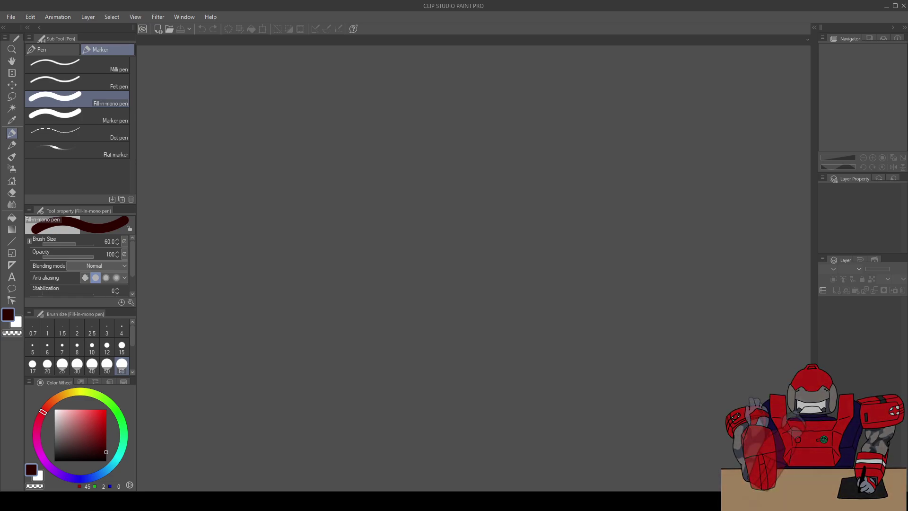
Open the Life in Plastic 2 illustration and centre the drawings in view
click(14, 16)
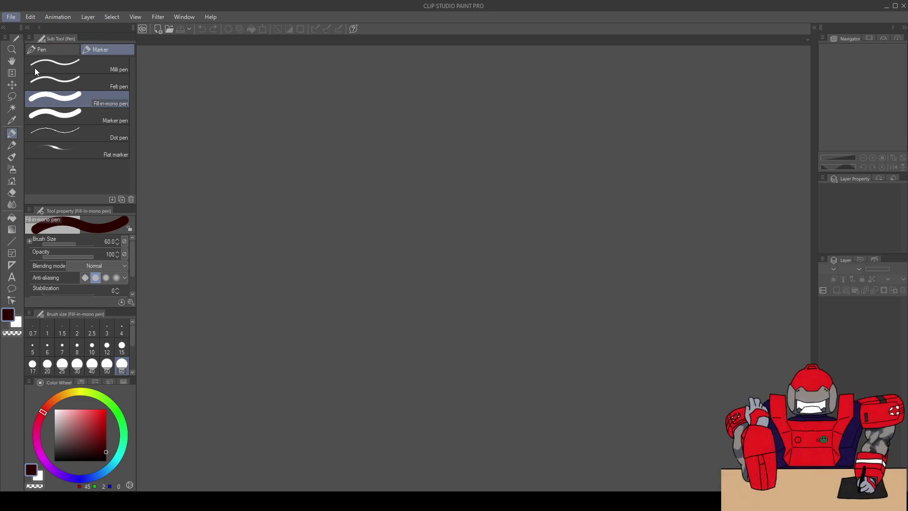
click(190, 67)
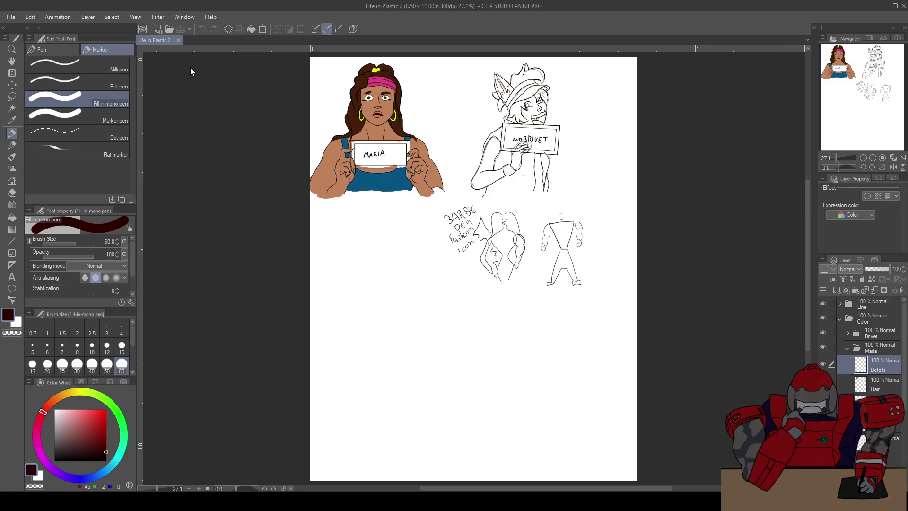
scroll(190, 67, up, 2)
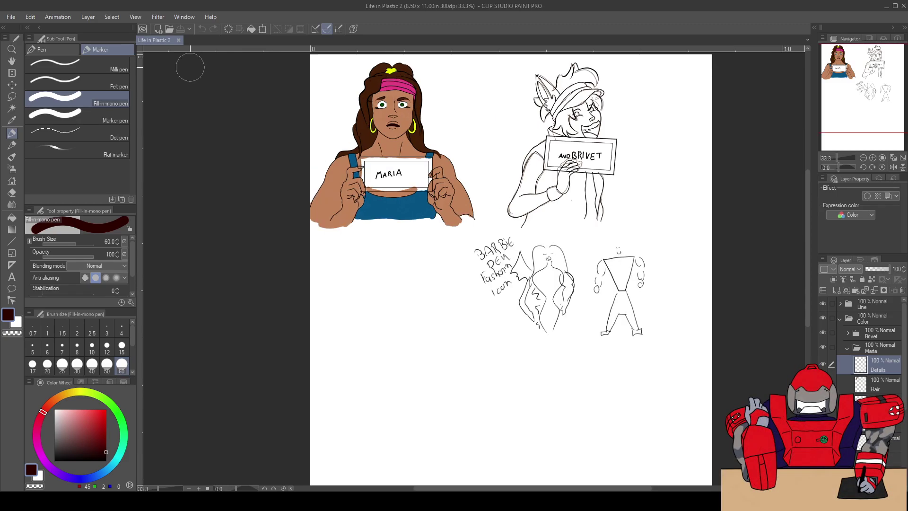
mouse_move(420, 191)
mouse_down()
mouse_move(352, 191)
mouse_move(348, 202)
mouse_up()
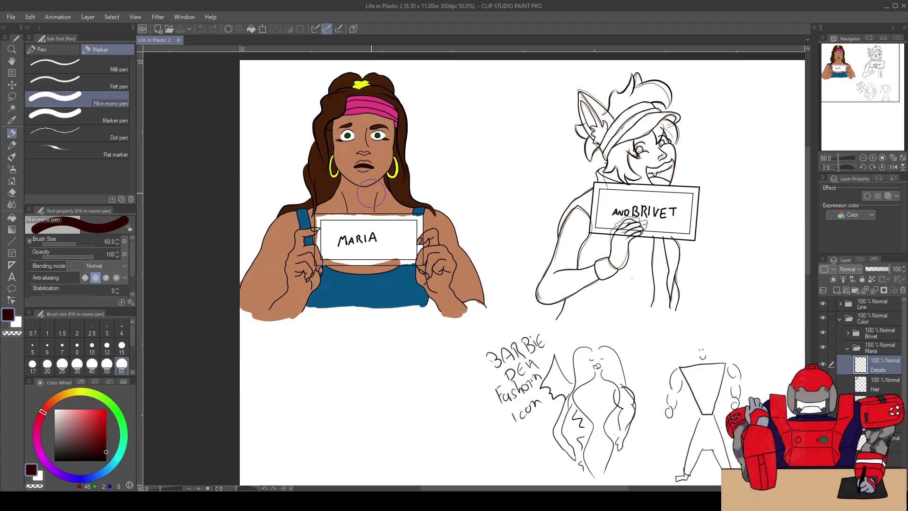
Bring Maria into view and briefly hide the Details layer to check it
drag(382, 252, 418, 256)
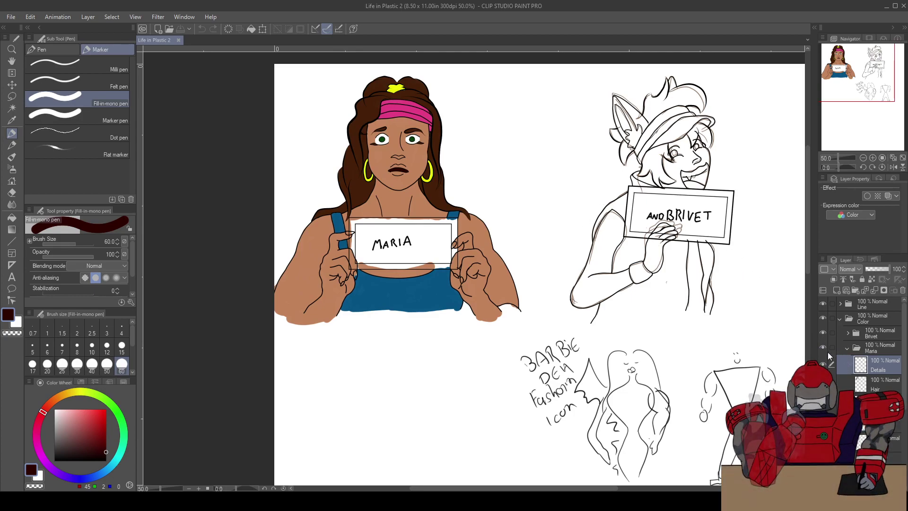
click(823, 365)
click(823, 365)
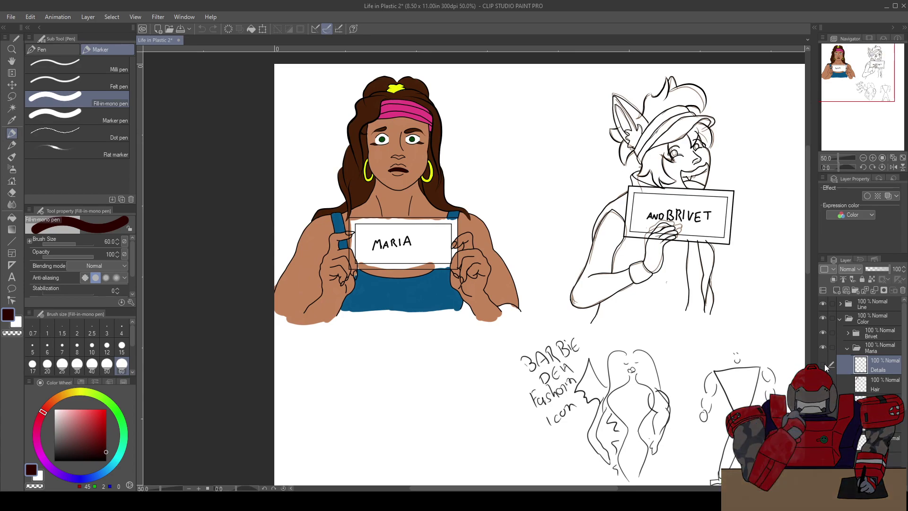
Toggle Maria's Details layer off and on, then frame her face
click(823, 366)
click(823, 366)
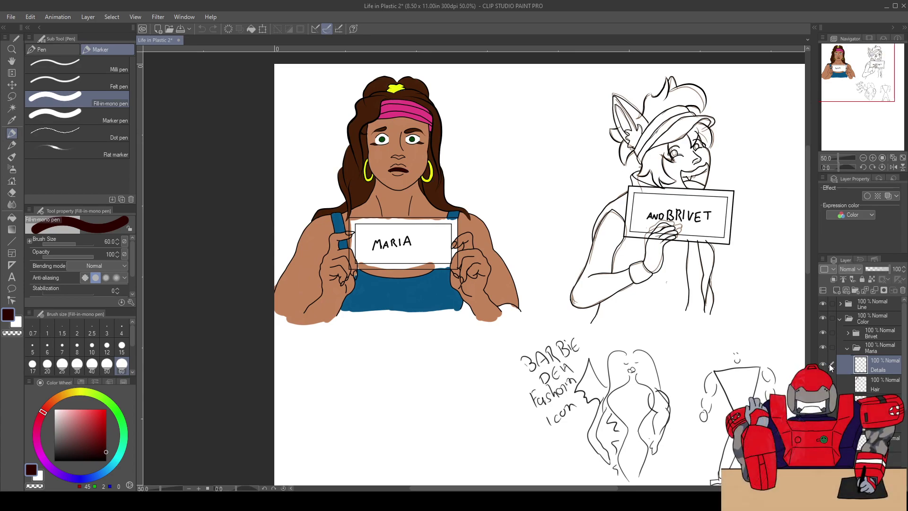
scroll(382, 163, up, 2)
drag(392, 137, 403, 206)
scroll(404, 207, down, 1)
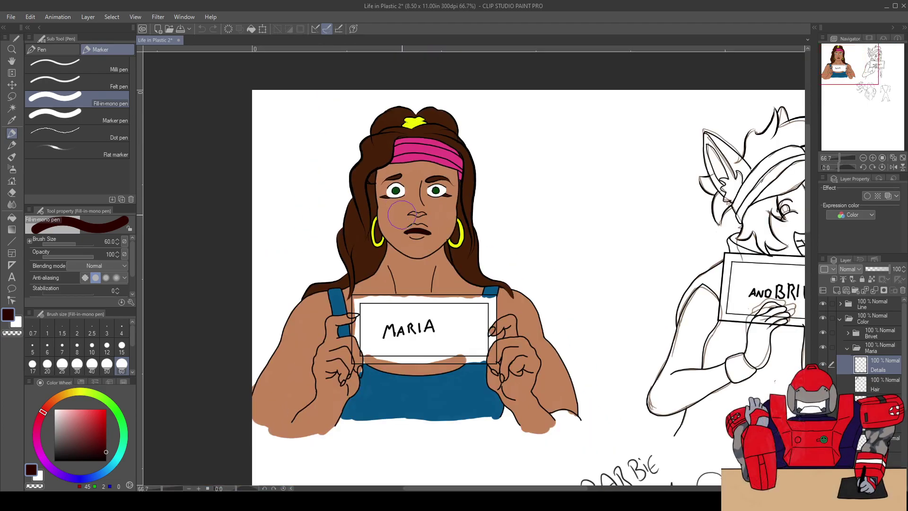
drag(403, 257, 386, 204)
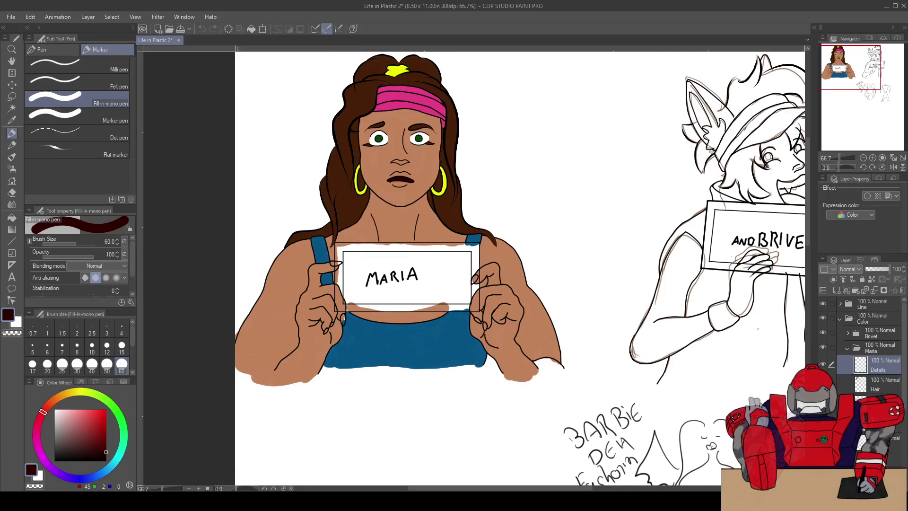
Add a new layer folder, move it one place down, and select the first Clothes layer
click(859, 423)
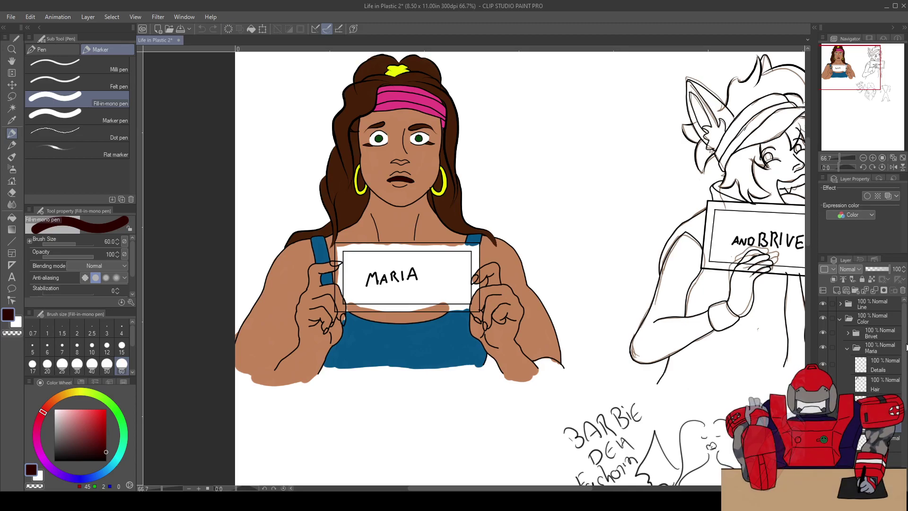
click(856, 291)
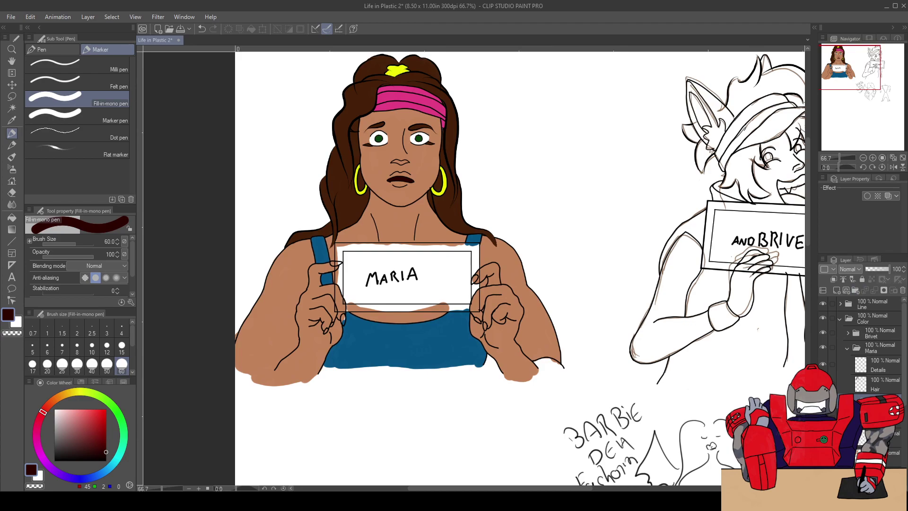
drag(879, 402, 880, 428)
click(884, 438)
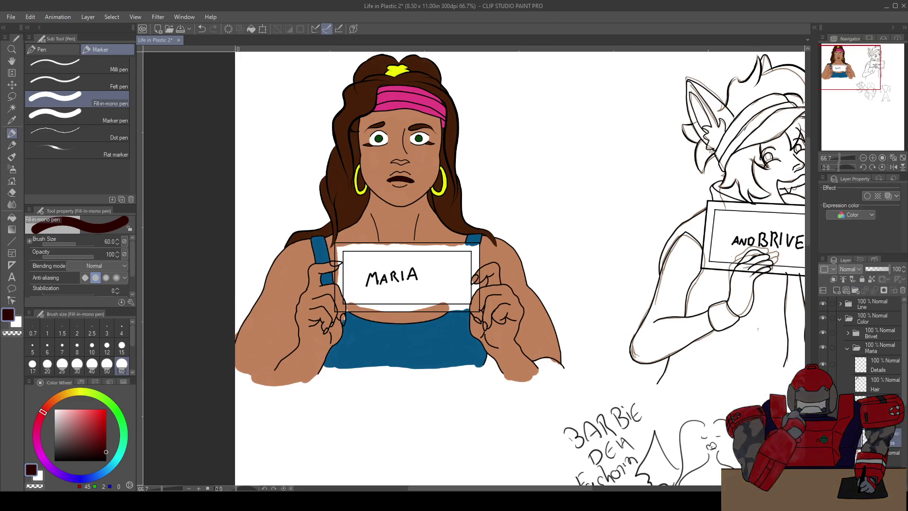
click(883, 421)
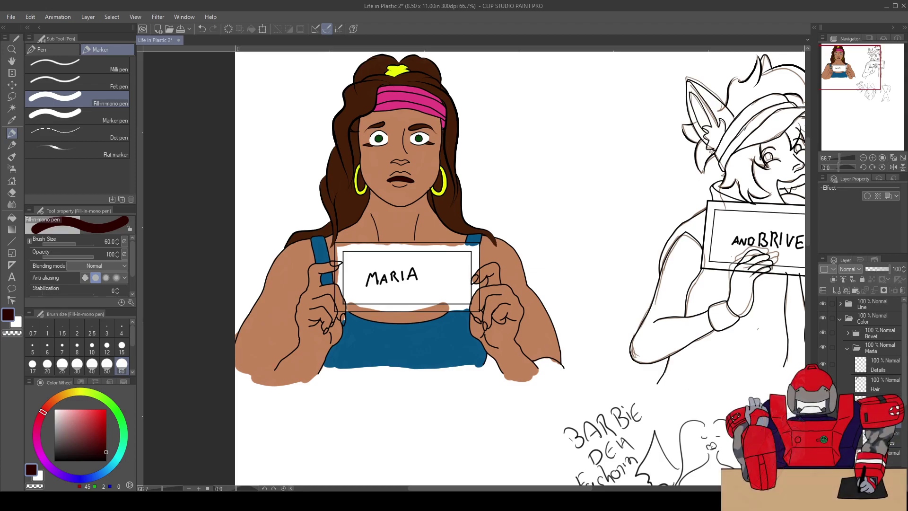
click(894, 438)
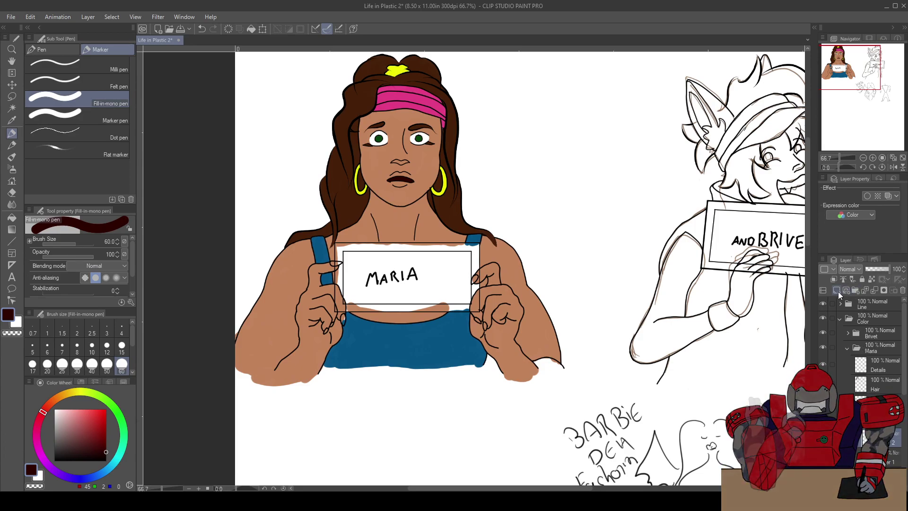
scroll(871, 341, down, 2)
click(889, 443)
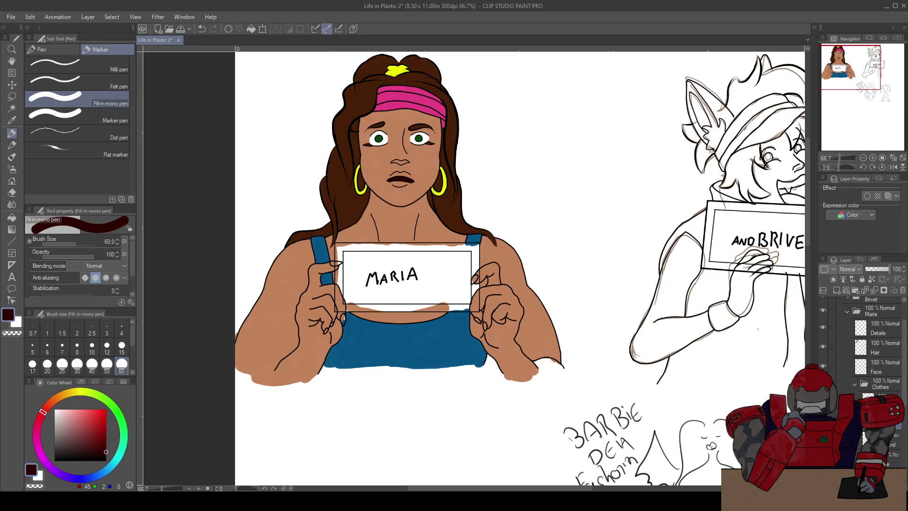
click(886, 400)
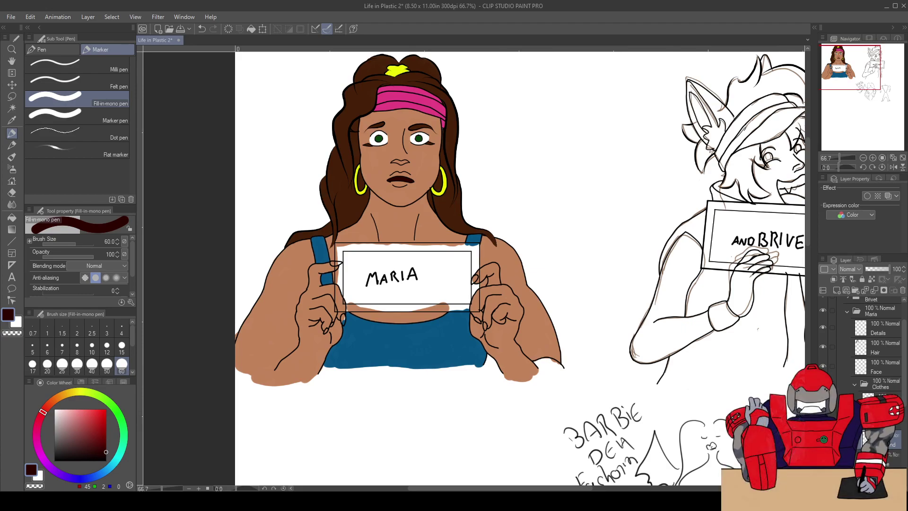
Hide the Clothes folder's flat colours and show the Ref folder's mugshot photo
click(823, 384)
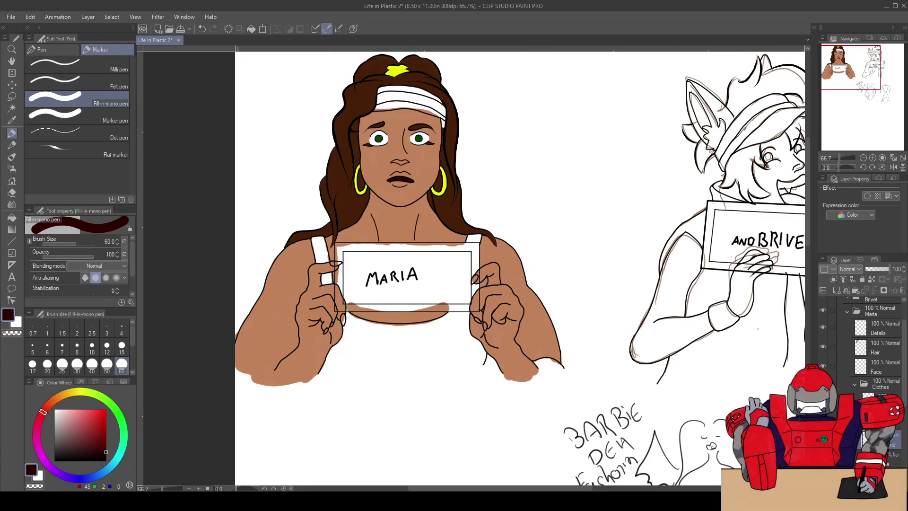
scroll(906, 410, down, 1)
scroll(905, 410, down, 5)
click(824, 361)
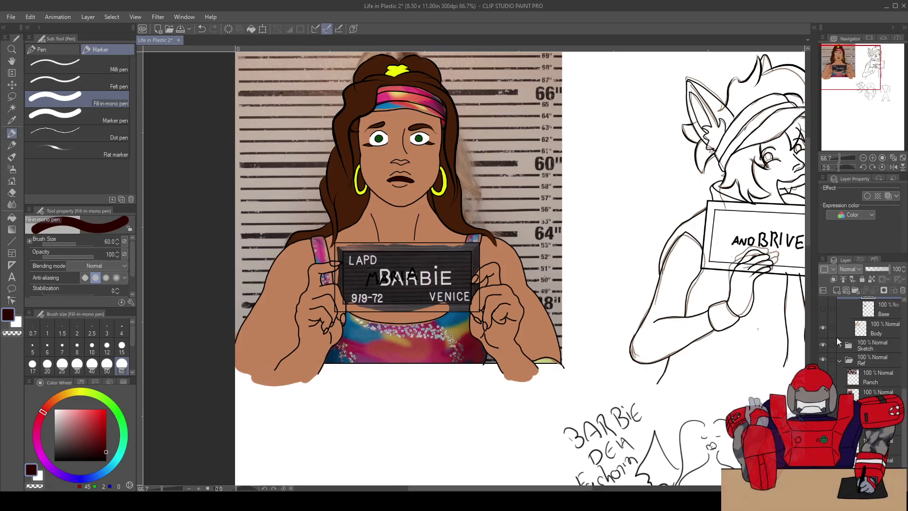
Select the Second layer under Clothes, zoom onto Maria's top, and switch to a smaller brush
drag(903, 421, 903, 378)
click(883, 385)
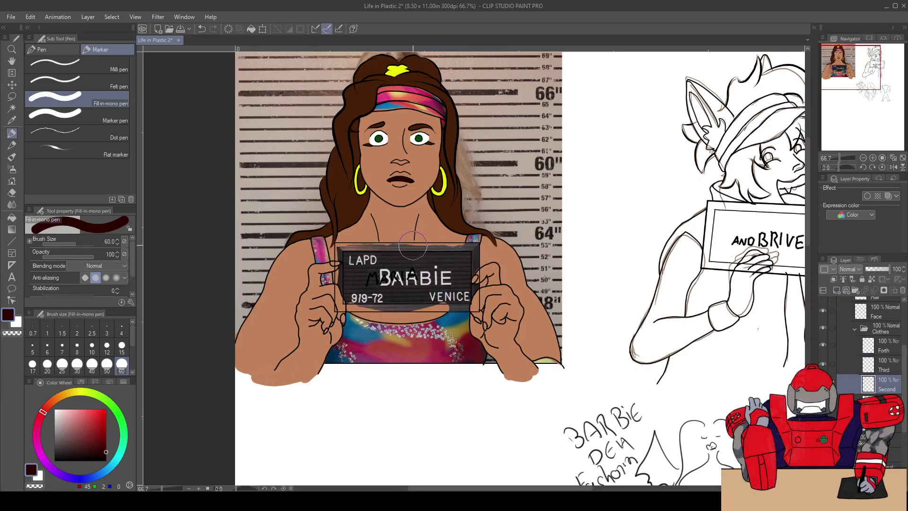
scroll(414, 245, up, 1)
drag(408, 302, 419, 211)
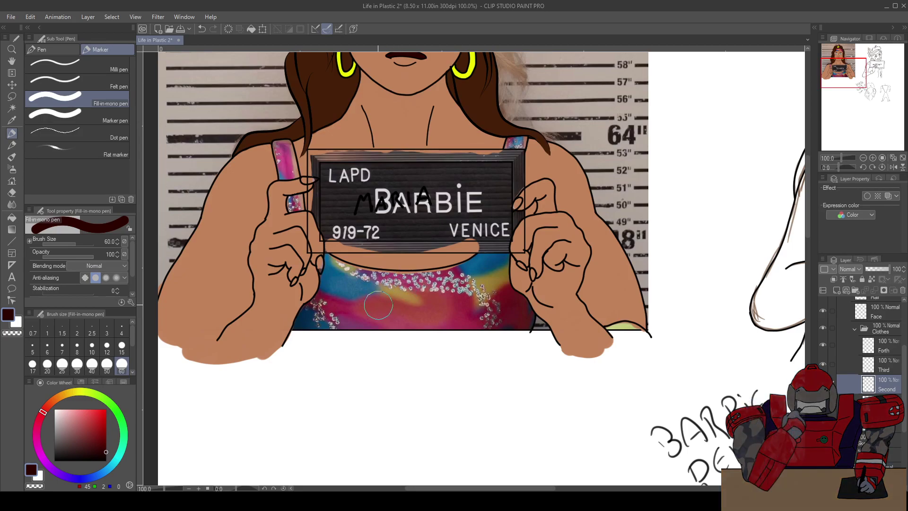
key(bracketleft)
key(bracketleft)
key(bracketleft)
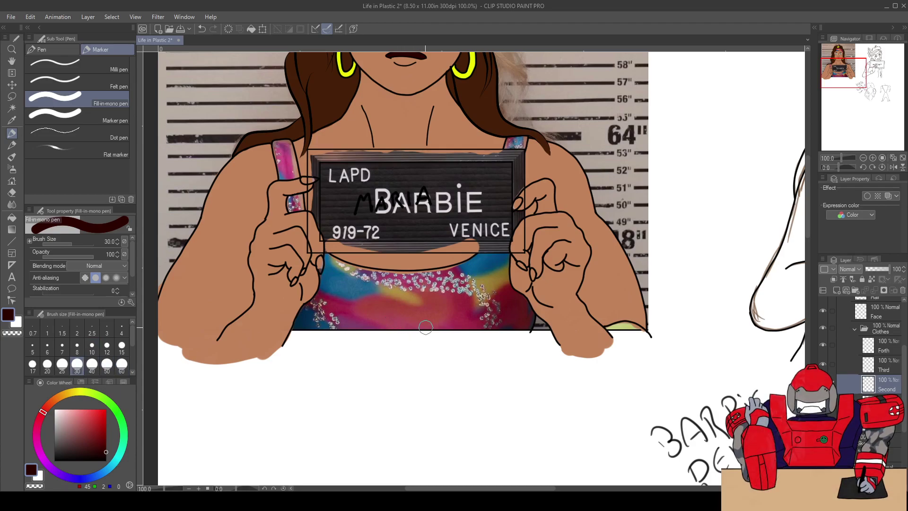
key(b)
key(b)
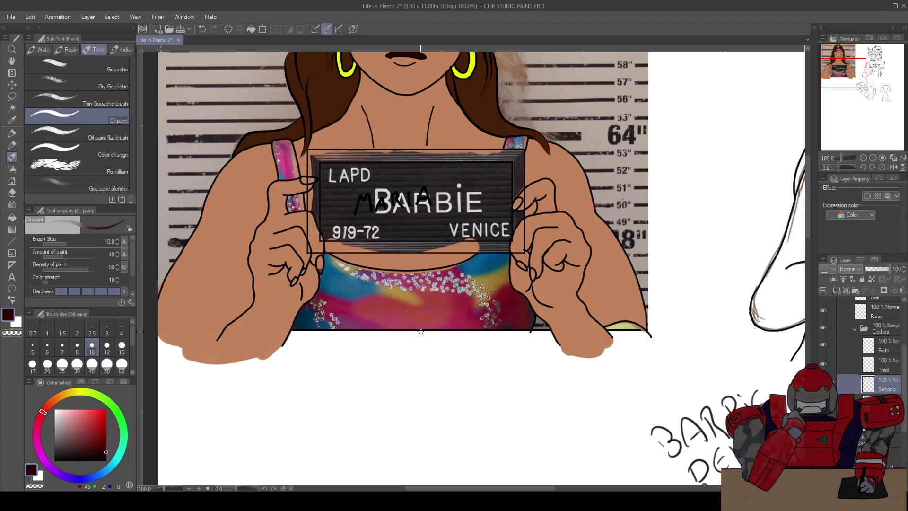
Set the Oil paint brush to size 50, zoom in, and toggle the shirt texture layer to compare
key(b)
click(107, 363)
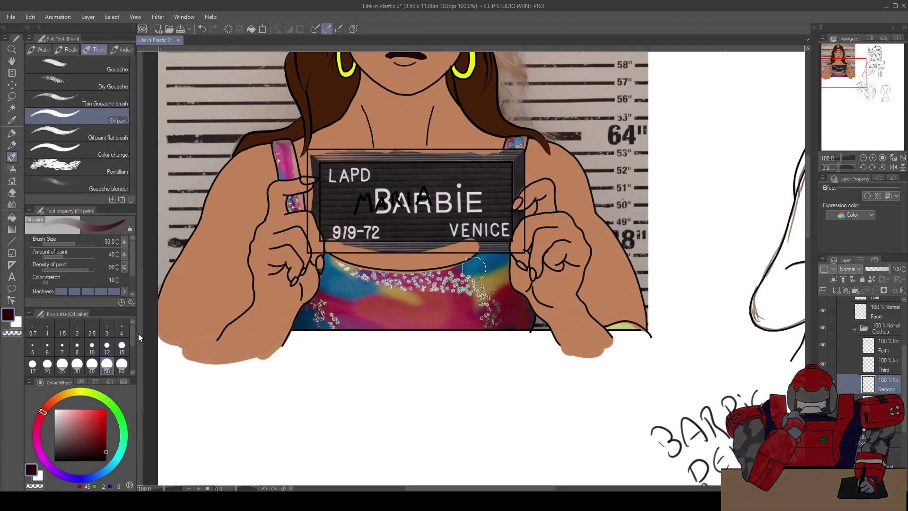
scroll(384, 305, up, 1)
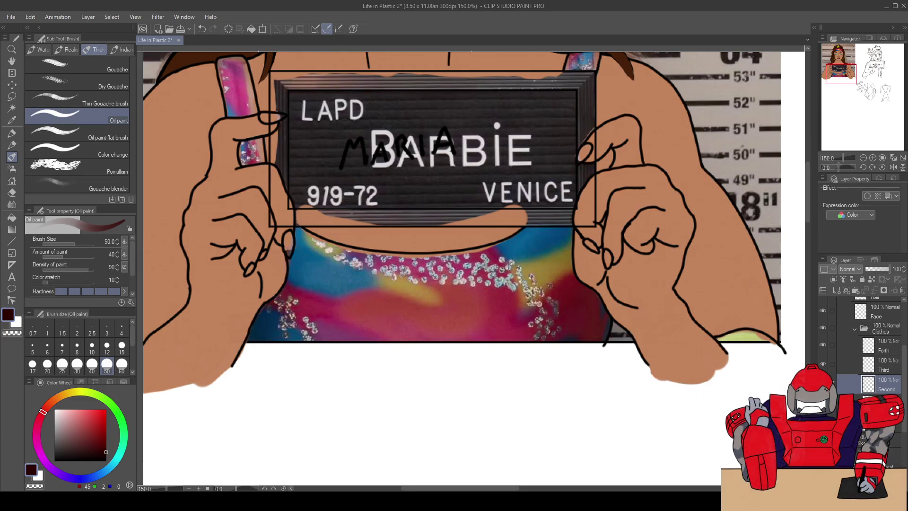
click(823, 403)
click(823, 403)
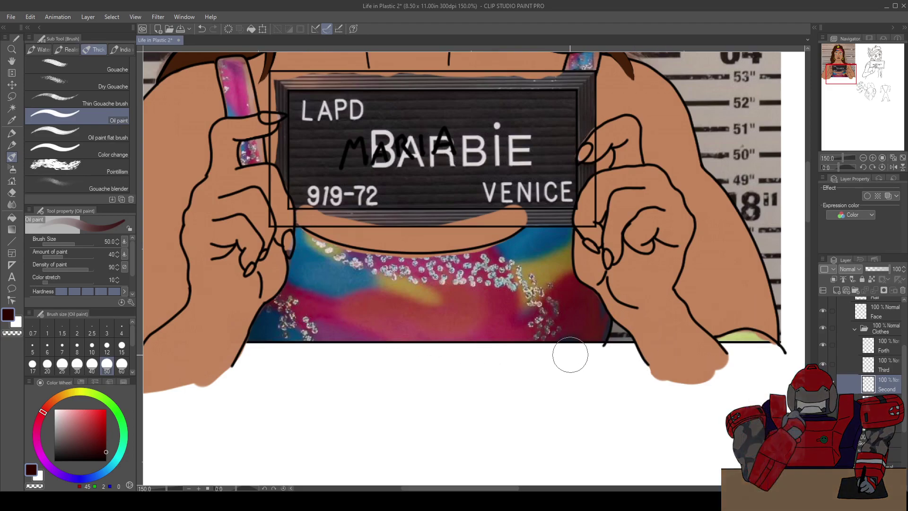
Sample pink from Maria's nail and set the Oil paint brush to size 20
key(i)
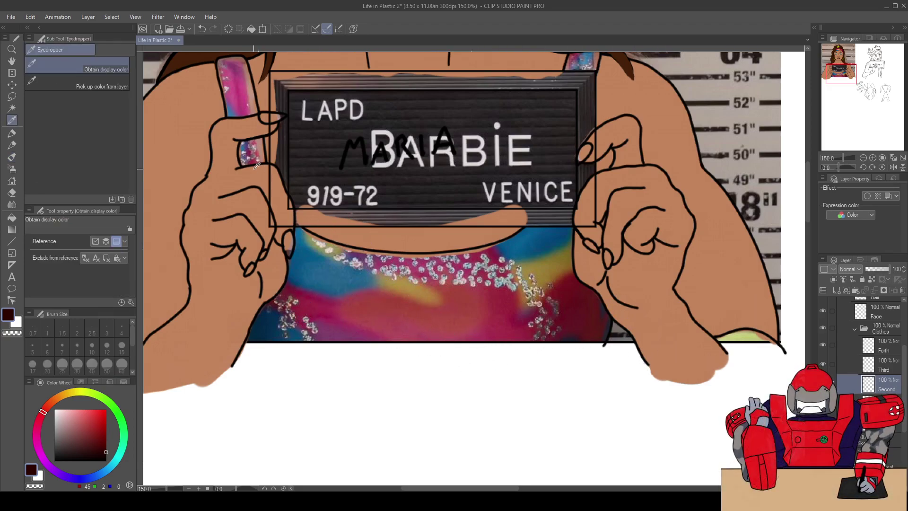
click(246, 87)
key(b)
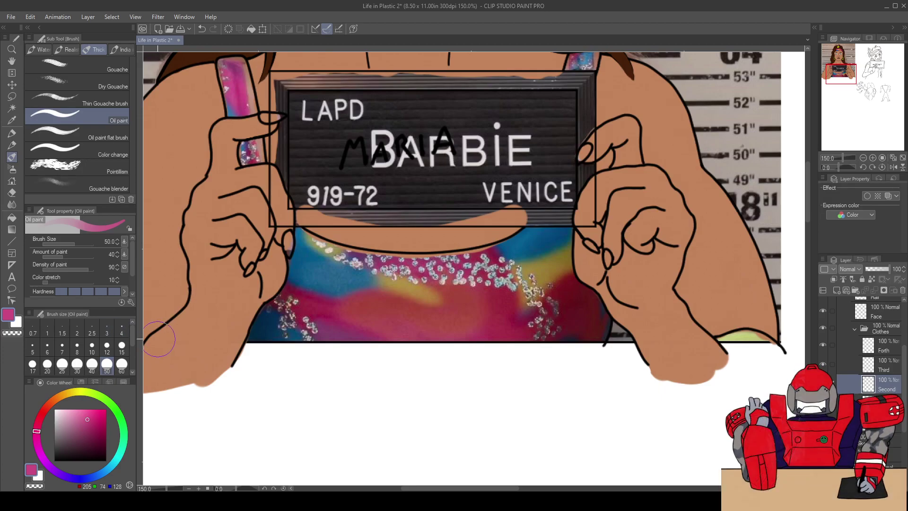
click(63, 365)
scroll(305, 304, up, 1)
drag(305, 306, 347, 276)
click(47, 366)
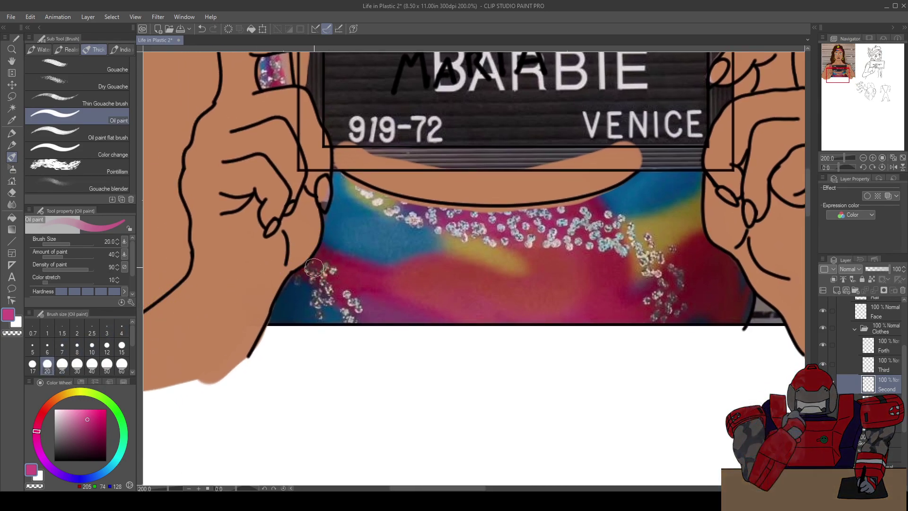
Paint pink on the top's lower-left and a thick curved stripe through the glitter
mouse_move(316, 260)
mouse_down()
mouse_move(342, 292)
mouse_move(333, 275)
mouse_move(361, 281)
mouse_move(341, 269)
mouse_move(388, 282)
mouse_move(329, 262)
mouse_move(381, 284)
mouse_move(341, 278)
mouse_up()
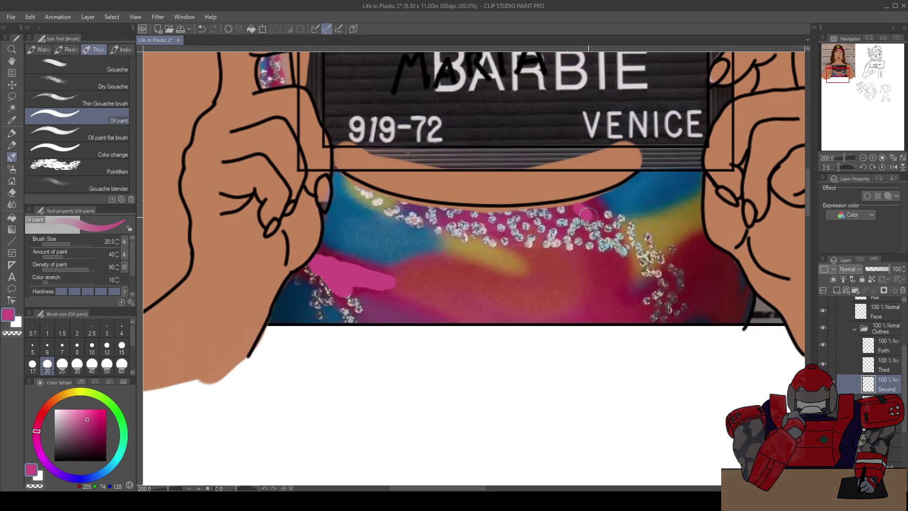
mouse_move(586, 214)
mouse_down()
mouse_move(605, 261)
mouse_move(591, 302)
mouse_up()
mouse_move(585, 211)
mouse_down()
mouse_move(609, 249)
mouse_move(602, 297)
mouse_up()
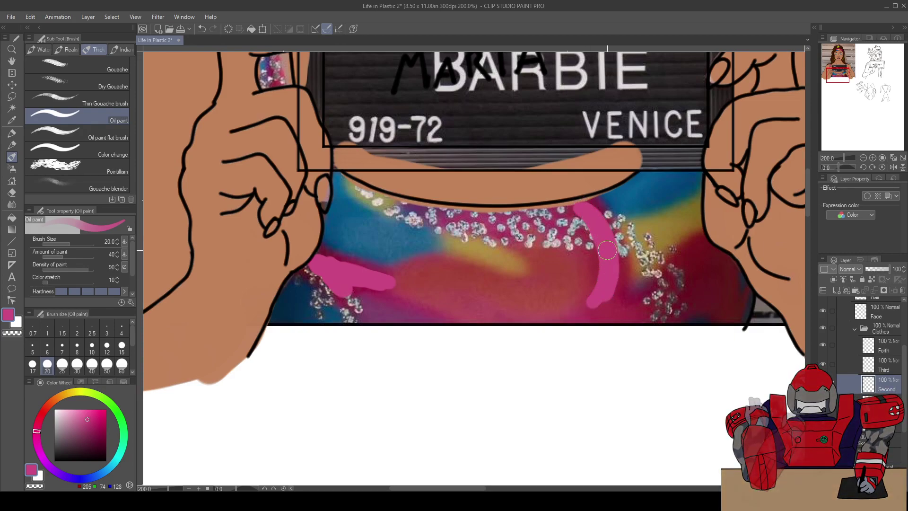
mouse_move(585, 210)
mouse_down()
mouse_move(607, 273)
mouse_move(592, 305)
mouse_move(593, 243)
mouse_up()
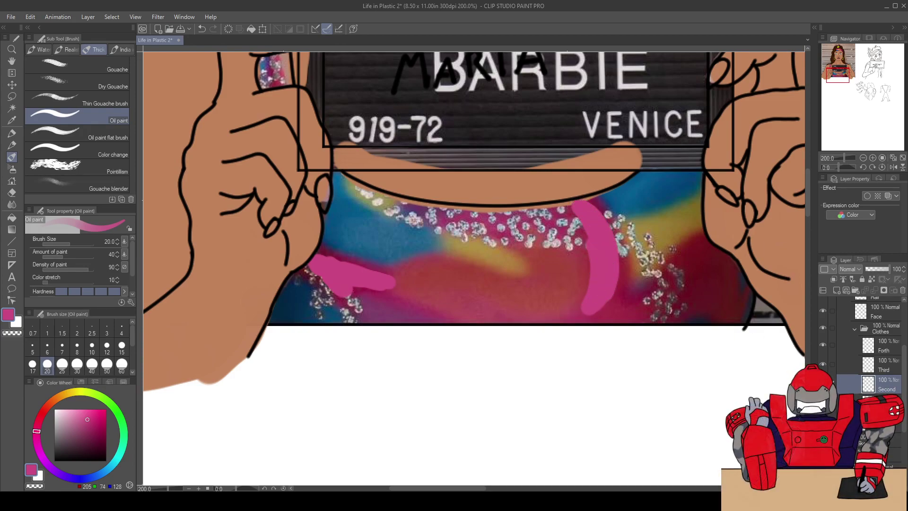
click(823, 403)
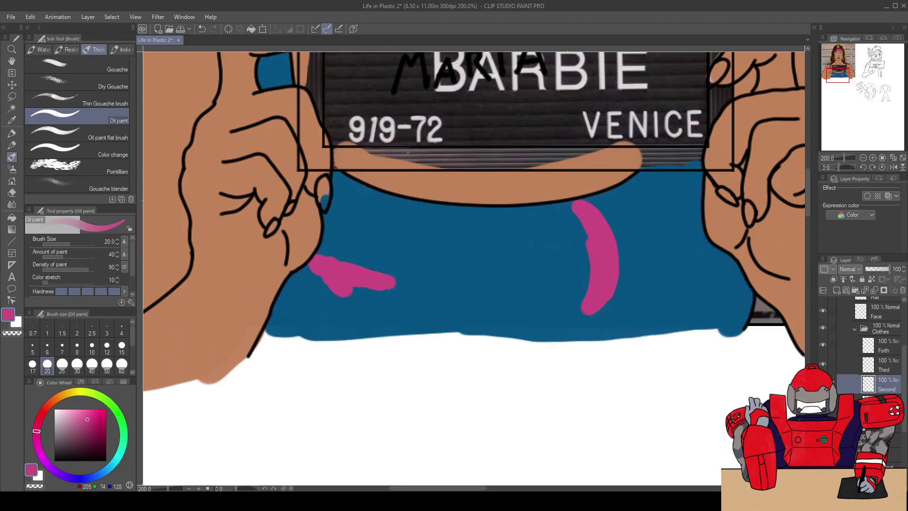
click(823, 403)
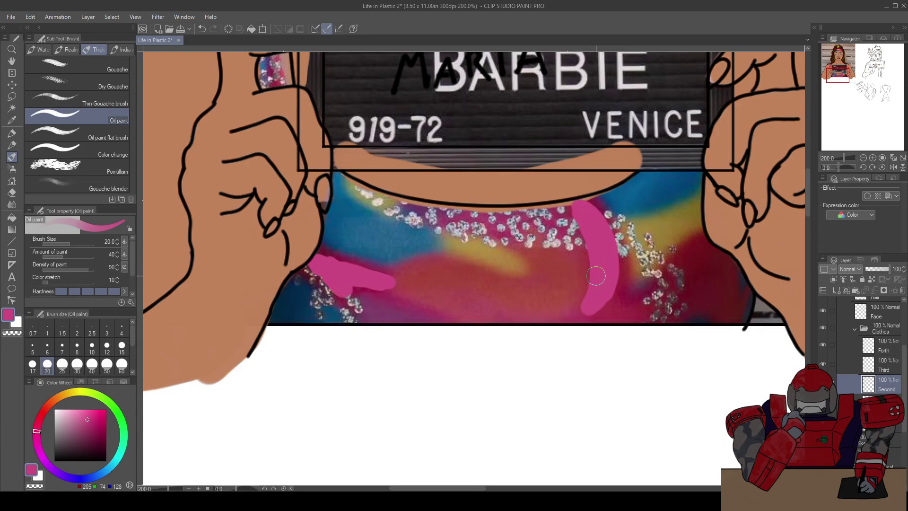
Redo the pink stroke so it runs from the left blob to the shirt's bottom edge
mouse_move(587, 311)
mouse_down()
mouse_move(555, 321)
mouse_move(436, 309)
mouse_up()
key(ctrl+z)
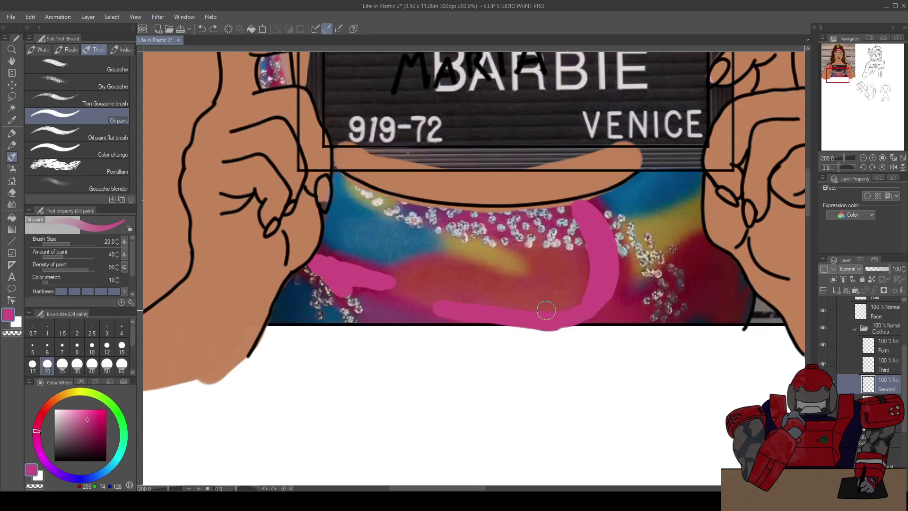
key(ctrl+z)
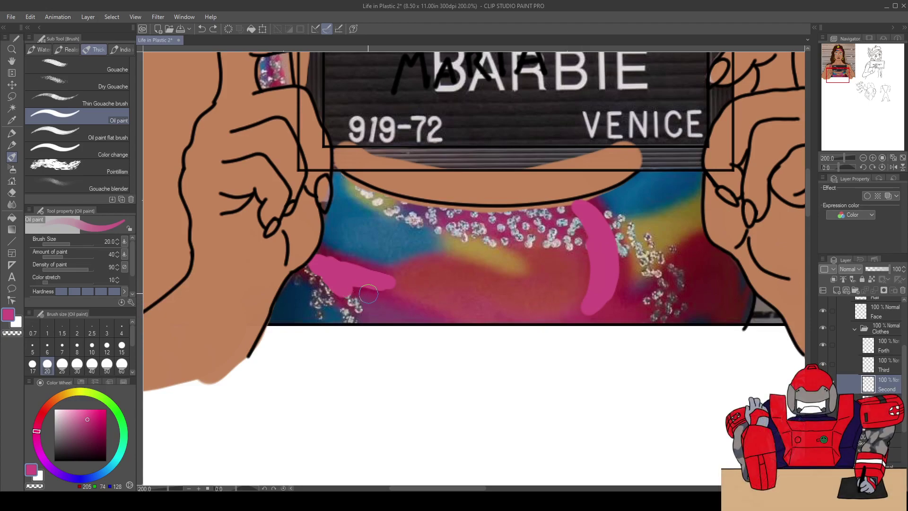
mouse_move(353, 287)
mouse_down()
mouse_move(437, 323)
mouse_move(463, 326)
mouse_move(405, 298)
mouse_move(482, 325)
mouse_move(582, 316)
mouse_move(513, 334)
mouse_up()
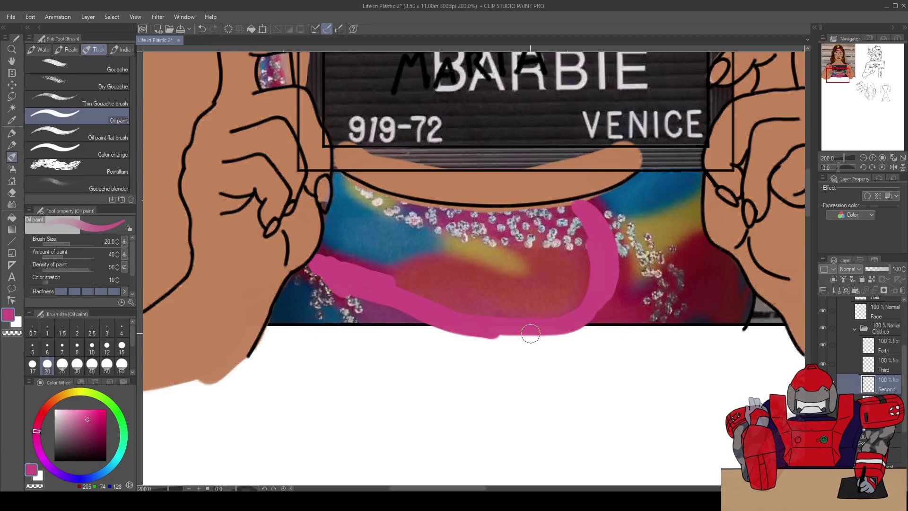
scroll(524, 334, down, 2)
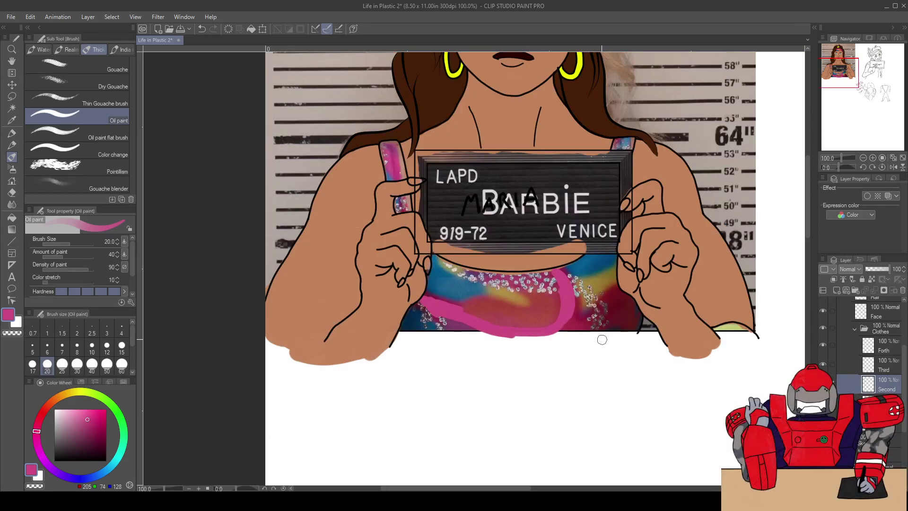
scroll(601, 340, up, 2)
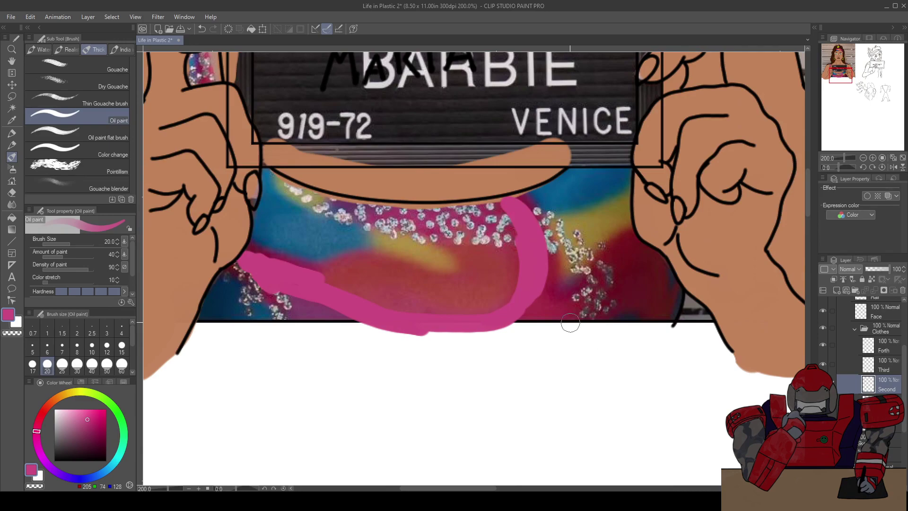
Toggle the skin colour and reference photo layers to compare the painting
drag(420, 285, 450, 283)
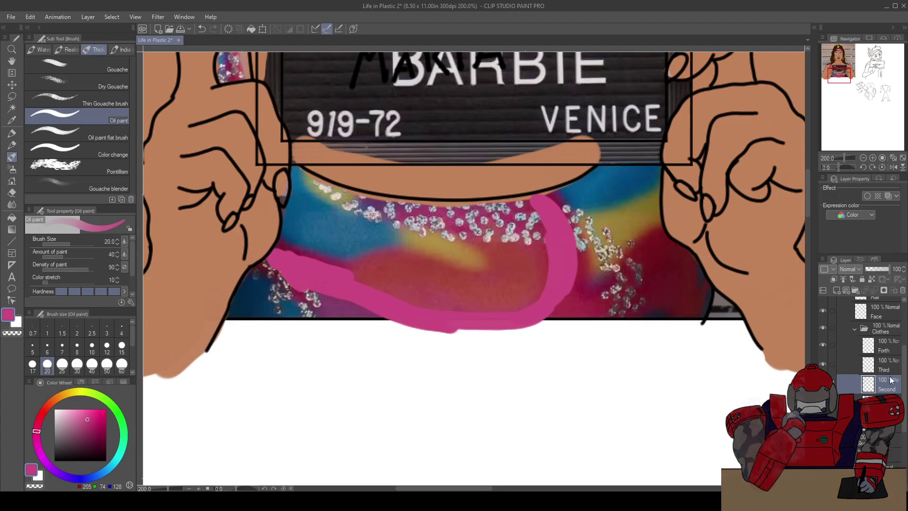
click(823, 422)
click(823, 421)
click(823, 457)
click(823, 457)
click(823, 456)
key(ctrl+y)
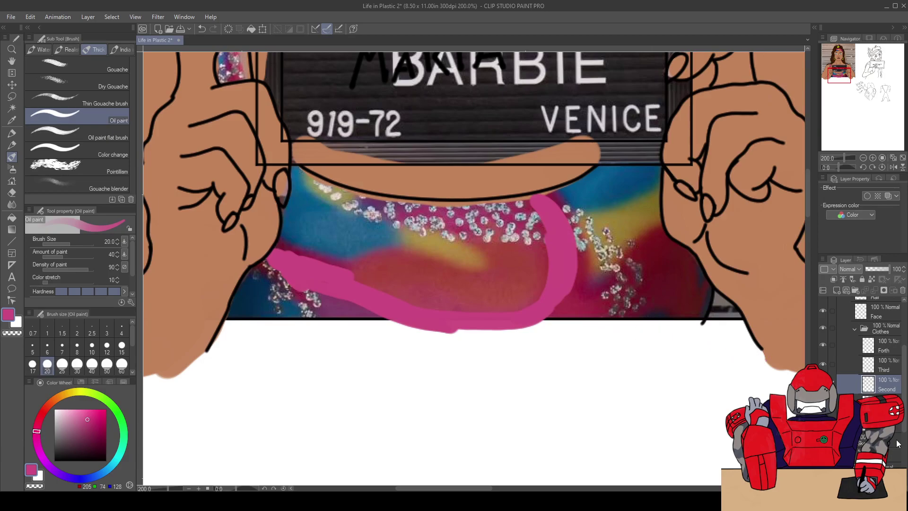
scroll(901, 444, down, 3)
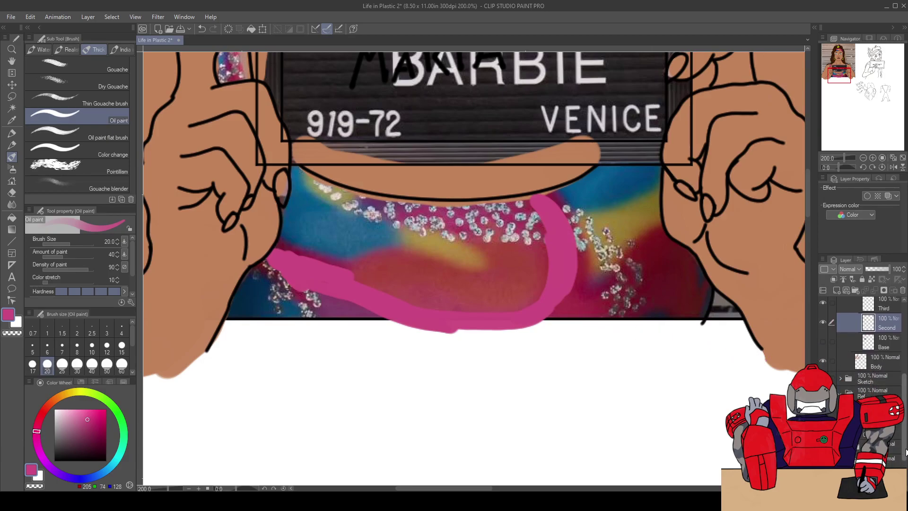
drag(905, 449, 906, 473)
click(823, 449)
click(823, 449)
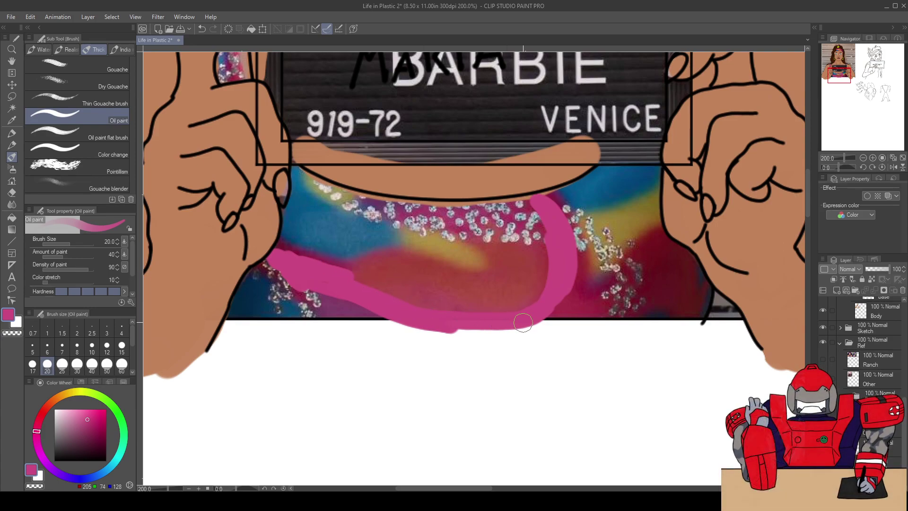
Widen the pink band toward the lower right and join it to the vertical bar
drag(350, 279, 460, 310)
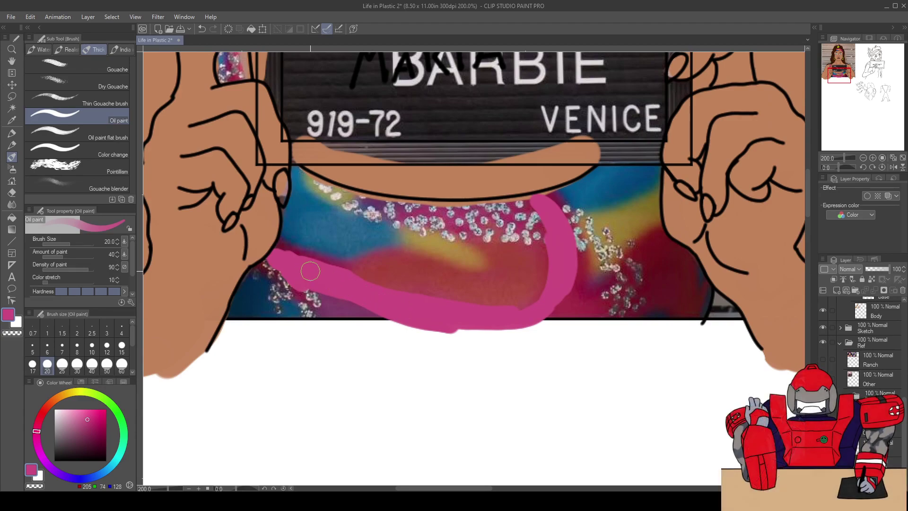
mouse_move(509, 316)
mouse_down()
mouse_move(536, 312)
mouse_move(530, 302)
mouse_move(554, 306)
mouse_move(572, 244)
mouse_move(578, 269)
mouse_move(566, 297)
mouse_move(573, 244)
mouse_move(558, 217)
mouse_move(578, 243)
mouse_move(576, 293)
mouse_up()
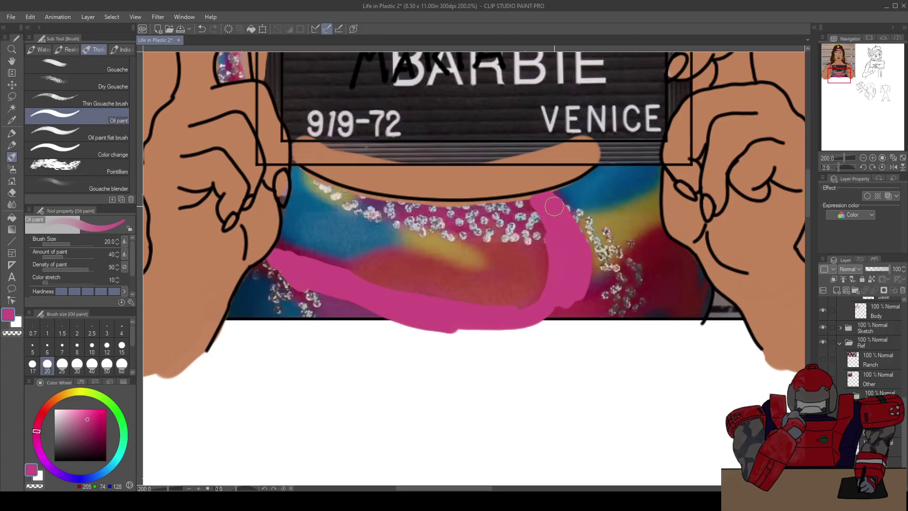
key(ctrl+z)
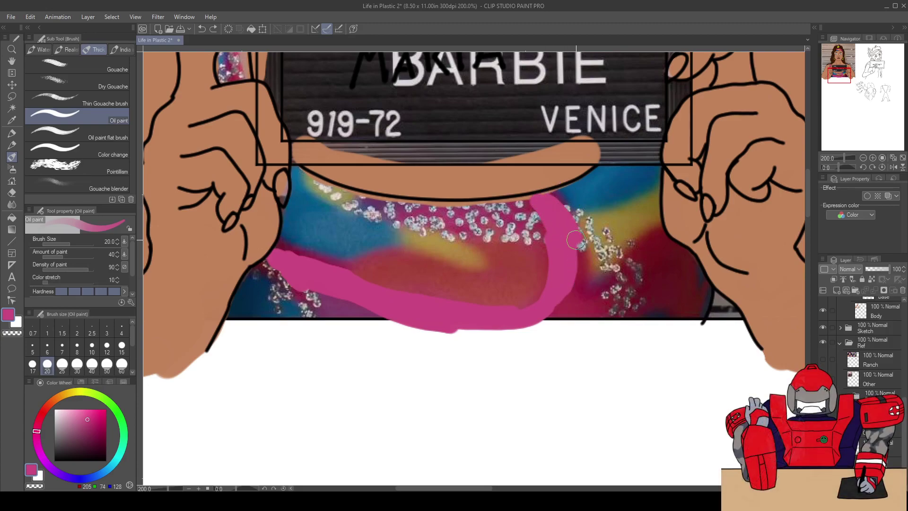
mouse_move(578, 279)
mouse_down()
mouse_move(554, 311)
mouse_move(605, 289)
mouse_move(656, 233)
mouse_move(685, 263)
mouse_move(693, 306)
mouse_up()
mouse_move(663, 254)
mouse_down()
mouse_move(654, 270)
mouse_move(636, 265)
mouse_move(588, 307)
mouse_move(555, 309)
mouse_move(593, 311)
mouse_move(627, 296)
mouse_move(648, 271)
mouse_move(653, 286)
mouse_move(604, 308)
mouse_move(636, 306)
mouse_move(659, 291)
mouse_up()
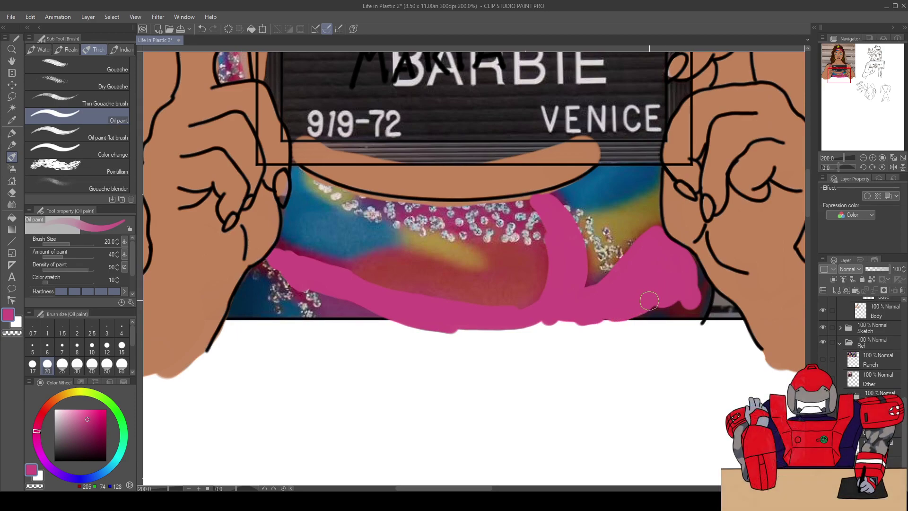
key(ctrl+z)
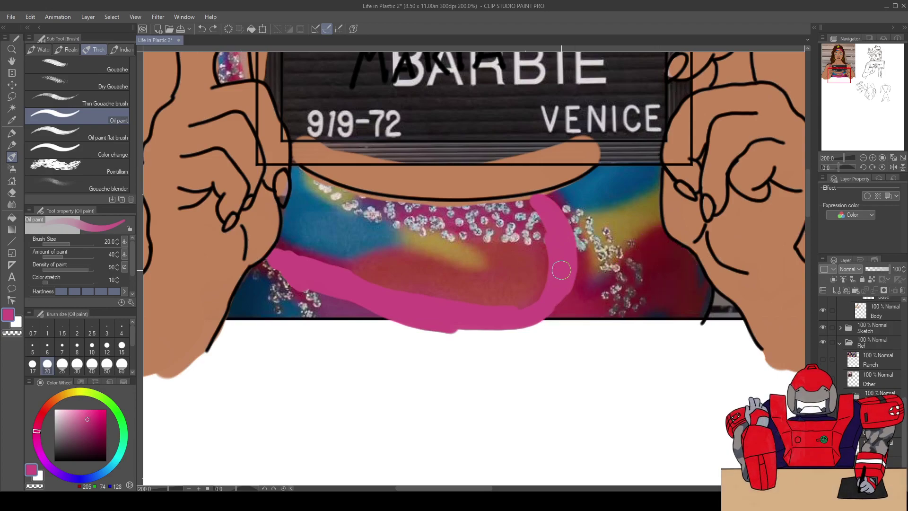
Paint pink along the vertical bar's bottom and down the shirt's right edge
mouse_move(572, 260)
mouse_down()
mouse_move(559, 306)
mouse_move(578, 316)
mouse_move(596, 305)
mouse_up()
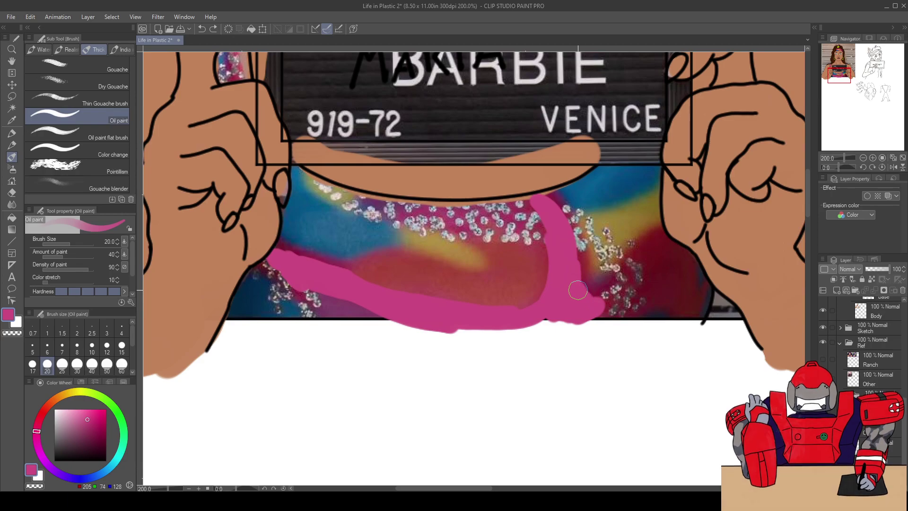
mouse_move(580, 279)
mouse_down()
mouse_move(603, 303)
mouse_move(636, 280)
mouse_move(634, 270)
mouse_move(603, 299)
mouse_up()
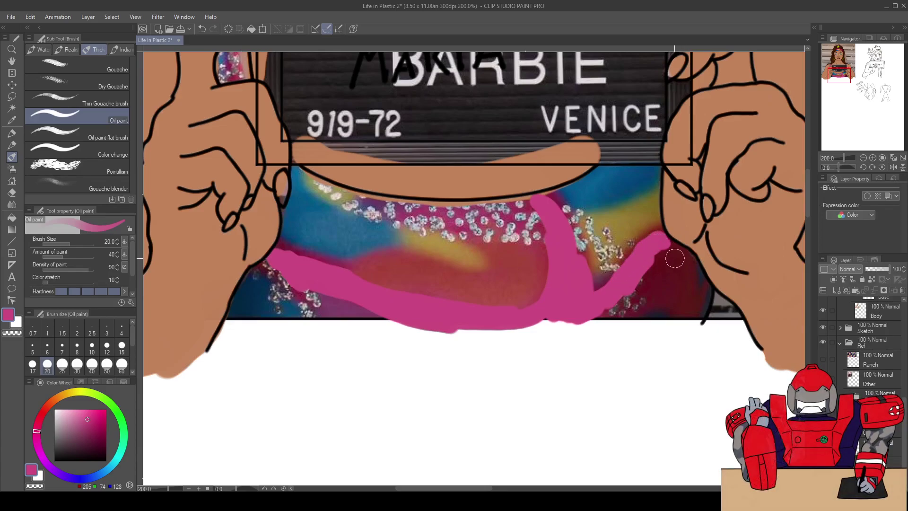
mouse_move(671, 261)
mouse_down()
mouse_move(688, 277)
mouse_move(675, 264)
mouse_move(650, 263)
mouse_move(613, 305)
mouse_move(622, 302)
mouse_move(613, 313)
mouse_move(626, 308)
mouse_move(604, 309)
mouse_move(629, 308)
mouse_move(677, 276)
mouse_move(679, 284)
mouse_move(649, 289)
mouse_move(681, 296)
mouse_up()
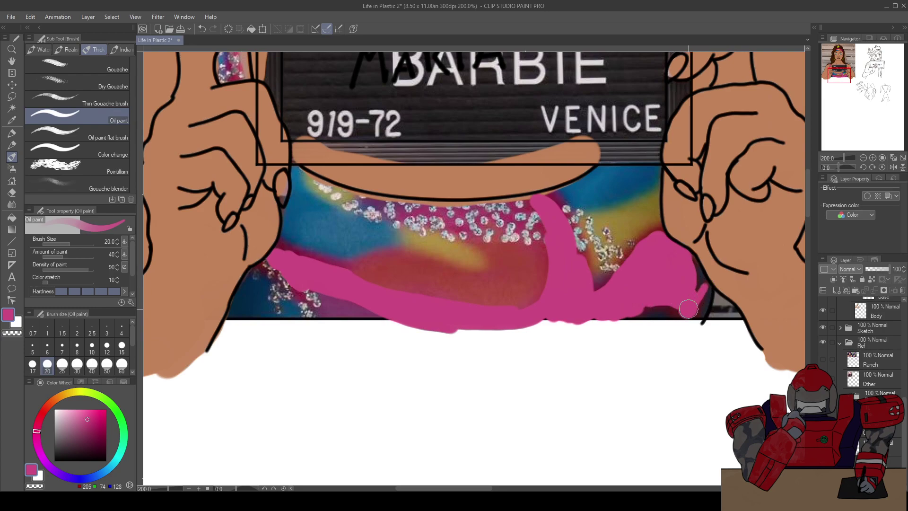
key(b)
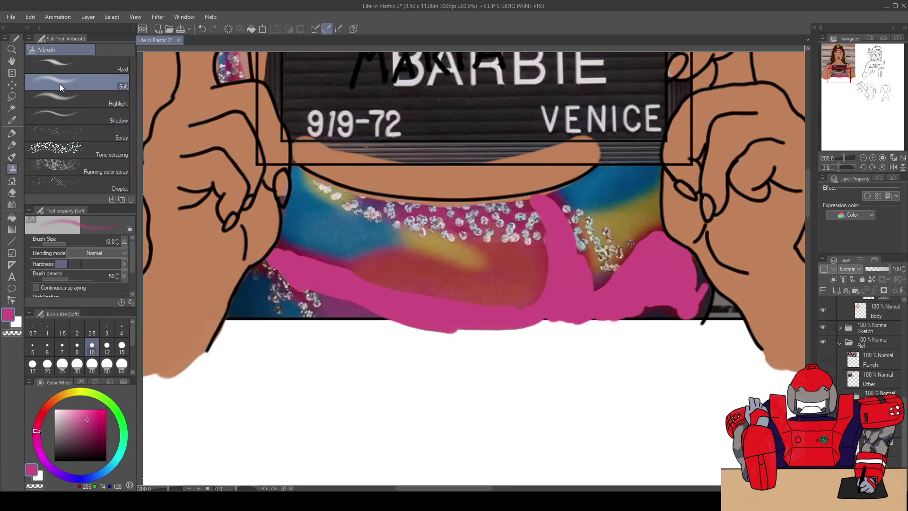
Set the Soft airbrush to size 15 and spray pink over the dark lower-right edge of the top
click(122, 345)
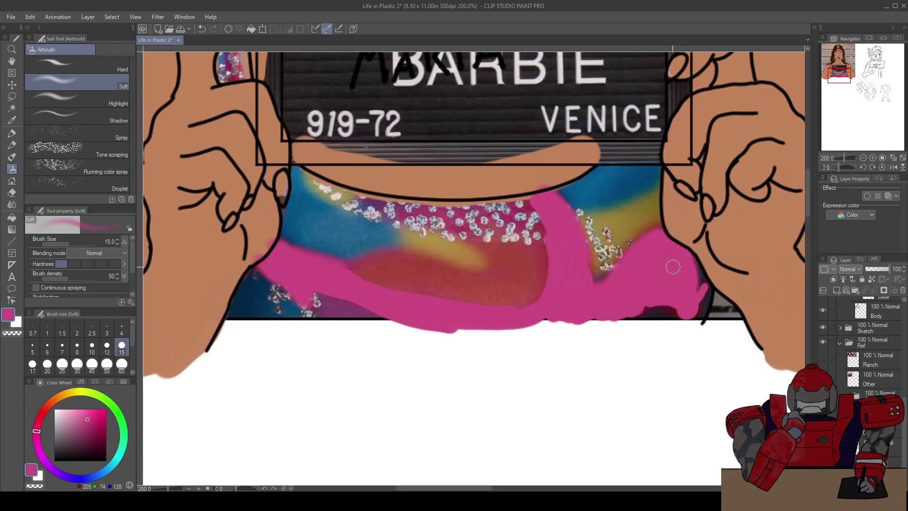
scroll(673, 283, up, 4)
drag(697, 247, 635, 264)
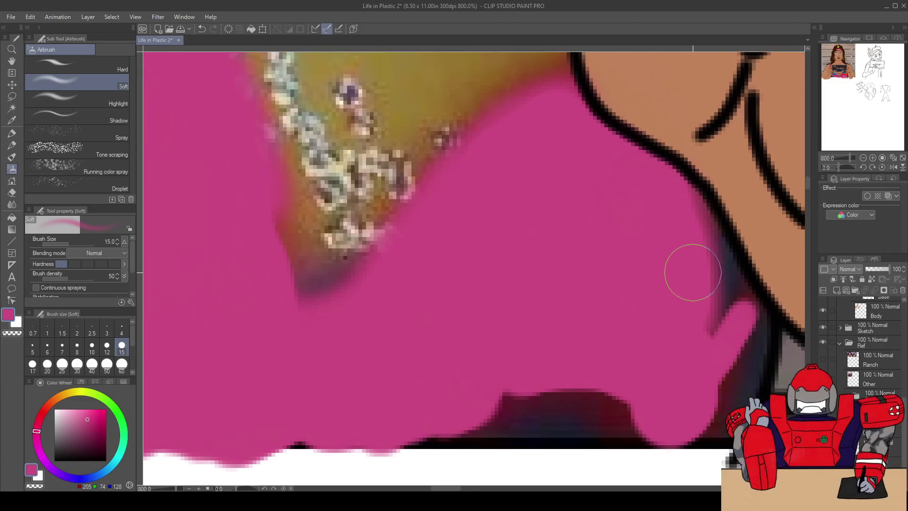
scroll(679, 304, down, 3)
mouse_move(412, 267)
mouse_down()
mouse_move(463, 237)
mouse_move(440, 257)
mouse_up()
mouse_move(510, 212)
mouse_down()
mouse_move(506, 232)
mouse_move(577, 238)
mouse_move(612, 268)
mouse_move(531, 231)
mouse_move(483, 234)
mouse_move(558, 220)
mouse_move(619, 270)
mouse_move(554, 220)
mouse_move(489, 228)
mouse_move(565, 221)
mouse_move(626, 274)
mouse_move(525, 224)
mouse_move(493, 229)
mouse_move(615, 260)
mouse_move(632, 278)
mouse_move(687, 228)
mouse_move(661, 270)
mouse_move(674, 243)
mouse_move(653, 277)
mouse_move(640, 279)
mouse_move(681, 232)
mouse_move(736, 209)
mouse_move(690, 275)
mouse_move(672, 239)
mouse_move(713, 154)
mouse_move(697, 185)
mouse_up()
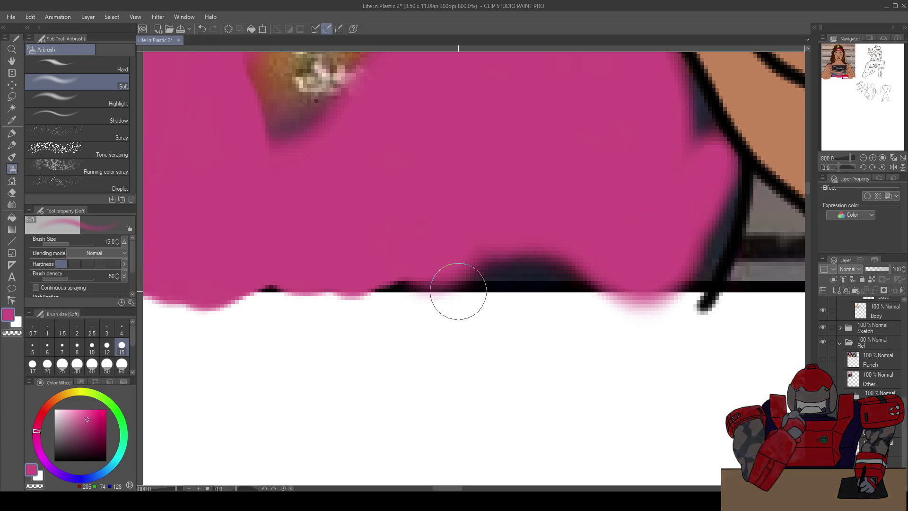
scroll(454, 289, down, 4)
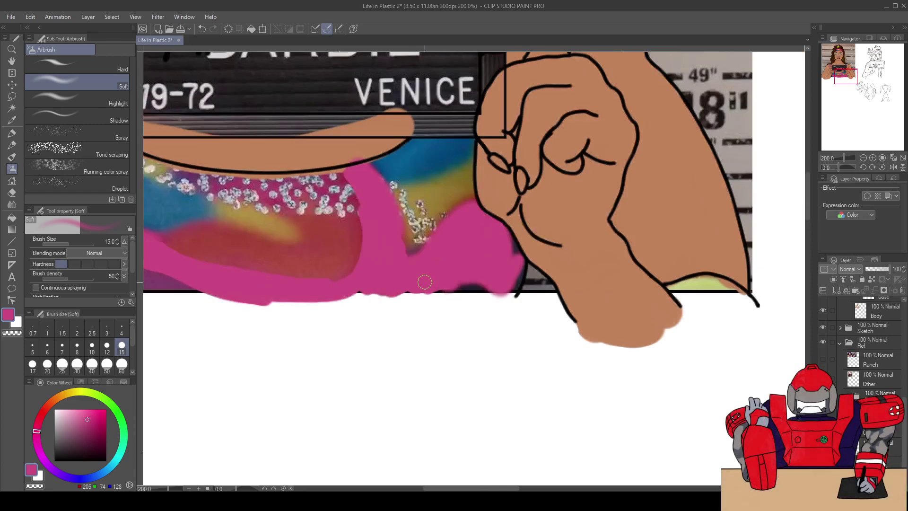
drag(350, 239, 535, 285)
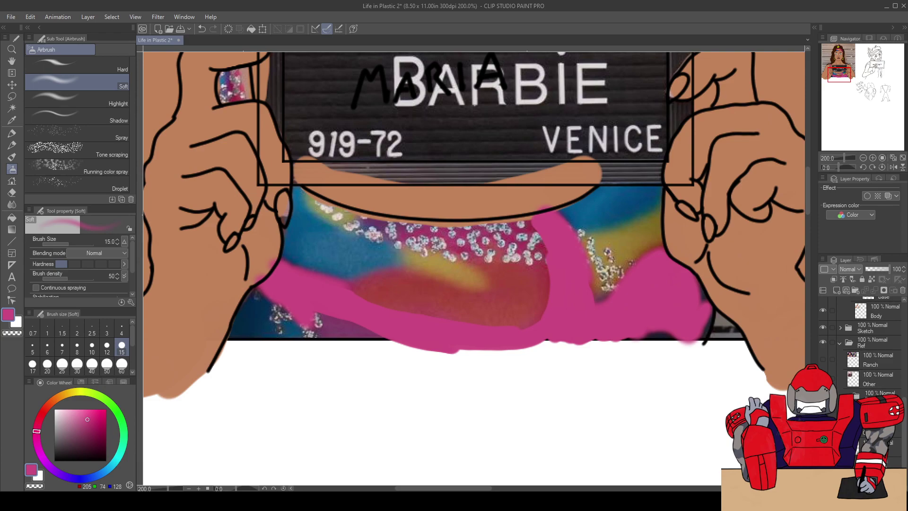
scroll(865, 383, down, 4)
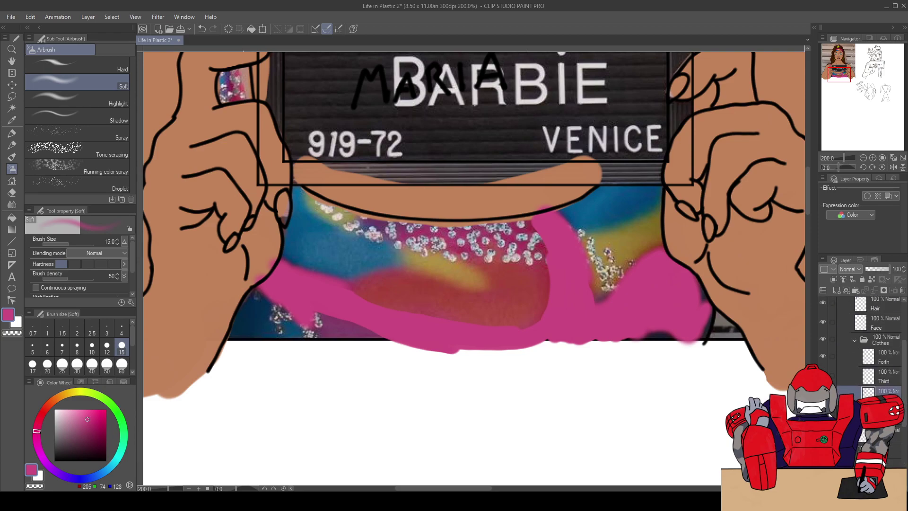
Pan over the shirt's left side and arm, checking the blue base colour against the reference
click(823, 413)
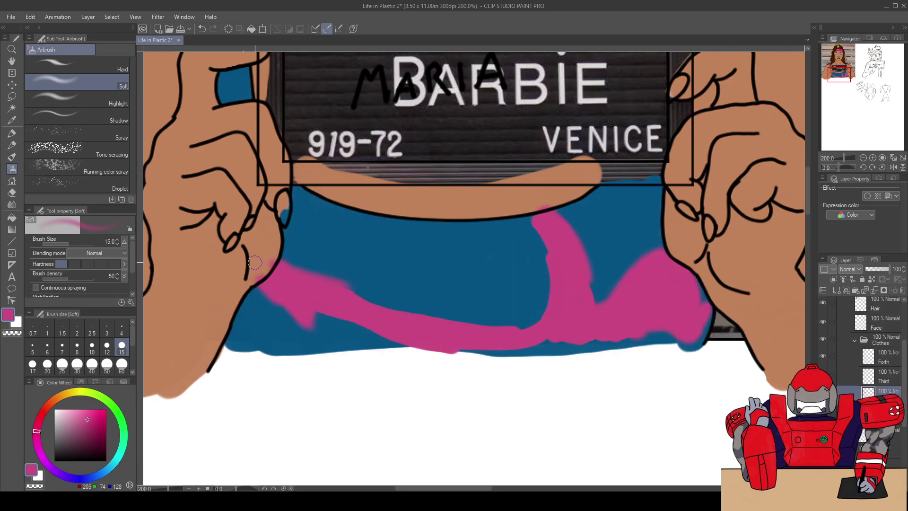
scroll(279, 263, up, 2)
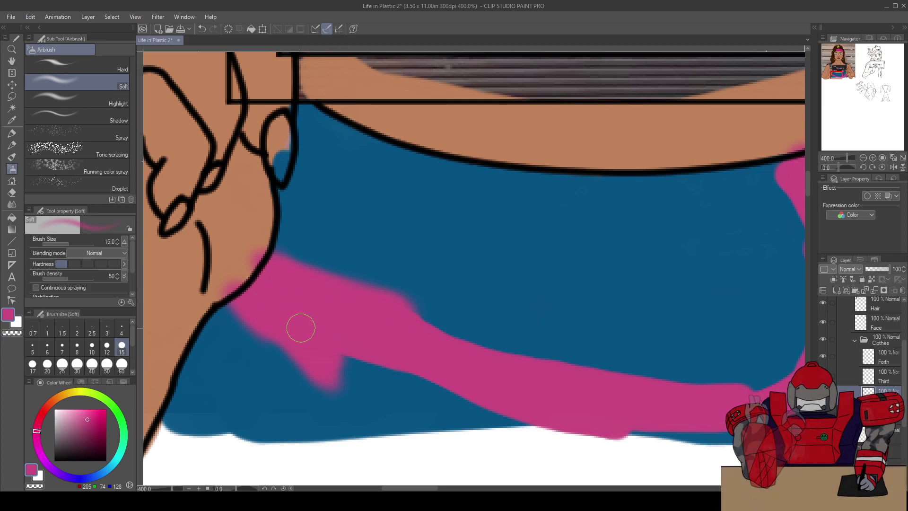
drag(335, 321, 233, 293)
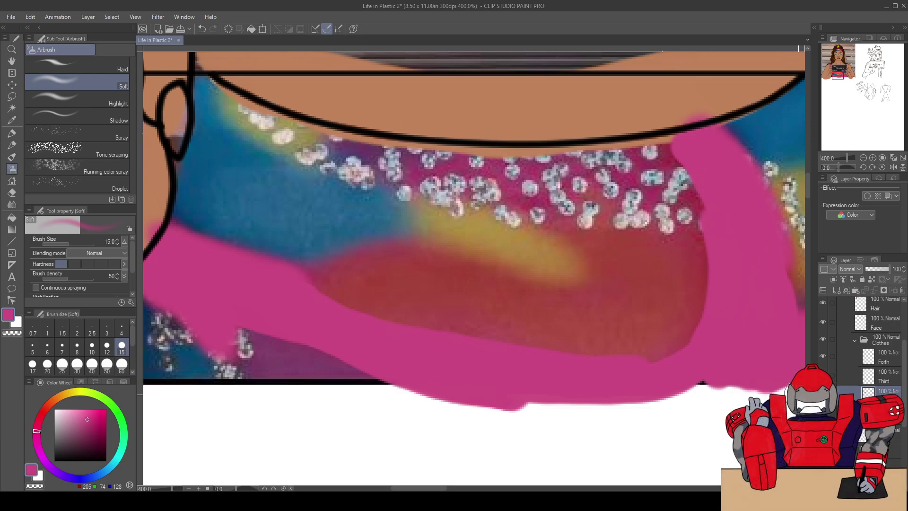
drag(623, 440, 700, 396)
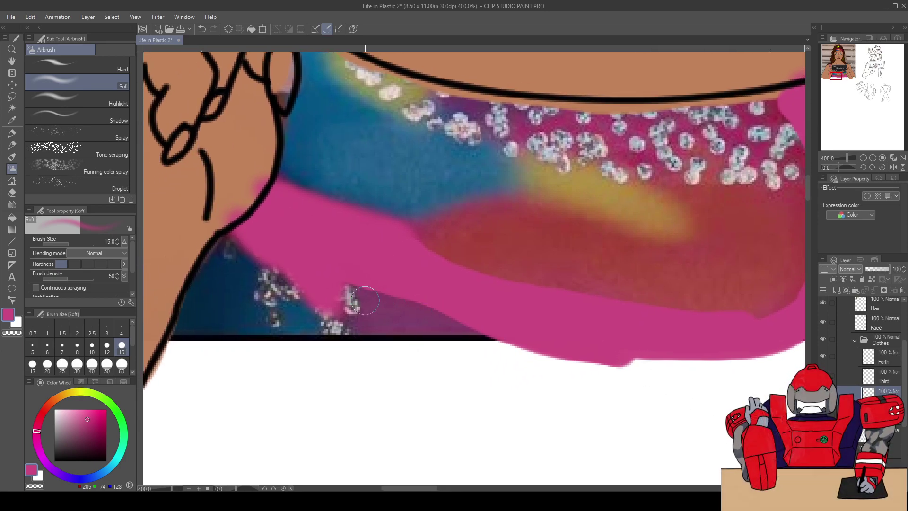
click(823, 414)
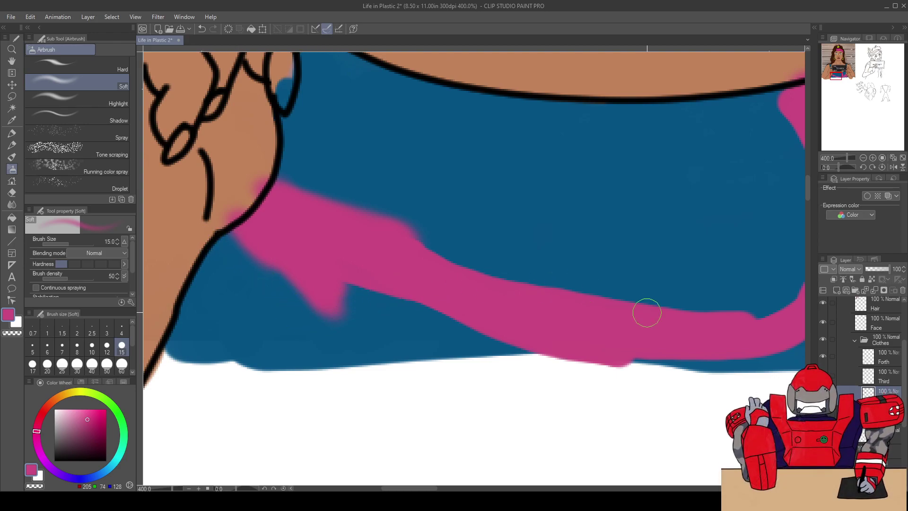
click(823, 415)
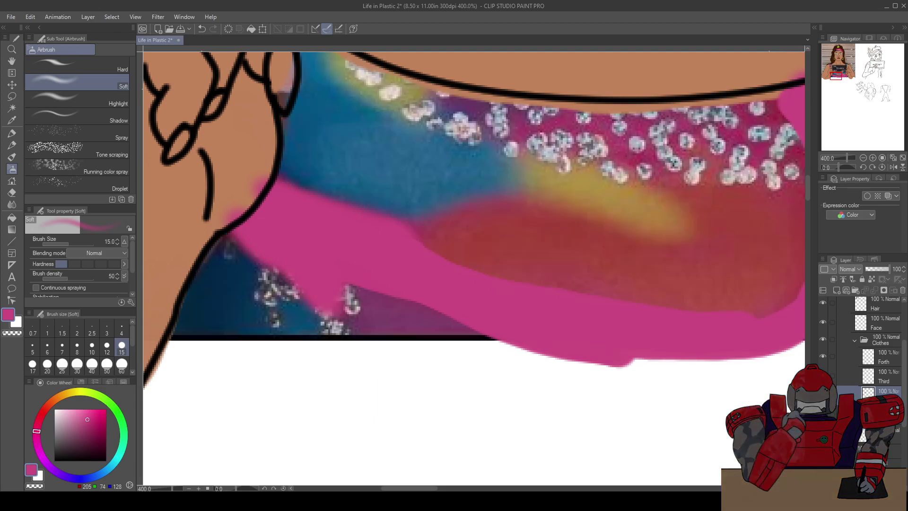
Paint wide pink oil strokes across the top just below the neckline
key(b)
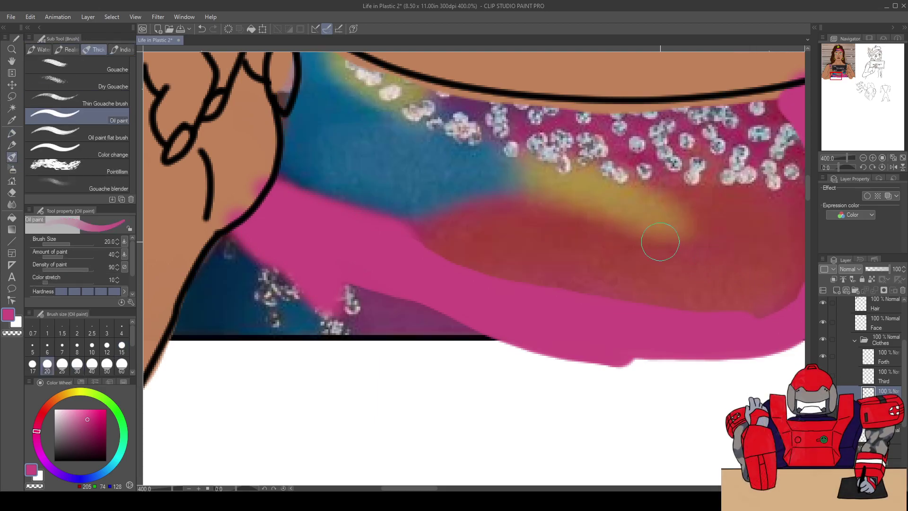
drag(657, 200, 491, 271)
mouse_move(350, 182)
mouse_down()
mouse_move(419, 194)
mouse_move(345, 174)
mouse_move(431, 187)
mouse_move(377, 182)
mouse_move(525, 181)
mouse_move(429, 191)
mouse_move(349, 182)
mouse_move(380, 196)
mouse_move(503, 203)
mouse_move(528, 192)
mouse_move(527, 184)
mouse_move(559, 185)
mouse_move(537, 182)
mouse_move(607, 167)
mouse_move(591, 173)
mouse_move(633, 199)
mouse_move(430, 212)
mouse_move(395, 194)
mouse_up()
Airbrush pink over the purple patch left of the sparkles, check coverage, then undo it
key(b)
key(b)
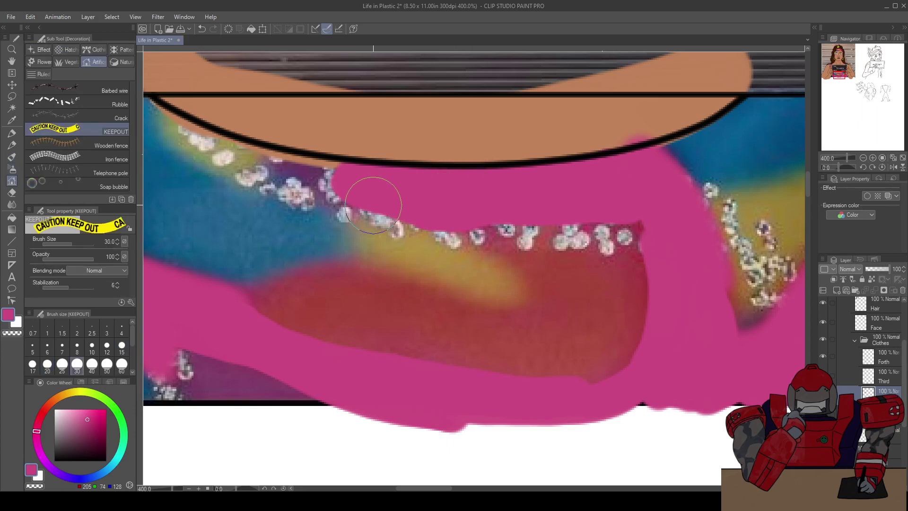
key(b)
key(b)
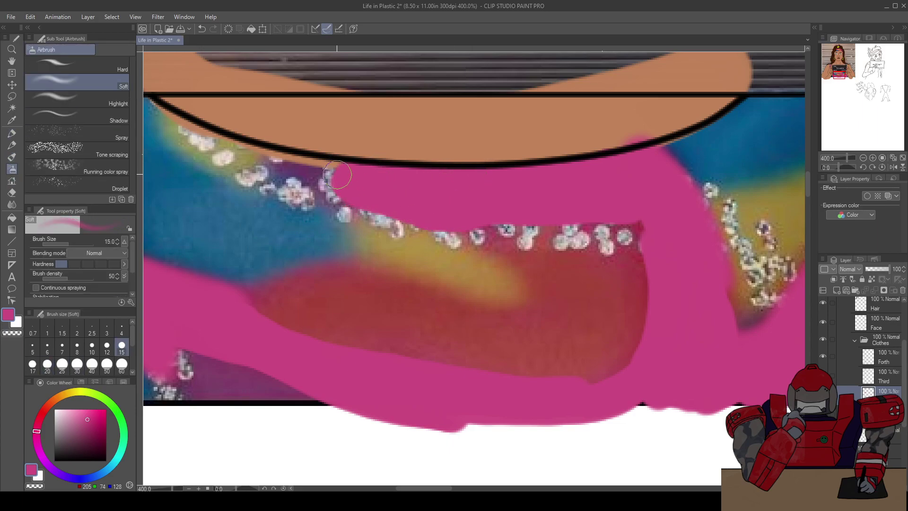
mouse_move(341, 175)
mouse_down()
mouse_move(341, 188)
mouse_move(336, 183)
mouse_move(344, 179)
mouse_move(355, 199)
mouse_up()
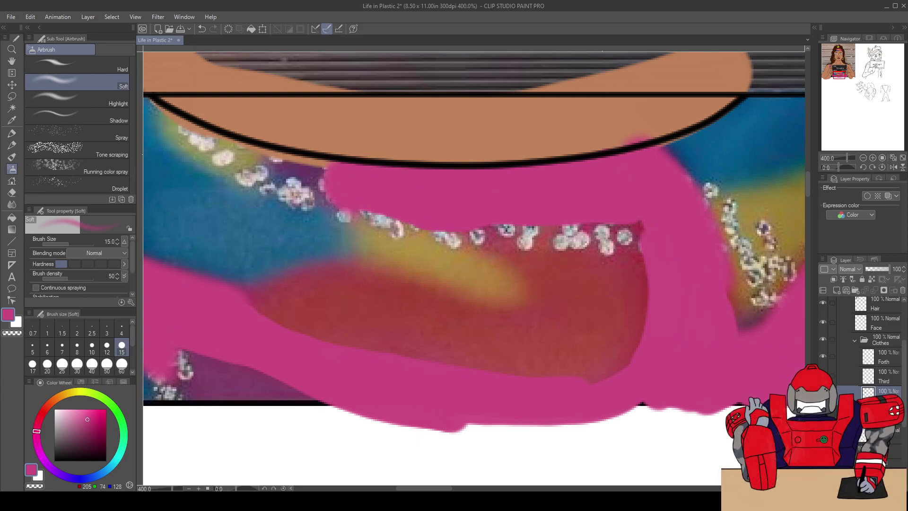
click(823, 414)
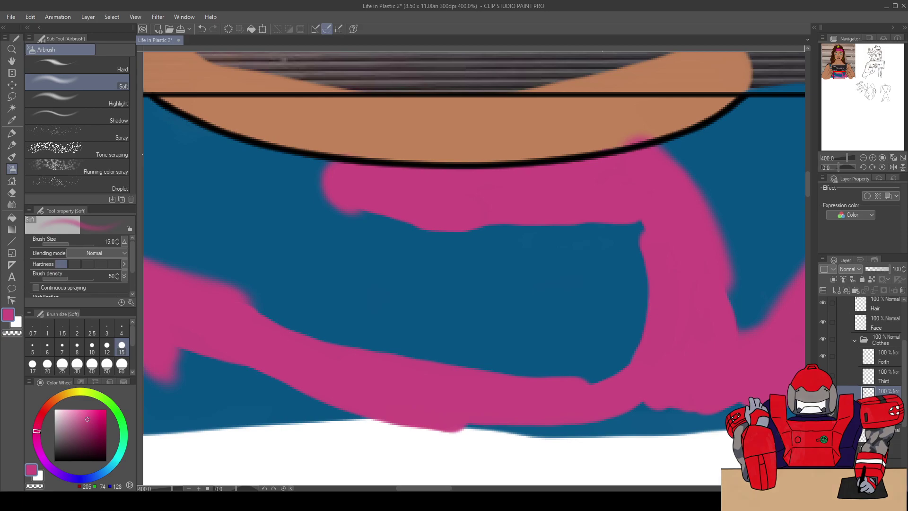
click(823, 415)
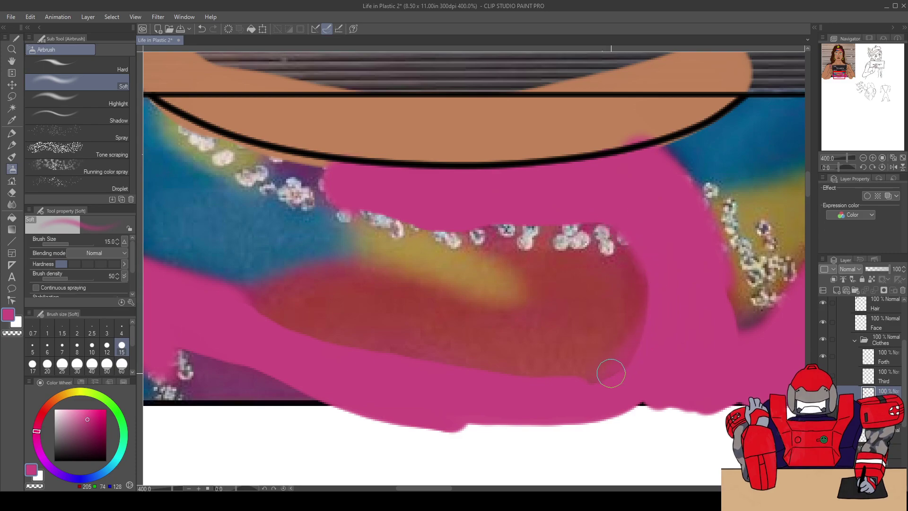
key(ctrl+z)
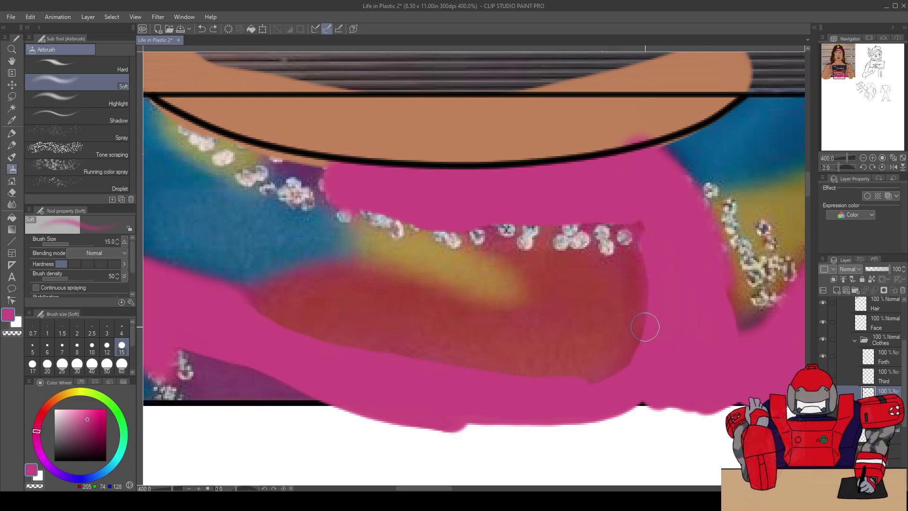
Airbrush pink over the red area's upper-right corner and zoom back out
mouse_move(654, 303)
mouse_down()
mouse_move(643, 245)
mouse_move(614, 212)
mouse_up()
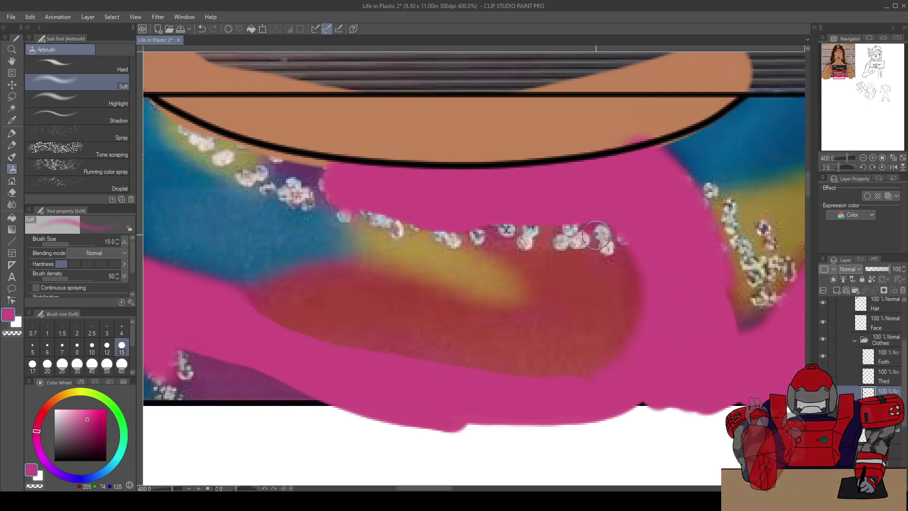
mouse_move(685, 314)
mouse_down()
mouse_move(569, 283)
mouse_move(534, 307)
mouse_up()
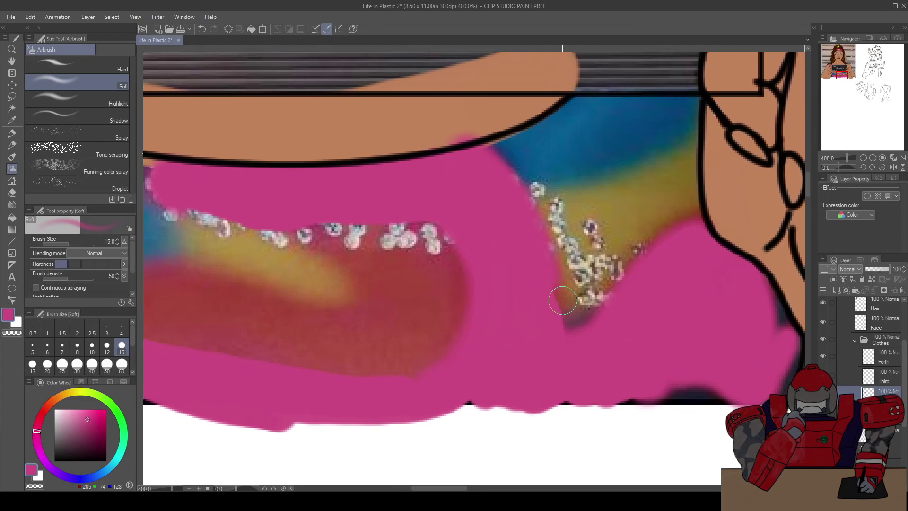
scroll(577, 247, down, 2)
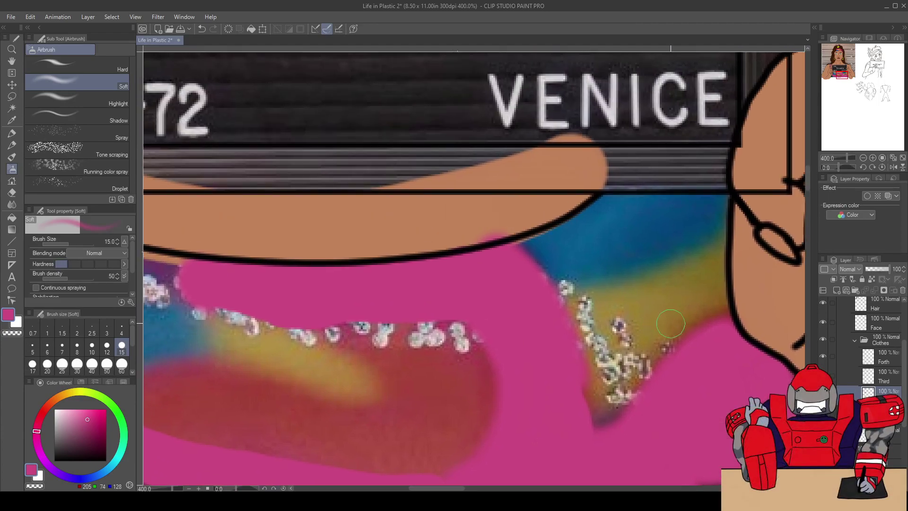
Pan up to Maria's face and hide the clothes layer to reveal the reference's tie-dye headband
scroll(551, 275, down, 1)
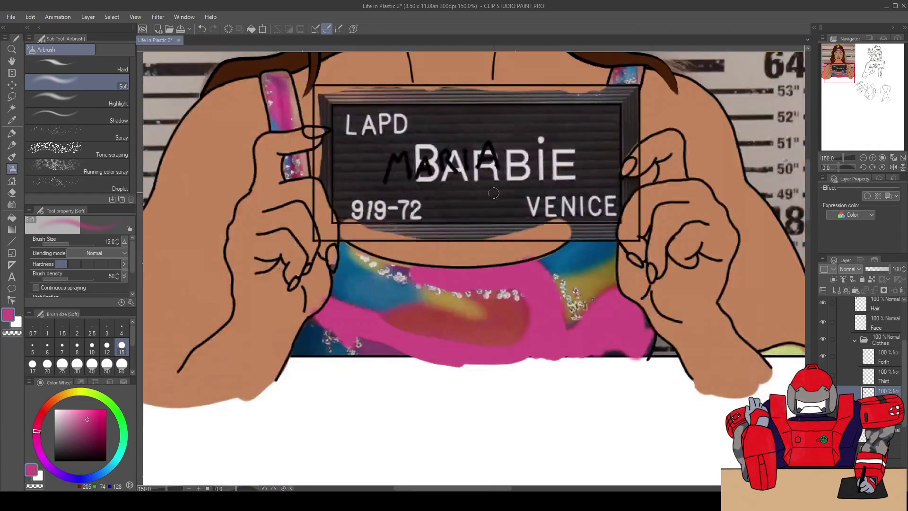
drag(501, 178, 509, 383)
drag(471, 223, 487, 357)
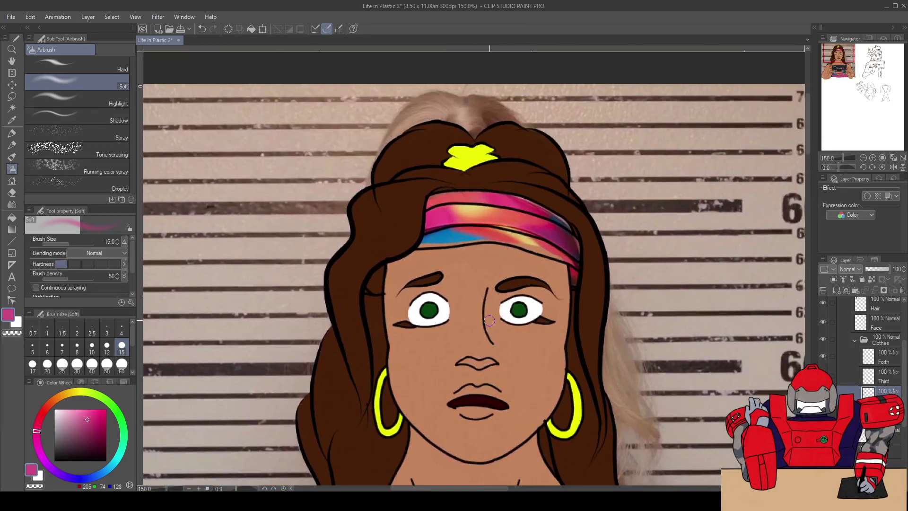
scroll(487, 320, up, 1)
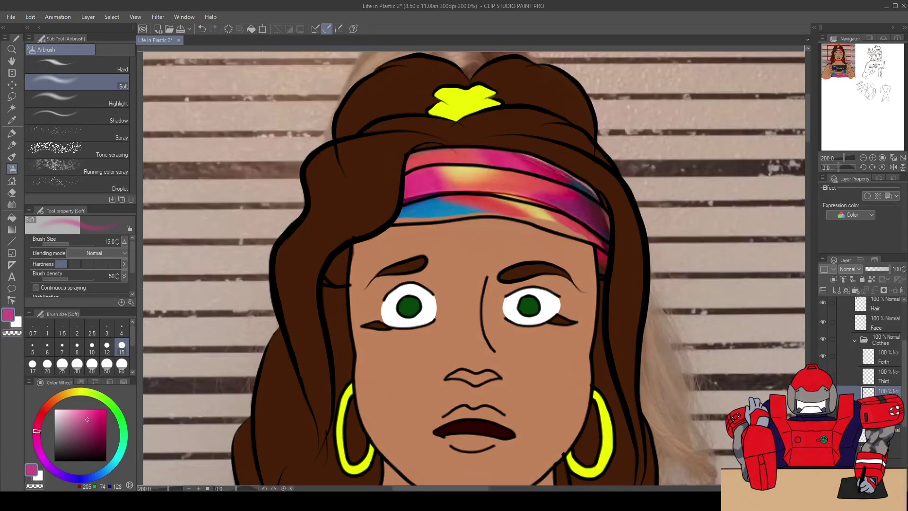
click(823, 415)
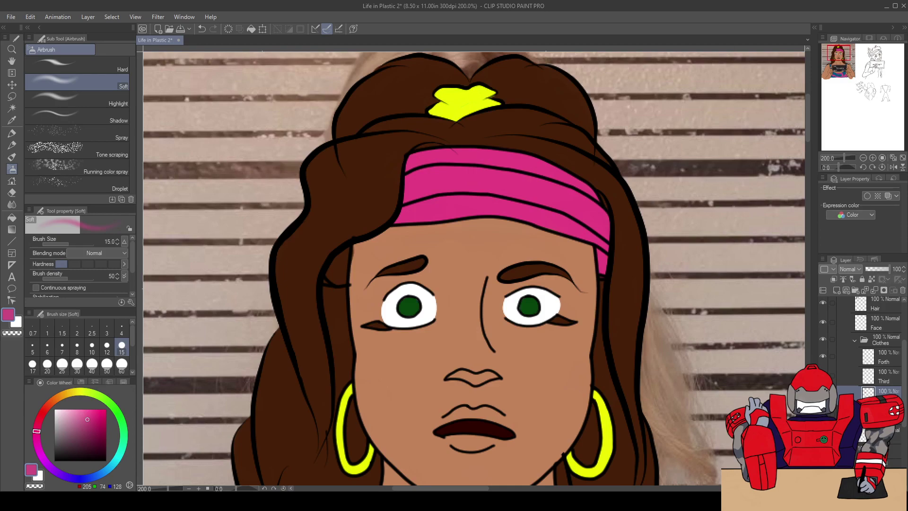
click(824, 415)
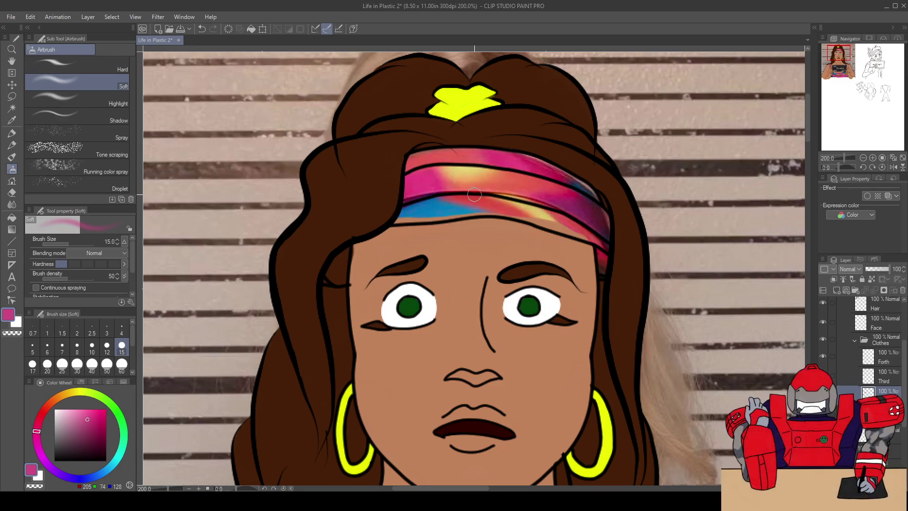
key(i)
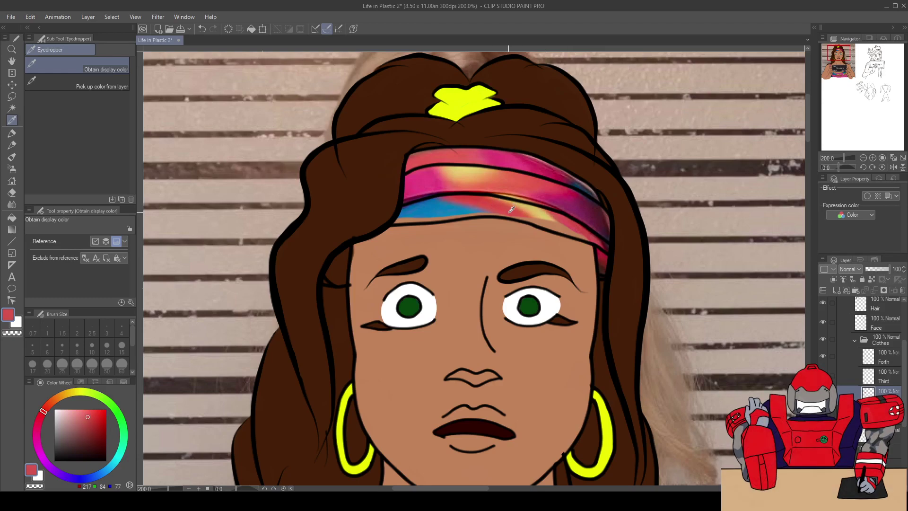
Zoom in and eyedrop the headband's light orange (230/127/86) as the paint colour
key(b)
scroll(506, 208, up, 2)
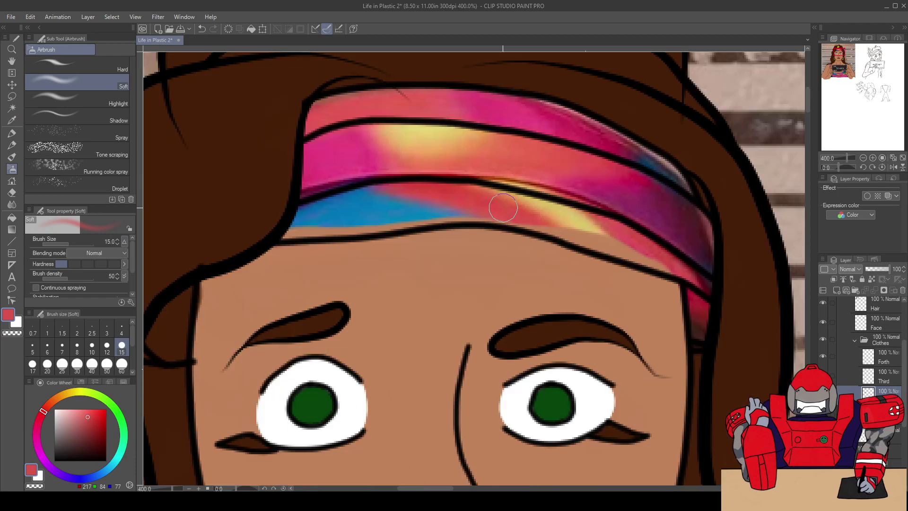
key(i)
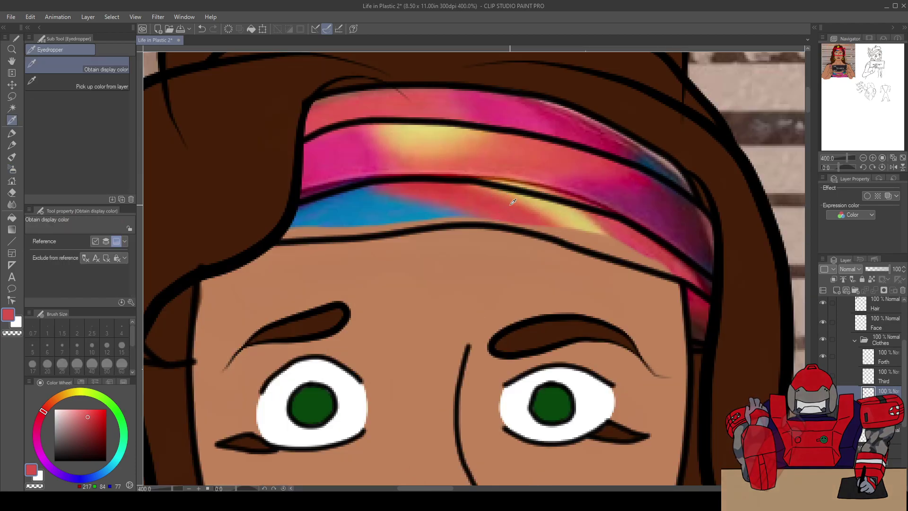
click(537, 214)
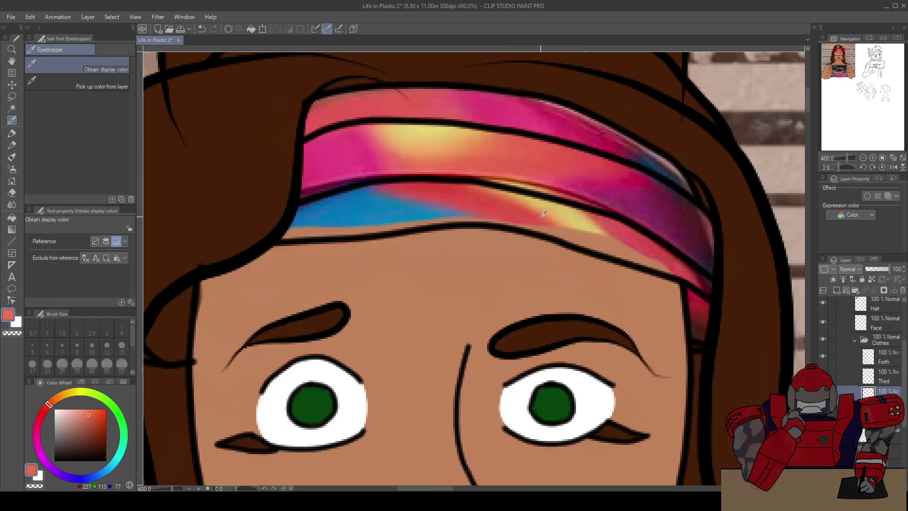
click(544, 212)
click(543, 213)
click(543, 212)
Try orange Oil paint strokes on the headband, undo them, and set brush size to 15
key(b)
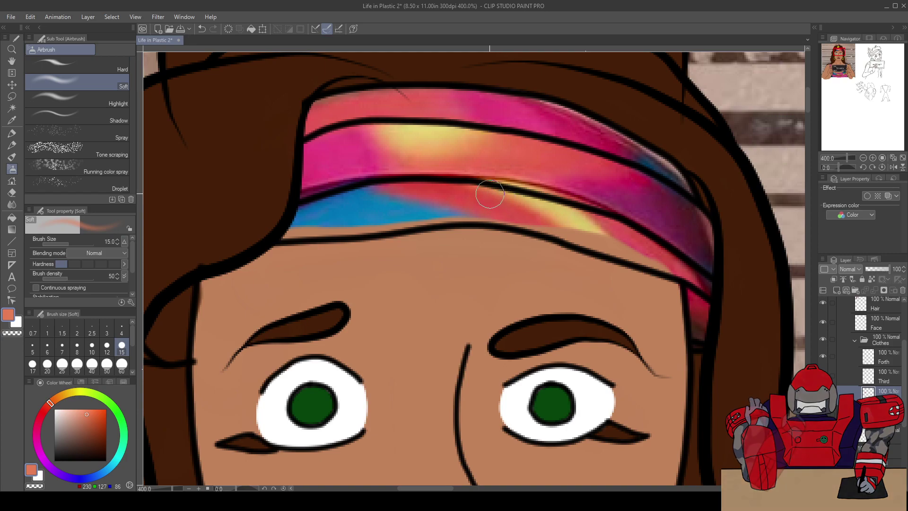
key(b)
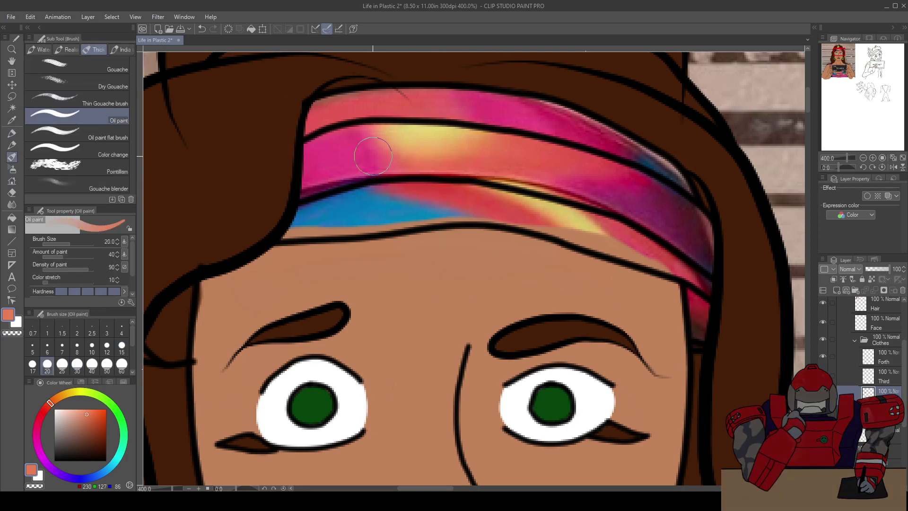
drag(410, 181, 536, 208)
mouse_move(435, 184)
mouse_down()
mouse_move(398, 177)
mouse_move(539, 217)
mouse_move(394, 180)
mouse_move(483, 202)
mouse_move(391, 180)
mouse_up()
mouse_move(454, 188)
mouse_down()
mouse_move(395, 165)
mouse_move(463, 172)
mouse_move(483, 162)
mouse_move(461, 165)
mouse_move(491, 159)
mouse_move(443, 169)
mouse_move(526, 148)
mouse_move(496, 164)
mouse_move(613, 163)
mouse_move(538, 160)
mouse_up()
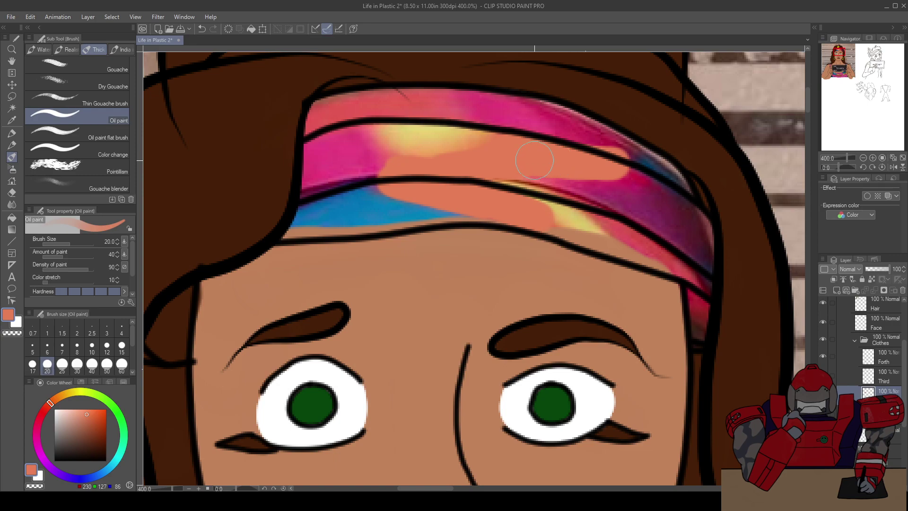
key(ctrl+z)
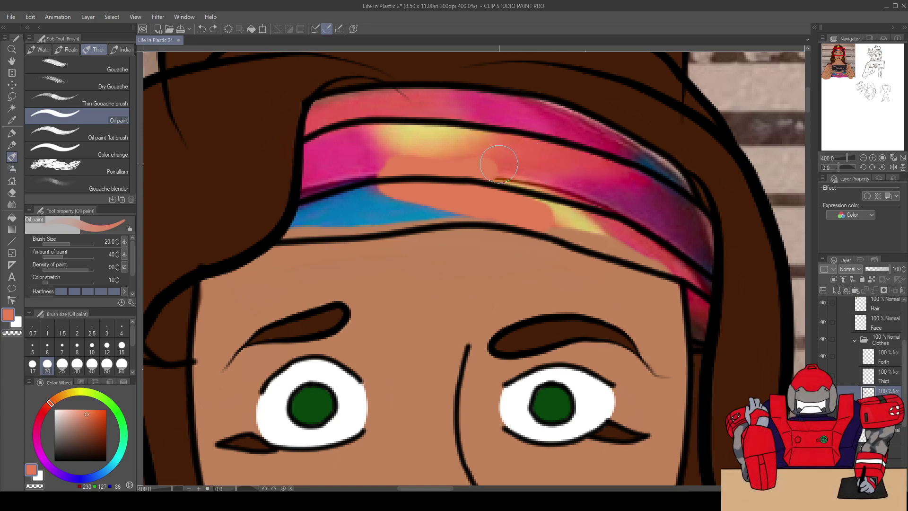
key(ctrl+z)
key(ctrl+z)
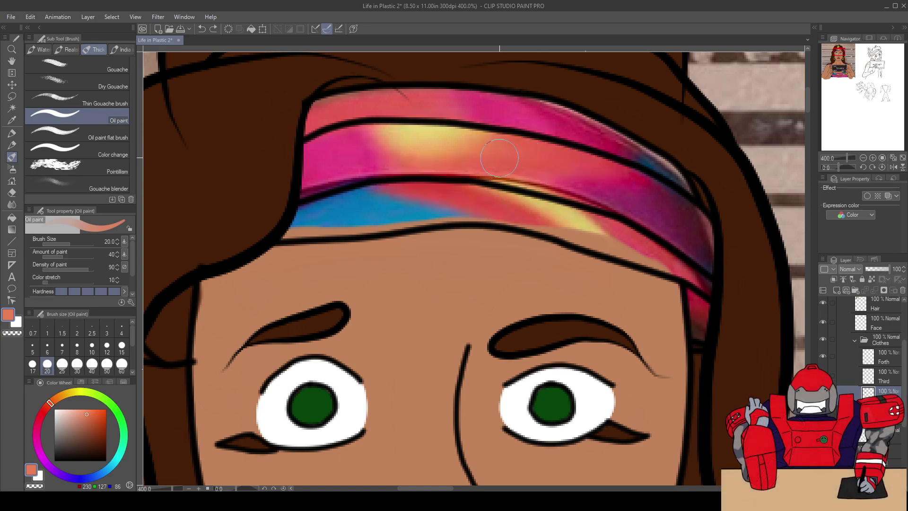
click(121, 350)
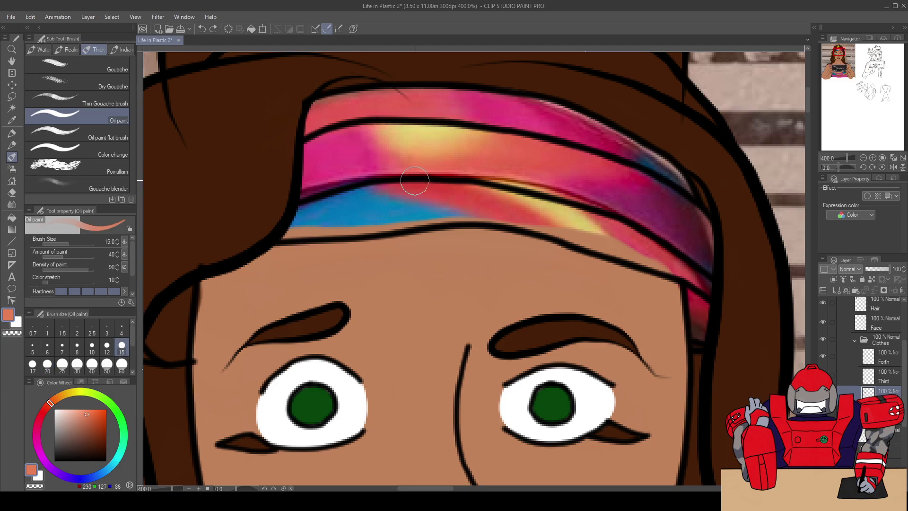
Paint and soften light orange along the headband's lower band, redoing stray strokes
drag(400, 184, 550, 226)
drag(496, 206, 416, 185)
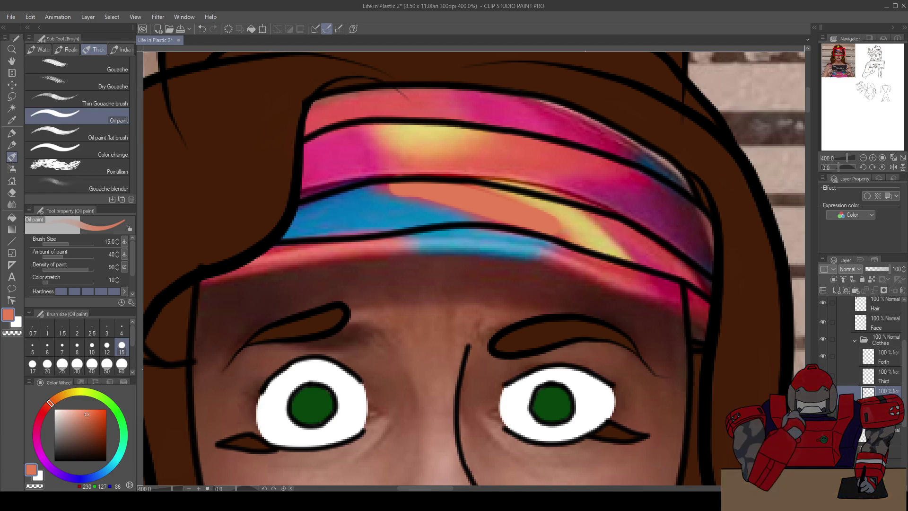
click(823, 433)
click(823, 434)
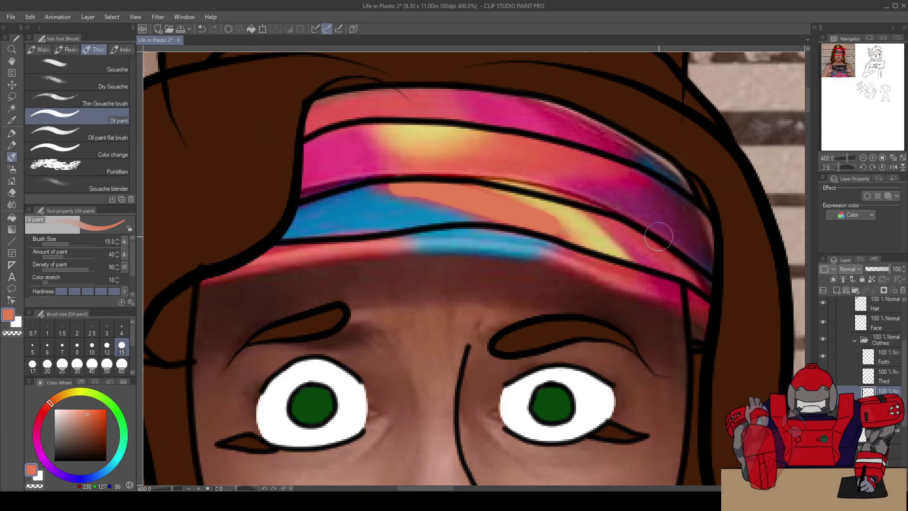
key(ctrl+z)
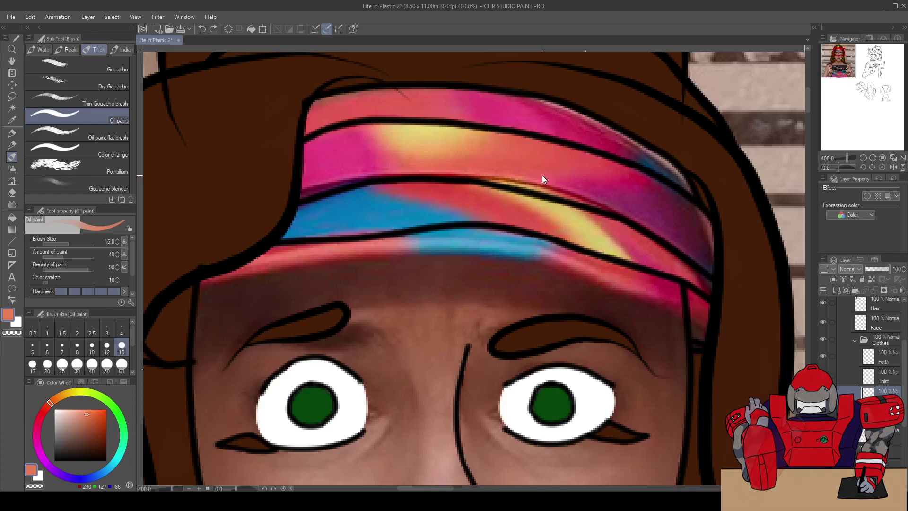
mouse_move(410, 182)
mouse_down()
mouse_move(513, 216)
mouse_move(437, 192)
mouse_move(469, 198)
mouse_move(551, 232)
mouse_up()
drag(478, 201, 395, 183)
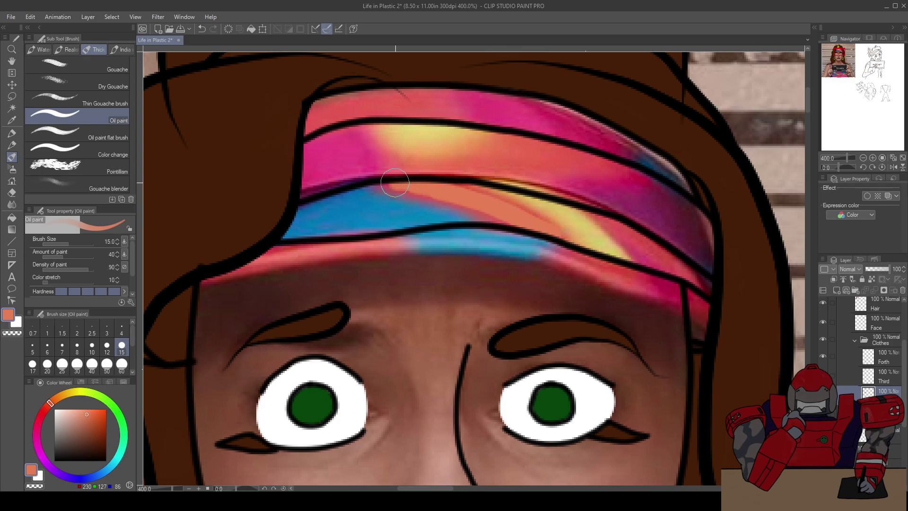
key(b)
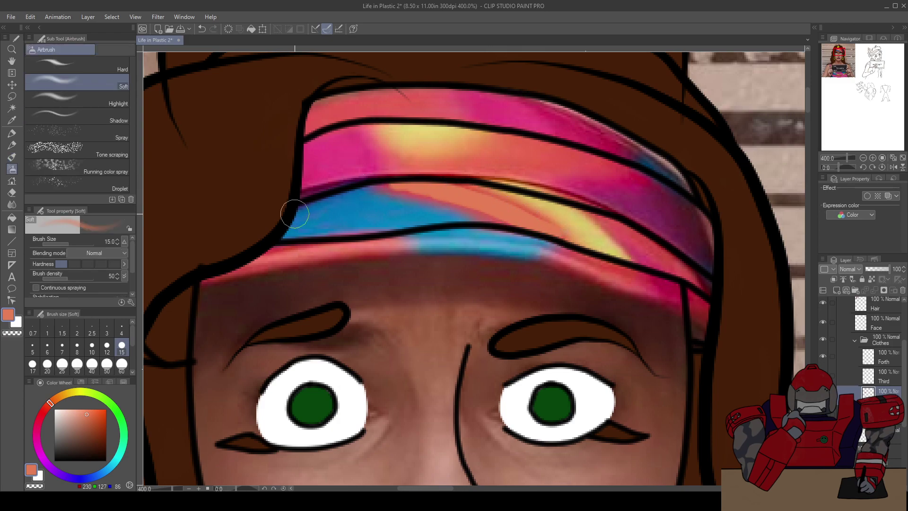
mouse_move(385, 188)
mouse_down()
mouse_move(403, 191)
mouse_move(380, 187)
mouse_move(444, 199)
mouse_up()
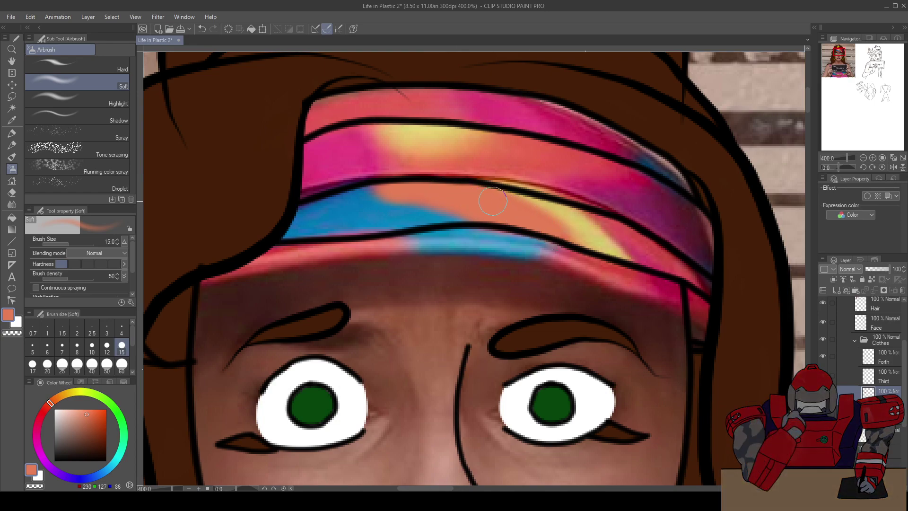
key(ctrl+z)
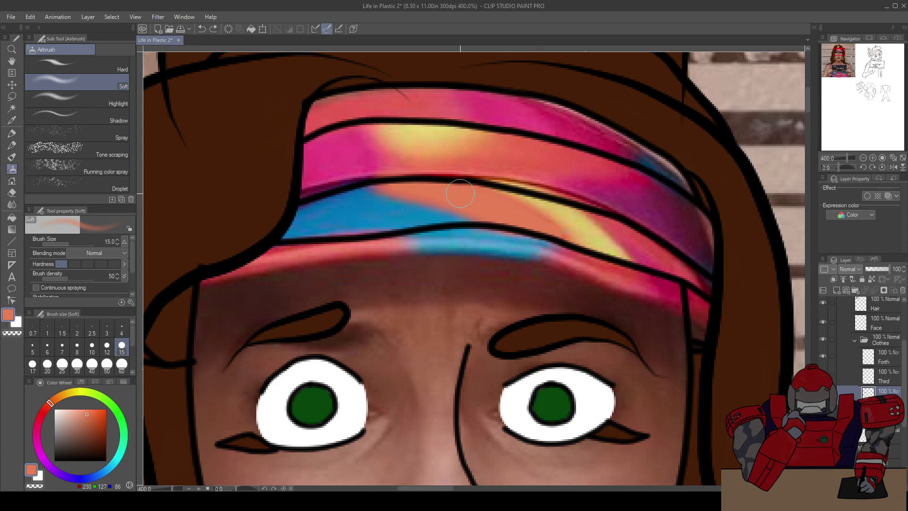
drag(546, 231, 550, 232)
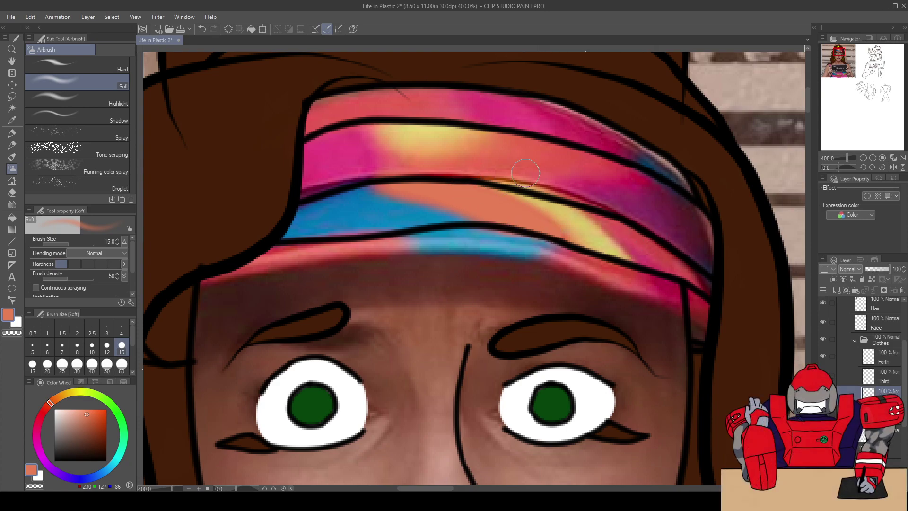
Work orange over the yellow middle stripe and the top stripe, alternating Oil paint and airbrush
key(b)
key(b)
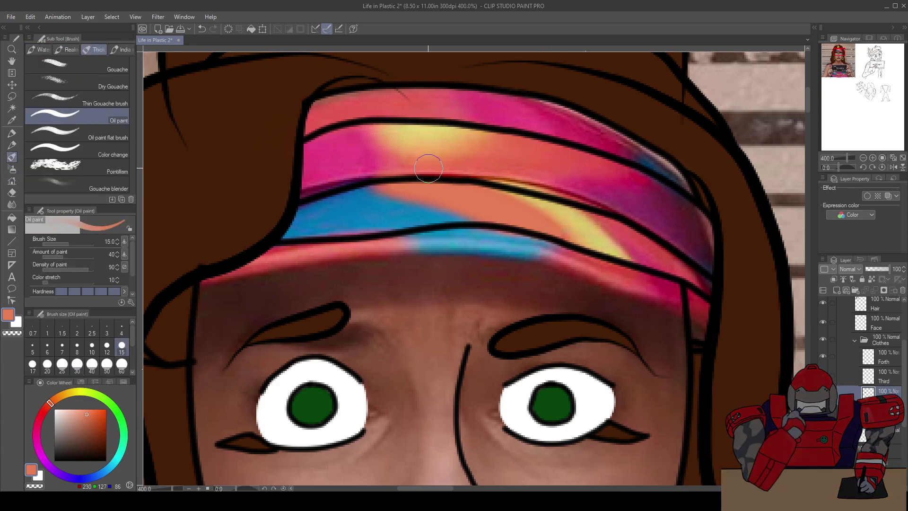
mouse_move(400, 168)
mouse_down()
mouse_move(392, 172)
mouse_move(449, 174)
mouse_move(504, 159)
mouse_move(493, 155)
mouse_move(509, 145)
mouse_move(490, 159)
mouse_move(529, 171)
mouse_move(614, 173)
mouse_up()
mouse_move(534, 169)
mouse_down()
mouse_move(563, 169)
mouse_move(529, 148)
mouse_move(599, 167)
mouse_up()
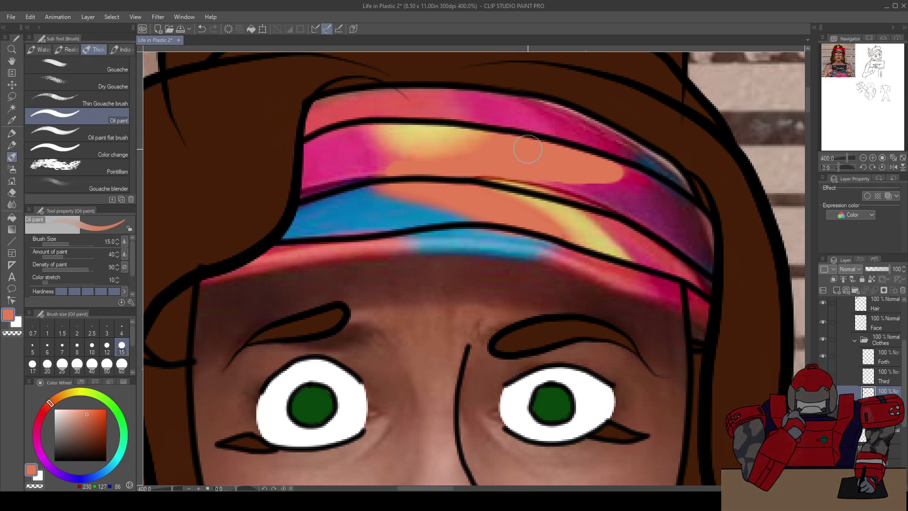
key(b)
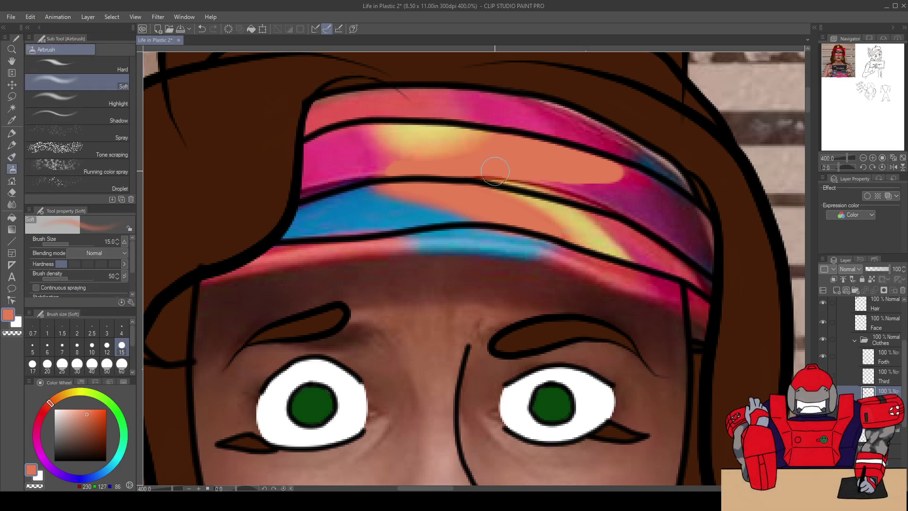
mouse_move(500, 170)
mouse_down()
mouse_move(588, 183)
mouse_move(619, 175)
mouse_move(607, 179)
mouse_up()
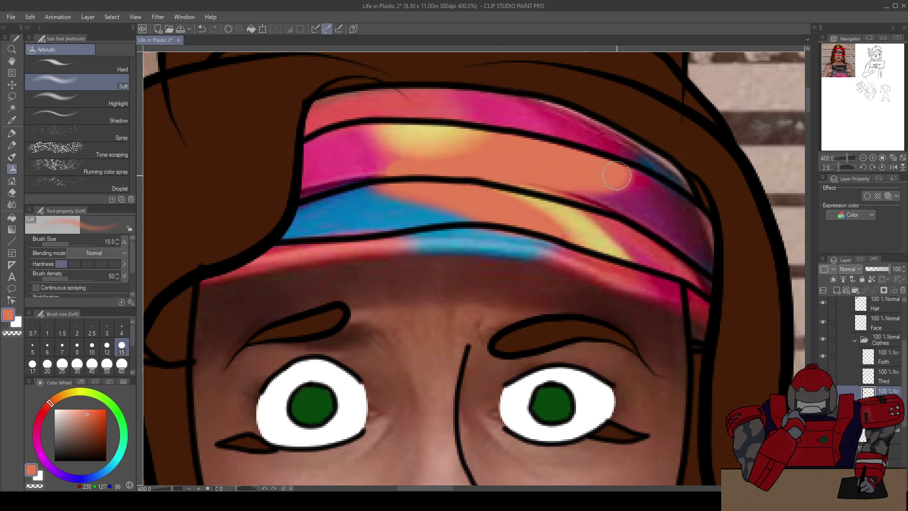
key(b)
key(b)
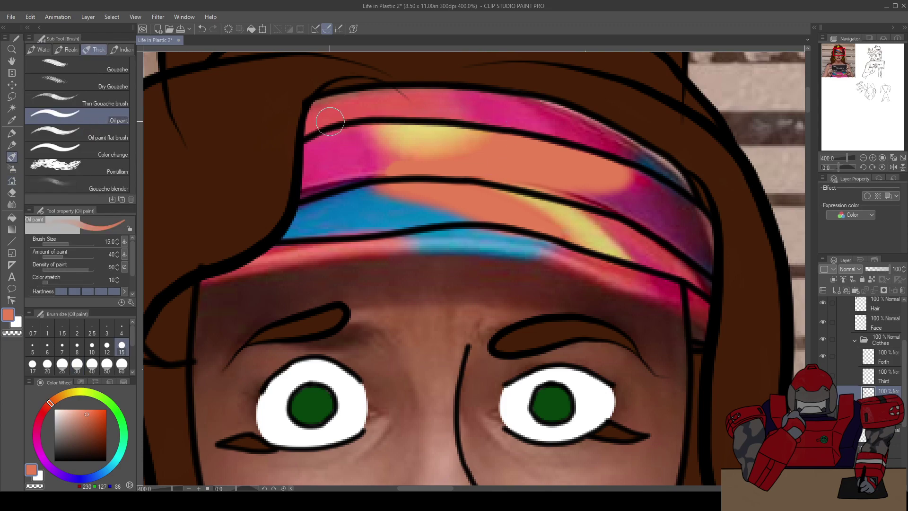
mouse_move(316, 119)
mouse_down()
mouse_move(442, 95)
mouse_move(393, 96)
mouse_move(311, 129)
mouse_move(389, 97)
mouse_move(392, 110)
mouse_move(441, 97)
mouse_move(412, 107)
mouse_up()
key(b)
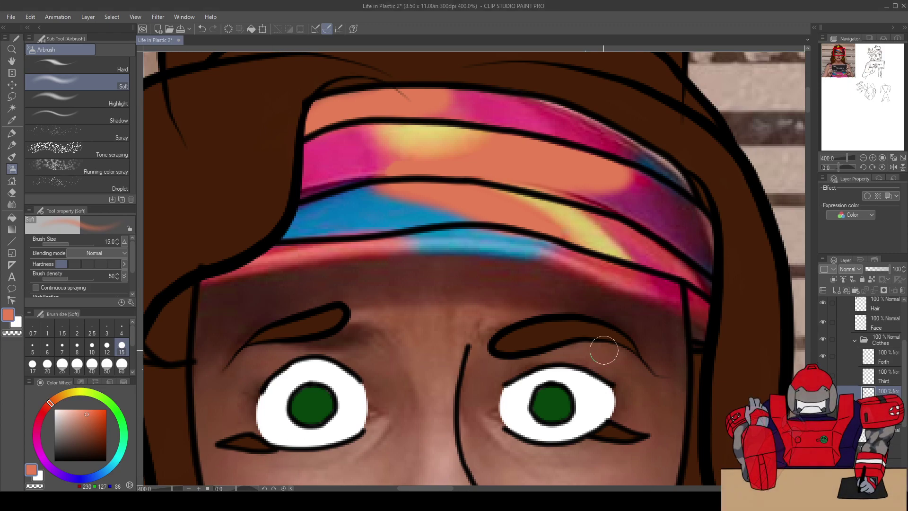
Compare the tie-dye blending against the flat pink headband, keeping the blending
key(ctrl+z)
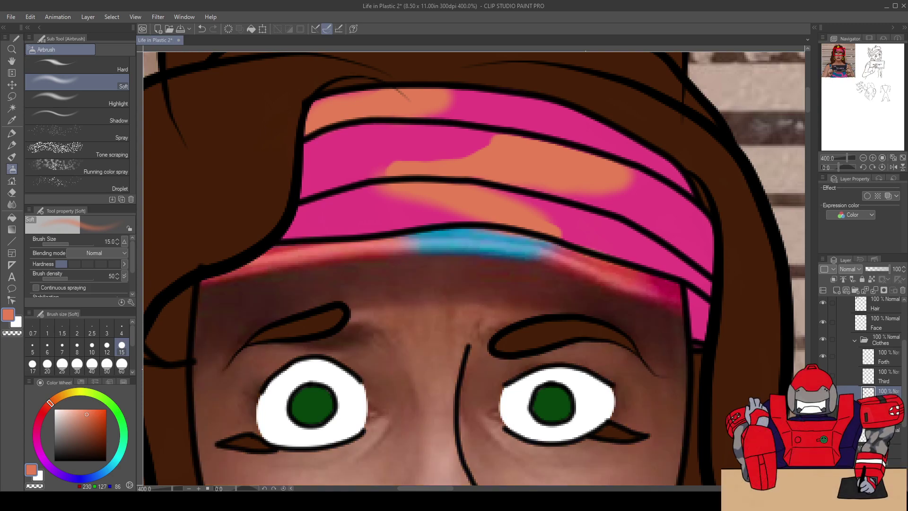
key(ctrl+y)
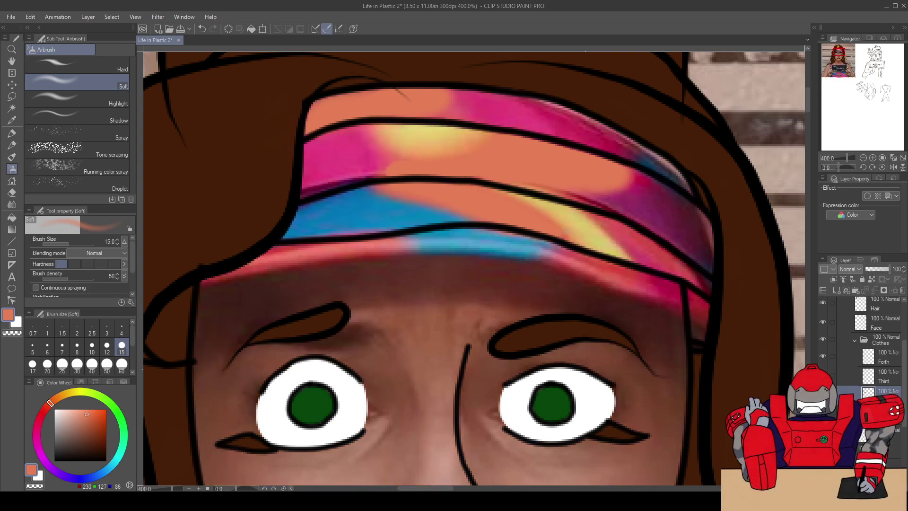
key(ctrl+z)
key(ctrl+y)
Dab orange Oil paint onto the magenta stripe on the headband's right side
key(b)
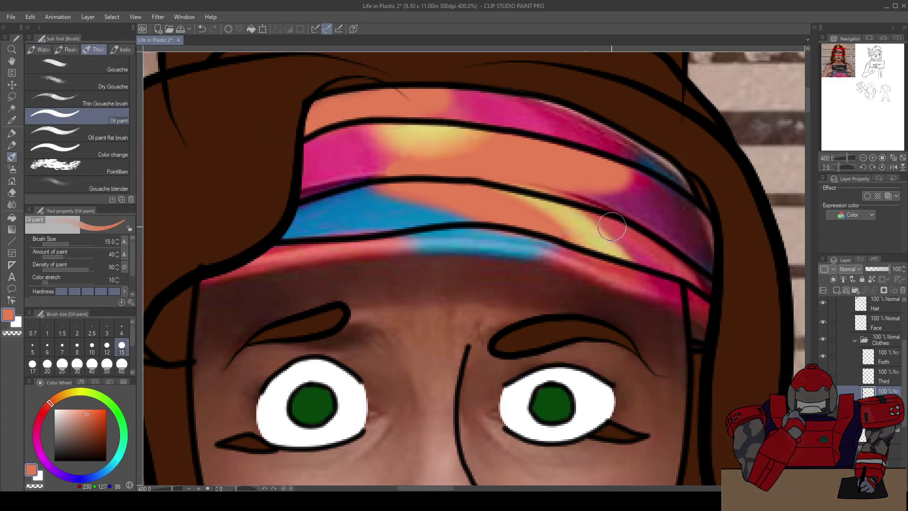
mouse_move(665, 255)
mouse_down()
mouse_move(693, 280)
mouse_move(594, 214)
mouse_move(643, 247)
mouse_move(624, 242)
mouse_move(659, 260)
mouse_move(598, 220)
mouse_move(700, 282)
mouse_up()
key(b)
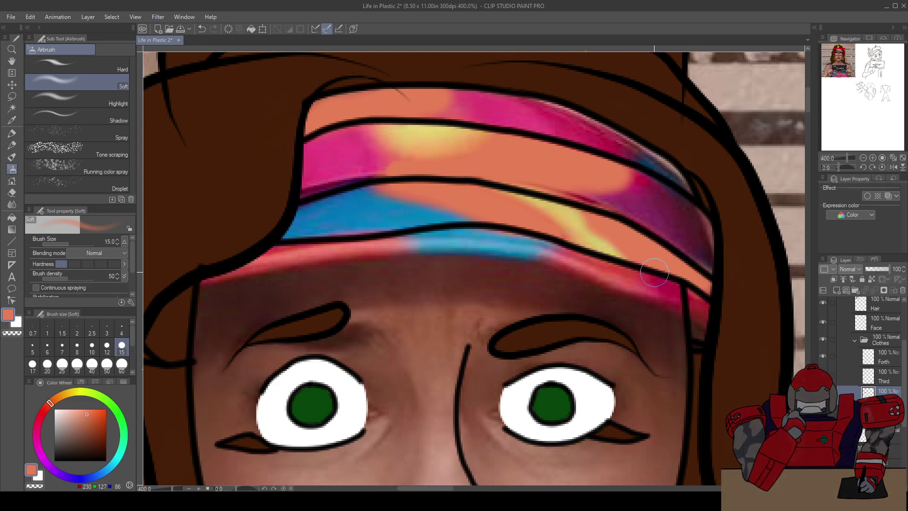
key(ctrl+z)
key(ctrl+y)
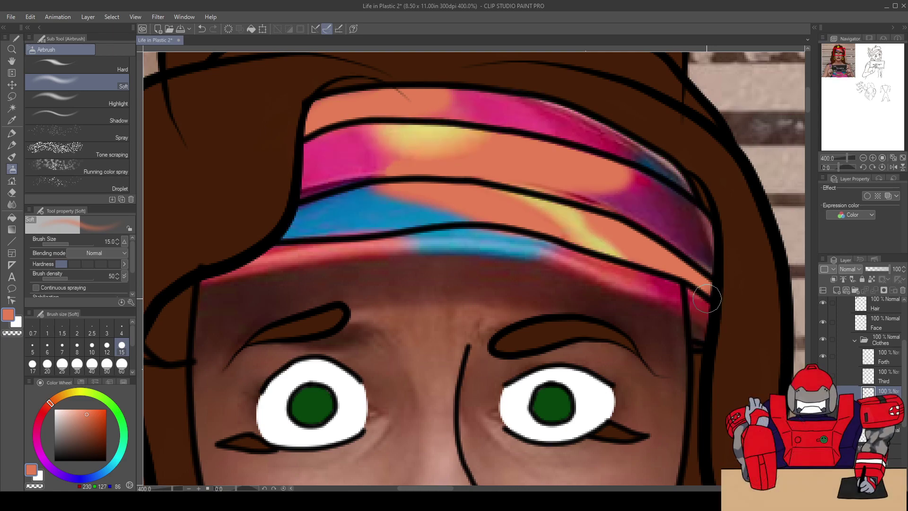
key(ctrl+z)
key(ctrl+y)
key(ctrl+z)
key(ctrl+y)
Compare the headband with and without the yellow and blue blending, restoring all of it
key(ctrl+z)
key(ctrl+y)
key(ctrl+z)
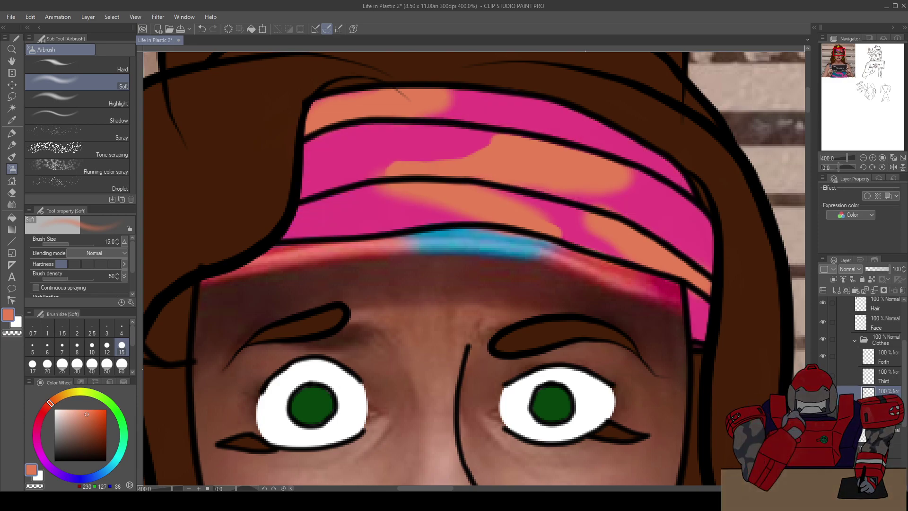
key(ctrl+y)
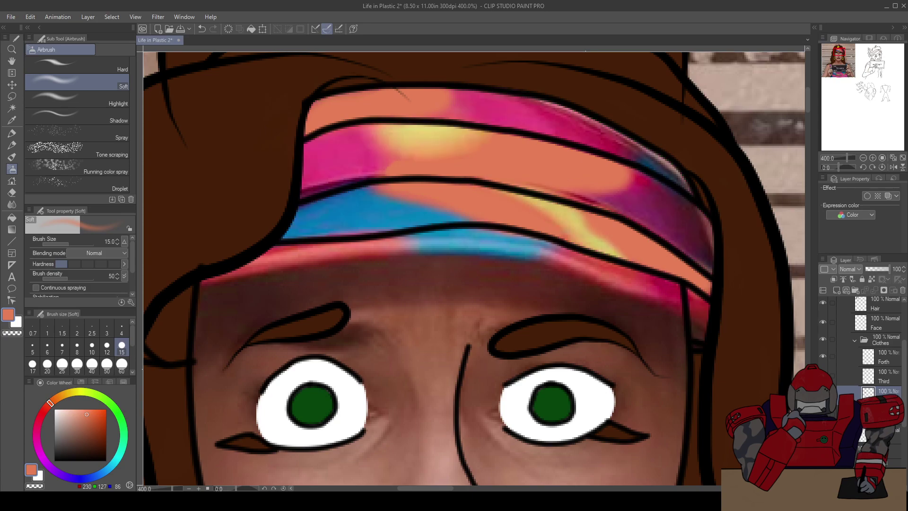
key(ctrl+z)
key(ctrl+y)
key(ctrl+z)
key(ctrl+y)
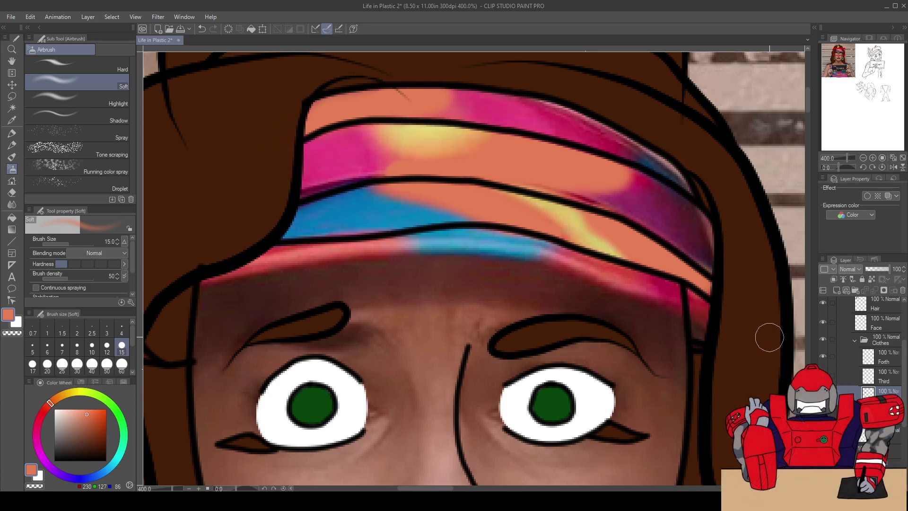
scroll(757, 329, down, 3)
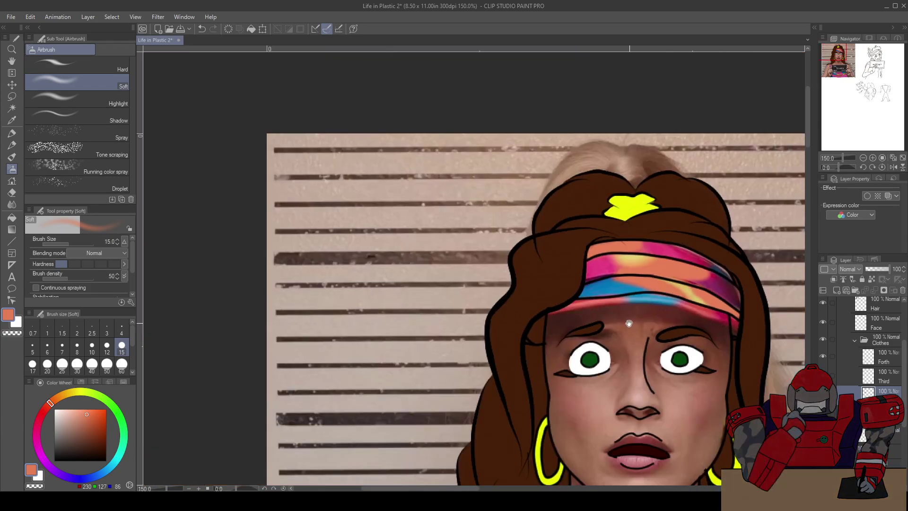
Select the Third layer and eyedrop the headband's blue as the paint colour
scroll(630, 323, up, 4)
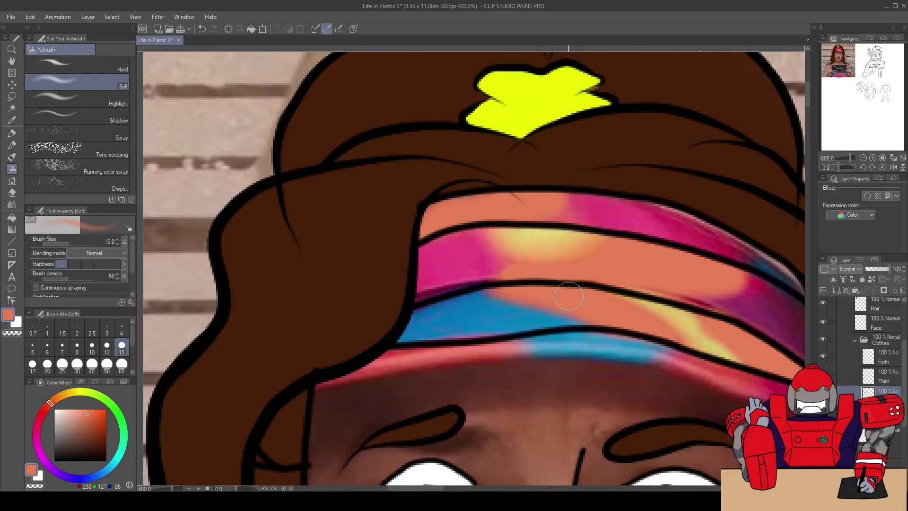
drag(565, 284, 471, 274)
click(869, 374)
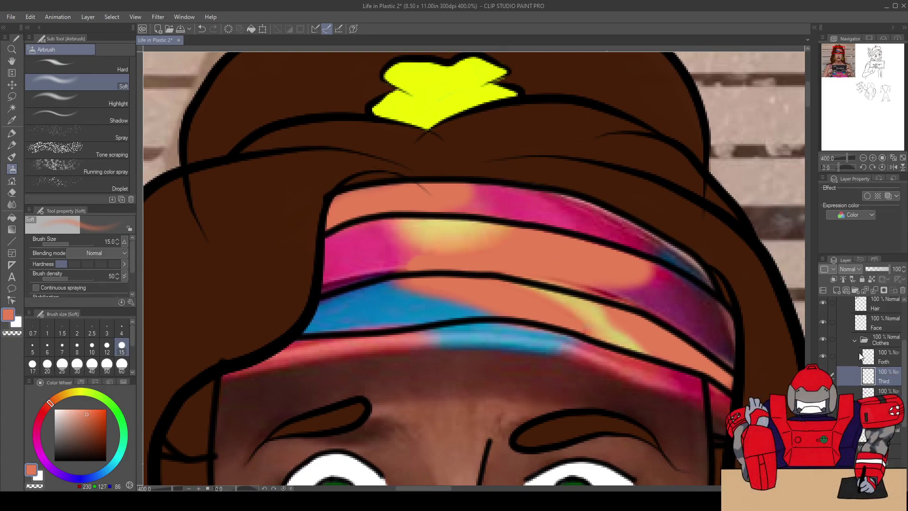
key(i)
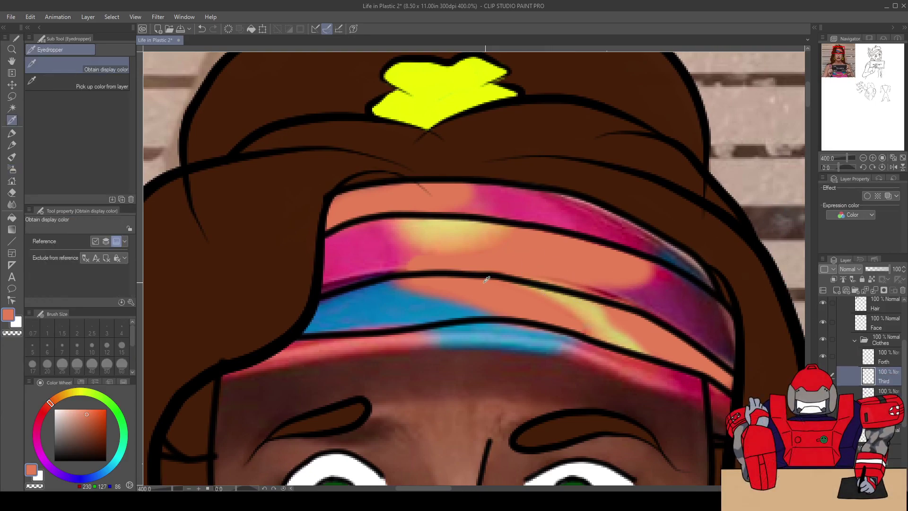
click(416, 303)
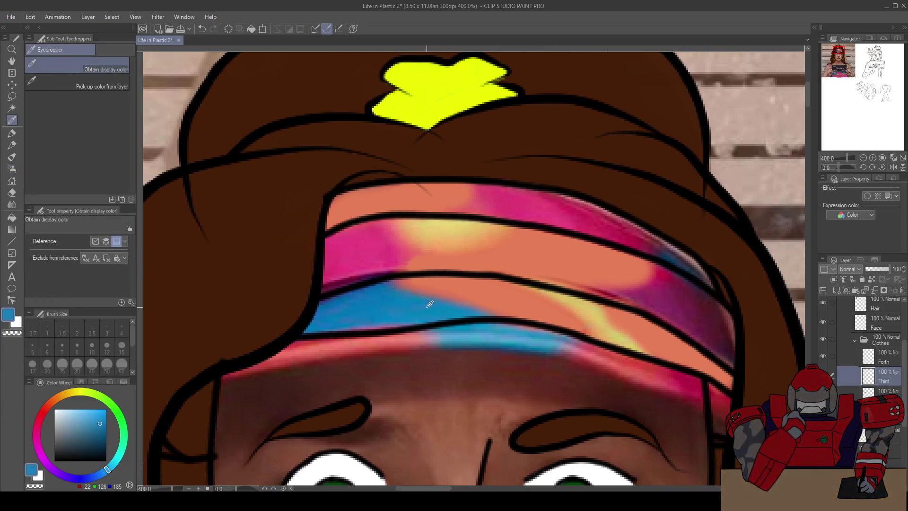
click(428, 305)
Try a blue Oil paint smear into the orange stripe, then undo it
key(b)
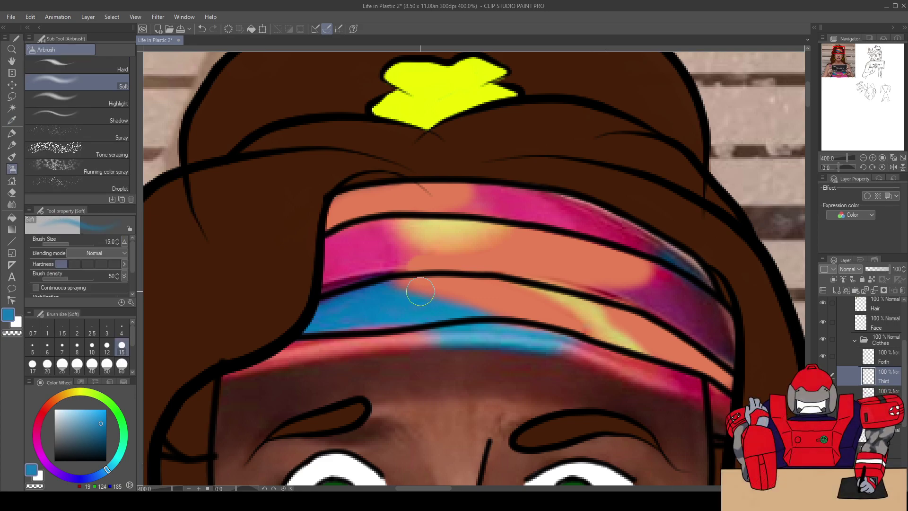
drag(428, 267, 431, 251)
key(b)
key(b)
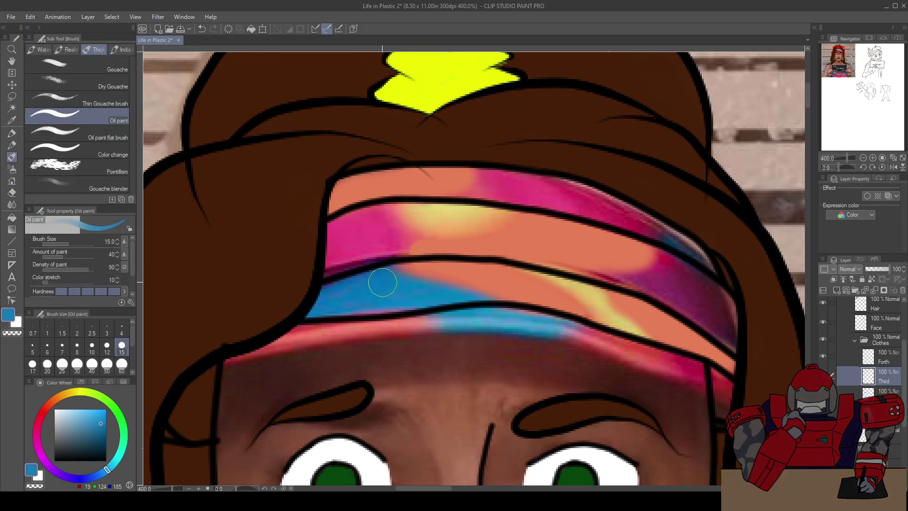
drag(391, 276, 430, 289)
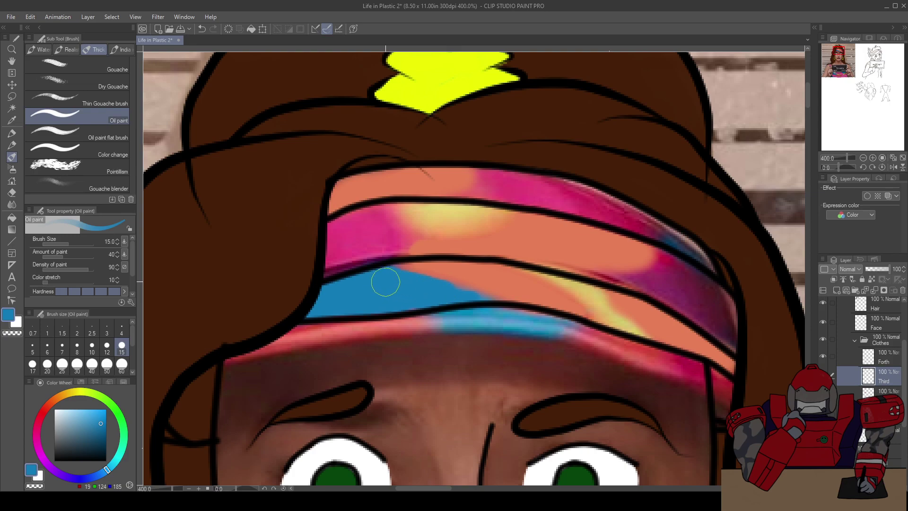
key(ctrl+z)
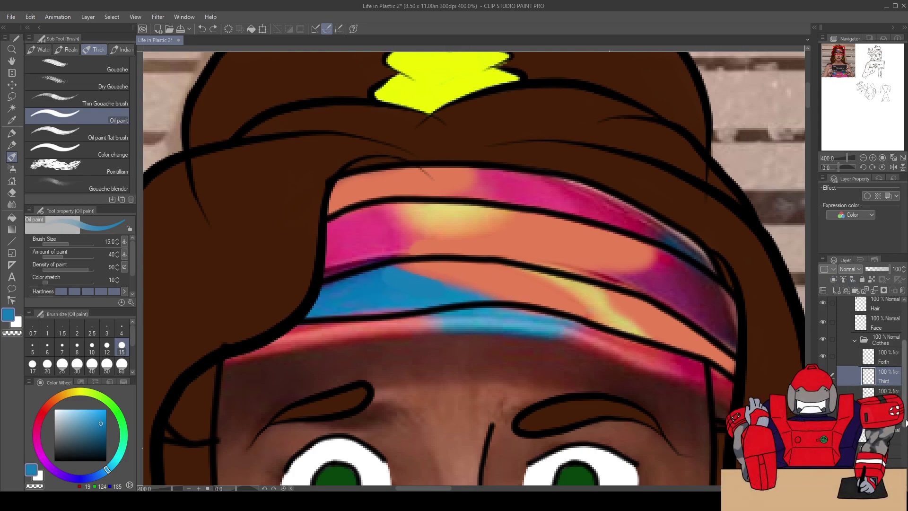
Reorder a layer within the Ref folder and fade Maria's painted layer to 63% opacity
drag(906, 422, 907, 478)
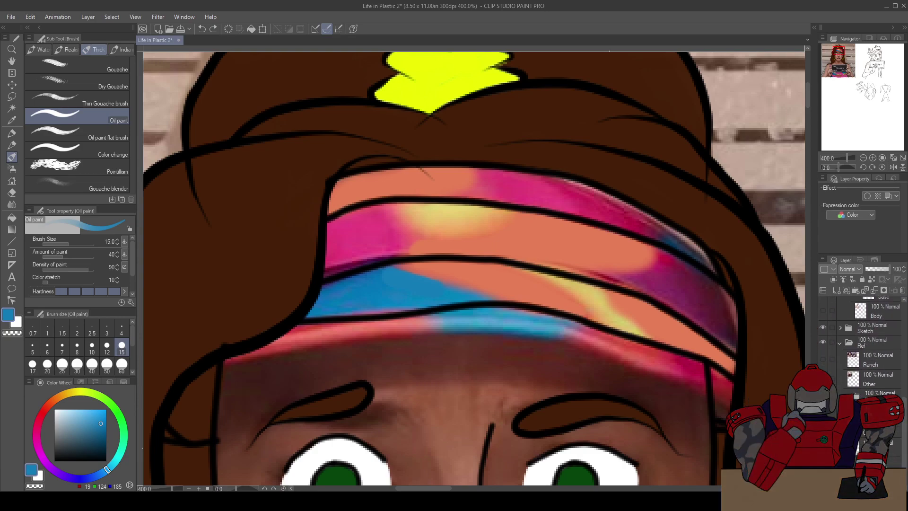
drag(878, 429, 868, 360)
drag(876, 447, 864, 374)
scroll(880, 389, up, 5)
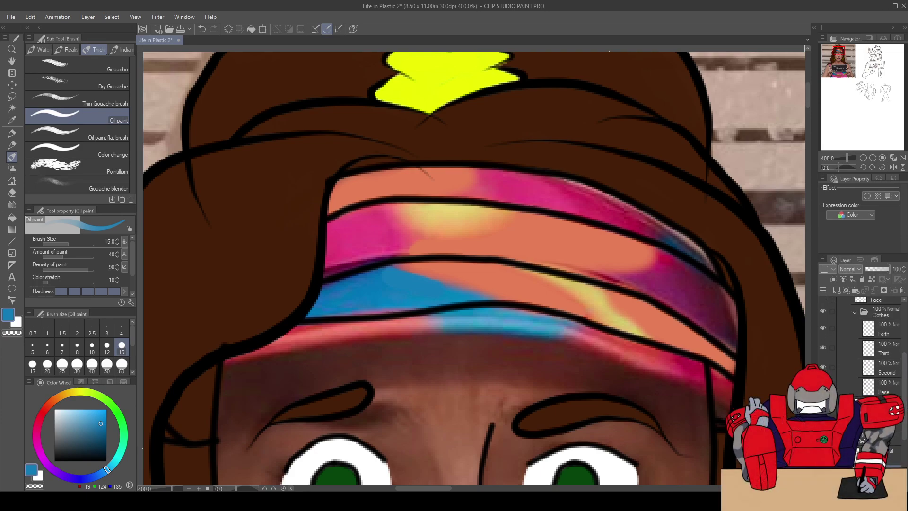
click(878, 268)
drag(876, 269, 881, 268)
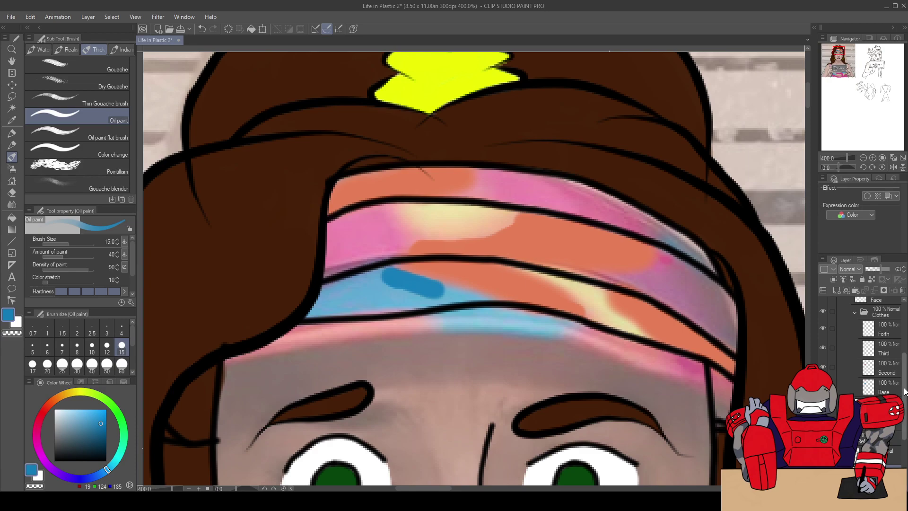
Test and undo a dark blue stroke, then set the reference photo's opacity to 80
click(884, 349)
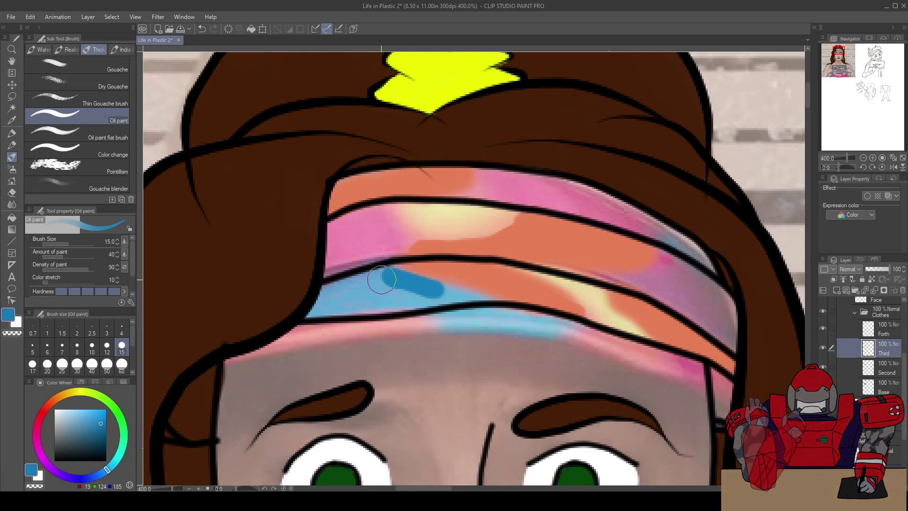
drag(398, 285, 455, 295)
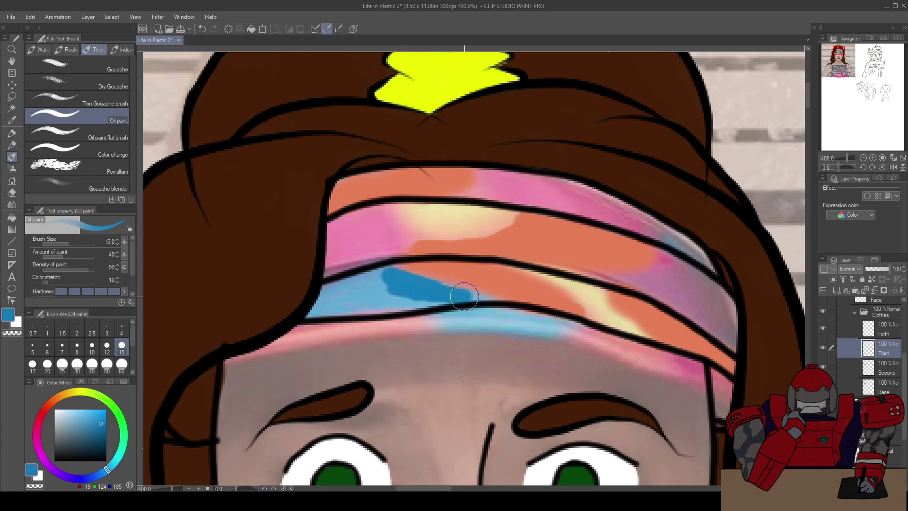
key(ctrl+z)
key(ctrl+z)
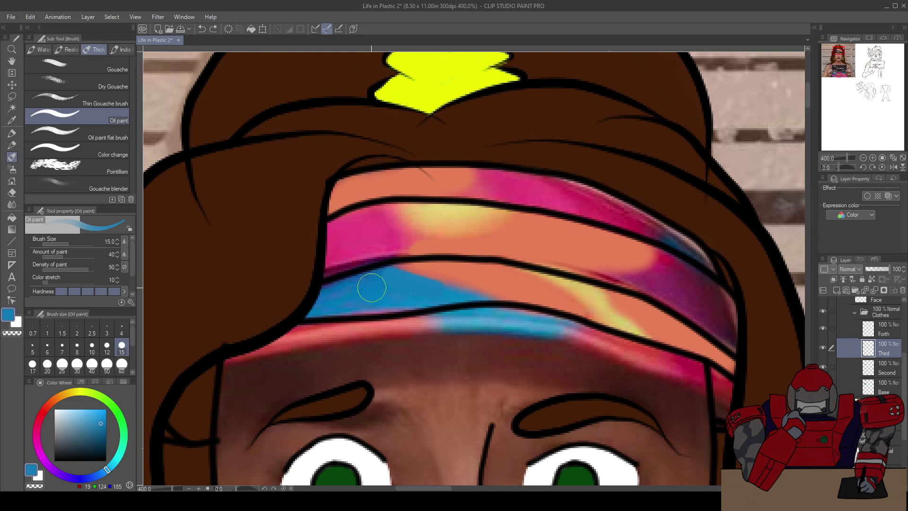
scroll(869, 330, down, 5)
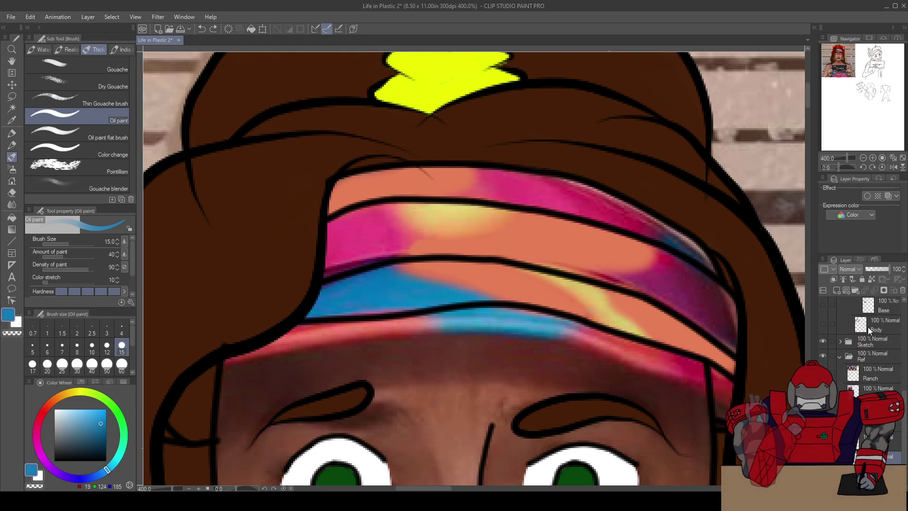
click(877, 270)
drag(881, 273, 885, 270)
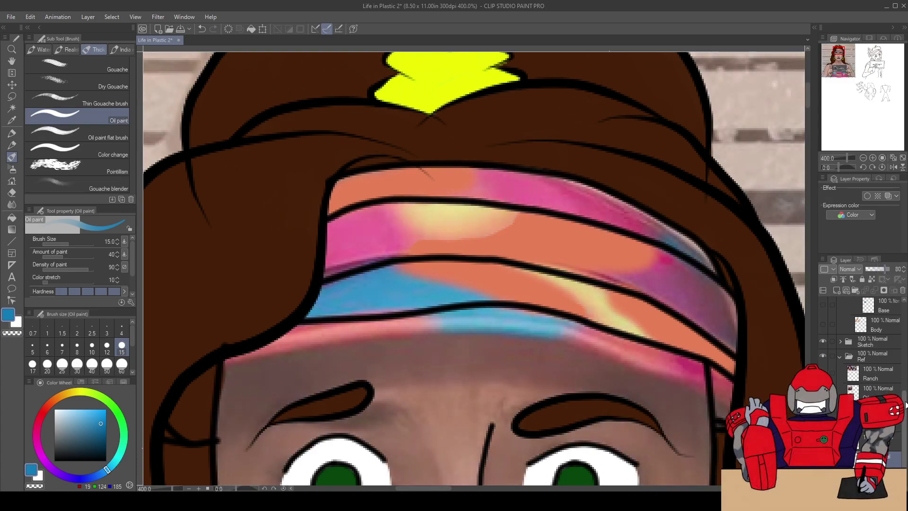
Airbrush blue along the lower stripe and brush a blue streak at the upper stripe's right end
scroll(870, 350, up, 8)
click(885, 432)
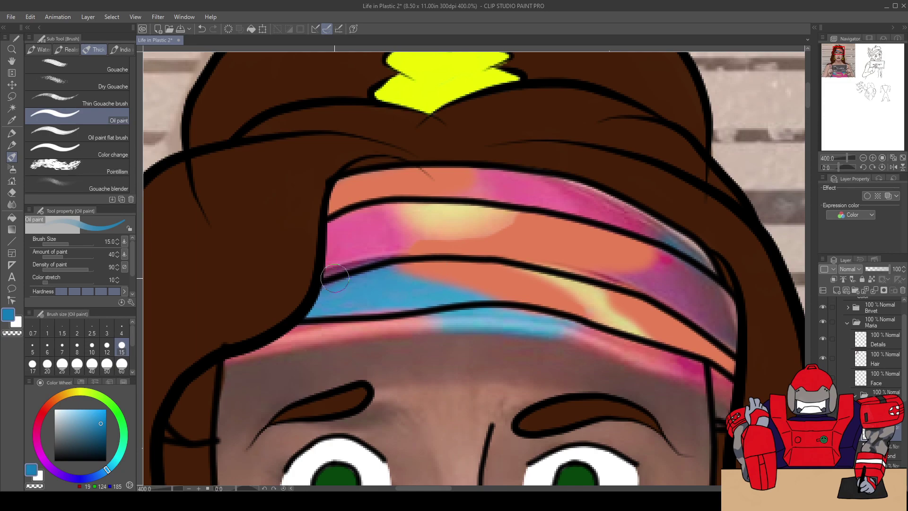
mouse_move(385, 279)
mouse_down()
mouse_move(373, 284)
mouse_move(455, 297)
mouse_move(320, 308)
mouse_move(378, 288)
mouse_move(371, 280)
mouse_move(346, 289)
mouse_up()
key(ctrl+z)
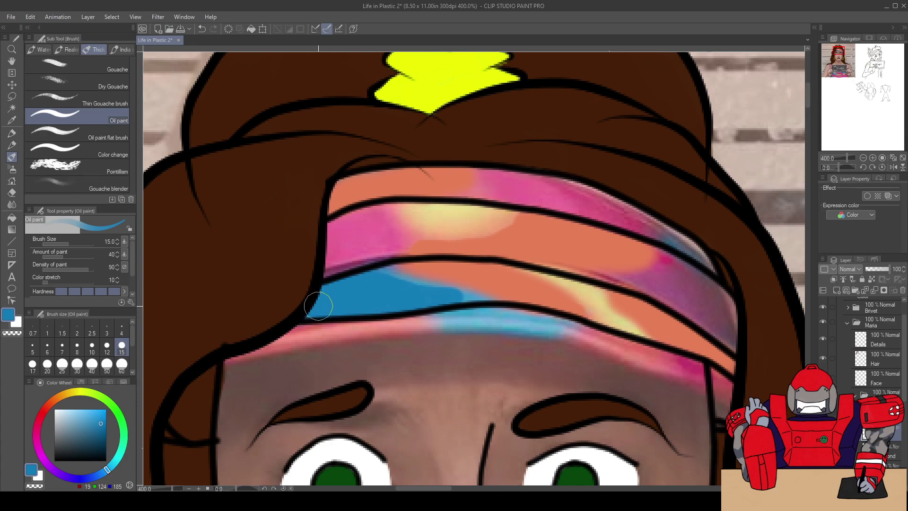
key(b)
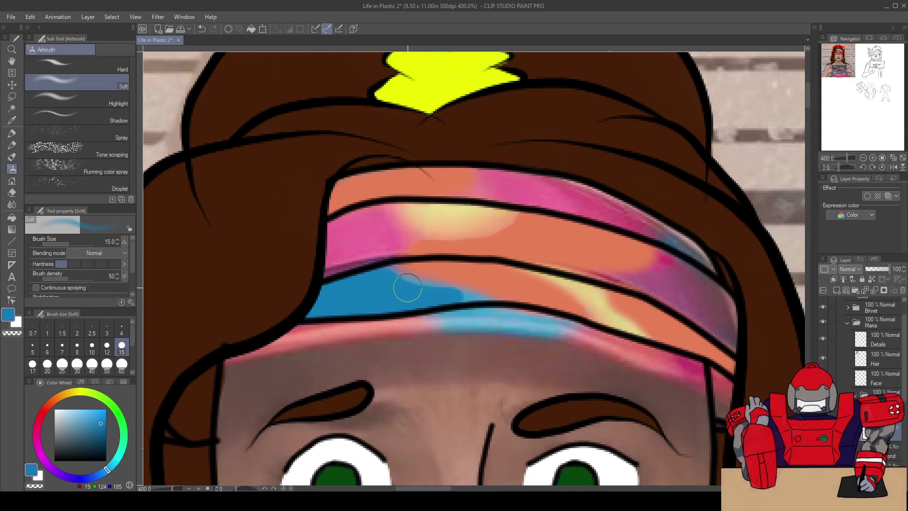
drag(397, 281, 483, 297)
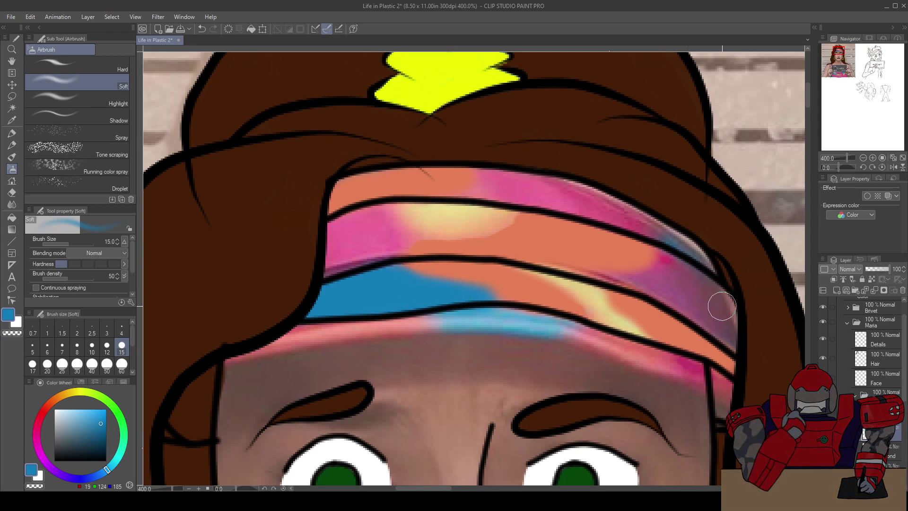
key(b)
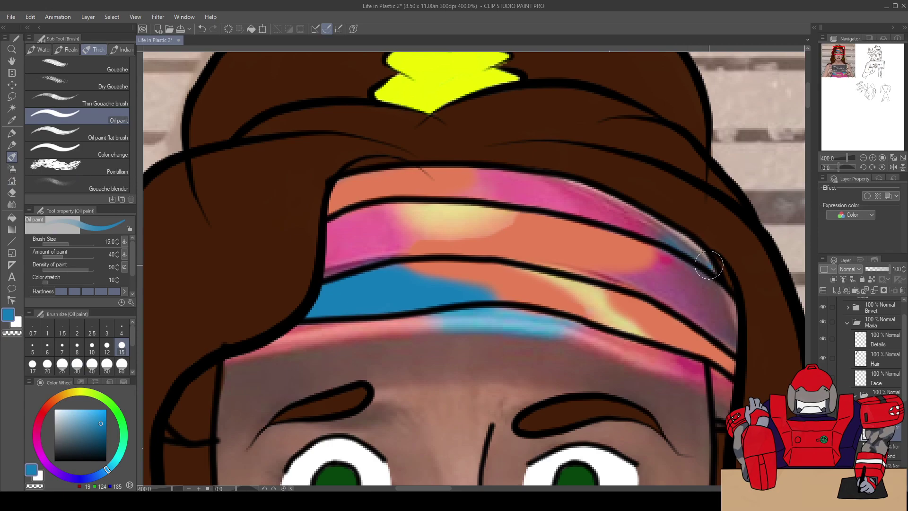
mouse_move(702, 255)
mouse_down()
mouse_move(672, 236)
mouse_move(684, 244)
mouse_up()
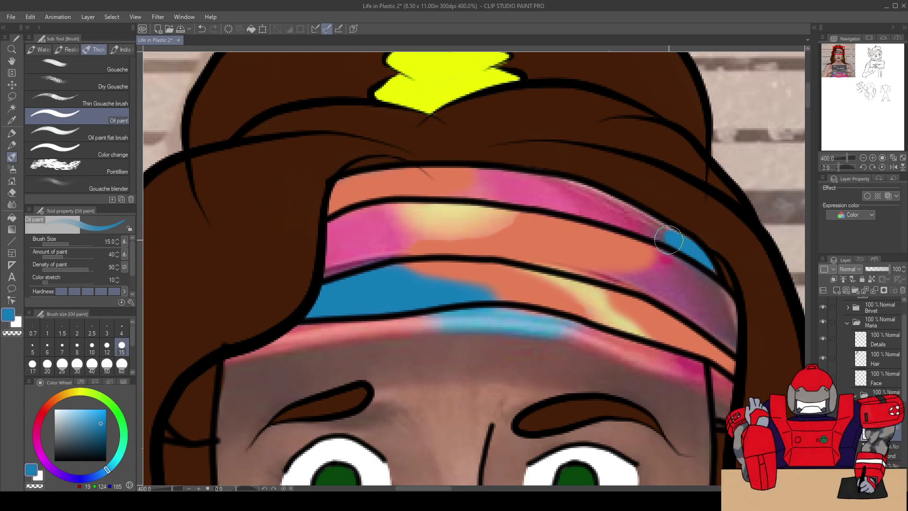
key(b)
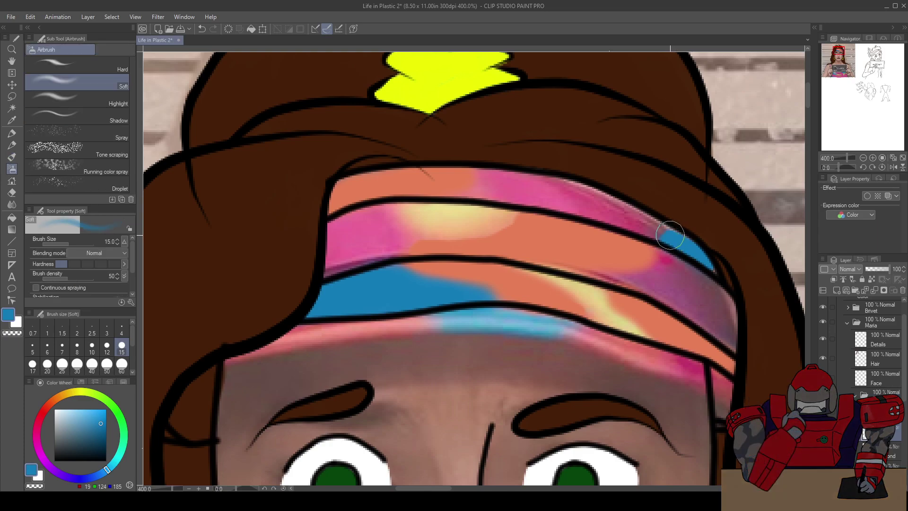
key(ctrl+z)
Airbrush blue into the headband's right end and show the flat magenta base layer
scroll(627, 199, up, 2)
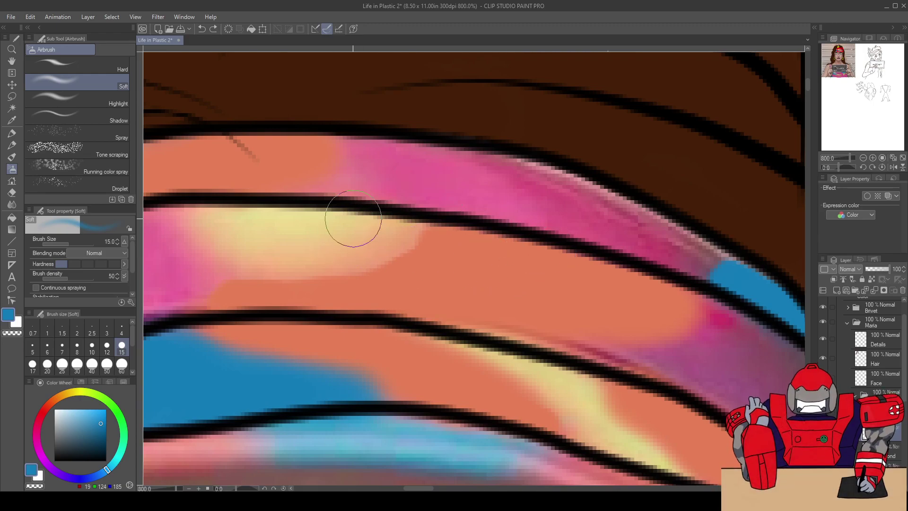
mouse_move(735, 263)
mouse_down()
mouse_move(709, 242)
mouse_move(734, 260)
mouse_move(713, 245)
mouse_move(723, 269)
mouse_move(722, 249)
mouse_move(735, 266)
mouse_up()
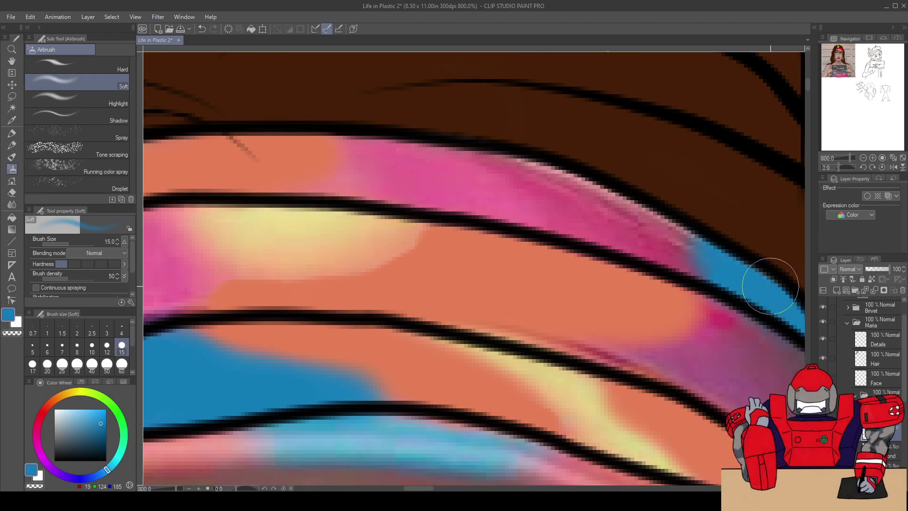
scroll(651, 289, down, 3)
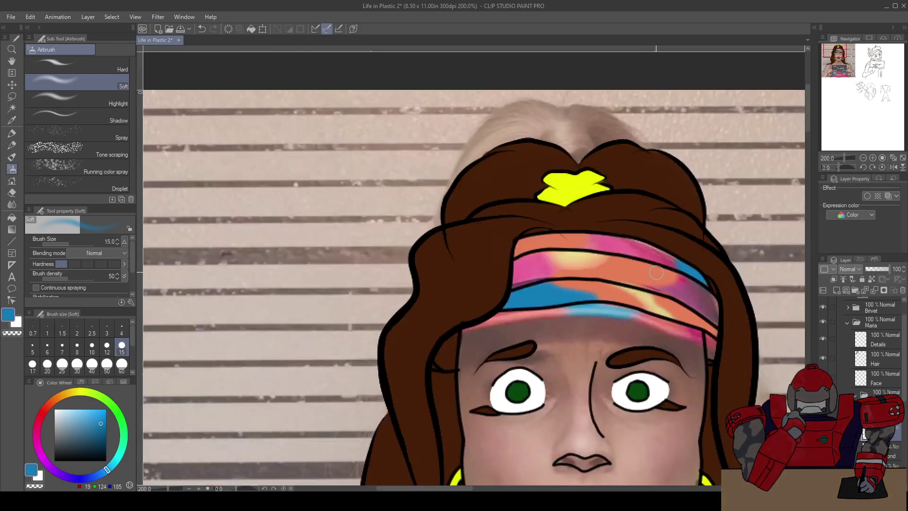
drag(604, 258, 512, 211)
scroll(483, 214, up, 2)
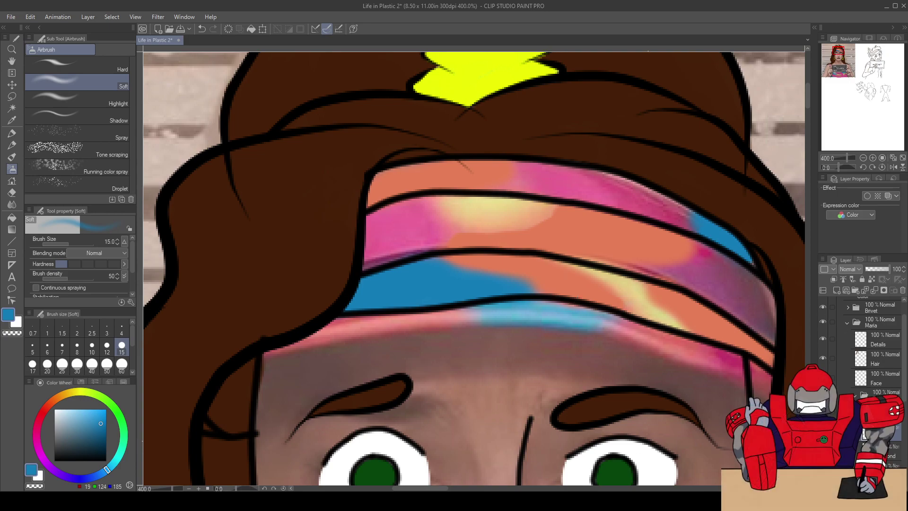
click(823, 470)
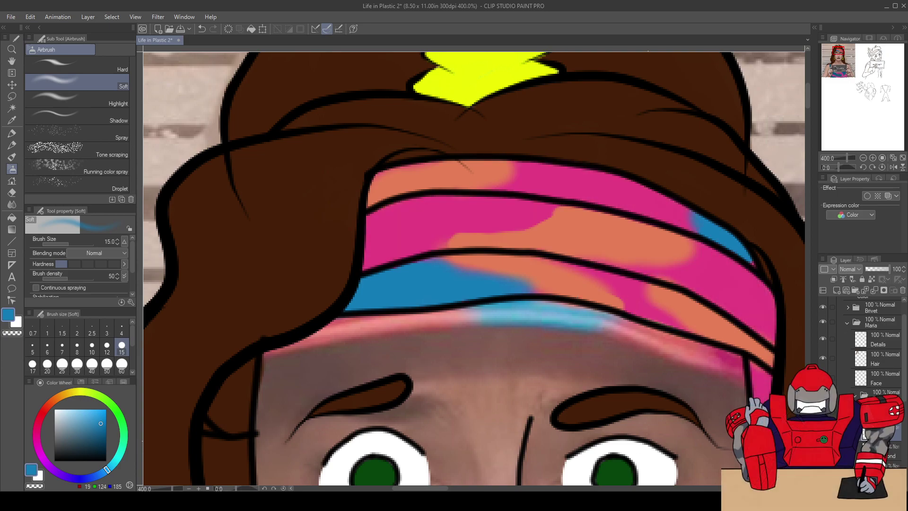
Raise the 80% reference photo layer to 100% opacity
drag(904, 366, 907, 457)
click(881, 447)
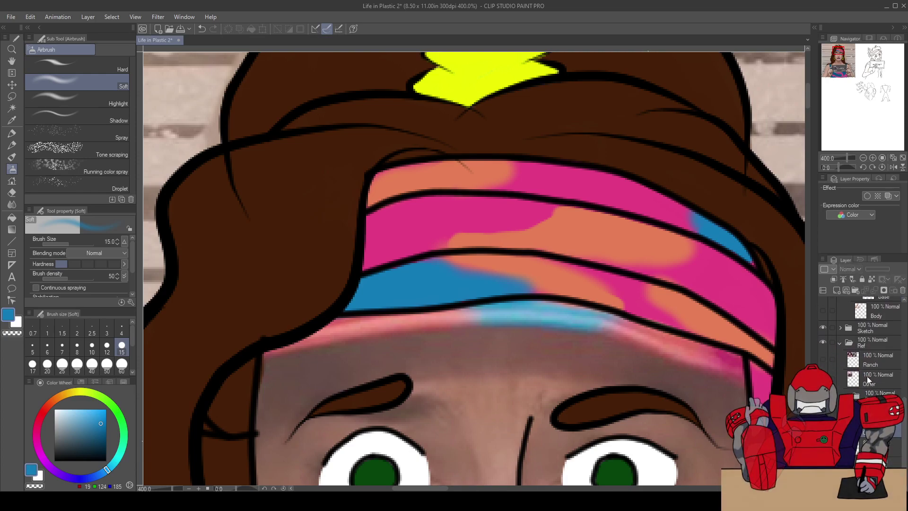
click(863, 279)
drag(886, 270, 893, 270)
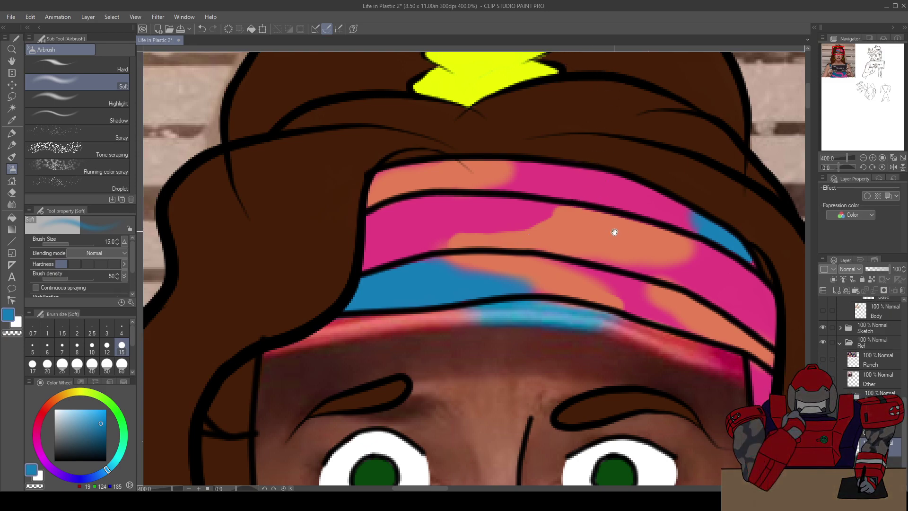
drag(678, 284, 646, 276)
scroll(877, 360, up, 5)
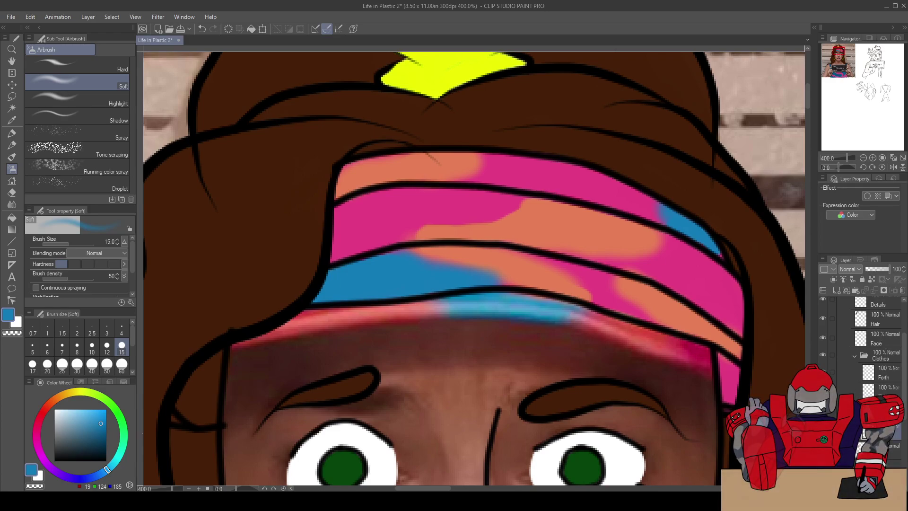
Compare the pink headband layer with the photo, select layer Third, and pan down to the shirt
click(823, 431)
click(823, 431)
click(823, 431)
click(823, 431)
click(823, 431)
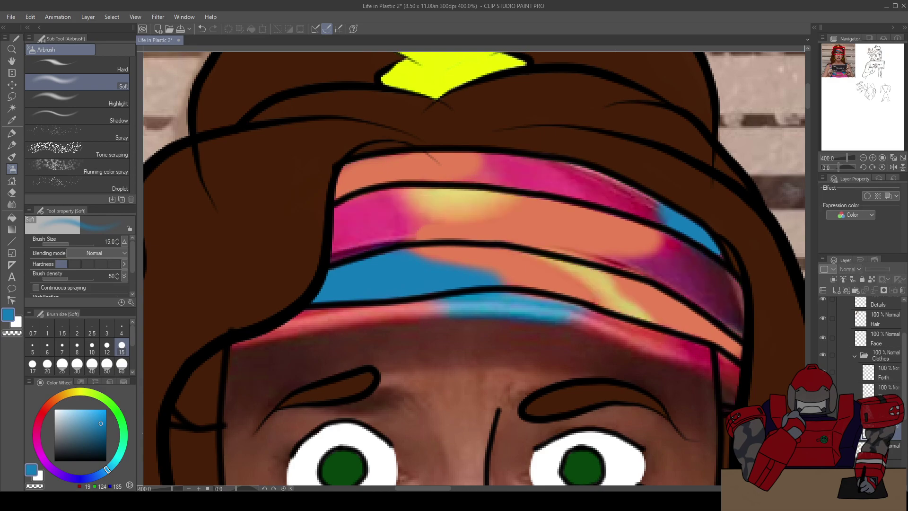
click(880, 394)
mouse_move(904, 397)
mouse_down()
mouse_move(905, 412)
mouse_move(905, 398)
mouse_up()
scroll(668, 337, down, 2)
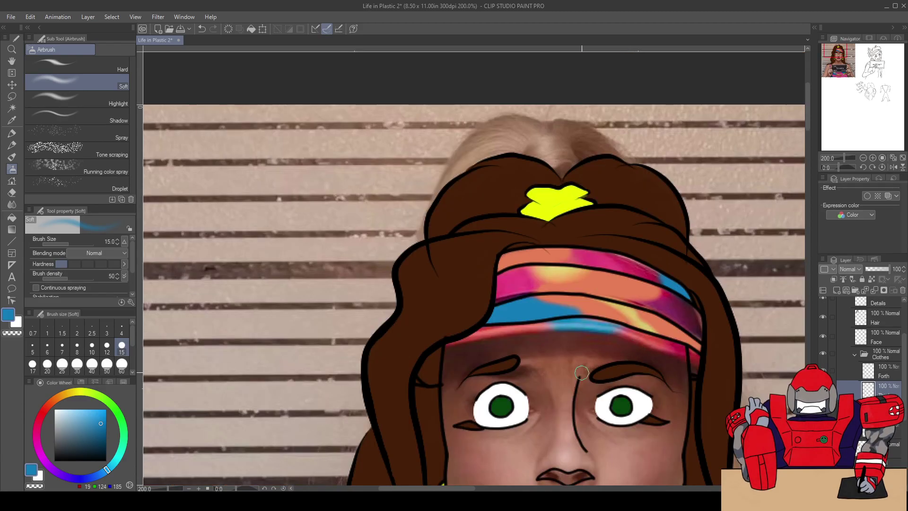
drag(575, 368, 534, 215)
scroll(534, 214, down, 10)
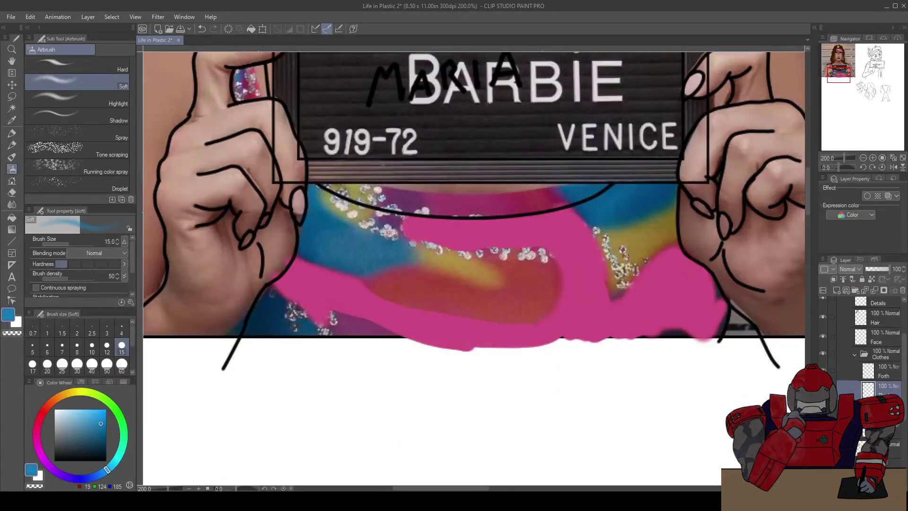
Compare the shirt layers against the photo and delete the pink strokes on the shirt
click(823, 428)
click(823, 428)
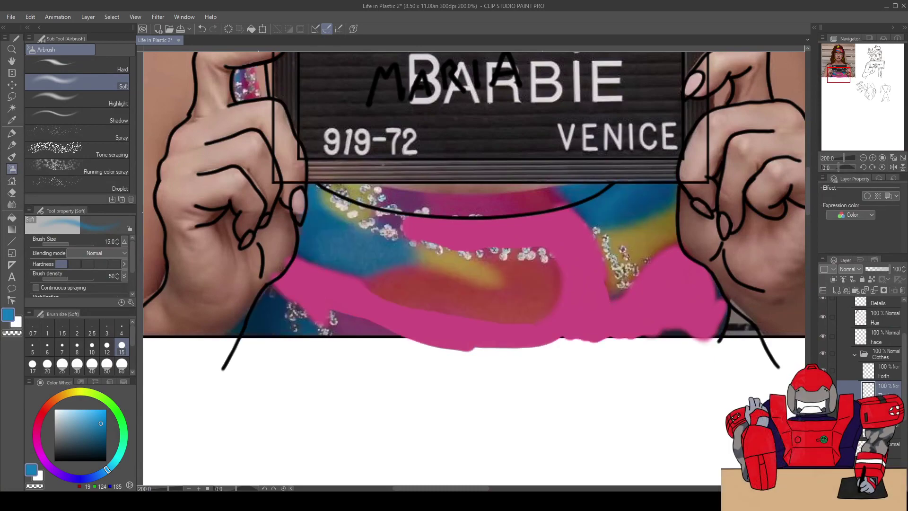
click(823, 410)
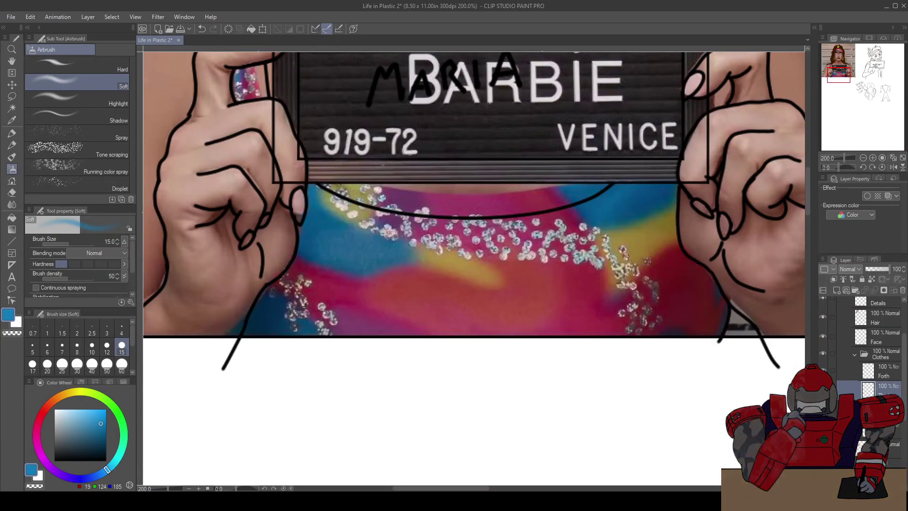
key(ctrl+z)
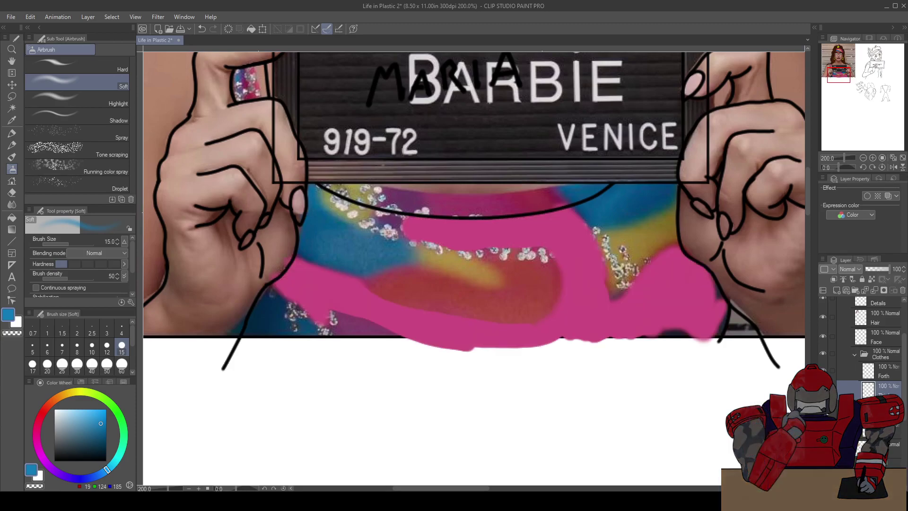
key(Delete)
scroll(783, 339, up, 1)
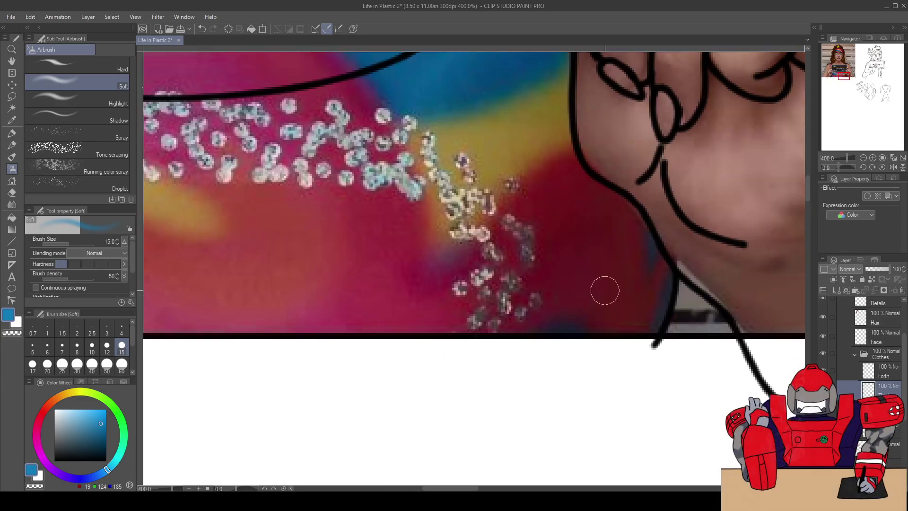
scroll(599, 277, down, 1)
drag(401, 239, 442, 259)
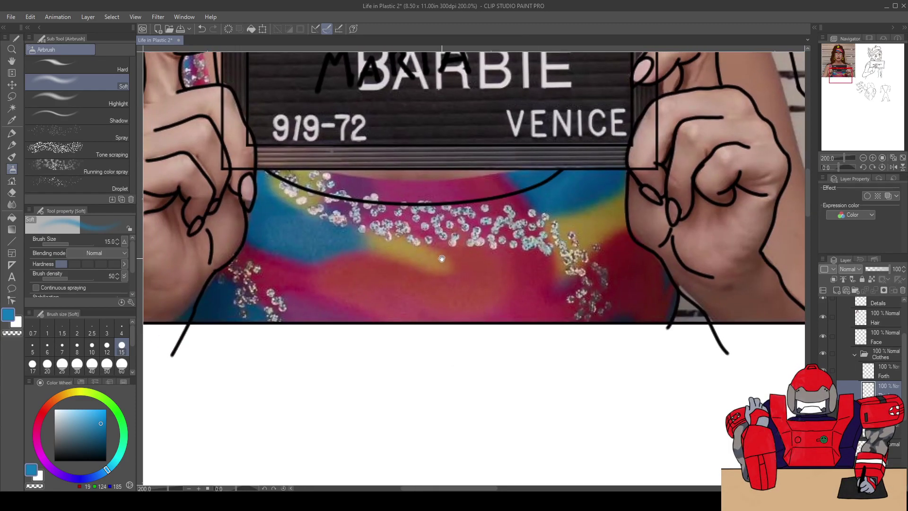
Sample the shirt's red, then switch to the headband's salmon orange (RGB 230,127,86)
key(i)
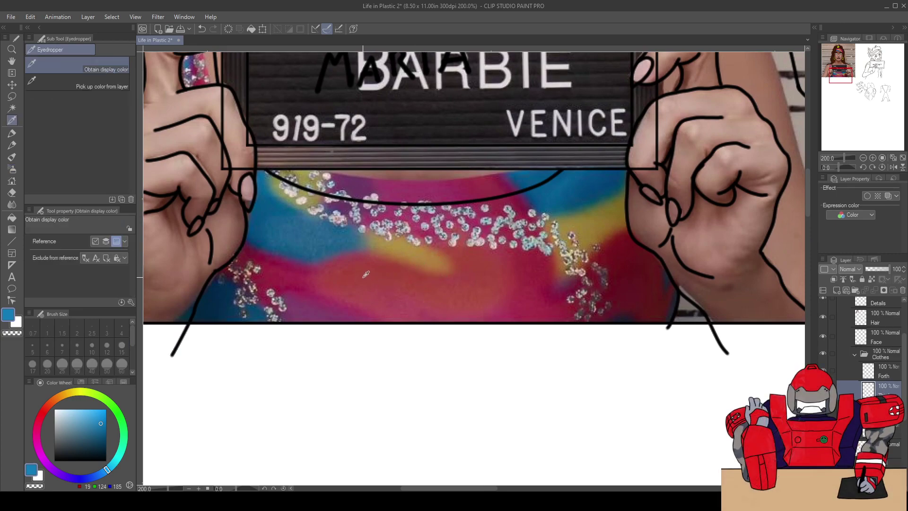
click(363, 273)
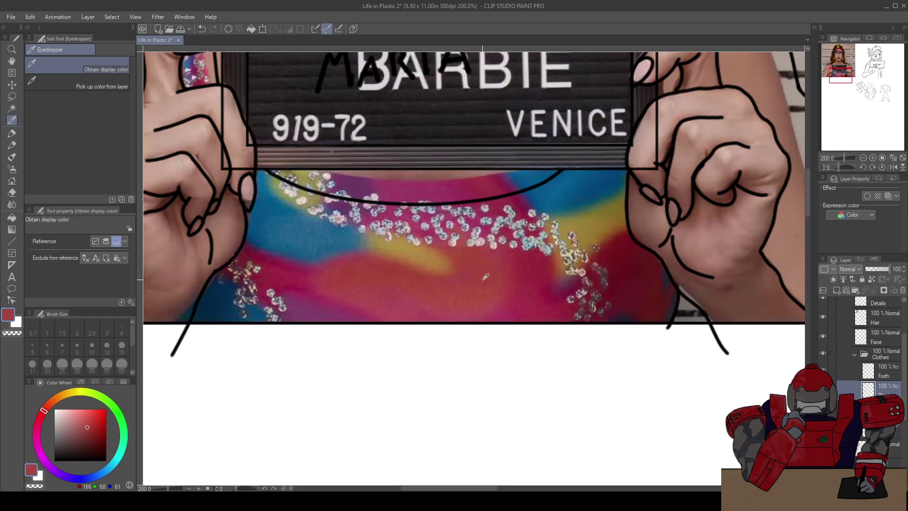
key(b)
drag(443, 194, 504, 473)
drag(454, 152, 464, 382)
mouse_move(459, 194)
mouse_down()
mouse_move(450, 402)
mouse_move(441, 398)
mouse_up()
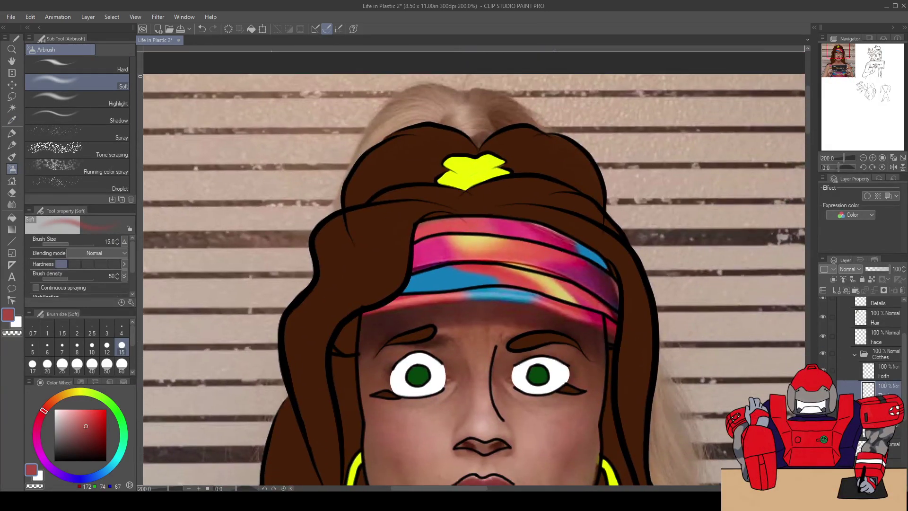
click(823, 409)
key(i)
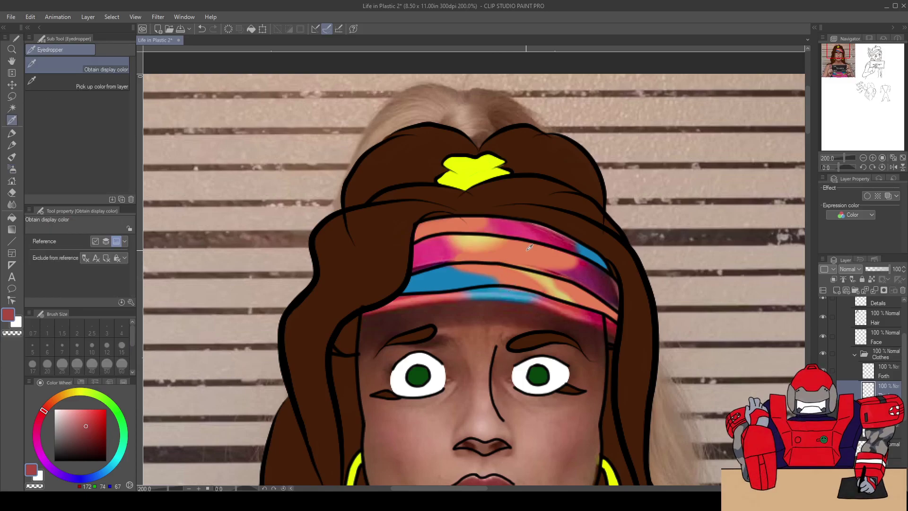
click(530, 251)
key(b)
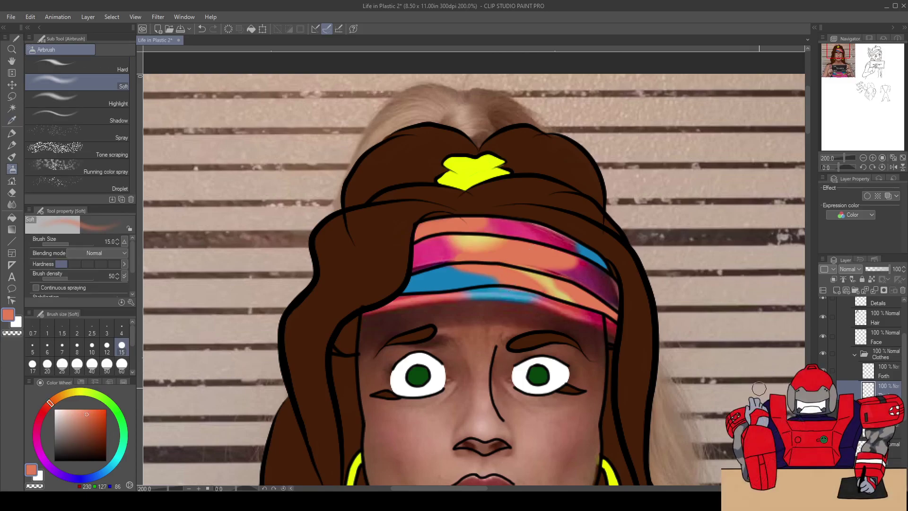
Try and undo an orange airbrush highlight on the red shape of the shirt
drag(672, 402, 661, 239)
drag(636, 445, 634, 208)
drag(611, 337, 605, 162)
drag(588, 306, 594, 203)
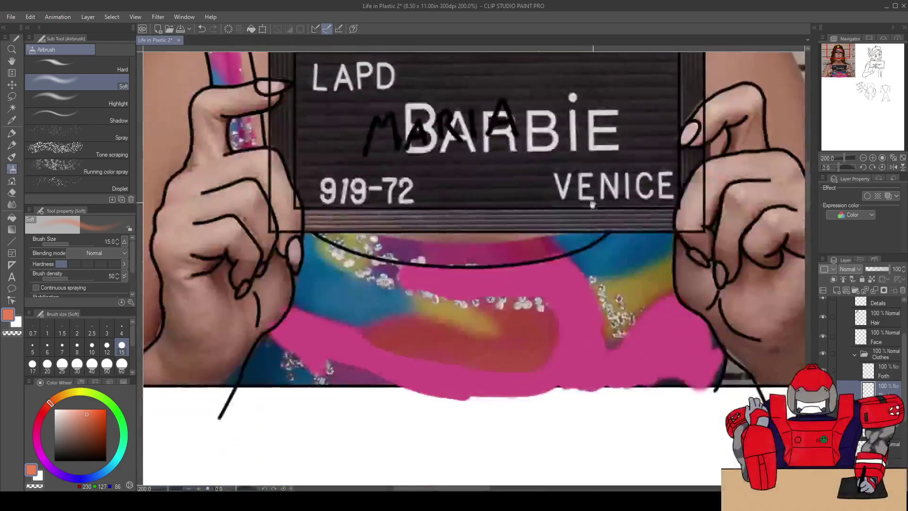
scroll(615, 276, up, 2)
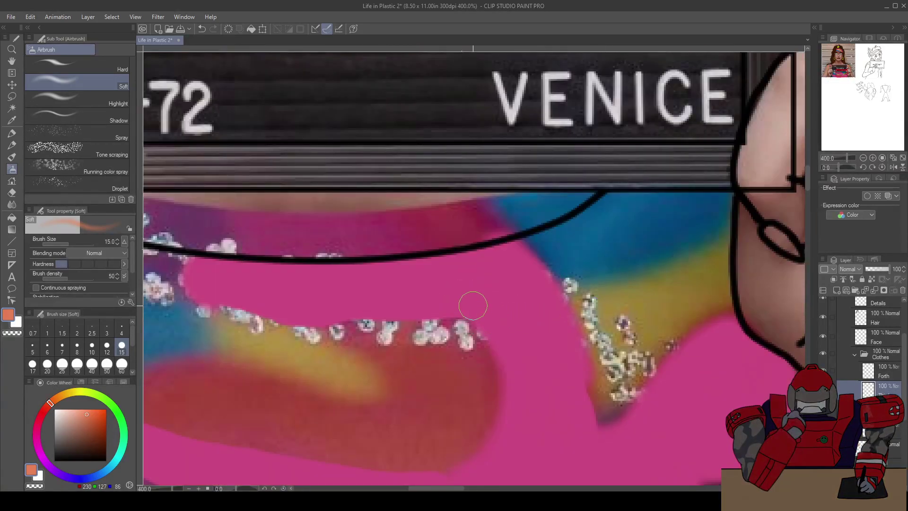
scroll(473, 306, down, 5)
drag(292, 240, 312, 253)
key(ctrl+z)
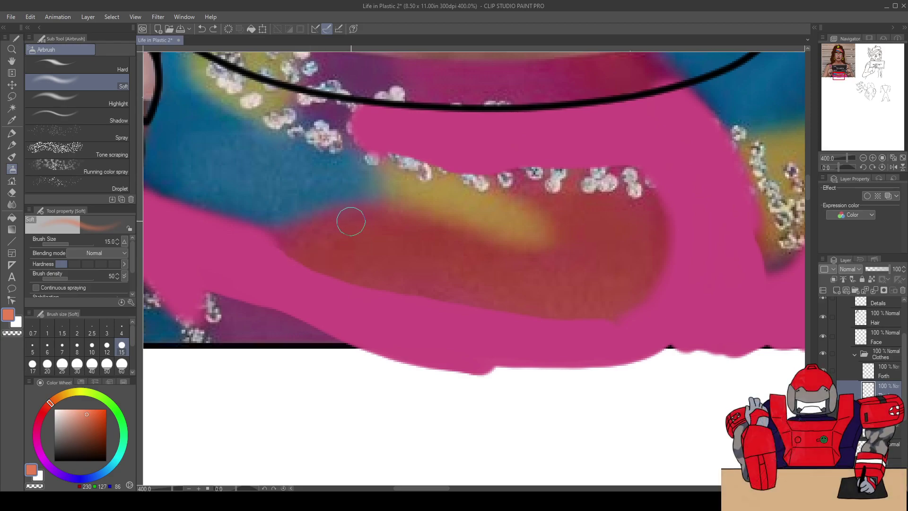
Paint an orange Oil paint stroke along the lower edge of the shirt's red shape
key(b)
mouse_move(294, 243)
mouse_down()
mouse_move(368, 271)
mouse_move(319, 250)
mouse_move(333, 244)
mouse_move(328, 237)
mouse_move(366, 229)
mouse_move(317, 245)
mouse_move(369, 227)
mouse_move(360, 234)
mouse_move(393, 233)
mouse_move(350, 250)
mouse_move(415, 248)
mouse_move(406, 241)
mouse_move(439, 254)
mouse_move(387, 235)
mouse_move(429, 242)
mouse_move(401, 233)
mouse_move(472, 259)
mouse_move(407, 271)
mouse_move(491, 290)
mouse_up()
drag(410, 275, 539, 297)
key(ctrl+z)
mouse_move(406, 271)
mouse_down()
mouse_move(533, 293)
mouse_move(495, 273)
mouse_up()
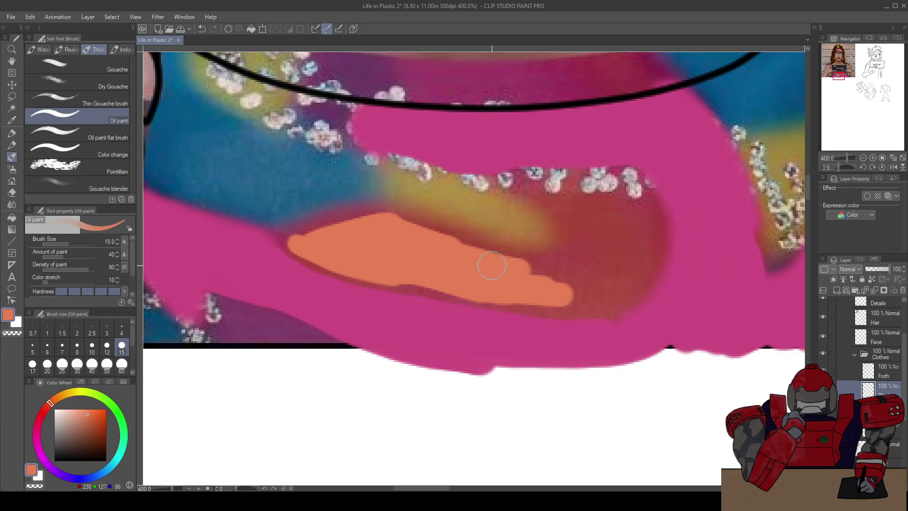
Paint an orange curl curving upward off the shape's end and cover the dark red rim
key(b)
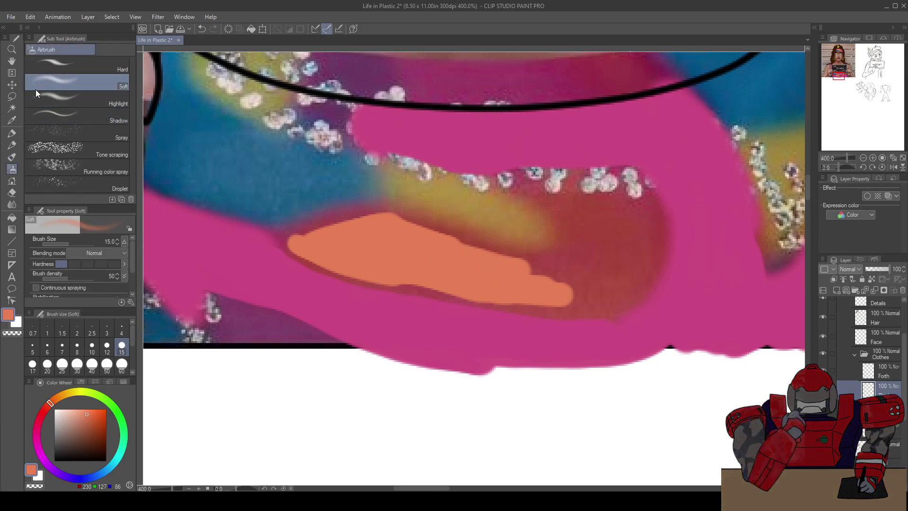
key(b)
mouse_move(515, 276)
mouse_down()
mouse_move(582, 279)
mouse_move(561, 293)
mouse_move(600, 279)
mouse_move(574, 295)
mouse_move(624, 260)
mouse_move(587, 293)
mouse_move(627, 251)
mouse_move(603, 279)
mouse_move(613, 255)
mouse_move(581, 276)
mouse_move(533, 280)
mouse_move(577, 267)
mouse_move(533, 274)
mouse_move(571, 268)
mouse_move(587, 239)
mouse_move(575, 265)
mouse_move(583, 227)
mouse_move(545, 180)
mouse_up()
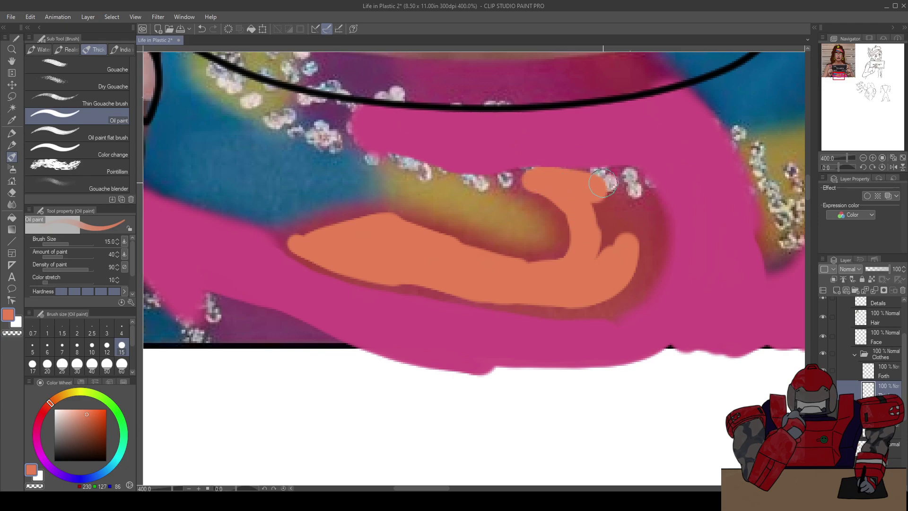
key(ctrl+z)
mouse_move(540, 277)
mouse_down()
mouse_move(578, 262)
mouse_move(597, 229)
mouse_up()
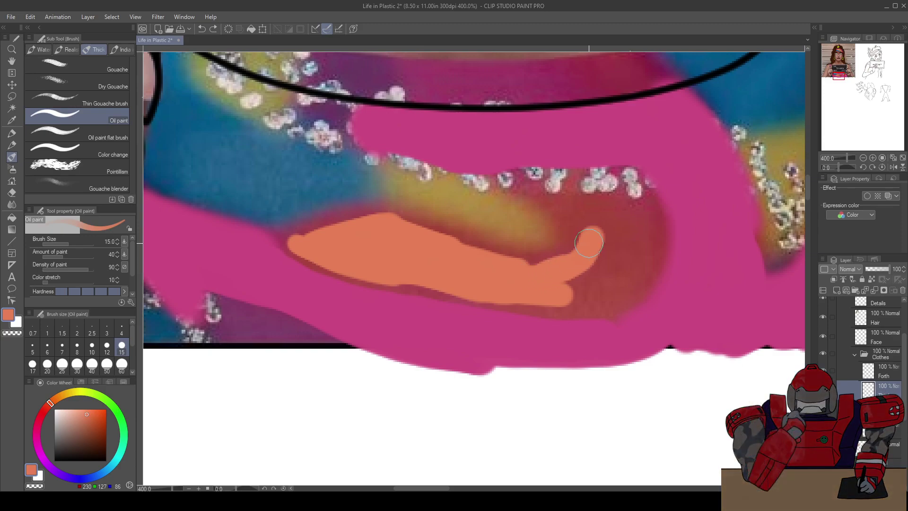
key(ctrl+z)
mouse_move(525, 274)
mouse_down()
mouse_move(578, 257)
mouse_move(582, 209)
mouse_move(524, 182)
mouse_move(600, 188)
mouse_move(640, 210)
mouse_move(631, 270)
mouse_move(632, 256)
mouse_move(628, 271)
mouse_move(583, 293)
mouse_move(552, 294)
mouse_move(610, 289)
mouse_move(625, 275)
mouse_move(585, 294)
mouse_move(626, 251)
mouse_move(607, 272)
mouse_move(570, 274)
mouse_move(601, 254)
mouse_move(594, 204)
mouse_move(624, 239)
mouse_up()
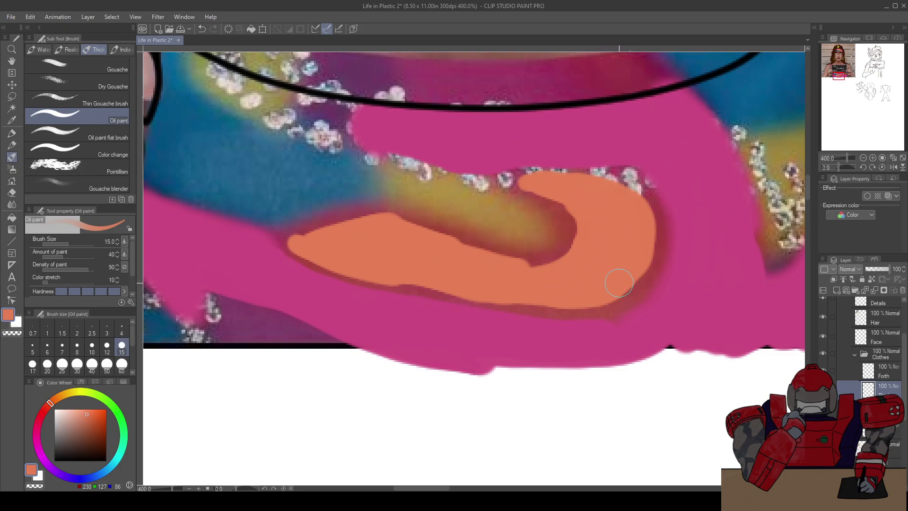
drag(596, 283, 593, 298)
Blend orange over the olive band with Airbrush Soft
drag(577, 234, 535, 180)
key(b)
mouse_move(442, 228)
mouse_down()
mouse_move(592, 260)
mouse_move(555, 262)
mouse_move(599, 256)
mouse_move(589, 267)
mouse_move(616, 239)
mouse_move(585, 267)
mouse_move(613, 217)
mouse_move(608, 250)
mouse_move(613, 233)
mouse_move(586, 200)
mouse_move(613, 238)
mouse_move(606, 209)
mouse_move(611, 215)
mouse_move(562, 183)
mouse_move(601, 202)
mouse_move(529, 177)
mouse_move(613, 179)
mouse_move(568, 176)
mouse_move(604, 176)
mouse_move(638, 189)
mouse_move(594, 177)
mouse_move(646, 176)
mouse_move(624, 170)
mouse_move(670, 181)
mouse_move(664, 174)
mouse_move(698, 201)
mouse_move(656, 168)
mouse_move(697, 211)
mouse_move(660, 165)
mouse_move(686, 187)
mouse_move(698, 261)
mouse_move(694, 198)
mouse_move(703, 237)
mouse_move(696, 263)
mouse_move(703, 223)
mouse_move(677, 298)
mouse_move(694, 263)
mouse_move(667, 305)
mouse_move(681, 282)
mouse_move(671, 192)
mouse_move(694, 263)
mouse_move(681, 282)
mouse_move(632, 209)
mouse_move(655, 239)
mouse_move(659, 213)
mouse_move(637, 239)
mouse_move(604, 251)
mouse_move(524, 242)
mouse_move(585, 253)
mouse_move(391, 215)
mouse_move(416, 219)
mouse_move(399, 219)
mouse_move(314, 182)
mouse_up()
Airbrush orange into the upper-left notch and over the olive streak's tip, and smooth the bumpy top edge
drag(369, 191, 352, 231)
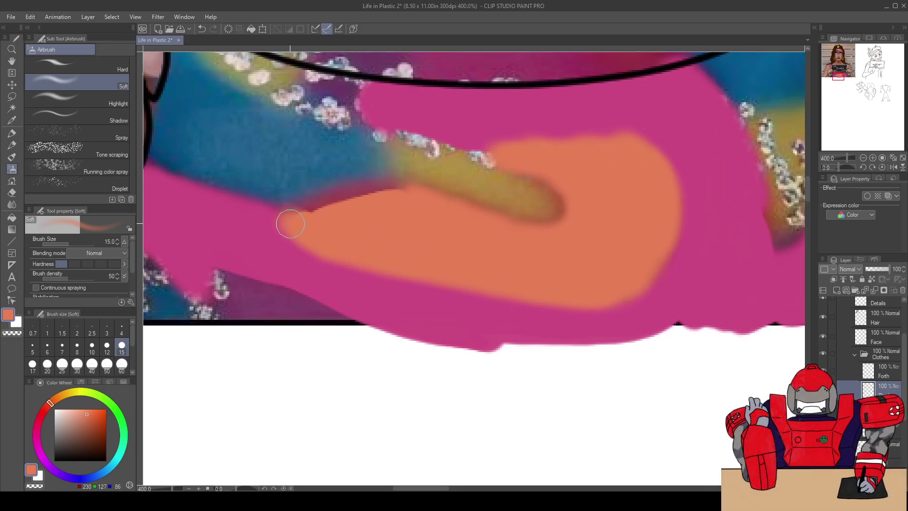
mouse_move(301, 212)
mouse_down()
mouse_move(335, 197)
mouse_move(405, 189)
mouse_move(350, 199)
mouse_up()
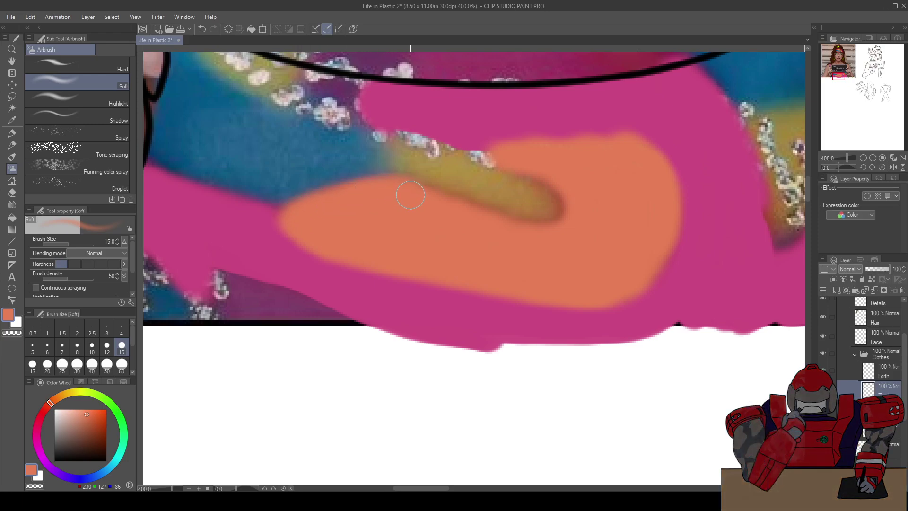
scroll(405, 205, down, 2)
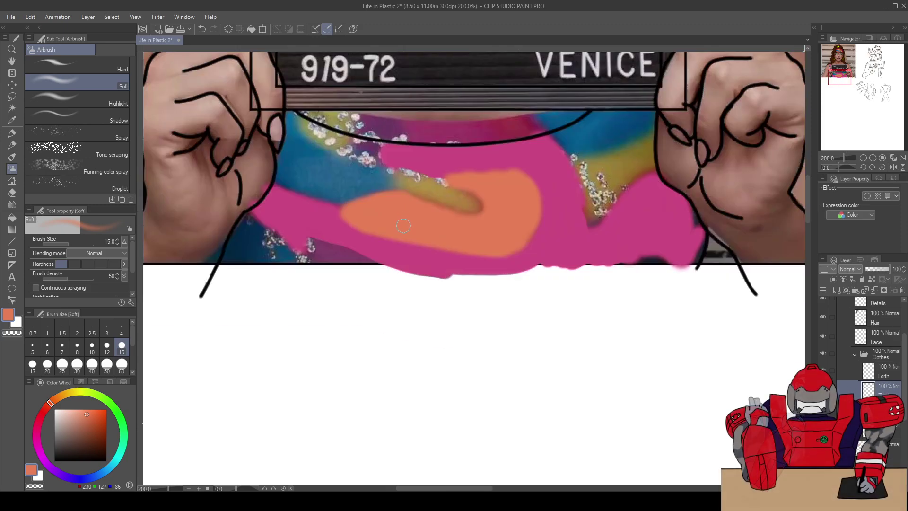
drag(406, 222, 400, 250)
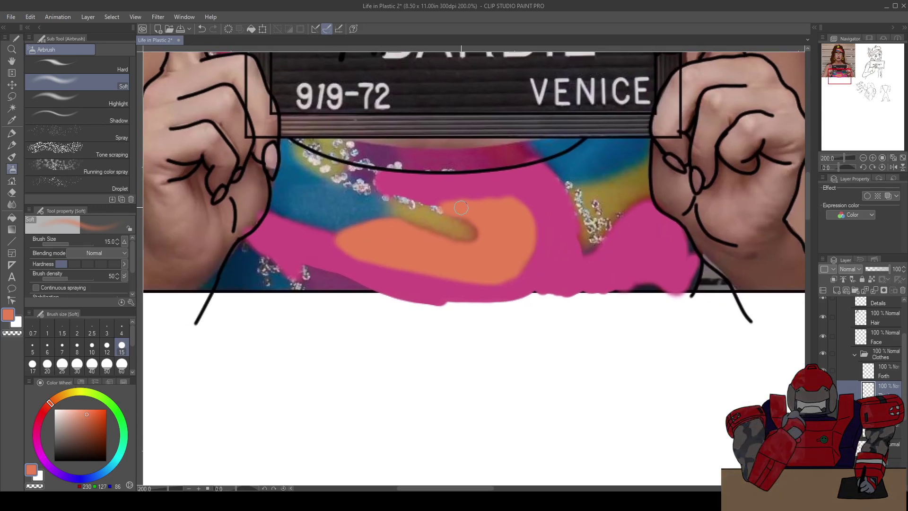
scroll(462, 206, up, 2)
mouse_move(462, 223)
mouse_down()
mouse_move(485, 258)
mouse_move(491, 254)
mouse_up()
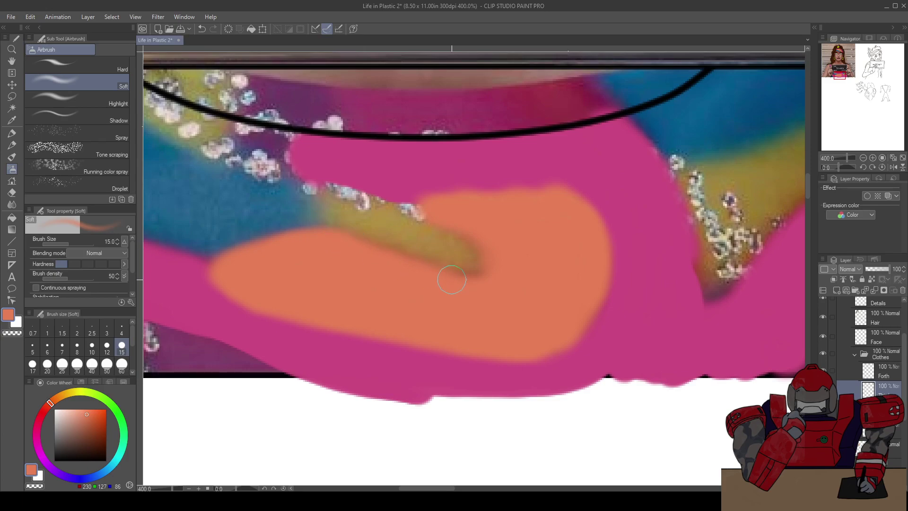
scroll(504, 265, down, 2)
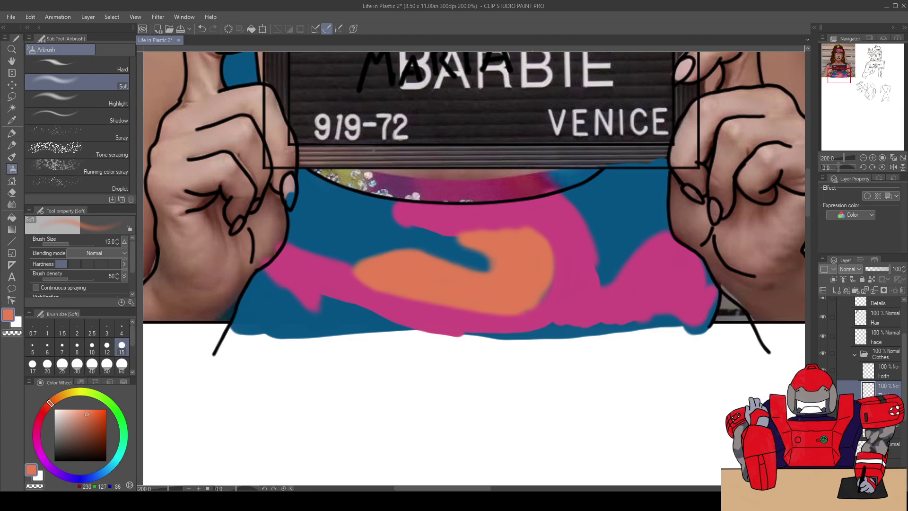
scroll(539, 318, up, 2)
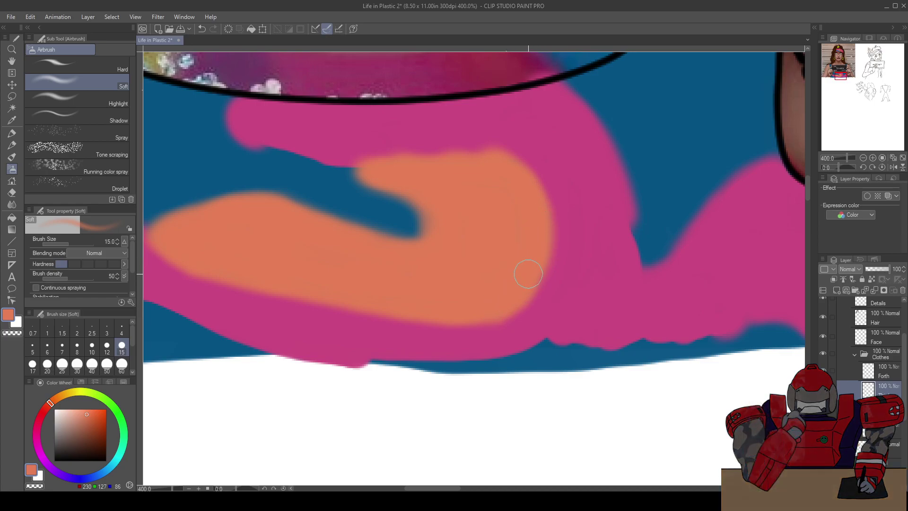
mouse_move(499, 161)
mouse_down()
mouse_move(451, 157)
mouse_move(370, 160)
mouse_up()
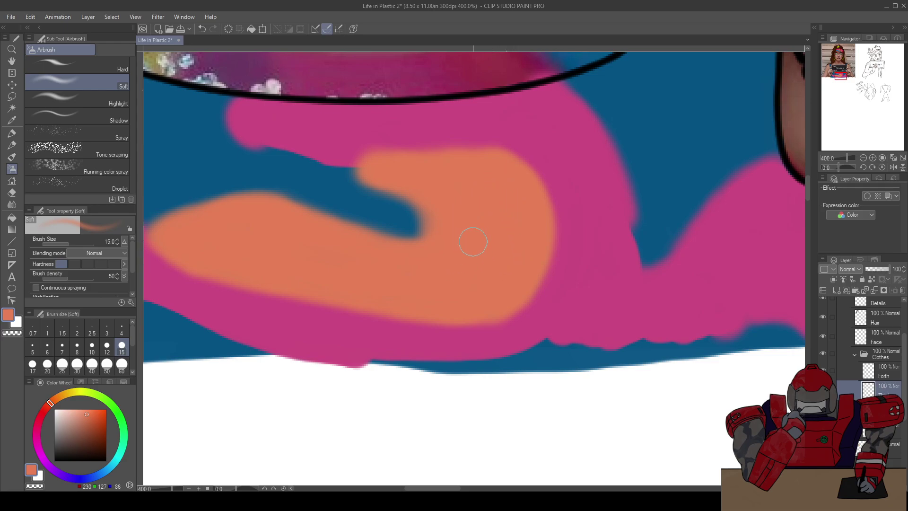
mouse_move(480, 235)
mouse_down()
mouse_move(470, 247)
mouse_move(475, 227)
mouse_move(483, 250)
mouse_up()
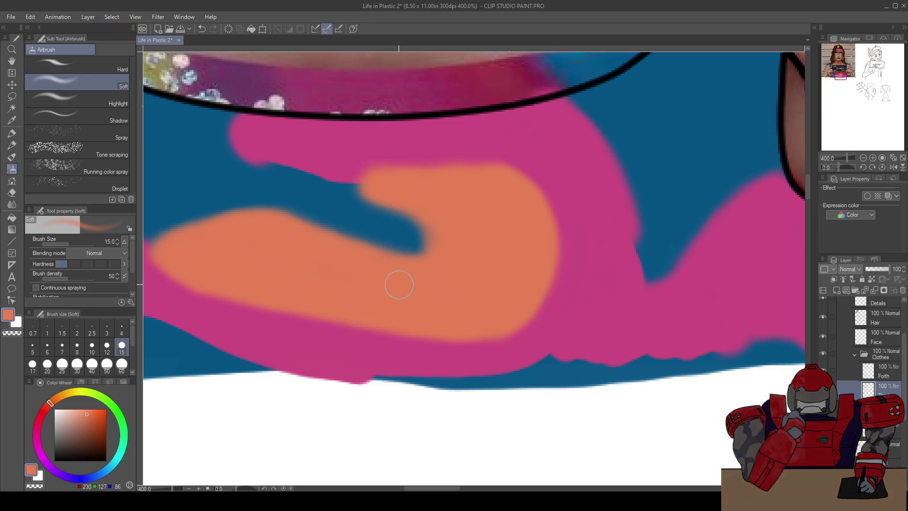
key(b)
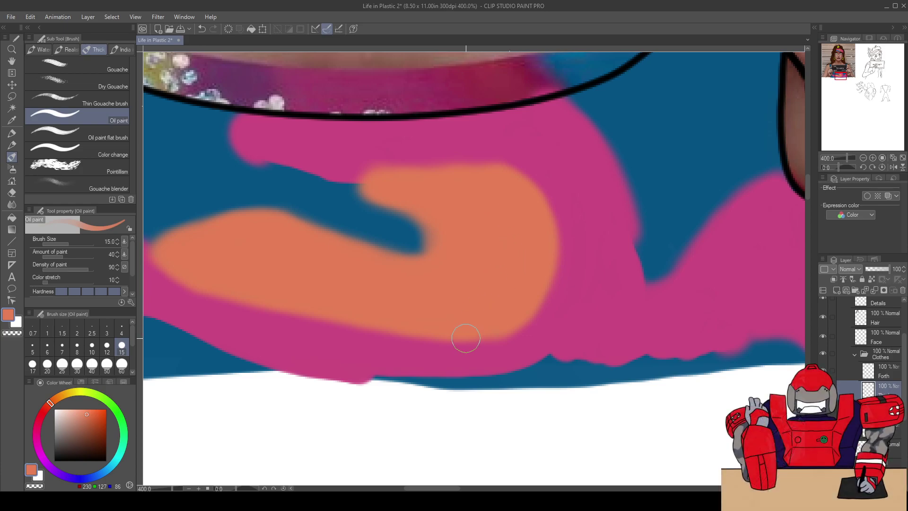
Show the flat skin colour layer and hide the top's blue base colour layer
scroll(460, 324, down, 3)
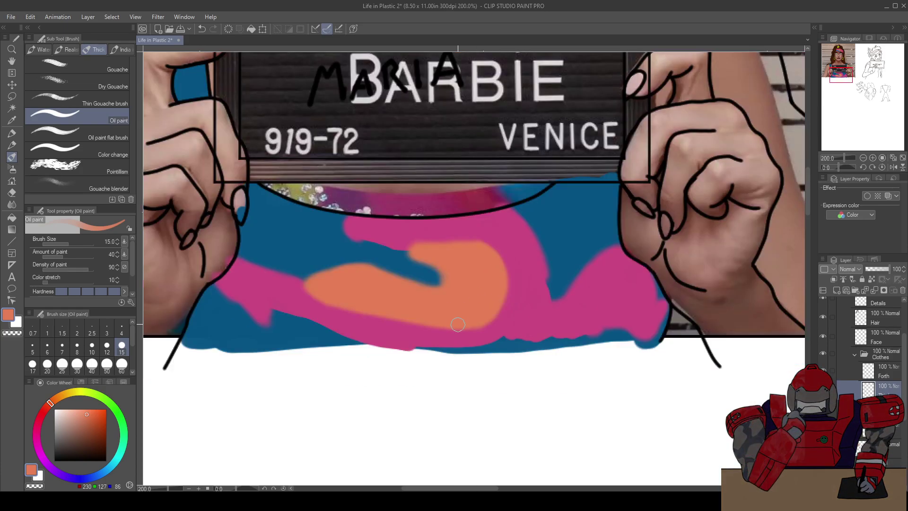
scroll(459, 328, down, 1)
drag(412, 164, 412, 329)
click(823, 448)
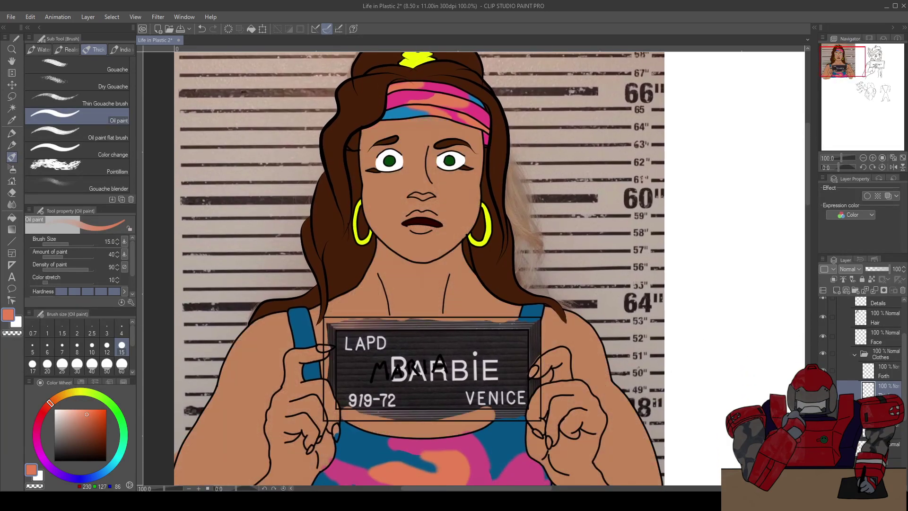
drag(406, 280, 400, 201)
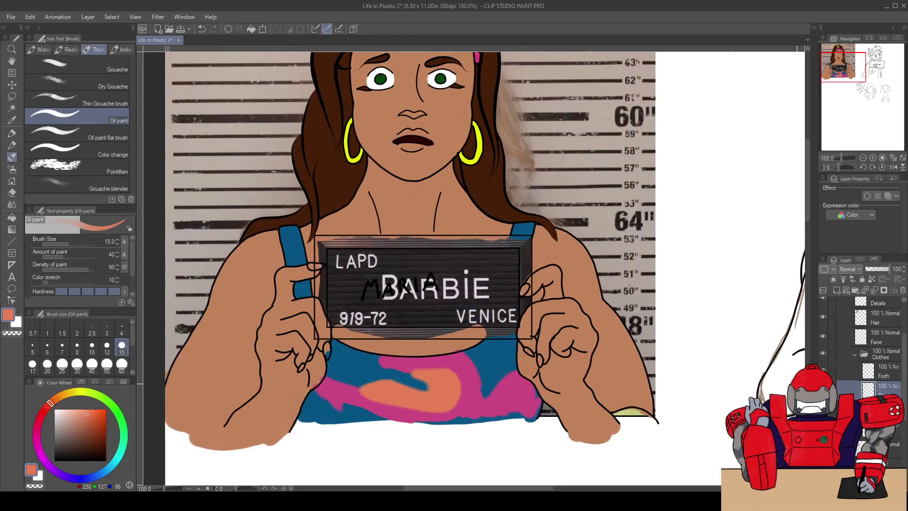
click(823, 429)
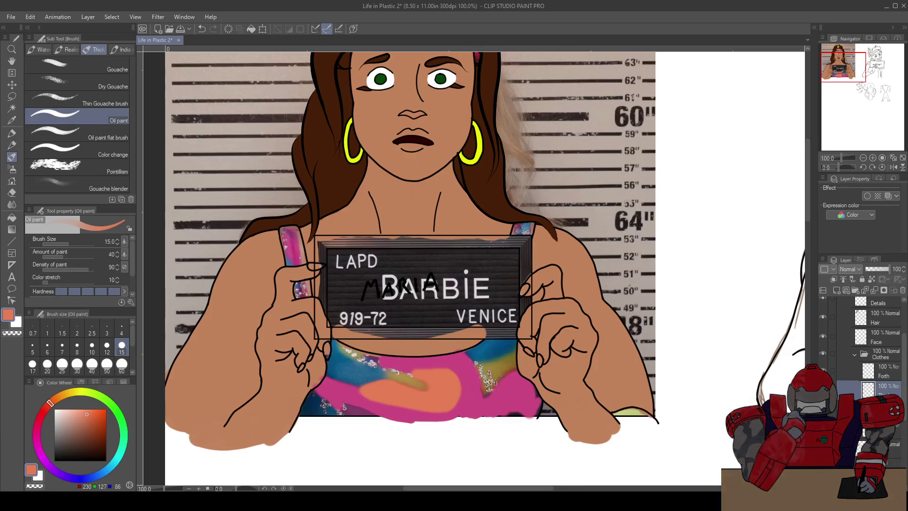
Add a new raster layer above Forth and name it 'Fith'
click(877, 374)
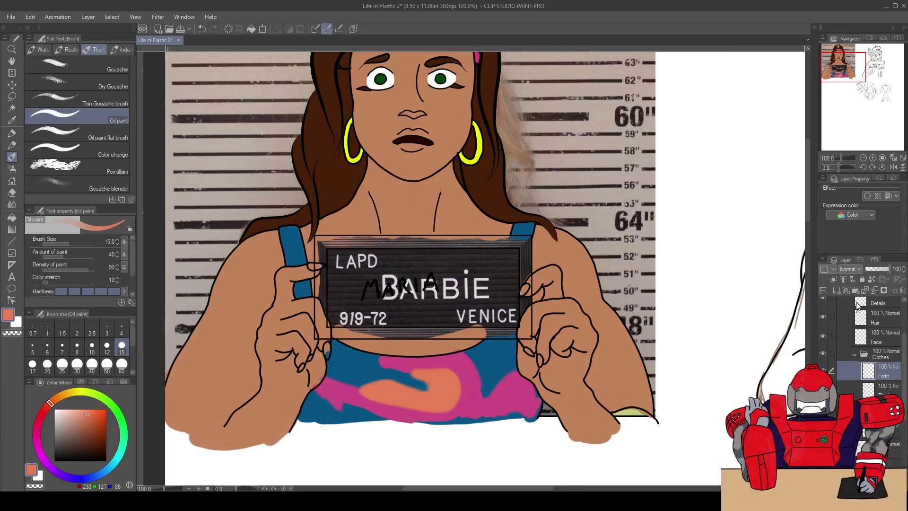
click(833, 291)
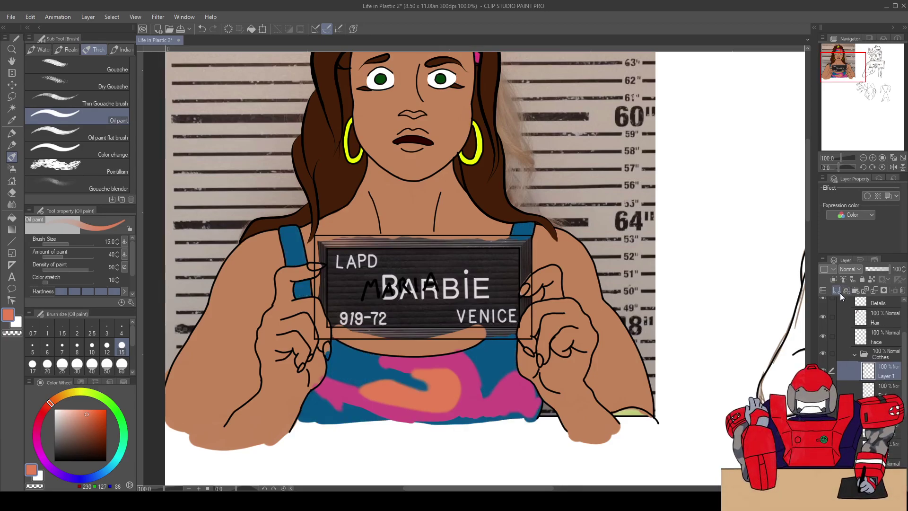
double_click(887, 376)
text(Fith)
key(Return)
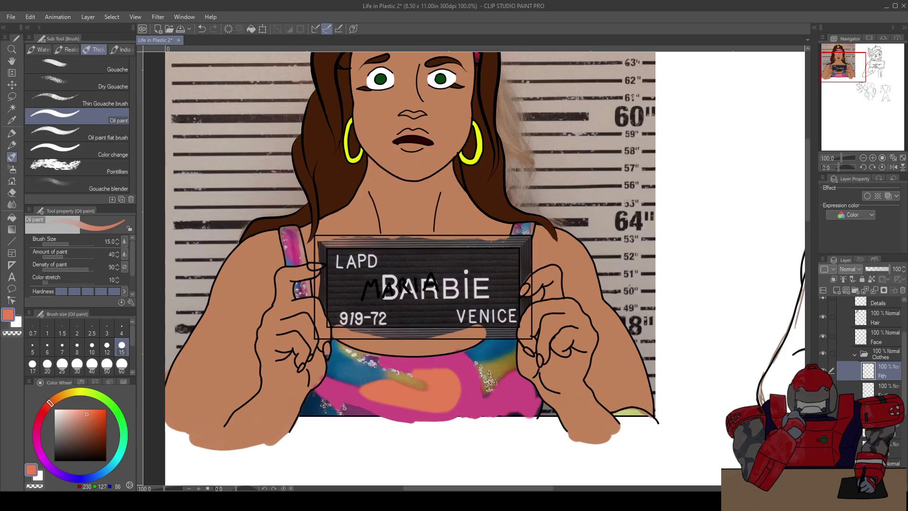
Hide the flat pink and orange paint layers and select the layer below Fith
click(823, 410)
click(823, 391)
click(886, 389)
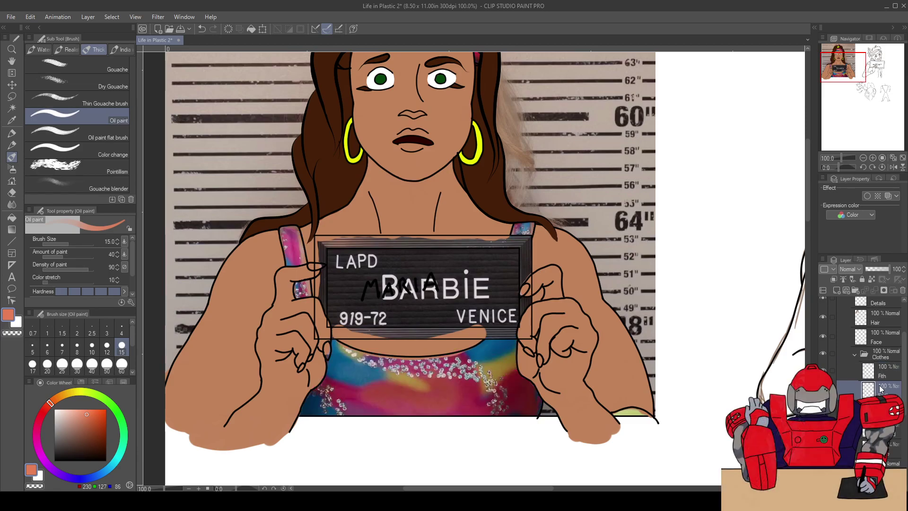
scroll(423, 353, up, 4)
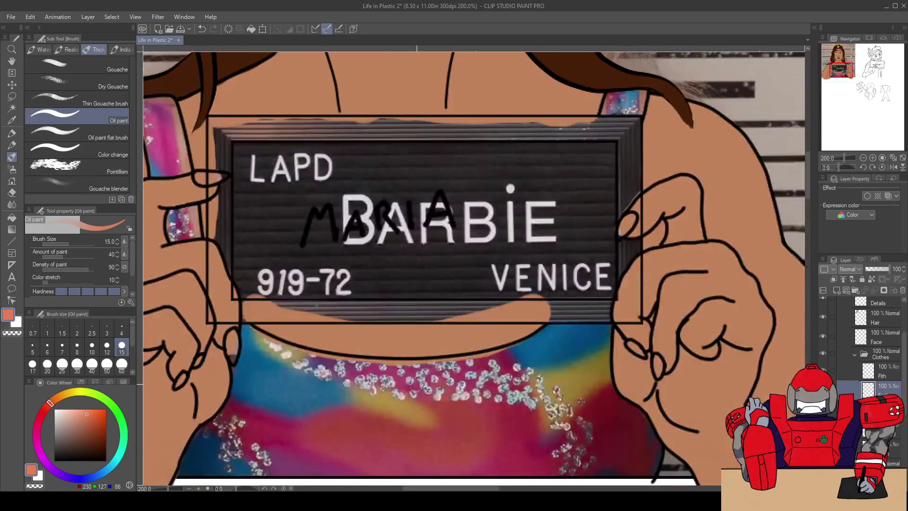
Sample golden yellow and olive shades from the shirt with the Eyedropper
key(i)
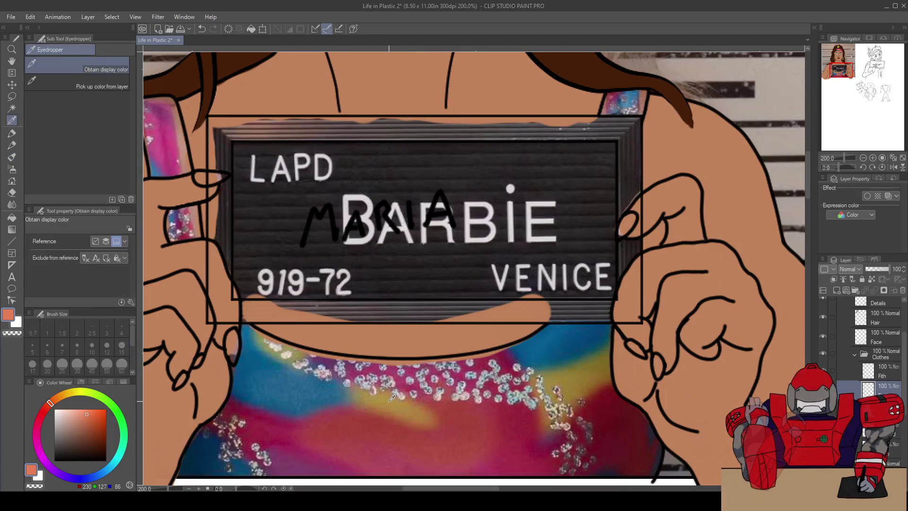
click(391, 401)
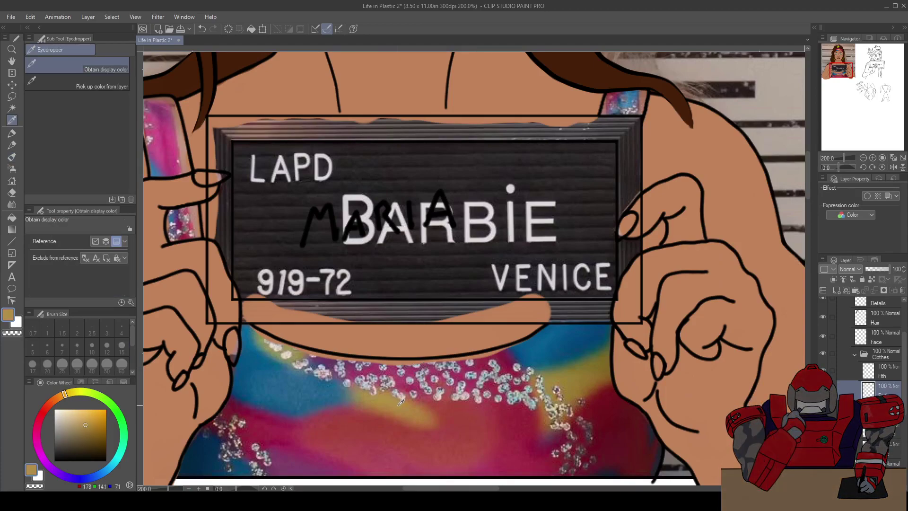
click(390, 398)
click(578, 380)
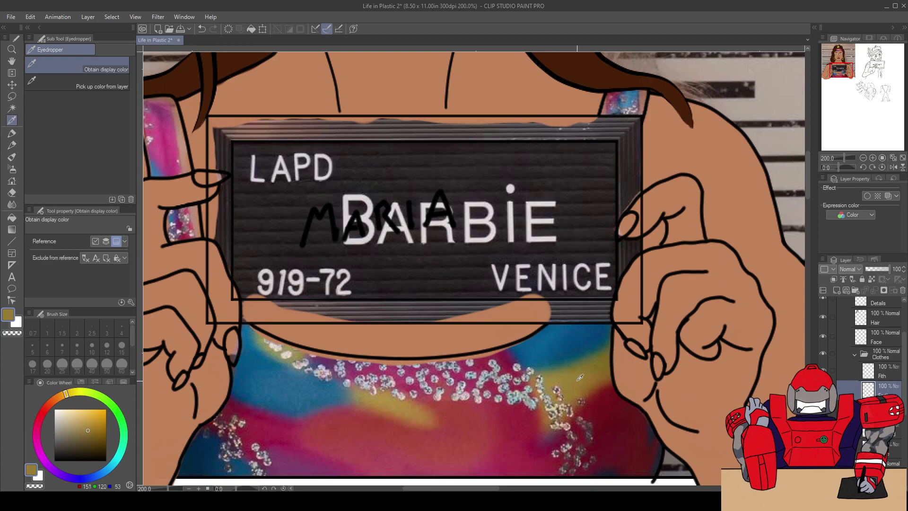
alt+click(565, 389)
Pick pale yellow (228/212/118) from the headband and return to Oil paint
drag(411, 143, 432, 302)
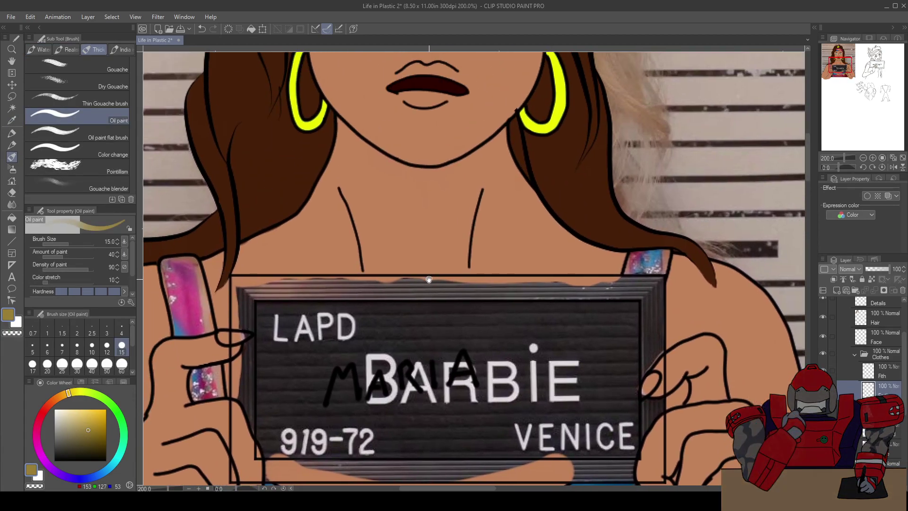
drag(425, 222, 440, 332)
drag(433, 283, 450, 348)
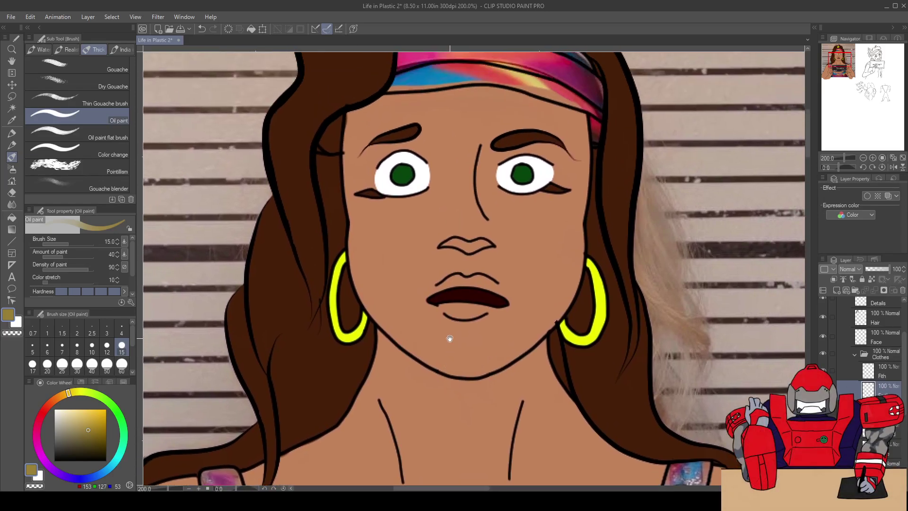
drag(428, 231, 432, 308)
drag(442, 261, 444, 309)
scroll(444, 268, up, 2)
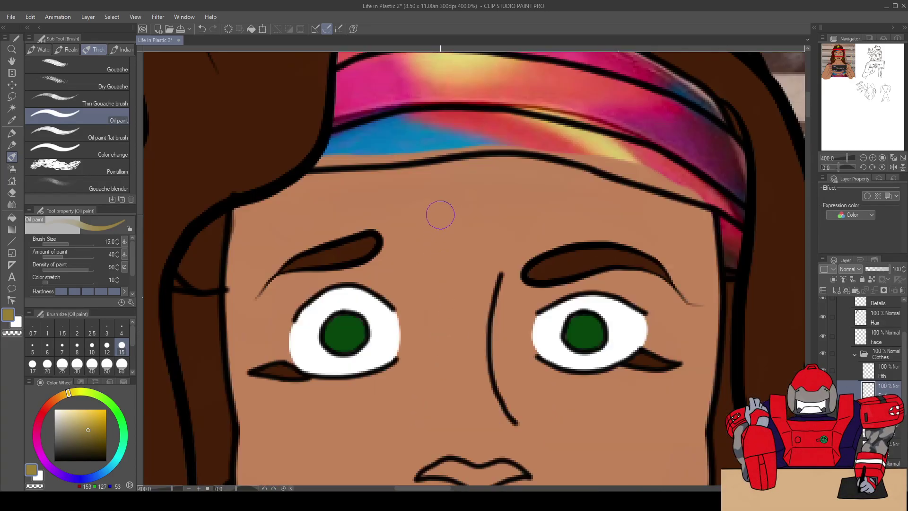
drag(440, 186, 438, 310)
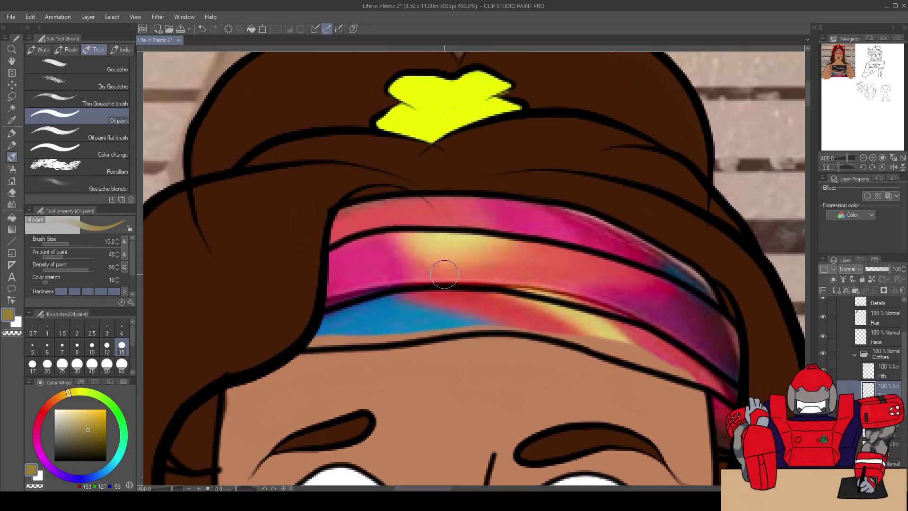
key(i)
click(455, 238)
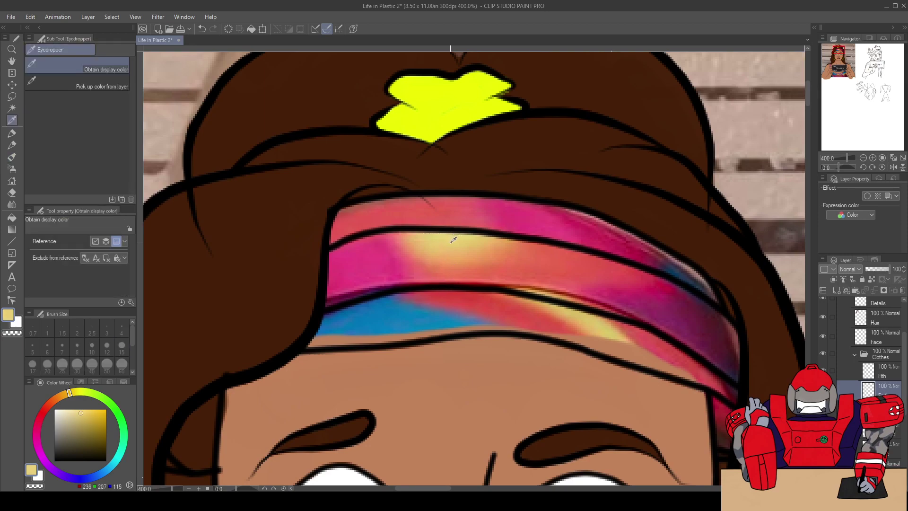
click(455, 235)
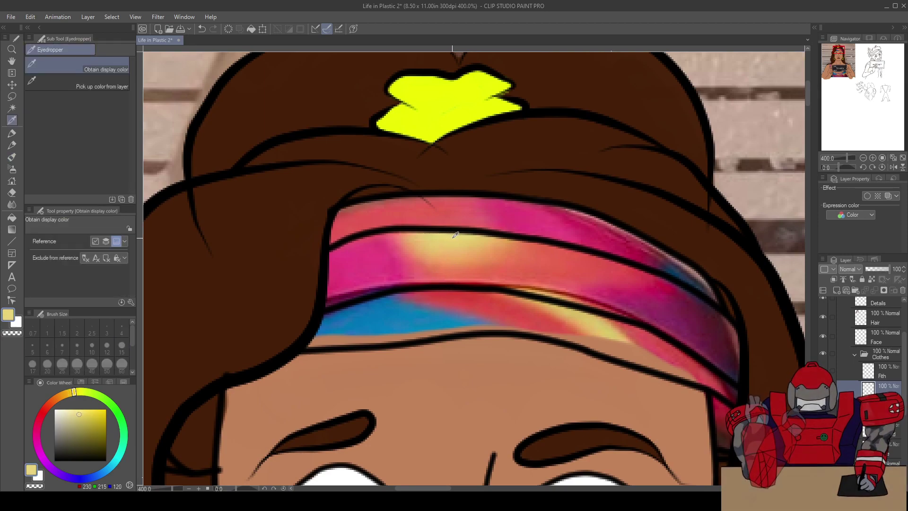
key(b)
scroll(452, 255, down, 3)
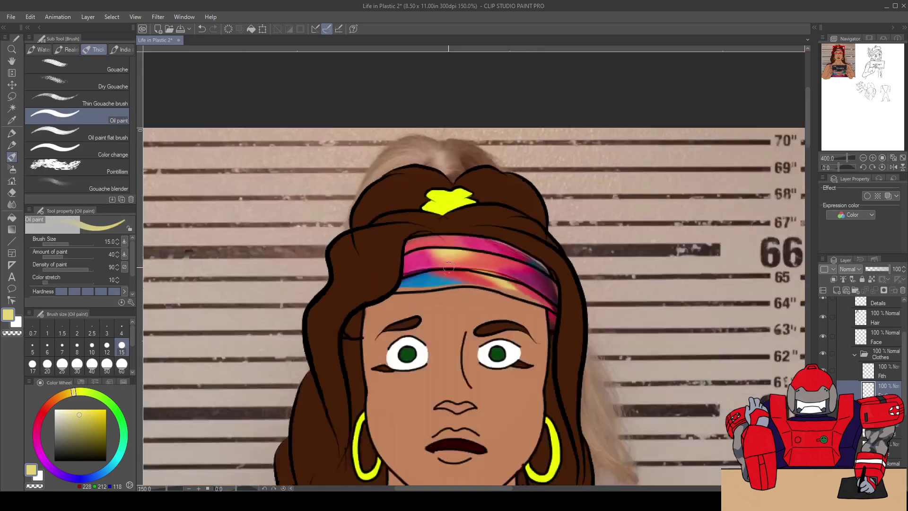
drag(446, 369, 422, 184)
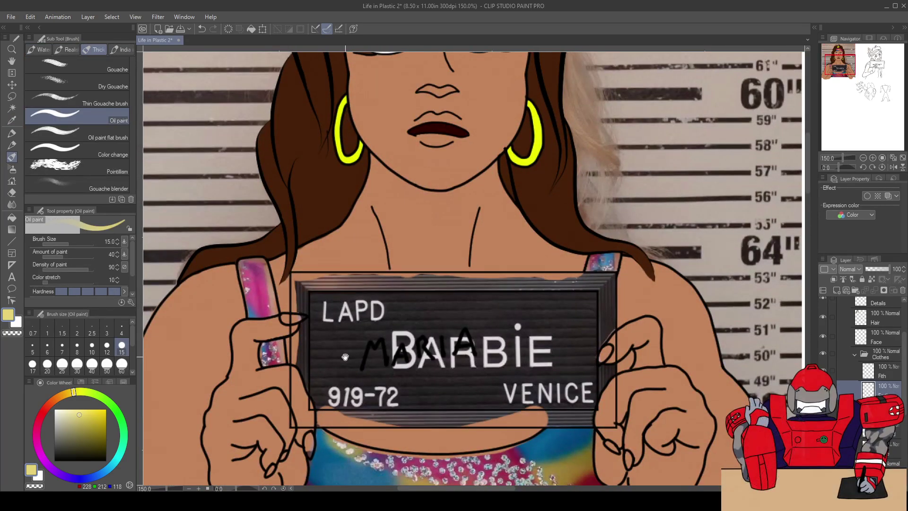
Frame the tie-dye top and set the Oil paint brush size to 10
drag(343, 405, 357, 269)
scroll(373, 244, up, 1)
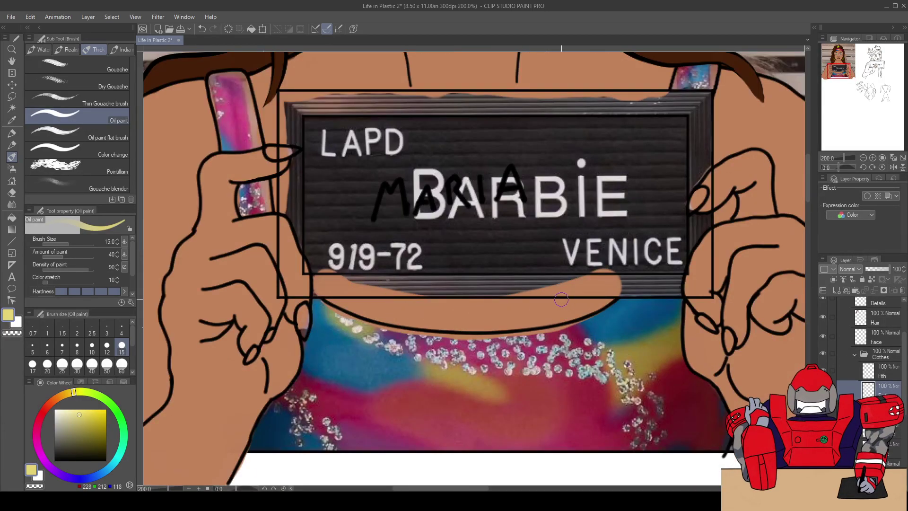
drag(400, 282, 612, 232)
drag(461, 103, 295, 310)
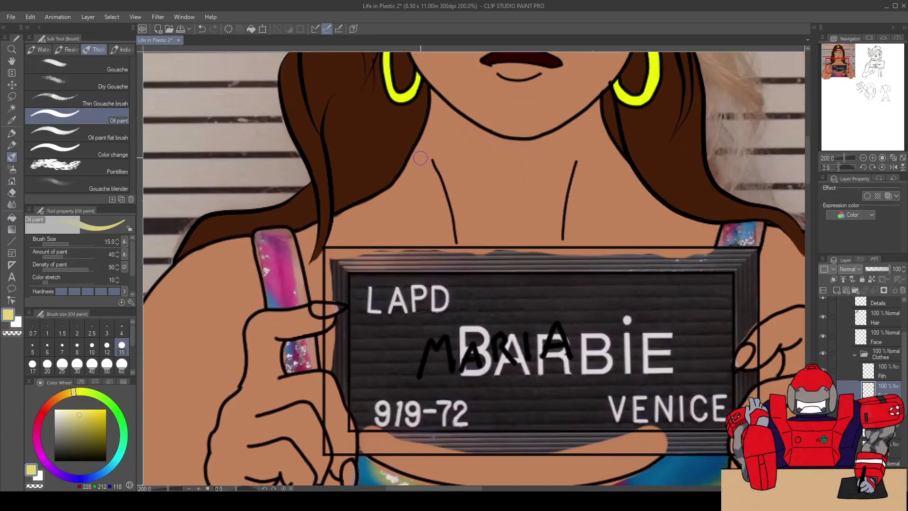
scroll(458, 340, down, 5)
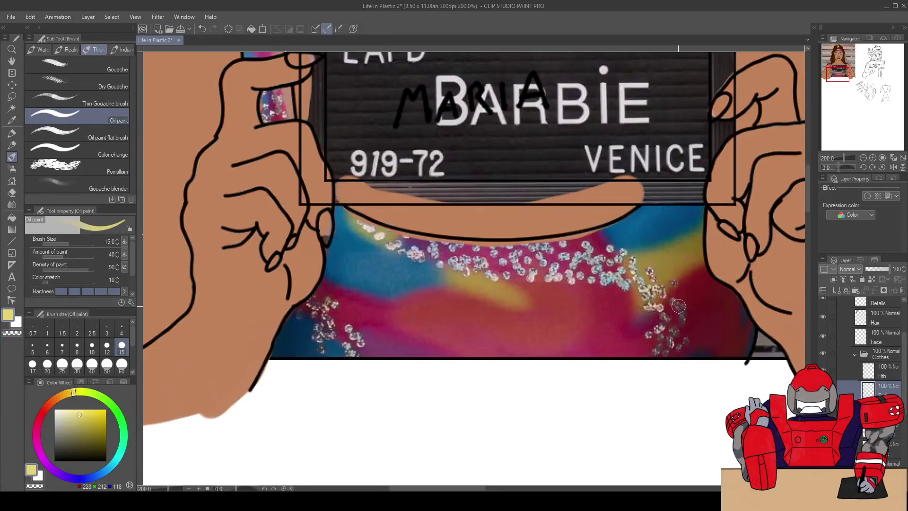
scroll(464, 295, up, 2)
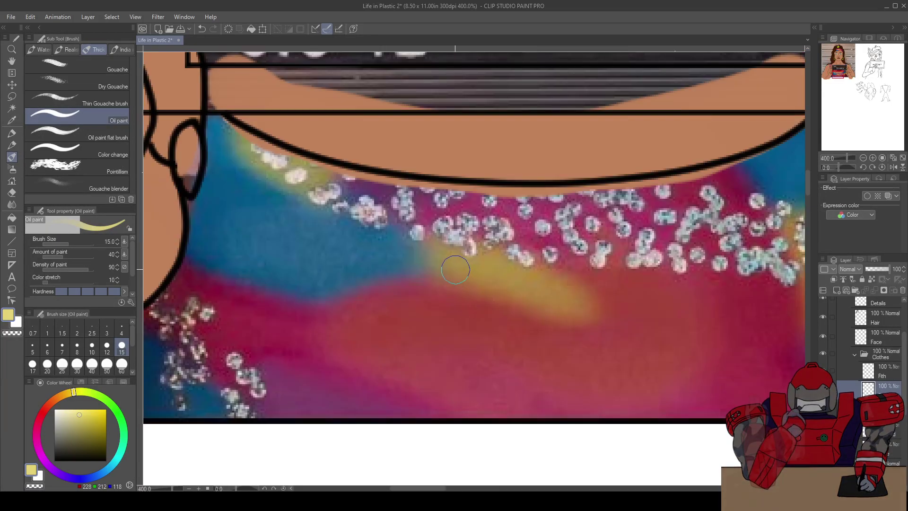
scroll(453, 271, down, 2)
click(92, 347)
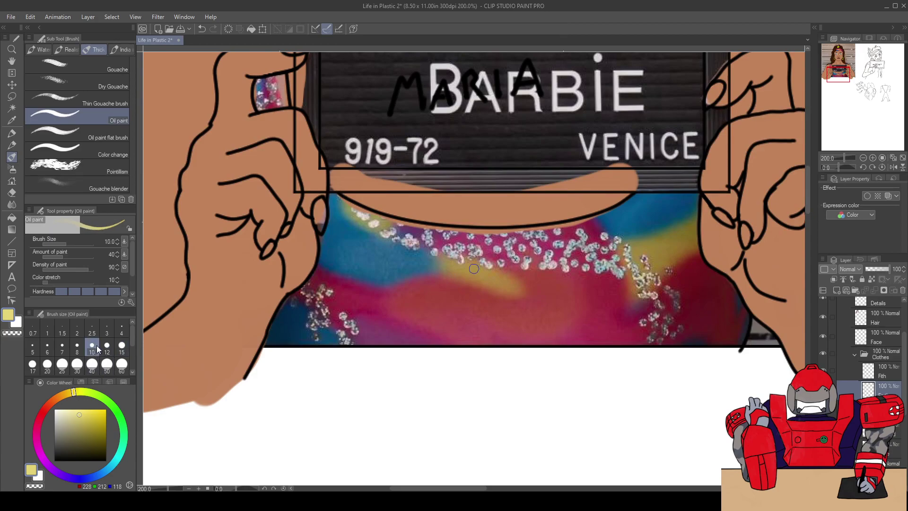
scroll(337, 314, up, 2)
mouse_move(579, 237)
mouse_down()
mouse_move(431, 252)
mouse_move(466, 265)
mouse_up()
Paint a yellow streak across the top and along the blue area's upper edge
drag(405, 249, 527, 296)
mouse_move(528, 296)
mouse_down()
mouse_move(490, 280)
mouse_move(511, 279)
mouse_move(401, 242)
mouse_move(460, 263)
mouse_up()
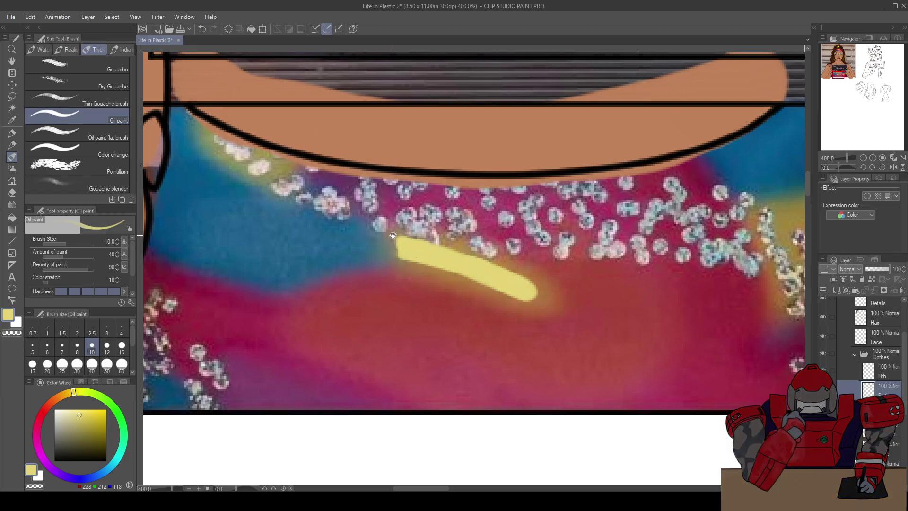
drag(397, 235, 497, 287)
mouse_move(314, 187)
mouse_down()
mouse_move(355, 203)
mouse_move(338, 196)
mouse_move(365, 205)
mouse_up()
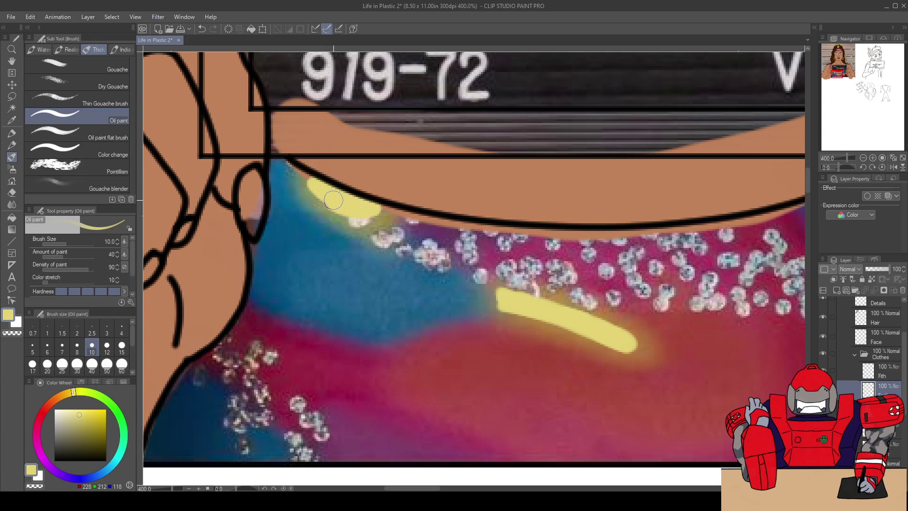
Paint a yellow V-shaped stroke following the photo's yellow band, then show the flat blue layer
drag(355, 202, 250, 177)
drag(776, 186, 515, 177)
mouse_move(561, 198)
mouse_down()
mouse_move(505, 229)
mouse_move(524, 217)
mouse_move(468, 233)
mouse_up()
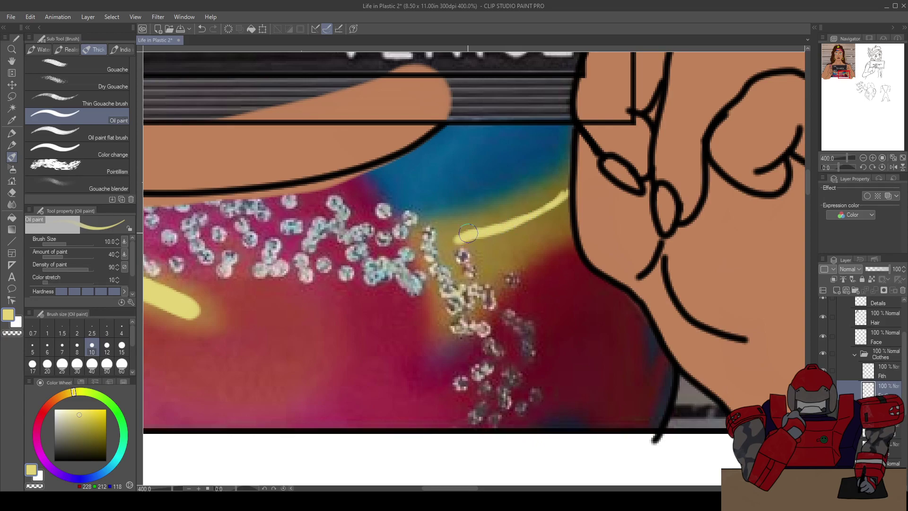
mouse_move(444, 264)
mouse_down()
mouse_move(452, 306)
mouse_move(567, 217)
mouse_up()
mouse_move(504, 251)
mouse_down()
mouse_move(461, 297)
mouse_move(452, 255)
mouse_move(497, 256)
mouse_up()
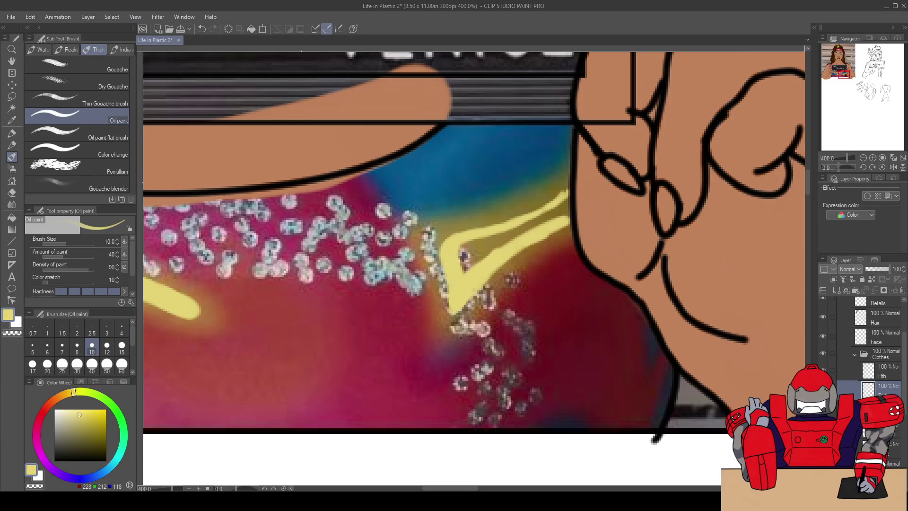
click(823, 448)
Show the pink and orange layers and fill the yellow V's gap into one solid shape
click(823, 429)
click(823, 409)
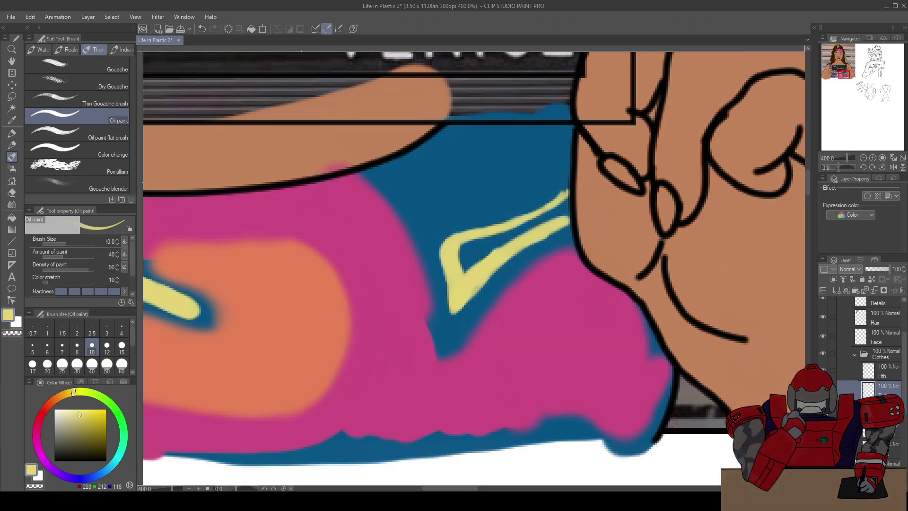
mouse_move(465, 279)
mouse_down()
mouse_move(464, 249)
mouse_move(479, 248)
mouse_move(481, 259)
mouse_move(470, 264)
mouse_move(524, 235)
mouse_move(469, 249)
mouse_up()
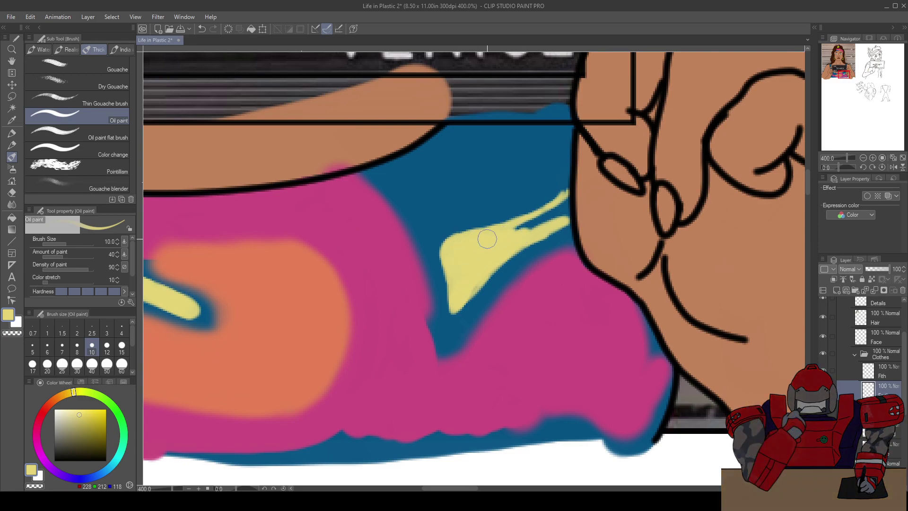
drag(532, 219, 563, 200)
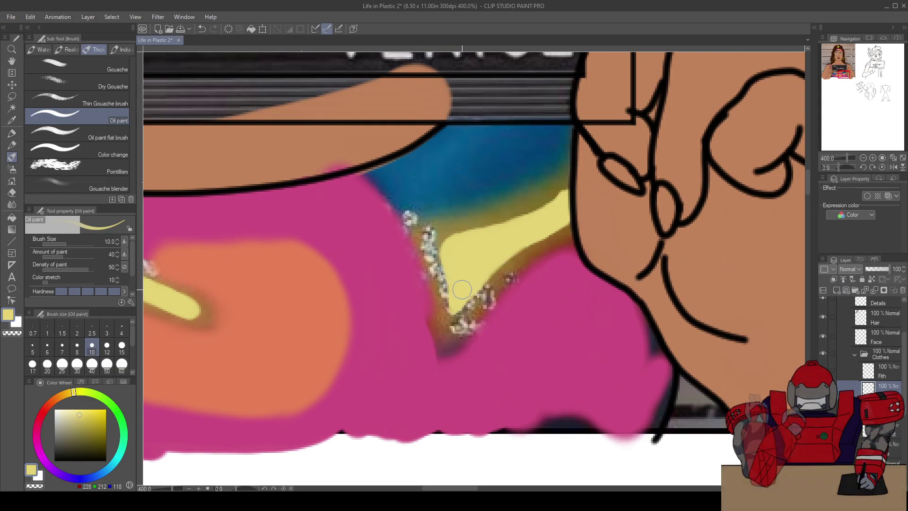
Soften and extend the yellow into the blue edges with Airbrush Soft
key(b)
mouse_move(565, 181)
mouse_down()
mouse_move(552, 196)
mouse_move(569, 176)
mouse_move(494, 209)
mouse_up()
mouse_move(557, 179)
mouse_down()
mouse_move(421, 243)
mouse_move(406, 274)
mouse_move(422, 246)
mouse_move(436, 342)
mouse_move(431, 319)
mouse_move(450, 359)
mouse_move(435, 347)
mouse_move(435, 338)
mouse_move(475, 328)
mouse_move(455, 351)
mouse_move(495, 305)
mouse_move(454, 353)
mouse_move(518, 274)
mouse_move(567, 240)
mouse_move(507, 288)
mouse_move(527, 262)
mouse_move(568, 237)
mouse_move(529, 270)
mouse_move(529, 242)
mouse_move(569, 240)
mouse_move(527, 261)
mouse_move(455, 356)
mouse_move(434, 347)
mouse_move(422, 300)
mouse_move(425, 231)
mouse_move(521, 196)
mouse_move(558, 171)
mouse_move(528, 266)
mouse_move(546, 203)
mouse_move(564, 187)
mouse_move(501, 224)
mouse_move(440, 244)
mouse_move(433, 258)
mouse_move(448, 334)
mouse_move(499, 267)
mouse_move(543, 235)
mouse_up()
key(b)
key(b)
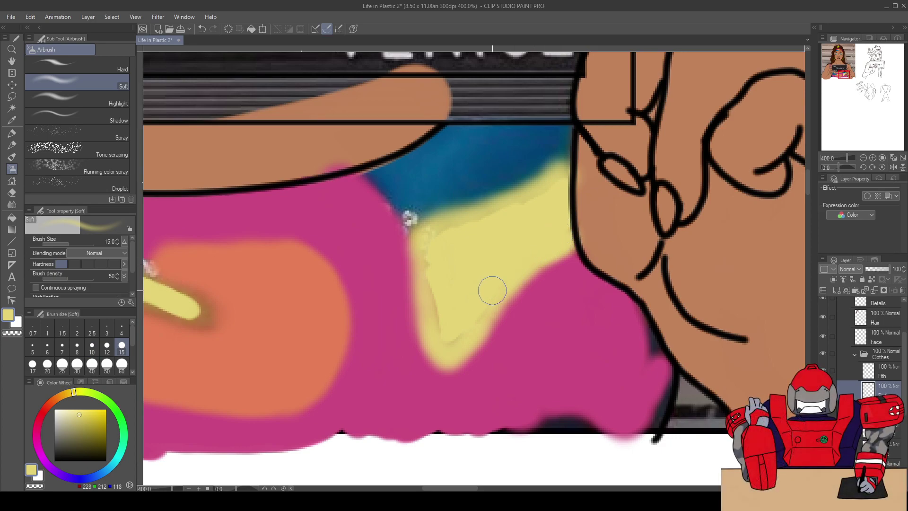
Airbrush solid yellow over the brownish shading and sparkles around the left yellow streak
mouse_move(442, 331)
mouse_down()
mouse_move(426, 271)
mouse_move(433, 250)
mouse_up()
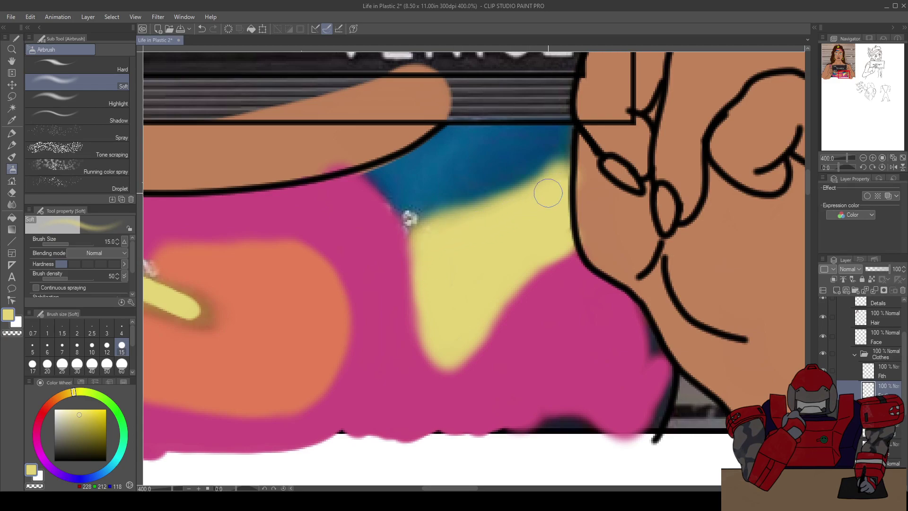
drag(569, 180, 562, 181)
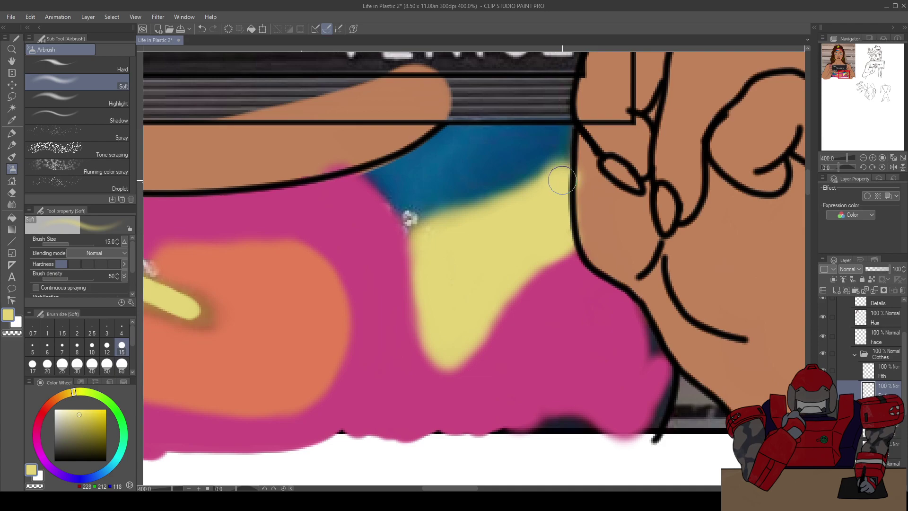
drag(446, 293, 665, 237)
mouse_move(283, 197)
mouse_down()
mouse_move(319, 205)
mouse_move(281, 187)
mouse_move(372, 218)
mouse_move(348, 205)
mouse_move(358, 206)
mouse_move(381, 225)
mouse_move(360, 212)
mouse_move(374, 225)
mouse_up()
mouse_move(280, 190)
mouse_down()
mouse_move(283, 218)
mouse_move(301, 228)
mouse_move(290, 218)
mouse_move(399, 264)
mouse_move(423, 261)
mouse_move(387, 232)
mouse_move(409, 243)
mouse_move(397, 262)
mouse_move(390, 255)
mouse_move(401, 234)
mouse_move(409, 244)
mouse_move(390, 256)
mouse_move(414, 267)
mouse_up()
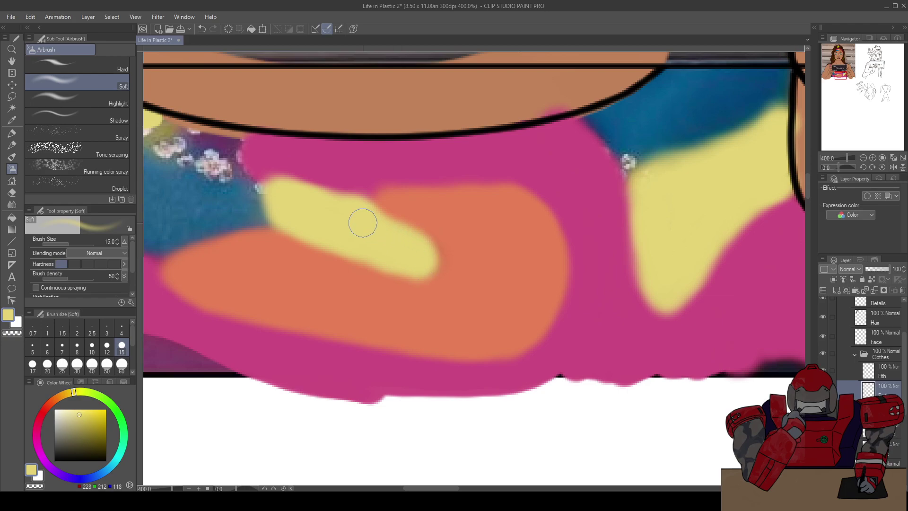
Spray yellow under the neckline, show the flat blue layer, and try then undo an eraser stroke
drag(312, 205, 478, 276)
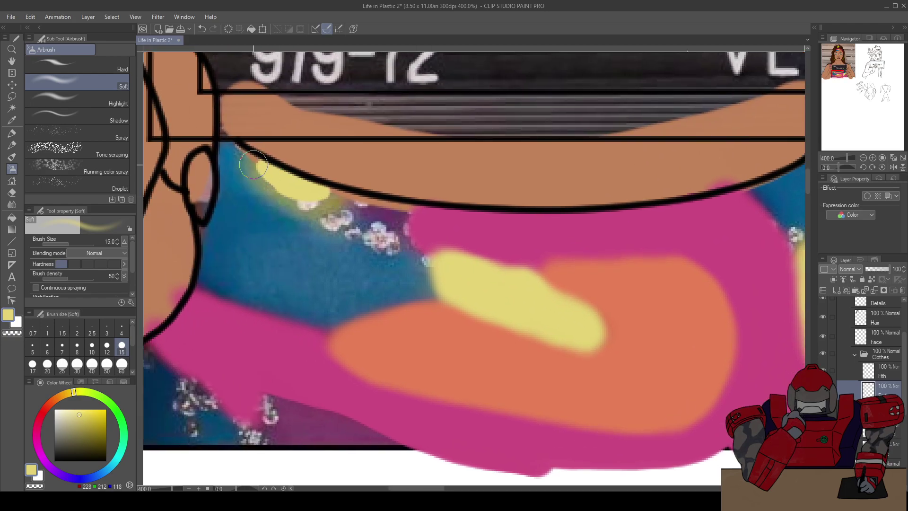
mouse_move(252, 162)
mouse_down()
mouse_move(270, 187)
mouse_move(254, 156)
mouse_move(284, 191)
mouse_move(272, 181)
mouse_move(275, 188)
mouse_move(314, 205)
mouse_move(291, 202)
mouse_move(315, 207)
mouse_move(341, 194)
mouse_move(297, 207)
mouse_move(247, 156)
mouse_move(279, 190)
mouse_up()
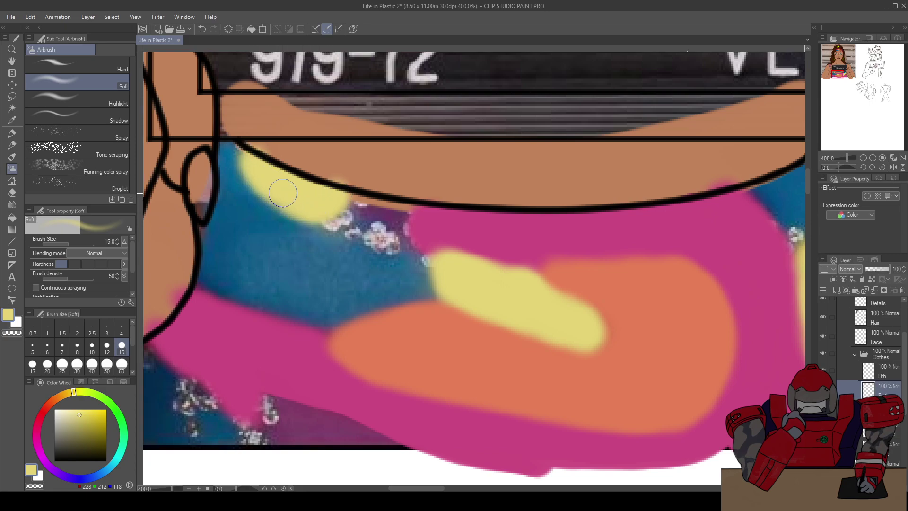
key(e)
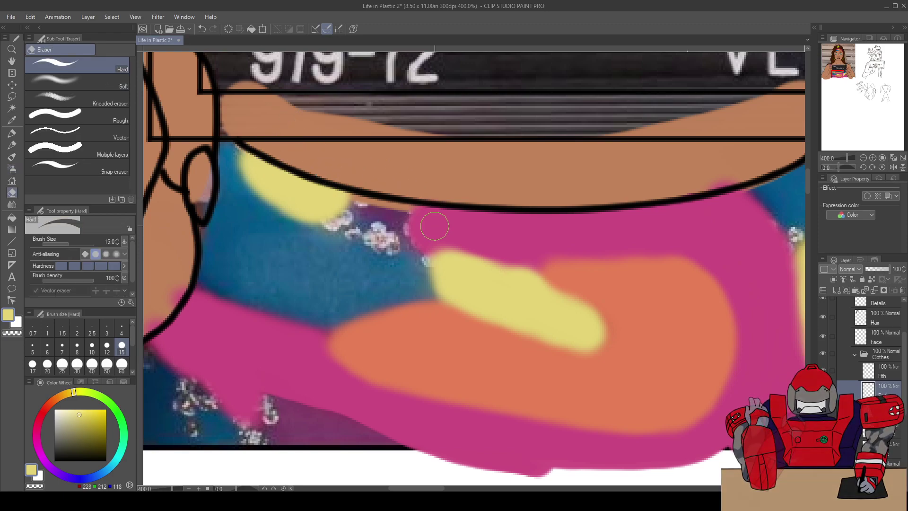
scroll(416, 219, down, 2)
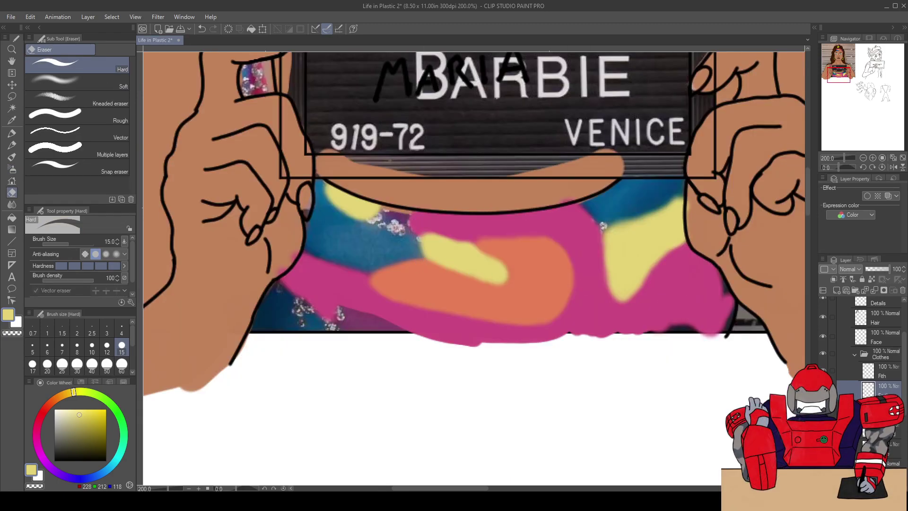
click(823, 448)
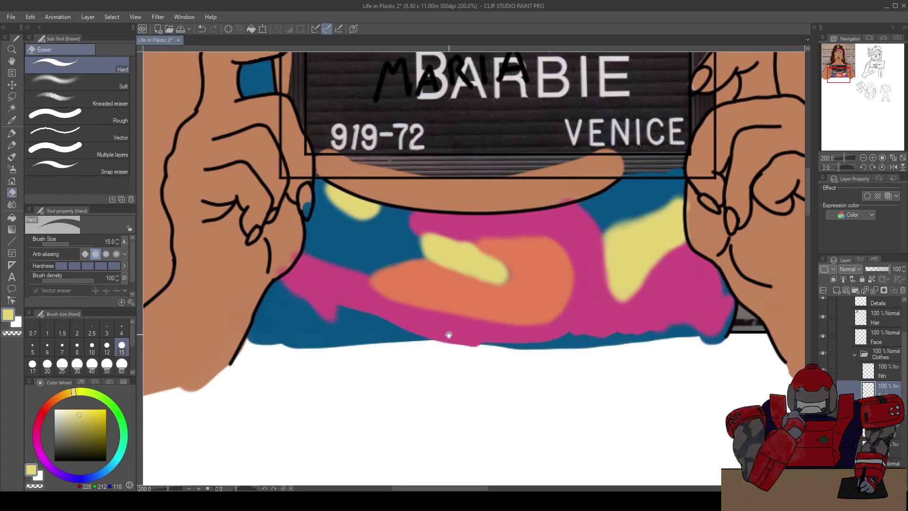
scroll(458, 292, up, 2)
mouse_move(452, 250)
mouse_down()
mouse_move(468, 269)
mouse_move(454, 284)
mouse_move(464, 262)
mouse_move(472, 275)
mouse_move(411, 261)
mouse_move(449, 276)
mouse_up()
key(ctrl+z)
key(b)
key(b)
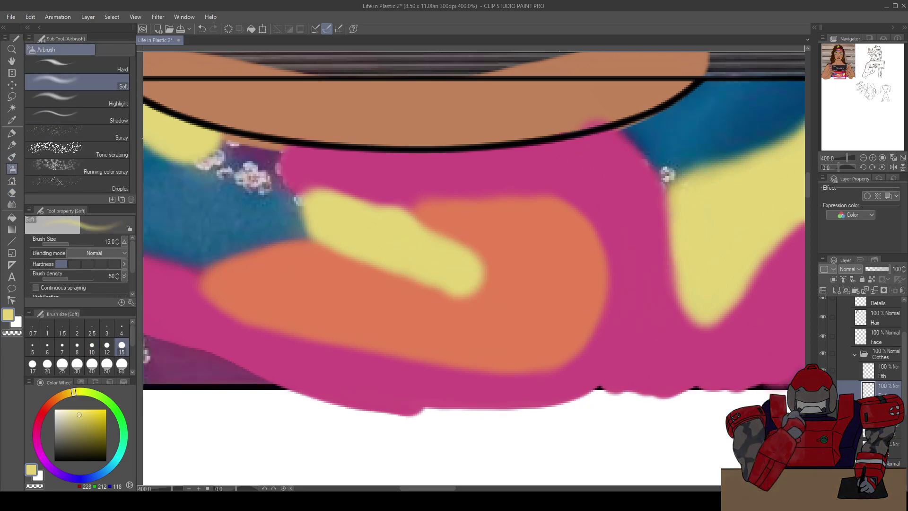
Extend the yellow blob's upper-left edge solidly over the blue
mouse_move(314, 229)
mouse_down()
mouse_move(298, 188)
mouse_move(318, 225)
mouse_up()
key(ctrl+z)
scroll(312, 202, up, 1)
drag(273, 154, 342, 182)
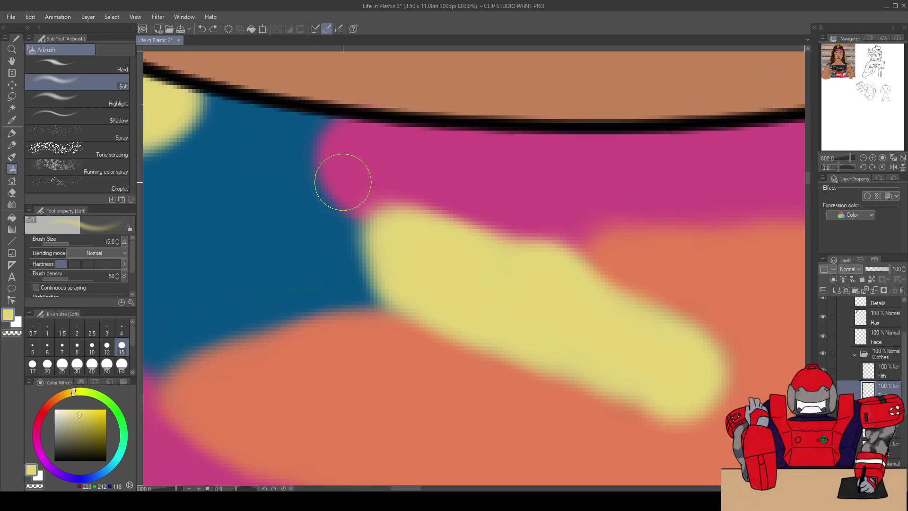
mouse_move(369, 227)
mouse_down()
mouse_move(388, 300)
mouse_move(364, 229)
mouse_move(410, 342)
mouse_move(373, 229)
mouse_up()
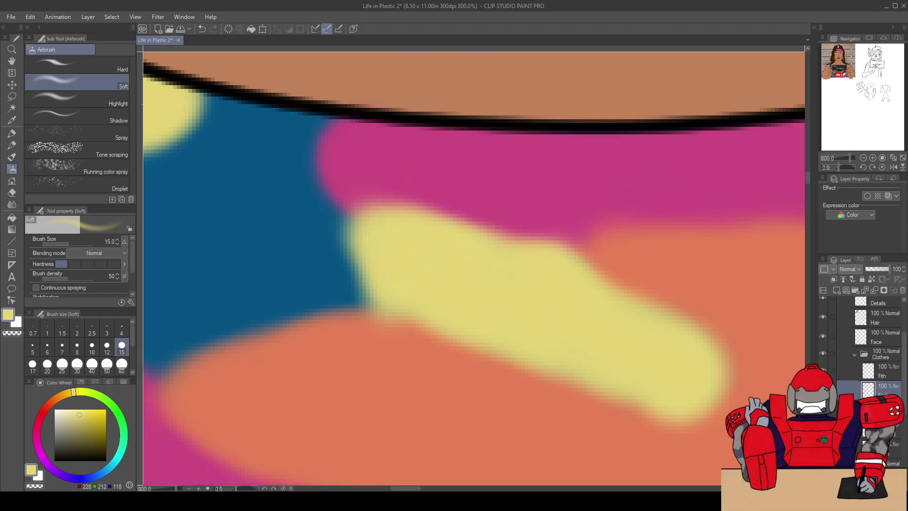
Pick magenta pink (205/74/128) from the artwork, extend the pink area's left edge, and compare layers
alt+click(497, 183)
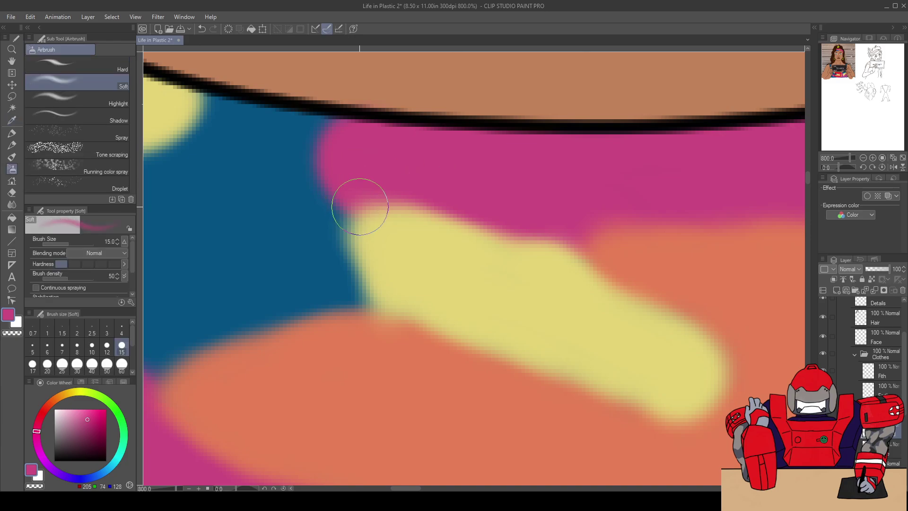
drag(350, 200, 335, 142)
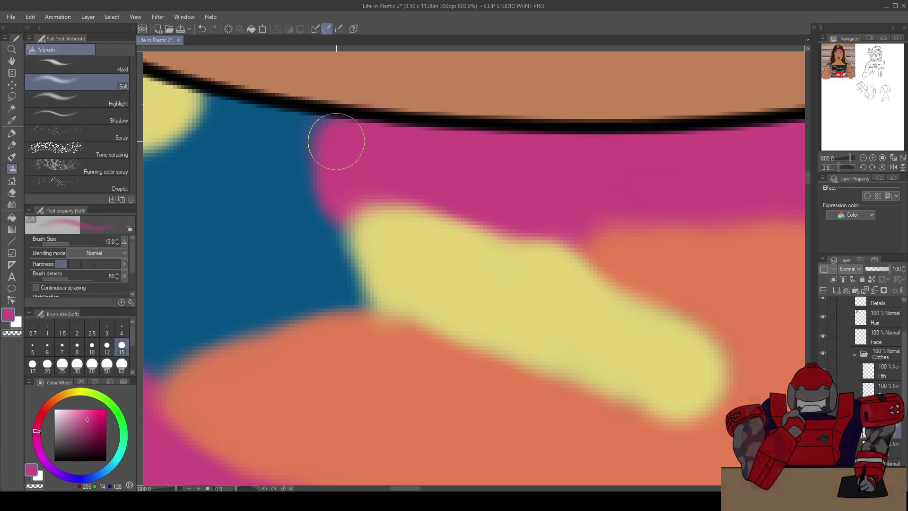
scroll(393, 213, down, 5)
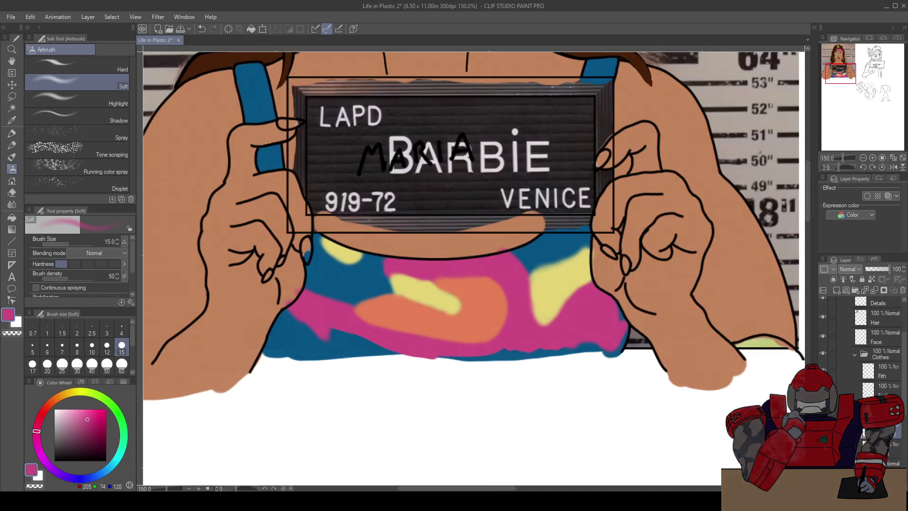
click(823, 448)
click(823, 429)
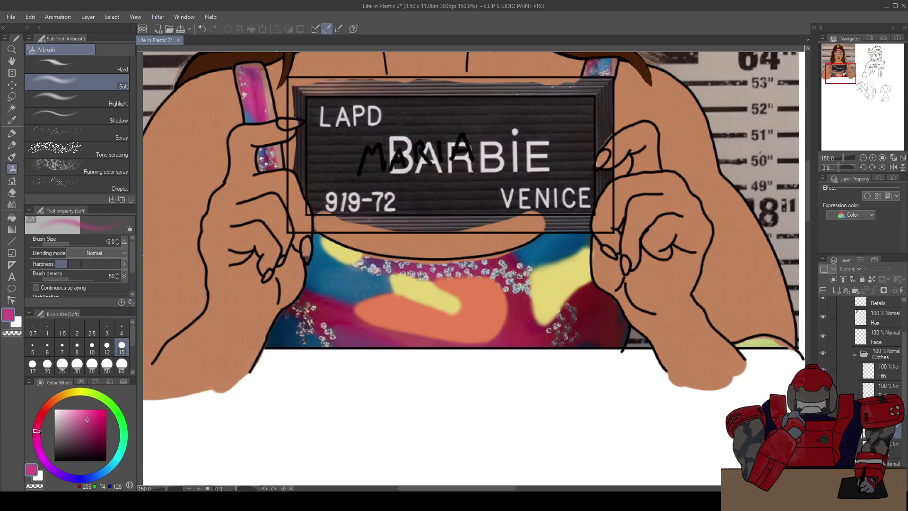
click(823, 429)
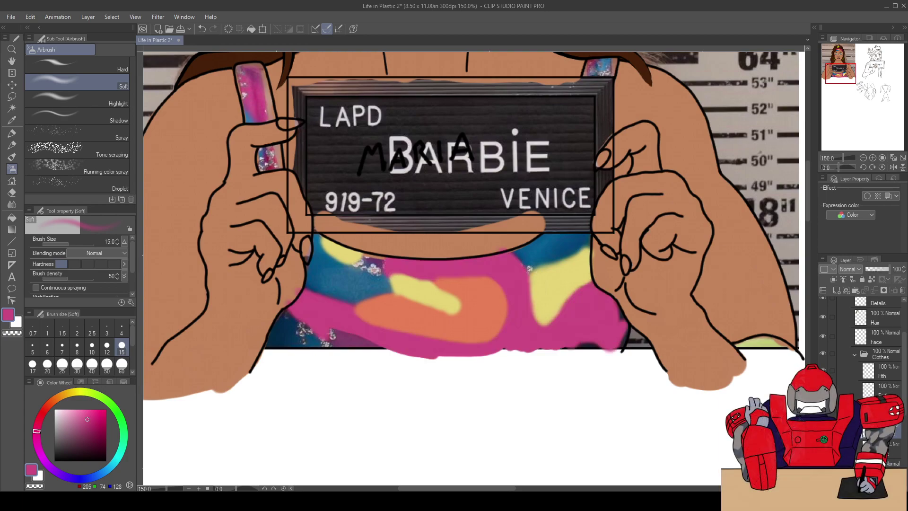
click(823, 448)
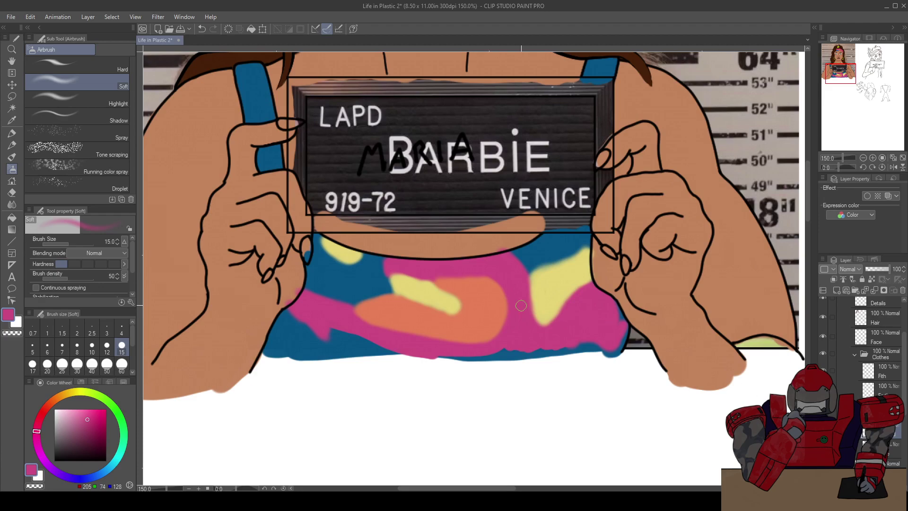
Keep the orange patch restored, with the pink fill removed and the blue and pink layers hidden
drag(419, 274, 413, 293)
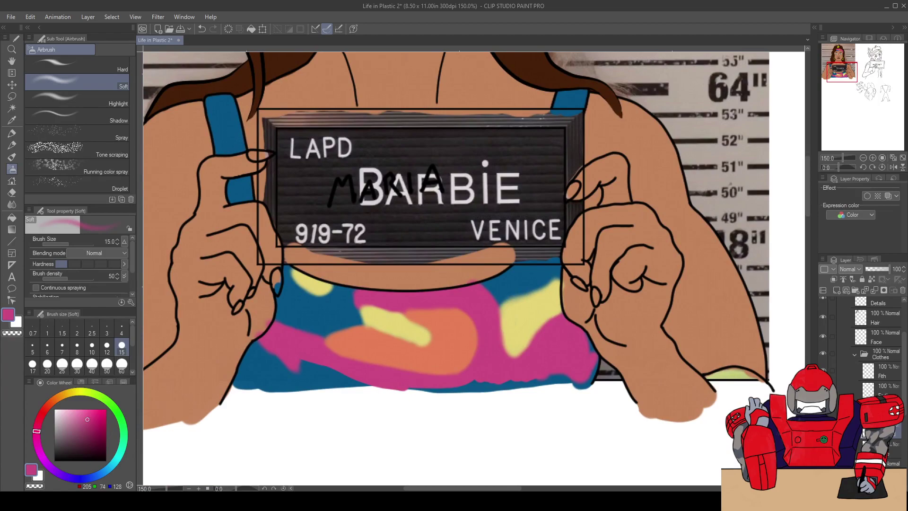
click(823, 449)
click(823, 429)
key(ctrl+z)
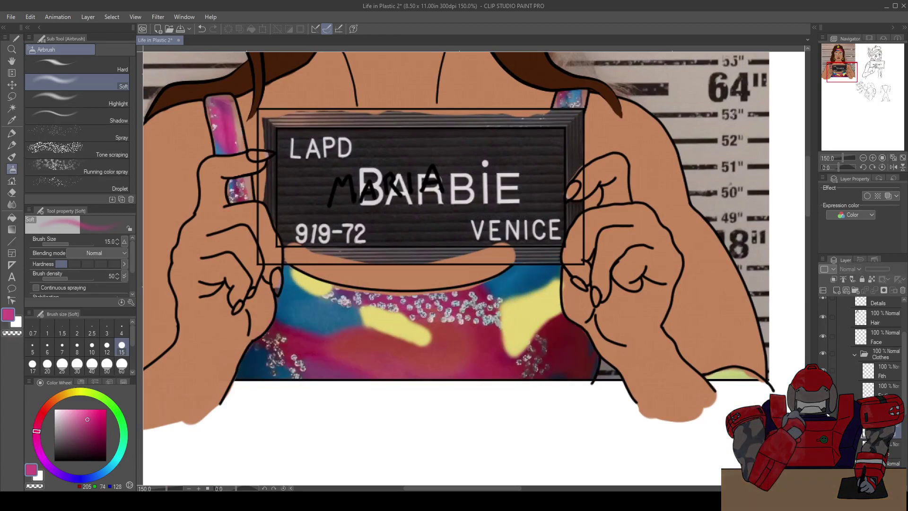
key(ctrl+y)
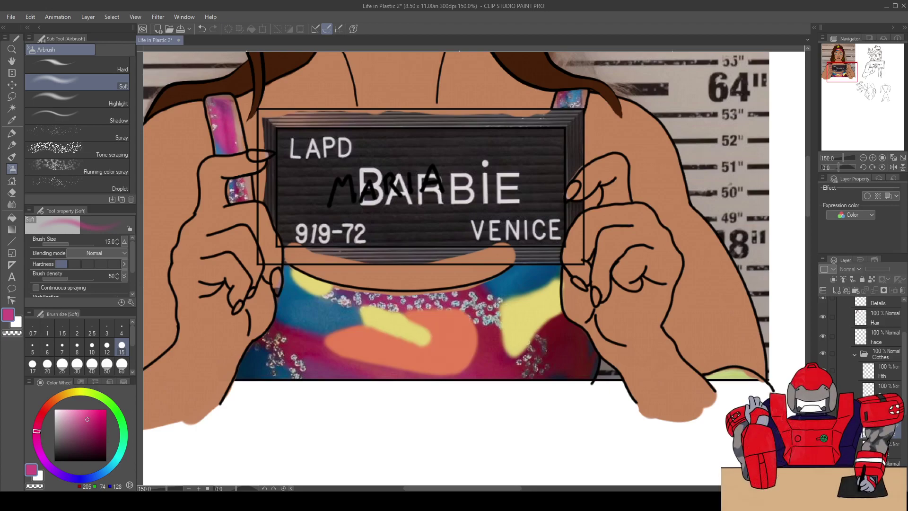
key(ctrl+y)
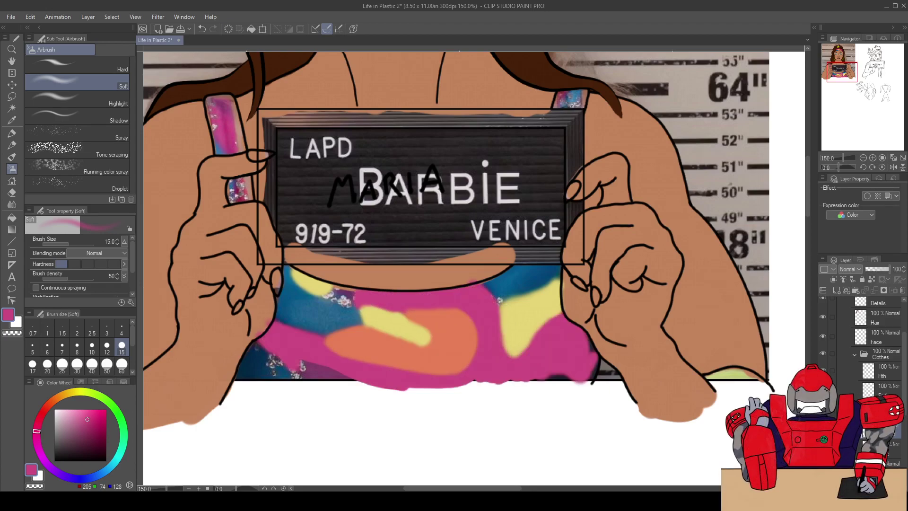
click(823, 430)
click(823, 430)
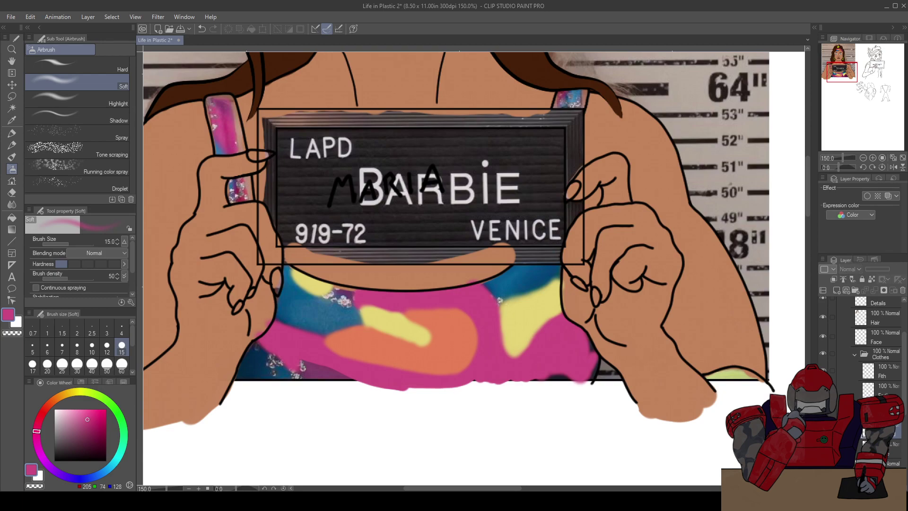
click(823, 430)
key(ctrl+y)
key(ctrl+z)
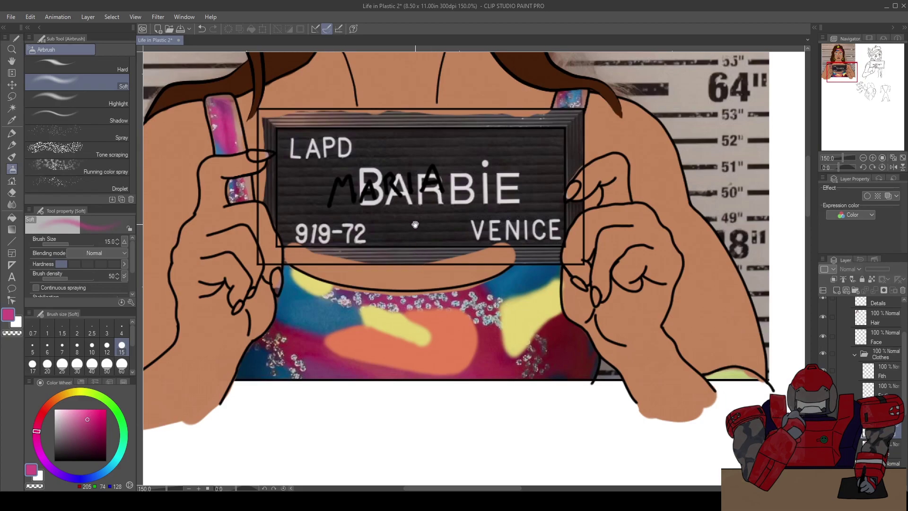
Bring Maria's face and headband into view and select the layer just below Fith
drag(409, 224, 423, 345)
drag(420, 253, 429, 367)
drag(429, 256, 426, 387)
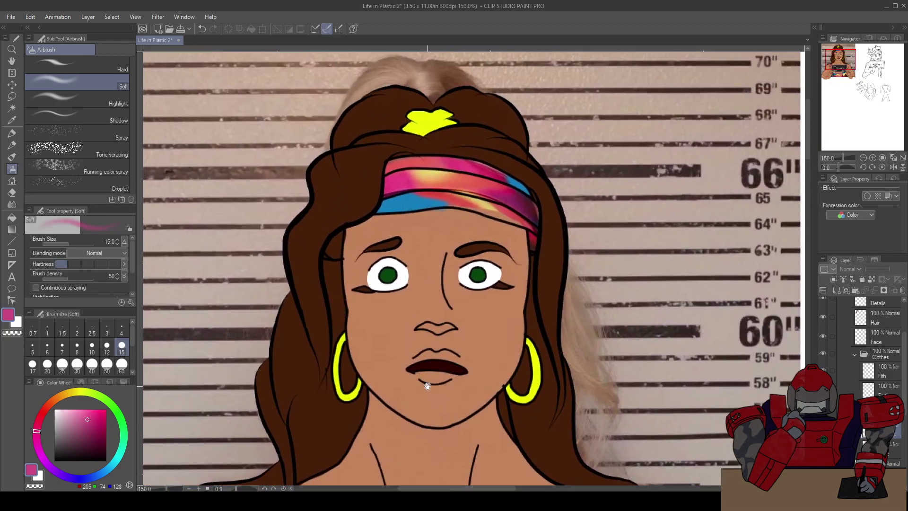
scroll(567, 342, up, 2)
click(880, 393)
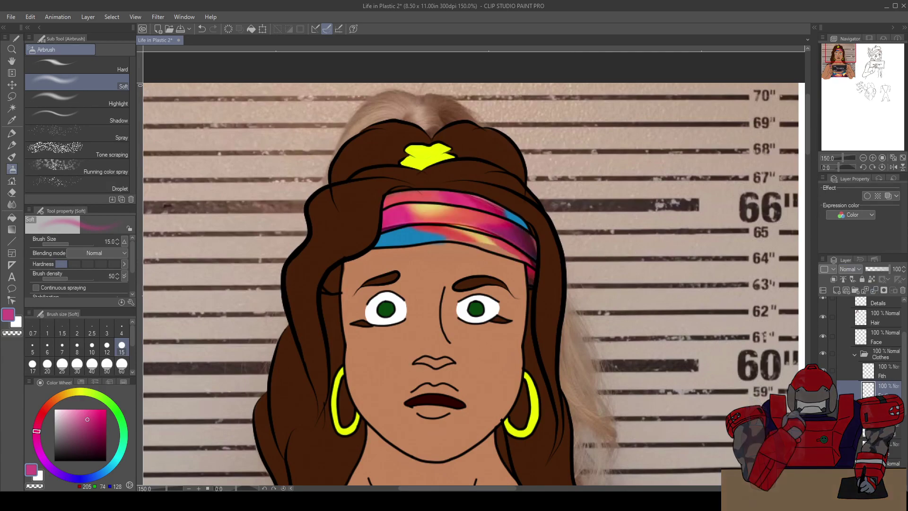
Compare the headband with and without its latest shading strokes, keeping the yellow and airbrush shading
key(ctrl+z)
key(ctrl+y)
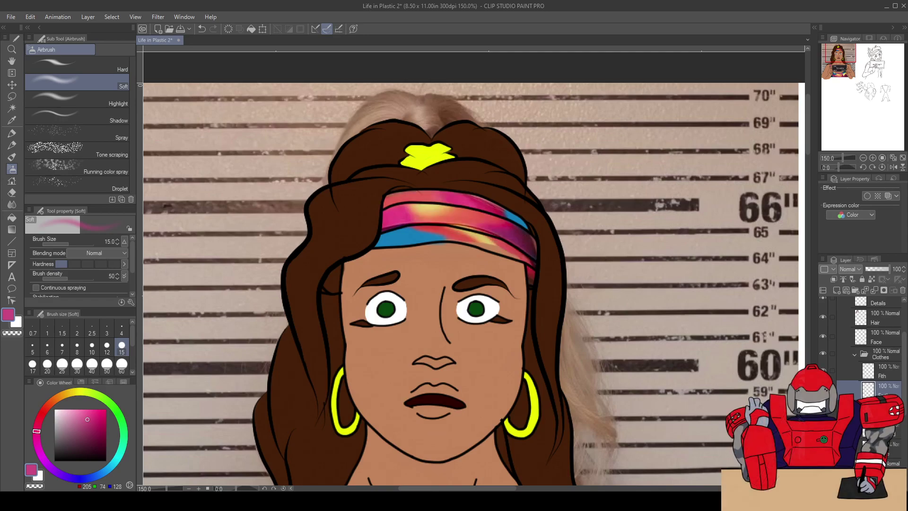
key(ctrl+z)
key(ctrl+y)
scroll(540, 249, up, 1)
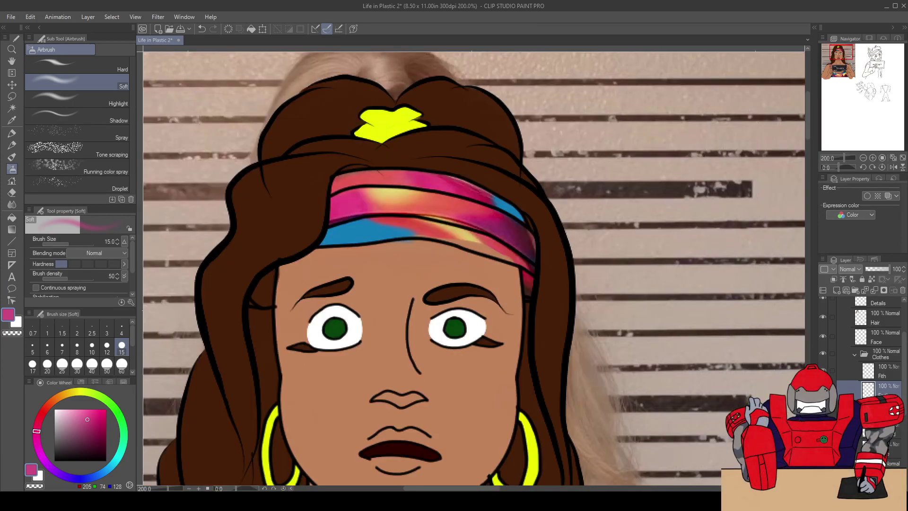
key(ctrl+z)
key(ctrl+y)
key(ctrl+z)
key(ctrl+y)
scroll(421, 352, down, 10)
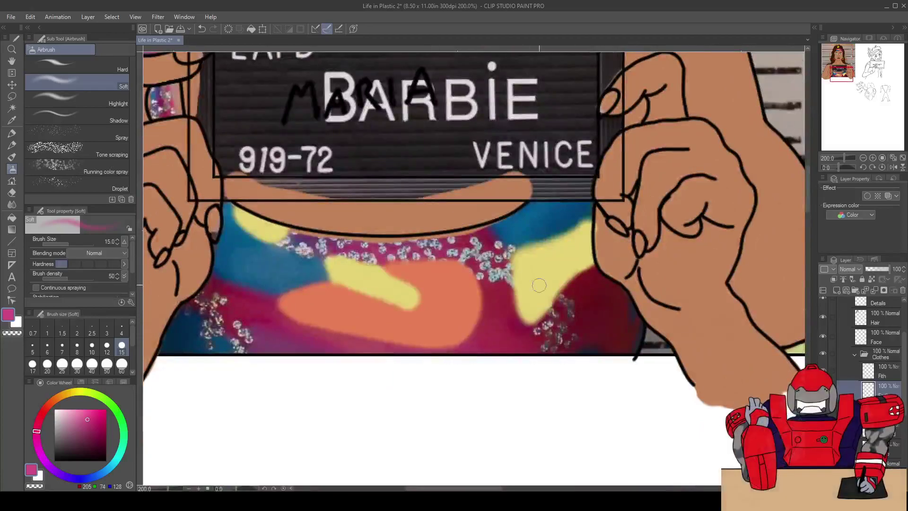
Sample the pale yellow (228/212/118) from the tie-dye top and zoom in
alt+click(556, 268)
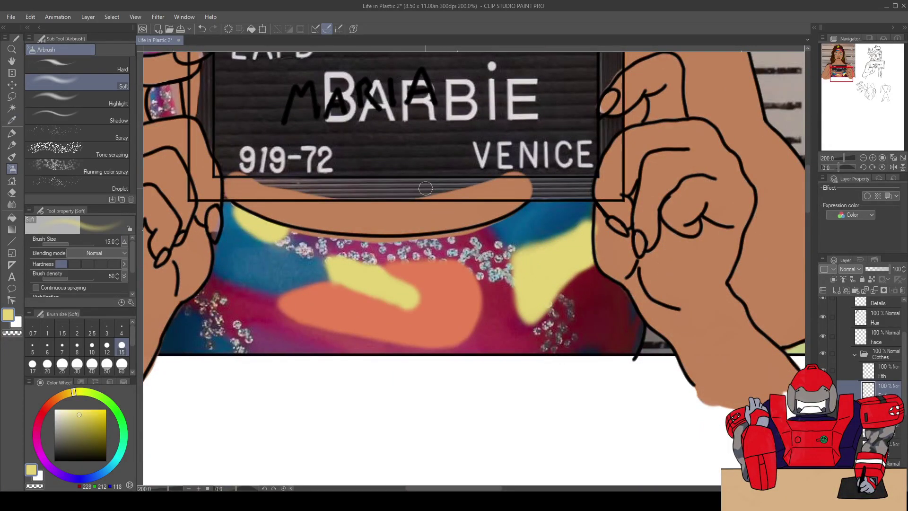
drag(421, 182, 421, 221)
scroll(422, 221, up, 12)
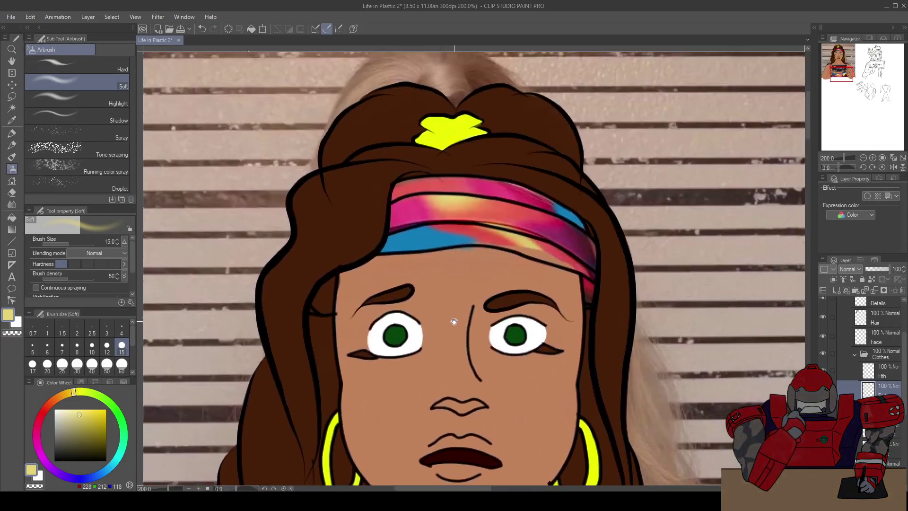
scroll(459, 246, up, 4)
Hide the flat skin layer and brighten the diagonal band's yellow with the Fill-in-mono pen
key(p)
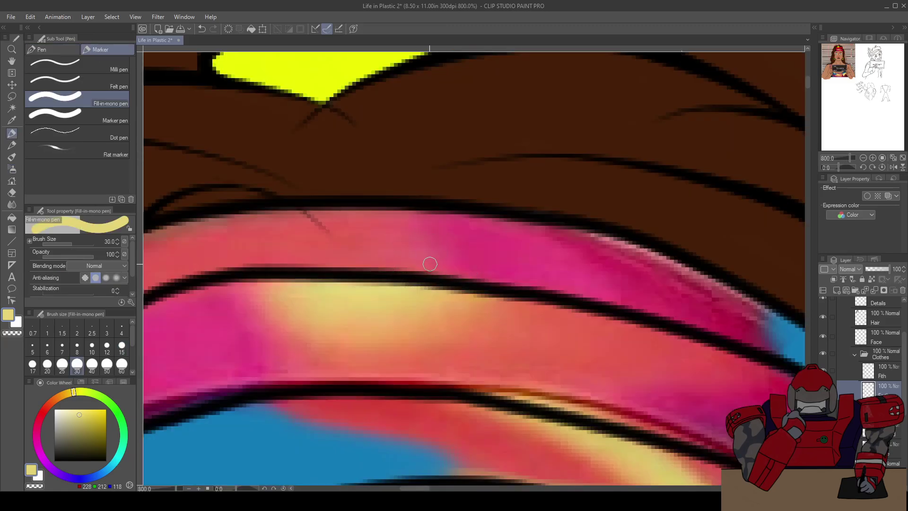
drag(396, 257, 404, 186)
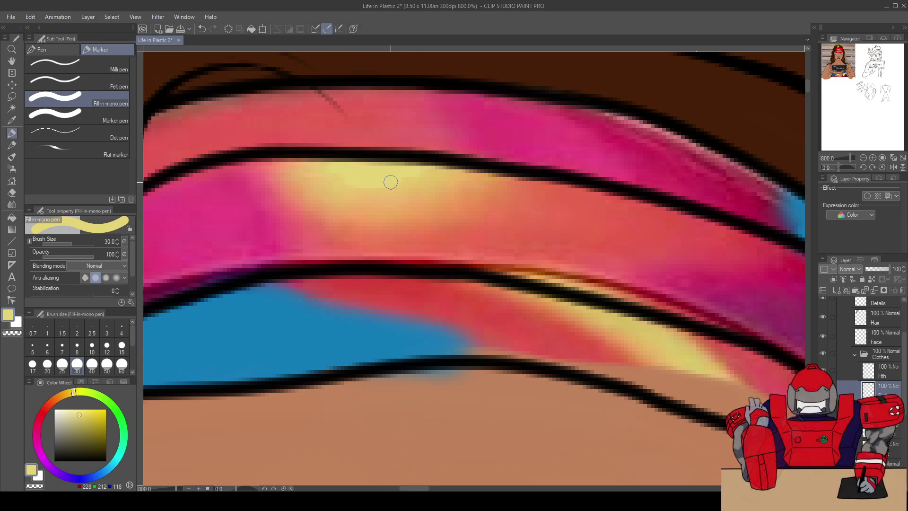
scroll(428, 191, down, 3)
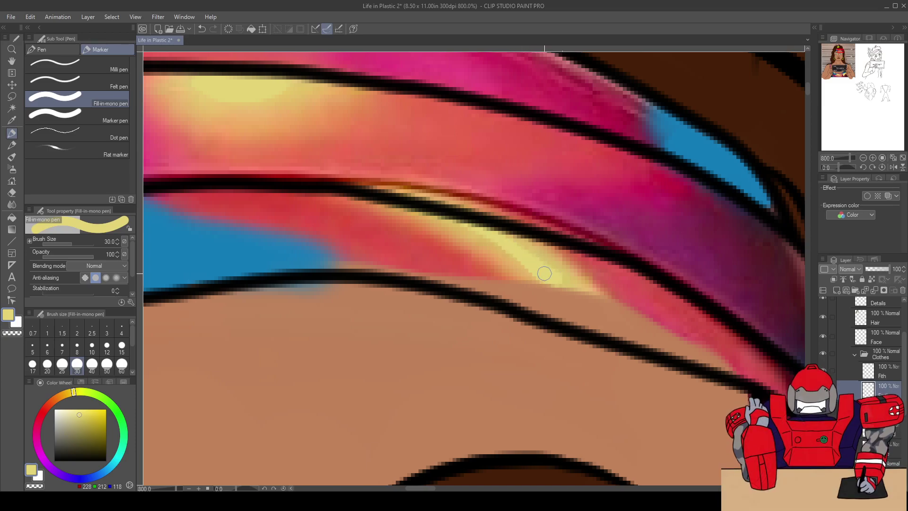
click(823, 467)
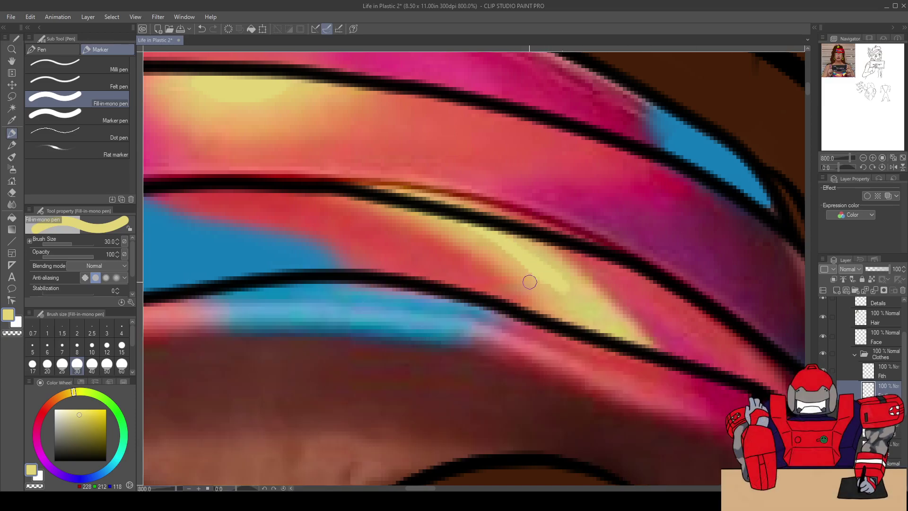
drag(566, 294, 600, 328)
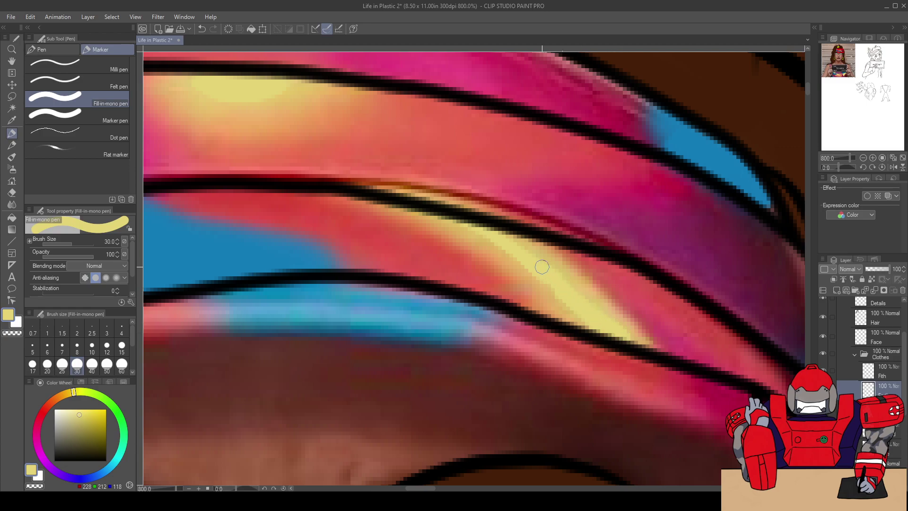
Paint and widen a light-yellow stroke along the headband band, redoing one misplaced stroke
key(b)
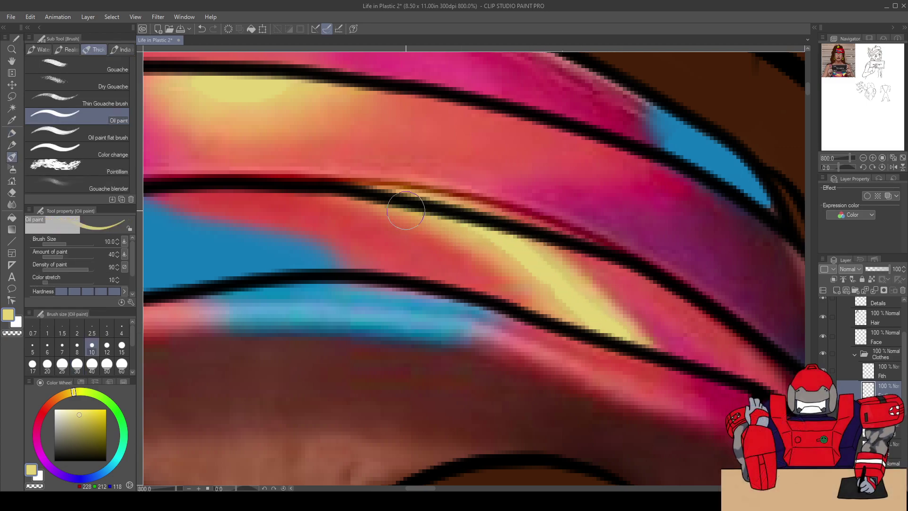
drag(381, 199, 509, 255)
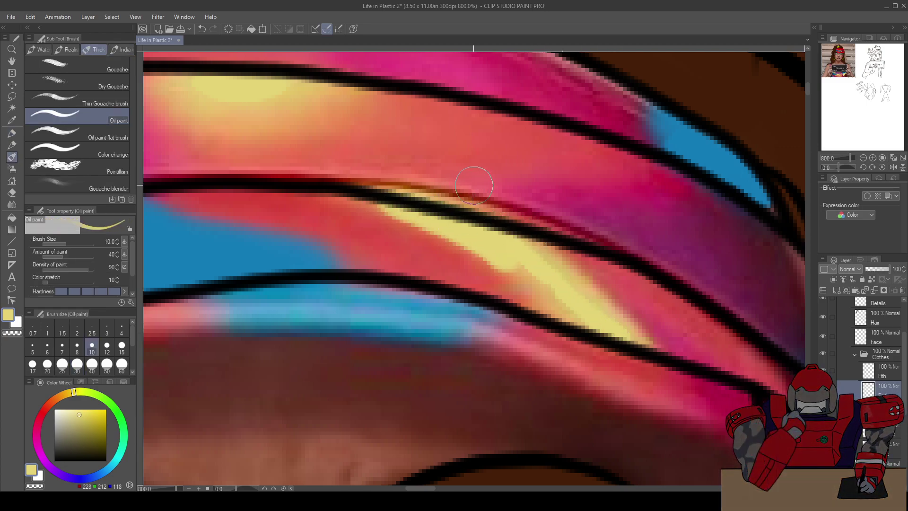
key(ctrl+z)
mouse_move(405, 205)
mouse_down()
mouse_move(482, 244)
mouse_move(561, 309)
mouse_up()
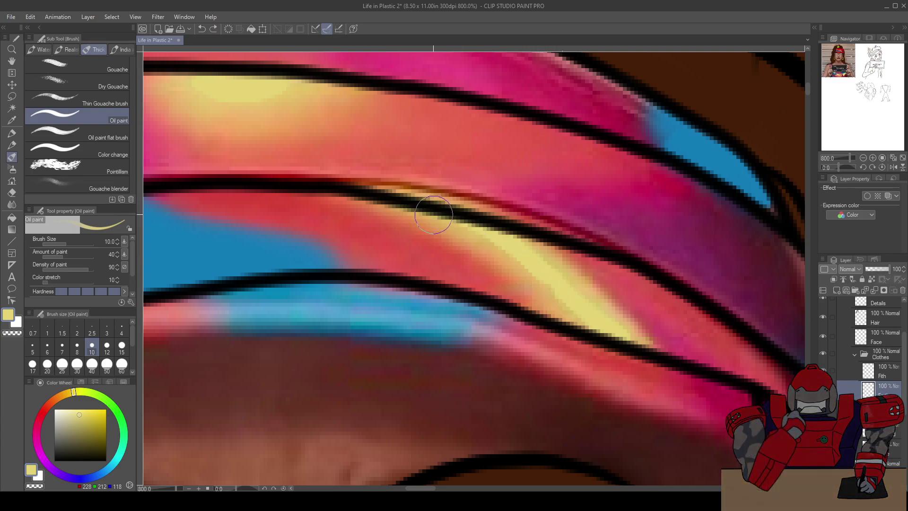
key(b)
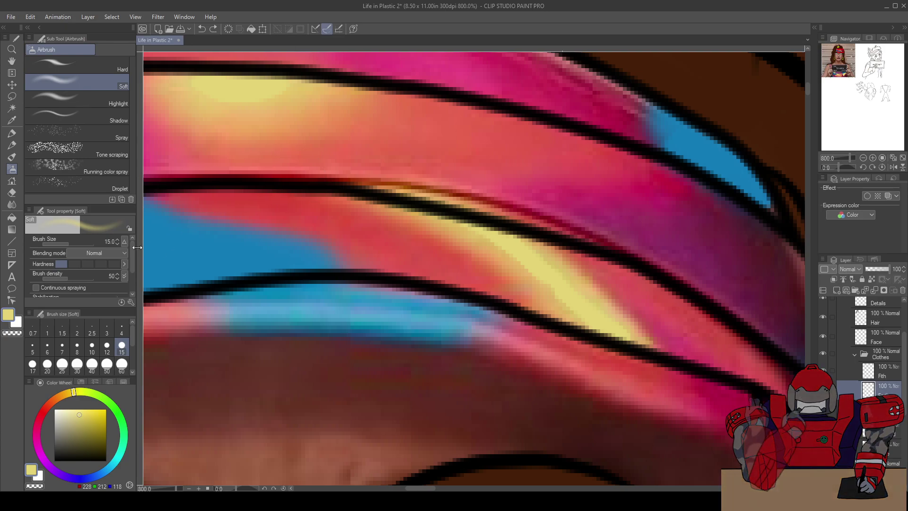
mouse_move(393, 204)
mouse_down()
mouse_move(488, 244)
mouse_move(557, 301)
mouse_move(465, 229)
mouse_move(609, 318)
mouse_move(487, 234)
mouse_move(460, 220)
mouse_move(634, 336)
mouse_move(562, 250)
mouse_move(561, 293)
mouse_move(572, 315)
mouse_move(534, 263)
mouse_up()
mouse_move(394, 198)
mouse_down()
mouse_move(510, 247)
mouse_move(593, 315)
mouse_move(500, 238)
mouse_move(396, 195)
mouse_move(514, 255)
mouse_move(615, 328)
mouse_move(527, 255)
mouse_move(434, 208)
mouse_move(353, 185)
mouse_up()
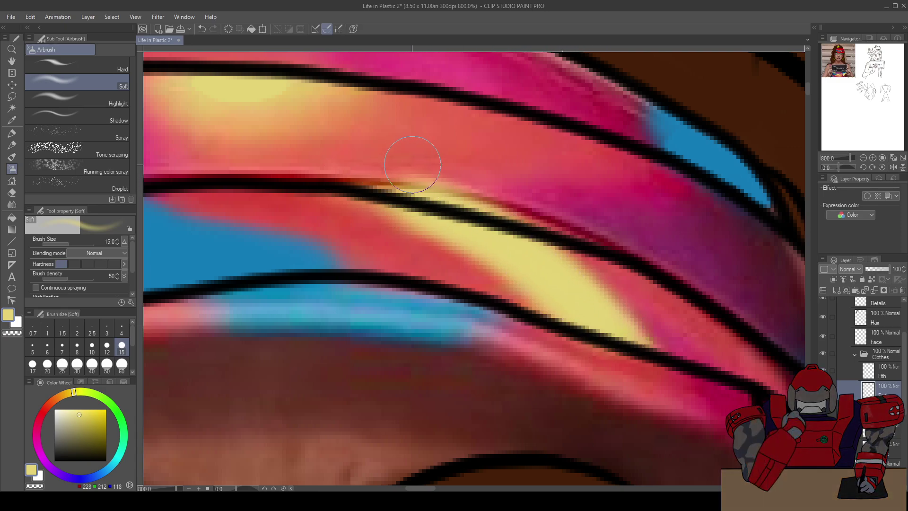
Spread soft yellow airbrush across the pink upper band, then show the skin layer again
key(e)
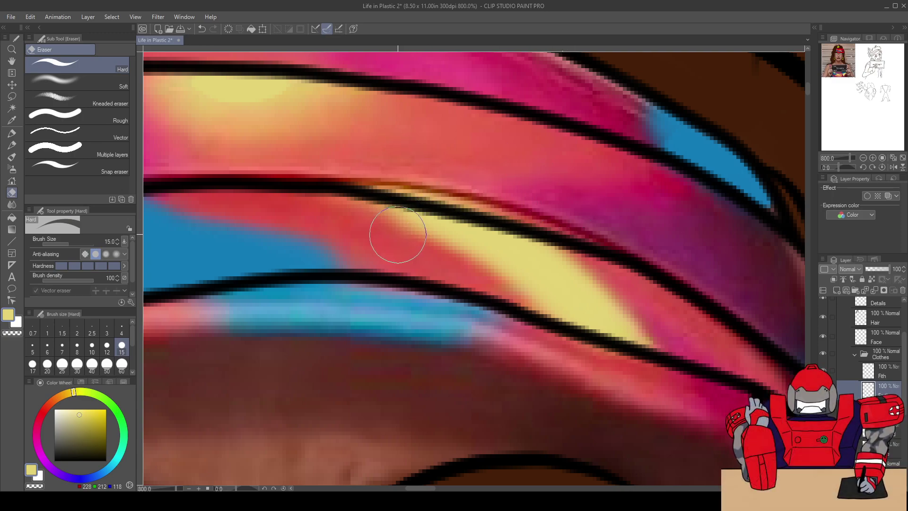
key(b)
drag(339, 169, 488, 270)
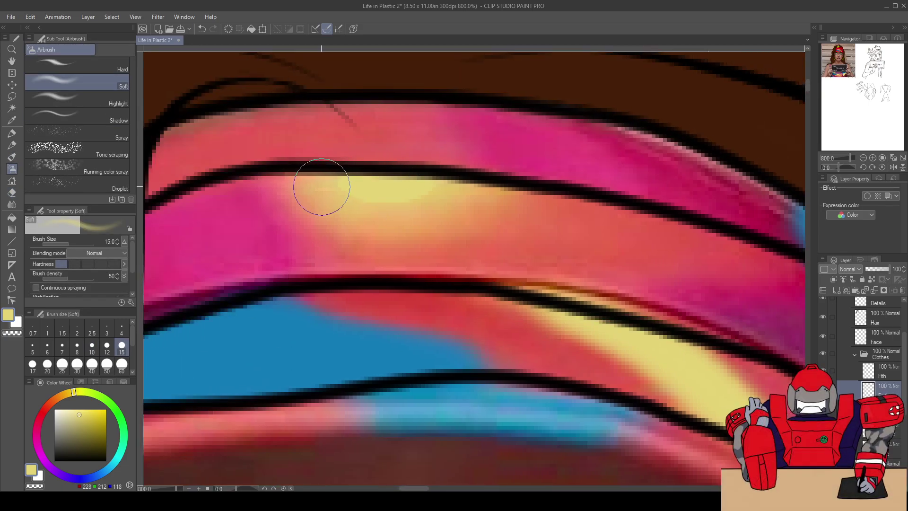
mouse_move(326, 186)
mouse_down()
mouse_move(360, 217)
mouse_move(411, 222)
mouse_move(465, 196)
mouse_move(436, 212)
mouse_move(374, 221)
mouse_move(315, 193)
mouse_move(369, 225)
mouse_move(457, 222)
mouse_move(511, 206)
mouse_move(426, 191)
mouse_move(351, 193)
mouse_move(367, 179)
mouse_move(380, 192)
mouse_move(365, 193)
mouse_move(468, 194)
mouse_move(433, 205)
mouse_move(434, 182)
mouse_up()
scroll(439, 208, down, 1)
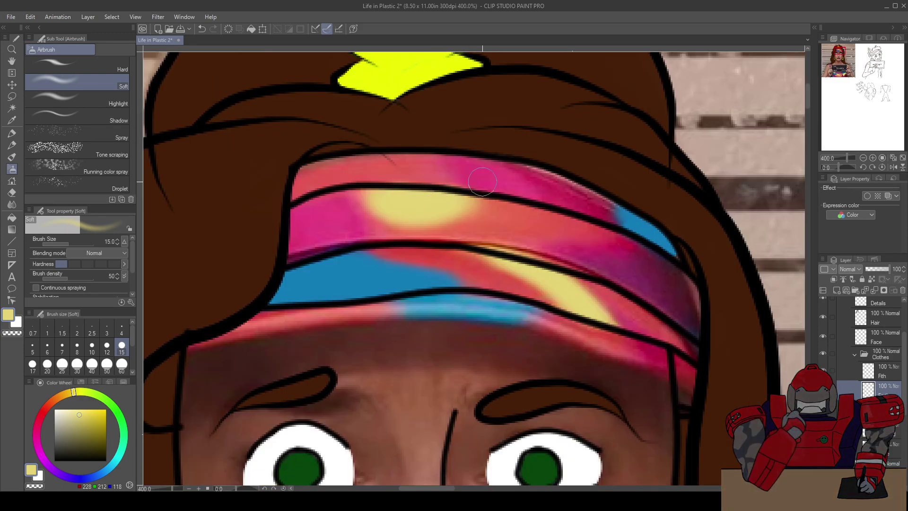
click(823, 468)
Show the pink base and orange patch layers, then extend the yellow patches along both bands
click(823, 448)
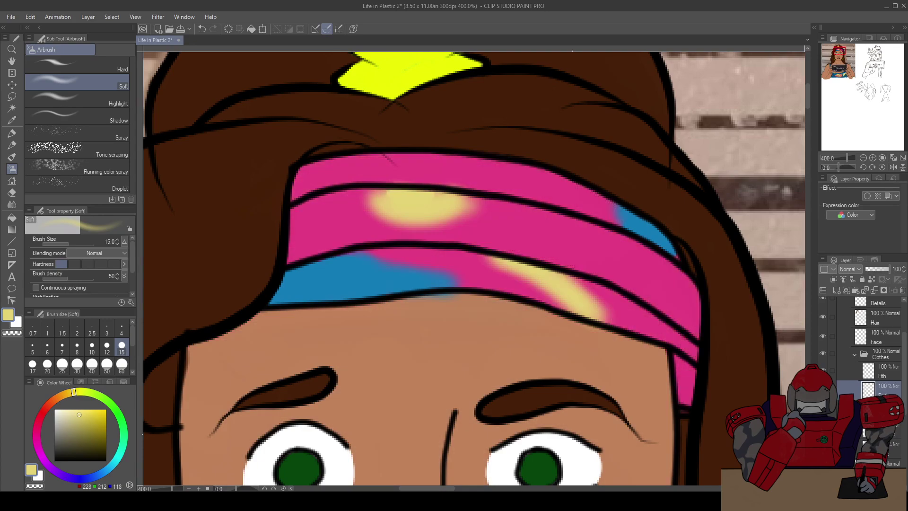
click(823, 428)
scroll(444, 257, up, 2)
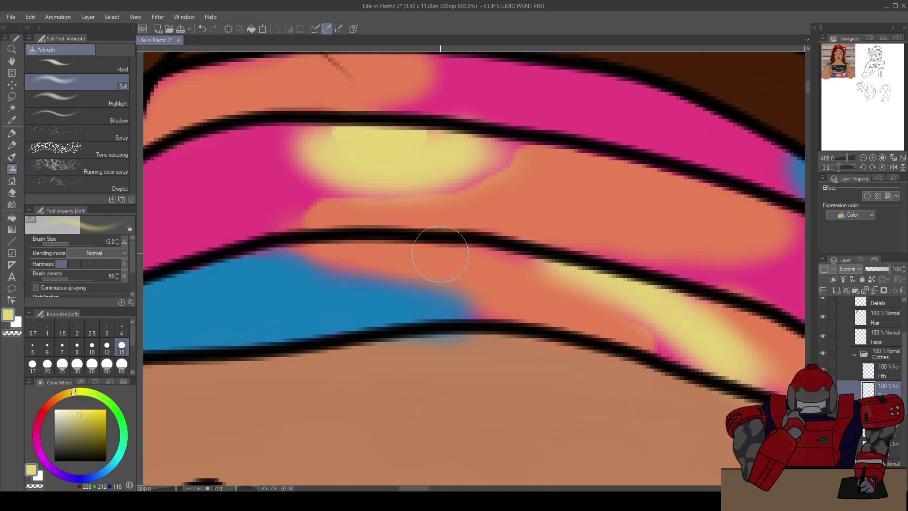
drag(435, 185, 422, 247)
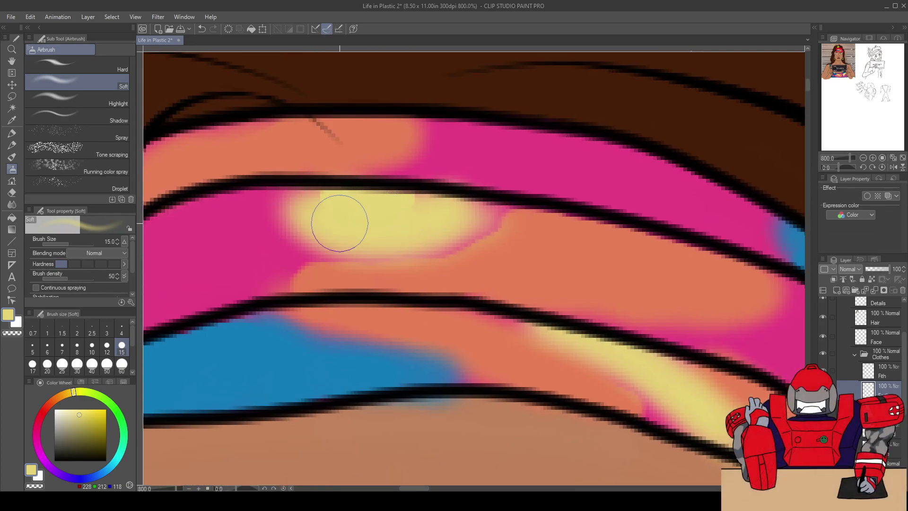
mouse_move(320, 206)
mouse_down()
mouse_move(370, 243)
mouse_move(326, 229)
mouse_move(373, 245)
mouse_move(444, 245)
mouse_move(494, 226)
mouse_move(469, 243)
mouse_move(498, 223)
mouse_move(403, 202)
mouse_move(494, 216)
mouse_move(467, 236)
mouse_move(371, 234)
mouse_move(389, 244)
mouse_move(320, 237)
mouse_move(340, 244)
mouse_move(299, 204)
mouse_up()
drag(492, 225, 361, 156)
mouse_move(374, 250)
mouse_down()
mouse_move(528, 325)
mouse_move(506, 311)
mouse_move(545, 342)
mouse_move(522, 333)
mouse_move(591, 364)
mouse_move(606, 391)
mouse_move(519, 309)
mouse_move(577, 340)
mouse_move(429, 234)
mouse_up()
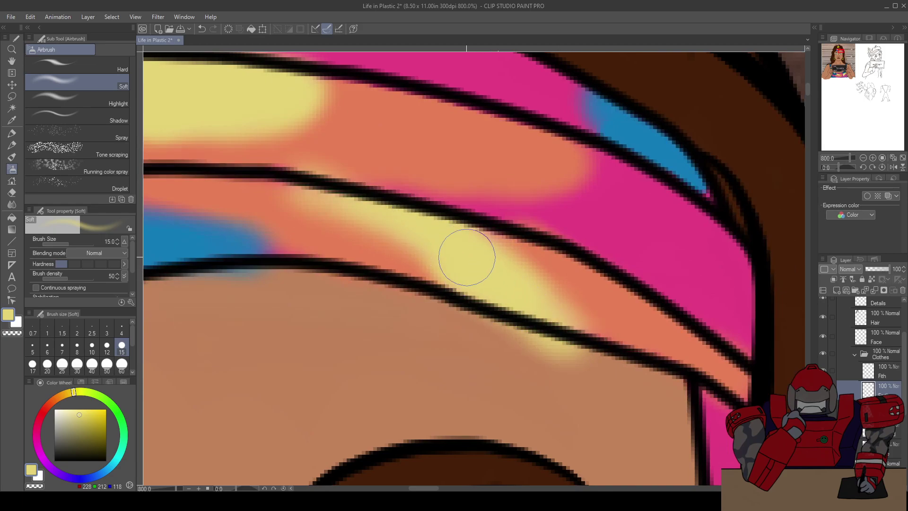
Erase the stray yellow smear on the forehead below the headband's edge
key(e)
drag(511, 348, 590, 379)
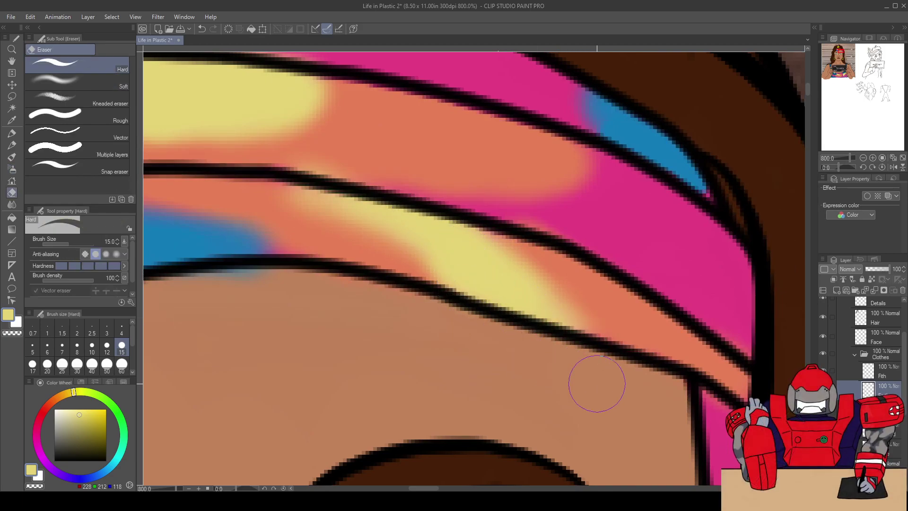
scroll(530, 392, down, 5)
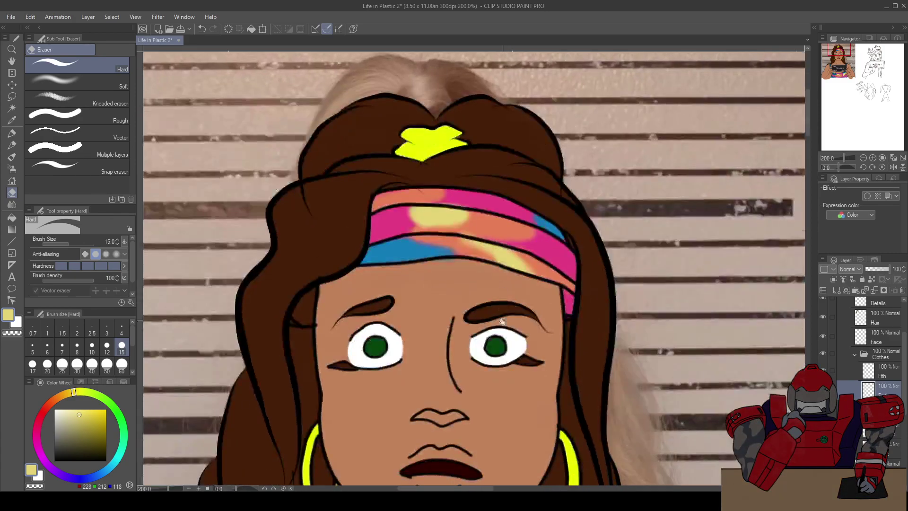
drag(502, 321, 495, 295)
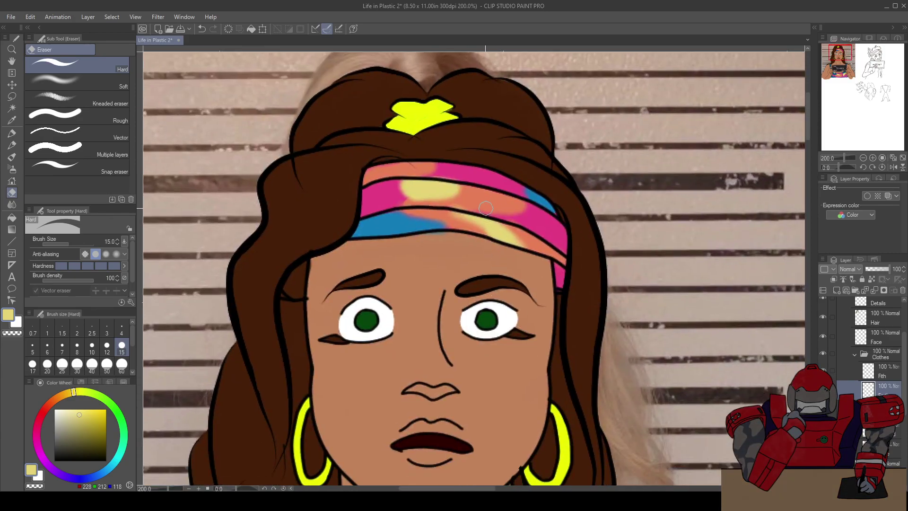
scroll(486, 208, up, 5)
drag(400, 93, 444, 155)
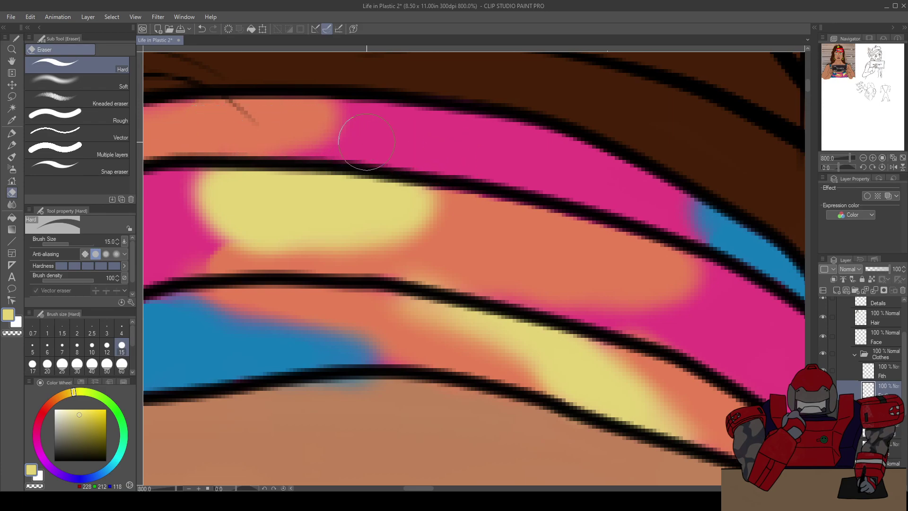
scroll(356, 211, down, 5)
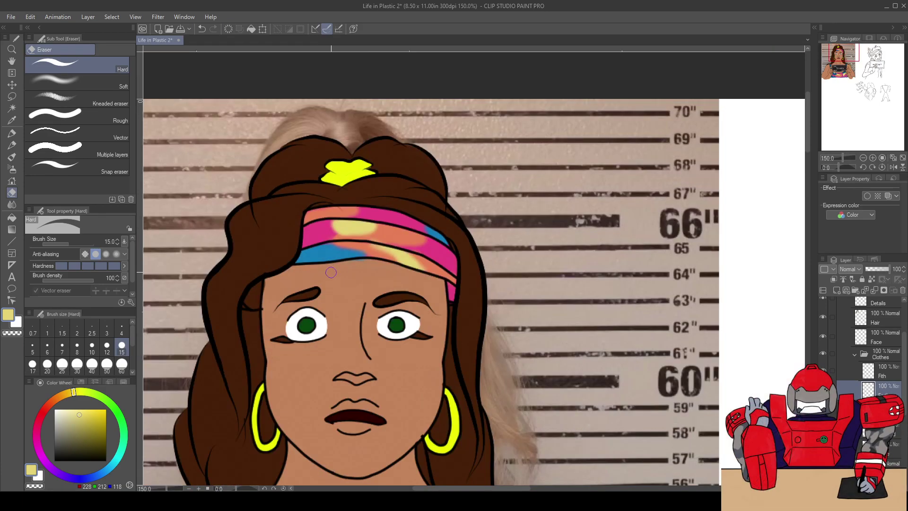
drag(332, 290, 402, 183)
scroll(393, 312, down, 2)
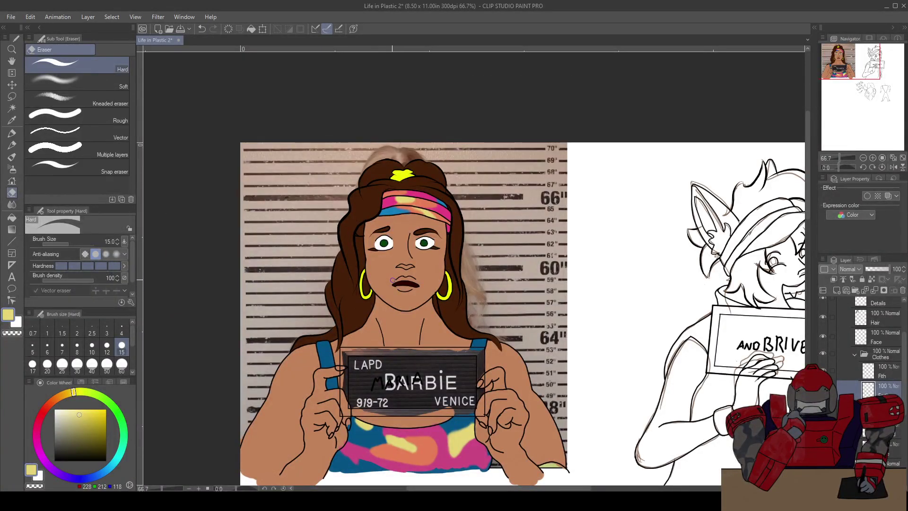
drag(381, 345, 383, 239)
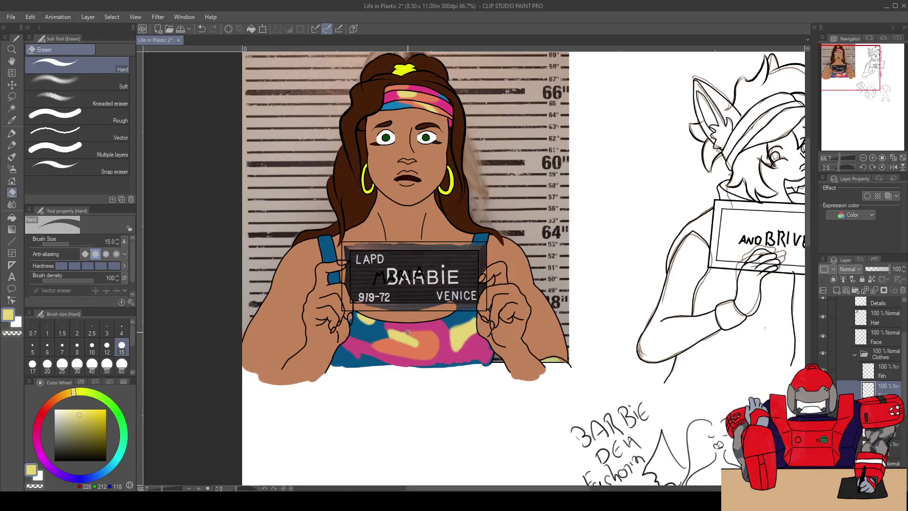
scroll(395, 180, up, 3)
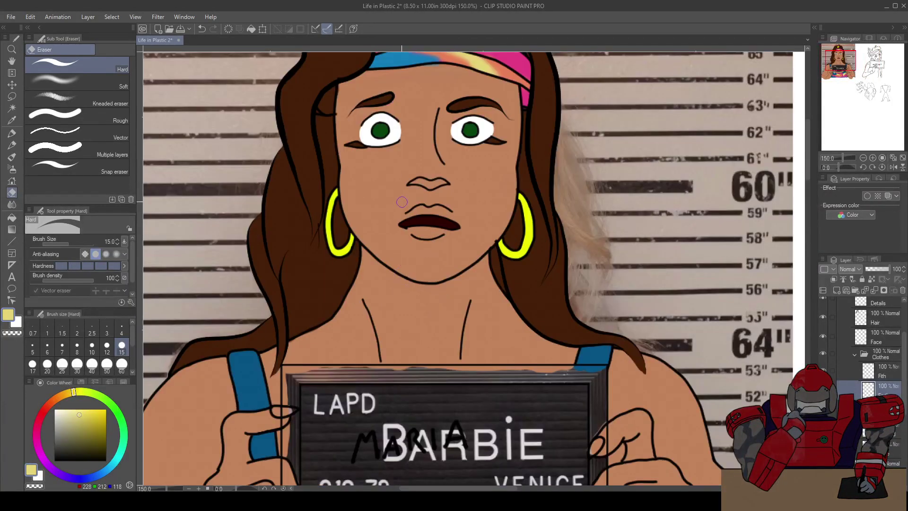
drag(402, 203, 402, 301)
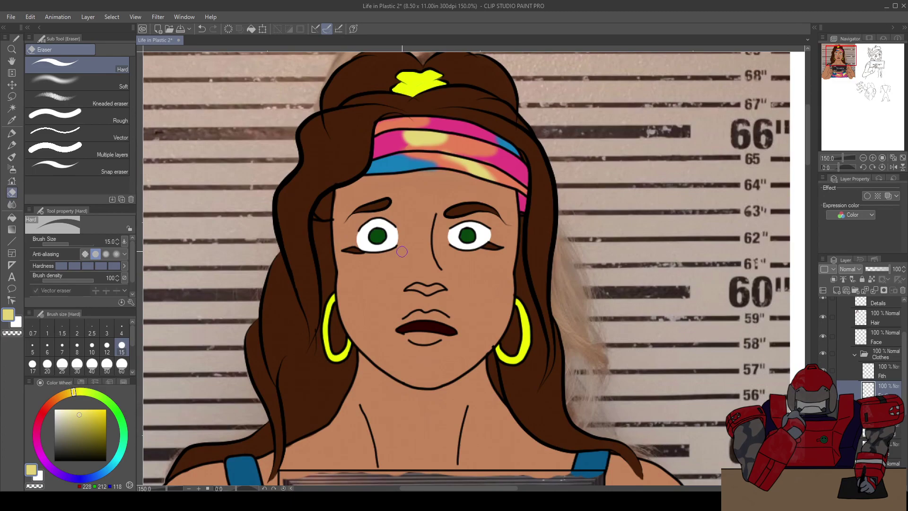
scroll(443, 164, down, 1)
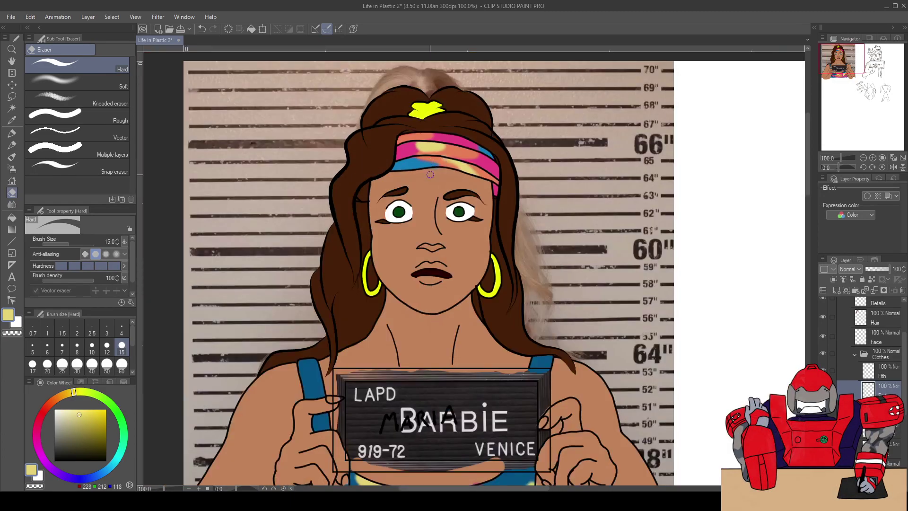
drag(429, 150, 418, 272)
scroll(419, 273, up, 2)
scroll(422, 267, up, 2)
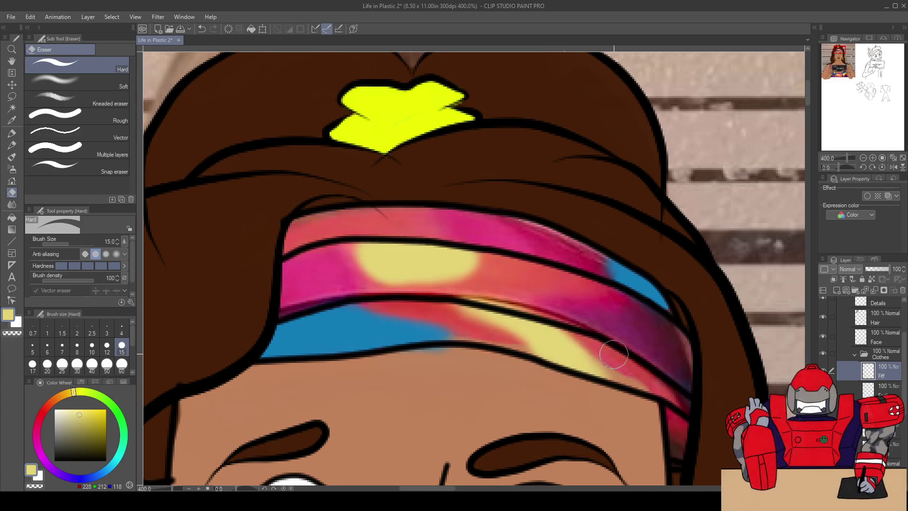
Sample the headband's magenta, then bring the sign and tie-dye top into view
key(i)
click(631, 333)
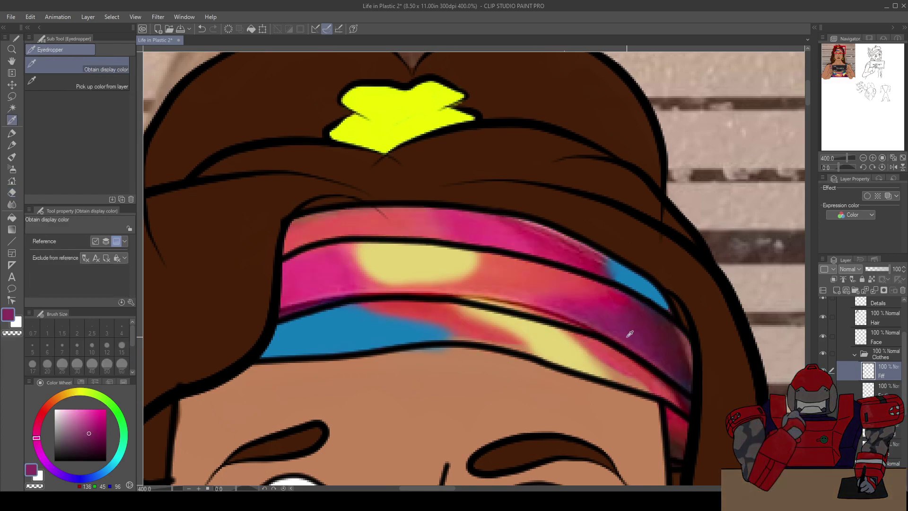
key(e)
scroll(588, 375, down, 20)
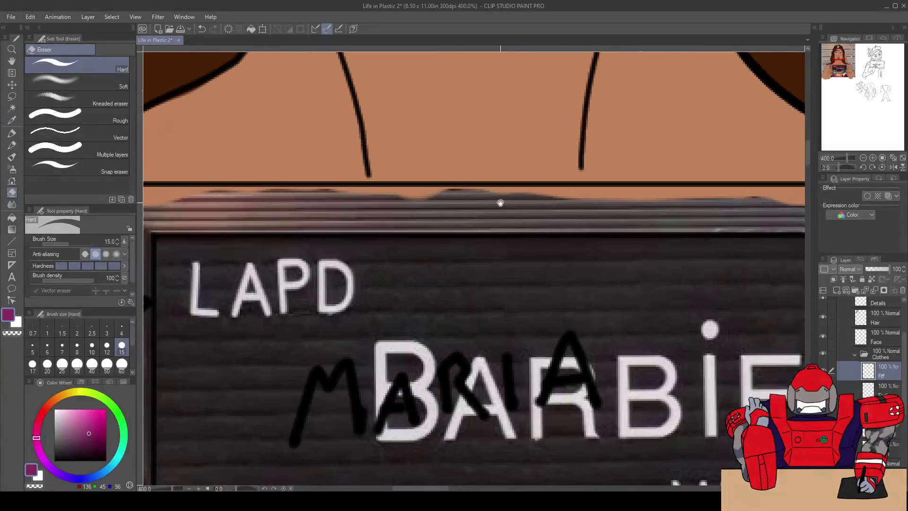
drag(500, 203, 480, 38)
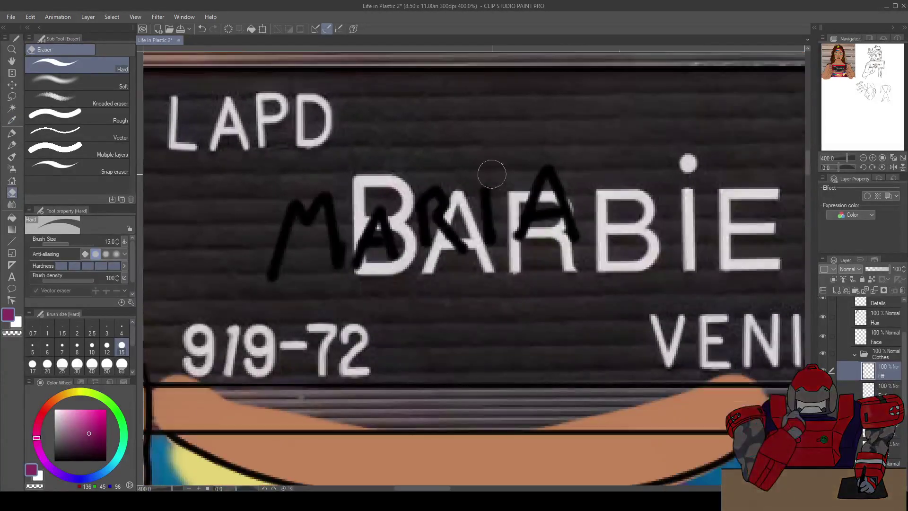
scroll(496, 253, down, 2)
drag(452, 361, 423, 248)
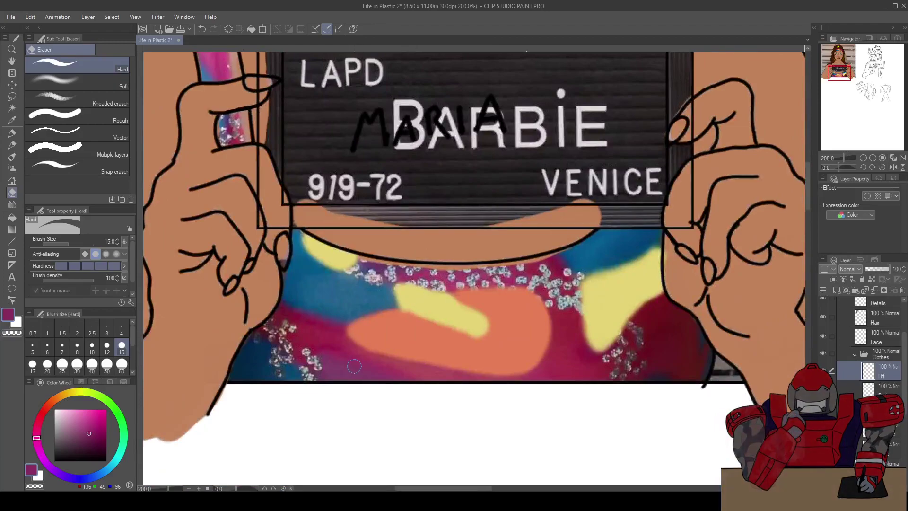
Sample the dark magenta from the reference top and frame the lower orange patch for oil painting
key(i)
click(337, 366)
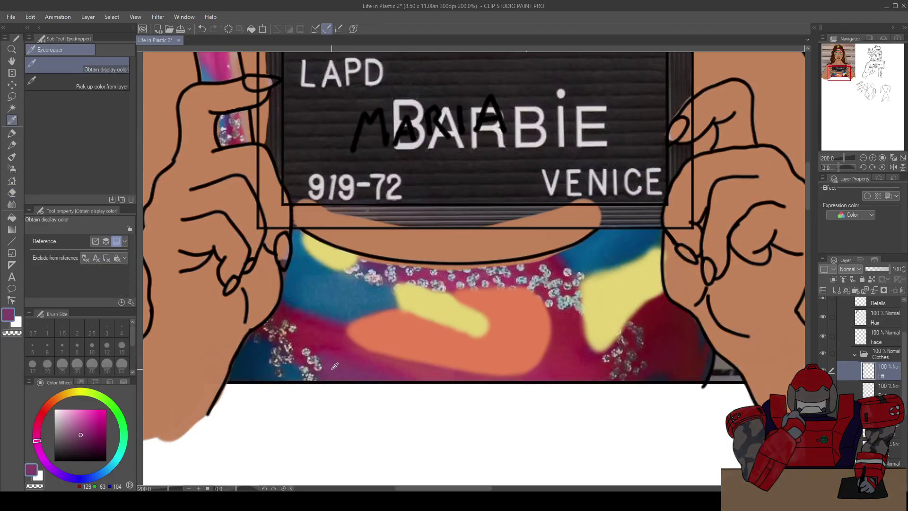
key(e)
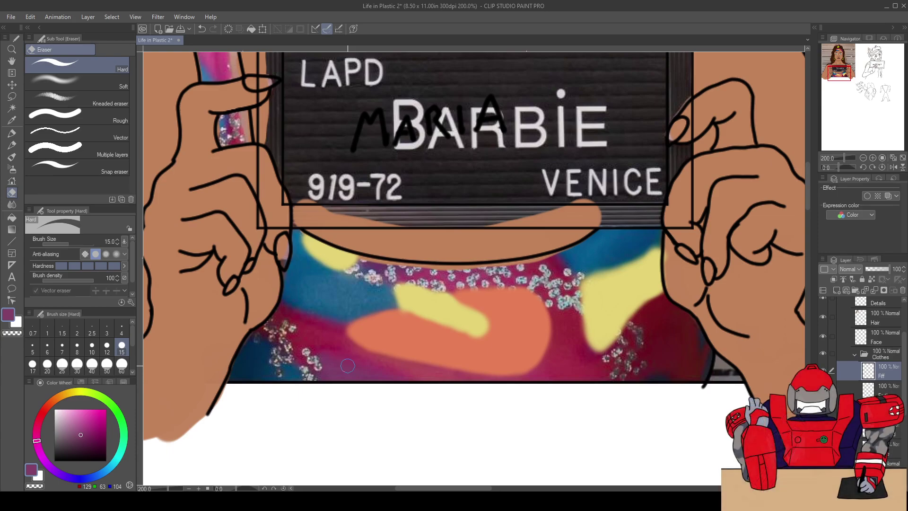
drag(478, 250, 513, 197)
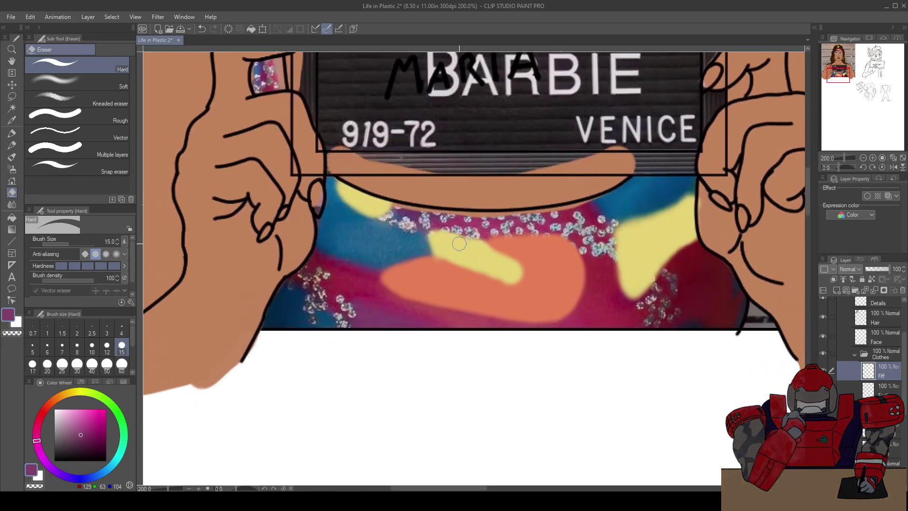
scroll(456, 234, up, 2)
drag(387, 344, 388, 283)
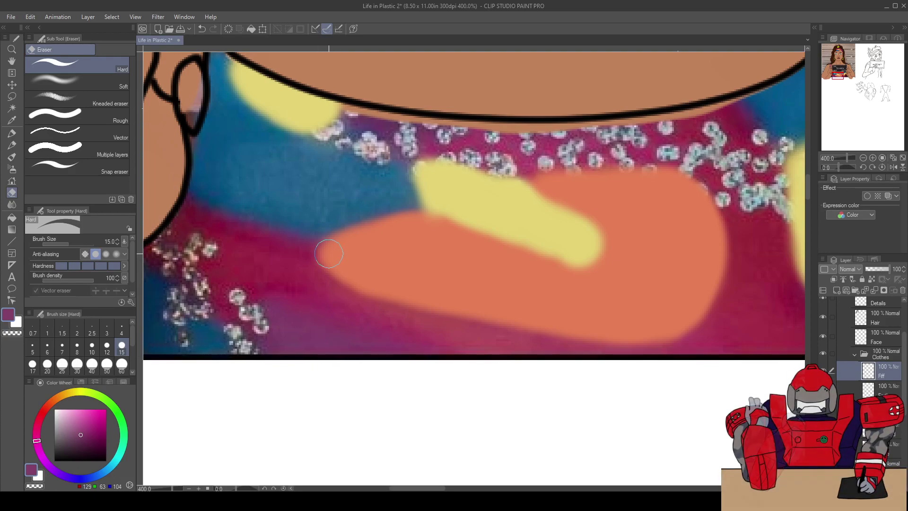
key(b)
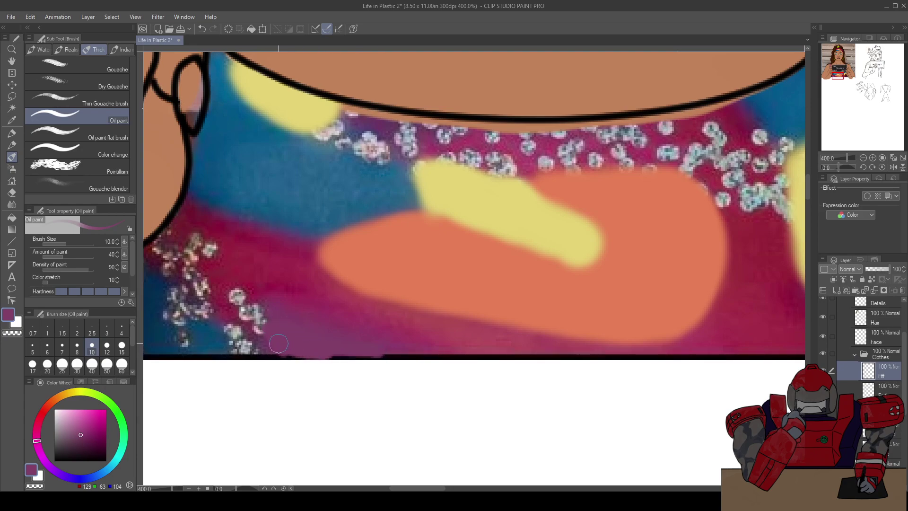
Paint a dark purple stroke along the top's bottom edge and taper its right end
click(823, 448)
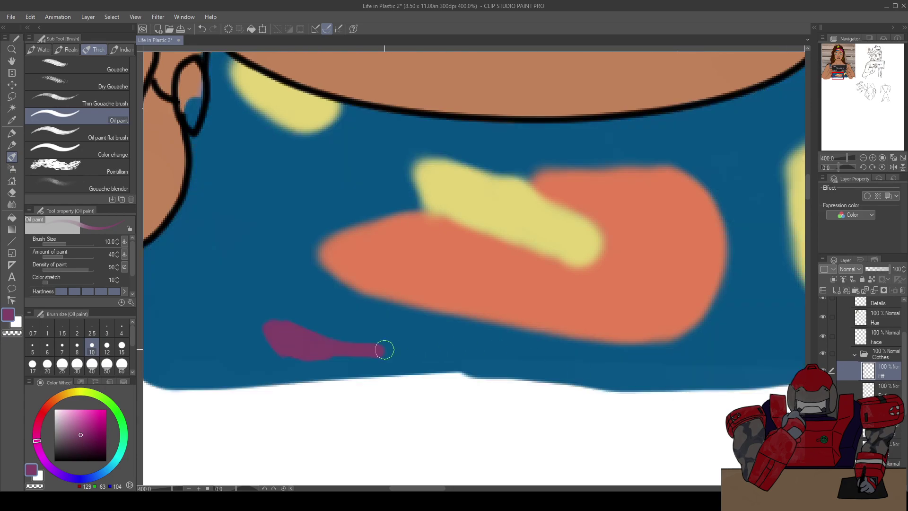
drag(362, 356, 288, 355)
drag(266, 324, 391, 353)
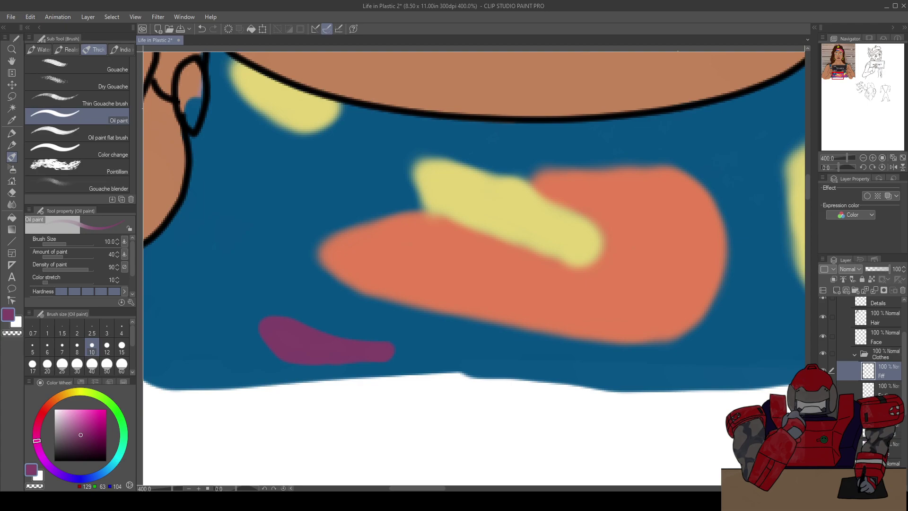
click(823, 429)
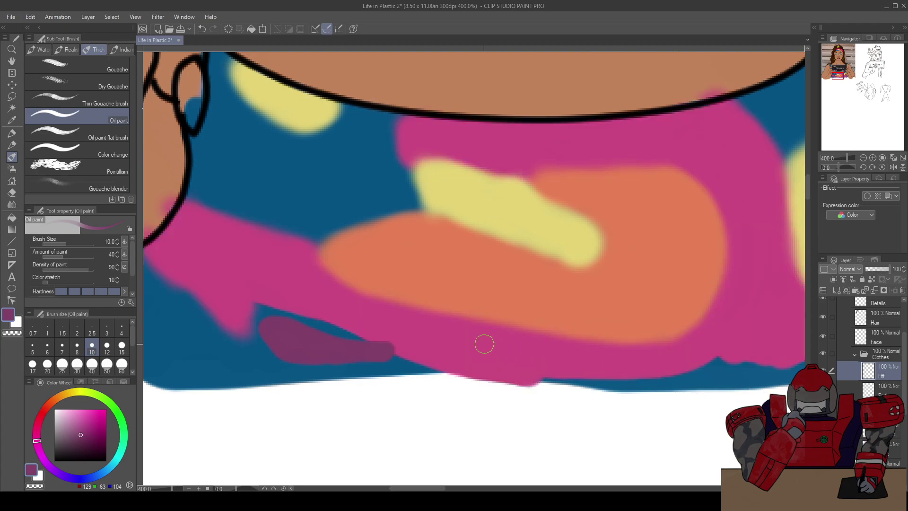
key(e)
drag(402, 343, 367, 326)
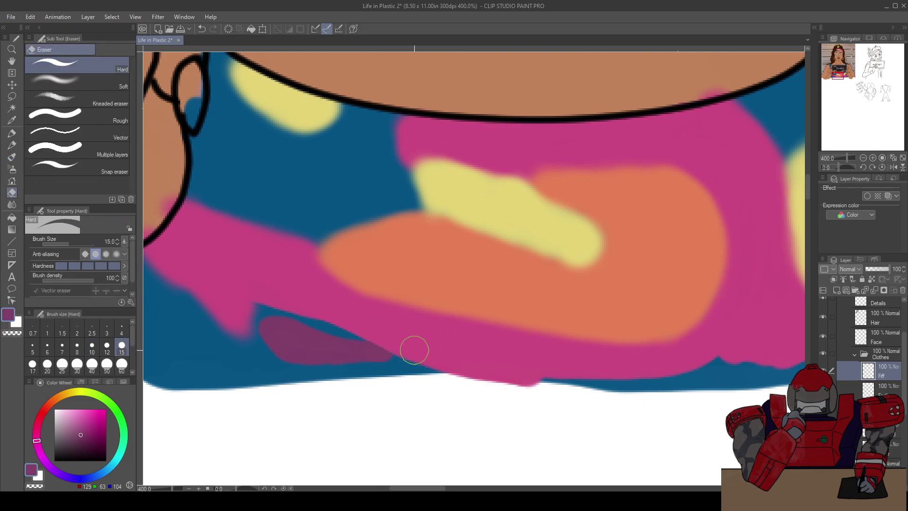
key(b)
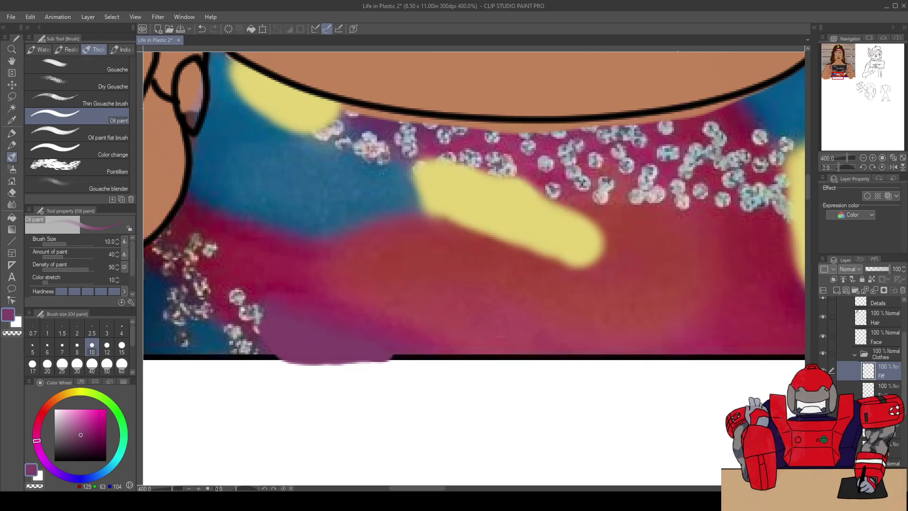
Pan across the top and toggle the painted magenta layer to compare with the reference
mouse_move(757, 337)
mouse_down()
mouse_move(714, 301)
mouse_move(501, 274)
mouse_move(471, 290)
mouse_move(493, 286)
mouse_up()
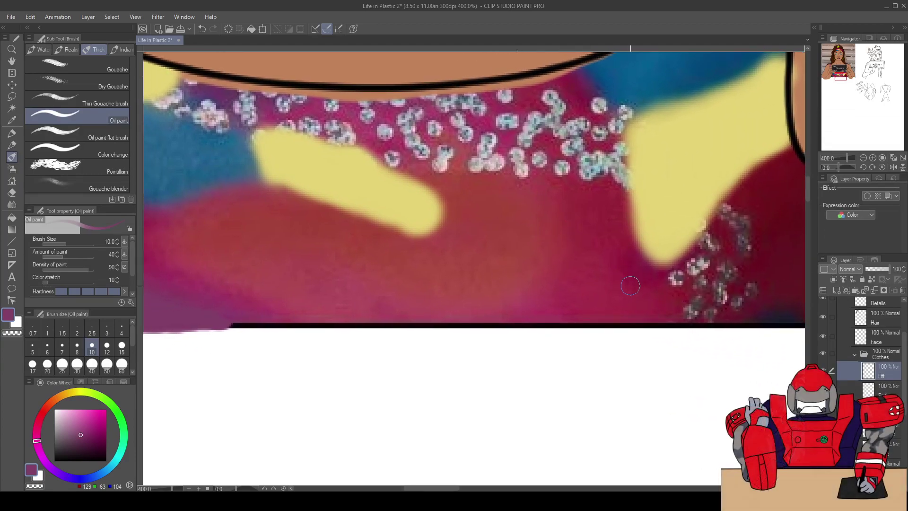
mouse_move(485, 232)
mouse_down()
mouse_move(663, 303)
mouse_move(477, 205)
mouse_move(355, 298)
mouse_move(433, 384)
mouse_move(661, 407)
mouse_move(499, 231)
mouse_move(486, 184)
mouse_up()
drag(485, 151, 498, 171)
click(823, 390)
click(823, 390)
click(823, 390)
click(823, 390)
drag(680, 227, 701, 478)
scroll(526, 259, down, 2)
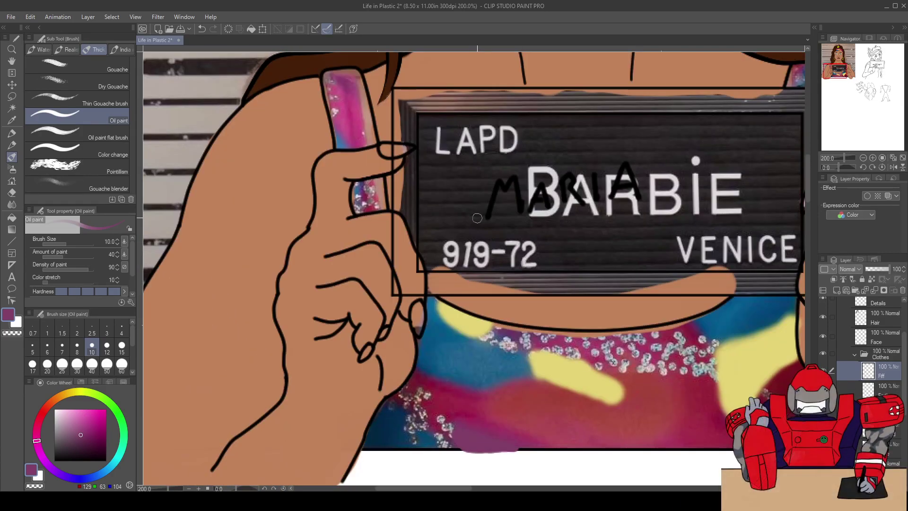
Spray soft dark purple across the top of Maria's long pink nail
drag(498, 177, 459, 284)
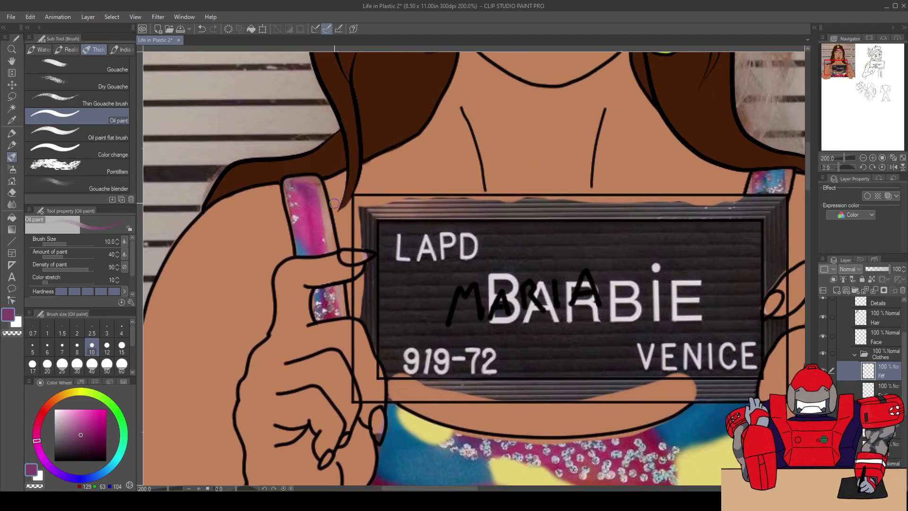
scroll(290, 218, down, 1)
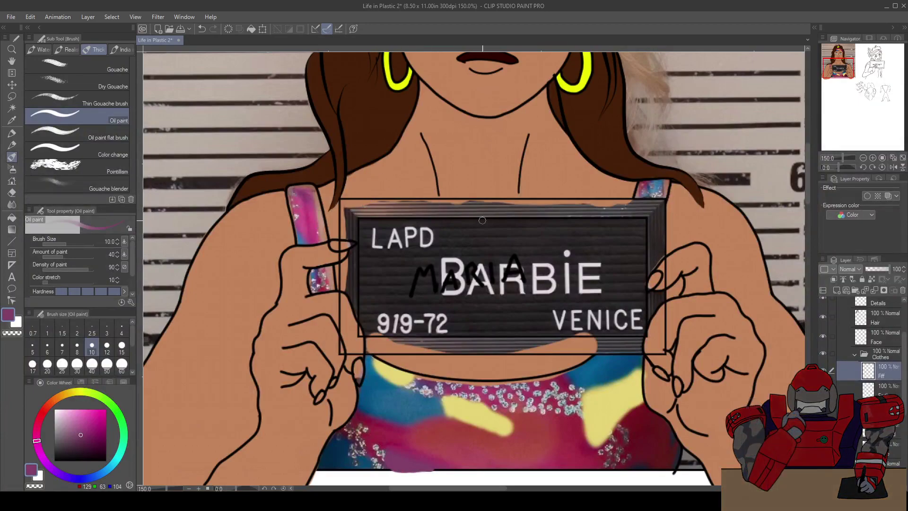
scroll(365, 162, up, 3)
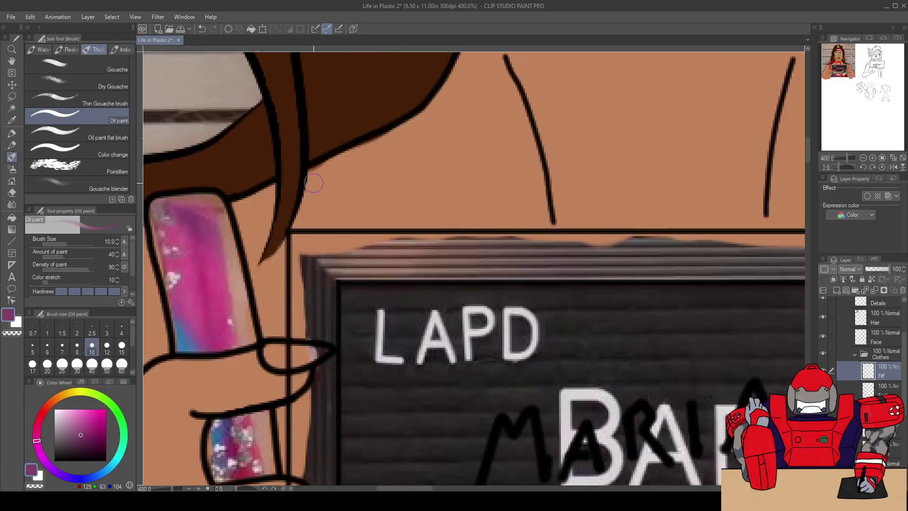
scroll(320, 239, up, 1)
drag(321, 239, 367, 251)
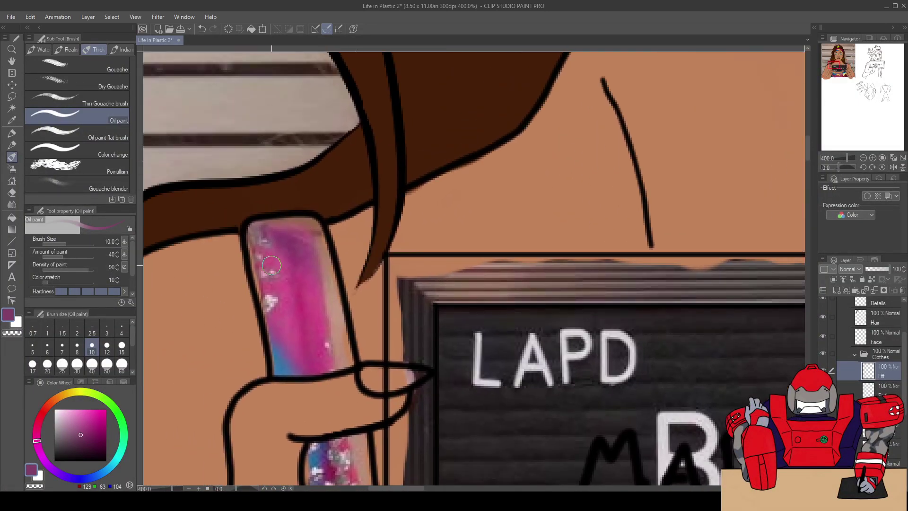
key(b)
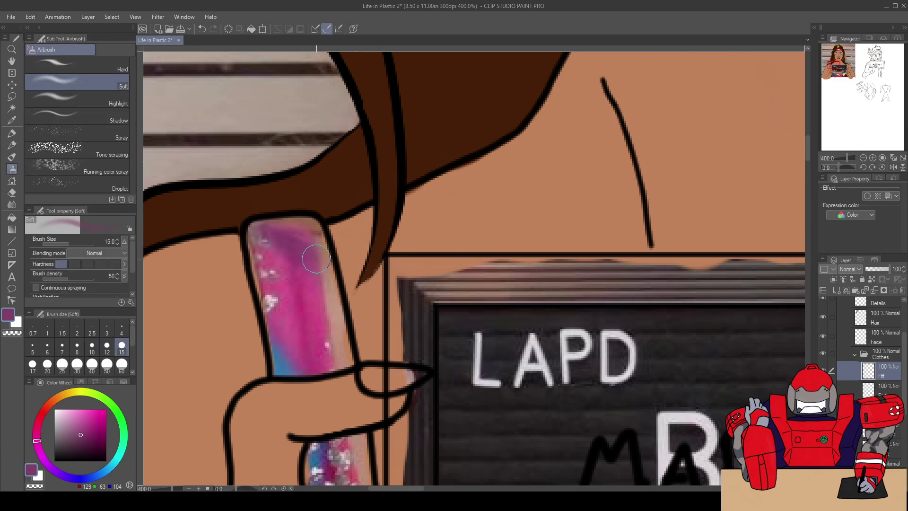
drag(314, 257, 333, 271)
drag(265, 234, 335, 273)
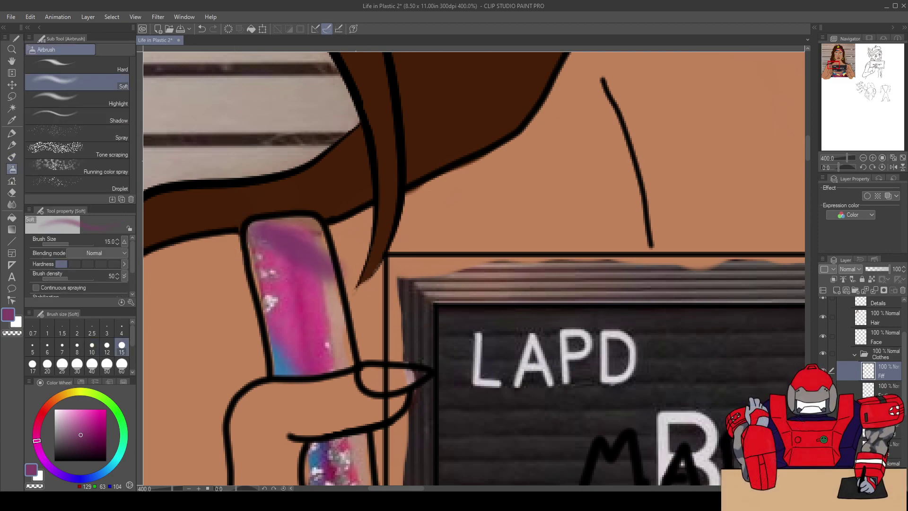
Reinforce the purple on the nail tip, erase overspray, and toggle the Fiff layer to check
click(823, 449)
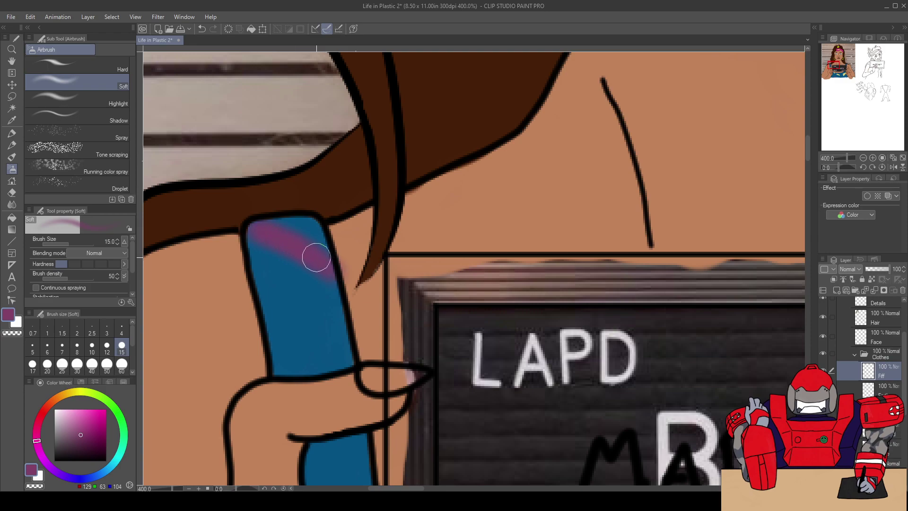
mouse_move(268, 227)
mouse_down()
mouse_move(319, 252)
mouse_move(289, 231)
mouse_move(311, 239)
mouse_move(293, 220)
mouse_move(317, 228)
mouse_move(256, 222)
mouse_move(334, 265)
mouse_move(283, 230)
mouse_move(327, 260)
mouse_move(248, 217)
mouse_move(324, 264)
mouse_move(235, 216)
mouse_move(336, 266)
mouse_move(347, 256)
mouse_move(364, 190)
mouse_move(337, 248)
mouse_move(336, 232)
mouse_move(347, 256)
mouse_up()
key(e)
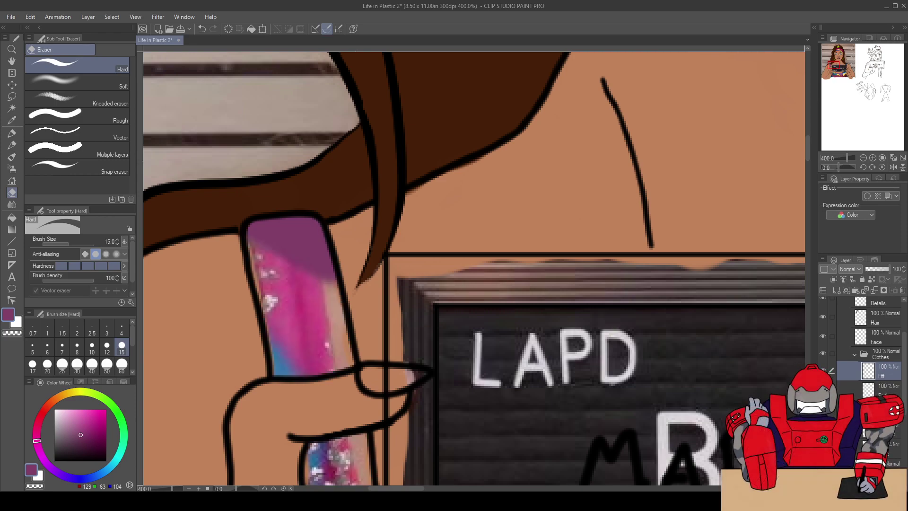
click(823, 371)
click(823, 371)
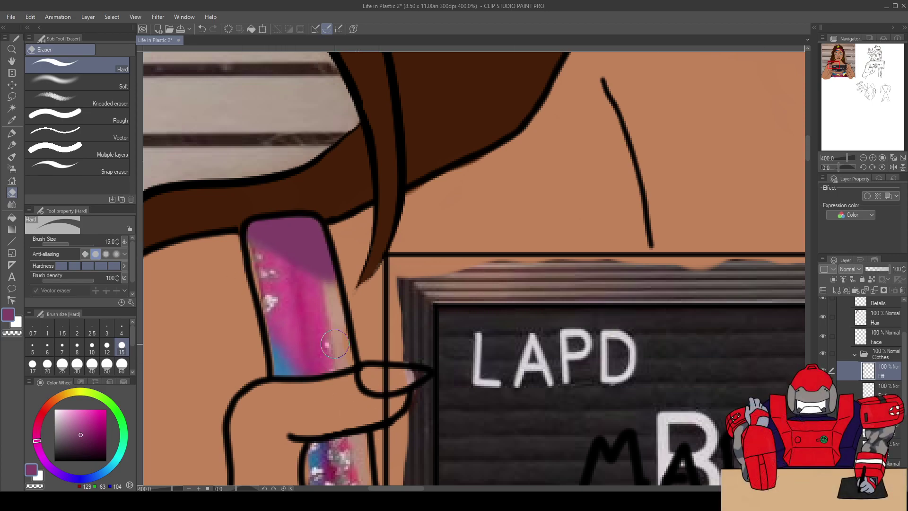
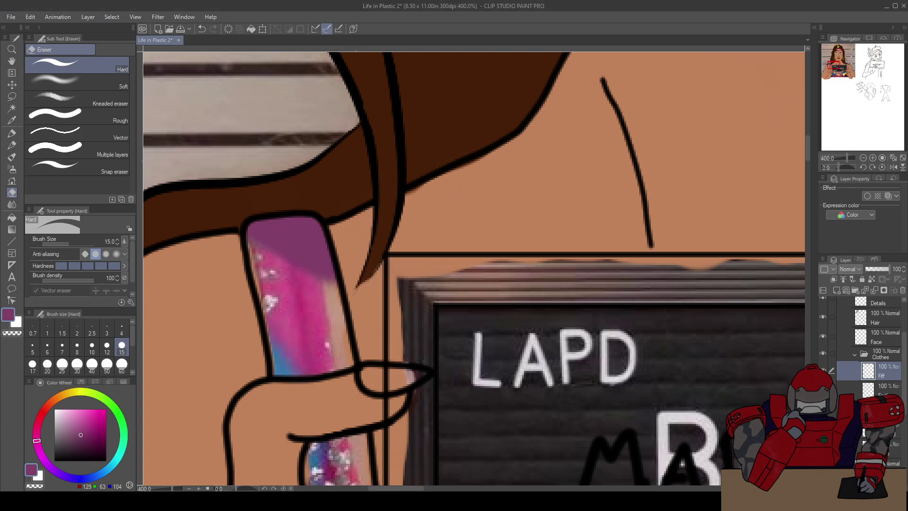
Pan up from the sign to the tie-dye headband and top of the hair at 400% zoom
drag(426, 261, 406, 416)
drag(463, 94, 406, 466)
drag(482, 211, 422, 356)
mouse_move(499, 193)
mouse_down()
mouse_move(412, 428)
mouse_move(213, 366)
mouse_move(173, 370)
mouse_up()
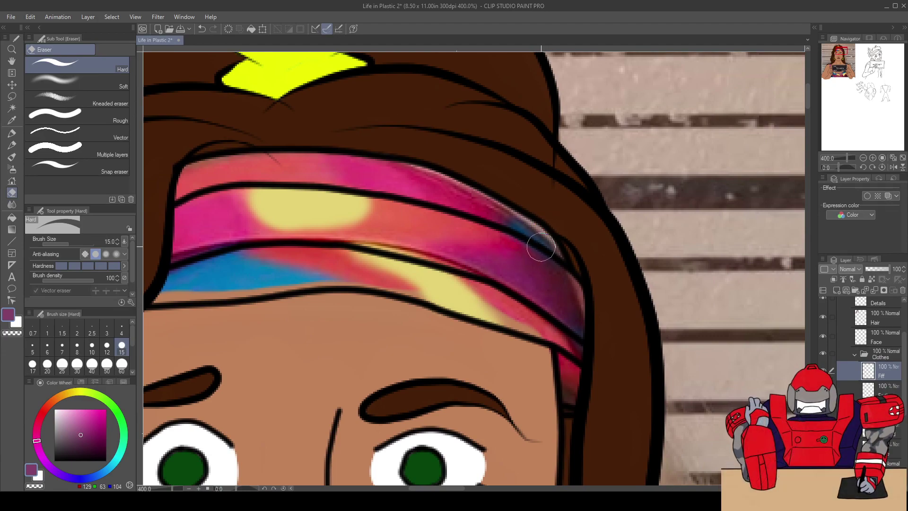
Blend purple along the headband's middle and right end with Oil paint and a size-10 Soft airbrush
key(b)
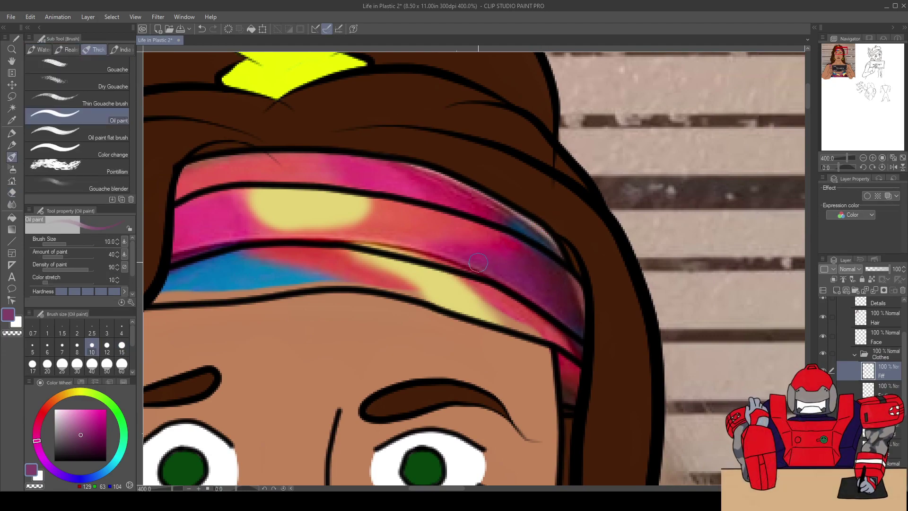
mouse_move(472, 266)
mouse_down()
mouse_move(539, 298)
mouse_move(564, 316)
mouse_move(526, 297)
mouse_move(580, 333)
mouse_move(578, 293)
mouse_move(580, 305)
mouse_move(557, 274)
mouse_up()
mouse_move(486, 265)
mouse_down()
mouse_move(549, 265)
mouse_move(579, 289)
mouse_move(558, 273)
mouse_move(581, 307)
mouse_move(568, 294)
mouse_move(574, 308)
mouse_move(565, 306)
mouse_move(556, 253)
mouse_move(539, 306)
mouse_move(552, 311)
mouse_move(553, 302)
mouse_move(514, 280)
mouse_move(555, 289)
mouse_move(536, 289)
mouse_move(566, 310)
mouse_move(522, 285)
mouse_up()
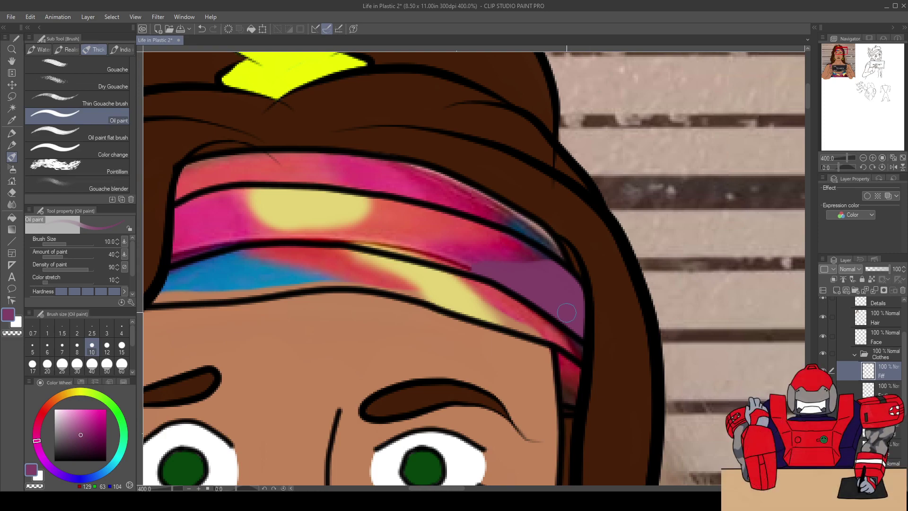
key(b)
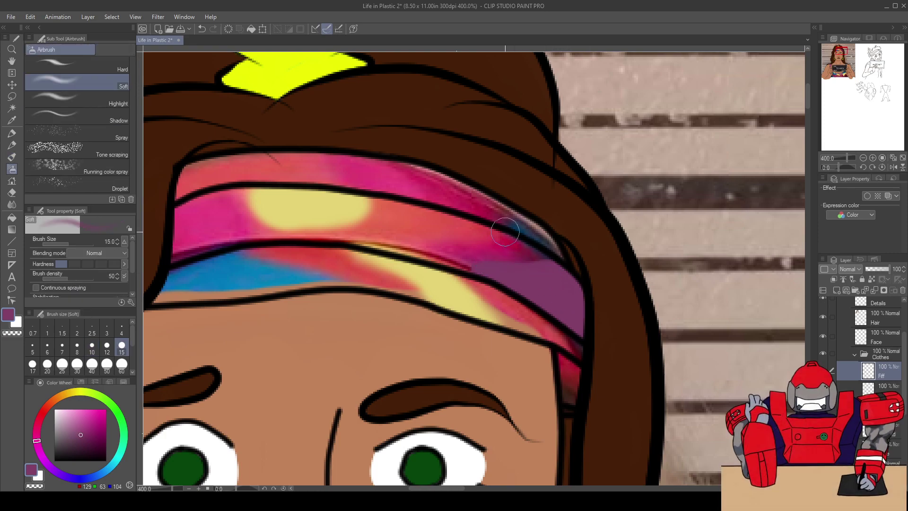
click(92, 345)
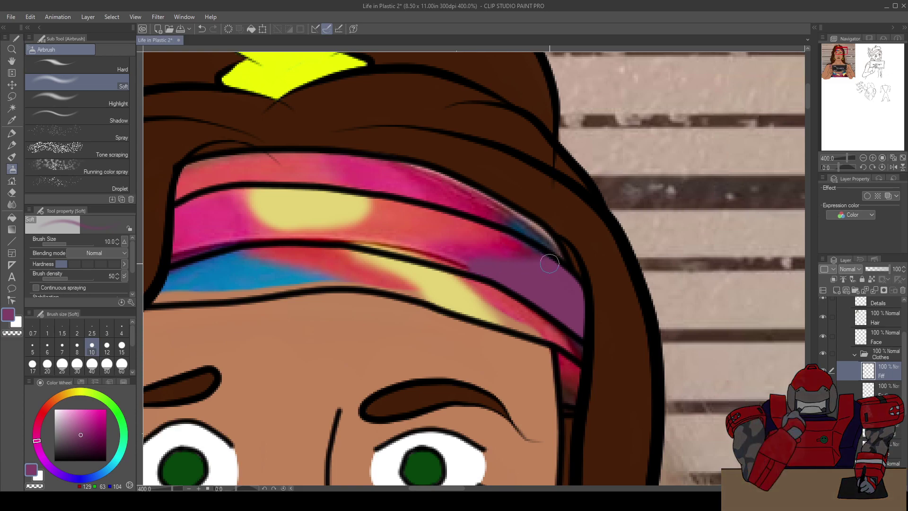
mouse_move(476, 266)
mouse_down()
mouse_move(467, 267)
mouse_move(500, 264)
mouse_up()
Show the flat blue, orange and pink headband layers, compare and undo the airbrush shading, then zoom out
click(823, 409)
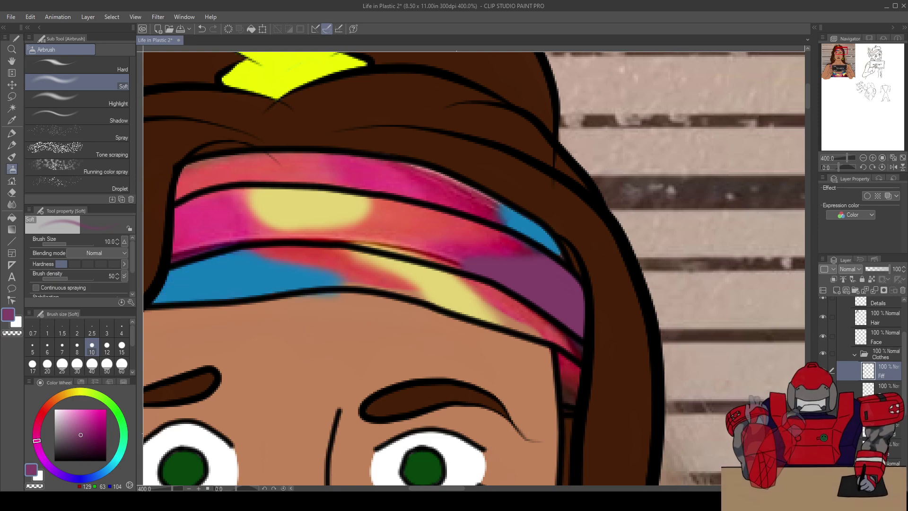
click(823, 429)
click(823, 448)
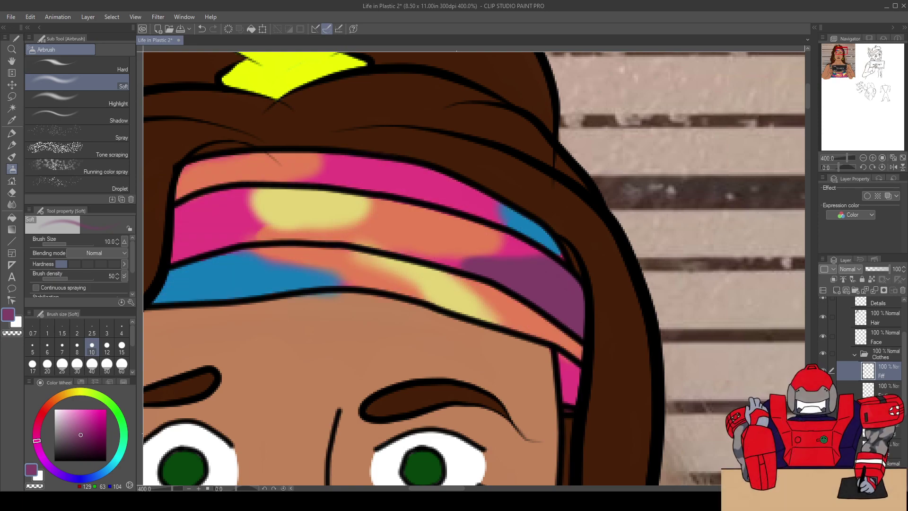
click(823, 448)
key(ctrl+y)
key(ctrl+y)
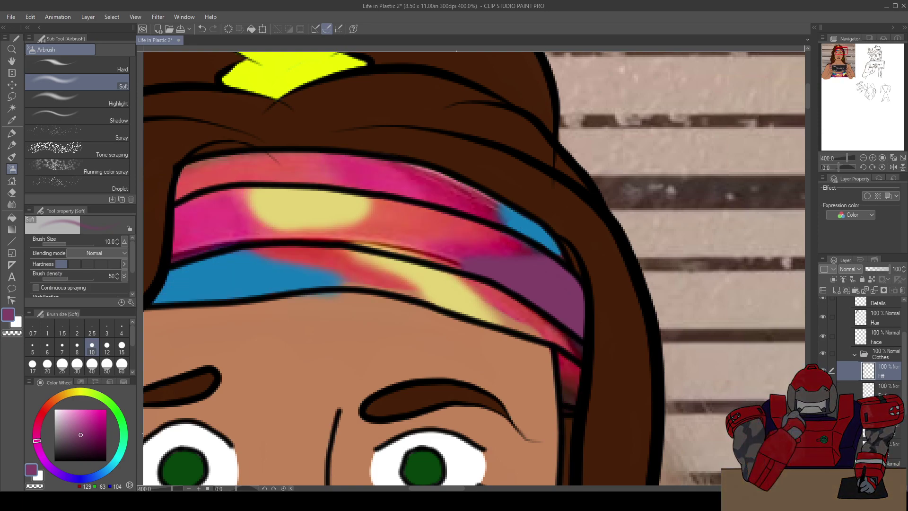
key(ctrl+z)
key(ctrl+z)
key(ctrl+z)
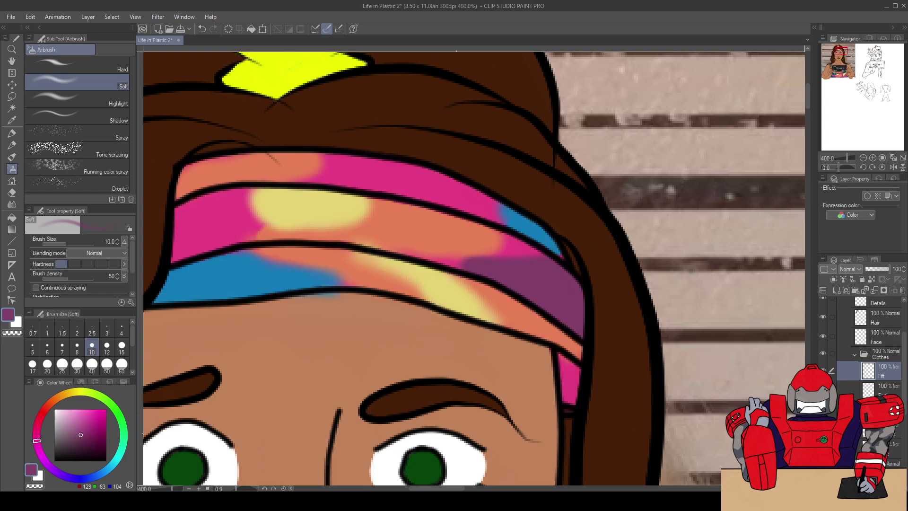
scroll(531, 323, down, 2)
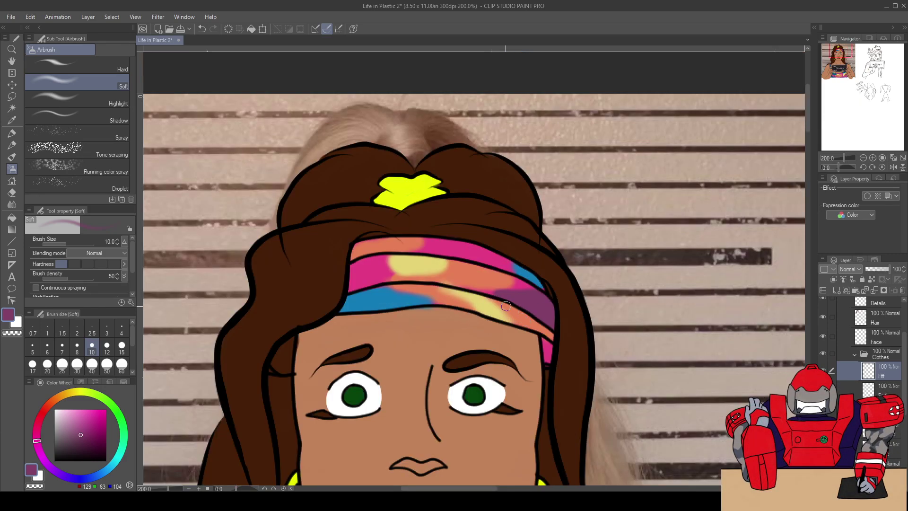
Pan down to the sign, hide the top's blue base fill, and sample pink from the strap
drag(473, 325, 474, 284)
drag(476, 360, 474, 298)
drag(446, 346, 444, 262)
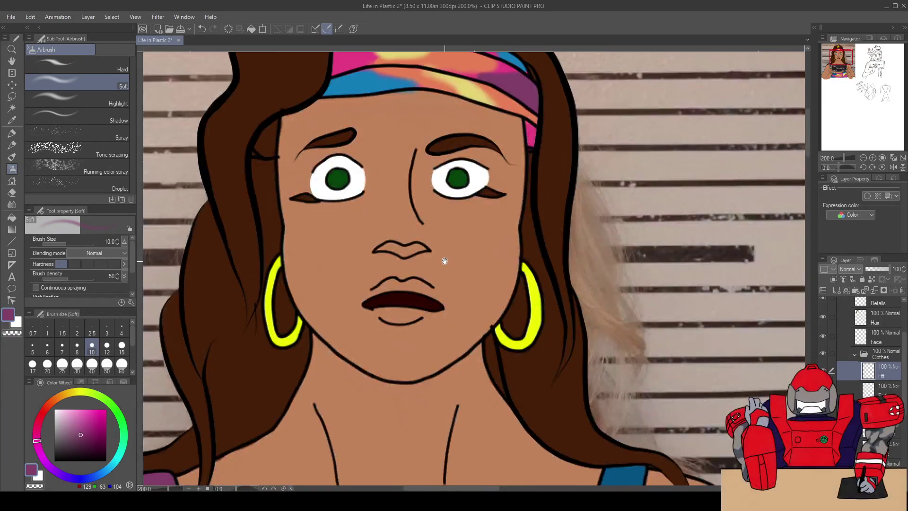
drag(430, 230, 474, 312)
drag(456, 407, 459, 243)
drag(450, 381, 466, 187)
click(823, 448)
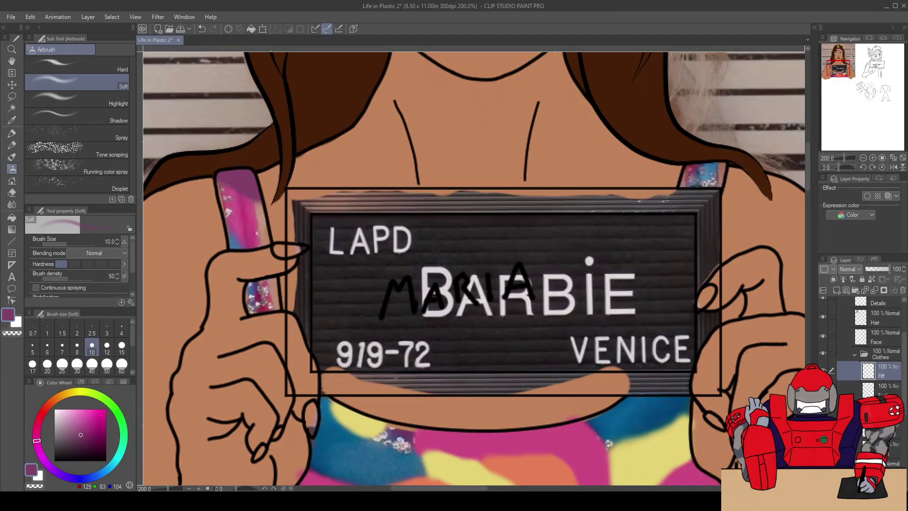
click(889, 430)
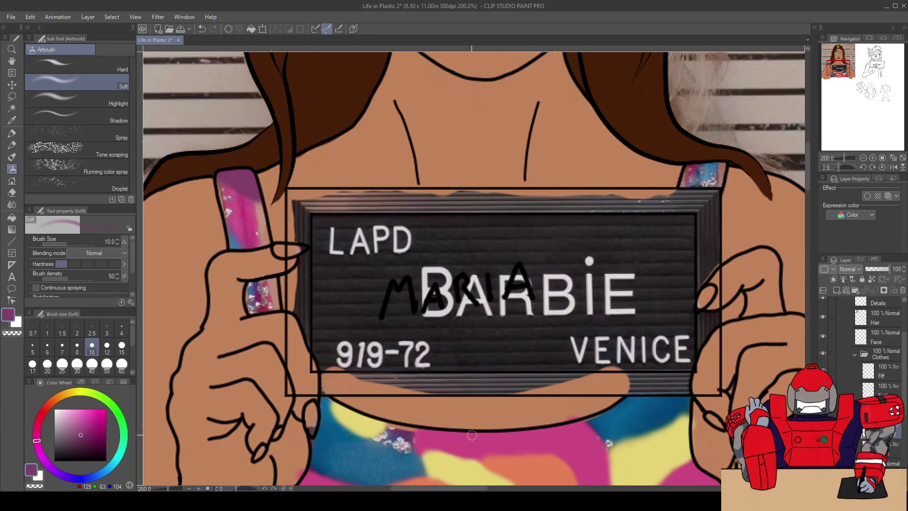
alt+click(493, 447)
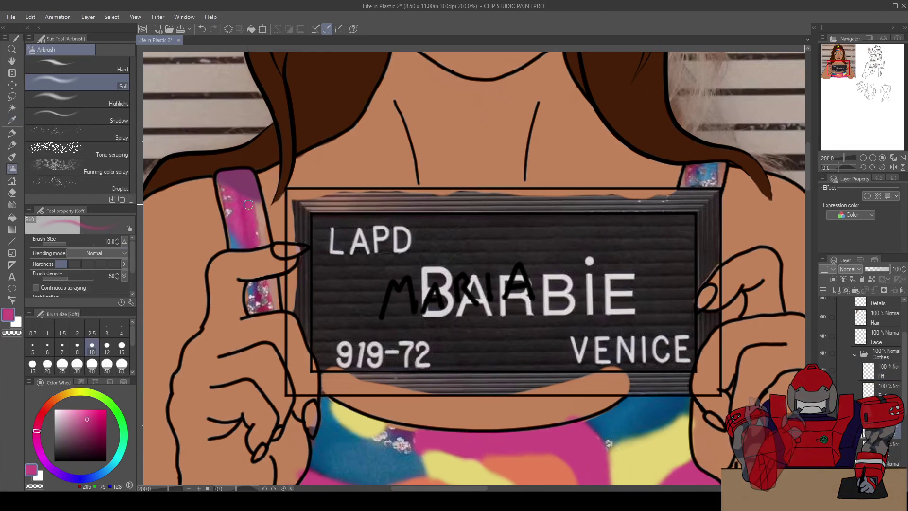
Paint smooth pink over the left strap's purple boundary and blue lower part, then re-show the blue layer
scroll(247, 208, up, 2)
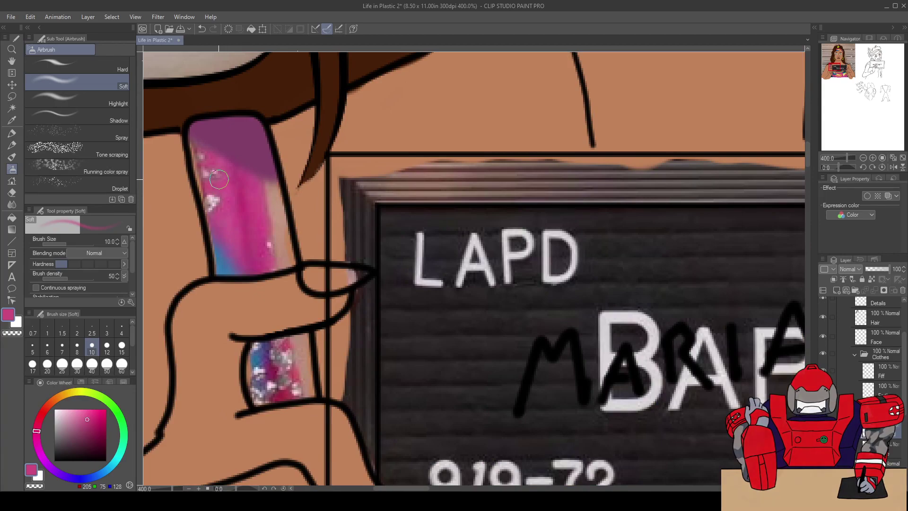
key(b)
mouse_move(194, 155)
mouse_down()
mouse_move(272, 187)
mouse_move(280, 204)
mouse_move(269, 221)
mouse_up()
mouse_move(230, 231)
mouse_down()
mouse_move(272, 265)
mouse_move(293, 262)
mouse_move(279, 210)
mouse_move(286, 256)
mouse_move(210, 211)
mouse_move(195, 161)
mouse_move(212, 186)
mouse_move(227, 193)
mouse_move(225, 177)
mouse_move(271, 209)
mouse_move(279, 243)
mouse_move(242, 220)
mouse_up()
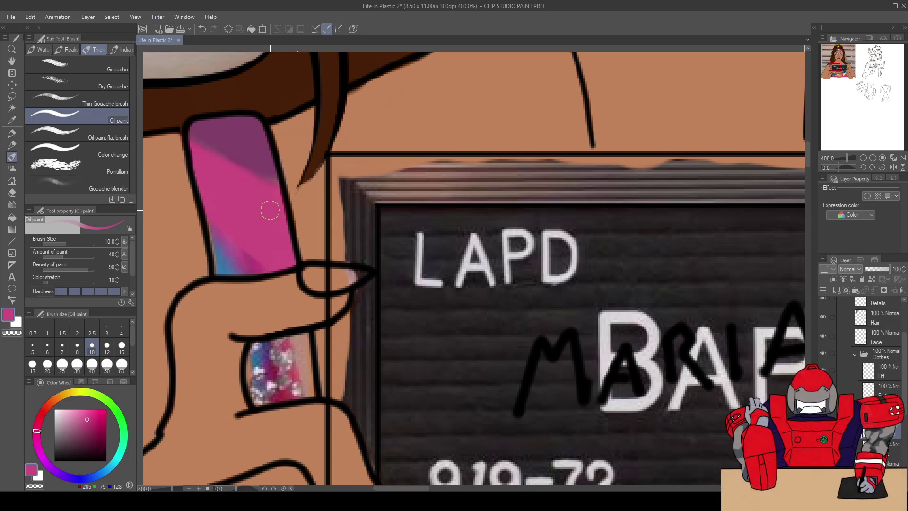
key(b)
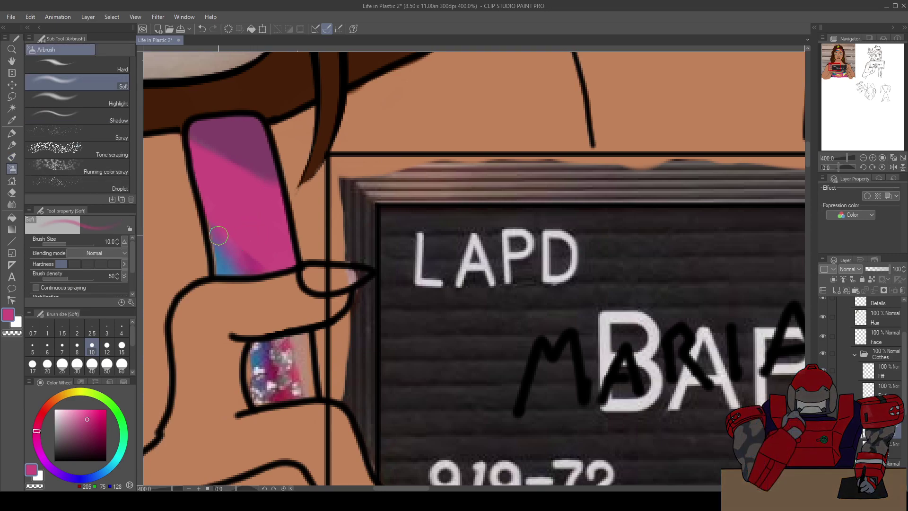
drag(211, 232, 267, 268)
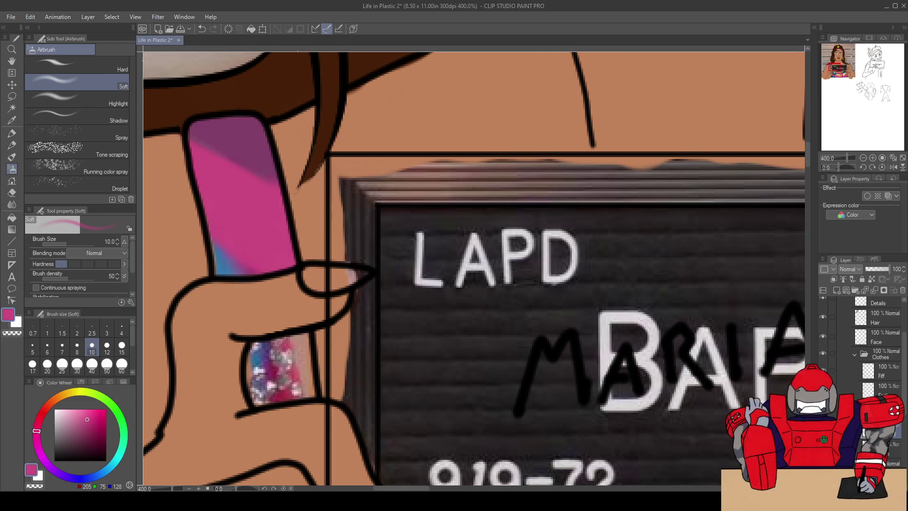
click(823, 449)
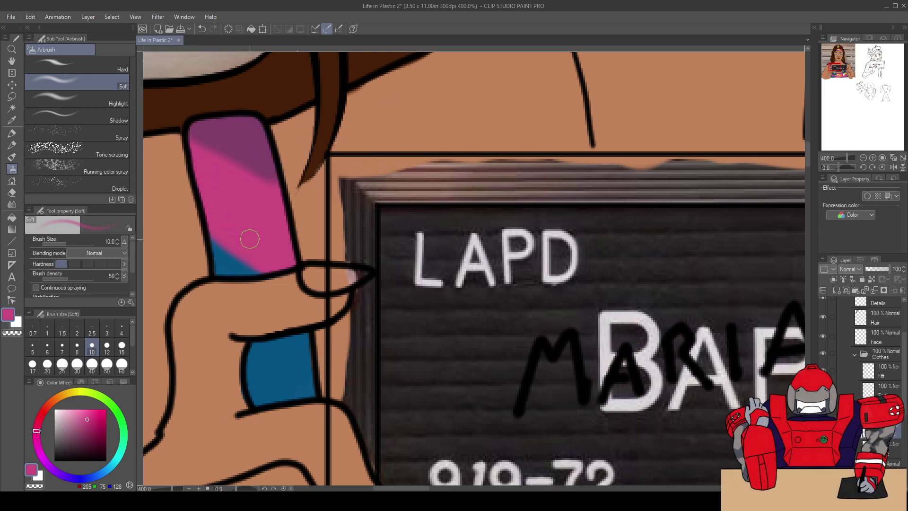
scroll(249, 238, down, 2)
scroll(862, 349, down, 5)
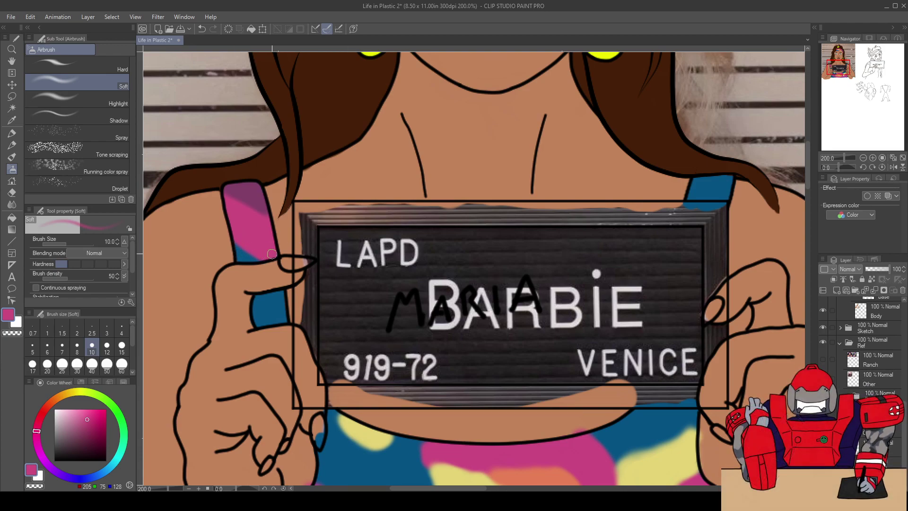
Hide the blue clothing layer and select the Fiff layer over the top's glittery lower area
drag(261, 248, 242, 217)
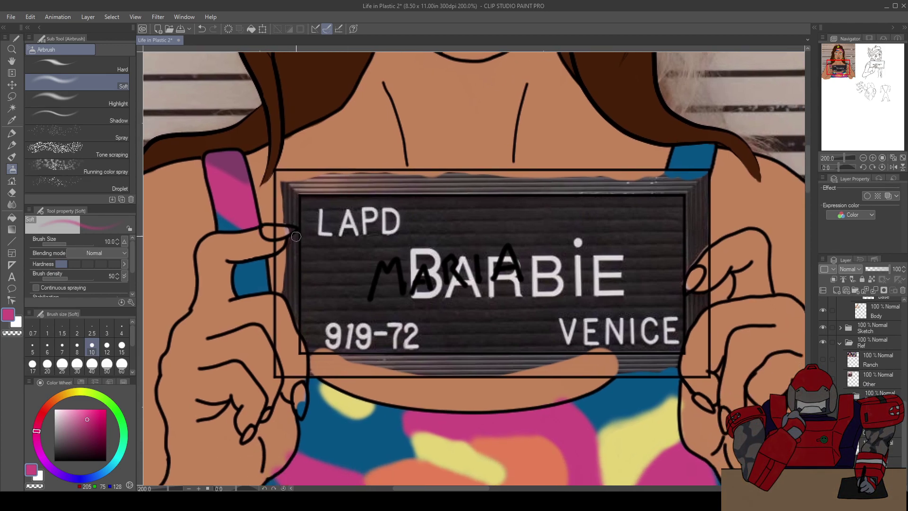
mouse_move(905, 413)
mouse_down()
mouse_move(906, 341)
mouse_move(906, 358)
mouse_up()
scroll(528, 269, down, 2)
drag(405, 322, 381, 353)
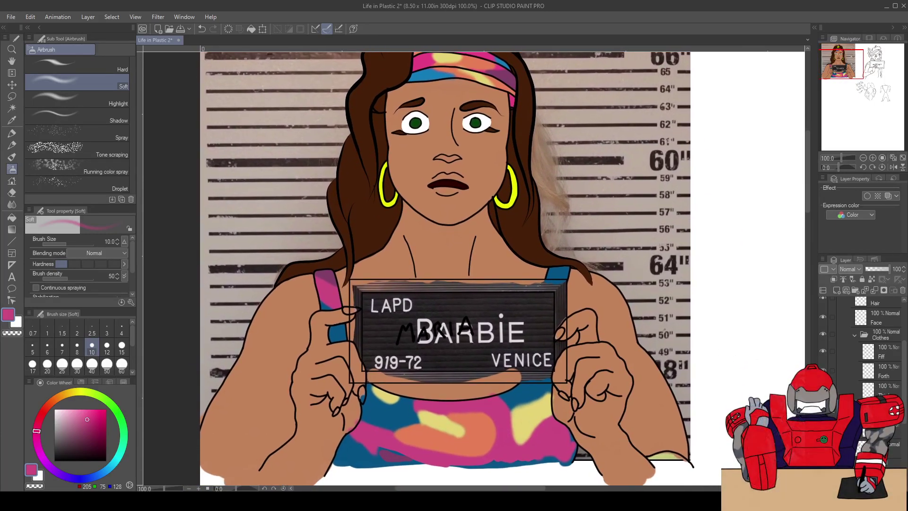
click(823, 428)
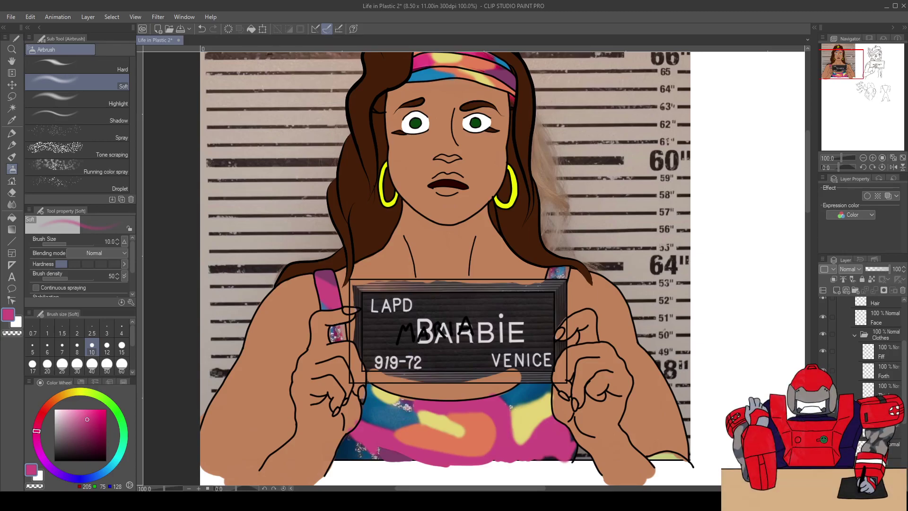
scroll(426, 411, up, 5)
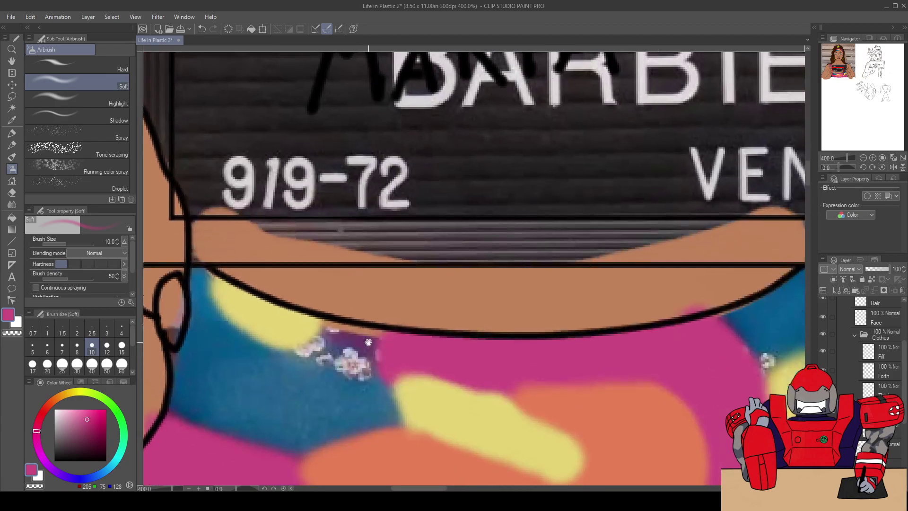
drag(369, 342, 397, 297)
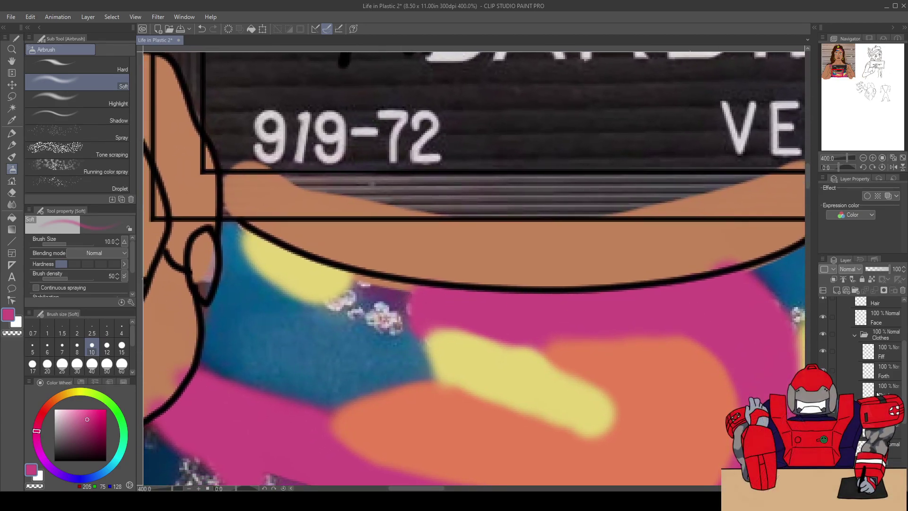
click(881, 356)
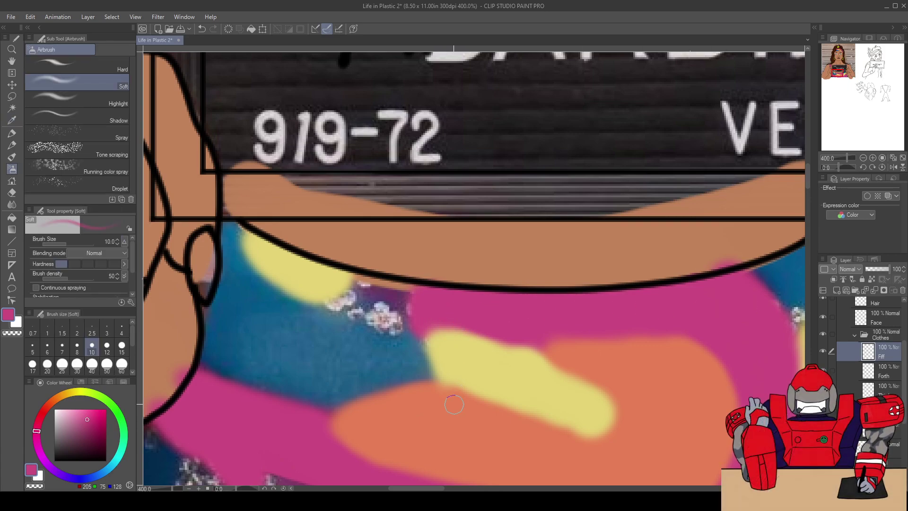
drag(448, 393, 425, 270)
Sample purple from the top and airbrush it over the sparkles and the patch's lower edge
alt+click(314, 389)
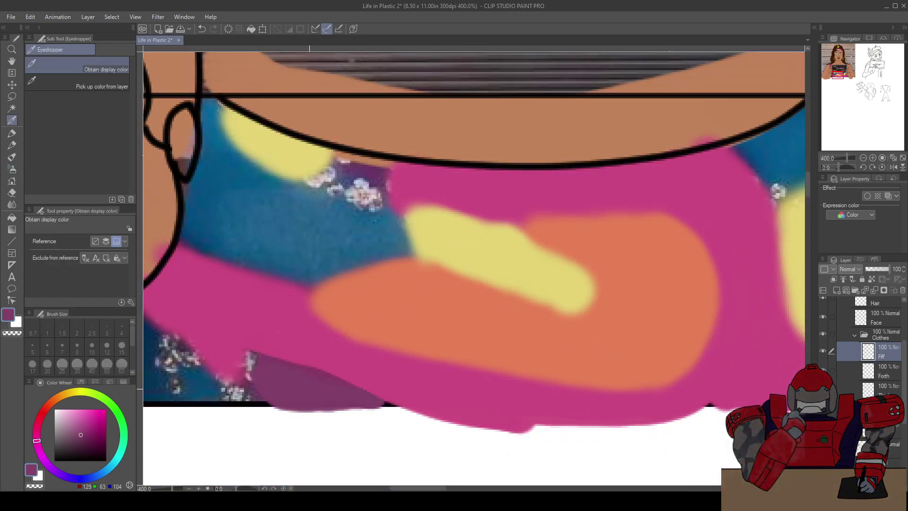
key(b)
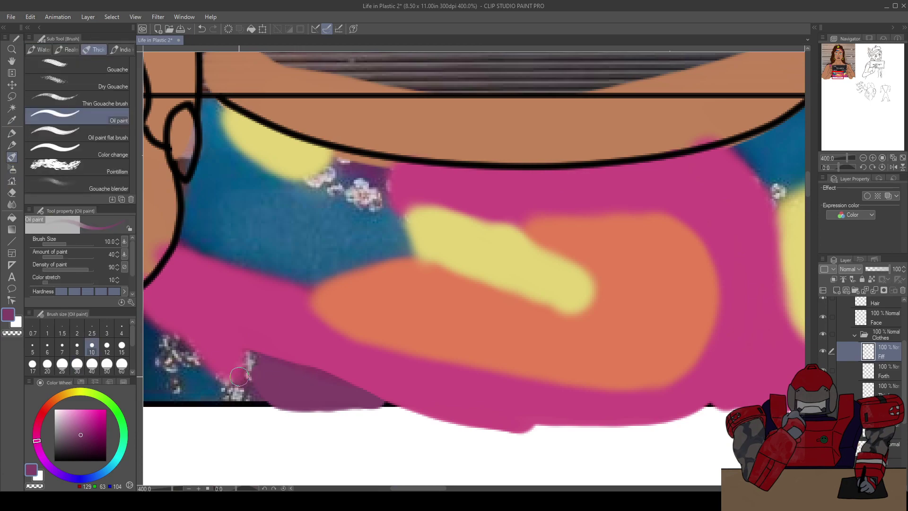
key(b)
mouse_move(250, 377)
mouse_down()
mouse_move(251, 356)
mouse_move(248, 373)
mouse_move(246, 366)
mouse_move(274, 405)
mouse_move(245, 377)
mouse_move(265, 358)
mouse_up()
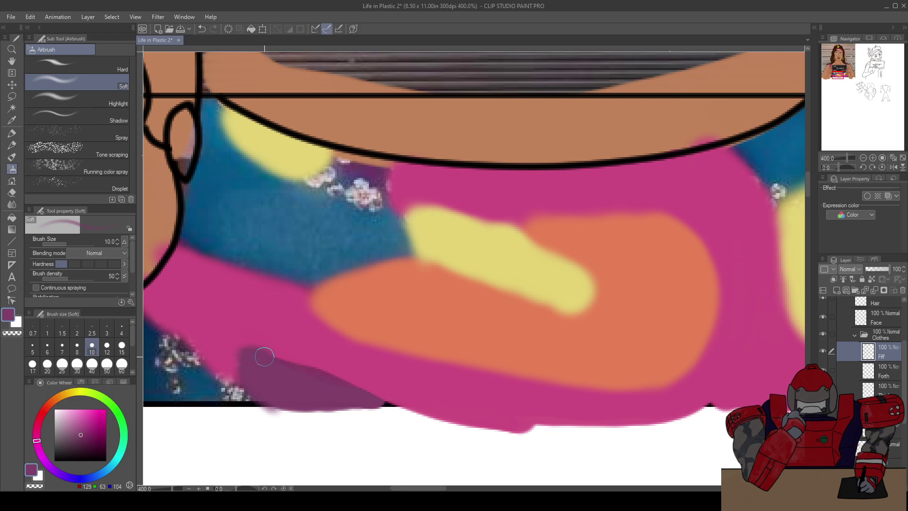
key(ctrl+z)
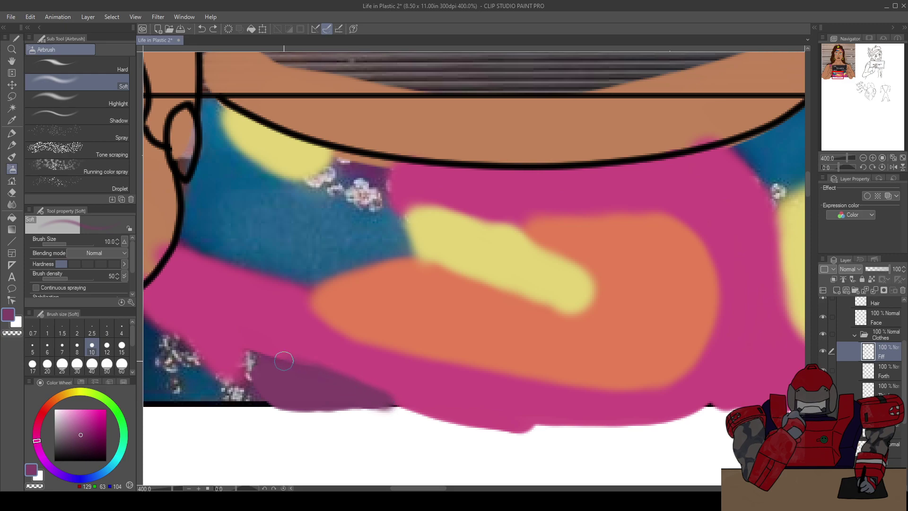
mouse_move(244, 352)
mouse_down()
mouse_move(252, 388)
mouse_move(246, 363)
mouse_move(268, 400)
mouse_move(247, 371)
mouse_move(267, 399)
mouse_move(251, 383)
mouse_move(256, 357)
mouse_up()
mouse_move(378, 398)
mouse_down()
mouse_move(396, 409)
mouse_move(349, 388)
mouse_up()
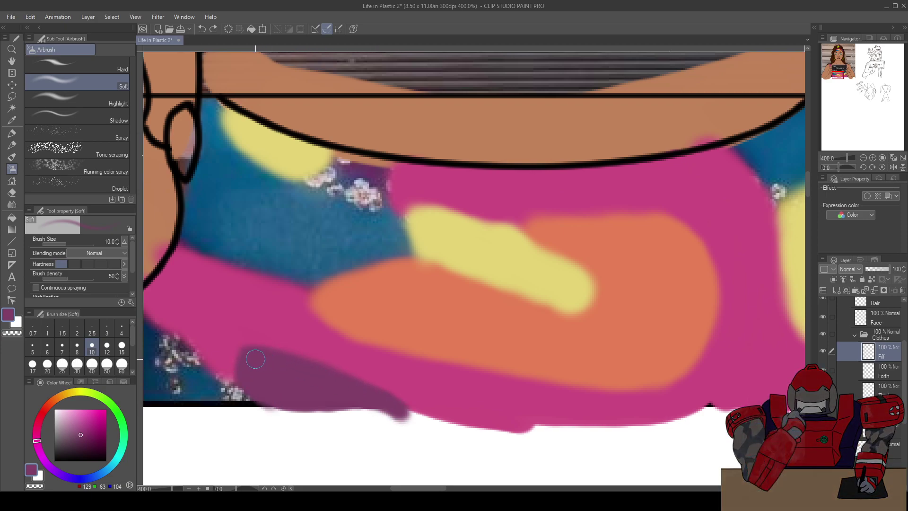
Paint purple over the tan sliver below the sign with the Oil paint brush
drag(410, 268, 347, 302)
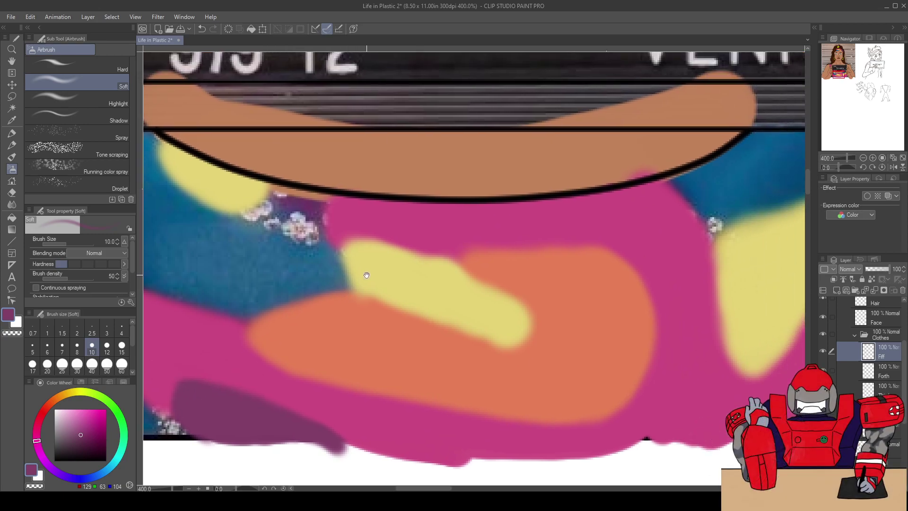
key(b)
key(b)
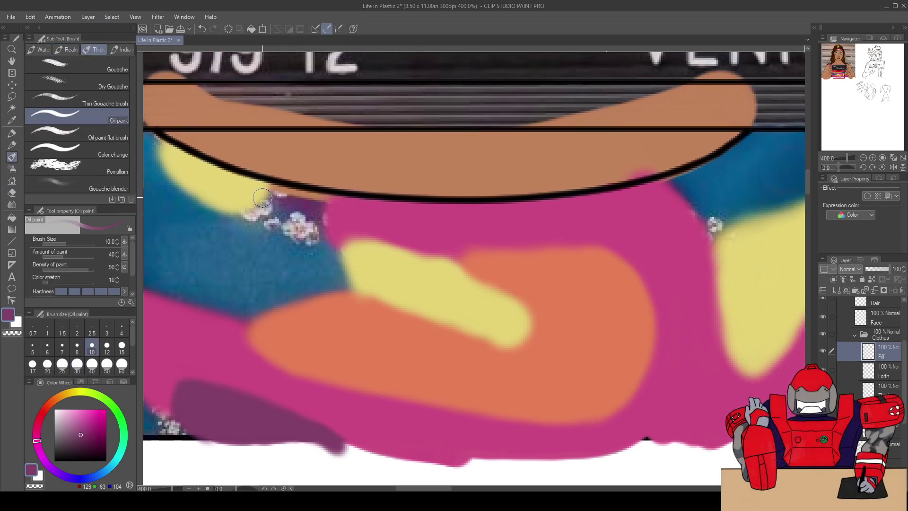
mouse_move(275, 190)
mouse_down()
mouse_move(327, 202)
mouse_move(304, 195)
mouse_move(319, 210)
mouse_move(296, 200)
mouse_move(324, 227)
mouse_move(329, 200)
mouse_move(330, 231)
mouse_move(333, 198)
mouse_move(329, 237)
mouse_move(263, 185)
mouse_move(327, 227)
mouse_up()
key(b)
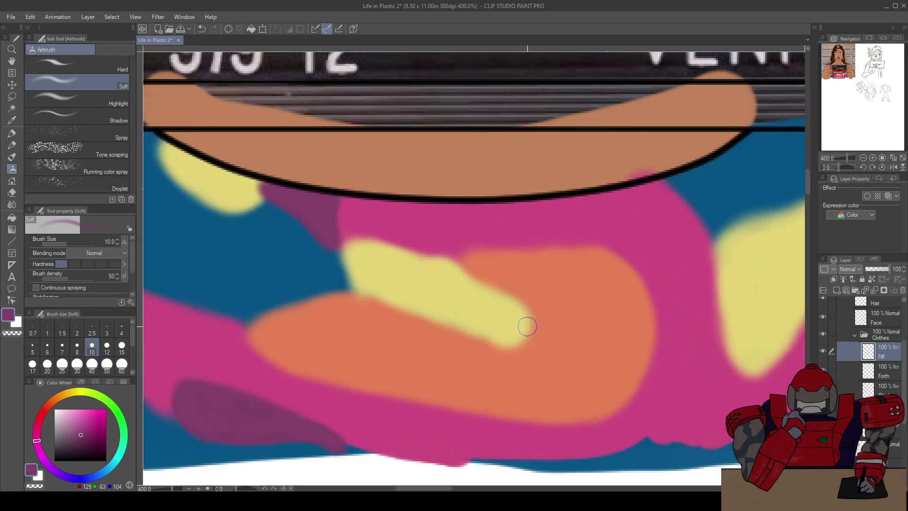
drag(486, 302, 375, 280)
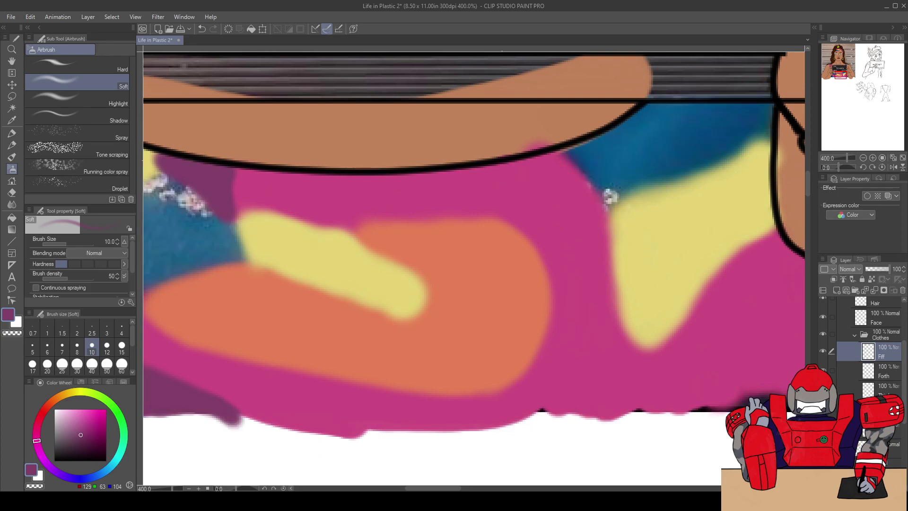
Hide the flat magenta fill and eyedrop dark crimson from the reference photo
click(823, 409)
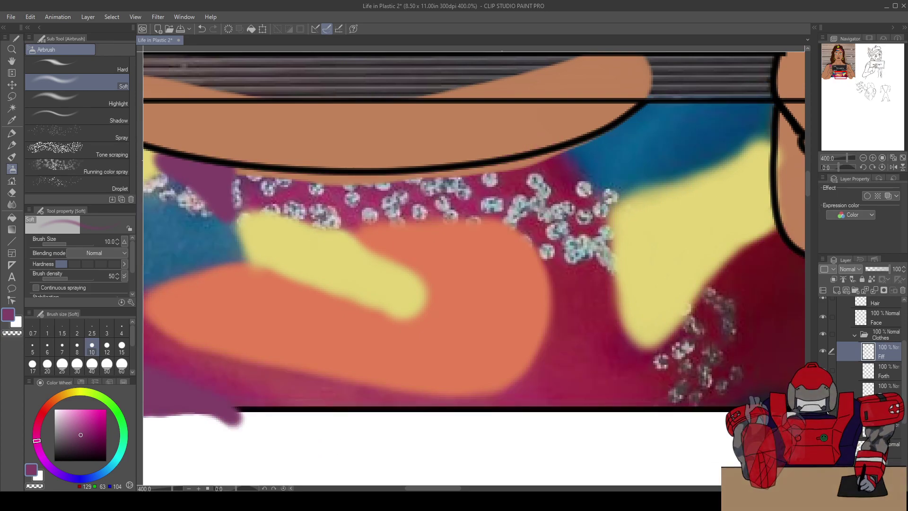
key(i)
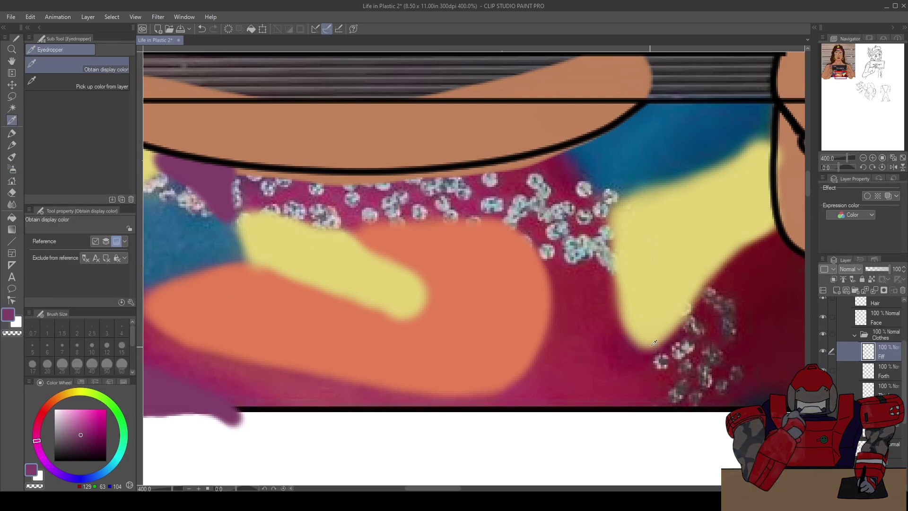
click(736, 273)
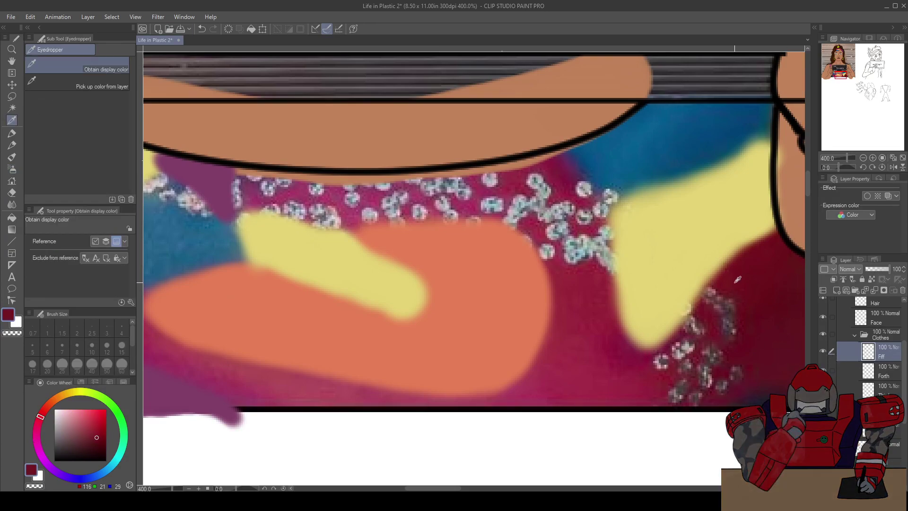
key(b)
scroll(503, 251, down, 3)
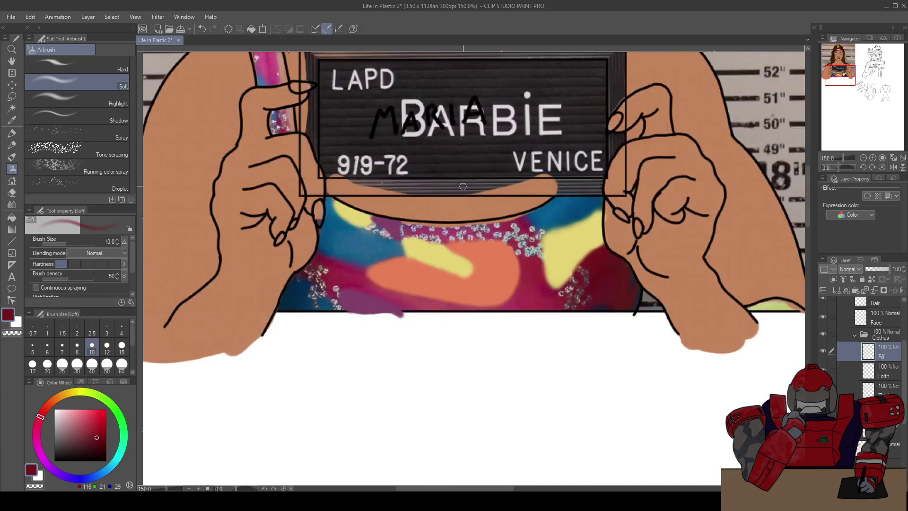
drag(462, 176, 486, 380)
drag(495, 235, 465, 190)
drag(510, 368, 469, 250)
scroll(487, 284, up, 1)
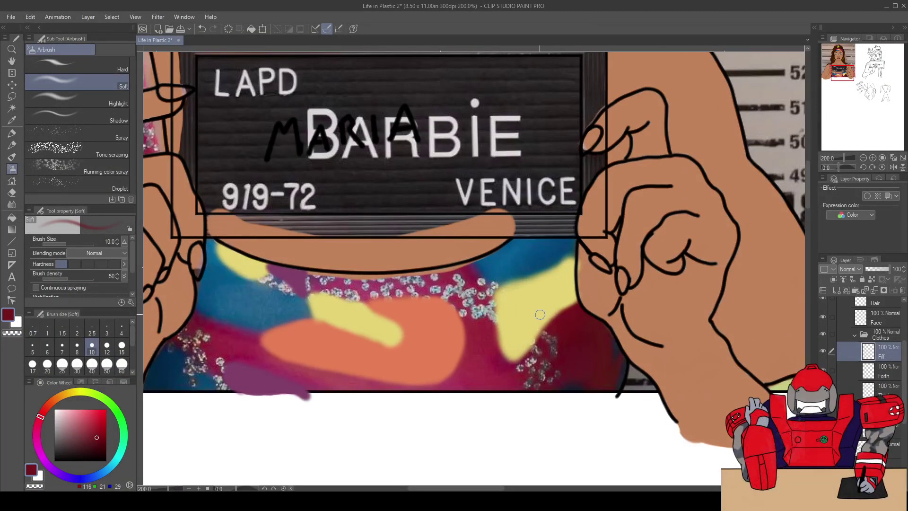
scroll(502, 294, up, 2)
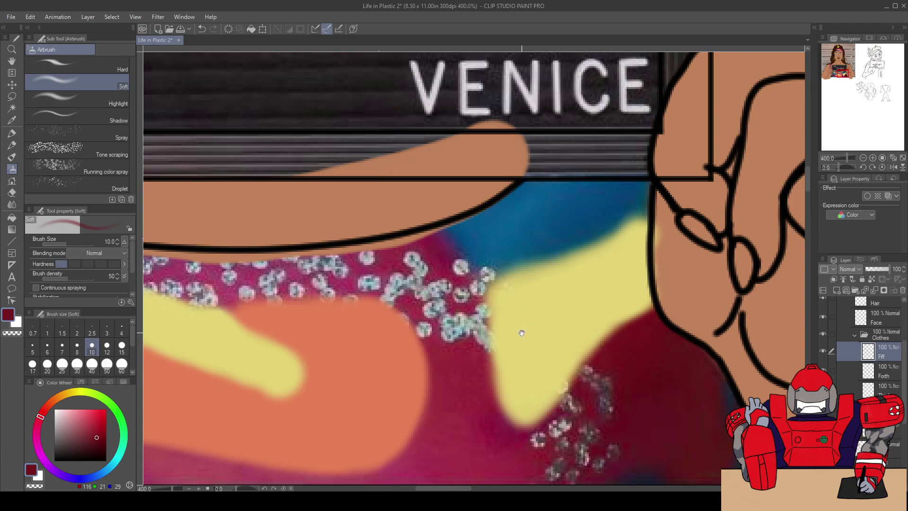
drag(521, 333, 504, 257)
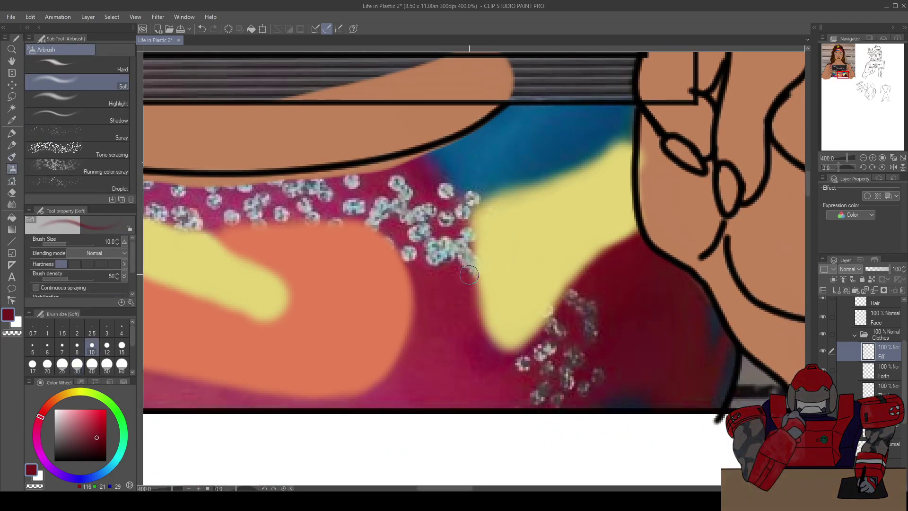
Airbrush crimson around the yellow shape's lower-left edge and sparkles, undoing a trial V stroke
mouse_move(476, 330)
mouse_down()
mouse_move(473, 308)
mouse_move(493, 355)
mouse_move(473, 315)
mouse_move(487, 344)
mouse_move(516, 356)
mouse_move(482, 340)
mouse_move(481, 299)
mouse_move(475, 330)
mouse_move(481, 296)
mouse_move(482, 331)
mouse_up()
key(ctrl+z)
mouse_move(480, 318)
mouse_down()
mouse_move(488, 352)
mouse_move(513, 363)
mouse_move(492, 352)
mouse_move(526, 357)
mouse_move(531, 351)
mouse_move(511, 358)
mouse_move(546, 333)
mouse_move(560, 308)
mouse_up()
mouse_move(529, 348)
mouse_down()
mouse_move(574, 292)
mouse_move(551, 335)
mouse_move(616, 254)
mouse_move(582, 282)
mouse_move(636, 243)
mouse_move(607, 258)
mouse_move(573, 305)
mouse_move(592, 282)
mouse_up()
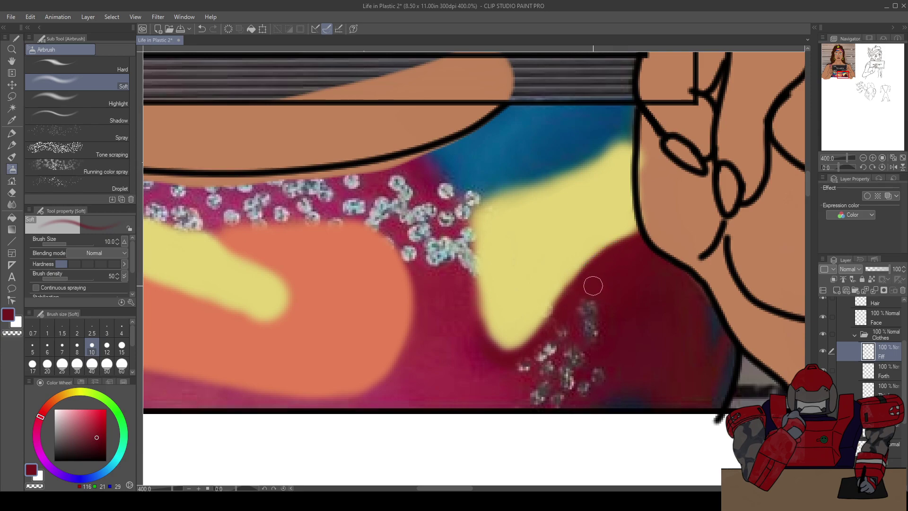
key(b)
key(b)
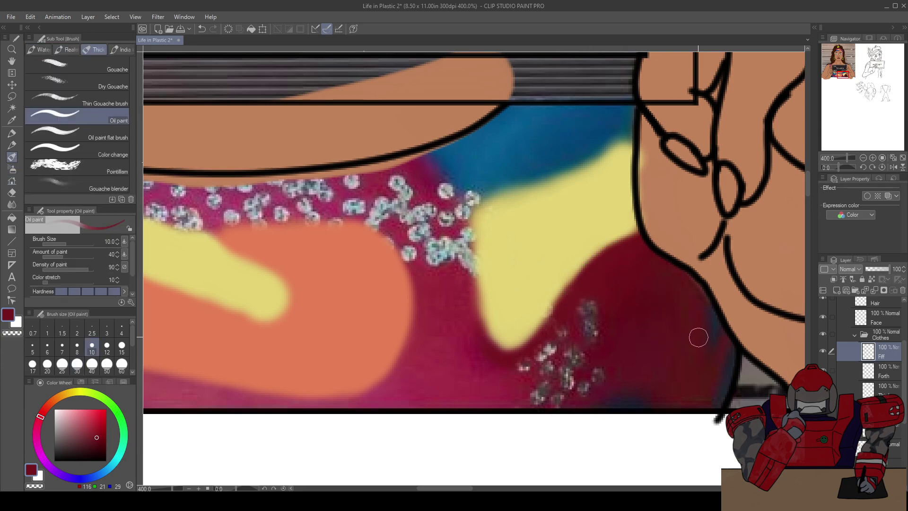
drag(726, 341, 706, 392)
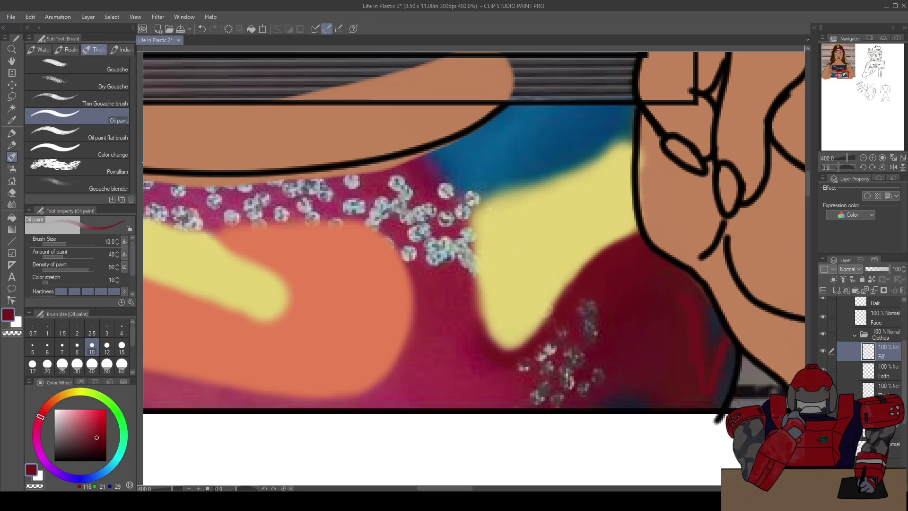
click(823, 428)
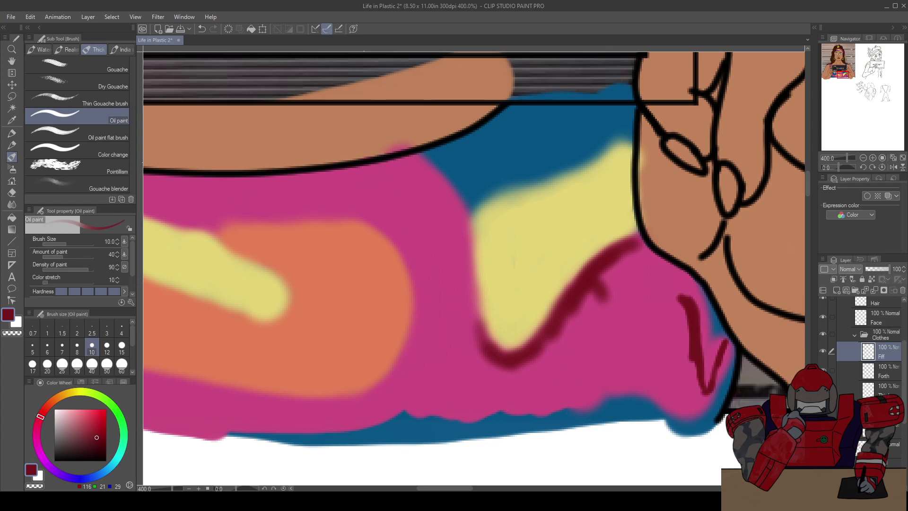
key(ctrl+z)
key(ctrl+z)
key(ctrl+z)
key(ctrl+z)
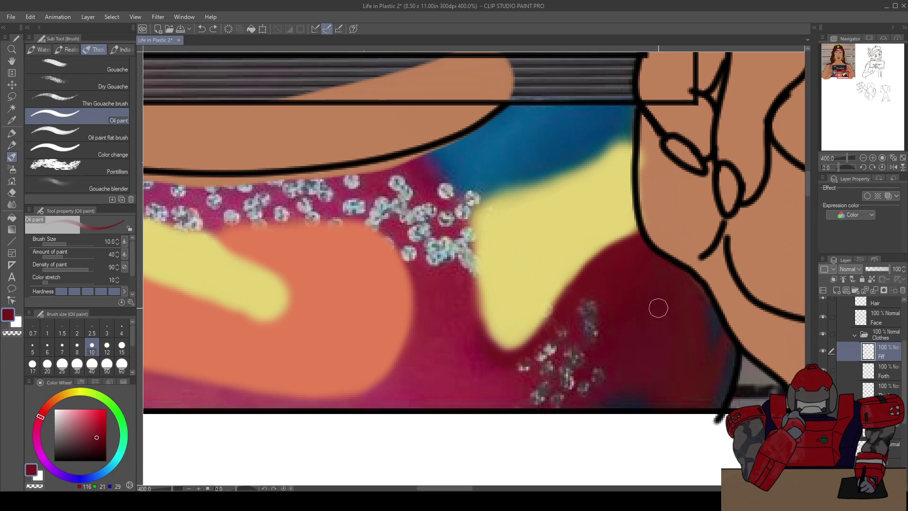
Airbrush dark red down from the yellow tip over the lower sparkles, softening the edge
key(b)
mouse_move(481, 339)
mouse_down()
mouse_move(492, 361)
mouse_move(529, 379)
mouse_move(529, 407)
mouse_up()
mouse_move(522, 372)
mouse_down()
mouse_move(535, 394)
mouse_move(515, 367)
mouse_move(528, 404)
mouse_move(500, 353)
mouse_up()
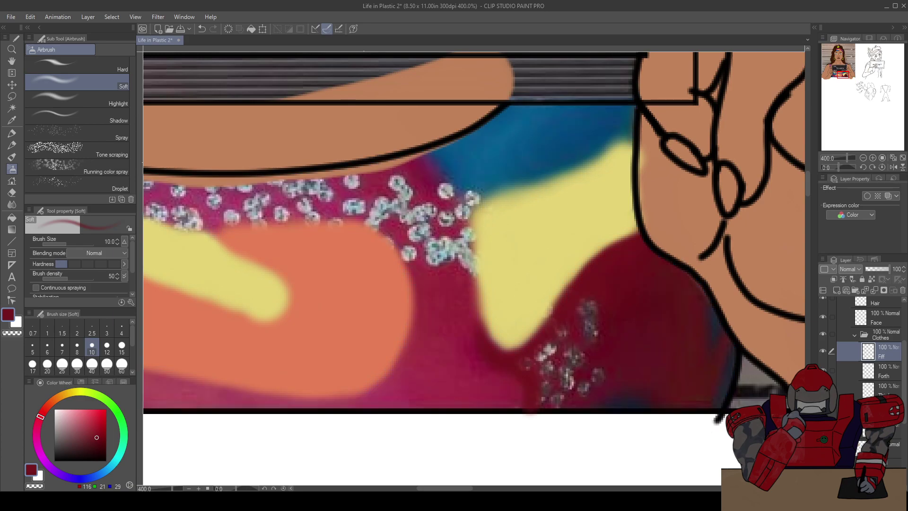
drag(578, 410, 596, 391)
click(824, 415)
key(ctrl+y)
key(ctrl+z)
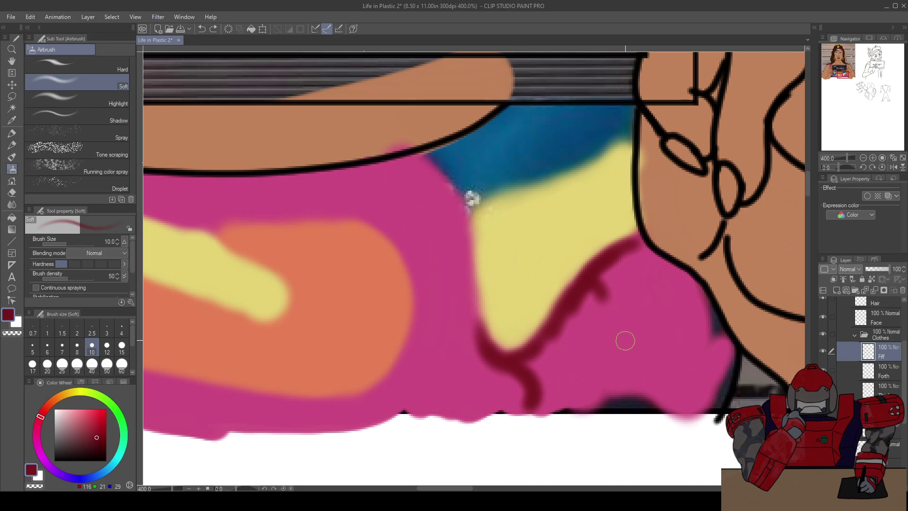
Shade the pink area's bottom edge dark, undo the right-edge stroke, and toggle flat layers against the reference
mouse_move(599, 401)
mouse_down()
mouse_move(650, 395)
mouse_move(664, 411)
mouse_move(630, 390)
mouse_move(591, 407)
mouse_move(611, 391)
mouse_move(643, 392)
mouse_move(661, 413)
mouse_move(580, 412)
mouse_move(588, 404)
mouse_move(534, 410)
mouse_move(572, 413)
mouse_move(580, 407)
mouse_move(542, 409)
mouse_move(651, 395)
mouse_move(663, 413)
mouse_up()
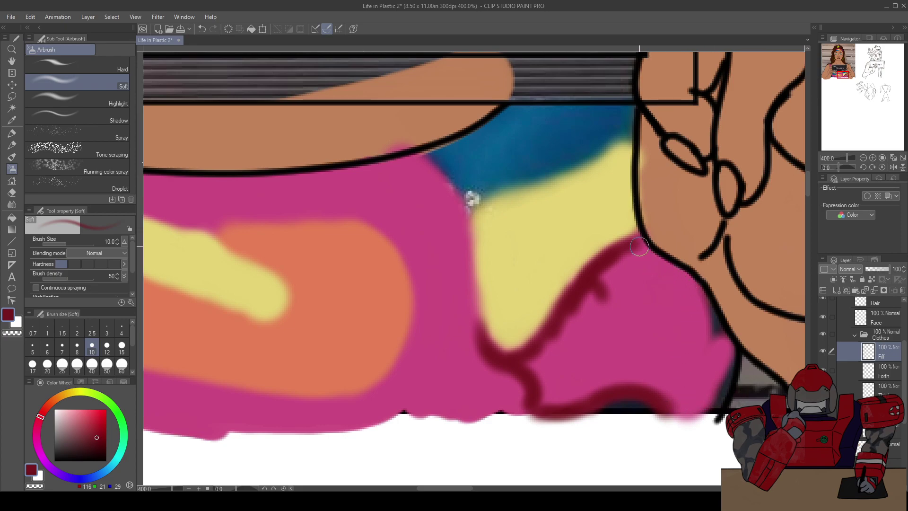
mouse_move(696, 289)
mouse_down()
mouse_move(708, 350)
mouse_move(671, 411)
mouse_move(707, 359)
mouse_move(707, 320)
mouse_move(686, 257)
mouse_move(686, 295)
mouse_move(691, 278)
mouse_move(707, 338)
mouse_move(694, 379)
mouse_move(671, 406)
mouse_move(704, 352)
mouse_move(703, 303)
mouse_move(683, 274)
mouse_move(706, 337)
mouse_move(681, 272)
mouse_up()
key(ctrl+z)
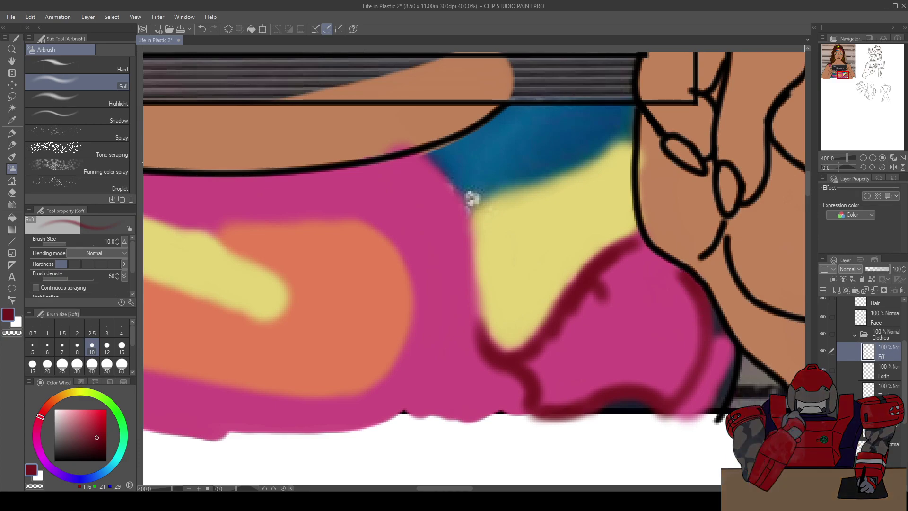
click(823, 409)
click(823, 409)
click(823, 428)
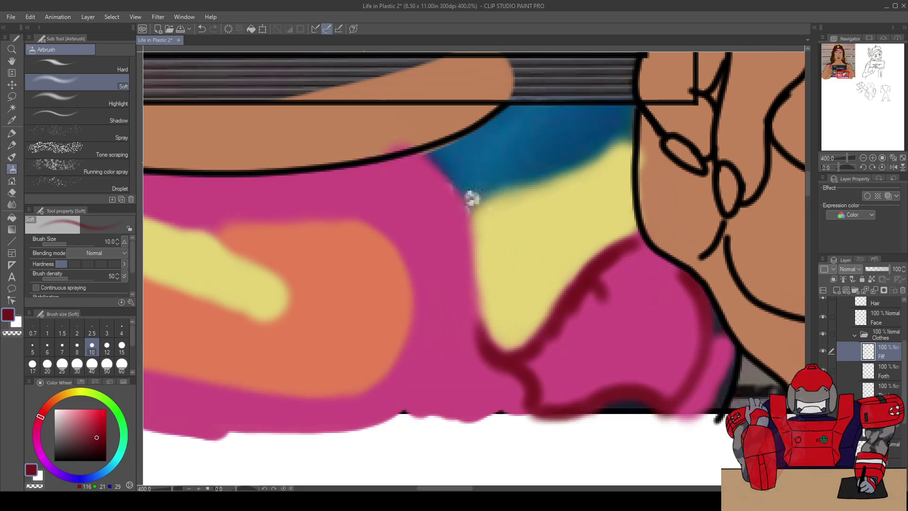
click(823, 410)
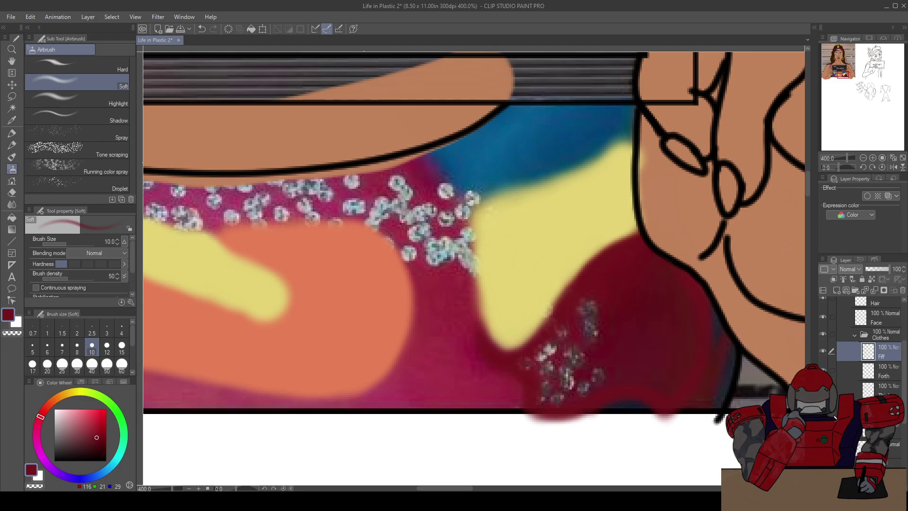
scroll(410, 316, down, 4)
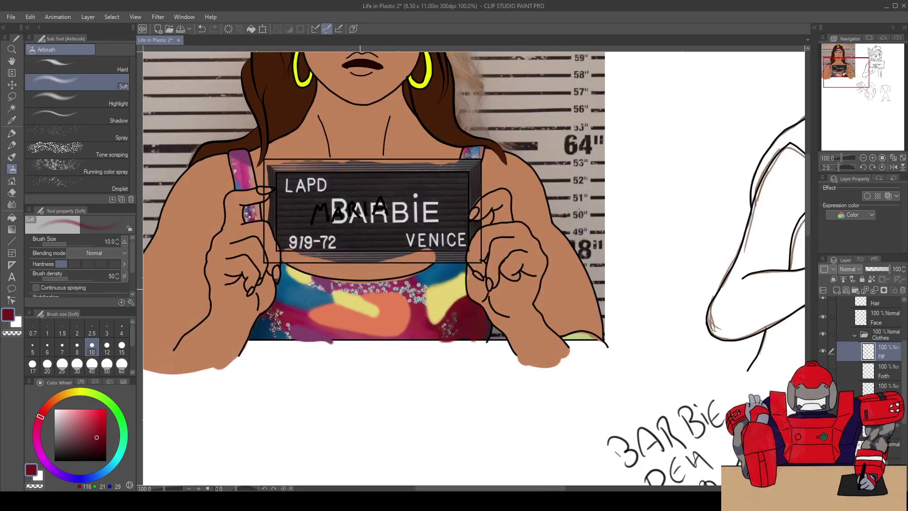
drag(337, 260, 410, 336)
drag(397, 198, 420, 355)
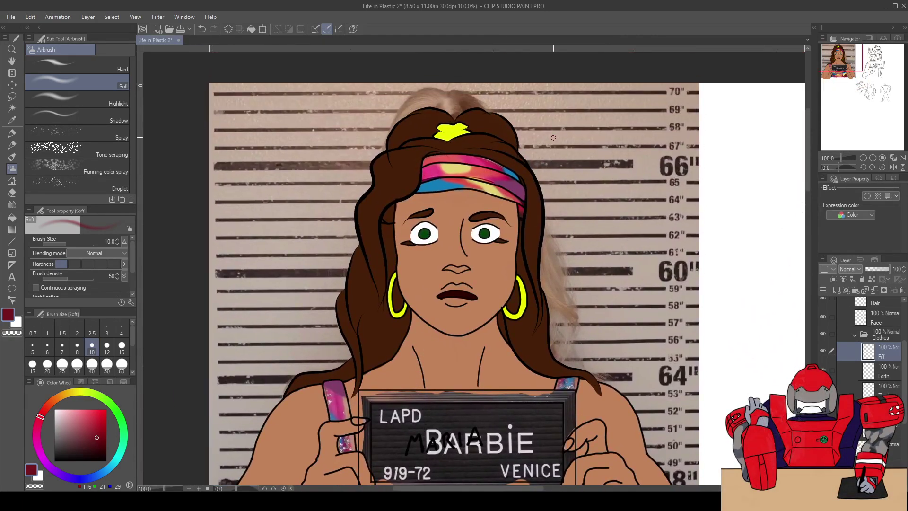
drag(464, 396, 436, 164)
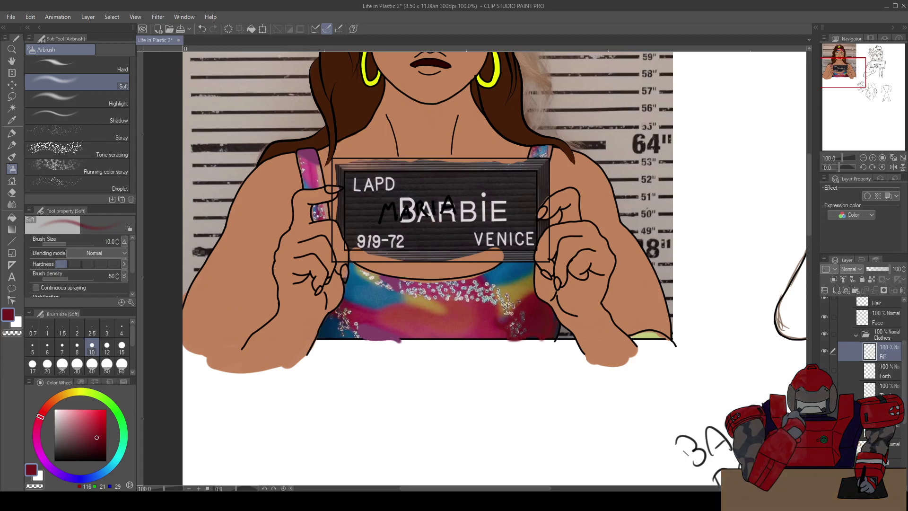
scroll(722, 262, up, 5)
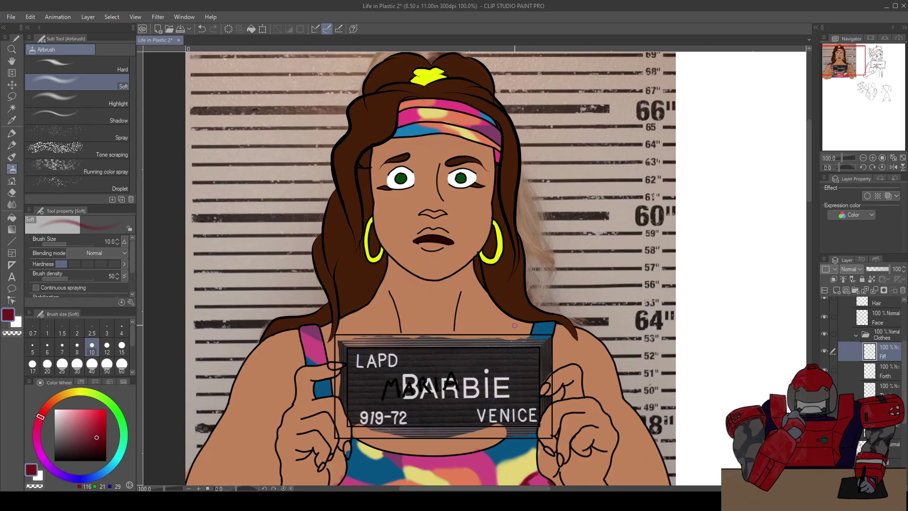
scroll(470, 319, down, 1)
drag(492, 403, 496, 353)
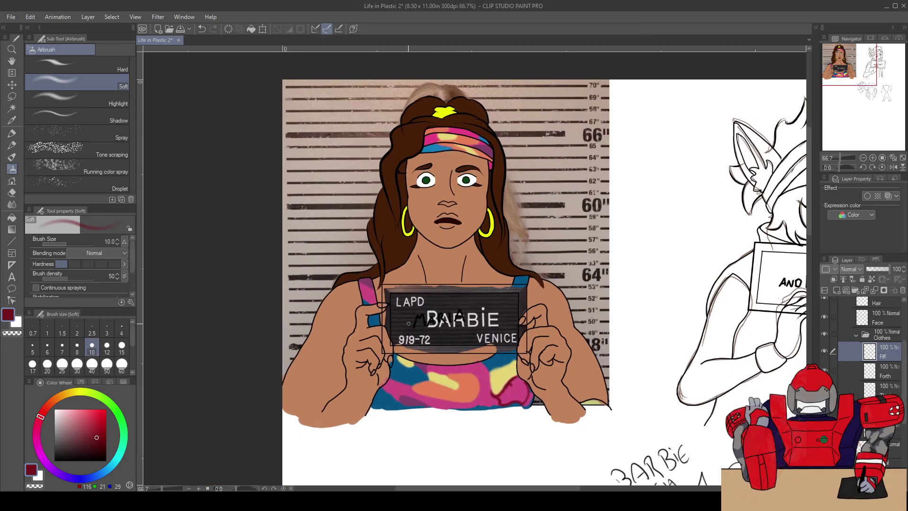
Lasso the top's pink patch, try moving it onto the right sketch, then cancel and deselect
click(12, 96)
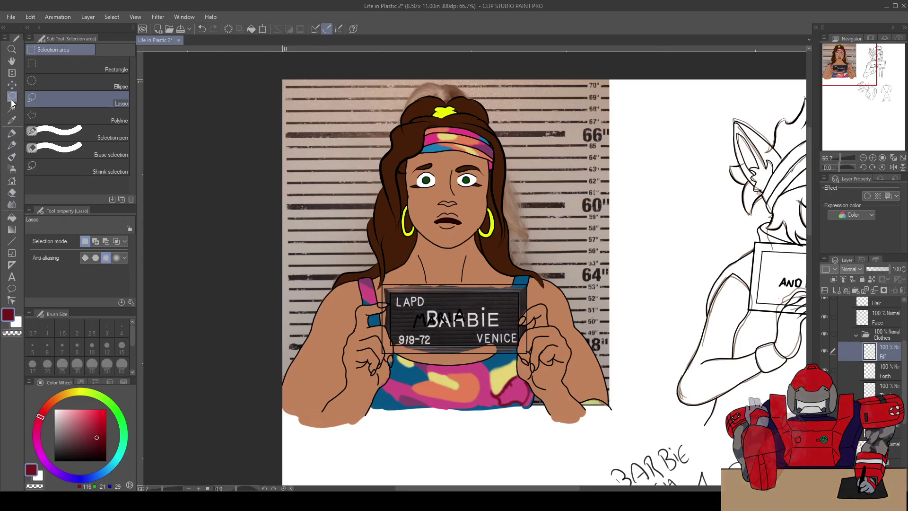
mouse_move(502, 384)
mouse_down()
mouse_move(489, 397)
mouse_move(510, 411)
mouse_move(532, 400)
mouse_move(533, 374)
mouse_move(512, 369)
mouse_move(496, 383)
mouse_up()
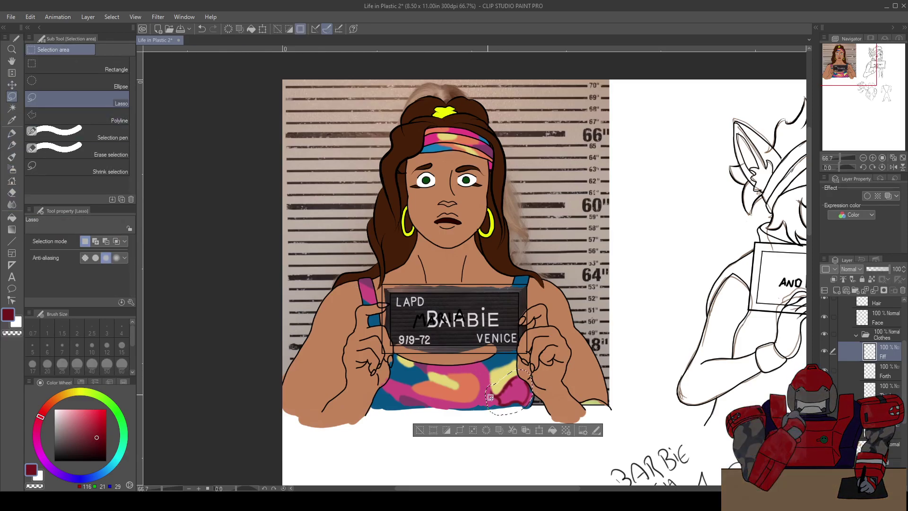
click(539, 431)
mouse_move(497, 419)
mouse_down()
mouse_move(590, 419)
mouse_move(683, 378)
mouse_up()
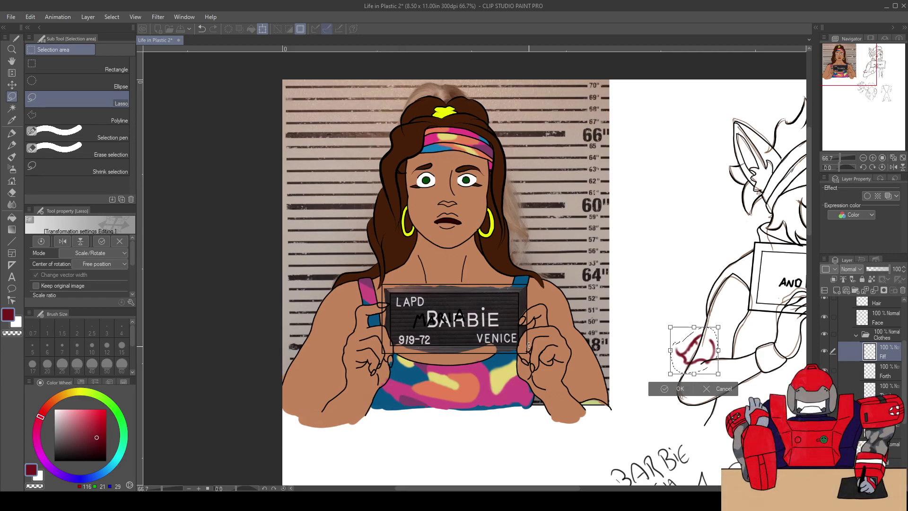
click(706, 388)
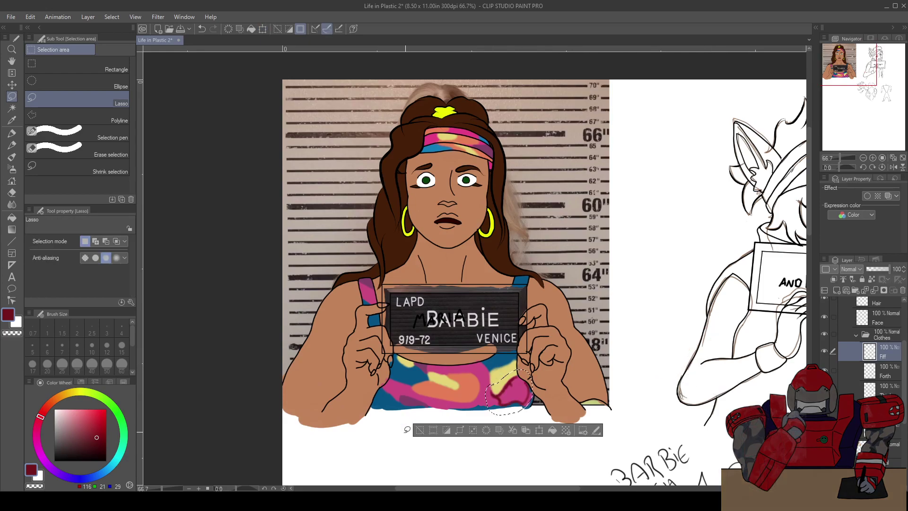
key(ctrl+d)
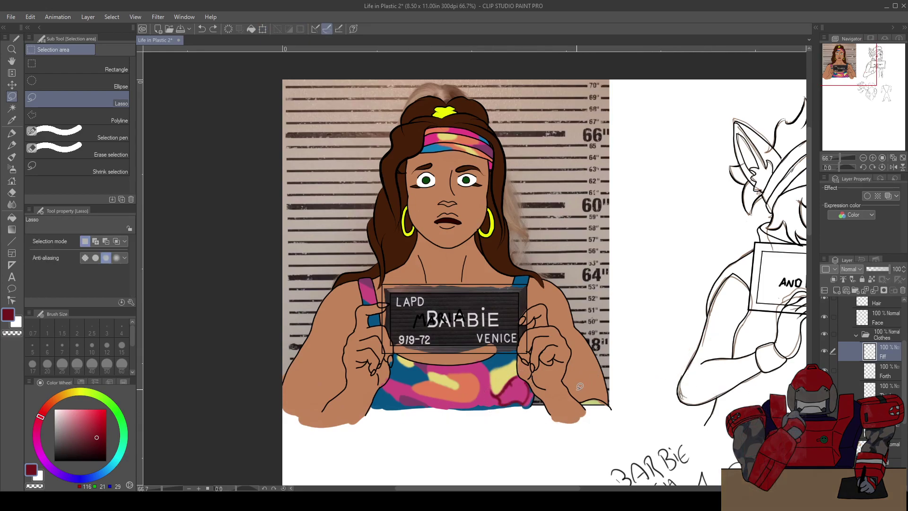
Undo the dark red strokes, restore the top's shading layers, and hide the Forth layer's yellow patches
key(ctrl+z)
key(ctrl+z)
key(ctrl+z)
click(824, 428)
click(825, 409)
click(825, 390)
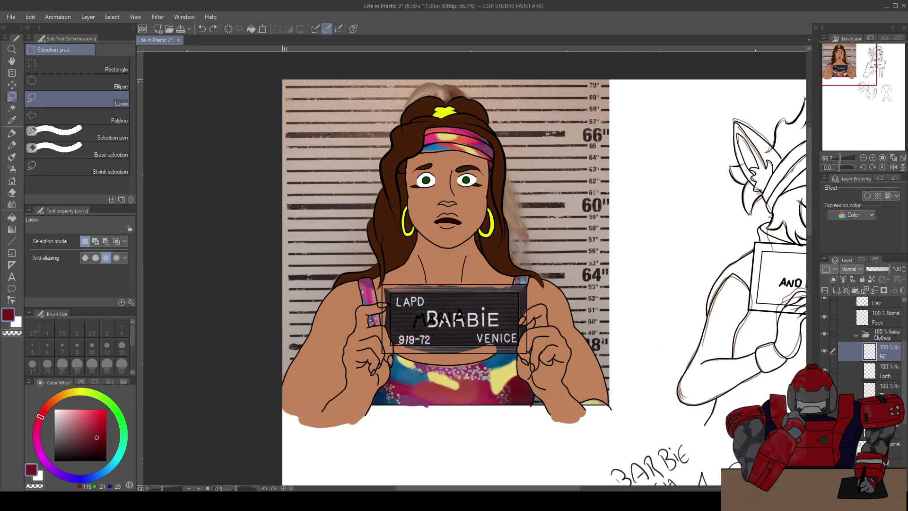
click(825, 371)
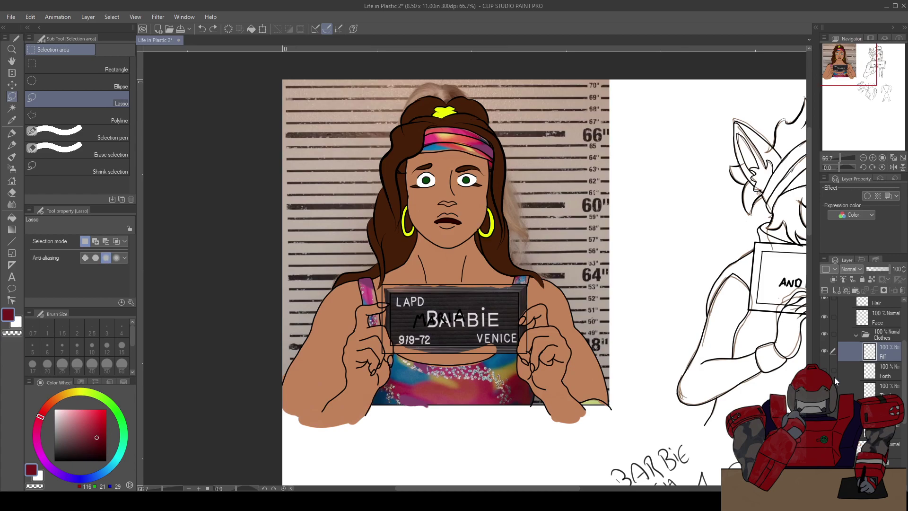
Toggle the Fiff colour layer repeatedly to compare, leaving it hidden
click(824, 351)
click(824, 350)
click(823, 350)
click(823, 350)
click(823, 349)
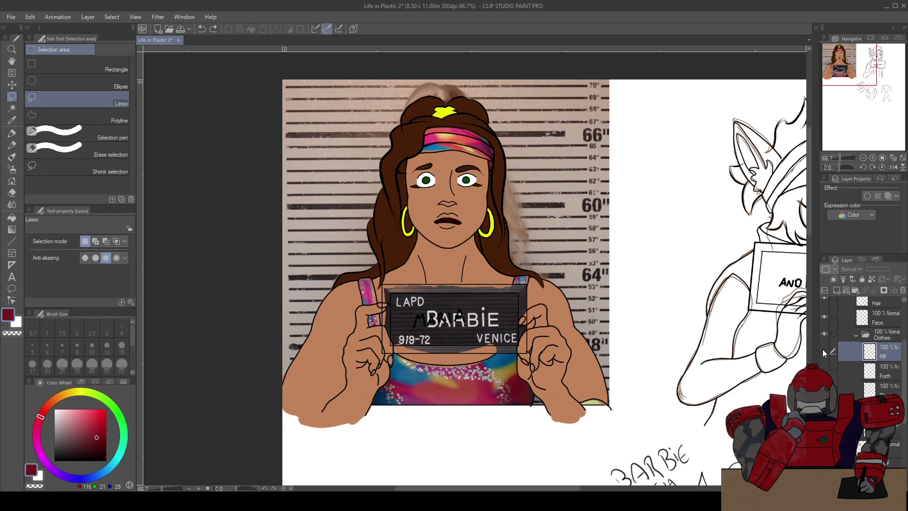
click(822, 349)
click(822, 349)
Show the flat blue and pink layers and redo the orange patch, removing the yellow patches again
click(825, 429)
key(ctrl+y)
click(824, 429)
click(825, 410)
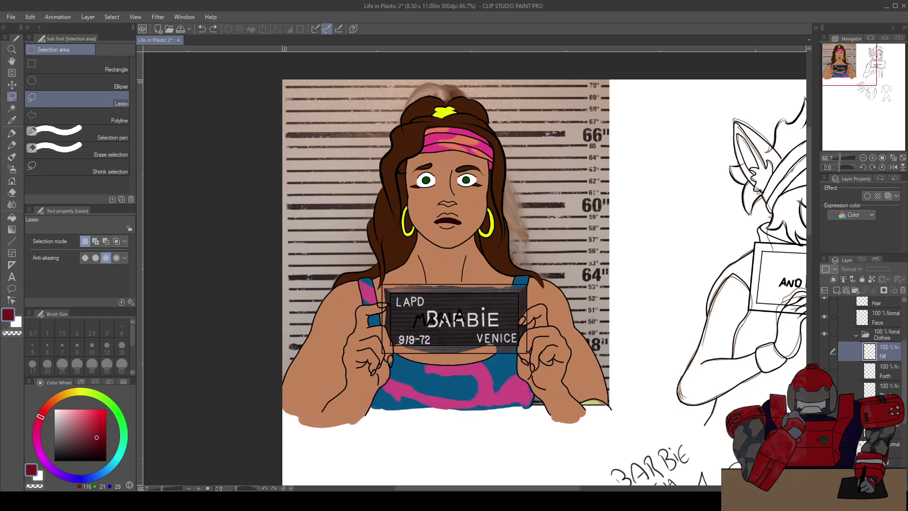
key(ctrl+y)
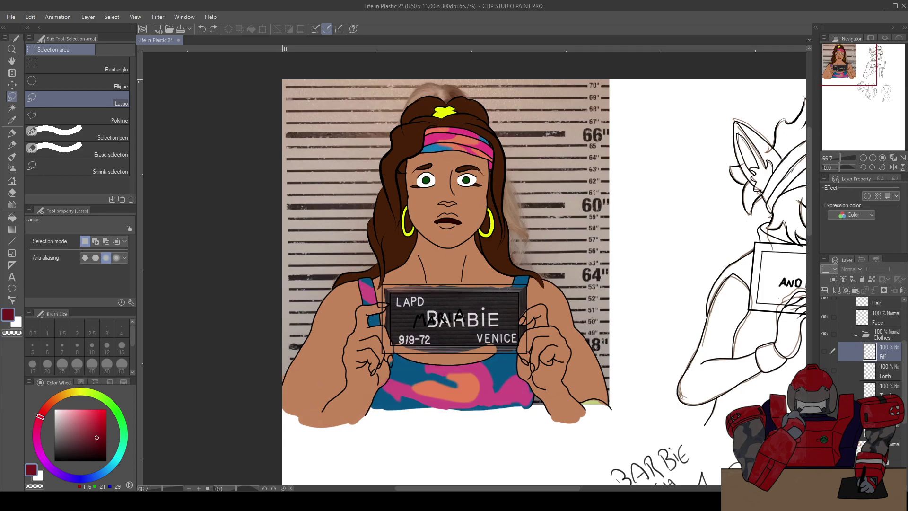
key(ctrl+y)
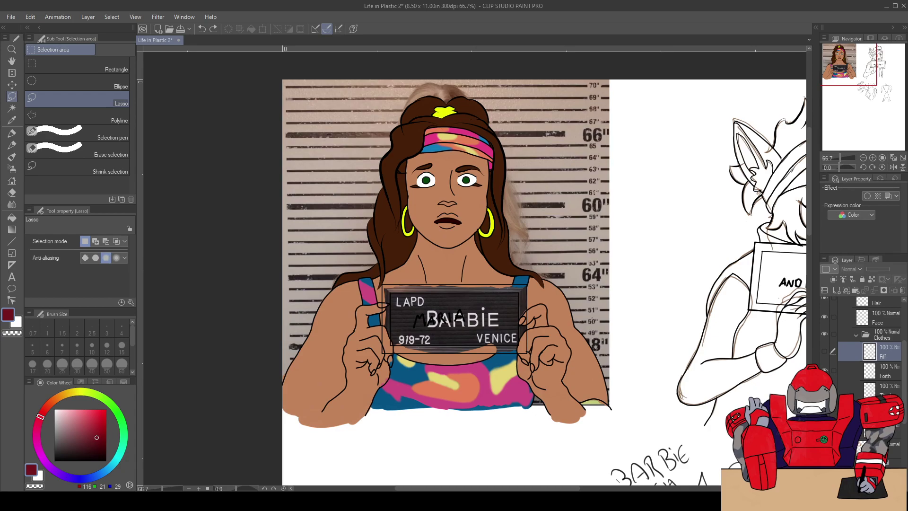
key(ctrl+z)
Hide the orange, pink and blue colour layers on the top, then check the whole canvas
click(825, 390)
click(825, 409)
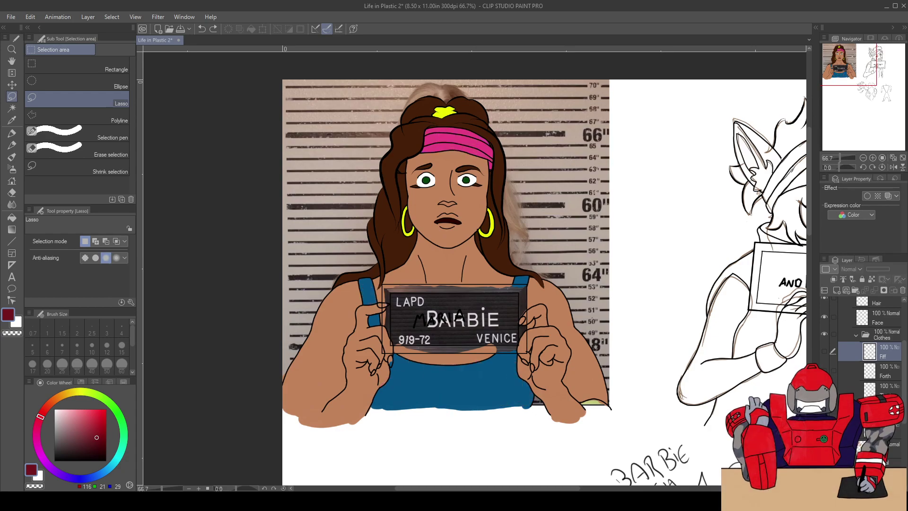
click(825, 429)
key(ctrl+minus)
key(ctrl+minus)
key(ctrl+minus)
key(ctrl+minus)
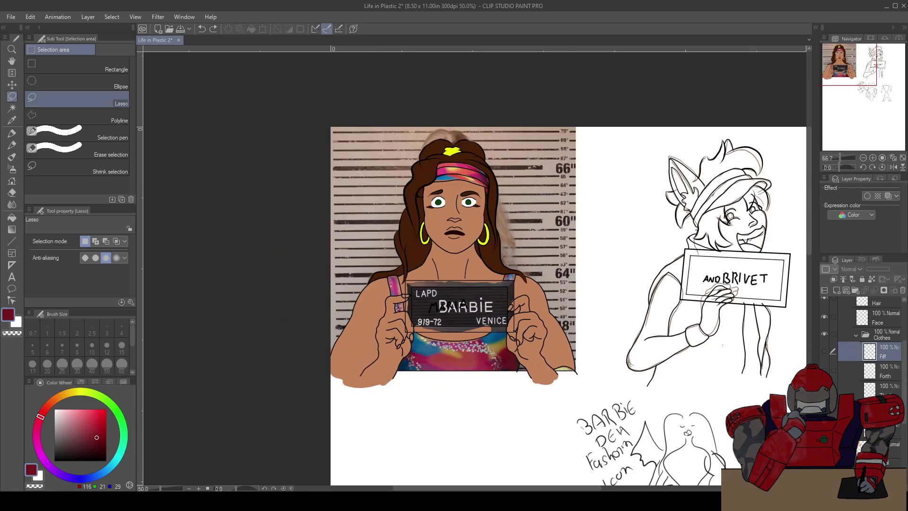
key(ctrl+plus)
key(ctrl+plus)
key(ctrl+plus)
key(ctrl+plus)
key(ctrl+plus)
key(ctrl+plus)
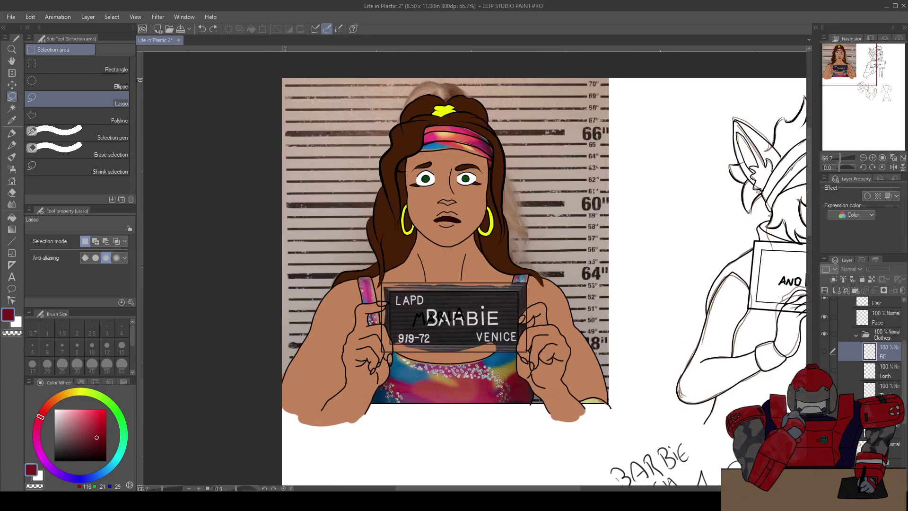
key(Page_Down)
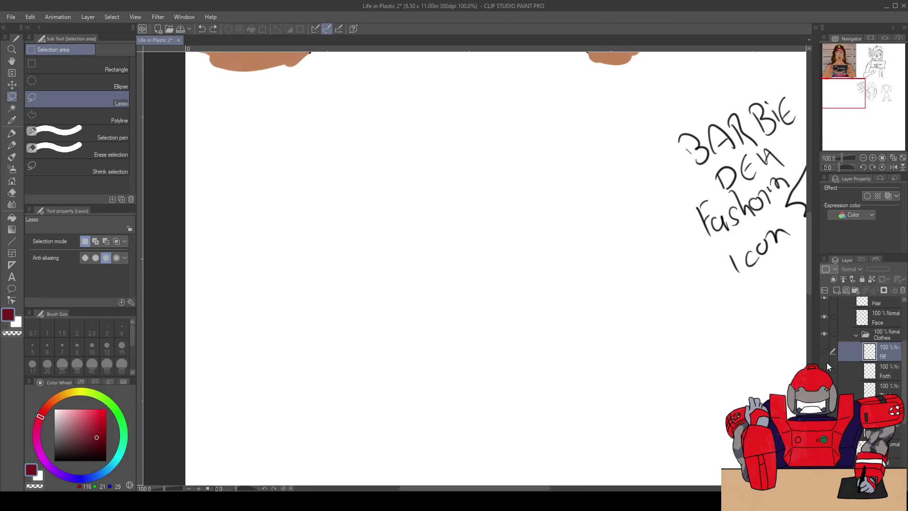
Turn the top's pink, orange, yellow and Fiff colour layers back on
drag(665, 97, 737, 451)
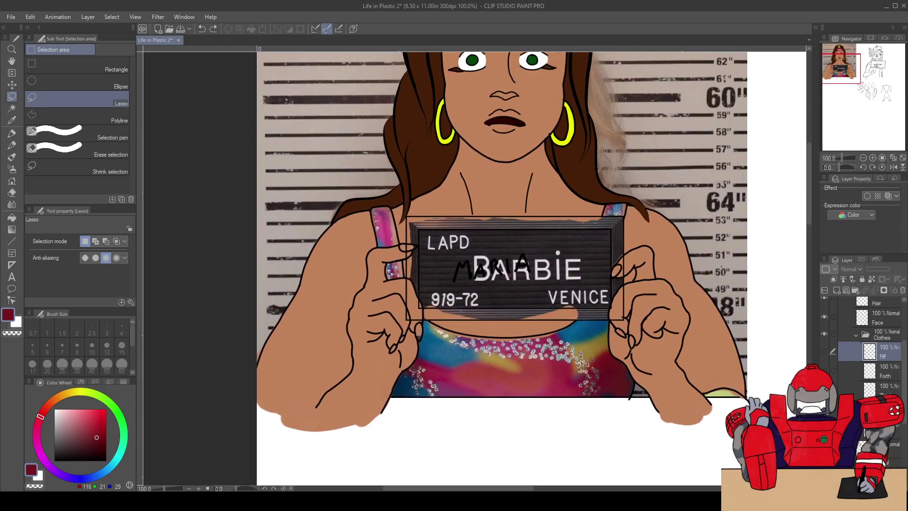
click(824, 409)
click(824, 390)
click(824, 370)
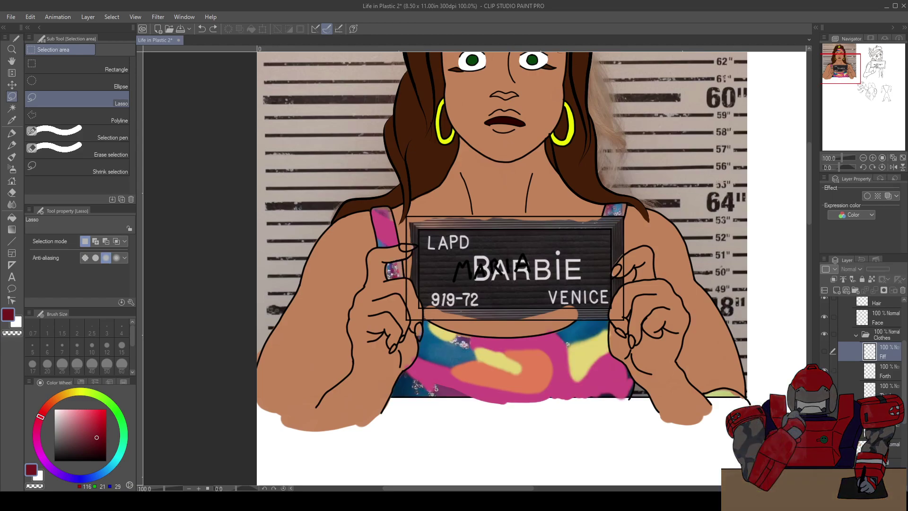
click(825, 352)
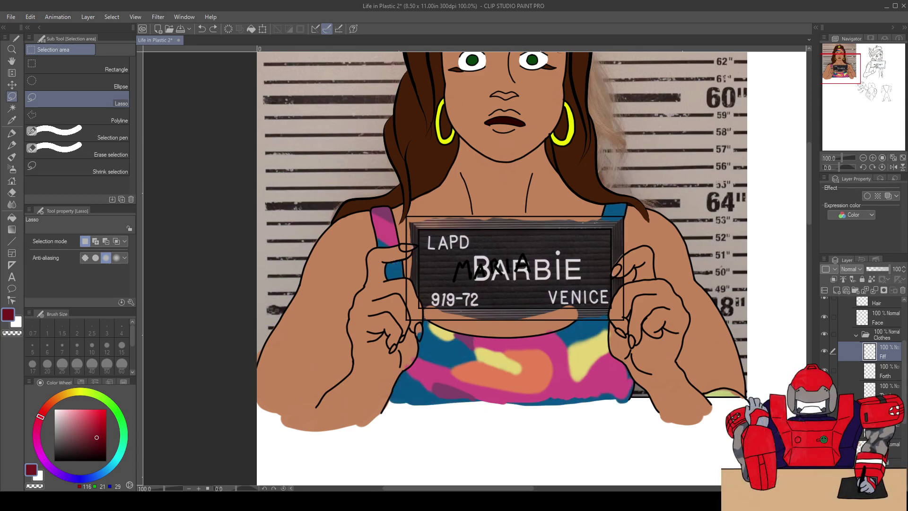
drag(820, 321, 816, 321)
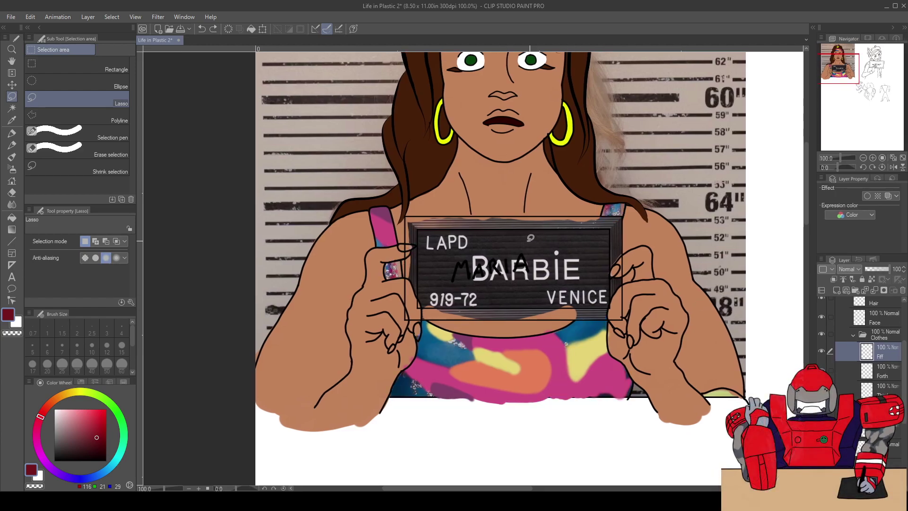
Hide the solid pink strap paint and sample the strap's pink as the paint colour
click(822, 429)
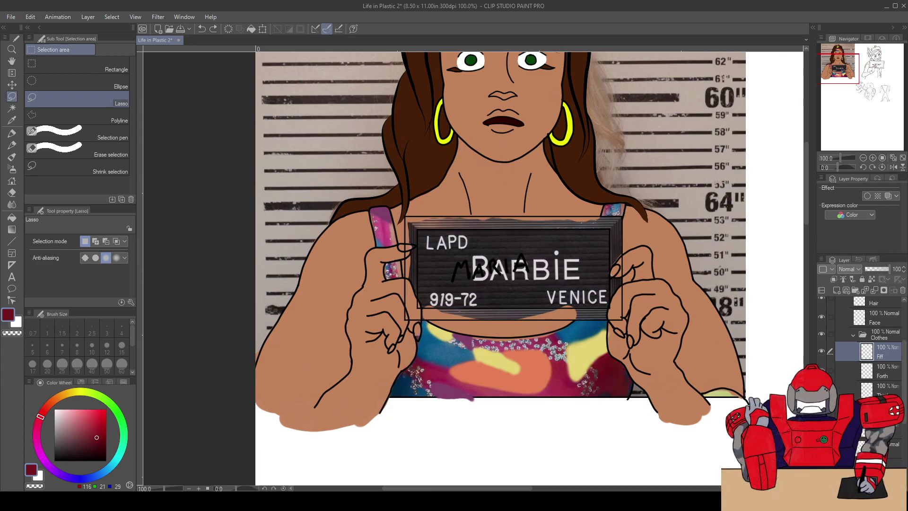
alt+click(384, 233)
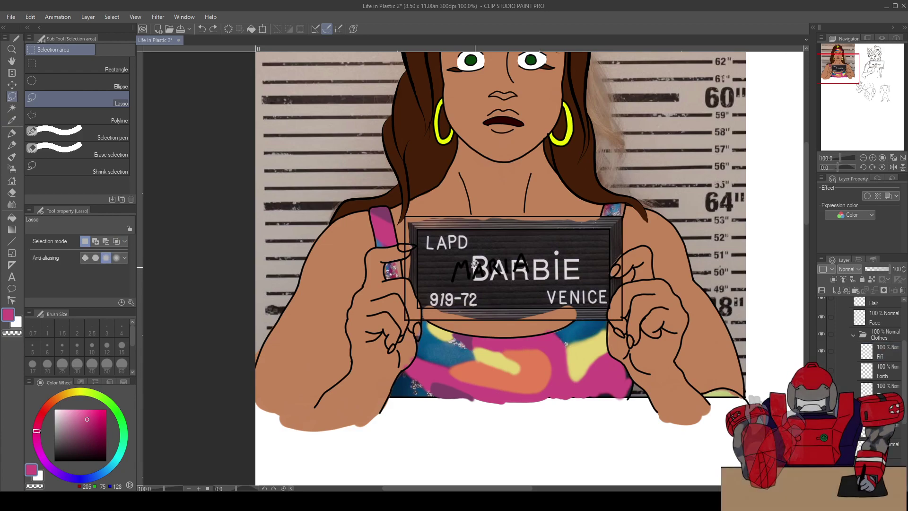
scroll(452, 277, up, 1)
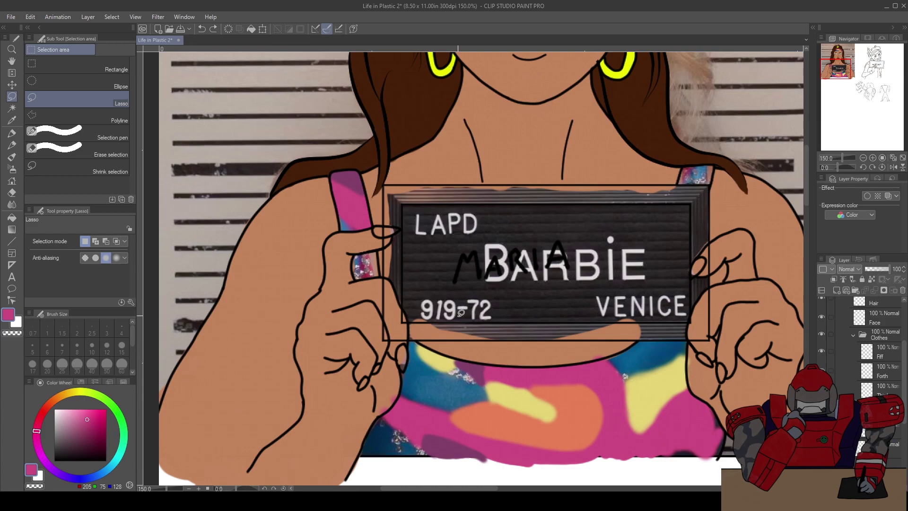
Cover the glitter between the left thumb and fingers with solid pink using pen, oil brush and airbrush
key(p)
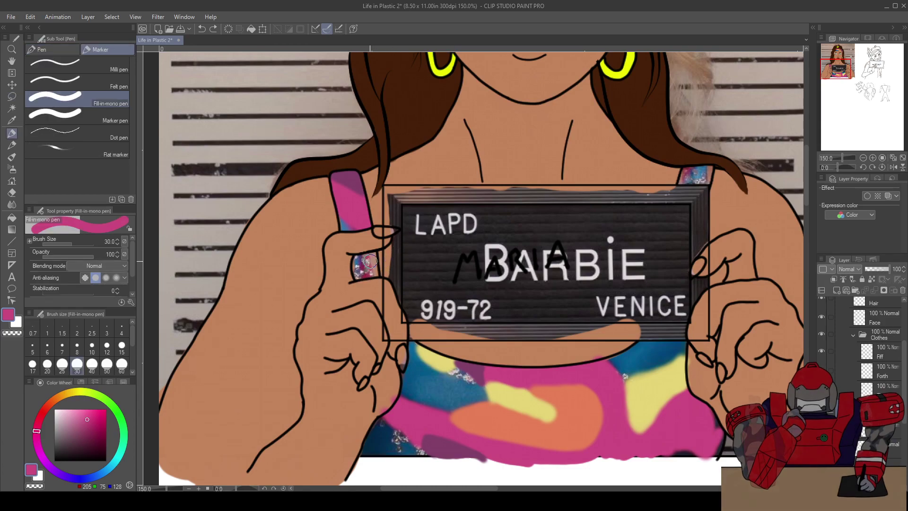
scroll(369, 260, up, 1)
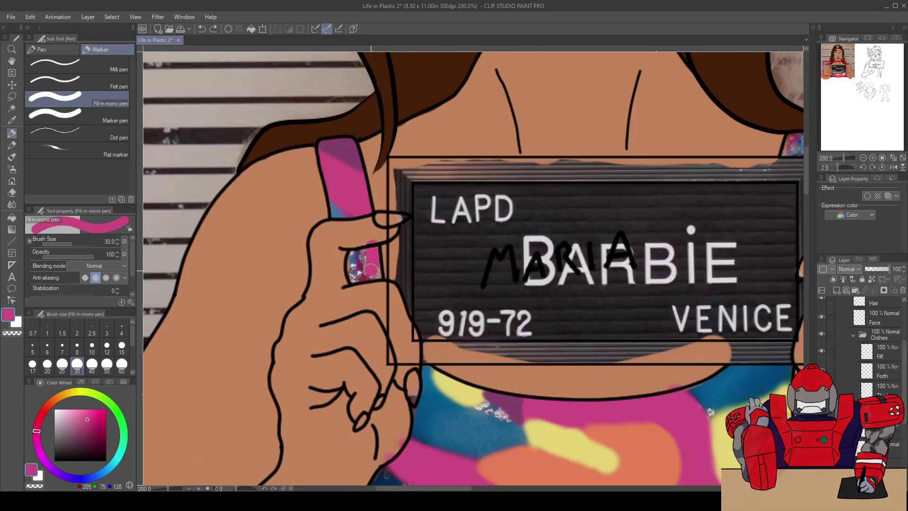
drag(375, 253, 370, 273)
key(p)
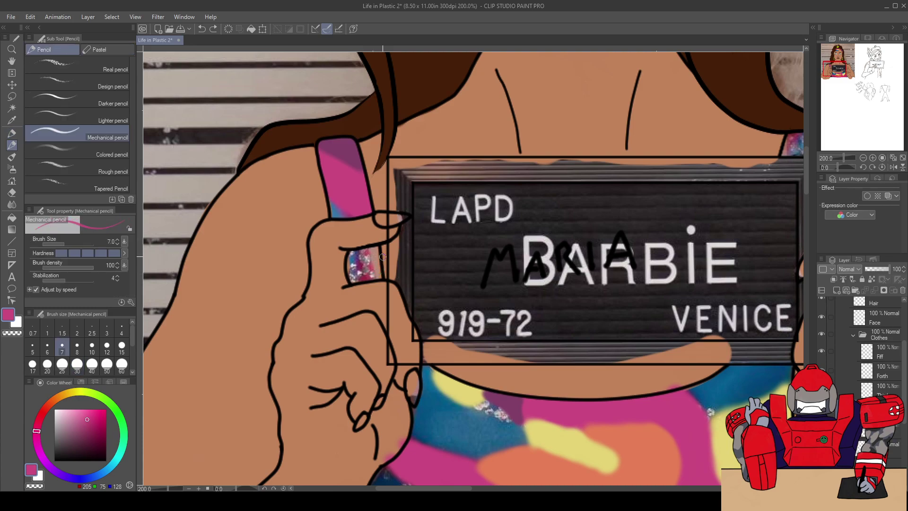
key(b)
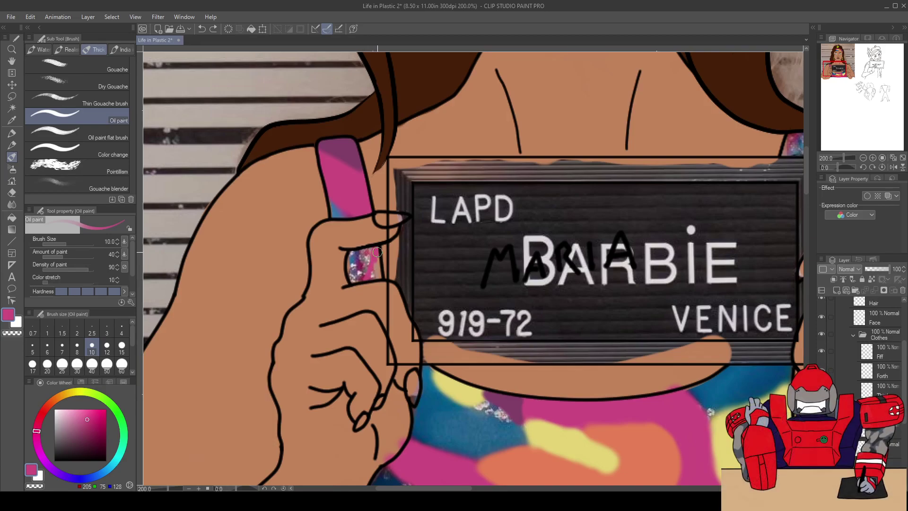
scroll(377, 251, up, 2)
mouse_move(388, 271)
mouse_down()
mouse_move(390, 281)
mouse_move(382, 273)
mouse_move(378, 286)
mouse_up()
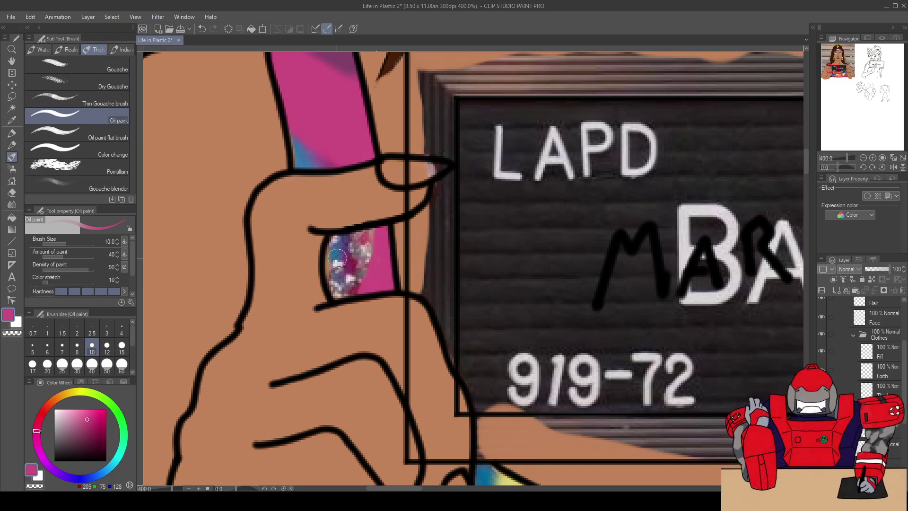
key(b)
mouse_move(360, 283)
mouse_down()
mouse_move(357, 293)
mouse_move(374, 234)
mouse_move(359, 281)
mouse_move(371, 234)
mouse_move(369, 248)
mouse_up()
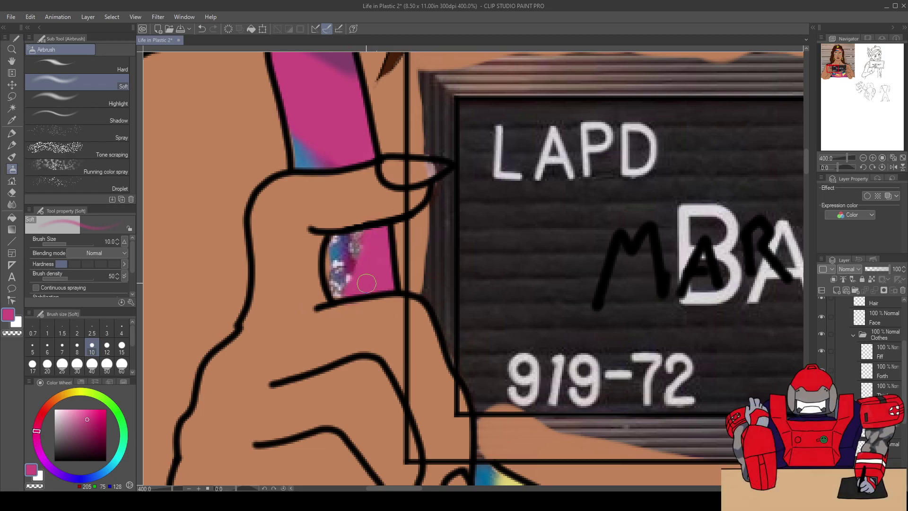
scroll(367, 276, down, 2)
scroll(368, 276, down, 2)
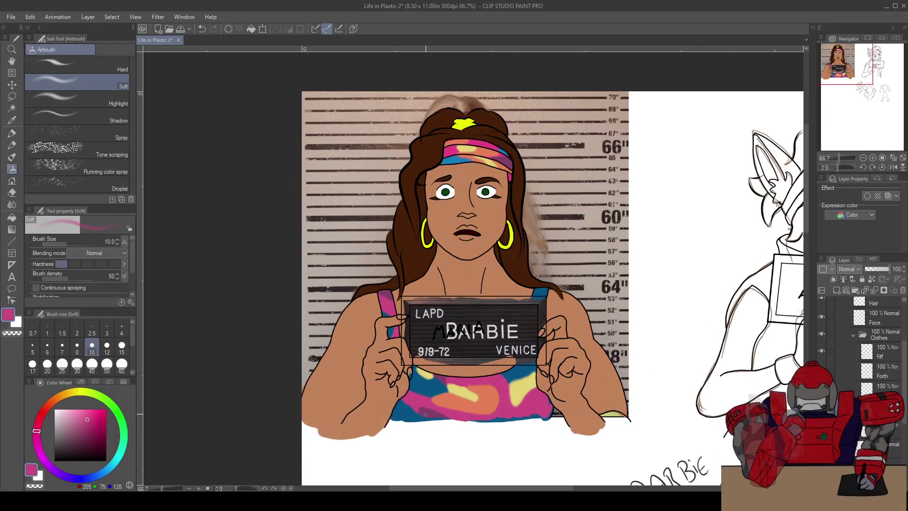
Pan across the top of the canvas and select the bottom paper layer
scroll(536, 410, up, 1)
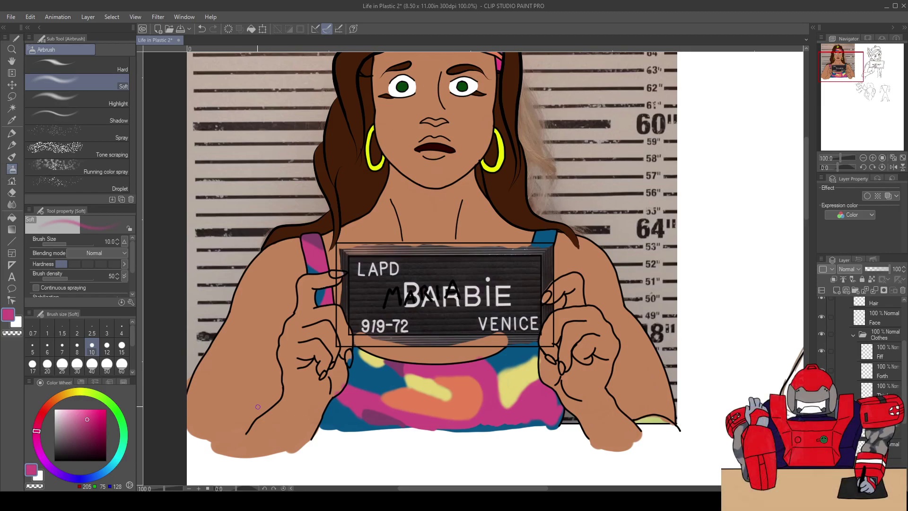
scroll(541, 416, up, 1)
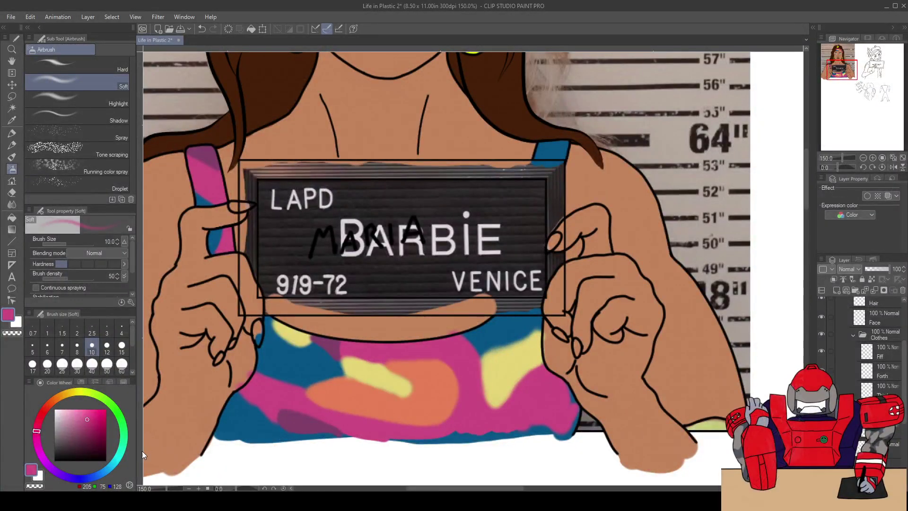
drag(321, 350, 409, 345)
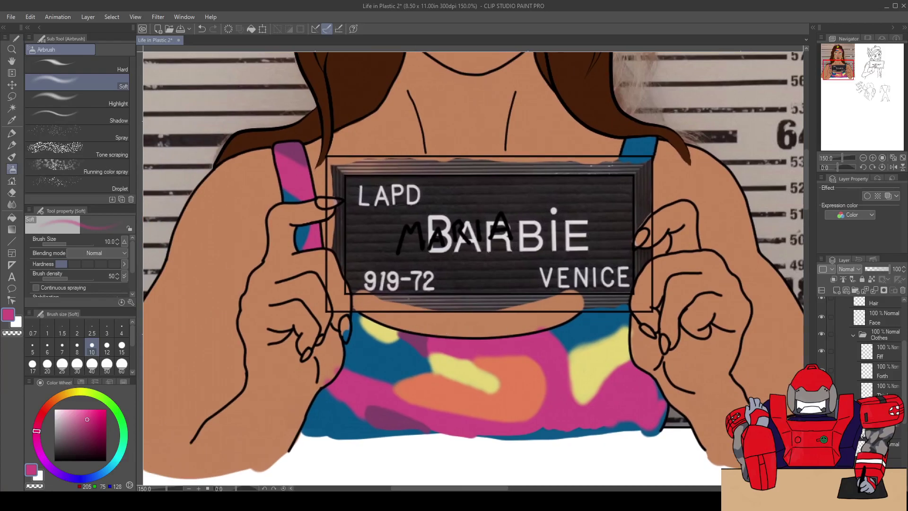
scroll(656, 283, down, 1)
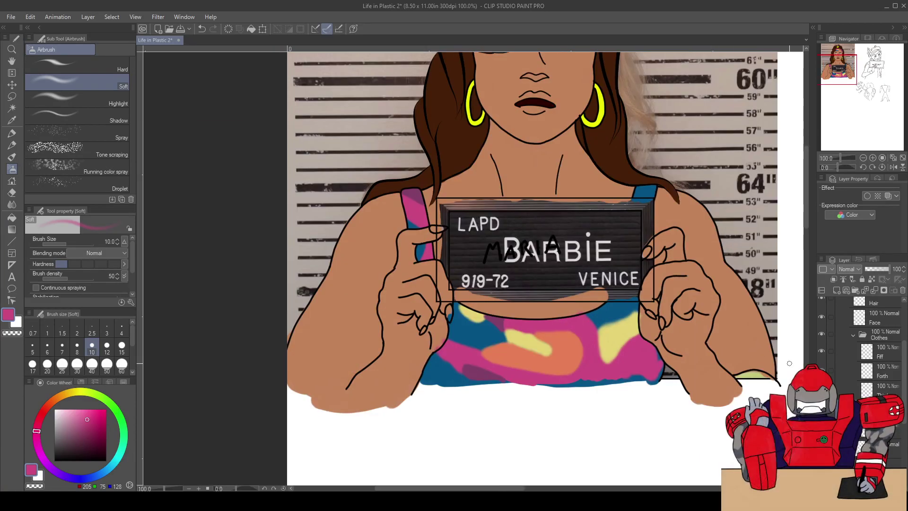
scroll(875, 383, down, 5)
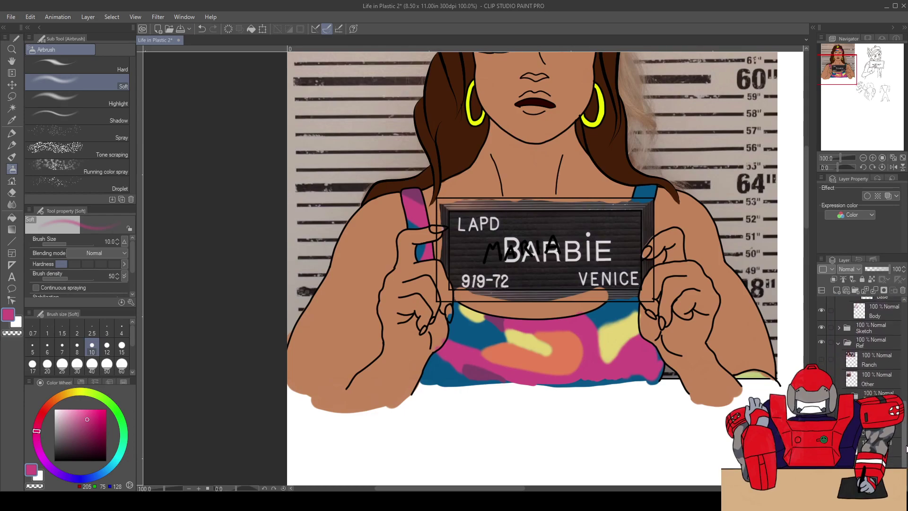
click(893, 462)
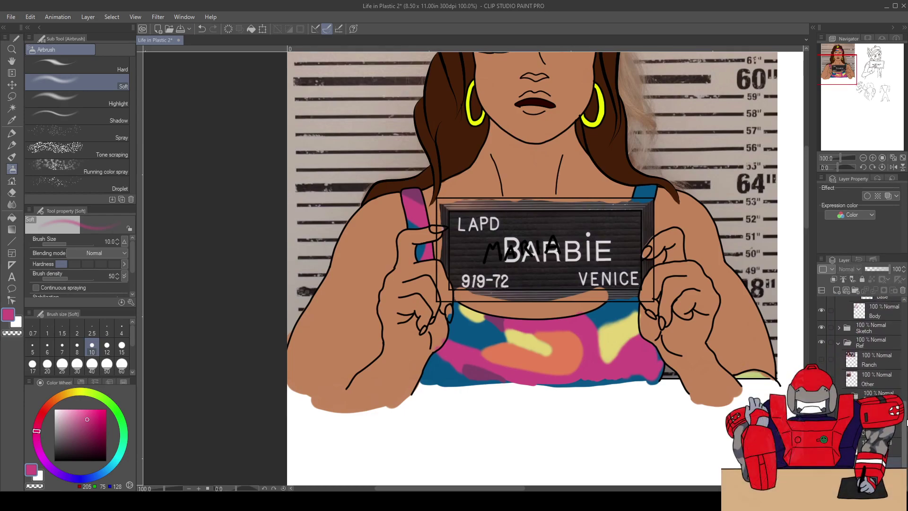
Toggle the mugshot reference photo off and on to compare it with the painting
scroll(854, 392, up, 3)
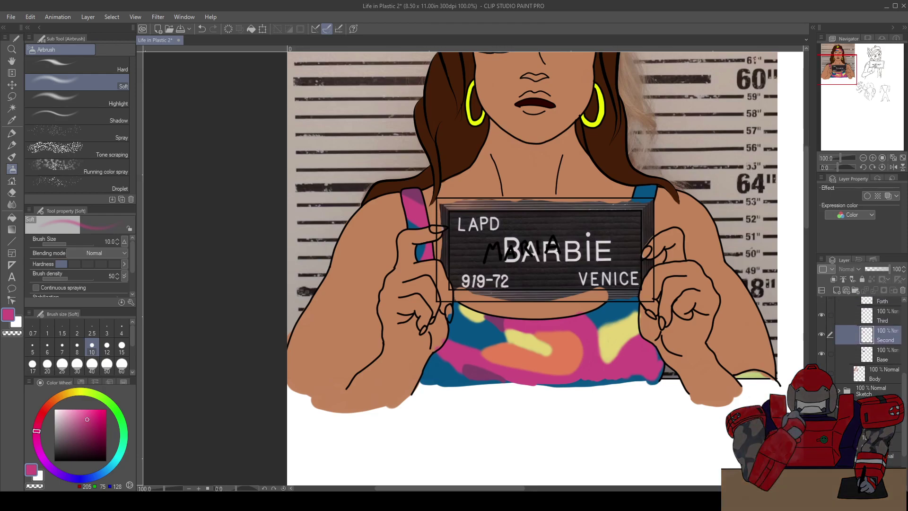
click(822, 442)
click(821, 442)
click(821, 442)
click(822, 441)
drag(904, 422, 904, 470)
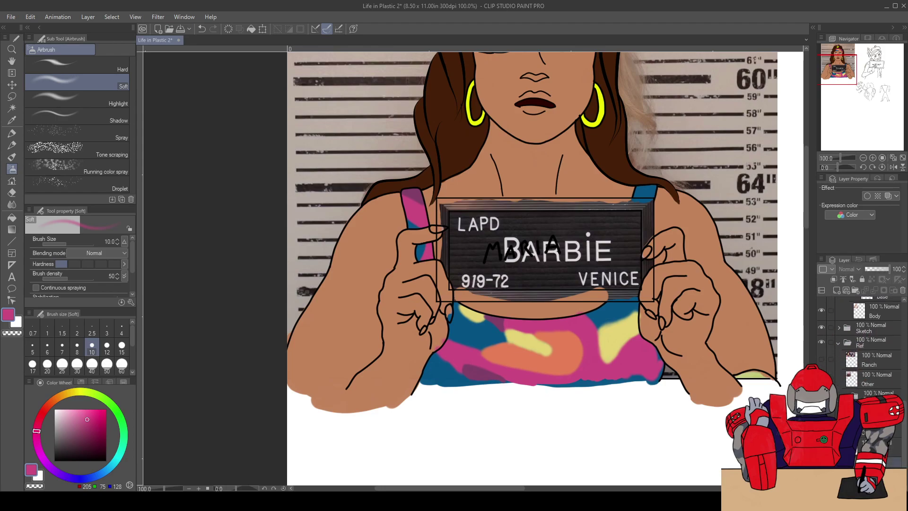
Collapse the folder near the reference layers and hide the mugshot photo reference
click(893, 461)
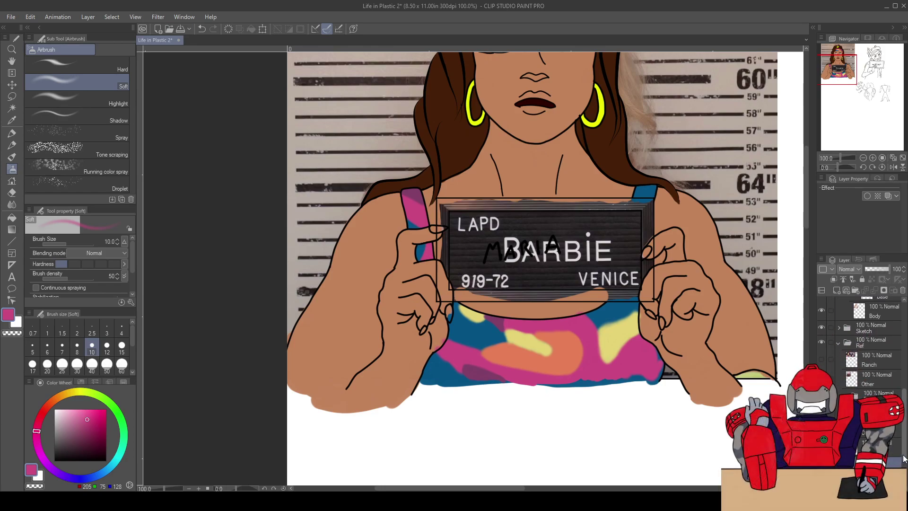
scroll(866, 345, down, 3)
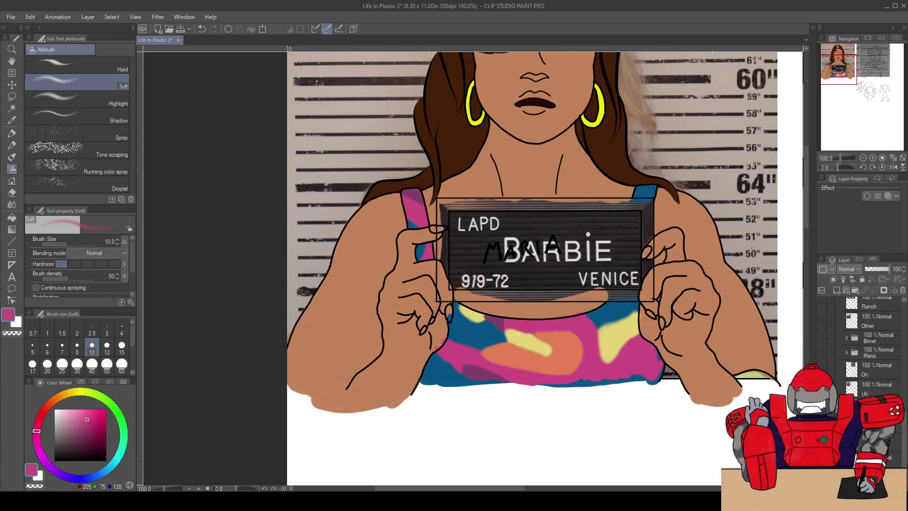
click(876, 460)
click(876, 424)
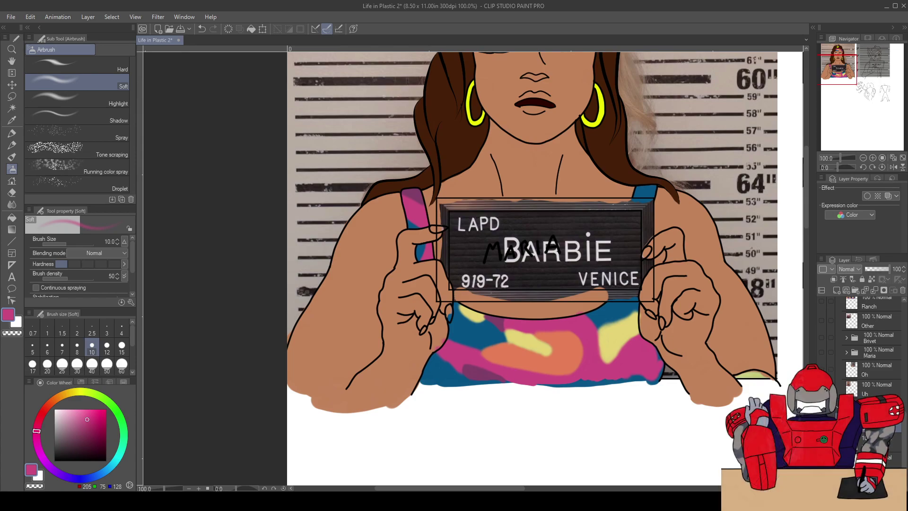
click(838, 405)
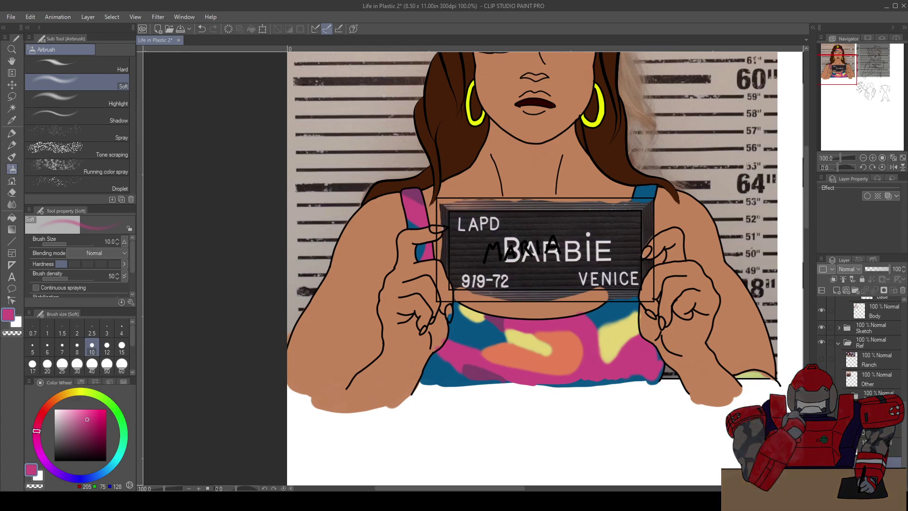
scroll(870, 350, up, 3)
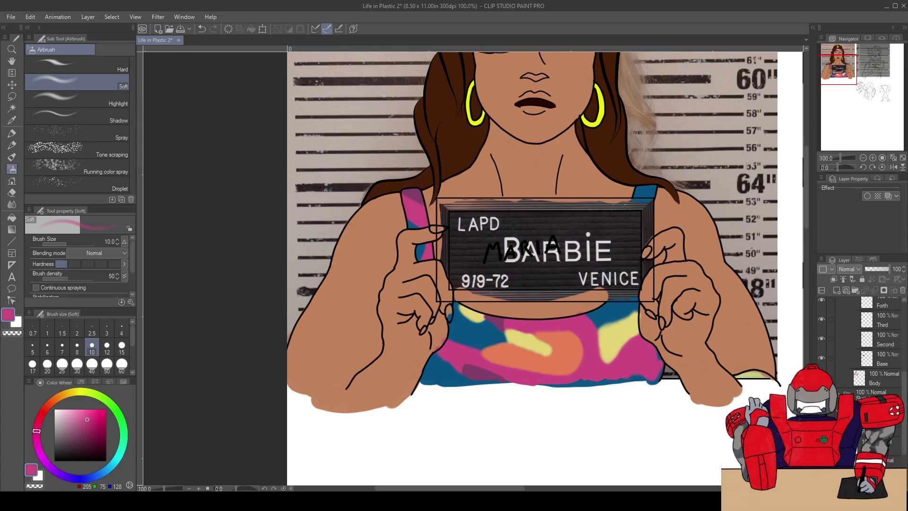
click(822, 427)
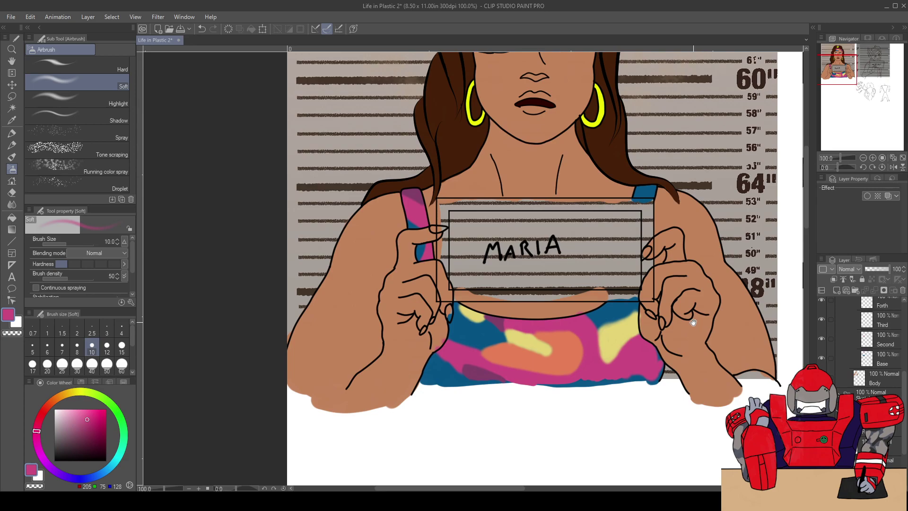
Show the mugshot reference again, toggling the Ref photo to compare with the drawing
drag(692, 325, 653, 363)
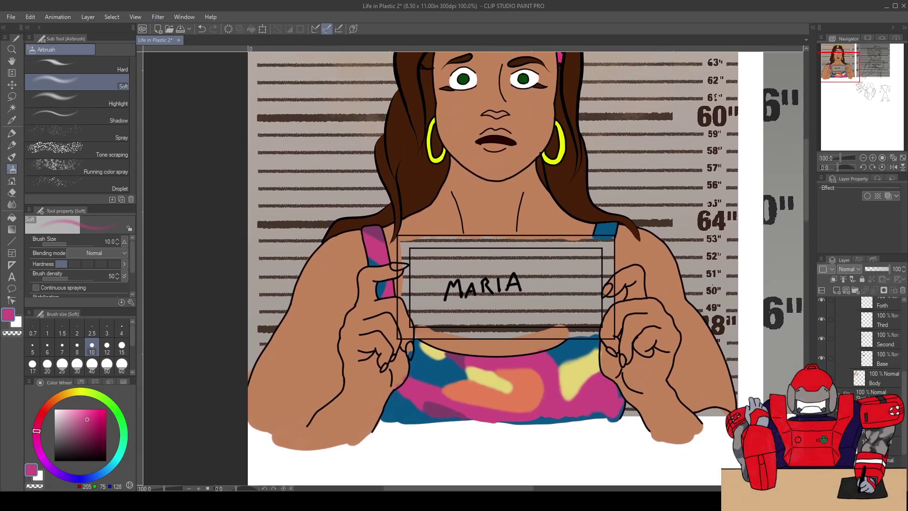
click(821, 426)
scroll(905, 422, down, 3)
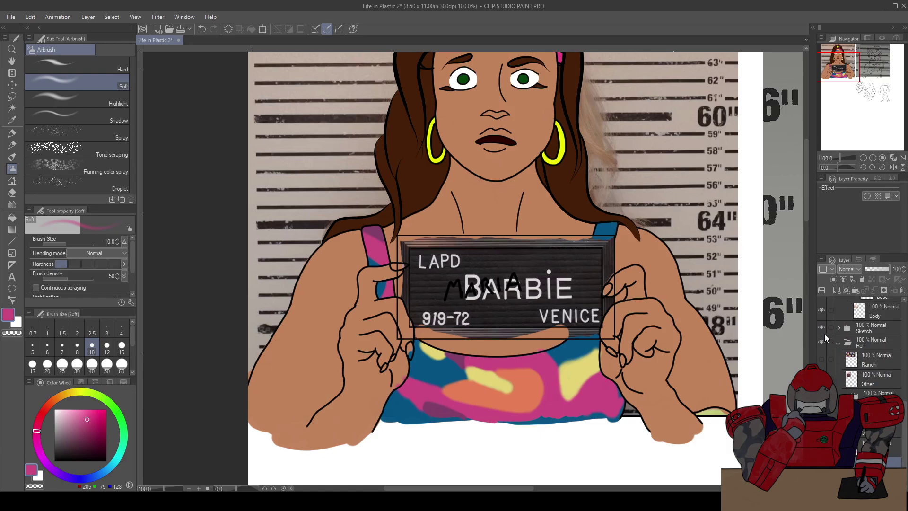
click(822, 343)
click(821, 342)
click(821, 343)
click(821, 342)
click(822, 341)
click(821, 339)
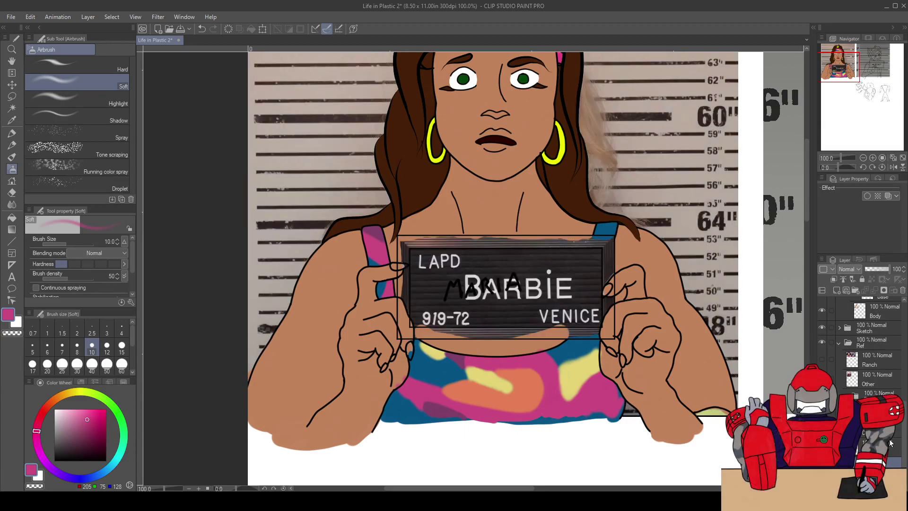
Hide the grey height chart, bring the headband into view, and select Maria's Details layer
click(821, 462)
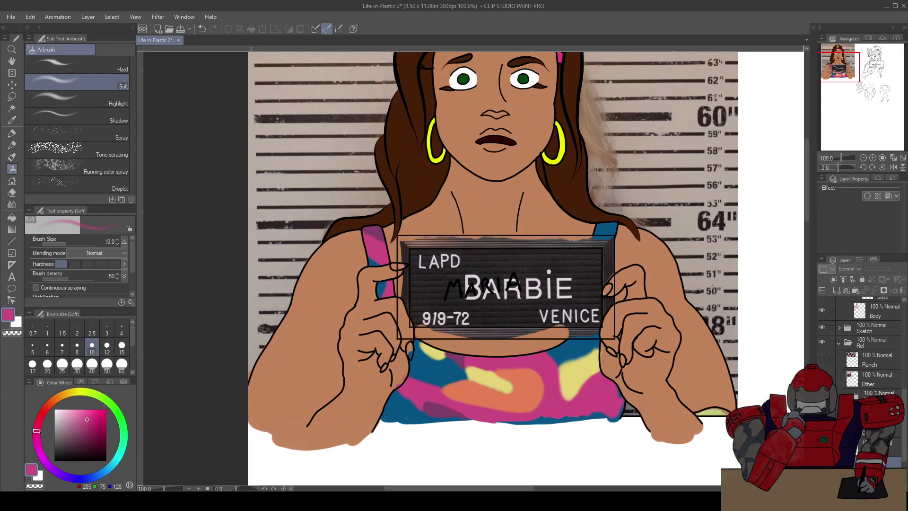
scroll(902, 399, up, 3)
scroll(903, 399, up, 3)
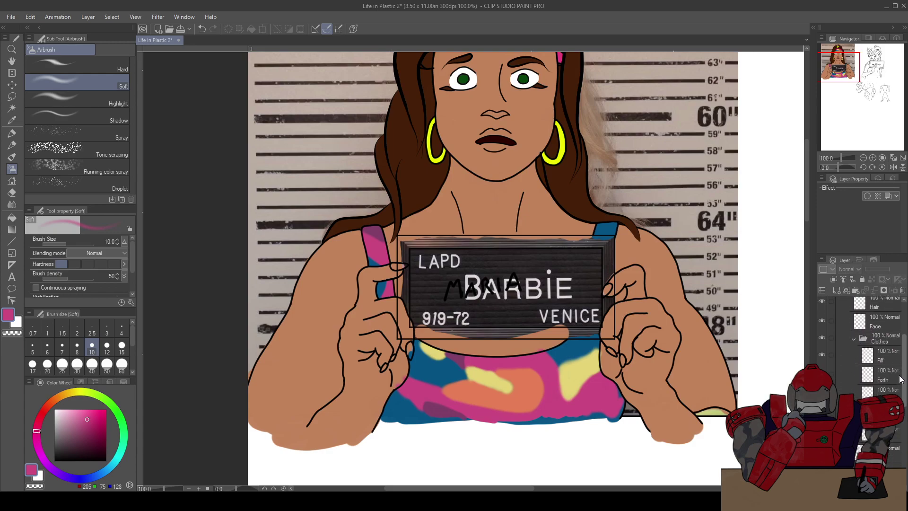
mouse_move(607, 281)
mouse_down()
mouse_move(604, 348)
mouse_move(602, 314)
mouse_move(591, 333)
mouse_up()
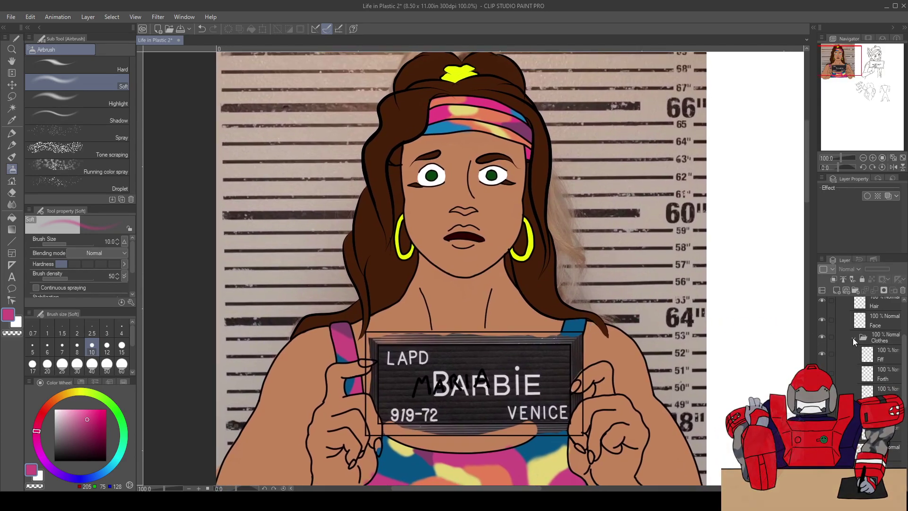
scroll(904, 333, up, 3)
scroll(901, 335, up, 1)
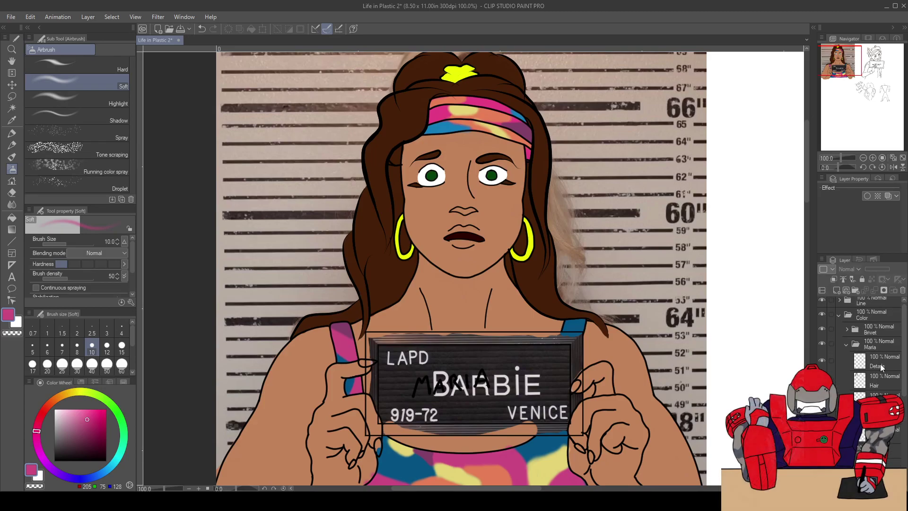
click(881, 363)
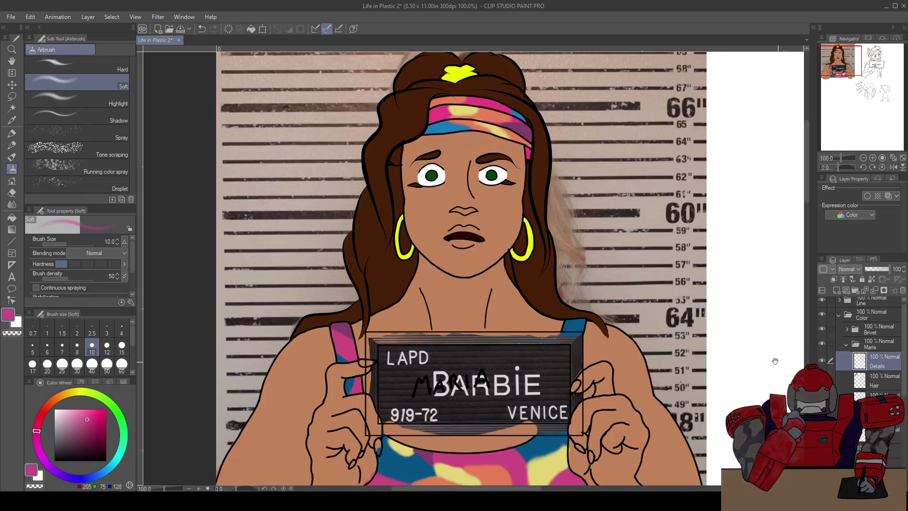
Zoom onto the right hand and eyedrop the shirt's yellow
drag(690, 356, 630, 235)
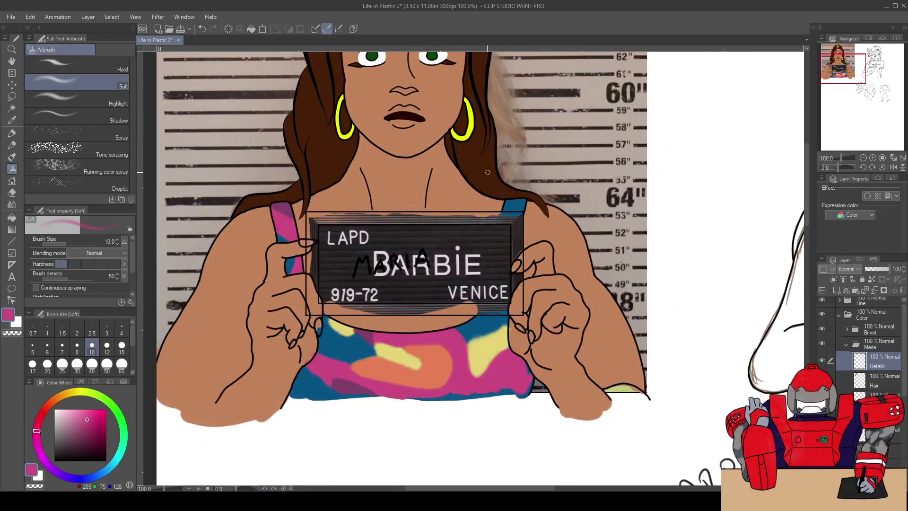
scroll(622, 392, up, 2)
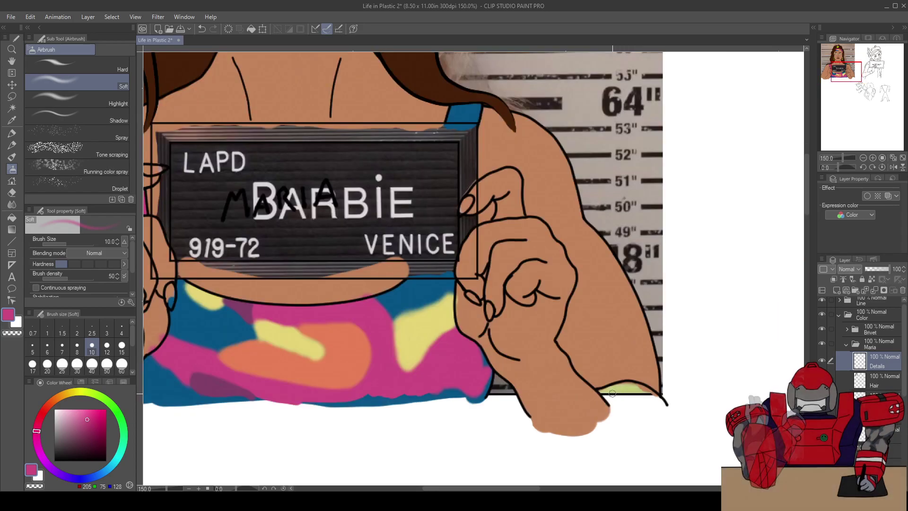
drag(539, 320, 551, 312)
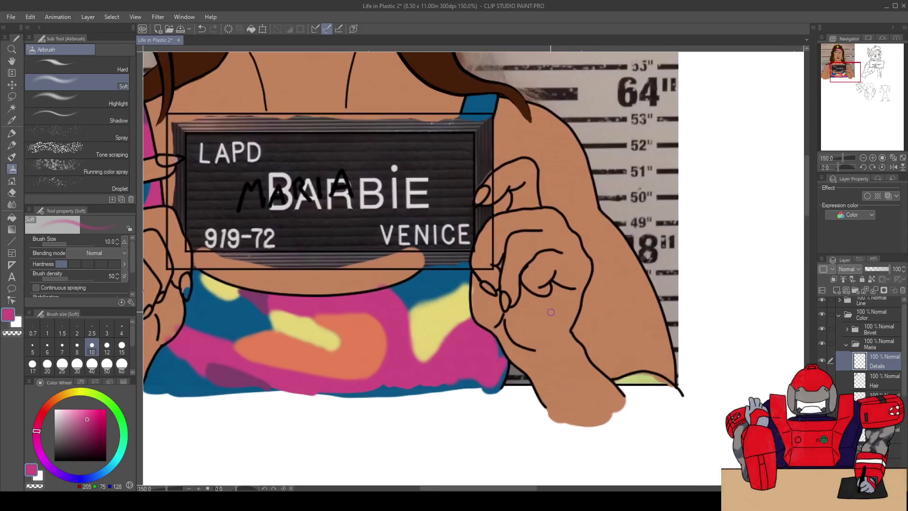
alt+click(464, 314)
drag(629, 376, 598, 337)
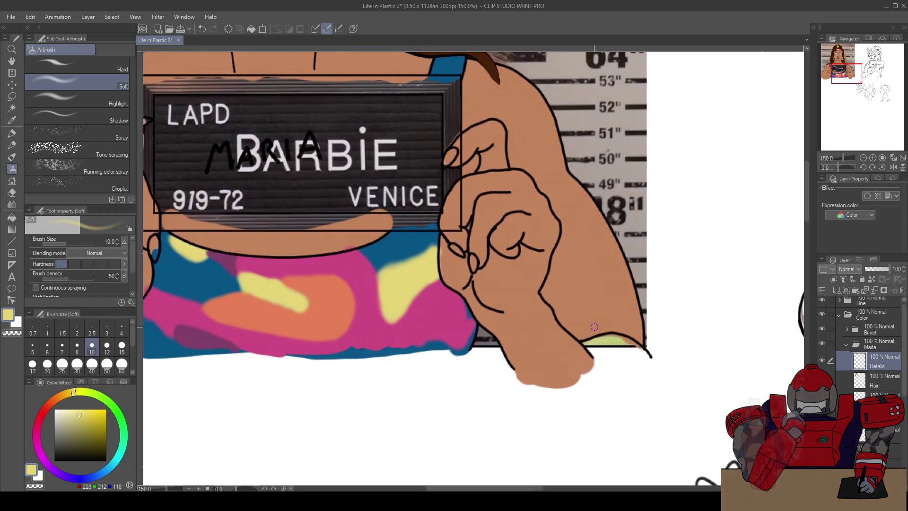
scroll(590, 328, up, 1)
Paint yellow under the wrist line with the Oil paint brush at size 15
key(p)
key(p)
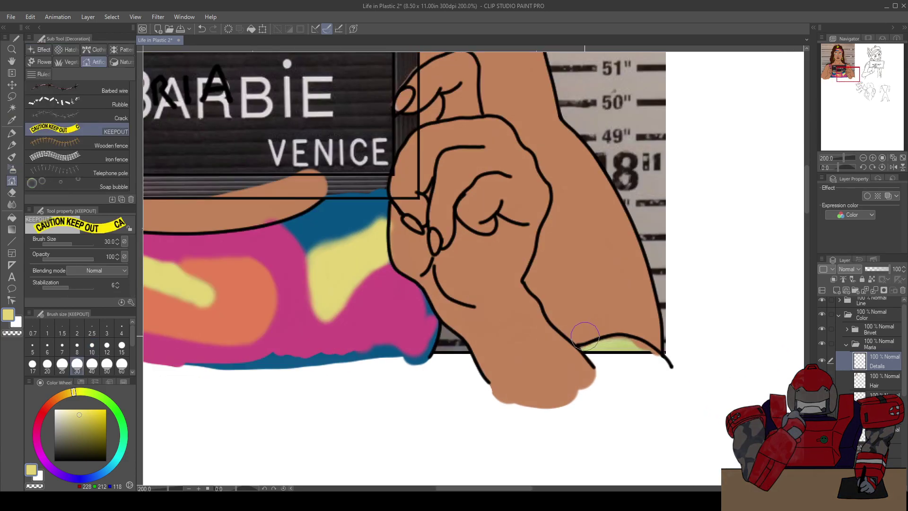
key(b)
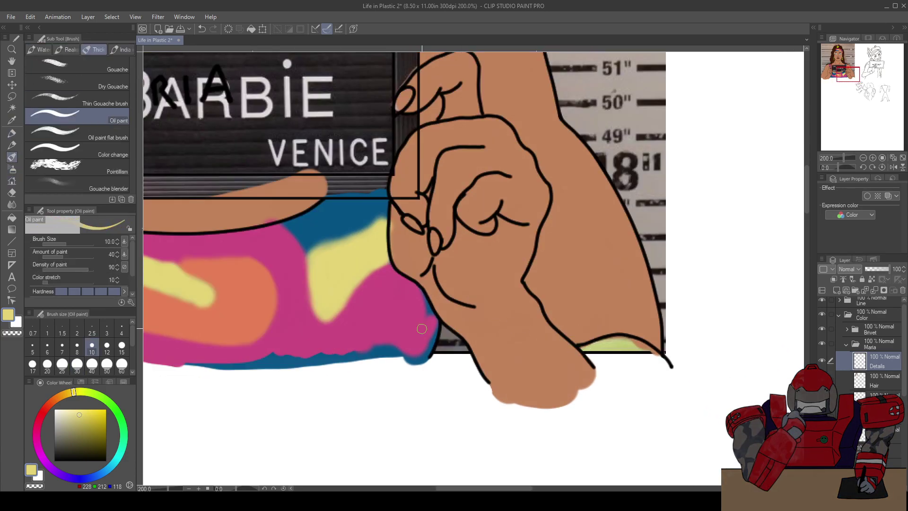
click(122, 345)
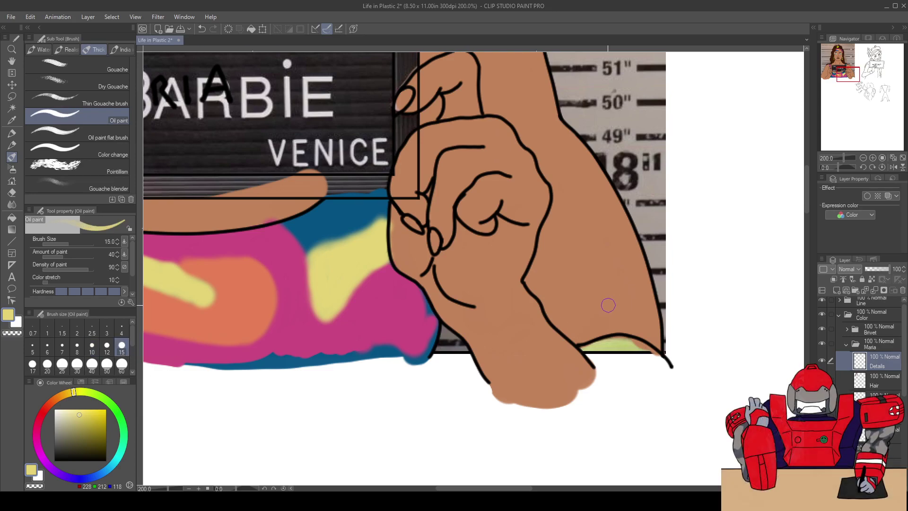
scroll(607, 305, up, 2)
mouse_move(499, 306)
mouse_down()
mouse_move(602, 294)
mouse_move(585, 293)
mouse_move(646, 322)
mouse_move(627, 314)
mouse_move(668, 349)
mouse_up()
mouse_move(520, 316)
mouse_down()
mouse_move(576, 351)
mouse_move(560, 314)
mouse_move(584, 312)
mouse_move(661, 359)
mouse_move(619, 320)
mouse_move(640, 328)
mouse_move(598, 299)
mouse_move(637, 325)
mouse_move(616, 304)
mouse_move(596, 307)
mouse_move(622, 316)
mouse_move(618, 310)
mouse_move(636, 363)
mouse_move(631, 317)
mouse_up()
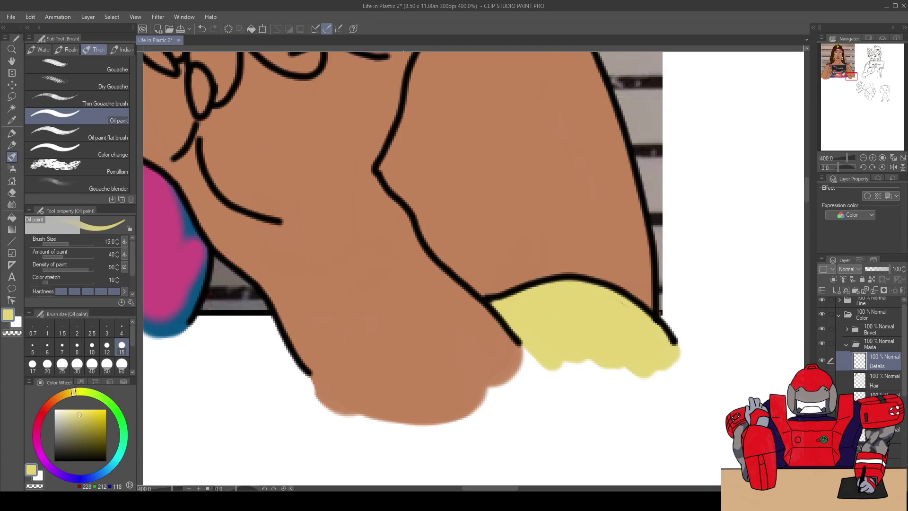
Check the yellow fill by toggling the Line folder, then expand the Maria folder
scroll(836, 332, up, 1)
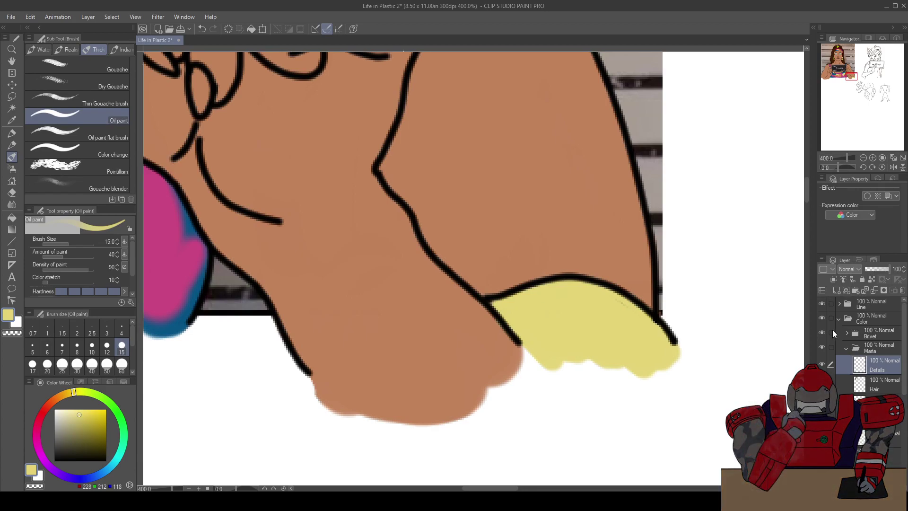
click(822, 303)
click(822, 303)
click(840, 319)
click(838, 303)
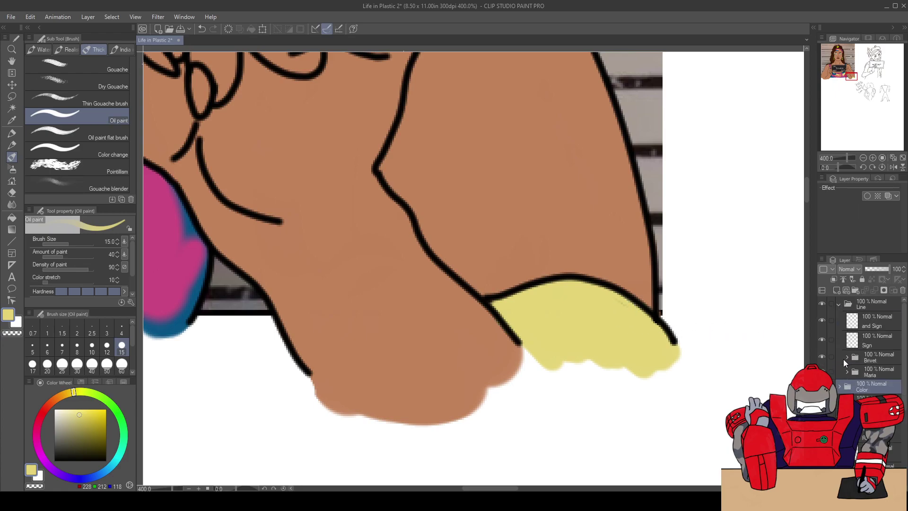
click(823, 304)
click(822, 304)
click(822, 303)
click(822, 304)
click(846, 372)
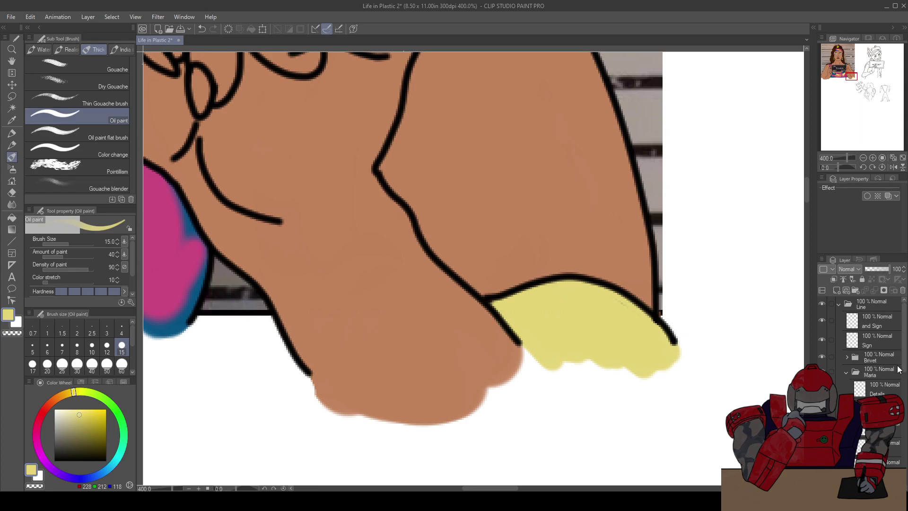
Set the Hard eraser to size 10
scroll(898, 370, down, 5)
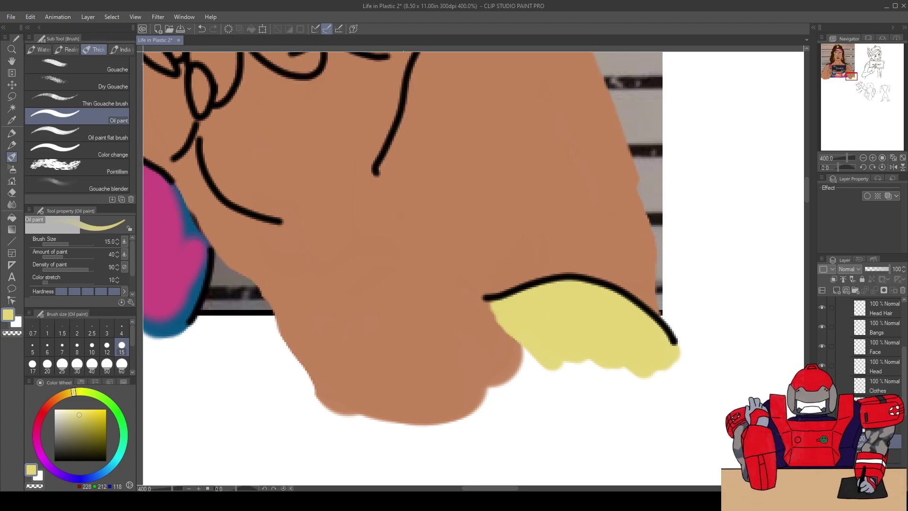
scroll(605, 288, up, 2)
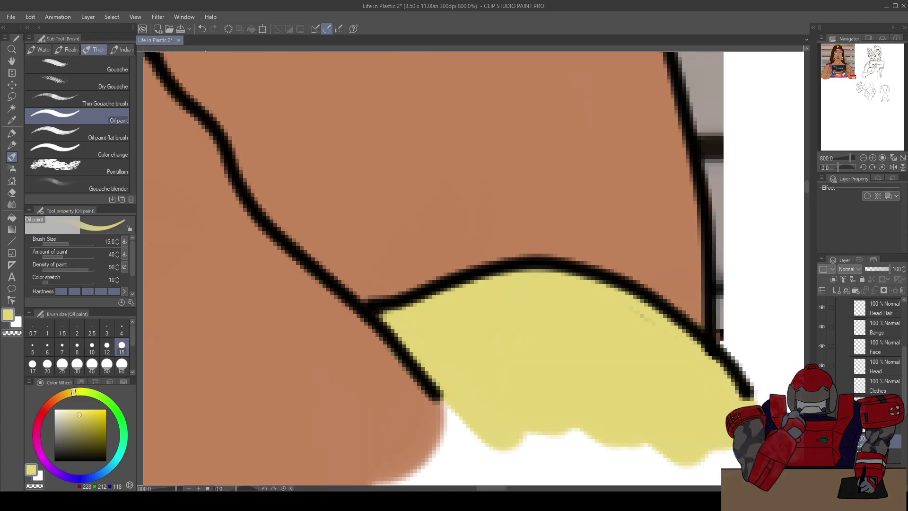
key(e)
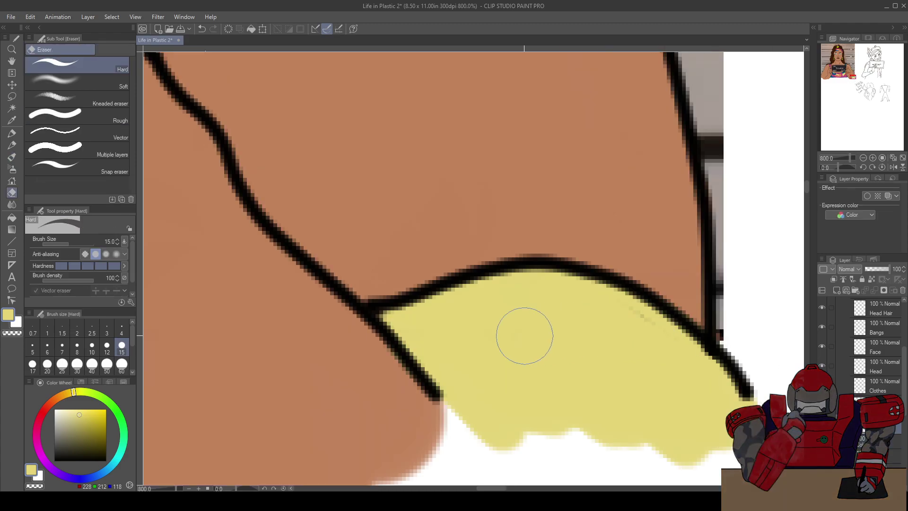
click(90, 346)
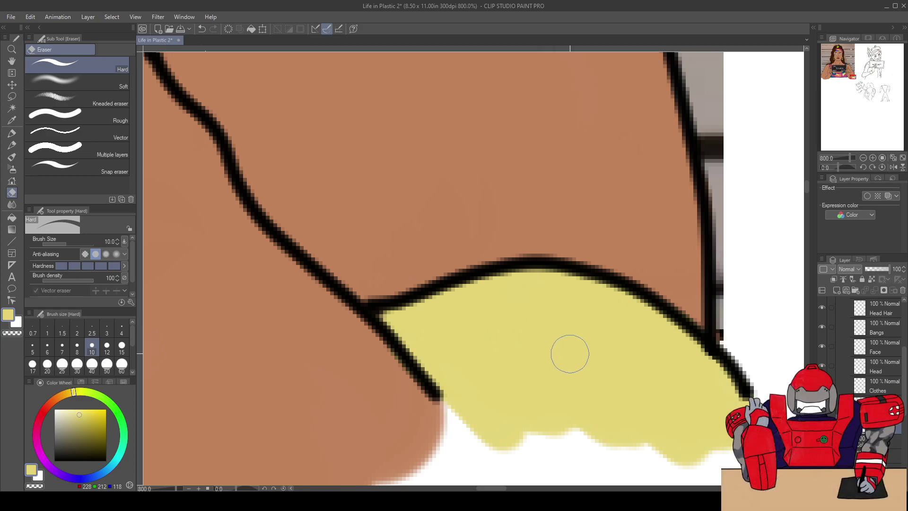
scroll(468, 239, down, 5)
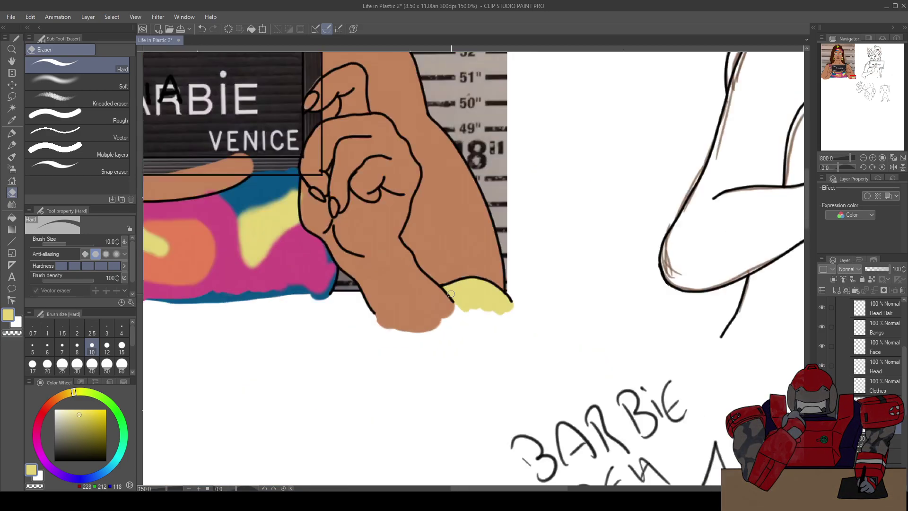
scroll(366, 215, down, 3)
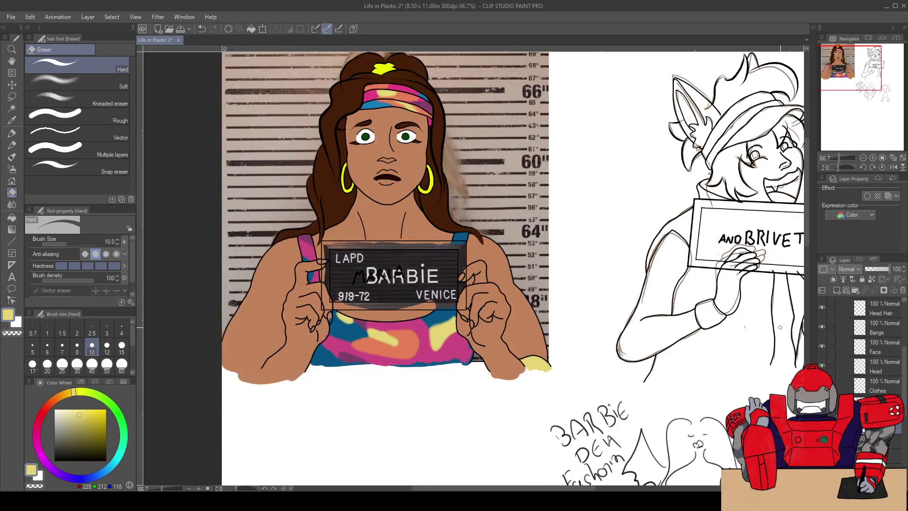
Collapse the Maria and Line folders, expand Color, and frame the sign in view
scroll(861, 359, up, 3)
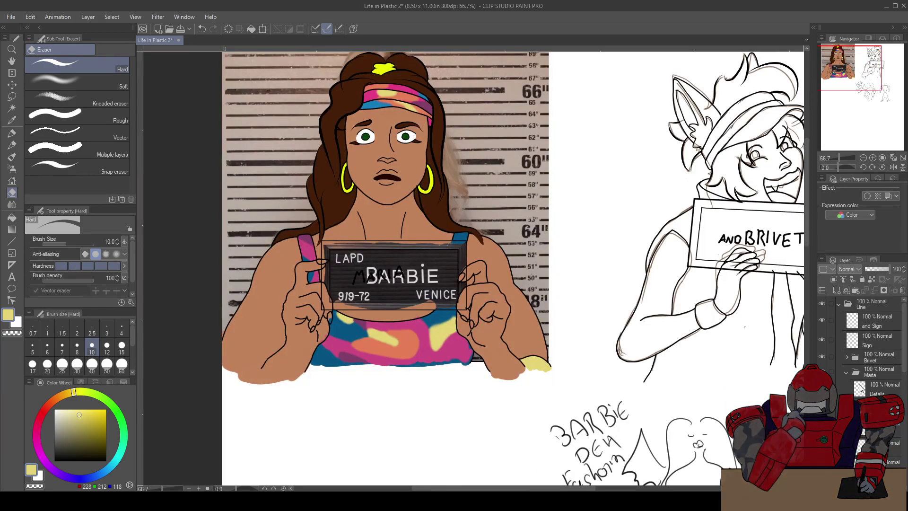
click(847, 372)
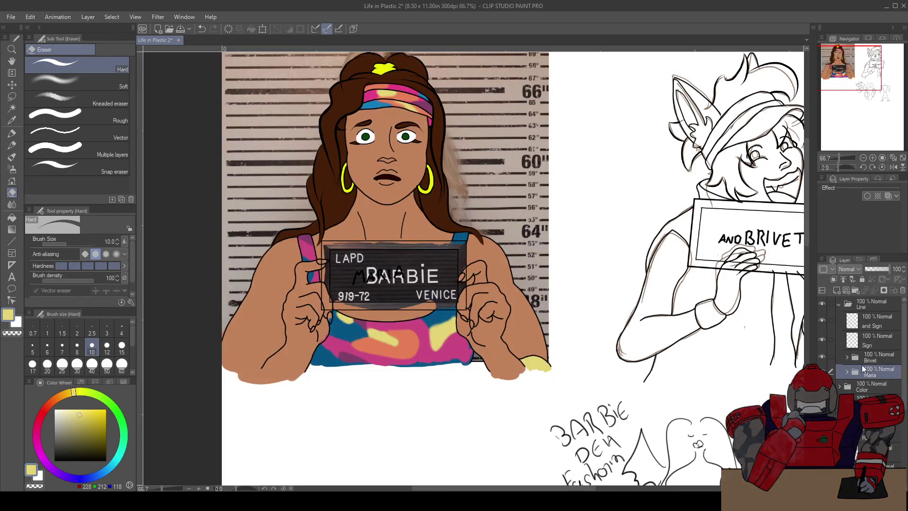
click(839, 304)
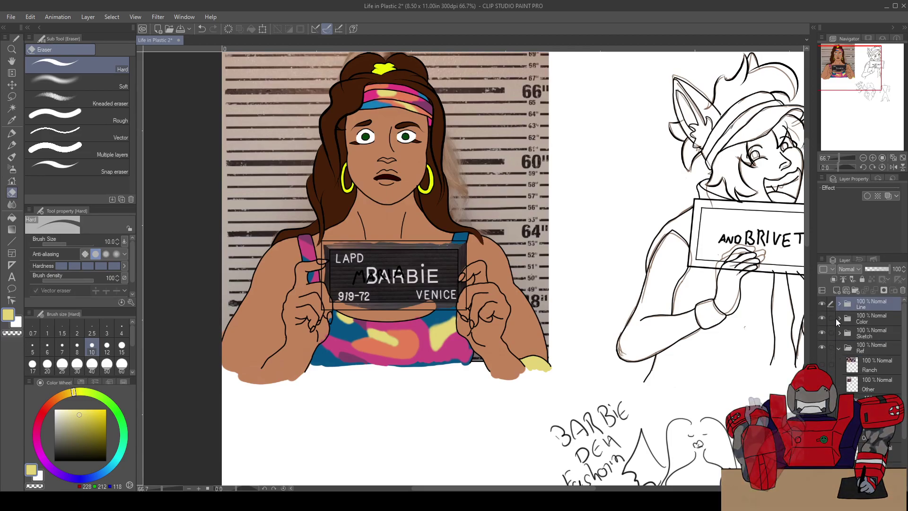
click(839, 319)
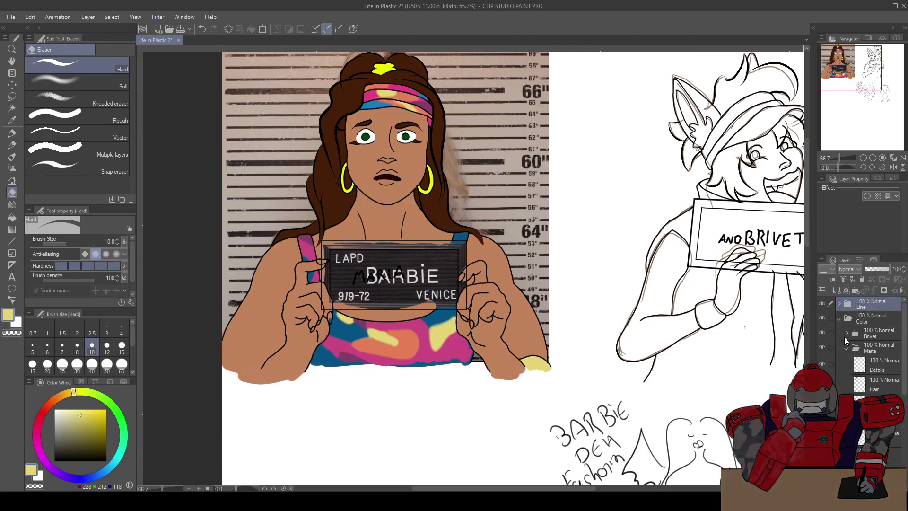
scroll(457, 266, up, 1)
drag(398, 259, 448, 321)
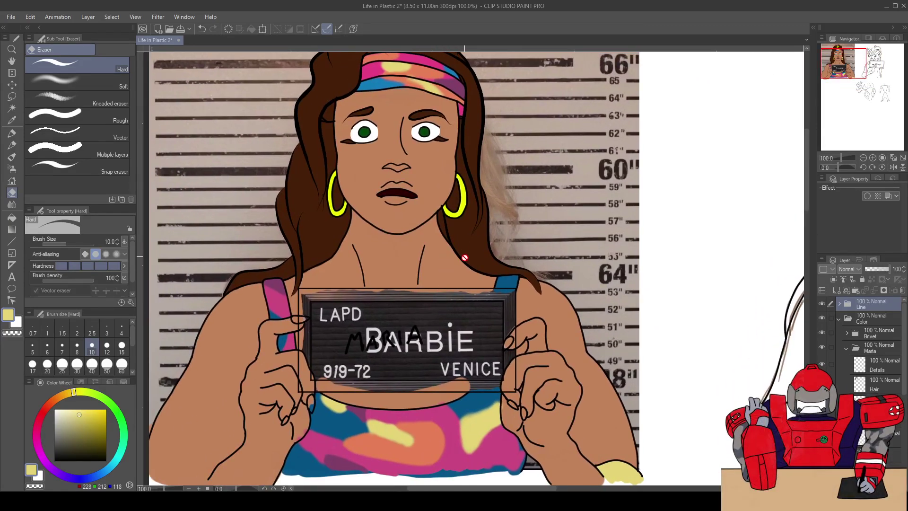
scroll(458, 339, up, 1)
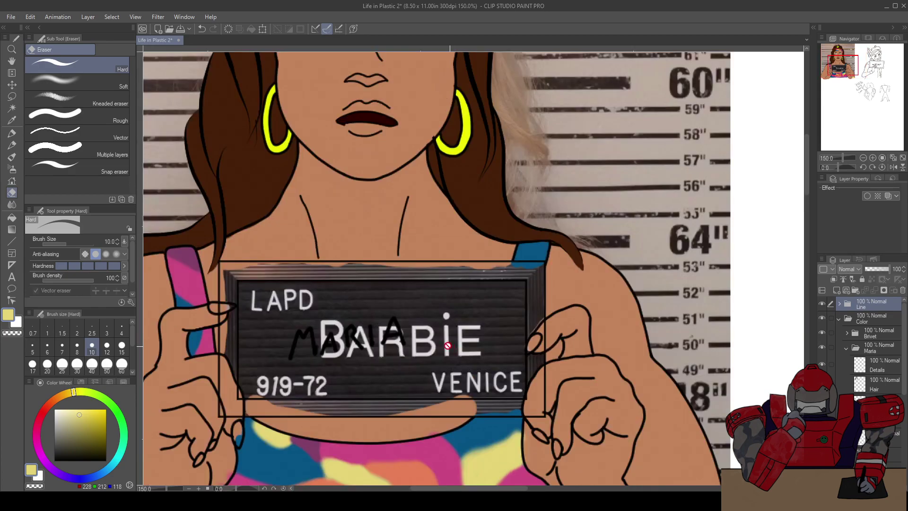
drag(421, 329, 439, 346)
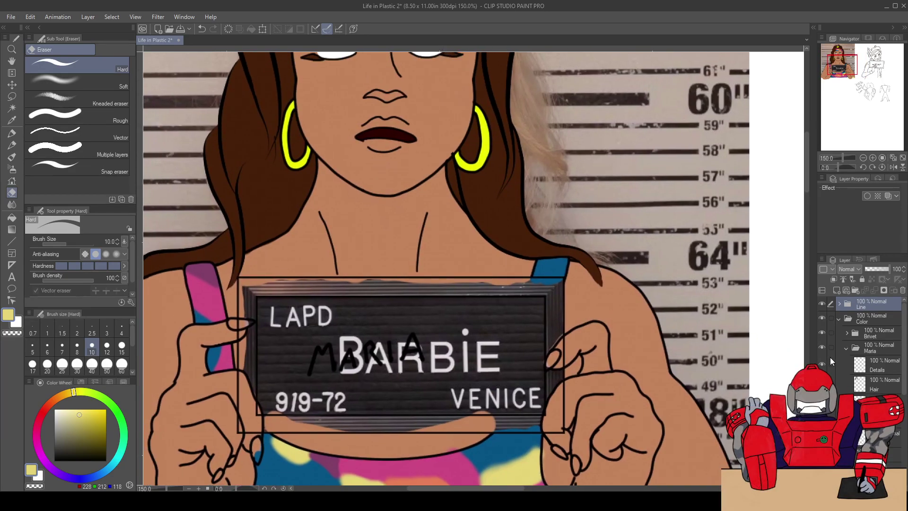
Select the Color folder and add a new folder named Signs above it
click(847, 348)
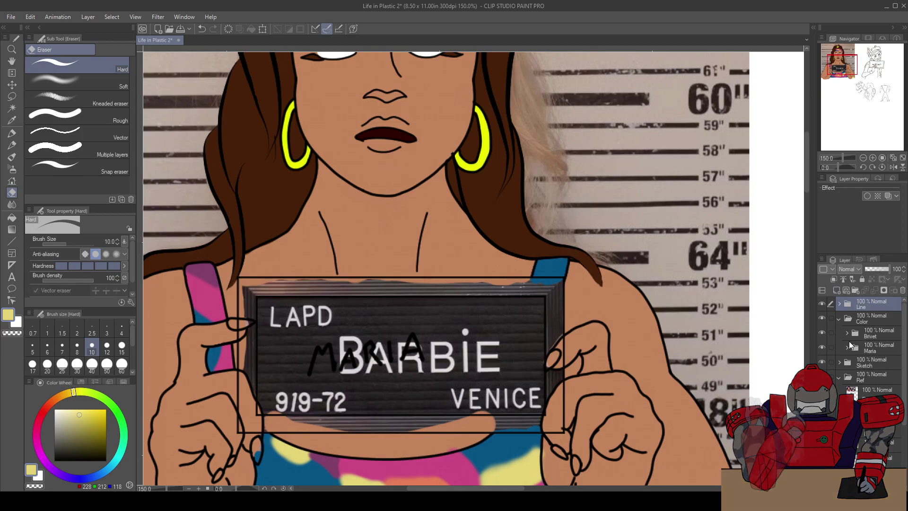
click(863, 320)
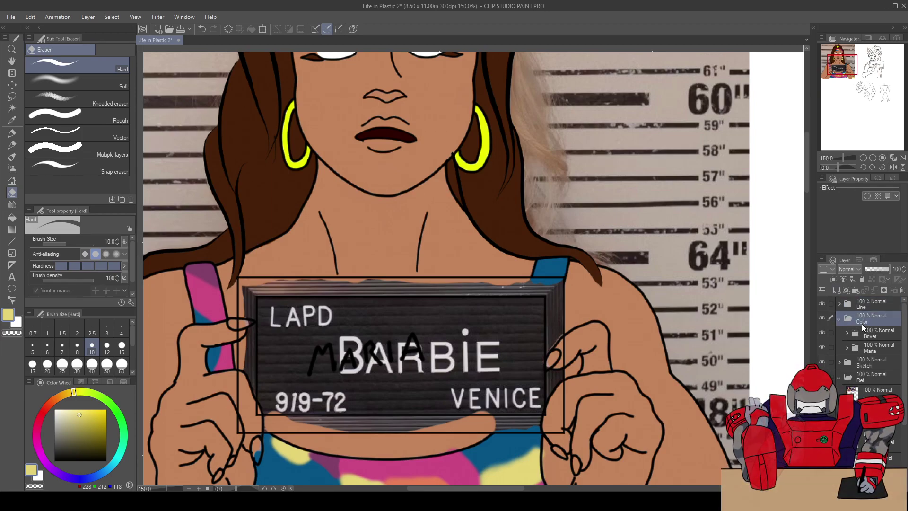
click(856, 291)
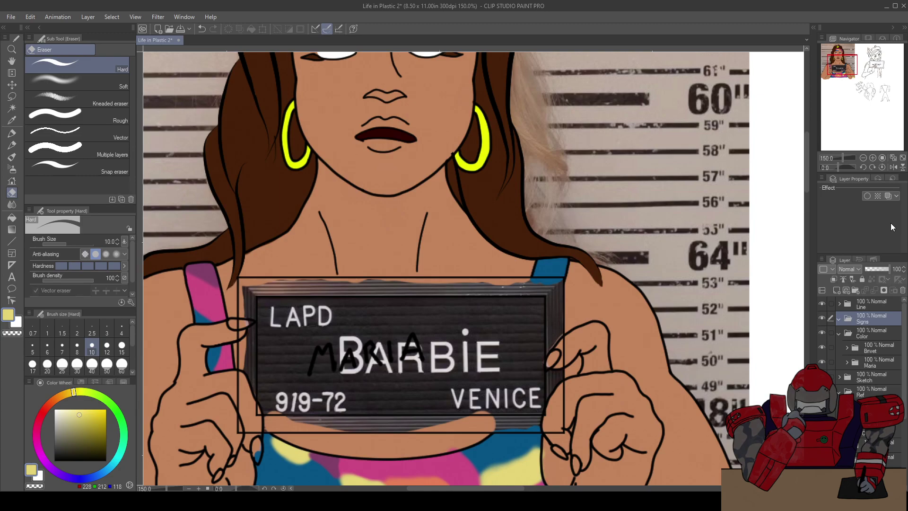
Move the Signs folder into Color, add a new layer, and rename it Mat
drag(879, 318, 862, 339)
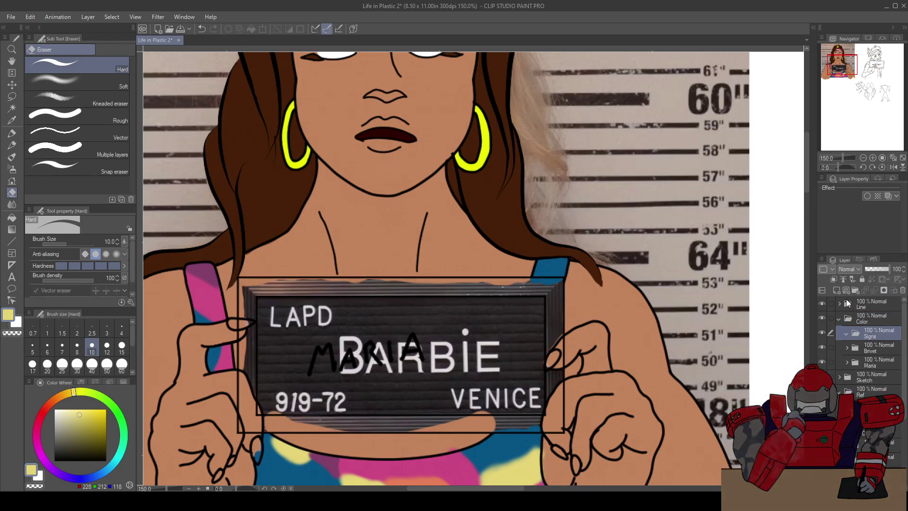
click(837, 290)
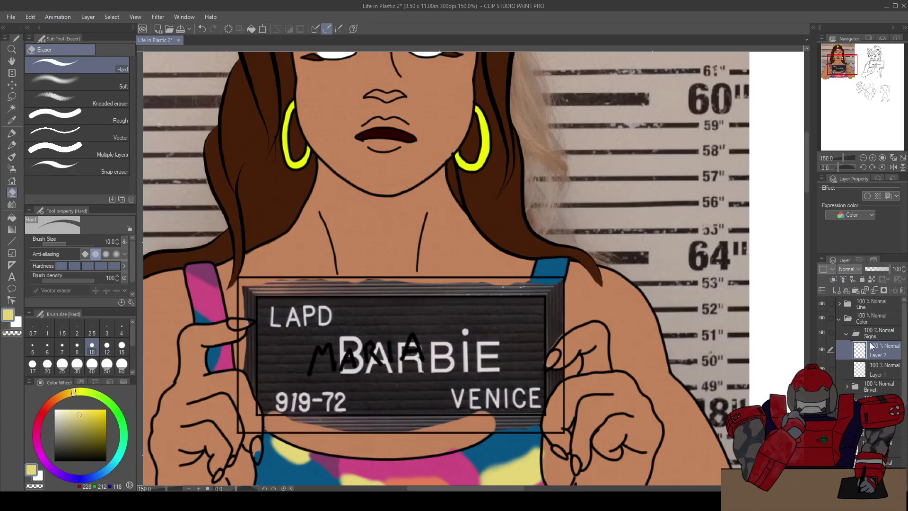
click(876, 376)
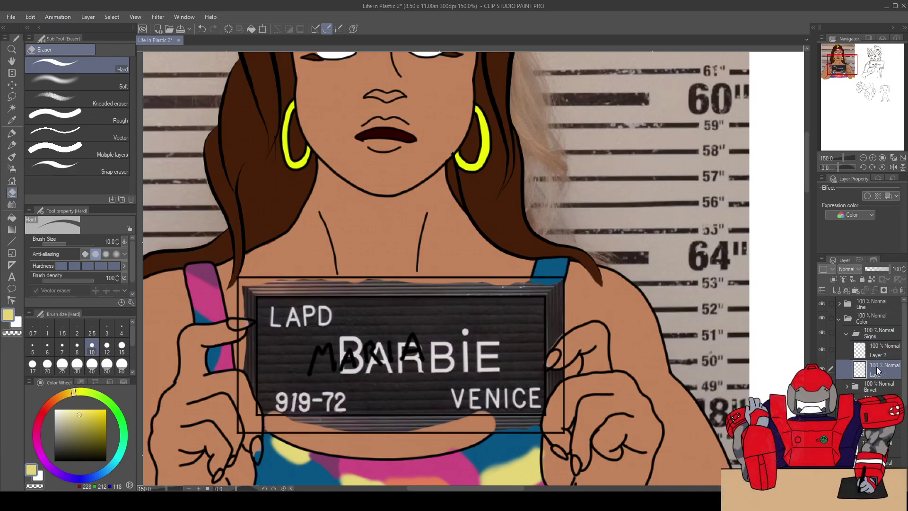
text(Mat)
key(Return)
Rename the second layer Boarder and make the Mat layer active
double_click(879, 356)
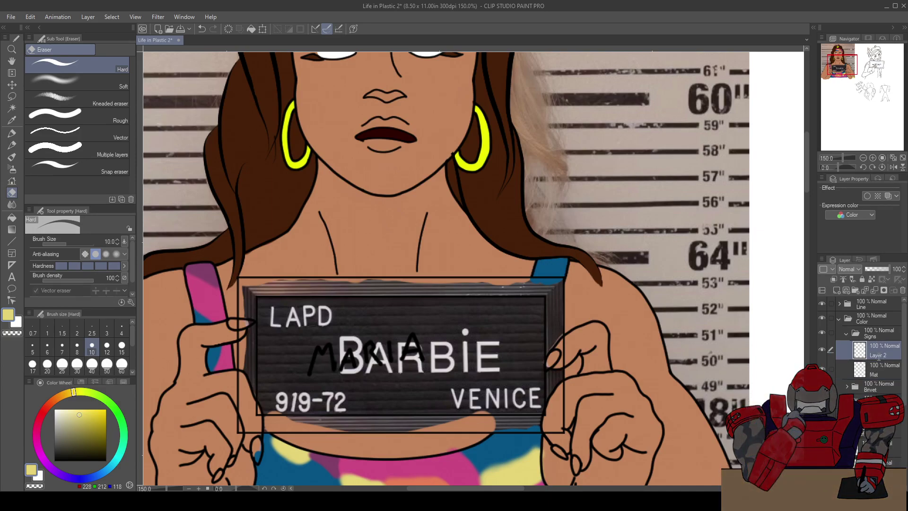
double_click(878, 356)
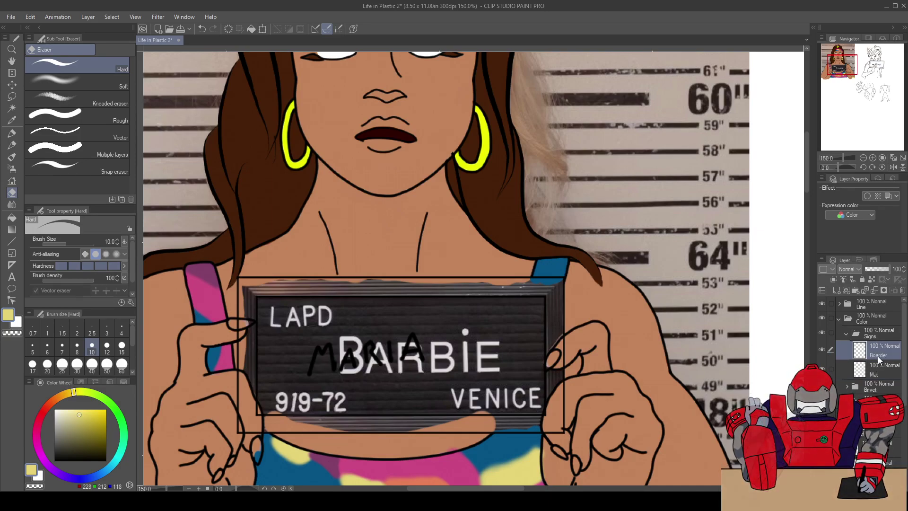
text(Board)
click(881, 368)
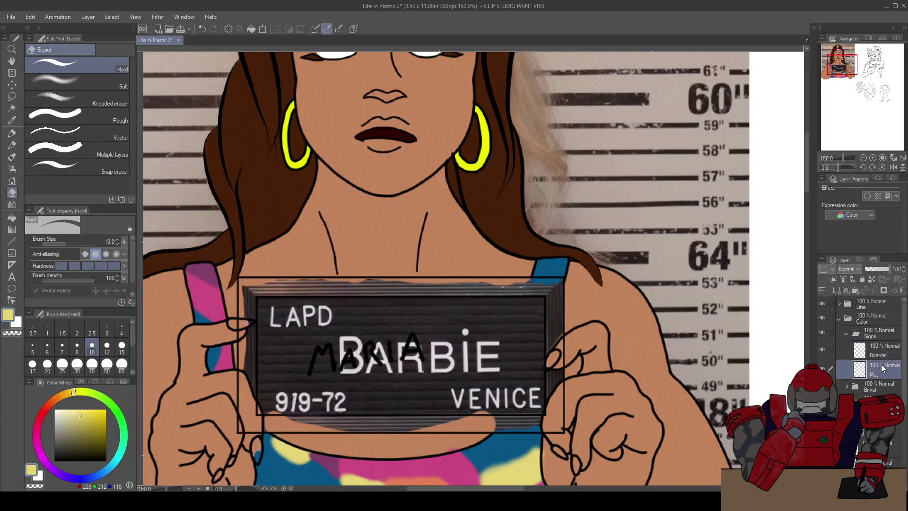
Zoom onto the sign and eyedrop the letter board's dark colour
drag(325, 309, 384, 306)
scroll(374, 314, up, 1)
drag(365, 347, 371, 289)
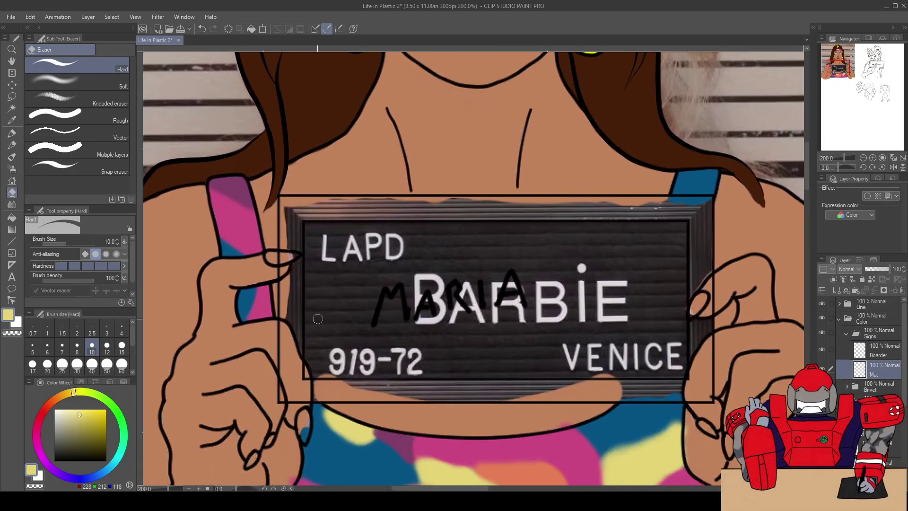
key(i)
click(350, 301)
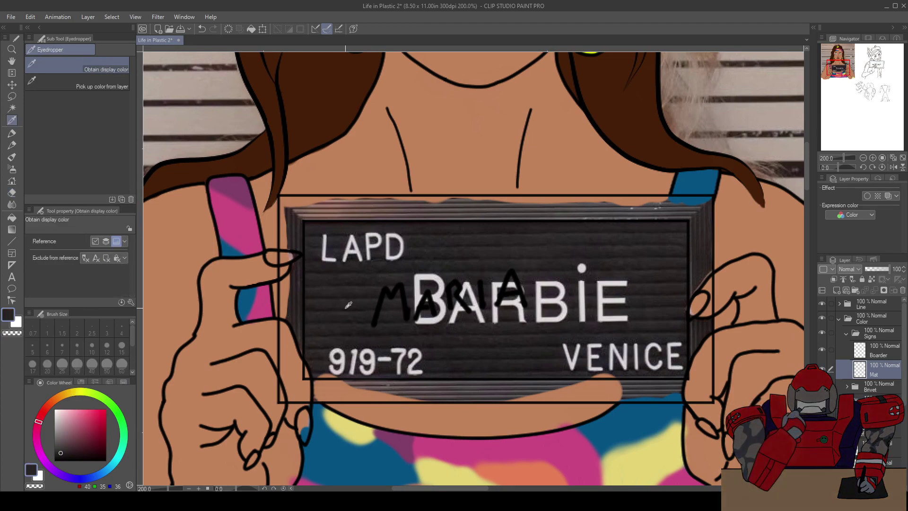
Paint the dark mat along the sign's left and bottom edges with the pen at size 40
key(e)
key(p)
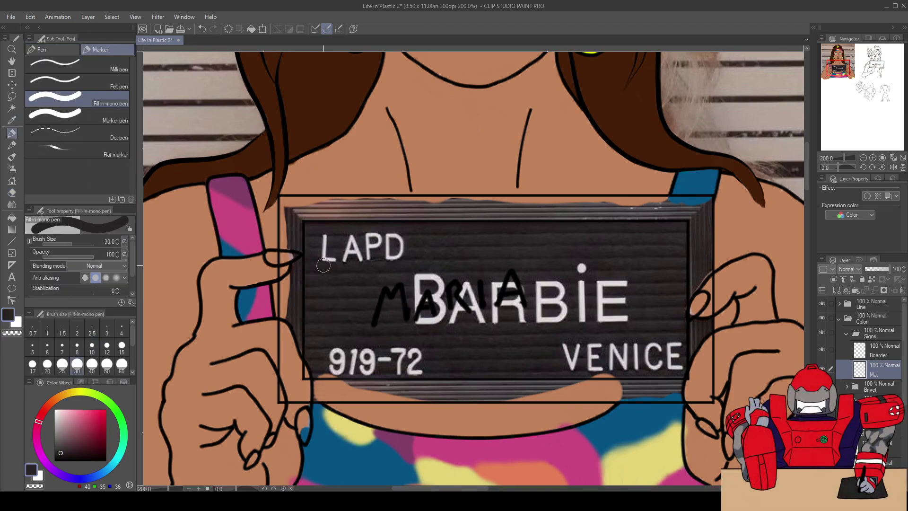
scroll(313, 242, down, 1)
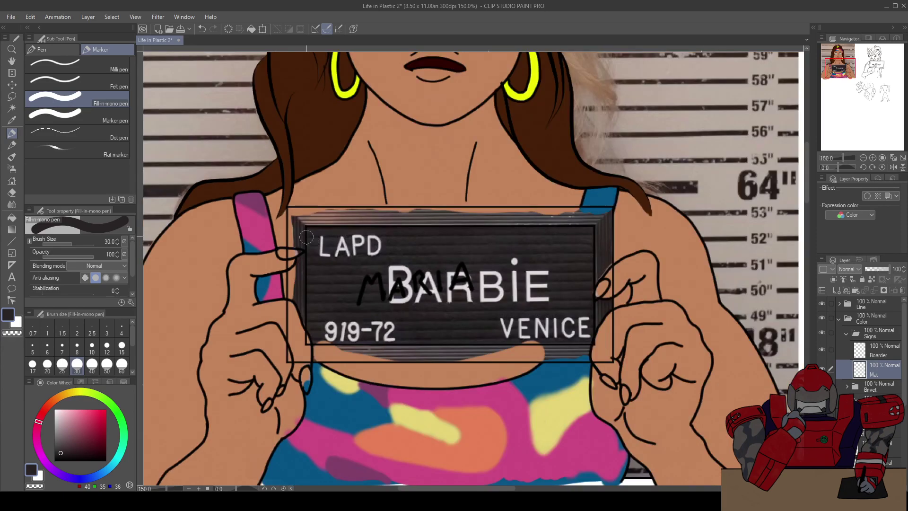
key(bracketright)
mouse_move(310, 231)
mouse_down()
mouse_move(313, 338)
mouse_move(588, 340)
mouse_move(586, 230)
mouse_move(314, 232)
mouse_up()
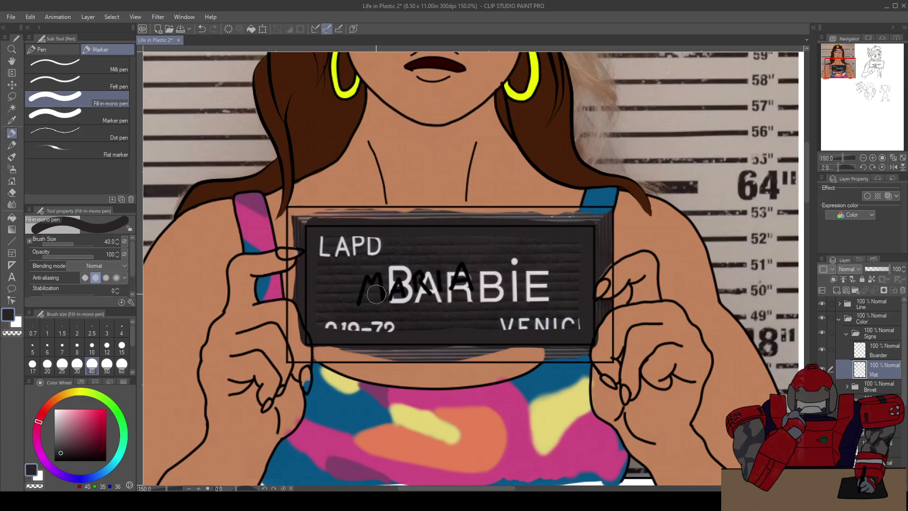
Bucket-fill the sign's interior with the dark charcoal colour
key(b)
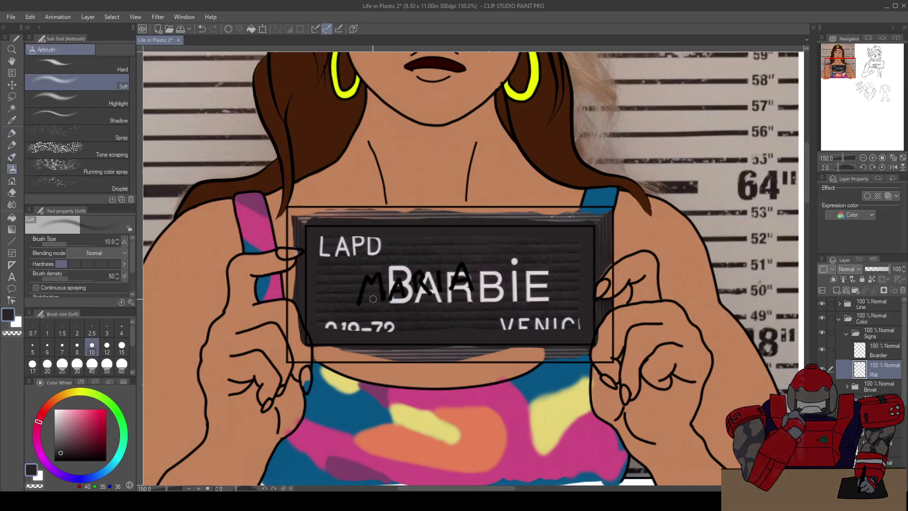
key(g)
click(391, 290)
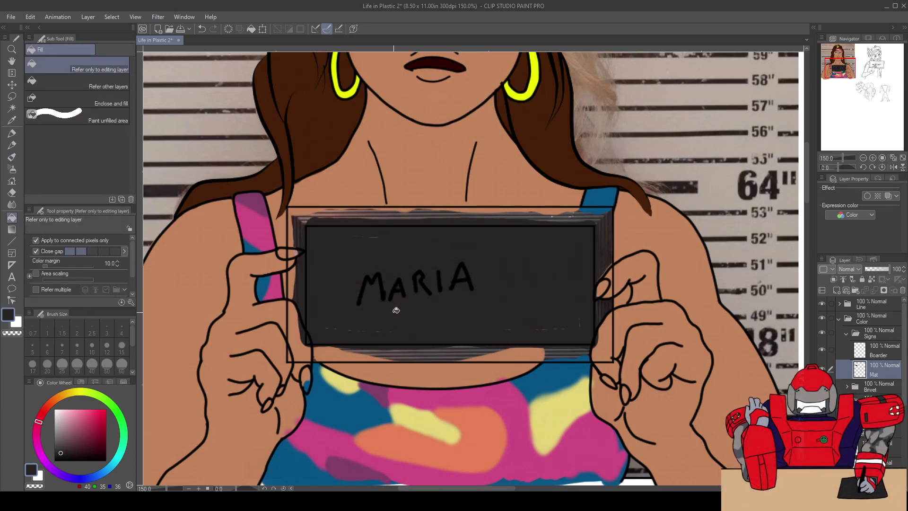
key(b)
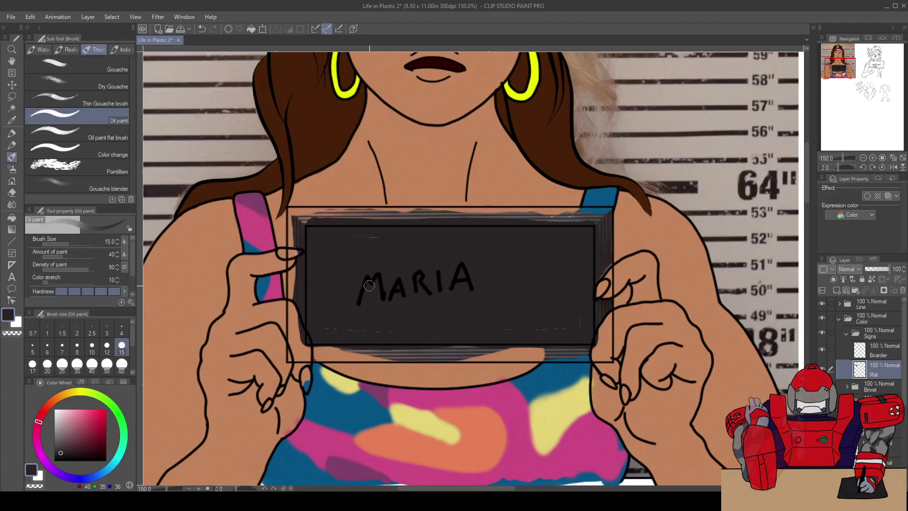
key(p)
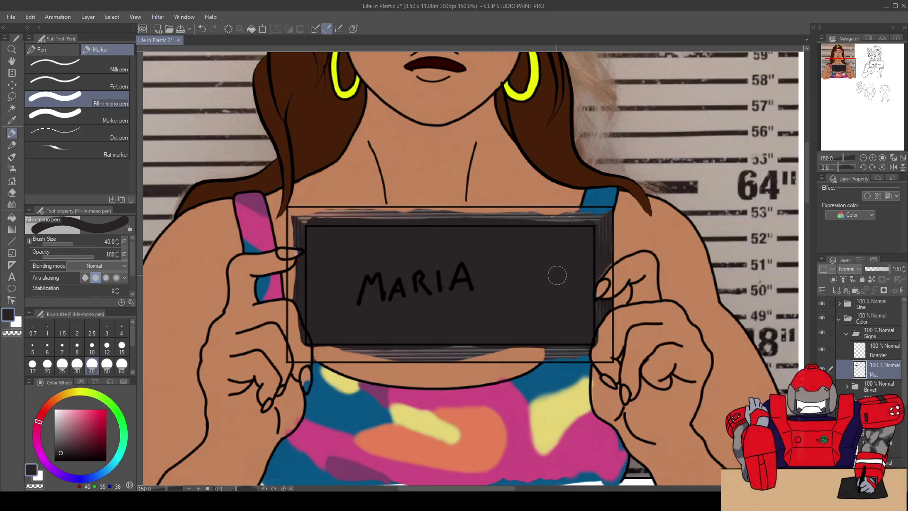
Bring the letter board photo back and sample the grey of the sign's frame
key(ctrl+v)
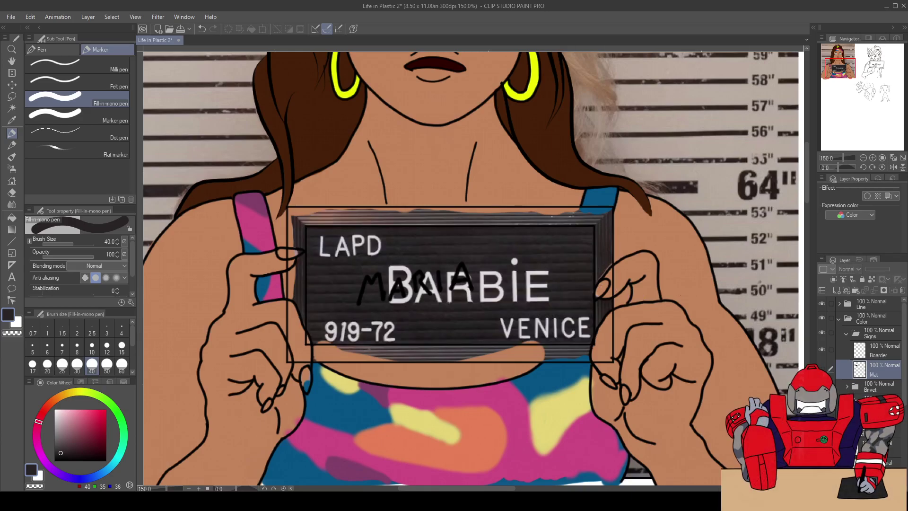
scroll(543, 254, up, 1)
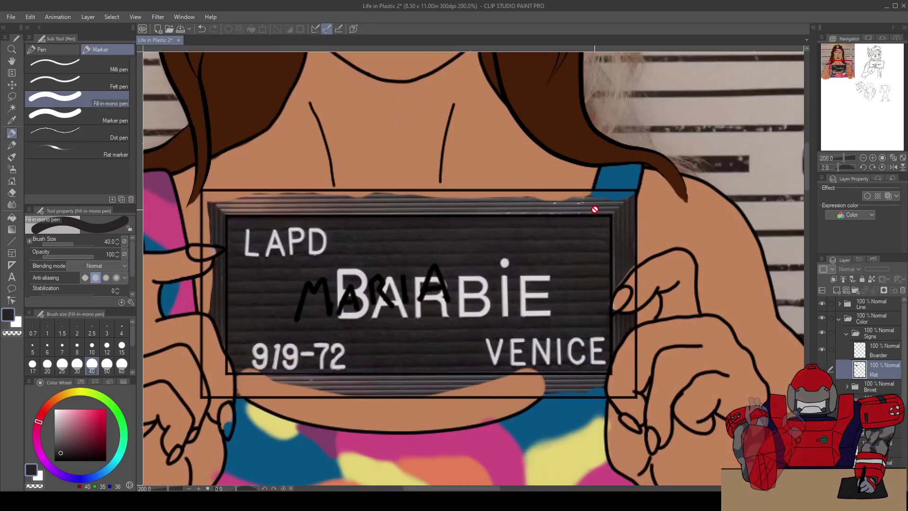
key(i)
click(571, 207)
key(p)
Resample the frame's lighter grey and select the Boarder layer
scroll(573, 206, up, 3)
key(i)
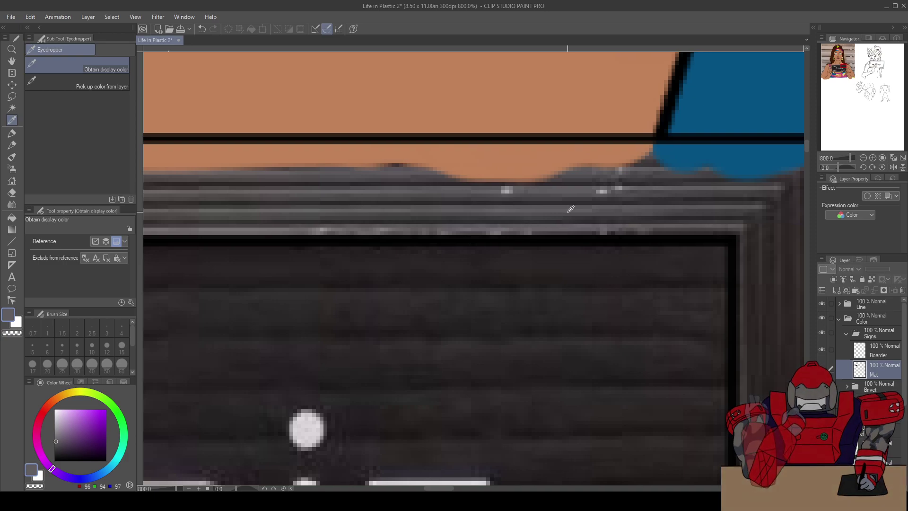
click(576, 264)
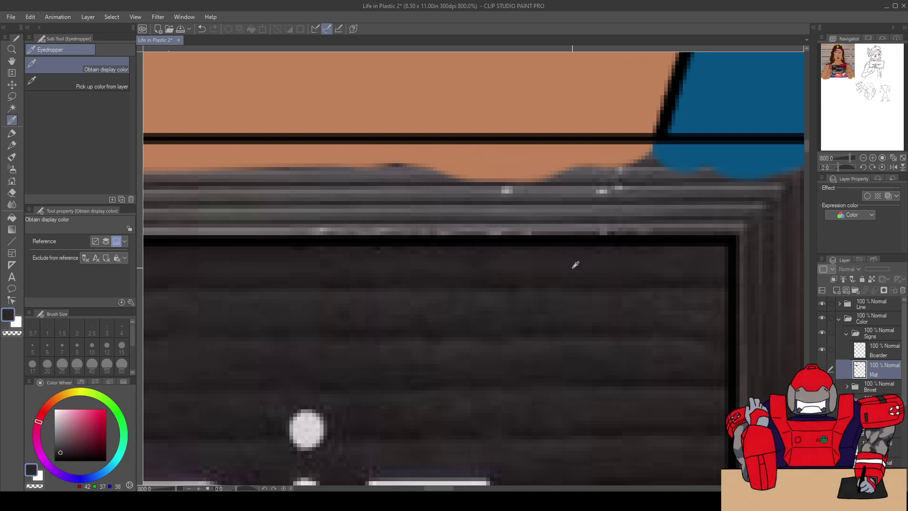
click(574, 208)
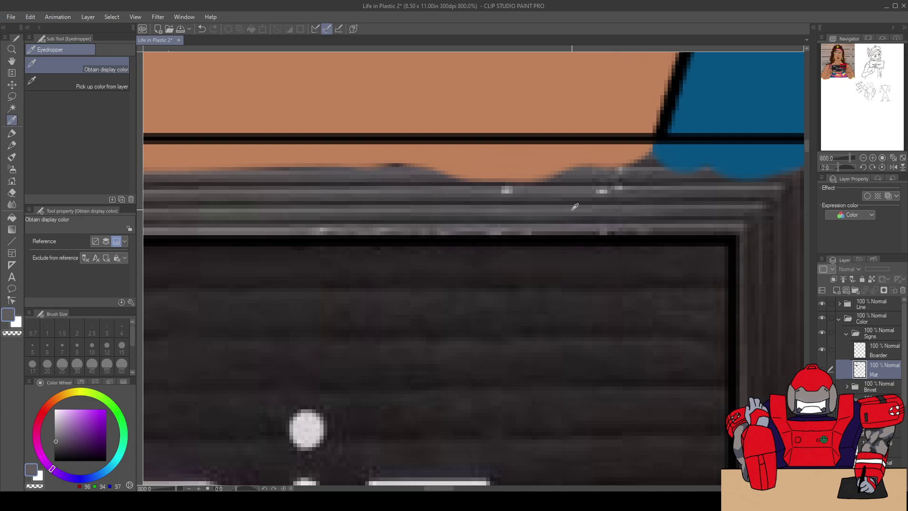
key(p)
scroll(568, 207, down, 4)
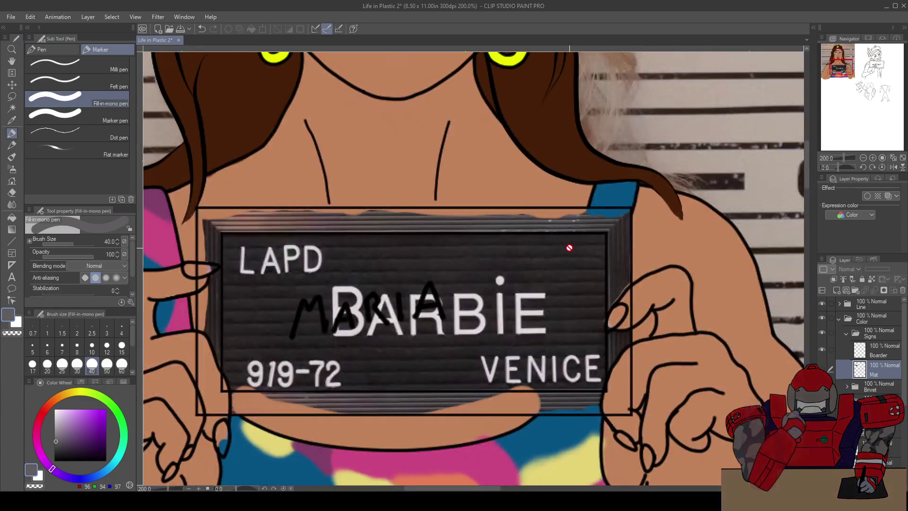
click(874, 354)
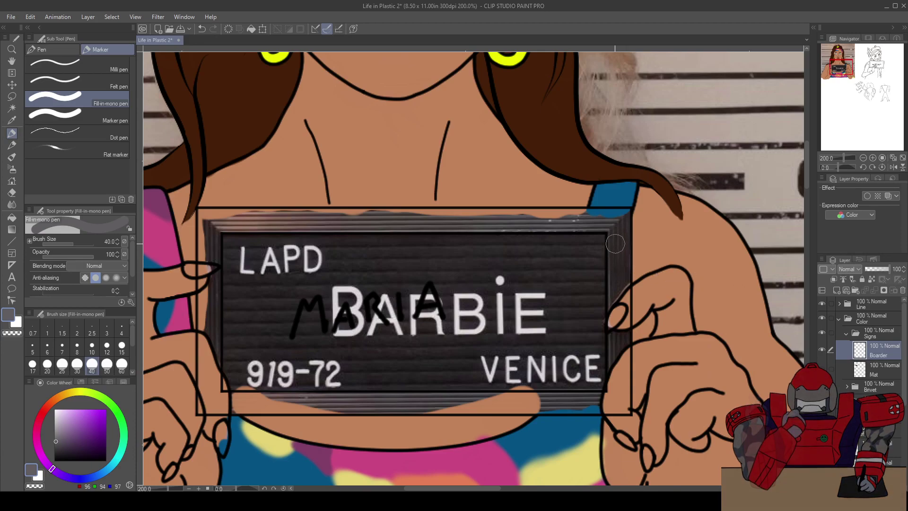
Paint grey down the frame's right edge, covering the dark patch beside the finger
scroll(607, 244, up, 2)
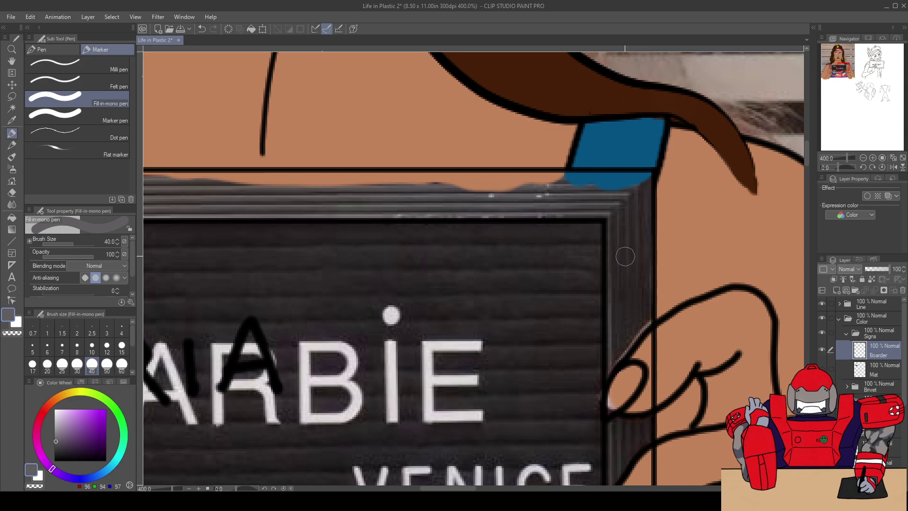
mouse_move(614, 255)
mouse_down()
mouse_move(615, 366)
mouse_move(646, 319)
mouse_move(645, 300)
mouse_move(625, 326)
mouse_move(618, 306)
mouse_move(609, 202)
mouse_move(625, 300)
mouse_move(647, 299)
mouse_move(645, 215)
mouse_move(626, 302)
mouse_move(615, 224)
mouse_move(613, 238)
mouse_move(630, 235)
mouse_move(636, 201)
mouse_move(604, 226)
mouse_move(646, 178)
mouse_move(645, 225)
mouse_move(626, 221)
mouse_up()
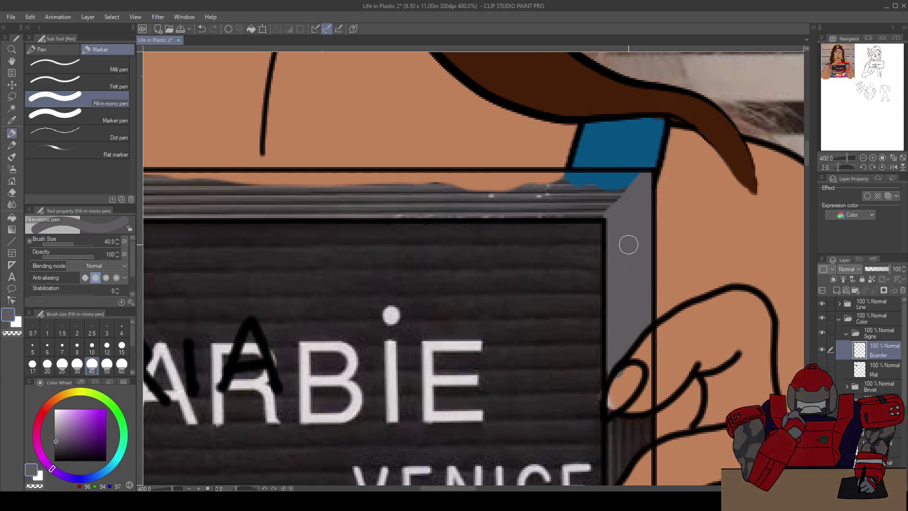
mouse_move(616, 407)
mouse_down()
mouse_move(607, 280)
mouse_move(606, 381)
mouse_up()
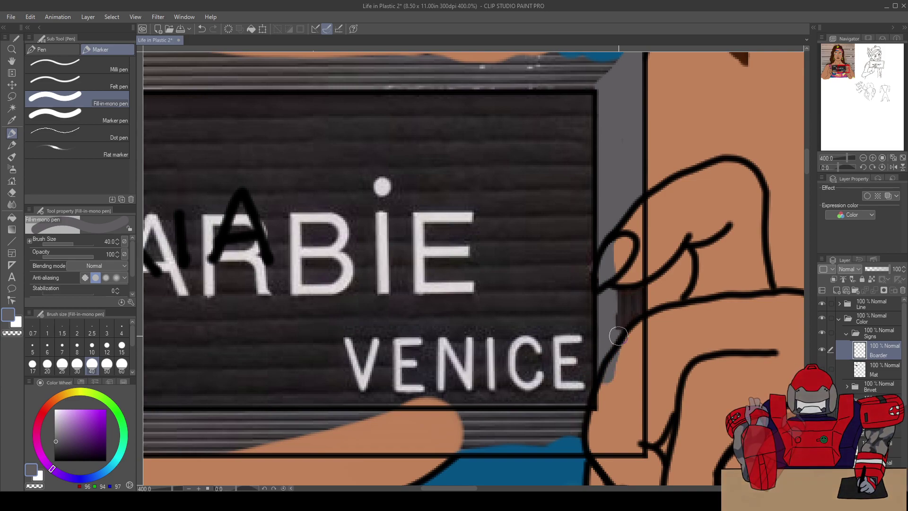
mouse_move(635, 314)
mouse_down()
mouse_move(631, 291)
mouse_move(619, 298)
mouse_move(623, 312)
mouse_move(610, 309)
mouse_up()
drag(602, 355, 619, 249)
drag(598, 315, 598, 343)
Paint a grey band along the sign frame's top edge to its left end
drag(549, 328, 618, 472)
drag(608, 219, 640, 281)
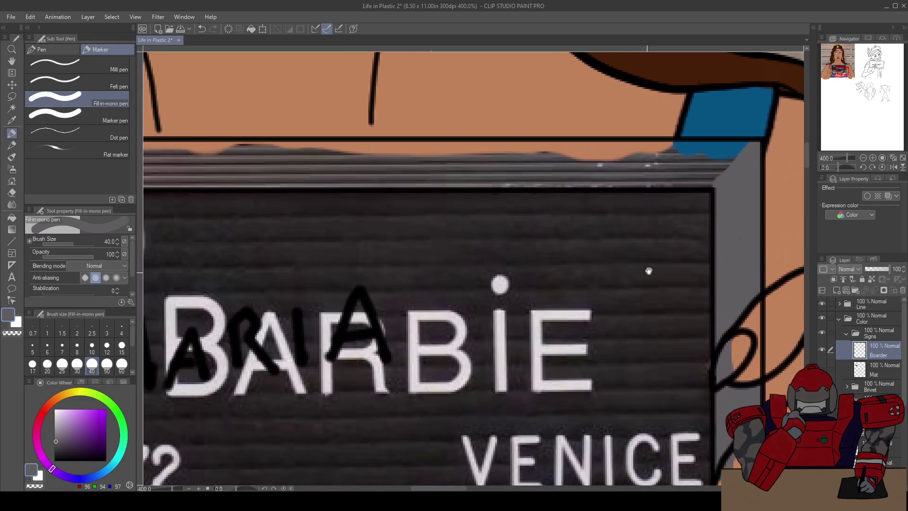
drag(714, 184, 452, 182)
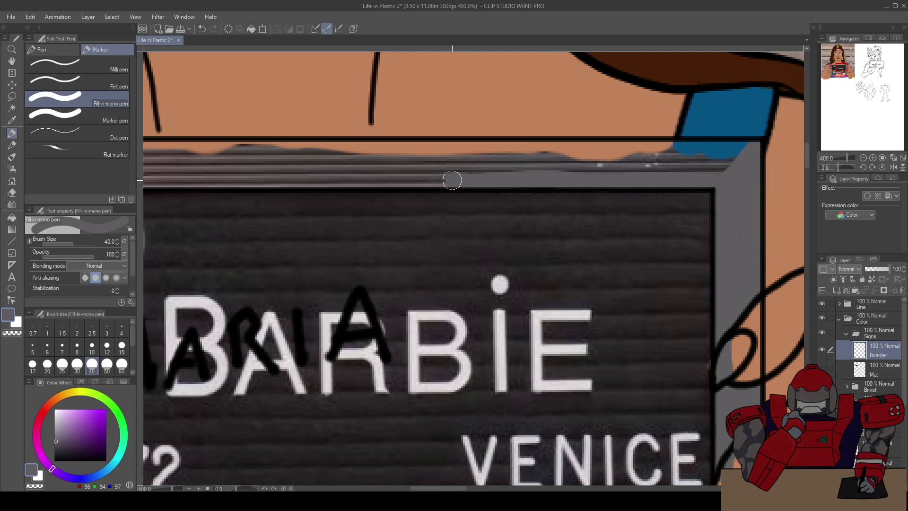
drag(401, 172, 566, 162)
scroll(575, 181, down, 3)
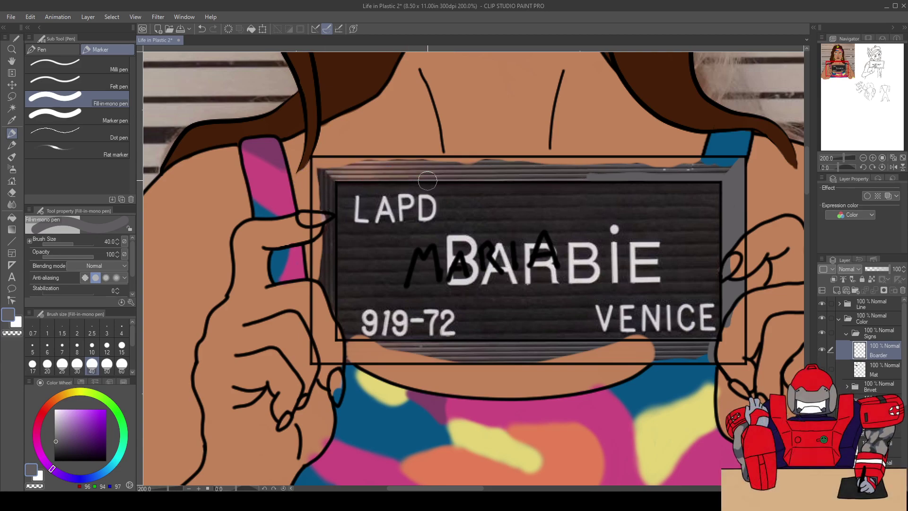
scroll(577, 170, up, 3)
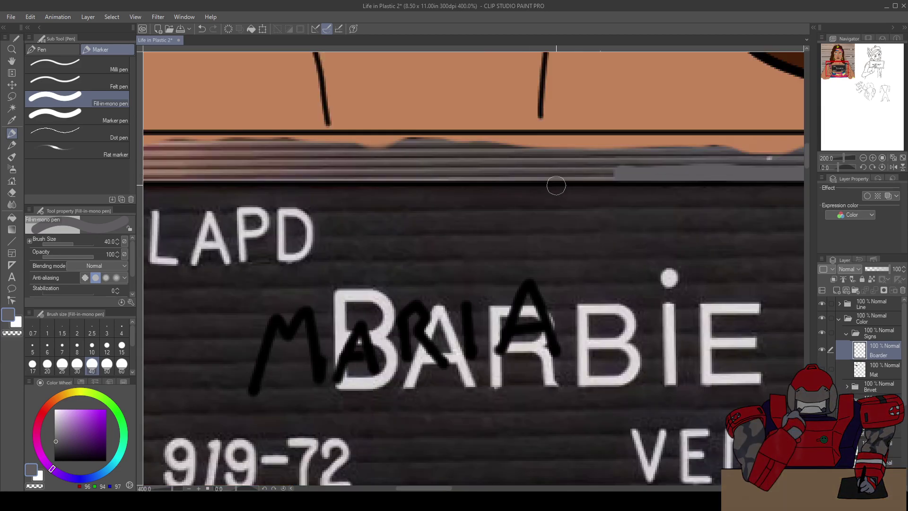
drag(462, 166, 664, 168)
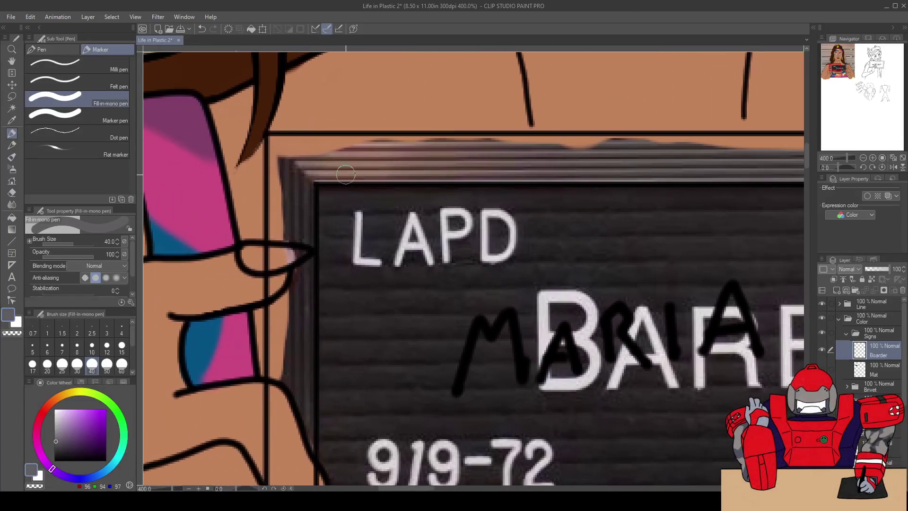
drag(285, 171, 276, 171)
click(276, 172)
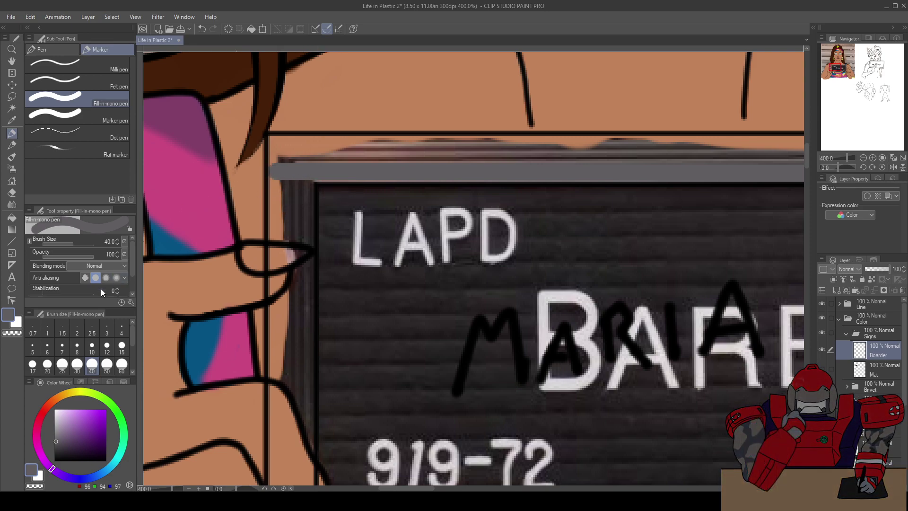
Undo the top band, turn off anti-aliasing, and repaint it as a crisp solid band
key(ctrl+z)
click(85, 278)
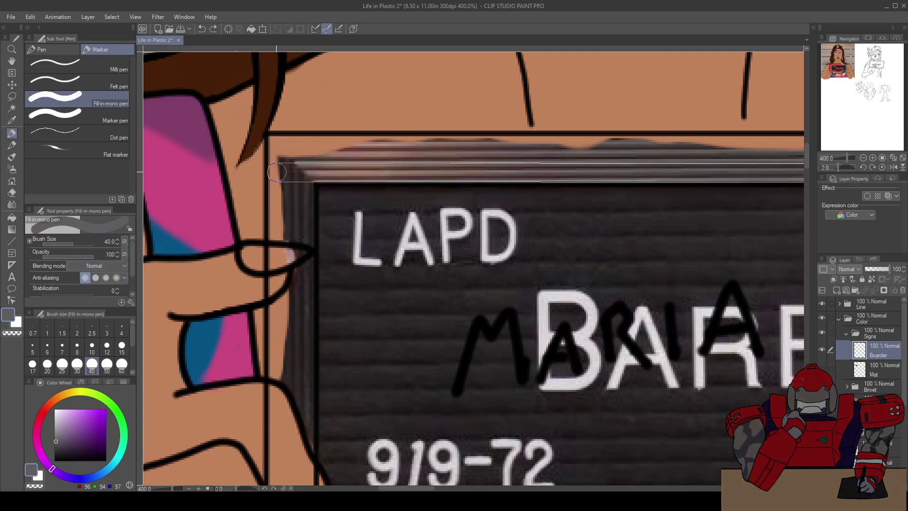
drag(274, 172, 276, 173)
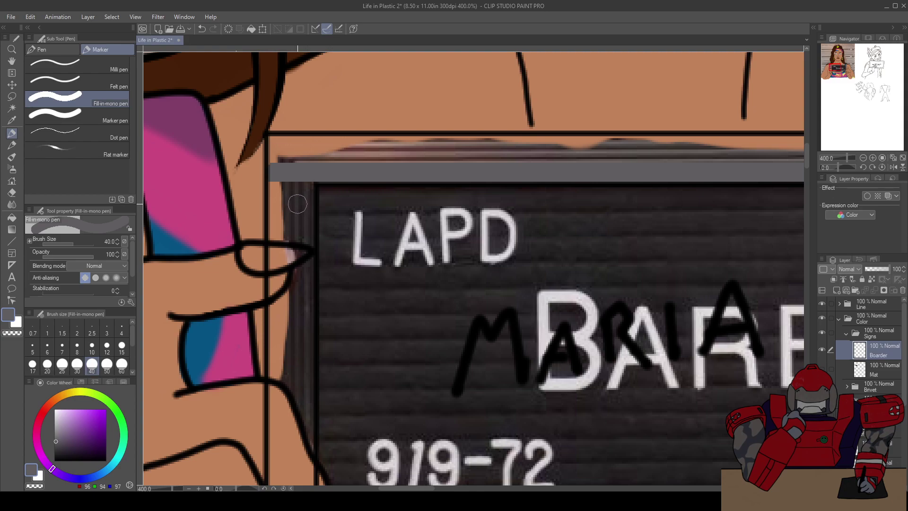
scroll(289, 234, down, 2)
Paint grey strips along the sign frame's left edge and bottom edge
drag(317, 223, 353, 196)
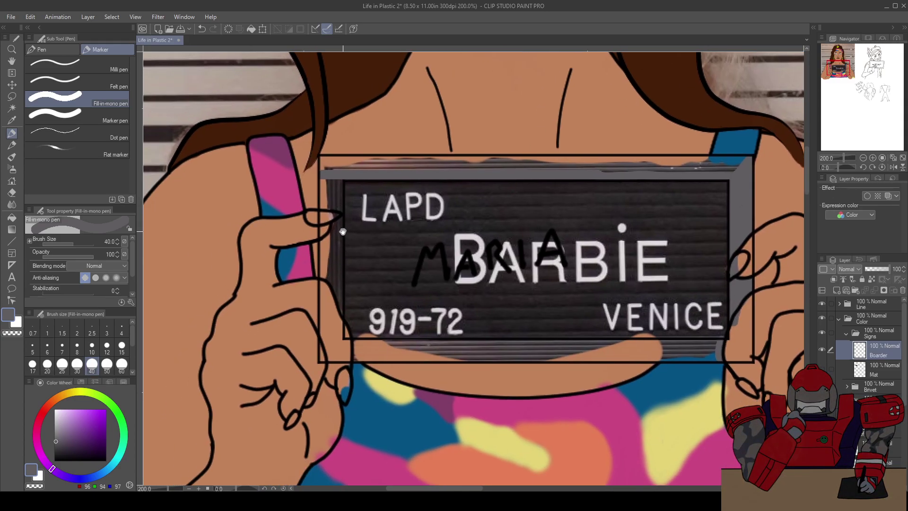
scroll(343, 208, up, 2)
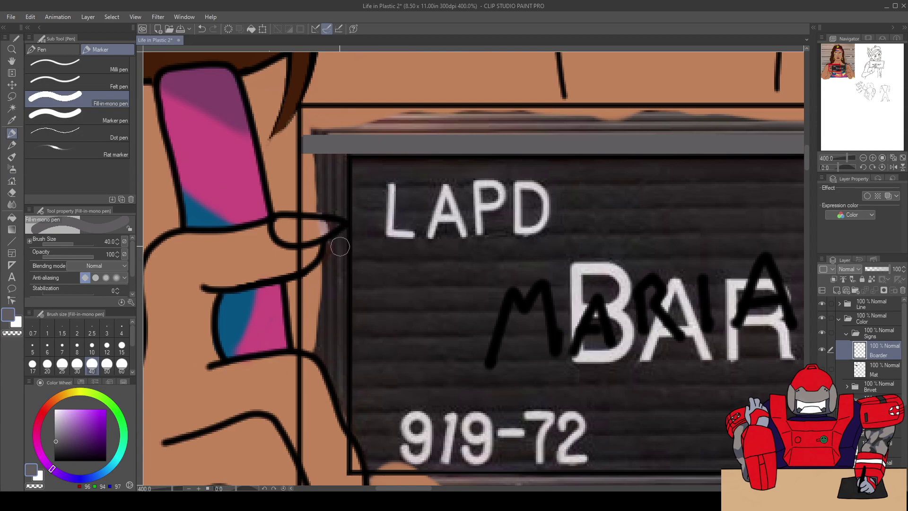
drag(353, 237, 396, 140)
mouse_move(349, 277)
mouse_down()
mouse_move(344, 54)
mouse_move(359, 407)
mouse_move(350, 415)
mouse_up()
drag(482, 342, 208, 215)
mouse_move(379, 247)
mouse_down()
mouse_move(263, 263)
mouse_move(212, 256)
mouse_up()
mouse_move(682, 282)
mouse_down()
mouse_move(147, 287)
mouse_move(331, 305)
mouse_move(683, 296)
mouse_move(625, 292)
mouse_up()
Paint grey down the frame's right edge and left border, and fill the top-left corner
drag(665, 171, 643, 239)
mouse_move(640, 349)
mouse_down()
mouse_move(656, 356)
mouse_move(647, 348)
mouse_up()
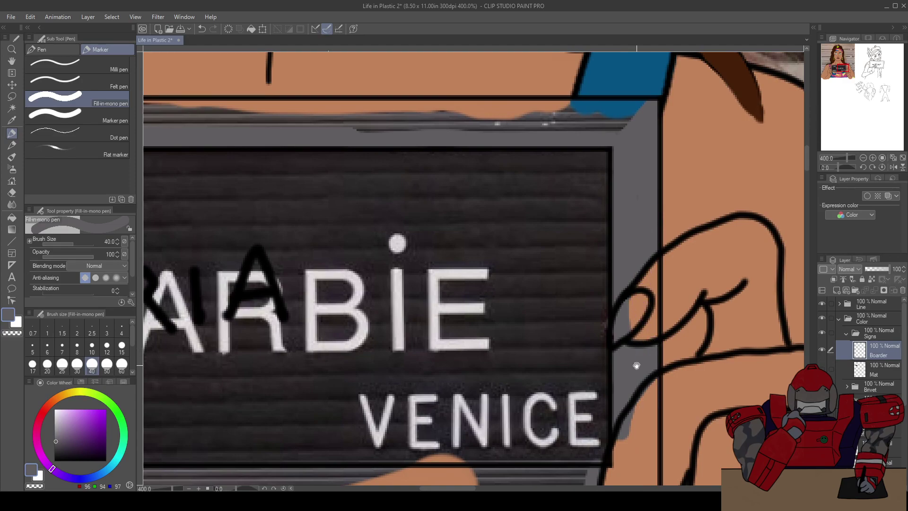
drag(617, 408, 631, 264)
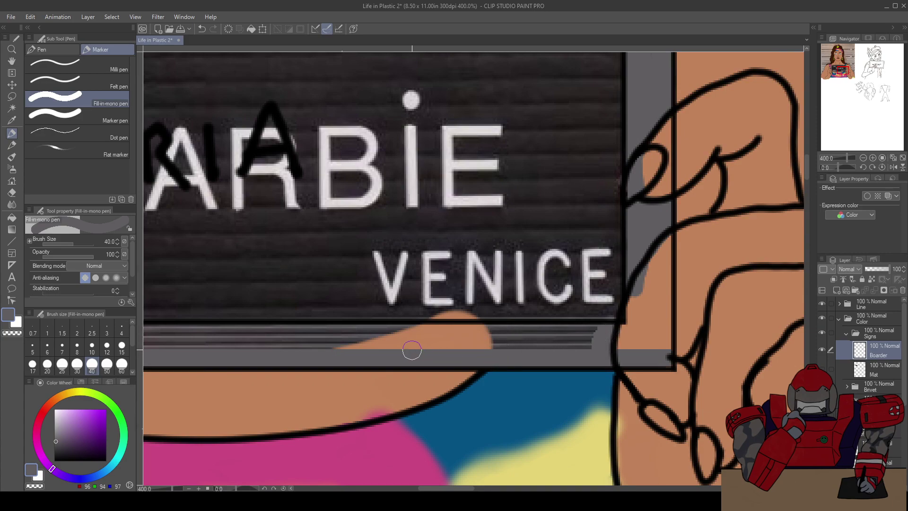
drag(404, 338, 712, 341)
drag(459, 347, 616, 347)
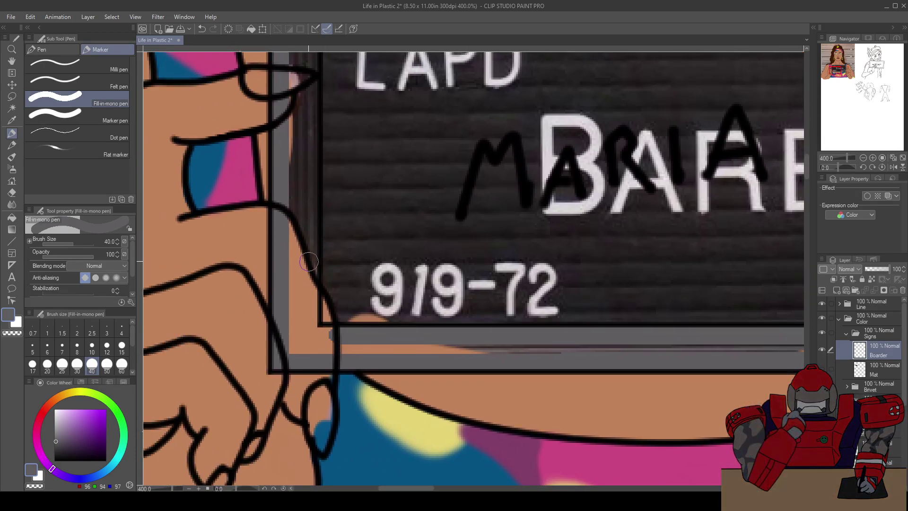
drag(286, 209, 310, 268)
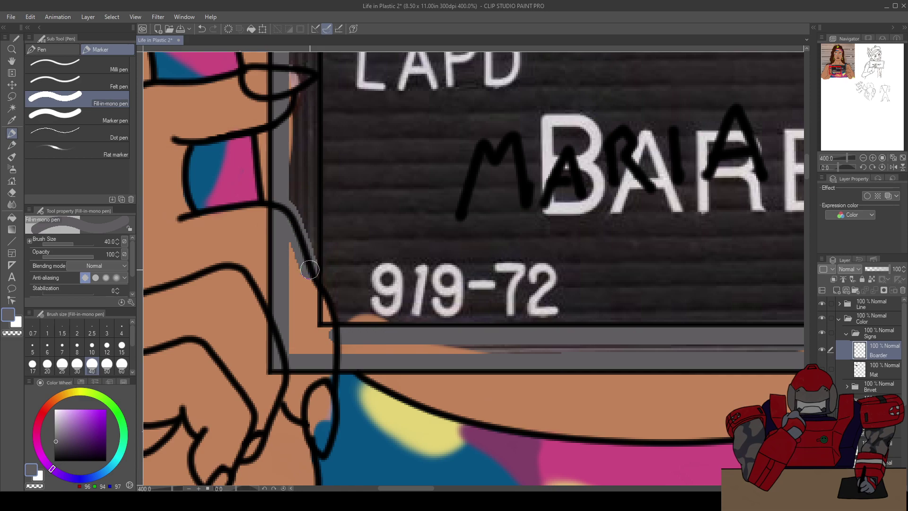
drag(284, 200, 320, 323)
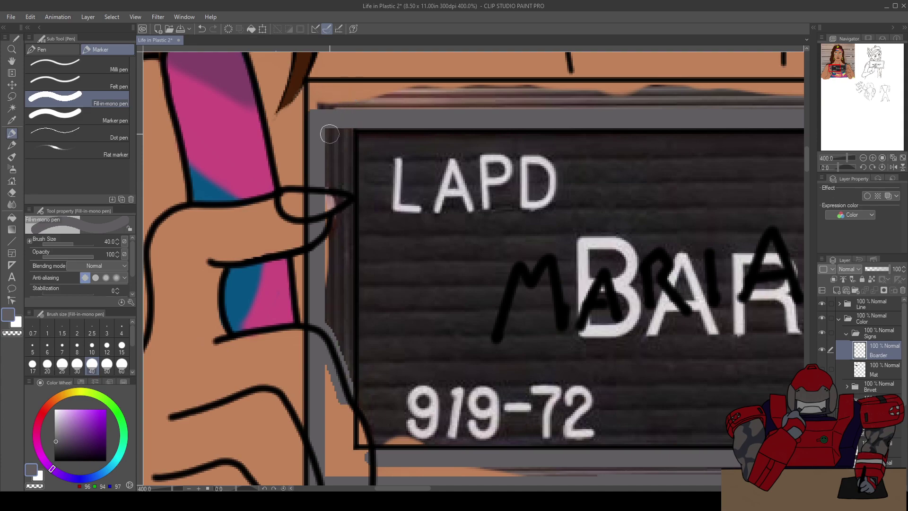
shift+click(347, 380)
mouse_move(339, 92)
mouse_down()
mouse_move(315, 89)
mouse_move(315, 107)
mouse_move(334, 105)
mouse_up()
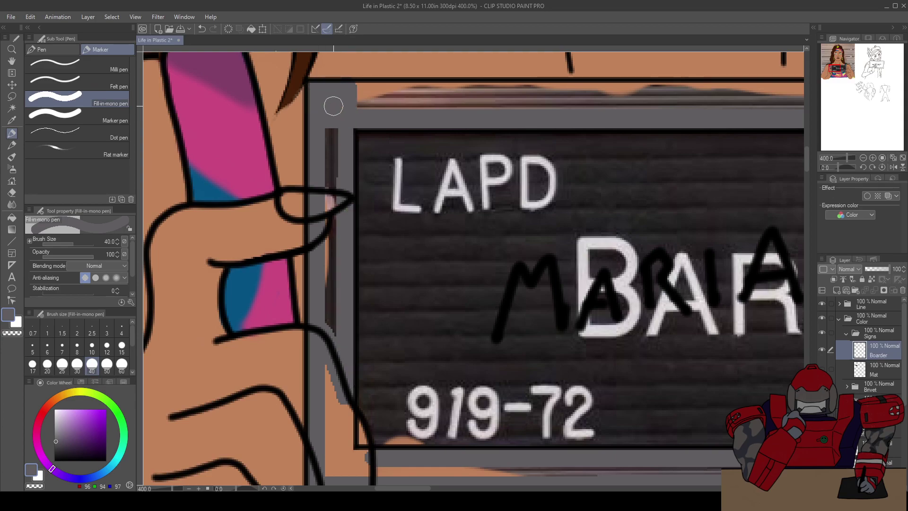
Fill the dark strip left of the frame grey and paint the top border grey
key(g)
click(332, 185)
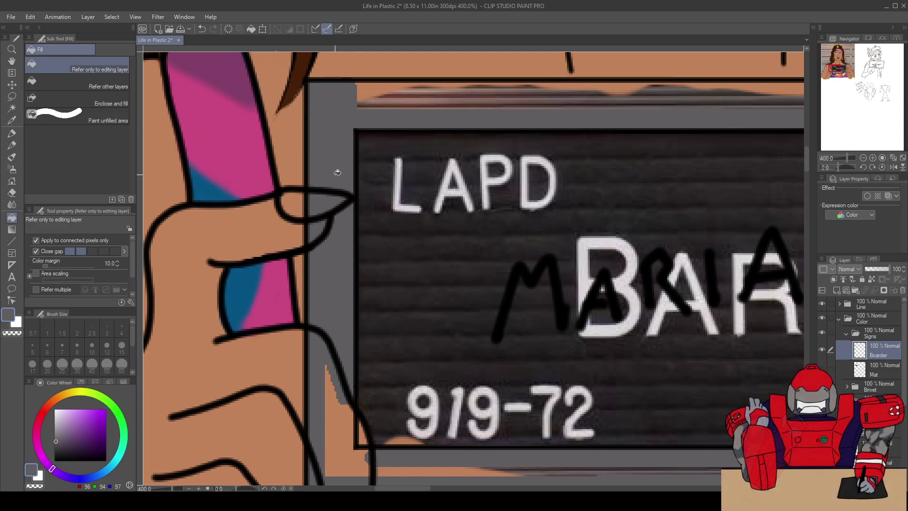
drag(365, 150, 310, 238)
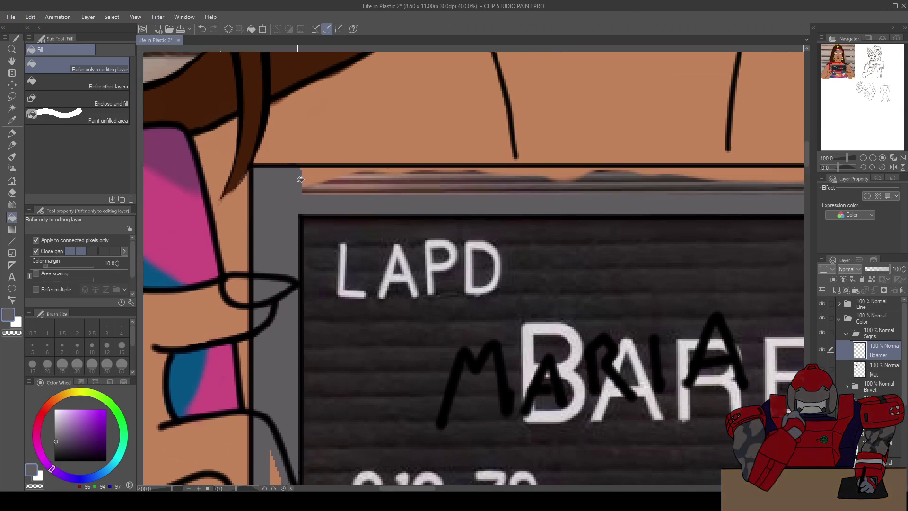
key(p)
drag(409, 183, 248, 204)
drag(479, 195, 243, 205)
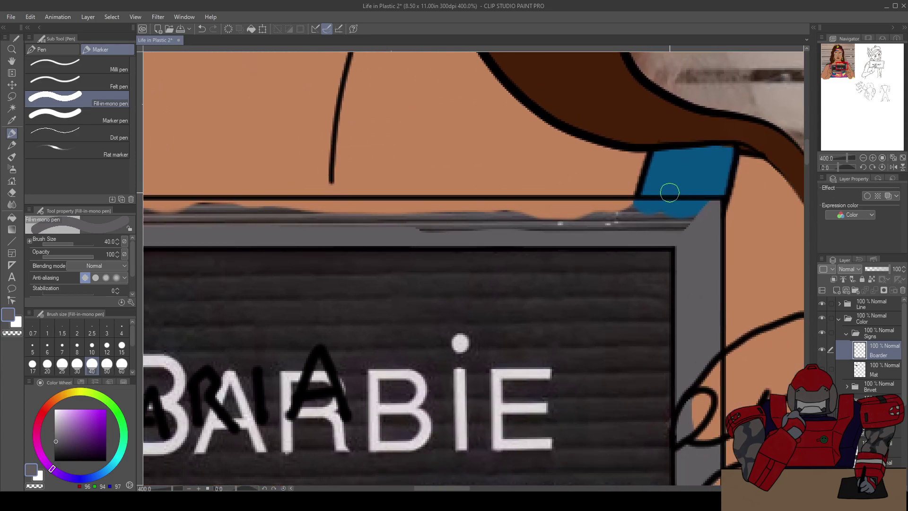
shift+click(710, 209)
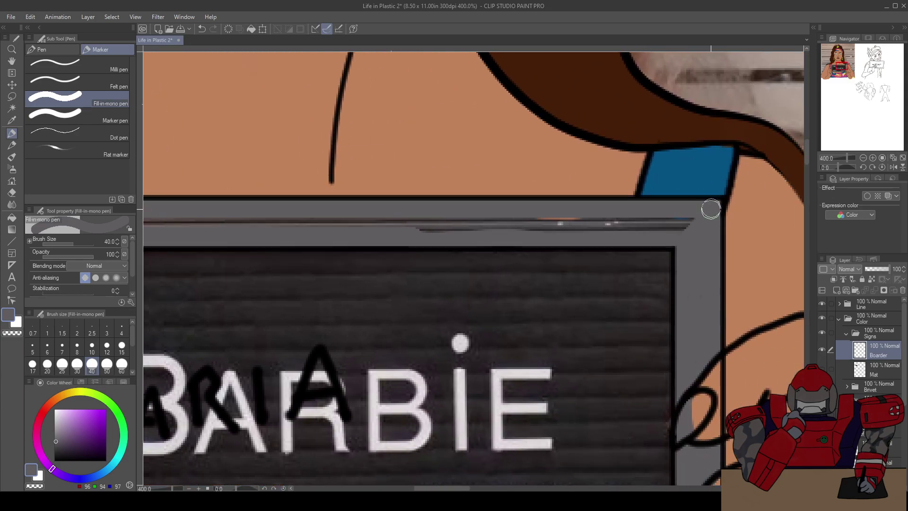
key(g)
click(543, 225)
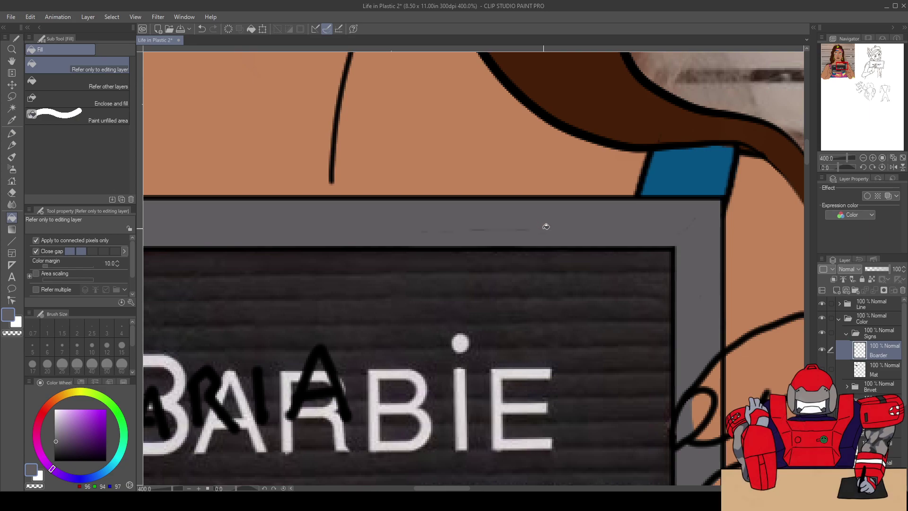
Try filling the frame's bottom strip grey, undoing the accidental full-canvas fill
key(b)
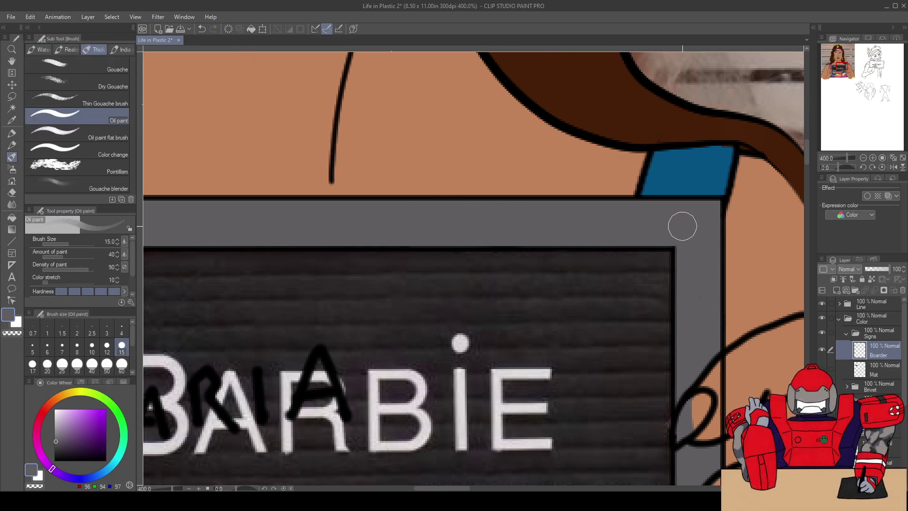
scroll(499, 246, down, 2)
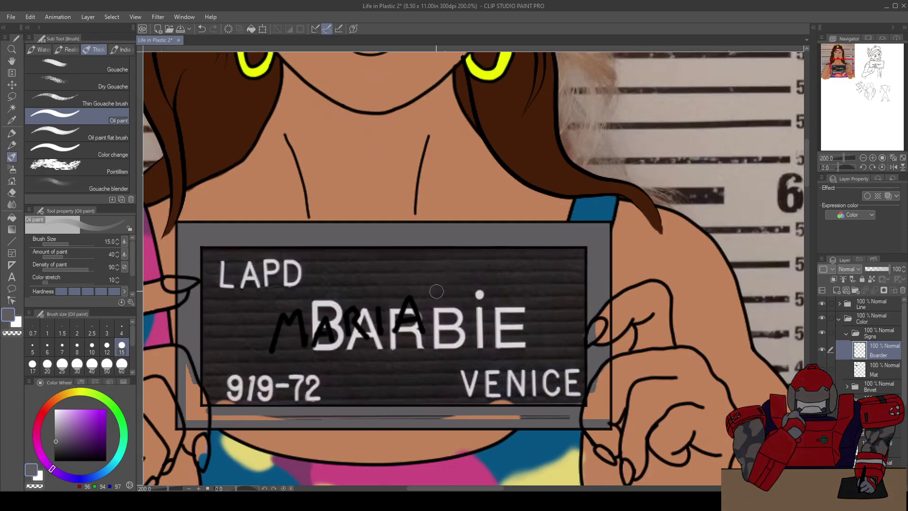
drag(445, 284, 472, 252)
key(g)
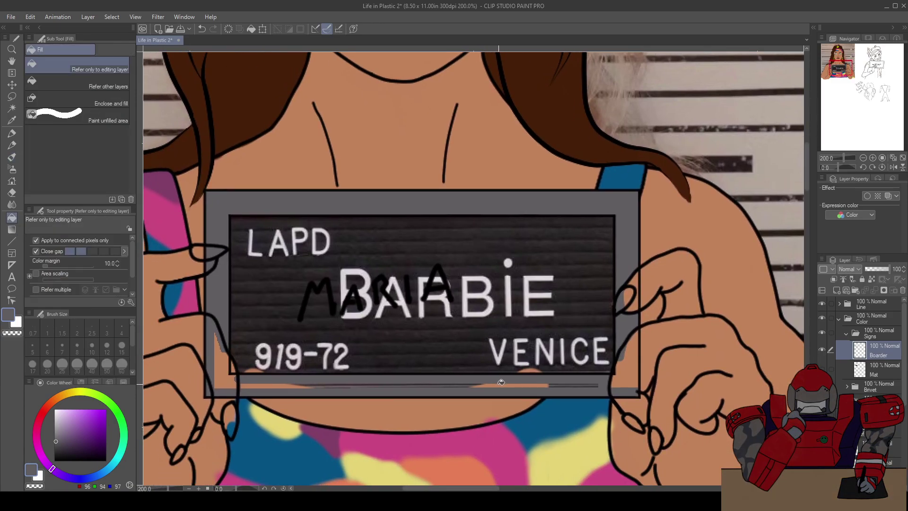
click(502, 384)
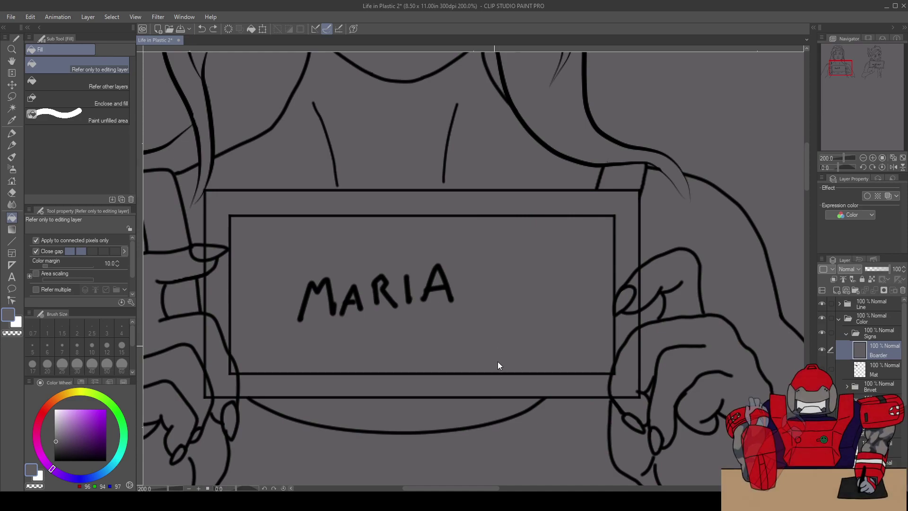
key(ctrl+z)
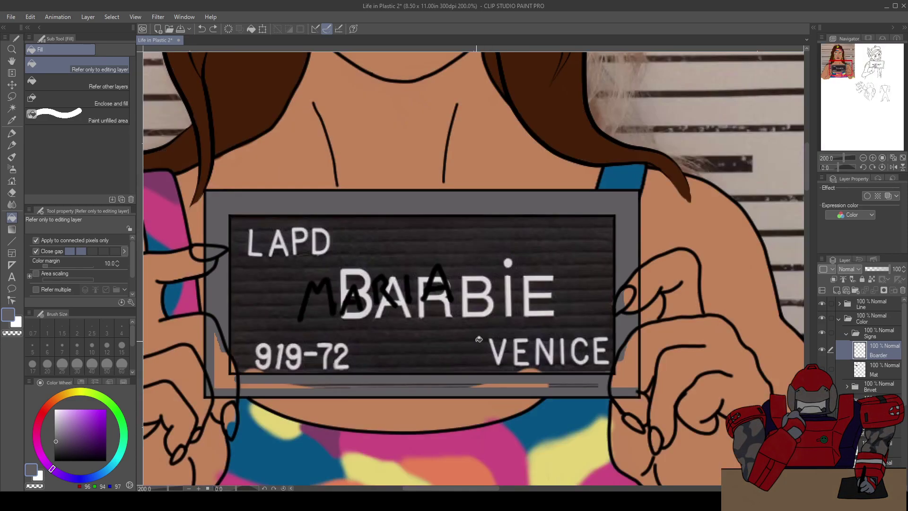
Cover the orange patch and strip in the frame's bottom edge with grey
drag(255, 345, 352, 315)
key(b)
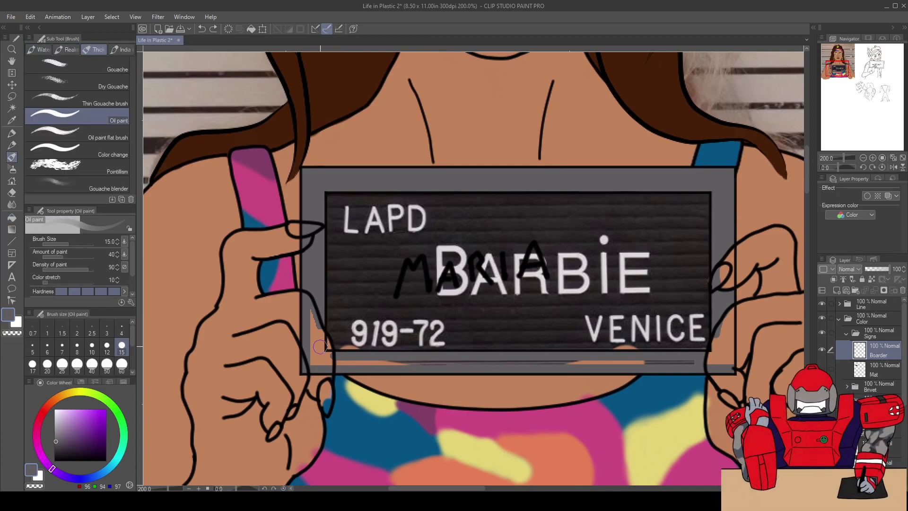
scroll(372, 332, up, 2)
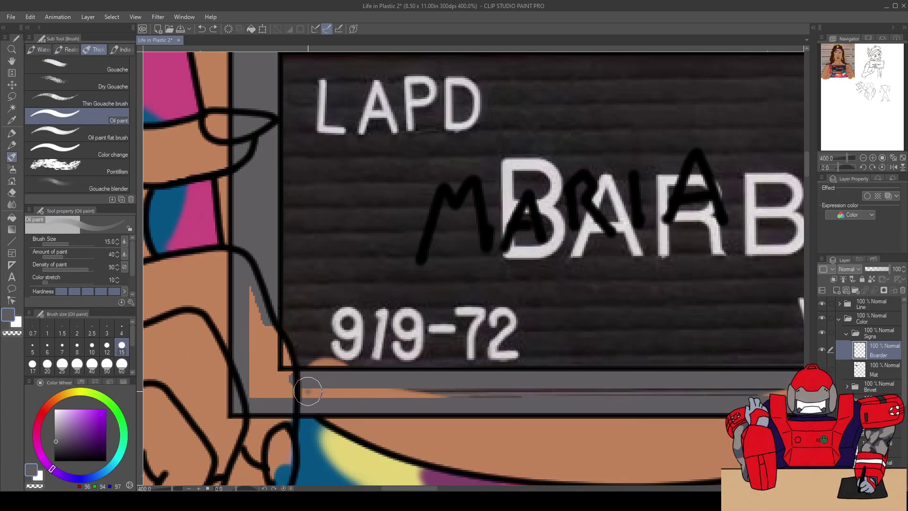
key(p)
mouse_move(305, 393)
mouse_down()
mouse_move(296, 394)
mouse_move(313, 391)
mouse_up()
key(g)
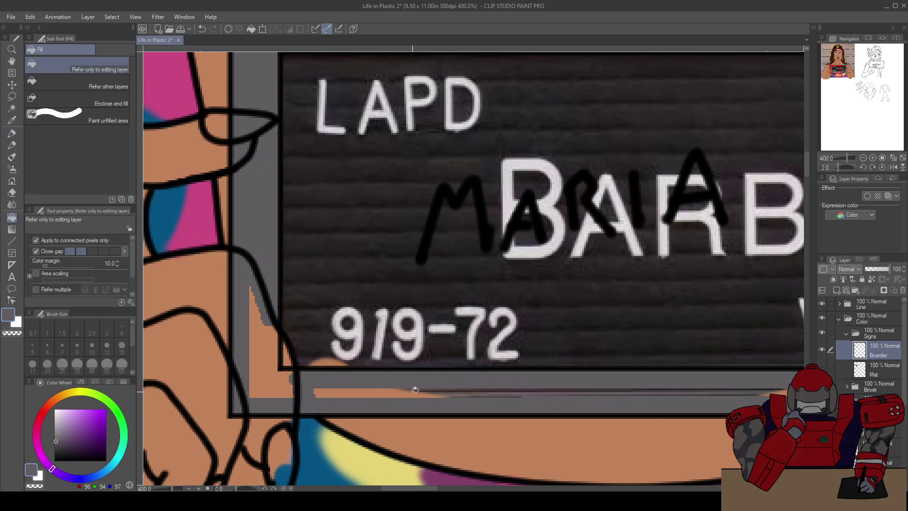
click(415, 391)
Show the dark Mat layer over the reference photo
drag(432, 383, 264, 328)
drag(318, 322, 227, 318)
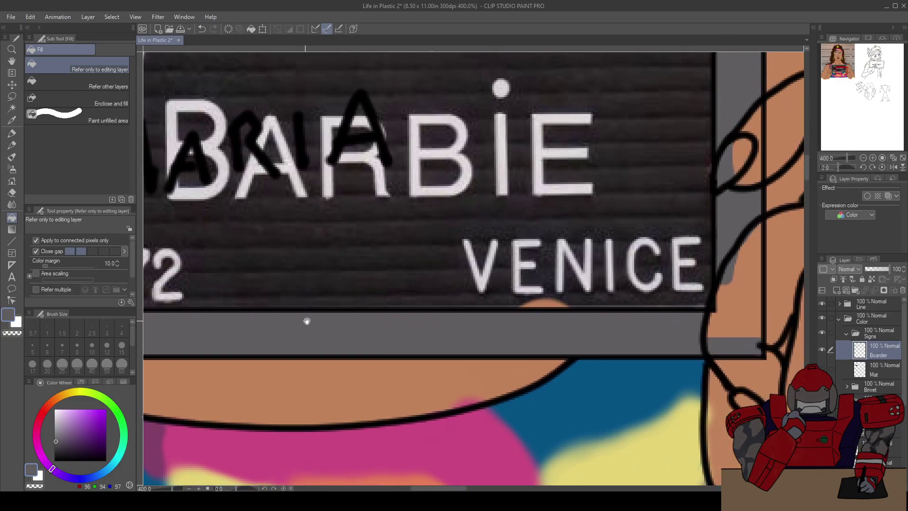
click(823, 369)
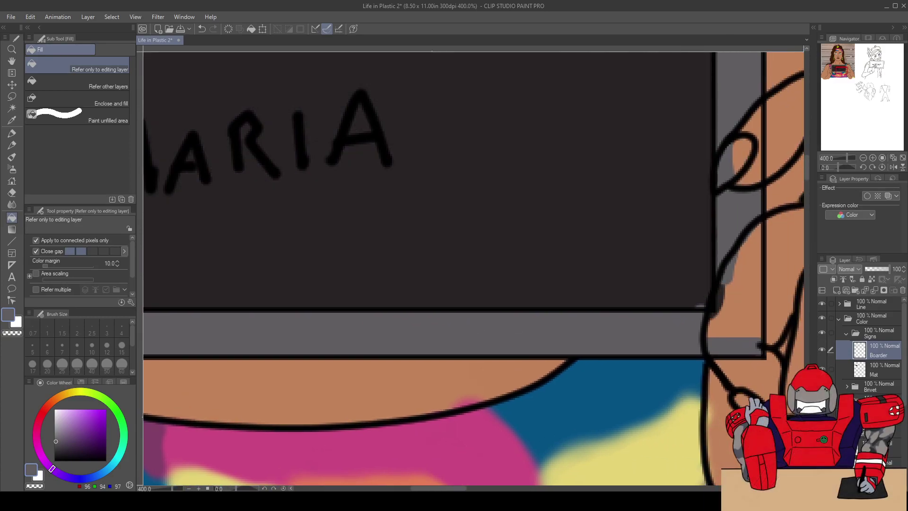
Erase stray grey frame paint over the right thumb and the left hand's fingers
key(e)
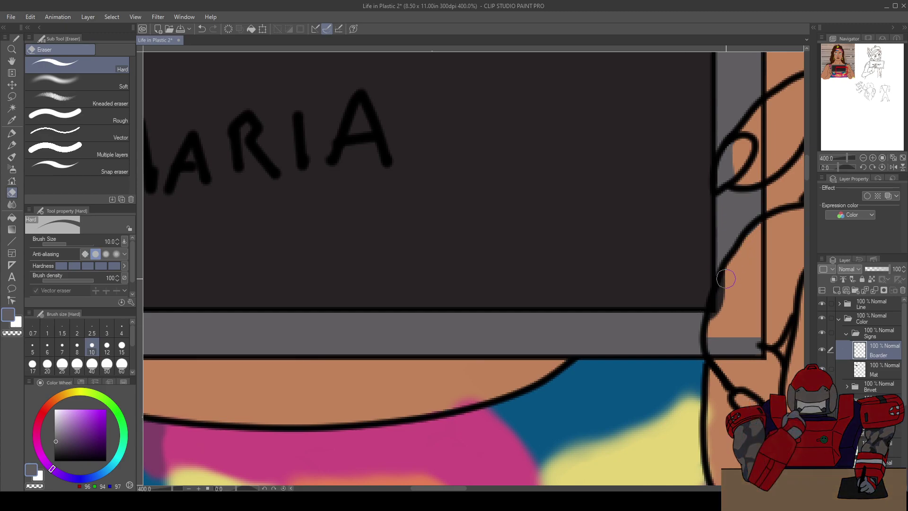
drag(745, 259, 729, 328)
drag(723, 222, 709, 234)
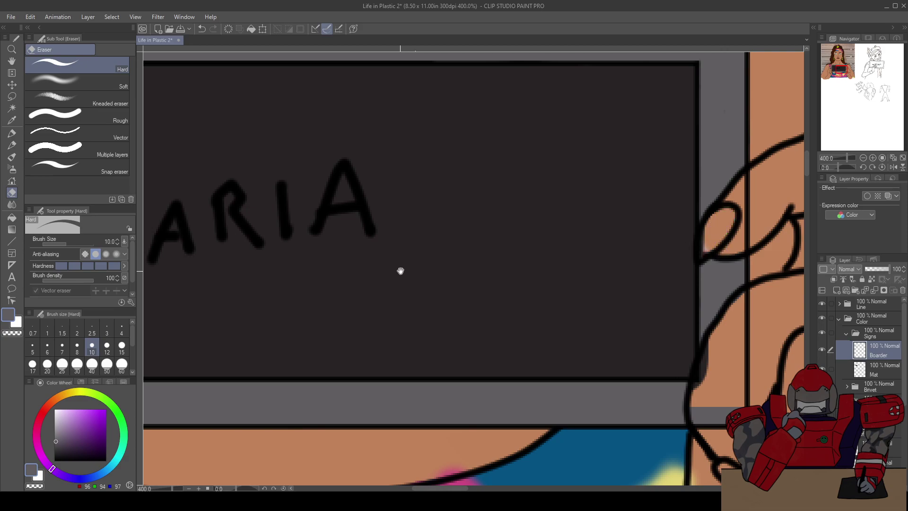
drag(399, 274, 631, 237)
drag(488, 233, 661, 212)
drag(295, 224, 322, 290)
mouse_move(339, 344)
mouse_down()
mouse_move(331, 358)
mouse_move(292, 358)
mouse_move(293, 282)
mouse_move(290, 349)
mouse_up()
mouse_move(300, 252)
mouse_down()
mouse_move(292, 283)
mouse_move(293, 214)
mouse_move(291, 271)
mouse_up()
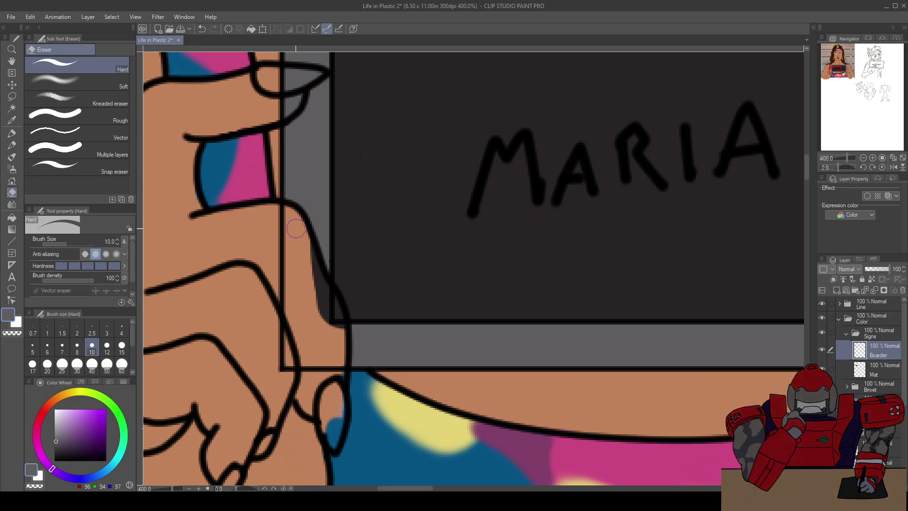
Erase the grey frame strip running across the right hand's fingers
drag(306, 171, 348, 288)
mouse_move(353, 197)
mouse_down()
mouse_move(390, 278)
mouse_move(403, 263)
mouse_move(402, 239)
mouse_move(383, 268)
mouse_move(401, 239)
mouse_move(396, 252)
mouse_move(396, 223)
mouse_move(438, 223)
mouse_move(411, 239)
mouse_move(448, 226)
mouse_up()
scroll(393, 254, up, 2)
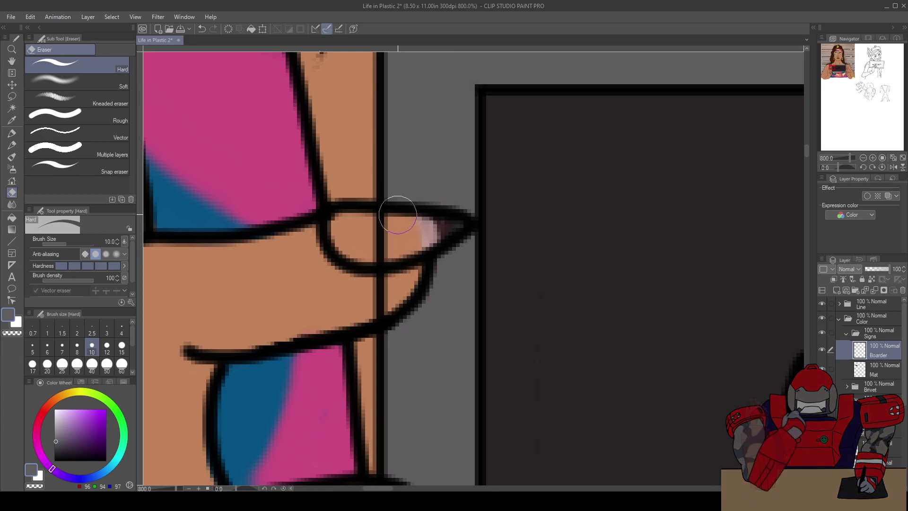
scroll(381, 254, down, 2)
drag(383, 229, 189, 234)
drag(334, 206, 138, 175)
drag(369, 241, 161, 230)
drag(420, 346, 379, 272)
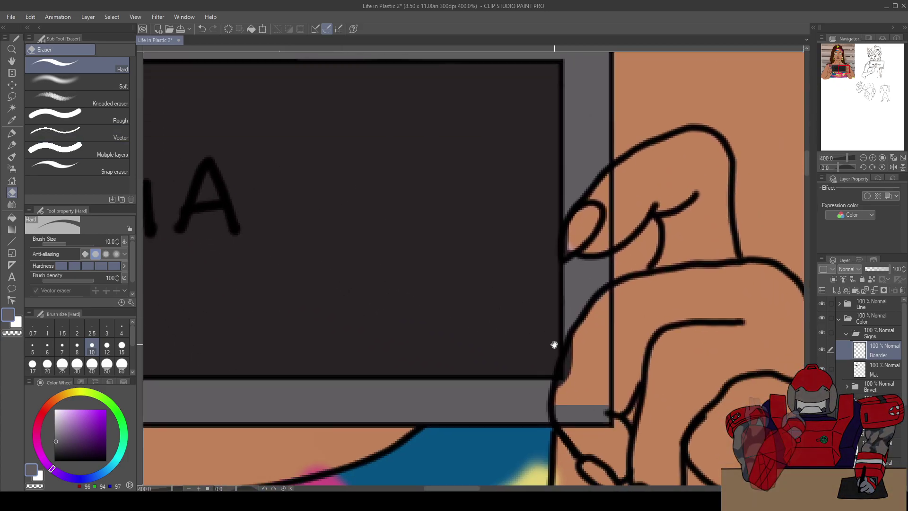
drag(575, 415, 608, 410)
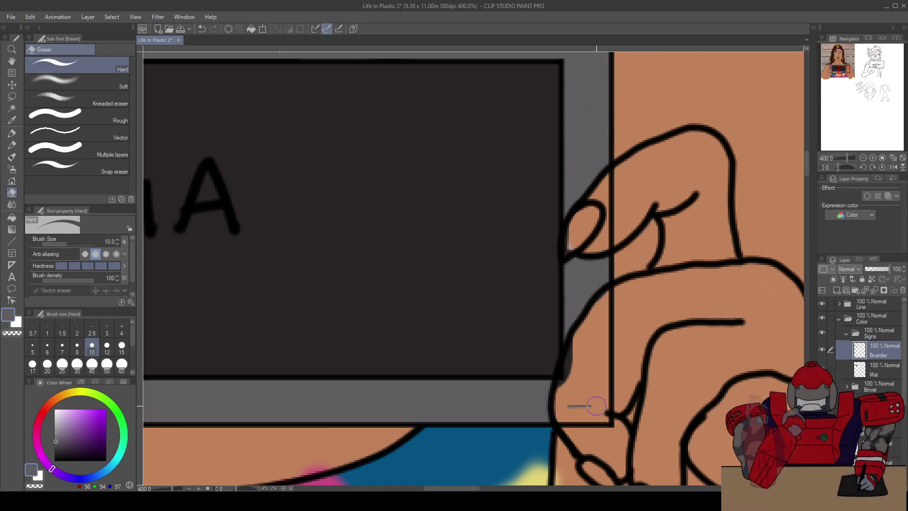
click(880, 374)
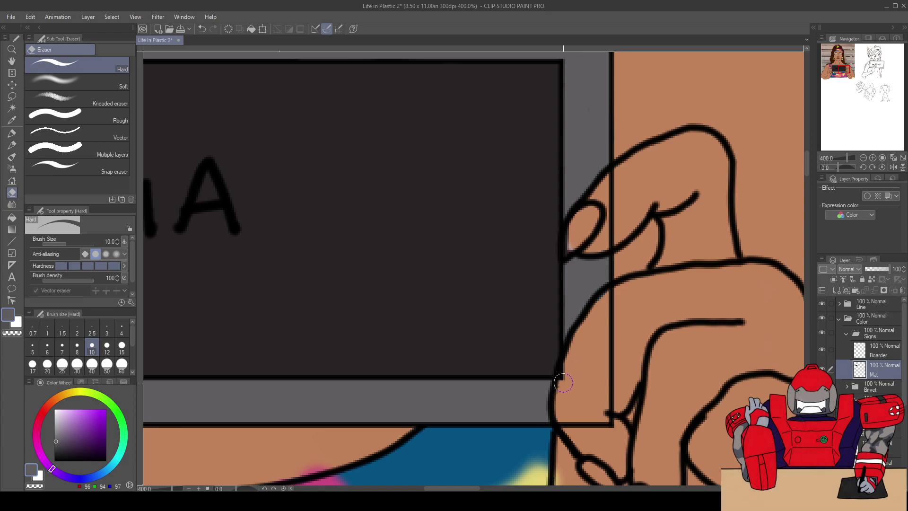
On the Mat layer, erase the grey mat strip along the left hand's finger
mouse_move(575, 394)
mouse_down()
mouse_move(616, 361)
mouse_move(679, 345)
mouse_up()
drag(472, 367, 679, 327)
mouse_move(311, 301)
mouse_down()
mouse_move(489, 300)
mouse_move(555, 319)
mouse_up()
drag(349, 199, 379, 288)
drag(346, 224, 376, 347)
drag(359, 223, 395, 348)
mouse_move(397, 267)
mouse_down()
mouse_move(335, 217)
mouse_move(247, 178)
mouse_move(290, 180)
mouse_up()
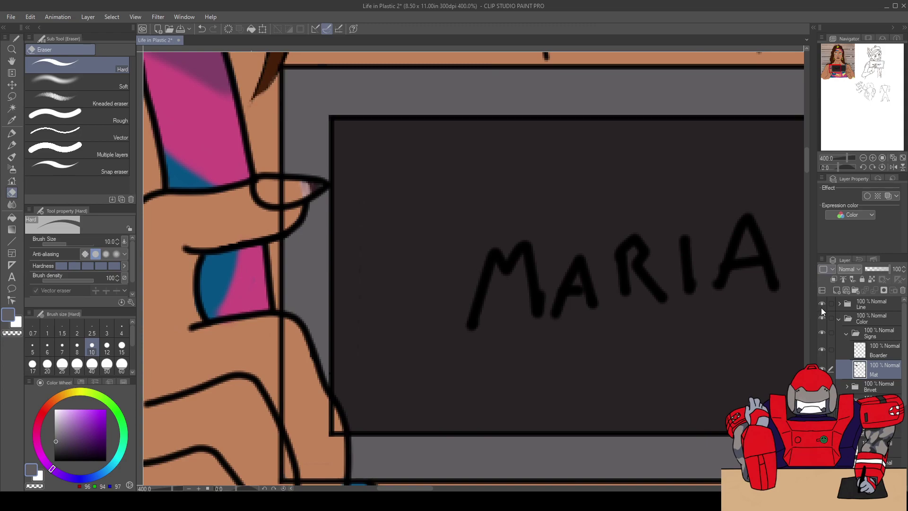
On the Sign line layer, erase the sign edge lines through the left fingers and thumb
click(845, 335)
click(839, 319)
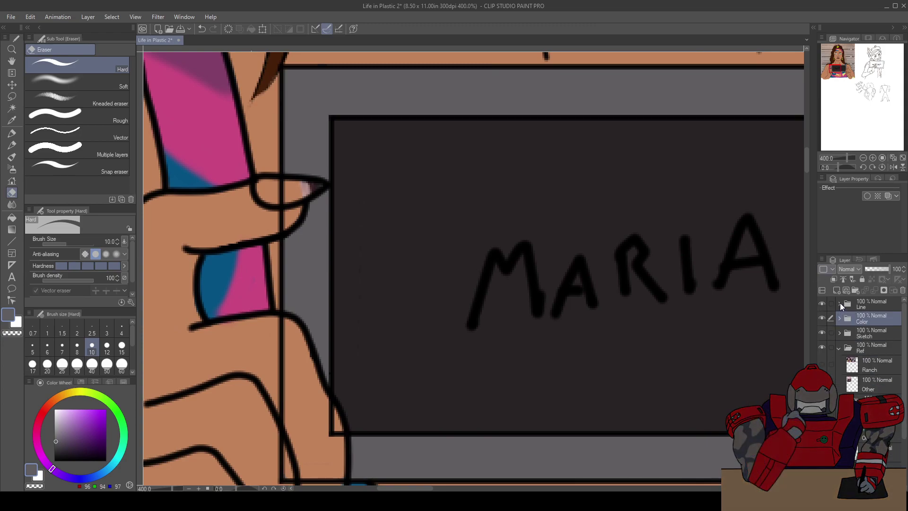
click(840, 303)
click(822, 339)
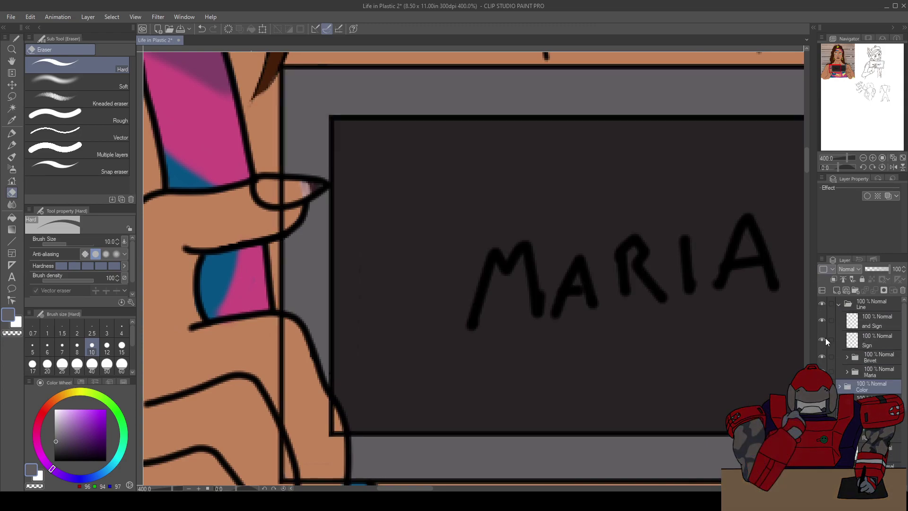
click(858, 340)
drag(438, 378, 548, 261)
mouse_move(392, 321)
mouse_down()
mouse_move(395, 363)
mouse_move(442, 360)
mouse_up()
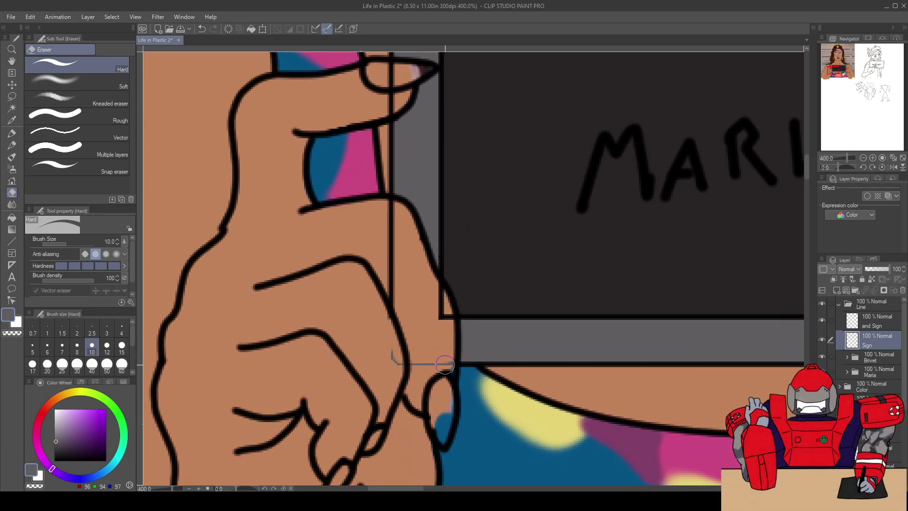
mouse_move(388, 294)
mouse_down()
mouse_move(391, 207)
mouse_move(405, 318)
mouse_up()
mouse_move(410, 182)
mouse_down()
mouse_move(409, 215)
mouse_move(219, 185)
mouse_up()
Erase the sign lines crossing the right hand's fingers
drag(686, 230, 173, 142)
mouse_move(556, 249)
mouse_down()
mouse_move(561, 235)
mouse_move(555, 350)
mouse_move(510, 367)
mouse_move(513, 313)
mouse_up()
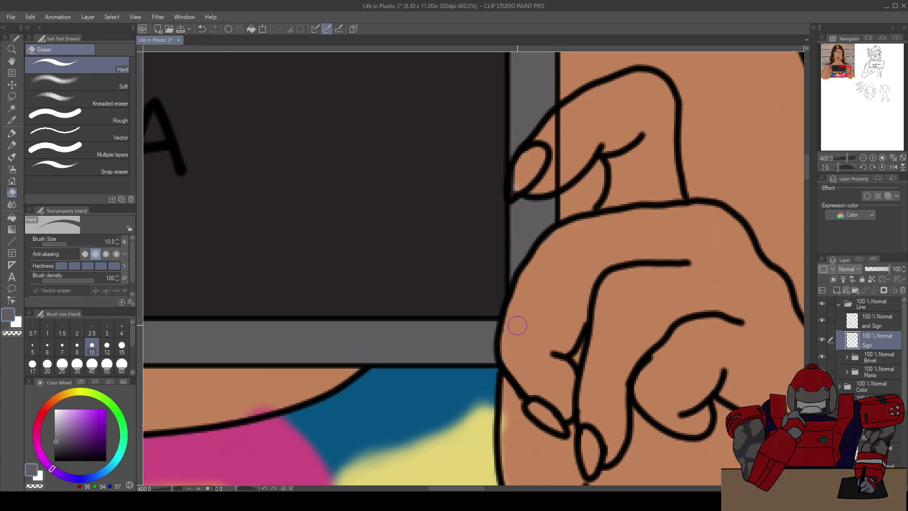
mouse_move(555, 135)
mouse_down()
mouse_move(560, 114)
mouse_move(556, 181)
mouse_up()
scroll(525, 302, down, 4)
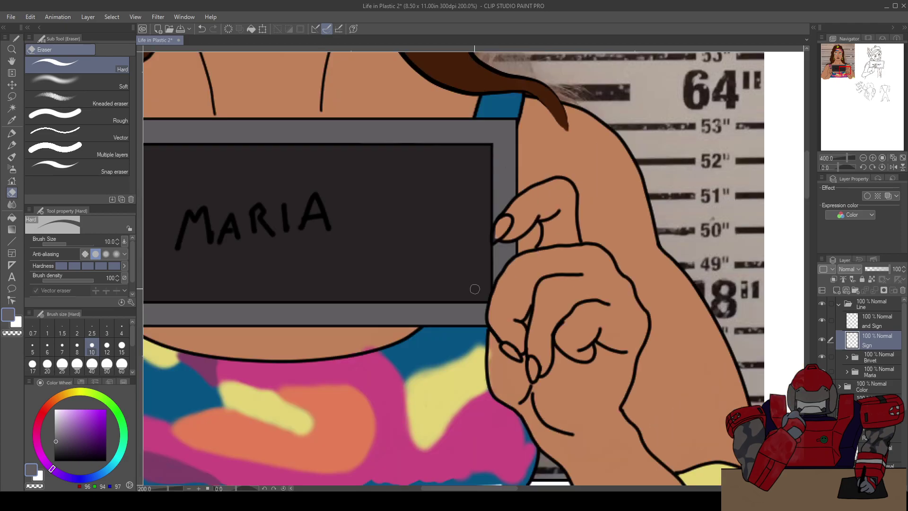
drag(392, 288, 449, 298)
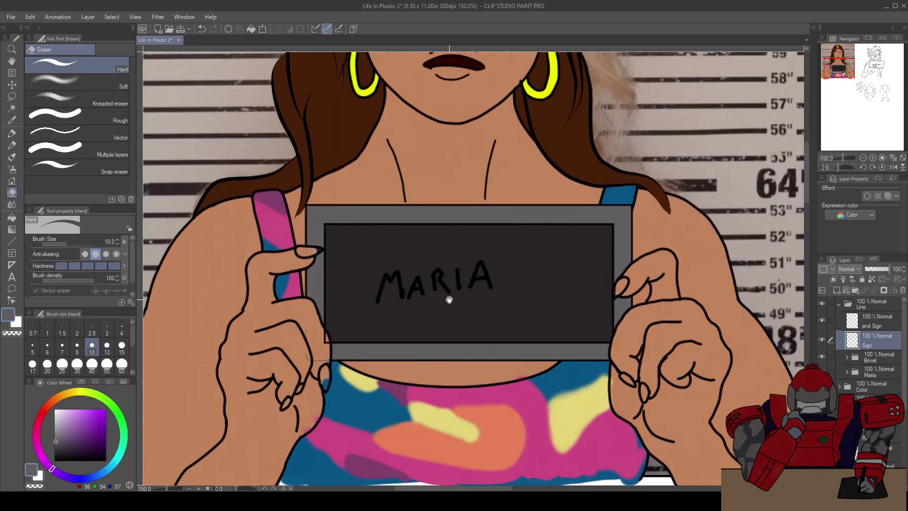
scroll(445, 297, down, 1)
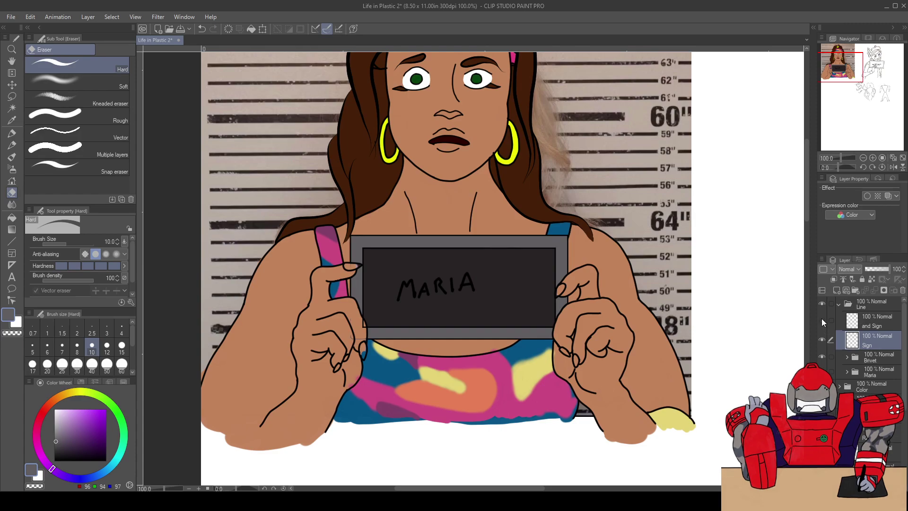
click(821, 341)
click(821, 340)
click(822, 339)
click(822, 338)
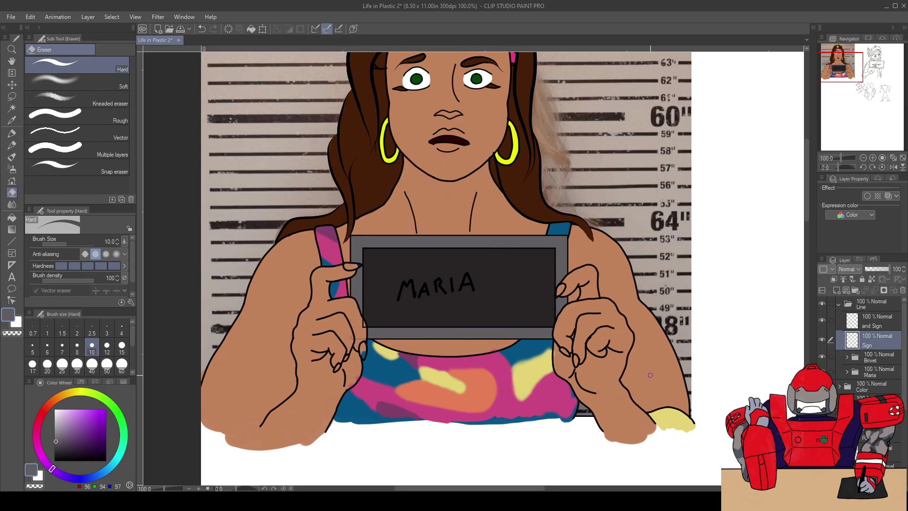
Collapse the Line and Color folders in the Layer panel
scroll(455, 284, up, 2)
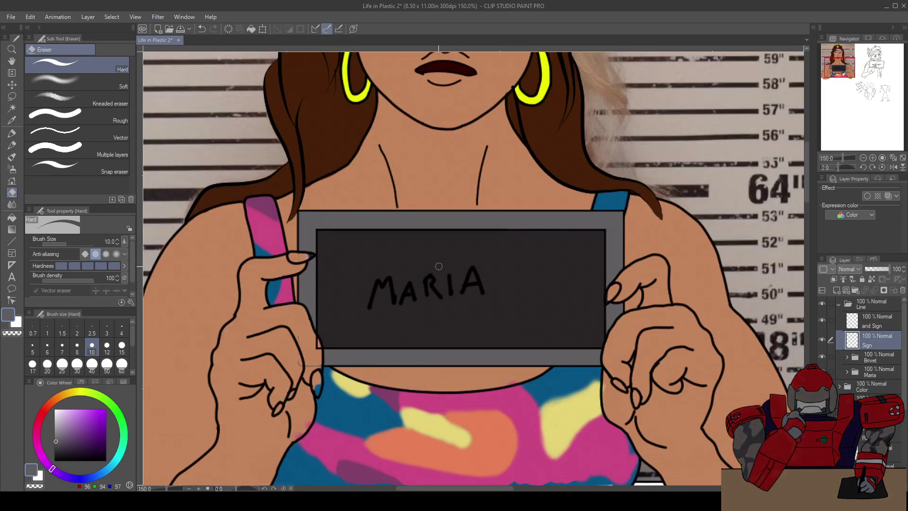
mouse_move(442, 257)
mouse_down()
mouse_move(468, 325)
mouse_move(464, 229)
mouse_up()
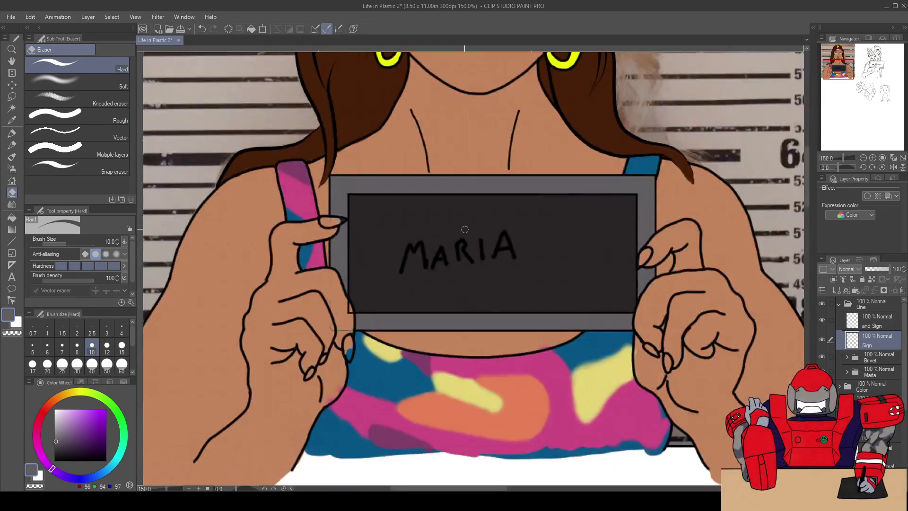
scroll(460, 278, down, 2)
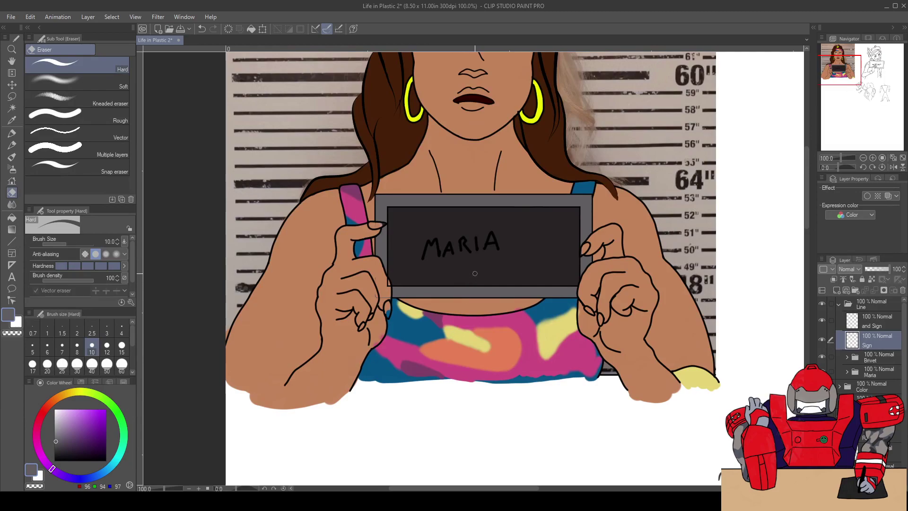
click(839, 304)
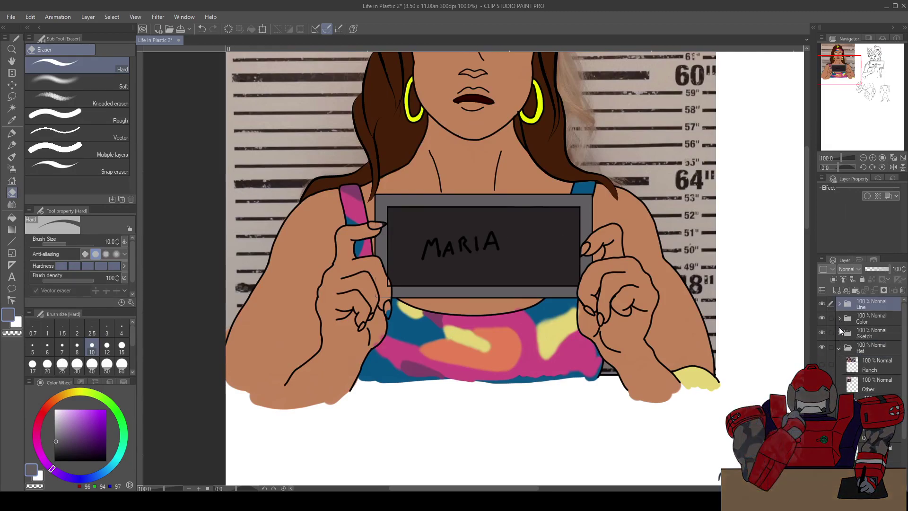
click(838, 319)
click(839, 319)
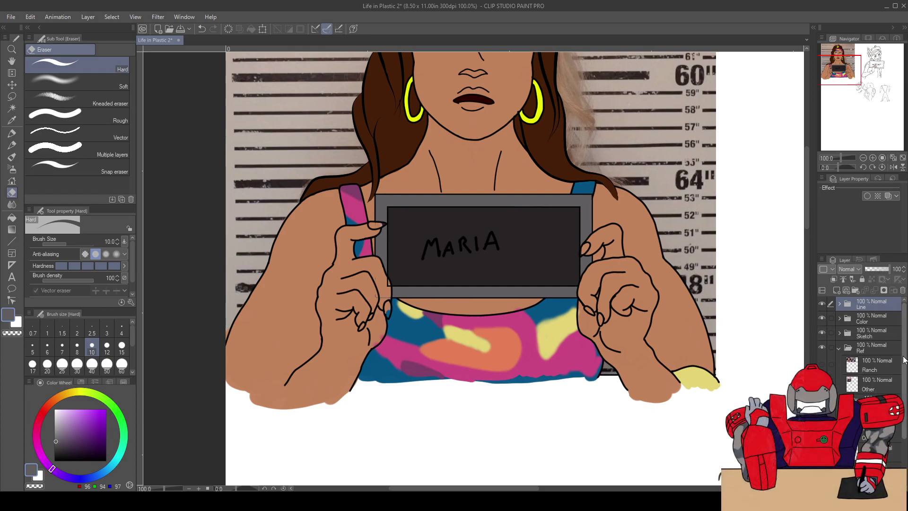
drag(904, 360, 904, 407)
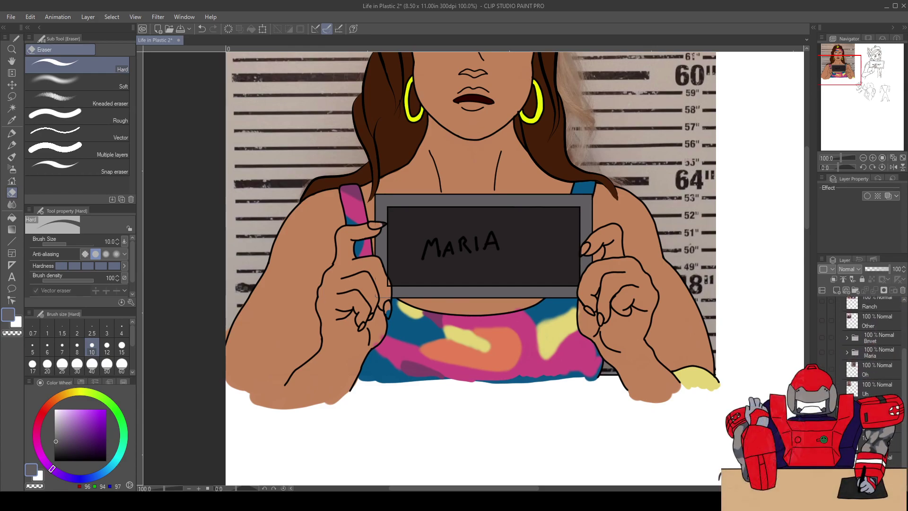
Show the grey height-chart reference layer and sample its mid-grey as the colour
click(886, 459)
click(822, 459)
click(822, 459)
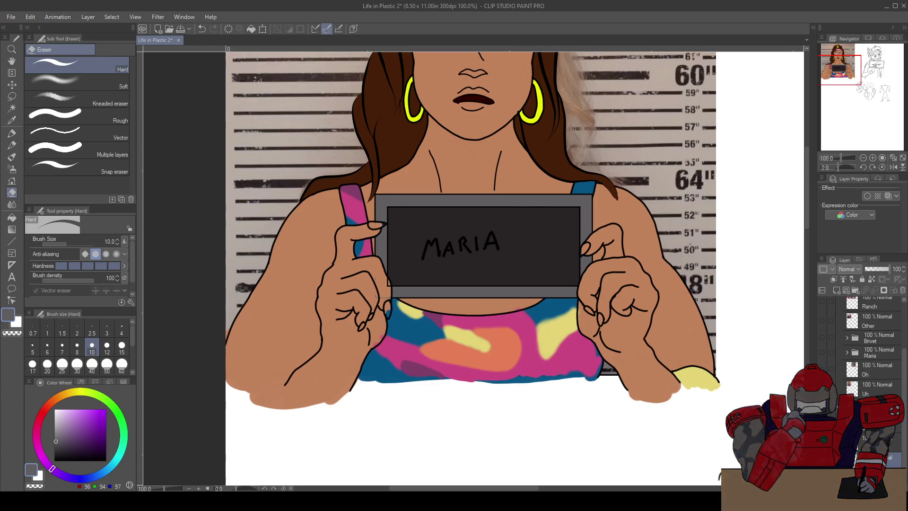
click(822, 459)
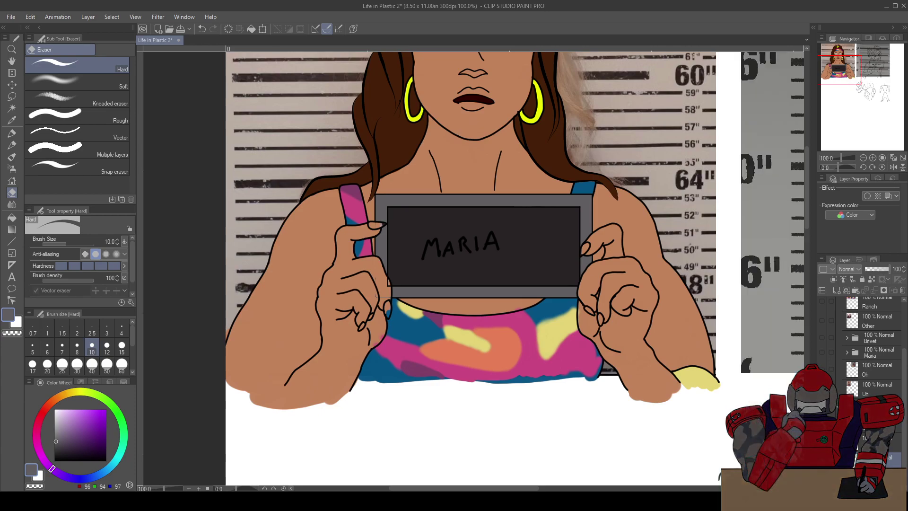
alt+click(748, 331)
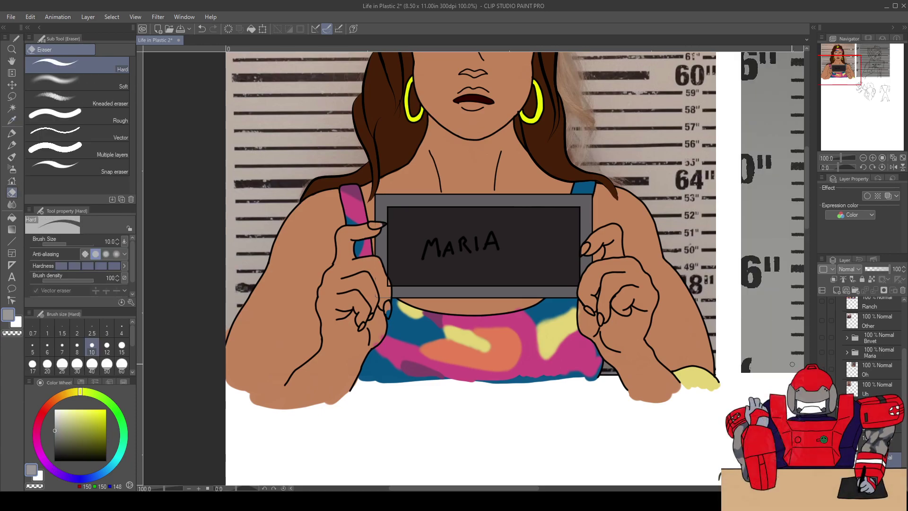
Fill the white area below the figure with the sampled grey
key(g)
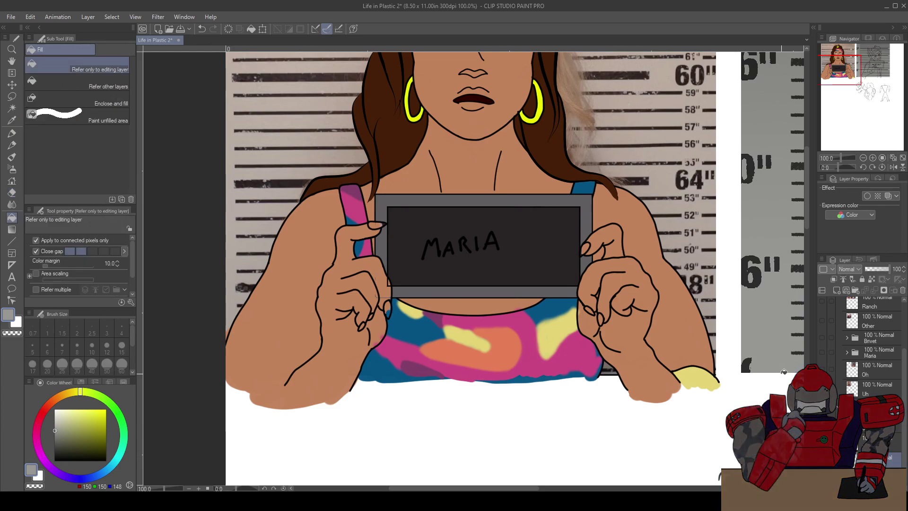
click(728, 395)
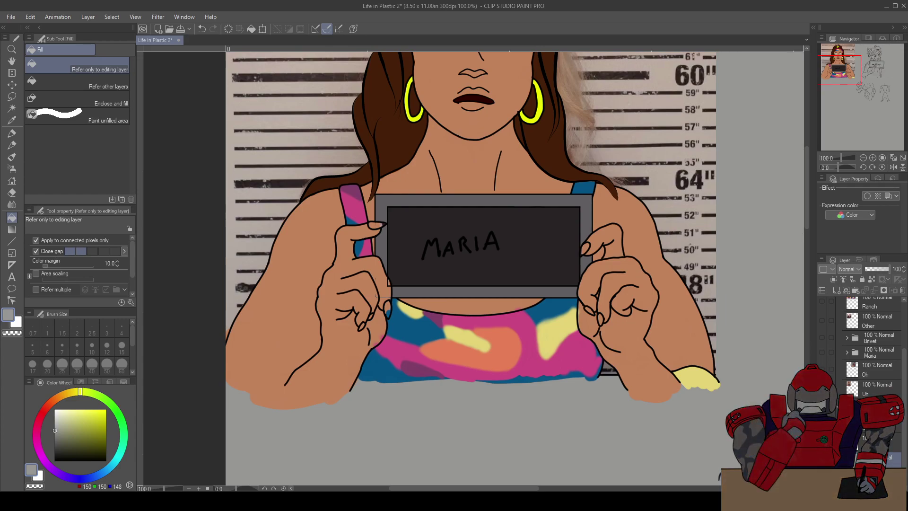
drag(481, 286, 502, 325)
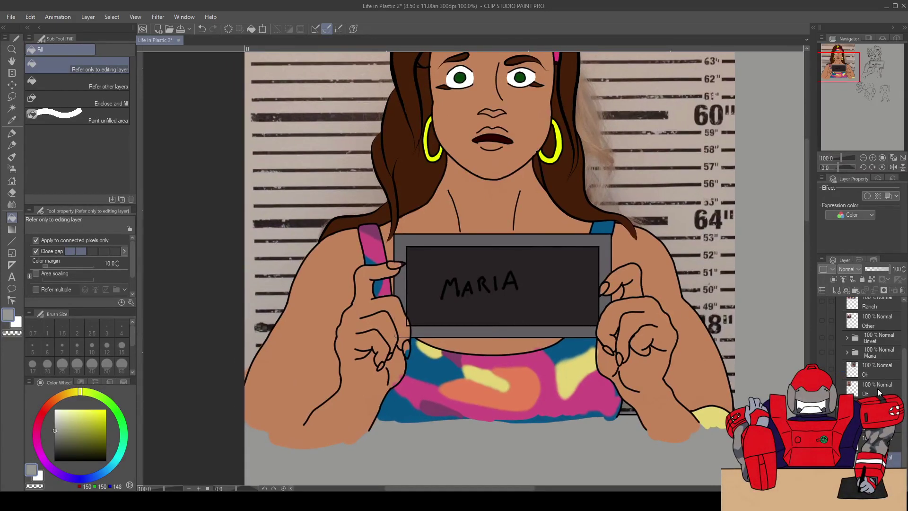
Select a layer in Color > Maria and pick the tan skin tone from the Maria colour set
scroll(875, 393, up, 3)
drag(906, 415, 904, 408)
click(841, 319)
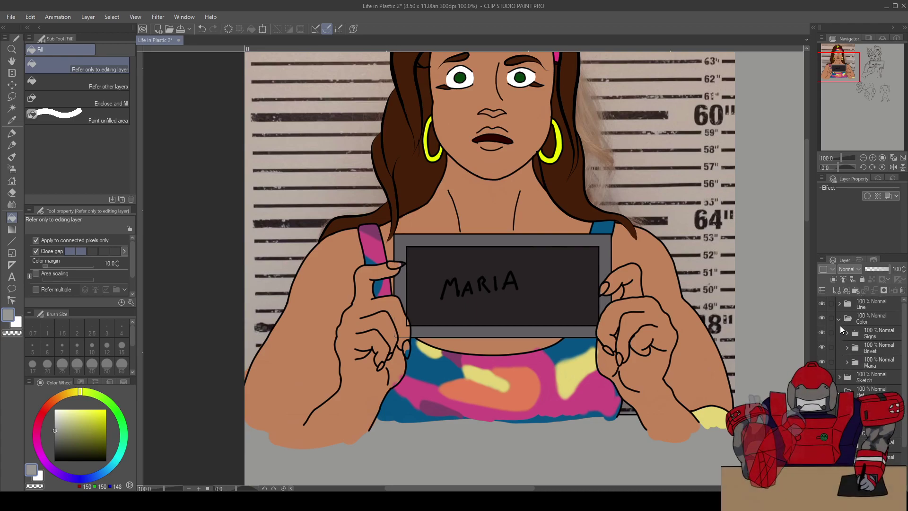
click(846, 362)
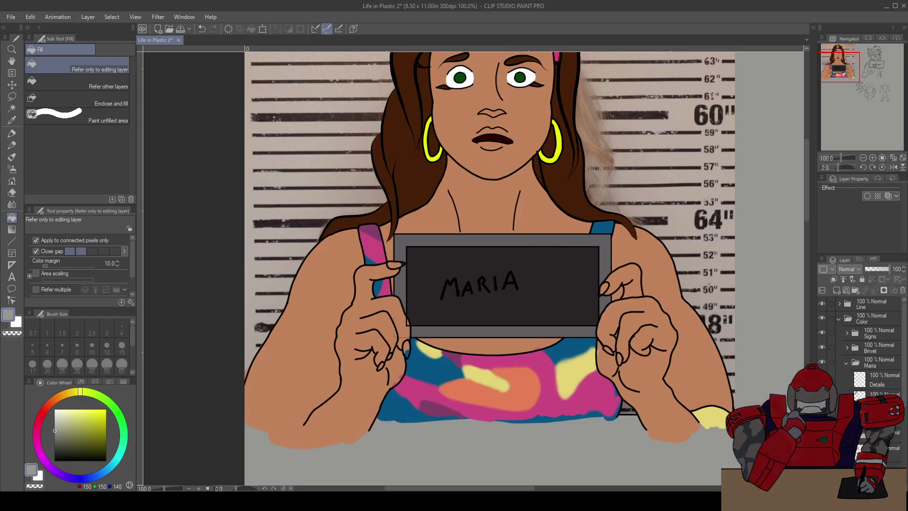
click(893, 453)
click(81, 382)
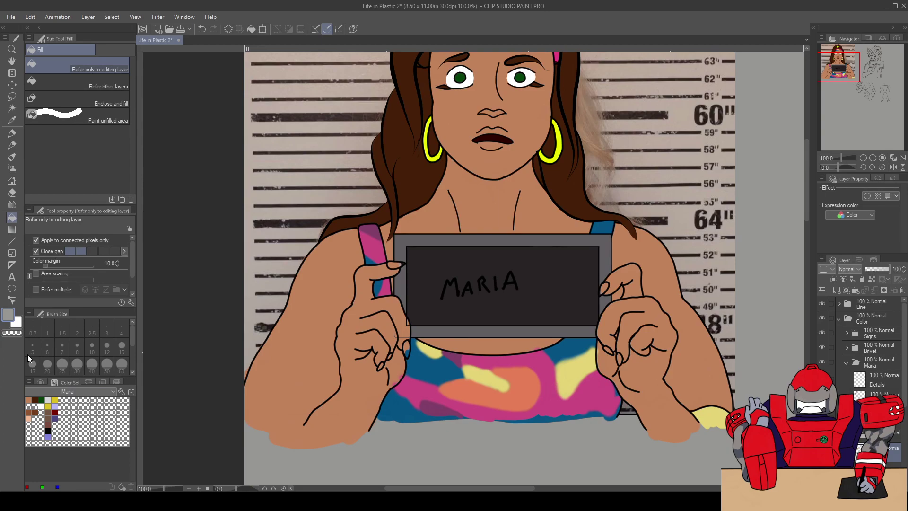
click(28, 399)
Zoom to 400% on the left hand and erase the blue spill inside the knuckle oval
scroll(354, 309, up, 4)
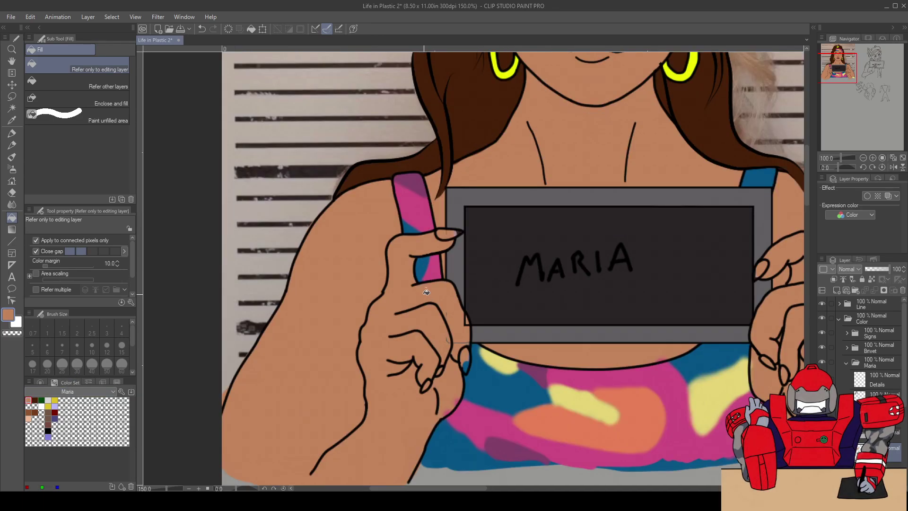
key(b)
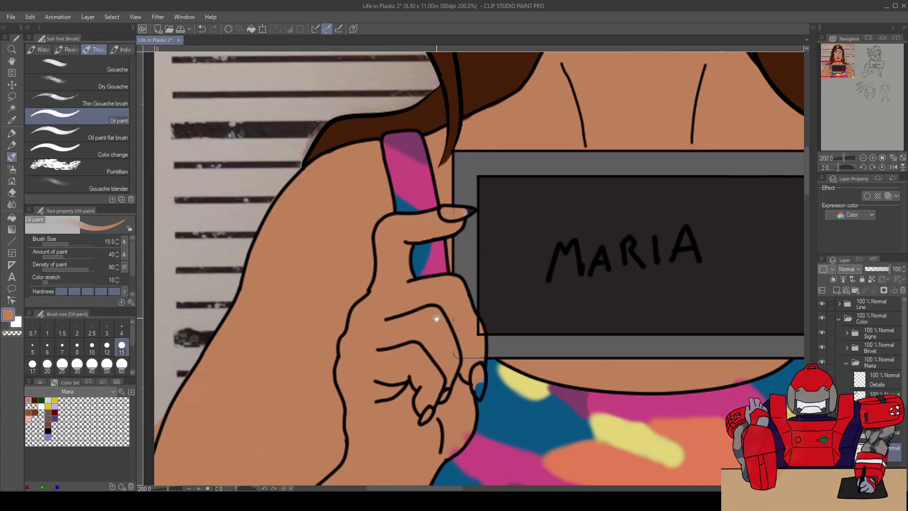
drag(436, 319, 423, 270)
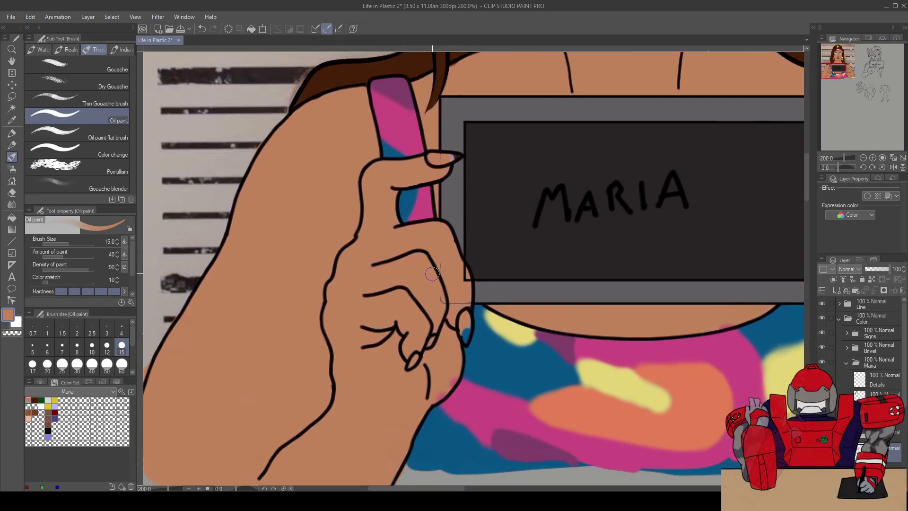
scroll(436, 266, up, 3)
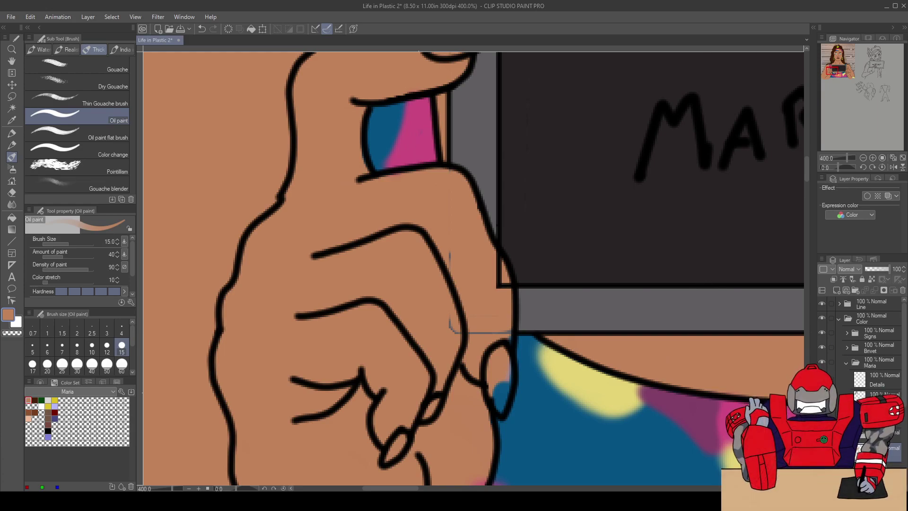
scroll(903, 425, down, 5)
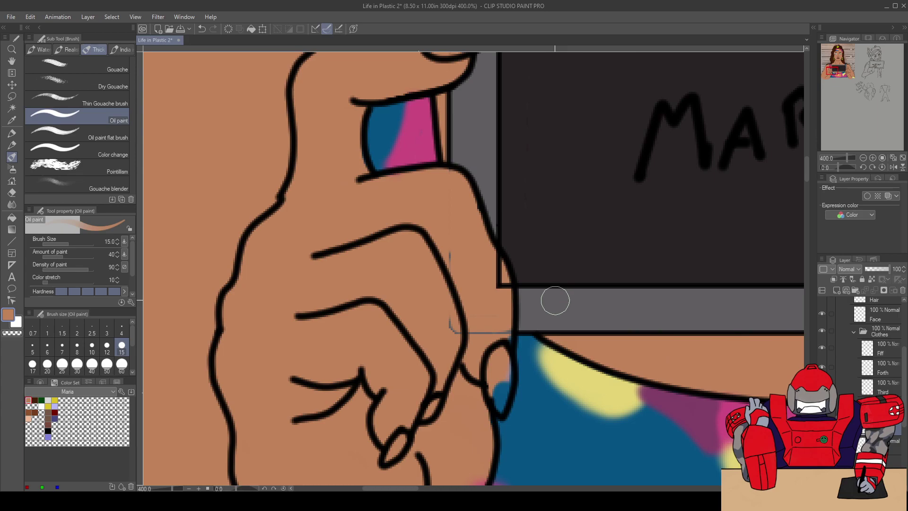
key(e)
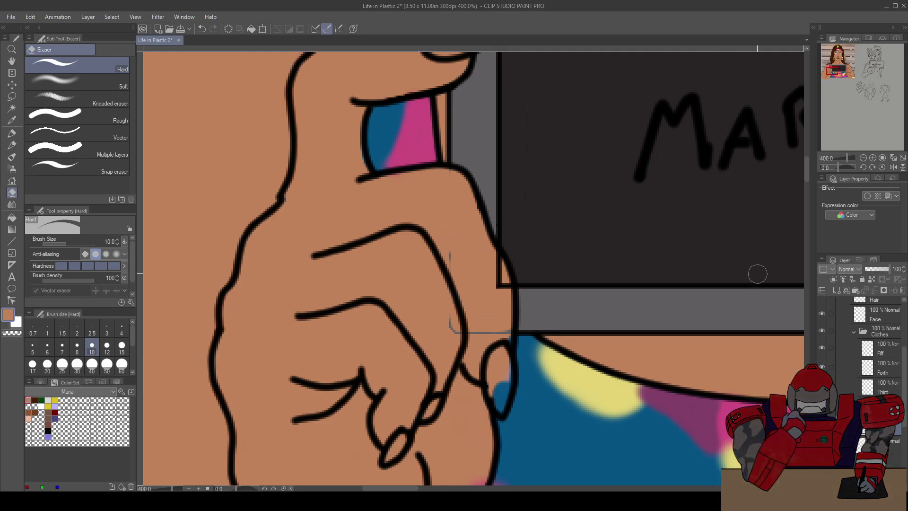
mouse_move(495, 390)
mouse_down()
mouse_move(503, 383)
mouse_move(499, 406)
mouse_move(503, 333)
mouse_up()
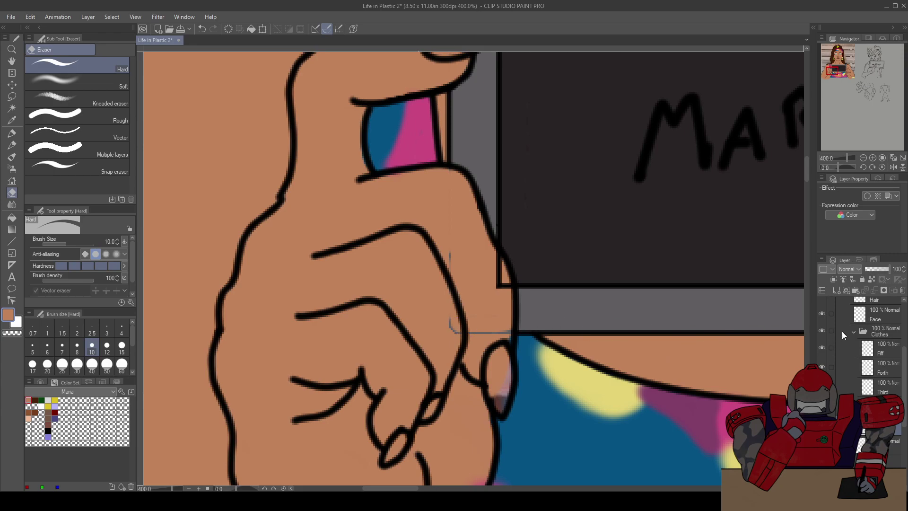
Collapse the Clothes folder and hide the reference sign photo to reveal the drawn sign
click(855, 332)
scroll(904, 365, up, 1)
scroll(875, 345, up, 3)
click(822, 328)
click(821, 326)
click(819, 326)
click(819, 325)
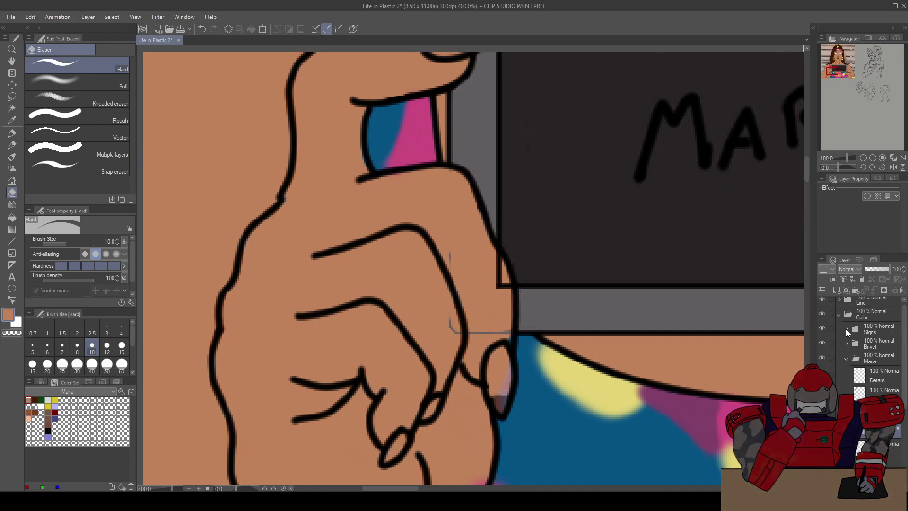
Select the Signs > Boarder layer and toggle its visibility to check the grey frame
click(847, 328)
click(860, 345)
click(822, 345)
click(823, 346)
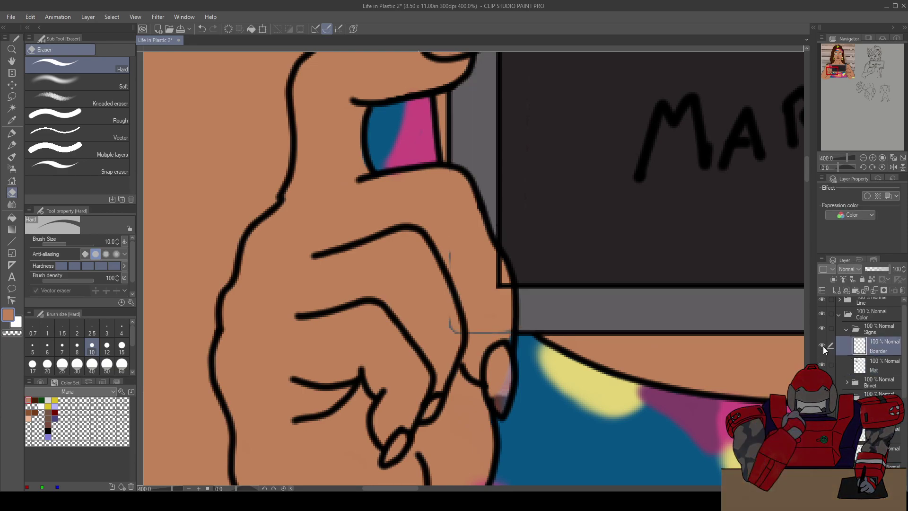
click(822, 347)
click(822, 347)
click(822, 346)
click(822, 346)
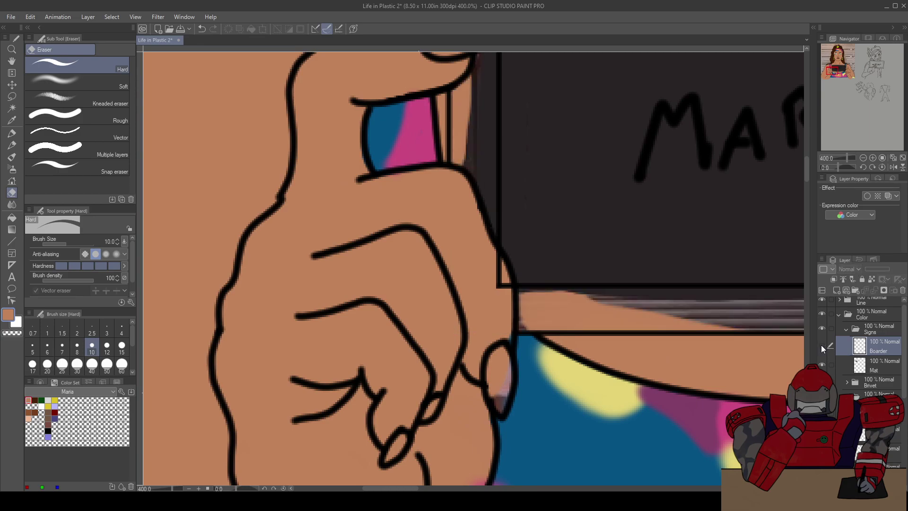
click(821, 345)
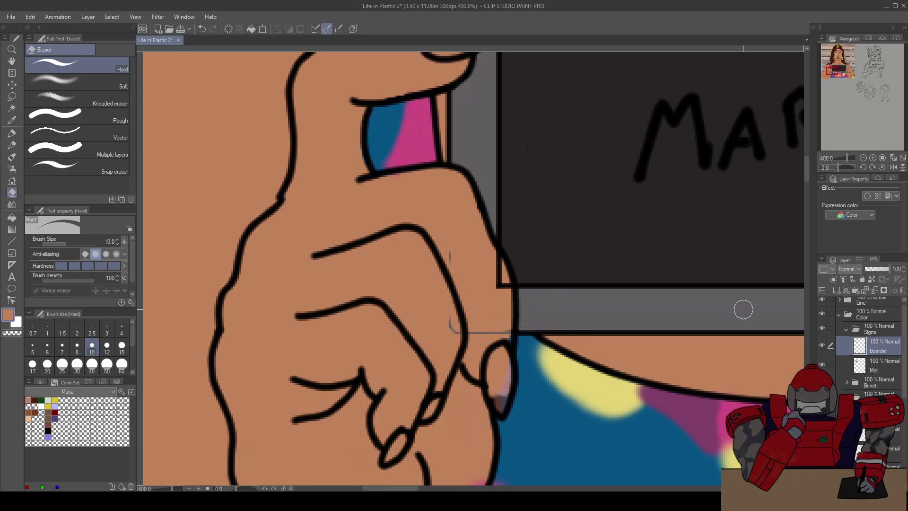
Erase the leftover grey border line over the hand at the lower-left corner
mouse_move(451, 249)
mouse_down()
mouse_move(450, 322)
mouse_move(456, 330)
mouse_move(504, 329)
mouse_up()
click(845, 331)
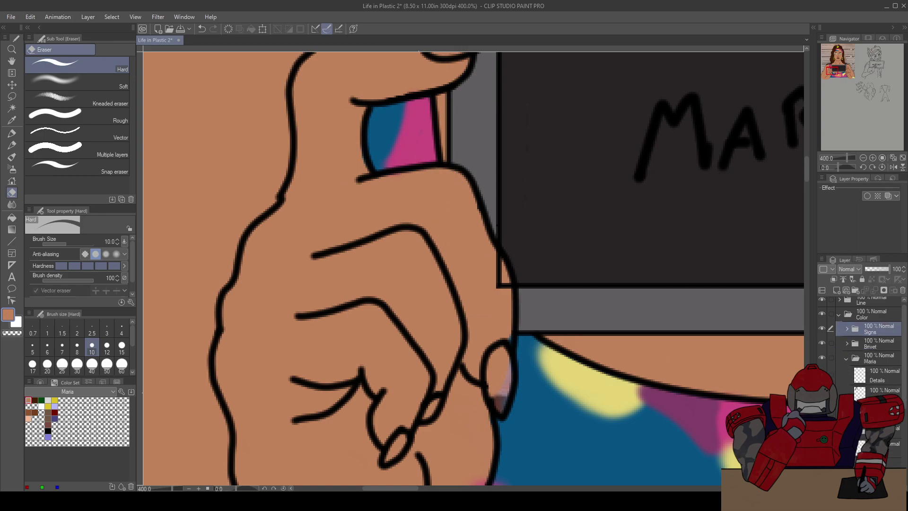
scroll(870, 350, down, 2)
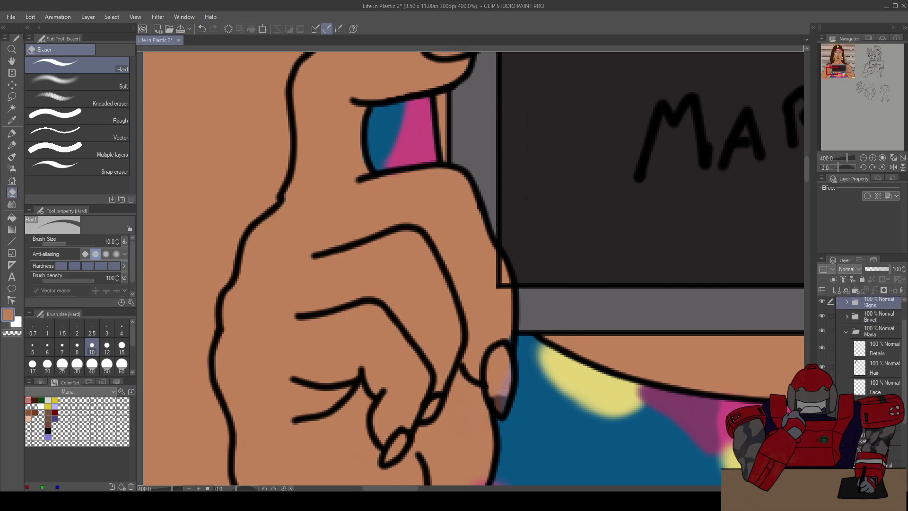
scroll(528, 351, down, 2)
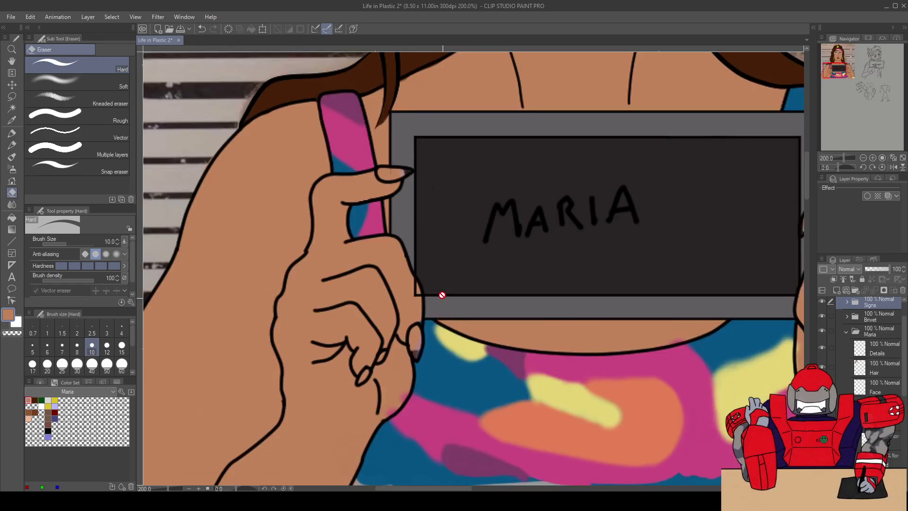
drag(459, 283, 335, 239)
Hide the Fiff and other upper tie-dye colour layers in the Clothes folder, framing the neck and MARIA sign
scroll(536, 267, up, 2)
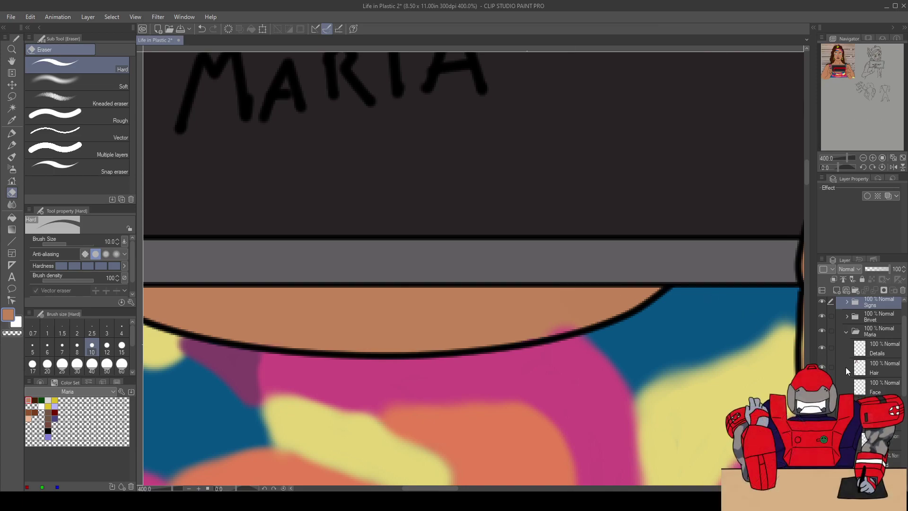
scroll(906, 423, down, 3)
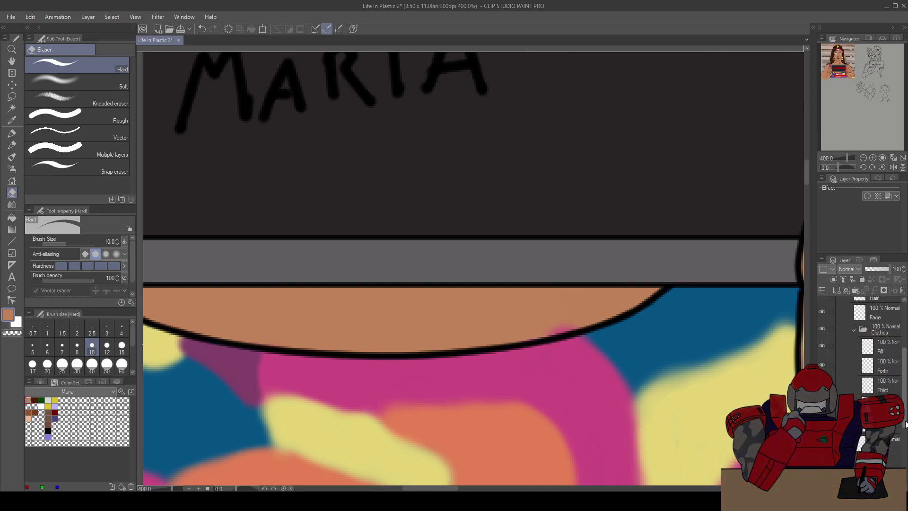
click(822, 346)
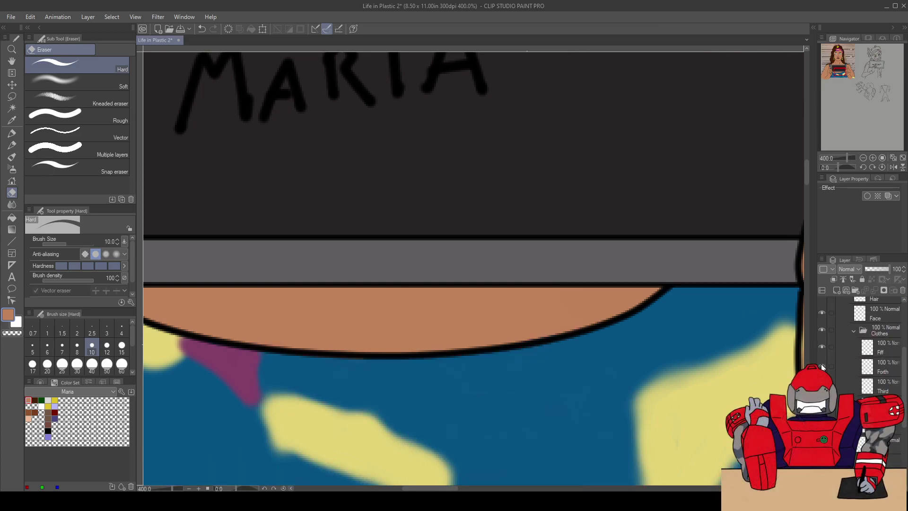
scroll(468, 275, down, 2)
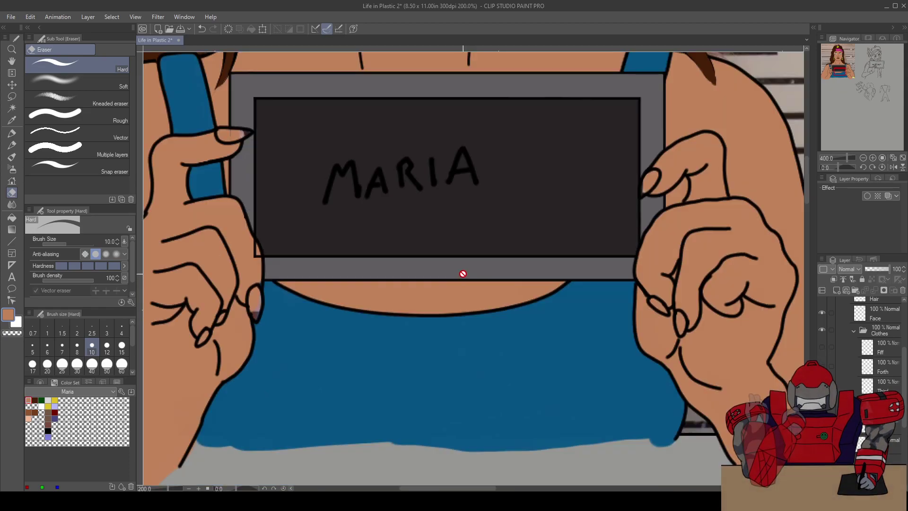
drag(415, 251, 484, 383)
drag(539, 374, 521, 257)
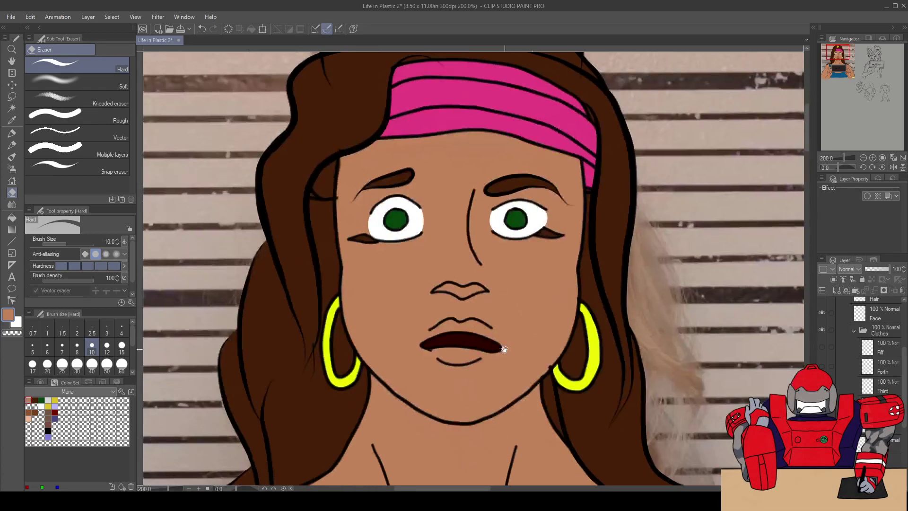
drag(489, 424, 503, 185)
drag(512, 315, 501, 179)
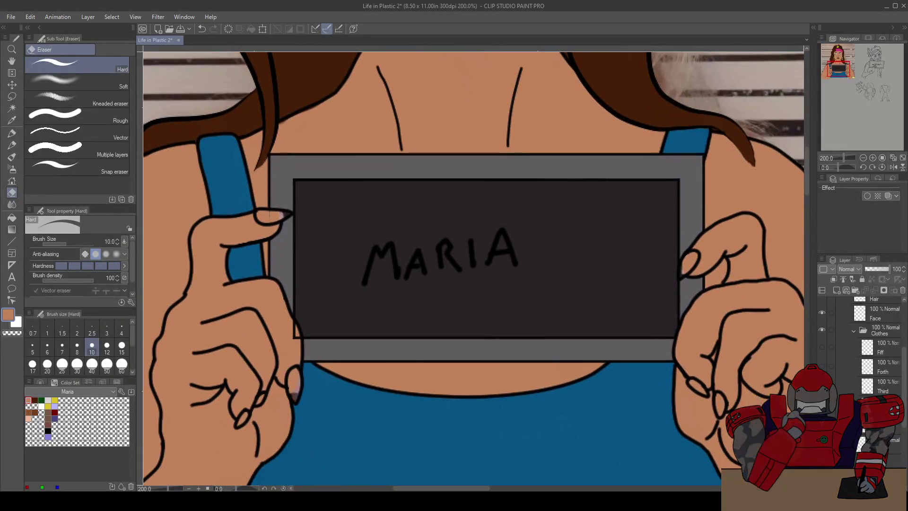
Show the pink tie-dye layer again and zoom in to 800%
click(822, 406)
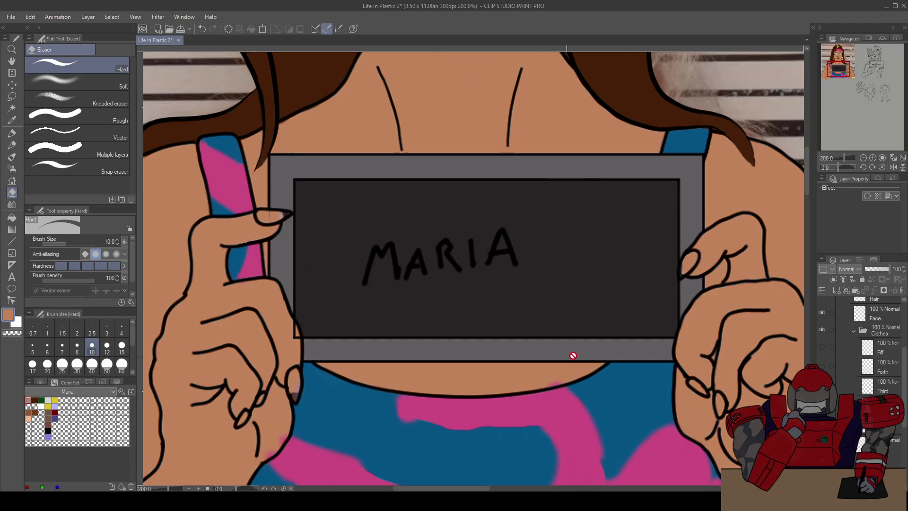
scroll(564, 346, up, 2)
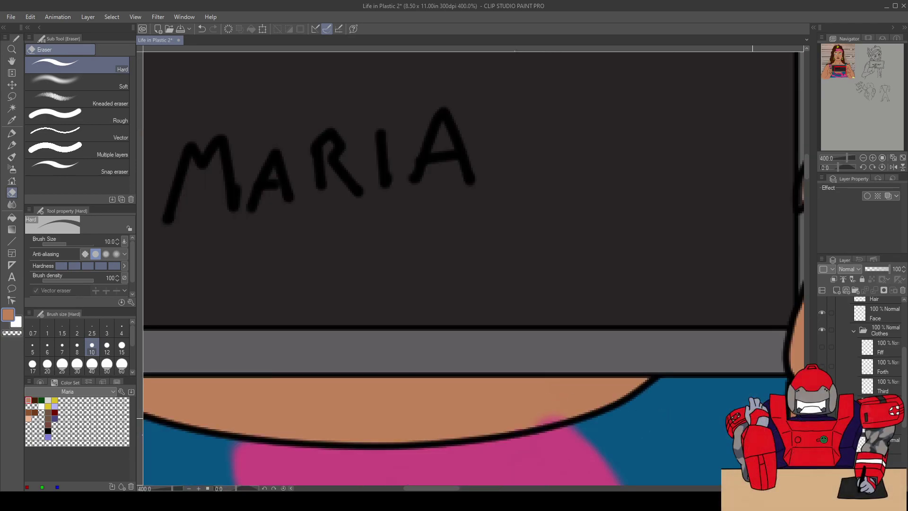
scroll(493, 396, up, 2)
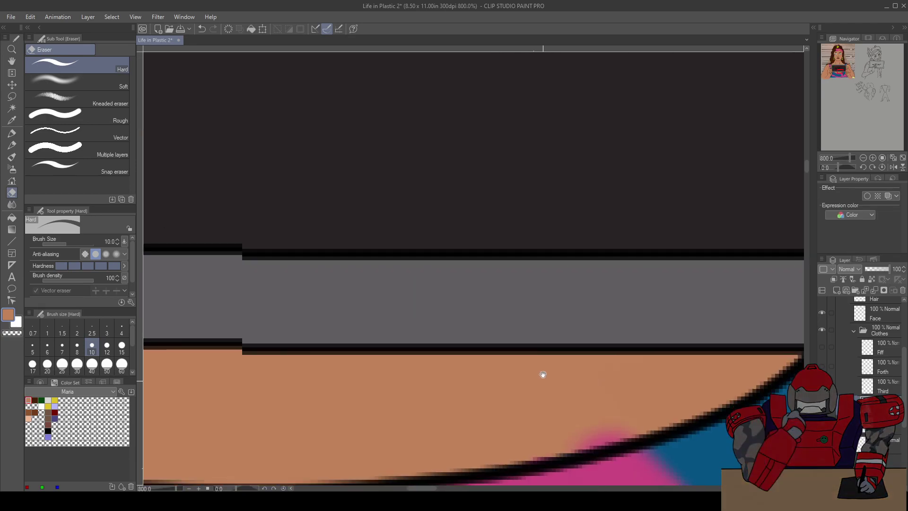
With the Hard Eraser, remove the pink spill above the shirt's neckline outline
drag(541, 382, 523, 261)
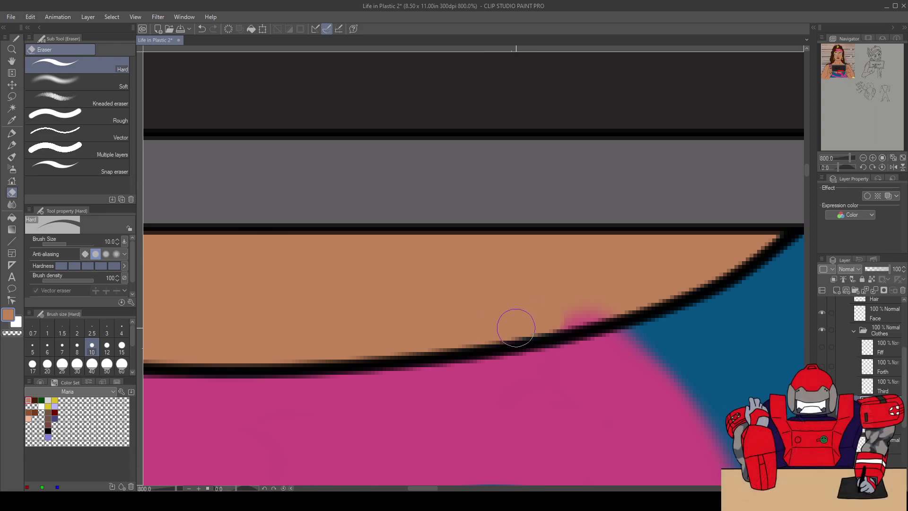
drag(537, 322, 594, 304)
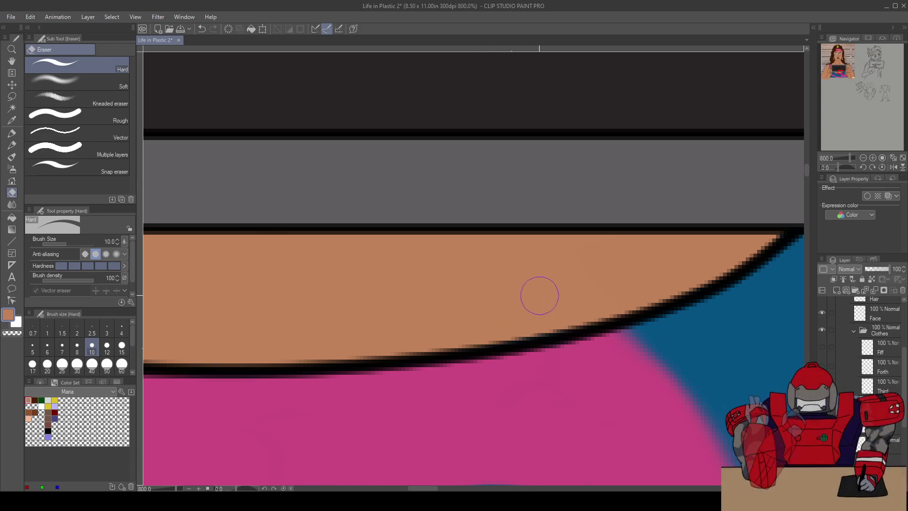
scroll(518, 298, down, 4)
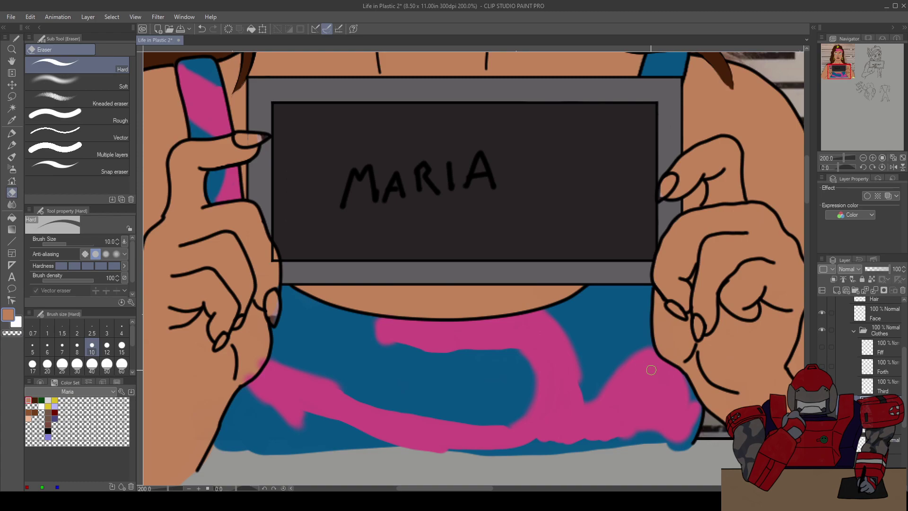
scroll(248, 353, up, 4)
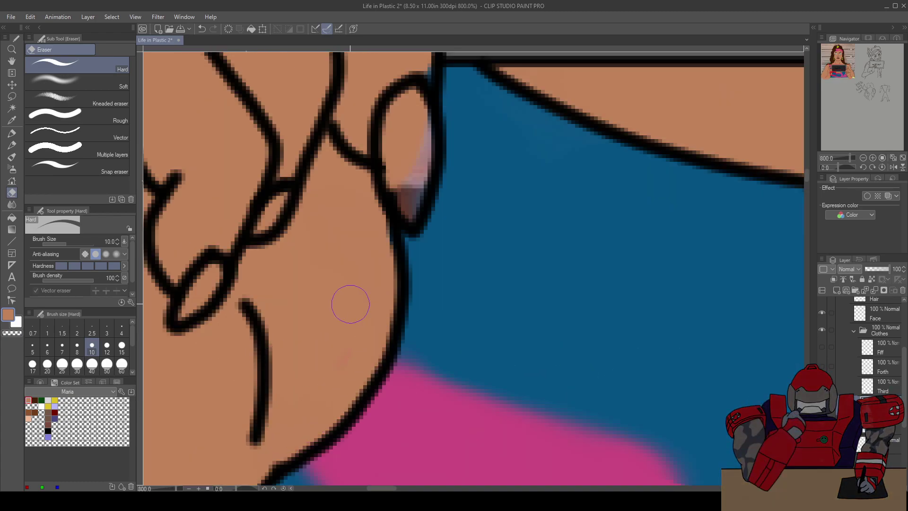
scroll(377, 229, down, 4)
mouse_move(348, 235)
mouse_down()
mouse_move(357, 342)
mouse_move(294, 383)
mouse_up()
drag(377, 208, 349, 407)
mouse_move(371, 284)
mouse_down()
mouse_move(355, 423)
mouse_move(353, 409)
mouse_up()
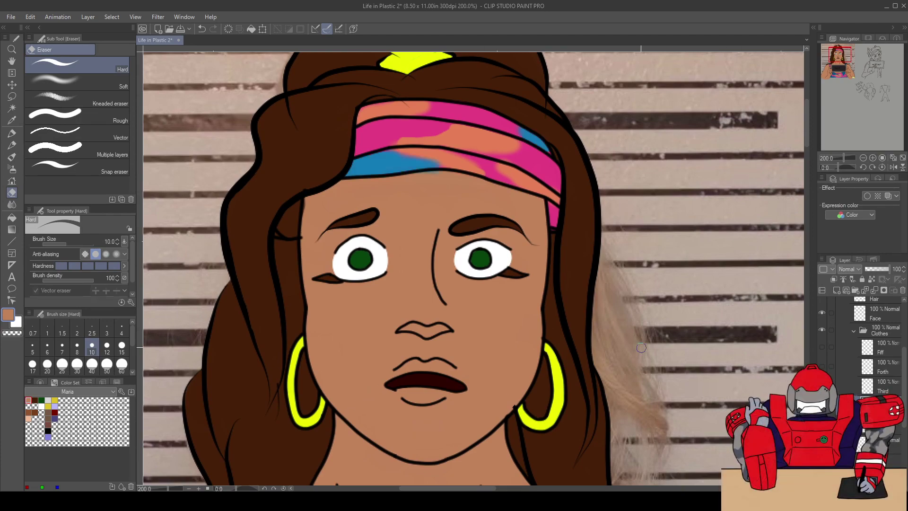
scroll(448, 206, up, 2)
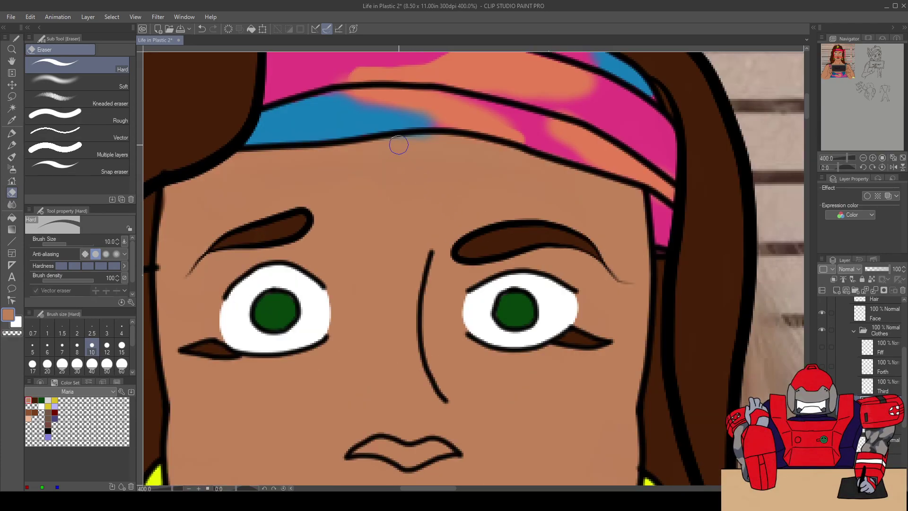
On the Third layer, erase the blue spill below the headband outline and show Third's orange patches
click(883, 383)
drag(392, 143, 436, 141)
drag(447, 251, 480, 103)
drag(488, 410, 434, 67)
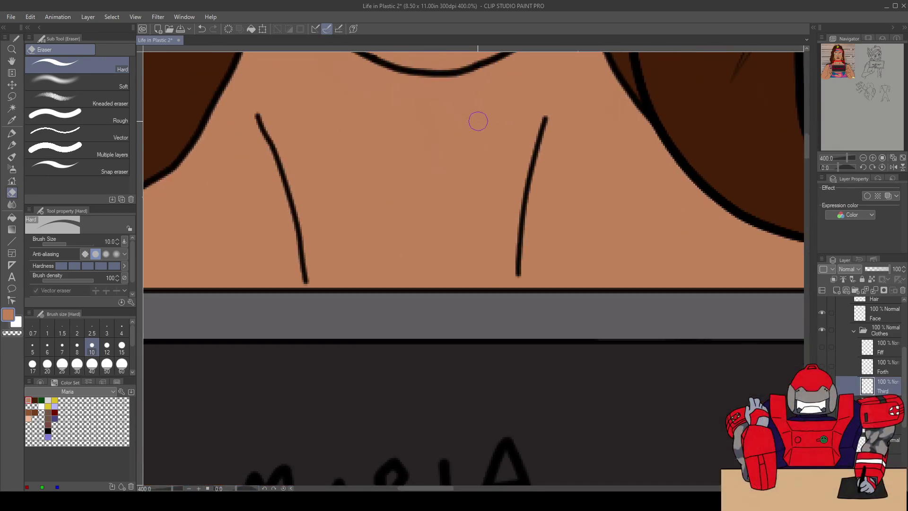
scroll(477, 161, down, 2)
drag(425, 374, 432, 274)
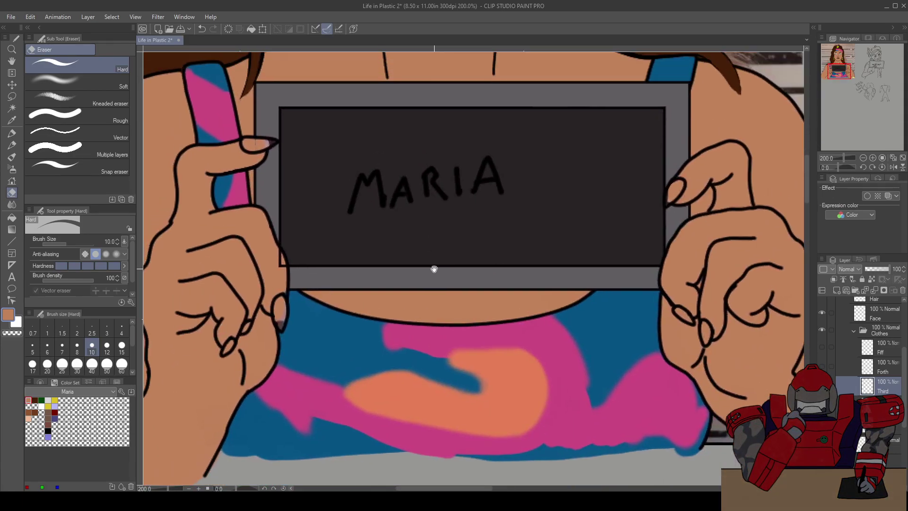
click(855, 363)
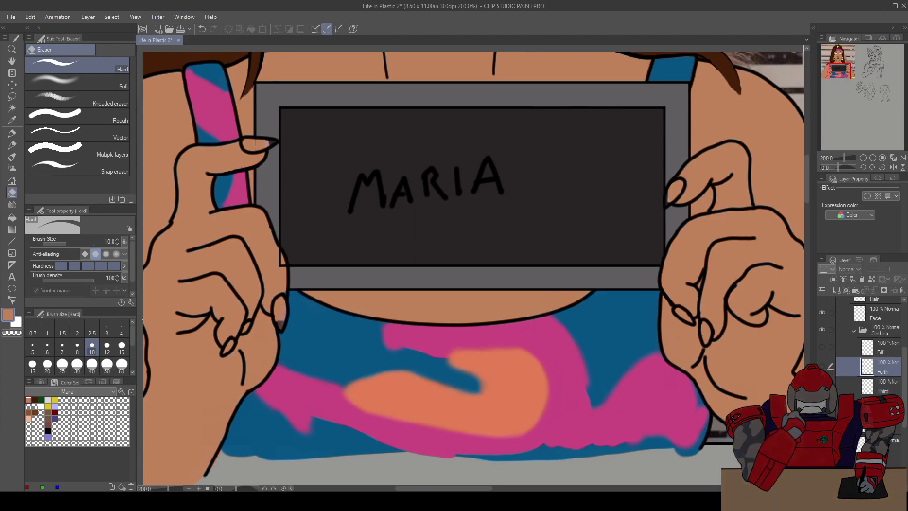
click(822, 366)
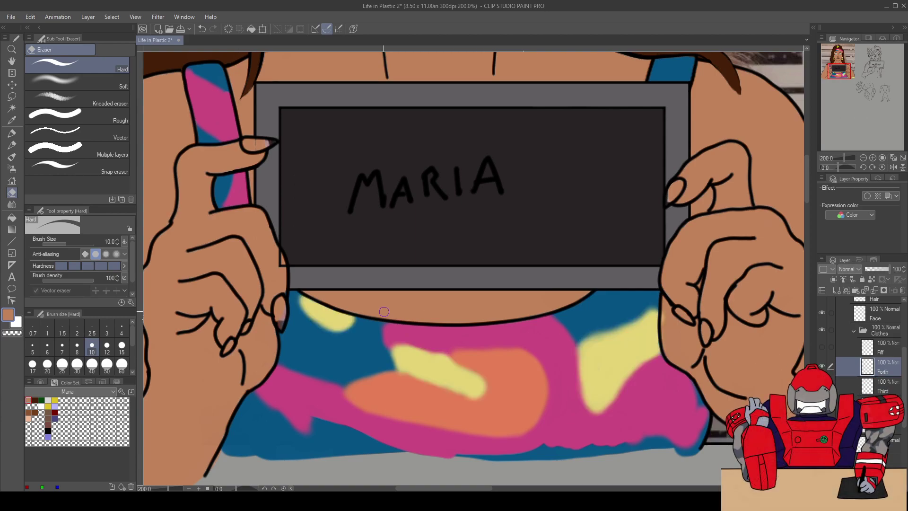
scroll(401, 313, up, 3)
scroll(344, 310, down, 5)
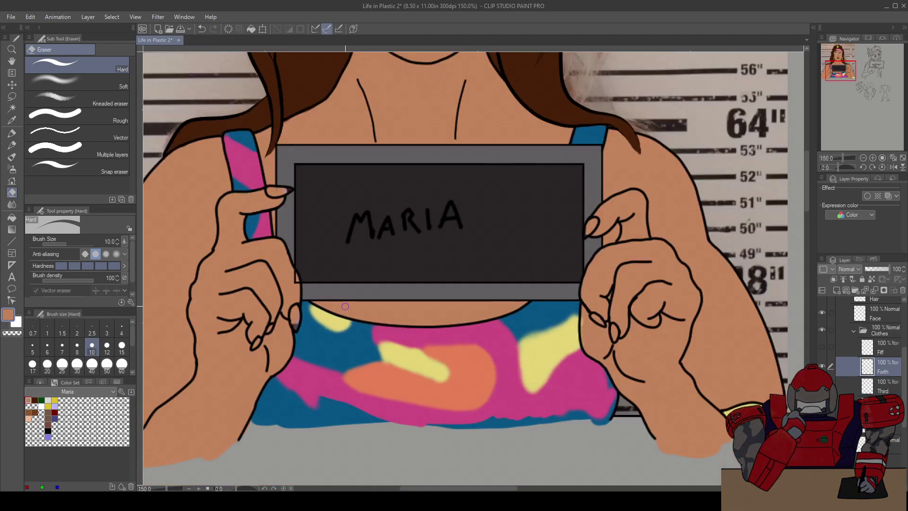
mouse_move(371, 216)
mouse_down()
mouse_move(390, 298)
mouse_move(386, 387)
mouse_up()
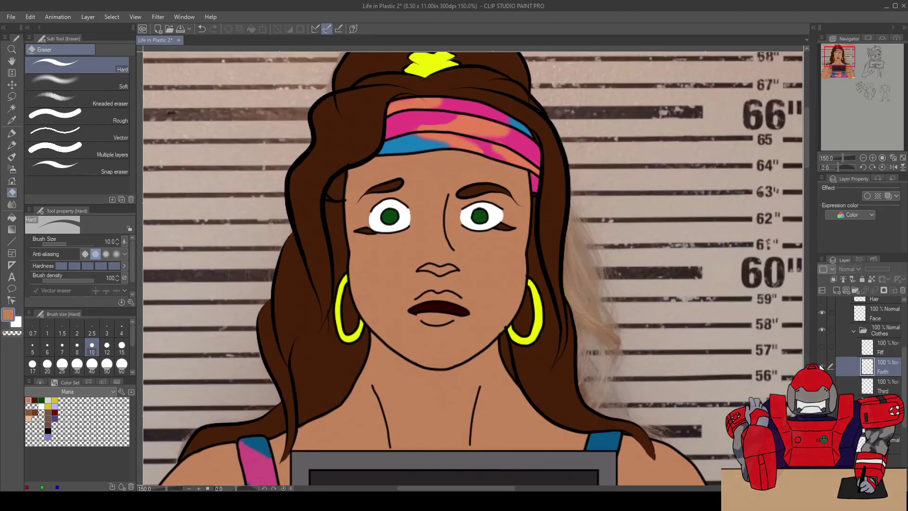
click(844, 347)
drag(563, 468, 564, 209)
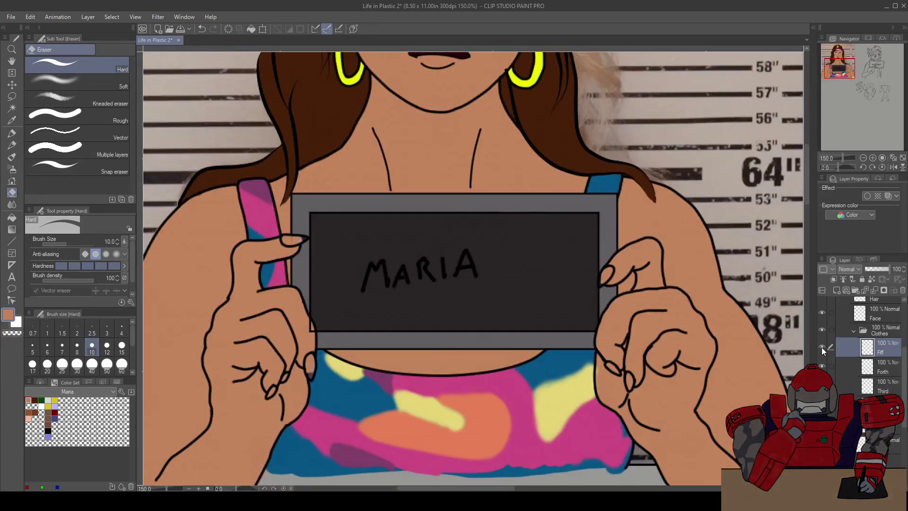
click(822, 348)
scroll(426, 355, up, 4)
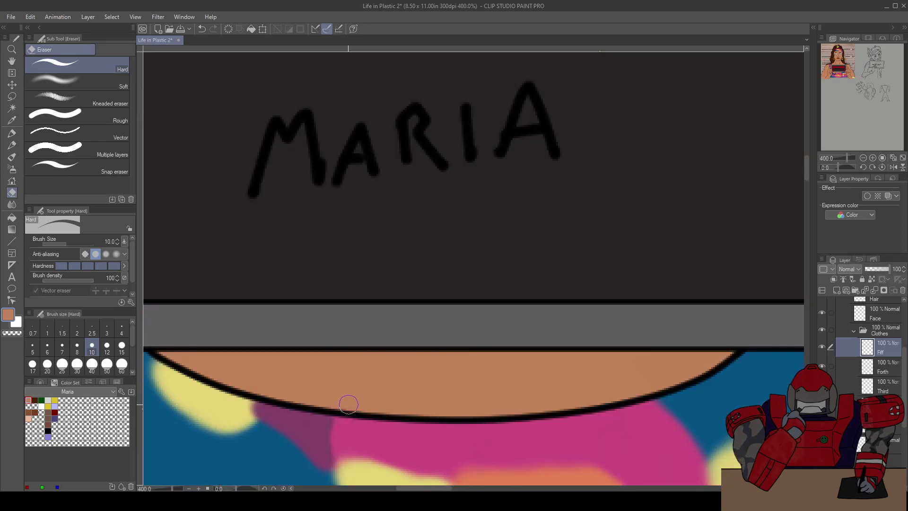
scroll(314, 396, down, 4)
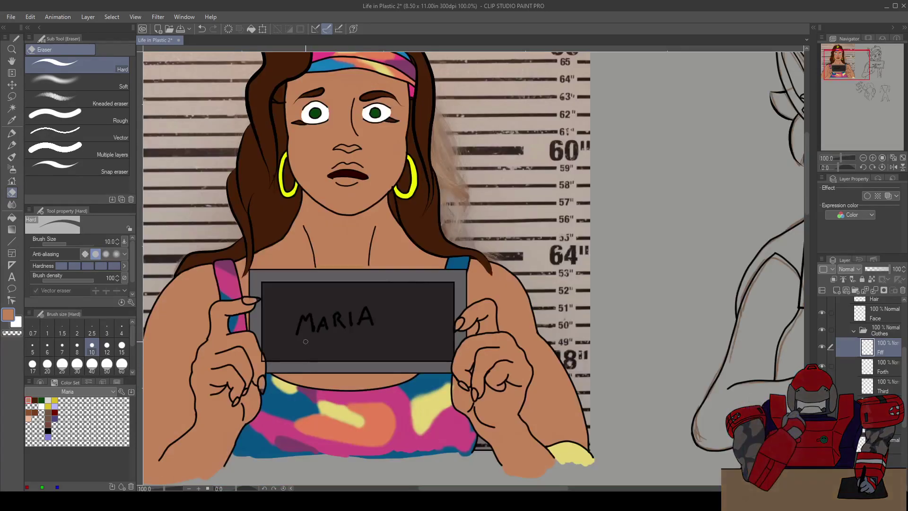
drag(310, 311, 378, 388)
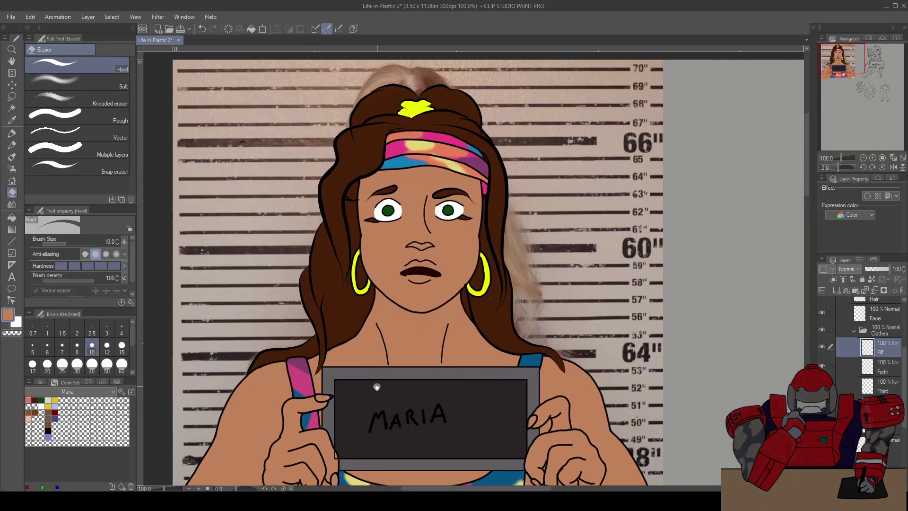
drag(359, 370, 364, 267)
scroll(357, 315, up, 2)
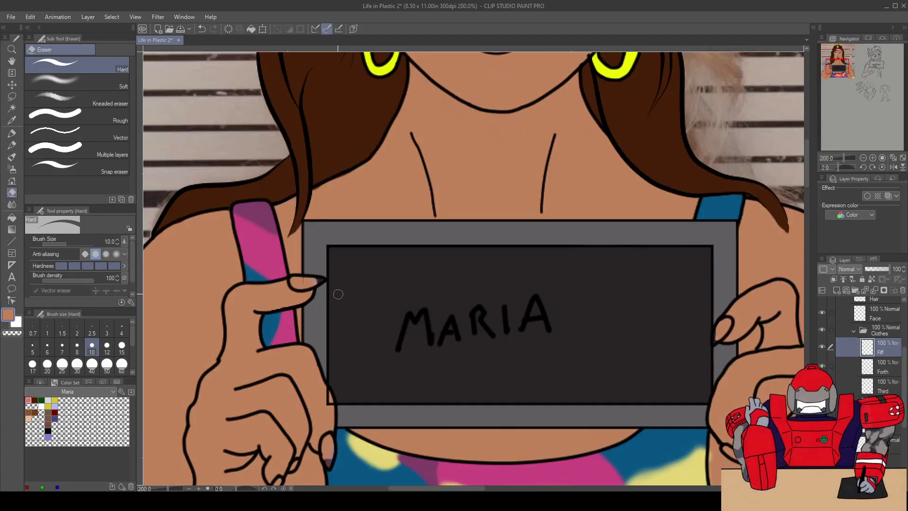
Collapse the Clothes folder, expand Signs and its Line folder, and select the Sign line layer
click(854, 331)
scroll(876, 346, up, 3)
click(846, 328)
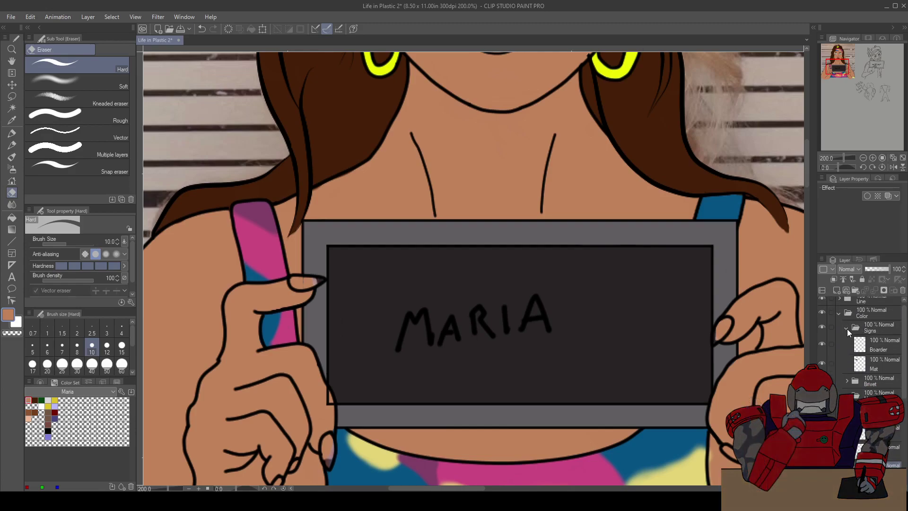
click(880, 345)
scroll(287, 273, up, 2)
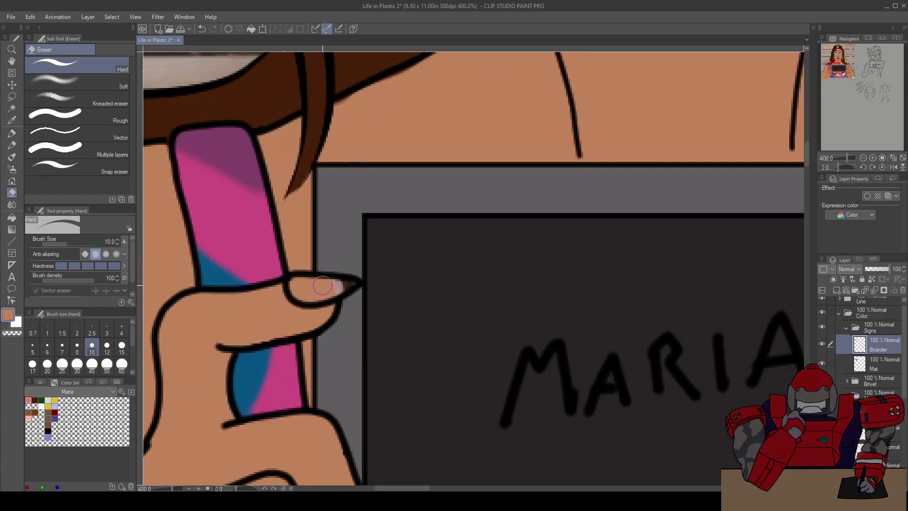
scroll(311, 313, down, 2)
drag(305, 398, 312, 318)
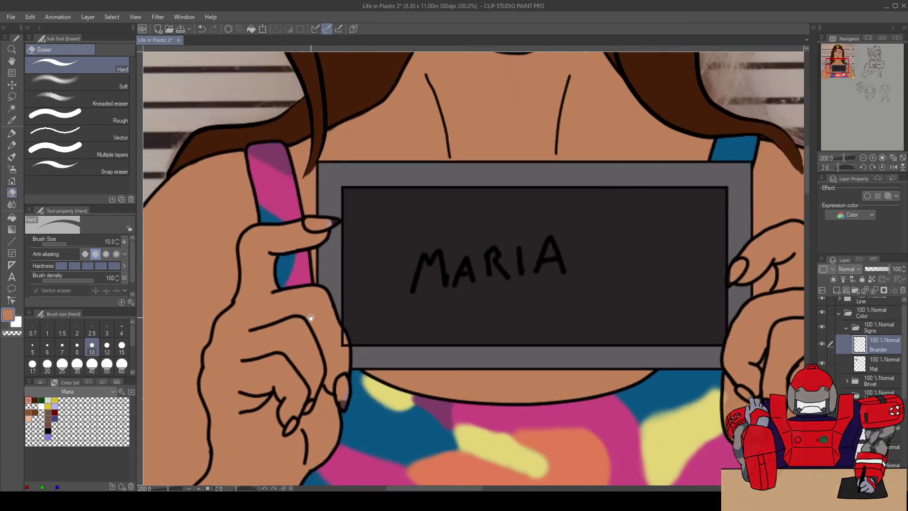
drag(904, 331, 903, 320)
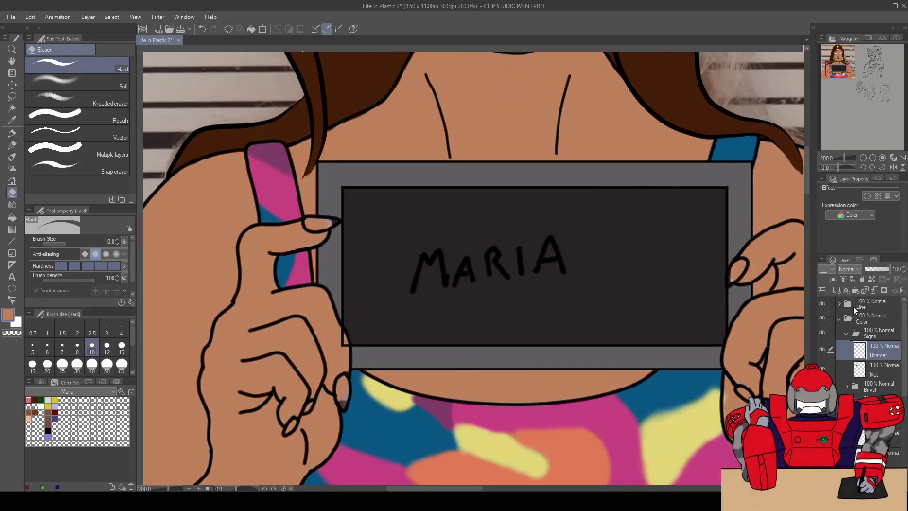
click(839, 305)
click(841, 337)
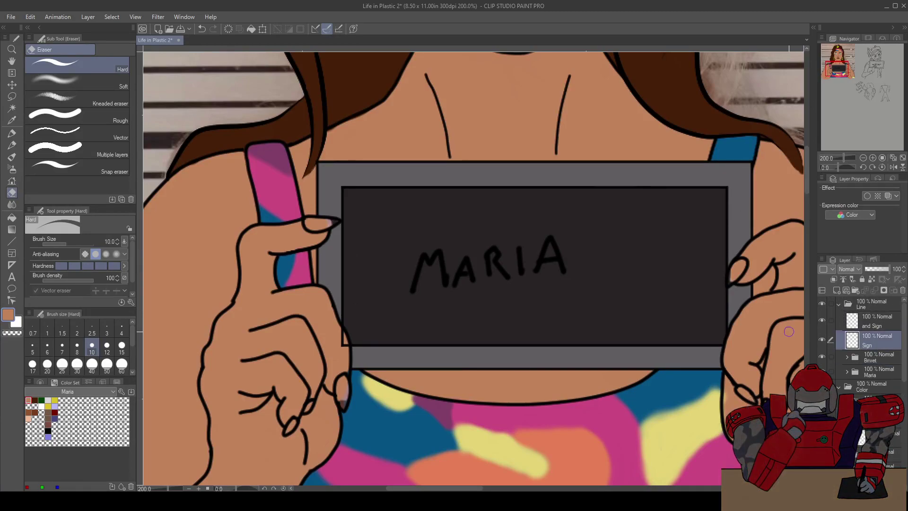
click(839, 305)
click(880, 418)
drag(904, 374, 904, 416)
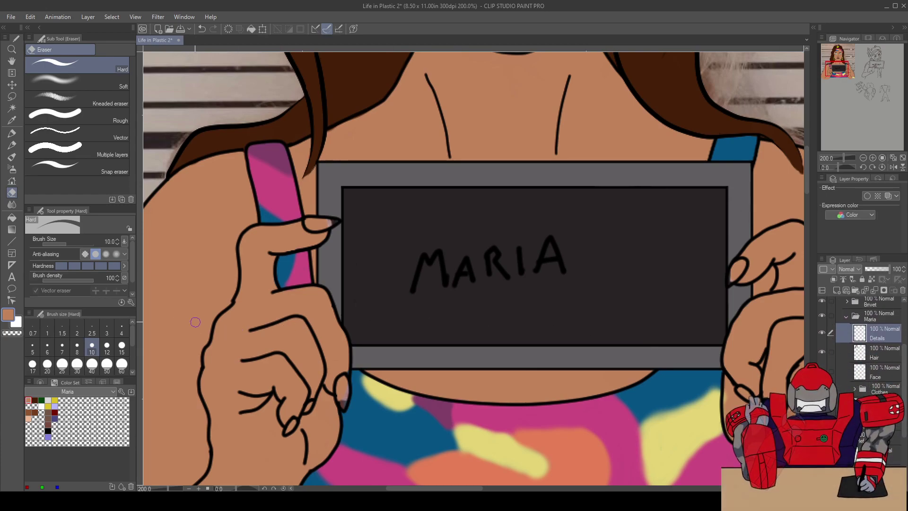
drag(483, 411, 458, 350)
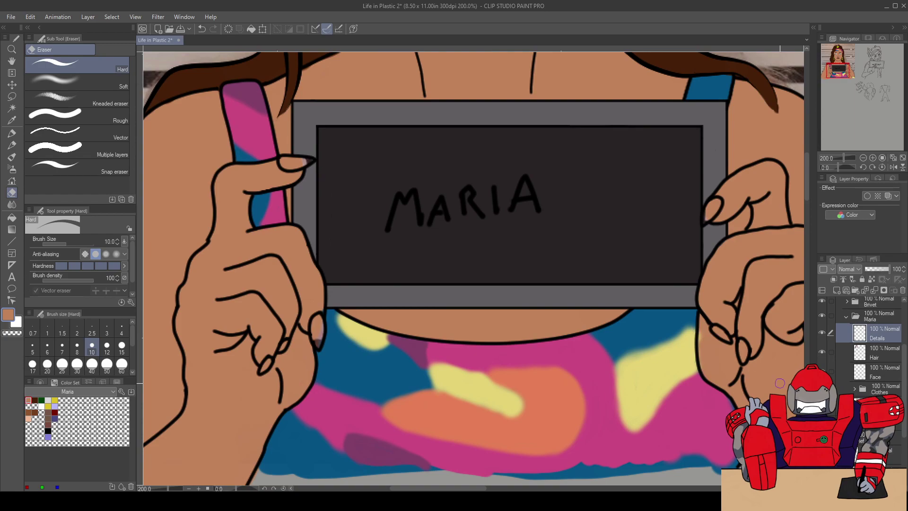
click(822, 407)
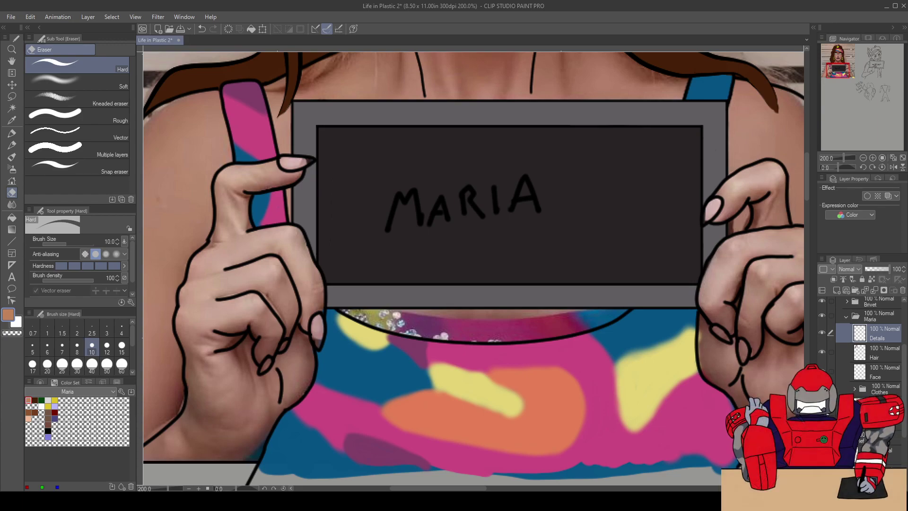
click(823, 407)
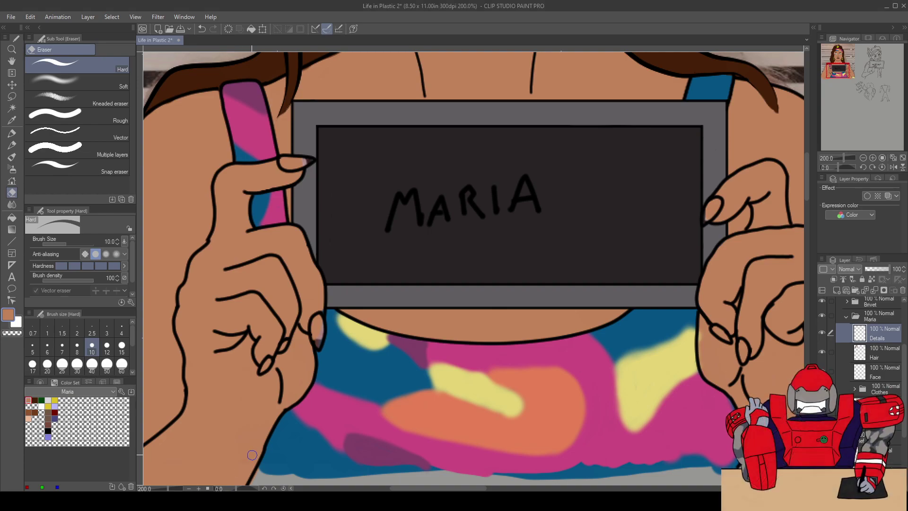
scroll(259, 446, down, 2)
drag(267, 353, 313, 348)
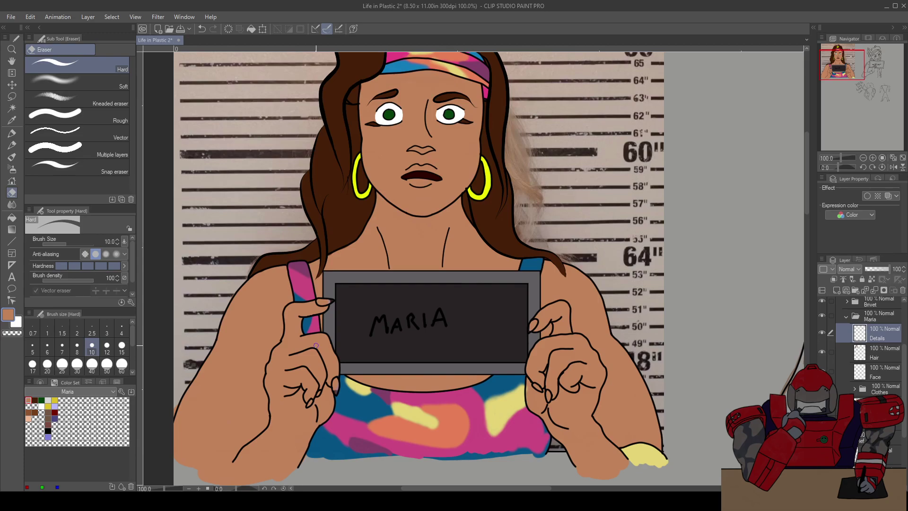
scroll(316, 345, down, 1)
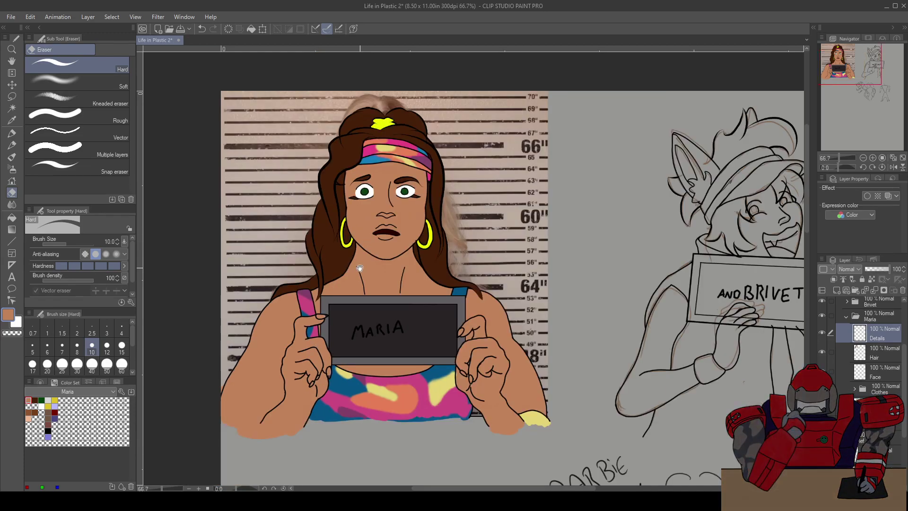
drag(360, 266, 393, 328)
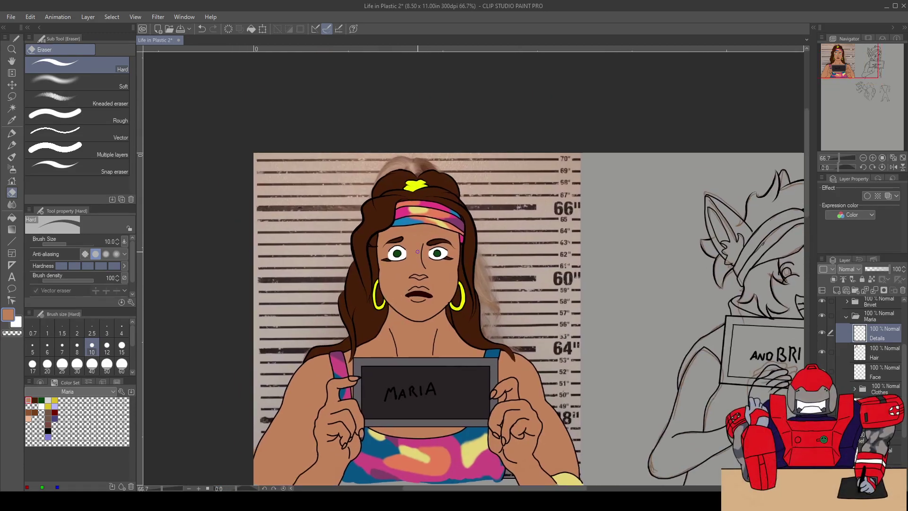
scroll(404, 293, up, 2)
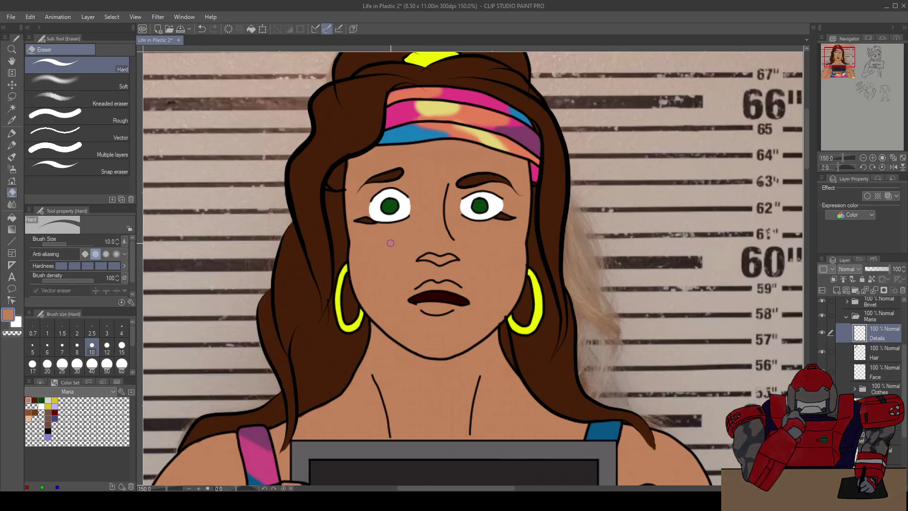
scroll(416, 219, up, 1)
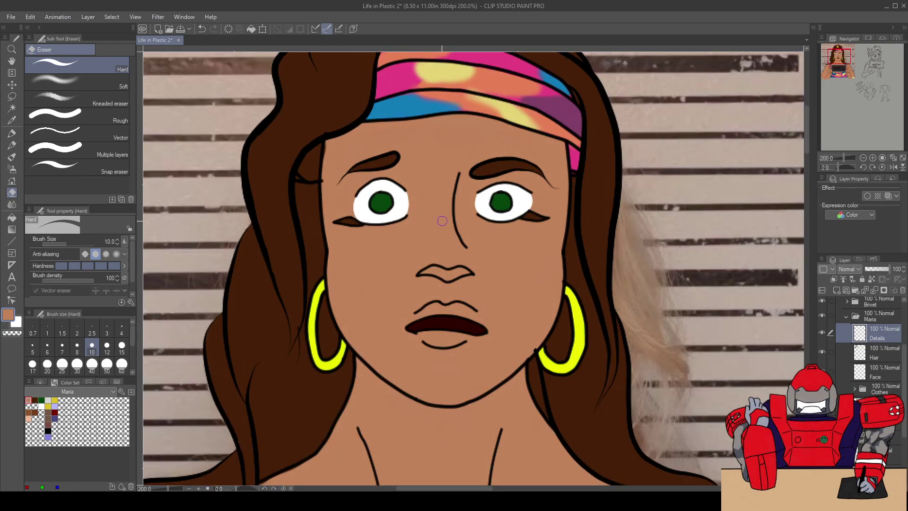
click(822, 332)
click(822, 331)
click(822, 331)
click(822, 330)
click(822, 351)
click(822, 351)
On the Face layer, erase both eyes' whites and green irises with a size 15 Hard eraser
click(878, 369)
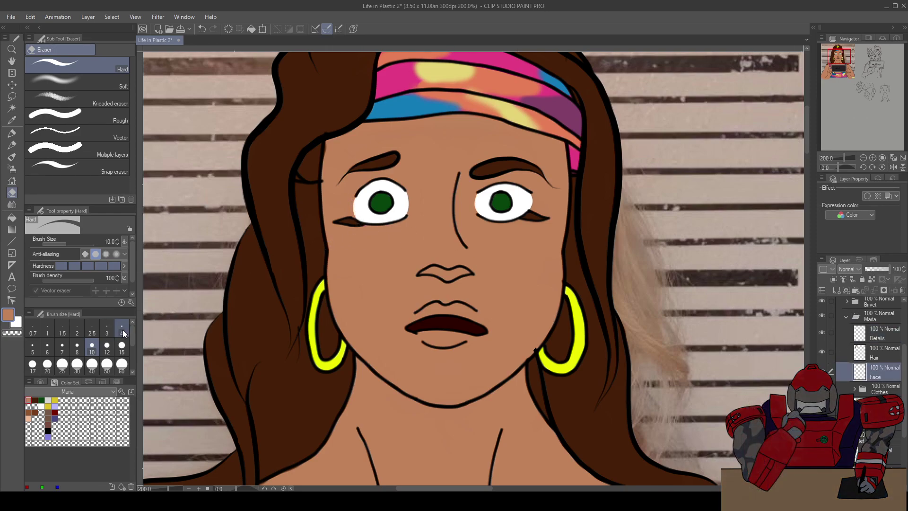
click(121, 349)
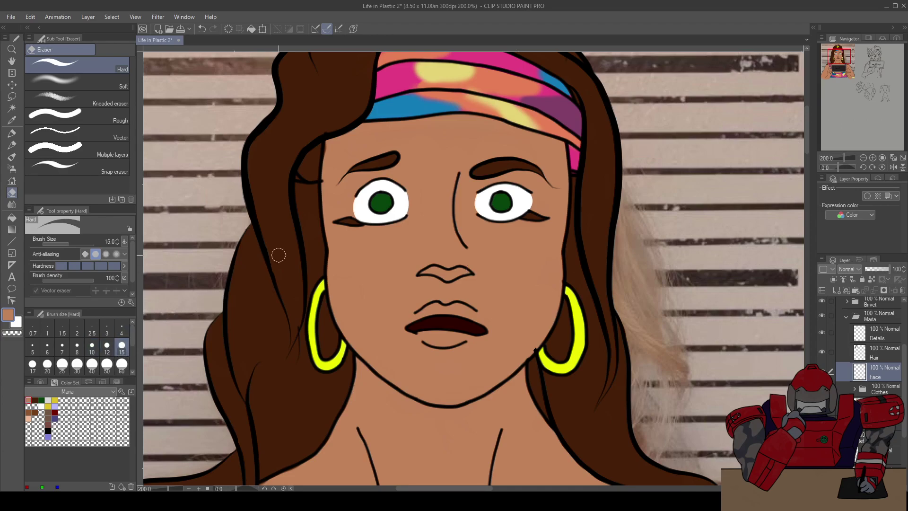
mouse_move(343, 176)
mouse_down()
mouse_move(366, 223)
mouse_move(362, 189)
mouse_move(389, 219)
mouse_move(384, 189)
mouse_up()
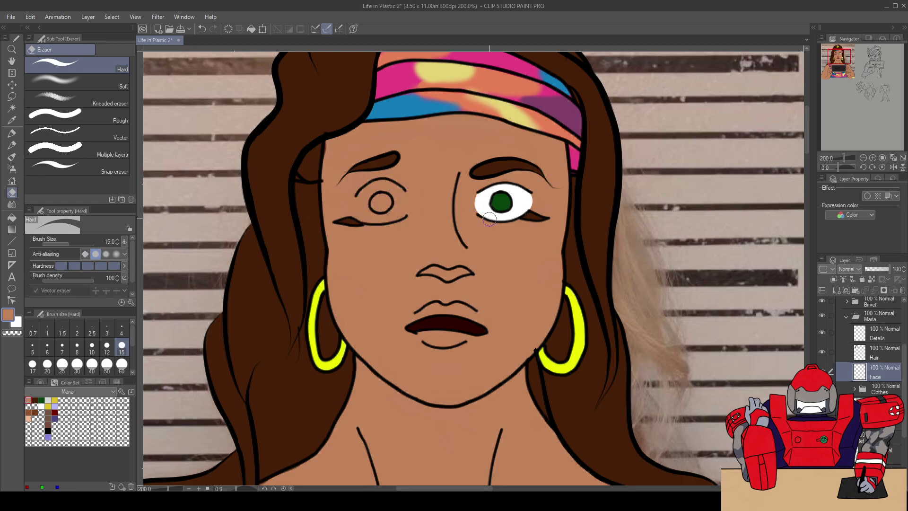
mouse_move(478, 199)
mouse_down()
mouse_move(509, 208)
mouse_move(498, 209)
mouse_move(520, 198)
mouse_move(514, 203)
mouse_up()
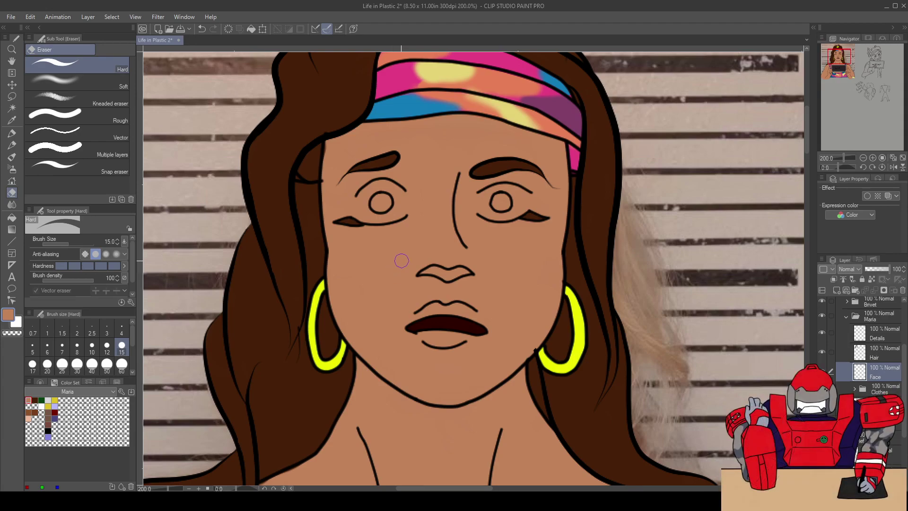
On the Hair layer, erase the dark eyeliner wings at both eye corners
click(869, 352)
drag(515, 220, 542, 217)
drag(364, 221, 338, 223)
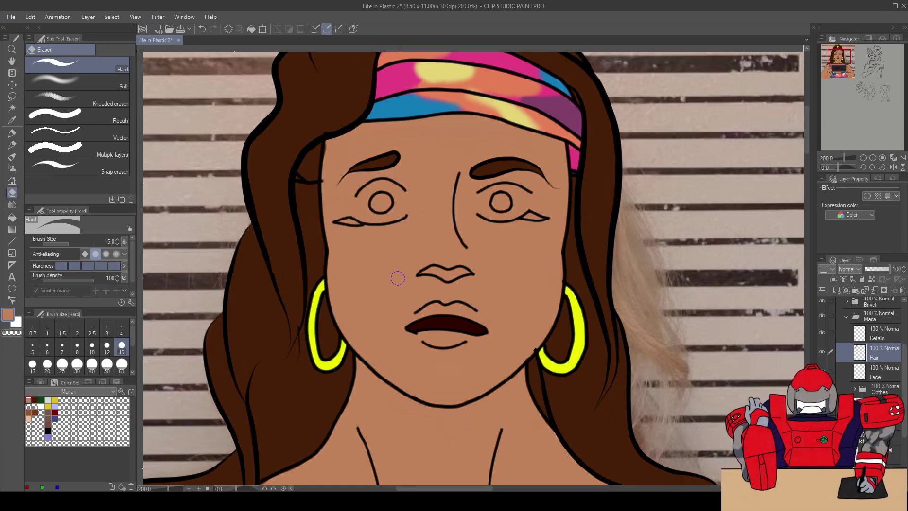
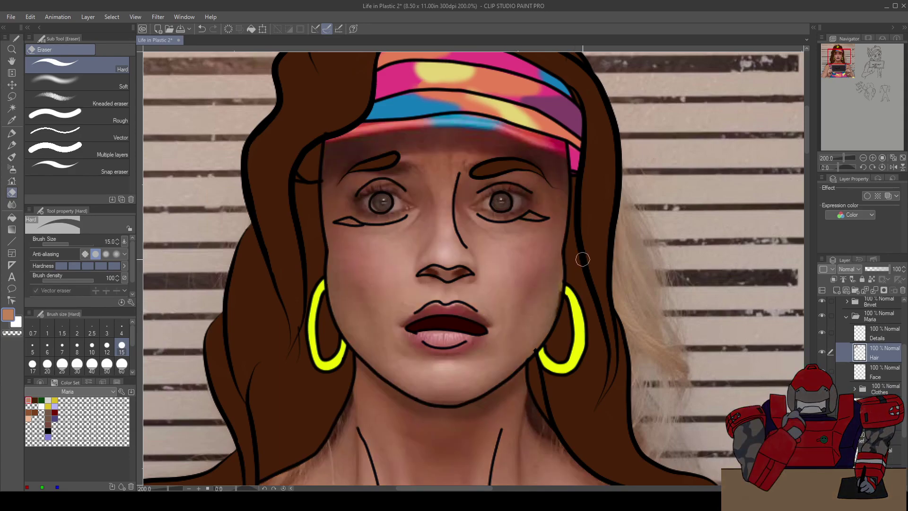
Hide the reference photo, collapse the Signs and Color folders, and expand Line and Maria
click(822, 437)
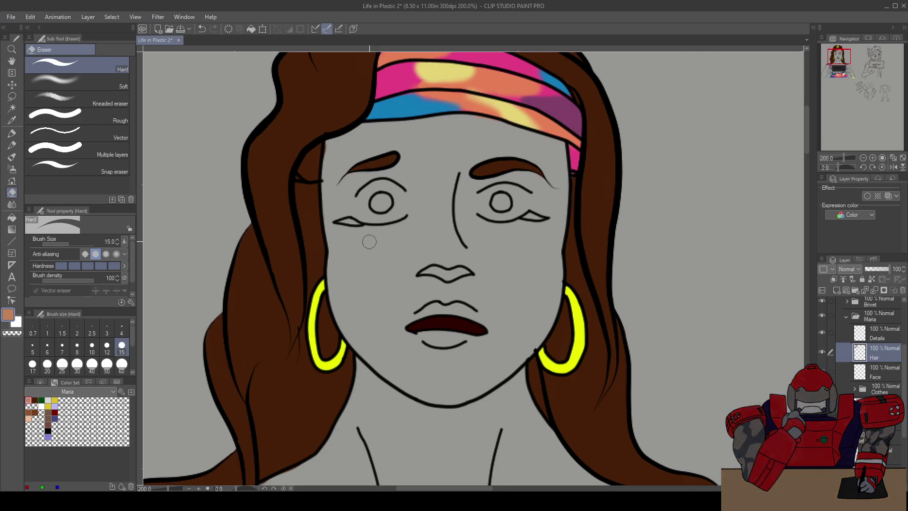
scroll(857, 317, up, 3)
click(846, 334)
click(839, 317)
click(840, 303)
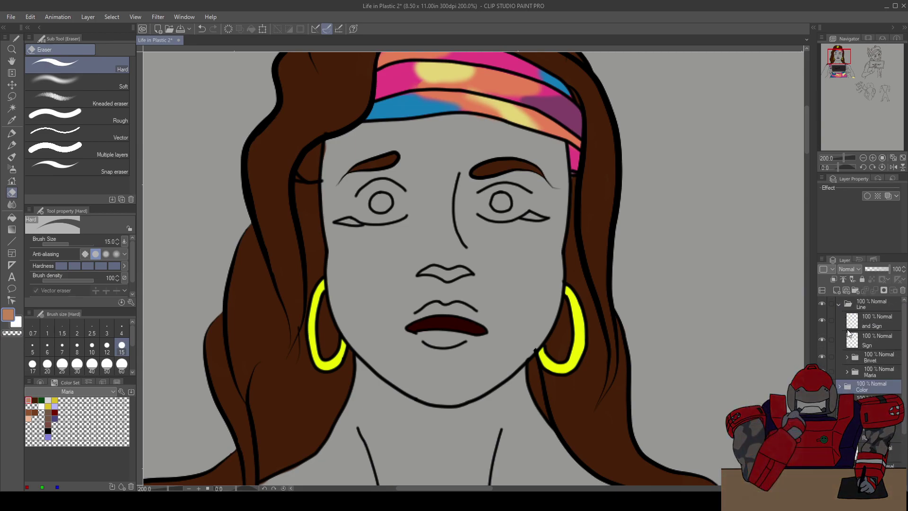
click(847, 371)
Select the Head Hair layer and toggle the eyes, nose and mouth lines to check them
scroll(873, 367, down, 3)
click(873, 367)
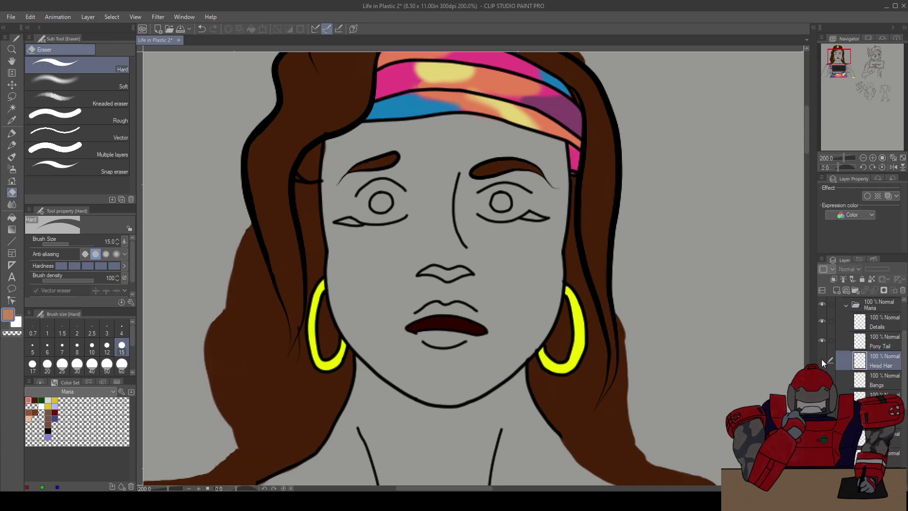
click(822, 399)
click(822, 399)
click(822, 399)
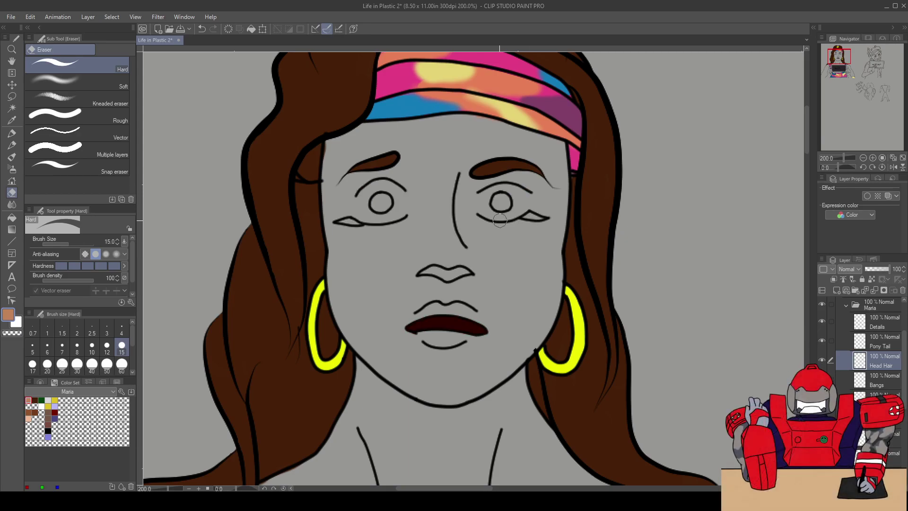
scroll(497, 221, up, 2)
On the face-line layer, erase the left lower eyelid's wedge tip with the size 15 eraser
drag(308, 266, 370, 289)
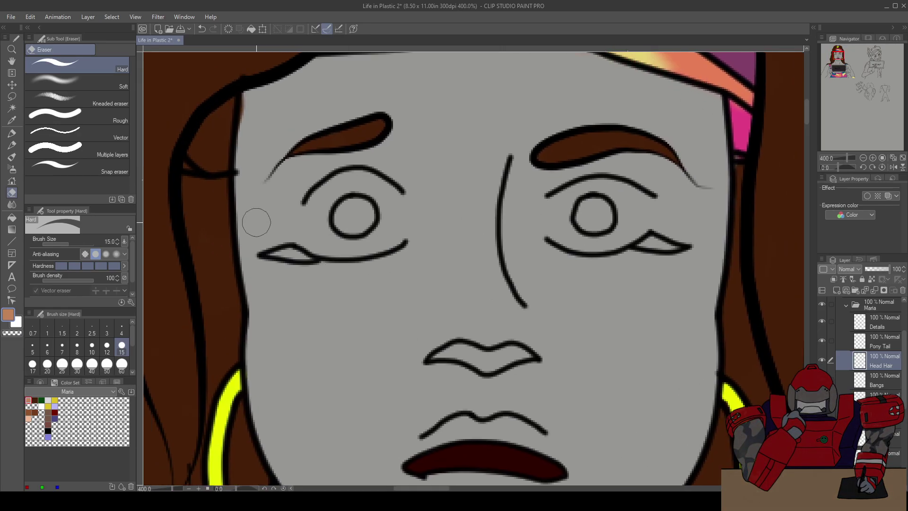
click(259, 255)
click(878, 399)
mouse_move(257, 252)
mouse_down()
mouse_move(273, 261)
mouse_move(262, 249)
mouse_move(279, 245)
mouse_move(302, 267)
mouse_up()
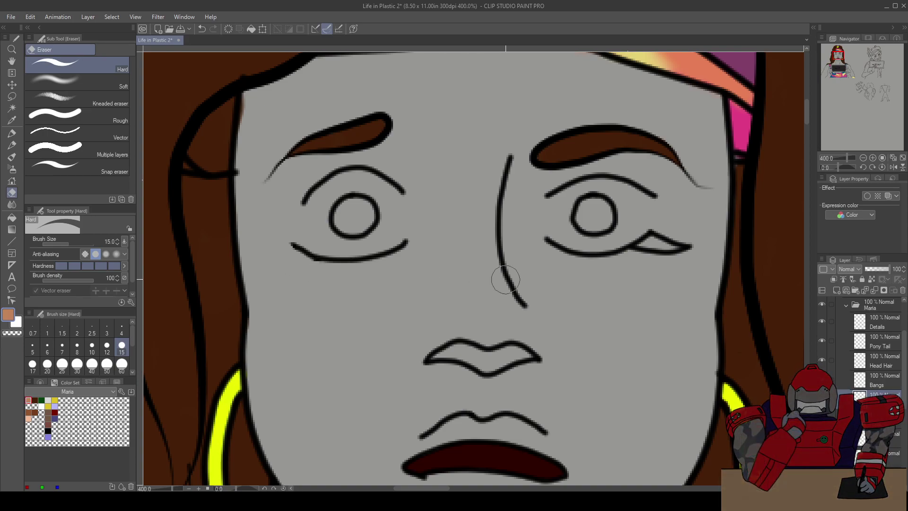
Erase the right lower eyelid's wedge tip, cleaning the leftover thin tail at eraser size 7
mouse_move(679, 257)
mouse_down()
mouse_move(636, 257)
mouse_move(680, 239)
mouse_move(662, 234)
mouse_move(636, 255)
mouse_up()
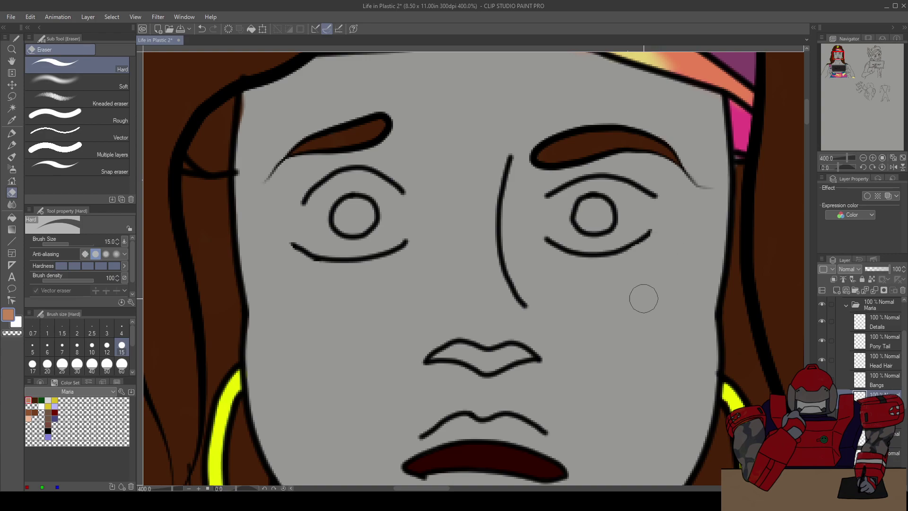
key(ctrl+z)
scroll(664, 228, up, 2)
mouse_move(718, 270)
mouse_down()
mouse_move(706, 295)
mouse_move(659, 315)
mouse_move(658, 303)
mouse_move(629, 304)
mouse_up()
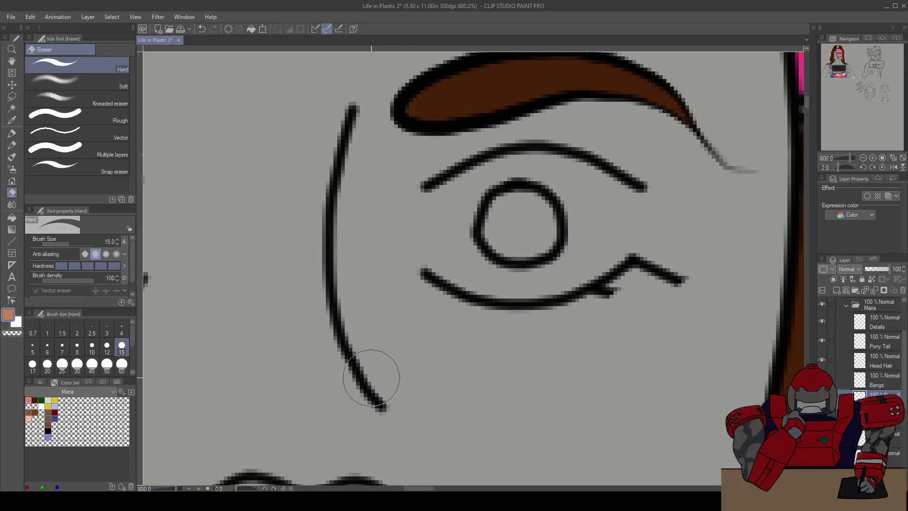
click(62, 347)
mouse_move(629, 298)
mouse_down()
mouse_move(601, 303)
mouse_move(676, 276)
mouse_move(683, 283)
mouse_move(643, 268)
mouse_up()
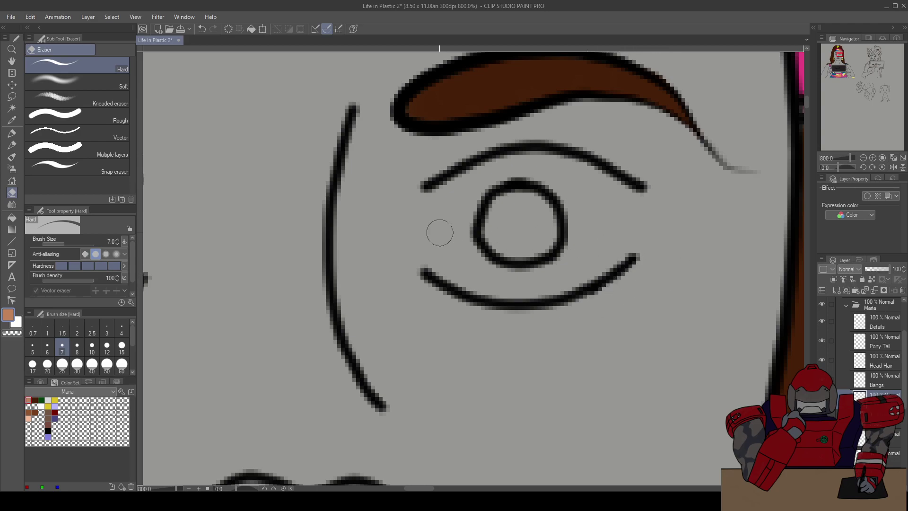
scroll(388, 249, down, 3)
scroll(245, 298, up, 4)
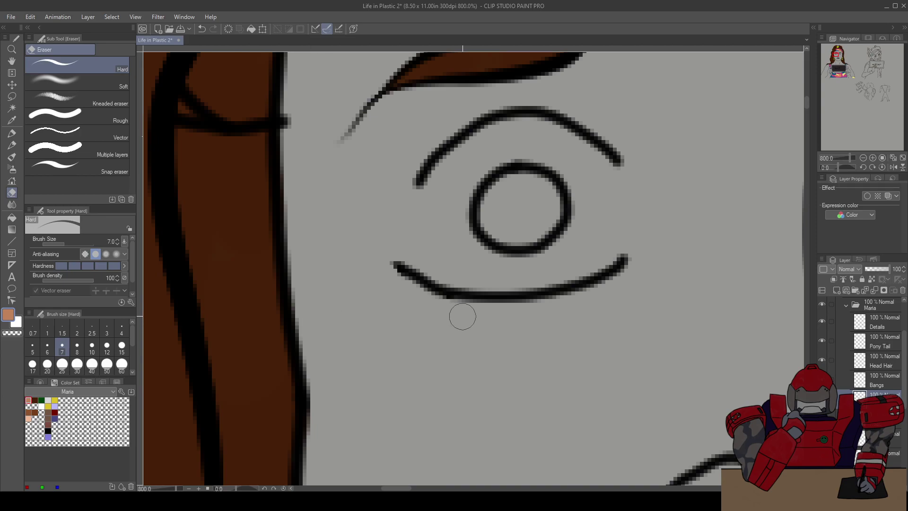
scroll(474, 323, down, 4)
scroll(655, 324, up, 4)
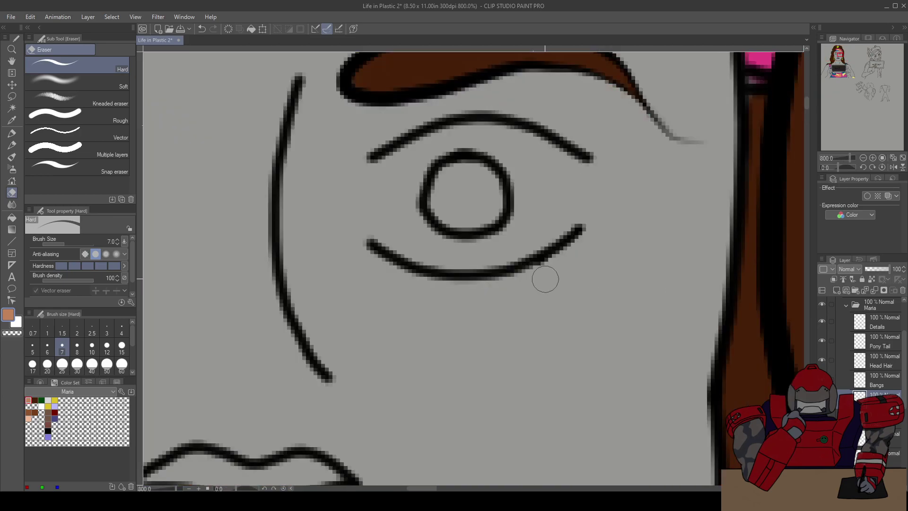
scroll(575, 266, down, 4)
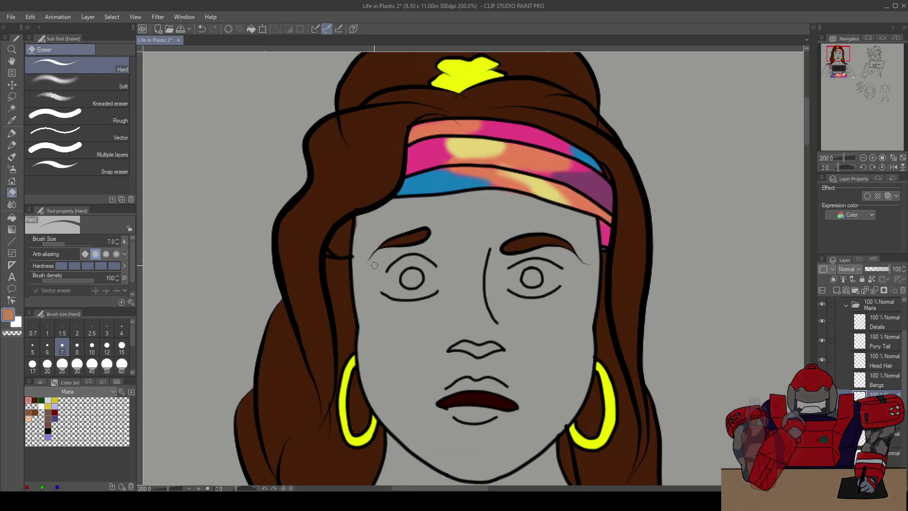
scroll(371, 272, up, 2)
key(p)
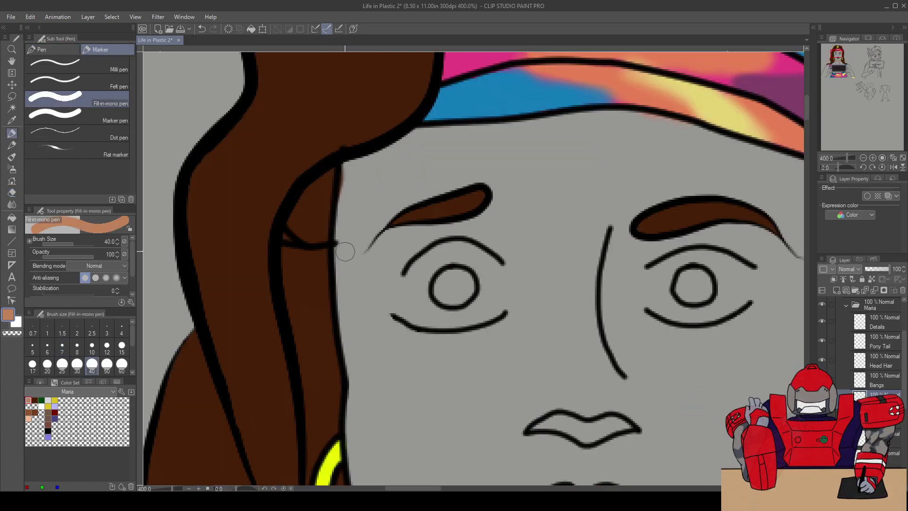
Set up a black Felt pen, trying and undoing a test stroke beside the face
click(114, 66)
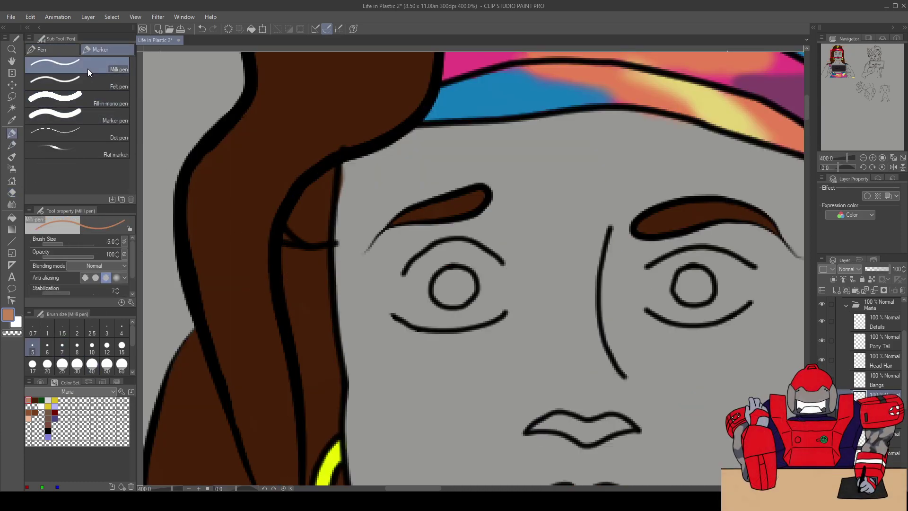
click(40, 382)
click(54, 461)
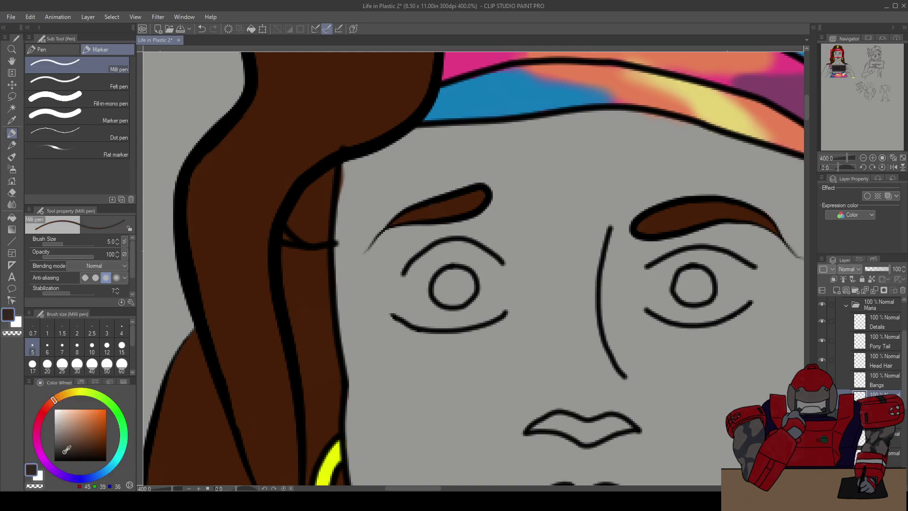
scroll(379, 274, down, 3)
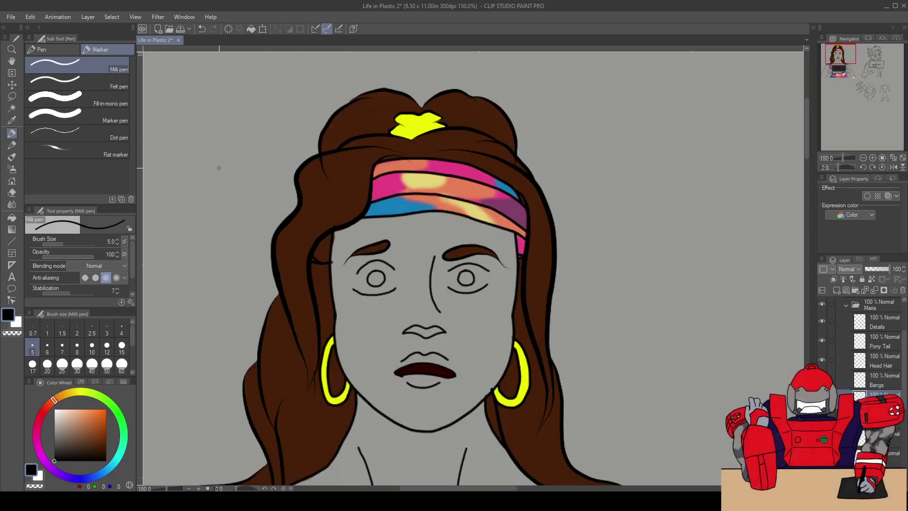
key(ctrl+z)
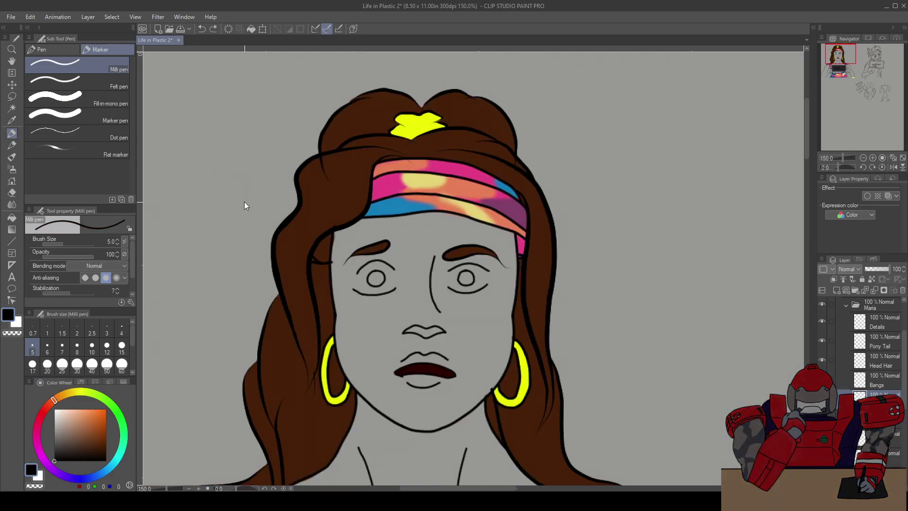
click(97, 80)
drag(210, 201, 260, 203)
key(ctrl+z)
scroll(342, 272, up, 5)
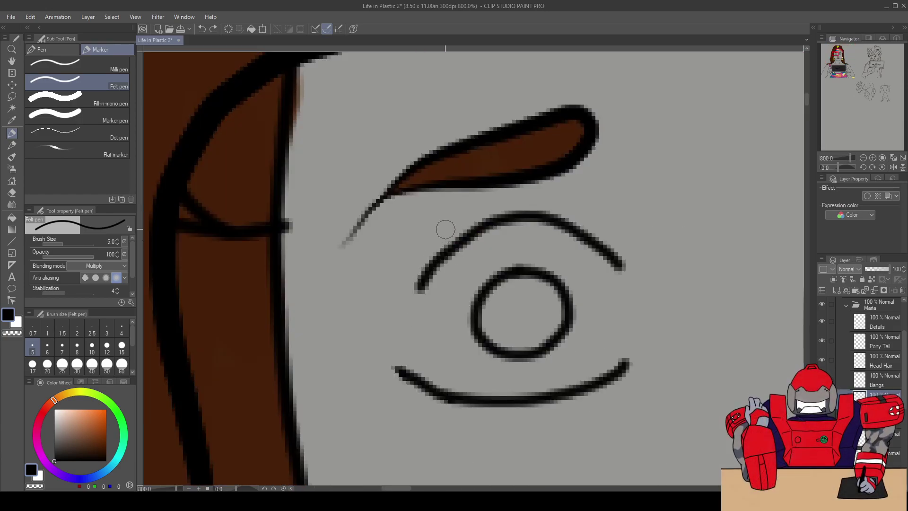
Draw eyelid fold strokes above the left and right upper lids, undoing the misses
mouse_move(442, 242)
mouse_down()
mouse_move(384, 281)
mouse_move(358, 281)
mouse_move(395, 298)
mouse_move(430, 283)
mouse_move(422, 260)
mouse_move(449, 240)
mouse_move(419, 287)
mouse_move(397, 295)
mouse_move(351, 287)
mouse_move(387, 278)
mouse_move(468, 226)
mouse_move(497, 232)
mouse_up()
key(ctrl+z)
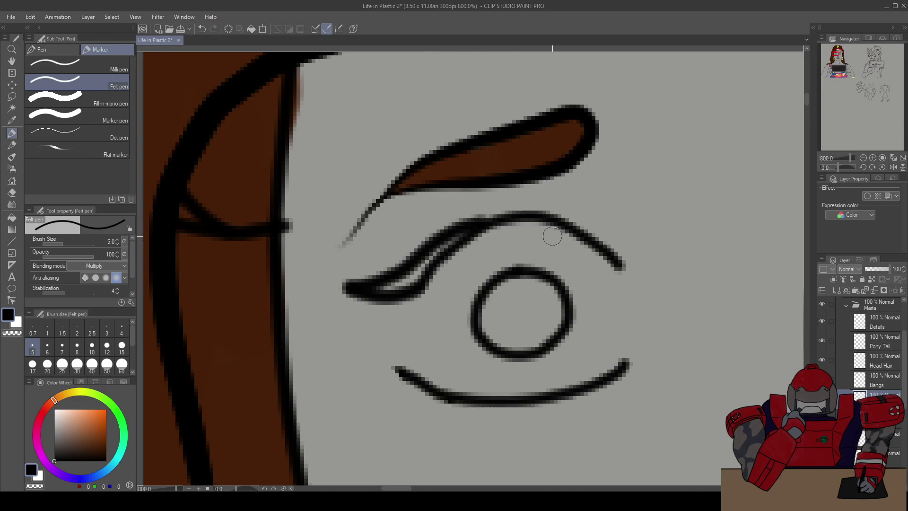
key(ctrl+z)
mouse_move(415, 292)
mouse_down()
mouse_move(354, 302)
mouse_move(318, 291)
mouse_move(394, 273)
mouse_move(487, 210)
mouse_move(526, 206)
mouse_move(583, 222)
mouse_up()
scroll(546, 274, down, 2)
drag(570, 305, 303, 270)
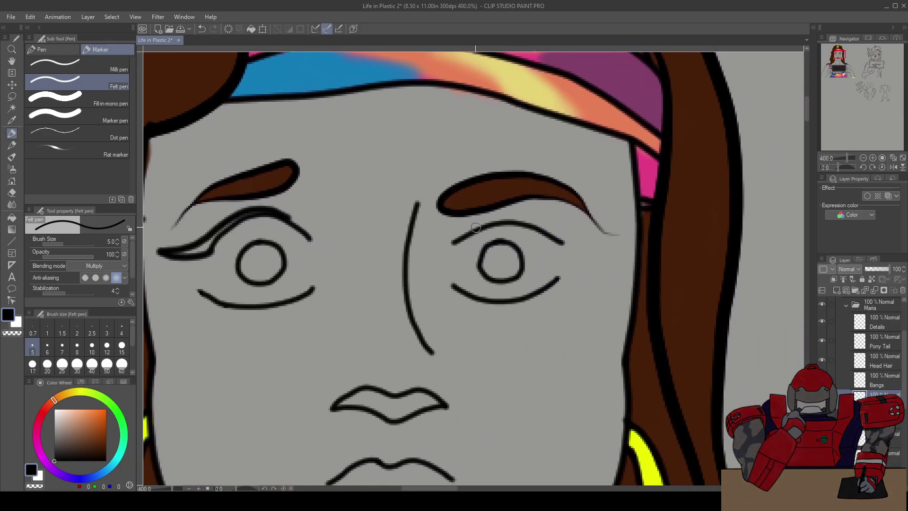
drag(561, 241, 614, 257)
key(ctrl+z)
mouse_move(561, 242)
mouse_down()
mouse_move(592, 260)
mouse_move(612, 258)
mouse_move(570, 234)
mouse_move(504, 222)
mouse_up()
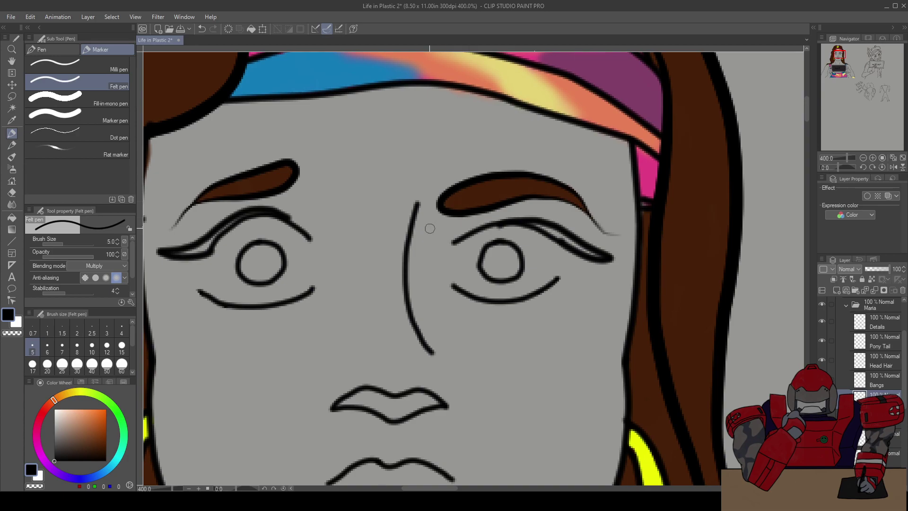
key(ctrl+z)
key(ctrl+z)
Shrink the pen to size 4 and pan between both eyes to review the creases
click(121, 331)
mouse_move(214, 242)
mouse_down()
mouse_move(383, 273)
mouse_move(350, 259)
mouse_move(321, 278)
mouse_move(269, 271)
mouse_move(309, 265)
mouse_move(408, 184)
mouse_move(445, 181)
mouse_move(513, 208)
mouse_up()
scroll(356, 278, up, 2)
drag(617, 244, 337, 215)
drag(529, 200, 703, 247)
key(e)
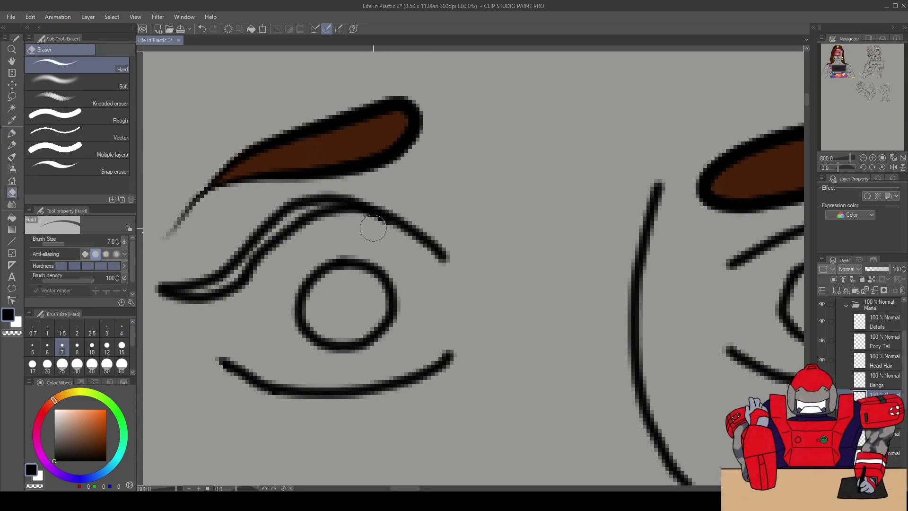
key(p)
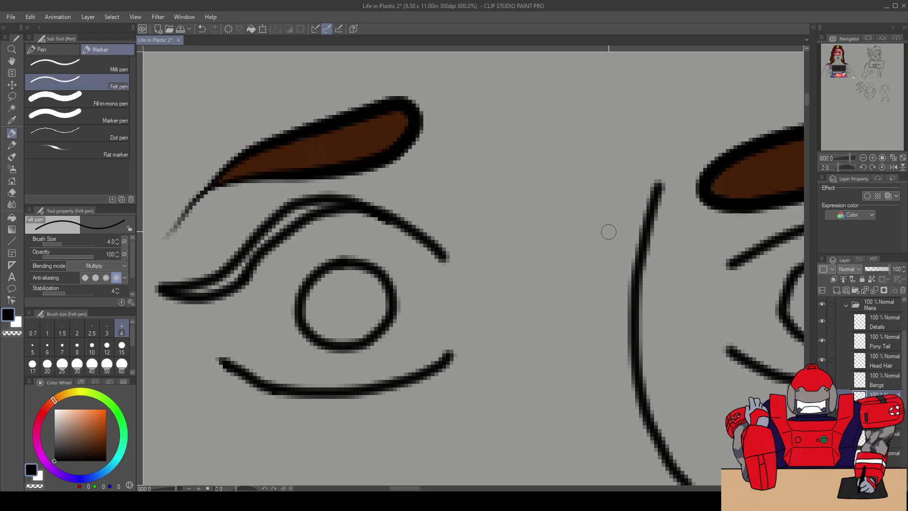
drag(648, 261, 395, 245)
mouse_move(675, 246)
mouse_down()
mouse_move(484, 254)
mouse_move(526, 272)
mouse_move(590, 264)
mouse_move(558, 265)
mouse_move(481, 215)
mouse_move(449, 208)
mouse_move(358, 215)
mouse_move(441, 256)
mouse_up()
scroll(312, 225, down, 4)
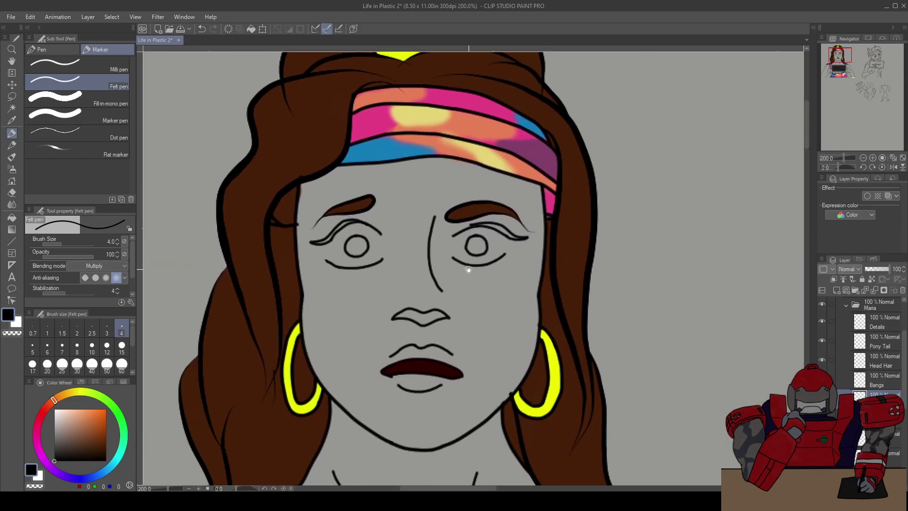
scroll(483, 258, up, 2)
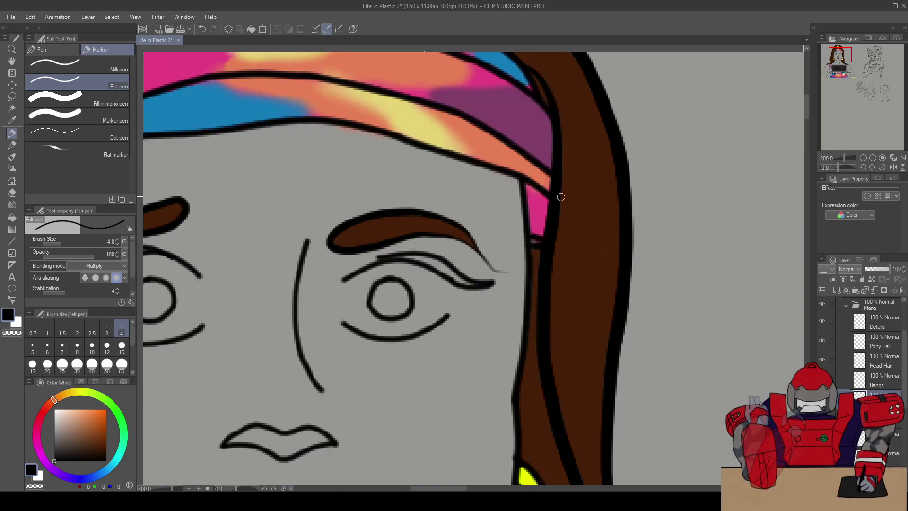
scroll(422, 234, up, 2)
Redraw the crease above the right upper eyelid and extend it at the outer corner
key(ctrl+z)
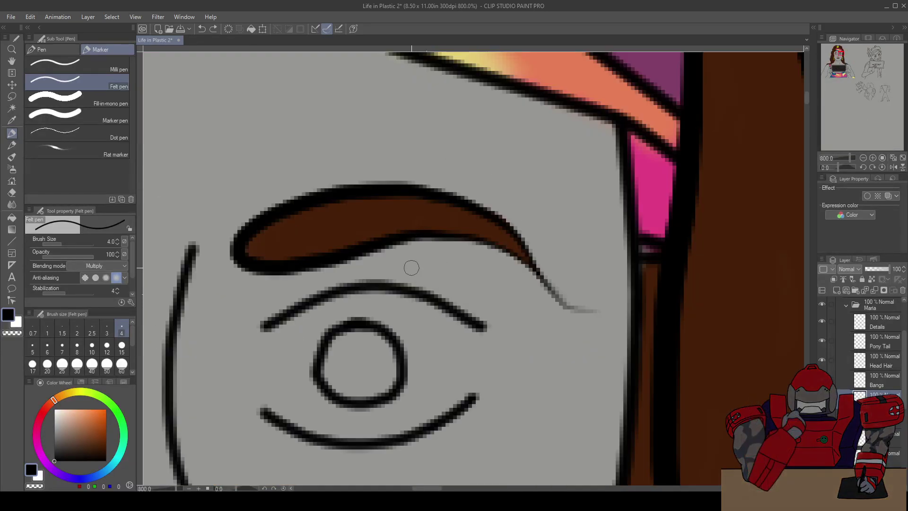
mouse_move(342, 286)
mouse_down()
mouse_move(390, 271)
mouse_move(425, 275)
mouse_move(493, 313)
mouse_move(573, 332)
mouse_move(550, 348)
mouse_move(430, 307)
mouse_up()
scroll(410, 186, down, 4)
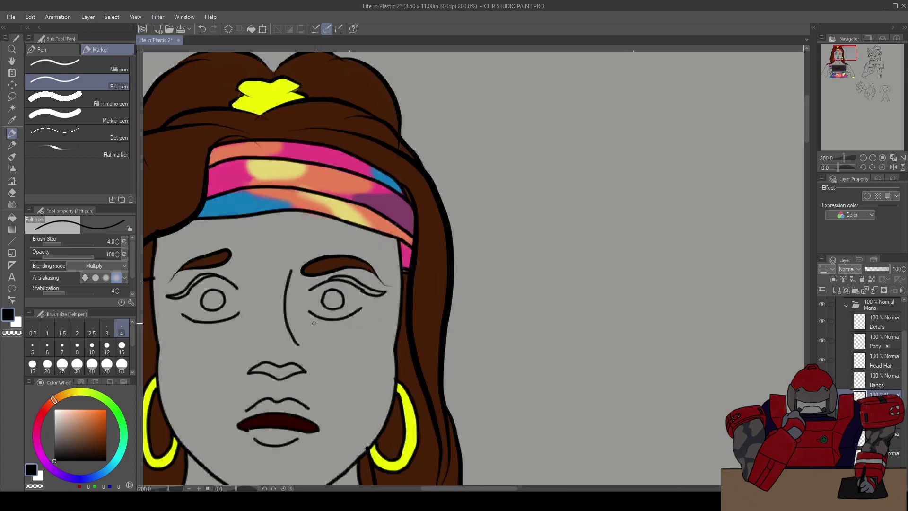
scroll(464, 237, up, 4)
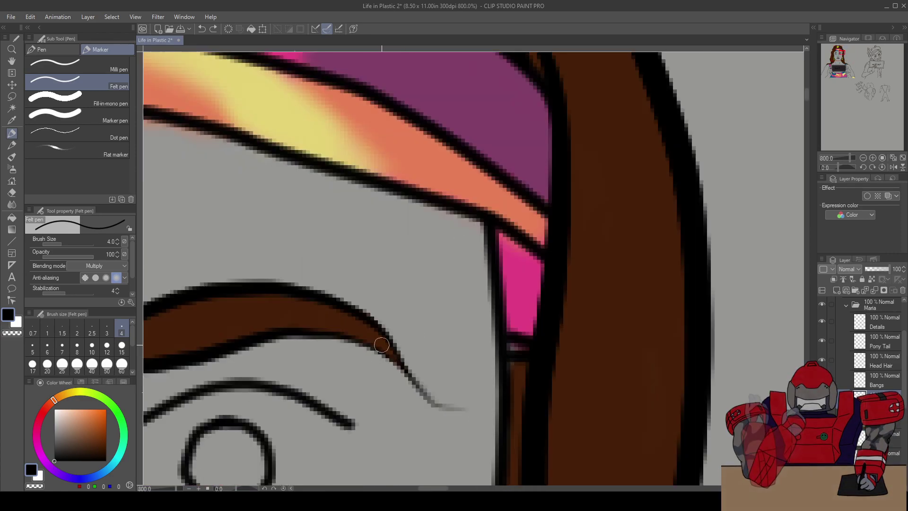
drag(381, 328, 404, 271)
mouse_move(405, 354)
mouse_down()
mouse_move(438, 365)
mouse_move(501, 364)
mouse_move(433, 344)
mouse_move(355, 301)
mouse_move(296, 299)
mouse_move(215, 337)
mouse_up()
scroll(246, 319, down, 4)
drag(209, 283, 423, 245)
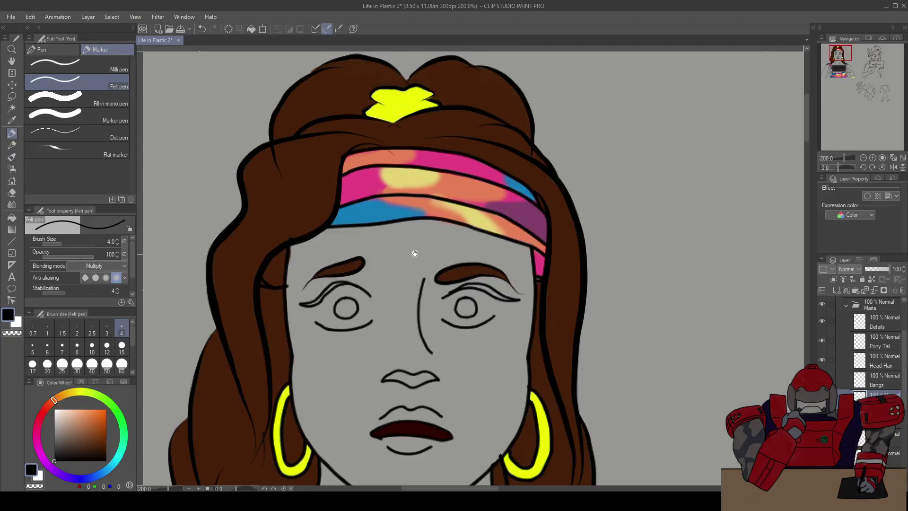
scroll(351, 258, up, 2)
Switch to the eraser and pan to bring the nose, mouth and earrings into view
key(e)
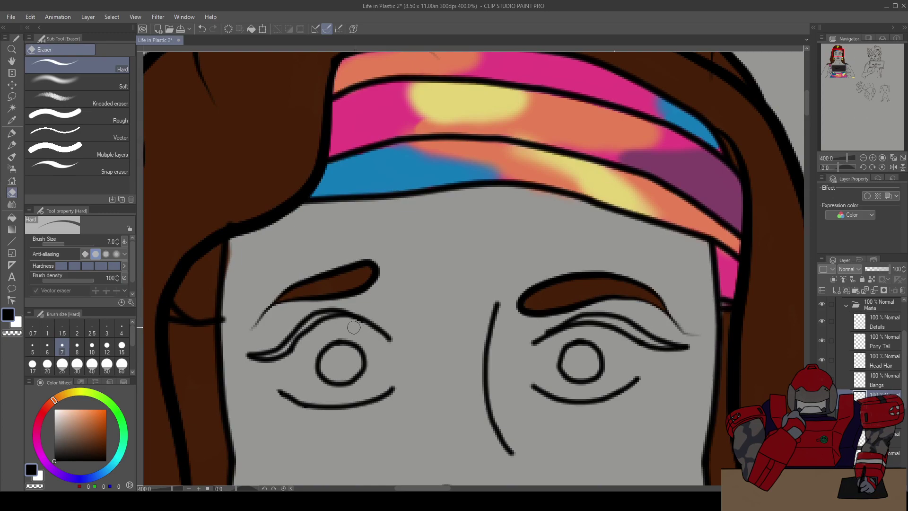
scroll(354, 328, up, 1)
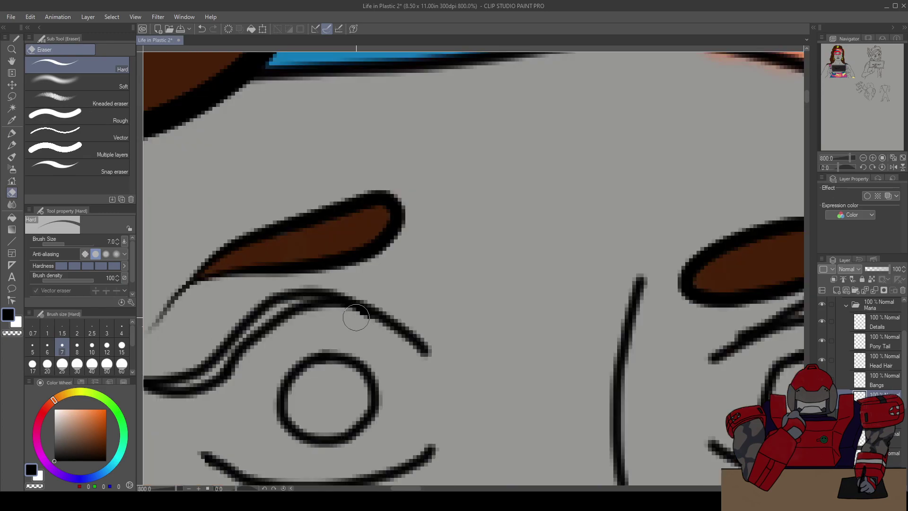
scroll(370, 326, down, 2)
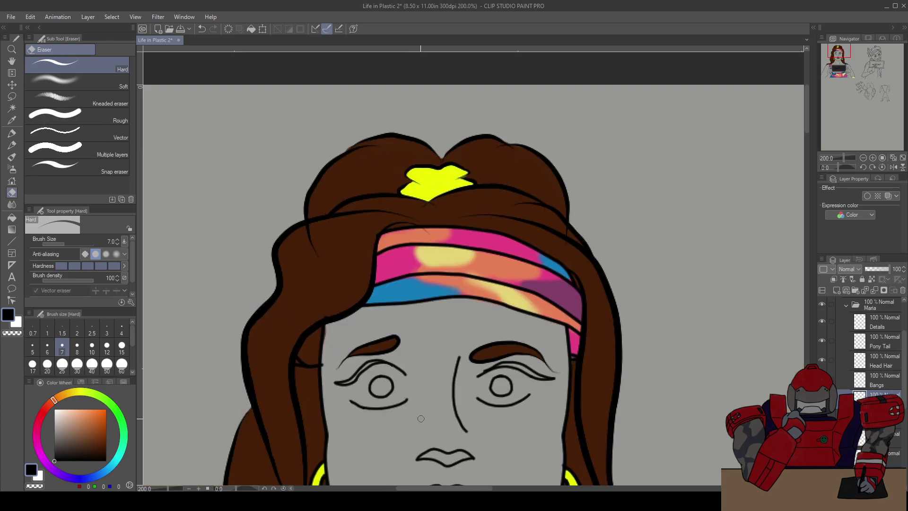
scroll(401, 377, up, 3)
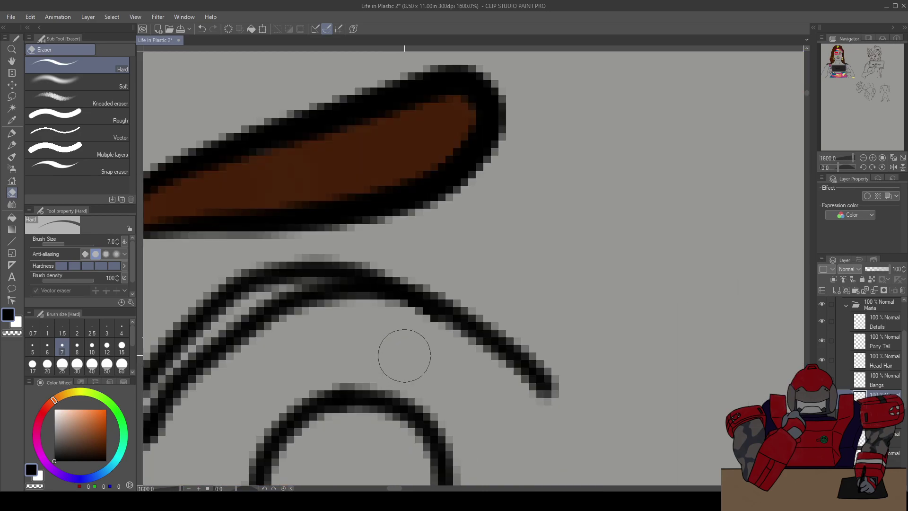
scroll(426, 330, down, 3)
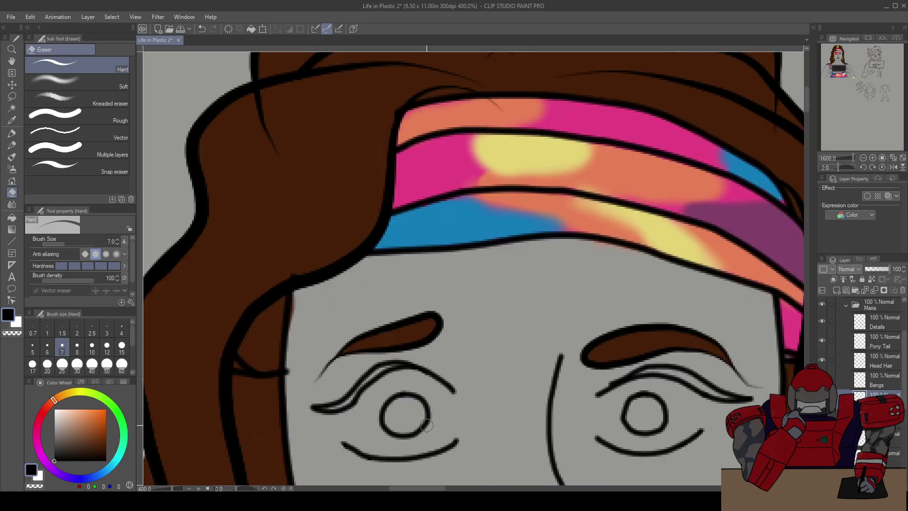
drag(443, 394, 347, 279)
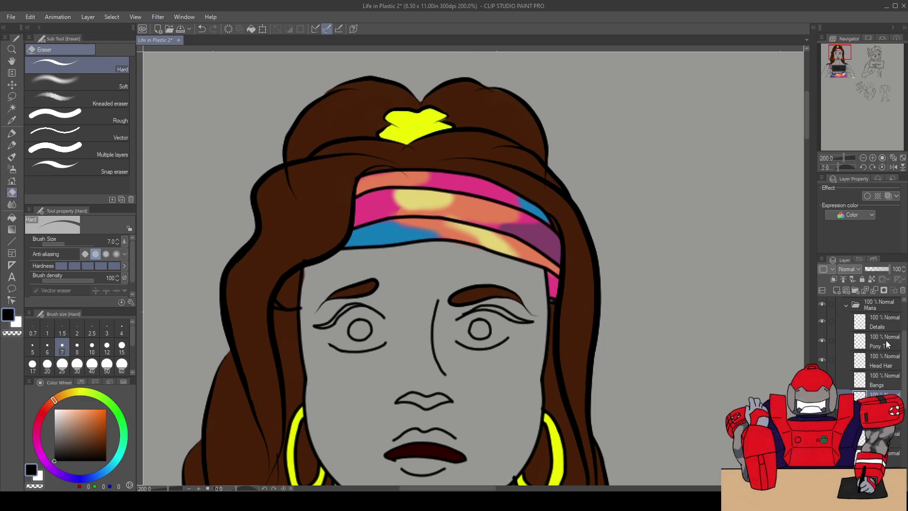
Collapse the Maria and Line folders, expand Color, and select the layer beneath Details
click(847, 305)
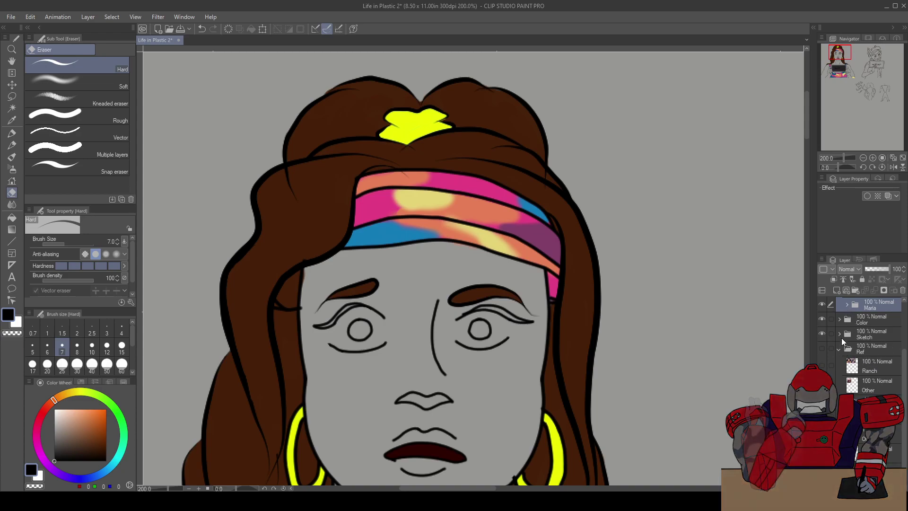
click(840, 321)
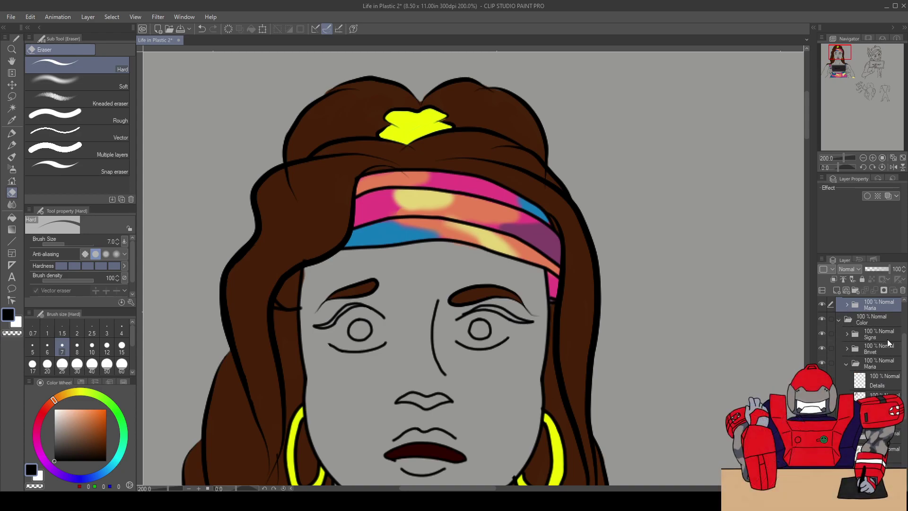
scroll(889, 345, up, 3)
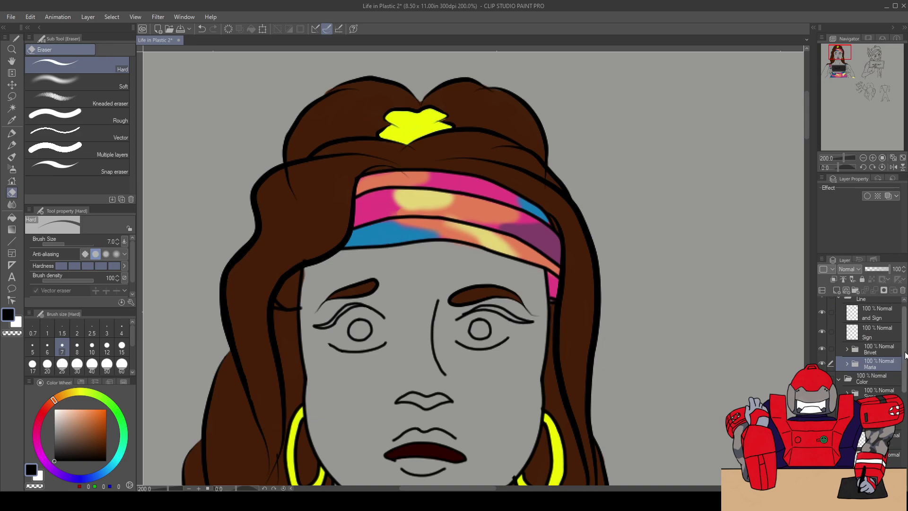
scroll(847, 305, up, 1)
click(840, 307)
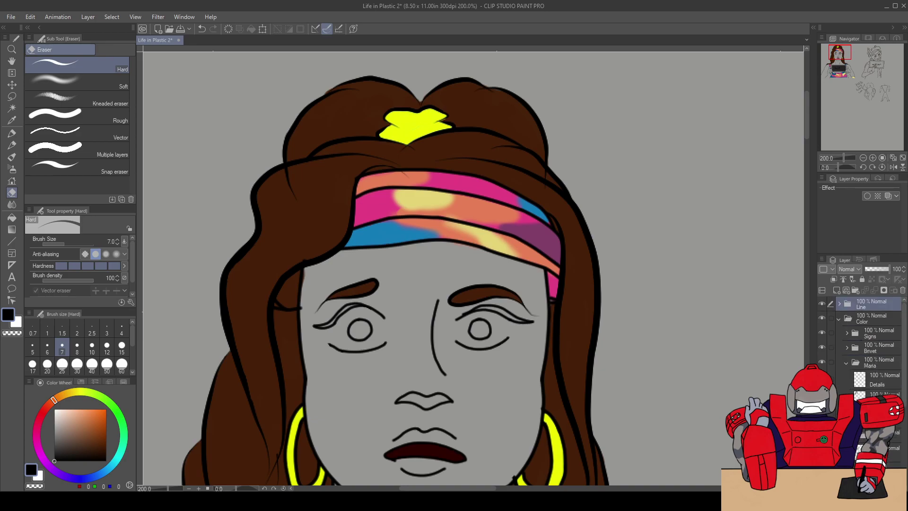
click(883, 420)
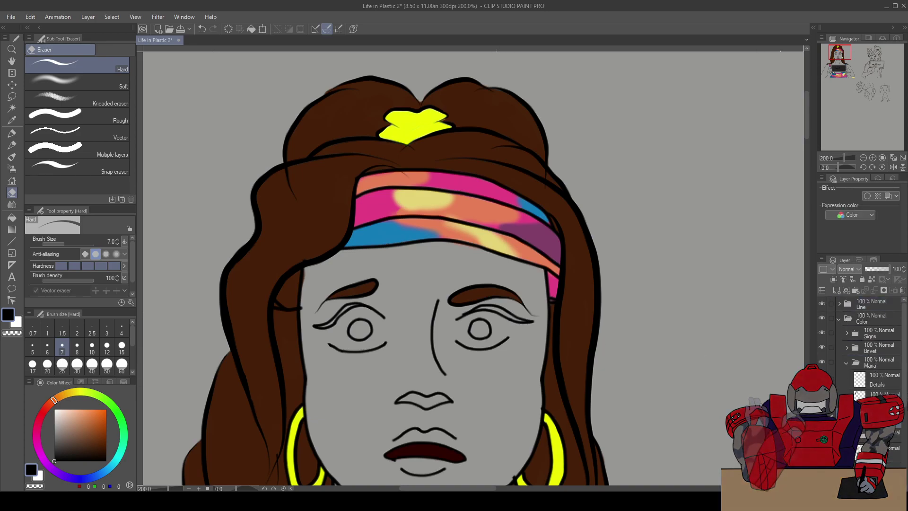
Pick the brown swatch from Maria's colour set and switch to the Oil paint brush
click(67, 383)
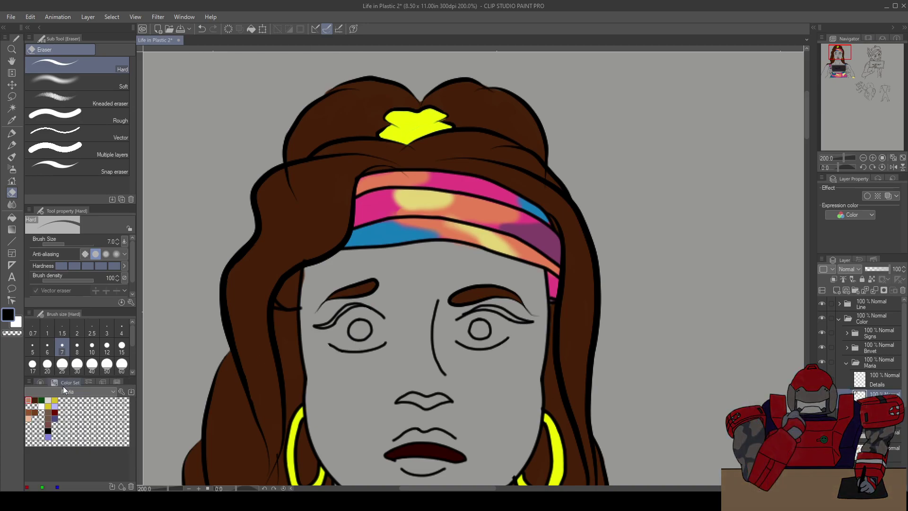
click(35, 400)
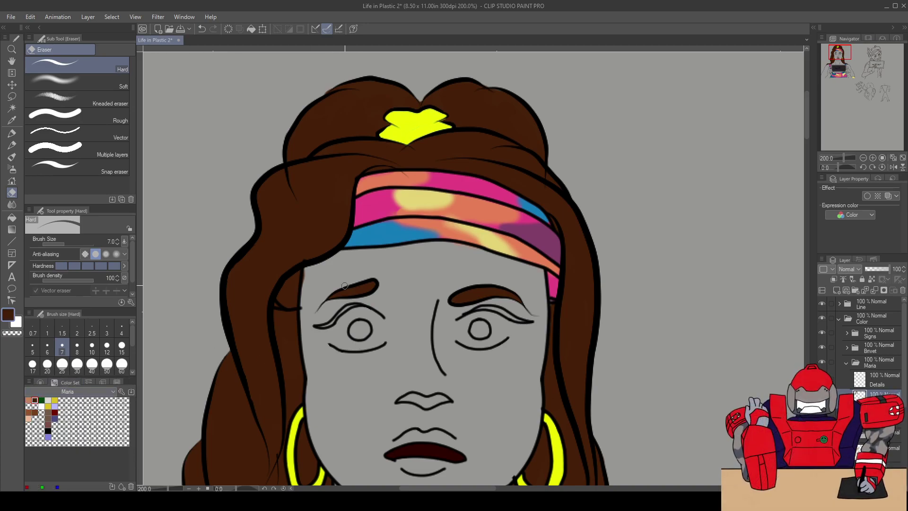
scroll(307, 350, up, 3)
key(p)
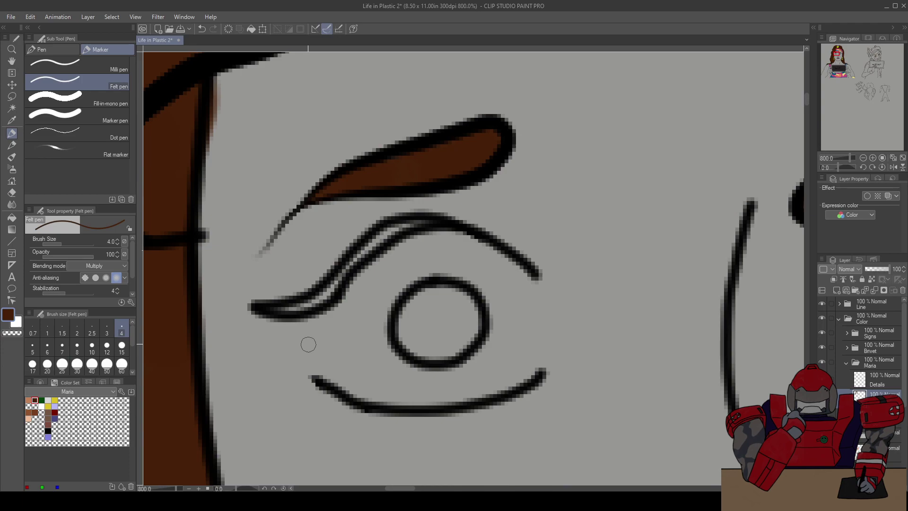
key(b)
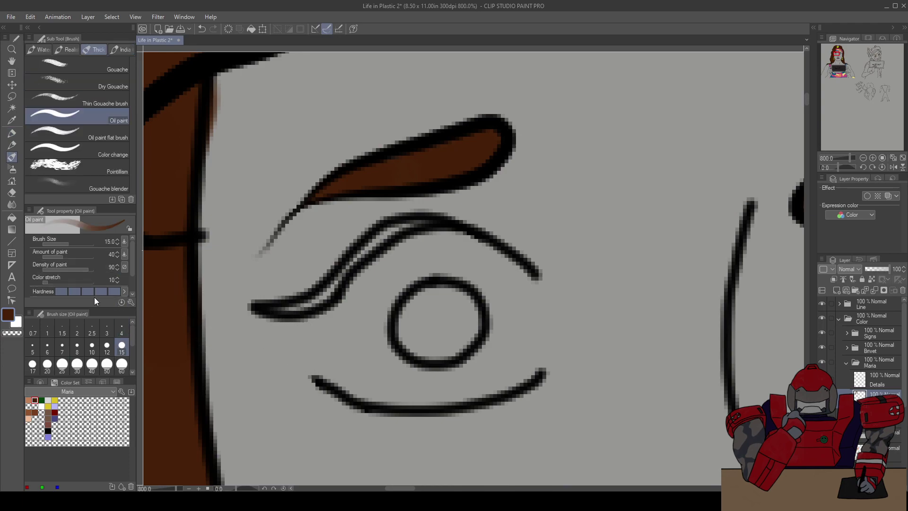
Paint brown between the double eyelid lines with a size 5 Oil paint brush, panning to the right eye
click(32, 348)
mouse_move(271, 310)
mouse_down()
mouse_move(302, 307)
mouse_move(337, 275)
mouse_move(320, 299)
mouse_move(379, 237)
mouse_move(414, 226)
mouse_up()
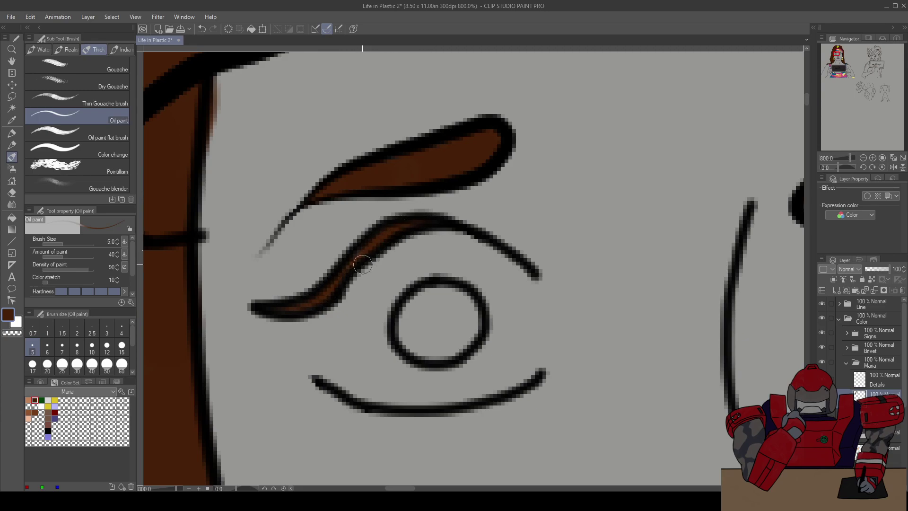
drag(565, 249, 337, 261)
mouse_move(705, 255)
mouse_down()
mouse_move(486, 247)
mouse_move(525, 248)
mouse_move(642, 301)
mouse_up()
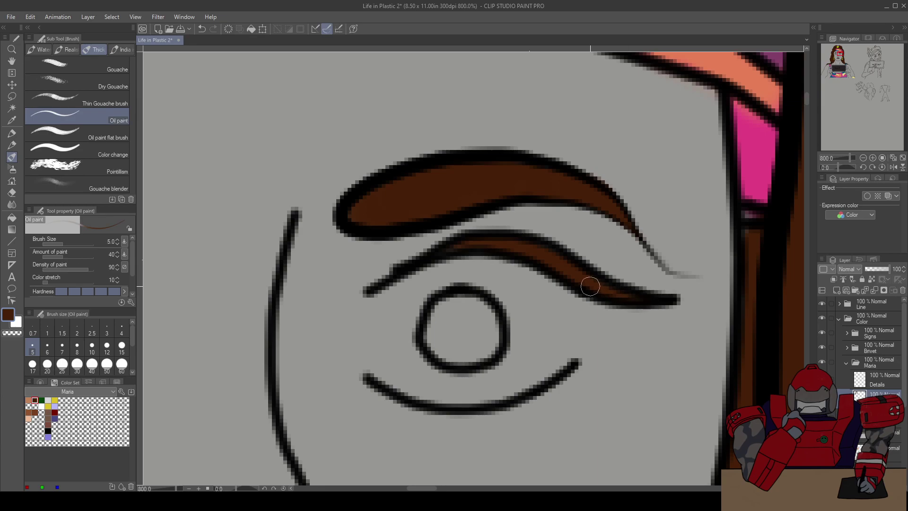
key(p)
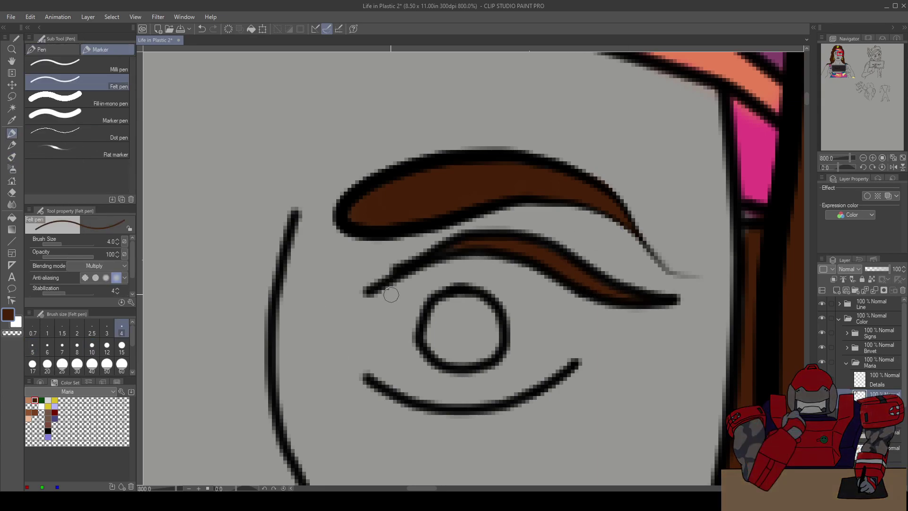
key(b)
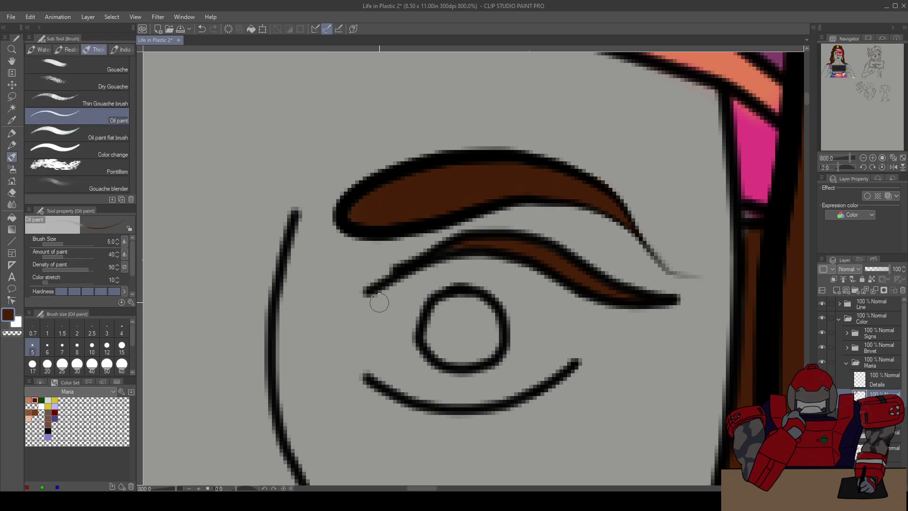
Pick white and paint it inside the eye, then undo those white strokes
click(44, 405)
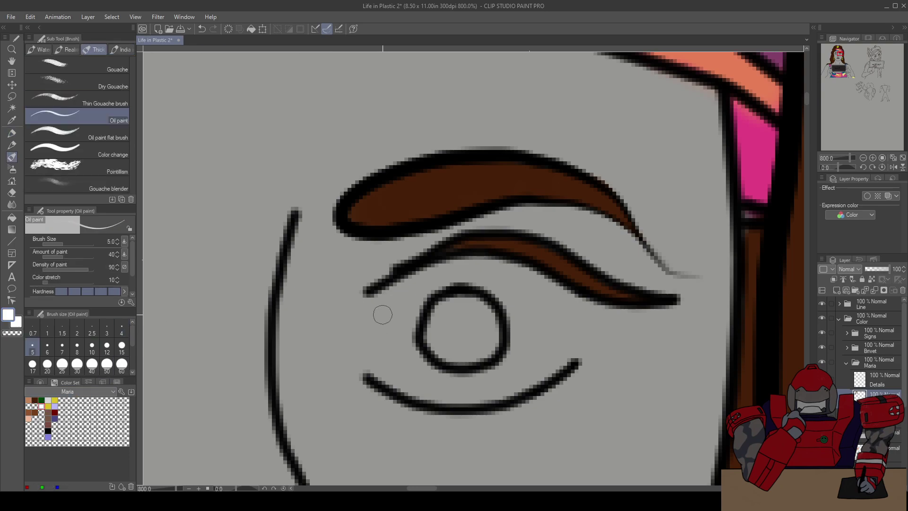
drag(380, 310, 378, 354)
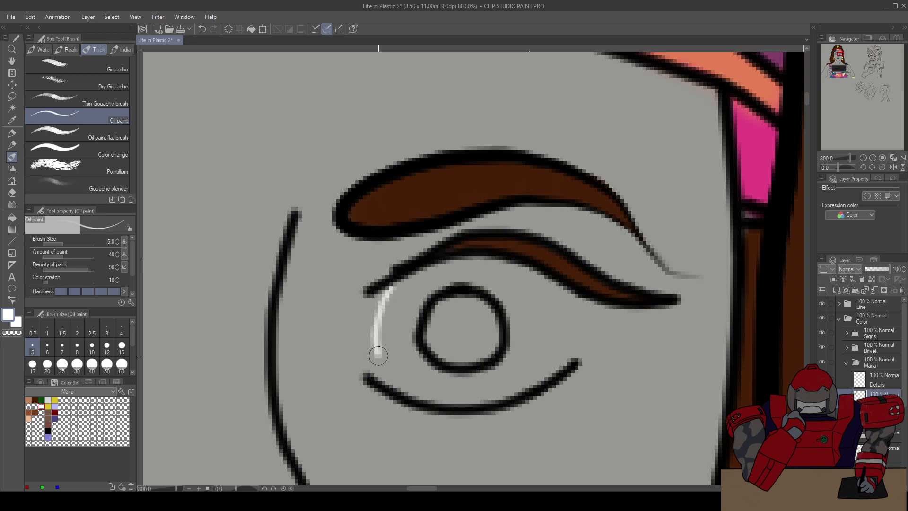
mouse_move(395, 386)
mouse_down()
mouse_move(377, 325)
mouse_move(402, 279)
mouse_move(380, 321)
mouse_move(382, 367)
mouse_move(398, 390)
mouse_move(437, 397)
mouse_move(421, 399)
mouse_move(500, 399)
mouse_move(545, 376)
mouse_move(563, 309)
mouse_move(552, 283)
mouse_move(567, 332)
mouse_move(552, 374)
mouse_move(554, 326)
mouse_up()
key(p)
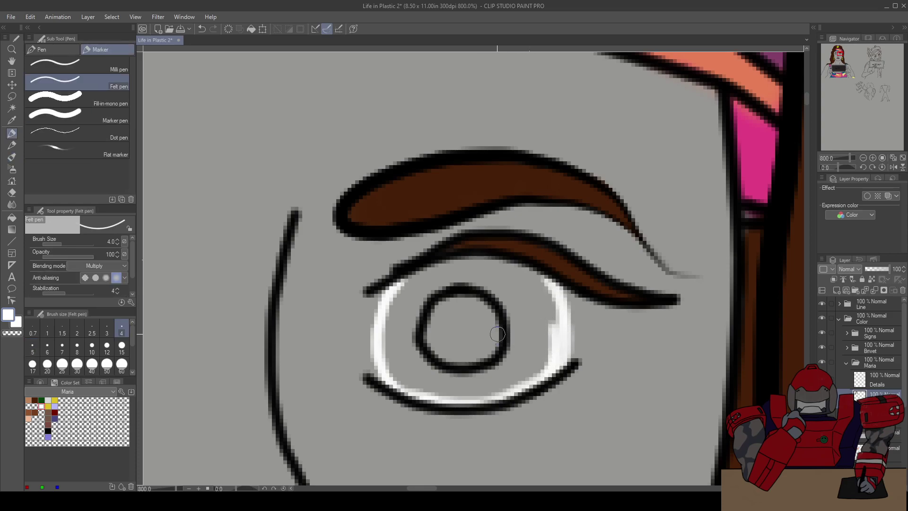
mouse_move(416, 287)
mouse_down()
mouse_move(393, 303)
mouse_move(387, 337)
mouse_move(395, 367)
mouse_move(423, 395)
mouse_move(394, 342)
mouse_move(407, 298)
mouse_move(428, 273)
mouse_move(488, 259)
mouse_move(545, 290)
mouse_up()
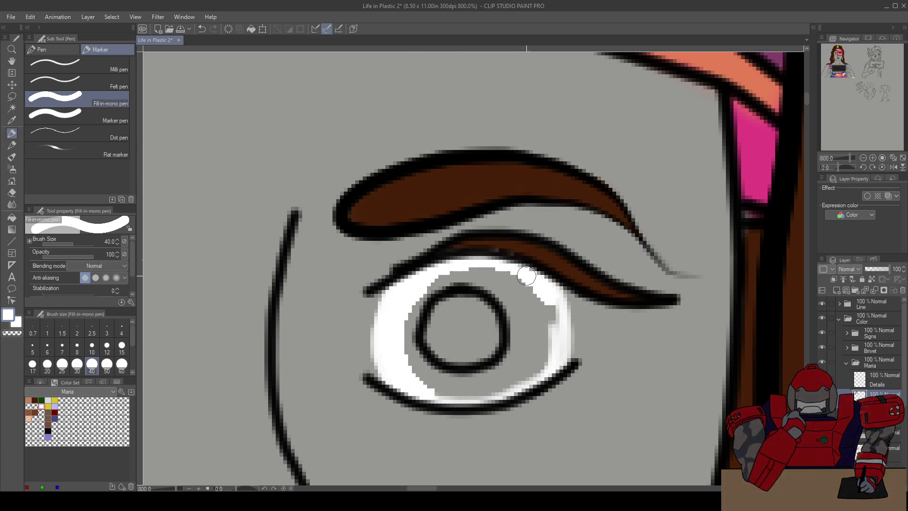
key(ctrl+z)
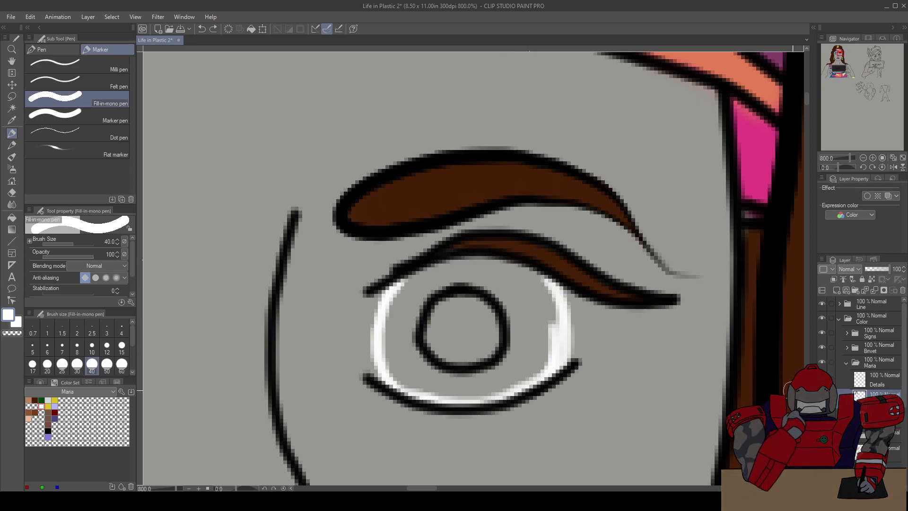
key(ctrl+z)
key(ctrl+z)
key(ctrl+z)
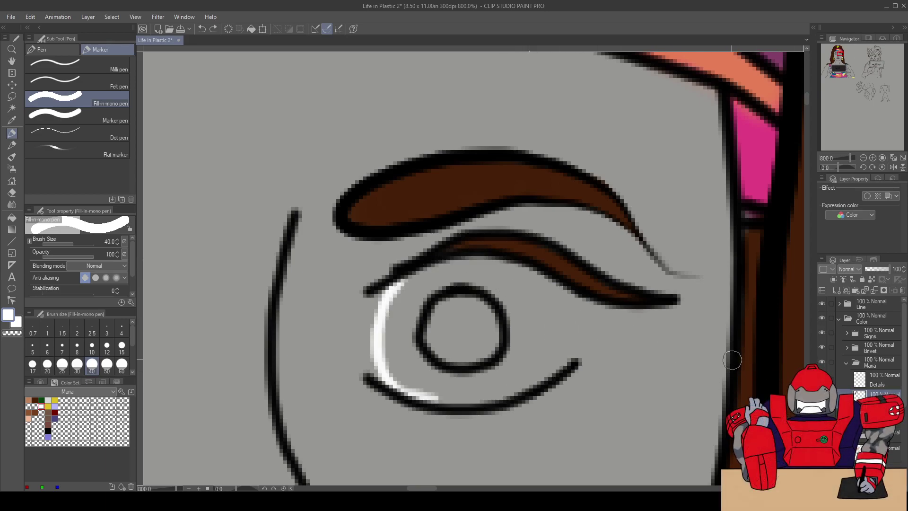
On the next layer down, paint white along the eye's left and right inner curves
click(878, 418)
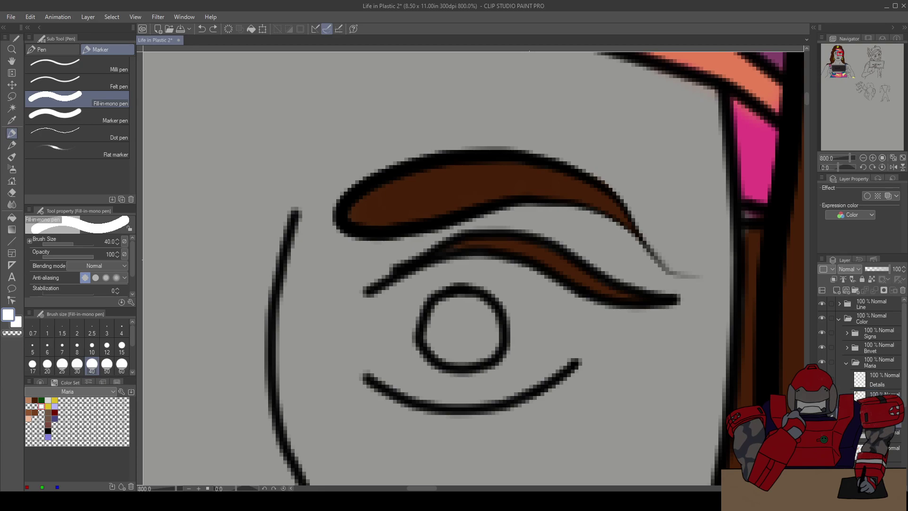
drag(394, 287, 384, 322)
key(ctrl+z)
key(p)
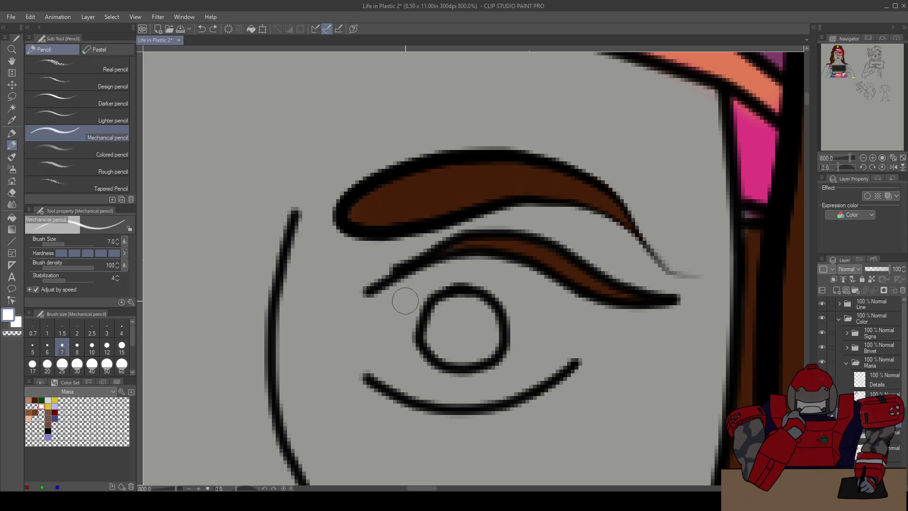
key(b)
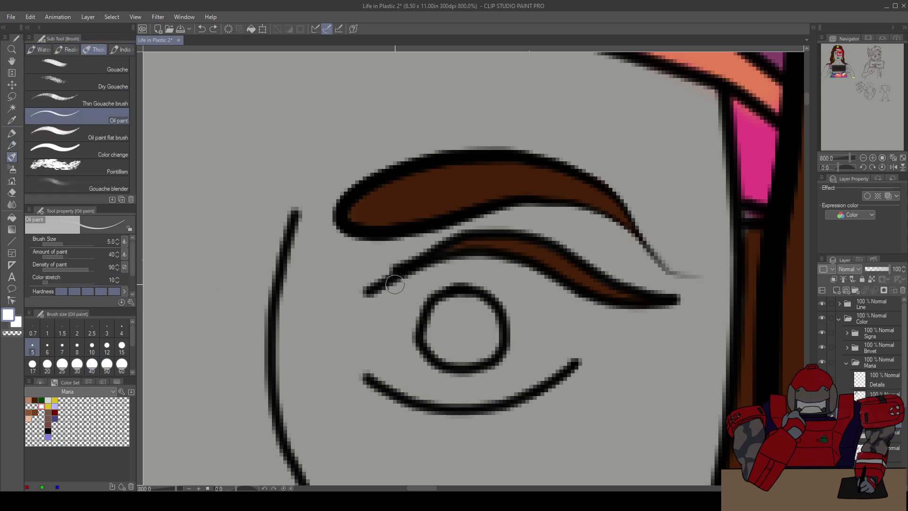
mouse_move(377, 317)
mouse_down()
mouse_move(382, 364)
mouse_move(399, 385)
mouse_move(376, 340)
mouse_move(392, 281)
mouse_up()
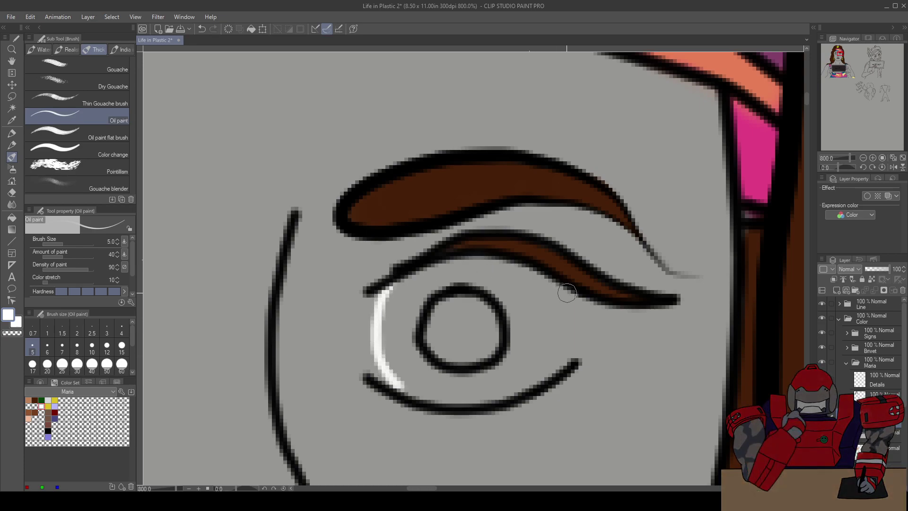
mouse_move(574, 334)
mouse_down()
mouse_move(553, 370)
mouse_move(573, 312)
mouse_move(557, 285)
mouse_move(568, 321)
mouse_move(558, 364)
mouse_up()
key(ctrl+z)
mouse_move(548, 278)
mouse_down()
mouse_move(565, 346)
mouse_move(553, 373)
mouse_move(564, 332)
mouse_move(559, 293)
mouse_move(532, 276)
mouse_up()
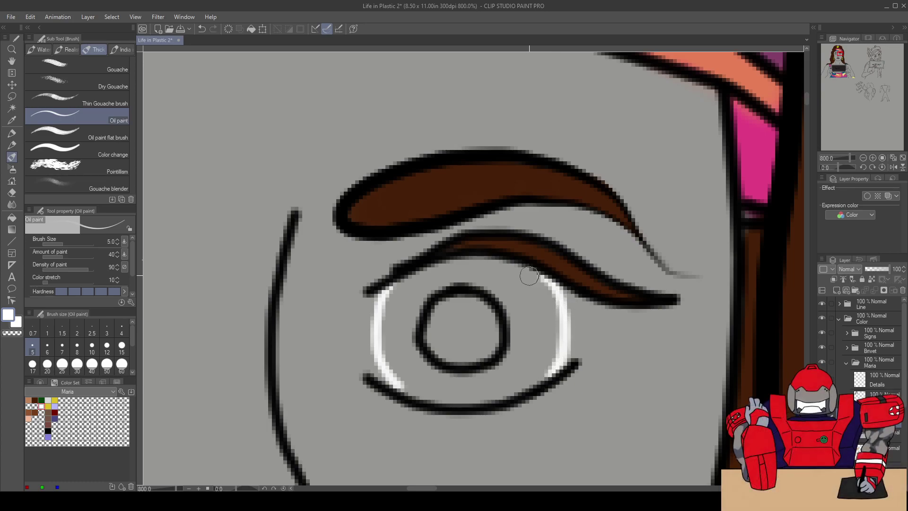
Paint the lower curve white, fill the grey interior, and soften the eye-white edges with Soft airbrush
key(b)
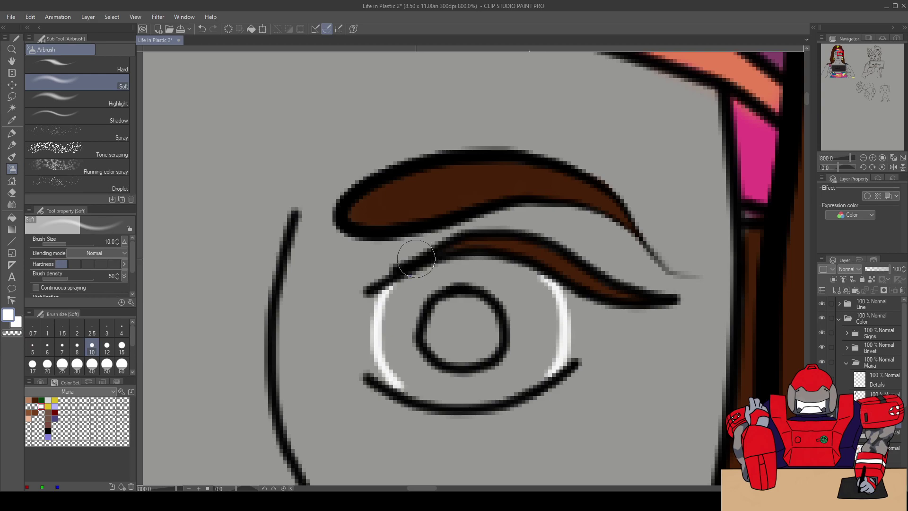
key(p)
mouse_move(393, 372)
mouse_down()
mouse_move(407, 385)
mouse_move(448, 398)
mouse_move(534, 383)
mouse_move(545, 368)
mouse_move(551, 314)
mouse_move(544, 293)
mouse_move(509, 264)
mouse_move(457, 264)
mouse_move(415, 280)
mouse_move(388, 320)
mouse_move(390, 352)
mouse_move(411, 376)
mouse_move(444, 391)
mouse_move(488, 385)
mouse_up()
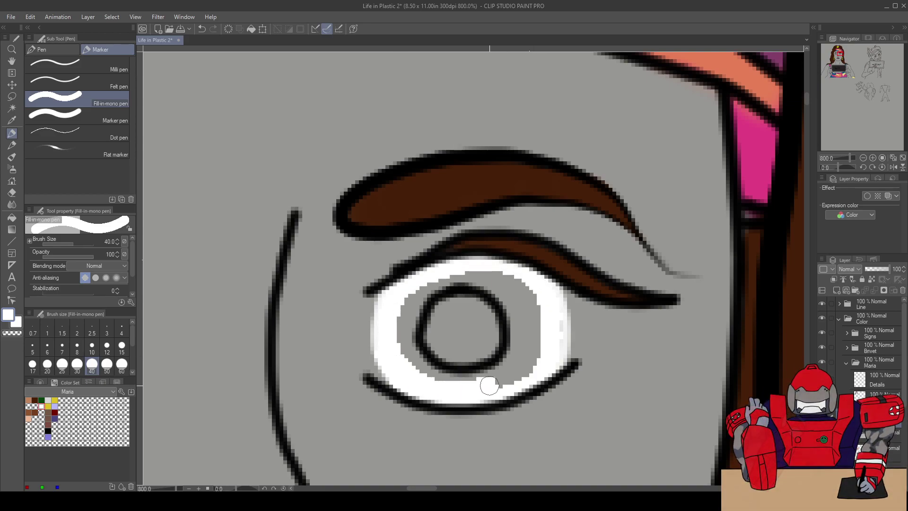
key(g)
key(g)
click(518, 321)
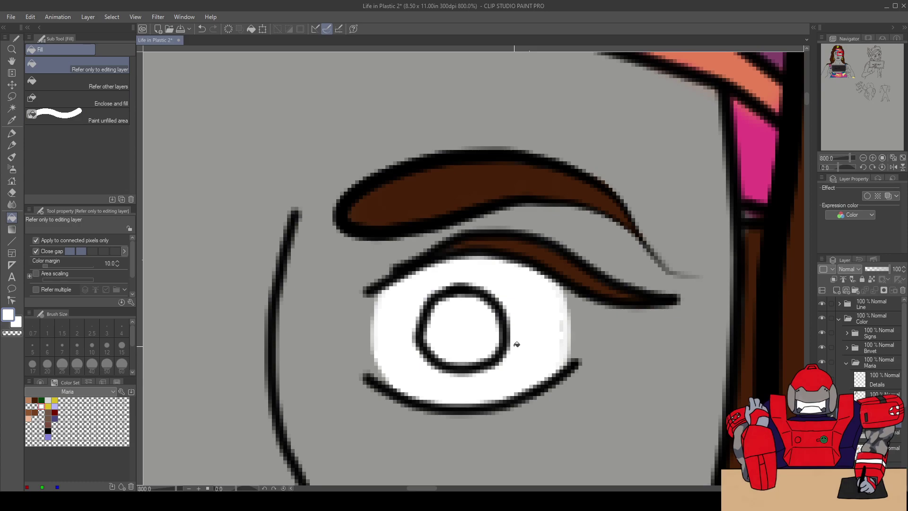
key(p)
key(p)
key(p)
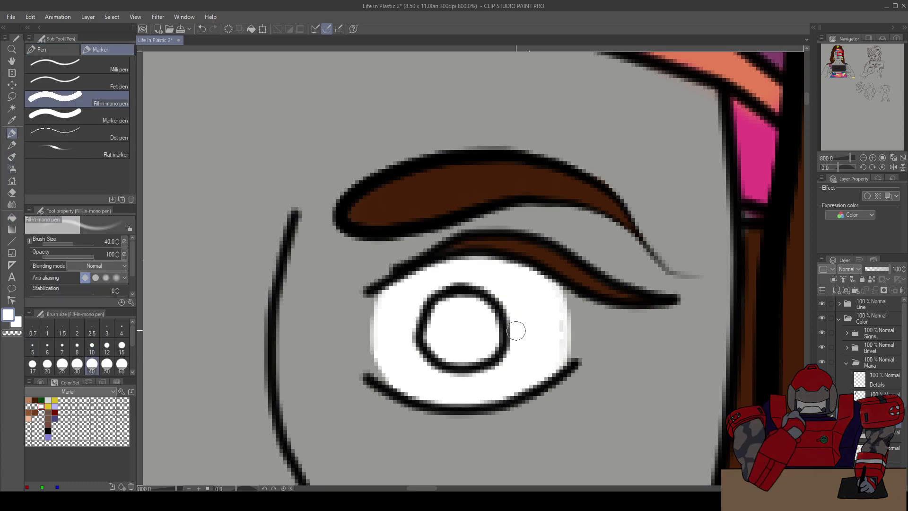
key(b)
key(b)
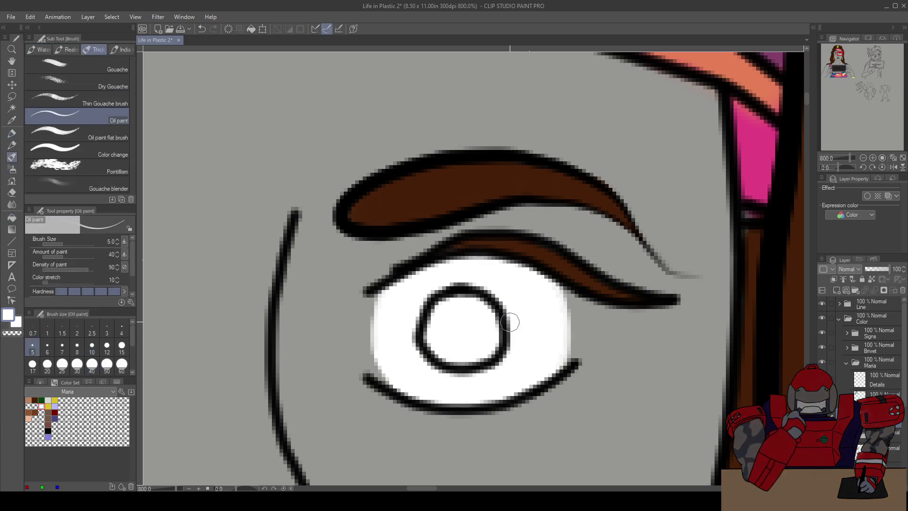
mouse_move(385, 304)
mouse_down()
mouse_move(376, 349)
mouse_move(390, 370)
mouse_move(379, 326)
mouse_move(392, 306)
mouse_move(385, 361)
mouse_move(397, 374)
mouse_move(387, 342)
mouse_up()
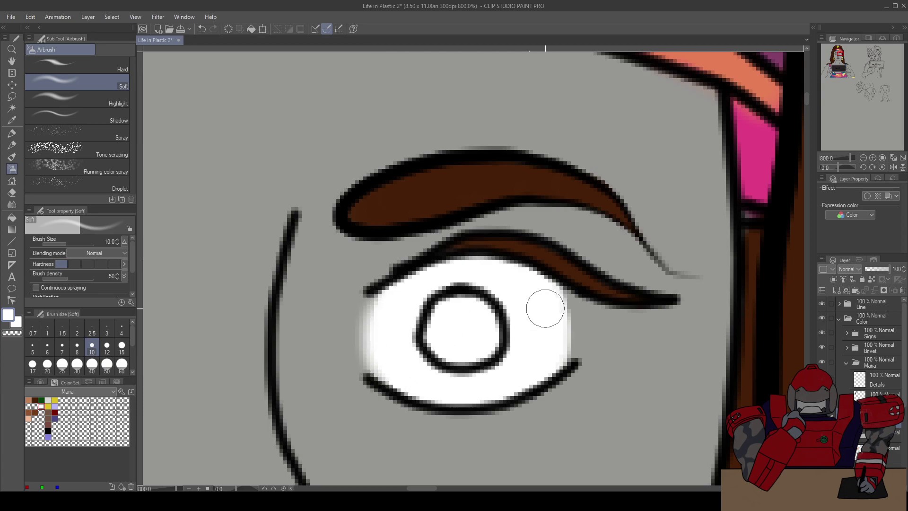
mouse_move(547, 294)
mouse_down()
mouse_move(560, 316)
mouse_move(555, 355)
mouse_move(561, 313)
mouse_move(548, 296)
mouse_move(557, 311)
mouse_up()
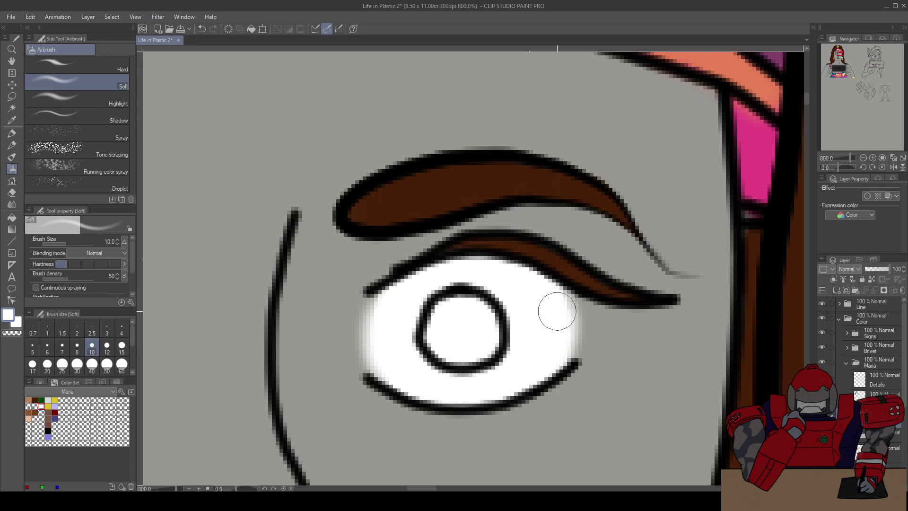
Paint the iris dark green with the Fill-in-mono pen
click(44, 400)
key(b)
key(b)
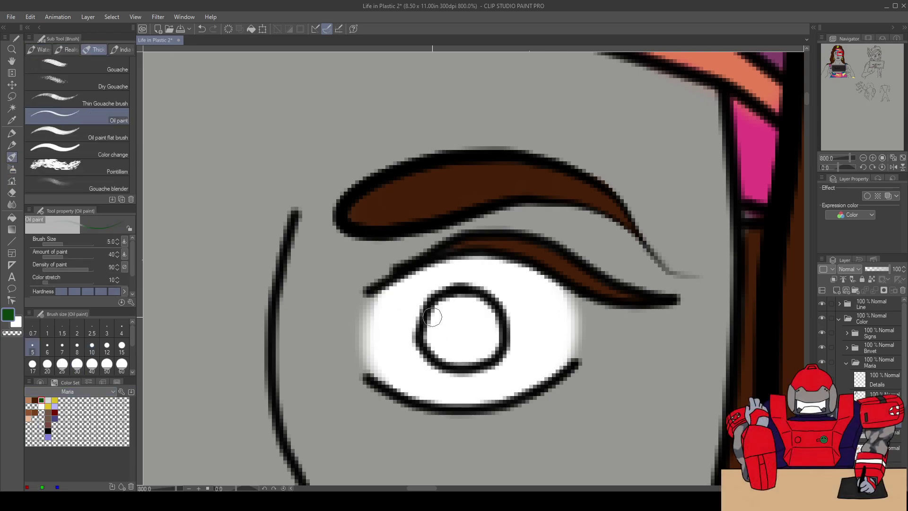
key(p)
mouse_move(437, 318)
mouse_down()
mouse_move(429, 339)
mouse_move(458, 358)
mouse_move(480, 355)
mouse_move(492, 320)
mouse_move(478, 305)
mouse_move(453, 302)
mouse_move(437, 324)
mouse_move(452, 347)
mouse_move(481, 343)
mouse_move(467, 316)
mouse_move(453, 337)
mouse_up()
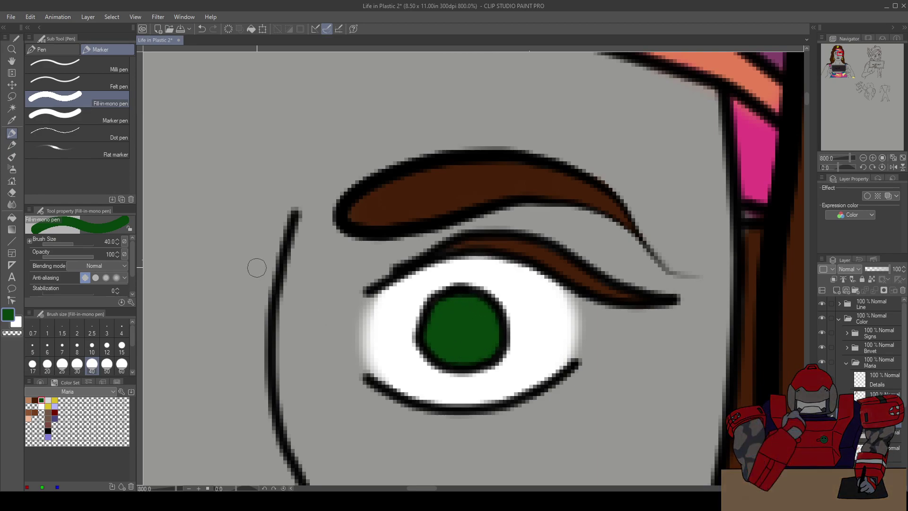
Paint the second eye's white with the Oil paint brush, then fill its grey interior white
scroll(257, 268, down, 2)
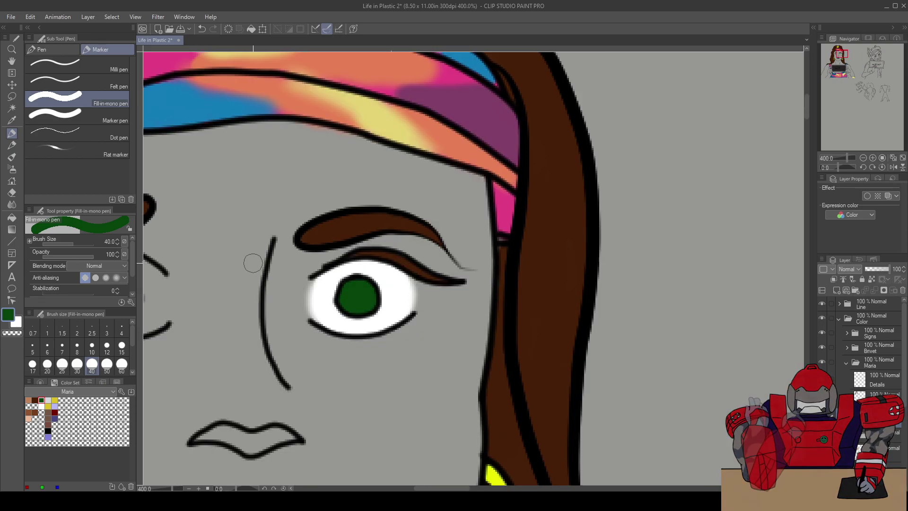
drag(298, 293, 565, 261)
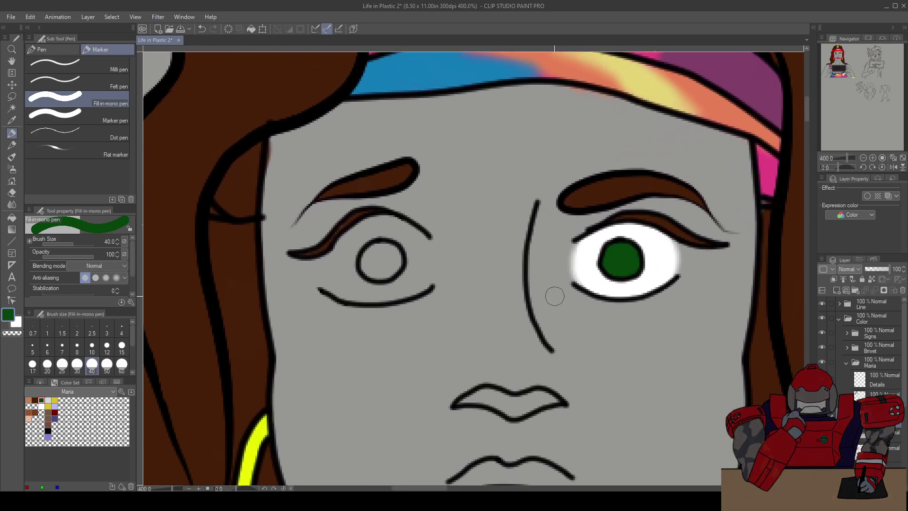
scroll(485, 272, up, 2)
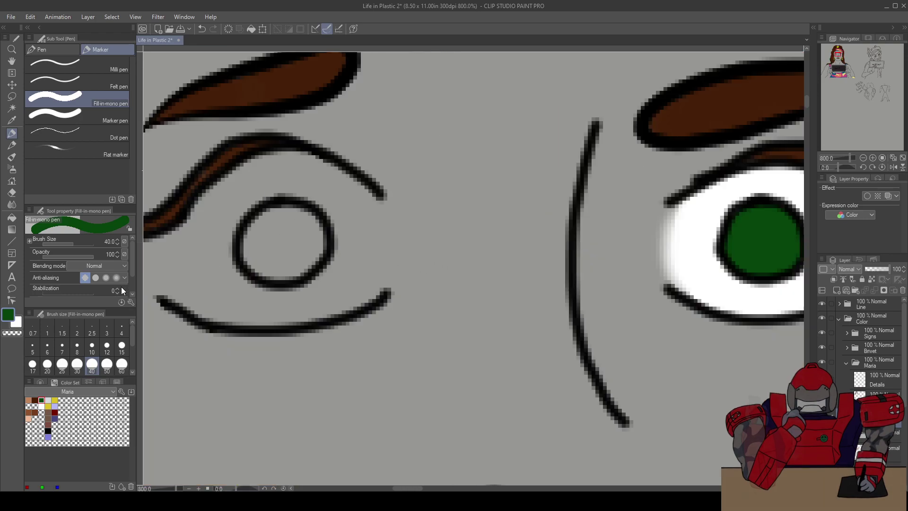
click(42, 405)
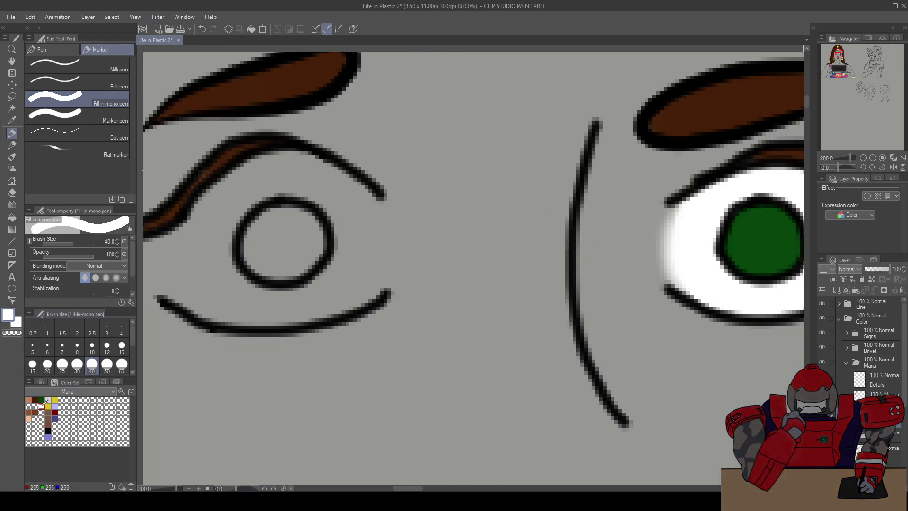
key(b)
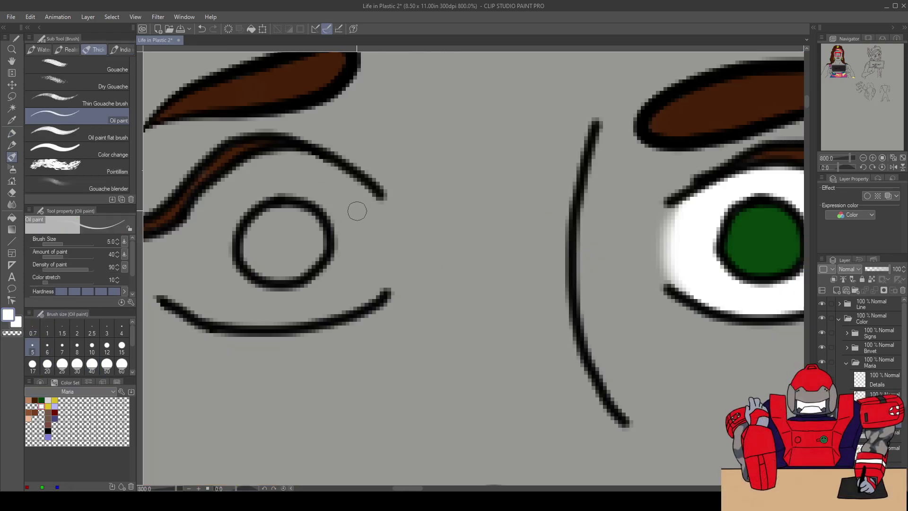
mouse_move(366, 198)
mouse_down()
mouse_move(362, 291)
mouse_move(348, 310)
mouse_move(363, 295)
mouse_move(370, 250)
mouse_move(351, 183)
mouse_move(368, 264)
mouse_up()
drag(348, 300, 439, 228)
mouse_move(271, 156)
mouse_down()
mouse_move(260, 191)
mouse_move(265, 229)
mouse_move(283, 237)
mouse_up()
key(ctrl+z)
mouse_move(277, 149)
mouse_down()
mouse_move(262, 204)
mouse_move(269, 232)
mouse_move(286, 243)
mouse_move(268, 212)
mouse_move(269, 169)
mouse_move(286, 162)
mouse_move(274, 193)
mouse_move(281, 232)
mouse_move(303, 247)
mouse_move(399, 244)
mouse_move(424, 239)
mouse_move(445, 217)
mouse_move(441, 110)
mouse_move(411, 88)
mouse_move(334, 94)
mouse_move(279, 169)
mouse_up()
key(b)
key(b)
key(p)
key(g)
click(333, 224)
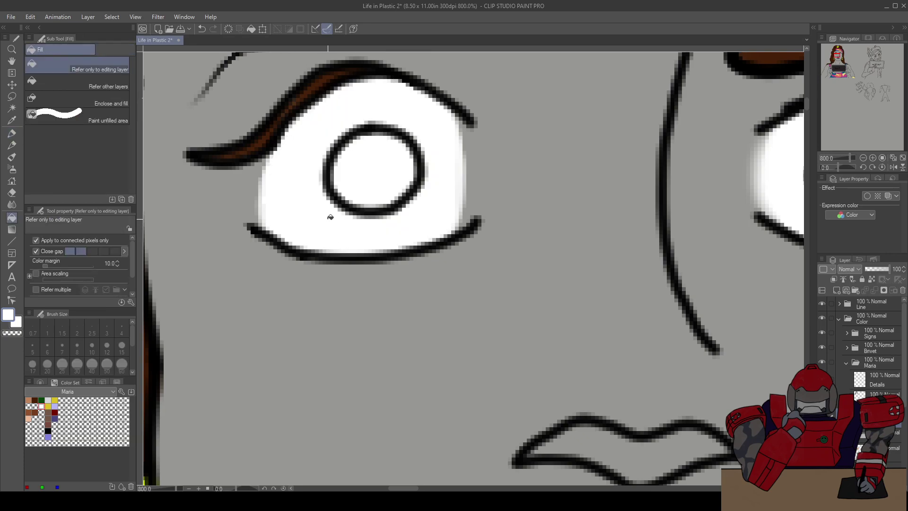
Paint the second iris dark green with the Fill-in-mono pen
key(p)
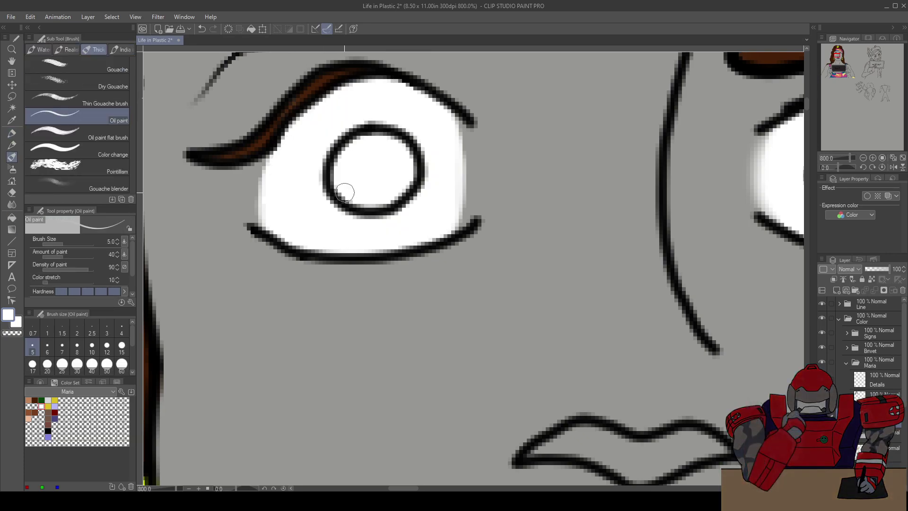
click(42, 400)
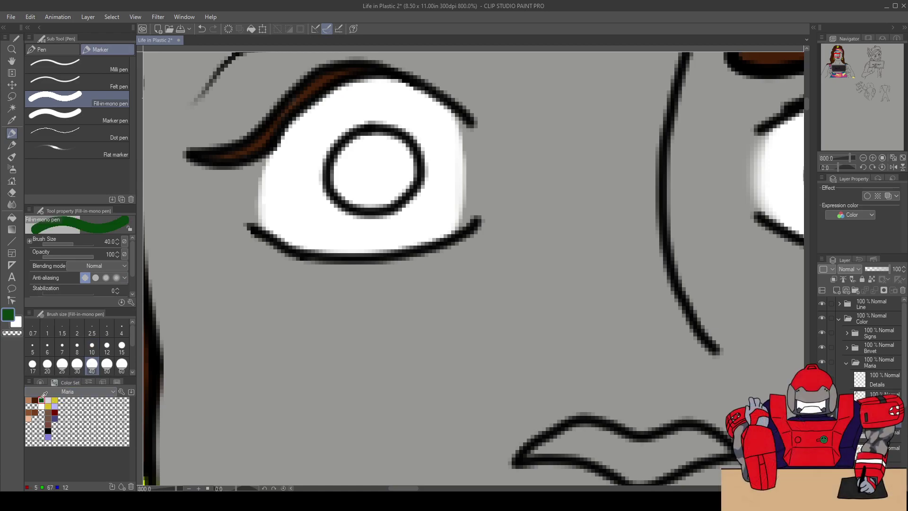
mouse_move(341, 144)
mouse_down()
mouse_move(337, 176)
mouse_move(354, 202)
mouse_move(384, 203)
mouse_move(408, 160)
mouse_move(396, 142)
mouse_move(369, 142)
mouse_move(349, 164)
mouse_move(359, 194)
mouse_move(392, 184)
mouse_move(377, 153)
mouse_move(382, 173)
mouse_up()
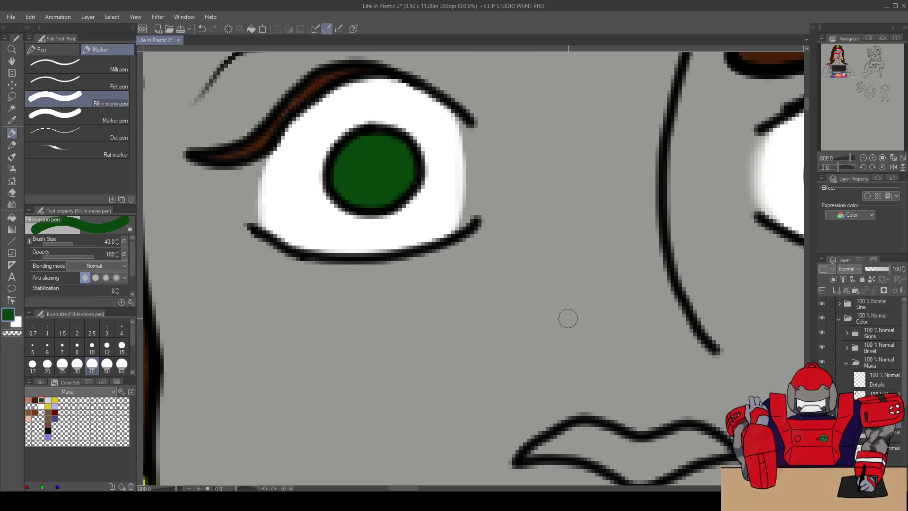
scroll(543, 310, down, 4)
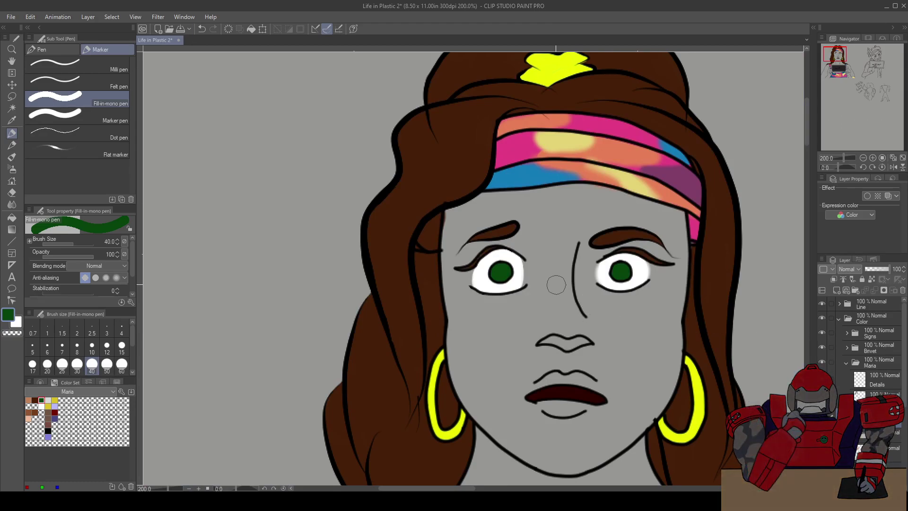
scroll(512, 284, up, 4)
Soften the eye's left corner and right edge with white using the Soft airbrush
key(b)
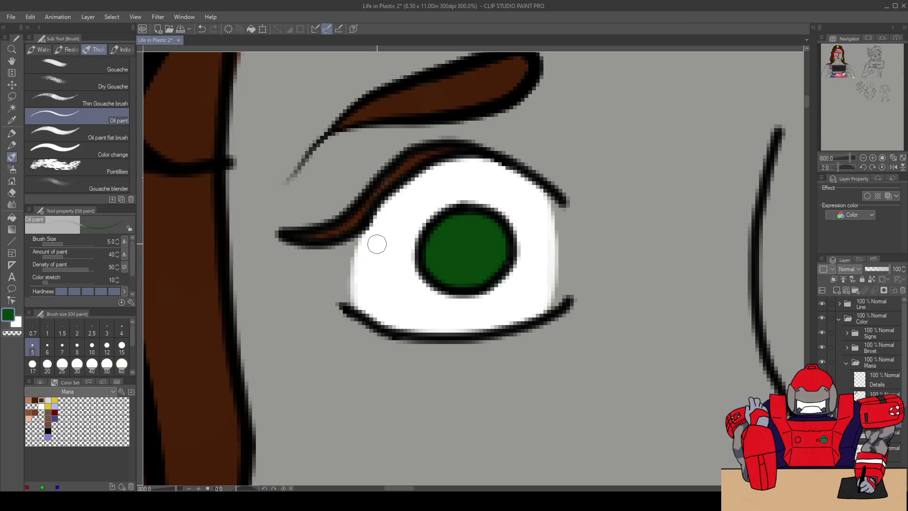
key(b)
drag(366, 241, 355, 258)
key(ctrl+z)
click(42, 406)
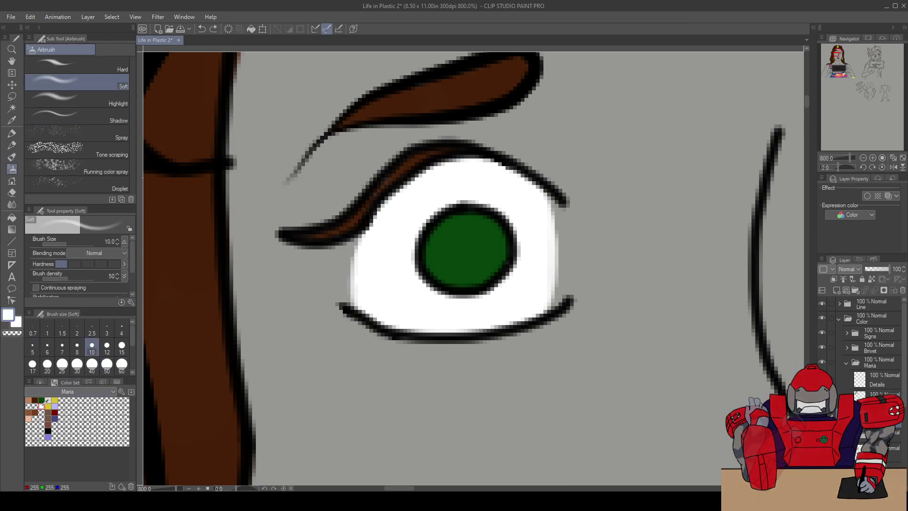
mouse_move(368, 239)
mouse_down()
mouse_move(356, 288)
mouse_move(366, 249)
mouse_move(364, 299)
mouse_move(387, 240)
mouse_up()
mouse_move(532, 202)
mouse_down()
mouse_move(556, 241)
mouse_move(540, 307)
mouse_move(550, 260)
mouse_move(541, 213)
mouse_move(549, 277)
mouse_up()
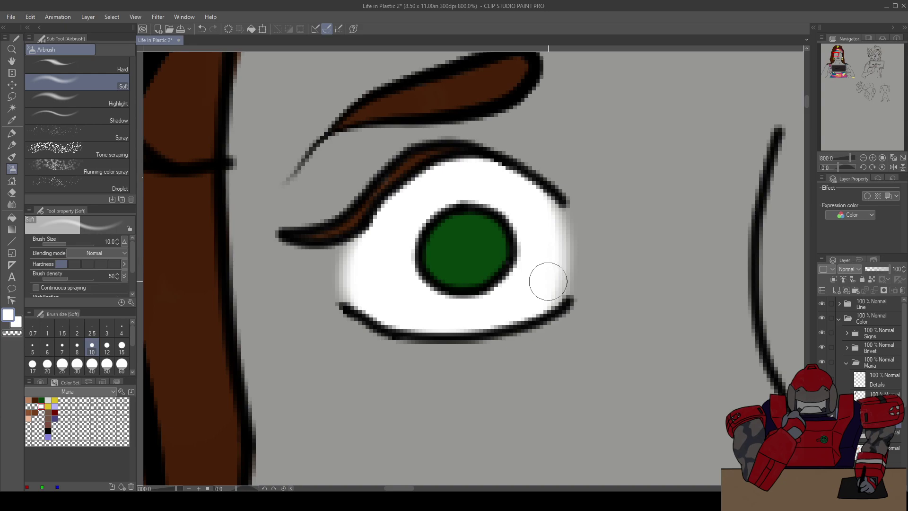
scroll(420, 240, down, 4)
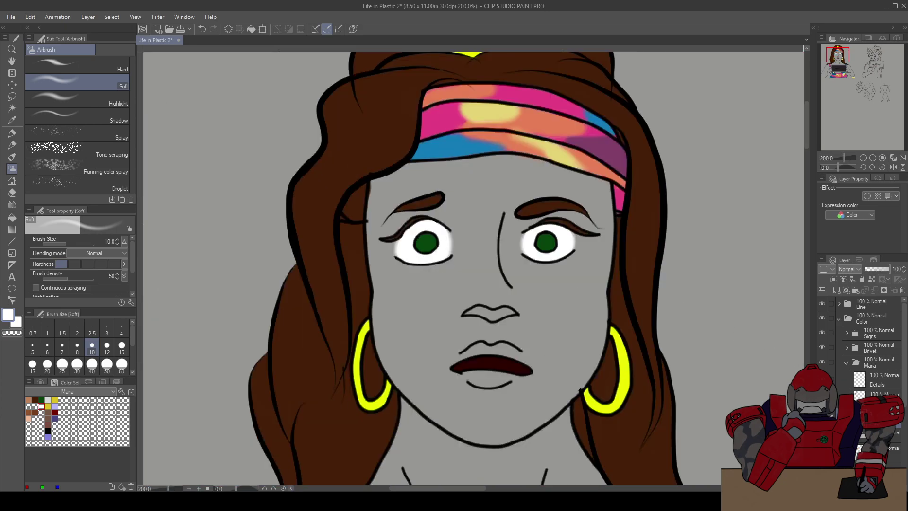
Paint the bottom of Maria's nose with the brown swatch using the Oil paint brush
click(29, 412)
scroll(560, 313, up, 2)
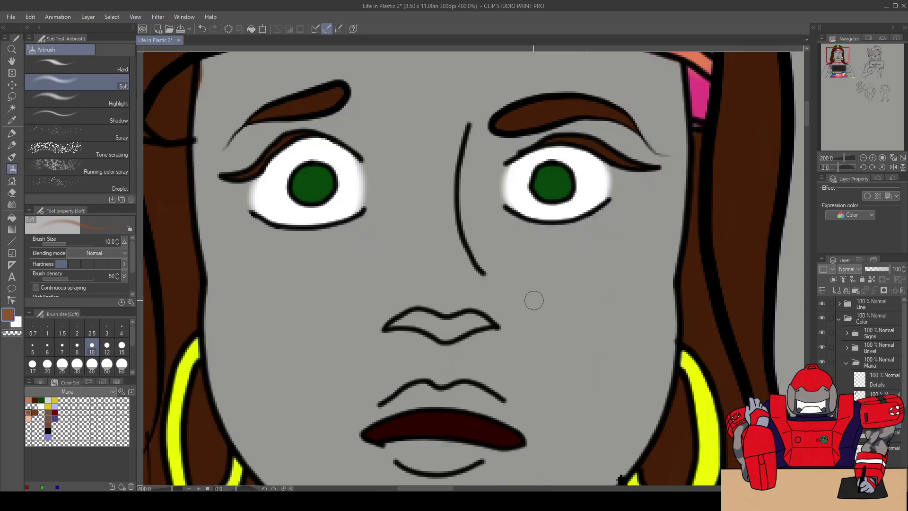
scroll(416, 340, up, 2)
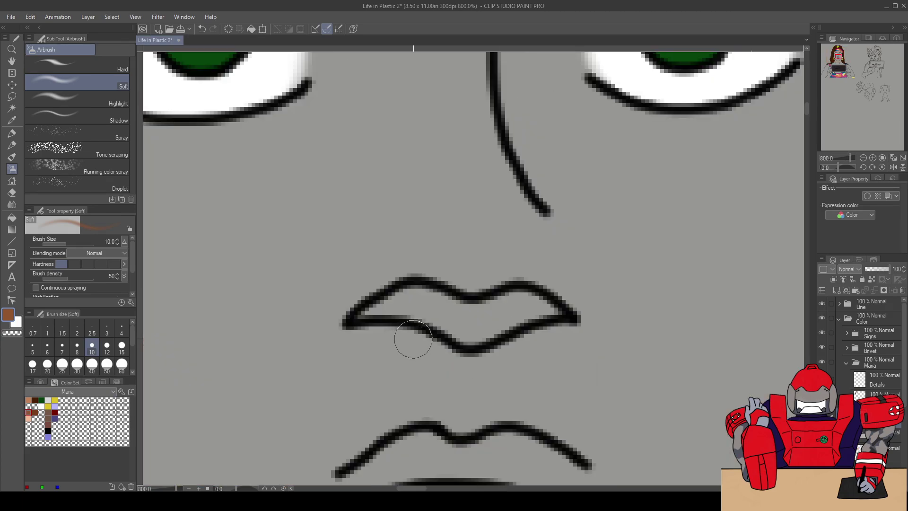
key(b)
key(b)
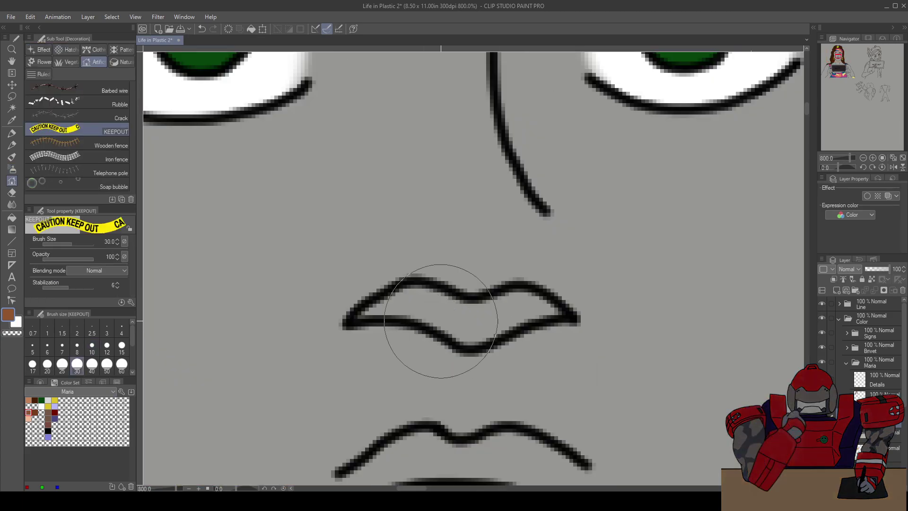
mouse_move(421, 308)
mouse_down()
mouse_move(362, 316)
mouse_move(420, 292)
mouse_move(422, 317)
mouse_move(468, 340)
mouse_move(423, 303)
mouse_move(438, 297)
mouse_move(392, 294)
mouse_move(424, 292)
mouse_move(471, 314)
mouse_move(460, 305)
mouse_move(479, 333)
mouse_move(466, 337)
mouse_move(476, 314)
mouse_move(467, 309)
mouse_move(498, 298)
mouse_move(530, 296)
mouse_move(554, 312)
mouse_move(456, 336)
mouse_move(494, 331)
mouse_move(477, 329)
mouse_move(478, 317)
mouse_move(519, 307)
mouse_up()
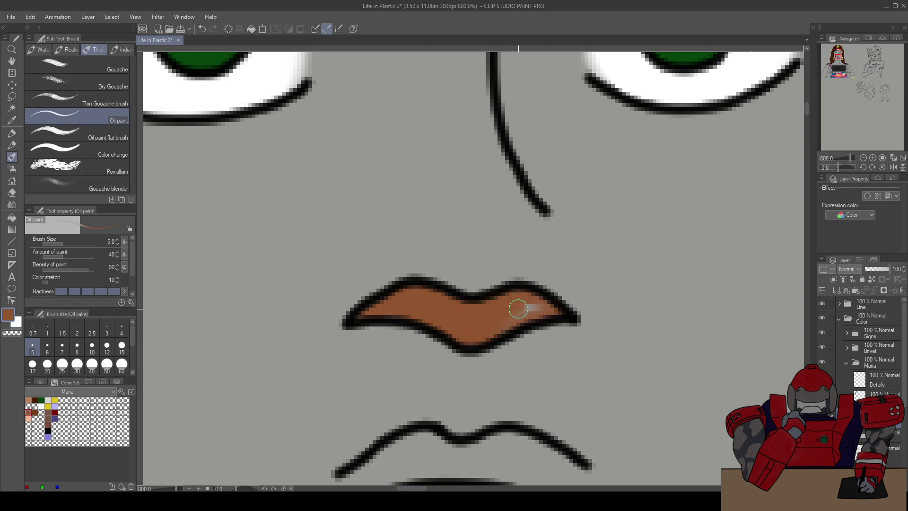
scroll(458, 264, down, 7)
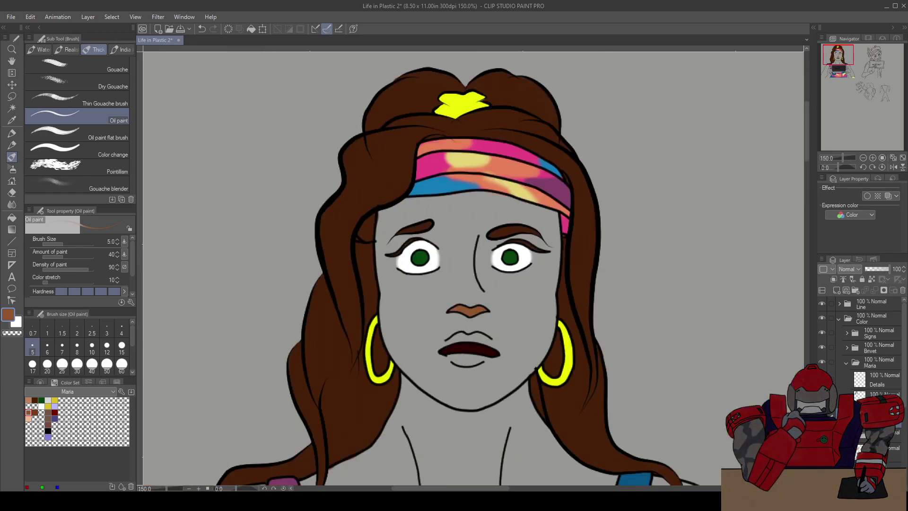
Show the skin colour layer again and recentre the view on the whole figure
click(822, 448)
scroll(512, 362, down, 1)
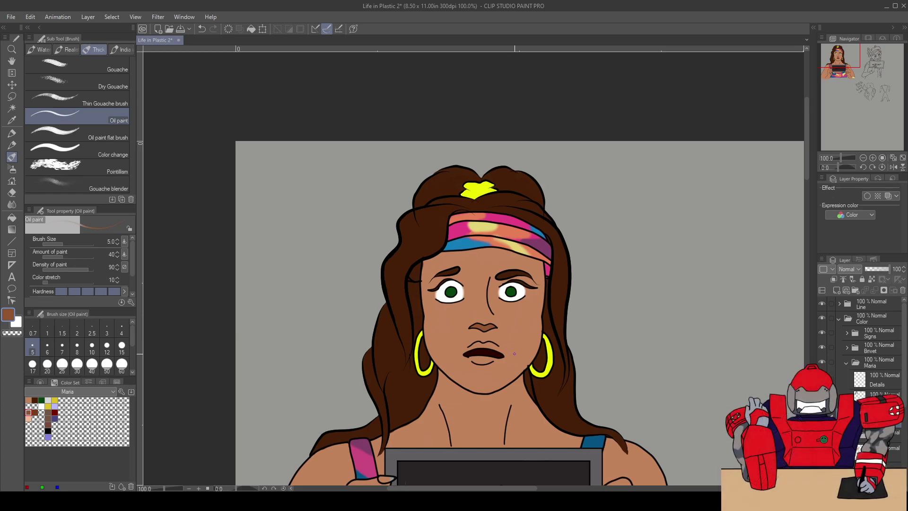
scroll(479, 318, down, 1)
scroll(447, 336, up, 2)
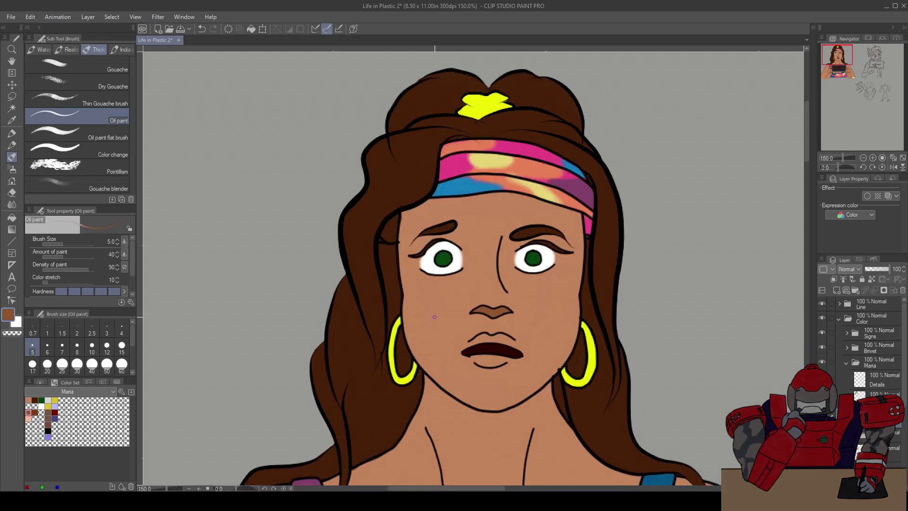
scroll(432, 294, down, 2)
drag(456, 397, 446, 324)
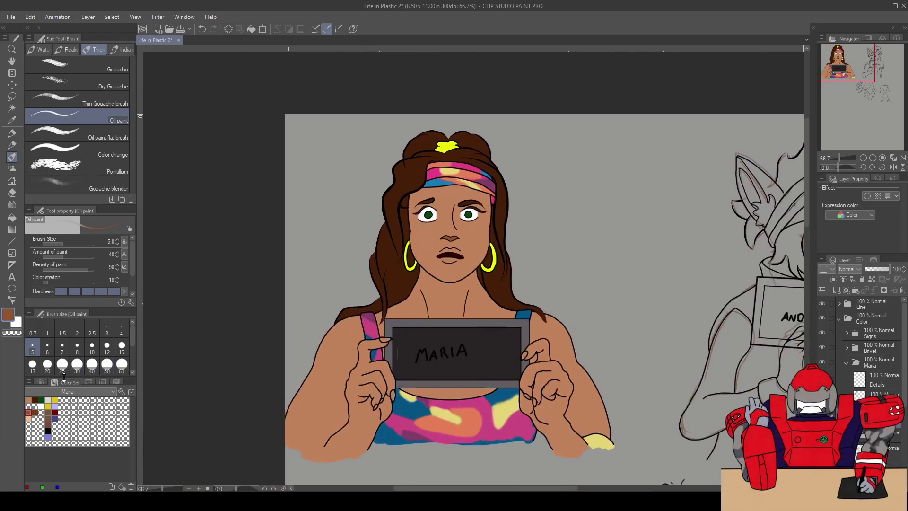
Switch the swatch area to the Color Wheel and target Maria's Details layer
click(40, 381)
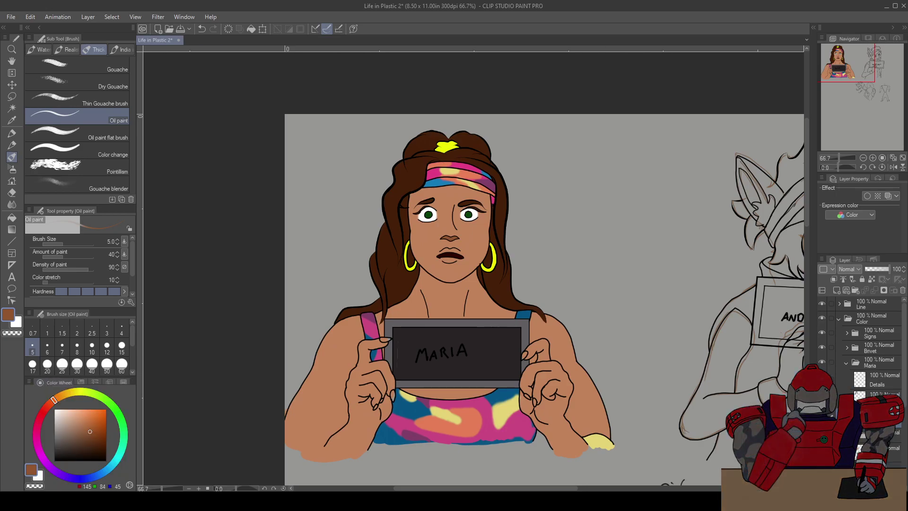
click(855, 381)
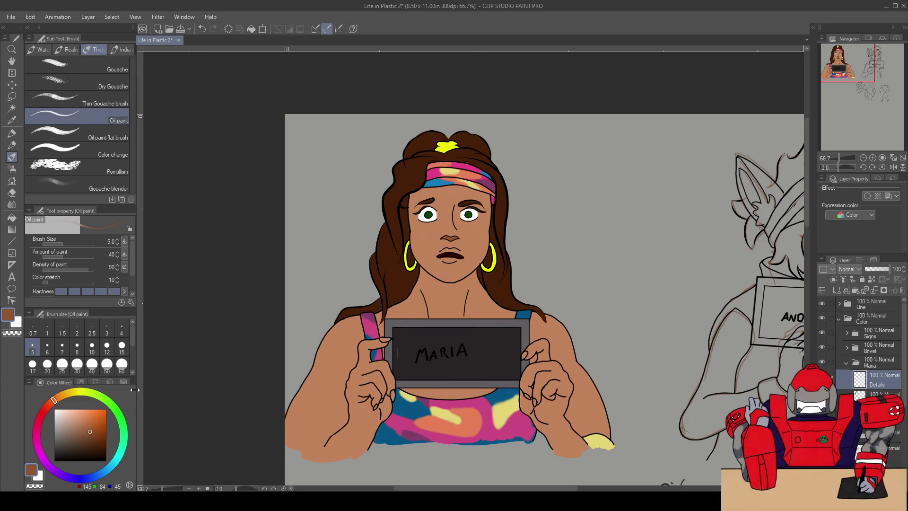
mouse_move(135, 390)
mouse_down()
mouse_move(149, 387)
mouse_move(133, 386)
mouse_up()
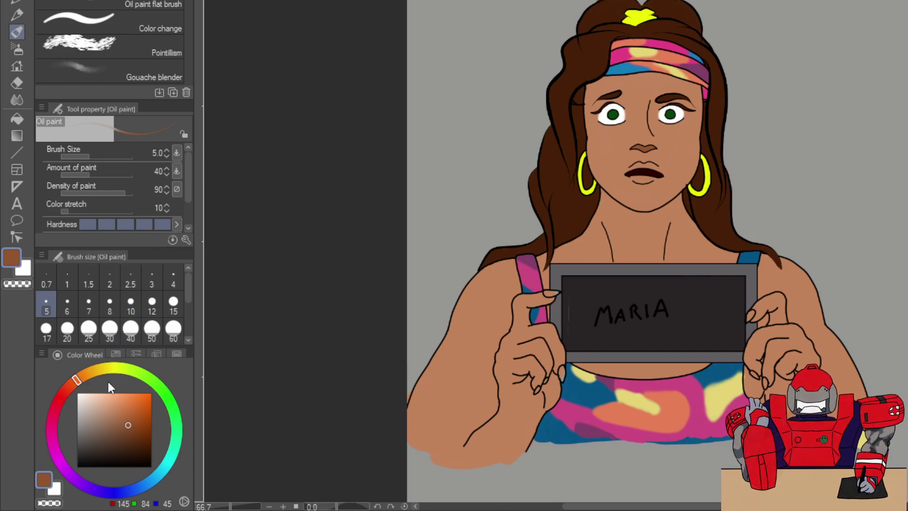
Pick hot pink (255, 0, 134) on the Color Wheel, moving from red through magenta
click(61, 393)
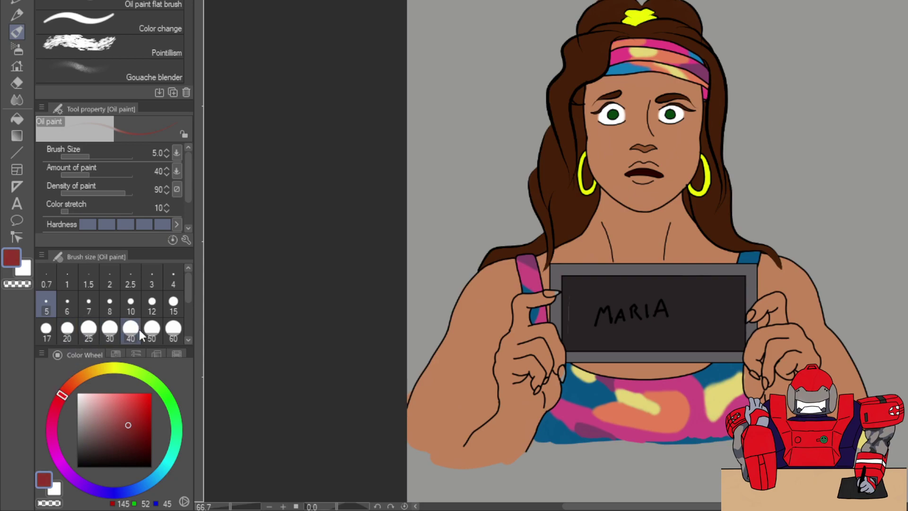
click(64, 468)
mouse_move(65, 473)
mouse_down()
mouse_move(83, 480)
mouse_move(53, 429)
mouse_move(53, 441)
mouse_move(53, 432)
mouse_move(125, 414)
mouse_move(167, 377)
mouse_up()
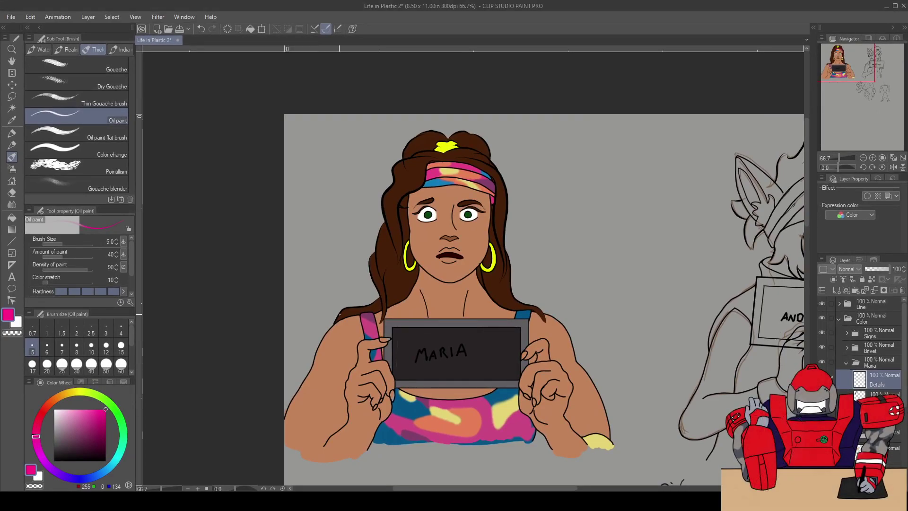
scroll(339, 315, up, 2)
drag(423, 320, 361, 220)
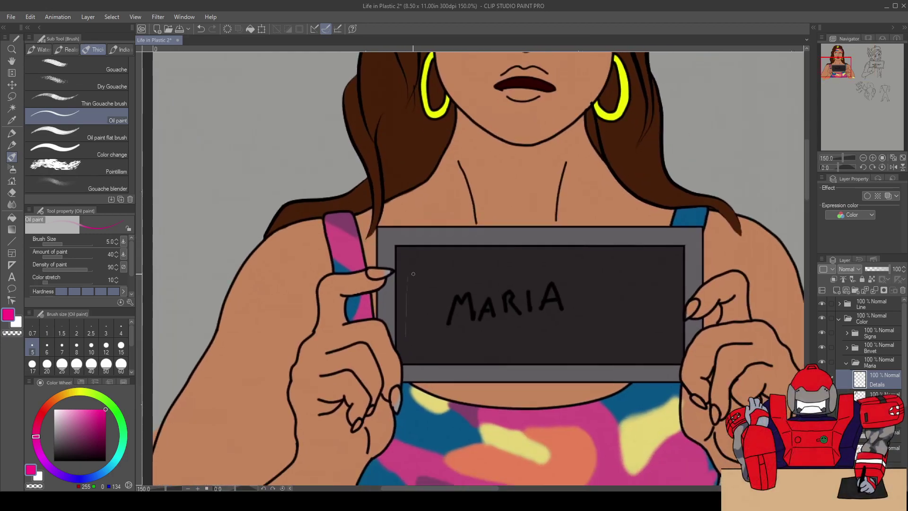
Set the Oil paint brush to size 7 and paint the left hand's top fingernail pink
scroll(413, 274, up, 2)
scroll(452, 255, up, 2)
key(p)
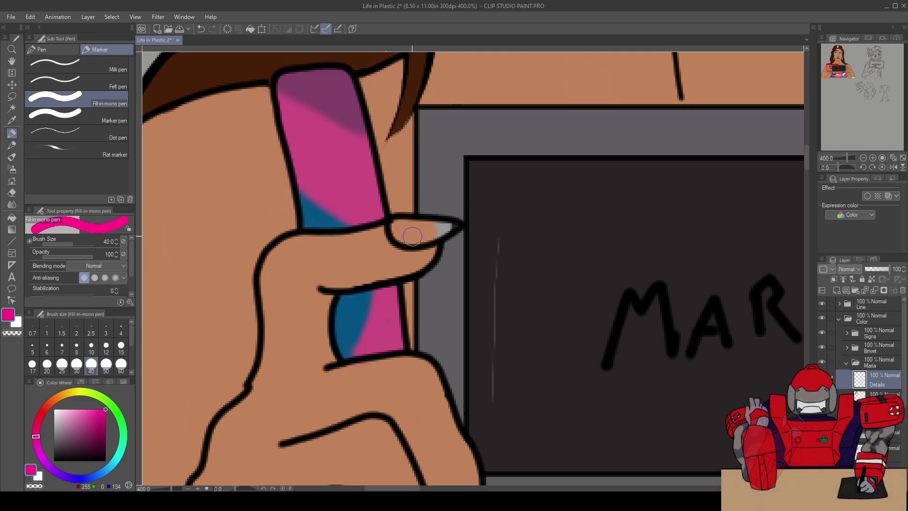
key(b)
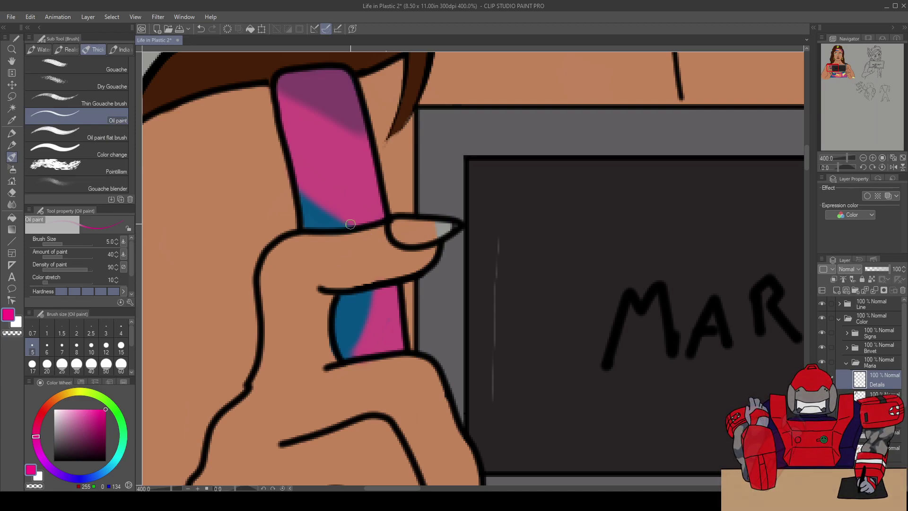
click(62, 348)
click(396, 224)
mouse_move(397, 224)
mouse_down()
mouse_move(411, 240)
mouse_move(395, 233)
mouse_move(402, 221)
mouse_move(453, 225)
mouse_move(413, 238)
mouse_move(402, 231)
mouse_move(429, 230)
mouse_up()
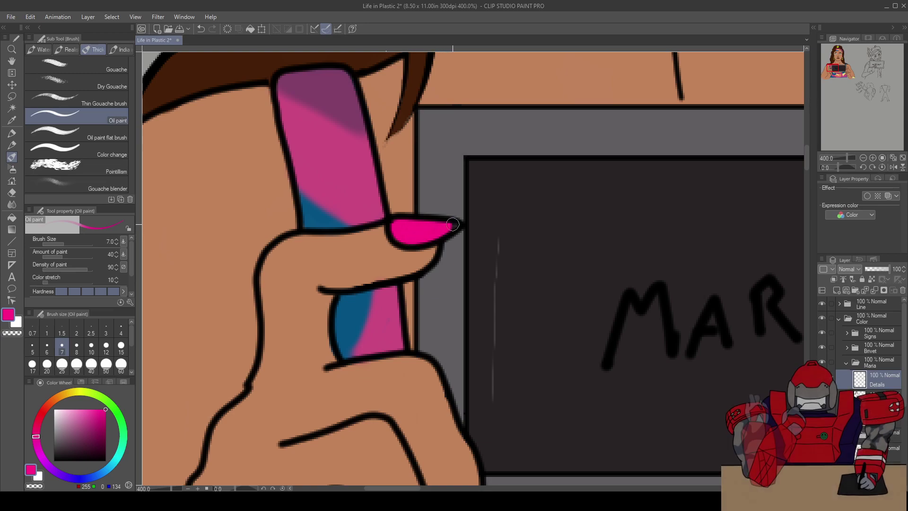
Paint the lower, large and small fingernails pink, undoing the small nail's spill
drag(438, 344, 413, 129)
mouse_move(444, 326)
mouse_down()
mouse_move(433, 336)
mouse_move(445, 381)
mouse_move(445, 327)
mouse_move(435, 353)
mouse_move(446, 323)
mouse_move(453, 335)
mouse_up()
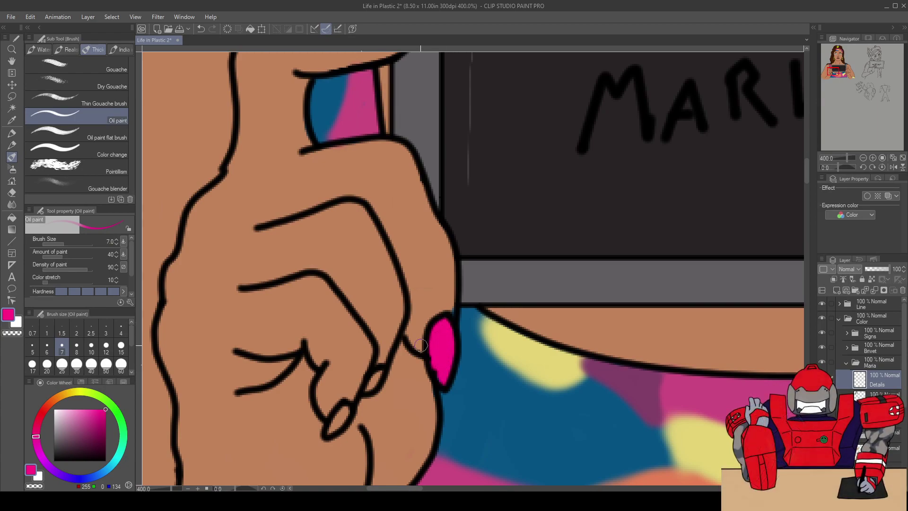
mouse_move(372, 381)
mouse_down()
mouse_move(366, 390)
mouse_move(380, 371)
mouse_up()
mouse_move(358, 401)
mouse_down()
mouse_move(381, 347)
mouse_move(352, 379)
mouse_move(368, 344)
mouse_move(357, 368)
mouse_move(364, 361)
mouse_up()
key(ctrl+z)
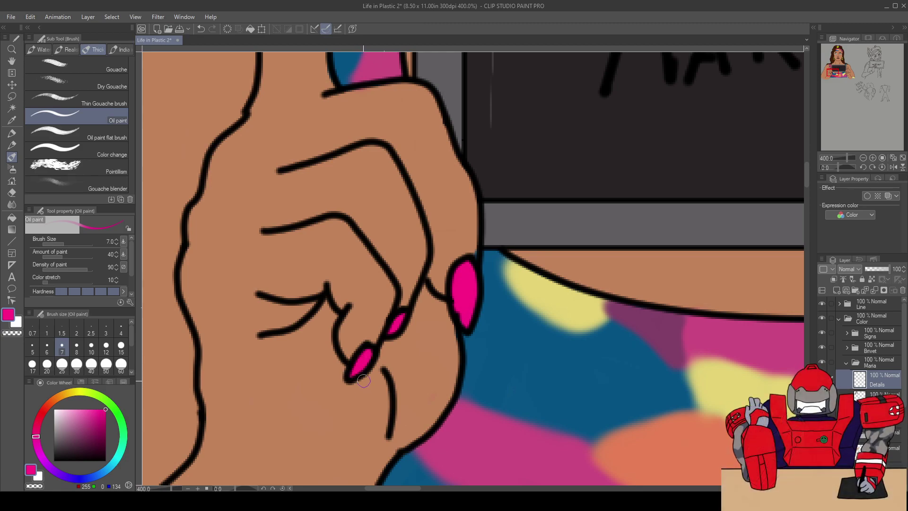
scroll(358, 362, down, 5)
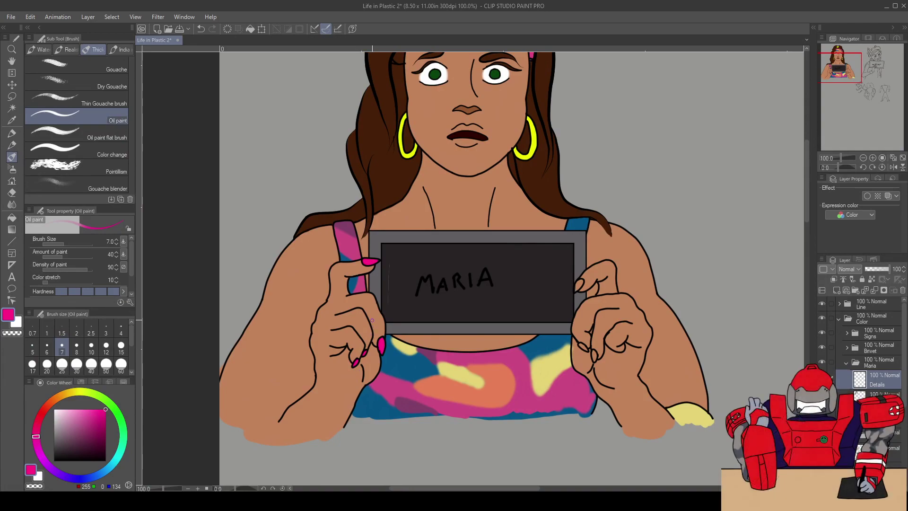
Paint the fingertip nail and the next two fingernails on Maria's right hand hot pink
drag(372, 320, 361, 385)
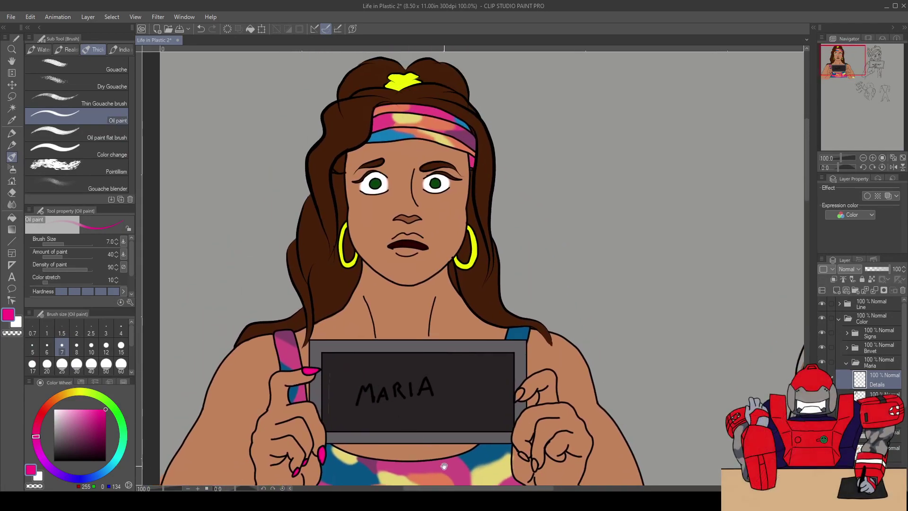
drag(433, 444, 417, 387)
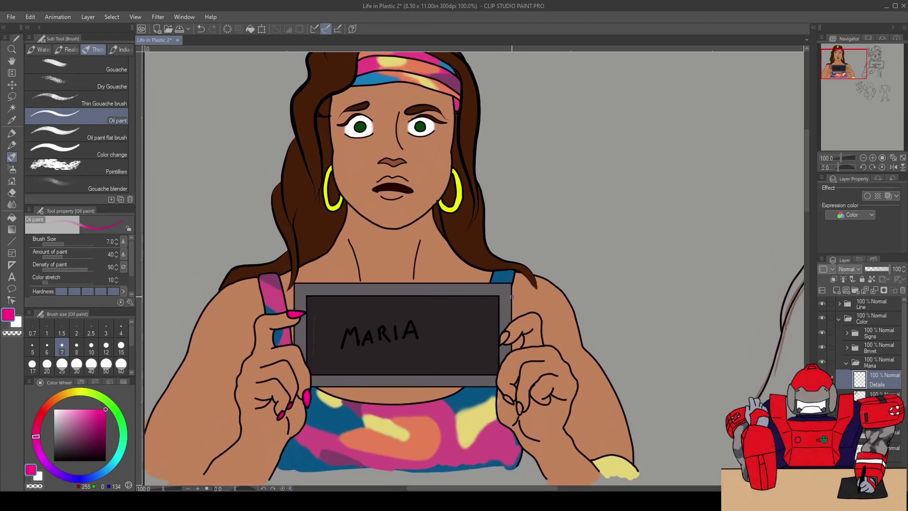
scroll(512, 297, up, 2)
scroll(505, 354, up, 1)
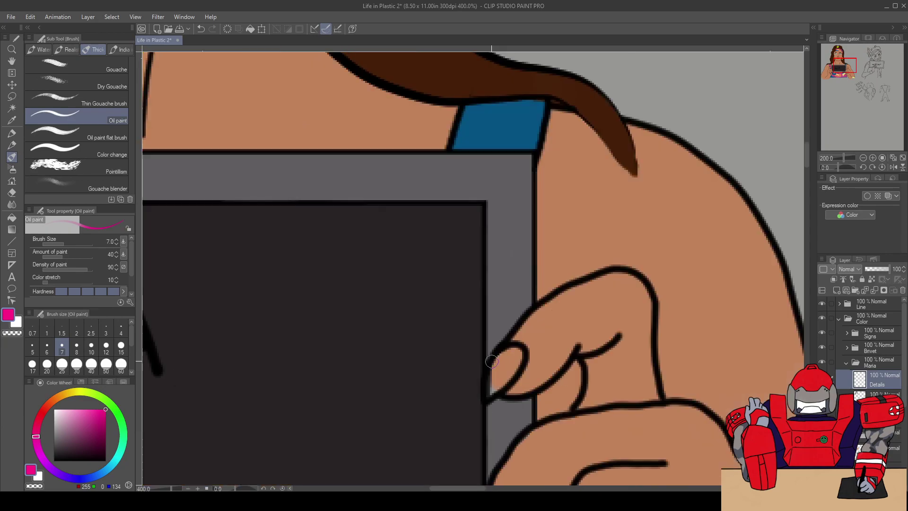
scroll(501, 355, up, 2)
mouse_move(500, 356)
mouse_down()
mouse_move(494, 367)
mouse_move(501, 353)
mouse_move(521, 352)
mouse_move(497, 385)
mouse_move(507, 355)
mouse_move(483, 249)
mouse_move(450, 174)
mouse_up()
mouse_move(477, 282)
mouse_down()
mouse_move(507, 311)
mouse_move(472, 287)
mouse_move(492, 290)
mouse_move(531, 350)
mouse_up()
mouse_move(530, 316)
mouse_down()
mouse_move(544, 337)
mouse_move(536, 353)
mouse_move(531, 317)
mouse_move(535, 351)
mouse_up()
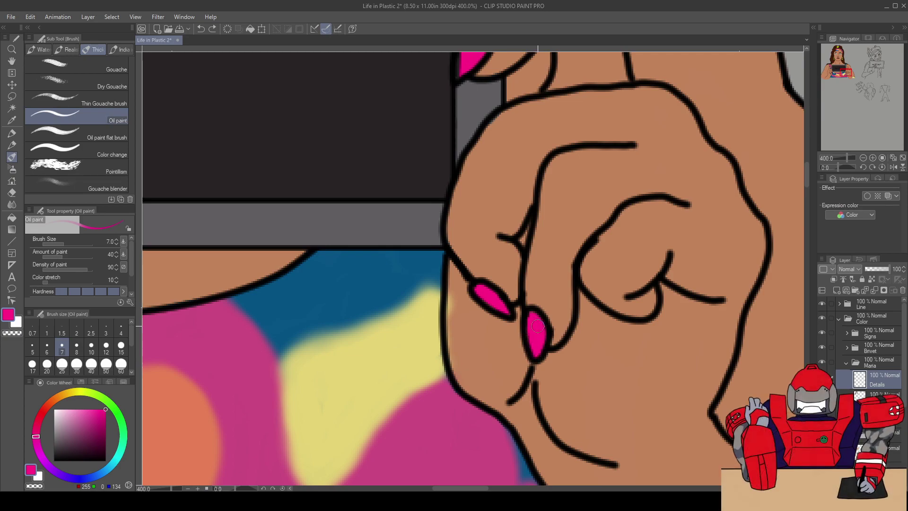
scroll(442, 368, down, 4)
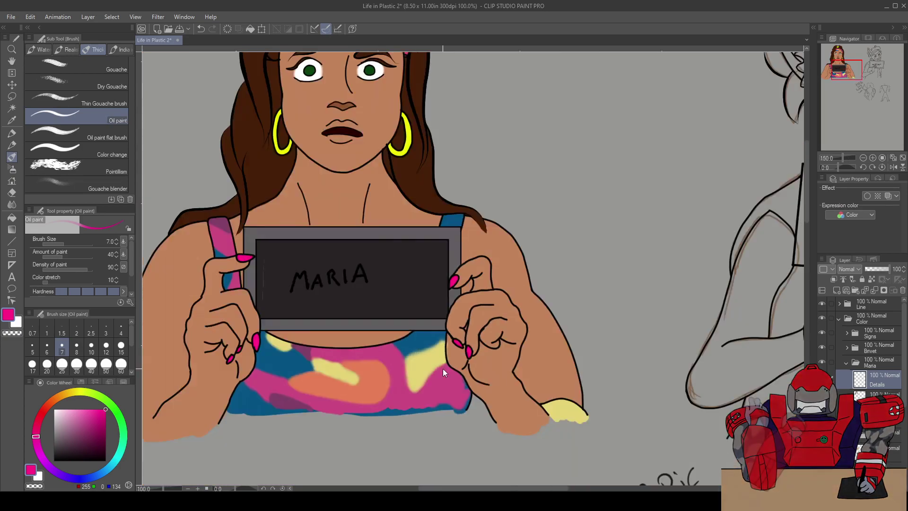
scroll(407, 317, up, 1)
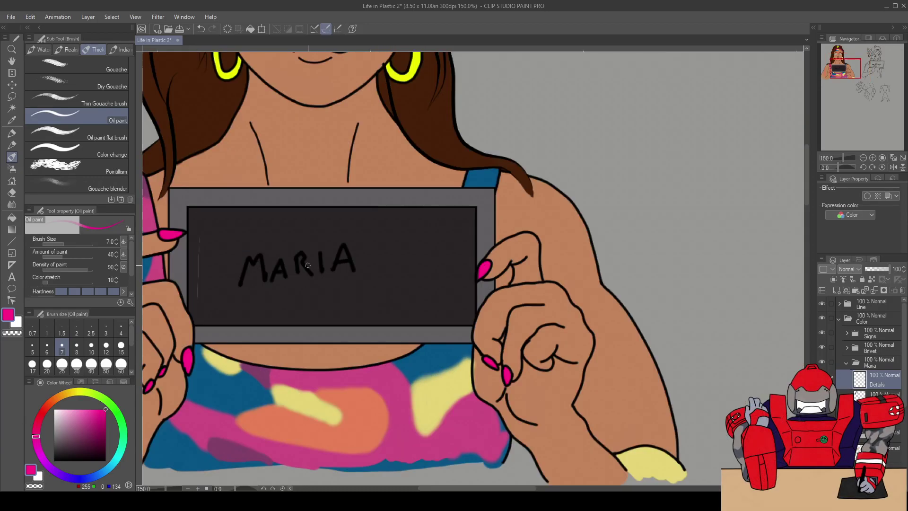
drag(308, 266, 419, 331)
scroll(412, 315, up, 1)
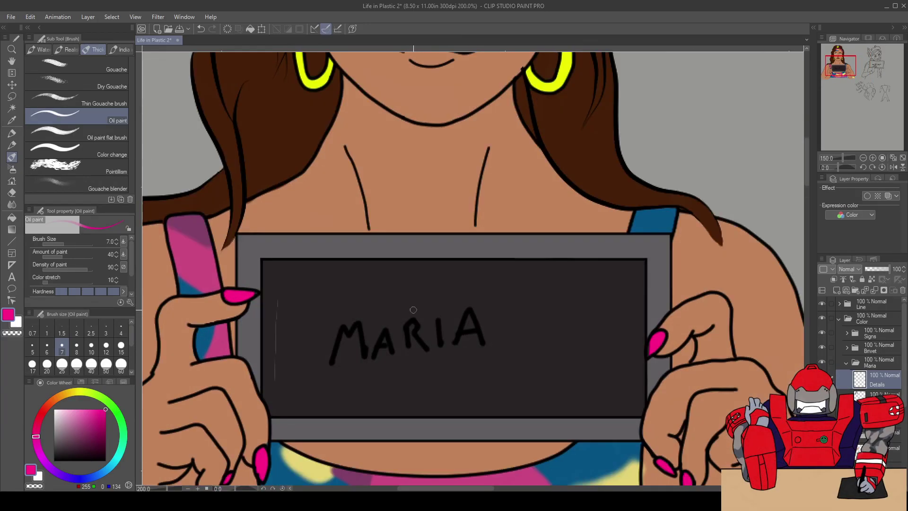
Expand the Signs folder, select Mat, and erase it along the pink nail's edge
click(846, 333)
click(875, 368)
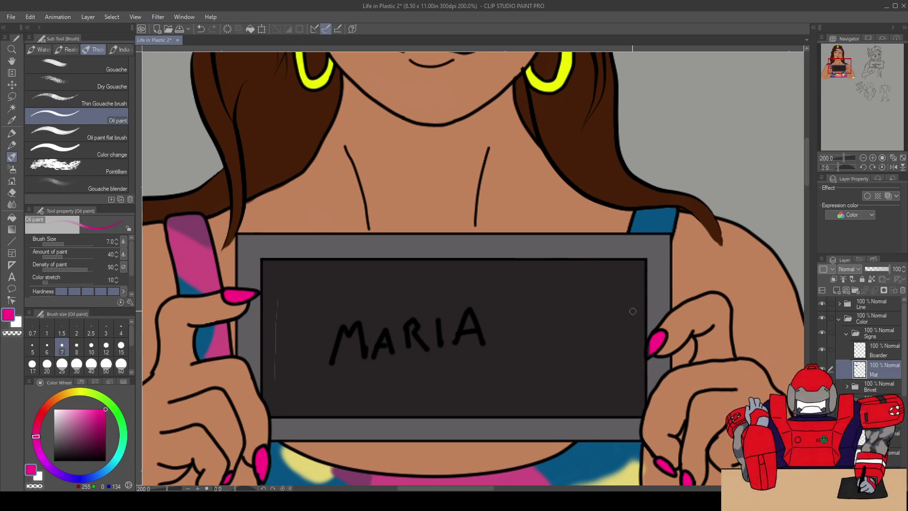
scroll(633, 318, up, 3)
key(e)
scroll(662, 367, up, 3)
drag(661, 381, 659, 416)
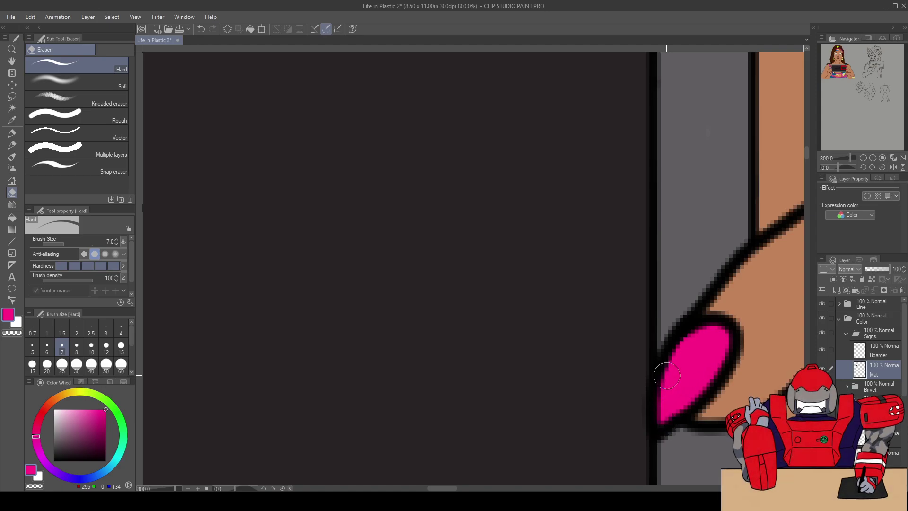
Try another colour picker layout and toggle the colour values between RGB and HSV
scroll(381, 294, down, 2)
drag(280, 310, 667, 197)
drag(401, 191, 662, 215)
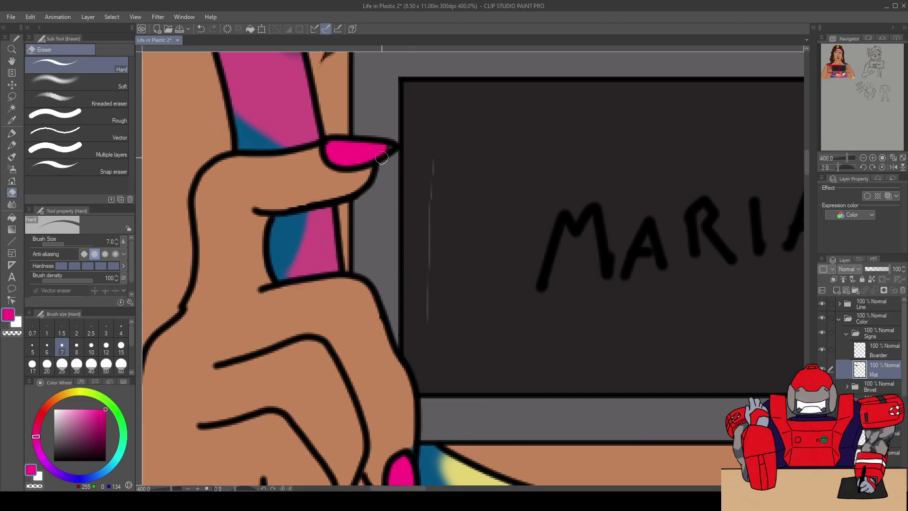
drag(354, 344, 361, 315)
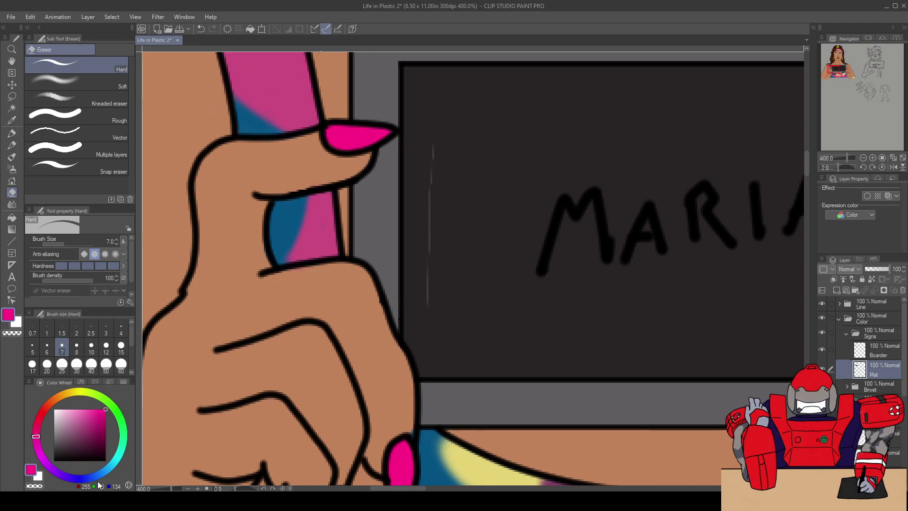
click(129, 485)
click(129, 484)
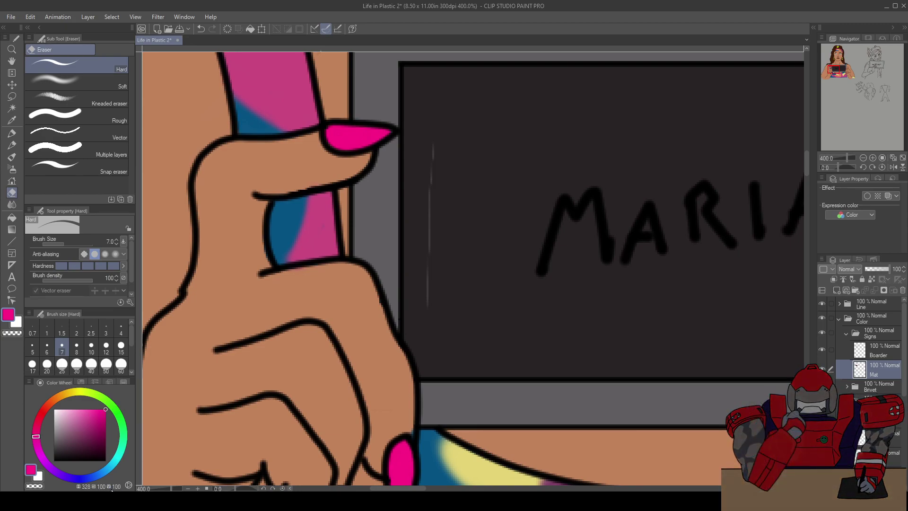
click(112, 486)
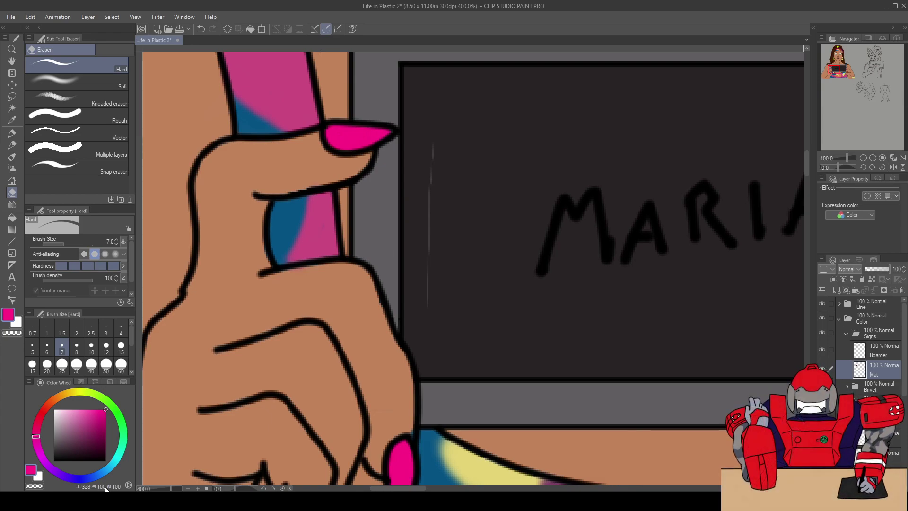
click(106, 486)
Sample the mat's dark grey from the canvas and switch to the Fill-in-mono pen
click(823, 368)
click(823, 369)
alt+click(657, 321)
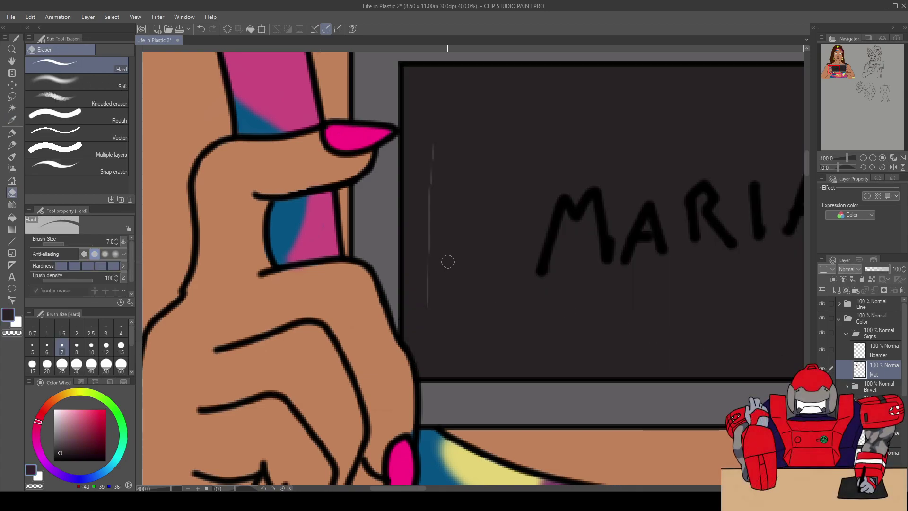
key(p)
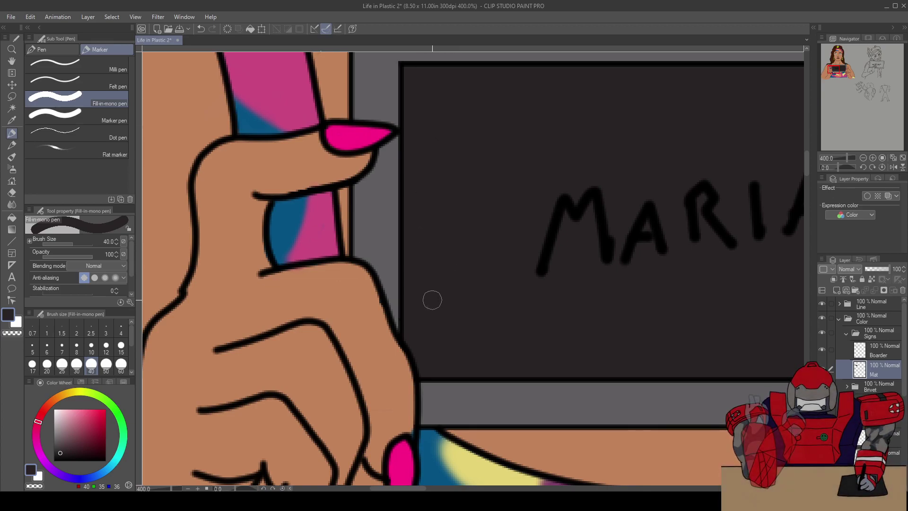
mouse_move(428, 263)
mouse_down()
mouse_move(367, 195)
mouse_move(301, 249)
mouse_move(281, 192)
mouse_move(364, 201)
mouse_move(256, 192)
mouse_move(457, 201)
mouse_up()
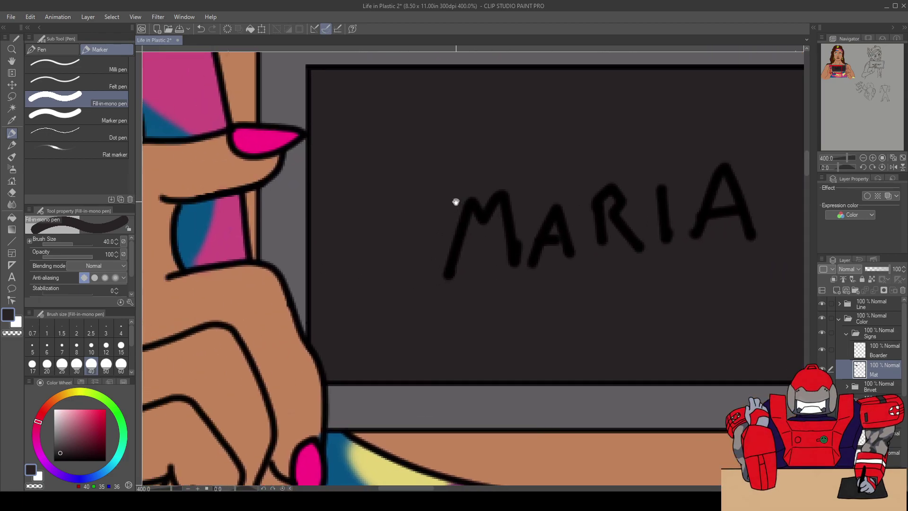
scroll(431, 214, down, 2)
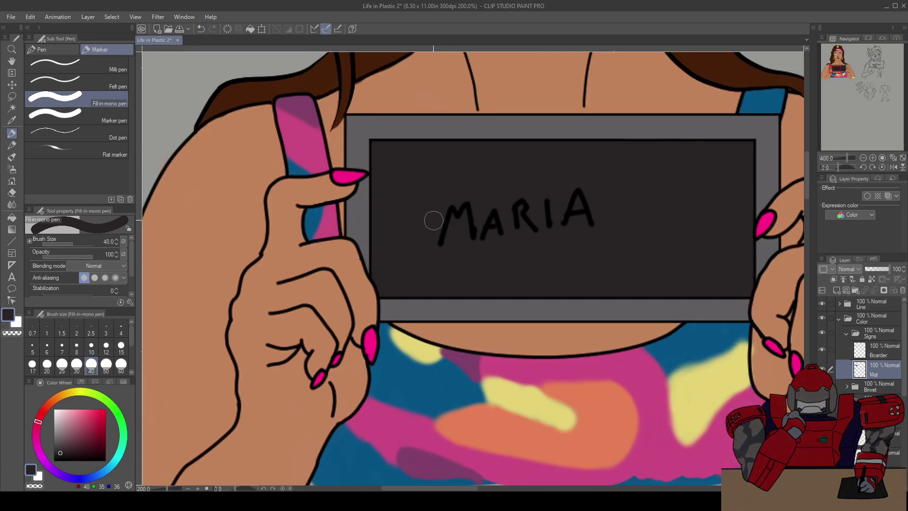
scroll(356, 337, up, 2)
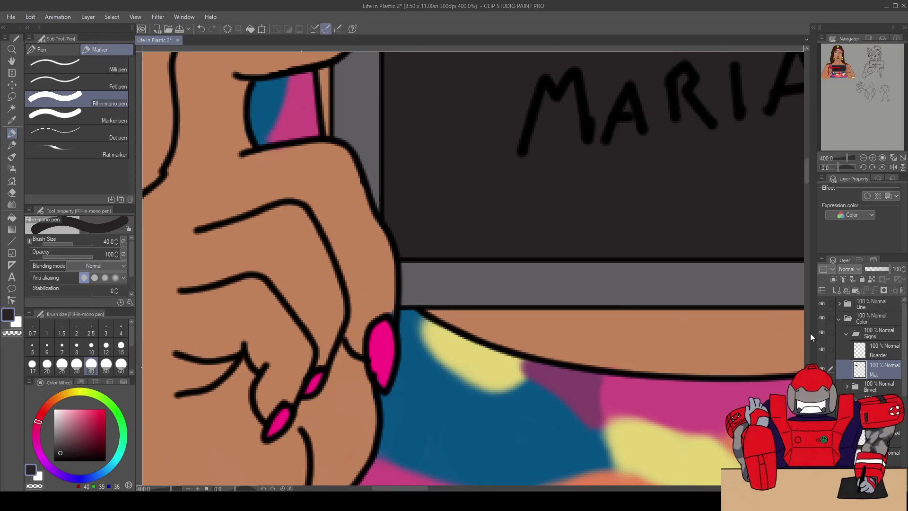
Collapse the Signs folder, select the clothing layer with the Eraser, and inspect the left hand
click(846, 334)
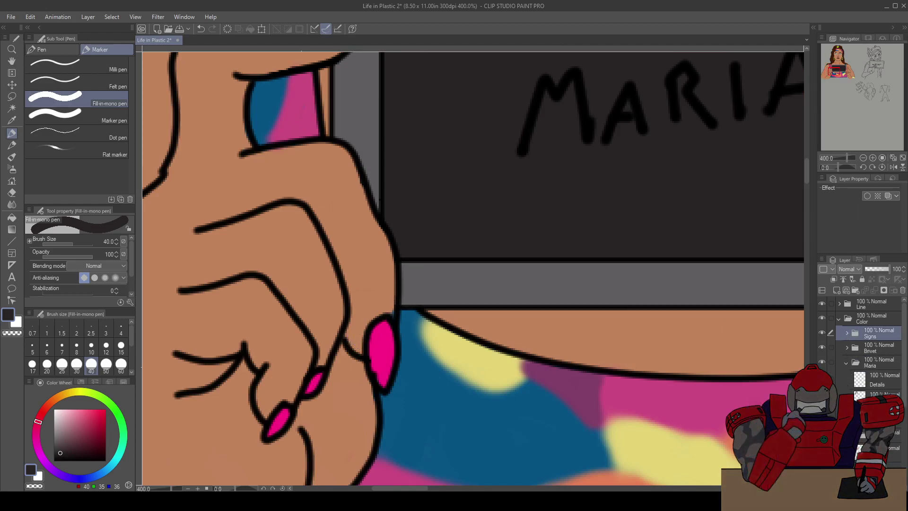
scroll(871, 346, down, 5)
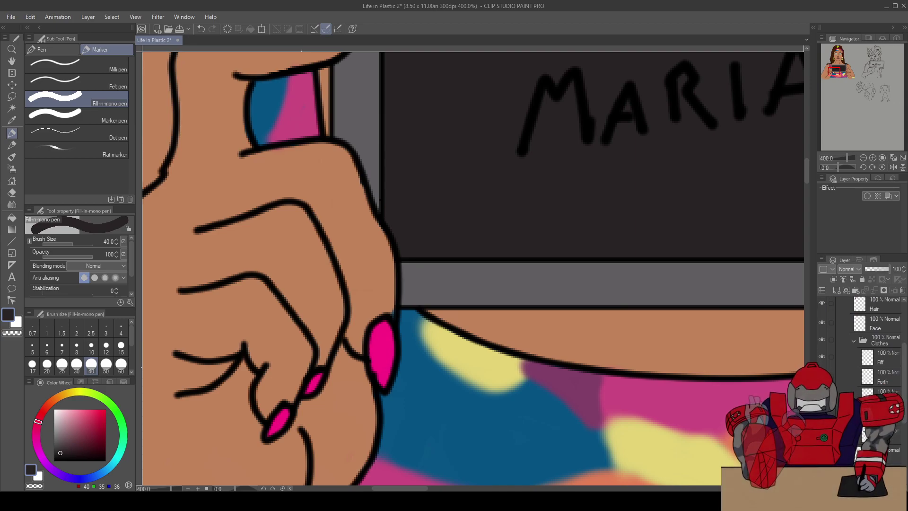
click(888, 434)
key(e)
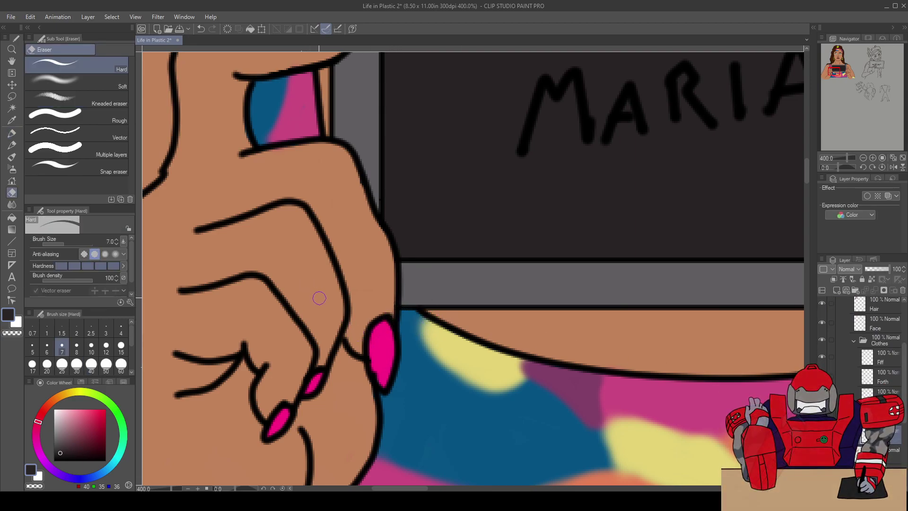
scroll(321, 295, down, 2)
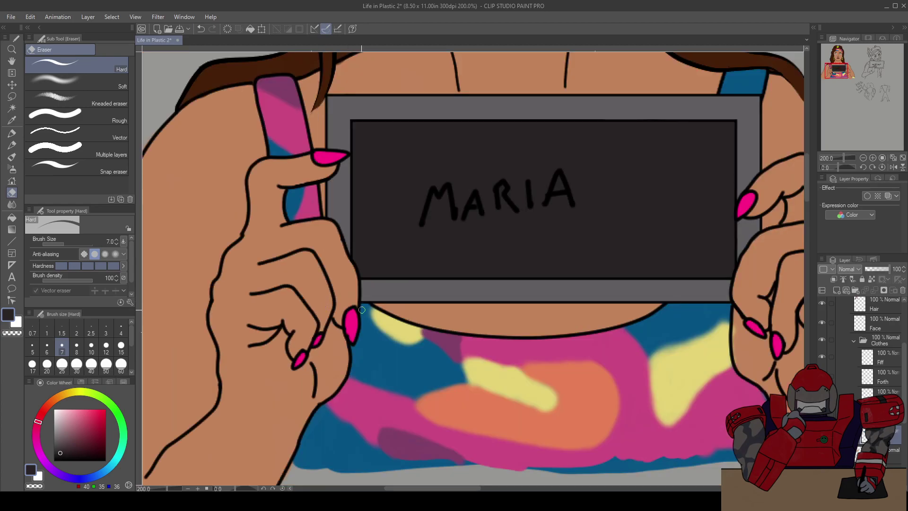
drag(397, 283, 404, 296)
scroll(283, 245, up, 4)
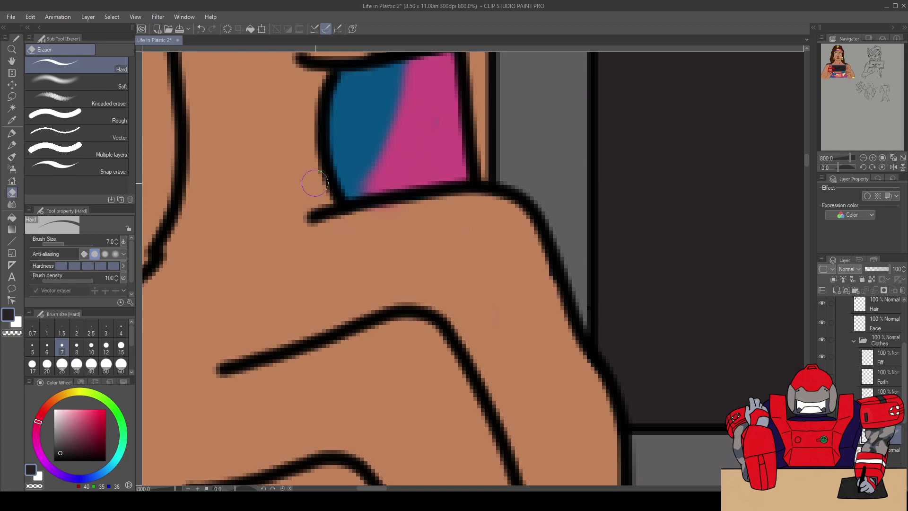
scroll(323, 204, down, 6)
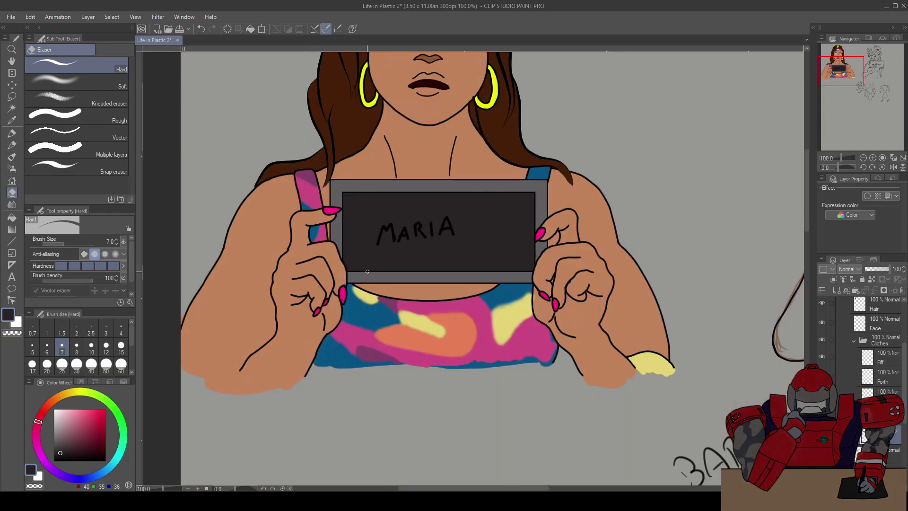
Sample the headband's blue (20, 124, 185) as the drawing colour
drag(369, 258, 371, 356)
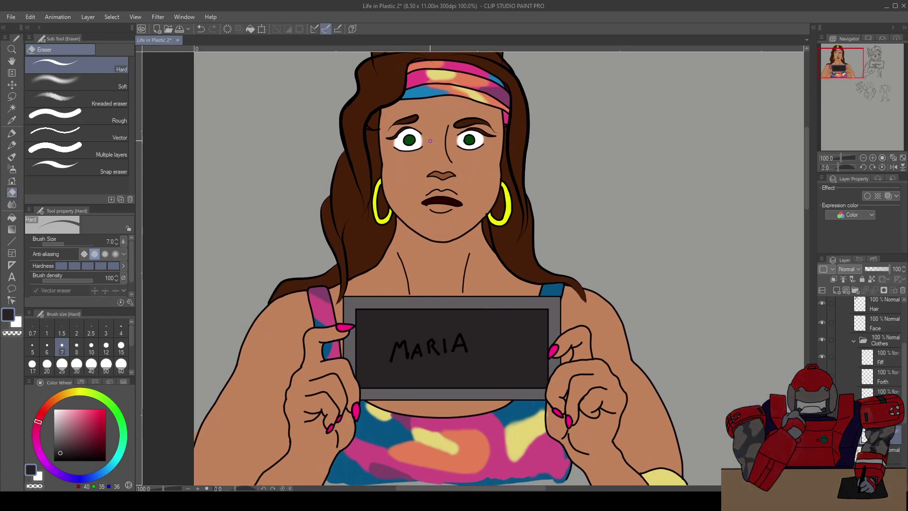
key(i)
click(420, 93)
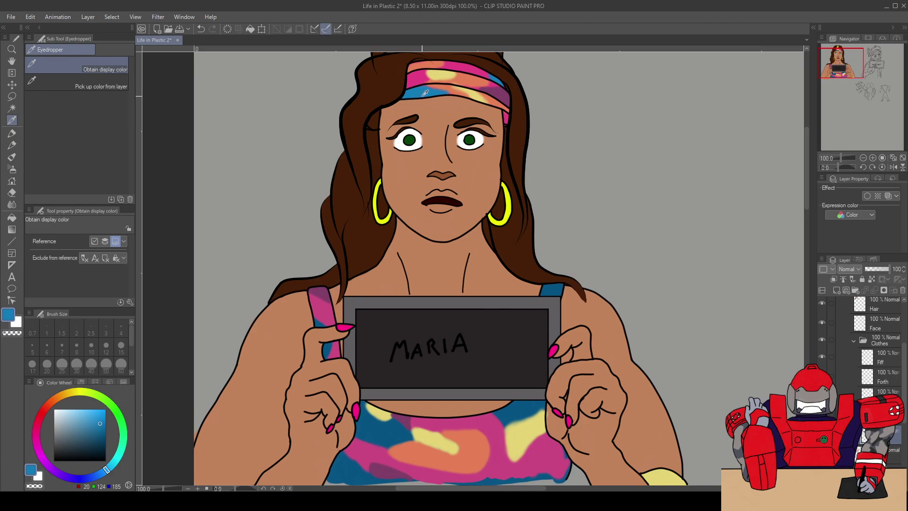
Lock the clothing layer's transparent pixels and repaint the top's dark blue patches lighter blue
key(e)
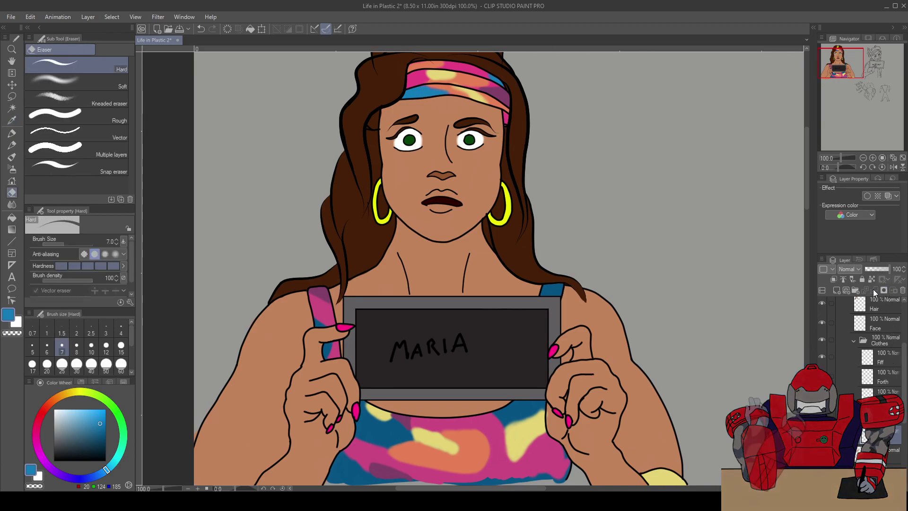
click(873, 279)
drag(558, 340, 562, 287)
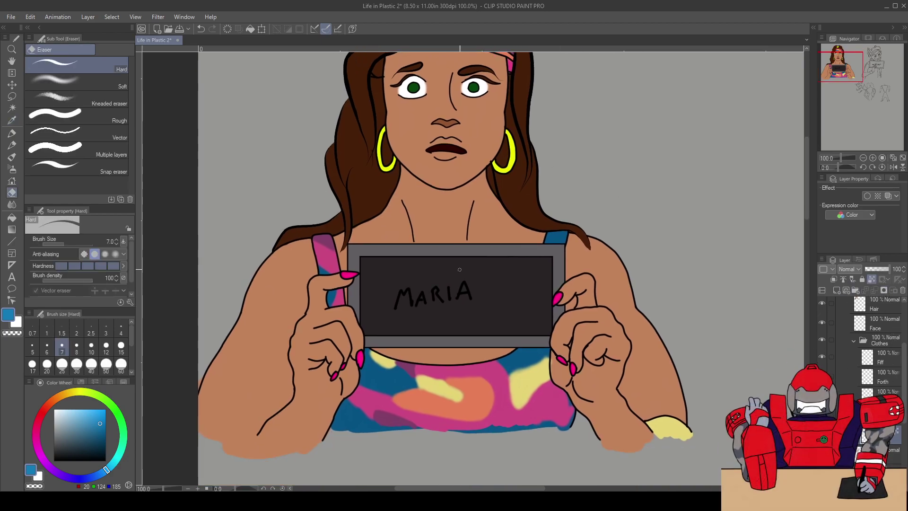
key(p)
mouse_move(362, 362)
mouse_down()
mouse_move(402, 393)
mouse_move(359, 370)
mouse_move(399, 390)
mouse_move(396, 367)
mouse_move(376, 371)
mouse_move(361, 389)
mouse_move(376, 427)
mouse_move(318, 407)
mouse_move(339, 424)
mouse_move(381, 431)
mouse_up()
mouse_move(469, 444)
mouse_down()
mouse_move(465, 415)
mouse_move(512, 440)
mouse_move(523, 414)
mouse_move(574, 420)
mouse_move(558, 376)
mouse_move(569, 404)
mouse_up()
mouse_move(542, 368)
mouse_down()
mouse_move(546, 353)
mouse_move(510, 364)
mouse_move(526, 361)
mouse_up()
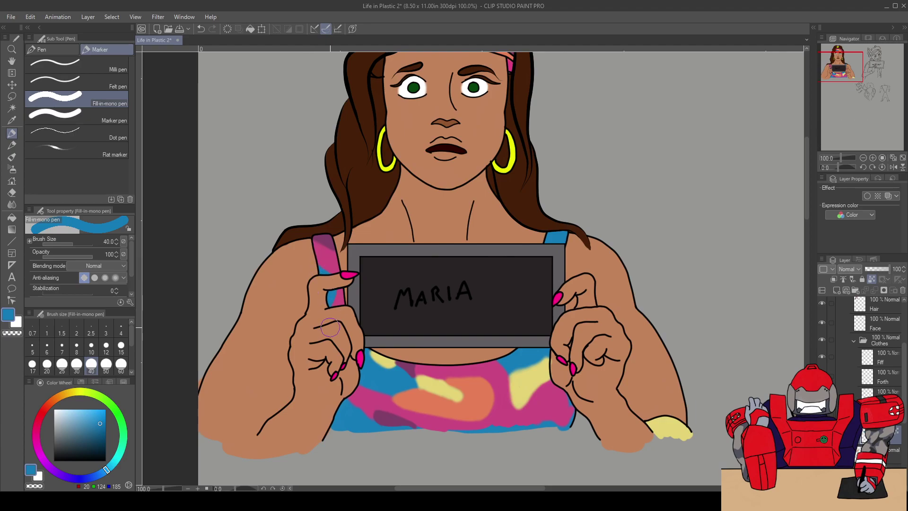
drag(329, 277, 343, 350)
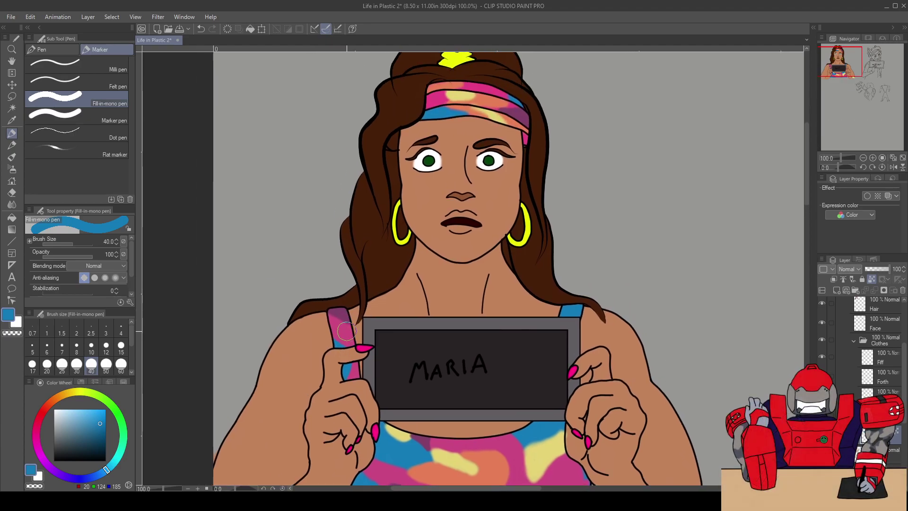
scroll(338, 343, down, 1)
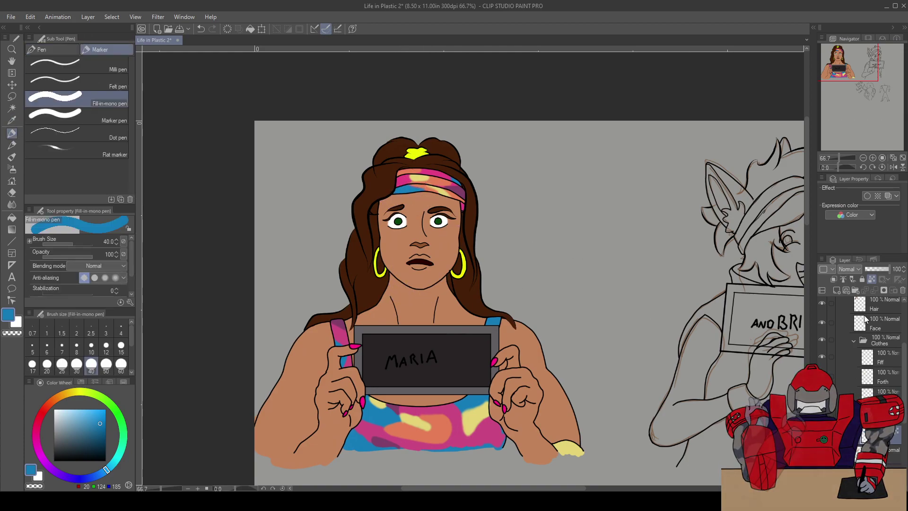
On another layer, sample the headband's pink (228, 64, 131) and paint over the left strap
click(885, 415)
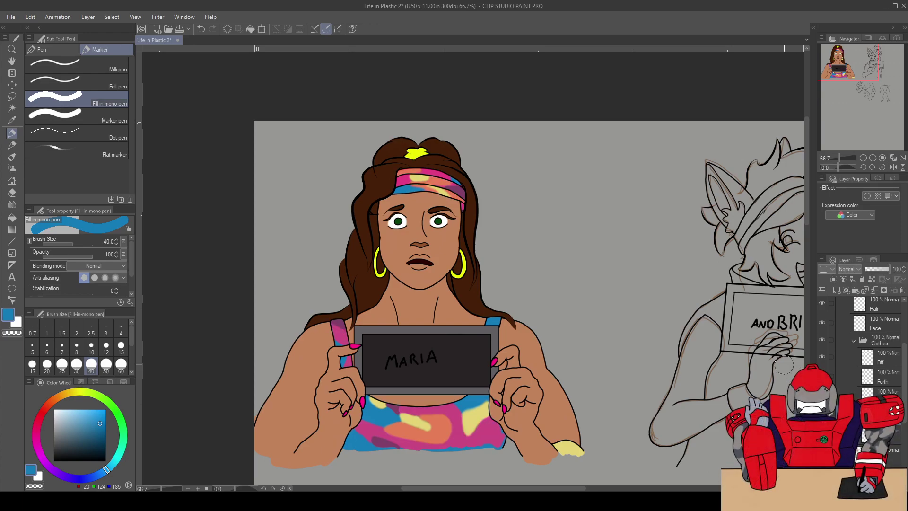
key(i)
click(405, 178)
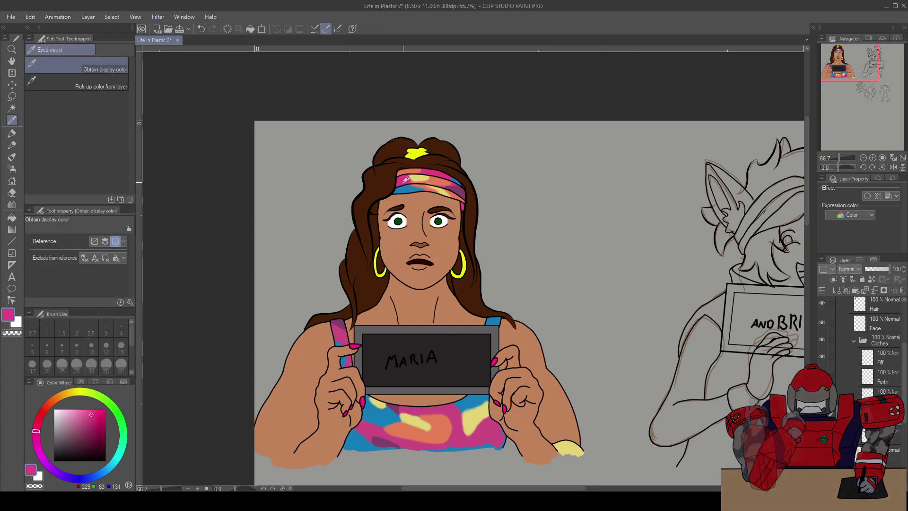
key(p)
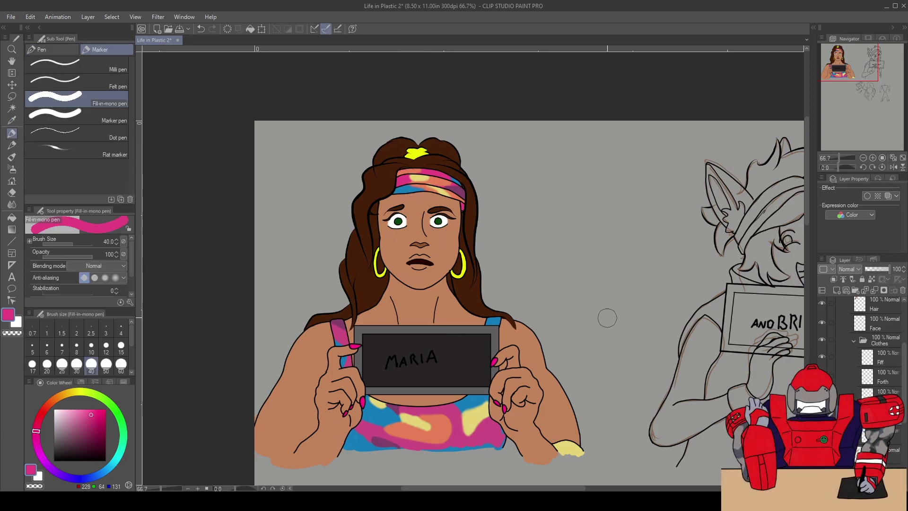
click(872, 280)
drag(329, 326, 339, 333)
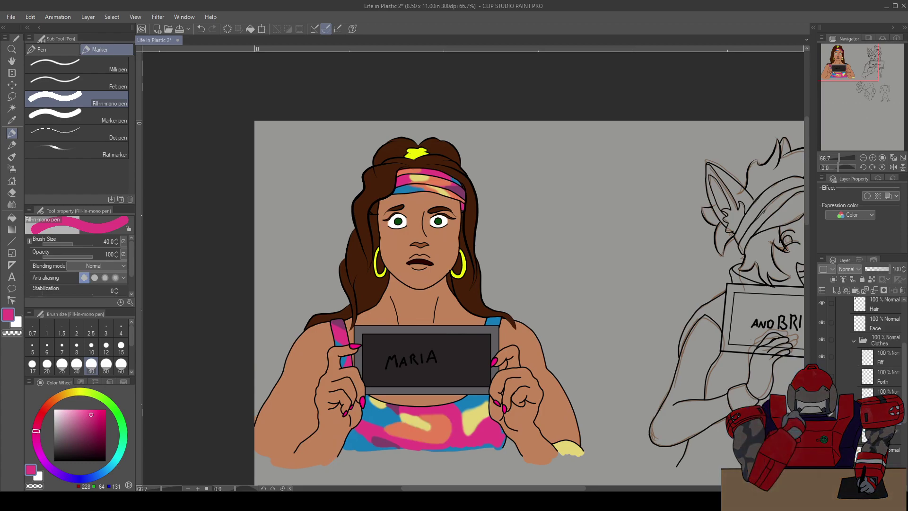
Sample the headband's orange and clip the clothing layer below Forth to the layer beneath
key(i)
click(439, 181)
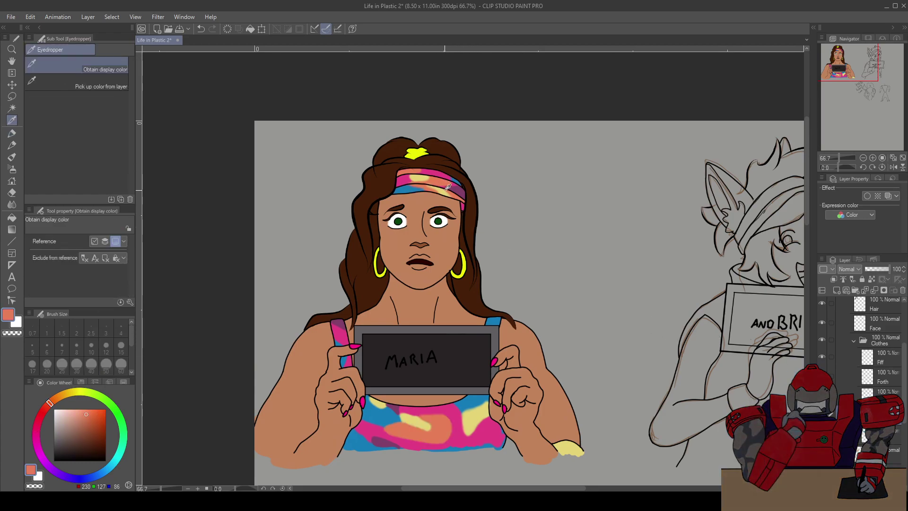
key(p)
click(878, 395)
click(872, 280)
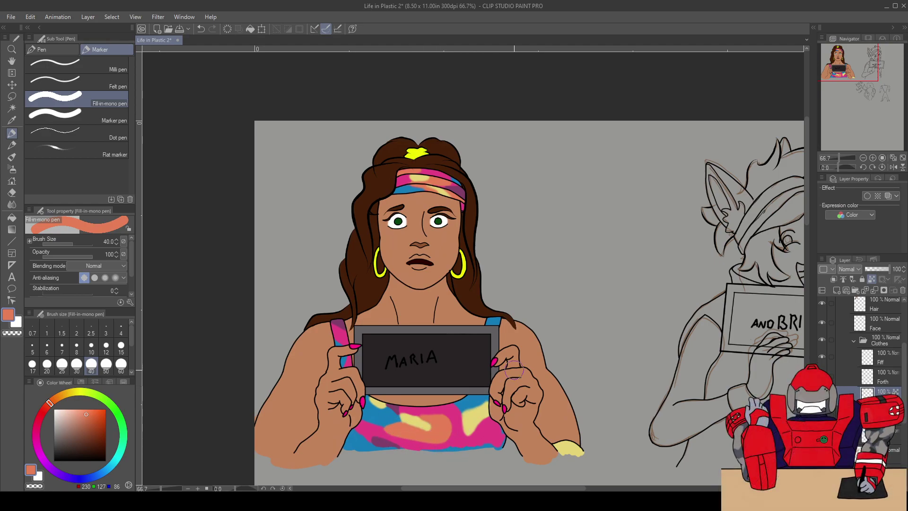
Select the Forth layer, sample pale yellow (228, 212, 118), and lock its transparent pixels
click(883, 378)
key(i)
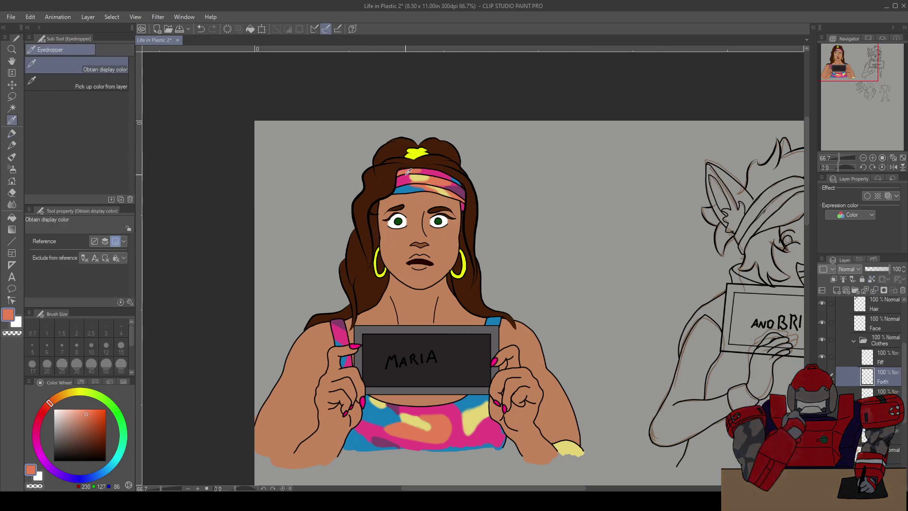
click(418, 175)
key(p)
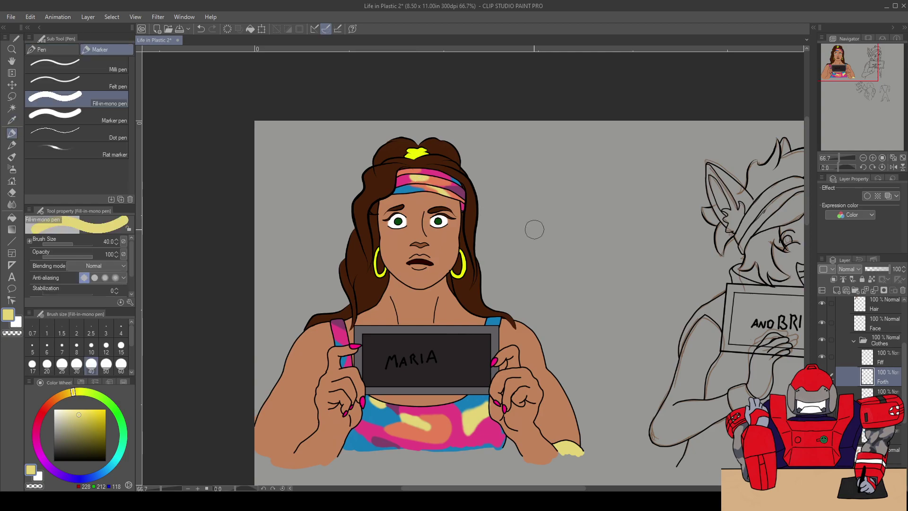
click(871, 279)
key(Delete)
key(ctrl+y)
drag(392, 358, 399, 368)
Collapse the Clothes folder and select the Details layer in Maria's folder
click(854, 341)
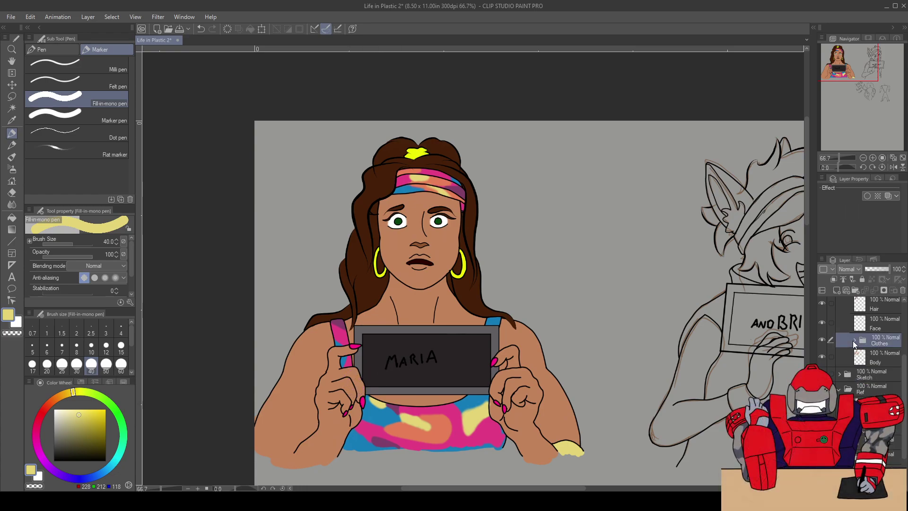
click(882, 327)
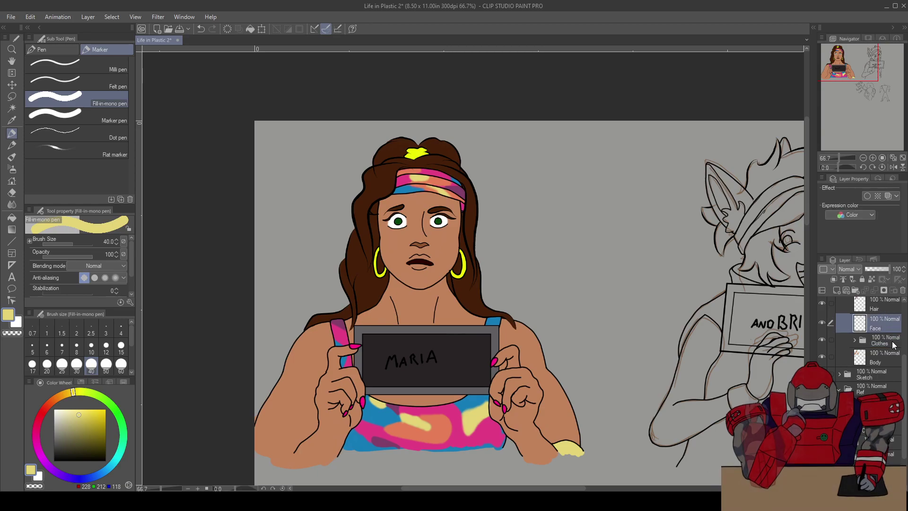
drag(905, 378, 904, 343)
click(886, 348)
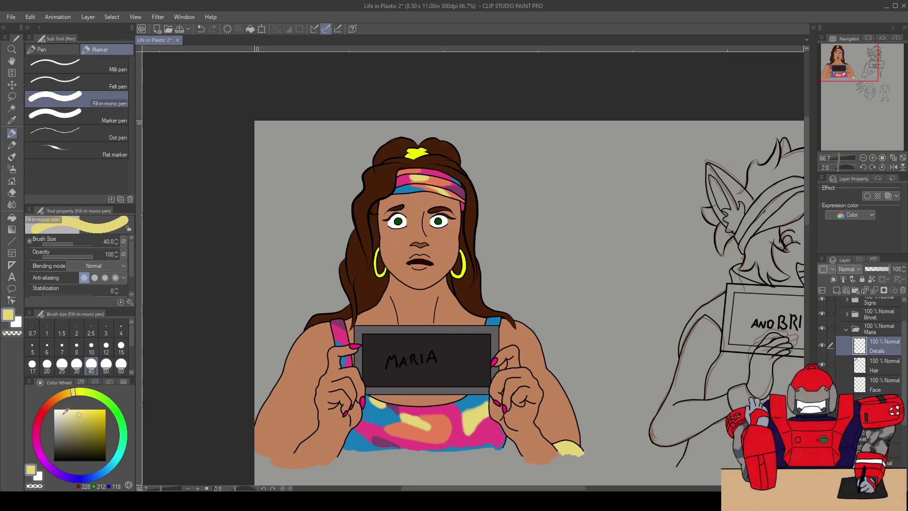
Sample the pink nail colour from Maria's portrait and return to the fill pen
key(i)
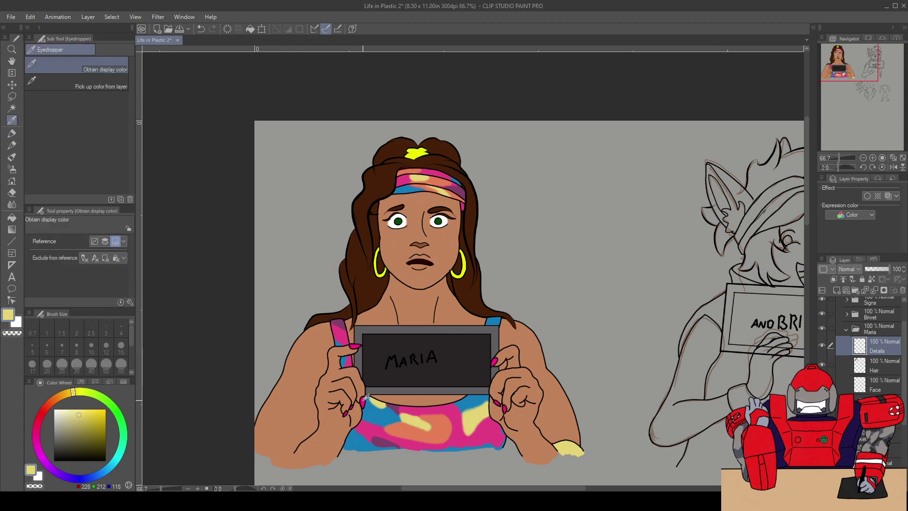
click(365, 398)
key(p)
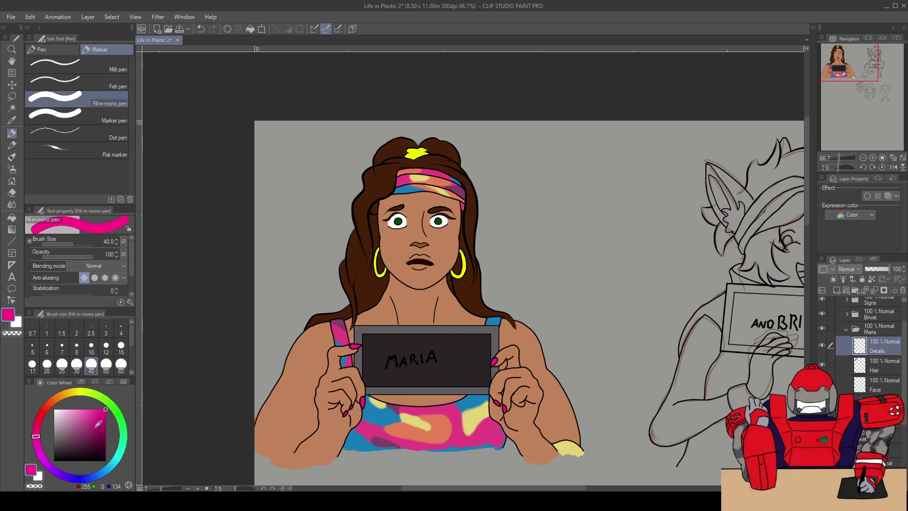
key(ctrl+plus)
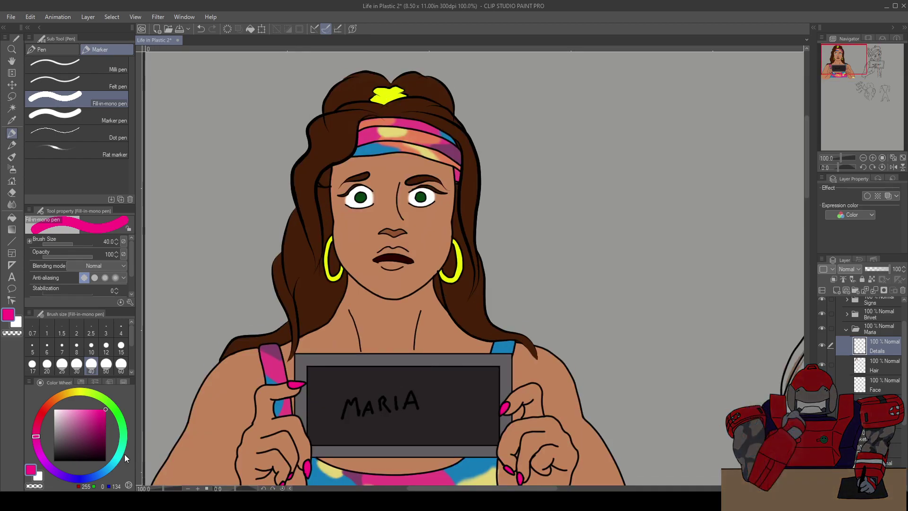
click(102, 487)
click(102, 488)
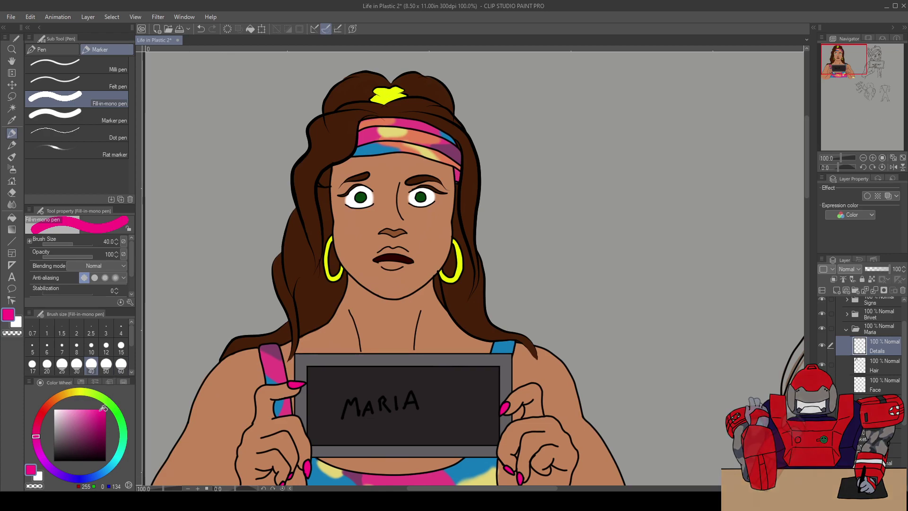
Adjust the Color Wheel square to a brighter hot pink (255, 62, 164)
drag(106, 407, 91, 406)
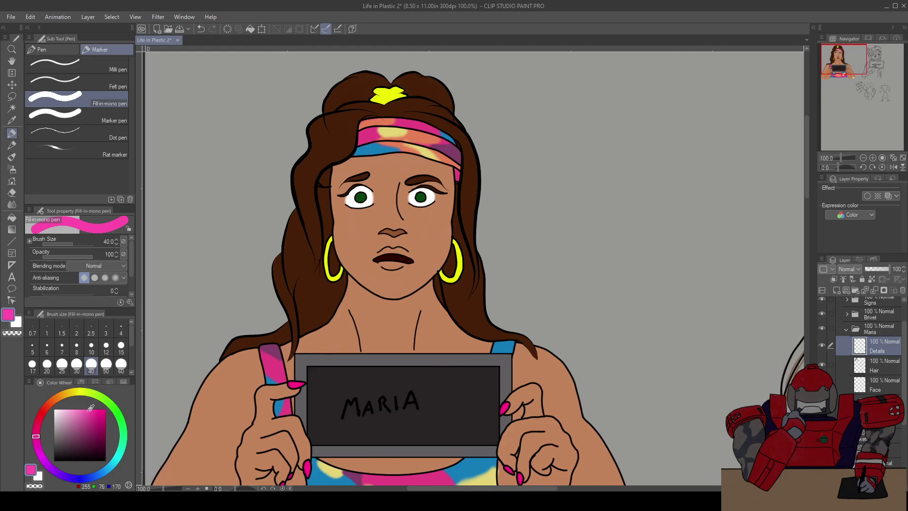
drag(92, 407, 87, 409)
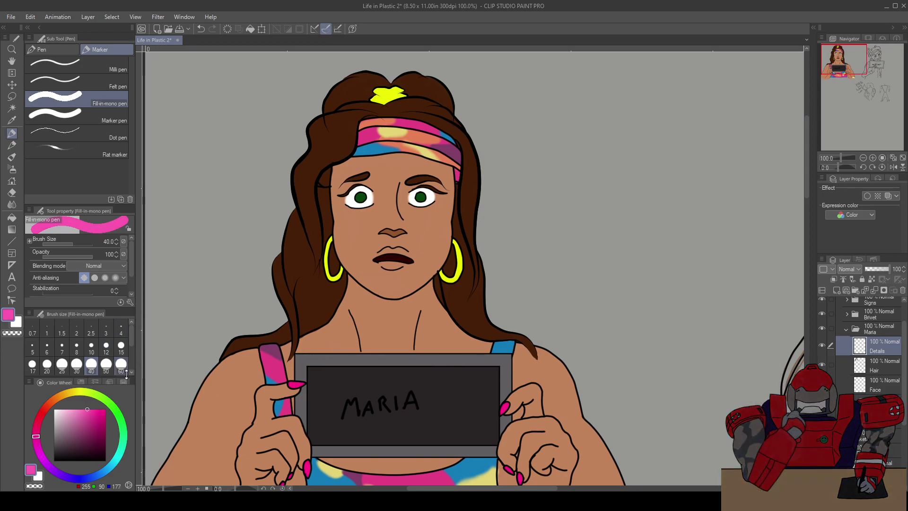
drag(89, 406, 104, 409)
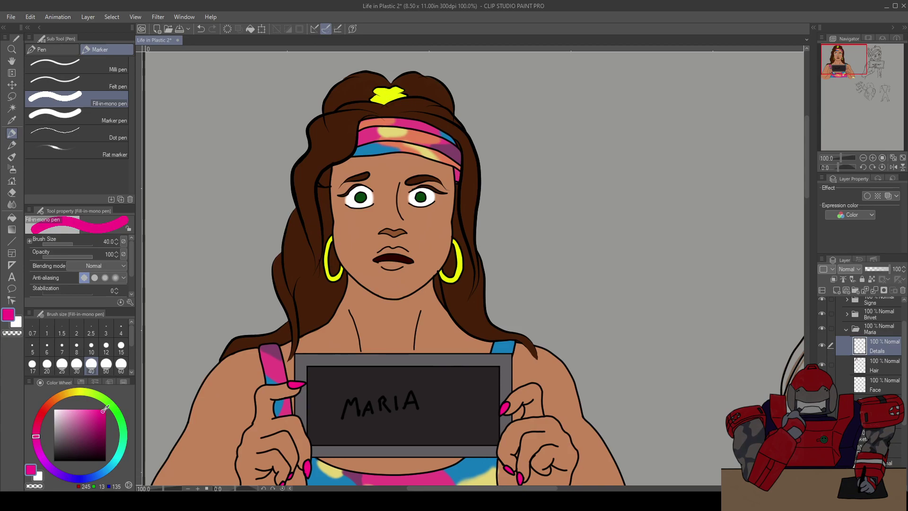
drag(100, 413, 93, 410)
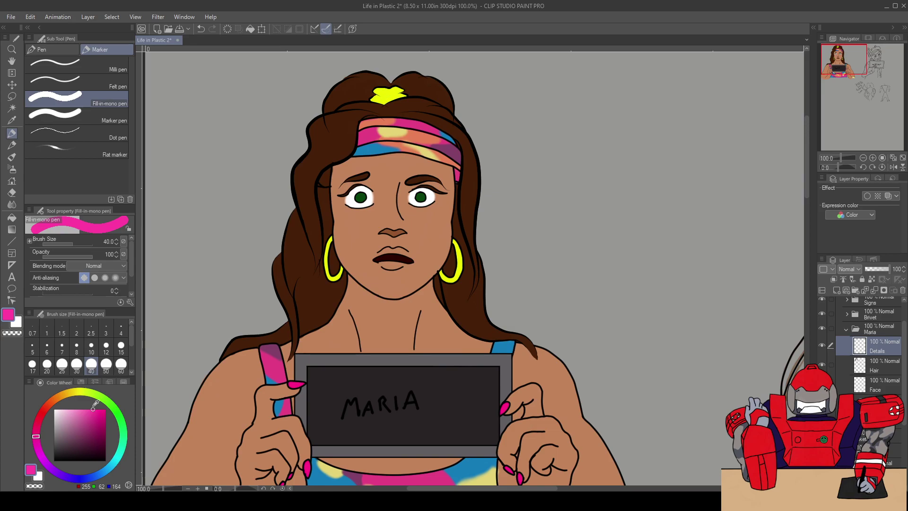
Fine-tune the hot pink shade and saturation in the Color Wheel square
drag(93, 409, 89, 403)
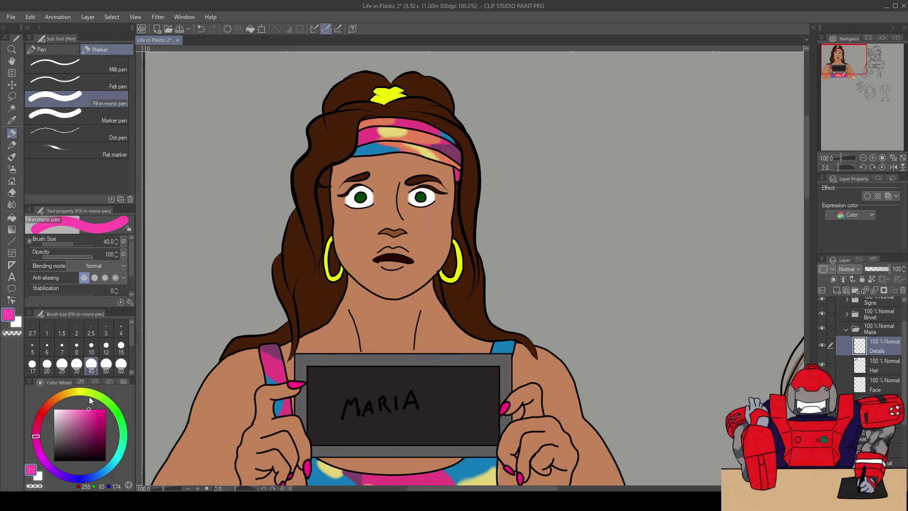
mouse_move(90, 409)
mouse_down()
mouse_move(93, 388)
mouse_move(93, 409)
mouse_up()
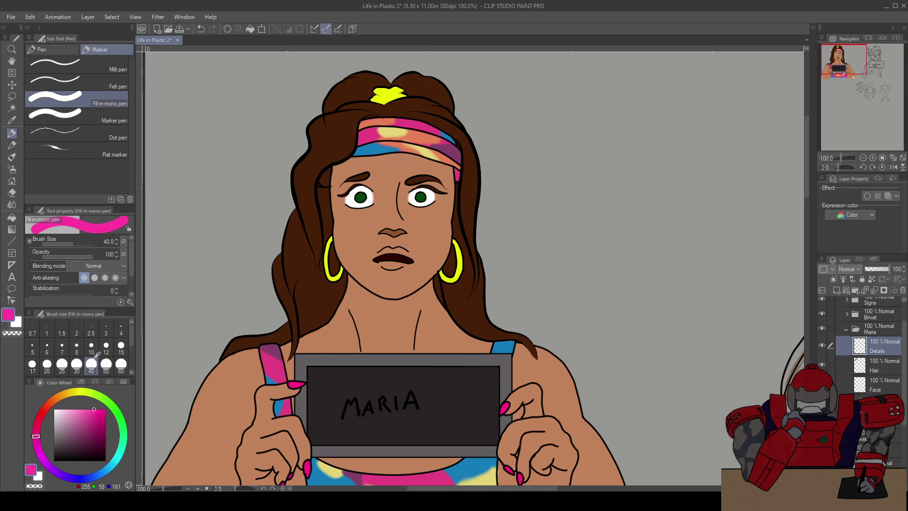
drag(98, 341, 98, 342)
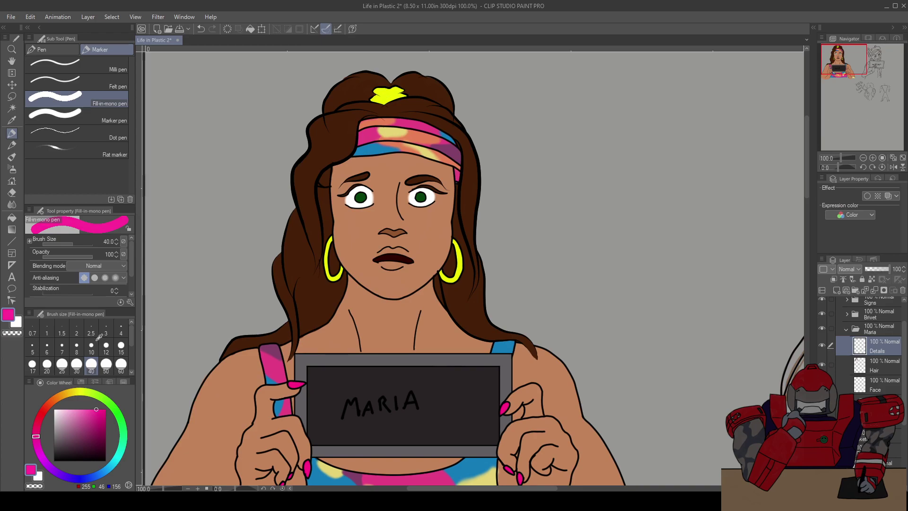
drag(93, 409, 91, 409)
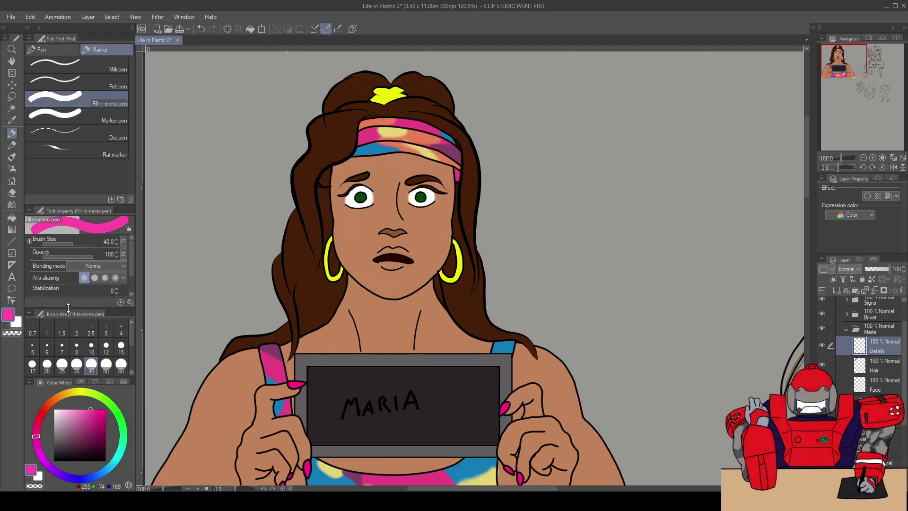
Move the hue ring toward purple to reach bright magenta (253, 74, 255)
drag(35, 442, 34, 425)
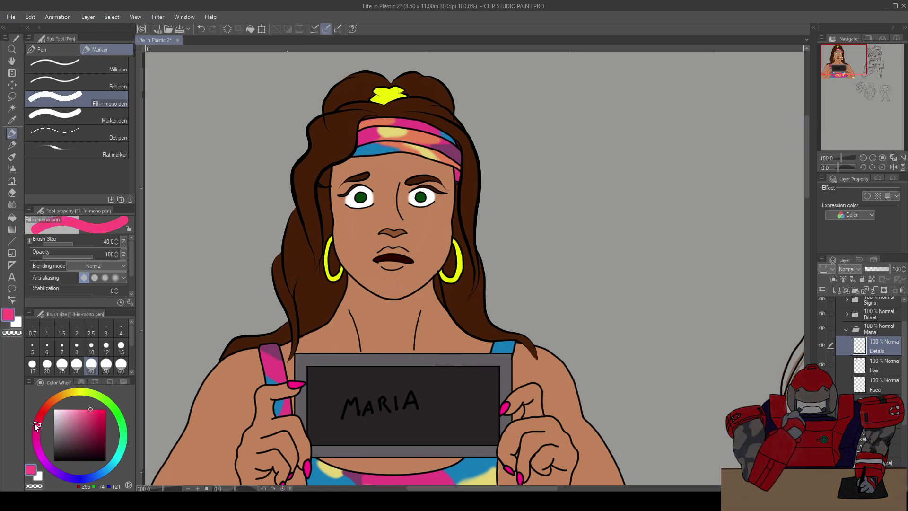
drag(33, 423, 25, 419)
drag(35, 421, 21, 421)
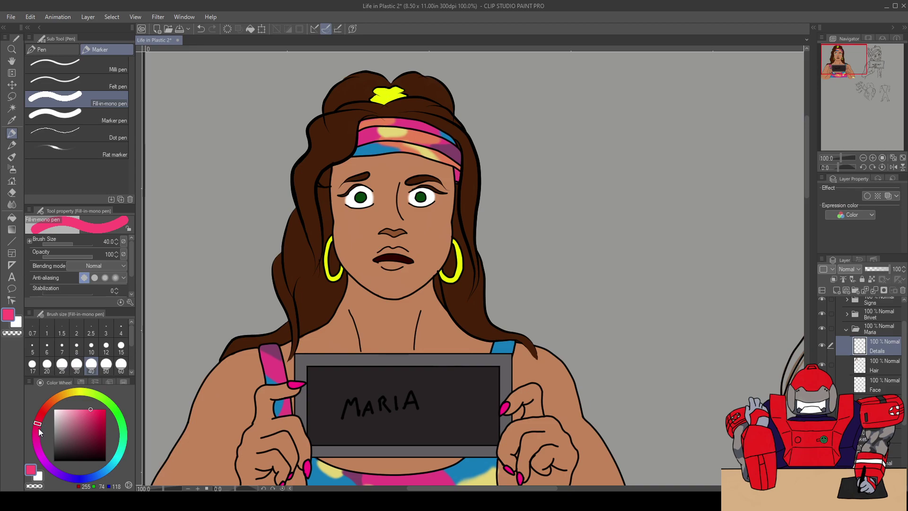
mouse_move(30, 426)
mouse_down()
mouse_move(13, 474)
mouse_move(38, 461)
mouse_up()
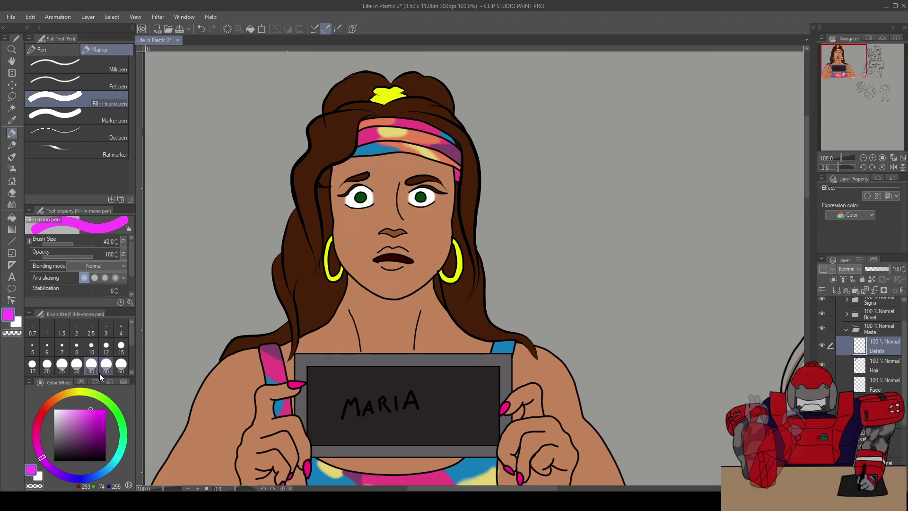
Lighten the colour to a pale pinkish magenta (254, 121, 255)
drag(89, 406, 75, 403)
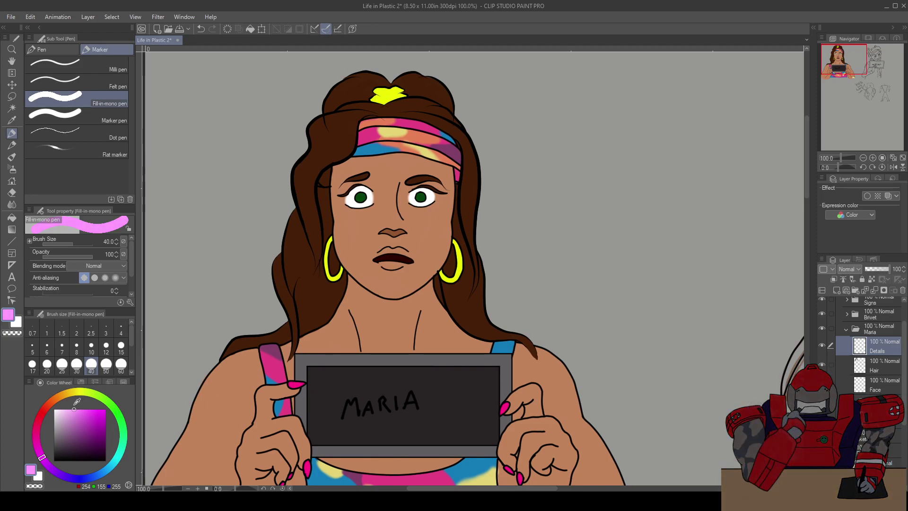
drag(77, 401, 84, 398)
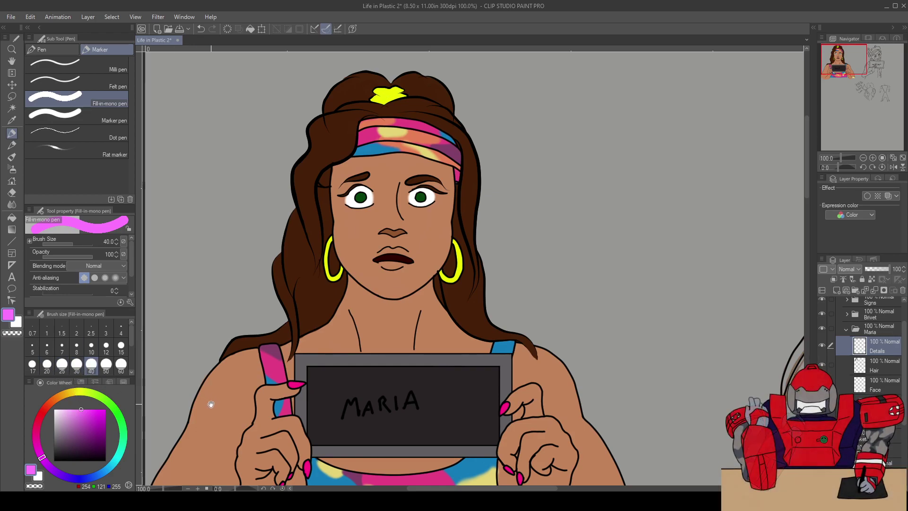
drag(211, 404, 230, 367)
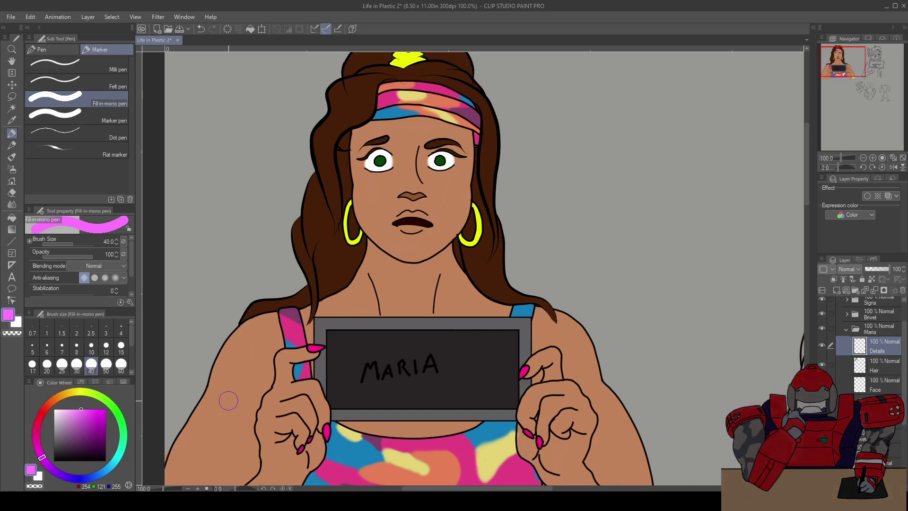
Lock transparent pixels on the Details layer and repaint the left thumbnail light pink
scroll(357, 374, down, 2)
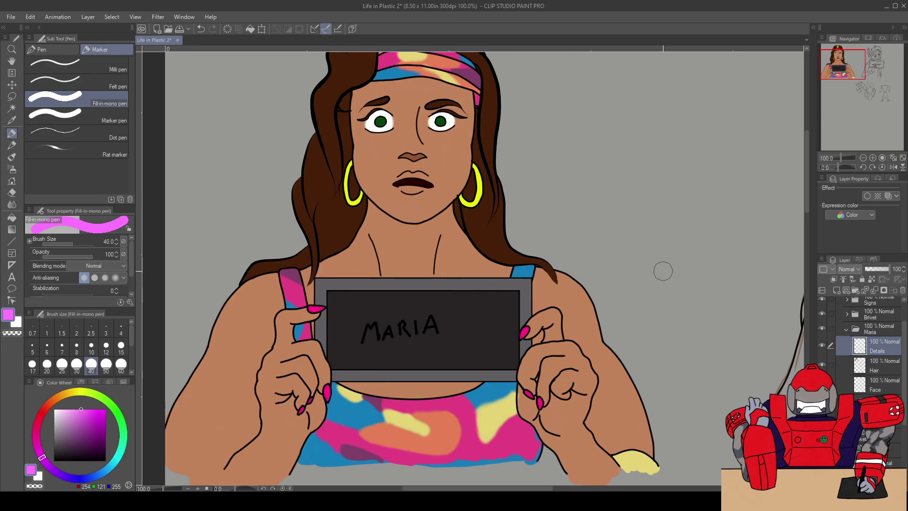
click(872, 279)
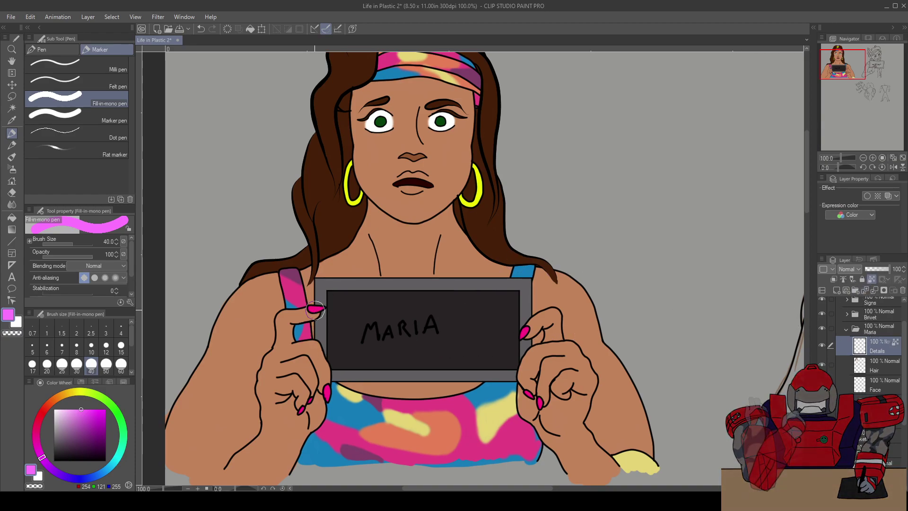
drag(311, 311, 317, 307)
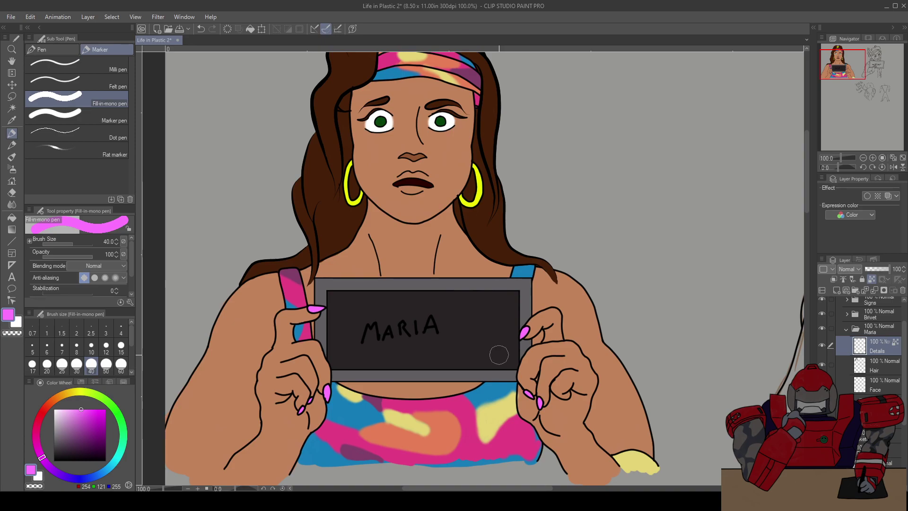
scroll(499, 355, down, 2)
drag(497, 354, 486, 361)
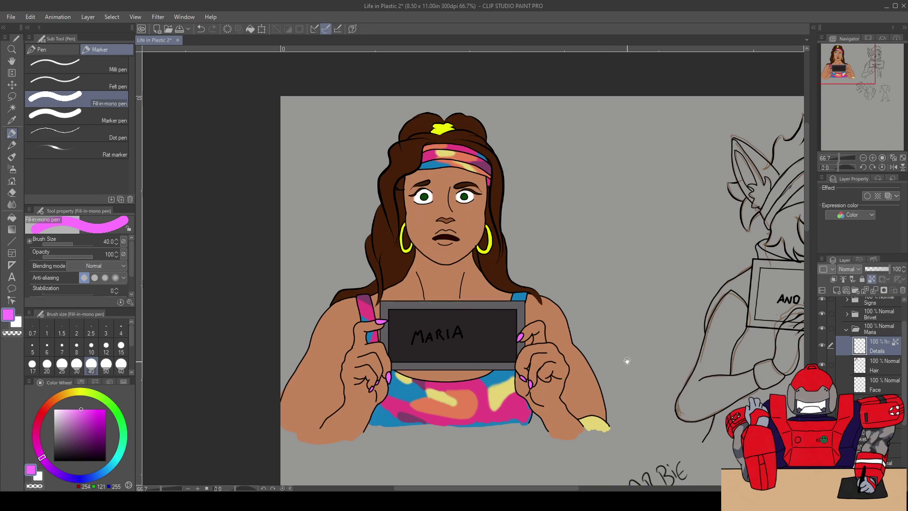
Pan right to frame Maria beside Brivet's AND BRIVET lineart
mouse_move(667, 316)
mouse_down()
mouse_move(641, 293)
mouse_move(331, 375)
mouse_move(322, 353)
mouse_up()
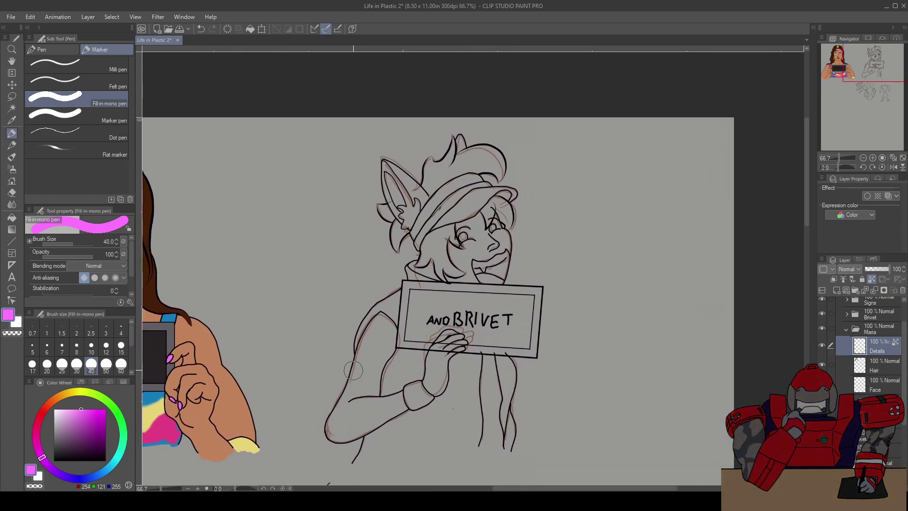
mouse_move(320, 329)
mouse_down()
mouse_move(507, 314)
mouse_move(400, 270)
mouse_move(528, 329)
mouse_move(391, 300)
mouse_move(392, 323)
mouse_move(380, 316)
mouse_up()
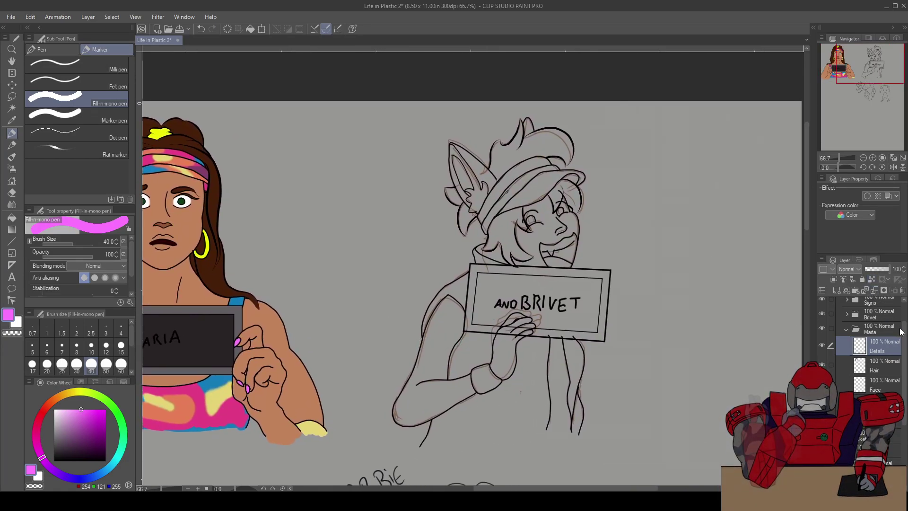
scroll(849, 341, up, 2)
click(847, 363)
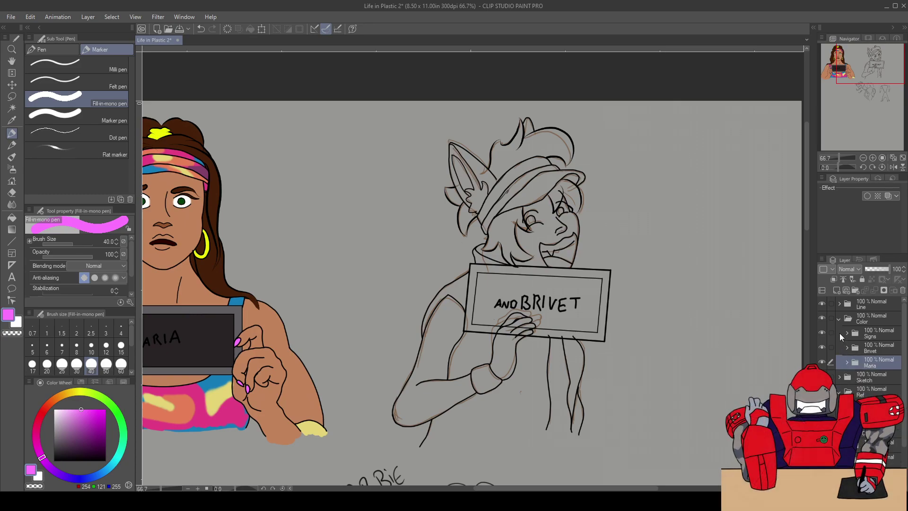
click(822, 363)
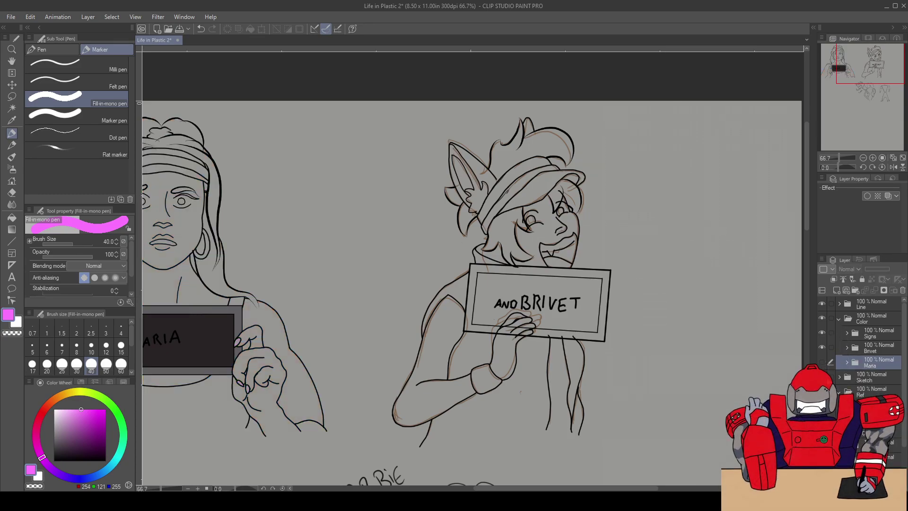
click(839, 378)
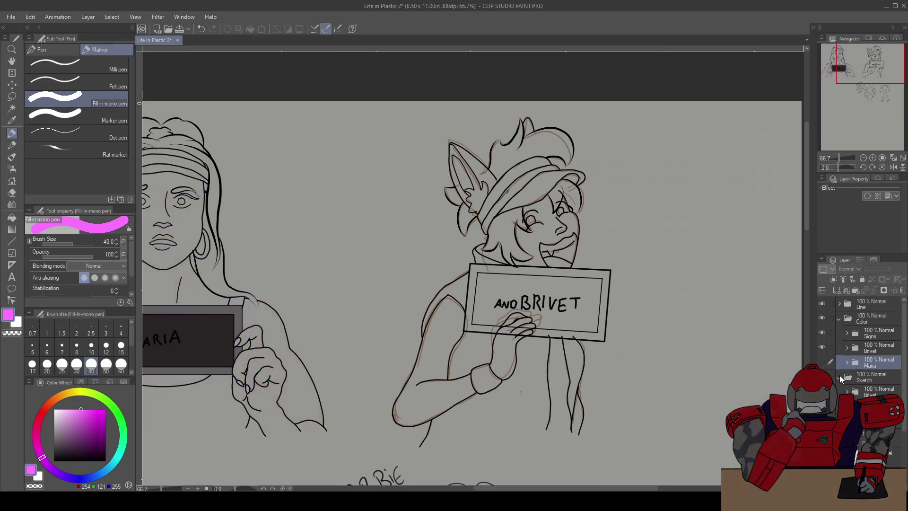
click(839, 305)
click(839, 305)
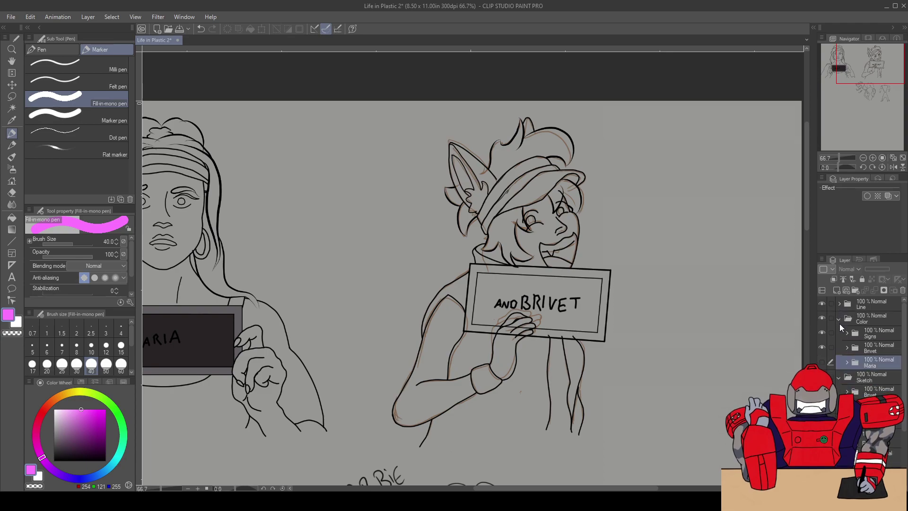
click(839, 378)
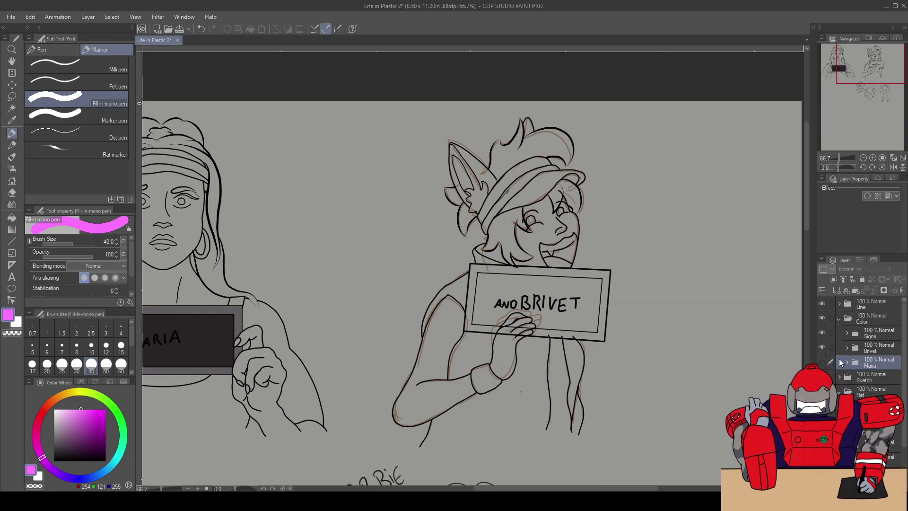
click(839, 305)
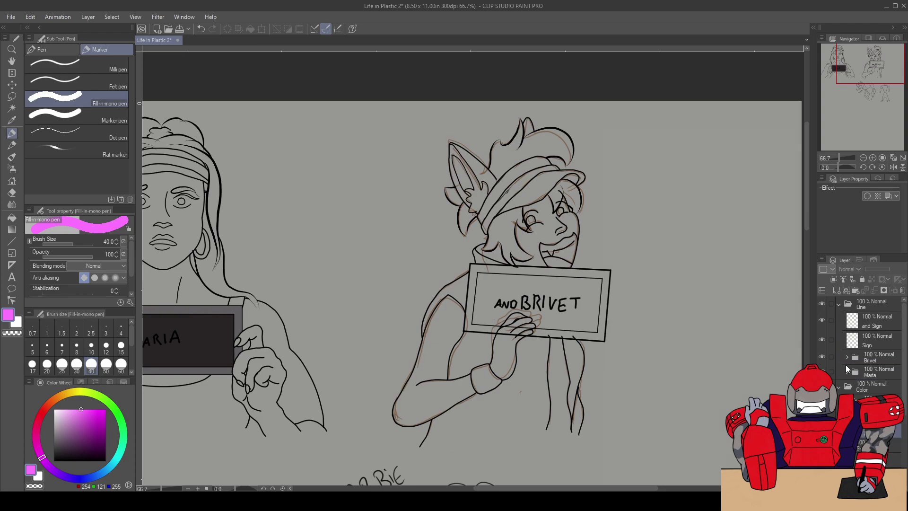
click(824, 368)
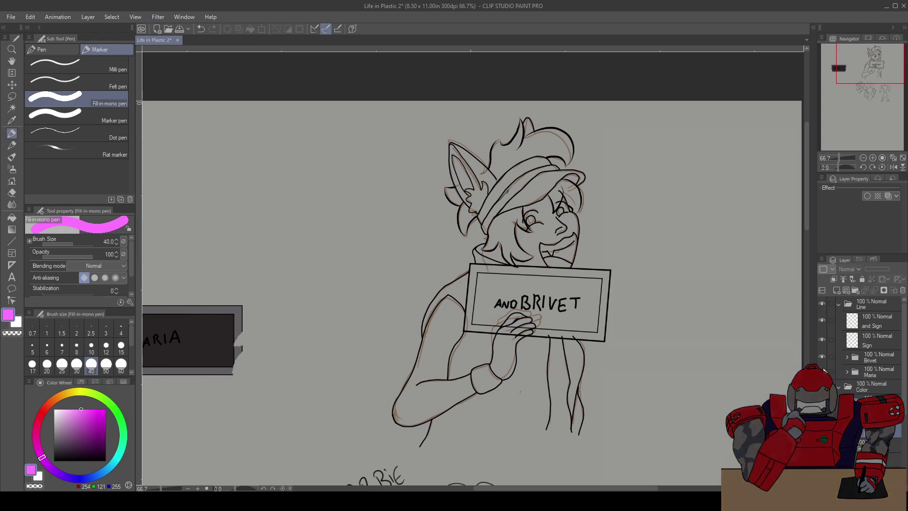
click(839, 303)
click(839, 304)
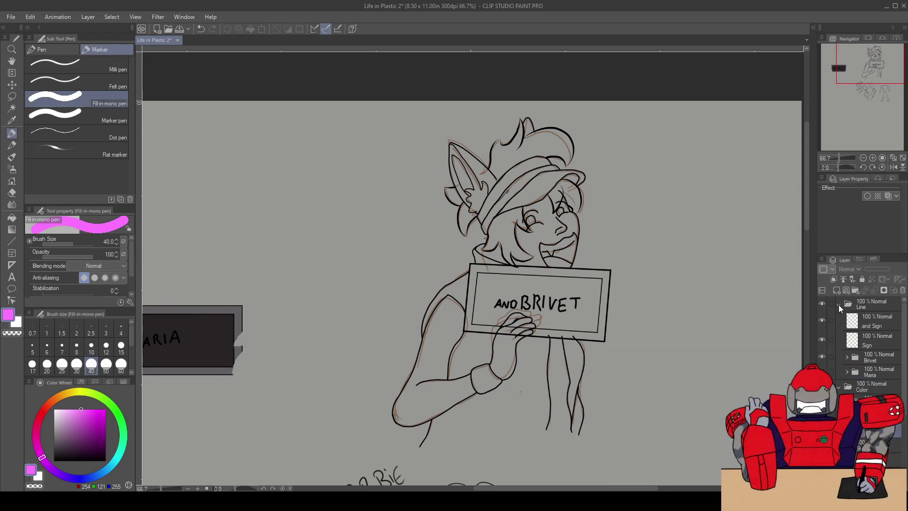
click(823, 319)
click(823, 319)
click(822, 337)
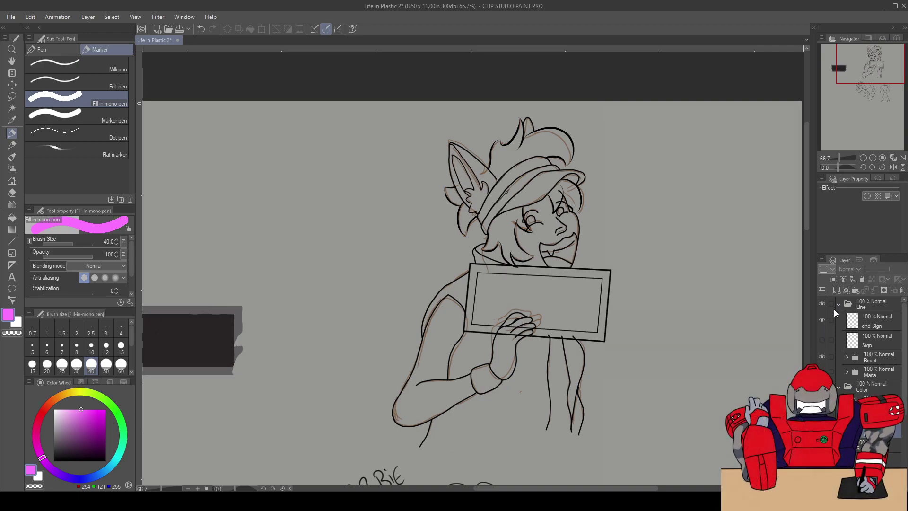
click(822, 339)
click(823, 339)
click(839, 304)
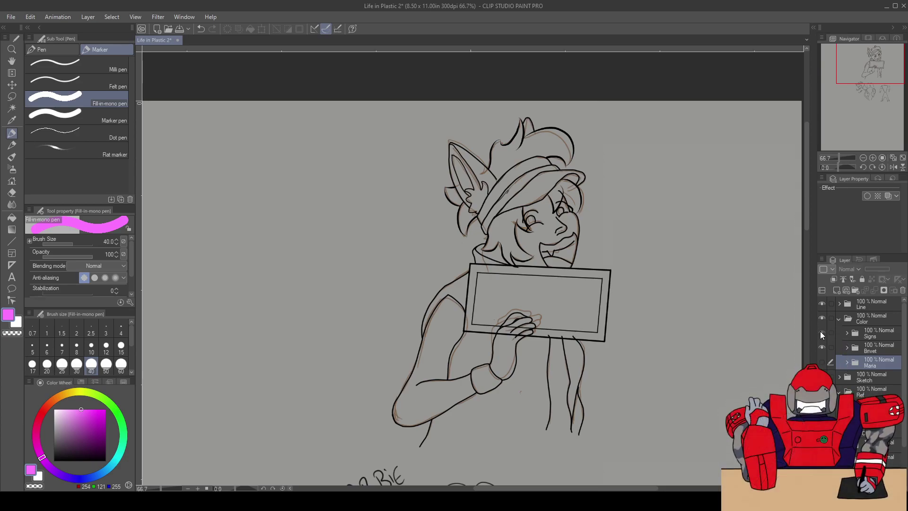
click(846, 333)
click(846, 334)
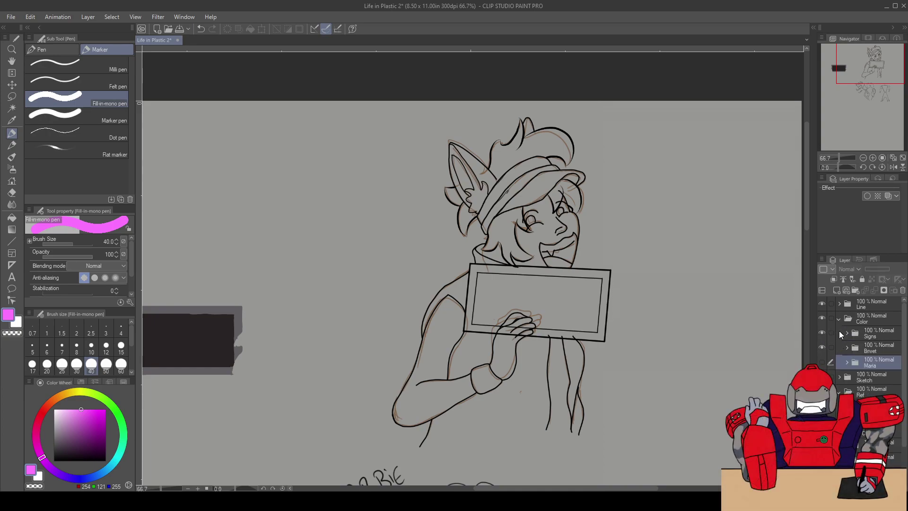
click(849, 349)
click(848, 349)
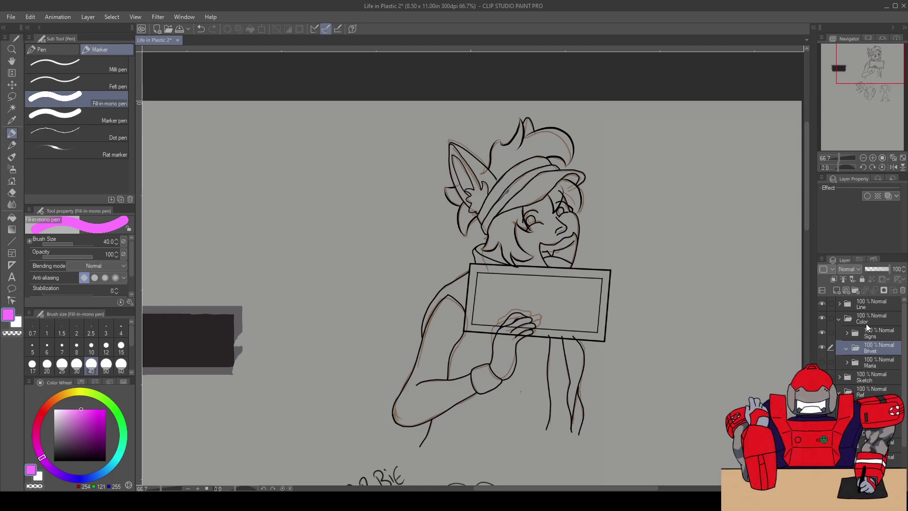
click(839, 378)
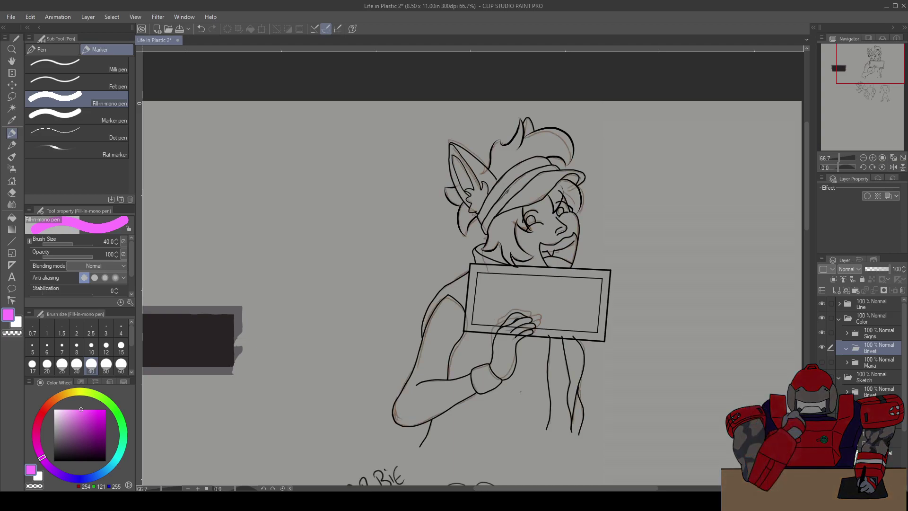
click(822, 378)
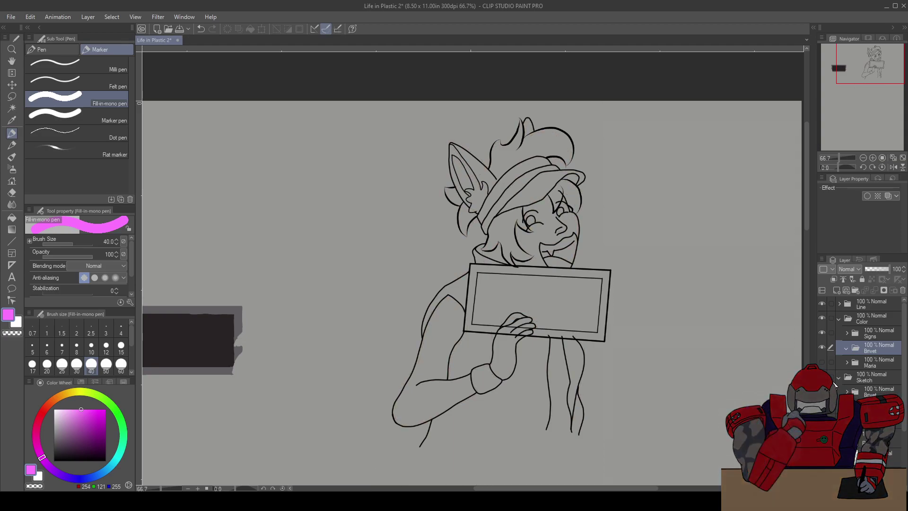
Load the Brivet palette in the Color Set panel
scroll(865, 345, down, 3)
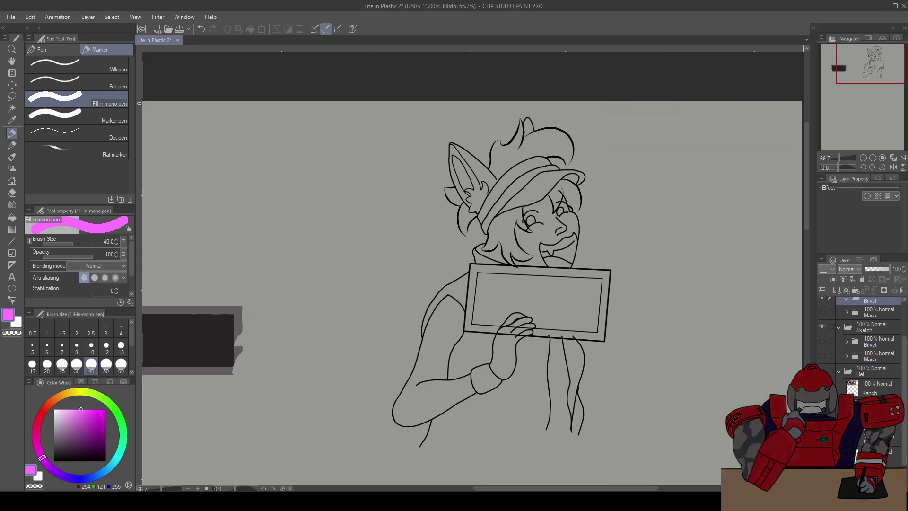
click(79, 383)
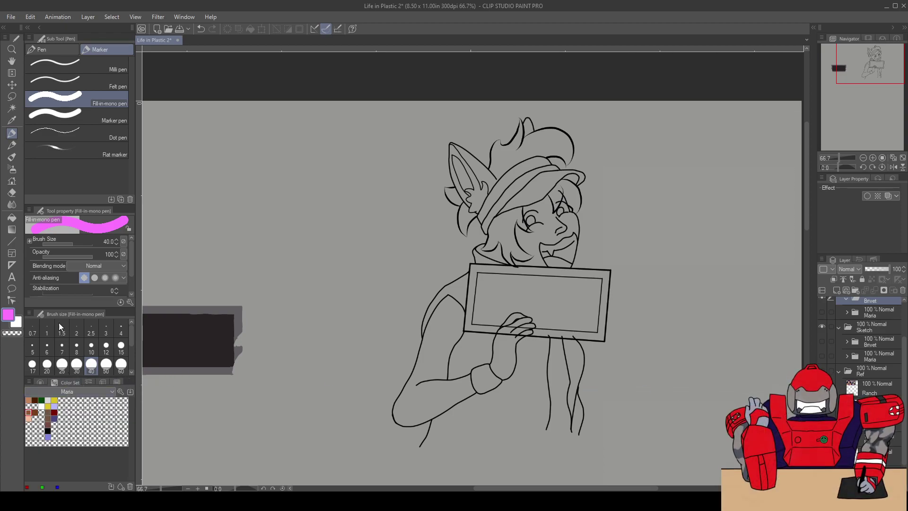
click(35, 242)
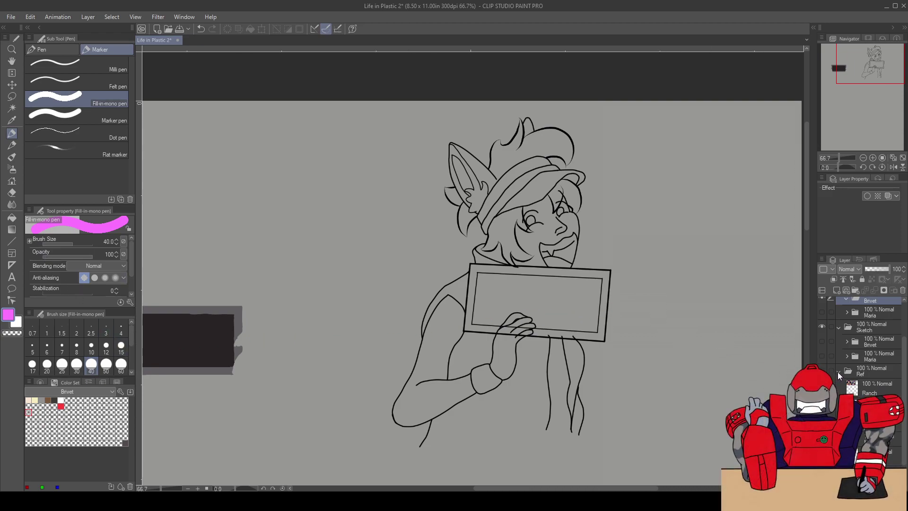
Show the Ref folder's images, hiding the Ken mugshot and pink-haired references
scroll(839, 373, up, 2)
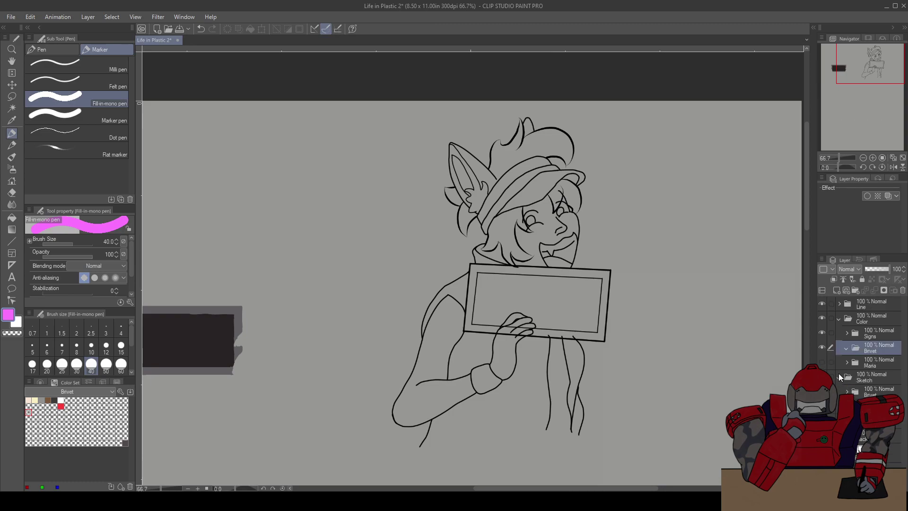
click(839, 377)
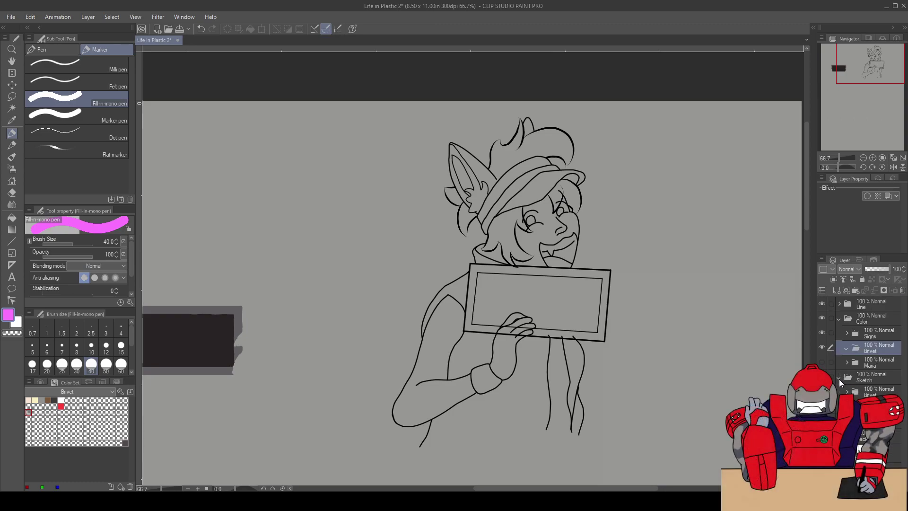
click(839, 392)
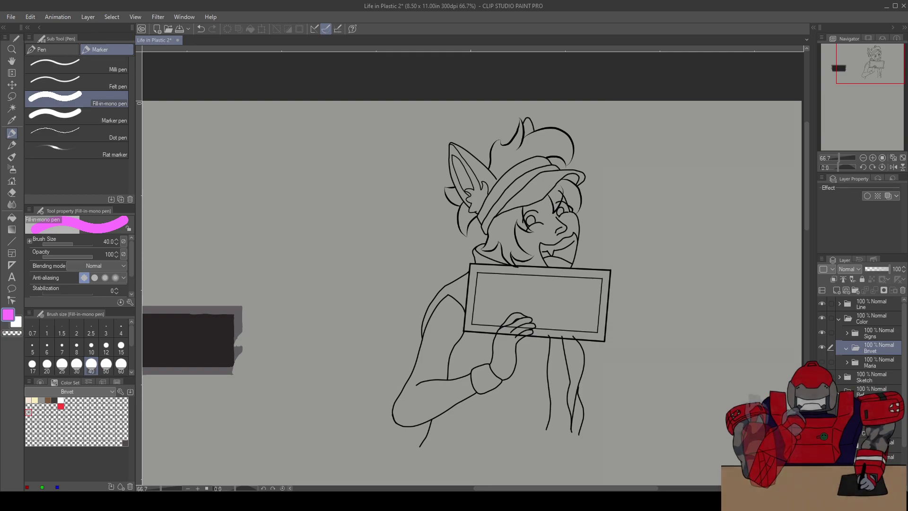
scroll(894, 461, down, 2)
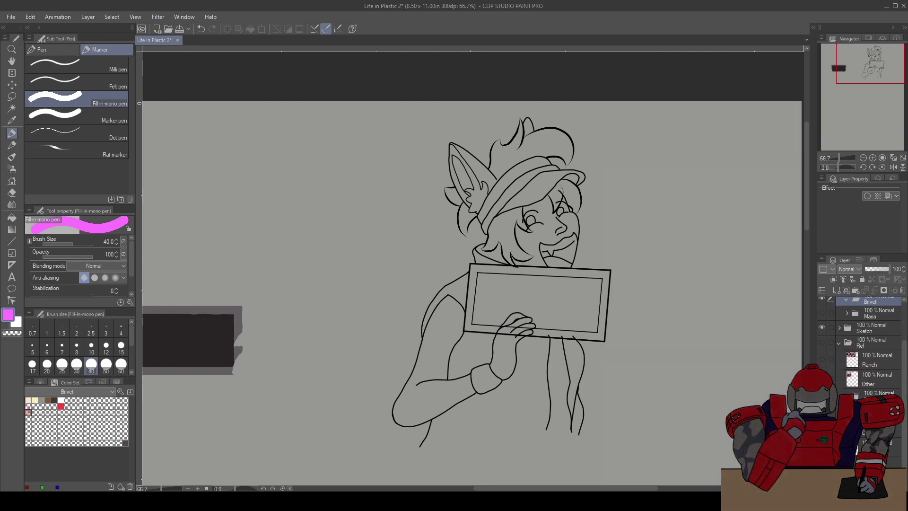
click(822, 343)
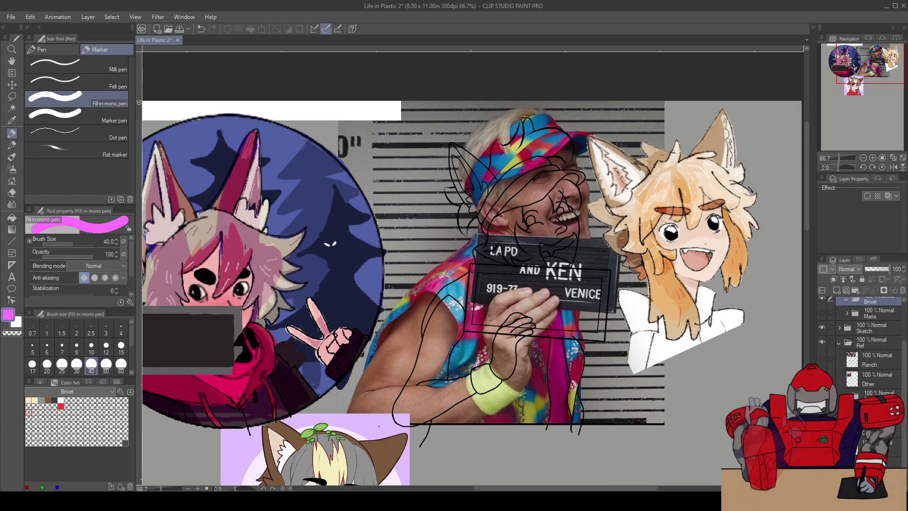
click(822, 344)
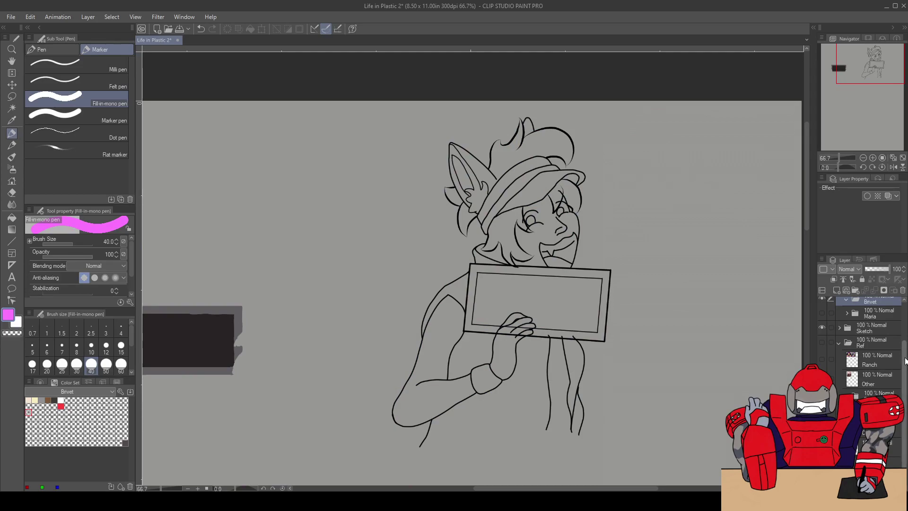
click(822, 342)
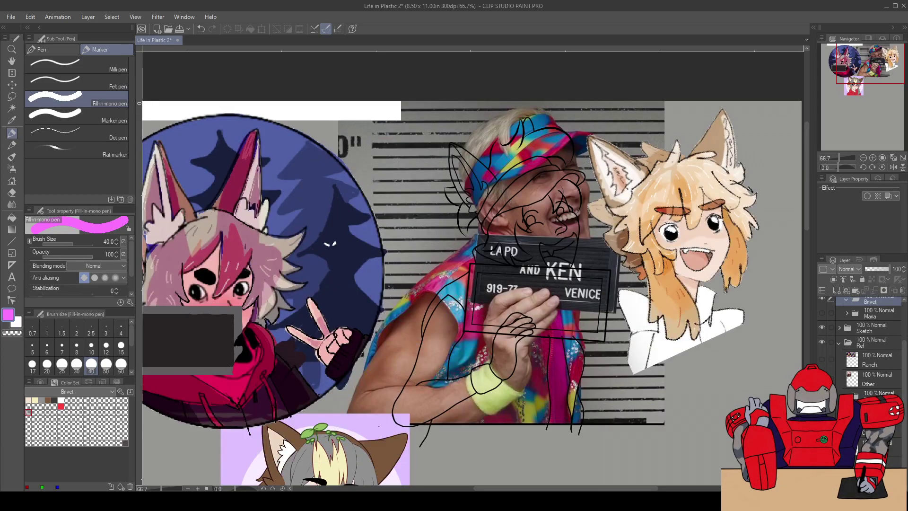
click(822, 447)
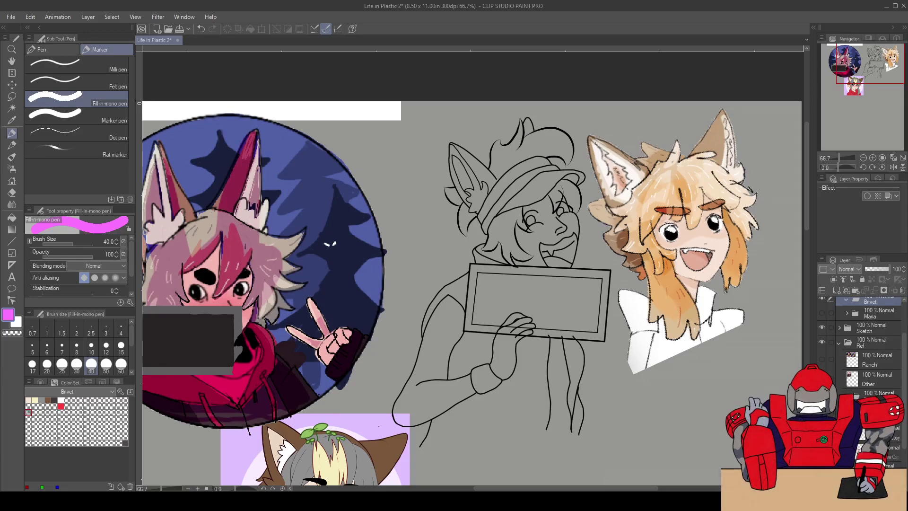
click(822, 452)
Move the purple cat reference image to the upper left of the canvas
click(881, 433)
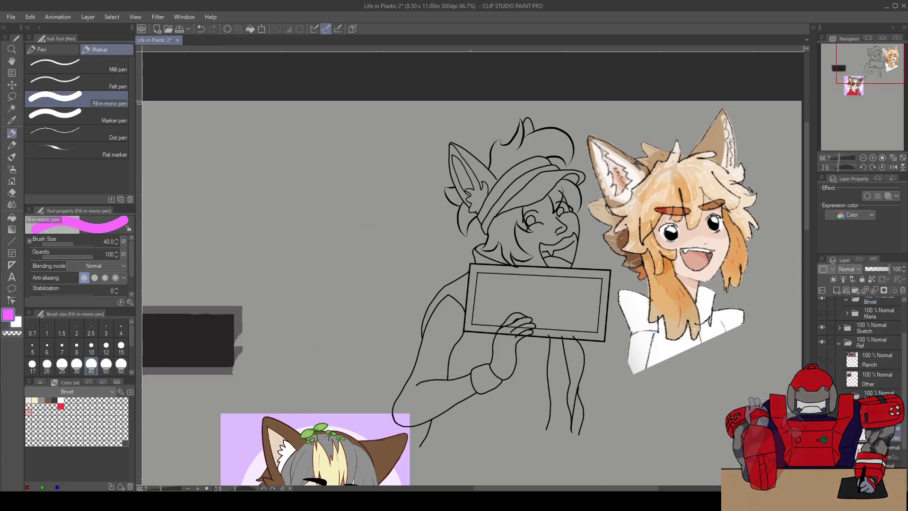
click(888, 452)
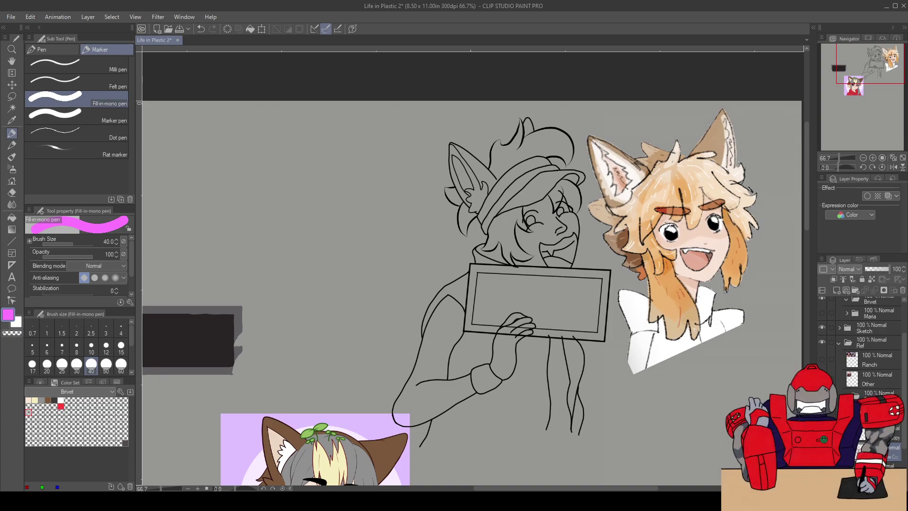
key(ctrl+t)
drag(358, 445, 363, 143)
click(297, 317)
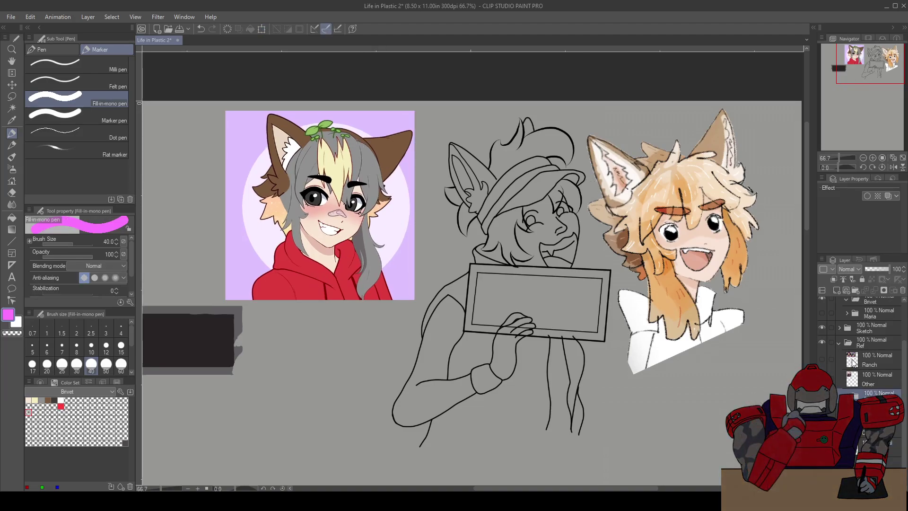
Reorder the Ref layers, moving the Other layer to the bottom of Ref
click(900, 363)
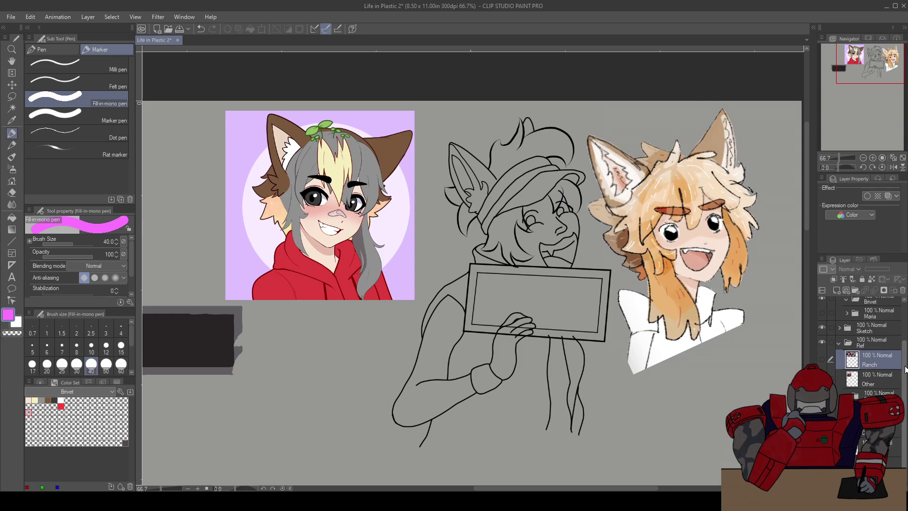
scroll(905, 360, up, 1)
scroll(905, 360, up, 3)
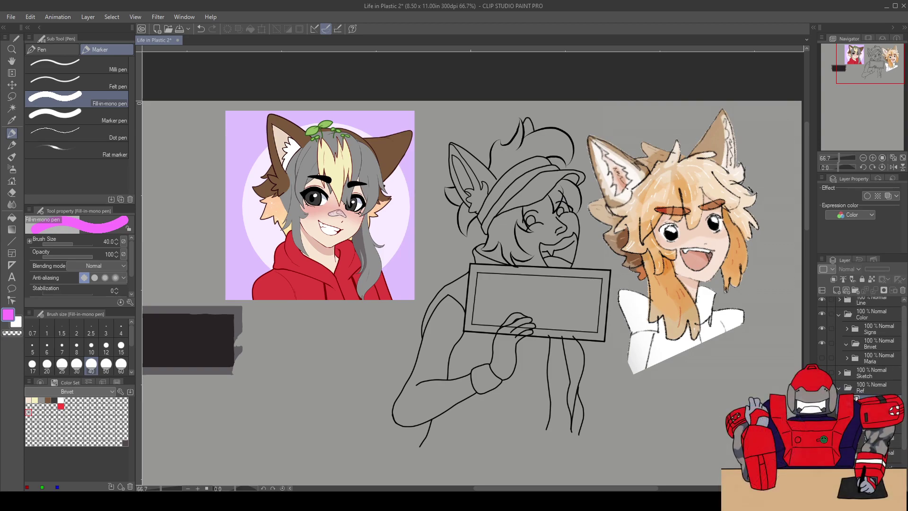
scroll(875, 365, down, 4)
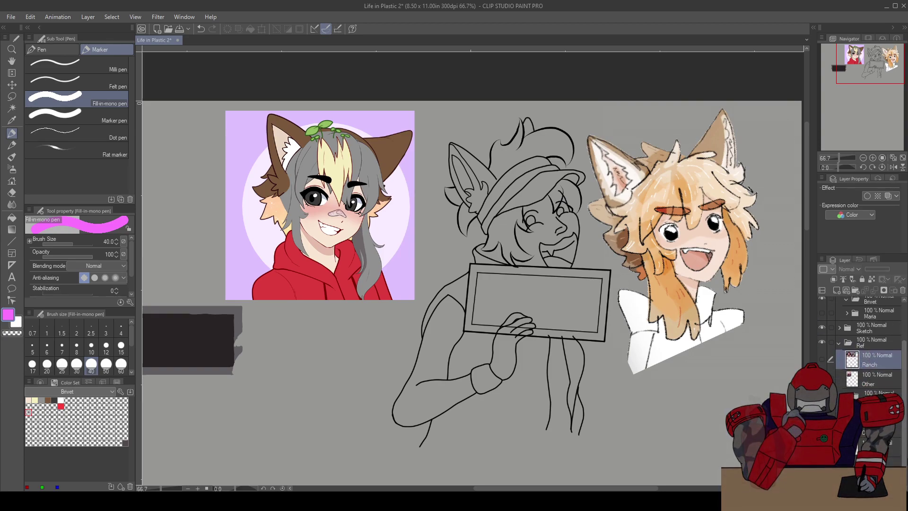
drag(874, 360, 905, 427)
drag(872, 374, 874, 464)
scroll(881, 374, up, 3)
Add a new layer and a new folder inside the Brivet folder
click(875, 348)
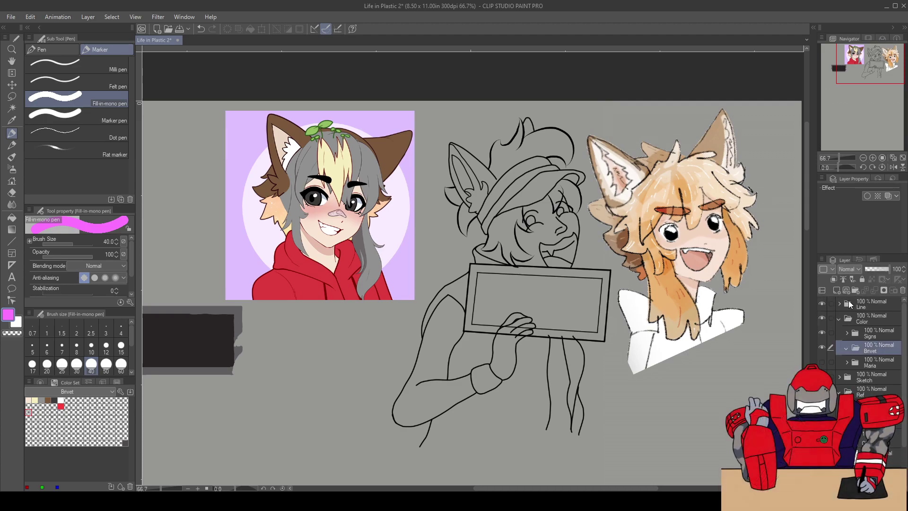
click(837, 290)
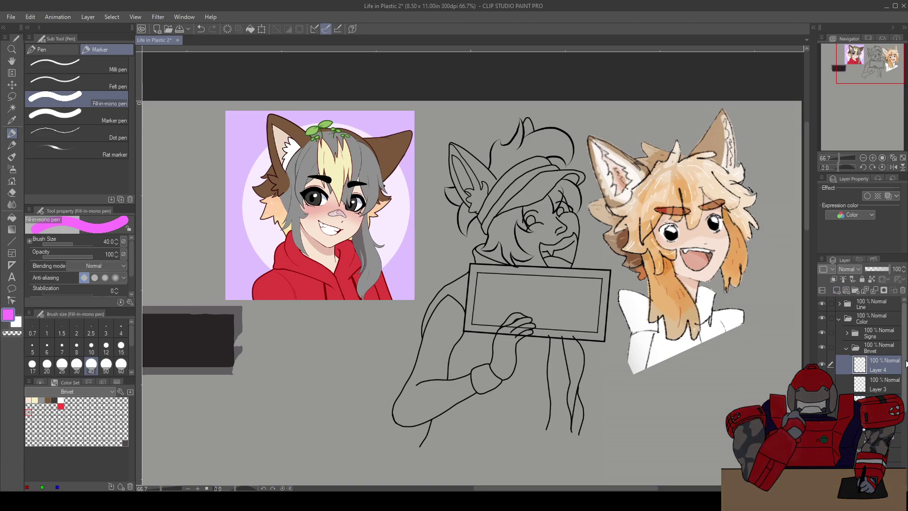
click(884, 423)
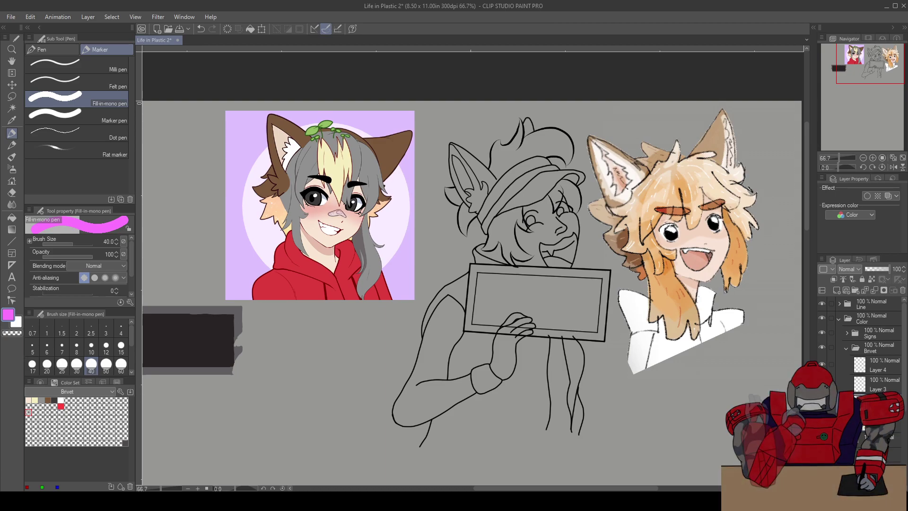
click(855, 290)
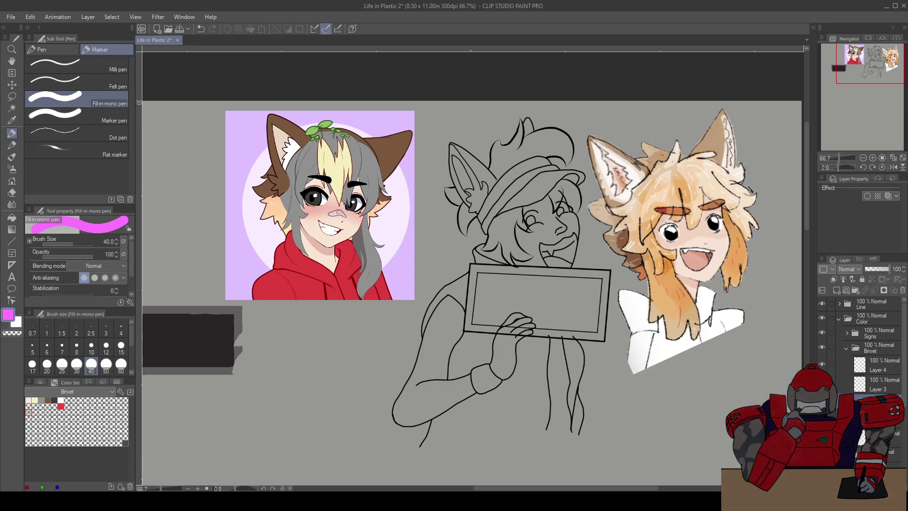
click(881, 418)
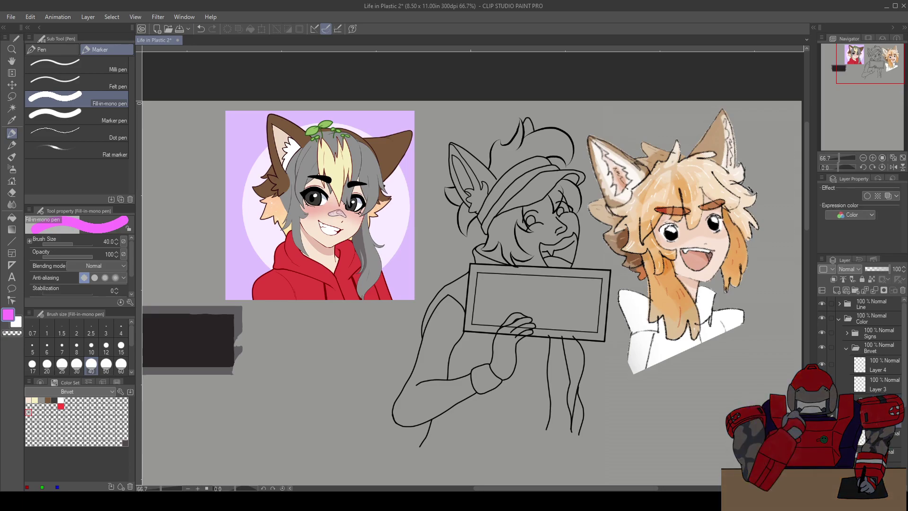
Rename Layer 3 to 'Hair' and Layer 4 to 'Details'
click(875, 391)
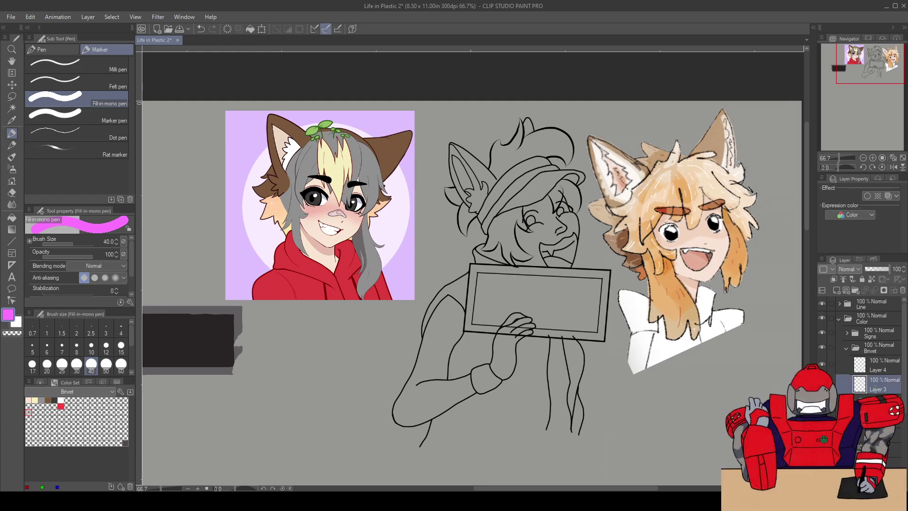
double_click(875, 389)
text(Hair)
key(Return)
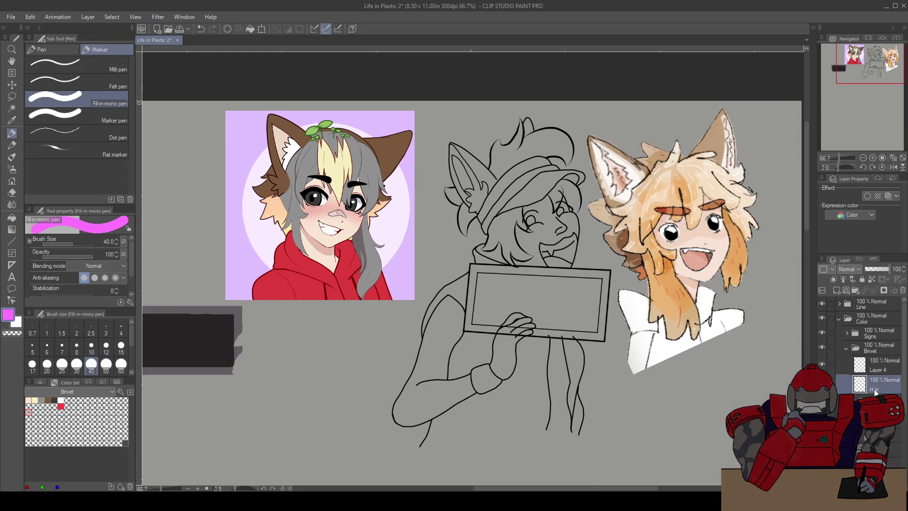
click(881, 372)
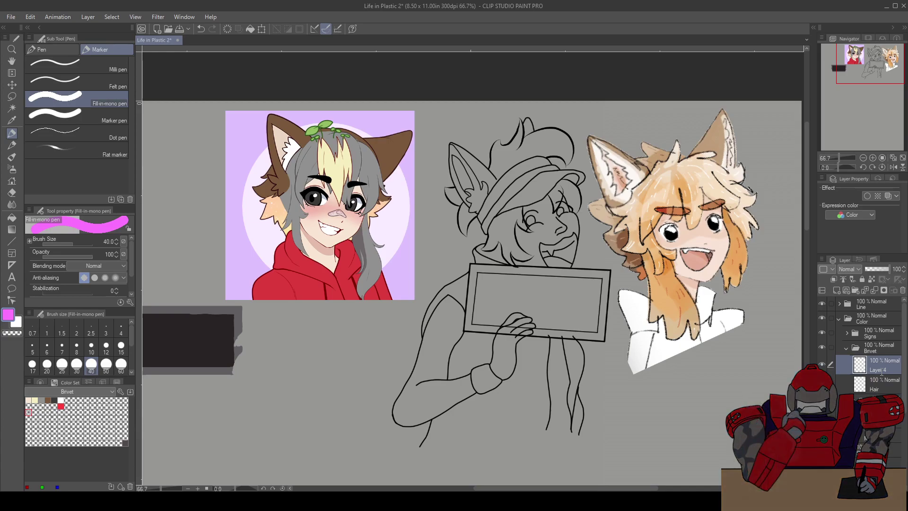
double_click(879, 369)
text(Details)
key(Return)
Add a Face layer below Details and pick the peach skin swatch (245, 231, 212)
click(837, 291)
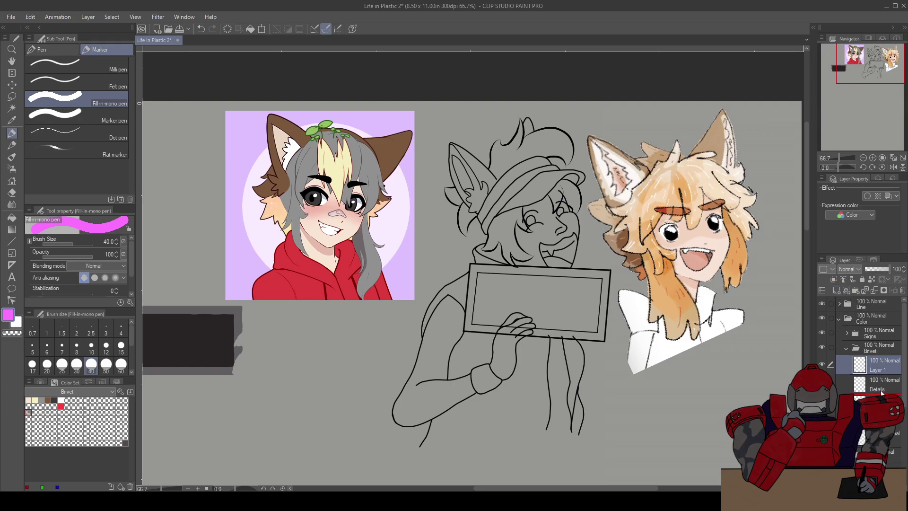
drag(881, 392, 881, 391)
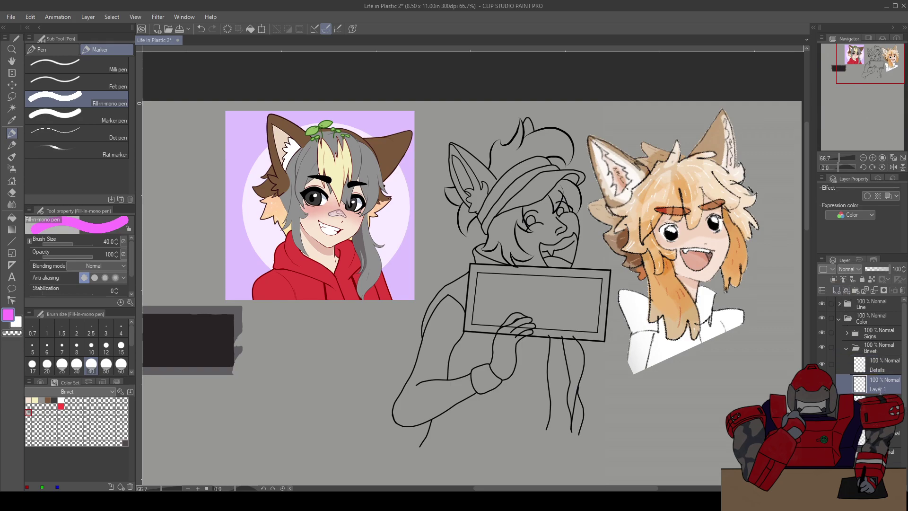
click(883, 437)
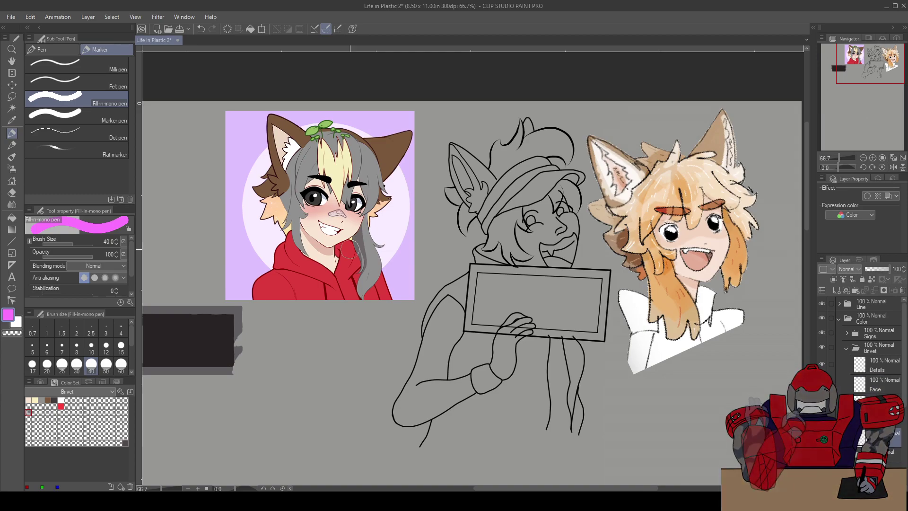
click(29, 400)
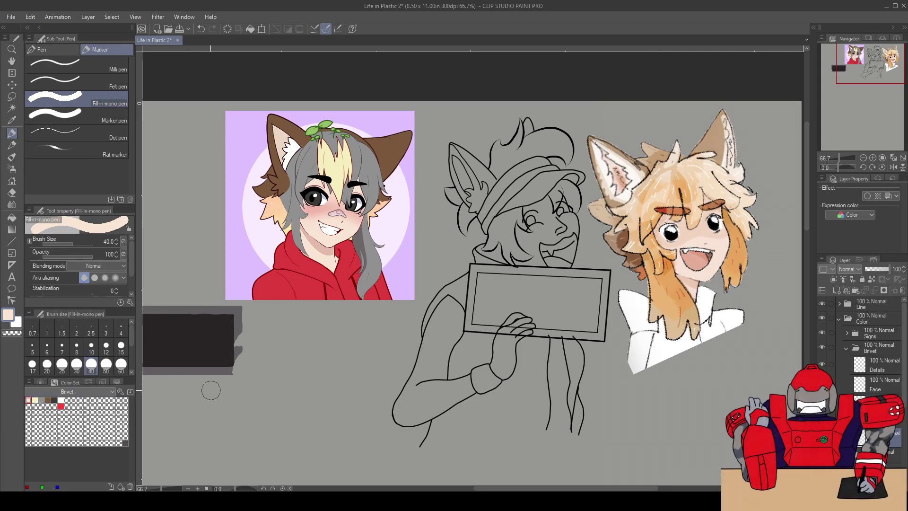
Fill the upper arm with peach skin using the Oil paint brush at size 25
key(b)
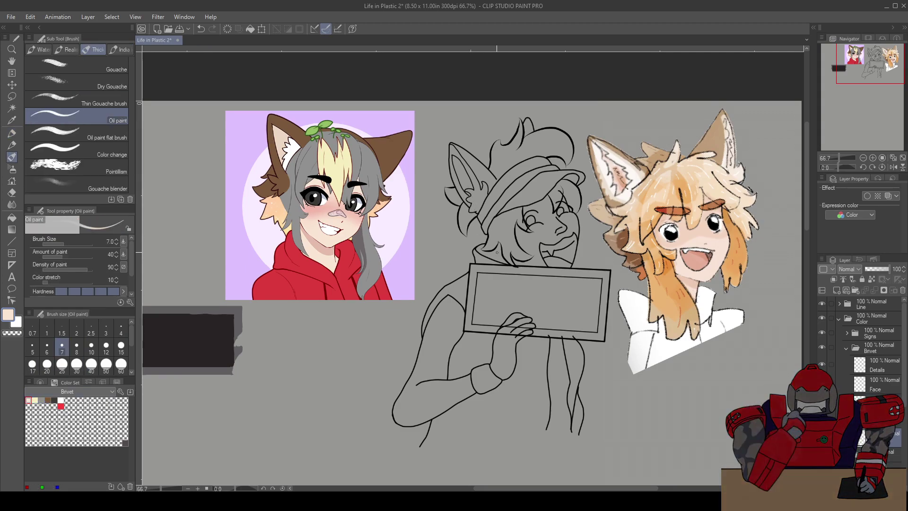
scroll(481, 283, up, 1)
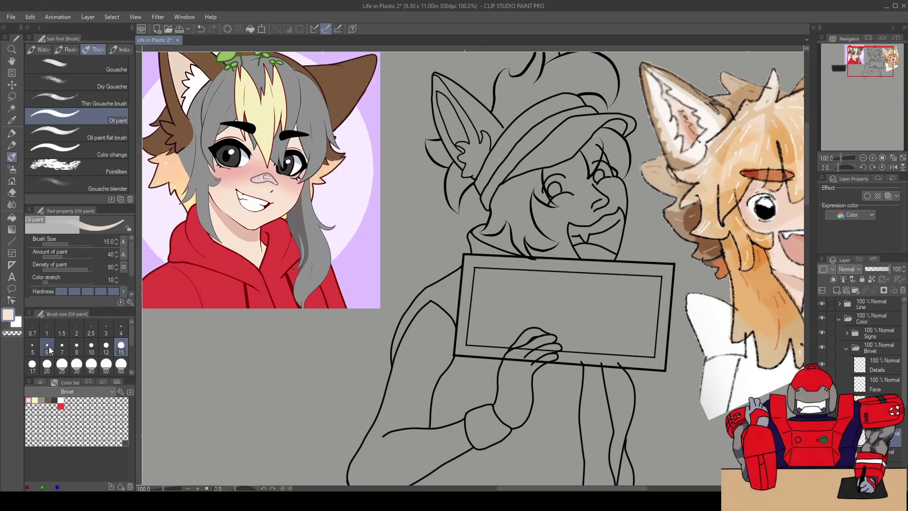
click(68, 363)
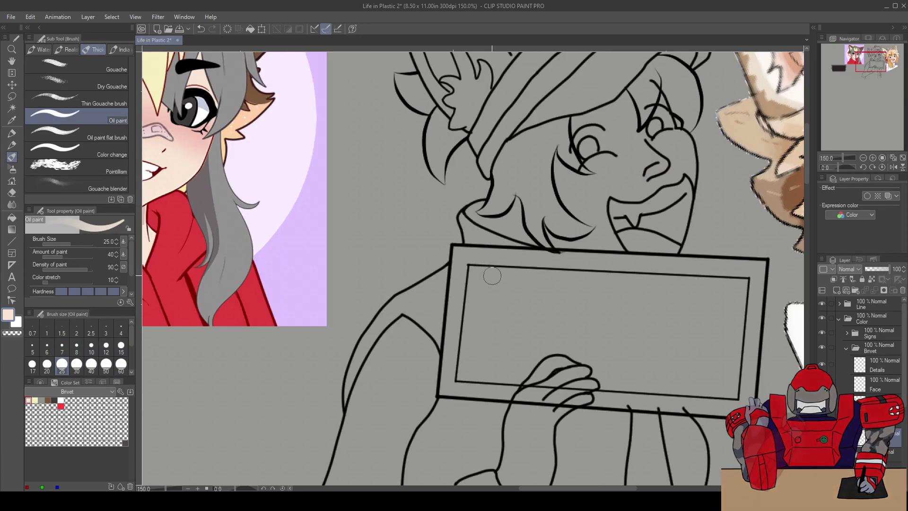
scroll(487, 272, up, 1)
mouse_move(501, 215)
mouse_down()
mouse_move(472, 246)
mouse_move(512, 187)
mouse_move(554, 243)
mouse_up()
scroll(477, 259, up, 1)
mouse_move(546, 289)
mouse_down()
mouse_move(544, 258)
mouse_move(497, 213)
mouse_move(456, 279)
mouse_up()
mouse_move(523, 210)
mouse_down()
mouse_move(532, 247)
mouse_move(519, 306)
mouse_move(481, 247)
mouse_move(447, 323)
mouse_move(451, 278)
mouse_move(430, 387)
mouse_up()
drag(430, 387, 484, 262)
drag(486, 213, 457, 306)
mouse_move(473, 271)
mouse_down()
mouse_move(417, 374)
mouse_move(406, 406)
mouse_move(413, 399)
mouse_move(420, 426)
mouse_up()
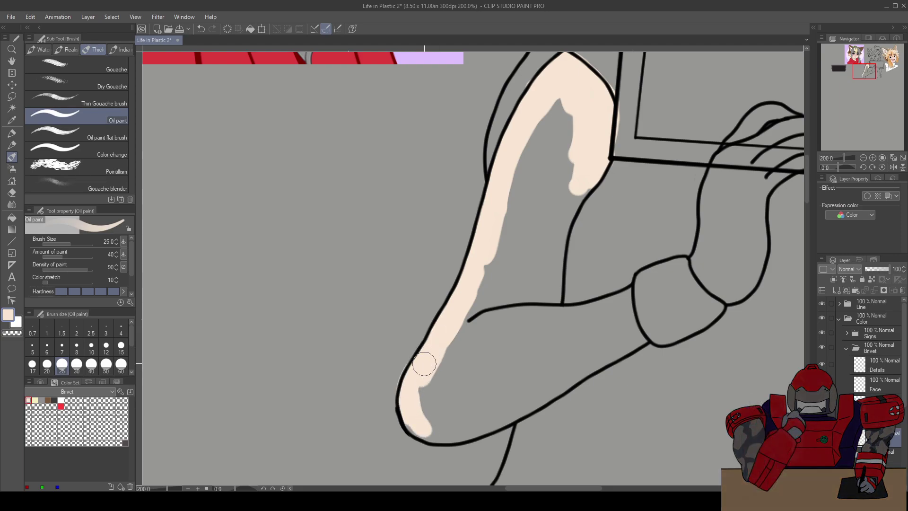
Set the eraser to size 15 and paint skin along the arm's lower bend
scroll(401, 341, up, 2)
key(e)
mouse_move(403, 358)
mouse_down()
mouse_move(425, 329)
mouse_move(425, 388)
mouse_up()
click(121, 347)
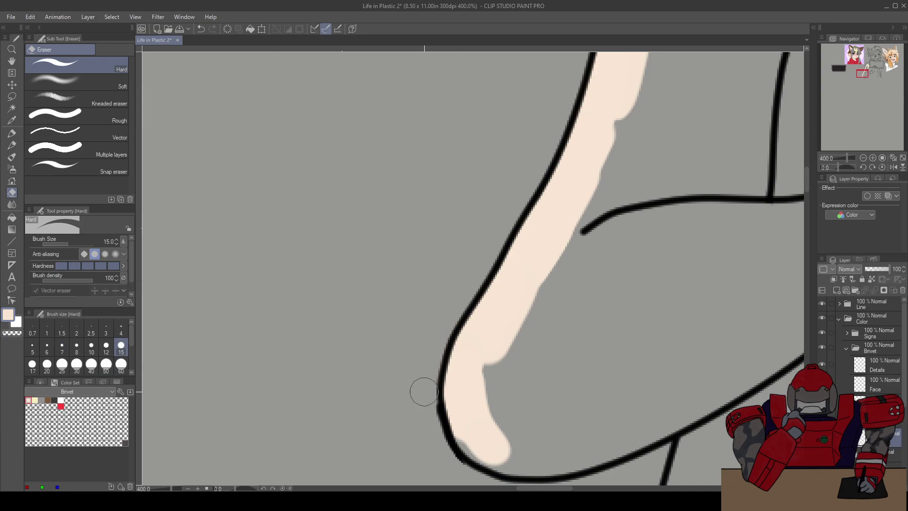
key(b)
drag(477, 373, 365, 203)
drag(355, 259, 420, 287)
key(ctrl+z)
mouse_move(358, 252)
mouse_down()
mouse_move(411, 284)
mouse_move(453, 272)
mouse_move(397, 291)
mouse_move(366, 222)
mouse_move(385, 203)
mouse_up()
Erase skin spill outside the outline and paint the inner arm down to the elbow
key(e)
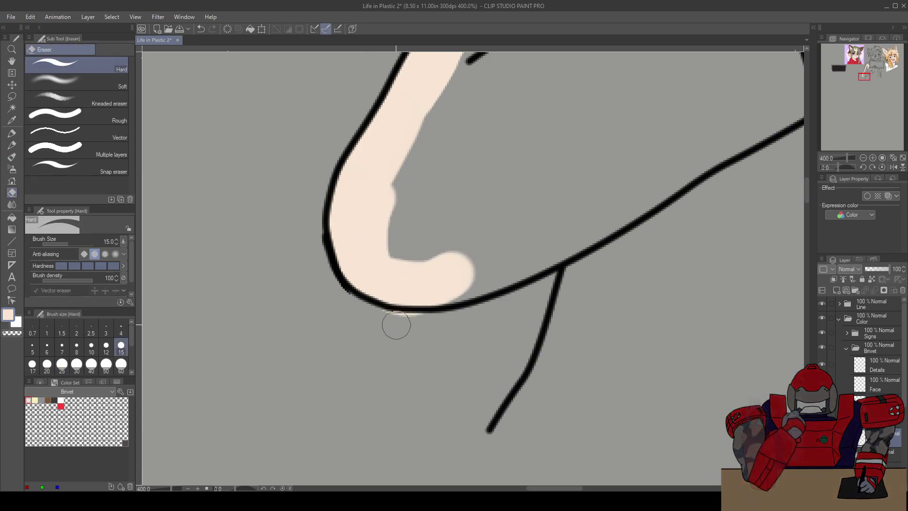
drag(376, 315, 433, 322)
scroll(441, 315, down, 2)
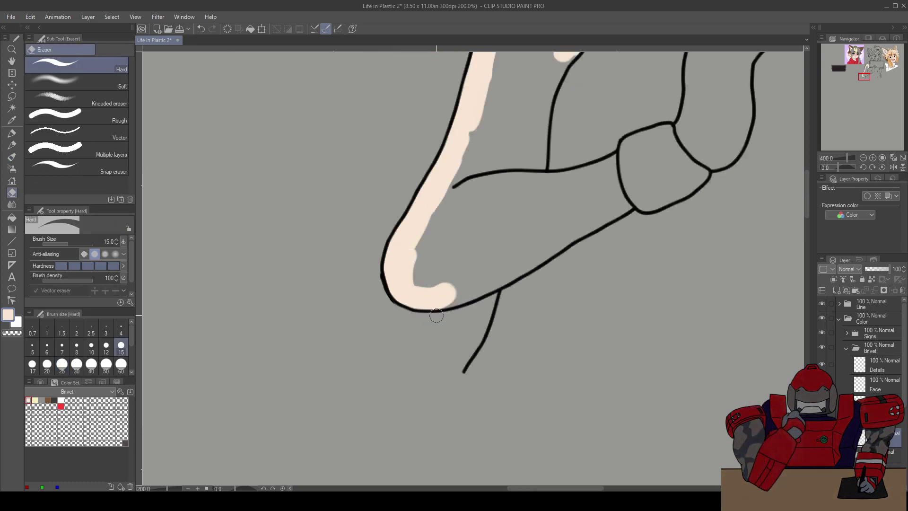
key(b)
drag(441, 221, 421, 275)
mouse_move(437, 237)
mouse_down()
mouse_move(391, 308)
mouse_move(426, 345)
mouse_move(422, 353)
mouse_move(461, 341)
mouse_move(425, 347)
mouse_move(416, 293)
mouse_move(459, 191)
mouse_up()
mouse_move(472, 123)
mouse_down()
mouse_move(458, 217)
mouse_move(484, 162)
mouse_move(523, 132)
mouse_move(488, 180)
mouse_move(484, 232)
mouse_move(530, 186)
mouse_move(513, 222)
mouse_move(496, 336)
mouse_move(501, 217)
mouse_move(484, 272)
mouse_move(442, 318)
mouse_move(472, 365)
mouse_up()
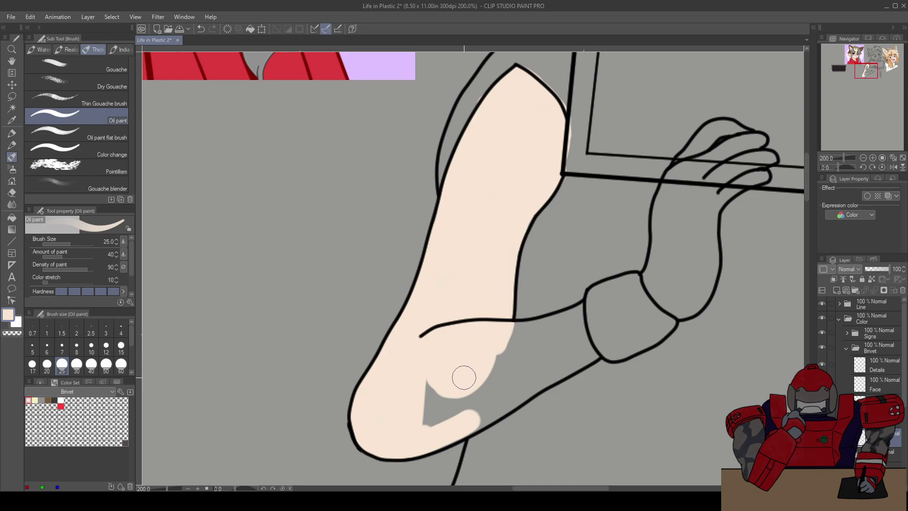
scroll(528, 280, down, 2)
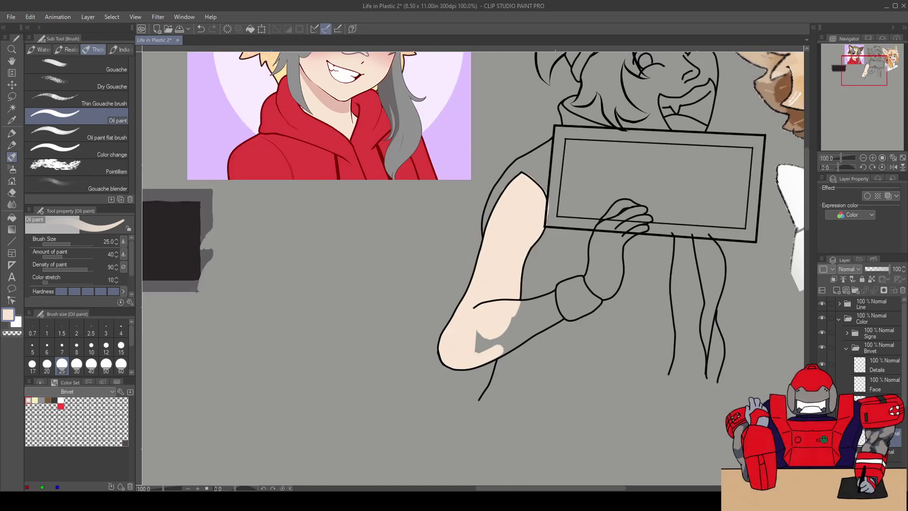
drag(904, 406, 903, 445)
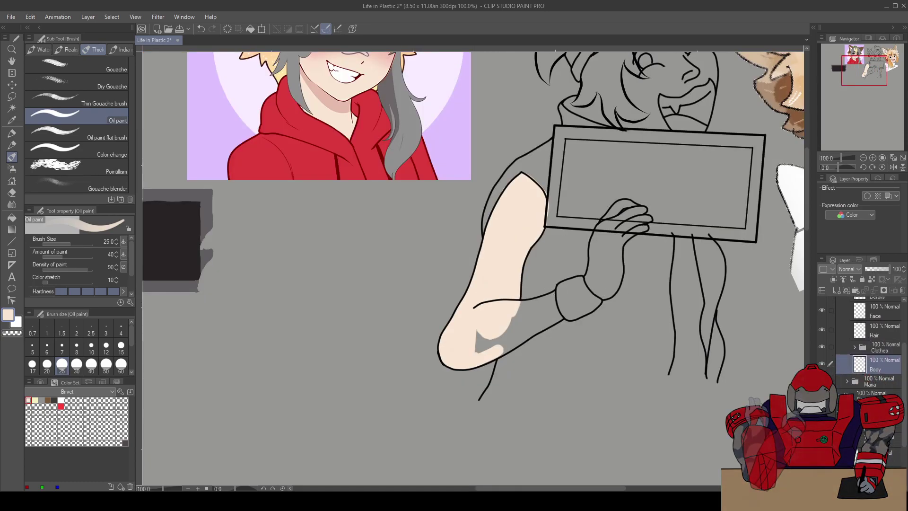
click(847, 426)
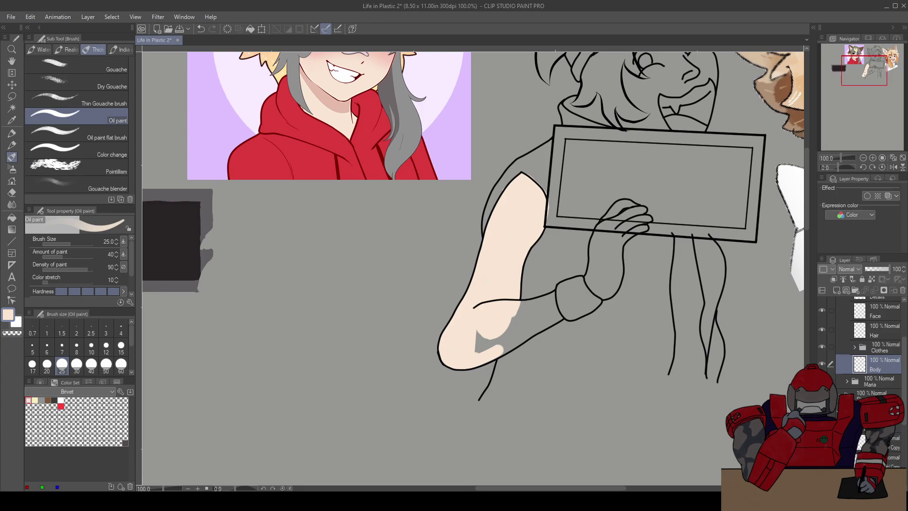
click(822, 442)
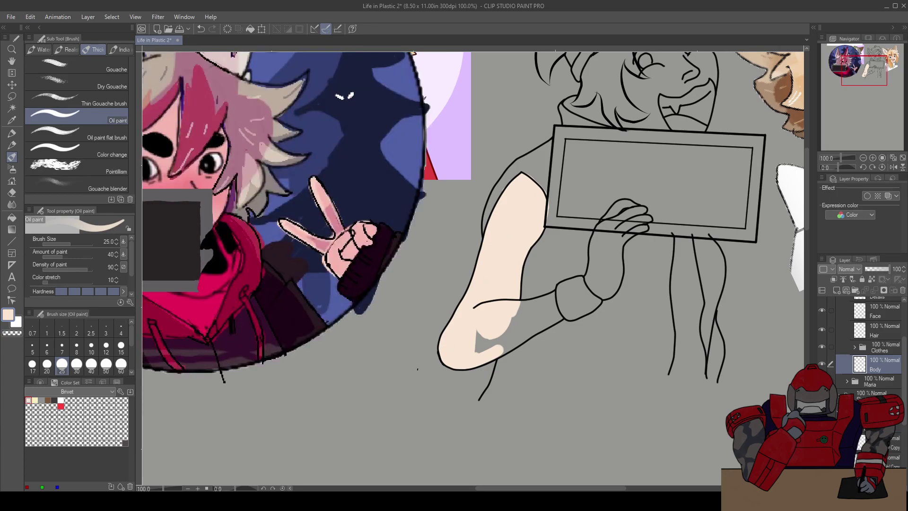
click(889, 442)
key(ctrl+t)
drag(352, 292, 420, 373)
drag(569, 340, 508, 374)
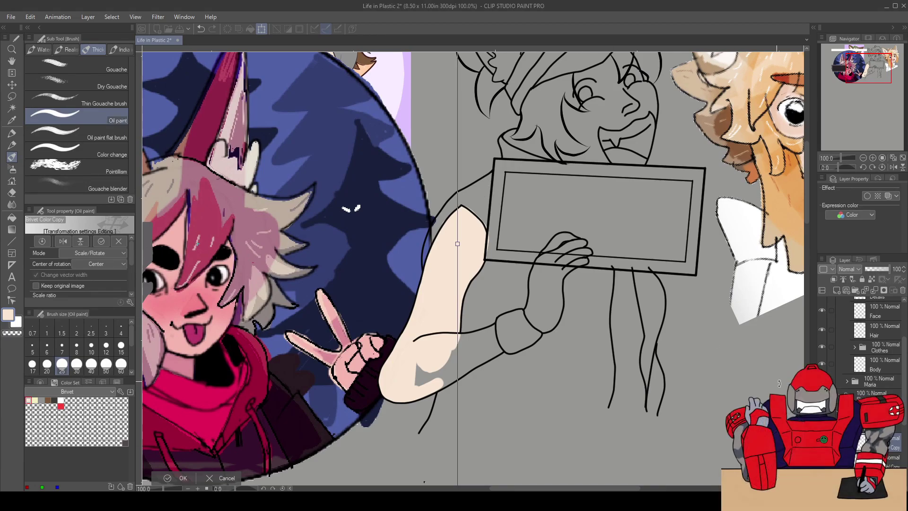
key(Escape)
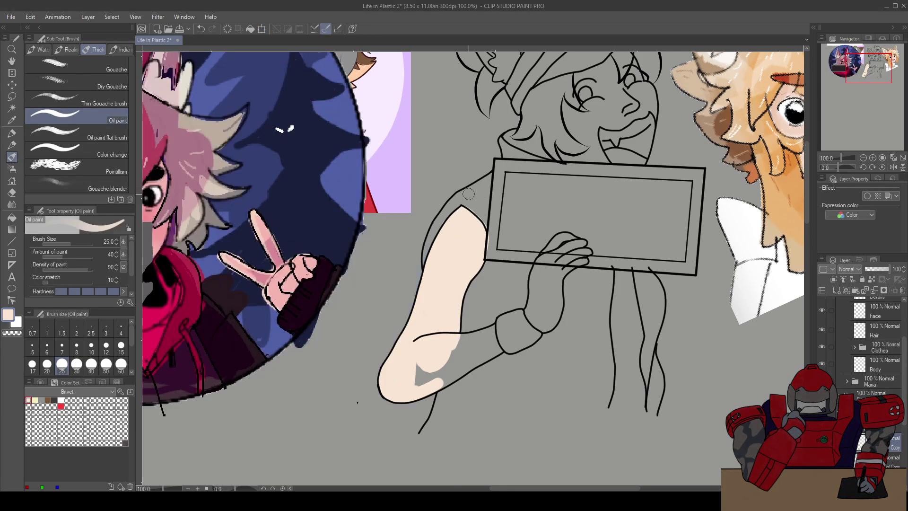
click(823, 442)
drag(474, 192, 419, 256)
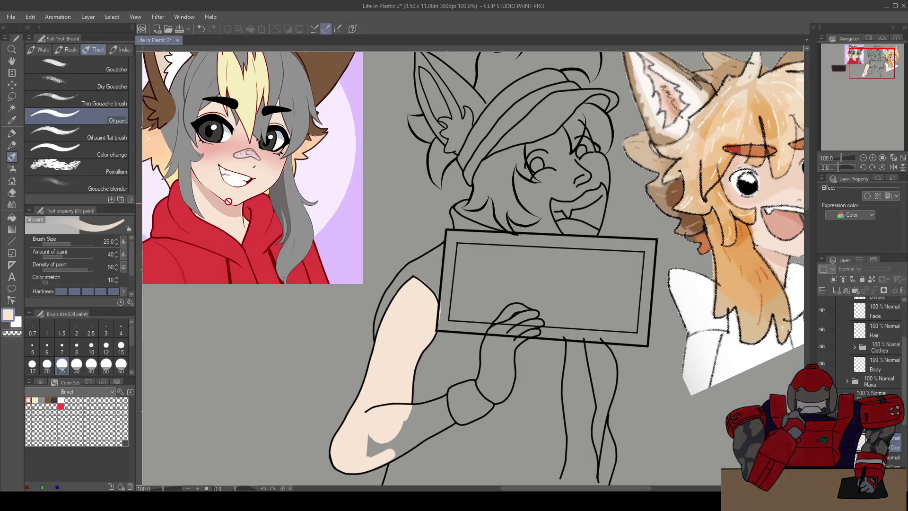
On the Body layer, paint skin over the forearm, covering its grey patch
key(i)
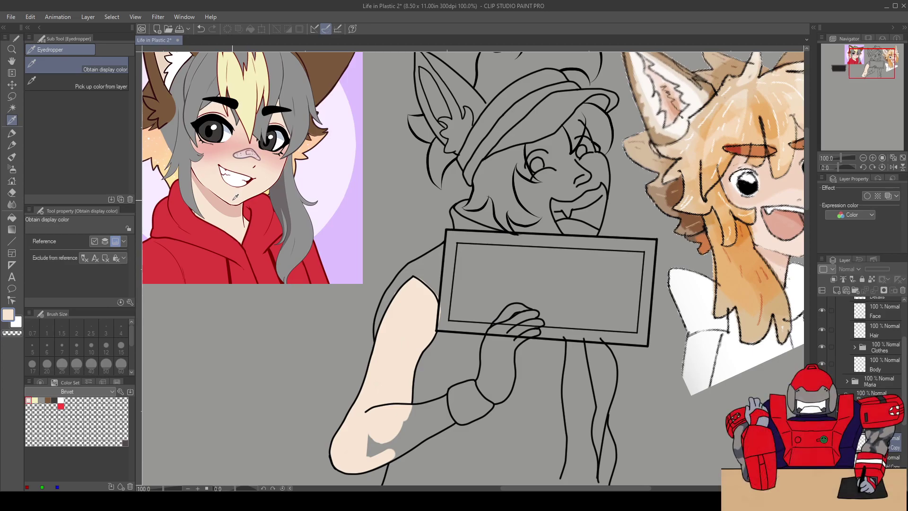
key(b)
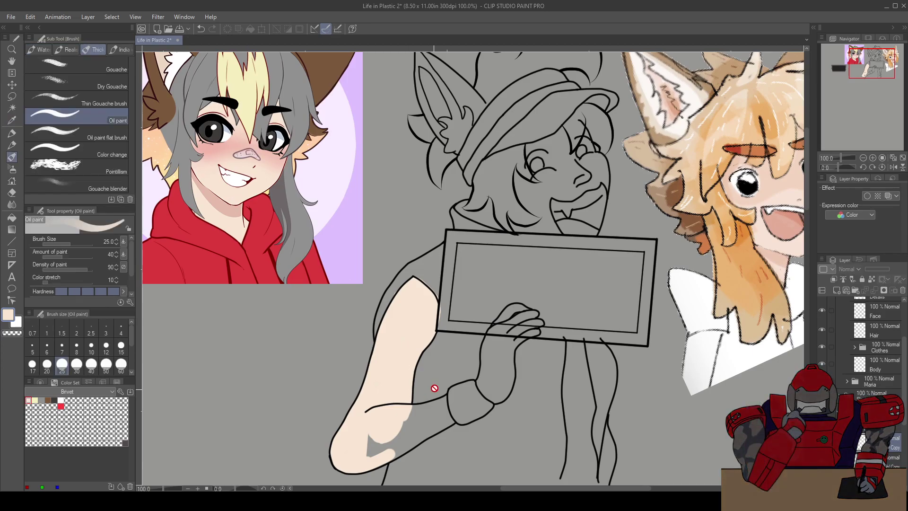
click(881, 373)
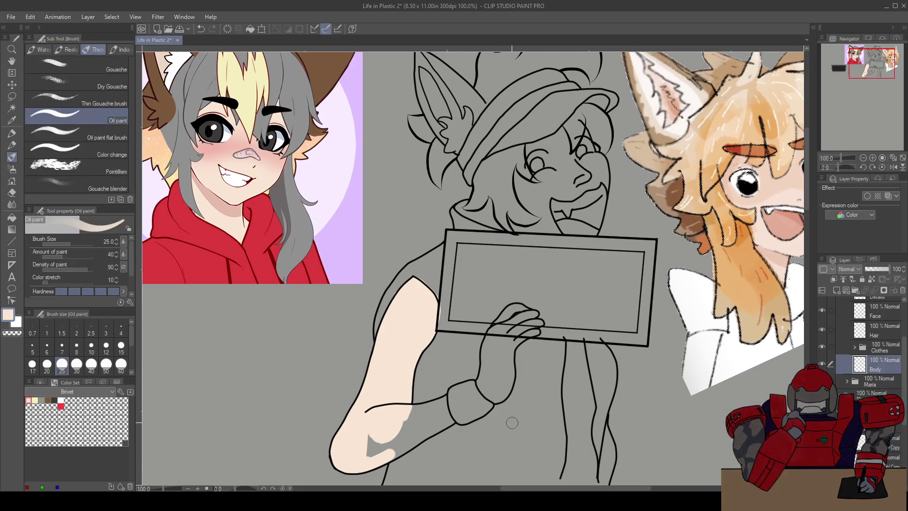
scroll(509, 403, up, 1)
mouse_move(394, 415)
mouse_down()
mouse_move(485, 326)
mouse_move(443, 364)
mouse_move(463, 349)
mouse_up()
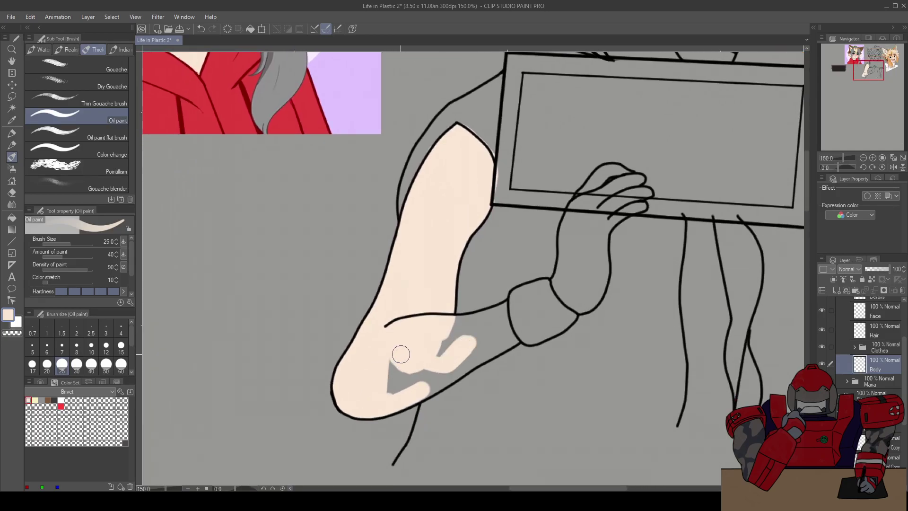
mouse_move(419, 356)
mouse_down()
mouse_move(394, 360)
mouse_move(405, 360)
mouse_move(402, 385)
mouse_move(434, 381)
mouse_move(424, 391)
mouse_move(446, 372)
mouse_move(435, 362)
mouse_move(458, 321)
mouse_move(507, 309)
mouse_move(511, 341)
mouse_move(453, 374)
mouse_move(485, 335)
mouse_up()
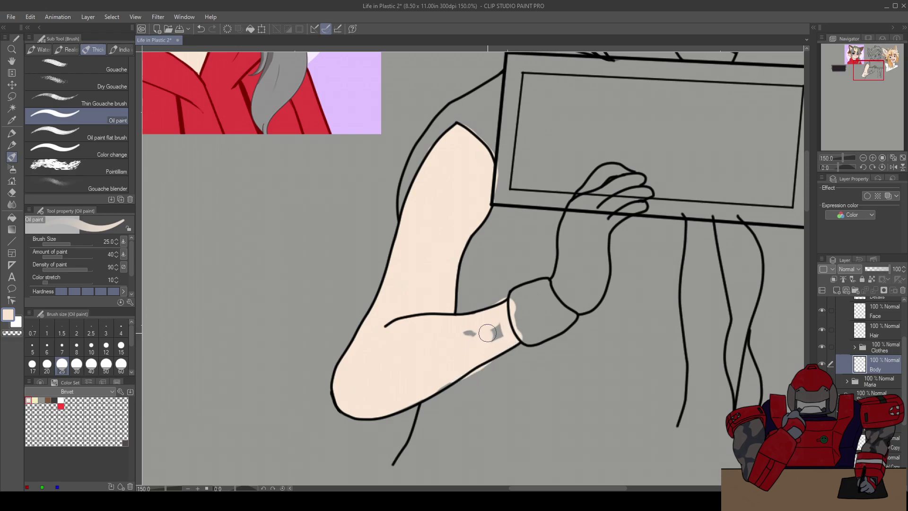
Paint skin up the wrist and along the top finger gripping the sign
drag(596, 246, 569, 292)
mouse_move(524, 331)
mouse_down()
mouse_move(538, 267)
mouse_move(570, 226)
mouse_up()
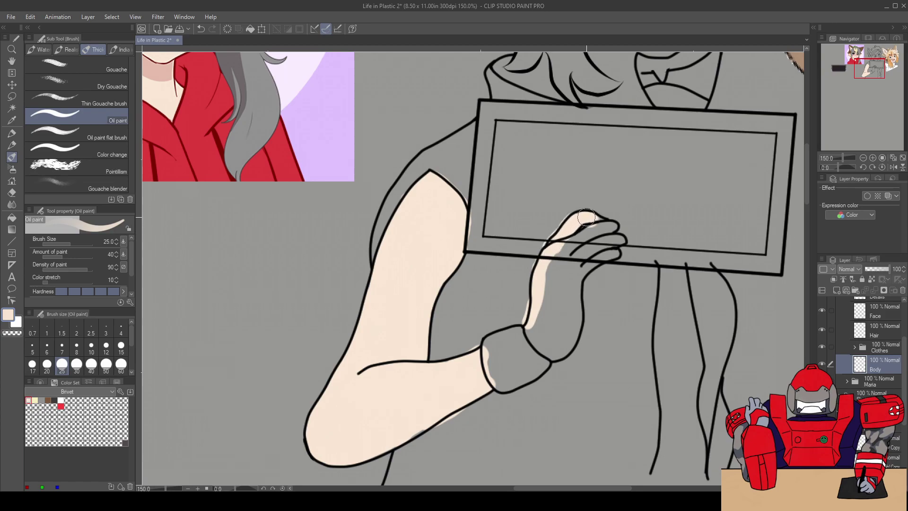
mouse_move(593, 218)
mouse_down()
mouse_move(613, 249)
mouse_move(570, 291)
mouse_move(578, 274)
mouse_move(576, 323)
mouse_move(562, 350)
mouse_move(538, 345)
mouse_move(526, 328)
mouse_move(541, 348)
mouse_move(557, 349)
mouse_move(542, 345)
mouse_move(566, 332)
mouse_move(555, 345)
mouse_move(570, 295)
mouse_move(556, 326)
mouse_move(542, 330)
mouse_move(537, 314)
mouse_move(562, 291)
mouse_move(551, 276)
mouse_move(577, 244)
mouse_up()
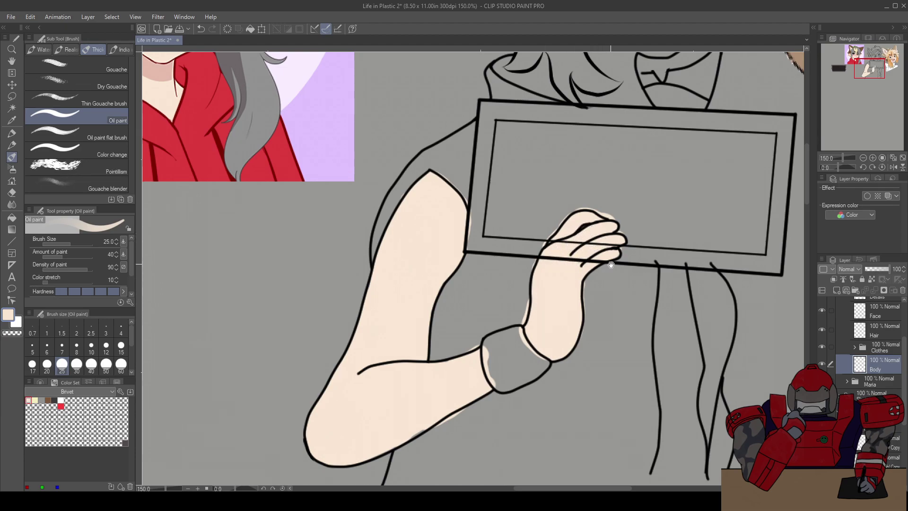
drag(606, 258, 572, 213)
drag(571, 85, 559, 371)
Paint peach skin over Brivet's face along the hairline and under the hair
scroll(571, 218, up, 1)
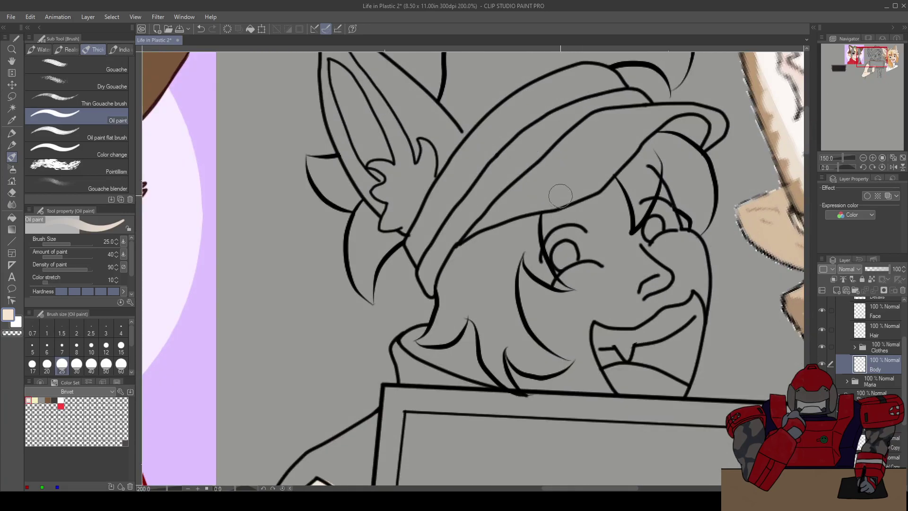
mouse_move(530, 287)
mouse_down()
mouse_move(502, 238)
mouse_move(529, 298)
mouse_up()
drag(498, 269, 547, 316)
mouse_move(483, 312)
mouse_down()
mouse_move(503, 330)
mouse_move(491, 327)
mouse_move(583, 339)
mouse_move(556, 305)
mouse_move(573, 328)
mouse_move(554, 317)
mouse_move(563, 324)
mouse_move(557, 269)
mouse_move(546, 294)
mouse_move(532, 262)
mouse_move(525, 282)
mouse_move(502, 238)
mouse_move(499, 229)
mouse_move(550, 269)
mouse_move(538, 251)
mouse_move(549, 250)
mouse_move(540, 210)
mouse_move(539, 228)
mouse_move(551, 237)
mouse_move(548, 222)
mouse_move(573, 219)
mouse_move(556, 238)
mouse_move(571, 259)
mouse_move(594, 267)
mouse_move(576, 262)
mouse_move(615, 263)
mouse_move(620, 249)
mouse_move(621, 258)
mouse_move(666, 234)
mouse_move(672, 252)
mouse_move(658, 193)
mouse_move(667, 202)
mouse_move(638, 228)
mouse_move(645, 194)
mouse_move(627, 201)
mouse_move(636, 213)
mouse_move(596, 251)
mouse_move(567, 234)
mouse_move(617, 214)
mouse_move(613, 198)
mouse_move(579, 220)
mouse_move(565, 182)
mouse_move(574, 175)
mouse_move(557, 166)
mouse_move(520, 172)
mouse_move(582, 141)
mouse_move(587, 173)
mouse_up()
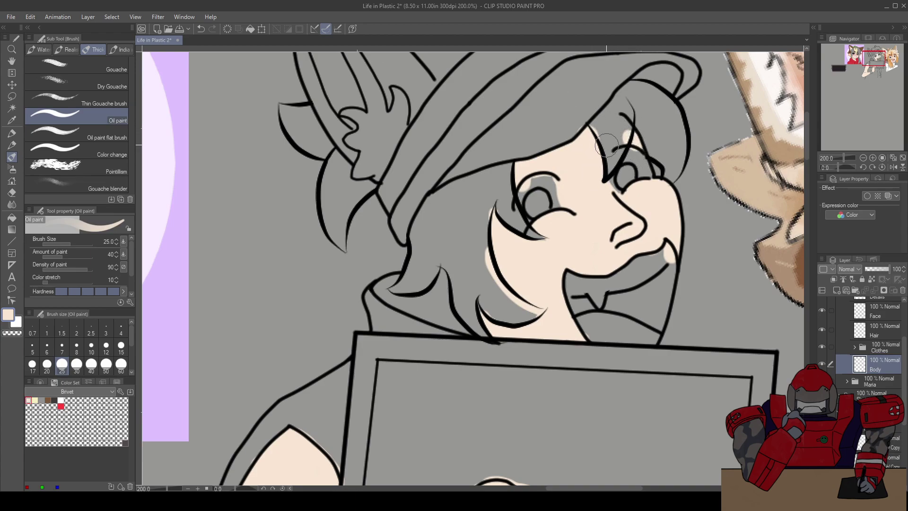
scroll(486, 219, down, 1)
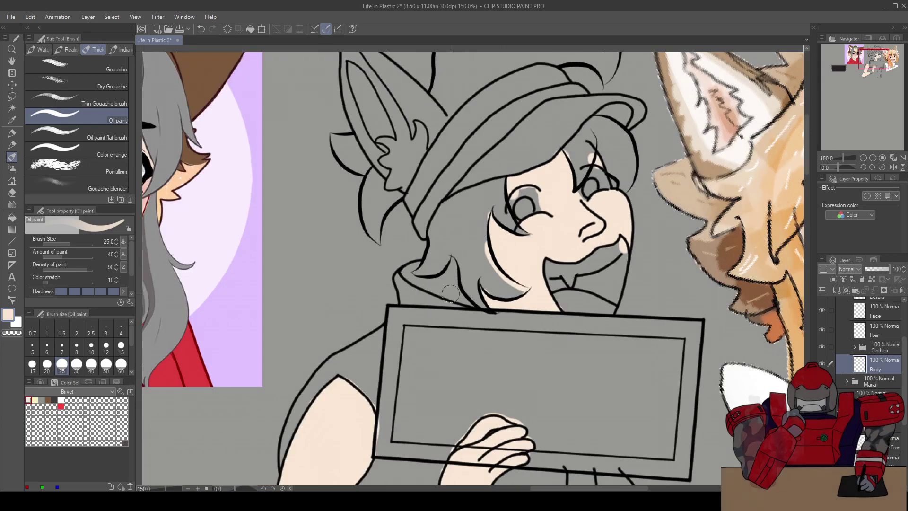
drag(502, 244, 398, 327)
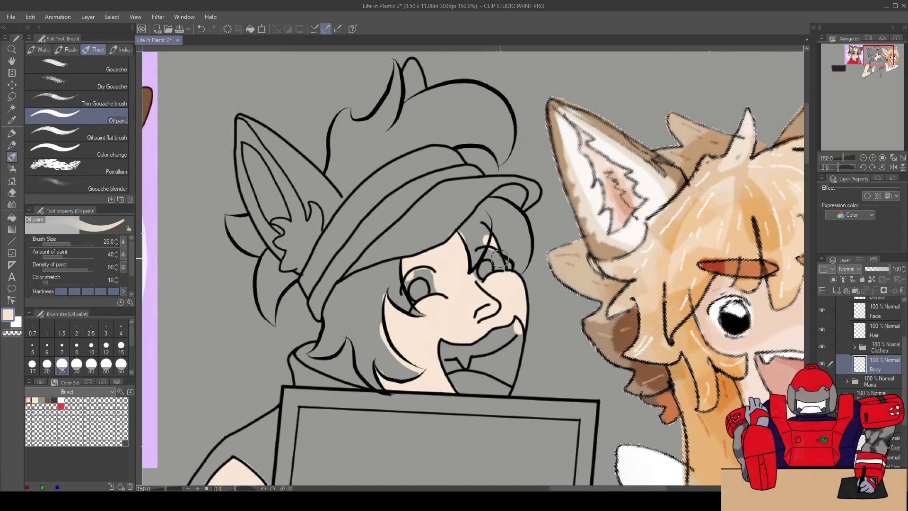
drag(232, 347, 579, 358)
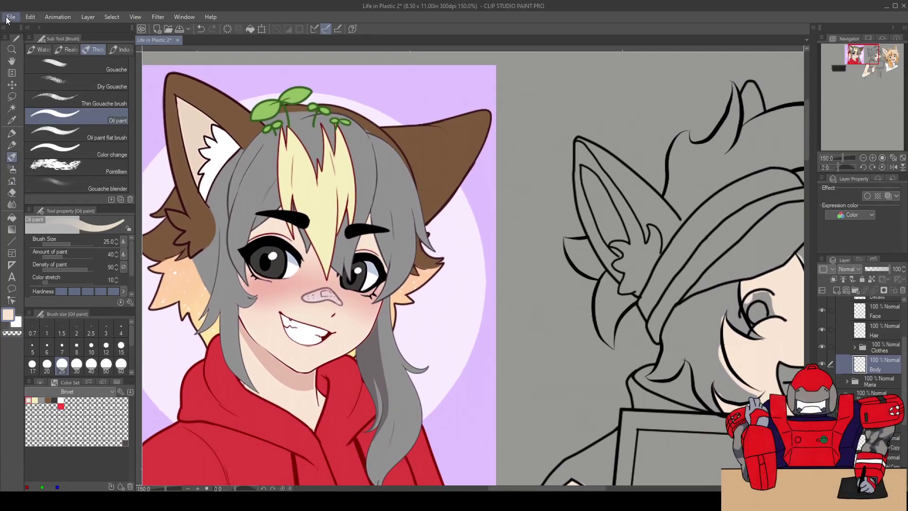
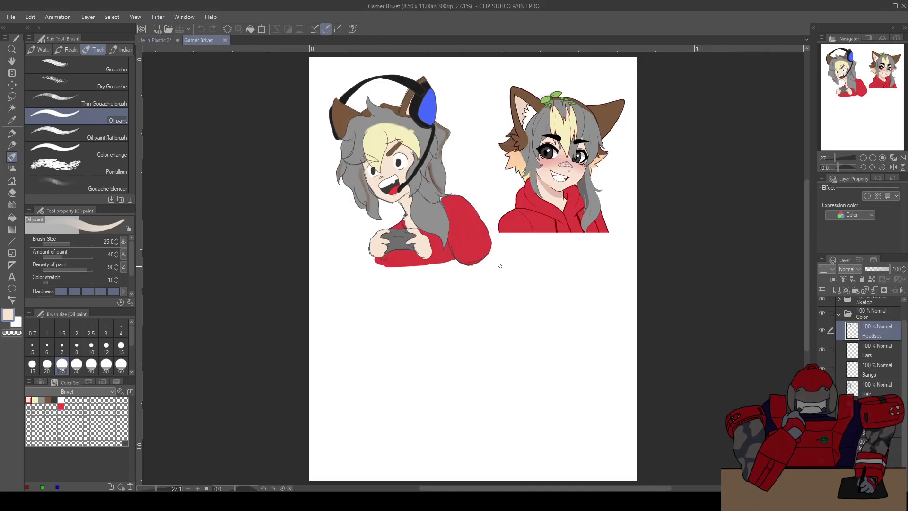
Switch to the Life in Plastic 2 document and look over both characters on the canvas
click(166, 41)
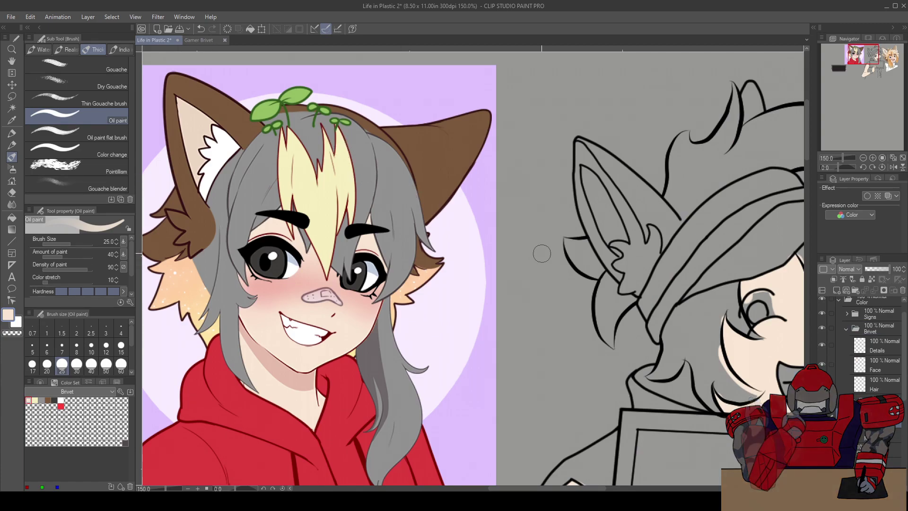
scroll(671, 299, right, 10)
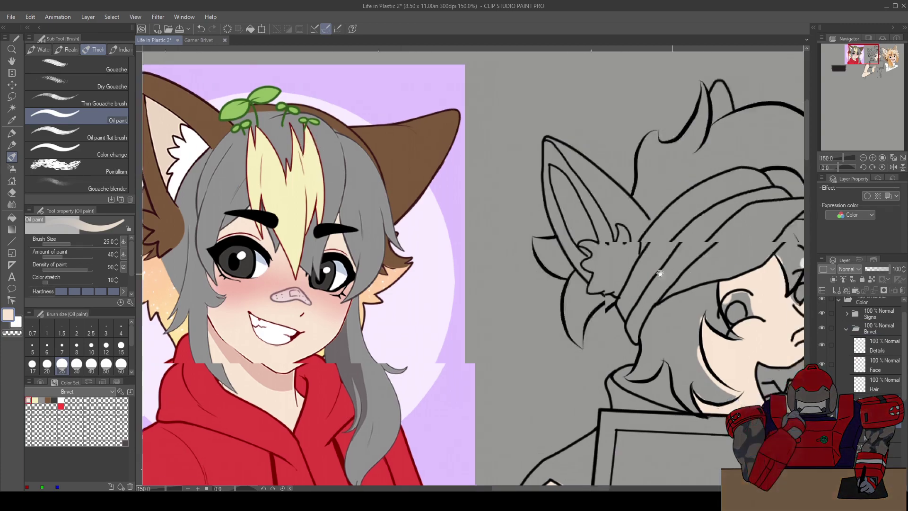
mouse_move(445, 240)
mouse_down()
mouse_move(730, 258)
mouse_move(605, 223)
mouse_move(552, 242)
mouse_move(562, 231)
mouse_up()
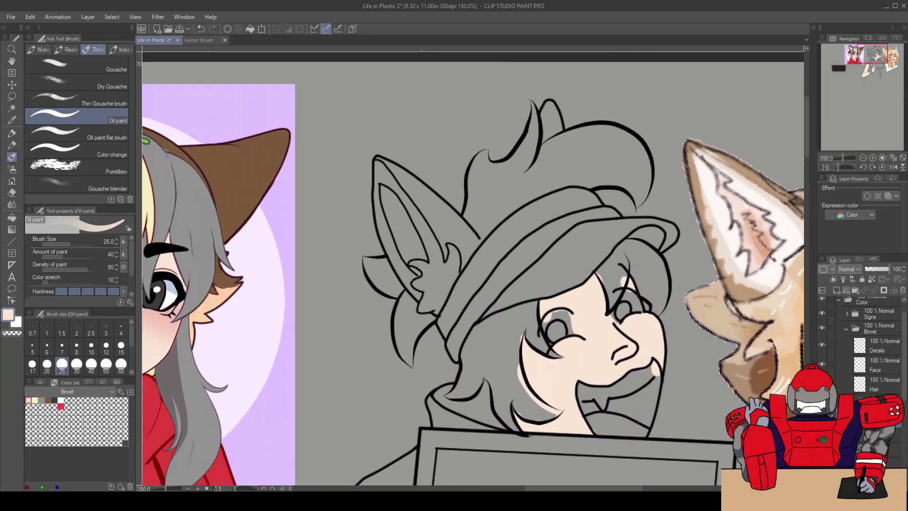
drag(905, 355, 904, 399)
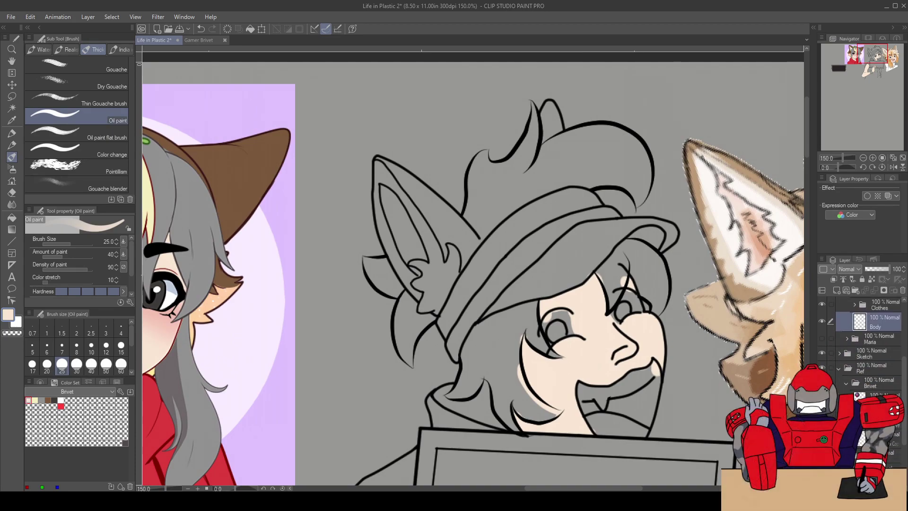
mouse_move(293, 196)
mouse_down()
mouse_move(619, 175)
mouse_move(799, 141)
mouse_move(718, 174)
mouse_move(600, 292)
mouse_up()
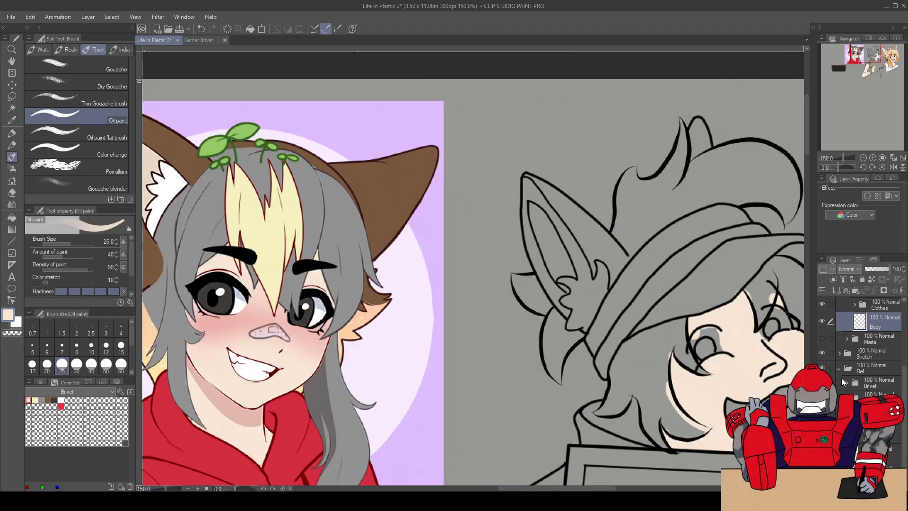
mouse_move(749, 299)
mouse_down()
mouse_move(649, 307)
mouse_move(618, 292)
mouse_up()
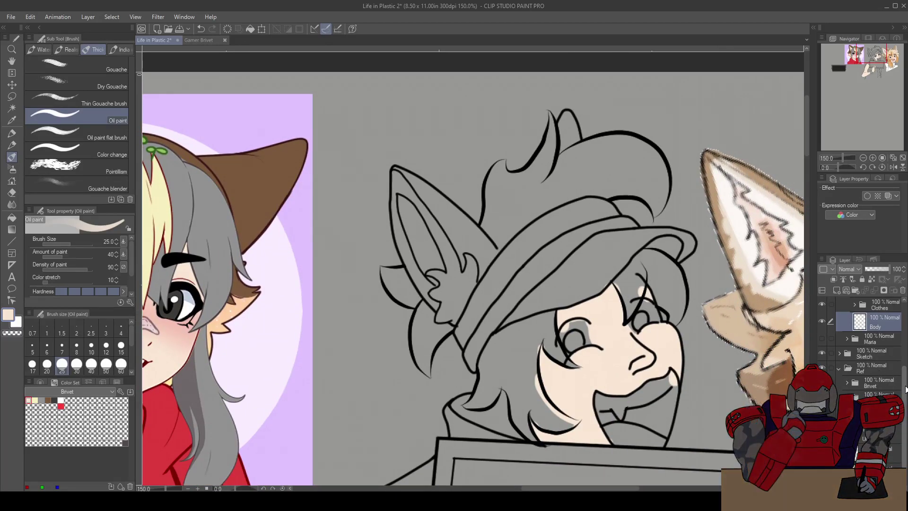
scroll(895, 369, down, 4)
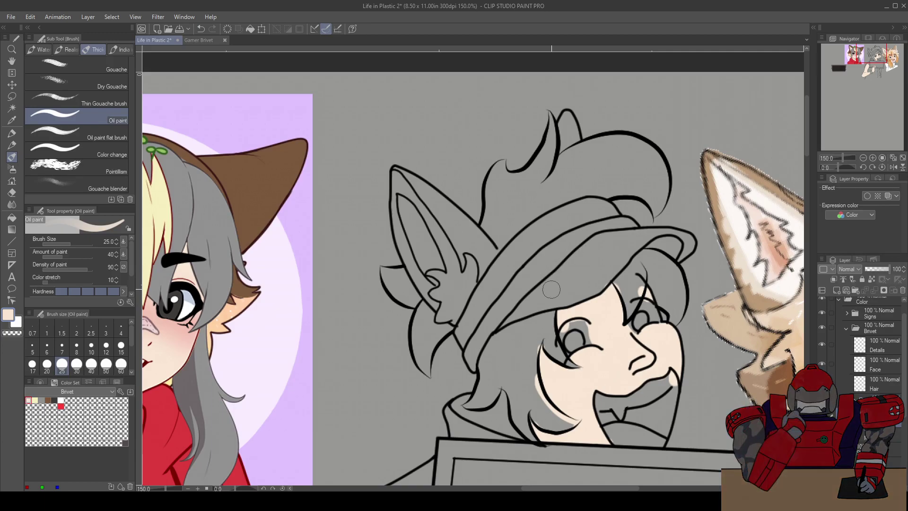
drag(400, 312, 593, 334)
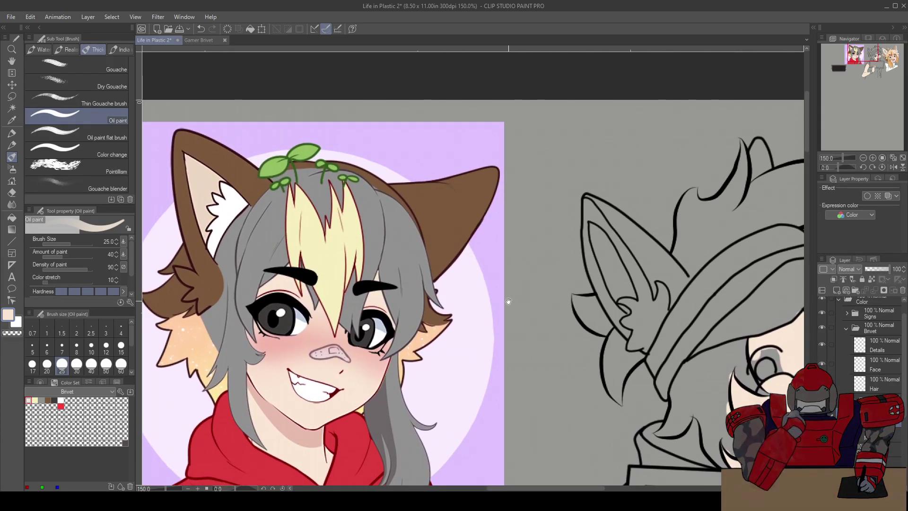
Pick pale yellow from the Color Set and zoom in on Brivet's ear
click(35, 400)
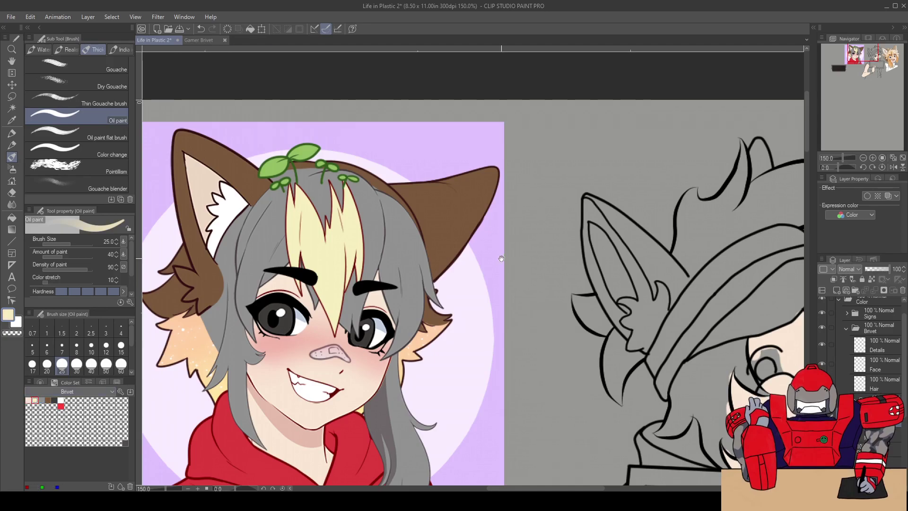
drag(611, 333, 560, 294)
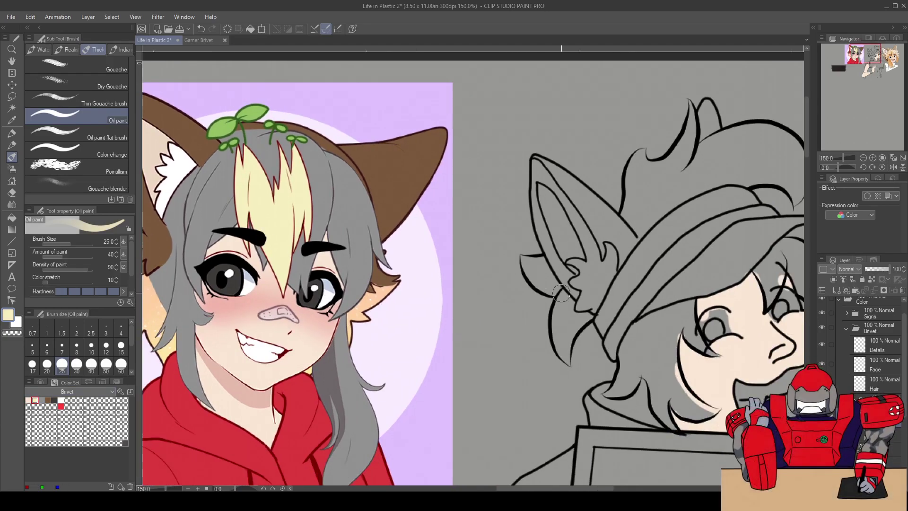
scroll(552, 275, up, 1)
Paint pale yellow inside the ear, from the lower area to the inner tip
scroll(603, 241, up, 3)
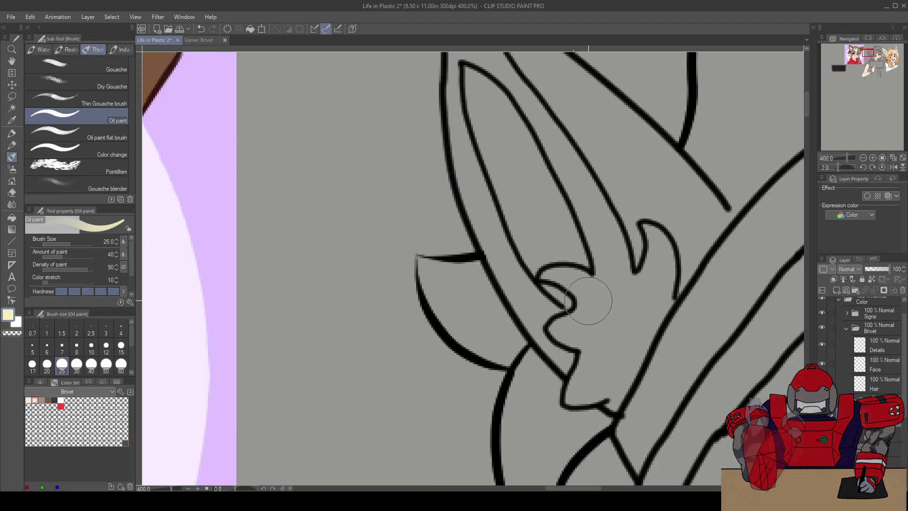
mouse_move(612, 299)
mouse_down()
mouse_move(610, 361)
mouse_move(617, 338)
mouse_move(596, 382)
mouse_move(575, 394)
mouse_move(601, 342)
mouse_move(612, 396)
mouse_move(596, 388)
mouse_move(614, 382)
mouse_move(656, 298)
mouse_move(639, 305)
mouse_move(655, 267)
mouse_up()
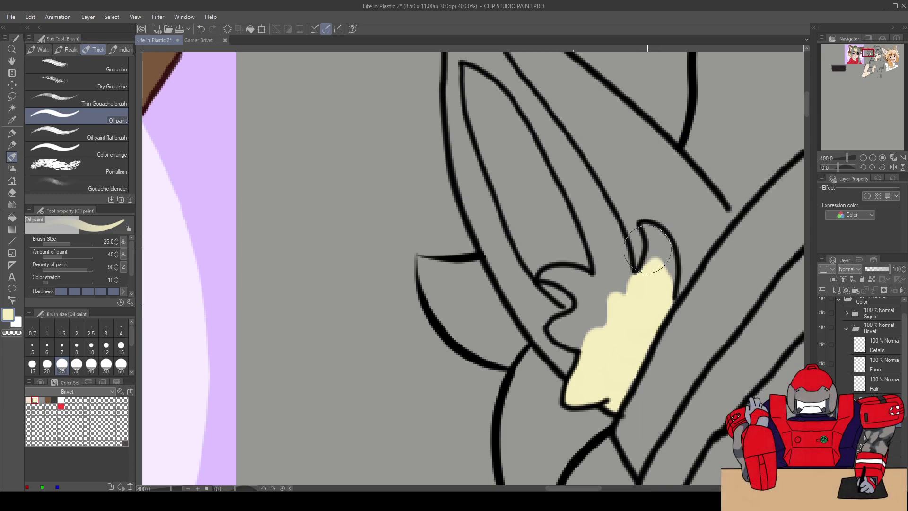
drag(649, 269, 654, 235)
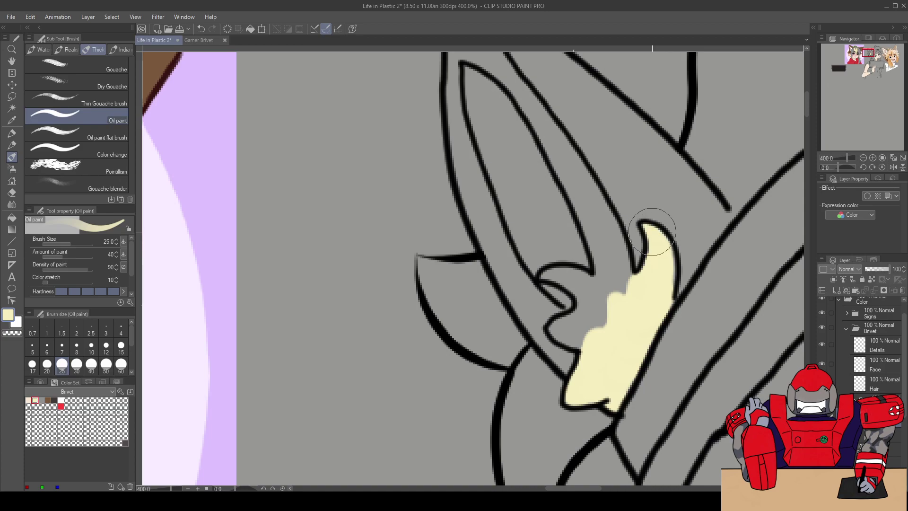
key(e)
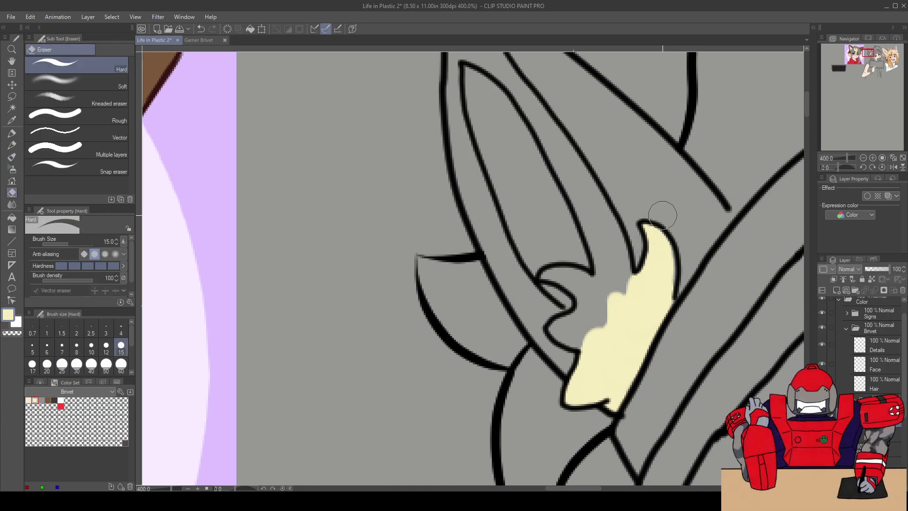
key(b)
mouse_move(574, 331)
mouse_down()
mouse_move(594, 325)
mouse_move(587, 333)
mouse_move(559, 328)
mouse_move(592, 291)
mouse_move(548, 275)
mouse_move(585, 286)
mouse_move(618, 282)
mouse_up()
key(e)
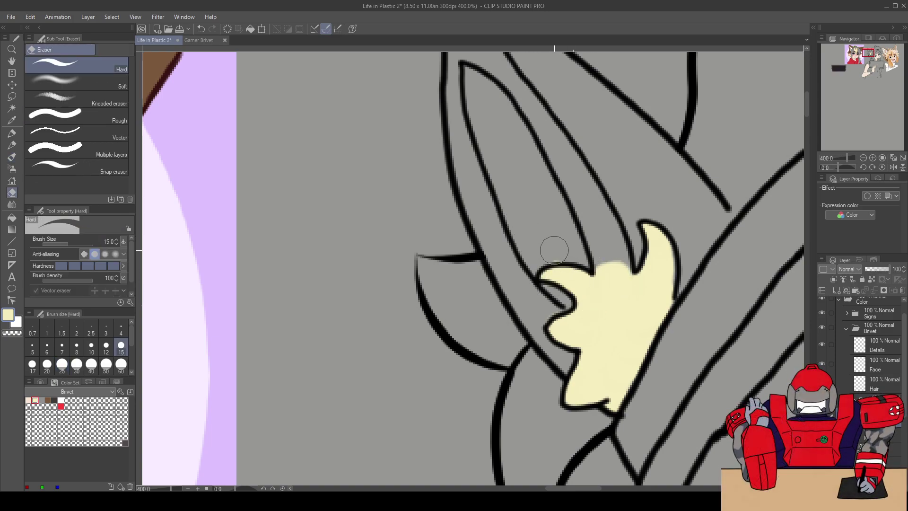
key(b)
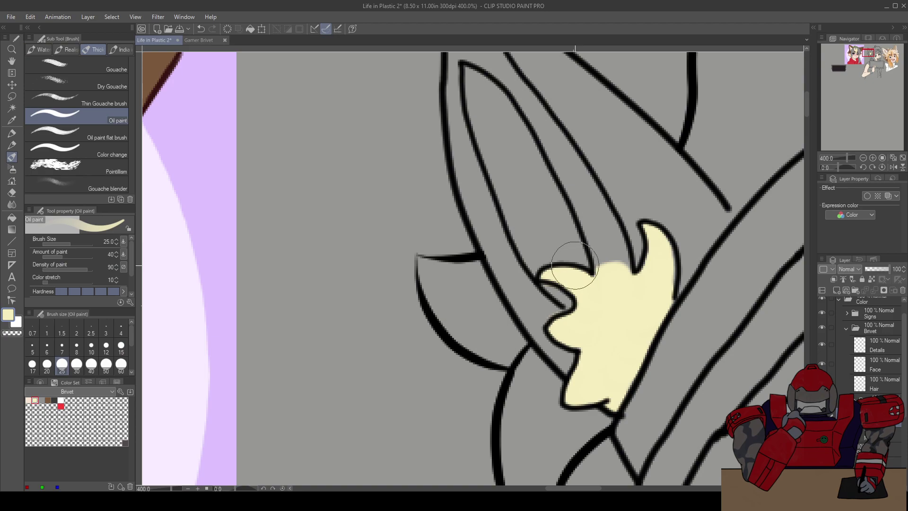
Extend the yellow down into the tuft and up the ear tip, erasing spills outside the outline
key(space)
drag(577, 219, 605, 298)
mouse_move(597, 256)
mouse_down()
mouse_move(641, 344)
mouse_move(588, 229)
mouse_move(596, 237)
mouse_move(542, 167)
mouse_move(547, 176)
mouse_move(537, 166)
mouse_move(521, 182)
mouse_move(509, 178)
mouse_move(511, 189)
mouse_move(507, 164)
mouse_move(551, 223)
mouse_move(538, 203)
mouse_move(548, 212)
mouse_move(558, 318)
mouse_up()
key(e)
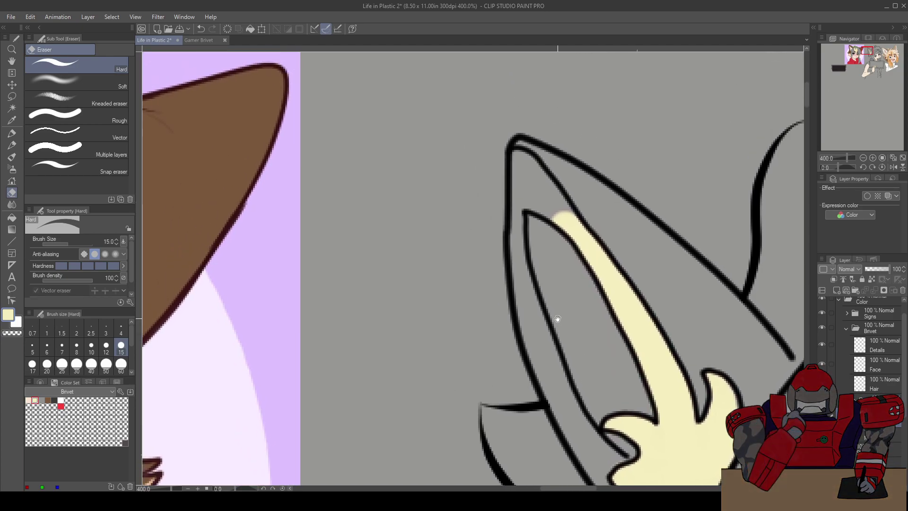
key(b)
mouse_move(550, 206)
mouse_down()
mouse_move(536, 192)
mouse_move(540, 201)
mouse_move(546, 191)
mouse_move(520, 161)
mouse_move(523, 204)
mouse_move(538, 168)
mouse_move(539, 215)
mouse_move(541, 196)
mouse_move(529, 232)
mouse_move(513, 202)
mouse_move(509, 215)
mouse_move(511, 202)
mouse_move(514, 274)
mouse_move(528, 332)
mouse_move(530, 321)
mouse_move(542, 355)
mouse_up()
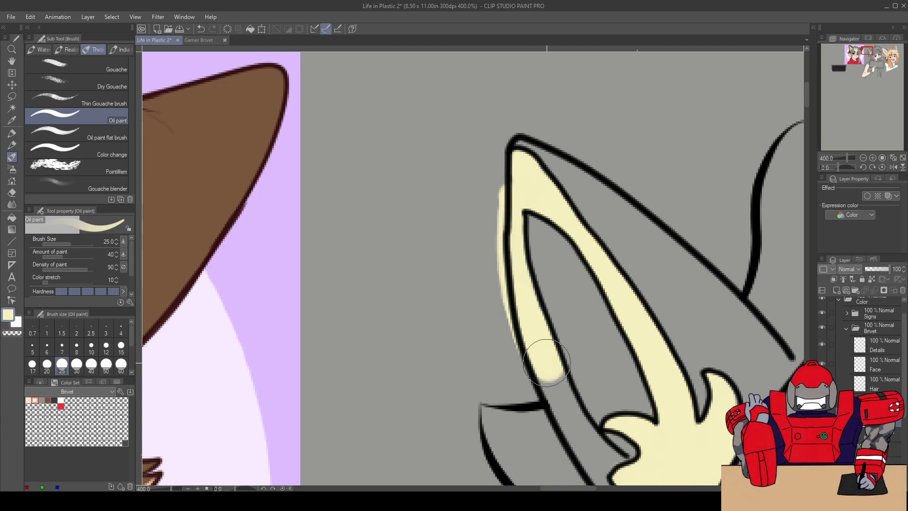
key(e)
mouse_move(497, 184)
mouse_down()
mouse_move(493, 269)
mouse_move(511, 365)
mouse_move(424, 240)
mouse_up()
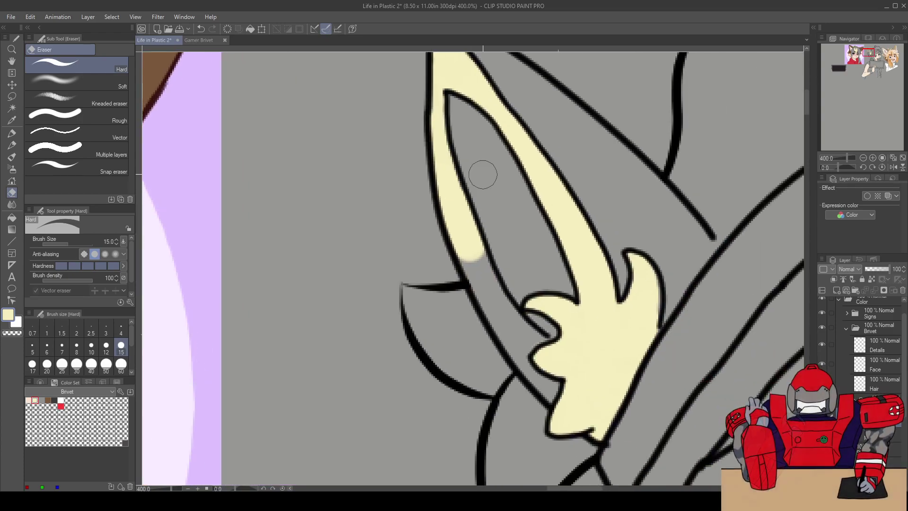
key(b)
mouse_move(468, 274)
mouse_down()
mouse_move(470, 254)
mouse_move(501, 332)
mouse_move(517, 331)
mouse_move(556, 388)
mouse_up()
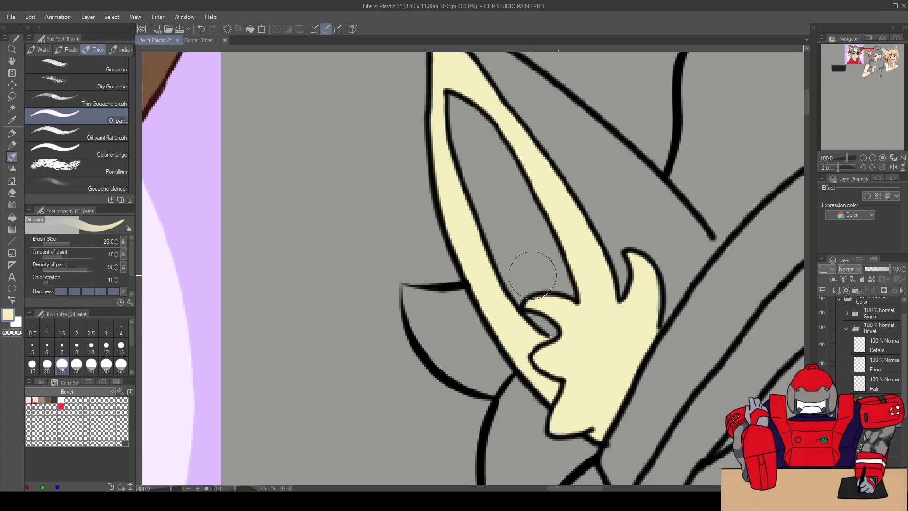
Zoom out to compare the yellow ear with the other portraits
scroll(424, 190, down, 2)
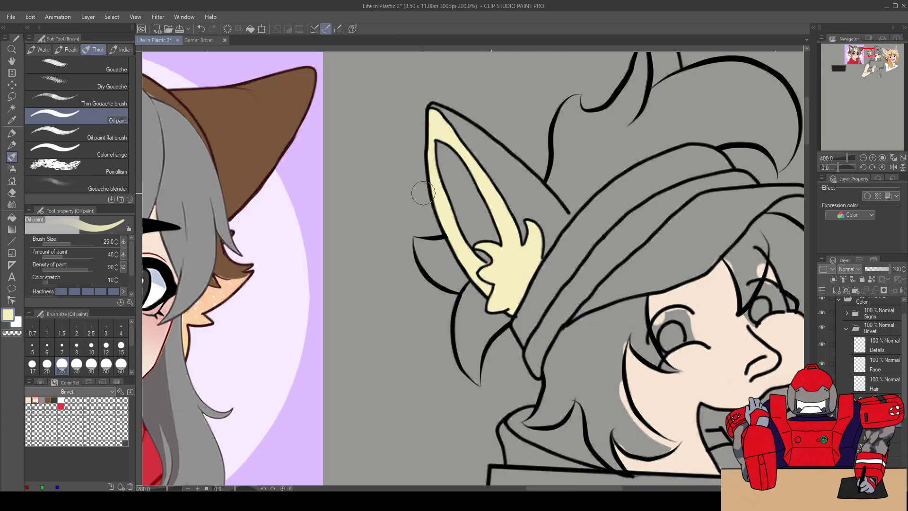
drag(454, 225, 338, 333)
drag(393, 293, 332, 128)
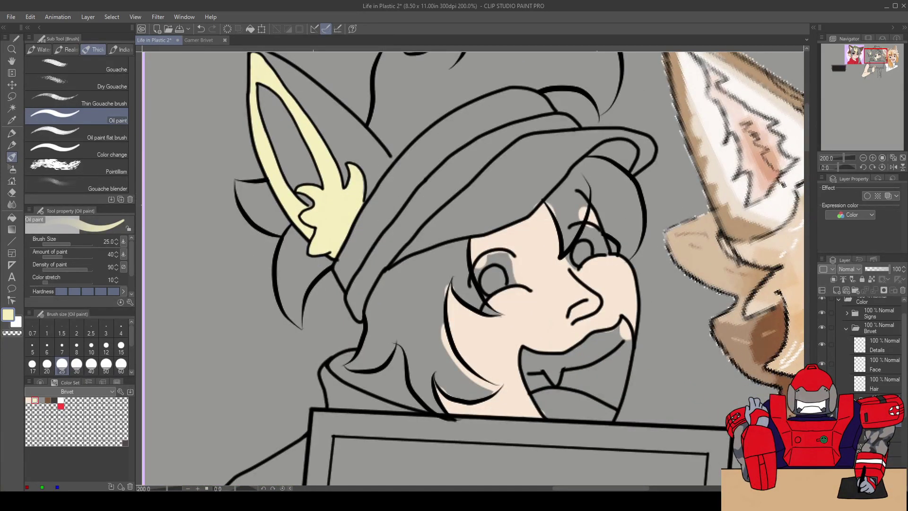
drag(904, 350, 904, 339)
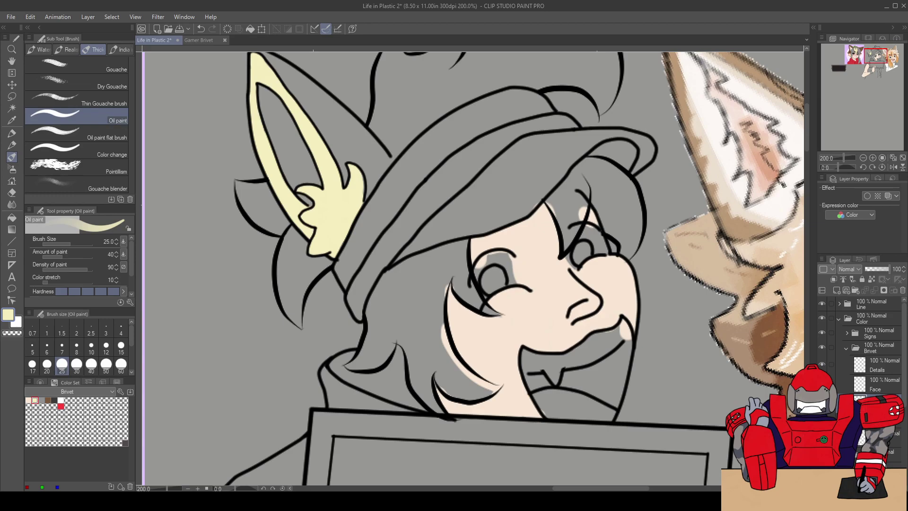
mouse_move(698, 285)
mouse_down()
mouse_move(564, 244)
mouse_move(447, 229)
mouse_move(633, 286)
mouse_move(664, 315)
mouse_up()
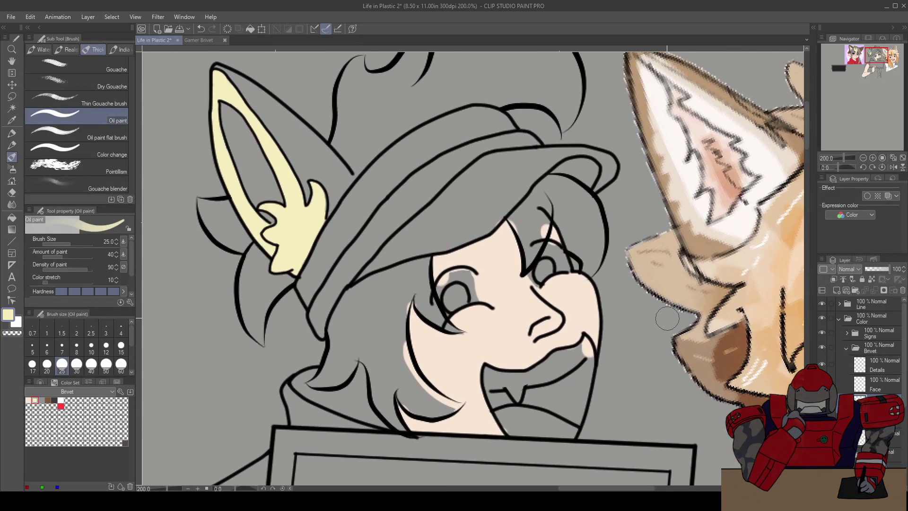
drag(738, 331, 595, 330)
scroll(490, 296, down, 2)
drag(425, 305, 614, 294)
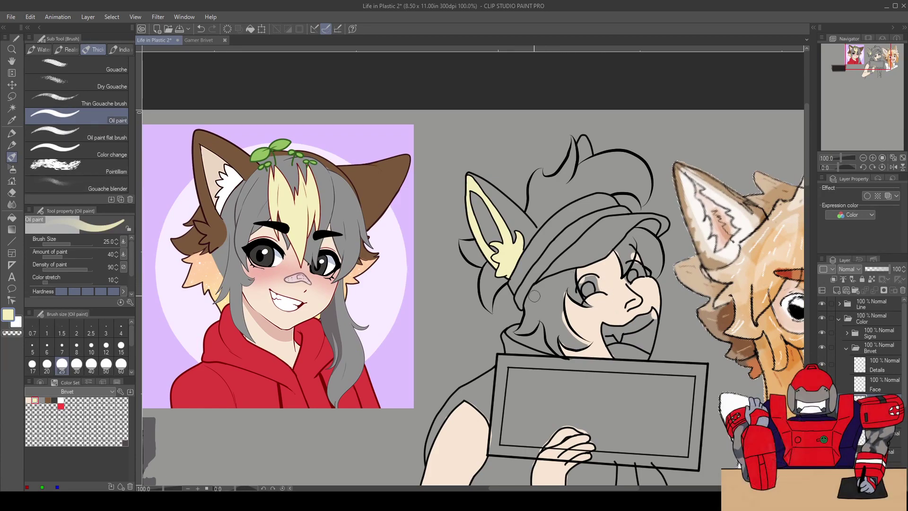
Check the Gamer Brivet reference, then pick brown from the Color Set
drag(572, 308, 539, 279)
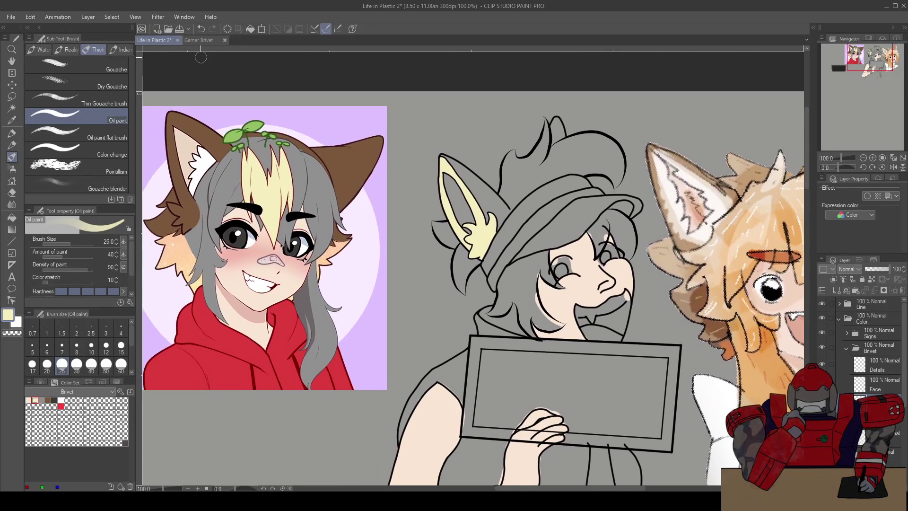
click(200, 40)
click(156, 39)
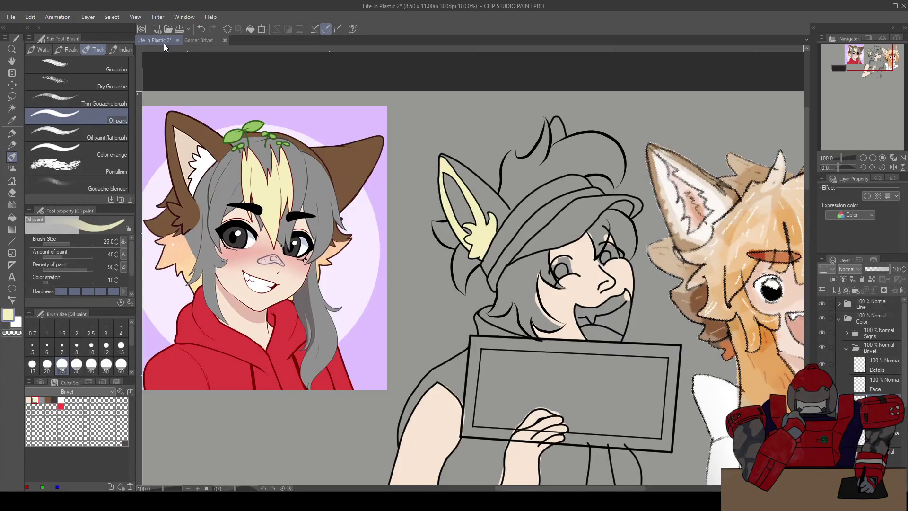
click(48, 400)
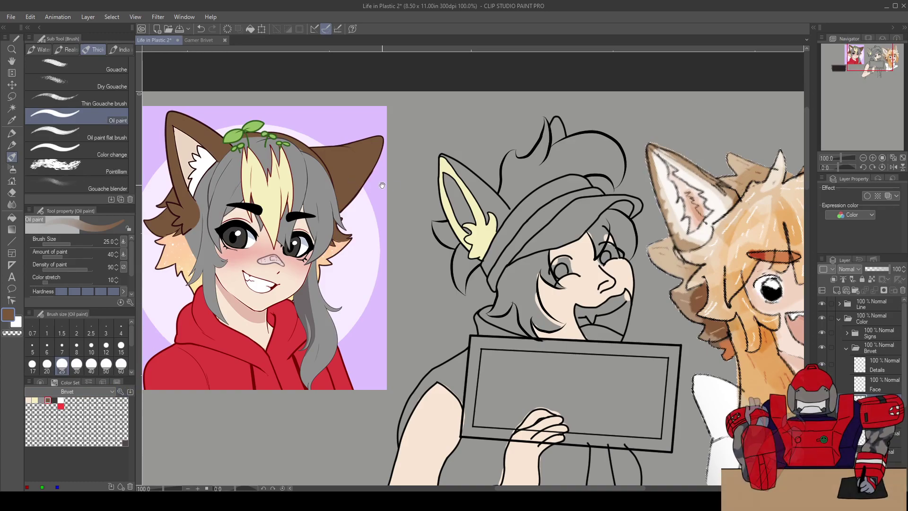
Paint brown along the ear's upper edge toward the tip
scroll(484, 174, up, 1)
scroll(485, 187, up, 1)
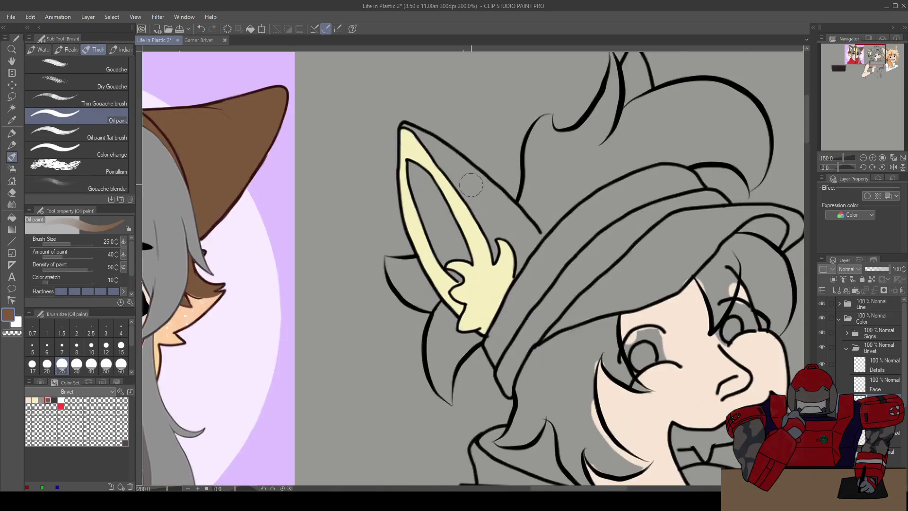
drag(463, 181, 482, 203)
mouse_move(452, 161)
mouse_down()
mouse_move(476, 192)
mouse_move(496, 194)
mouse_up()
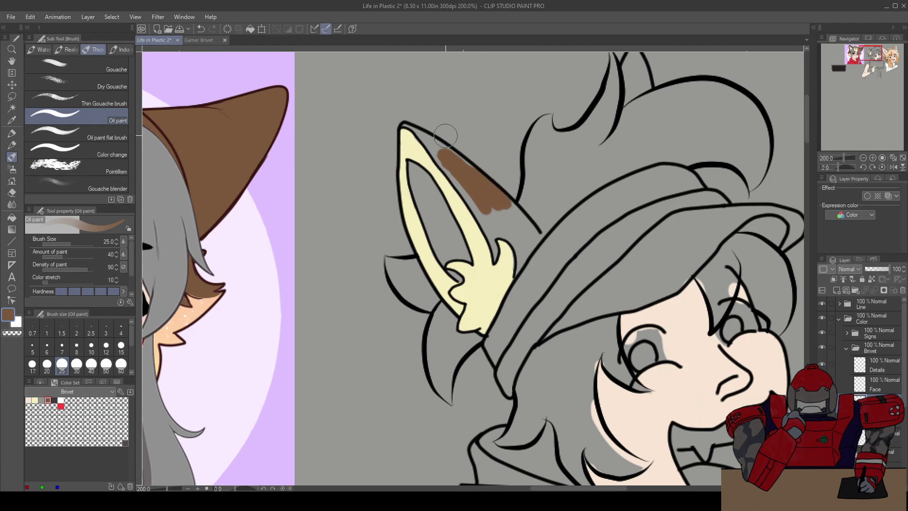
scroll(445, 136, up, 2)
mouse_move(450, 195)
mouse_down()
mouse_move(501, 272)
mouse_move(416, 156)
mouse_move(490, 214)
mouse_move(378, 124)
mouse_up()
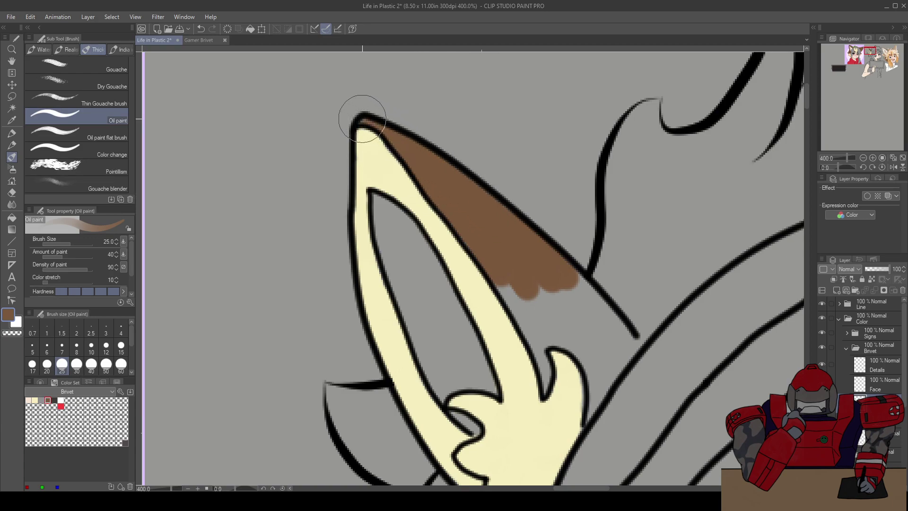
key(e)
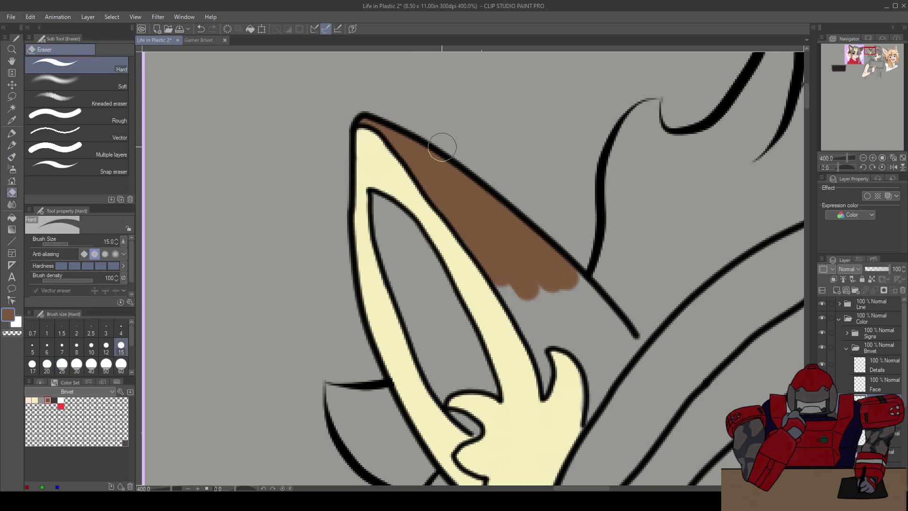
key(b)
Fill the outer ear's lower part brown beside the cream, erasing brown past the line
mouse_move(525, 281)
mouse_down()
mouse_move(427, 124)
mouse_move(424, 163)
mouse_move(463, 180)
mouse_move(468, 157)
mouse_move(494, 172)
mouse_move(484, 165)
mouse_move(541, 221)
mouse_move(522, 239)
mouse_move(507, 288)
mouse_up()
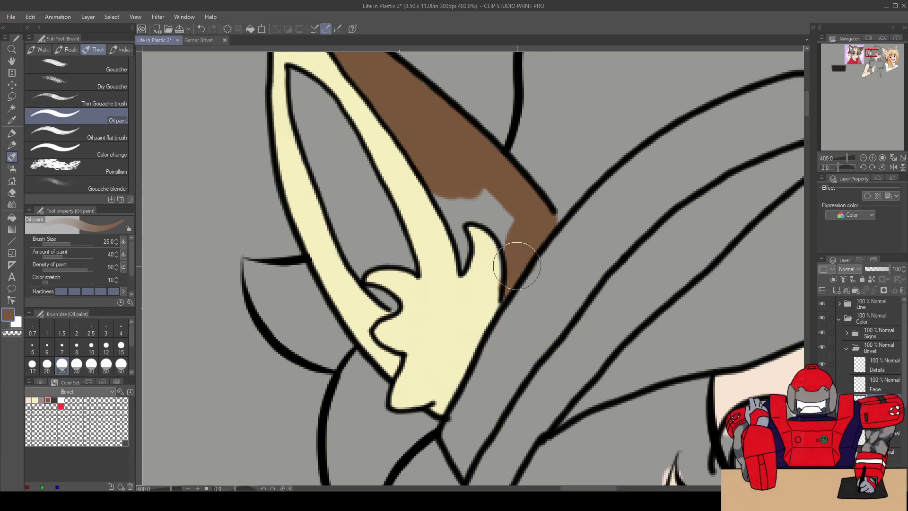
mouse_move(518, 241)
mouse_down()
mouse_move(493, 203)
mouse_move(445, 196)
mouse_move(462, 204)
mouse_move(456, 239)
mouse_move(464, 256)
mouse_up()
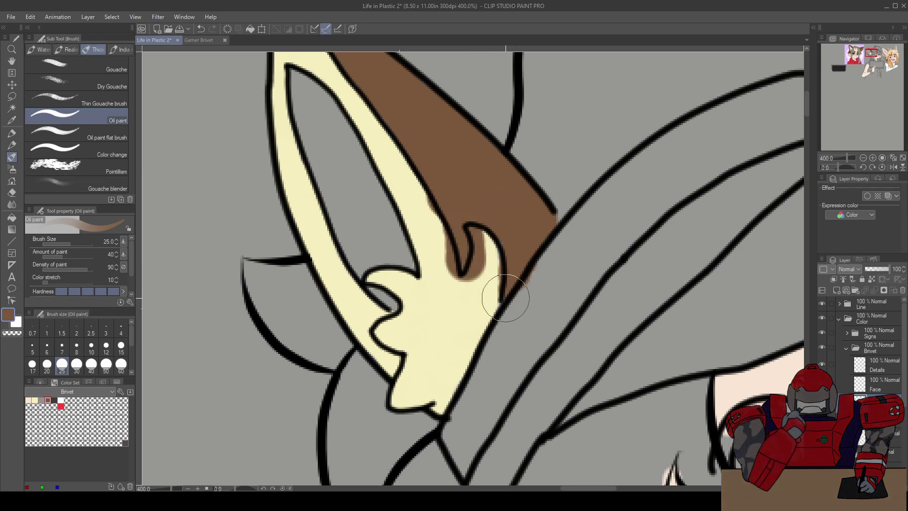
drag(506, 298, 497, 277)
key(e)
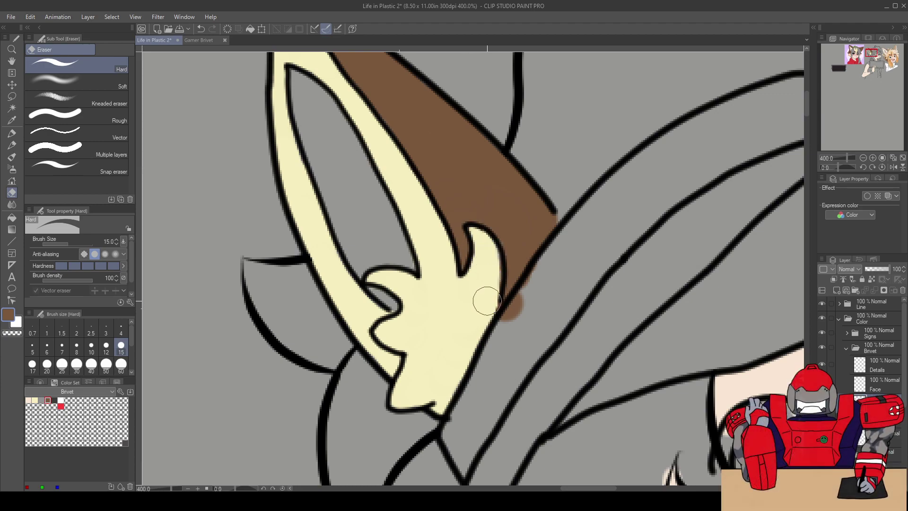
drag(532, 290, 519, 310)
drag(550, 264, 529, 287)
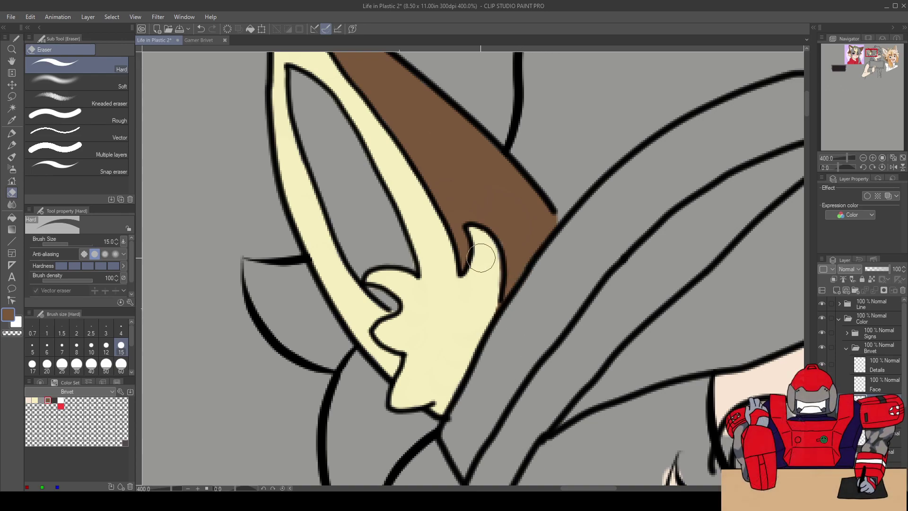
Fill the small back ear behind the hair with brown, including its lower corner
drag(487, 201, 426, 375)
scroll(456, 268, down, 2)
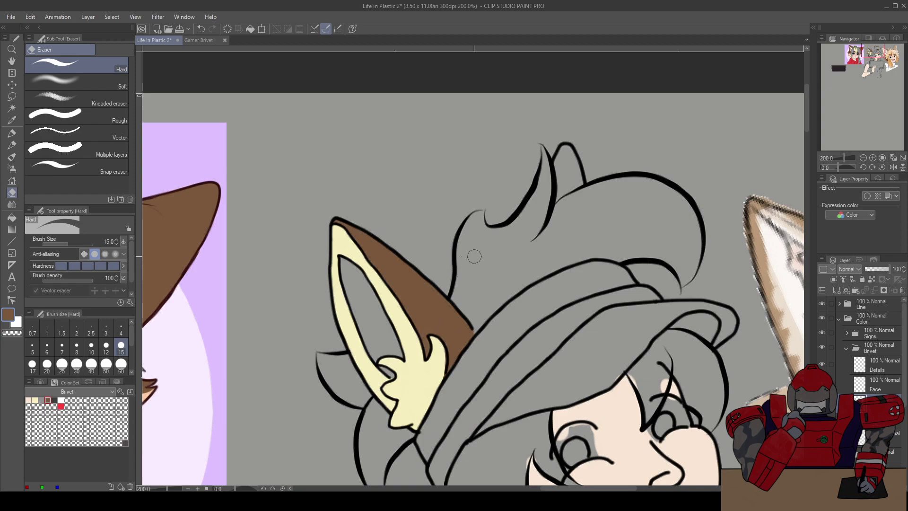
scroll(603, 180, up, 2)
scroll(571, 187, up, 2)
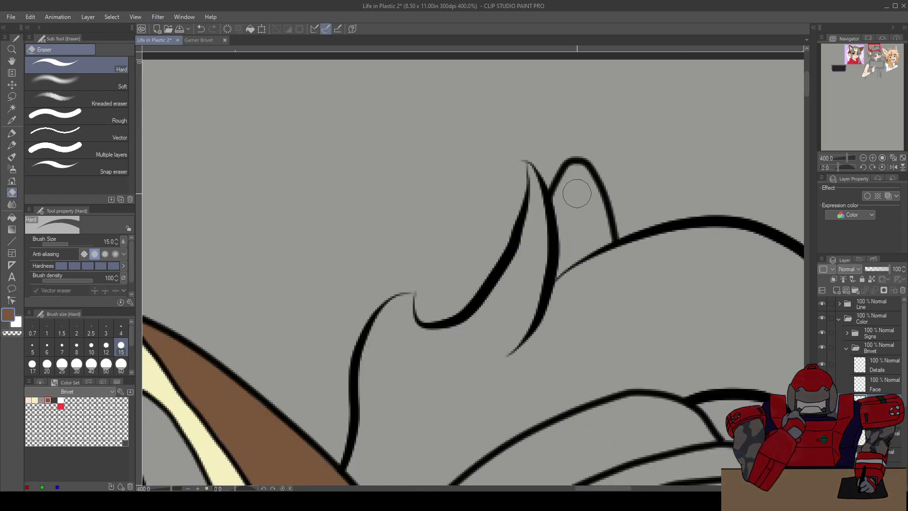
key(b)
mouse_move(578, 235)
mouse_down()
mouse_move(585, 198)
mouse_move(602, 237)
mouse_move(571, 252)
mouse_move(564, 195)
mouse_move(578, 181)
mouse_up()
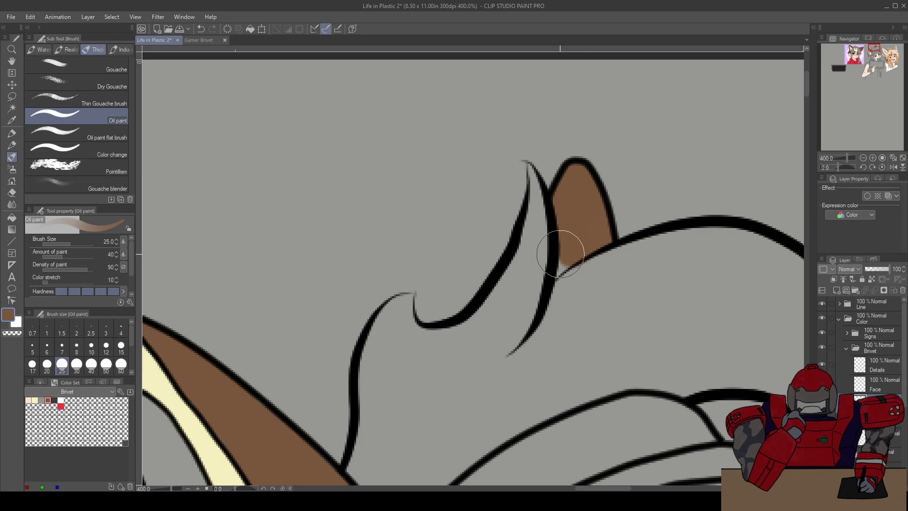
mouse_move(531, 269)
mouse_down()
mouse_move(567, 255)
mouse_move(539, 275)
mouse_move(553, 302)
mouse_move(576, 279)
mouse_up()
key(e)
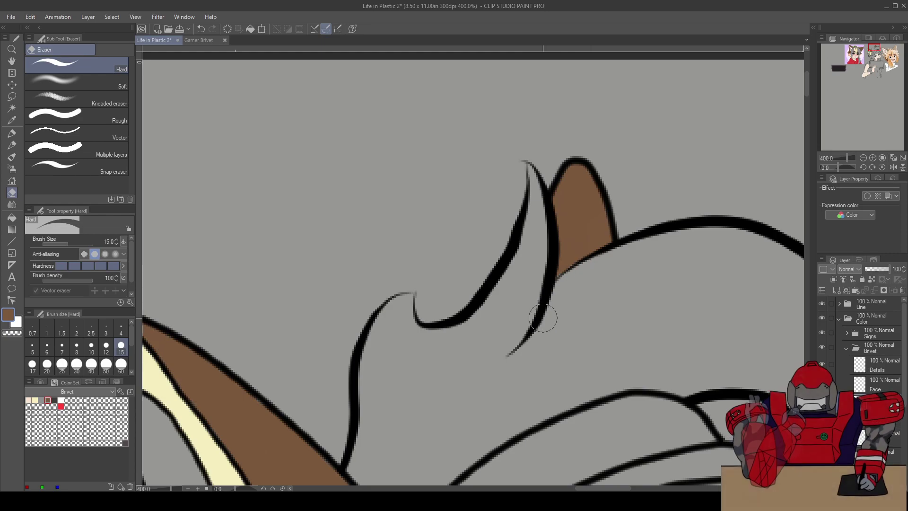
scroll(466, 259, down, 3)
drag(465, 293, 467, 244)
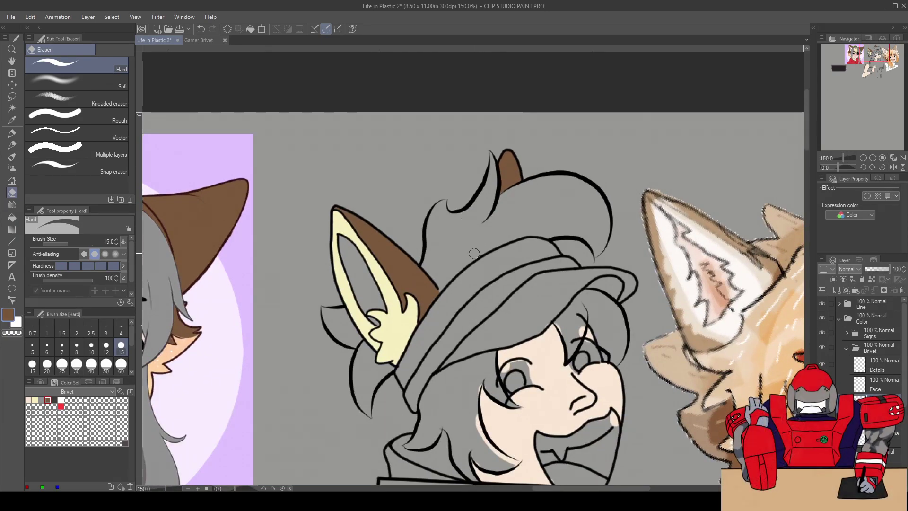
Try a brown stroke along the ear's inner edge, then undo it
scroll(441, 184, down, 1)
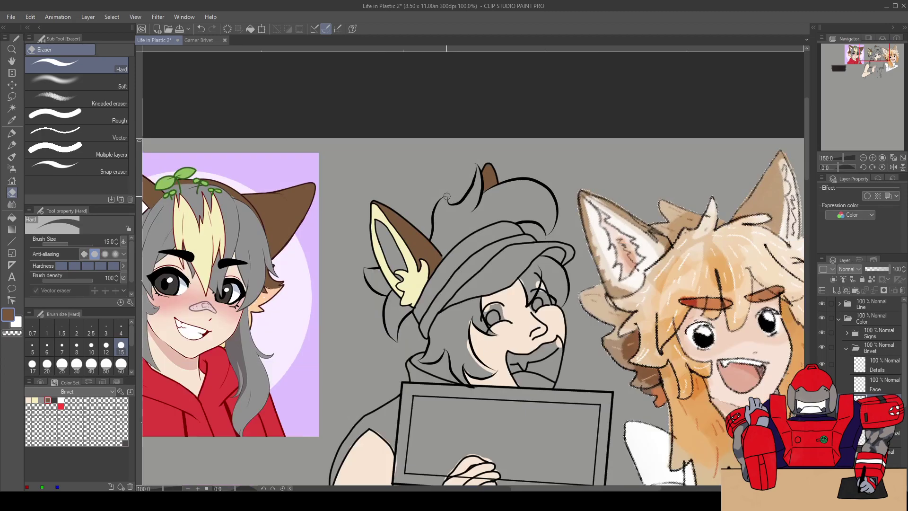
drag(394, 211, 422, 180)
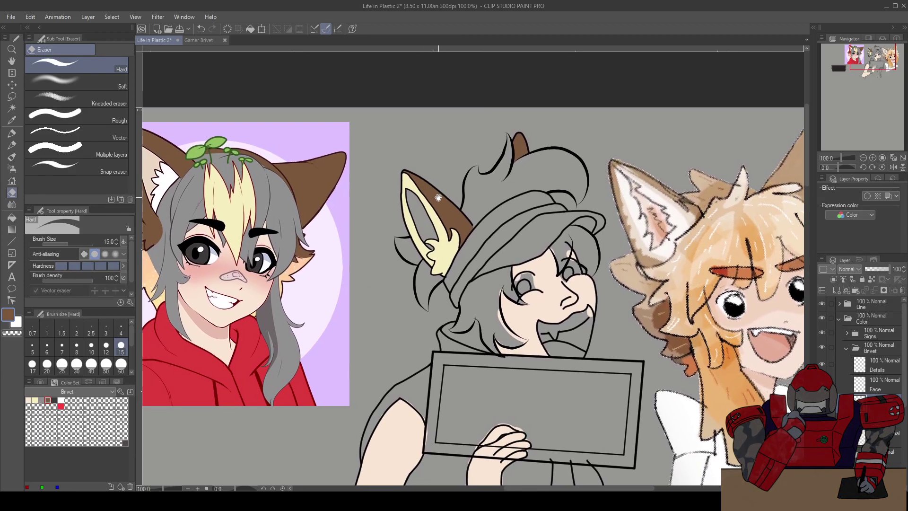
scroll(413, 273, up, 1)
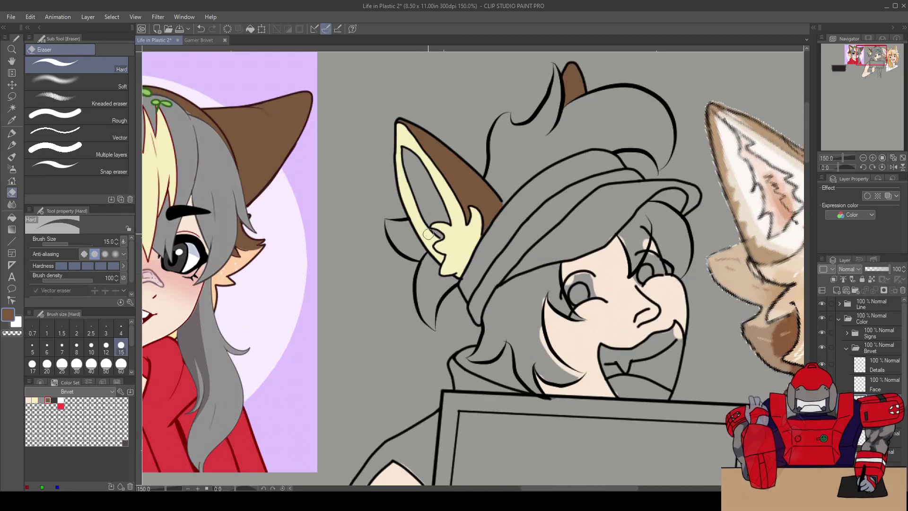
scroll(416, 248, up, 1)
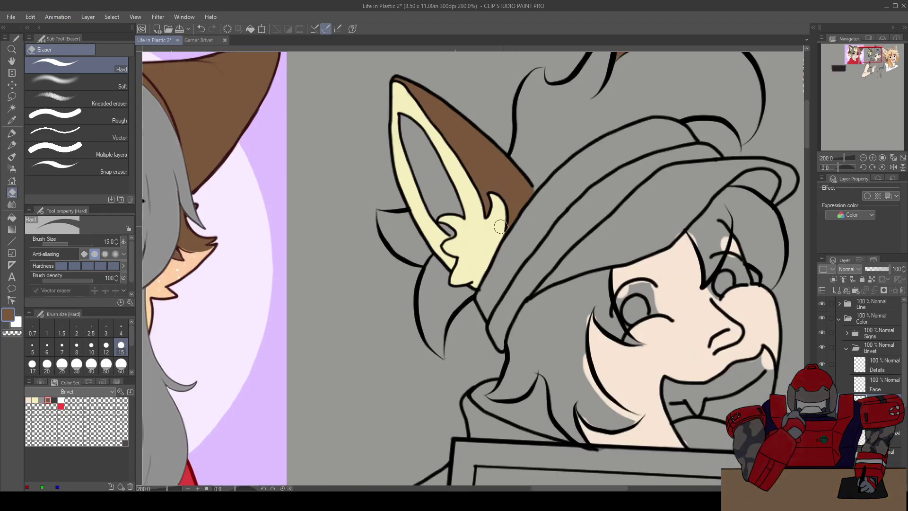
key(b)
scroll(387, 246, up, 2)
click(456, 254)
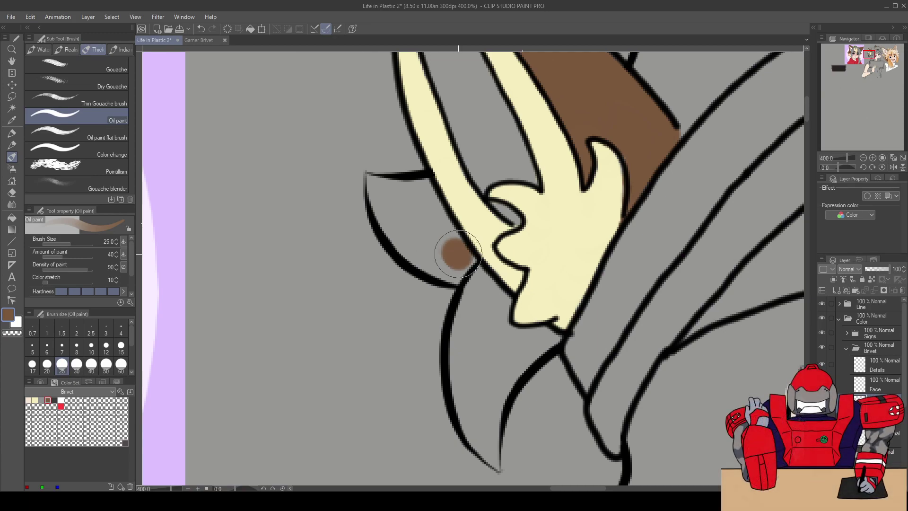
mouse_move(462, 261)
mouse_down()
mouse_move(432, 260)
mouse_move(412, 243)
mouse_move(467, 259)
mouse_move(437, 270)
mouse_move(407, 248)
mouse_move(374, 185)
mouse_move(432, 228)
mouse_move(431, 213)
mouse_move(412, 189)
mouse_move(399, 189)
mouse_up()
key(ctrl+z)
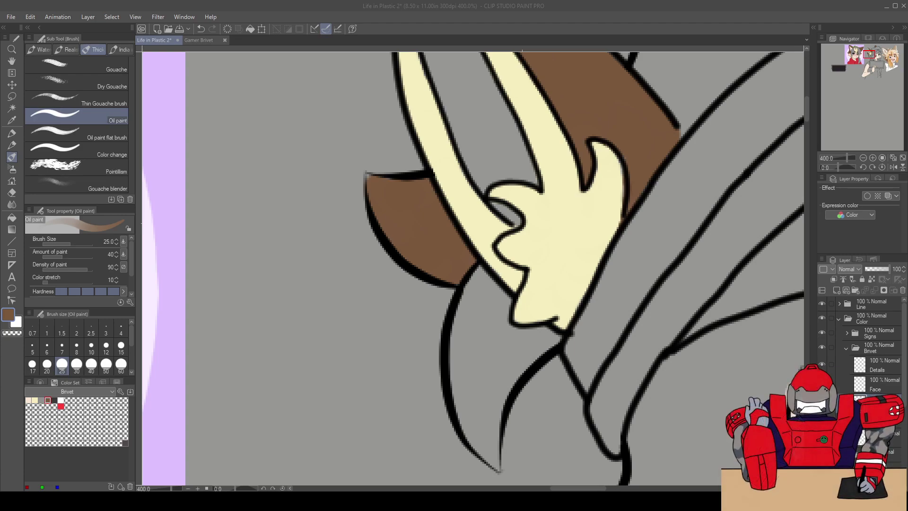
Fill the fur tuft left of the ear brown and trim the overflow at its tip
drag(392, 202, 365, 178)
key(e)
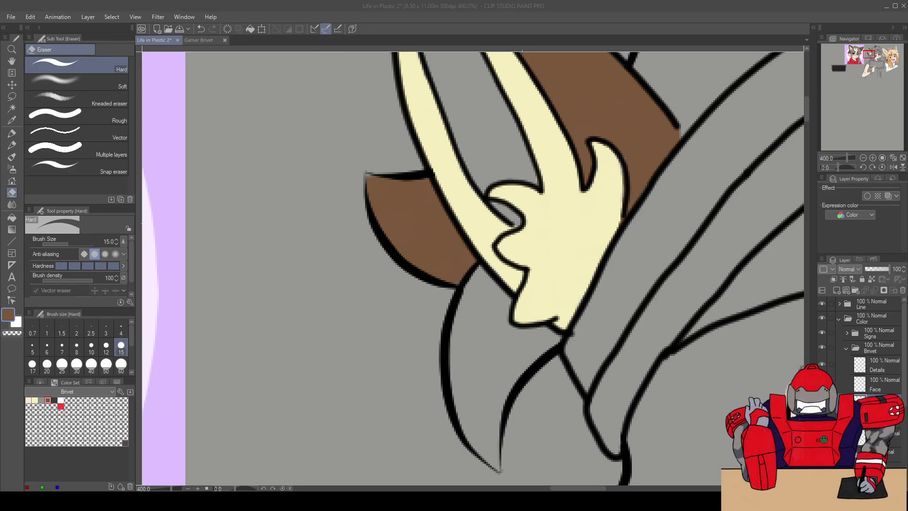
click(423, 4)
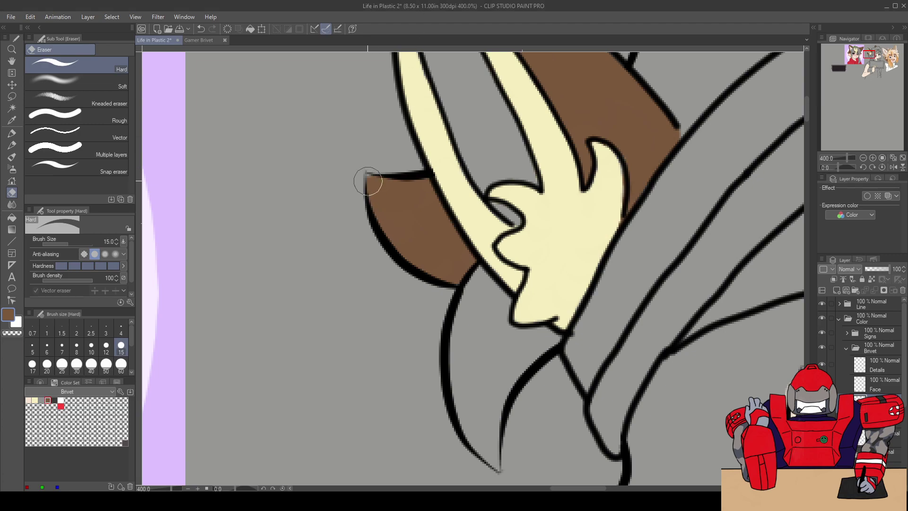
key(b)
drag(364, 176, 369, 174)
key(e)
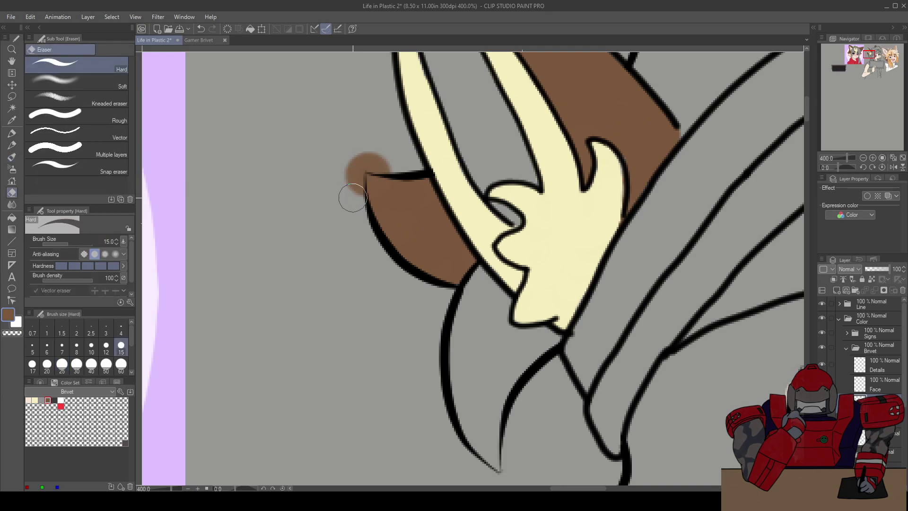
drag(352, 197, 354, 168)
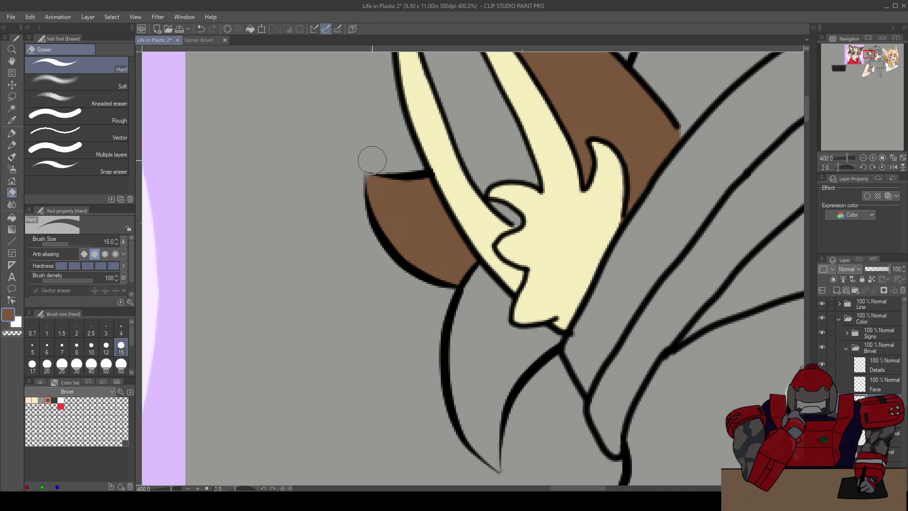
key(ctrl+z)
scroll(344, 119, up, 2)
mouse_move(334, 188)
mouse_down()
mouse_move(370, 251)
mouse_move(365, 208)
mouse_move(425, 172)
mouse_move(440, 183)
mouse_move(375, 160)
mouse_up()
Paint brown along the tuft's left line and erase the spill past its pointed tip
mouse_move(382, 202)
mouse_down()
mouse_move(246, 75)
mouse_move(347, 120)
mouse_move(337, 107)
mouse_up()
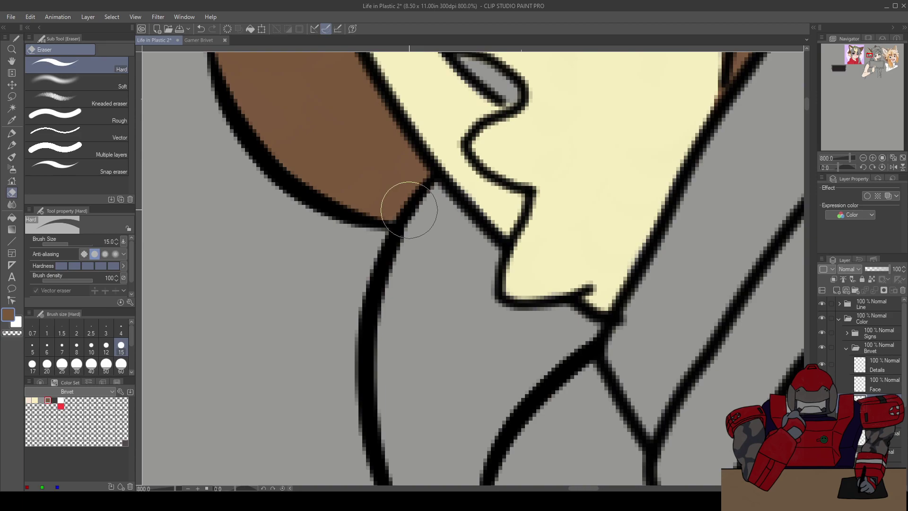
key(b)
scroll(410, 209, down, 2)
mouse_move(416, 242)
mouse_down()
mouse_move(409, 304)
mouse_move(410, 252)
mouse_move(400, 301)
mouse_move(413, 214)
mouse_move(435, 243)
mouse_move(430, 277)
mouse_move(486, 278)
mouse_move(437, 320)
mouse_move(439, 300)
mouse_move(419, 321)
mouse_move(407, 310)
mouse_move(406, 361)
mouse_move(421, 346)
mouse_move(420, 378)
mouse_up()
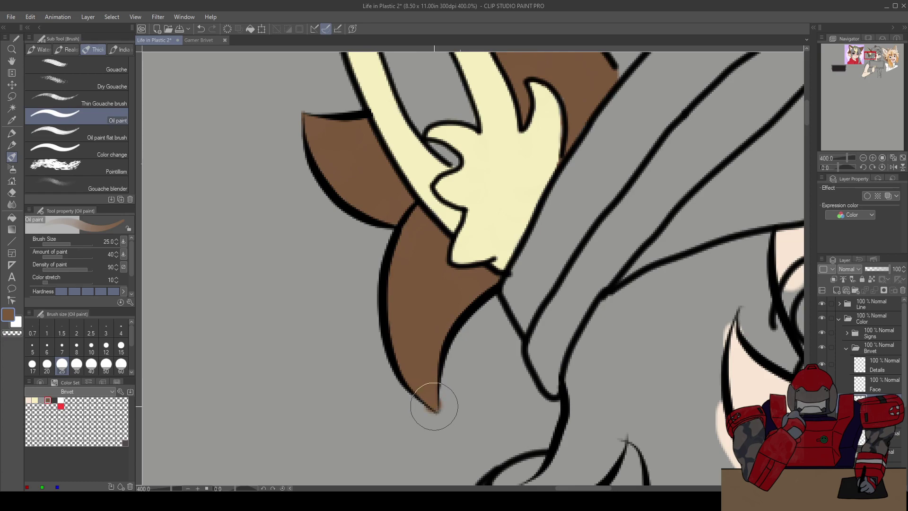
scroll(414, 350, up, 2)
key(e)
drag(419, 355, 352, 147)
drag(357, 330, 369, 331)
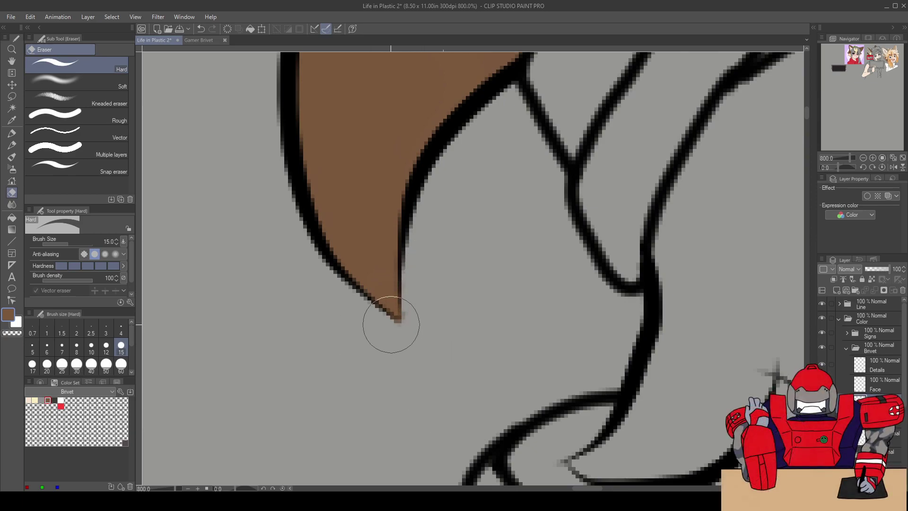
scroll(385, 365, down, 4)
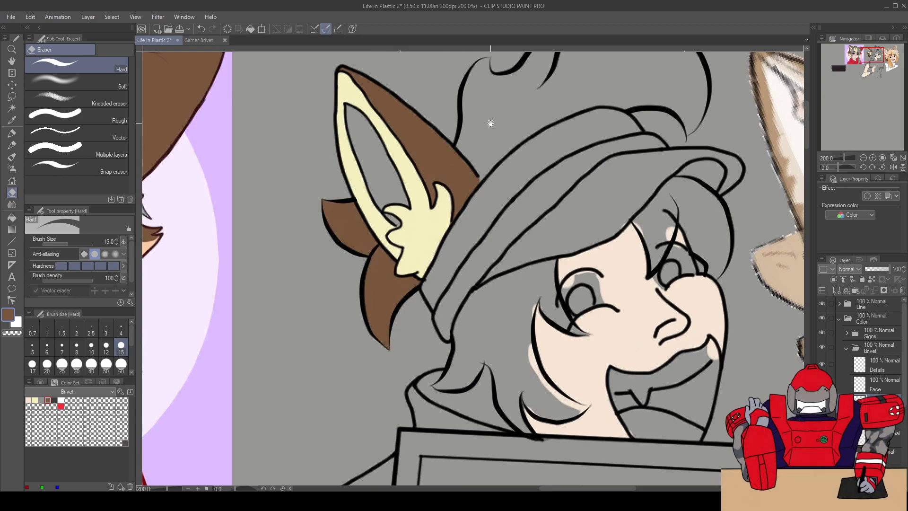
Paint brown up the outer ear edge, the hair gap and the back ear tip, erasing overflow
drag(489, 125, 492, 197)
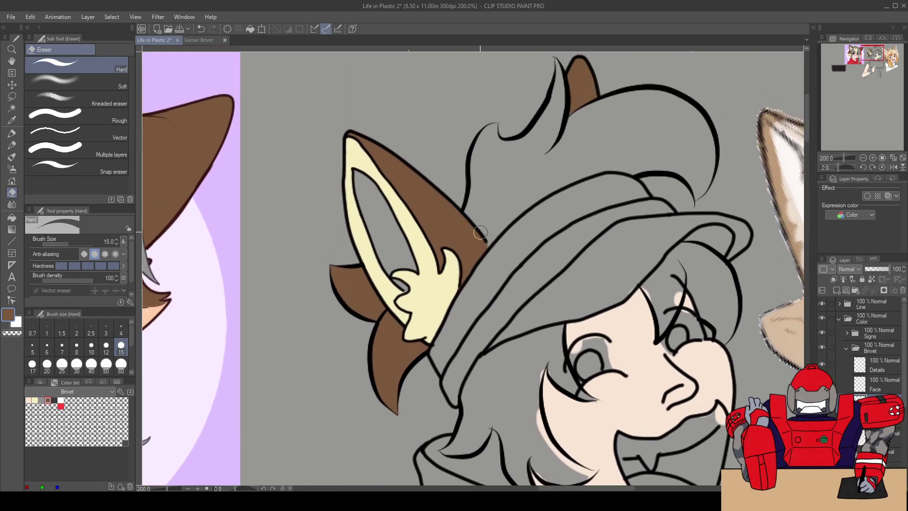
scroll(480, 232, up, 2)
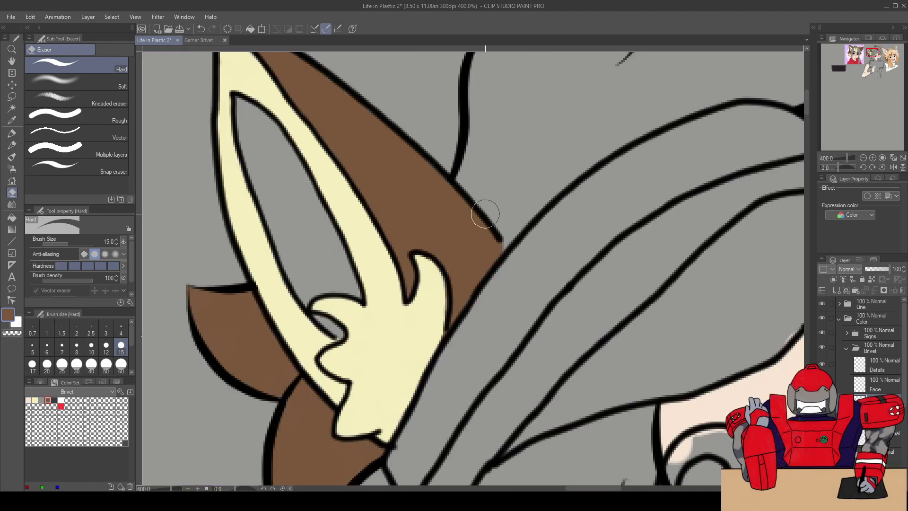
key(b)
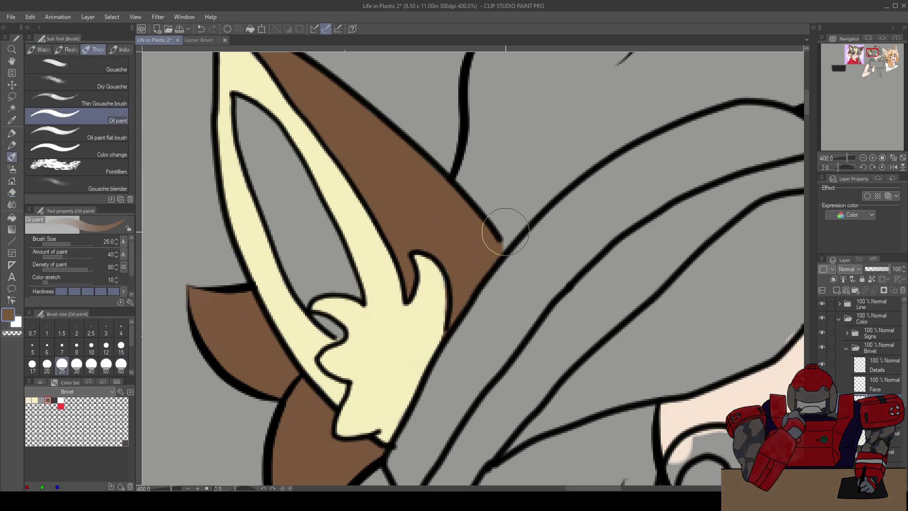
mouse_move(511, 196)
mouse_down()
mouse_move(497, 237)
mouse_move(540, 178)
mouse_move(492, 238)
mouse_move(522, 172)
mouse_move(469, 190)
mouse_move(487, 145)
mouse_move(485, 161)
mouse_move(550, 170)
mouse_move(553, 159)
mouse_move(512, 221)
mouse_move(562, 154)
mouse_move(556, 172)
mouse_up()
drag(581, 123, 546, 209)
mouse_move(516, 192)
mouse_down()
mouse_move(497, 225)
mouse_move(464, 222)
mouse_move(454, 156)
mouse_move(552, 193)
mouse_move(540, 235)
mouse_move(562, 211)
mouse_move(583, 209)
mouse_up()
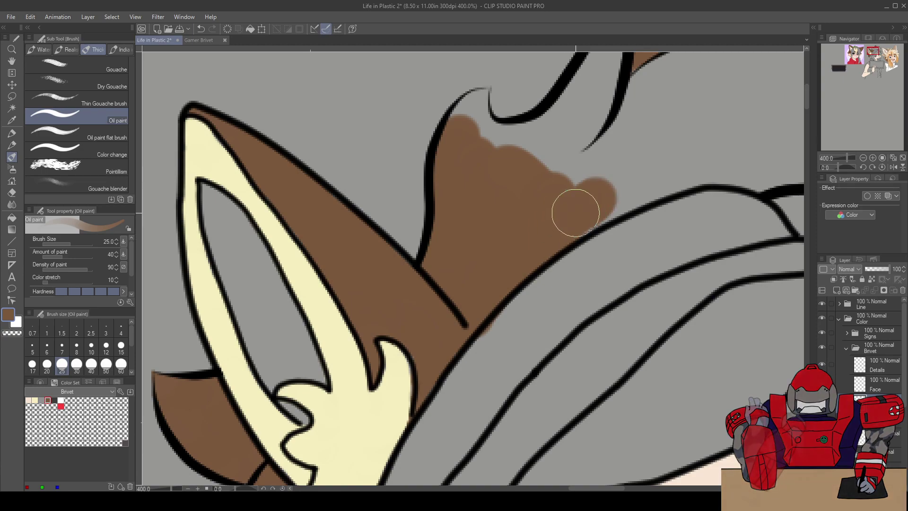
scroll(583, 209, up, 3)
mouse_move(537, 229)
mouse_down()
mouse_move(449, 221)
mouse_move(426, 196)
mouse_move(437, 185)
mouse_move(438, 198)
mouse_move(442, 178)
mouse_up()
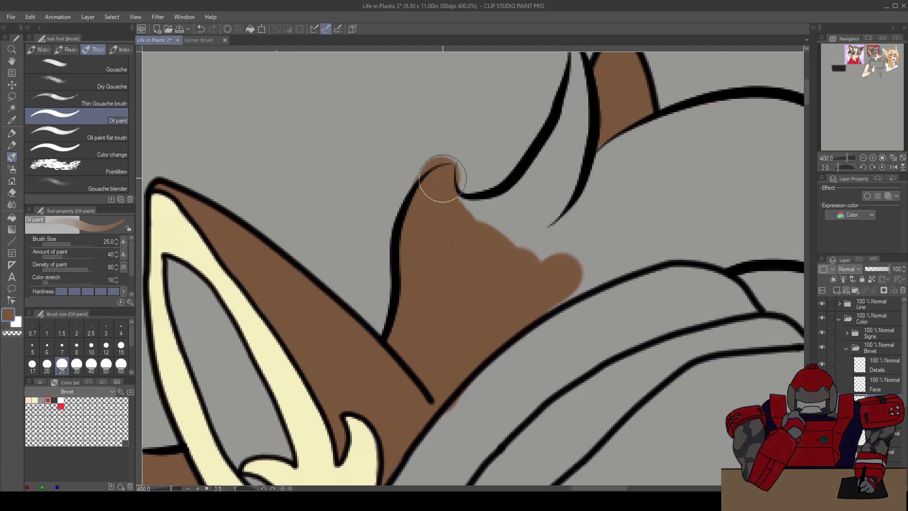
scroll(407, 117, up, 2)
key(e)
mouse_move(405, 215)
mouse_down()
mouse_move(445, 178)
mouse_move(481, 165)
mouse_move(433, 201)
mouse_move(492, 172)
mouse_move(528, 171)
mouse_move(536, 232)
mouse_up()
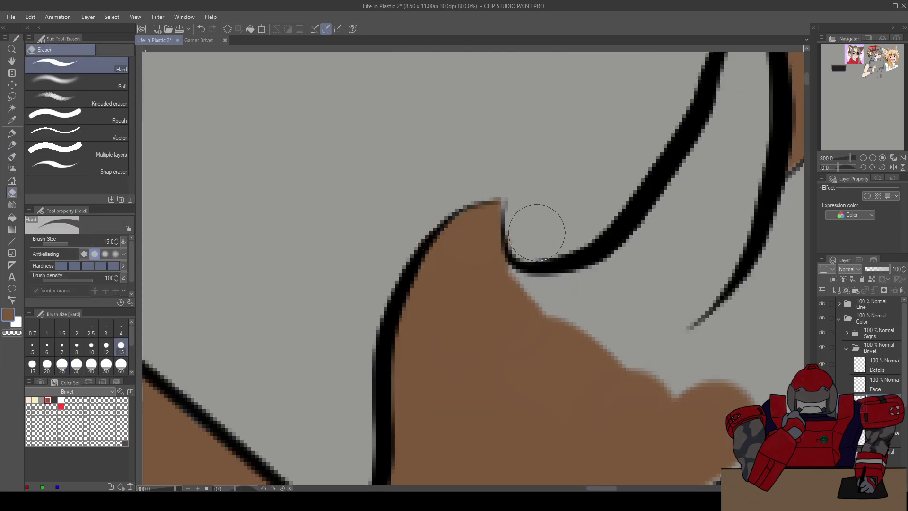
Fill brown along the black outline up into the pointed tip
key(b)
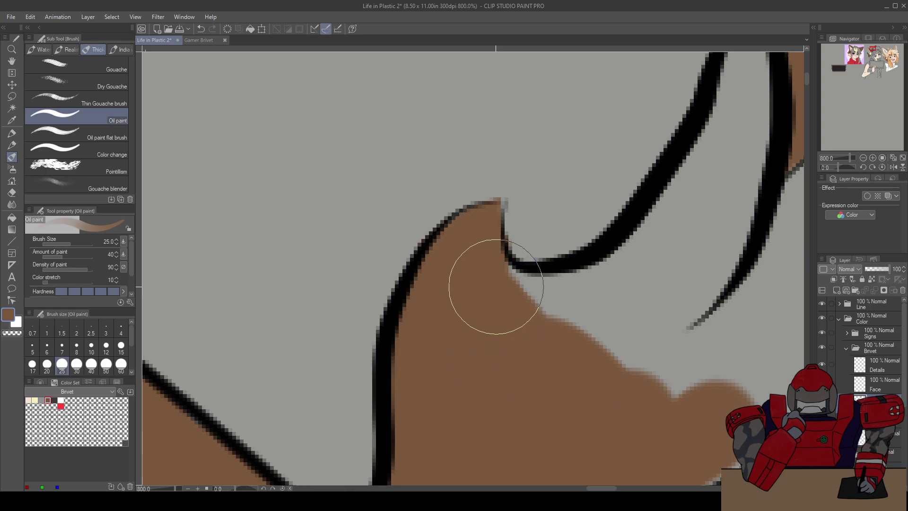
scroll(499, 296, down, 2)
mouse_move(521, 314)
mouse_down()
mouse_move(410, 232)
mouse_move(460, 244)
mouse_move(433, 245)
mouse_move(499, 206)
mouse_move(457, 268)
mouse_move(533, 232)
mouse_move(502, 275)
mouse_move(506, 298)
mouse_move(494, 315)
mouse_move(586, 273)
mouse_move(562, 282)
mouse_up()
click(412, 232)
drag(587, 210, 568, 300)
mouse_move(542, 326)
mouse_down()
mouse_move(548, 298)
mouse_move(456, 361)
mouse_up()
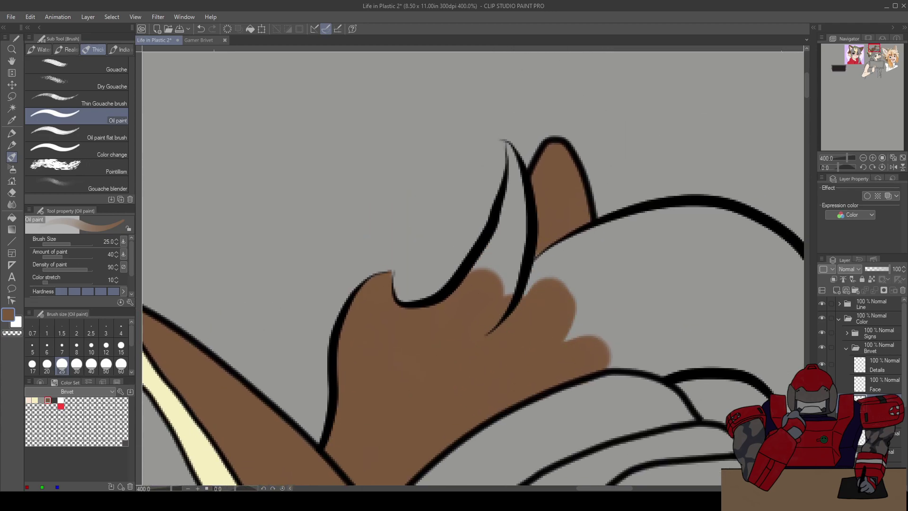
mouse_move(472, 305)
mouse_down()
mouse_move(488, 293)
mouse_move(480, 281)
mouse_move(499, 264)
mouse_move(500, 279)
mouse_move(507, 261)
mouse_move(514, 223)
mouse_move(493, 249)
mouse_move(509, 212)
mouse_move(515, 242)
mouse_move(511, 153)
mouse_up()
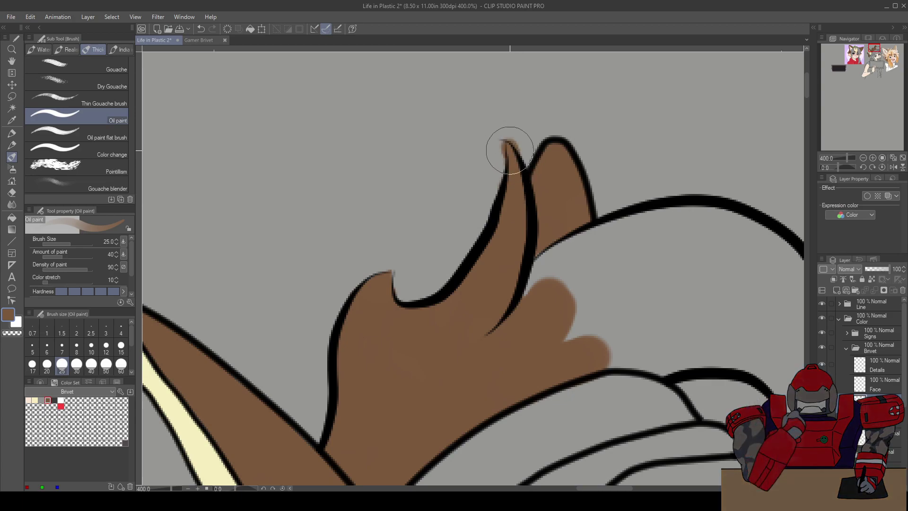
Zoom in and erase the brown overflow and pink speck past the tip's outline
key(ctrl+equal)
key(e)
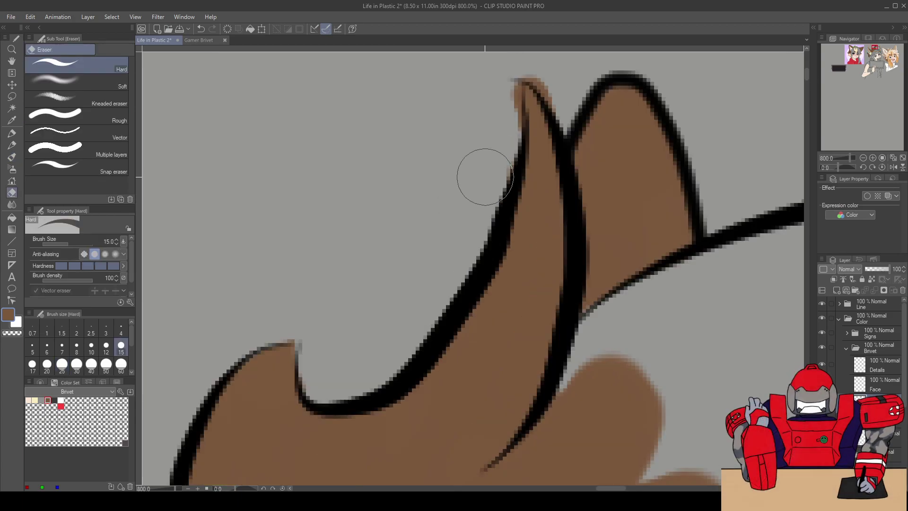
drag(494, 232, 496, 145)
drag(533, 116, 569, 155)
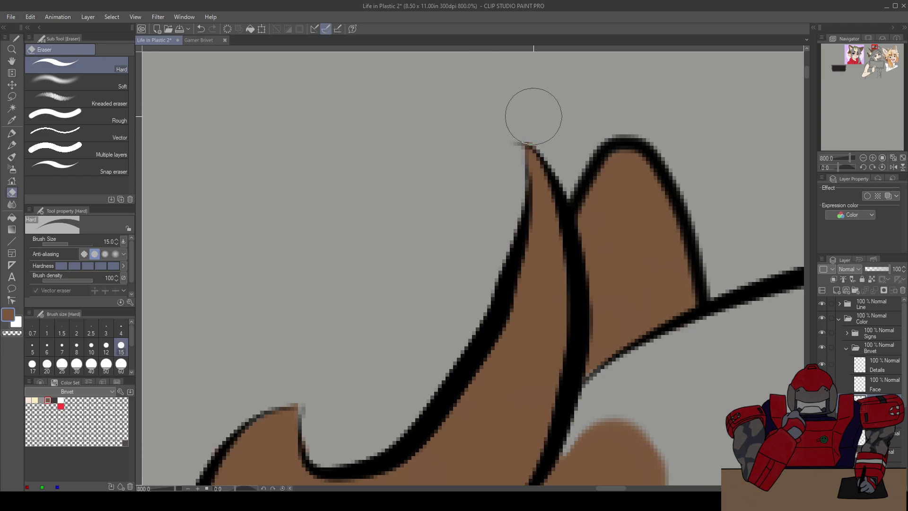
scroll(497, 129, down, 2)
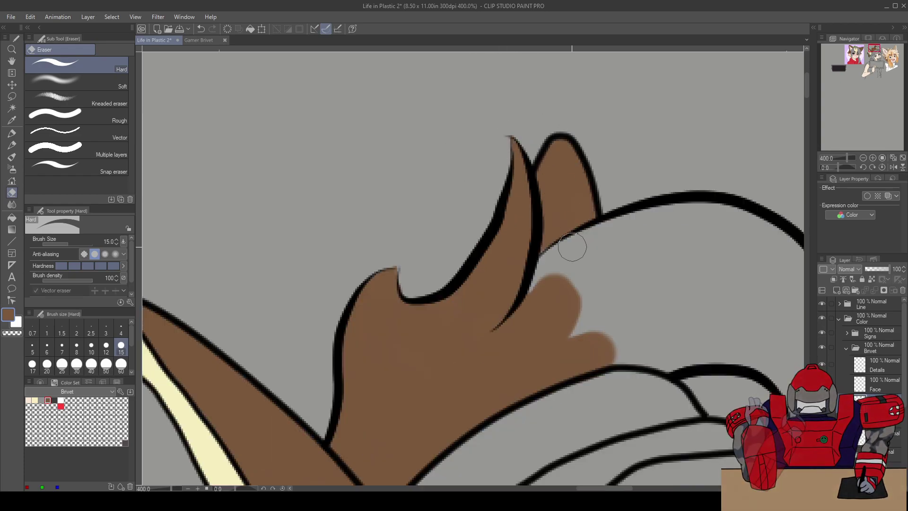
Fill the grey gap along the rounded shape's edge and its bottom tip with brown
mouse_move(550, 298)
mouse_down()
mouse_move(493, 228)
mouse_move(429, 277)
mouse_move(392, 244)
mouse_move(488, 199)
mouse_move(434, 233)
mouse_move(448, 254)
mouse_move(439, 287)
mouse_move(462, 306)
mouse_move(510, 318)
mouse_move(465, 309)
mouse_move(590, 307)
mouse_move(539, 299)
mouse_move(610, 311)
mouse_move(592, 312)
mouse_move(642, 338)
mouse_move(621, 295)
mouse_move(516, 225)
mouse_move(525, 257)
mouse_move(493, 268)
mouse_move(462, 259)
mouse_move(516, 236)
mouse_move(490, 209)
mouse_move(527, 200)
mouse_move(510, 191)
mouse_move(592, 206)
mouse_move(539, 187)
mouse_move(585, 222)
mouse_up()
key(b)
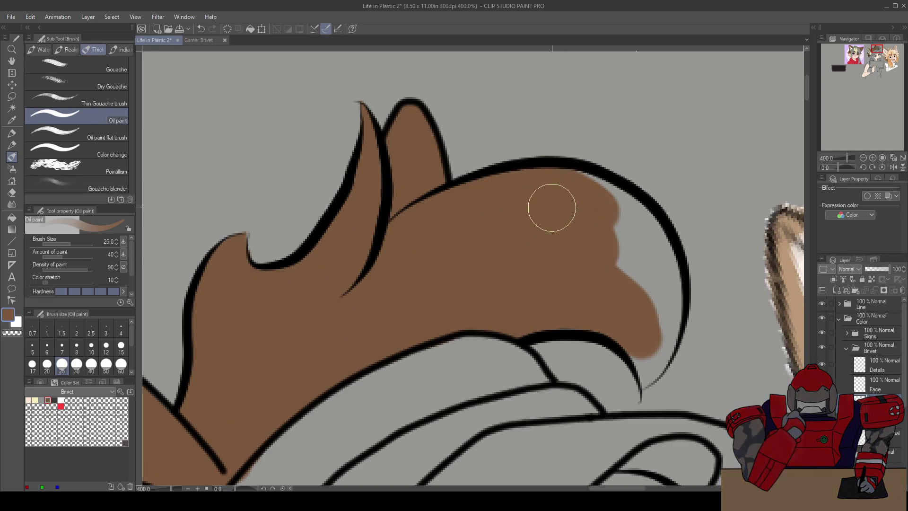
mouse_move(572, 184)
mouse_down()
mouse_move(628, 212)
mouse_move(649, 239)
mouse_move(665, 305)
mouse_move(655, 334)
mouse_move(652, 281)
mouse_move(598, 228)
mouse_move(639, 299)
mouse_move(604, 237)
mouse_move(641, 279)
mouse_move(645, 357)
mouse_move(657, 339)
mouse_up()
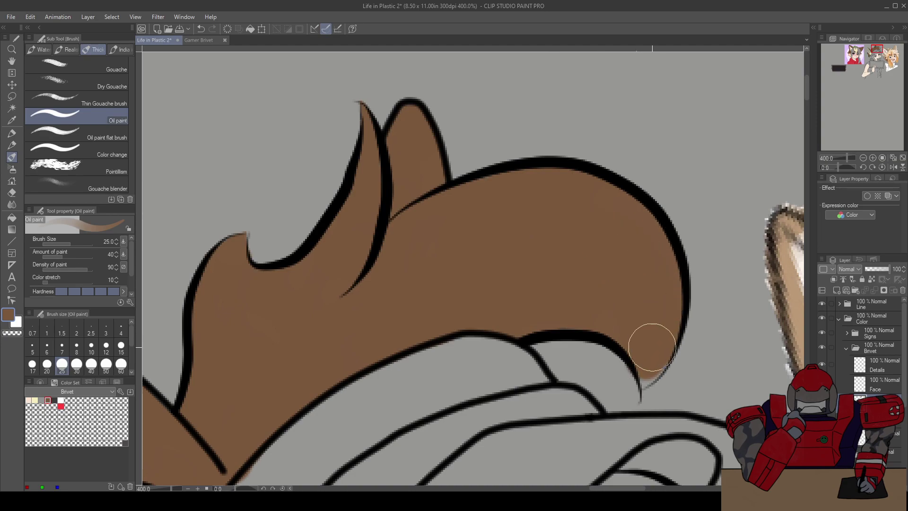
scroll(616, 300, up, 2)
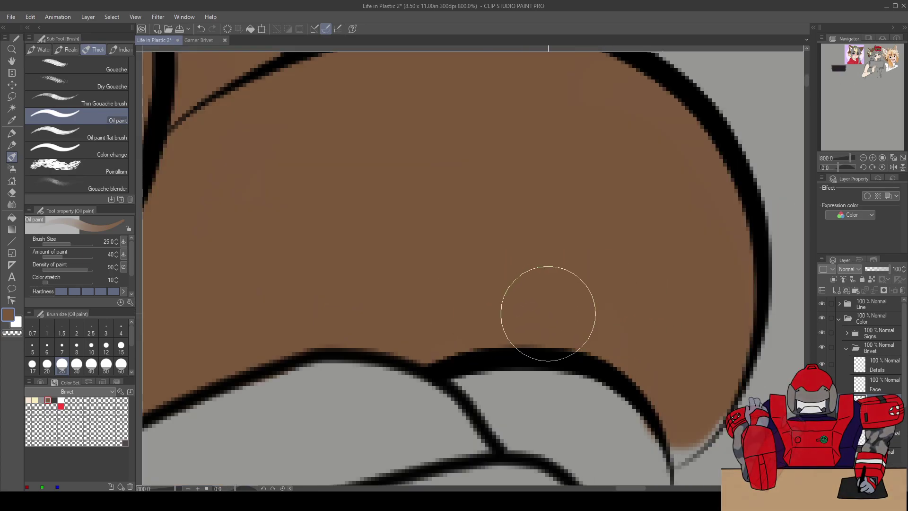
drag(606, 297, 477, 169)
mouse_move(557, 251)
mouse_down()
mouse_move(554, 290)
mouse_move(534, 305)
mouse_move(558, 259)
mouse_up()
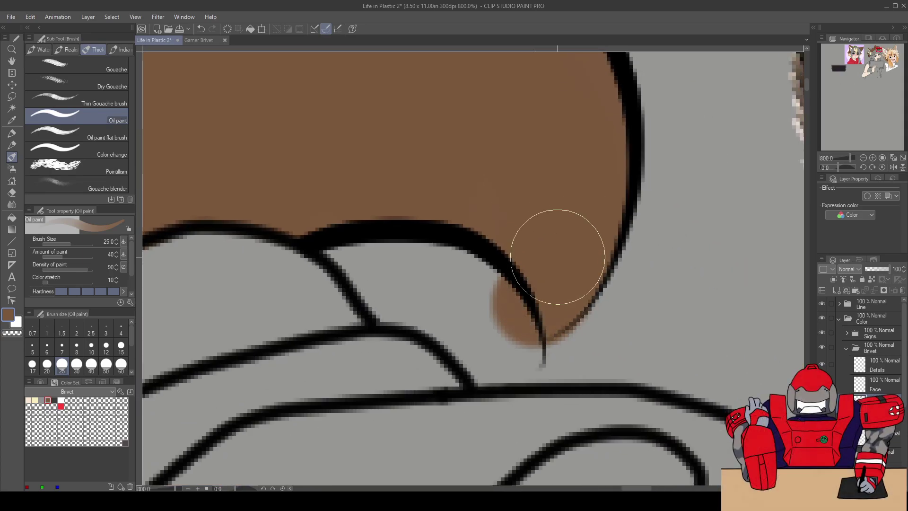
Erase brown overpaint outside the outline around the curled bottom tip
key(e)
drag(464, 283, 515, 329)
drag(556, 361, 605, 325)
key(ctrl+z)
key(ctrl+z)
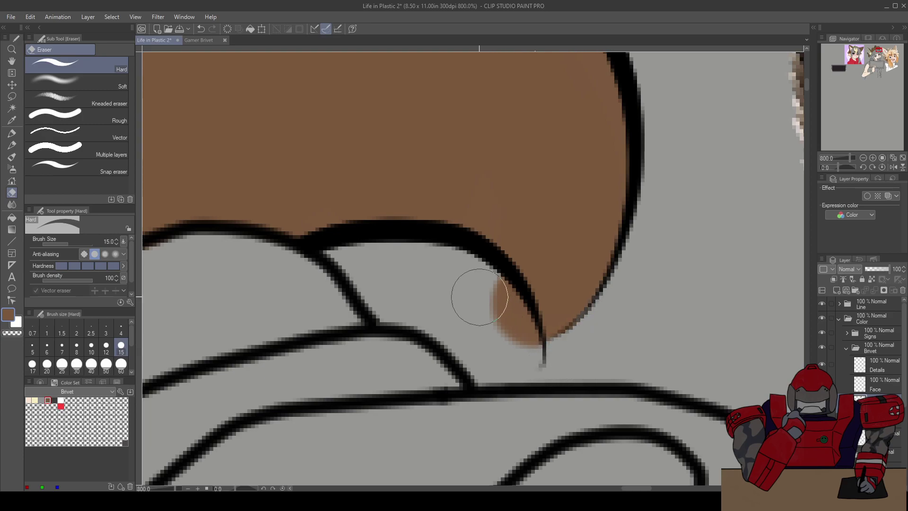
drag(477, 299, 509, 357)
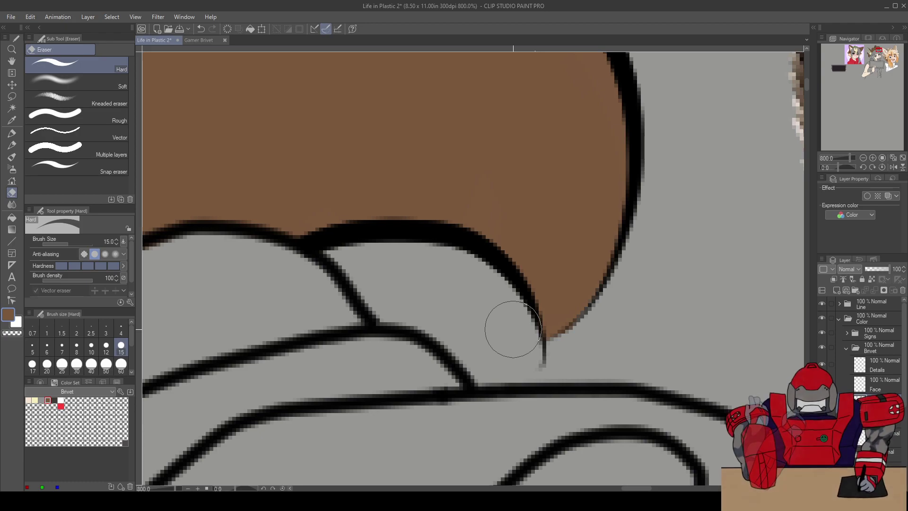
scroll(513, 328, down, 4)
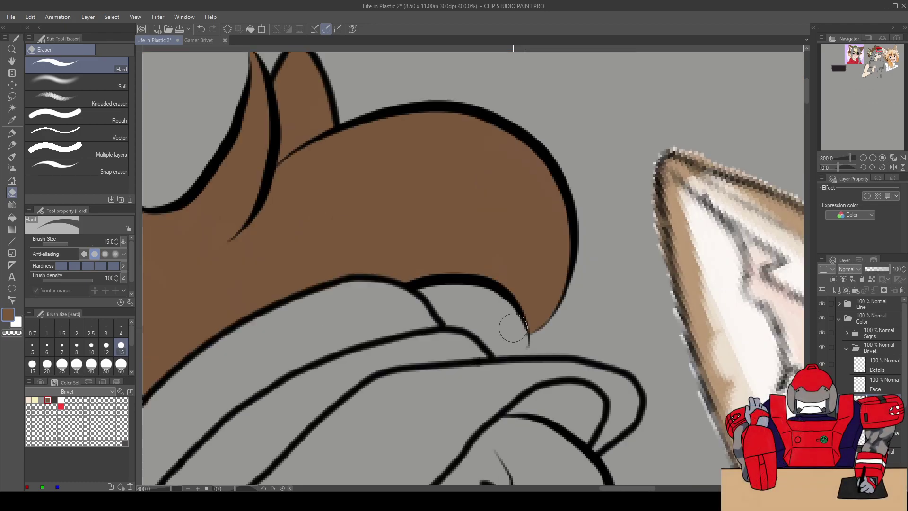
scroll(412, 374, down, 3)
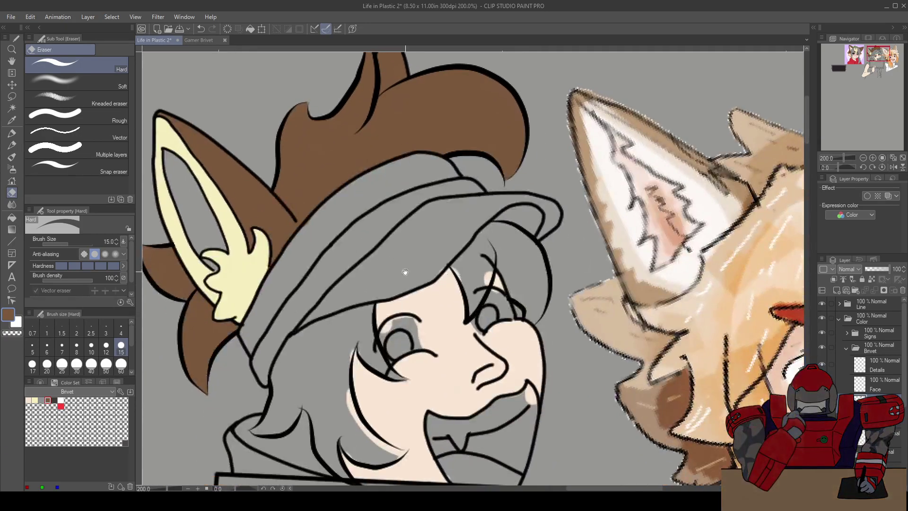
Compare against the Gamer Brivet reference, then return to Life in Plastic 2
drag(460, 285, 655, 255)
scroll(469, 188, down, 1)
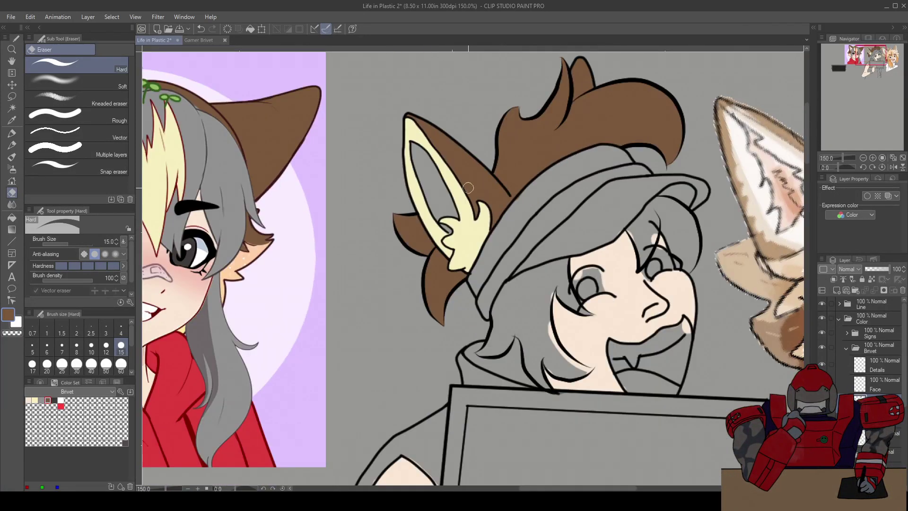
scroll(467, 188, down, 1)
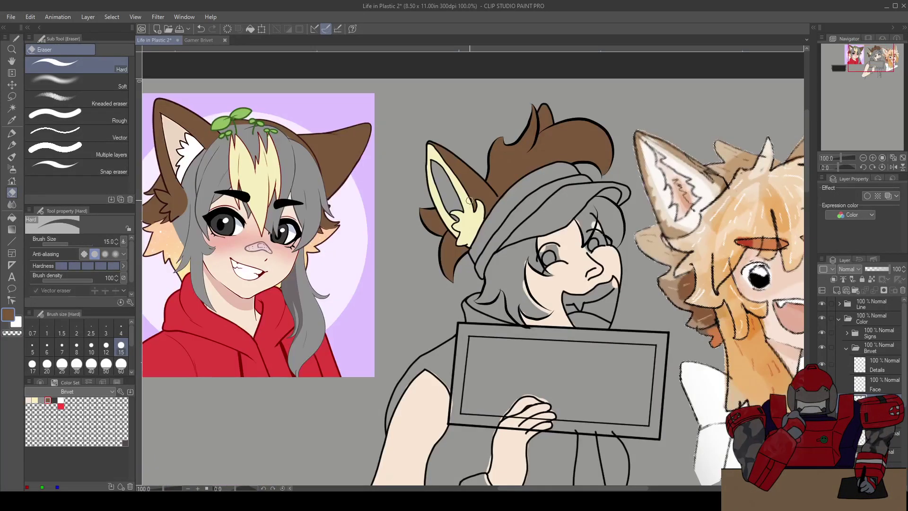
click(205, 40)
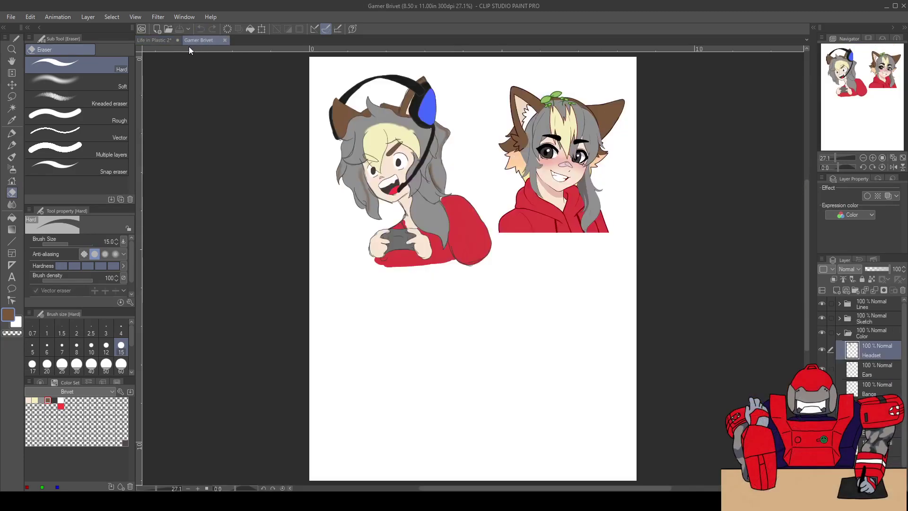
click(154, 41)
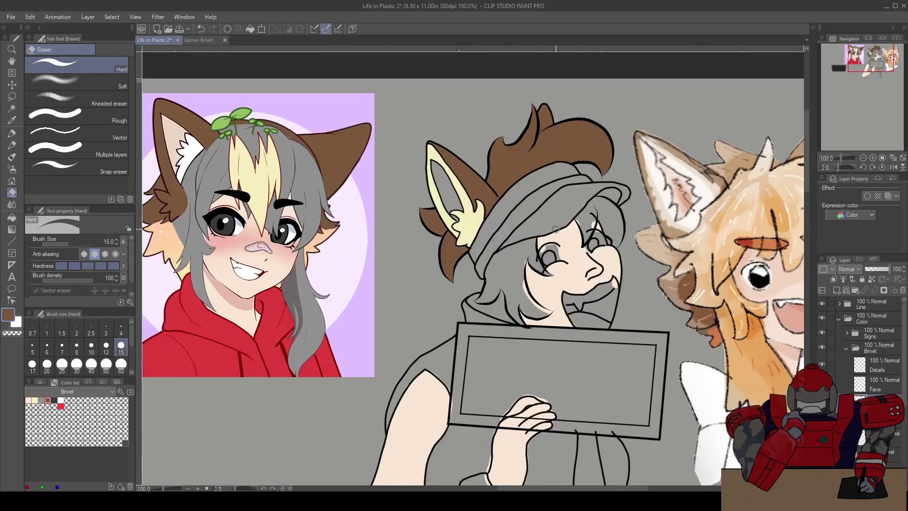
Hide the grey background layer so Brivet sits on white
drag(534, 249, 527, 213)
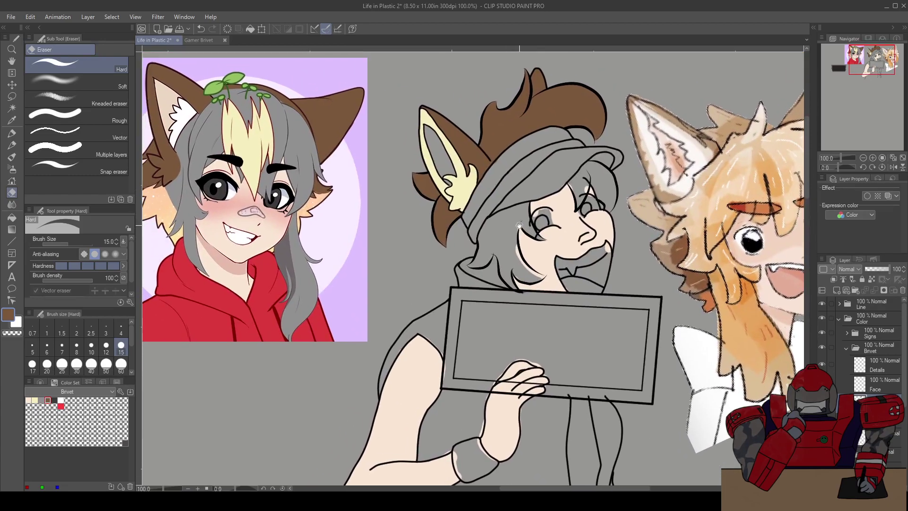
drag(902, 387, 906, 466)
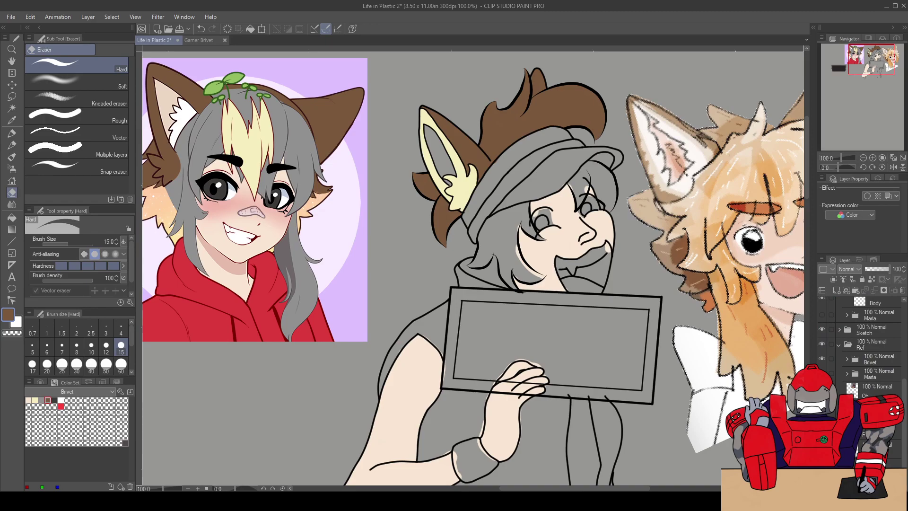
click(822, 447)
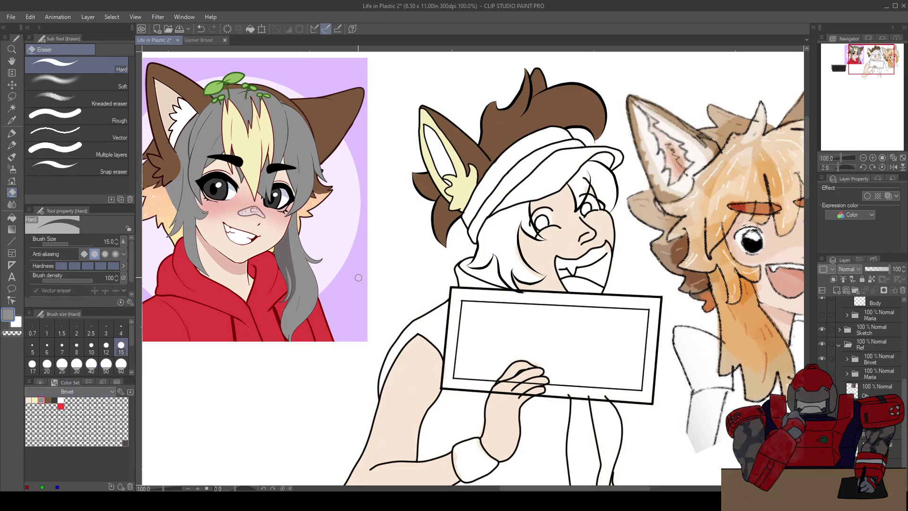
Paint grey with Oil paint over the hair left of the face, down to the strand tip and up to the hairline
scroll(422, 288, up, 3)
drag(563, 200, 512, 237)
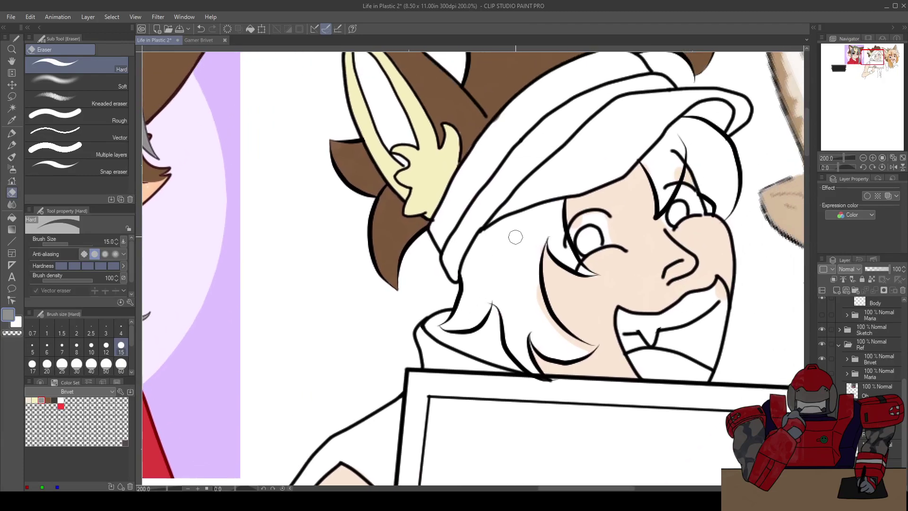
scroll(501, 233, up, 3)
key(b)
mouse_move(452, 286)
mouse_down()
mouse_move(454, 312)
mouse_move(445, 304)
mouse_move(436, 314)
mouse_move(479, 240)
mouse_move(455, 268)
mouse_up()
mouse_move(442, 307)
mouse_down()
mouse_move(443, 361)
mouse_move(431, 392)
mouse_move(432, 361)
mouse_move(425, 396)
mouse_move(459, 360)
mouse_move(435, 399)
mouse_move(455, 381)
mouse_move(420, 409)
mouse_move(424, 379)
mouse_move(415, 411)
mouse_move(389, 419)
mouse_move(415, 401)
mouse_up()
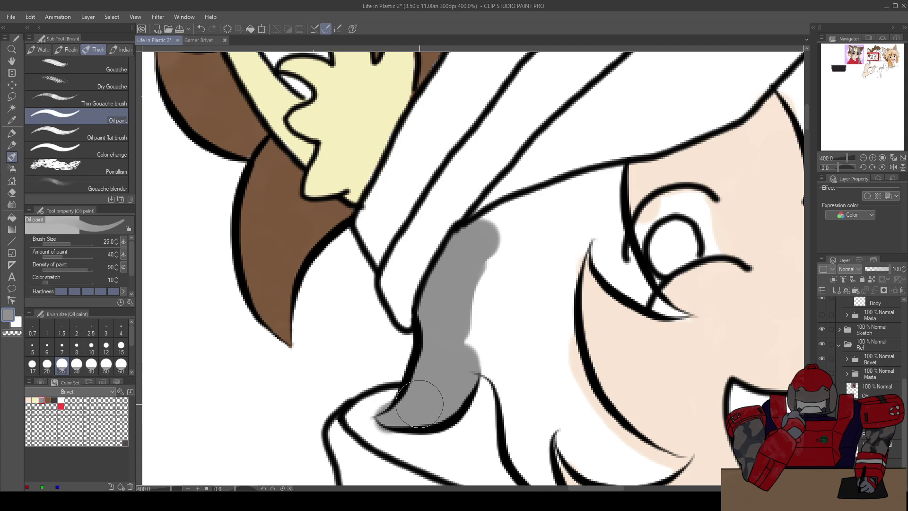
mouse_move(465, 348)
mouse_down()
mouse_move(506, 355)
mouse_move(440, 235)
mouse_move(472, 342)
mouse_move(457, 322)
mouse_move(495, 384)
mouse_up()
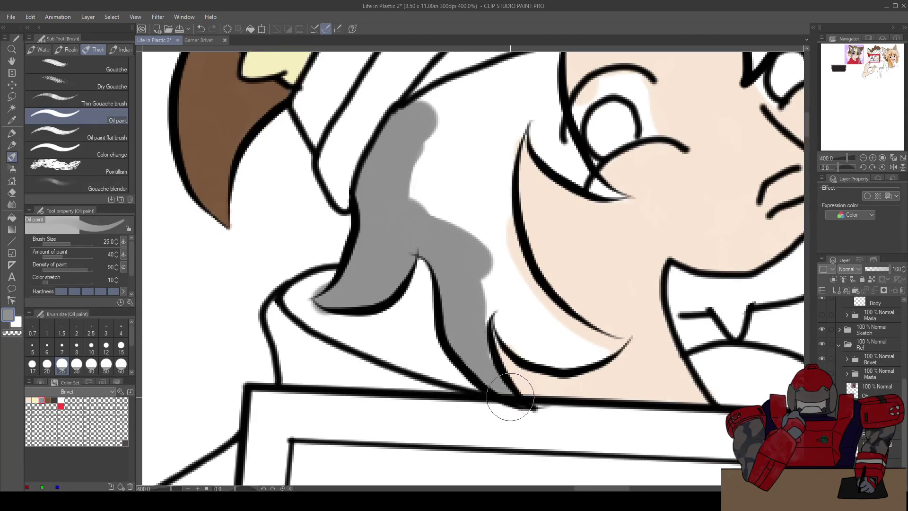
mouse_move(470, 298)
mouse_down()
mouse_move(472, 260)
mouse_move(482, 297)
mouse_move(479, 216)
mouse_move(496, 259)
mouse_move(484, 228)
mouse_move(497, 218)
mouse_move(510, 272)
mouse_move(540, 317)
mouse_move(509, 297)
mouse_move(527, 334)
mouse_move(513, 321)
mouse_move(555, 347)
mouse_move(533, 340)
mouse_move(581, 350)
mouse_move(516, 290)
mouse_move(557, 326)
mouse_move(600, 347)
mouse_move(594, 354)
mouse_move(602, 349)
mouse_move(588, 344)
mouse_move(622, 344)
mouse_up()
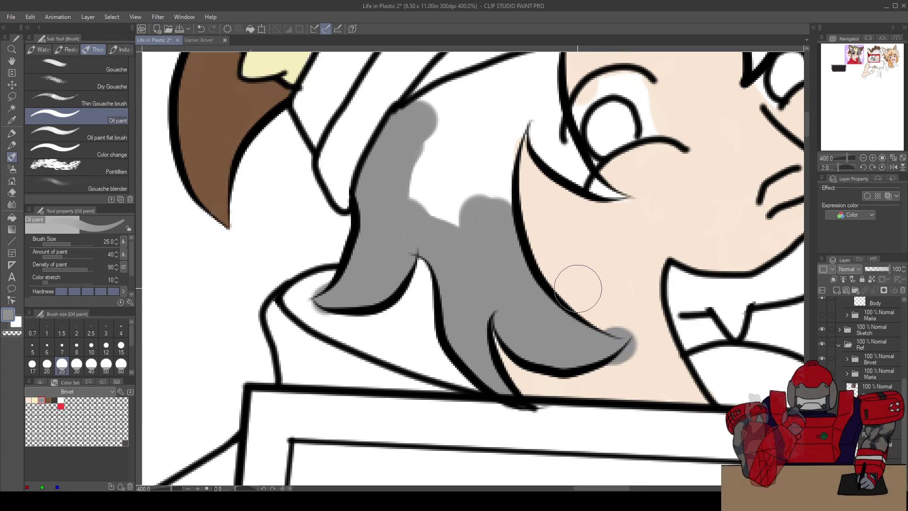
Erase the grey overflow around the strand tip without removing the line art
scroll(577, 289, up, 3)
key(e)
drag(637, 299, 458, 166)
mouse_move(452, 215)
mouse_down()
mouse_move(488, 233)
mouse_move(508, 229)
mouse_up()
key(ctrl+z)
mouse_move(448, 207)
mouse_down()
mouse_move(492, 220)
mouse_move(470, 220)
mouse_move(485, 224)
mouse_move(500, 271)
mouse_move(463, 333)
mouse_move(500, 312)
mouse_move(532, 266)
mouse_move(492, 317)
mouse_move(483, 314)
mouse_move(531, 267)
mouse_up()
Fill the upper hair and the top of the hair with more grey
scroll(462, 203, down, 4)
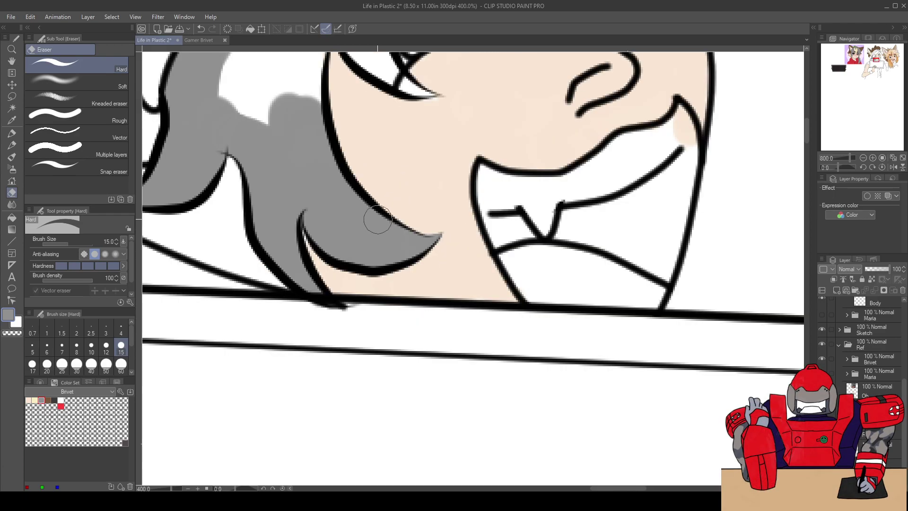
drag(314, 158, 456, 302)
key(b)
mouse_move(397, 156)
mouse_down()
mouse_move(365, 184)
mouse_move(402, 271)
mouse_move(374, 177)
mouse_move(403, 238)
mouse_move(432, 213)
mouse_move(445, 236)
mouse_move(461, 152)
mouse_move(418, 226)
mouse_move(439, 146)
mouse_move(369, 152)
mouse_up()
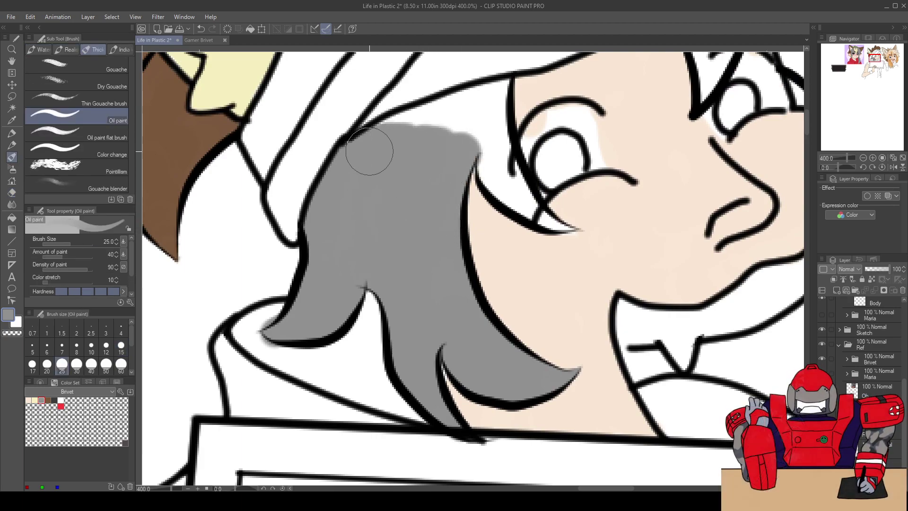
drag(441, 132, 416, 177)
mouse_move(374, 203)
mouse_down()
mouse_move(355, 186)
mouse_move(395, 166)
mouse_move(450, 173)
mouse_move(464, 141)
mouse_move(463, 211)
mouse_move(520, 263)
mouse_move(492, 242)
mouse_up()
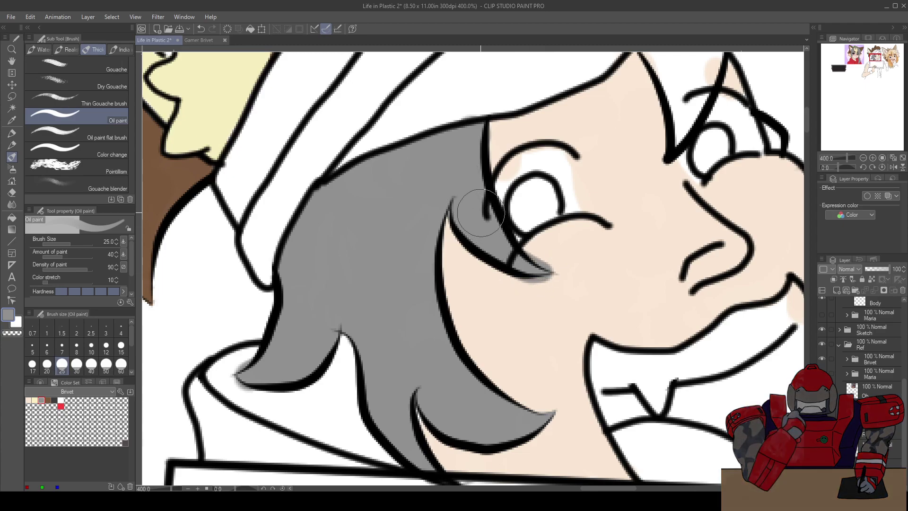
Zoom in and erase the grey smudge under the eye-corner line
scroll(492, 217, up, 2)
key(e)
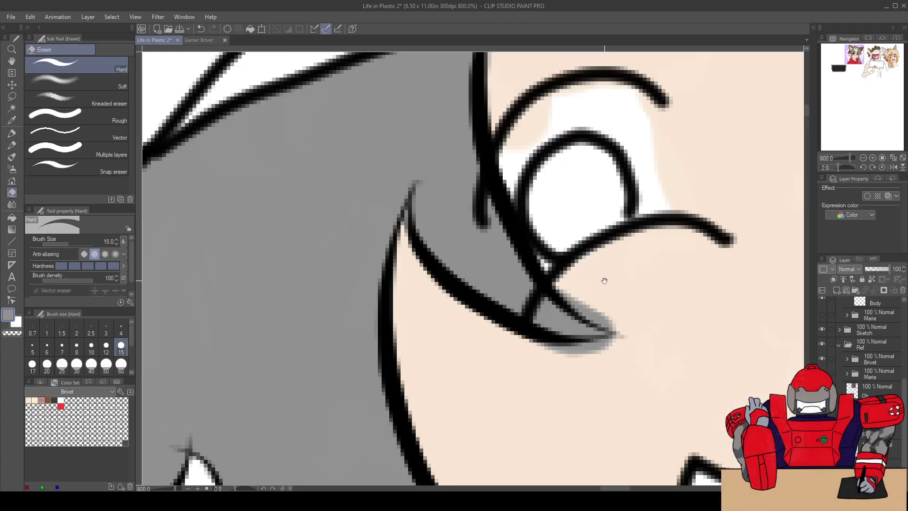
drag(603, 280, 480, 226)
mouse_move(439, 288)
mouse_down()
mouse_move(456, 311)
mouse_move(520, 298)
mouse_up()
Paint grey over the hair strand above the right eye, down to the lock beside the eye
drag(545, 250, 473, 363)
drag(599, 225, 486, 416)
key(b)
drag(529, 165, 561, 229)
mouse_move(546, 206)
mouse_down()
mouse_move(571, 243)
mouse_move(584, 287)
mouse_move(590, 345)
mouse_move(578, 388)
mouse_move(621, 262)
mouse_move(616, 283)
mouse_move(633, 163)
mouse_move(631, 179)
mouse_move(593, 205)
mouse_move(566, 180)
mouse_move(620, 114)
mouse_move(561, 258)
mouse_move(565, 216)
mouse_move(550, 180)
mouse_move(612, 166)
mouse_move(570, 167)
mouse_move(652, 183)
mouse_move(639, 179)
mouse_move(674, 262)
mouse_move(646, 282)
mouse_move(610, 271)
mouse_move(636, 283)
mouse_up()
mouse_move(636, 283)
mouse_down()
mouse_move(535, 161)
mouse_move(608, 105)
mouse_move(650, 223)
mouse_move(558, 219)
mouse_move(584, 294)
mouse_move(634, 324)
mouse_move(630, 378)
mouse_move(641, 402)
mouse_up()
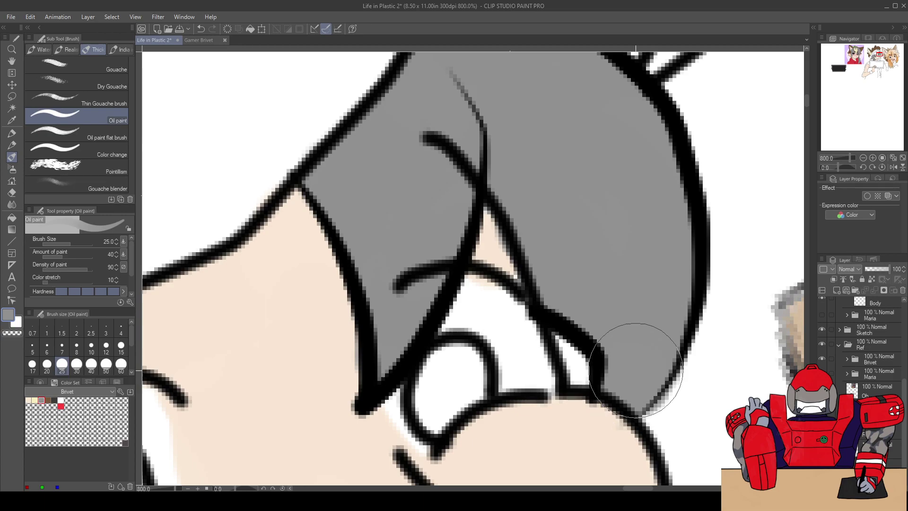
key(e)
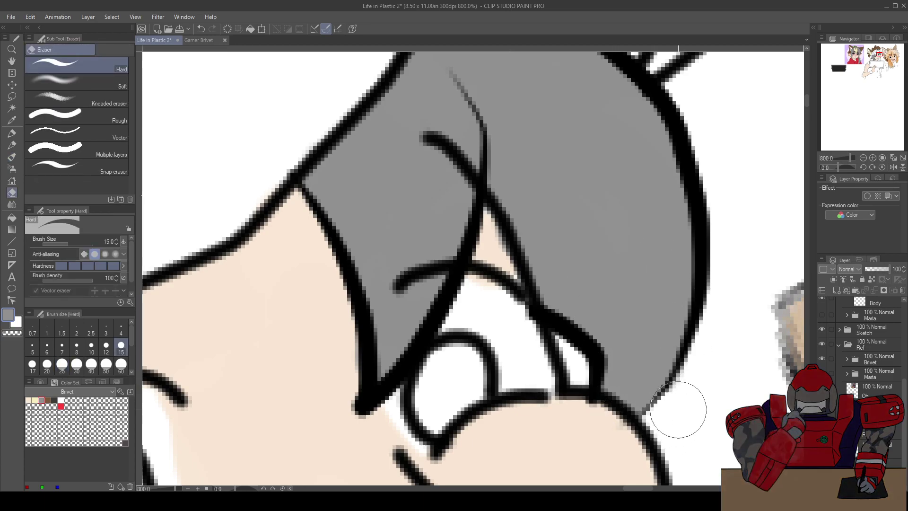
scroll(674, 388, down, 5)
drag(612, 314, 479, 180)
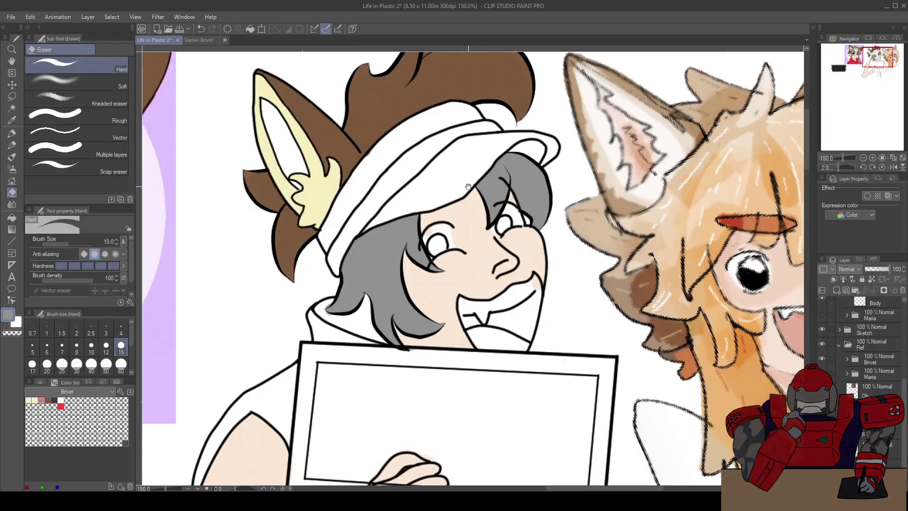
Turn the grey background layer back on and select the Body layer for Oil paint
scroll(475, 189, up, 1)
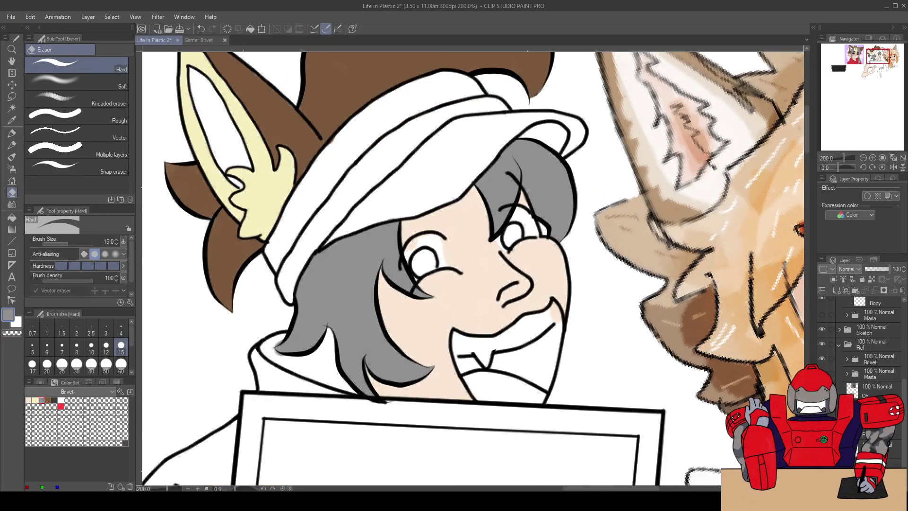
click(822, 449)
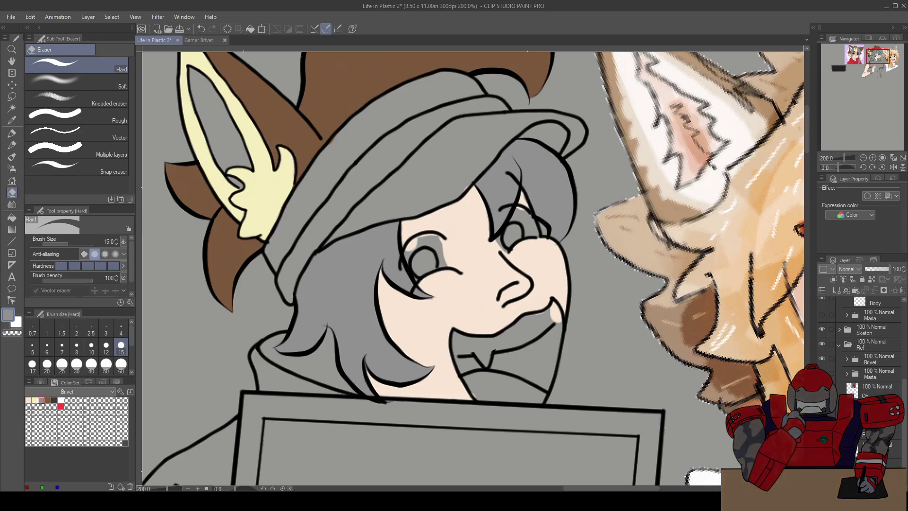
click(875, 305)
scroll(877, 332, up, 3)
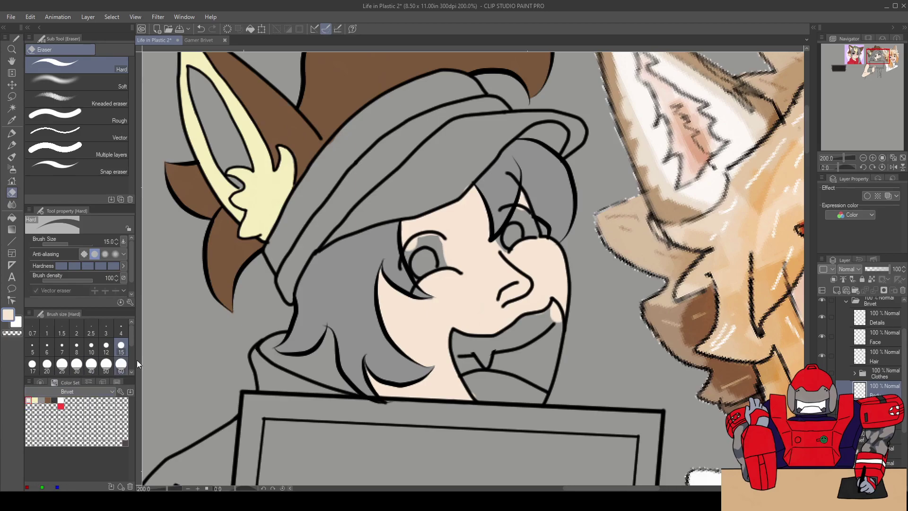
key(b)
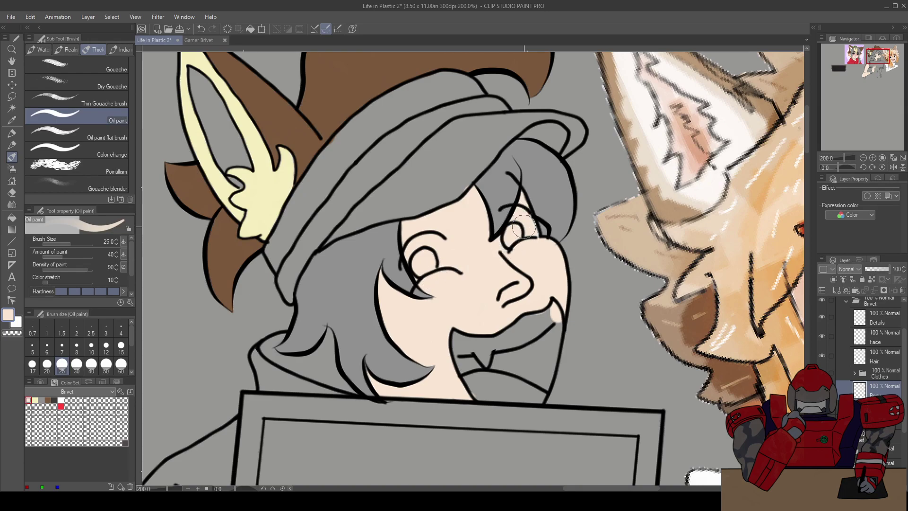
Brush over the white gap along the jaw below the grin, then check it with the eraser ready
mouse_move(558, 321)
mouse_down()
mouse_move(492, 337)
mouse_move(549, 331)
mouse_move(547, 373)
mouse_move(516, 395)
mouse_move(461, 392)
mouse_move(524, 369)
mouse_up()
scroll(580, 309, up, 3)
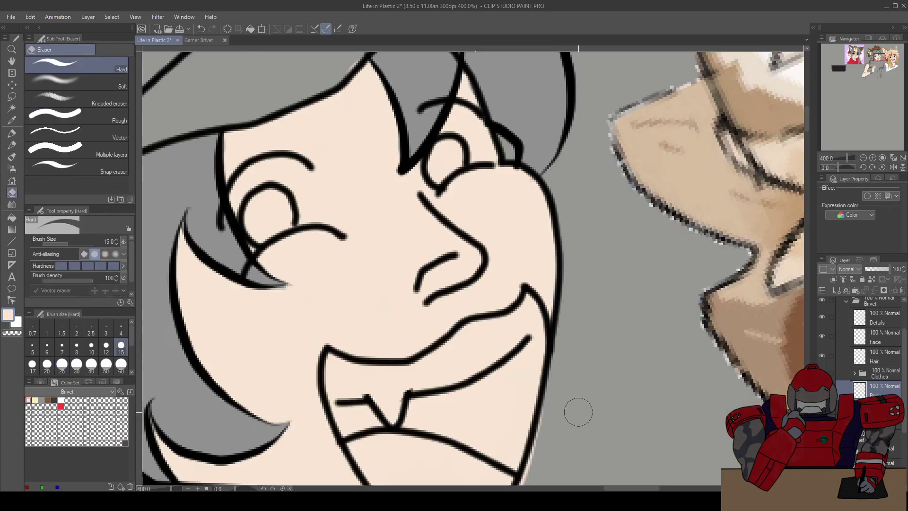
key(e)
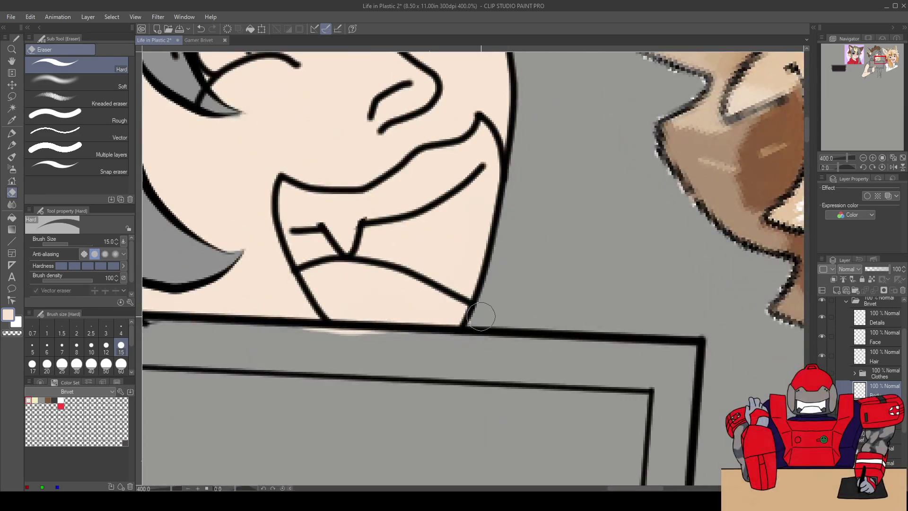
drag(509, 290, 578, 283)
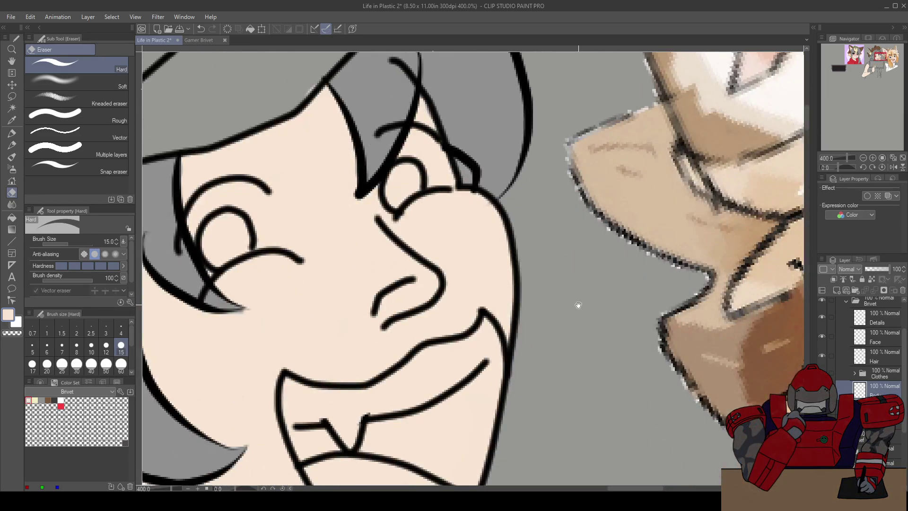
scroll(578, 305, down, 3)
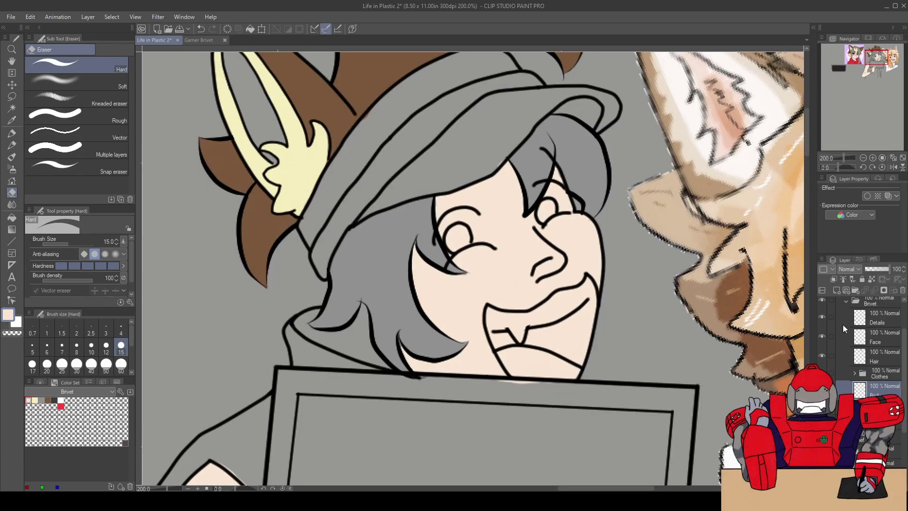
Add a new Bangs raster layer above Hair and compare with the Gamer Brivet reference
click(883, 357)
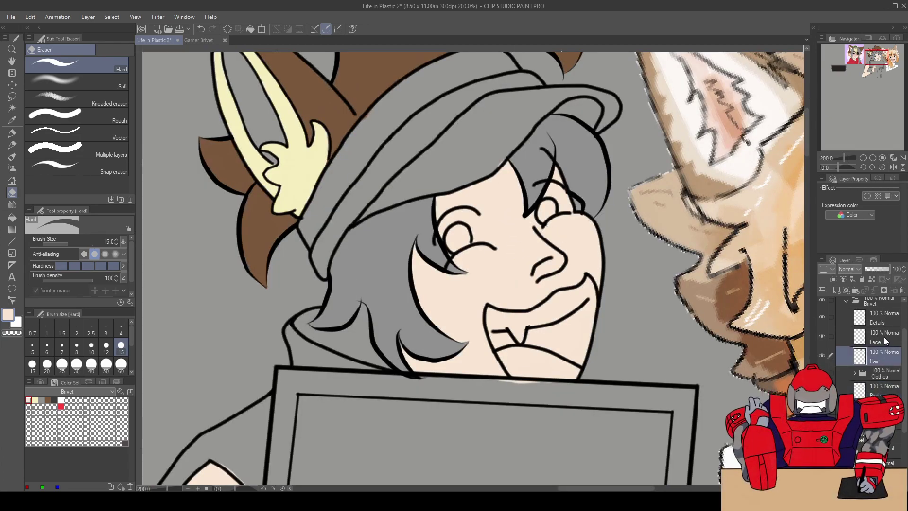
click(835, 290)
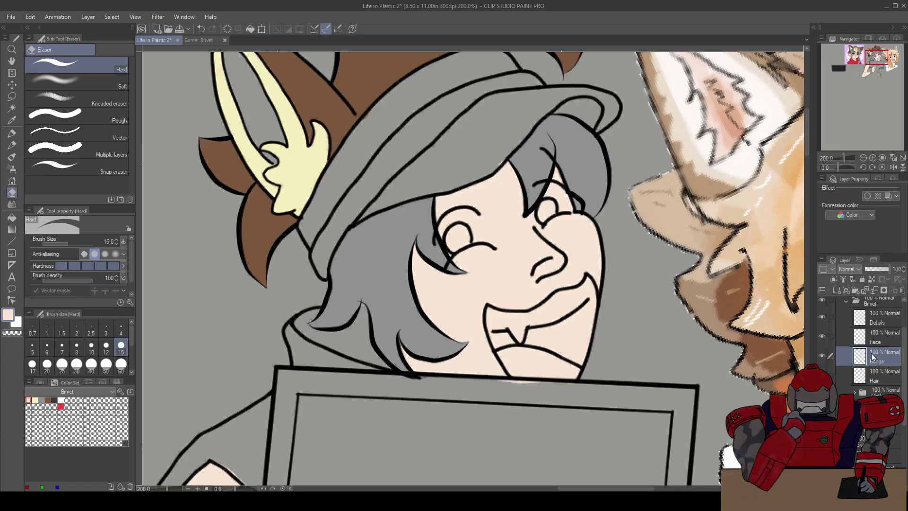
key(ctrl+alt+0)
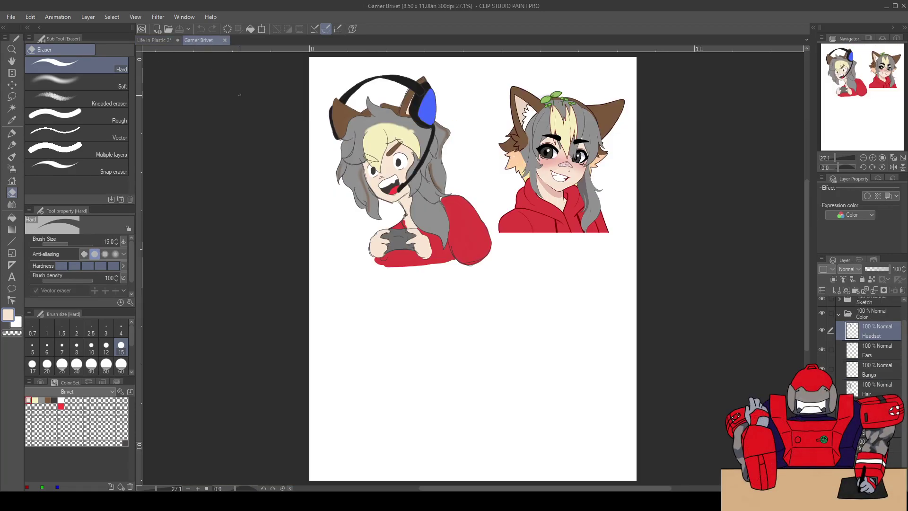
click(195, 41)
click(155, 40)
drag(298, 217, 363, 165)
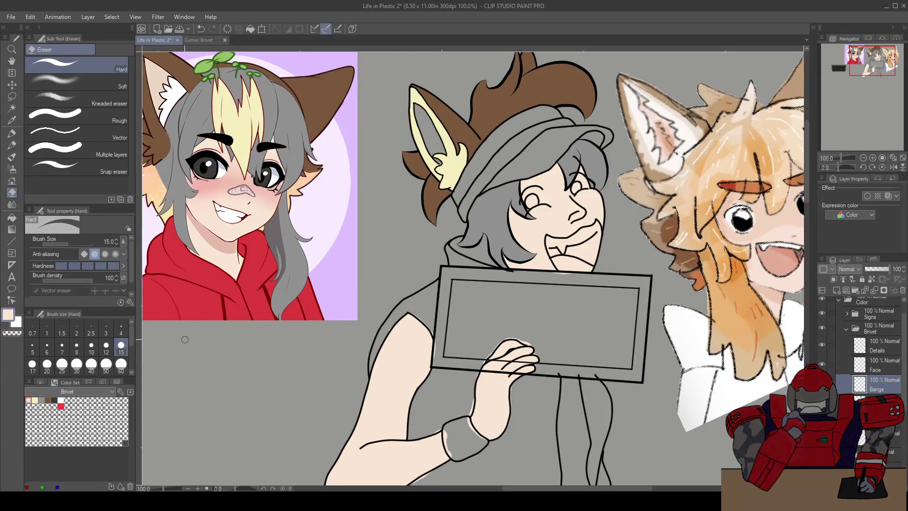
Pick the pale yellow swatch and zoom in on the head and ear
click(35, 400)
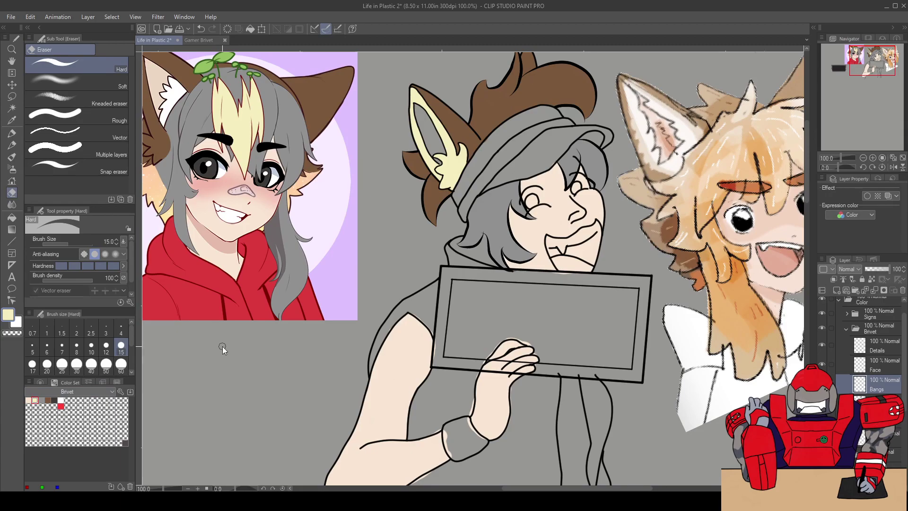
scroll(222, 349, up, 1)
drag(555, 208, 462, 341)
scroll(520, 304, up, 1)
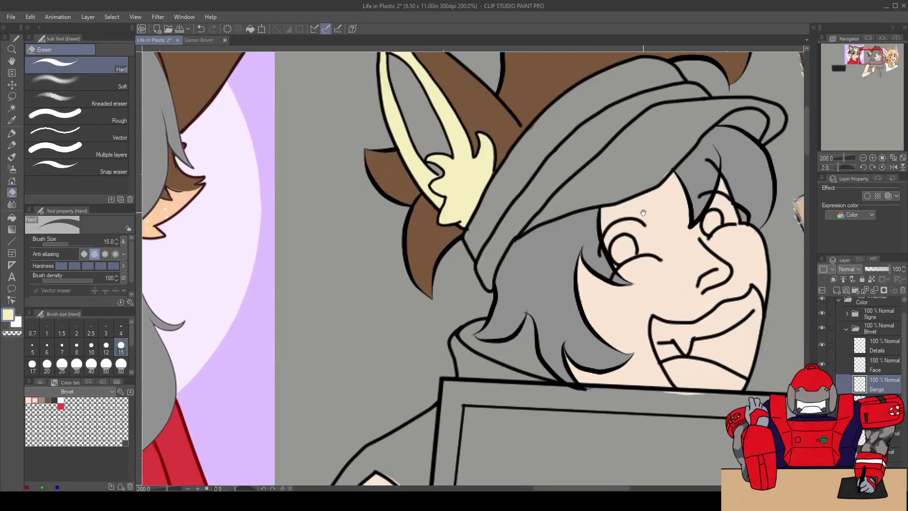
drag(643, 214, 619, 299)
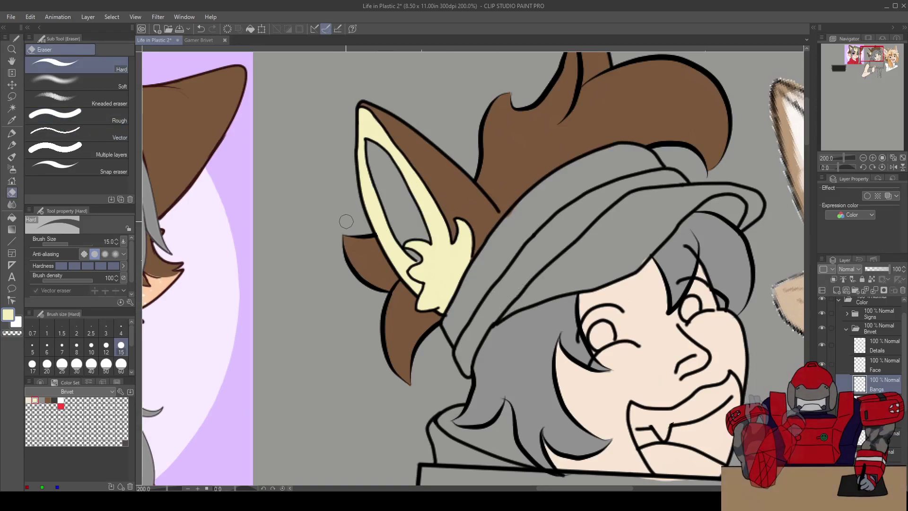
Choose the Pen's For effect line brush at size 12
key(p)
click(49, 50)
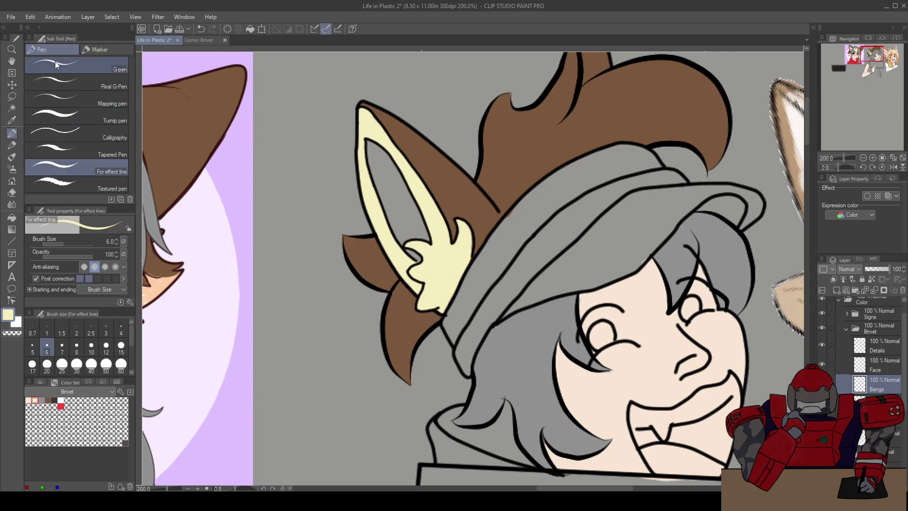
click(85, 165)
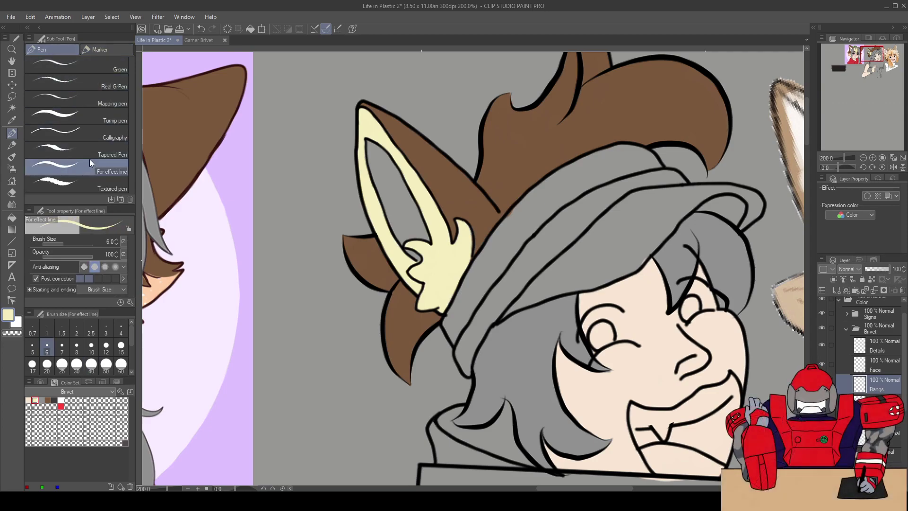
click(104, 348)
Draw pale yellow streaks along the lower bangs strand out to the hair tip
drag(495, 341, 407, 251)
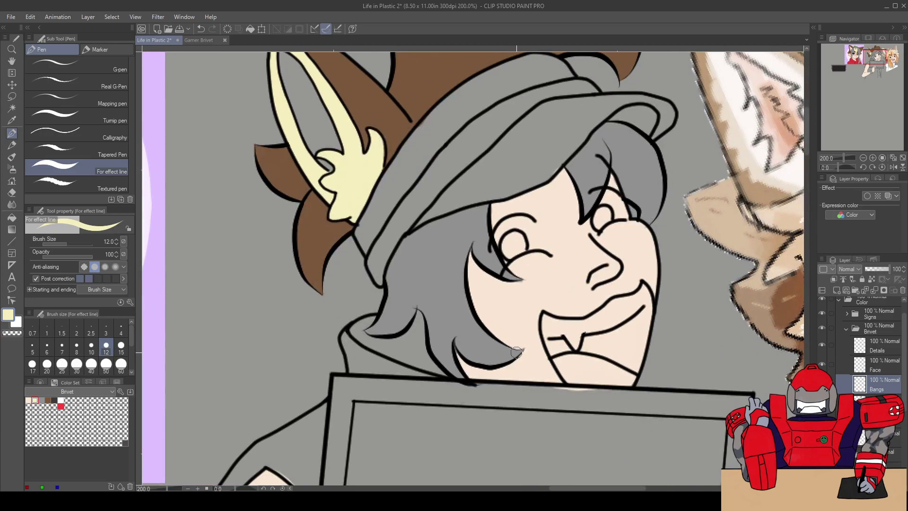
mouse_move(511, 350)
mouse_down()
mouse_move(445, 302)
mouse_move(434, 248)
mouse_up()
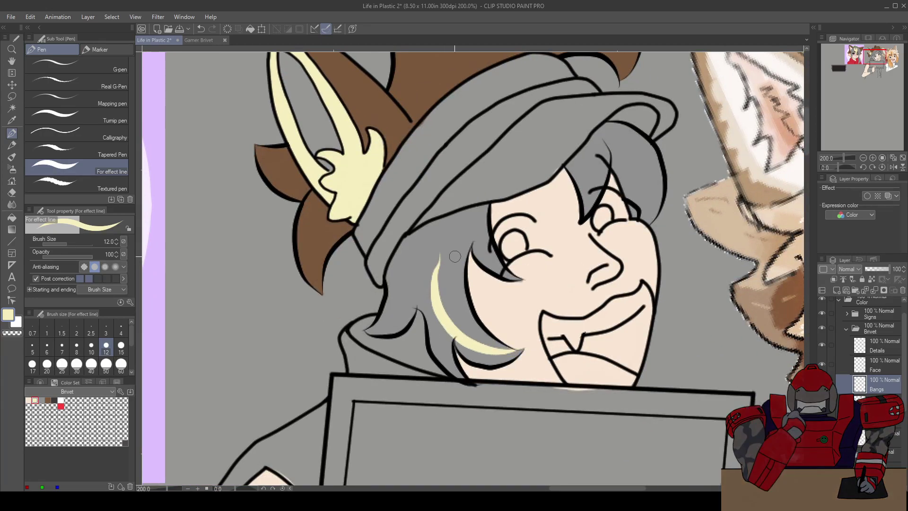
key(ctrl+z)
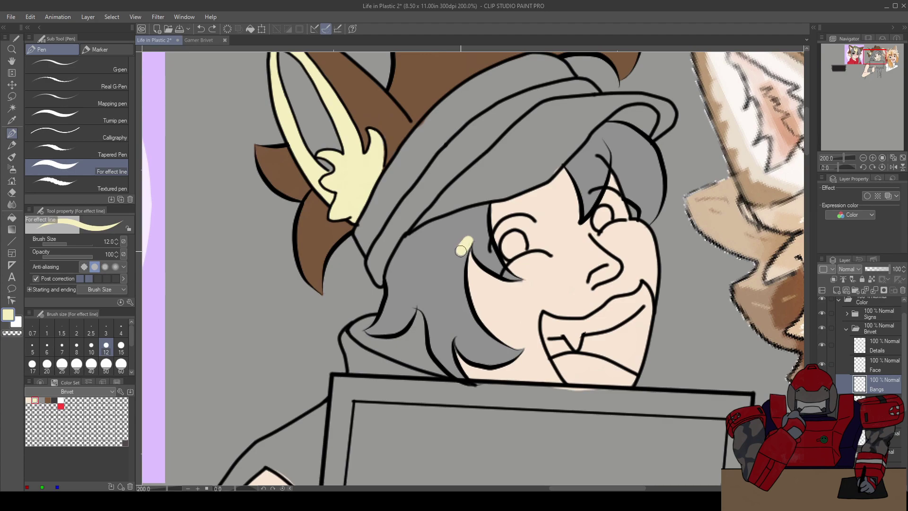
drag(505, 353, 524, 350)
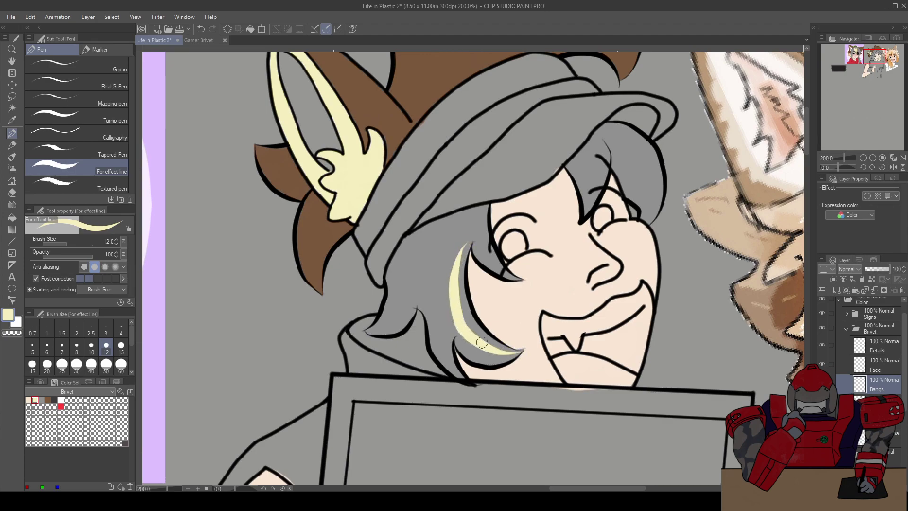
mouse_move(466, 249)
mouse_down()
mouse_move(460, 310)
mouse_move(476, 336)
mouse_move(521, 352)
mouse_up()
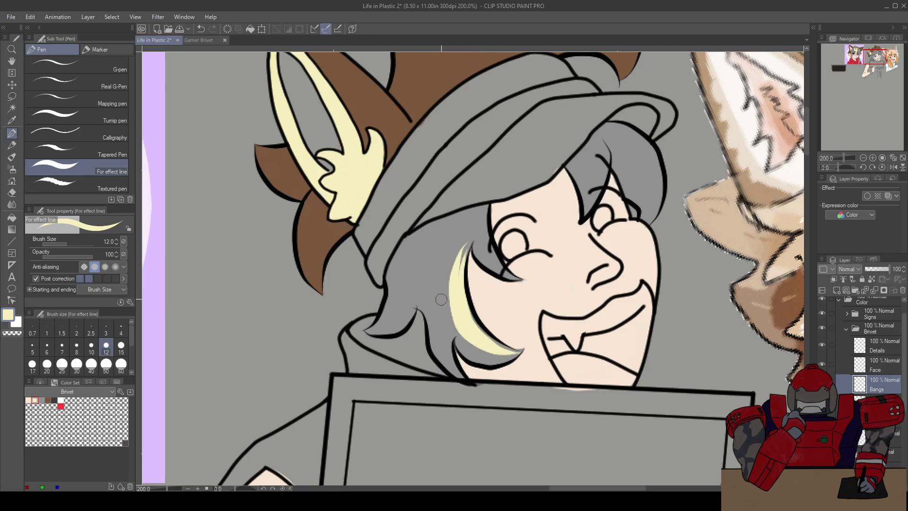
mouse_move(457, 238)
mouse_down()
mouse_move(442, 280)
mouse_move(452, 322)
mouse_move(508, 354)
mouse_up()
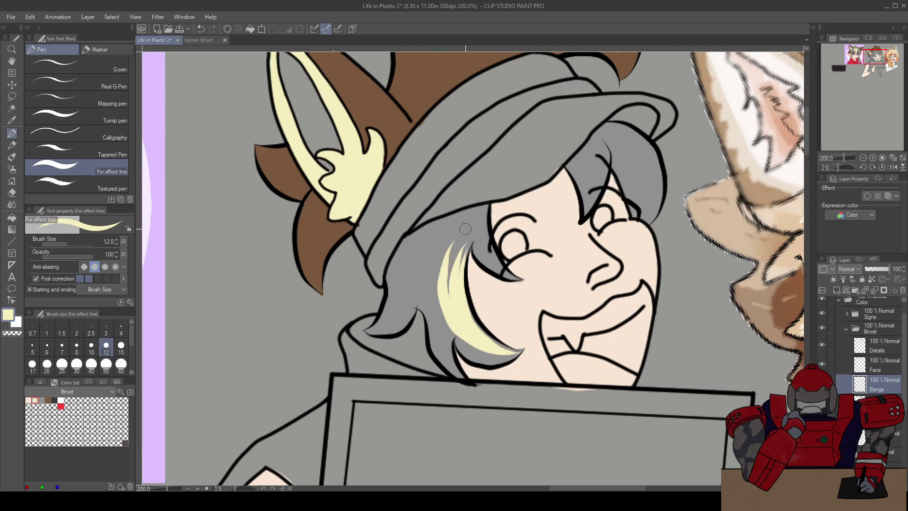
Reduce the pen size to 7 and zoom in on the eye and bangs
drag(500, 263, 459, 284)
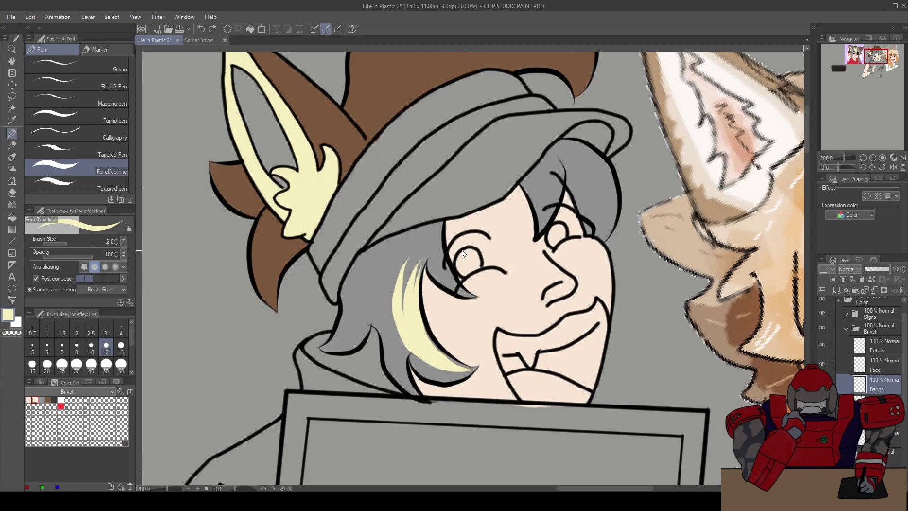
click(62, 347)
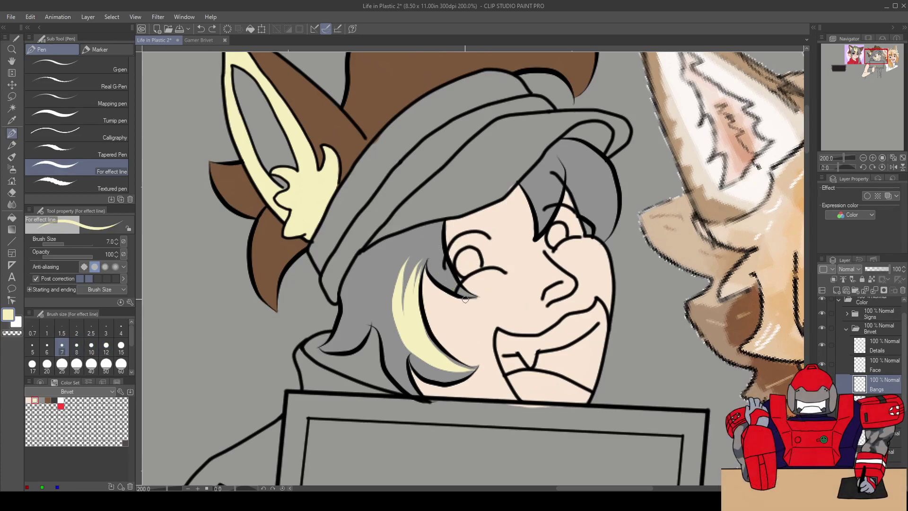
scroll(455, 299, up, 2)
mouse_move(462, 278)
mouse_down()
mouse_move(473, 320)
mouse_move(437, 288)
mouse_move(409, 229)
mouse_up()
Draw a pale yellow highlight from the eye corner up along the hair edge
mouse_move(492, 329)
mouse_down()
mouse_move(434, 301)
mouse_move(399, 217)
mouse_up()
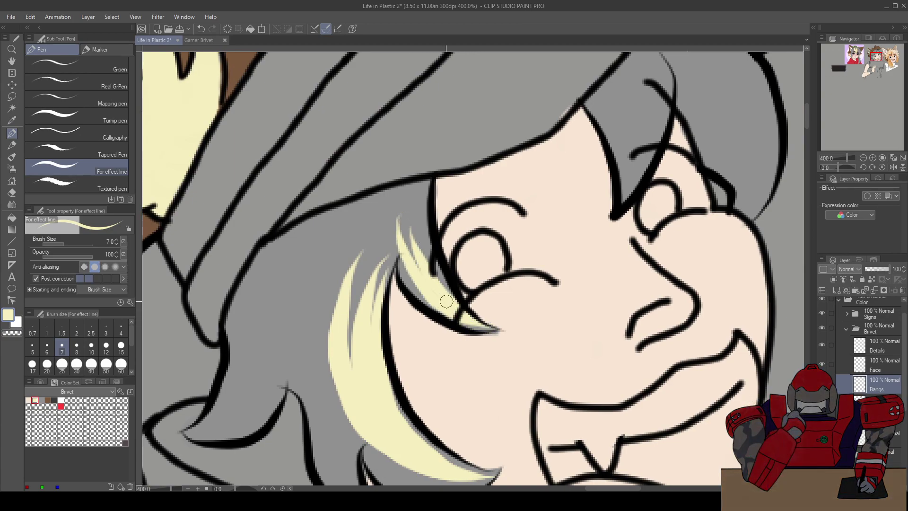
drag(491, 329, 415, 291)
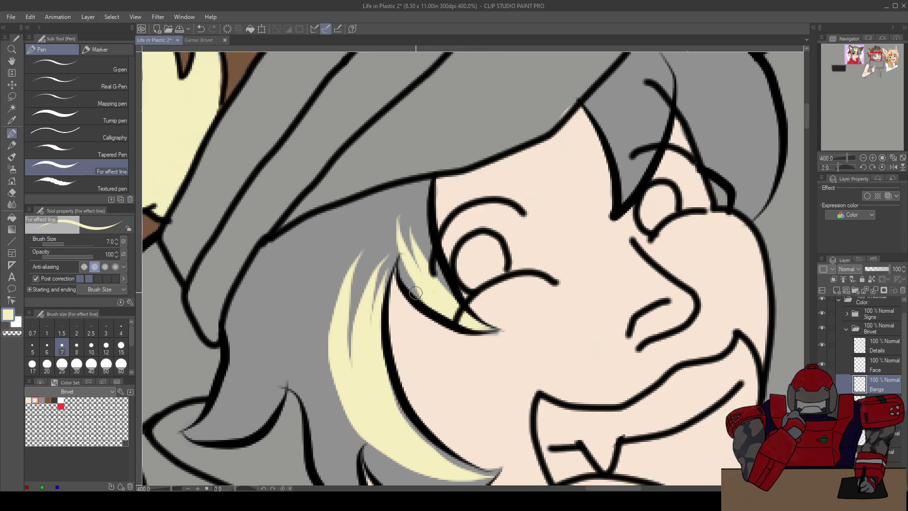
key(ctrl+z)
mouse_move(492, 331)
mouse_down()
mouse_move(470, 325)
mouse_move(442, 296)
mouse_move(418, 220)
mouse_up()
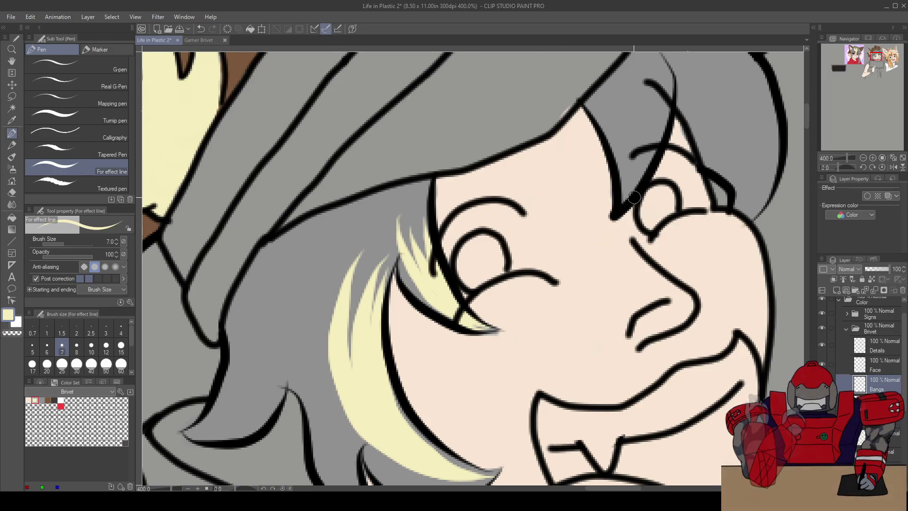
Try broad pale yellow streaks up the upper bangs, then undo them
drag(630, 160, 620, 227)
mouse_move(608, 270)
mouse_down()
mouse_move(649, 202)
mouse_move(658, 151)
mouse_up()
mouse_move(609, 268)
mouse_down()
mouse_move(650, 178)
mouse_move(652, 126)
mouse_up()
drag(605, 270, 655, 147)
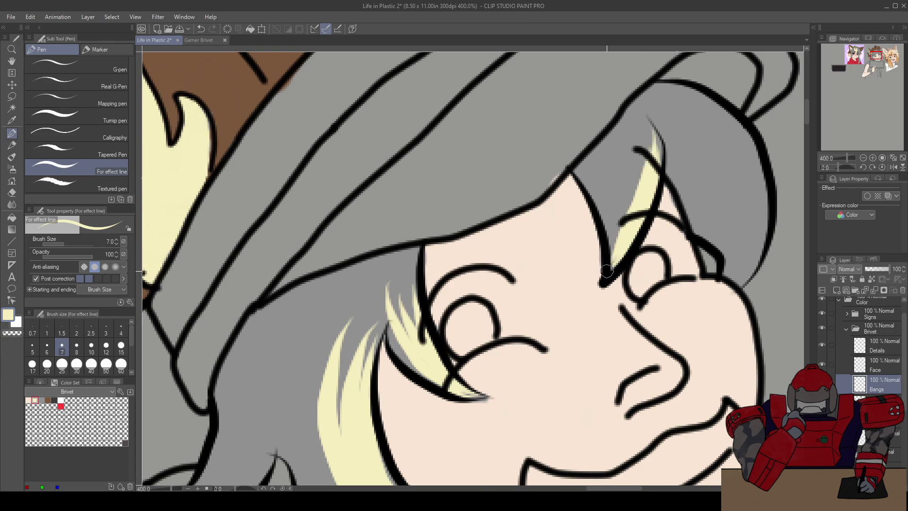
key(ctrl+z)
key(ctrl+z)
key(ctrl+z)
mouse_move(609, 270)
mouse_down()
mouse_move(638, 217)
mouse_move(657, 138)
mouse_up()
mouse_move(607, 268)
mouse_down()
mouse_move(631, 211)
mouse_move(640, 148)
mouse_up()
key(ctrl+z)
key(ctrl+z)
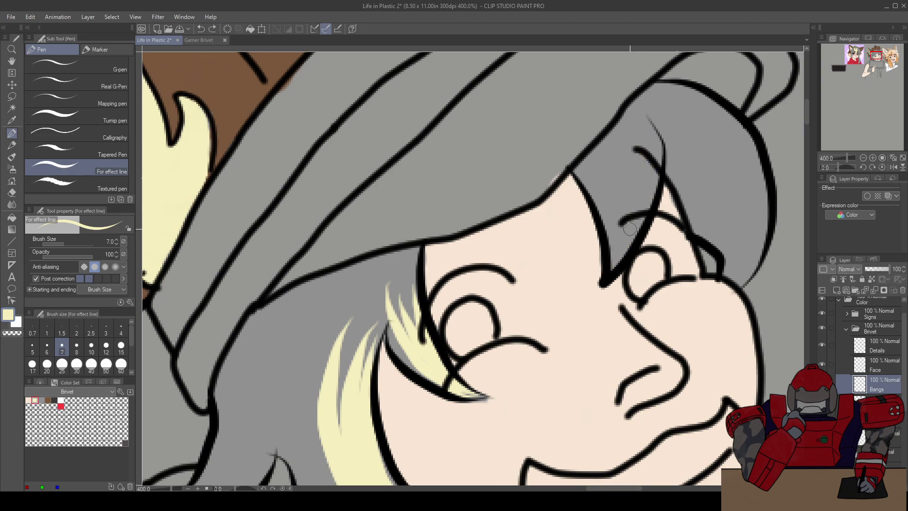
At pen size 5, add six thin tapered pale yellow highlights up the upper bangs
click(32, 348)
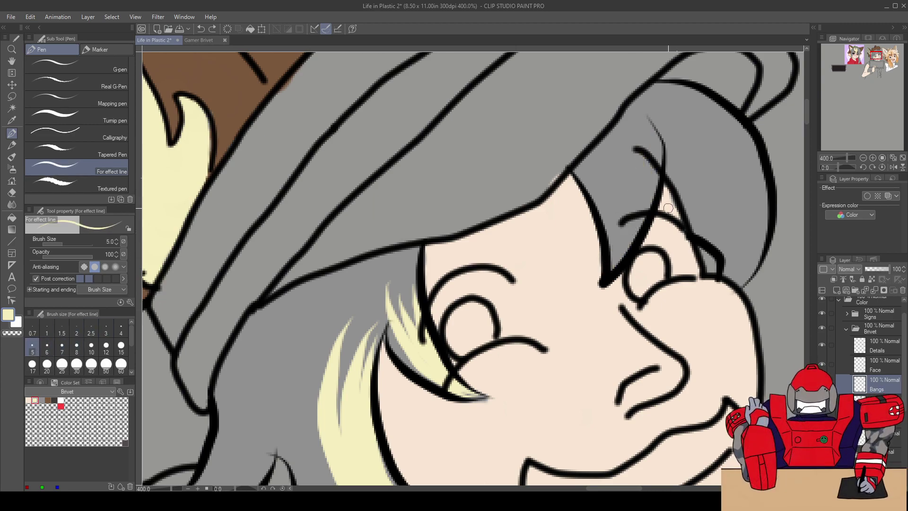
drag(618, 237, 599, 171)
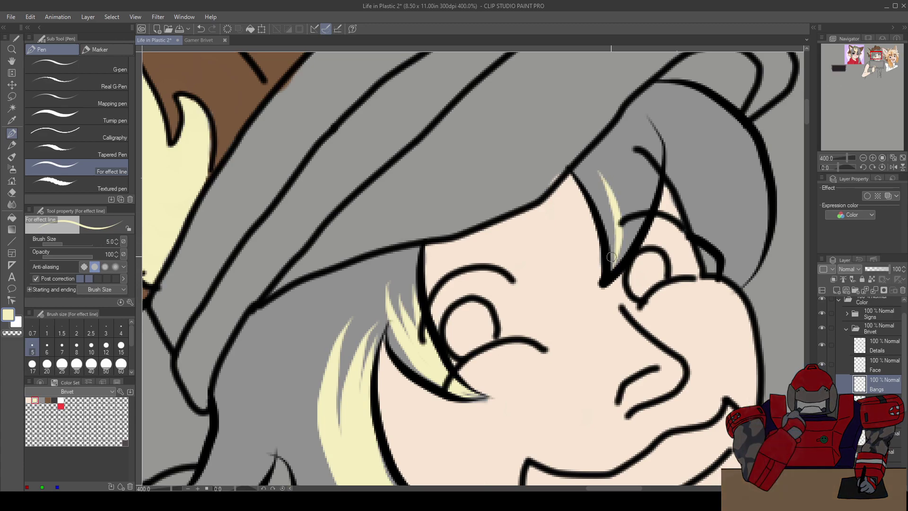
mouse_move(611, 254)
mouse_down()
mouse_move(610, 217)
mouse_move(589, 168)
mouse_up()
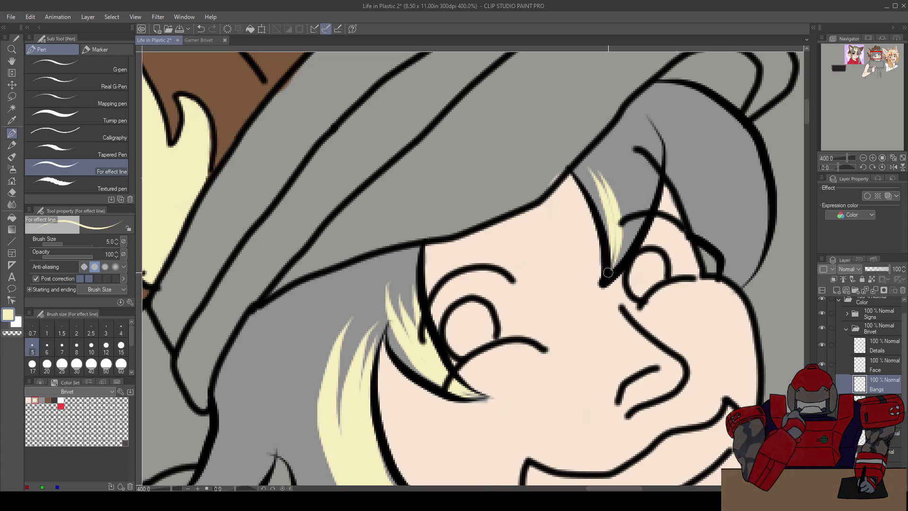
mouse_move(608, 274)
mouse_down()
mouse_move(628, 222)
mouse_move(606, 160)
mouse_up()
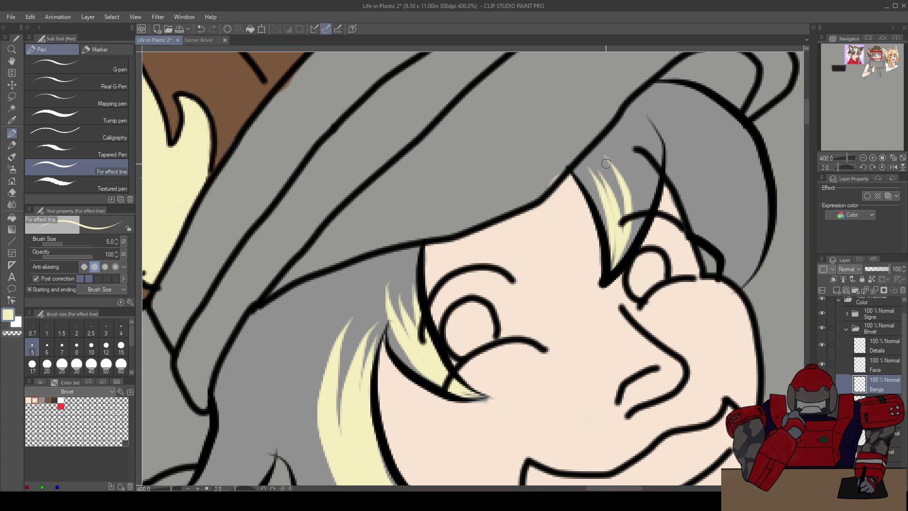
mouse_move(607, 270)
mouse_down()
mouse_move(620, 227)
mouse_move(615, 175)
mouse_move(603, 163)
mouse_up()
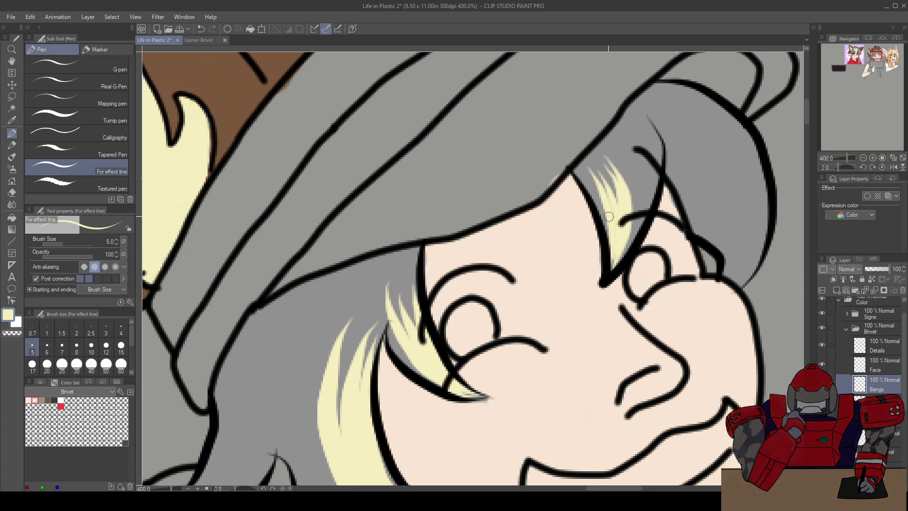
mouse_move(611, 265)
mouse_down()
mouse_move(626, 239)
mouse_move(639, 170)
mouse_move(617, 142)
mouse_up()
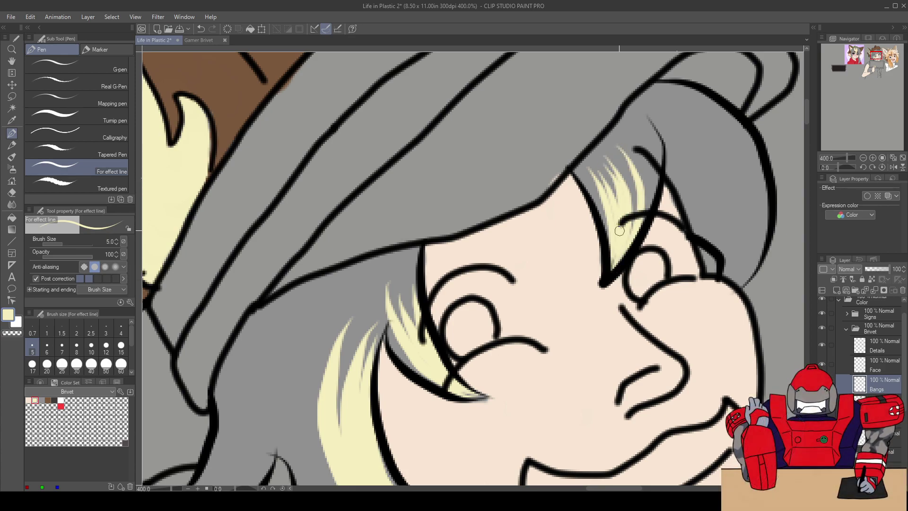
mouse_move(609, 268)
mouse_down()
mouse_move(632, 208)
mouse_move(620, 160)
mouse_up()
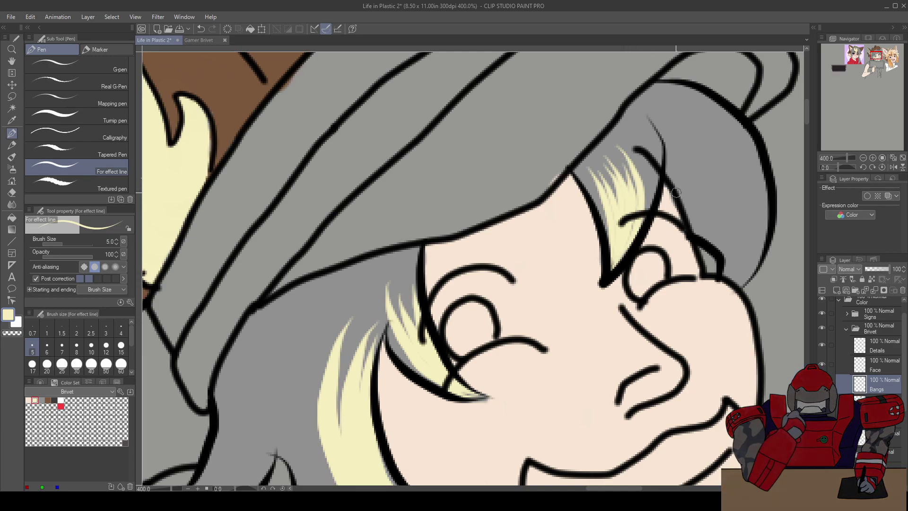
scroll(448, 265, down, 3)
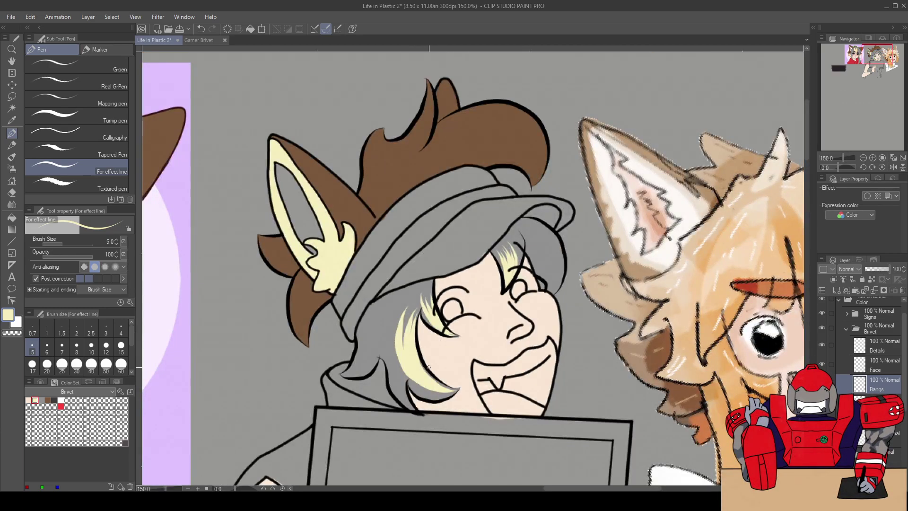
At pen size 12, draw a pale yellow highlight from the cheek up the hair's right edge
scroll(428, 334, up, 3)
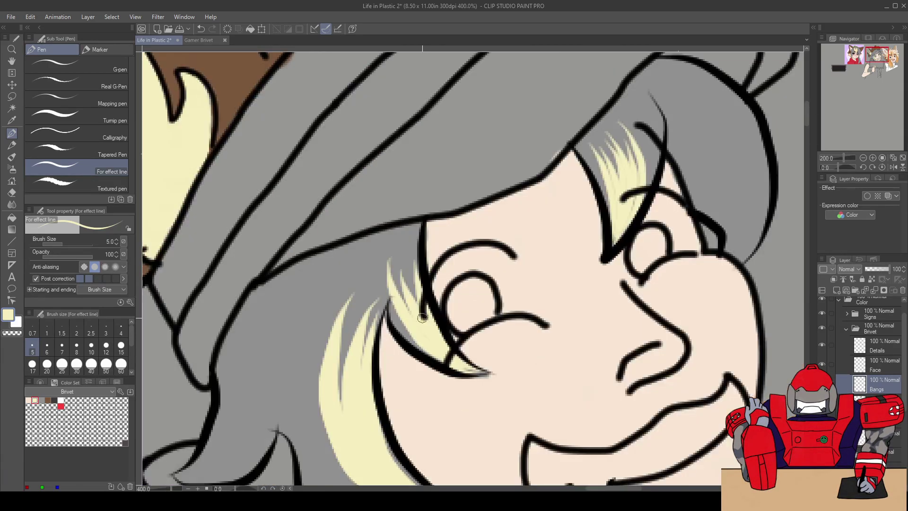
click(106, 348)
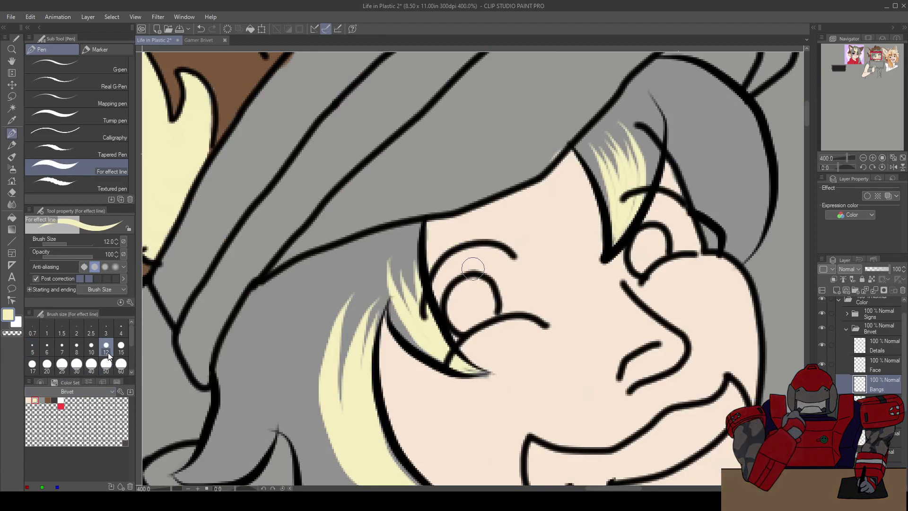
mouse_move(728, 268)
mouse_down()
mouse_move(762, 212)
mouse_move(764, 168)
mouse_move(756, 127)
mouse_move(731, 94)
mouse_up()
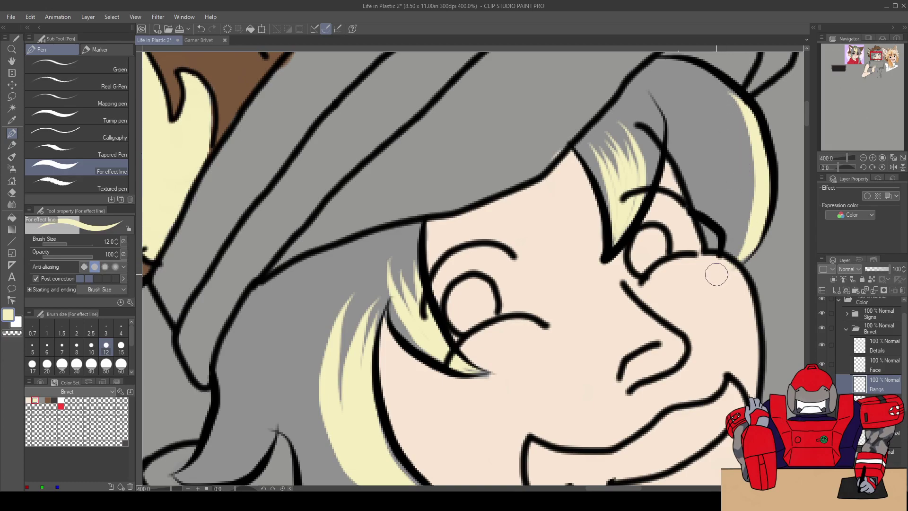
mouse_move(729, 256)
mouse_down()
mouse_move(746, 180)
mouse_move(732, 112)
mouse_move(718, 95)
mouse_up()
key(ctrl+z)
mouse_move(702, 290)
mouse_down()
mouse_move(732, 255)
mouse_move(745, 216)
mouse_move(748, 137)
mouse_move(732, 101)
mouse_up()
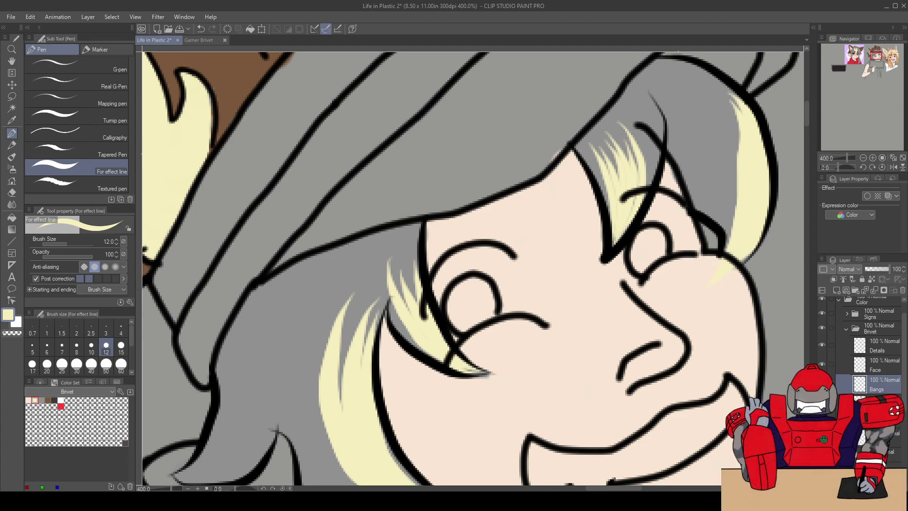
Hide the skin layer, fill out the right-side highlight band, and erase its overshooting tip
click(822, 403)
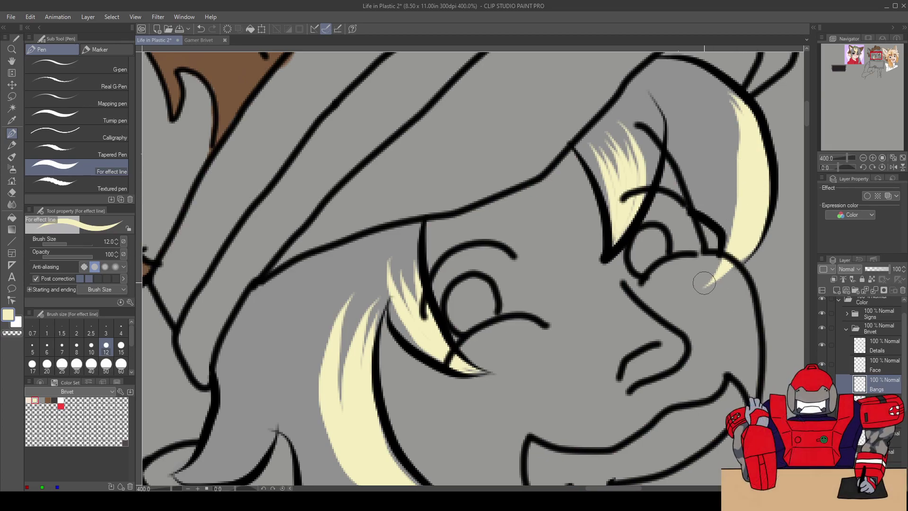
mouse_move(709, 278)
mouse_down()
mouse_move(703, 286)
mouse_move(741, 184)
mouse_move(721, 104)
mouse_up()
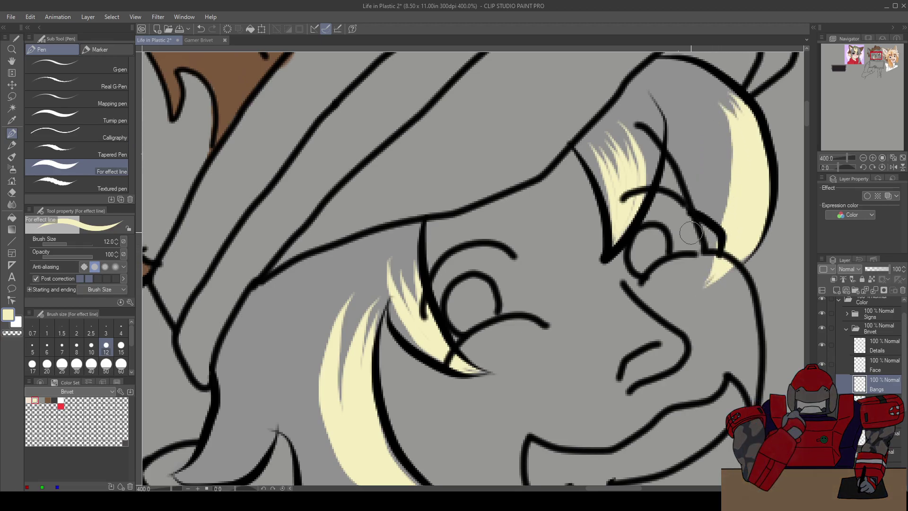
key(e)
mouse_move(695, 282)
mouse_down()
mouse_move(709, 290)
mouse_move(726, 270)
mouse_move(714, 267)
mouse_up()
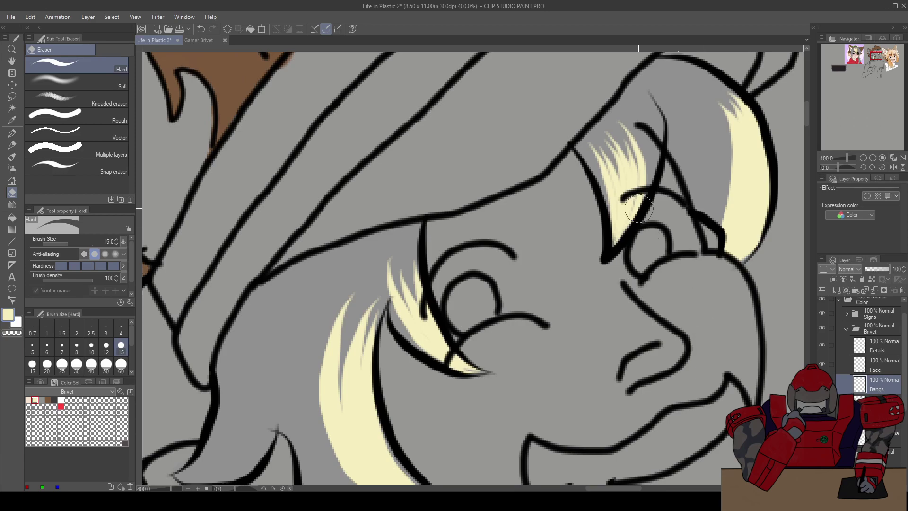
Centre the head, shrink the eraser to size 8, and check the Gamer Brivet reference
mouse_move(419, 348)
mouse_down()
mouse_move(396, 251)
mouse_move(436, 178)
mouse_up()
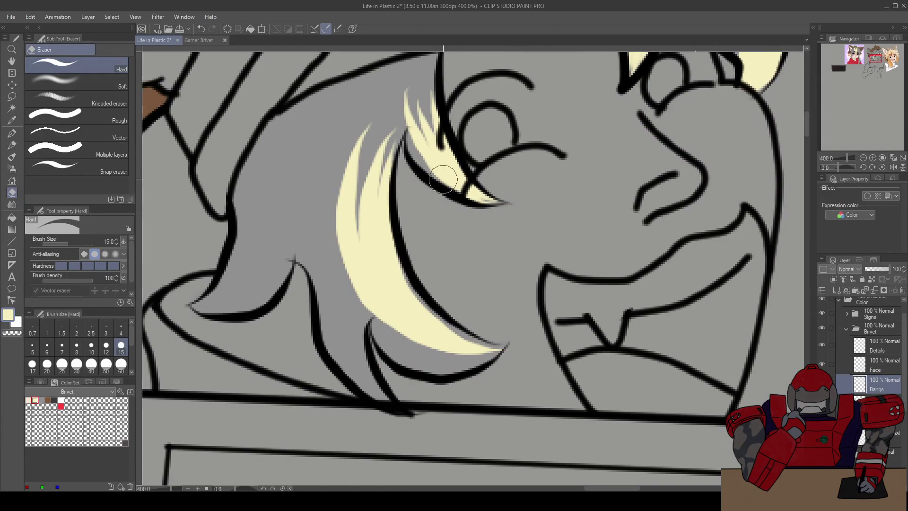
scroll(445, 189, down, 2)
drag(450, 183, 349, 316)
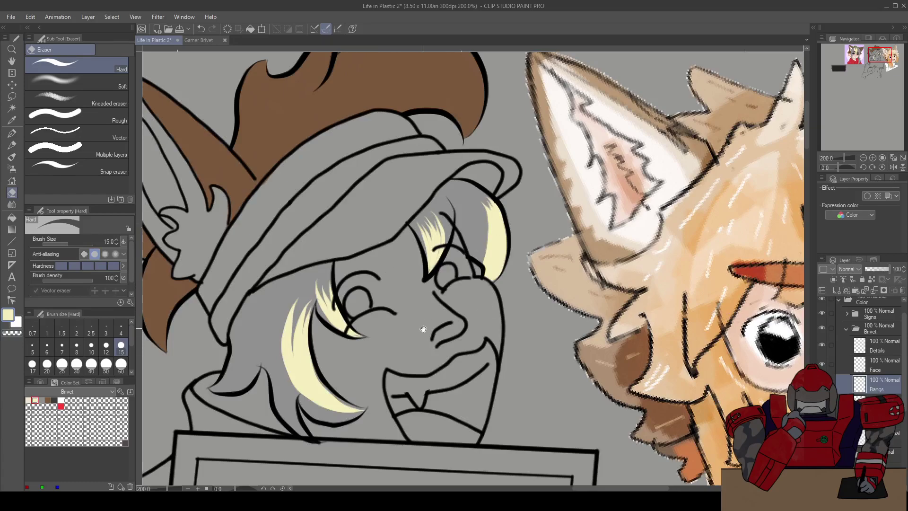
drag(421, 328, 534, 288)
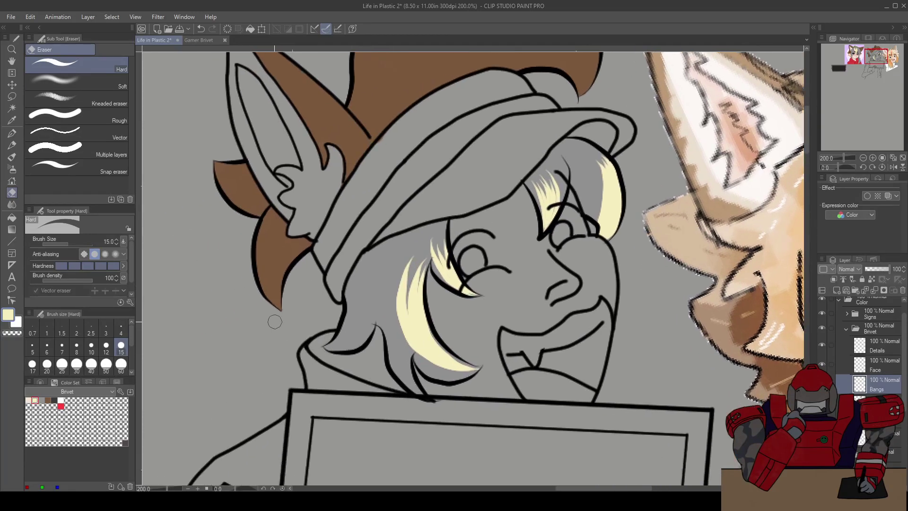
key(bracketleft)
key(bracketleft)
key(bracketleft)
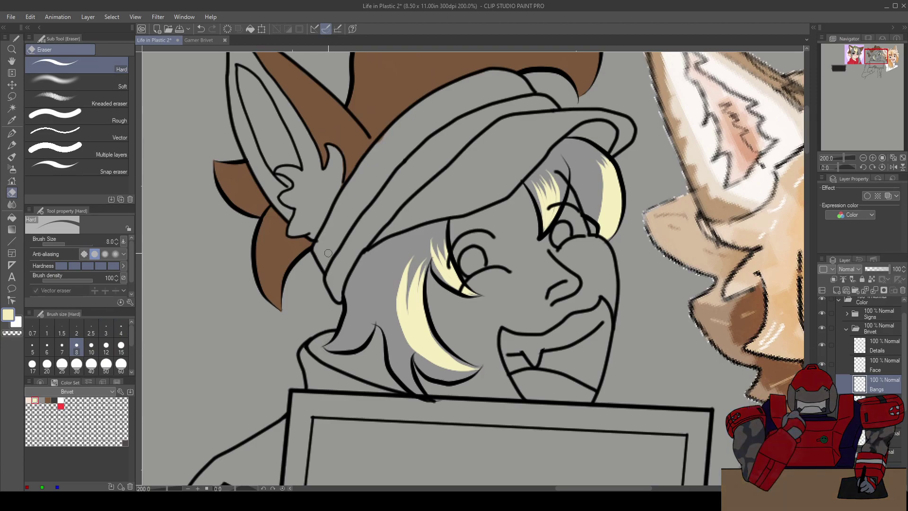
click(206, 41)
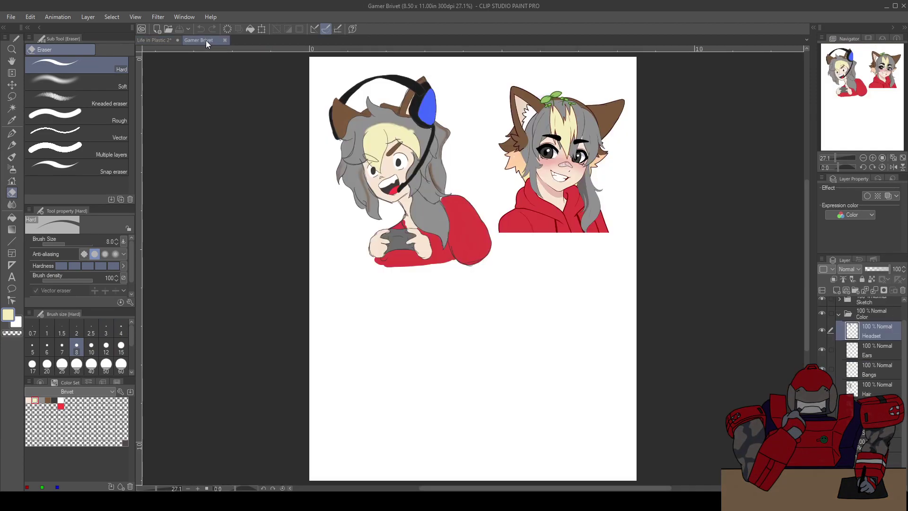
click(158, 40)
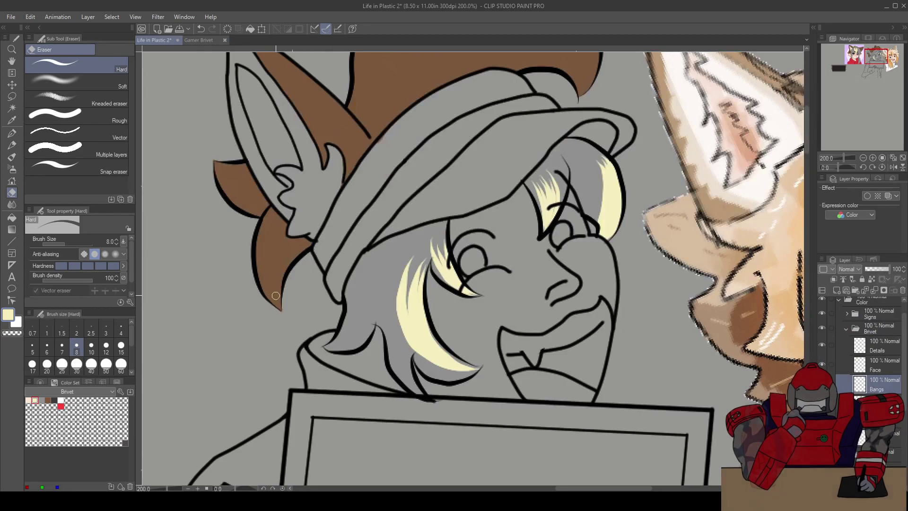
With the pen at size 7, draw a thin highlight on the lower-left bang, undoing stray strokes
key(p)
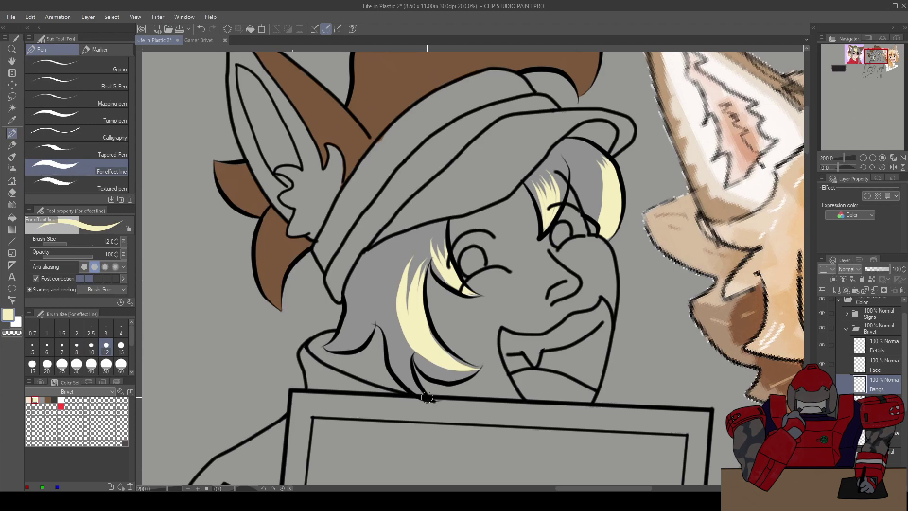
click(62, 349)
mouse_move(425, 397)
mouse_down()
mouse_move(403, 371)
mouse_move(392, 320)
mouse_move(402, 377)
mouse_move(391, 357)
mouse_move(383, 311)
mouse_up()
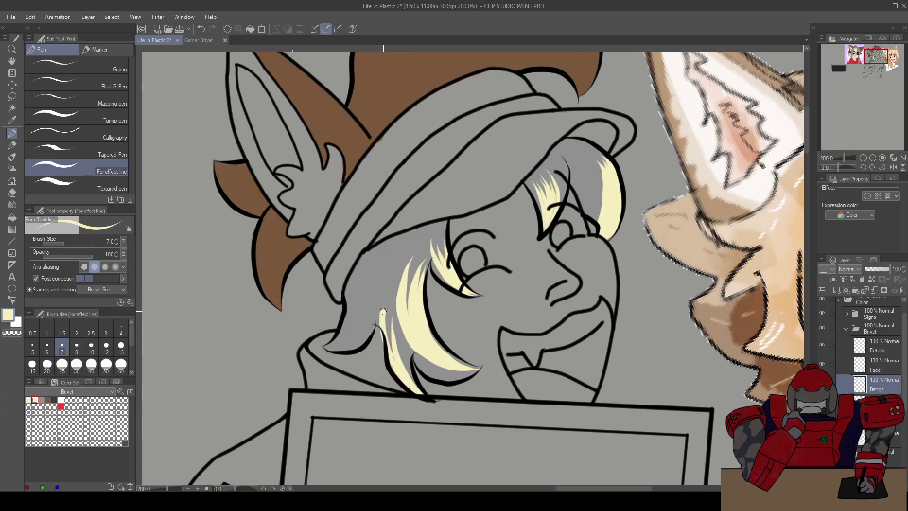
key(ctrl+z)
scroll(403, 376, up, 2)
mouse_move(445, 433)
mouse_down()
mouse_move(398, 382)
mouse_move(385, 354)
mouse_move(374, 256)
mouse_up()
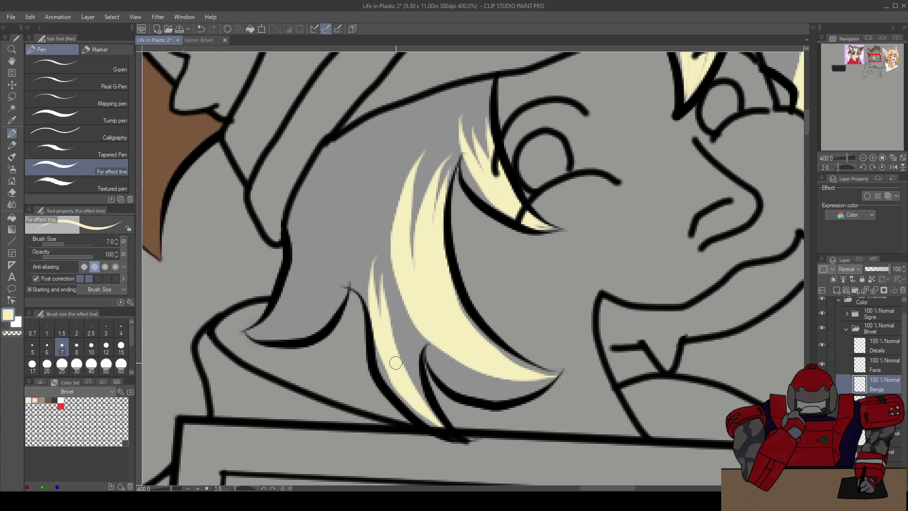
mouse_move(423, 413)
mouse_down()
mouse_move(386, 366)
mouse_move(371, 307)
mouse_move(373, 265)
mouse_up()
key(ctrl+z)
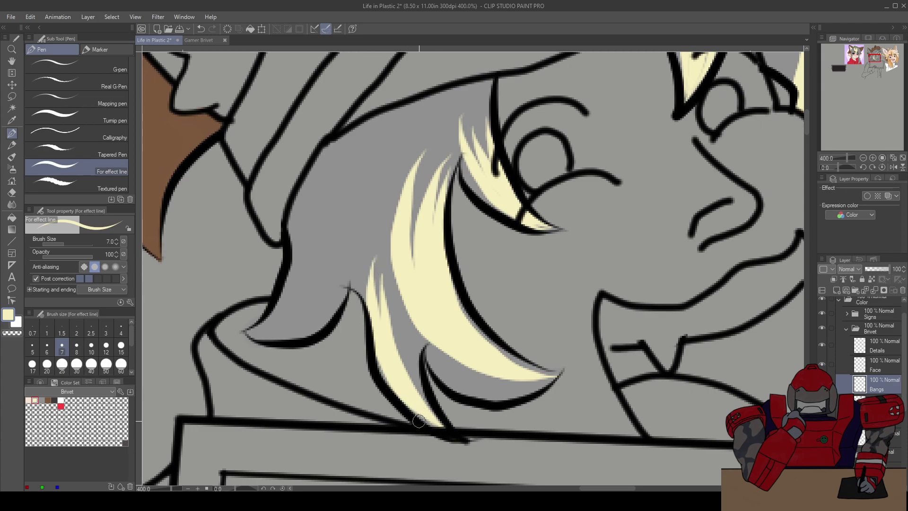
scroll(414, 380, down, 3)
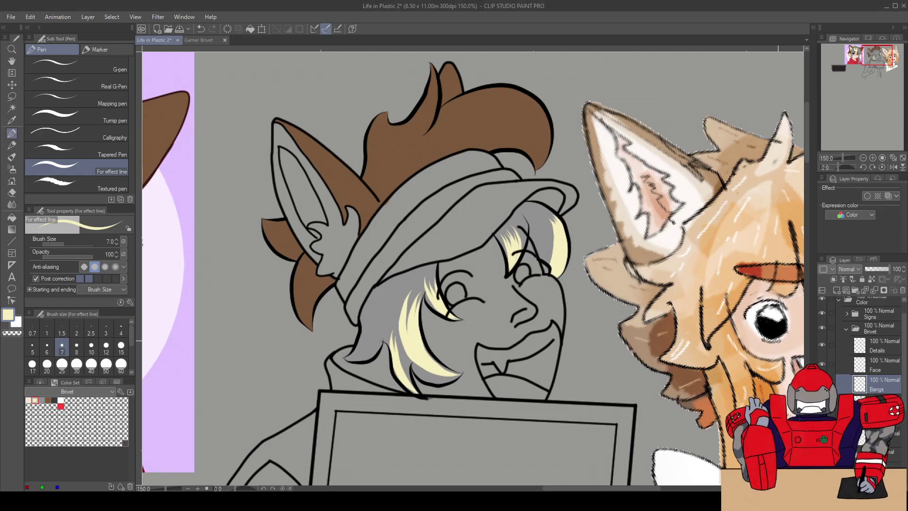
Select the Face layer and pick the dark slate grey swatch after checking the reference
click(878, 371)
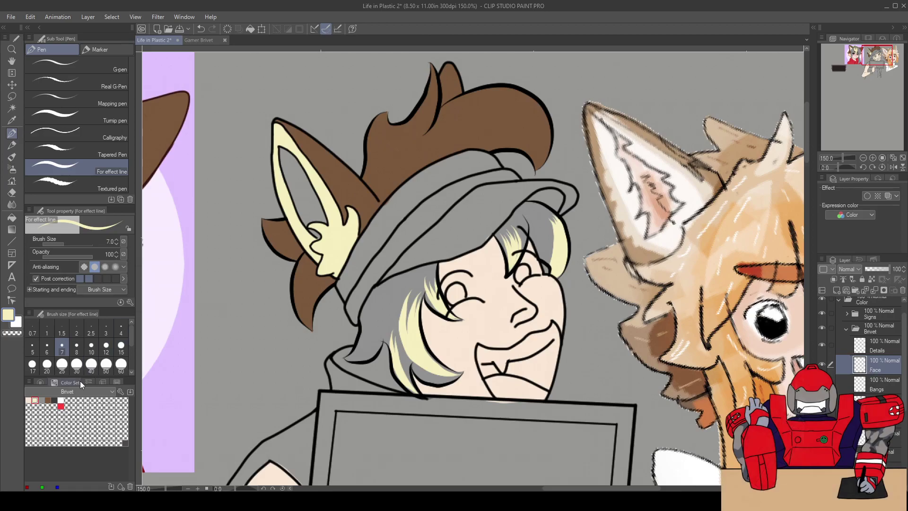
click(197, 41)
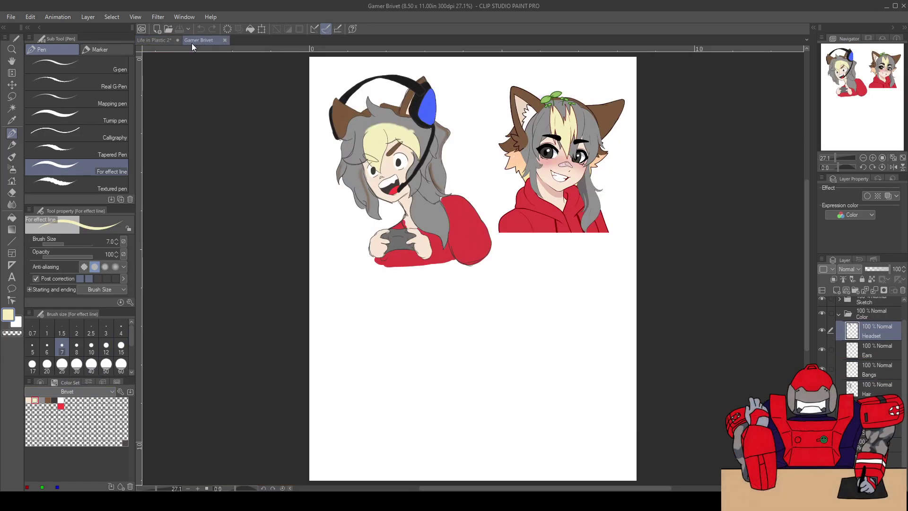
click(156, 40)
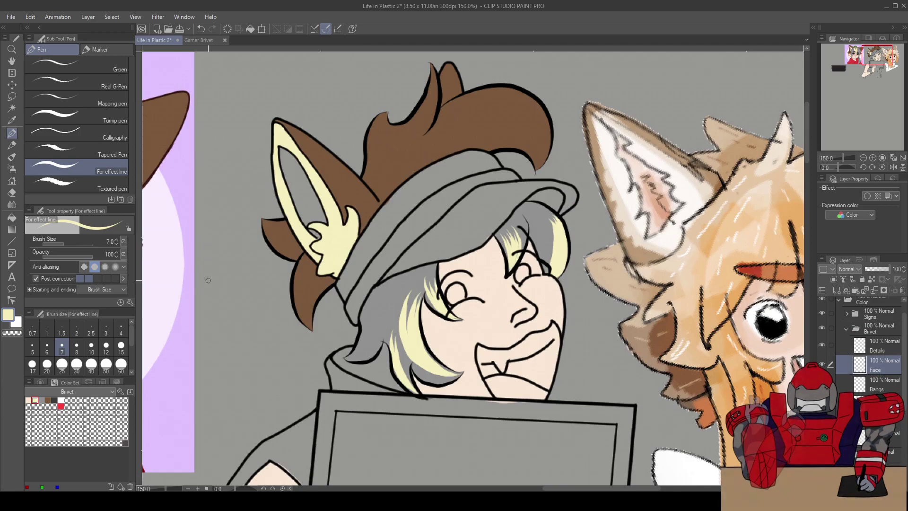
click(54, 400)
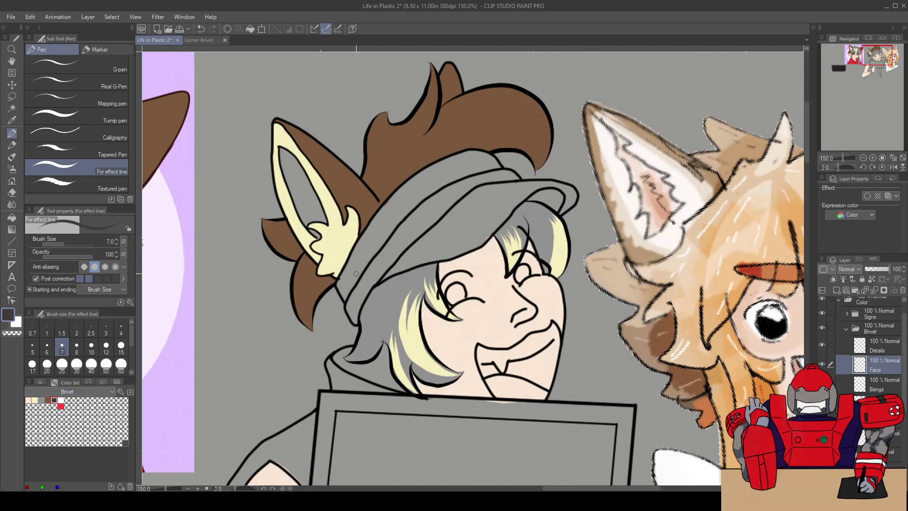
scroll(457, 284, up, 6)
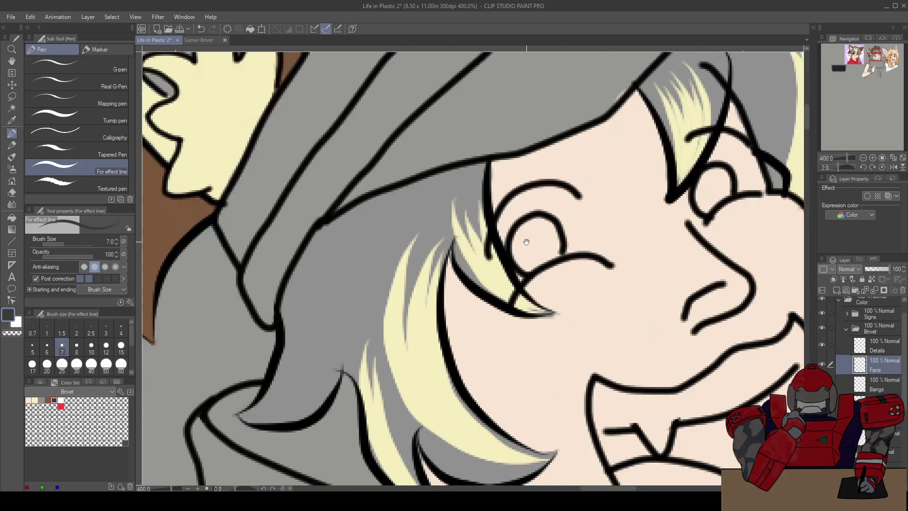
With white selected and skin colouring hidden, extend the left eye's upper lash line using a size-7 oil brush
drag(527, 241, 484, 232)
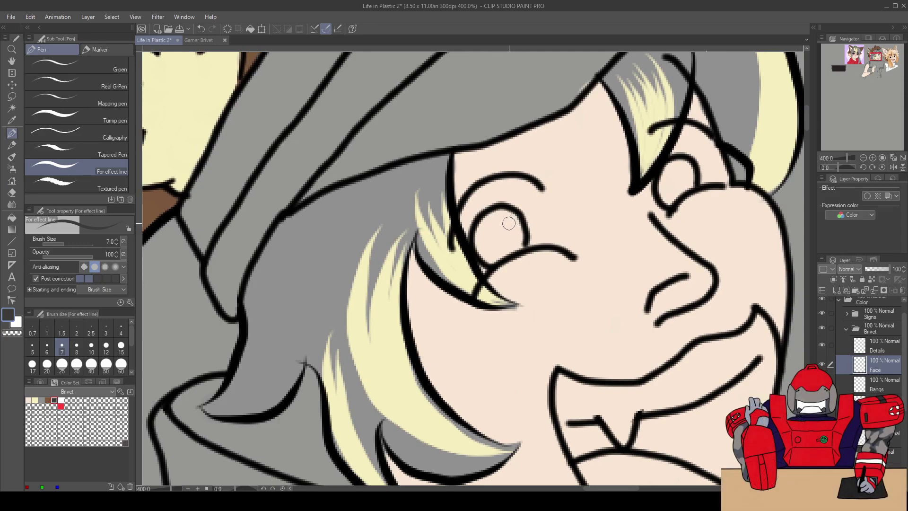
click(61, 400)
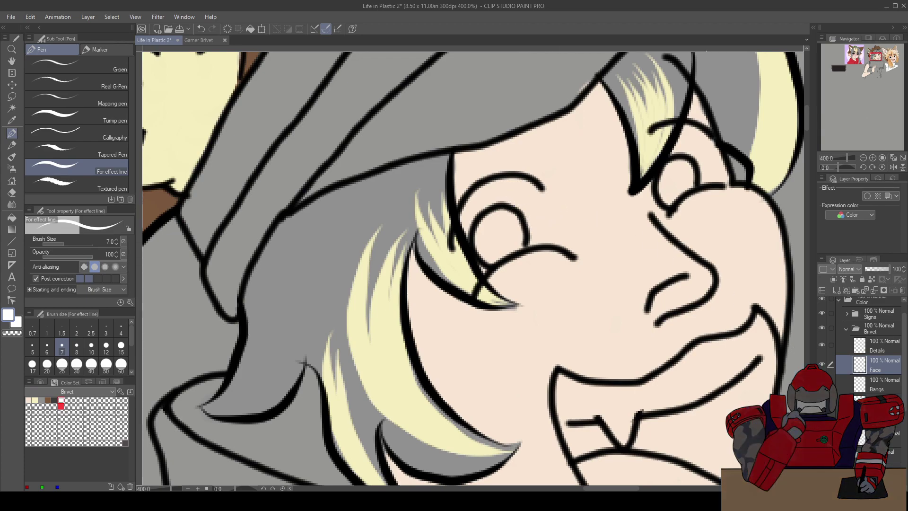
click(822, 403)
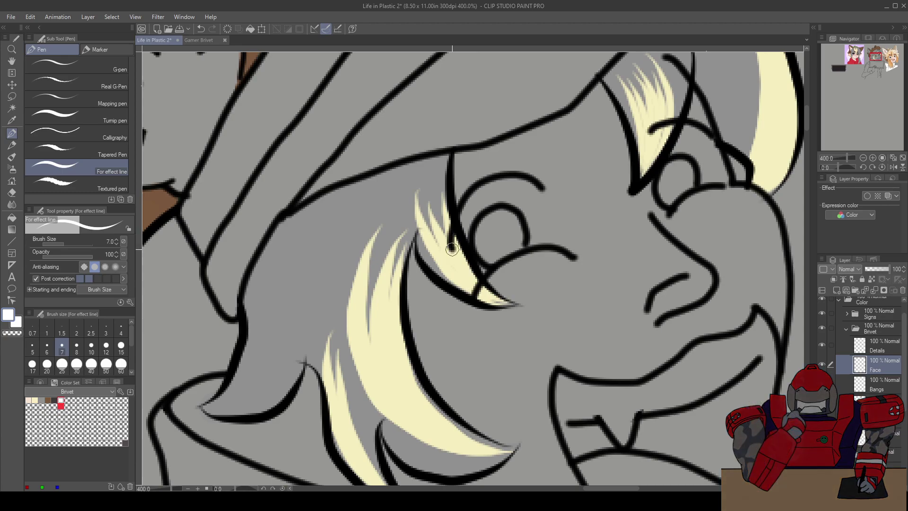
click(100, 50)
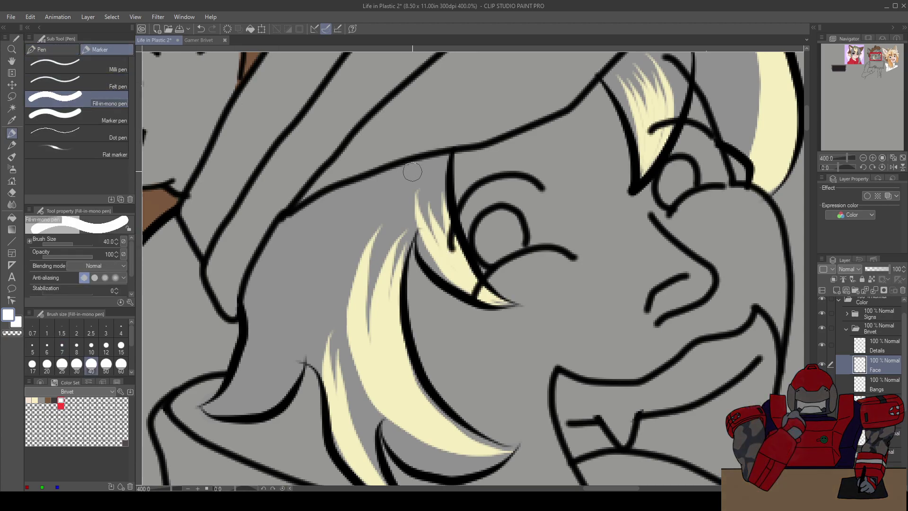
key(b)
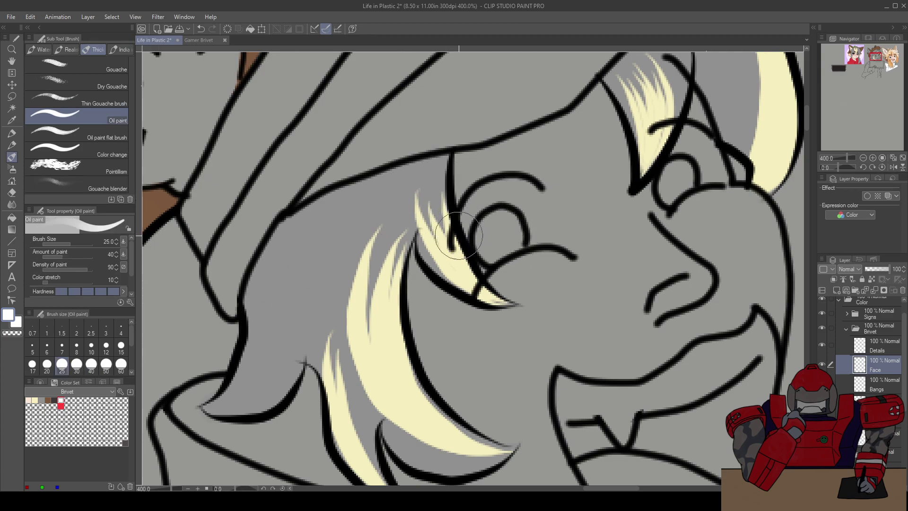
click(65, 352)
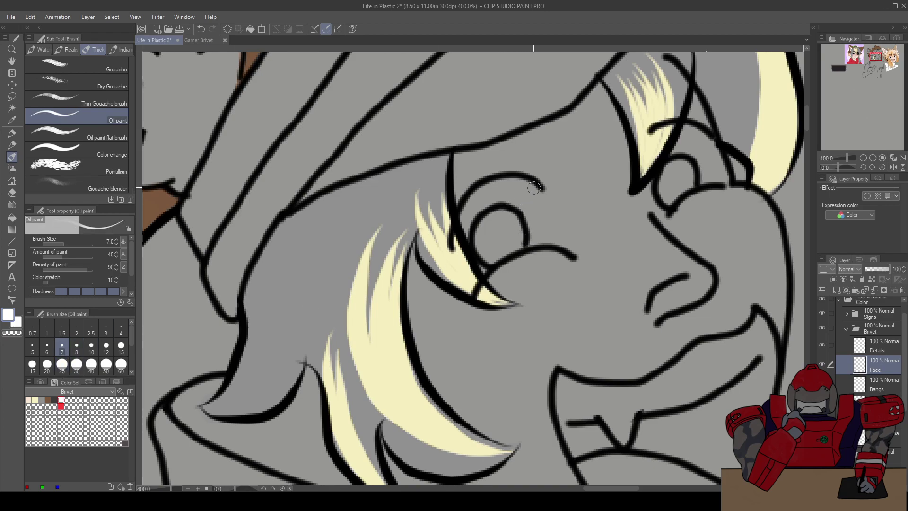
mouse_move(538, 188)
mouse_down()
mouse_move(533, 240)
mouse_move(532, 186)
mouse_move(537, 248)
mouse_up()
Fill the whites of the left and right eyes solid white with the Fill-in-mono pen
key(b)
key(p)
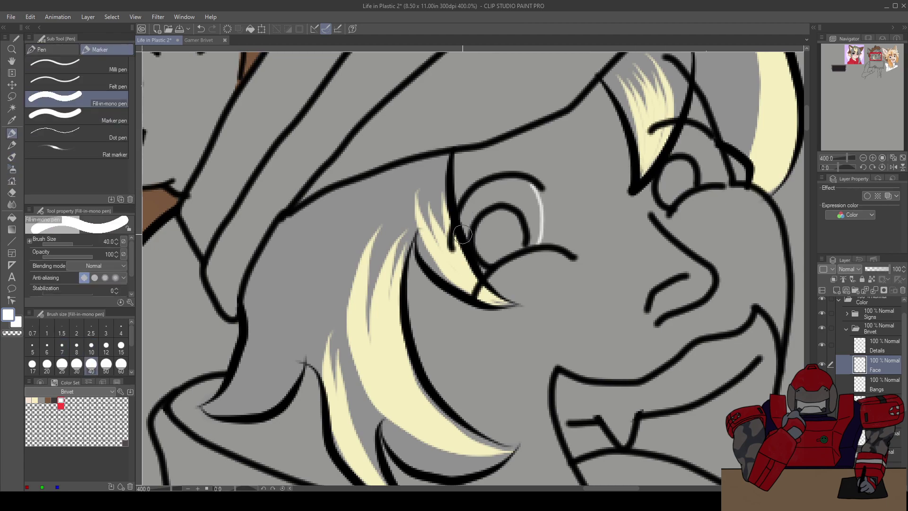
mouse_move(471, 228)
mouse_down()
mouse_move(500, 186)
mouse_move(526, 193)
mouse_move(533, 235)
mouse_move(487, 266)
mouse_move(473, 221)
mouse_move(497, 202)
mouse_move(520, 200)
mouse_move(482, 225)
mouse_move(482, 236)
mouse_move(514, 232)
mouse_up()
mouse_move(686, 136)
mouse_down()
mouse_move(677, 154)
mouse_move(695, 137)
mouse_move(719, 176)
mouse_move(702, 176)
mouse_move(689, 152)
mouse_move(695, 176)
mouse_move(672, 198)
mouse_move(663, 193)
mouse_move(672, 170)
mouse_up()
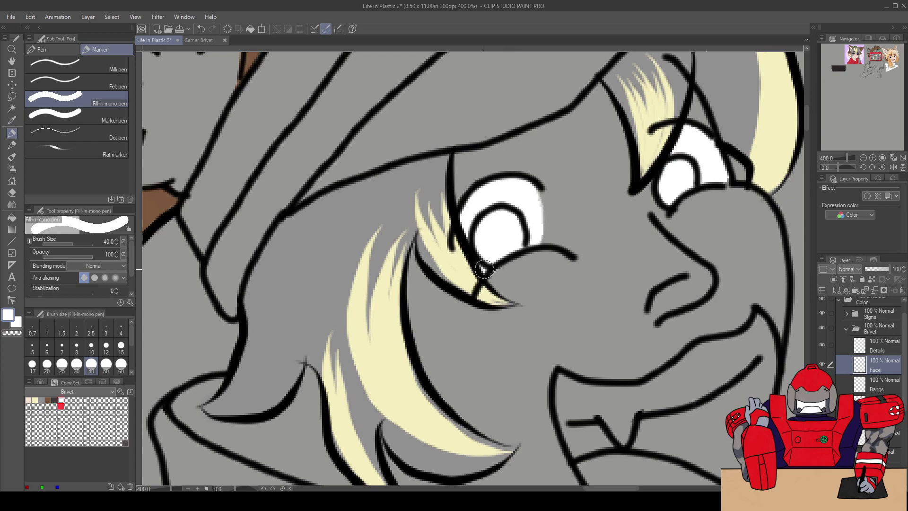
Soften the eye white's right edge with a white Soft Airbrush stroke, redoing the first attempt
key(b)
key(b)
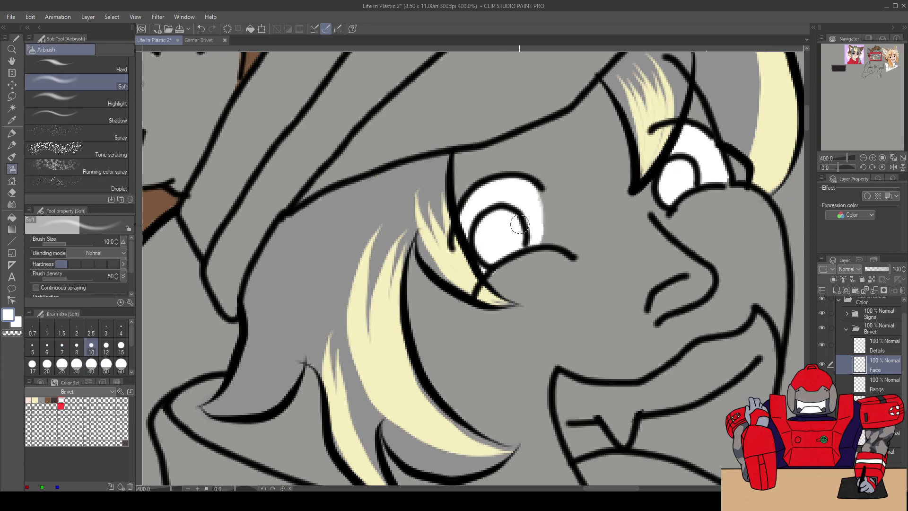
drag(542, 212, 537, 242)
key(ctrl+z)
mouse_move(535, 203)
mouse_down()
mouse_move(536, 239)
mouse_move(535, 192)
mouse_move(535, 239)
mouse_move(539, 209)
mouse_move(539, 239)
mouse_move(529, 187)
mouse_move(531, 242)
mouse_move(539, 233)
mouse_up()
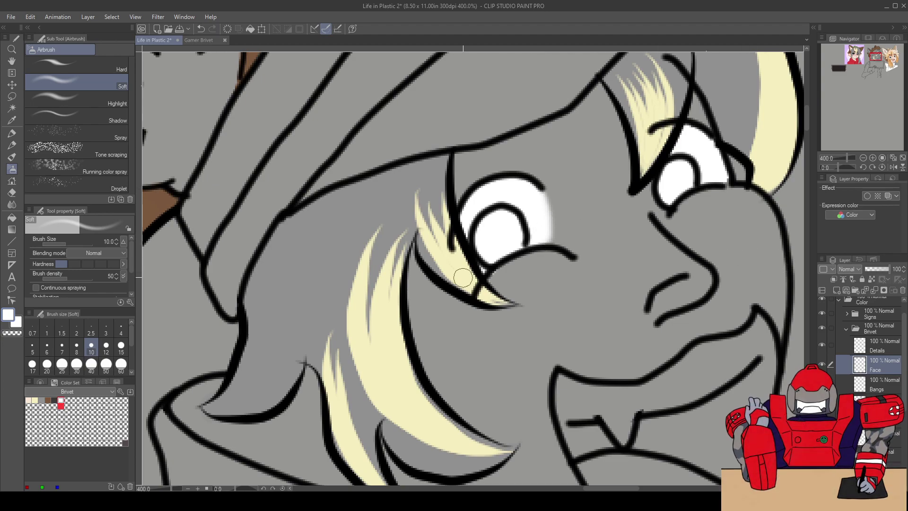
Paint dark grey pupils in both eyes with the Fill-in-mono pen
click(54, 400)
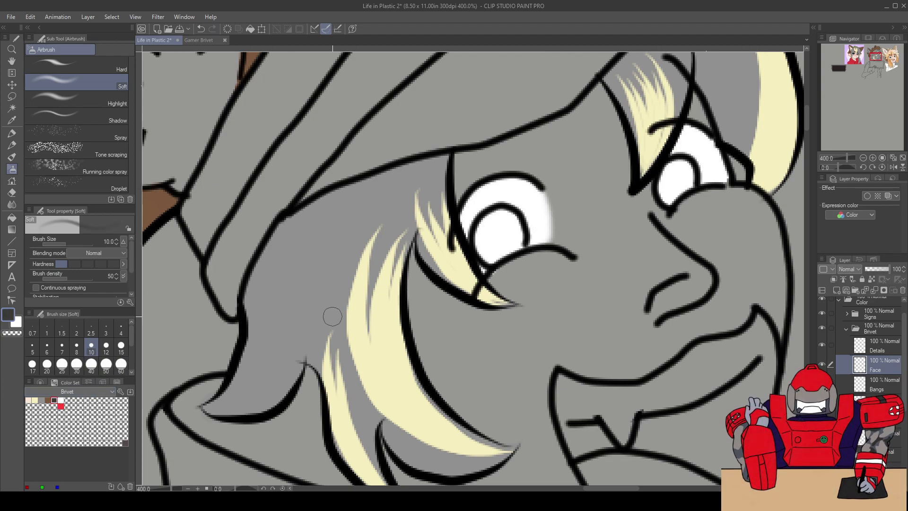
key(b)
key(p)
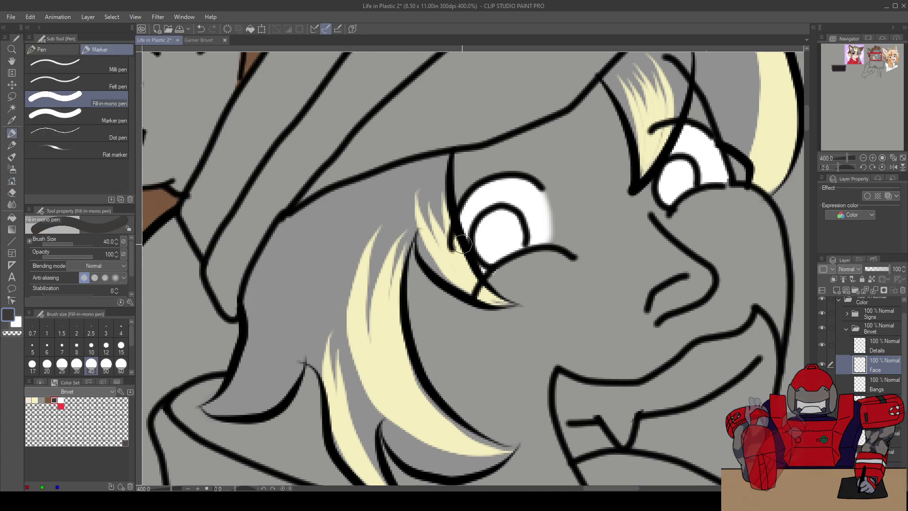
mouse_move(489, 230)
mouse_down()
mouse_move(488, 255)
mouse_move(493, 216)
mouse_move(511, 223)
mouse_move(518, 243)
mouse_move(497, 256)
mouse_move(503, 239)
mouse_up()
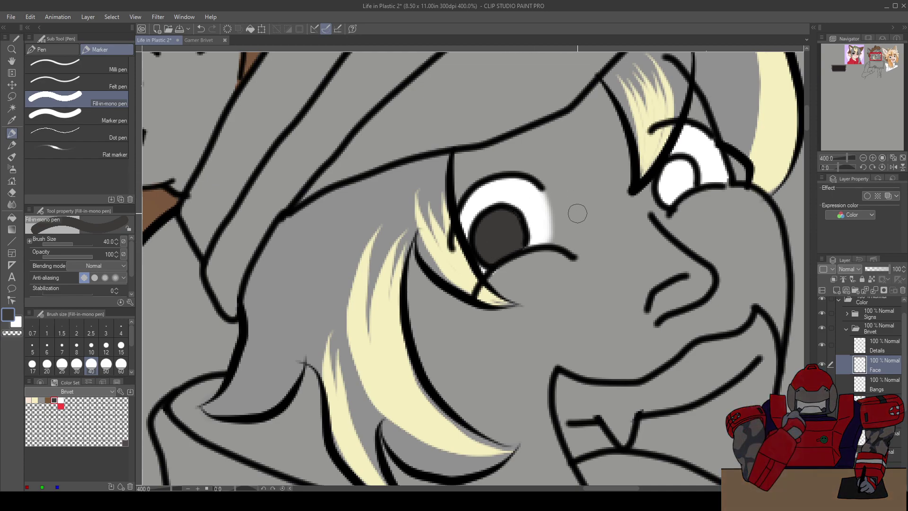
mouse_move(667, 180)
mouse_down()
mouse_move(663, 196)
mouse_move(672, 198)
mouse_move(687, 185)
mouse_move(685, 170)
mouse_move(674, 169)
mouse_up()
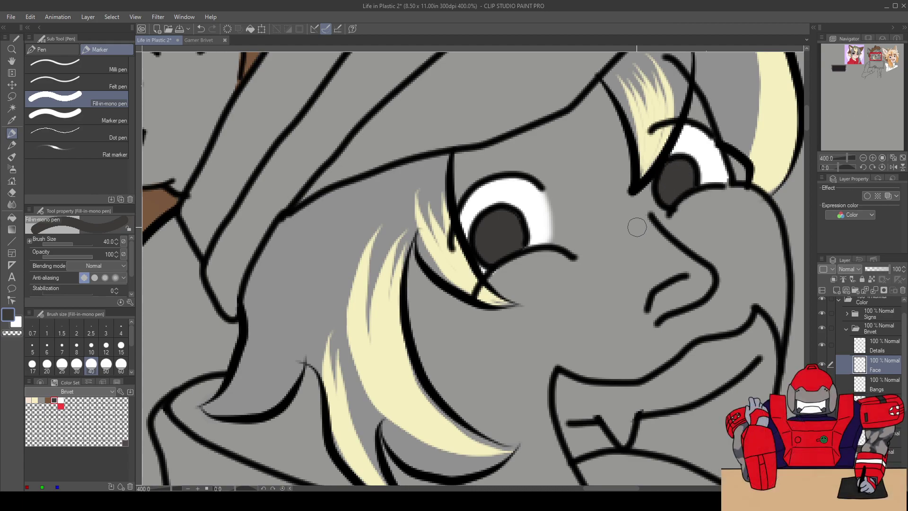
key(e)
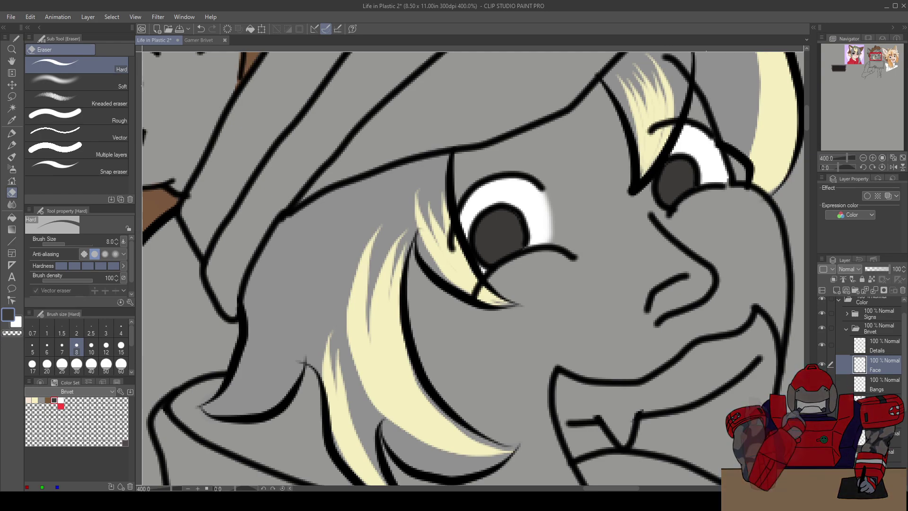
Show the skin and blonde colour layers again and hide the grey background layer
click(823, 454)
click(822, 437)
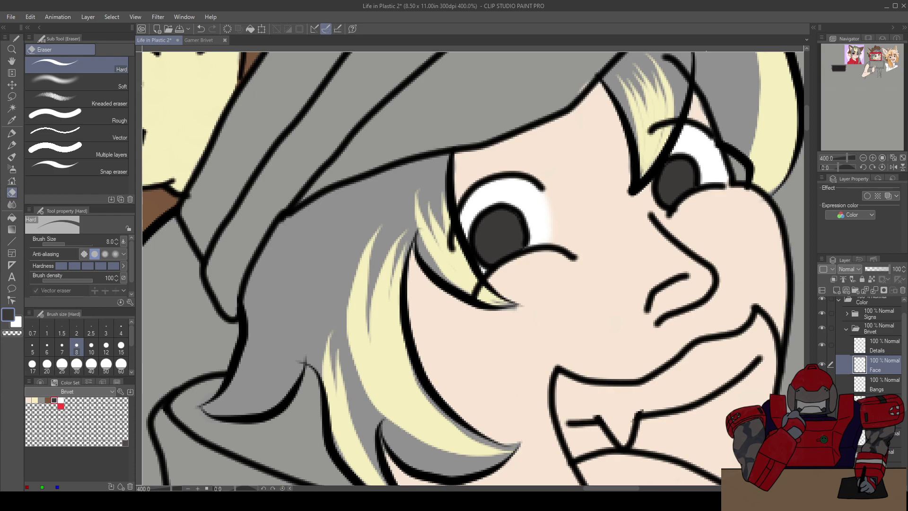
scroll(482, 251, down, 3)
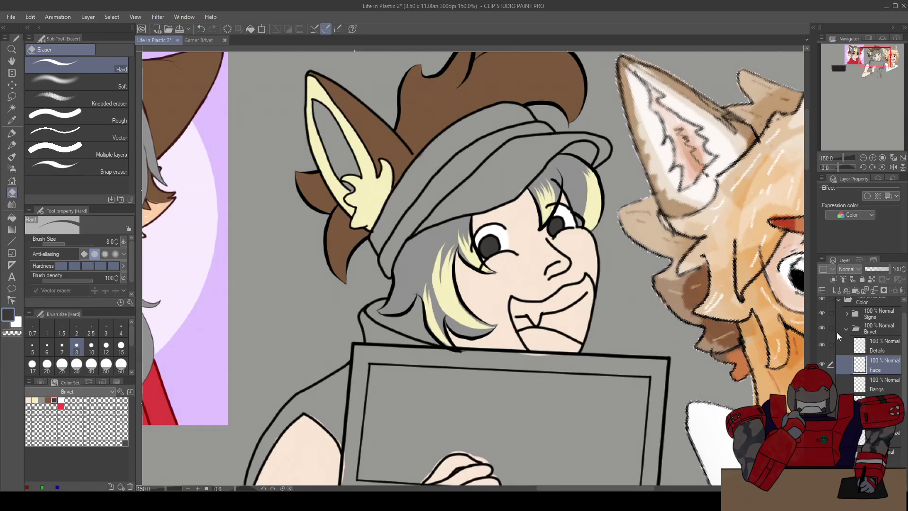
scroll(851, 369, down, 5)
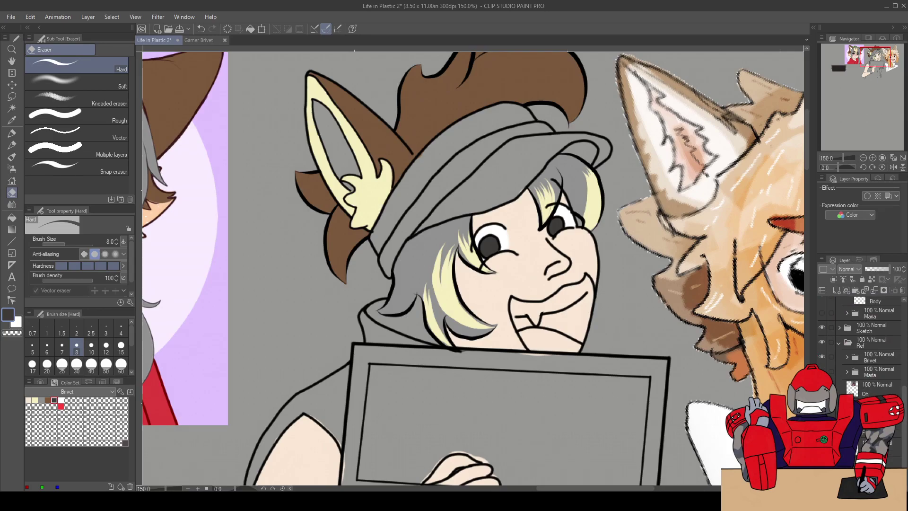
click(822, 447)
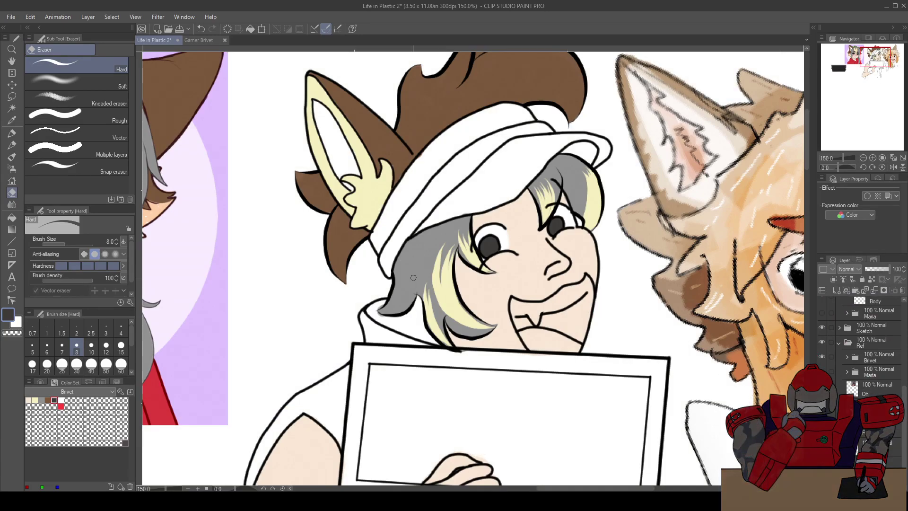
scroll(406, 282, down, 1)
mouse_move(380, 333)
mouse_down()
mouse_move(362, 272)
mouse_move(394, 339)
mouse_up()
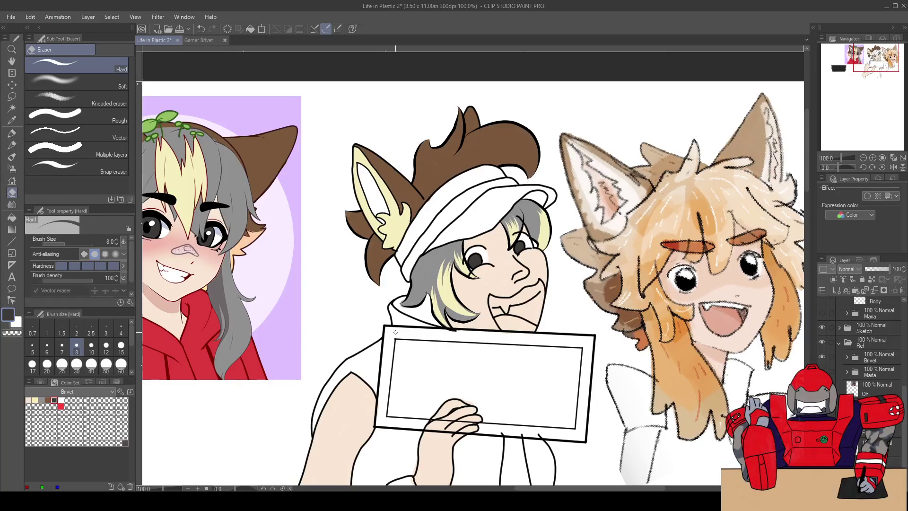
Select the Face layer, bring the face into view, and set the colour to white
scroll(879, 353, up, 5)
click(875, 365)
scroll(495, 331, up, 6)
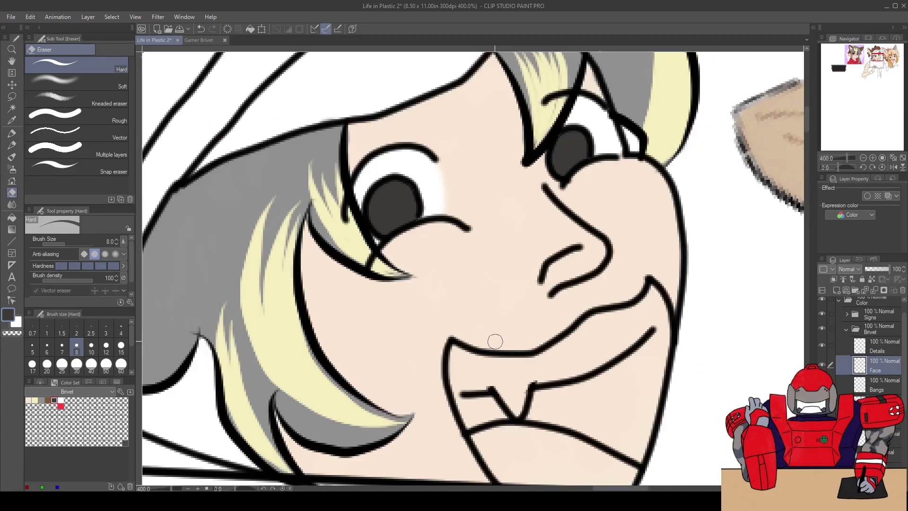
drag(495, 341, 469, 230)
click(61, 400)
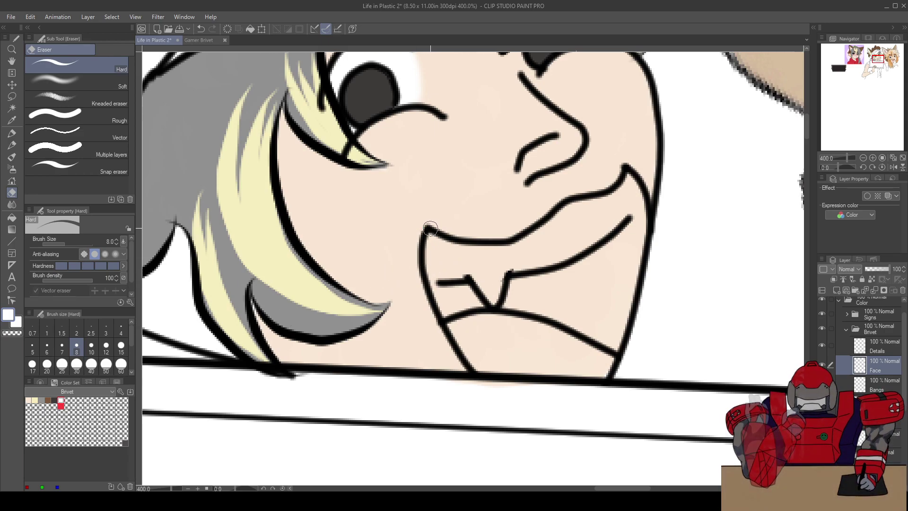
Paint the upper and remaining teeth solid white with the Fill-in-mono pen
key(p)
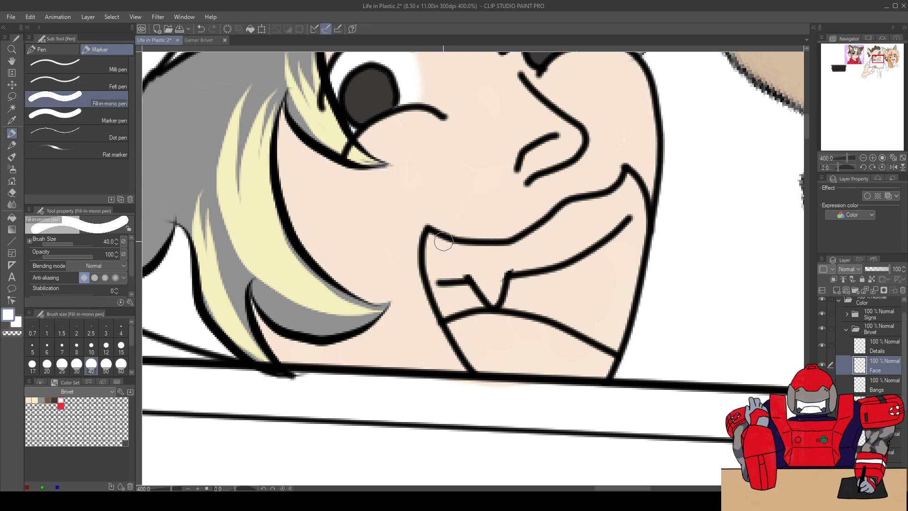
scroll(445, 242, up, 4)
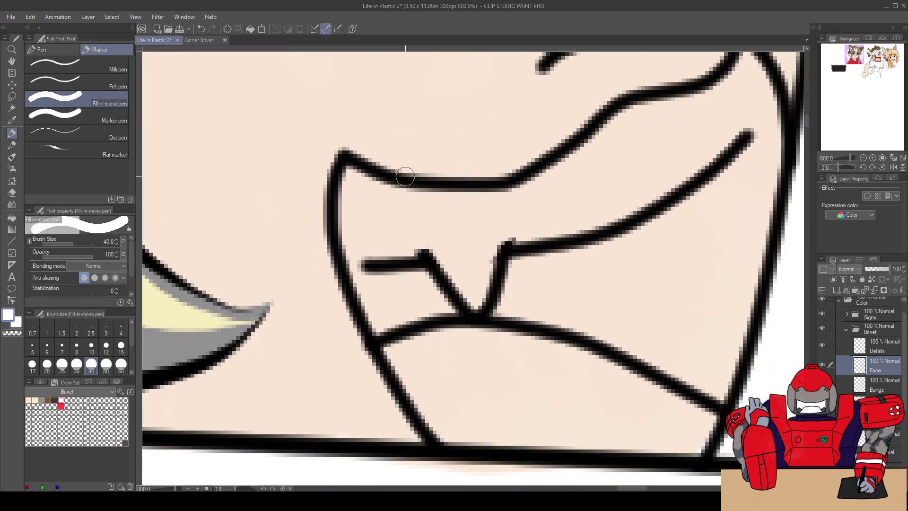
scroll(406, 175, down, 4)
mouse_move(388, 180)
mouse_down()
mouse_move(390, 212)
mouse_move(381, 179)
mouse_move(386, 190)
mouse_move(428, 183)
mouse_move(393, 216)
mouse_move(418, 206)
mouse_move(438, 235)
mouse_move(445, 193)
mouse_move(411, 193)
mouse_move(434, 203)
mouse_move(397, 187)
mouse_move(456, 190)
mouse_move(517, 155)
mouse_up()
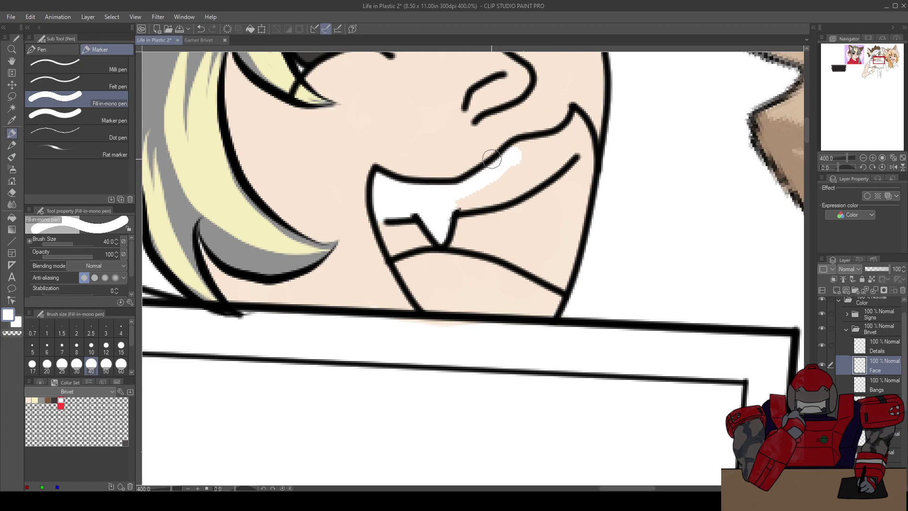
mouse_move(444, 205)
mouse_down()
mouse_move(514, 186)
mouse_move(477, 196)
mouse_move(521, 146)
mouse_move(552, 143)
mouse_move(523, 162)
mouse_move(532, 159)
mouse_move(522, 185)
mouse_move(540, 175)
mouse_move(564, 150)
mouse_move(547, 141)
mouse_move(562, 145)
mouse_move(576, 118)
mouse_move(569, 150)
mouse_up()
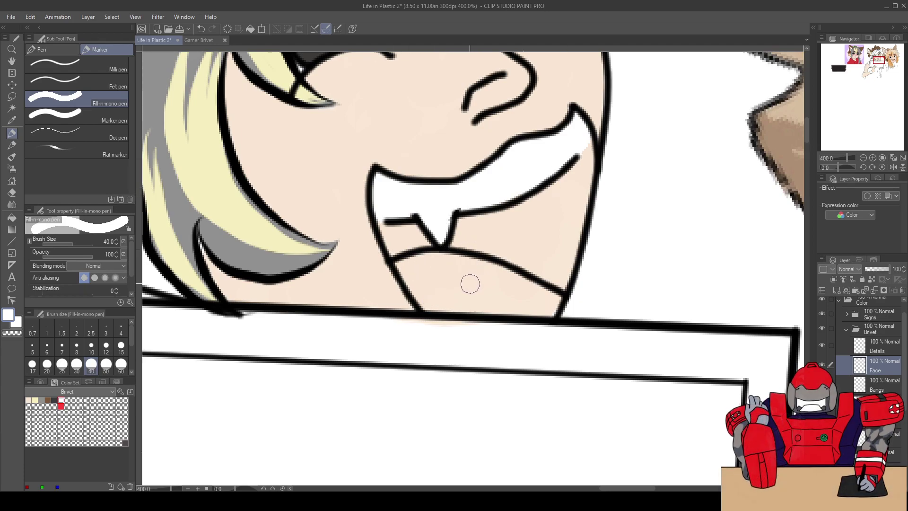
Switch to the Gamer Brivet reference document
scroll(471, 282, down, 2)
mouse_move(460, 259)
mouse_down()
mouse_move(325, 244)
mouse_move(427, 256)
mouse_up()
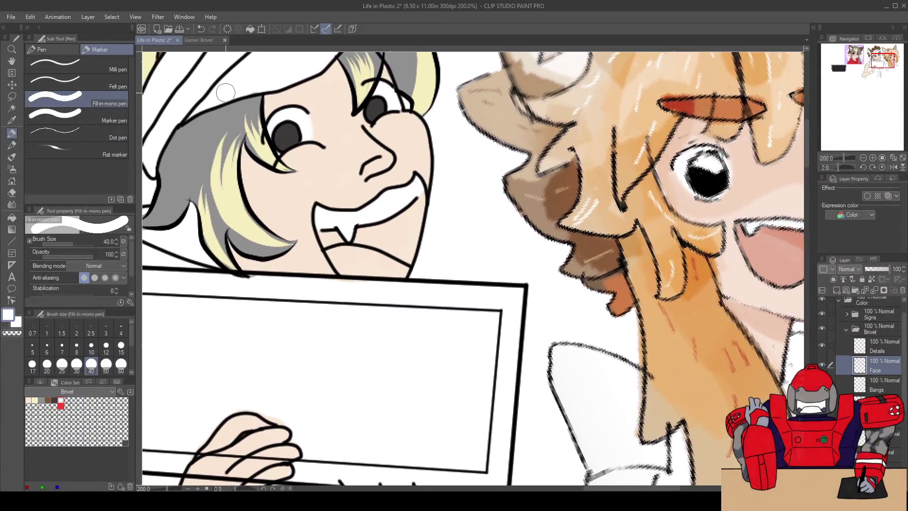
click(206, 40)
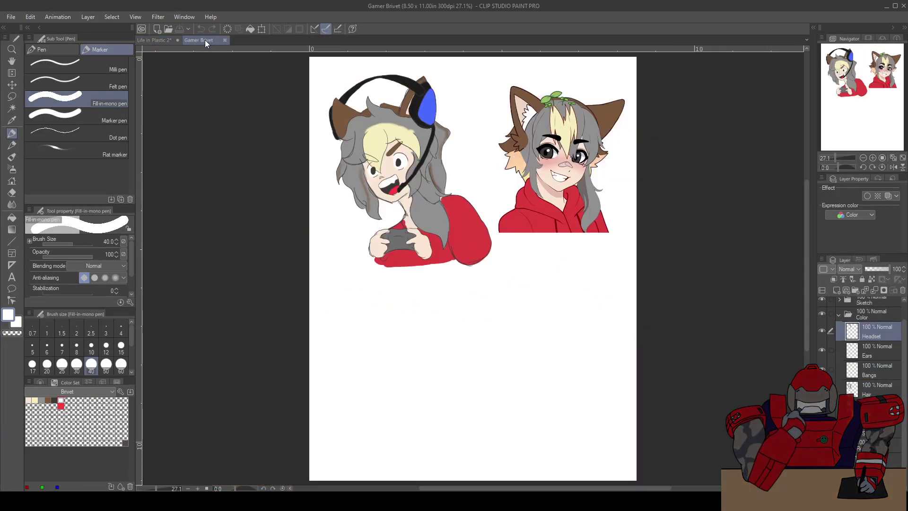
Back in Life in Plastic, paint the mouth below the teeth red, bucket-filling the remaining gap
click(163, 39)
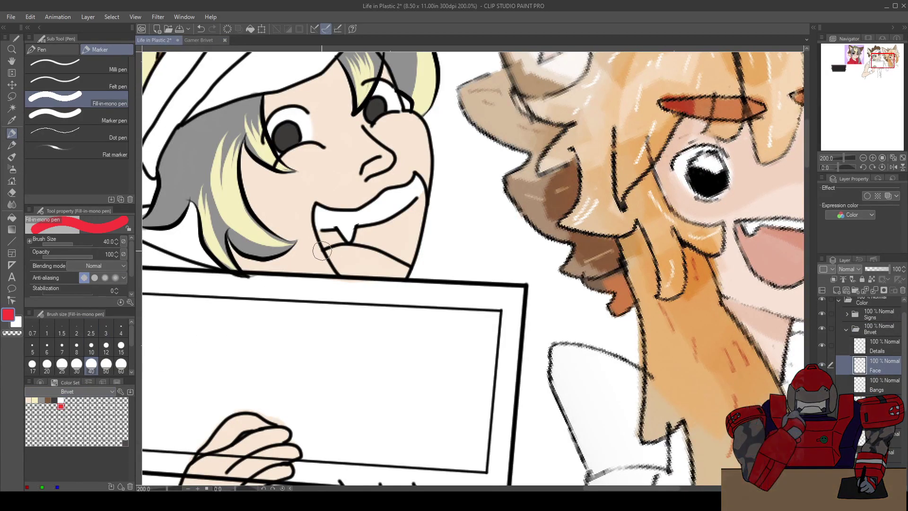
scroll(337, 261, up, 2)
mouse_move(313, 248)
mouse_down()
mouse_move(315, 235)
mouse_move(350, 229)
mouse_move(464, 269)
mouse_move(453, 281)
mouse_move(350, 278)
mouse_move(329, 271)
mouse_move(310, 244)
mouse_move(313, 231)
mouse_up()
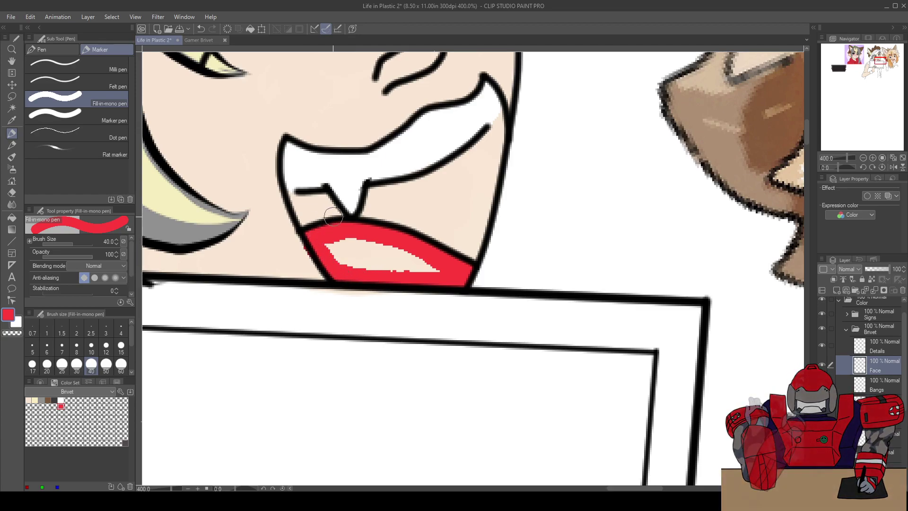
key(e)
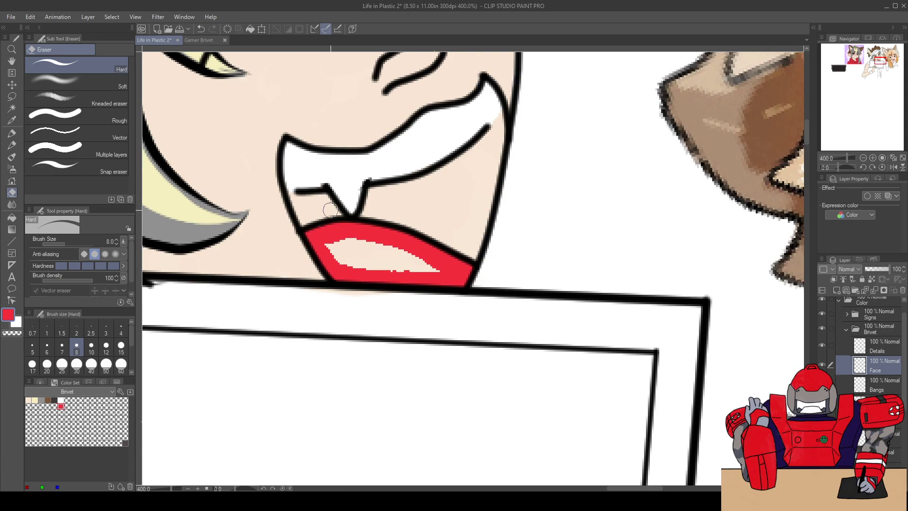
key(p)
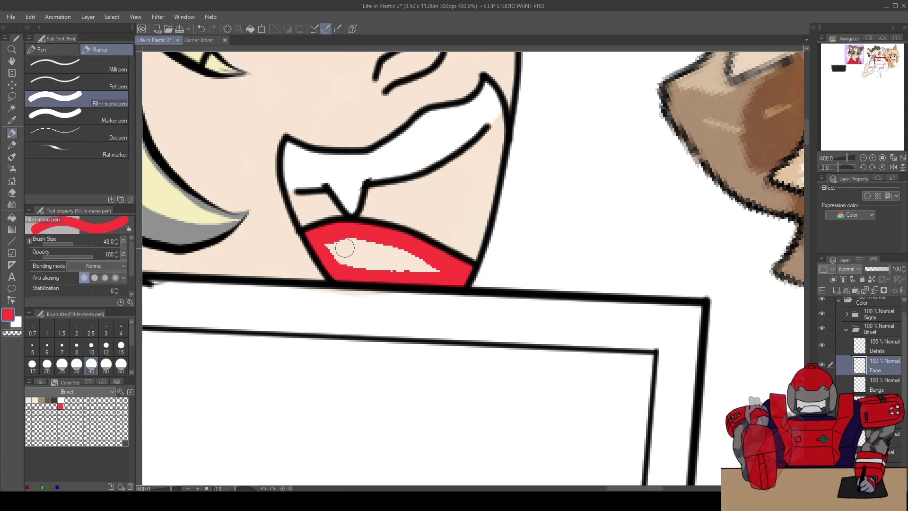
mouse_move(323, 243)
mouse_down()
mouse_move(349, 261)
mouse_move(375, 247)
mouse_up()
key(g)
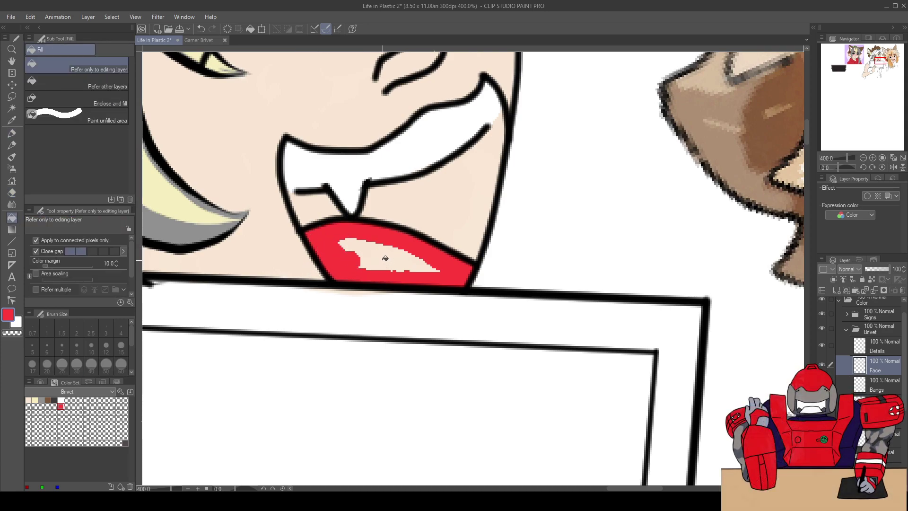
click(375, 261)
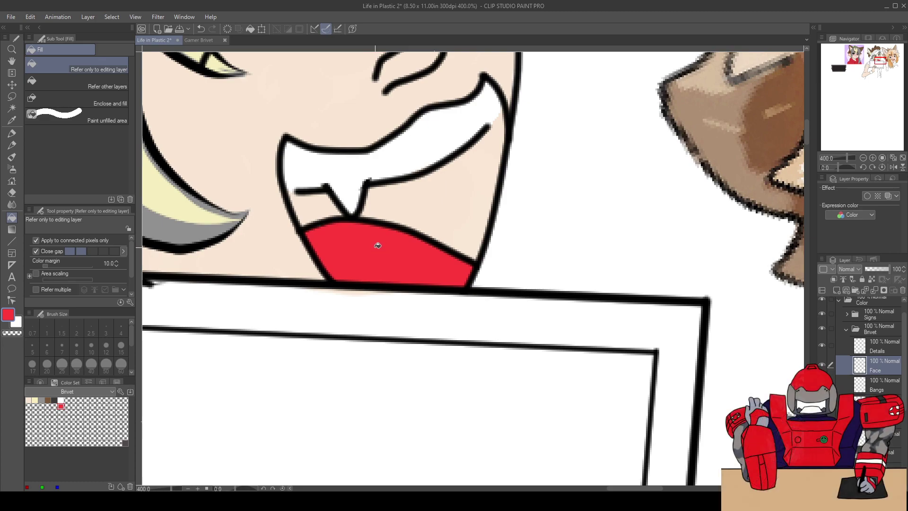
Eyedrop the dark line colour from the Gamer Brivet reference for the Fill-in-mono pen
click(206, 40)
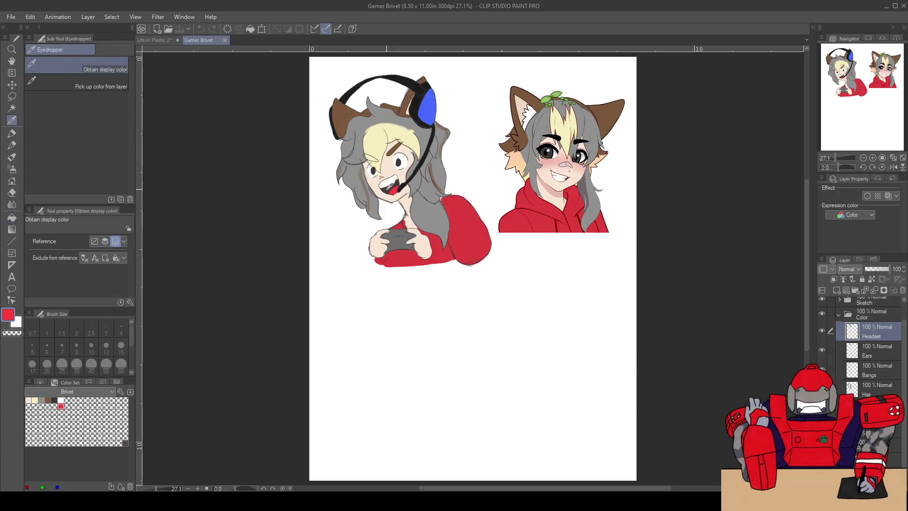
alt+click(391, 185)
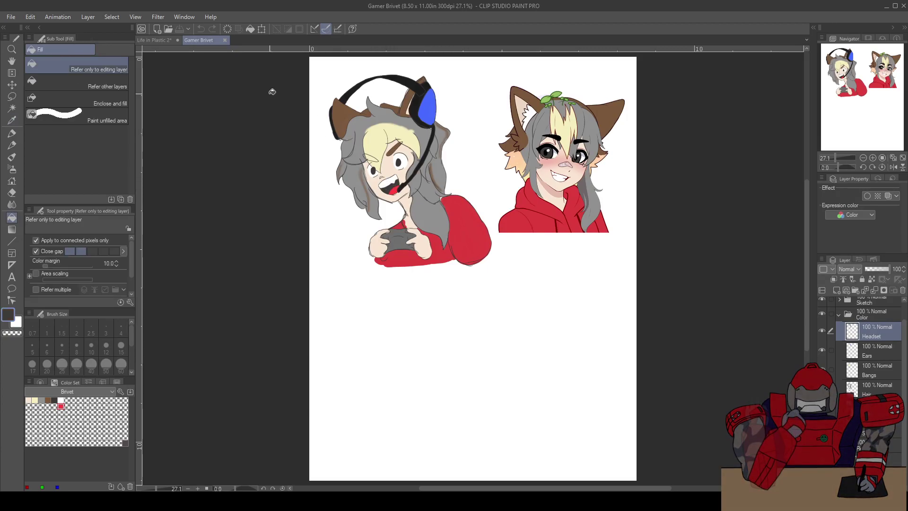
click(170, 41)
scroll(330, 128, down, 2)
scroll(410, 167, up, 2)
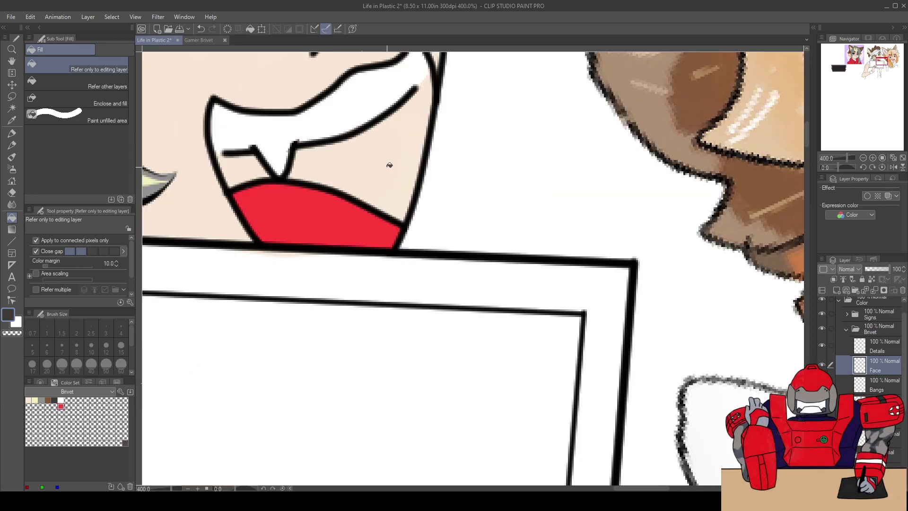
drag(263, 172, 342, 208)
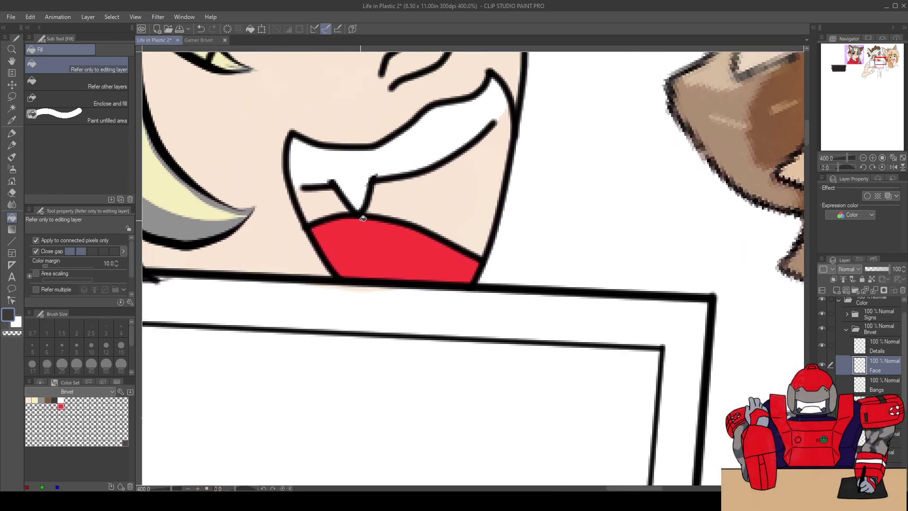
key(p)
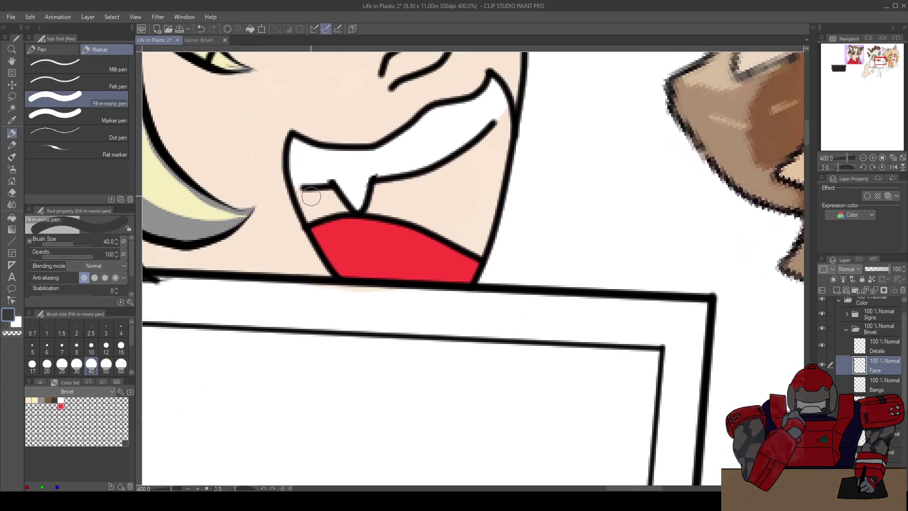
Fill the pale gaps beside the fang and in the upper mouth corner with dark grey
scroll(301, 188, up, 2)
mouse_move(342, 190)
mouse_down()
mouse_move(388, 231)
mouse_move(310, 248)
mouse_move(288, 193)
mouse_move(346, 192)
mouse_move(361, 213)
mouse_move(355, 222)
mouse_move(327, 204)
mouse_move(330, 223)
mouse_move(306, 218)
mouse_up()
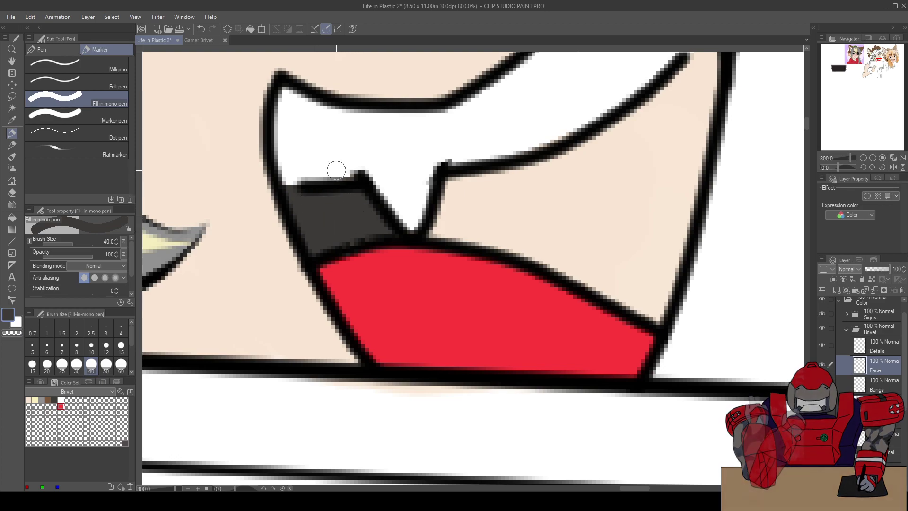
scroll(334, 168, down, 2)
mouse_move(400, 179)
mouse_down()
mouse_move(426, 197)
mouse_move(421, 203)
mouse_move(504, 240)
mouse_move(434, 194)
mouse_move(430, 182)
mouse_move(505, 139)
mouse_move(526, 115)
mouse_move(503, 229)
mouse_move(445, 191)
mouse_move(518, 144)
mouse_move(500, 205)
mouse_move(495, 175)
mouse_move(460, 190)
mouse_up()
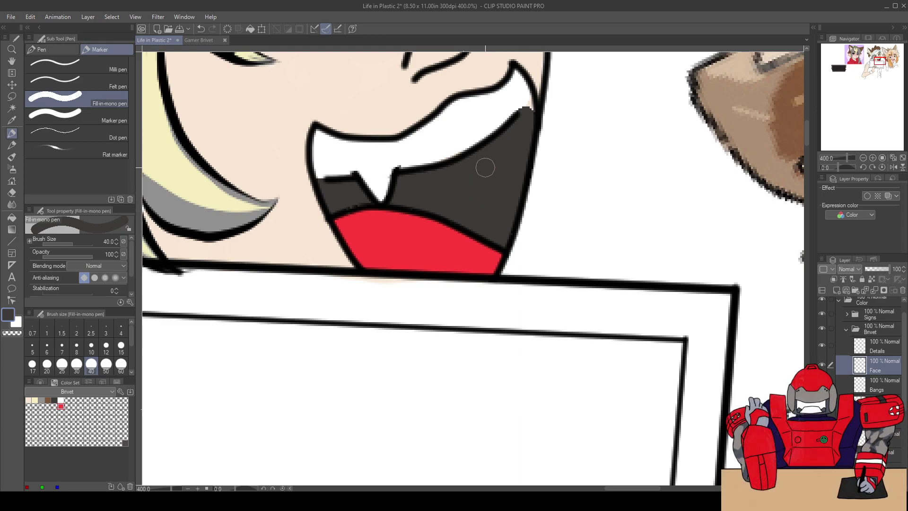
scroll(471, 187, up, 2)
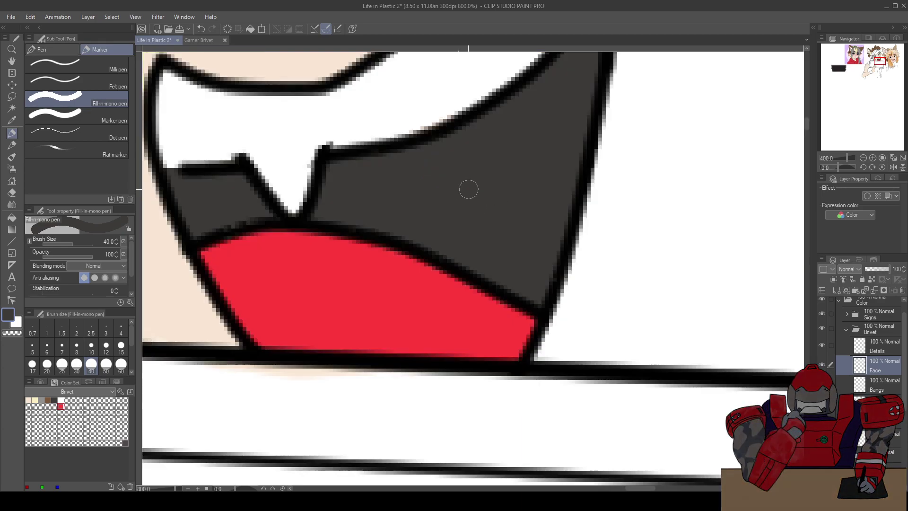
mouse_move(530, 116)
mouse_down()
mouse_move(493, 235)
mouse_move(478, 250)
mouse_up()
drag(532, 178, 545, 145)
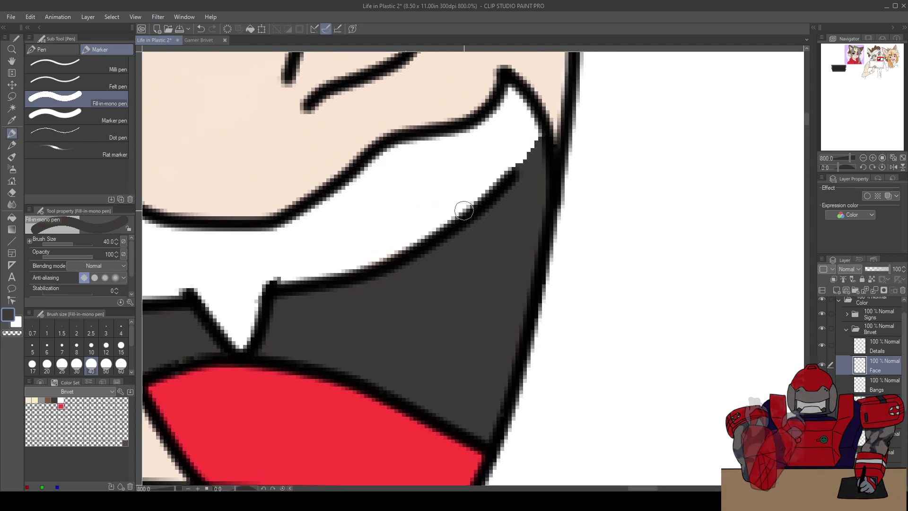
scroll(467, 203, down, 5)
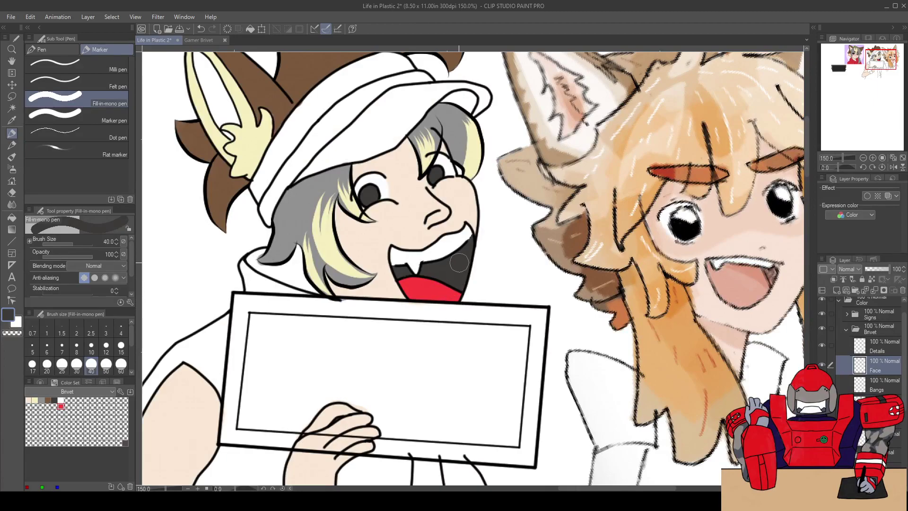
scroll(461, 263, up, 3)
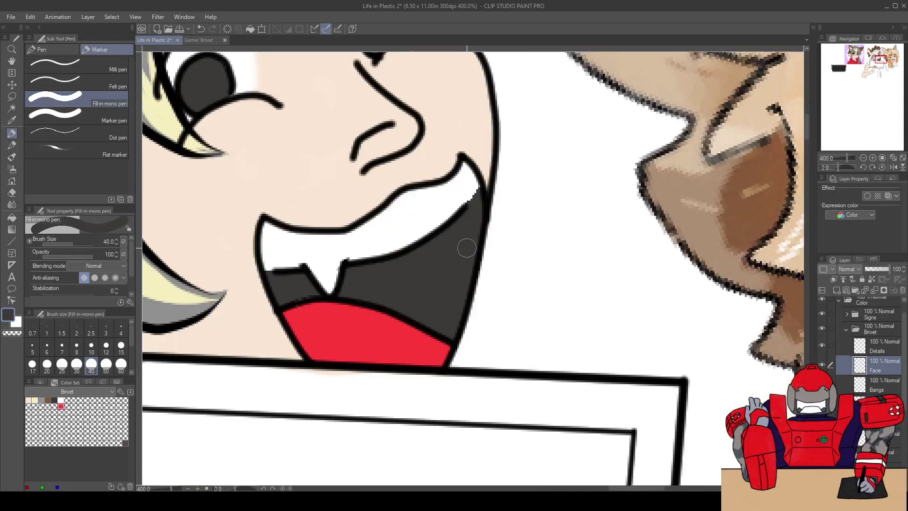
Set the colour to black on the Color Wheel and switch to the thin Milli inking pen
click(39, 382)
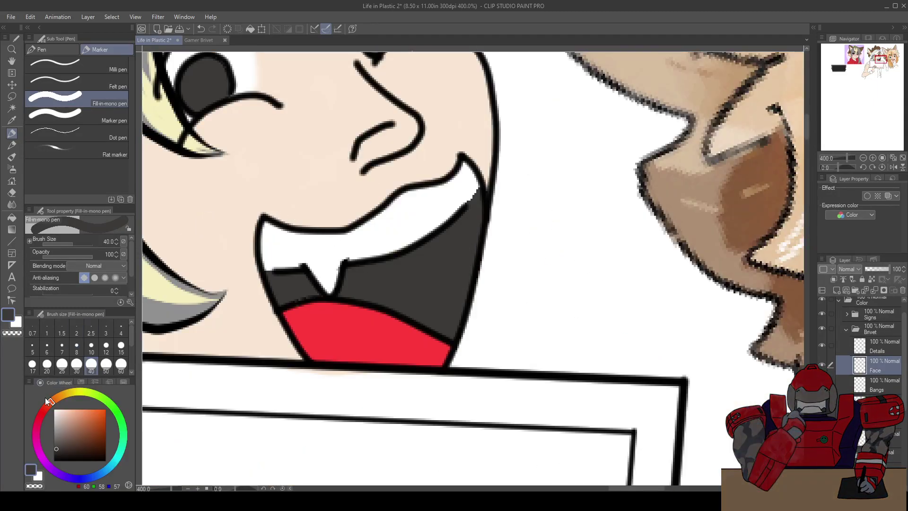
click(54, 459)
key(p)
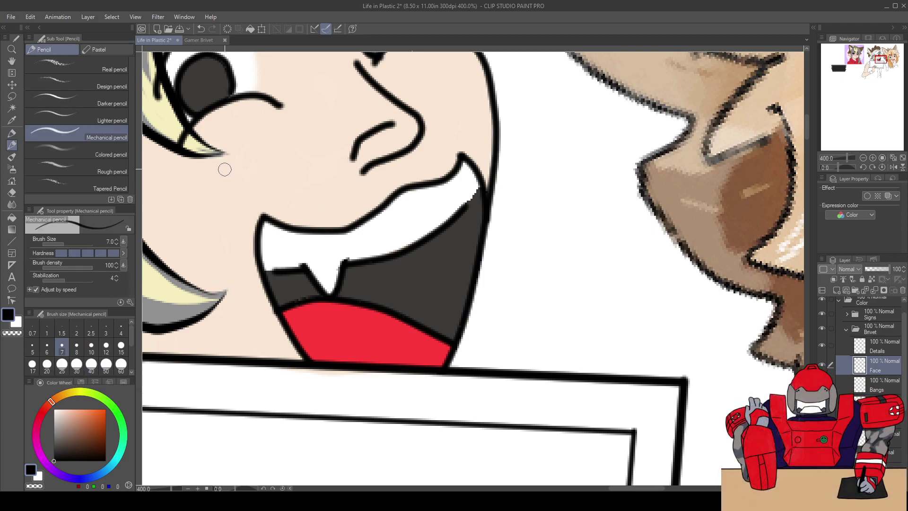
key(p)
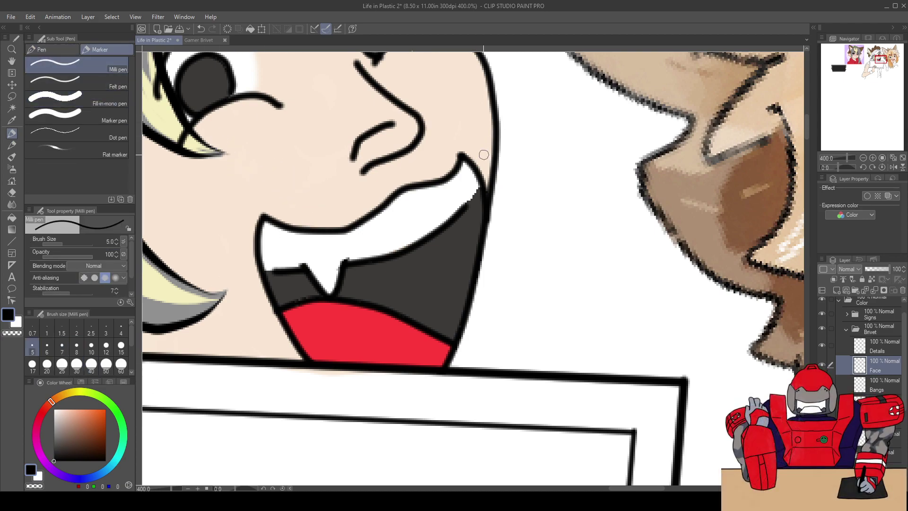
Collapse the Color folders and select Brivet's line layer inside the Line folder
click(842, 329)
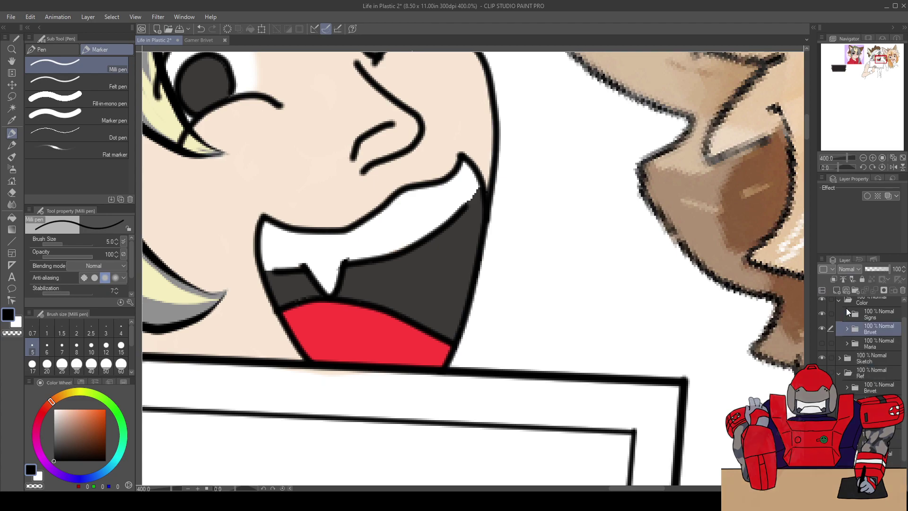
click(840, 300)
click(863, 311)
drag(904, 327, 905, 312)
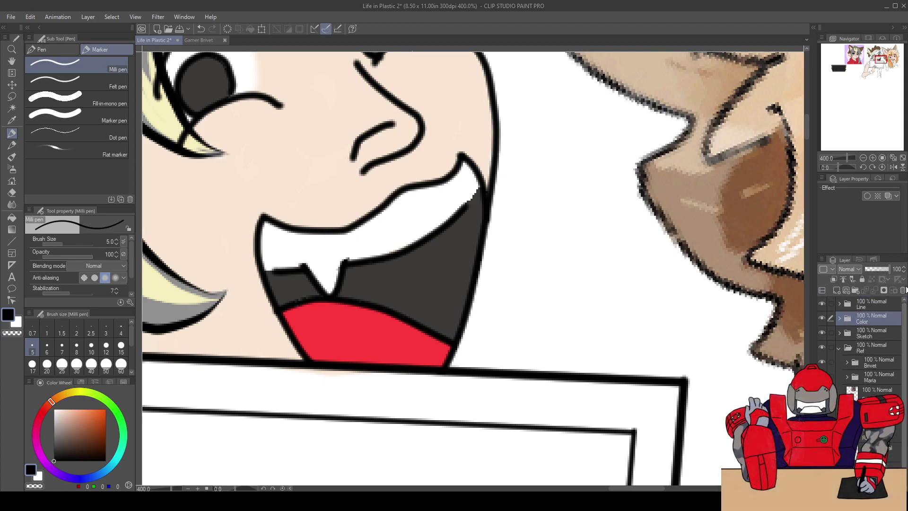
click(840, 304)
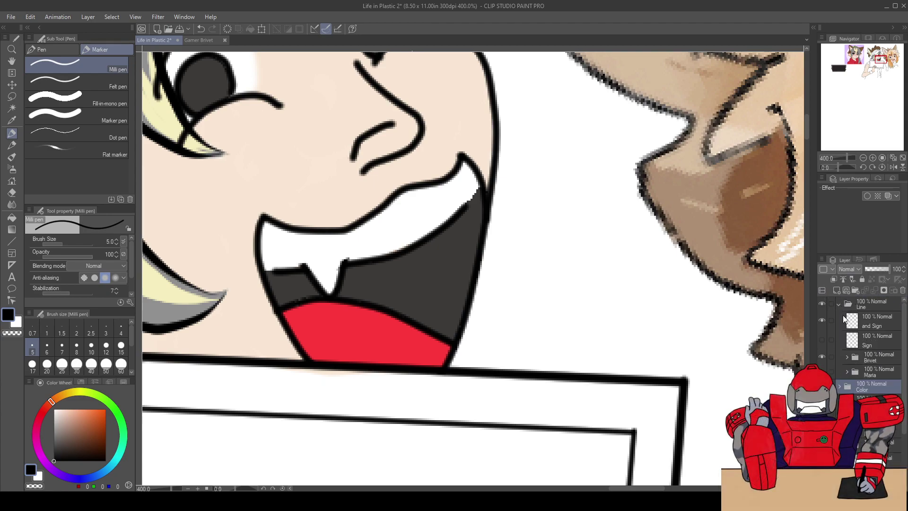
click(847, 358)
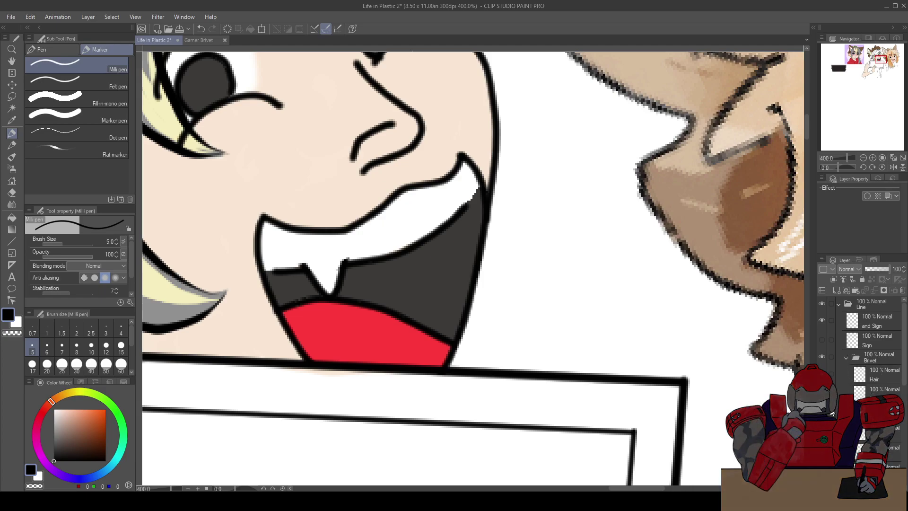
click(822, 394)
click(822, 393)
click(865, 432)
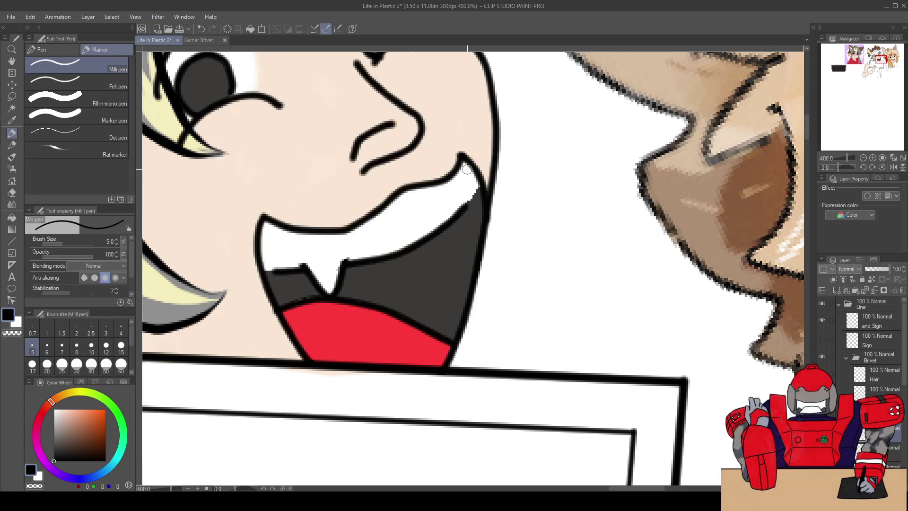
Ink a black line closing the mouth-corner gap to the jaw outline
scroll(481, 168, up, 2)
drag(449, 243, 485, 205)
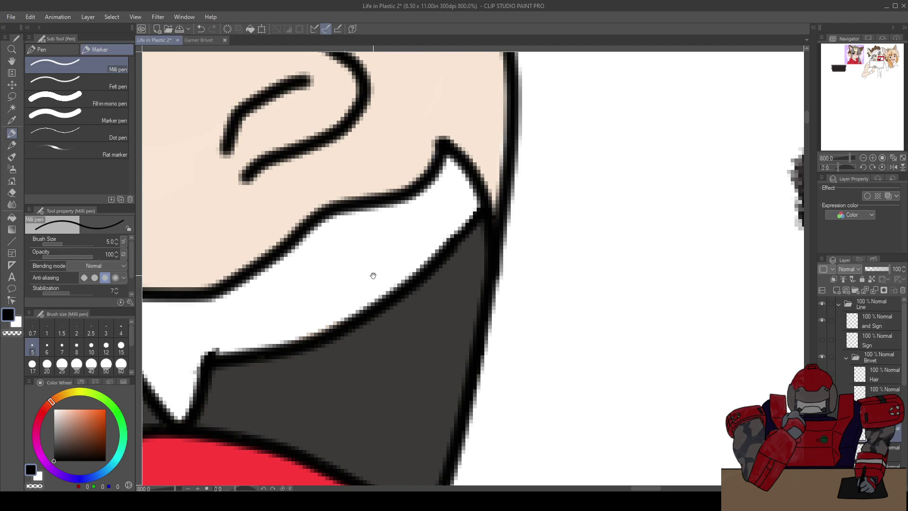
drag(373, 279, 633, 165)
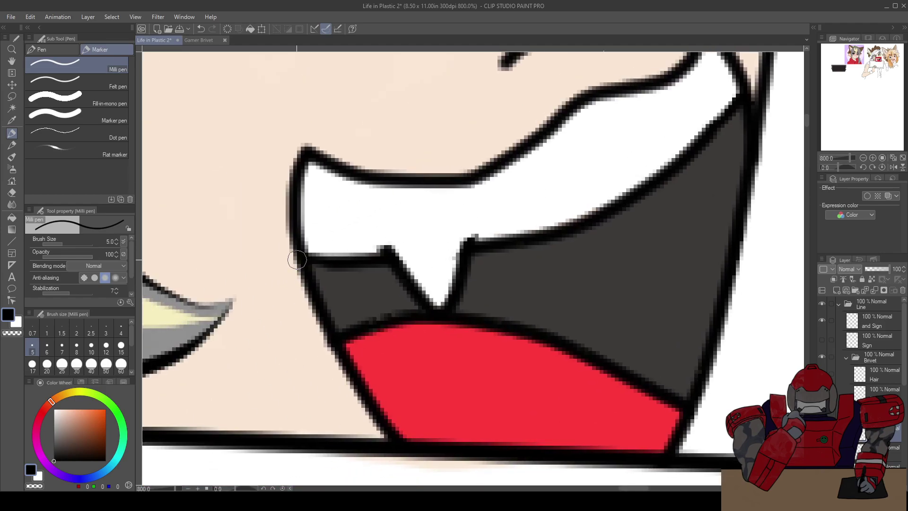
scroll(298, 294, down, 6)
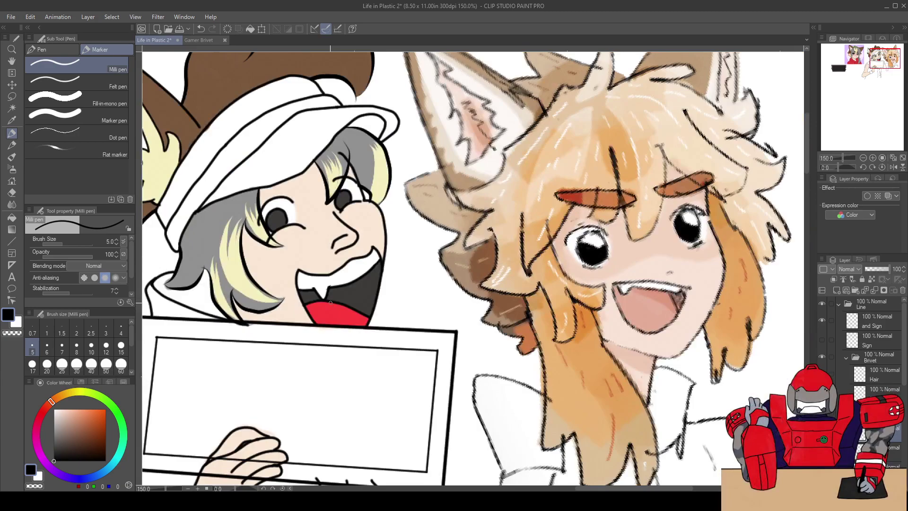
Pan and zoom around the drawing to look over the characters
mouse_move(314, 287)
mouse_down()
mouse_move(379, 283)
mouse_move(378, 298)
mouse_move(396, 257)
mouse_move(410, 255)
mouse_up()
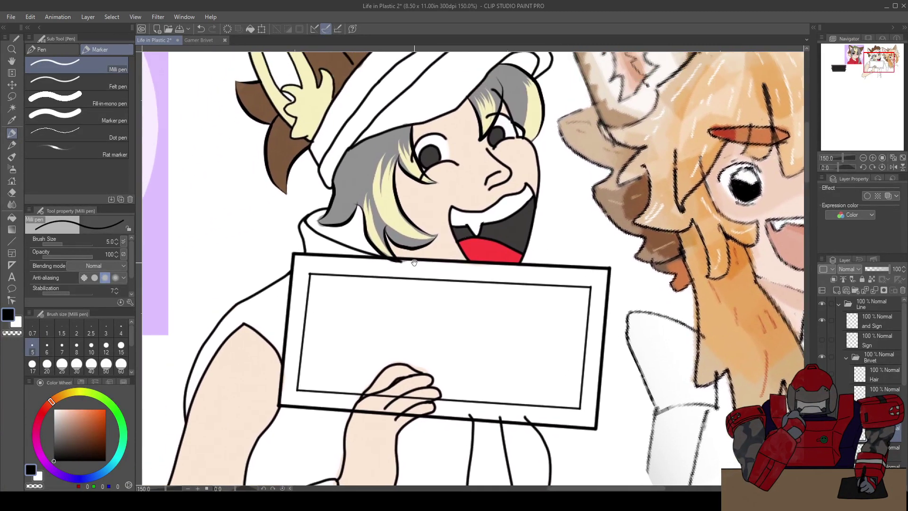
scroll(409, 255, down, 1)
mouse_move(340, 271)
mouse_down()
mouse_move(512, 353)
mouse_move(434, 278)
mouse_move(345, 294)
mouse_move(423, 266)
mouse_move(396, 338)
mouse_move(400, 296)
mouse_up()
scroll(478, 239, up, 1)
scroll(489, 258, up, 1)
scroll(515, 255, down, 1)
scroll(541, 250, up, 1)
scroll(538, 255, down, 1)
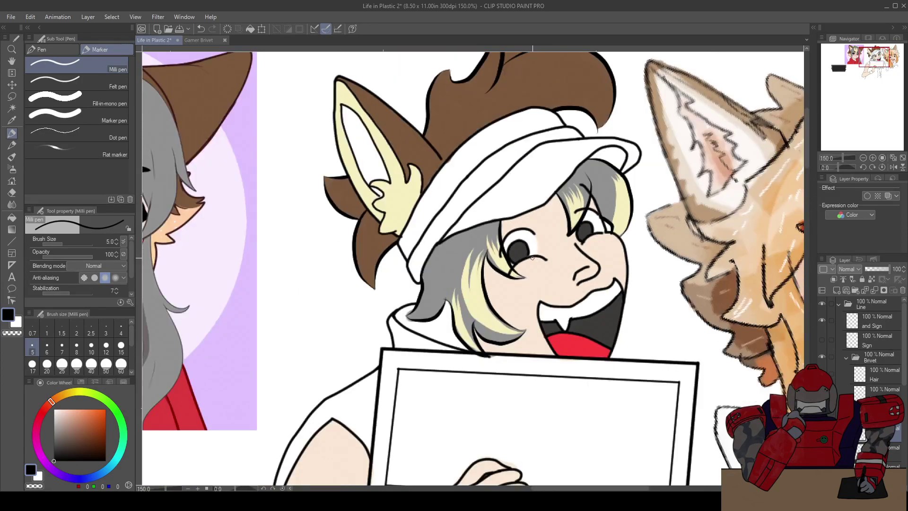
Collapse the Line folder, select Color > Brivet > Details, and pan to the reference portrait's face
click(846, 358)
click(840, 304)
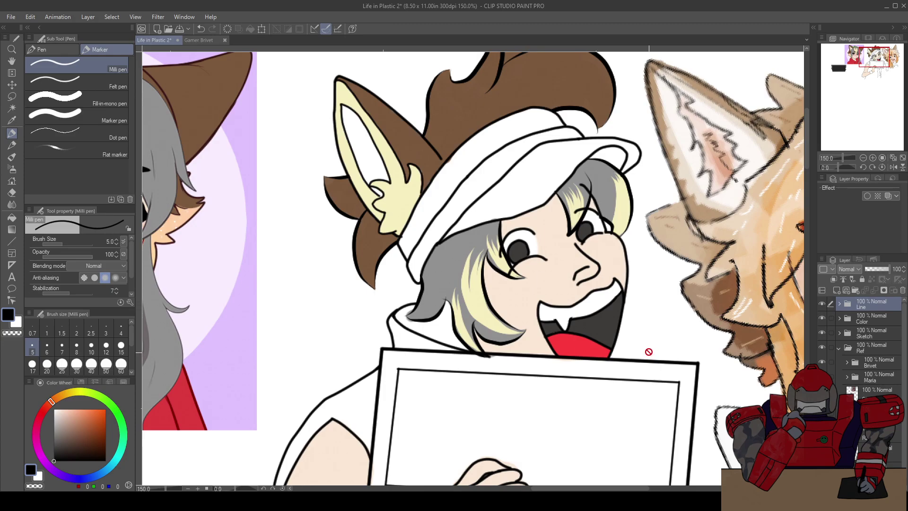
click(840, 318)
click(846, 348)
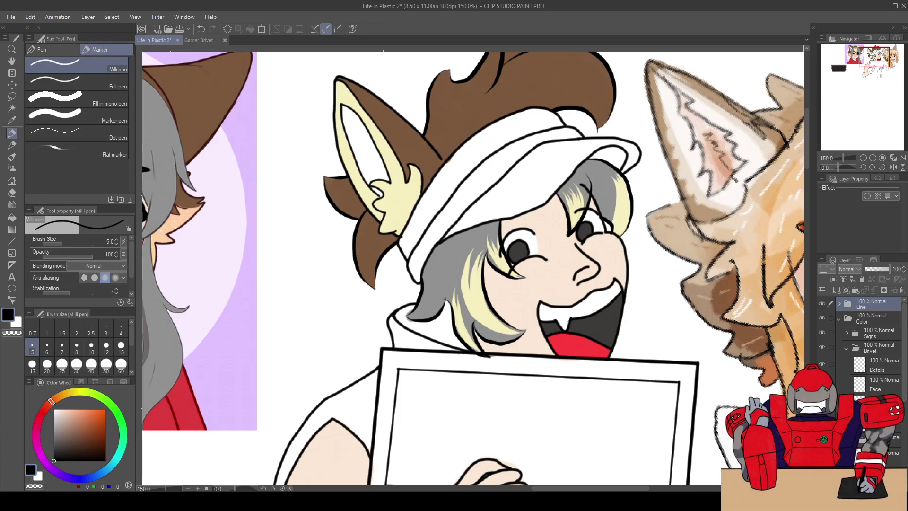
click(876, 370)
drag(488, 268, 485, 290)
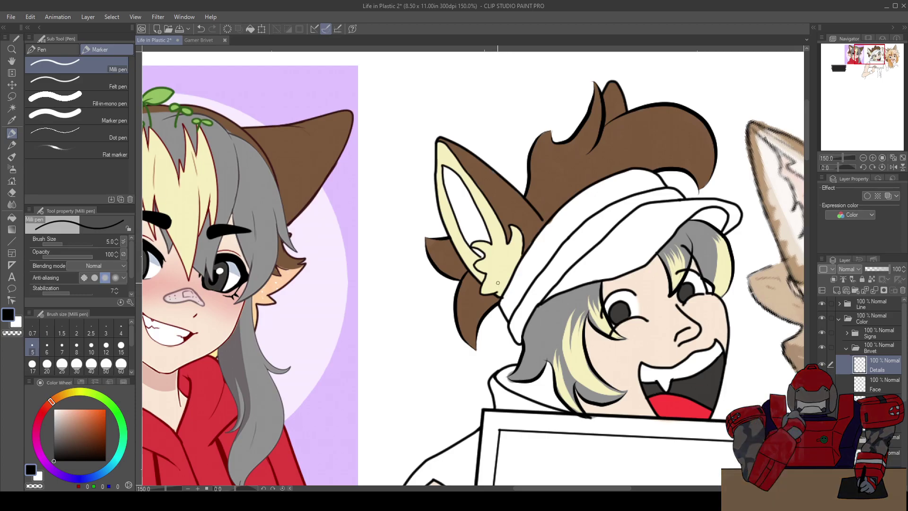
mouse_move(493, 282)
mouse_down()
mouse_move(606, 339)
mouse_move(551, 294)
mouse_move(568, 303)
mouse_up()
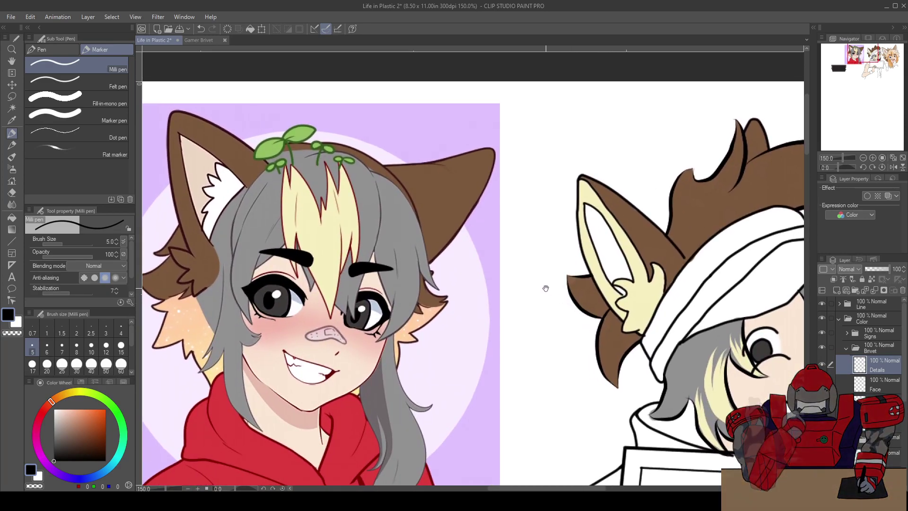
Glance at the other document, then briefly show and re-hide the pink-haired reference image
click(210, 40)
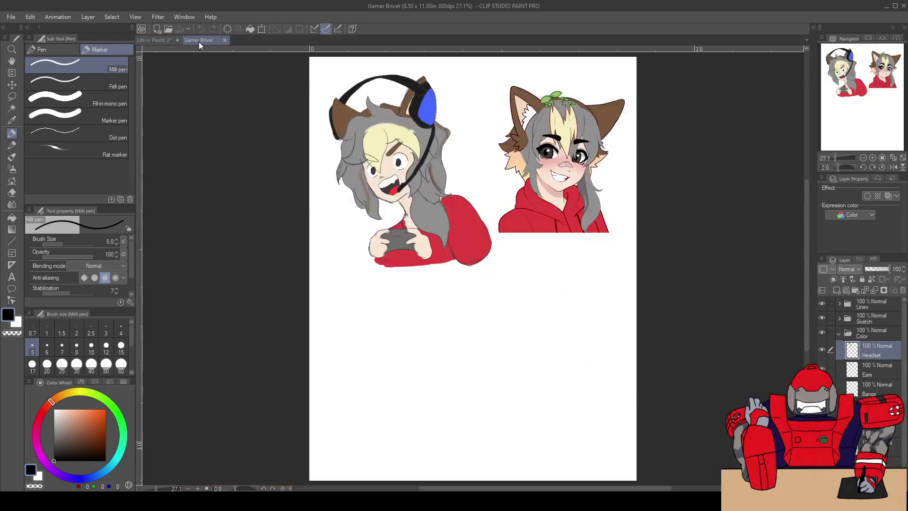
click(160, 40)
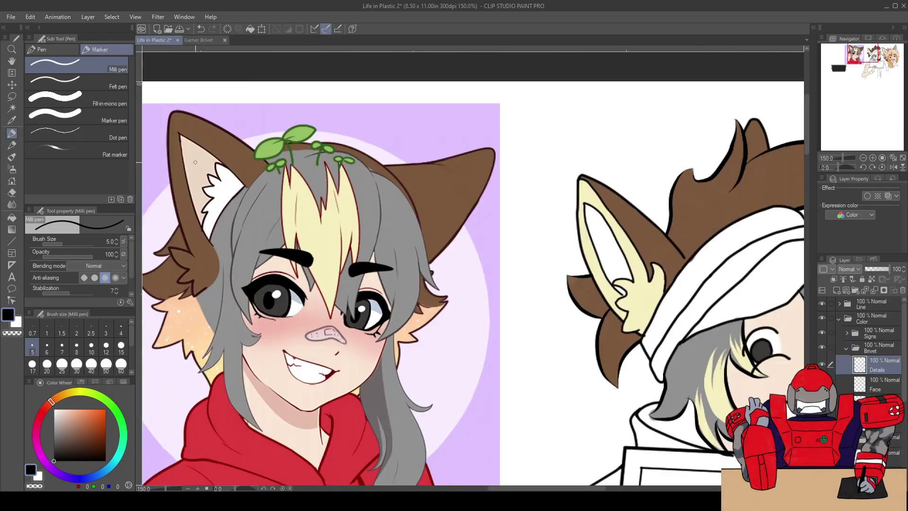
scroll(282, 168, down, 1)
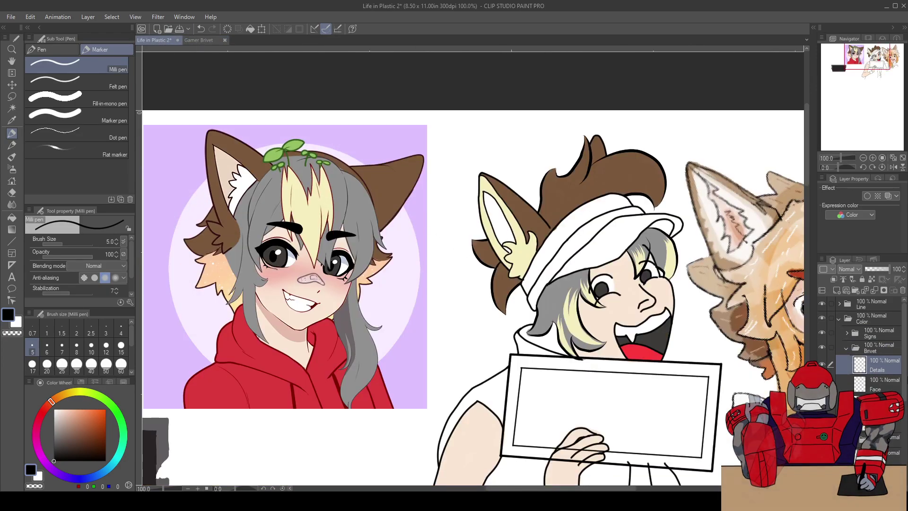
scroll(530, 321, down, 2)
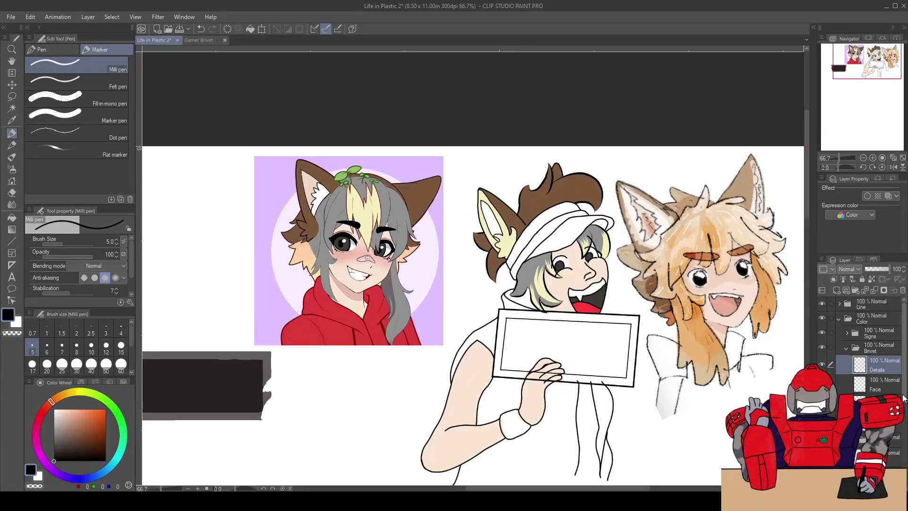
scroll(866, 346, down, 5)
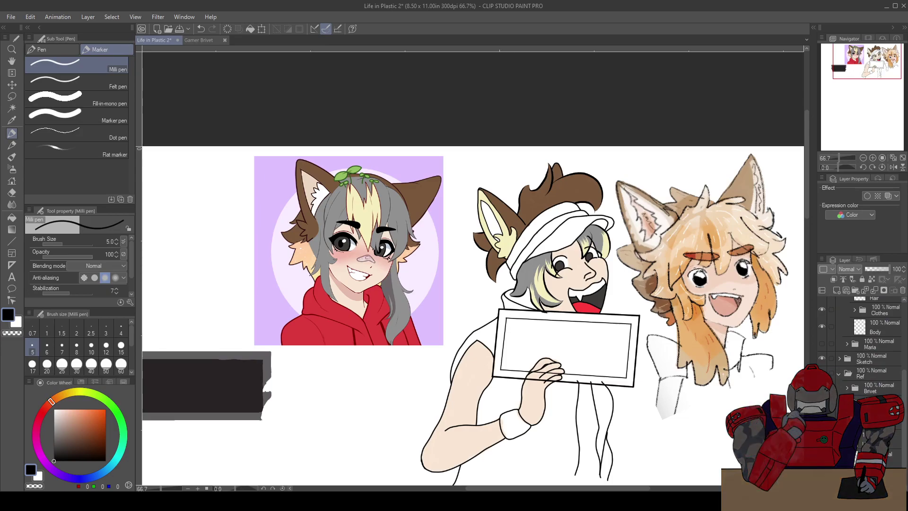
click(846, 389)
click(822, 406)
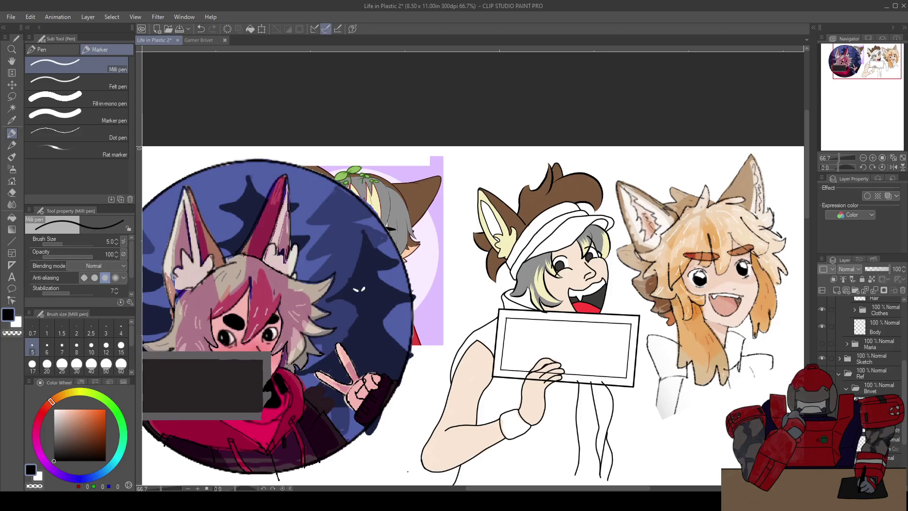
click(822, 406)
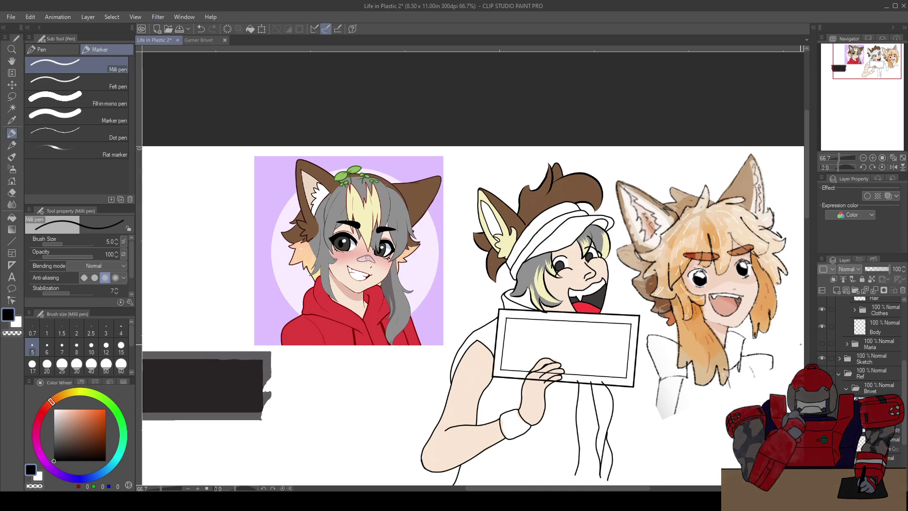
Sample the beige ear tone and shift it to salmon pink in the Color Wheel
alt+click(312, 184)
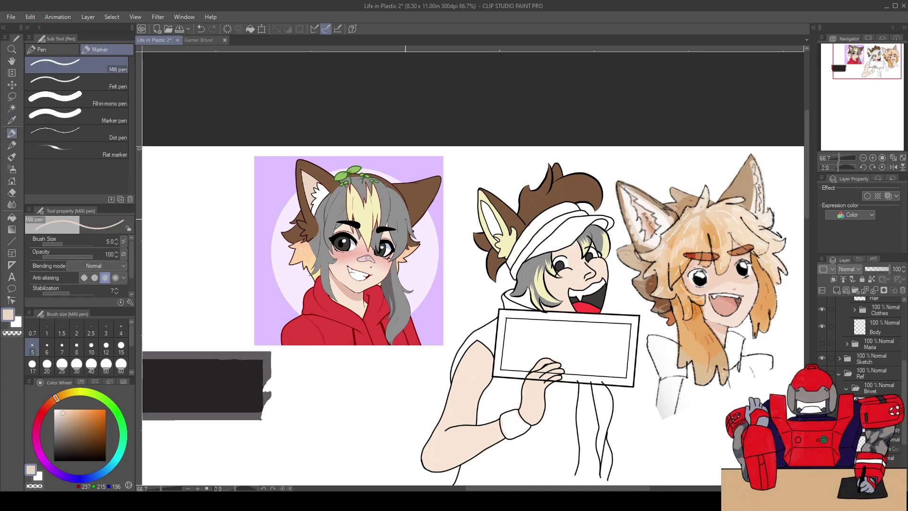
mouse_move(57, 399)
mouse_down()
mouse_move(41, 421)
mouse_move(47, 410)
mouse_up()
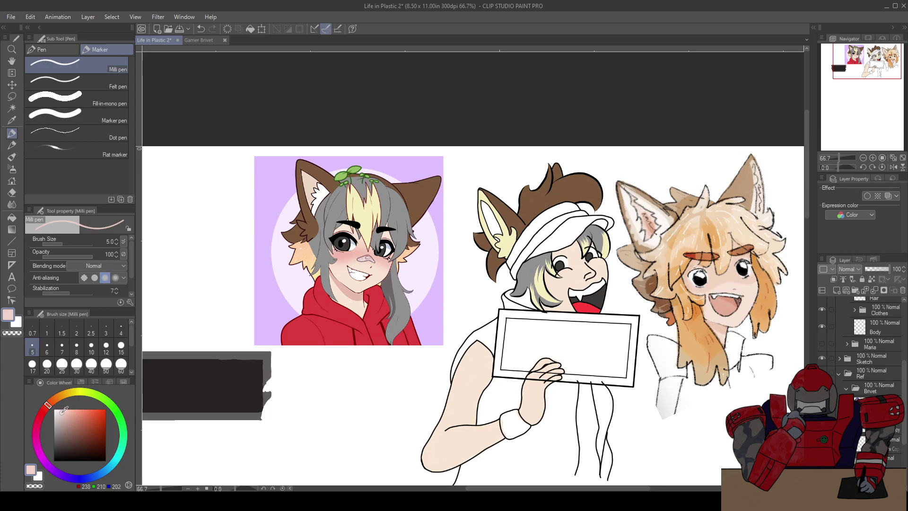
drag(70, 408, 84, 413)
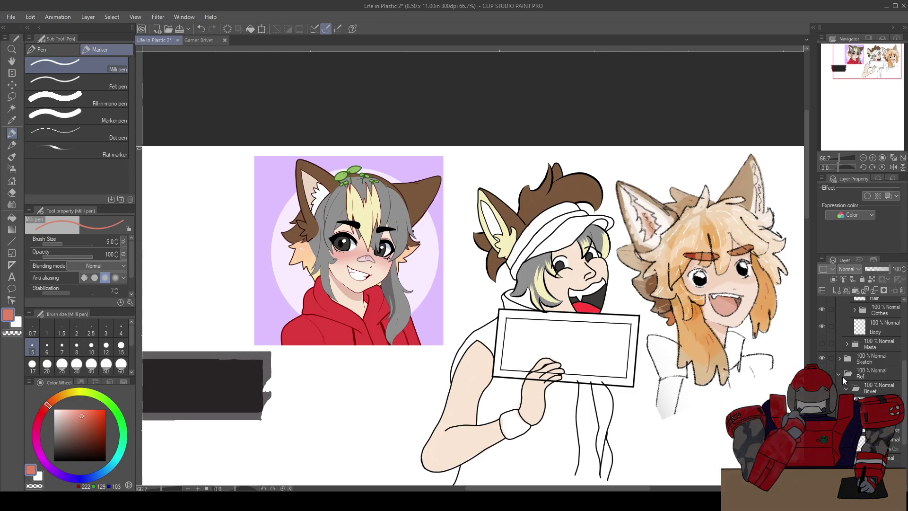
scroll(844, 381, down, 3)
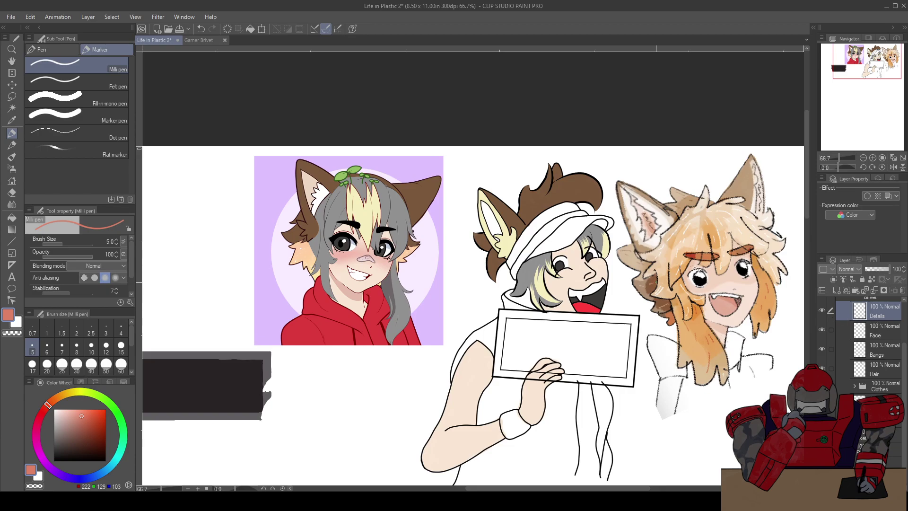
scroll(490, 246, up, 3)
Paint Brivet's inner left ear salmon pink with the Oil paint brush at size 10
drag(462, 156, 464, 205)
key(b)
scroll(471, 199, up, 2)
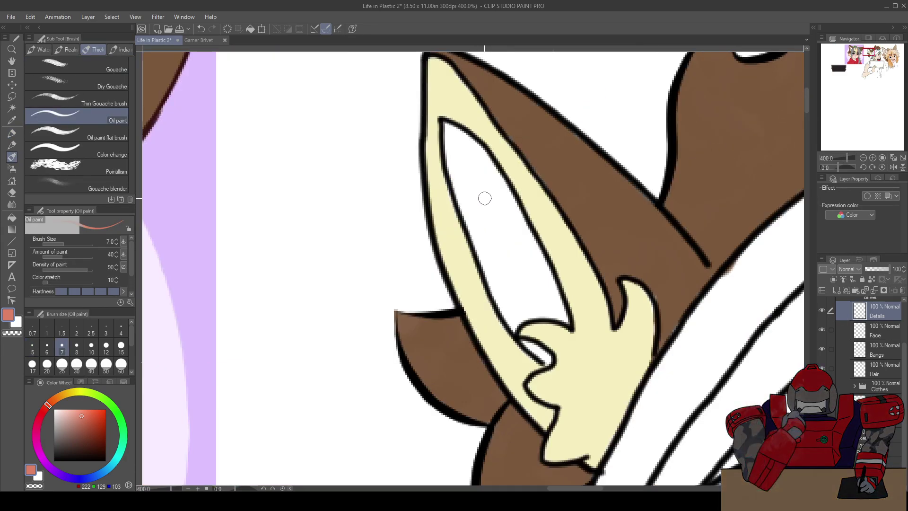
click(91, 347)
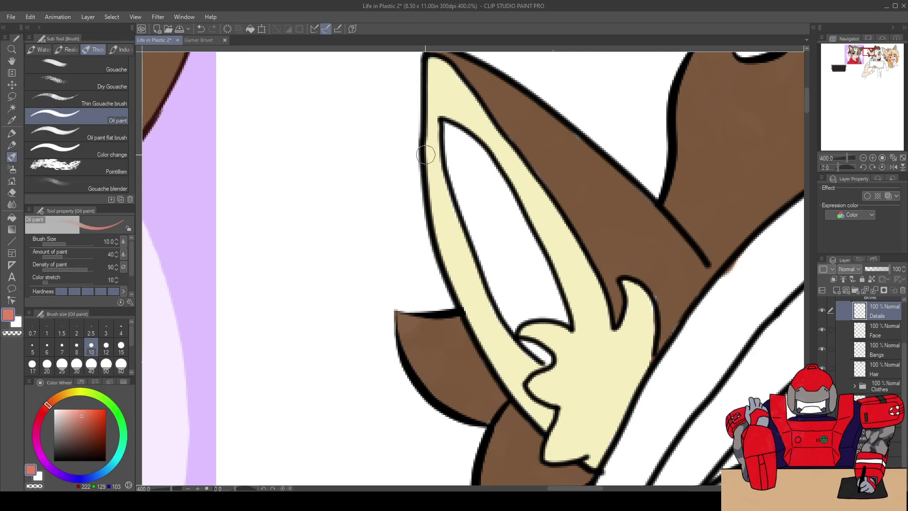
mouse_move(458, 146)
mouse_down()
mouse_move(461, 192)
mouse_move(447, 125)
mouse_move(492, 168)
mouse_move(456, 132)
mouse_move(478, 157)
mouse_move(456, 182)
mouse_up()
mouse_move(490, 258)
mouse_down()
mouse_move(462, 152)
mouse_move(496, 197)
mouse_move(489, 175)
mouse_move(501, 184)
mouse_move(526, 237)
mouse_move(493, 179)
mouse_move(498, 203)
mouse_move(485, 201)
mouse_move(496, 258)
mouse_move(478, 239)
mouse_move(517, 330)
mouse_move(549, 358)
mouse_move(512, 311)
mouse_move(503, 280)
mouse_move(517, 284)
mouse_move(514, 255)
mouse_move(529, 247)
mouse_move(566, 322)
mouse_move(560, 313)
mouse_move(520, 314)
mouse_move(542, 314)
mouse_move(521, 305)
mouse_move(536, 285)
mouse_up()
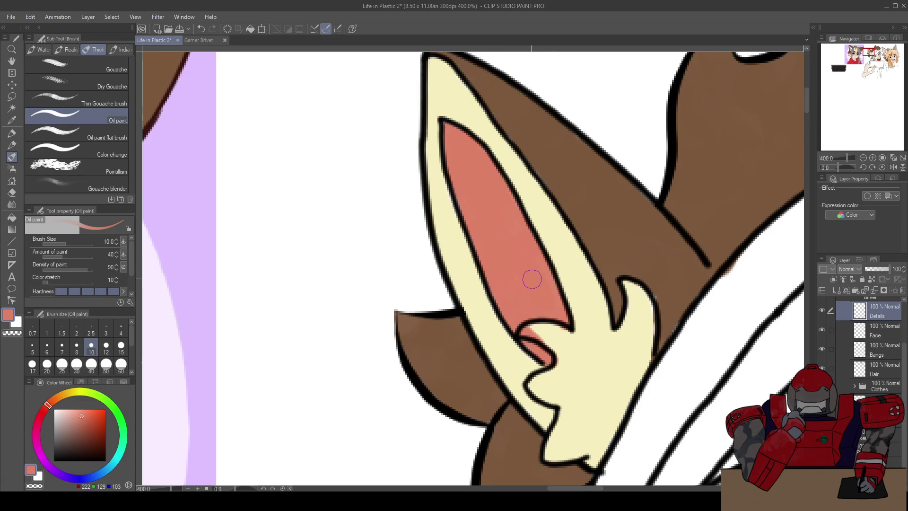
Erase the salmon overspill past the inner-ear lines with the Hard eraser
scroll(518, 255, up, 1)
key(e)
drag(608, 424, 549, 351)
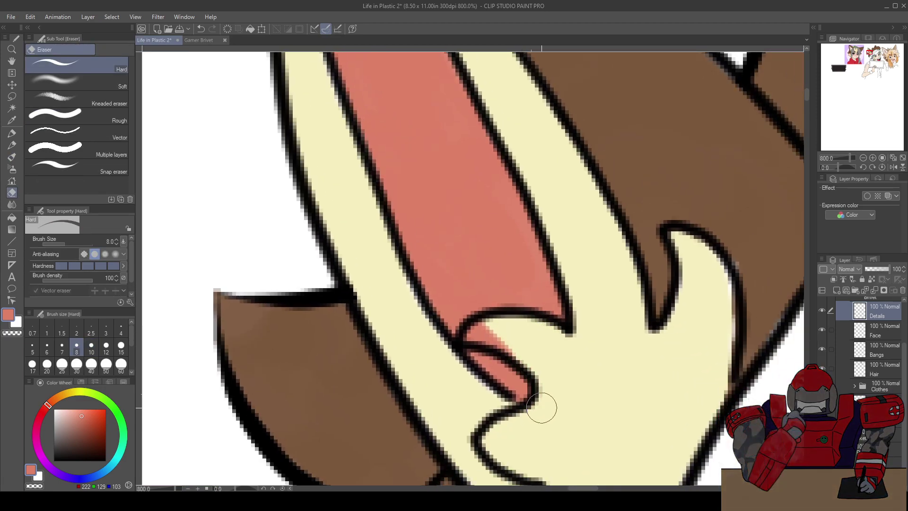
mouse_move(550, 397)
mouse_down()
mouse_move(515, 348)
mouse_move(473, 335)
mouse_move(492, 328)
mouse_up()
scroll(507, 297, down, 8)
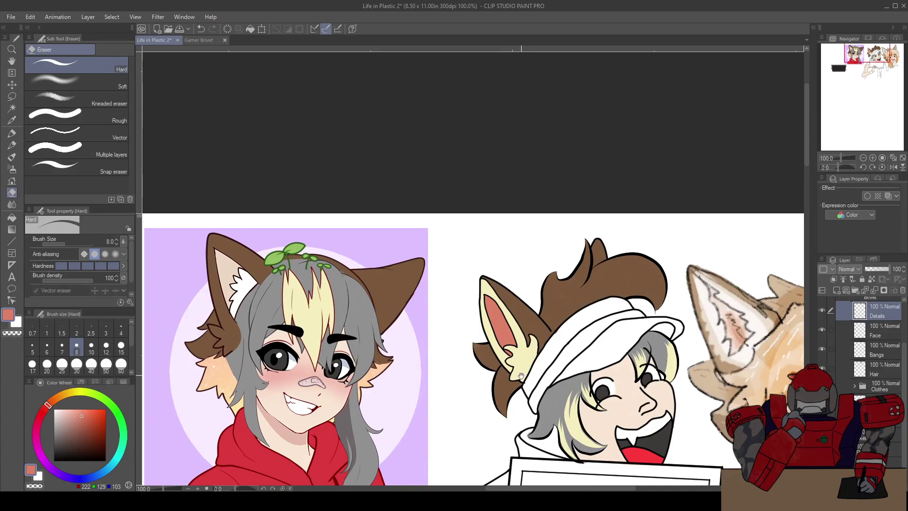
drag(521, 376, 482, 236)
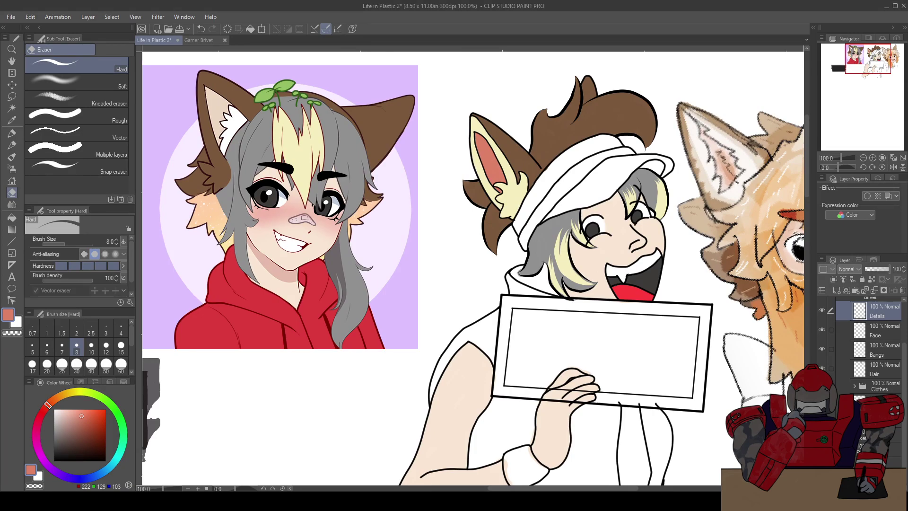
Collapse the Brivet folder, expand the Signs folder and select its Mat layer
drag(527, 326, 439, 229)
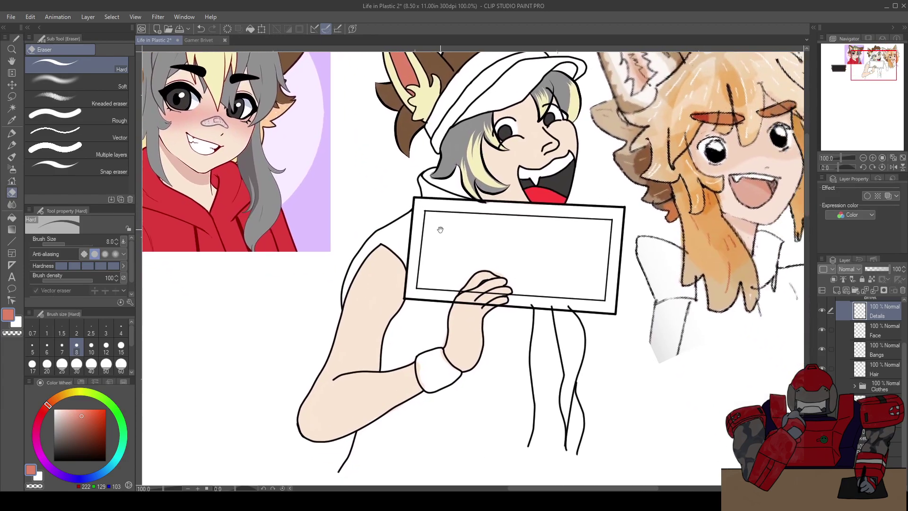
scroll(469, 259, down, 1)
drag(445, 261, 470, 303)
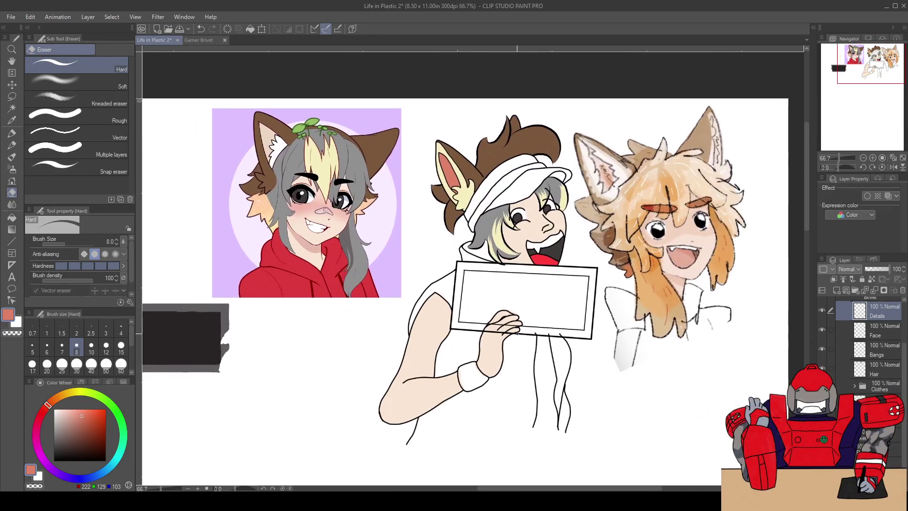
scroll(511, 321, up, 1)
scroll(511, 325, up, 3)
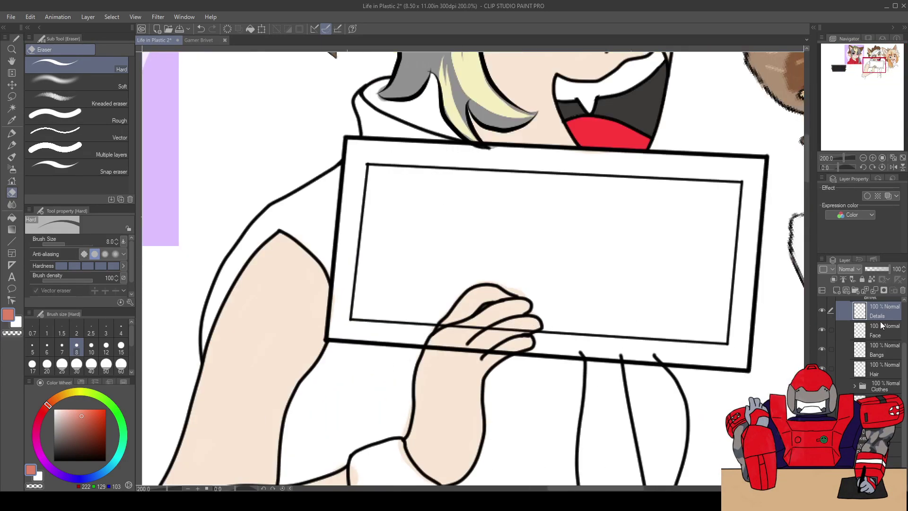
scroll(887, 343, up, 3)
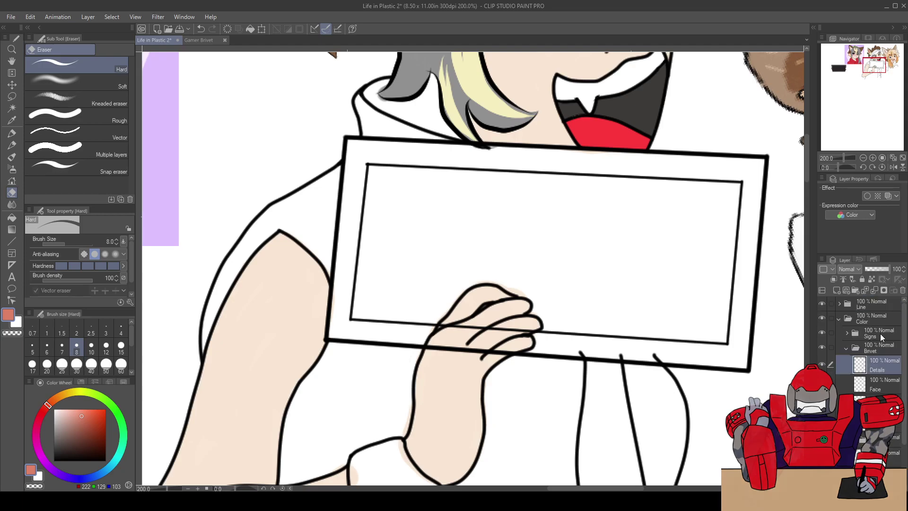
click(847, 347)
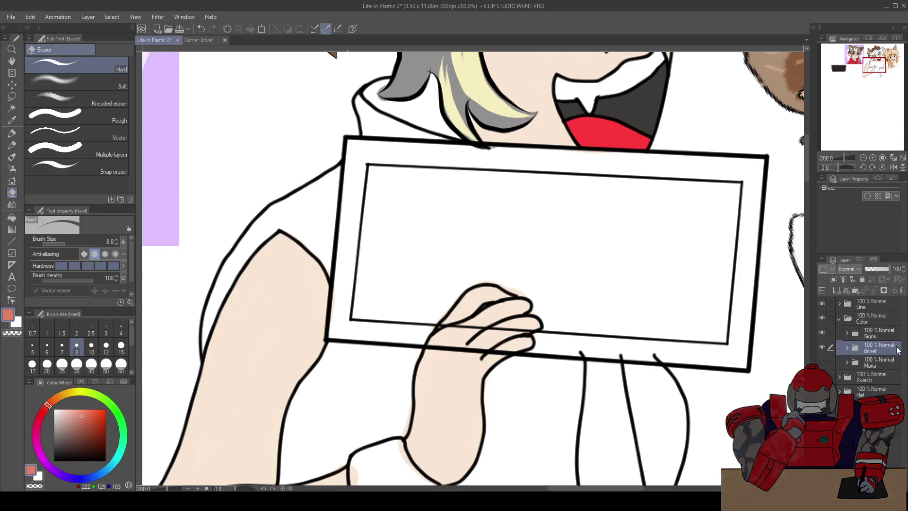
click(847, 334)
click(871, 368)
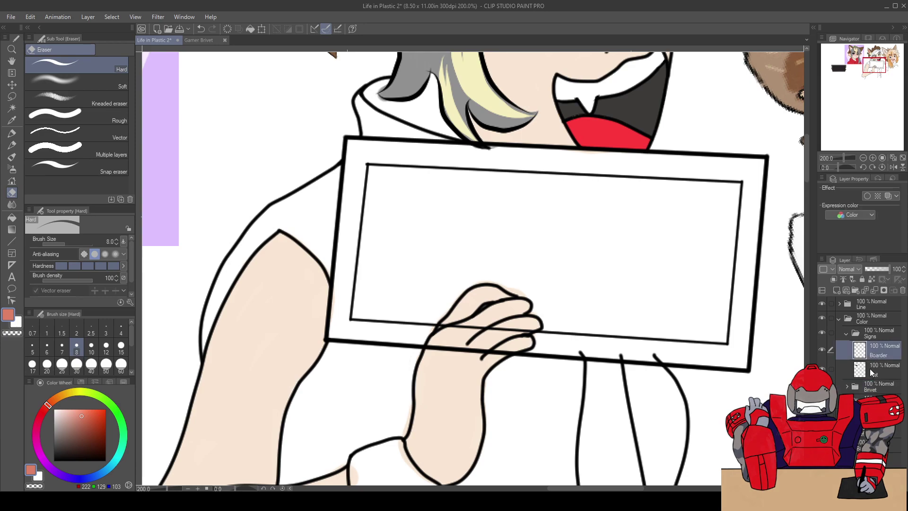
Eyedrop the near-black charcoal colour from the existing dark sign, then return to the Pen
drag(217, 283, 724, 324)
mouse_move(541, 291)
mouse_down()
mouse_move(698, 302)
mouse_move(713, 295)
mouse_up()
drag(520, 311, 653, 260)
key(i)
click(389, 363)
drag(609, 334, 357, 290)
drag(626, 315, 336, 264)
drag(570, 323, 347, 399)
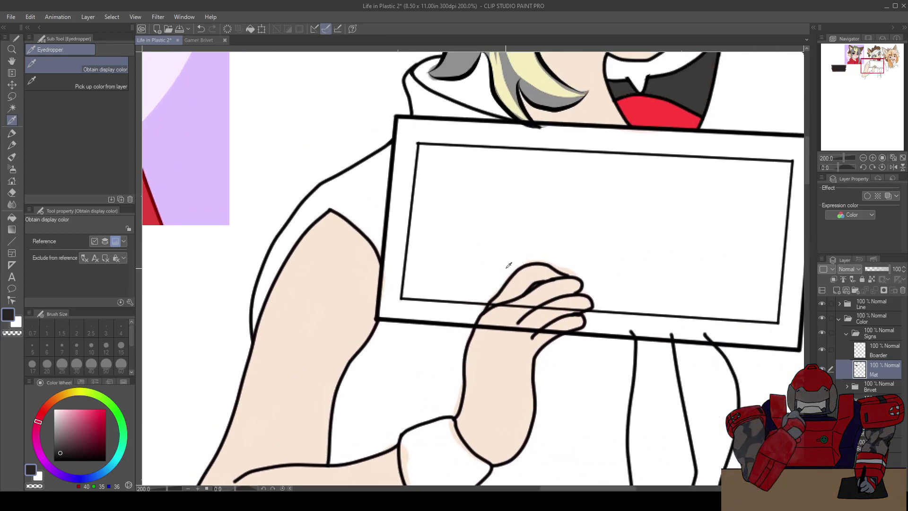
key(p)
drag(456, 253, 465, 313)
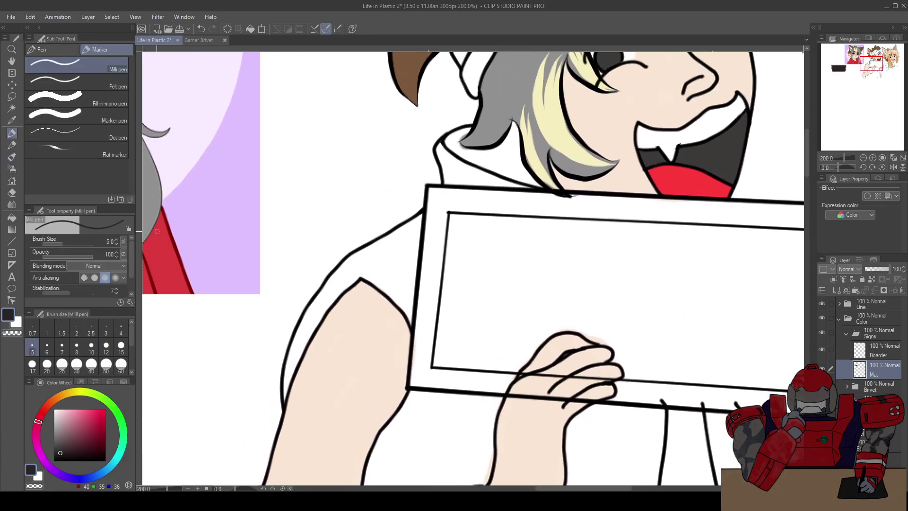
Outline the sign's inner edge in charcoal with straight lines from the Fill-in-mono pen at size 40
click(97, 104)
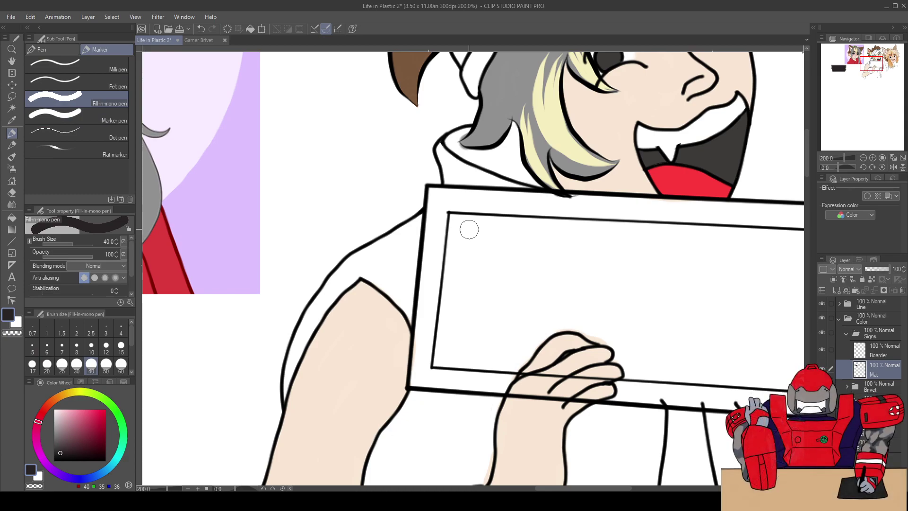
click(455, 219)
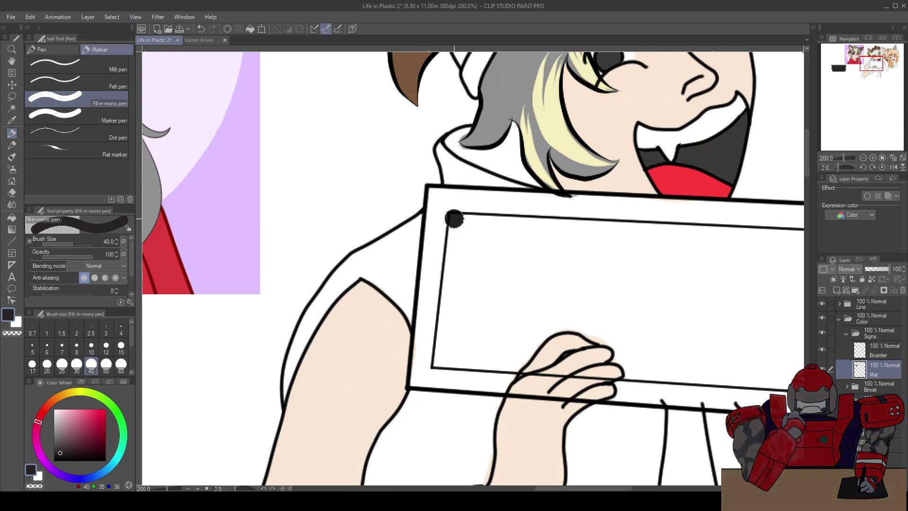
shift+click(440, 362)
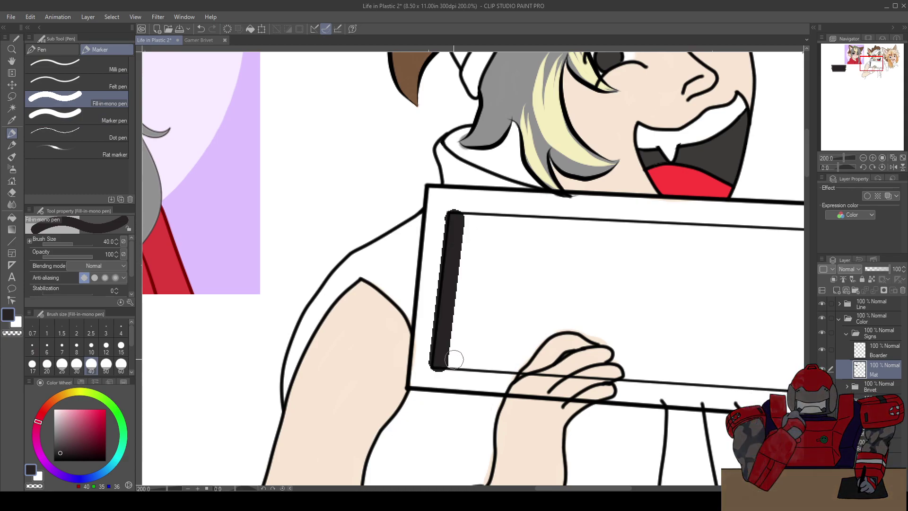
drag(491, 339, 355, 265)
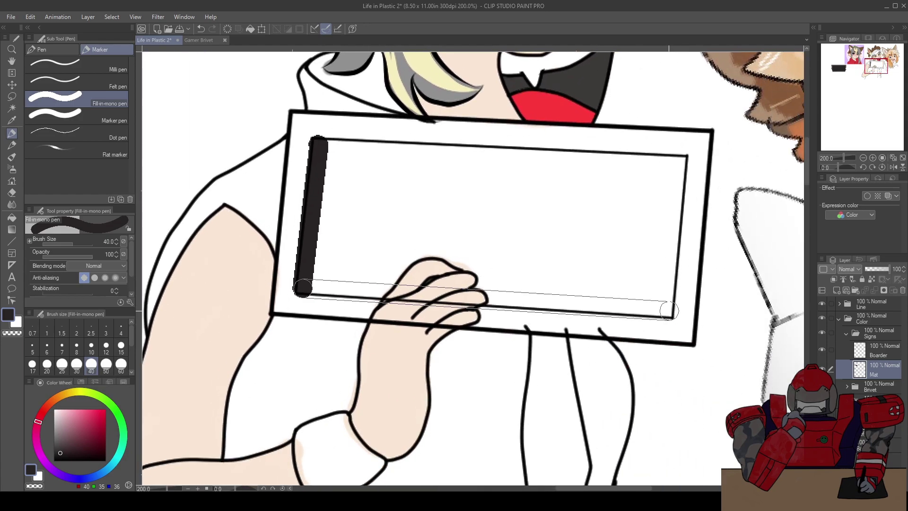
shift+click(671, 311)
shift+click(682, 158)
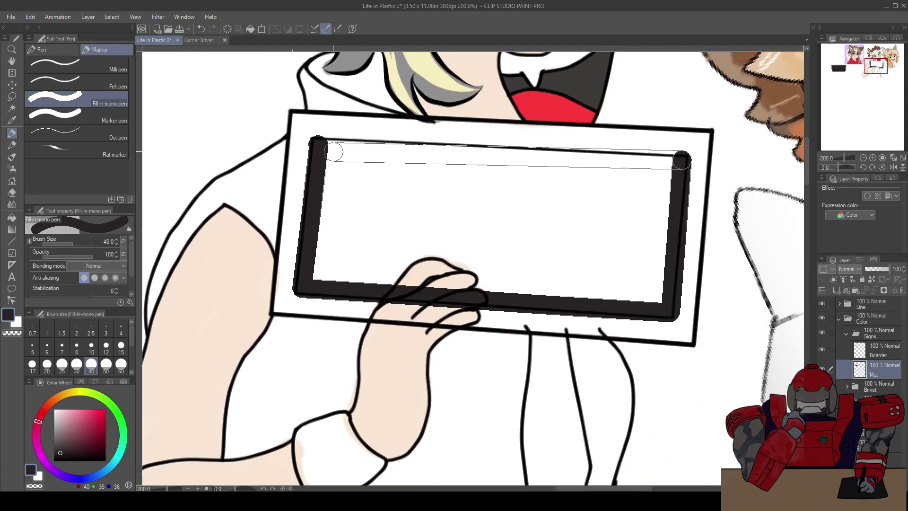
shift+click(328, 146)
Flood-fill the sign's white interior with the charcoal colour
key(g)
click(439, 234)
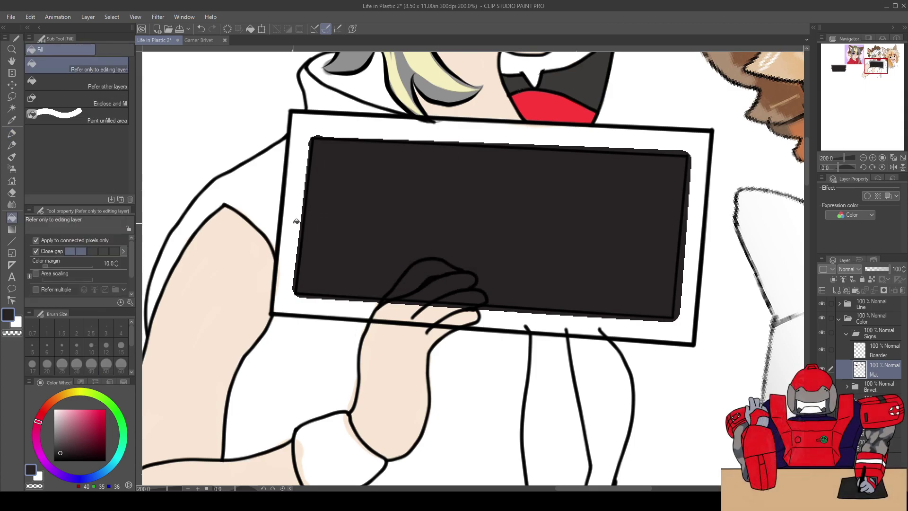
scroll(297, 221, down, 1)
On the Boarder layer, sample the other sign's grey border colour for the pen
click(873, 355)
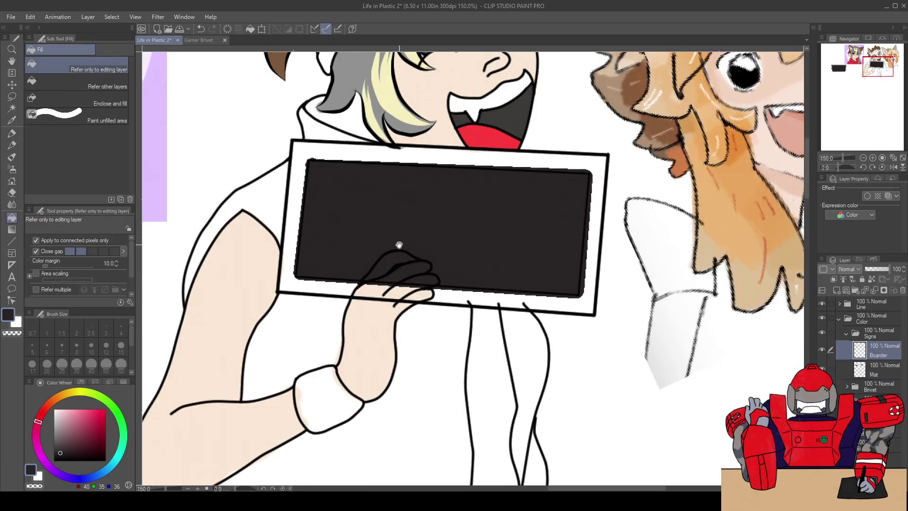
drag(230, 194, 590, 229)
drag(276, 243, 613, 243)
alt+click(466, 278)
drag(621, 275, 254, 230)
scroll(468, 270, right, 3)
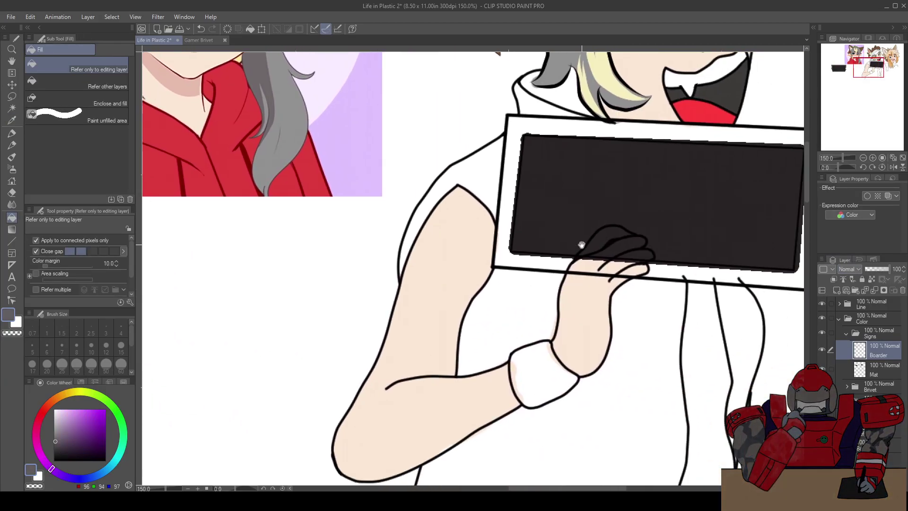
scroll(509, 199, up, 1)
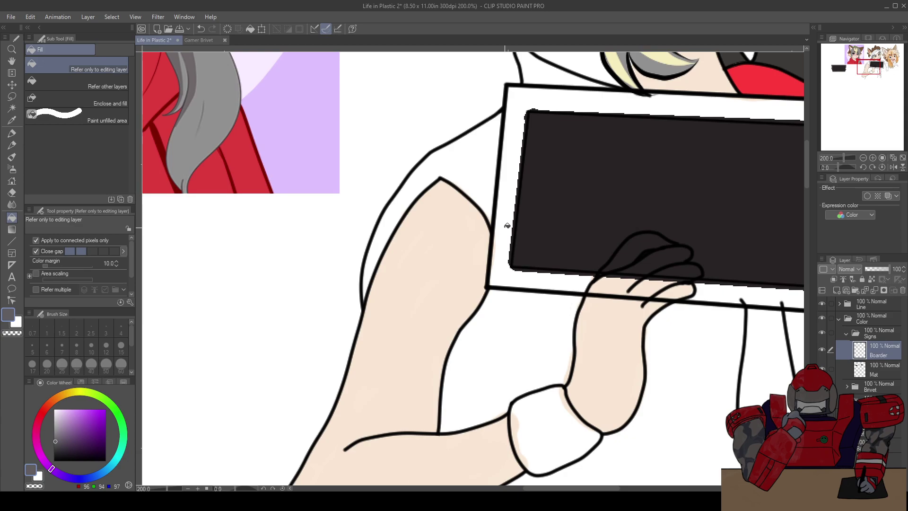
key(b)
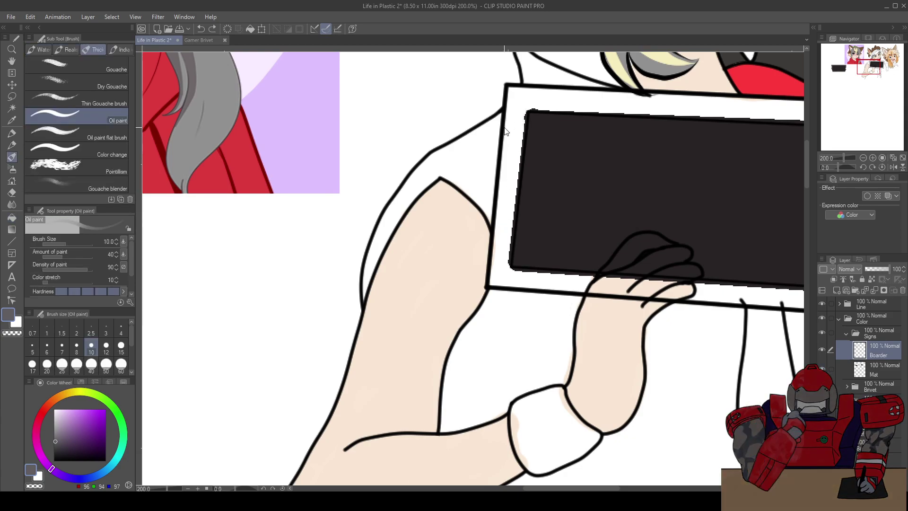
key(p)
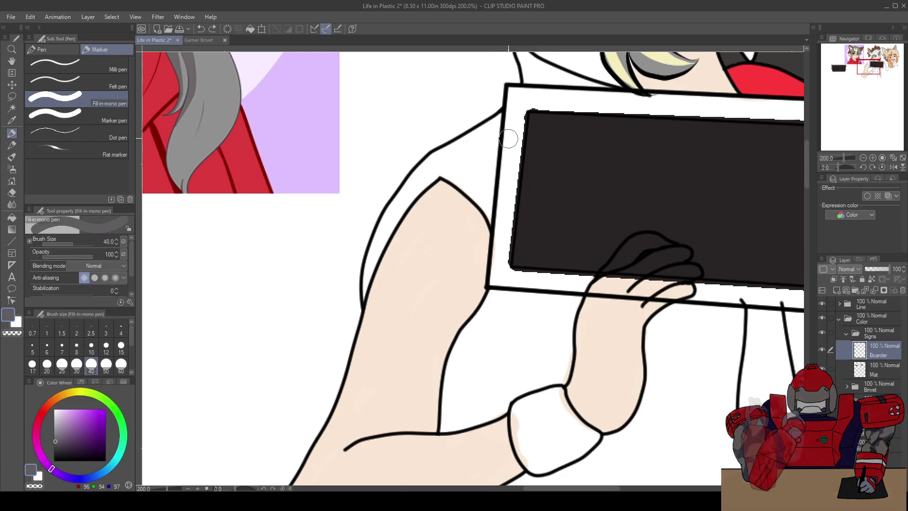
Paint the grey border down the sign's left edge and along its bottom
click(522, 110)
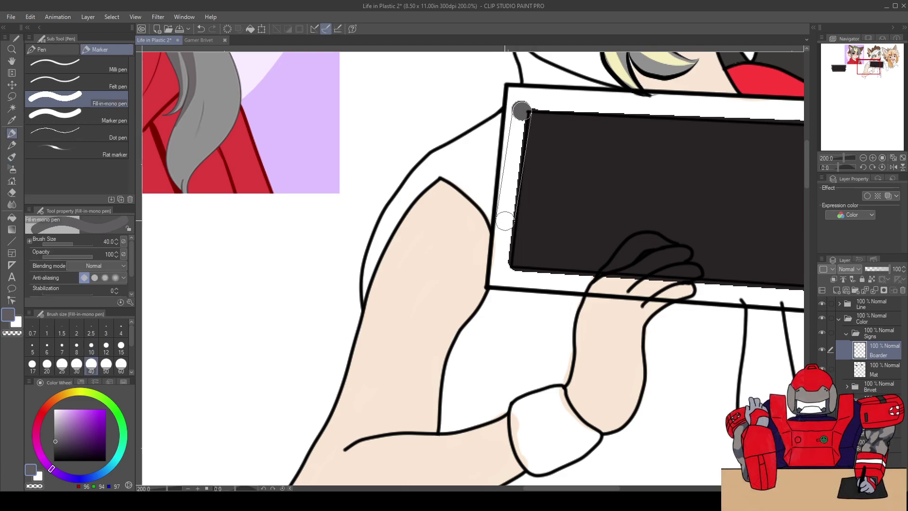
key(ctrl+z)
drag(520, 111, 499, 272)
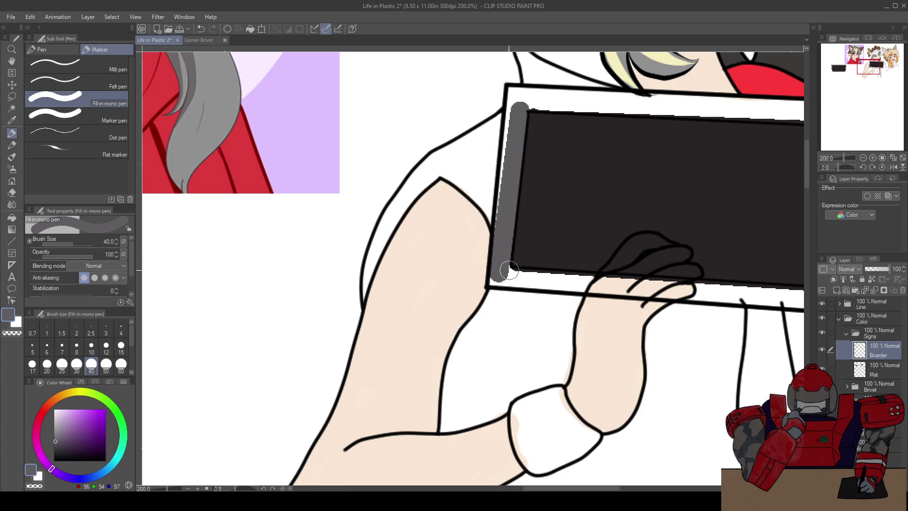
scroll(502, 266, down, 4)
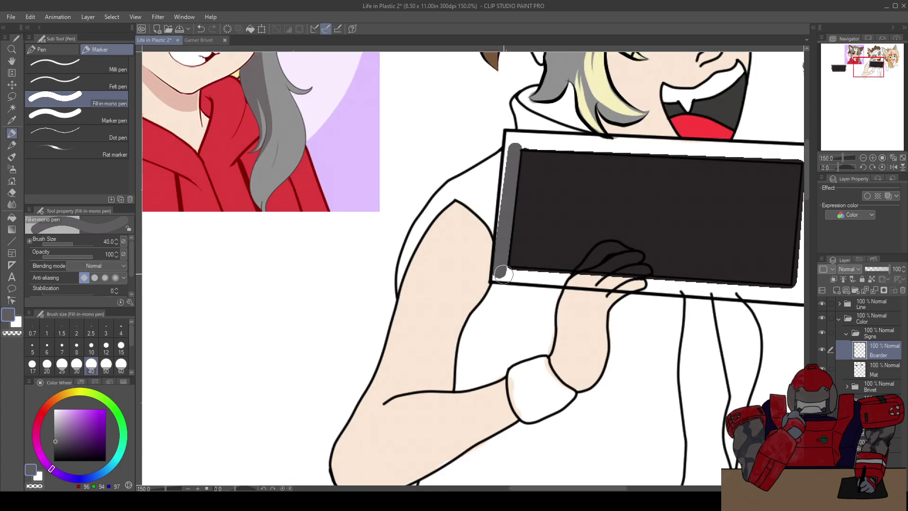
scroll(505, 269, up, 6)
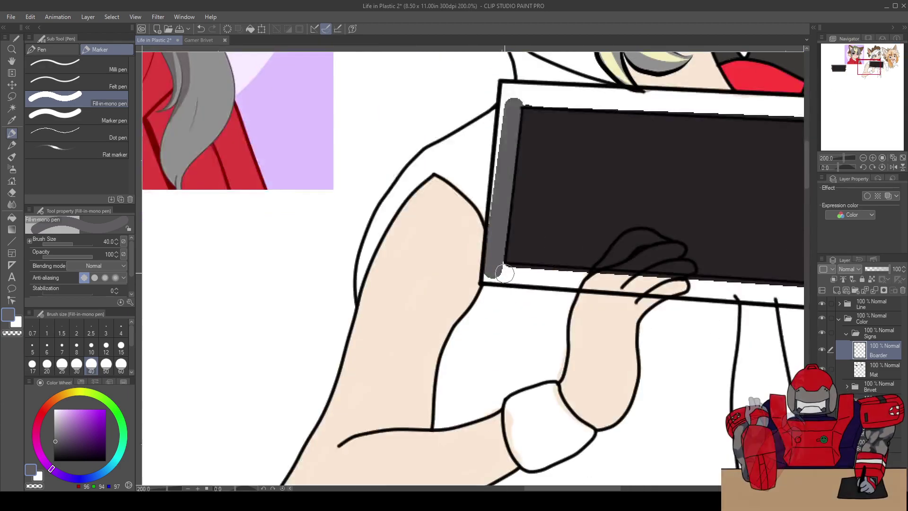
drag(513, 269, 247, 169)
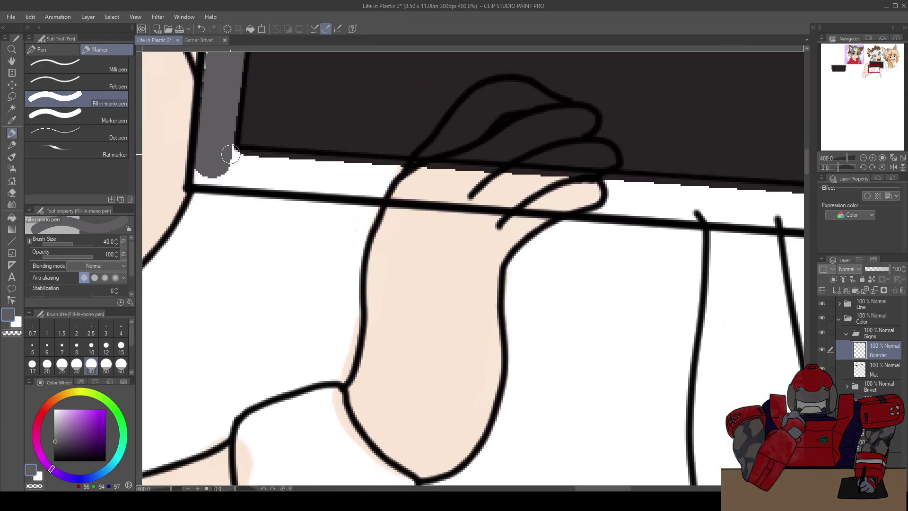
mouse_move(412, 202)
mouse_down()
mouse_move(336, 217)
mouse_move(179, 216)
mouse_move(86, 203)
mouse_up()
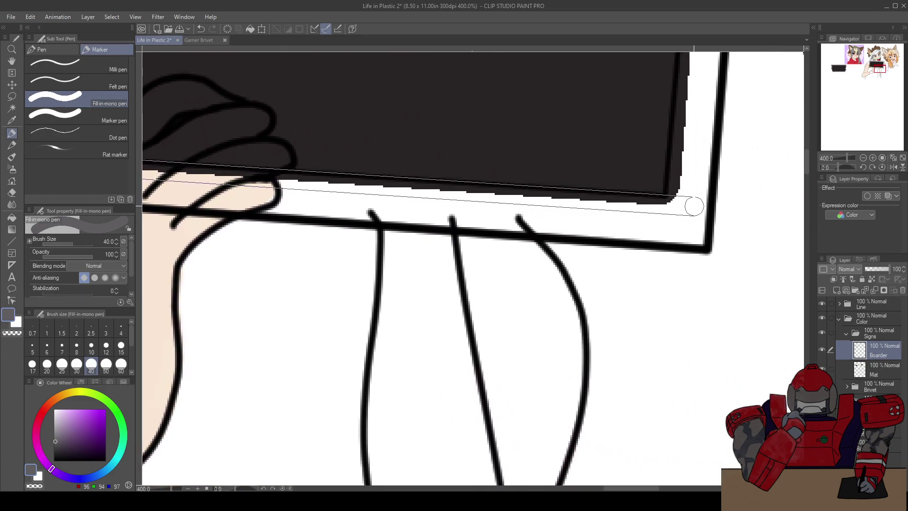
shift+click(701, 207)
shift+click(696, 241)
drag(416, 196, 870, 167)
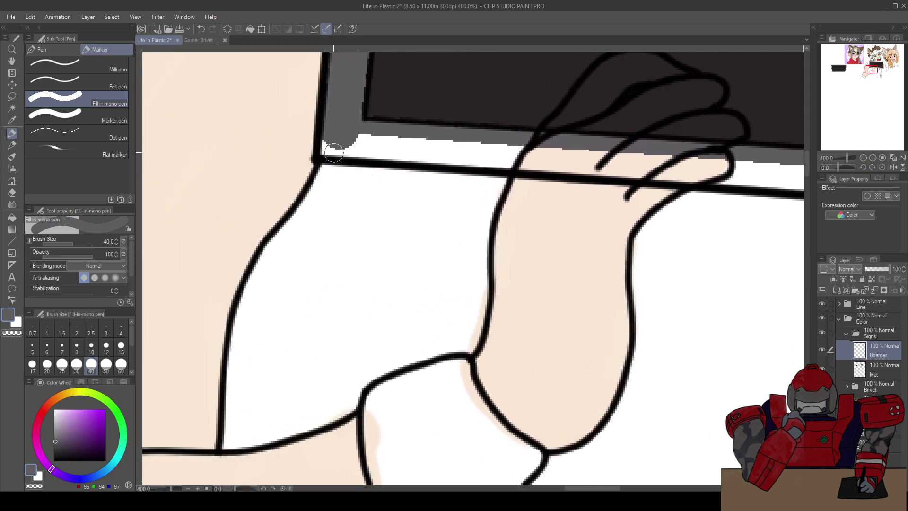
shift+click(325, 155)
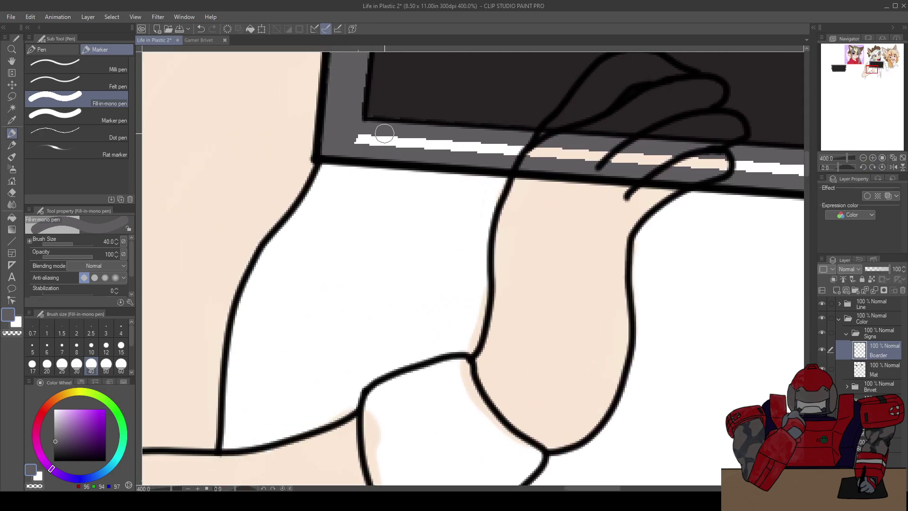
Fill the white strips along the bottom grey and extend the border up the left edge
key(g)
click(502, 149)
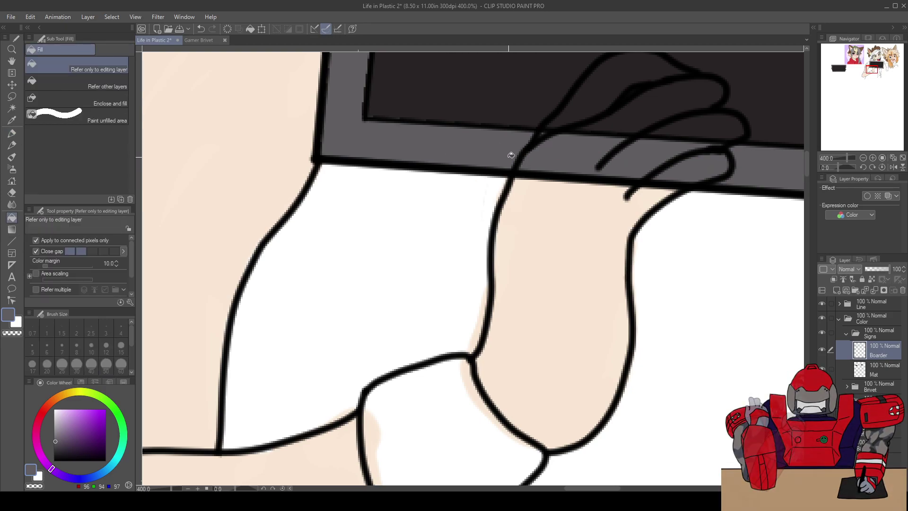
drag(498, 166, 485, 308)
drag(495, 178, 482, 324)
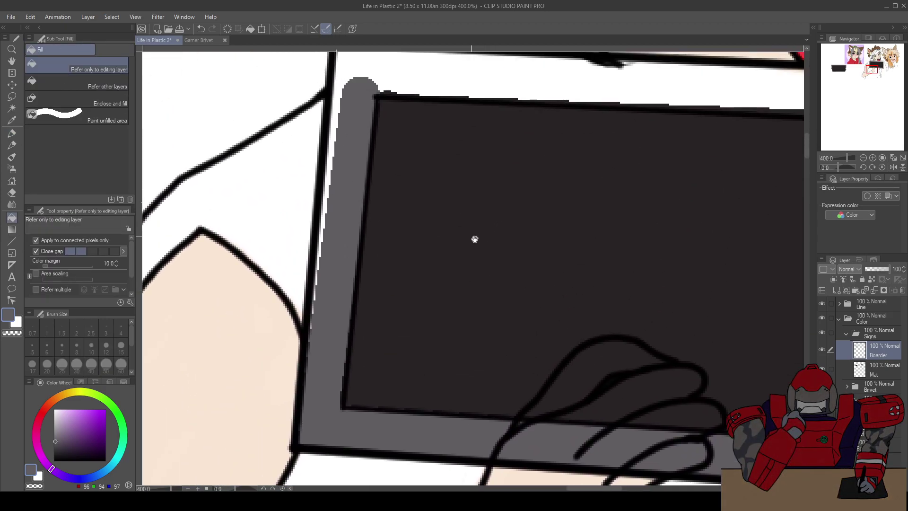
drag(469, 237, 528, 282)
key(p)
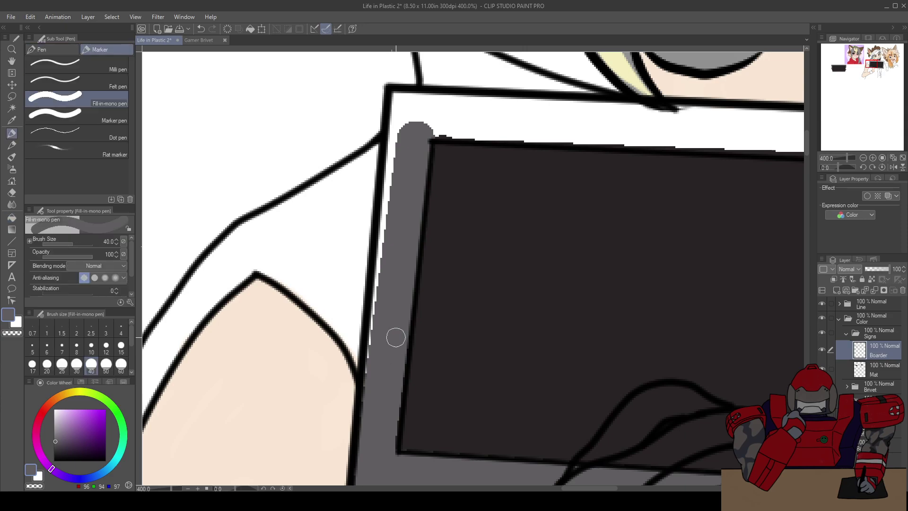
mouse_move(396, 323)
mouse_down()
mouse_move(389, 247)
mouse_move(406, 97)
mouse_move(415, 154)
mouse_up()
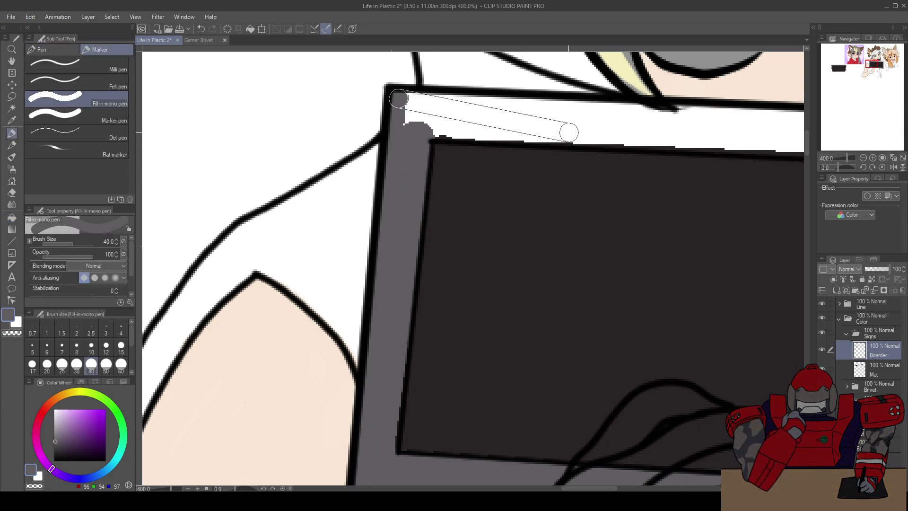
Paint grey along the sign's top and right borders, covering the bottom-right corner gap
scroll(545, 141, down, 1)
drag(585, 143, 292, 184)
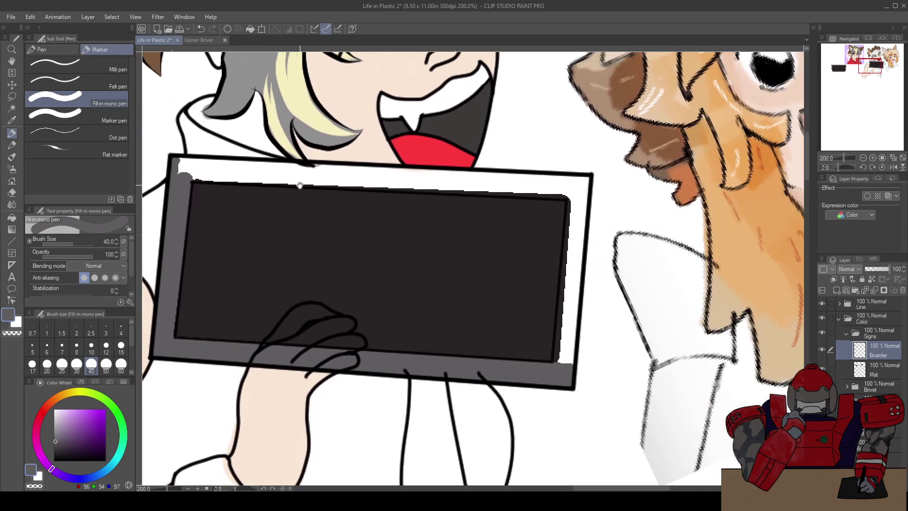
scroll(572, 183, up, 1)
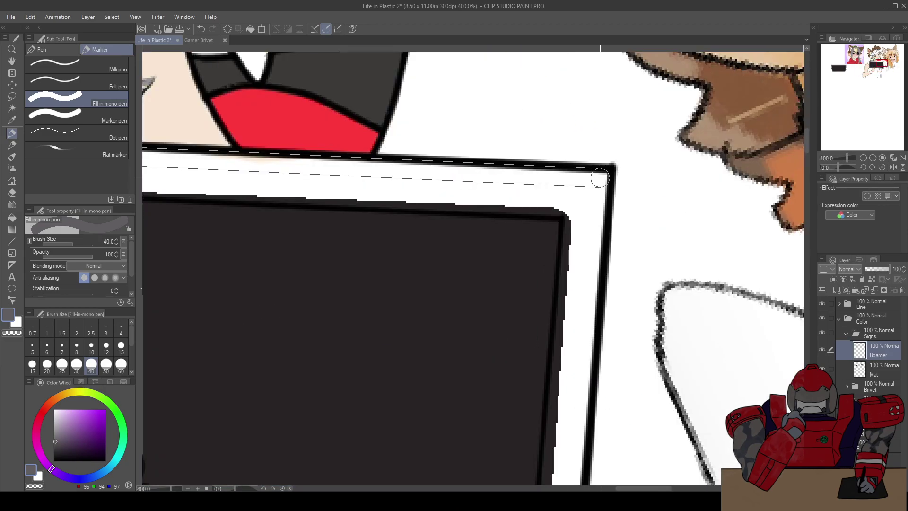
shift+click(600, 179)
drag(581, 376, 583, 168)
shift+click(569, 334)
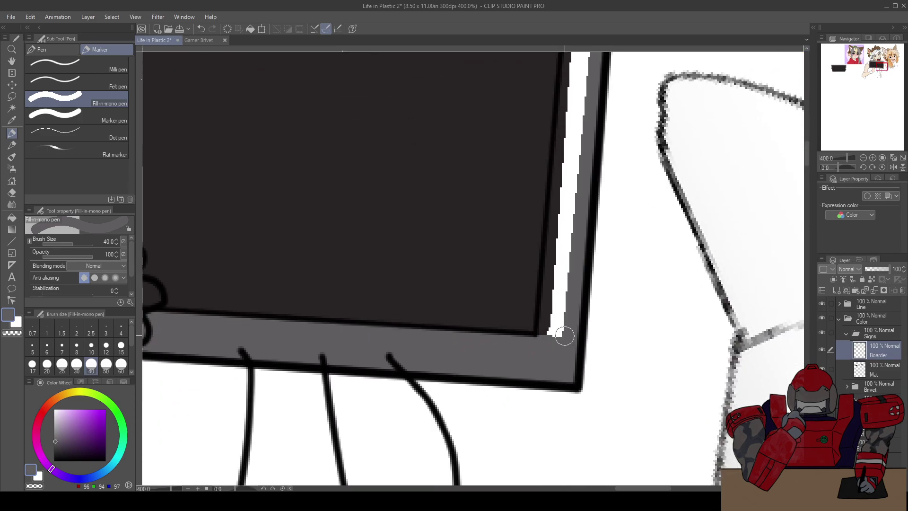
drag(547, 334, 550, 333)
drag(557, 234, 559, 372)
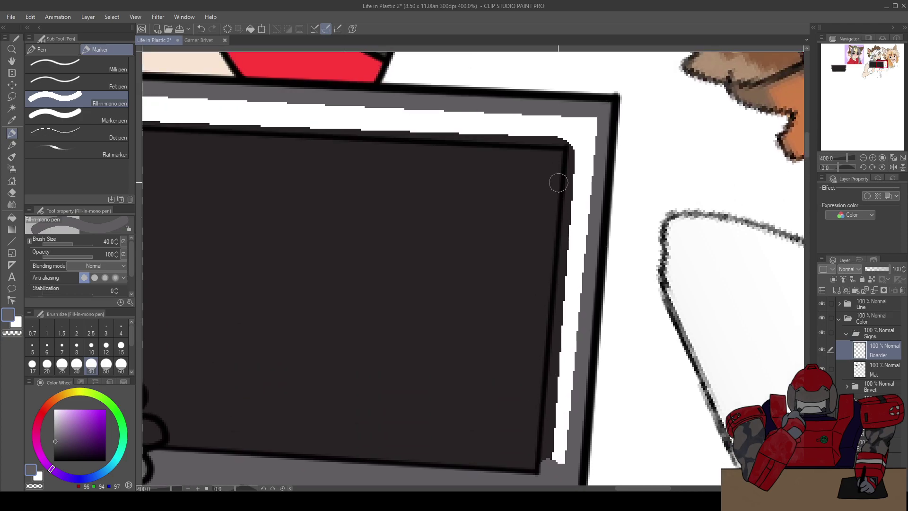
shift+click(576, 150)
Close the last top border strip and fill the remaining white gap grey
mouse_move(525, 145)
mouse_down()
mouse_move(568, 132)
mouse_move(641, 137)
mouse_up()
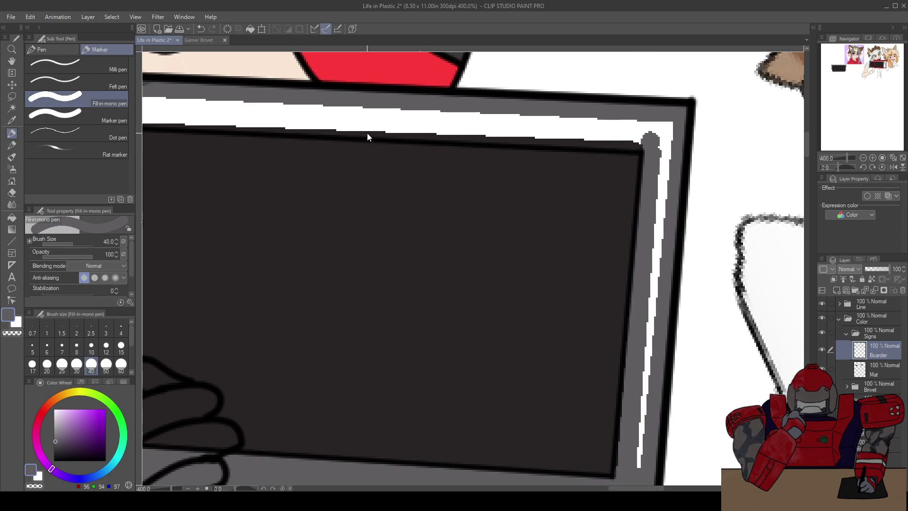
drag(350, 132, 585, 153)
mouse_move(296, 162)
mouse_down()
mouse_move(332, 149)
mouse_move(372, 152)
mouse_up()
shift+click(223, 125)
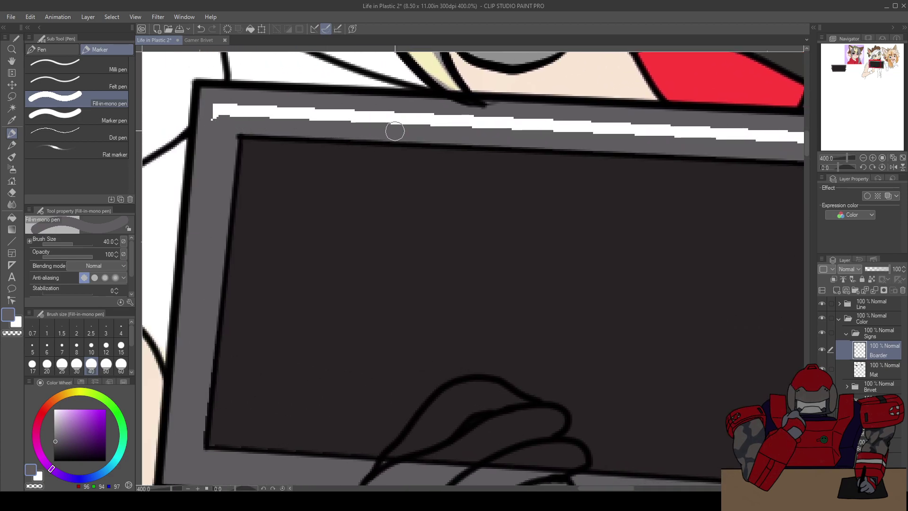
key(e)
key(g)
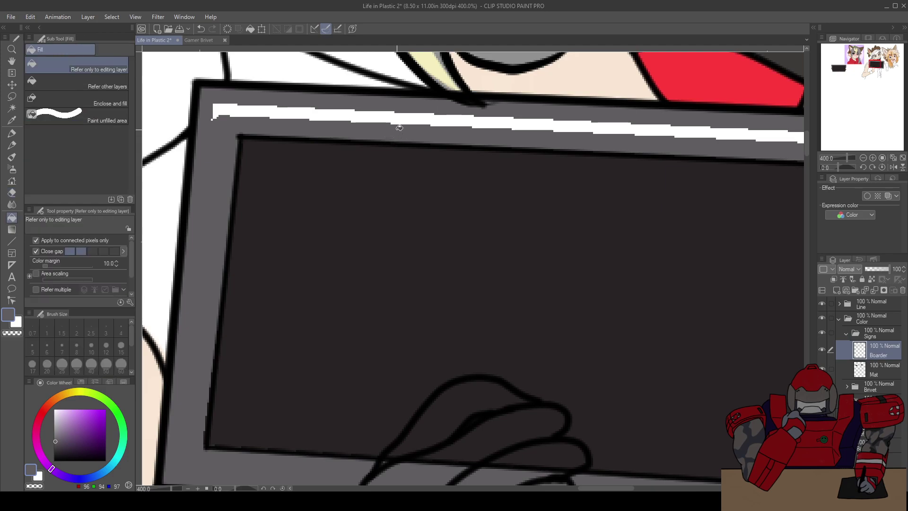
click(411, 116)
key(p)
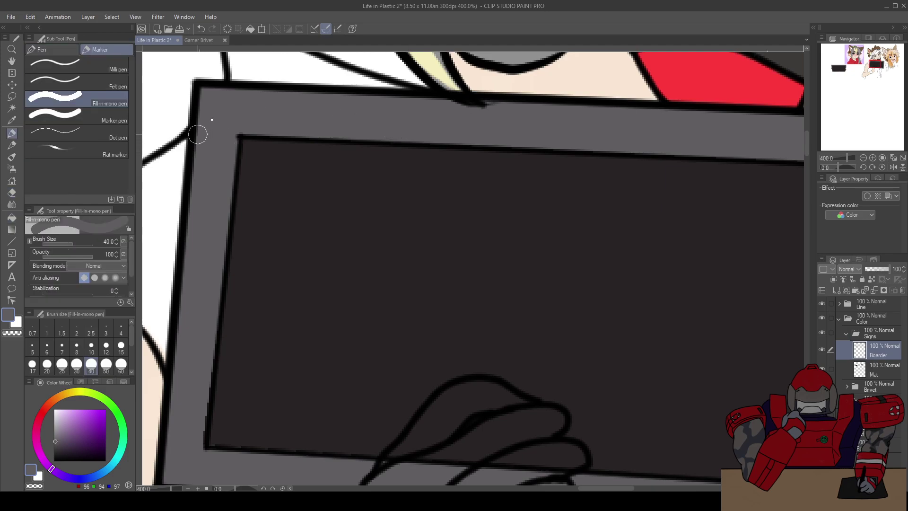
scroll(217, 126, down, 2)
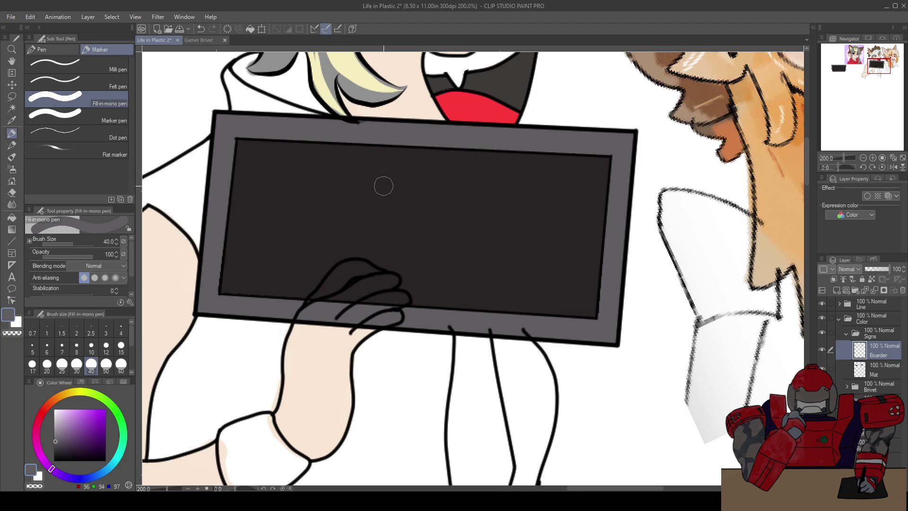
drag(377, 274, 433, 256)
Erase the grey border paint and dark mat covering Brivet's fingers on the Boarder and Mat layers
scroll(370, 266, up, 2)
key(e)
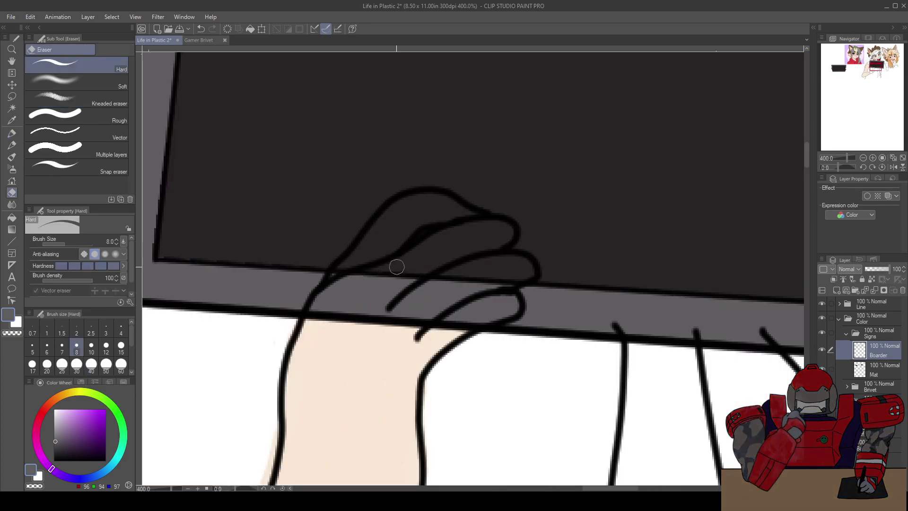
mouse_move(337, 273)
mouse_down()
mouse_move(314, 312)
mouse_move(478, 322)
mouse_move(513, 299)
mouse_move(507, 287)
mouse_move(351, 278)
mouse_move(330, 297)
mouse_move(348, 282)
mouse_move(362, 304)
mouse_move(380, 286)
mouse_move(390, 301)
mouse_move(401, 291)
mouse_move(425, 303)
mouse_move(437, 291)
mouse_move(453, 308)
mouse_move(469, 291)
mouse_move(481, 306)
mouse_move(470, 301)
mouse_move(491, 296)
mouse_up()
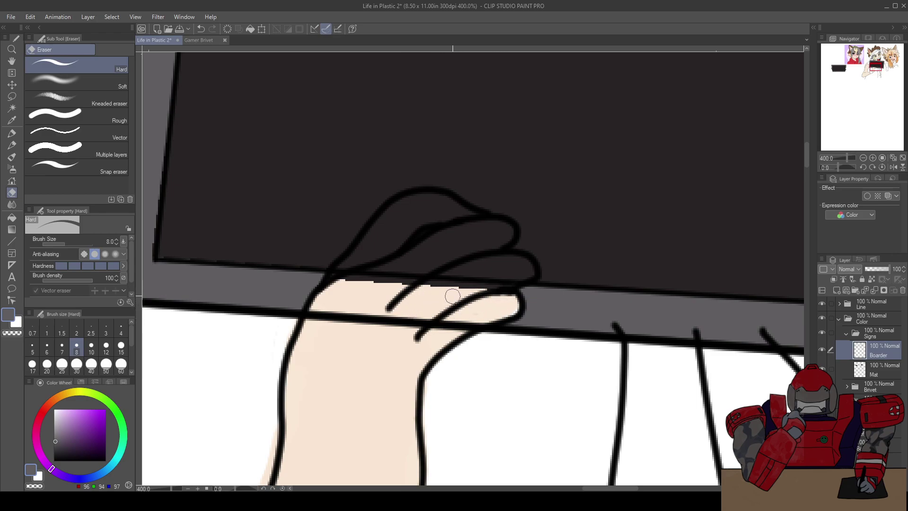
click(876, 372)
mouse_move(365, 269)
mouse_down()
mouse_move(342, 279)
mouse_move(335, 272)
mouse_move(373, 249)
mouse_move(364, 283)
mouse_move(395, 218)
mouse_move(371, 238)
mouse_move(403, 205)
mouse_move(434, 200)
mouse_move(476, 218)
mouse_move(413, 235)
mouse_move(395, 230)
mouse_move(406, 292)
mouse_move(401, 263)
mouse_move(414, 224)
mouse_move(453, 239)
mouse_move(463, 272)
mouse_move(449, 238)
mouse_move(466, 221)
mouse_move(488, 242)
mouse_move(484, 234)
mouse_move(502, 229)
mouse_move(485, 294)
mouse_move(525, 270)
mouse_move(499, 268)
mouse_up()
click(106, 347)
drag(427, 237, 427, 234)
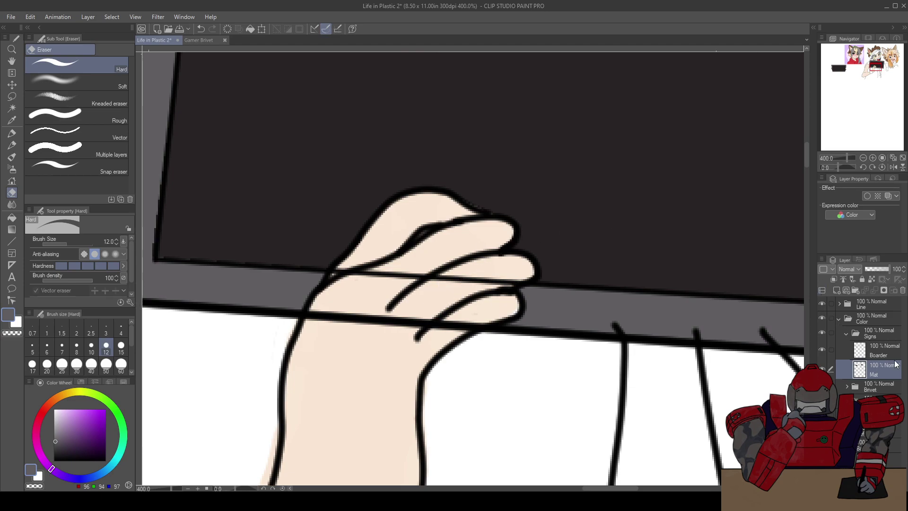
Erase the sign's outline across the fingers and wrist on the Line 'and Sign' layer
click(839, 305)
click(859, 325)
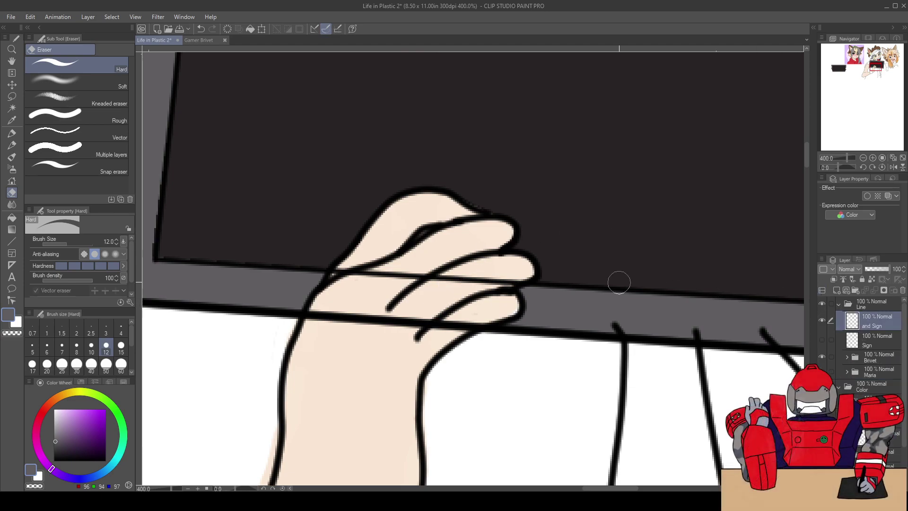
drag(346, 276, 511, 280)
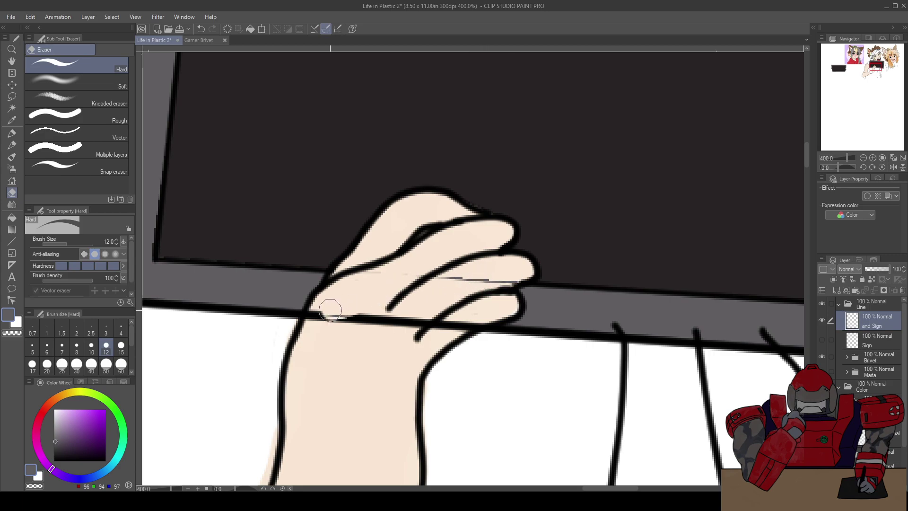
drag(326, 317, 466, 322)
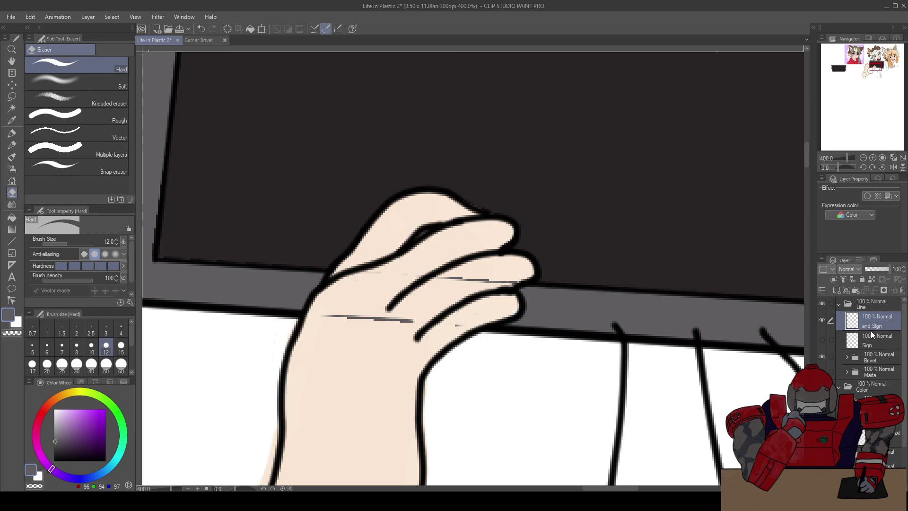
Remove the faint grey lines across the wrist and fingers on the Boarder layer
click(841, 306)
click(858, 344)
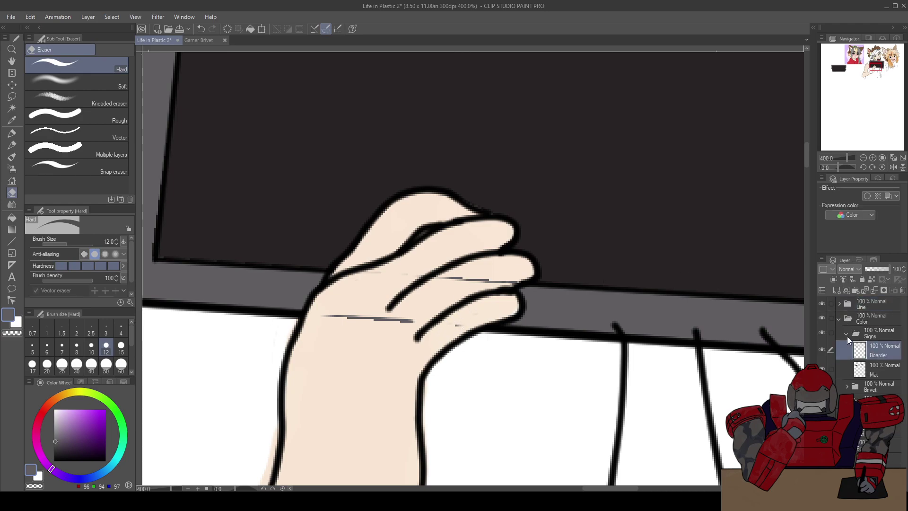
drag(321, 317, 442, 325)
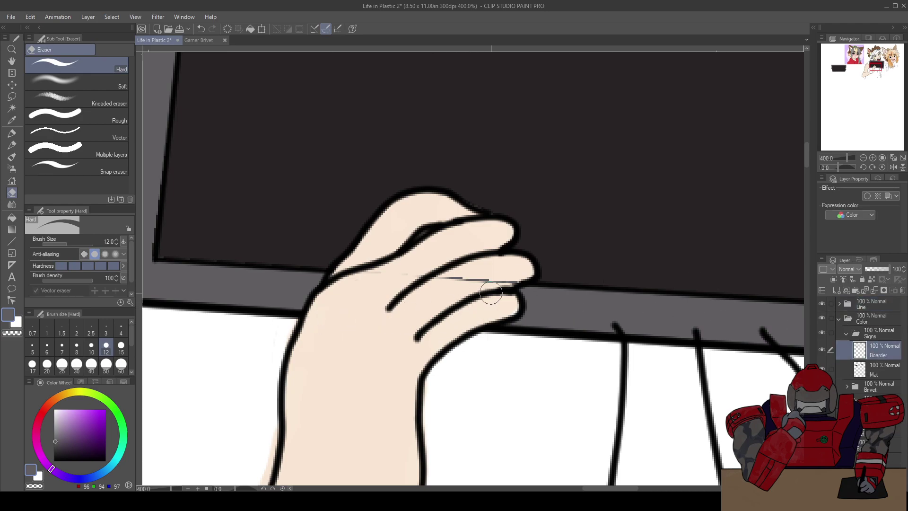
drag(512, 270, 399, 272)
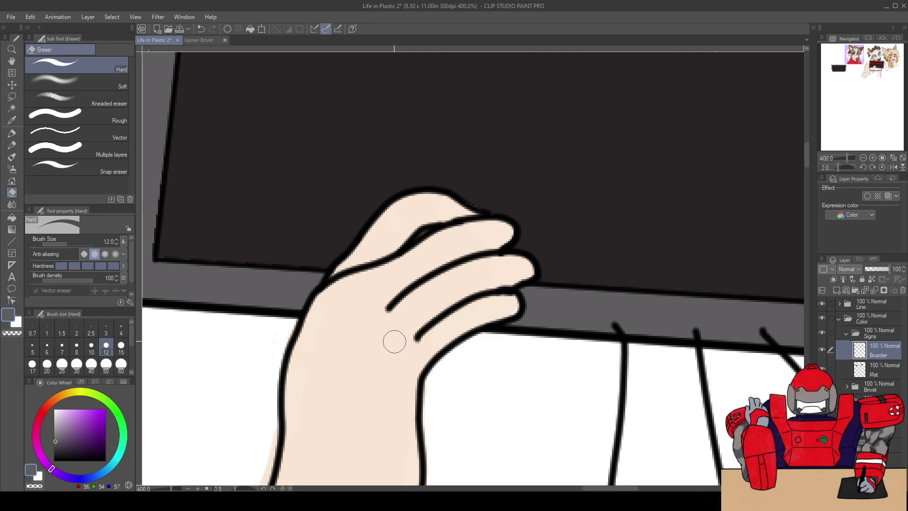
scroll(395, 344, down, 3)
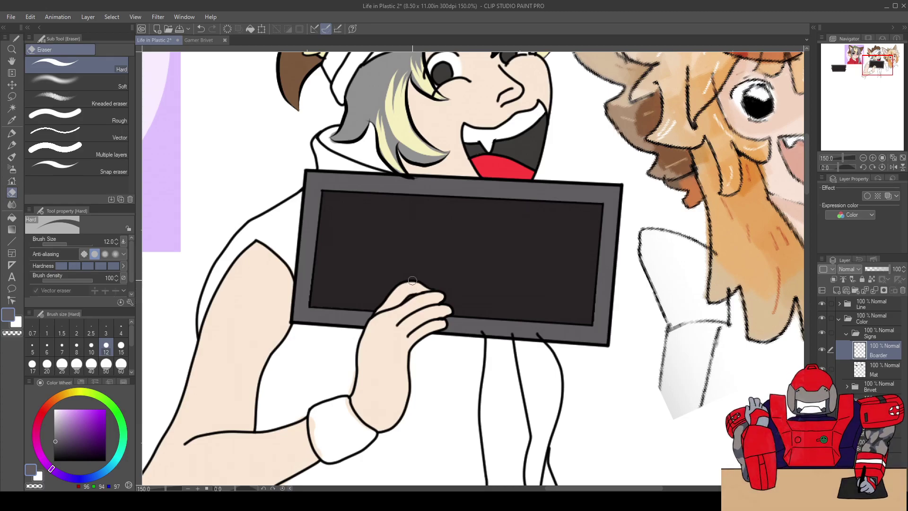
drag(405, 252, 433, 246)
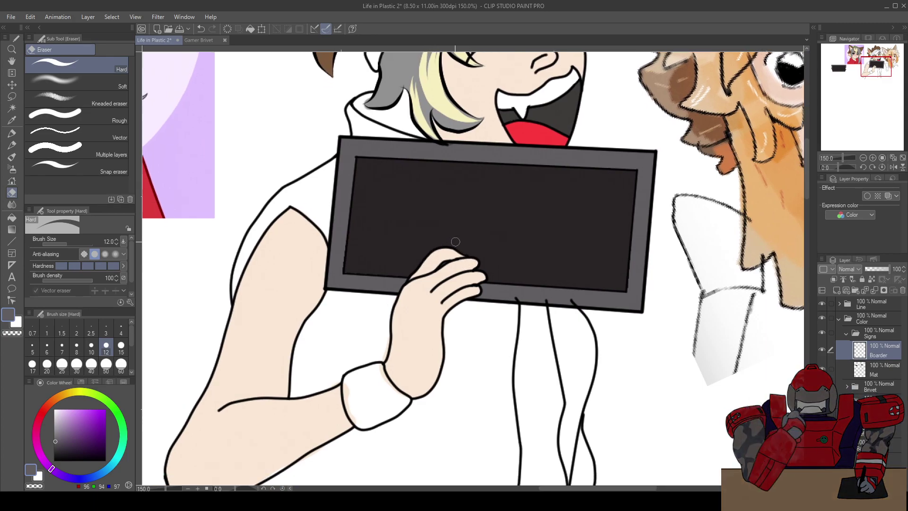
scroll(461, 234, down, 3)
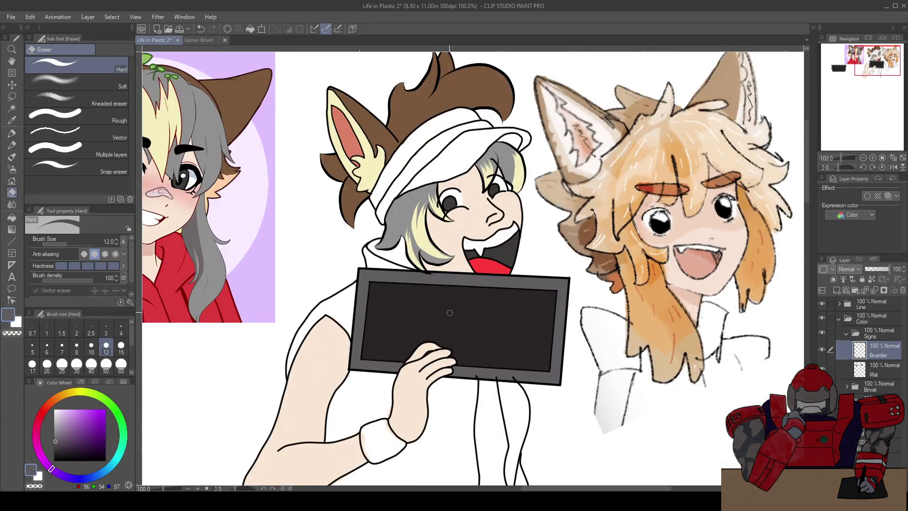
scroll(445, 308, down, 4)
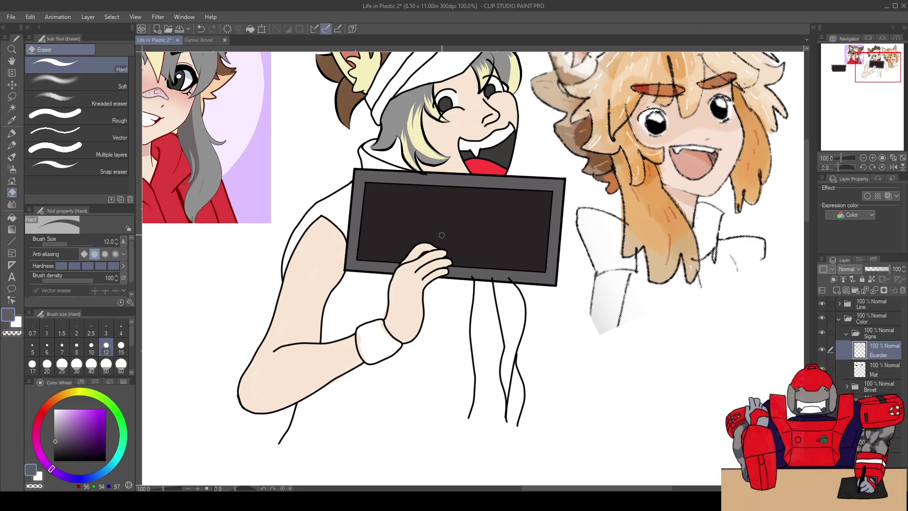
scroll(441, 235, down, 1)
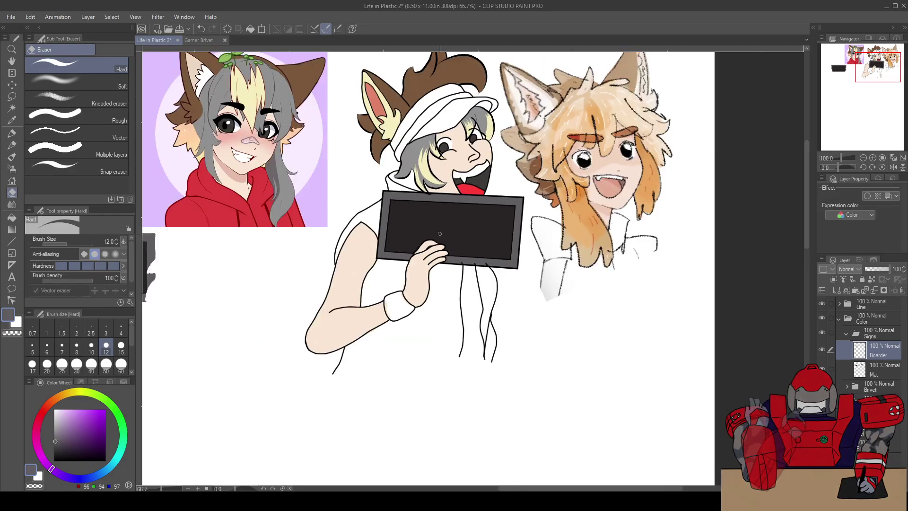
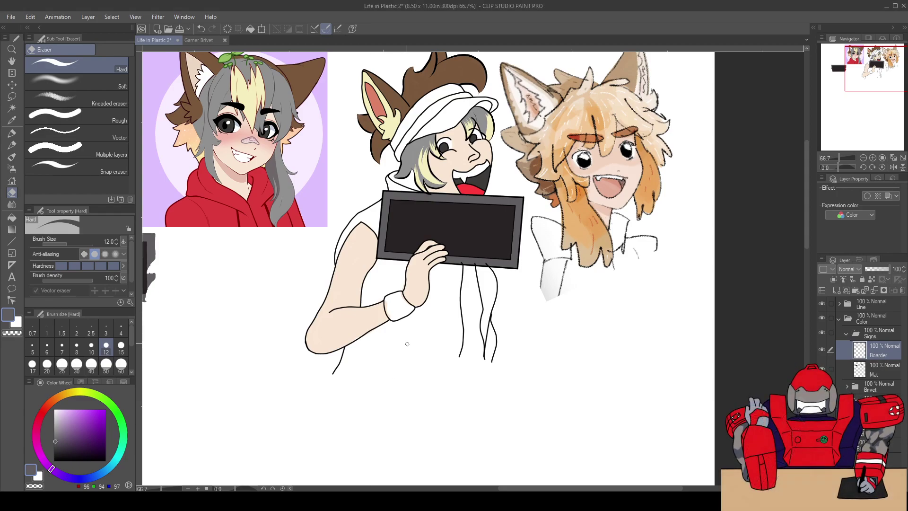
Collapse Signs, expand Brivet's folders, hide the two character reference pictures and show the mugshot Ref layer
click(846, 334)
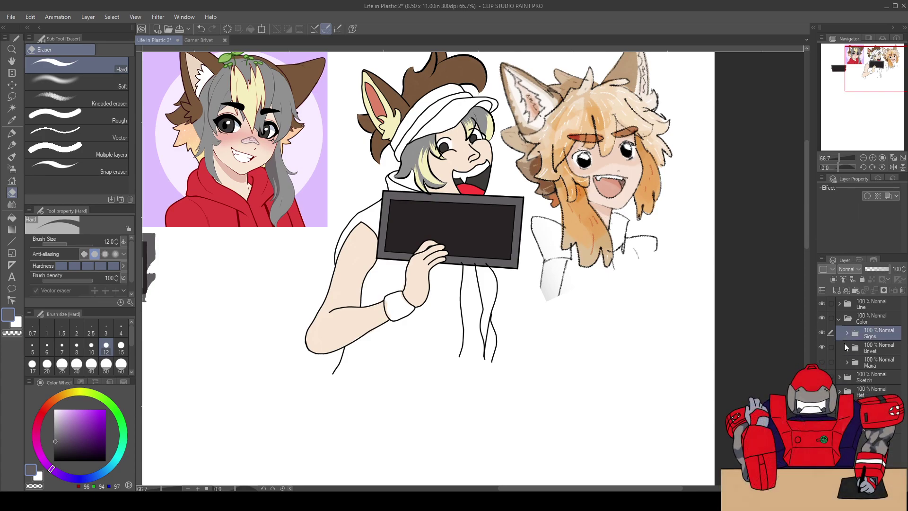
click(844, 346)
click(847, 348)
click(858, 443)
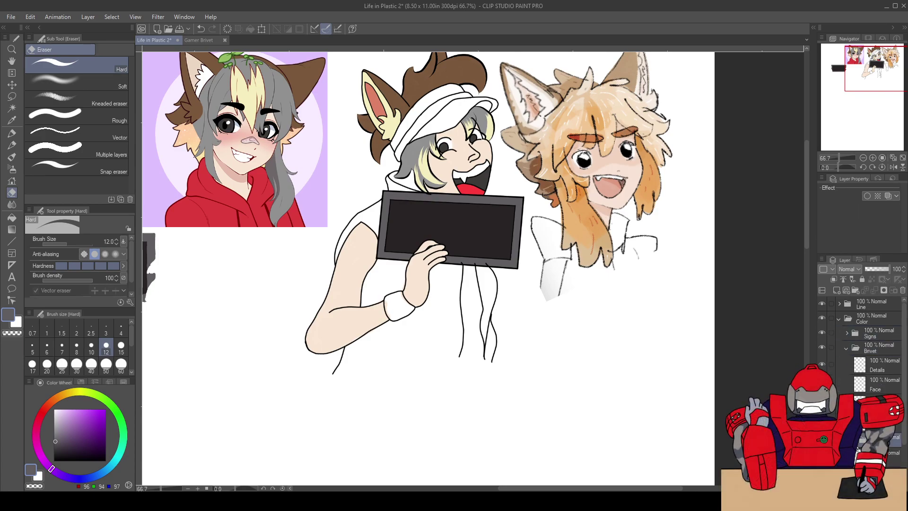
scroll(870, 341, down, 3)
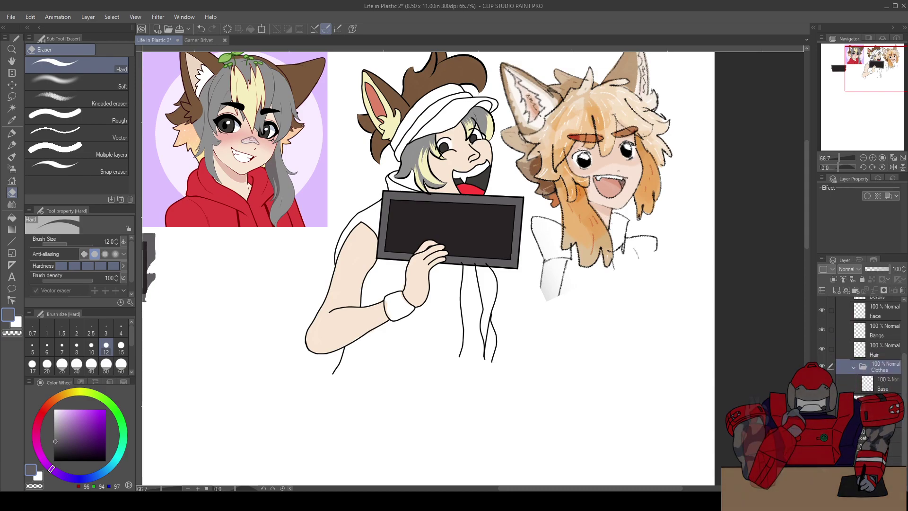
click(838, 449)
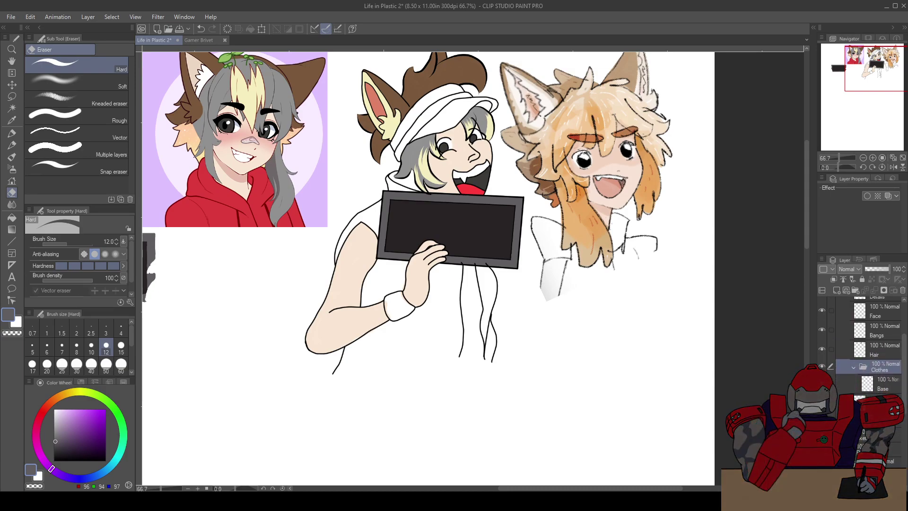
click(822, 449)
drag(903, 420, 904, 454)
click(822, 380)
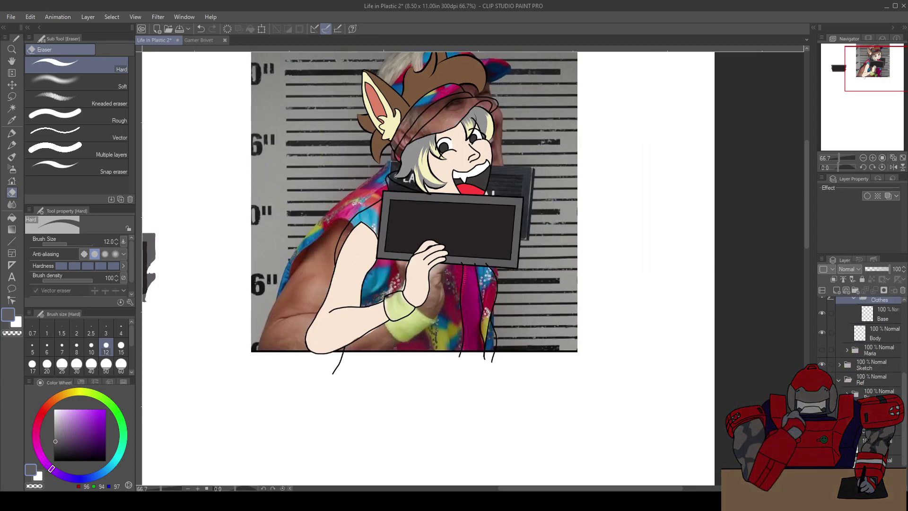
Select the mugshot Ref layer, shrink the photo and move it up-right behind Brivet
scroll(445, 213, down, 1)
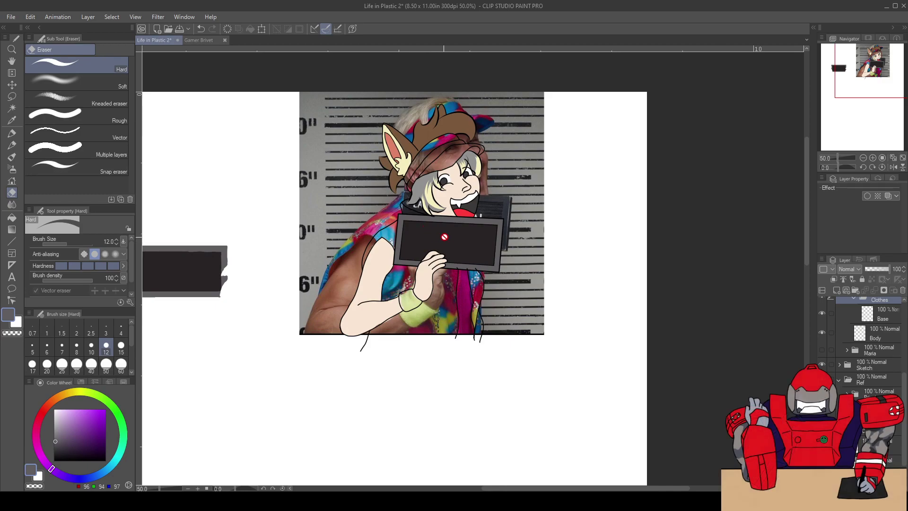
click(881, 428)
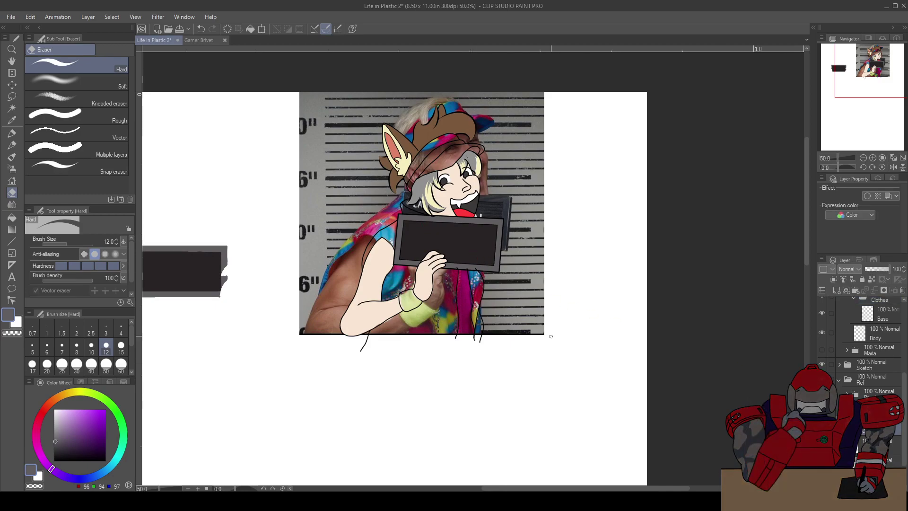
key(ctrl+t)
scroll(512, 140, up, 1)
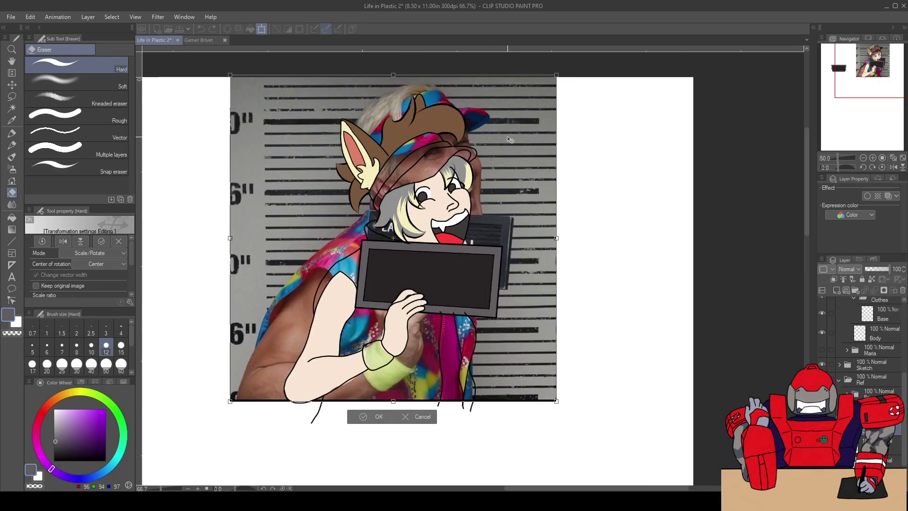
drag(556, 76, 496, 136)
drag(396, 193, 437, 179)
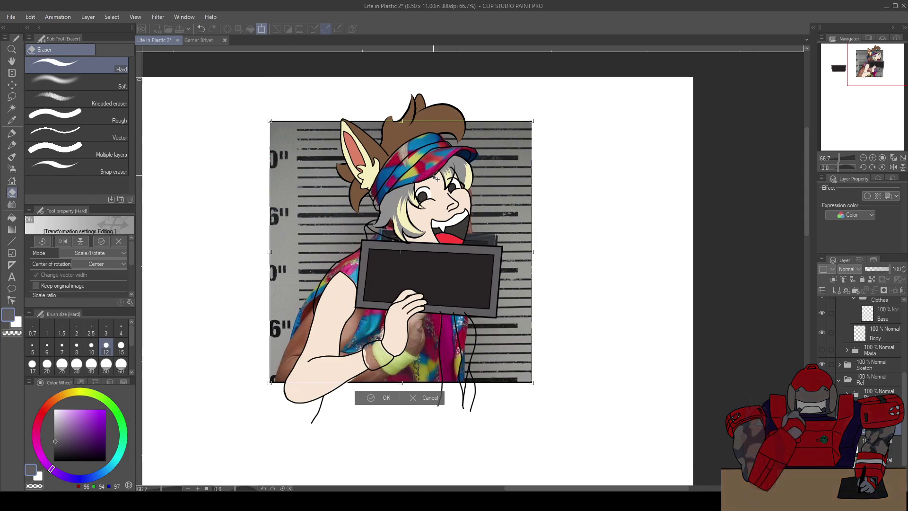
Fine-tune the photo's size and position so its hat meets Brivet's hat band, and apply
drag(531, 121, 526, 126)
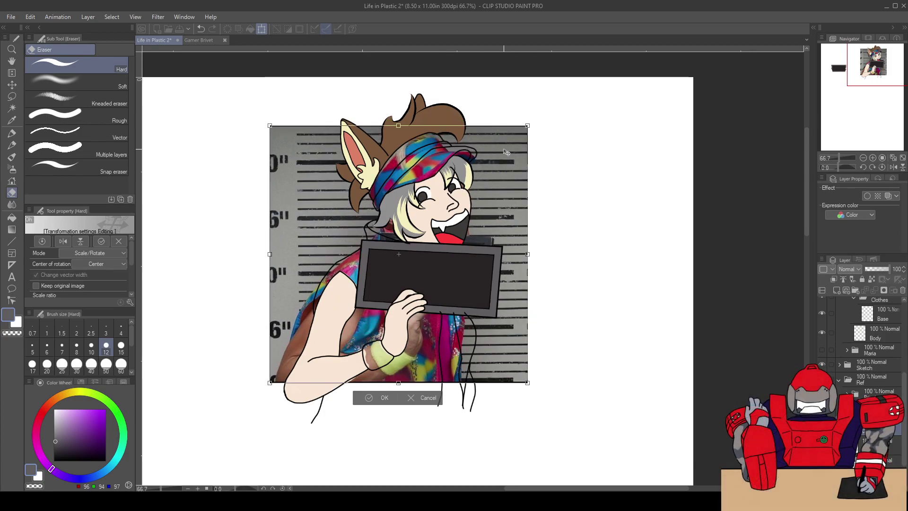
drag(500, 153, 504, 149)
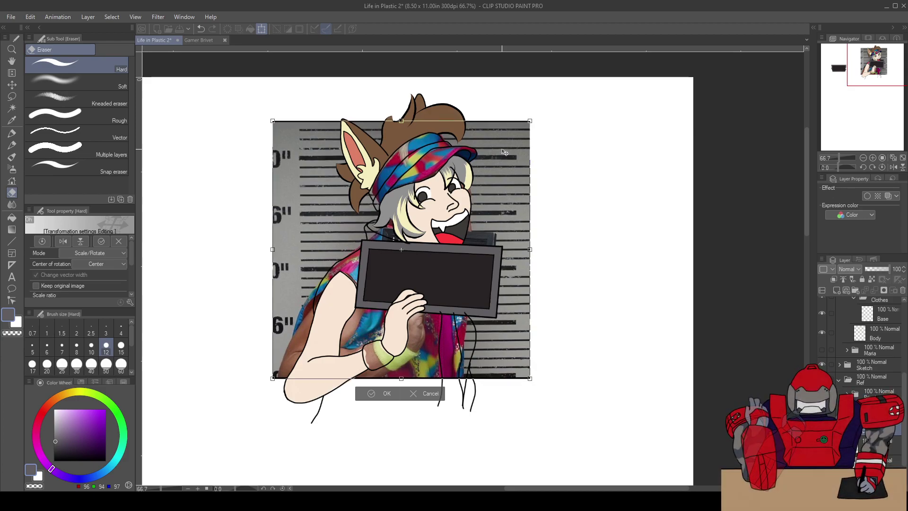
drag(502, 150, 501, 149)
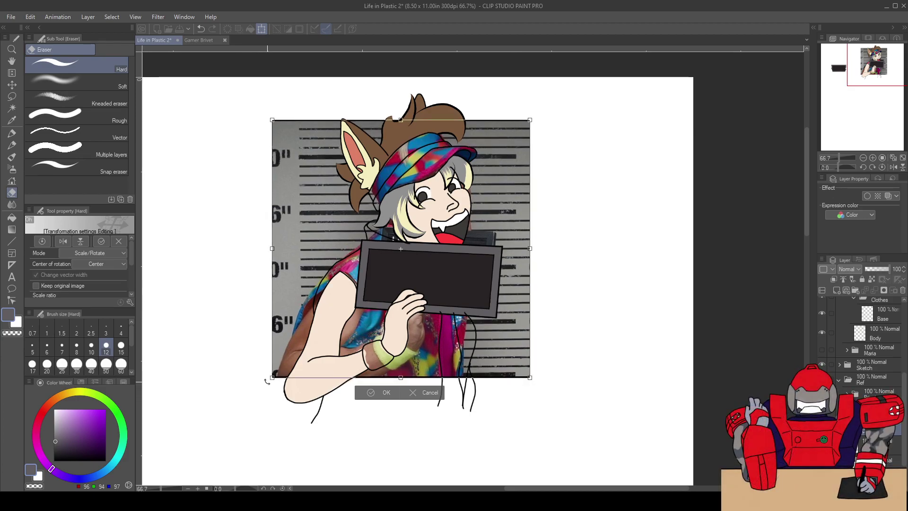
drag(271, 377, 245, 390)
drag(441, 240, 432, 227)
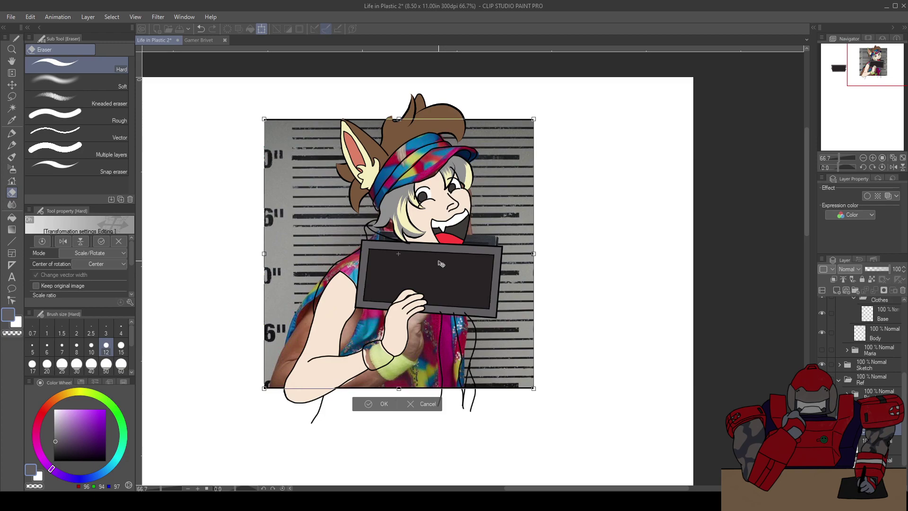
click(368, 406)
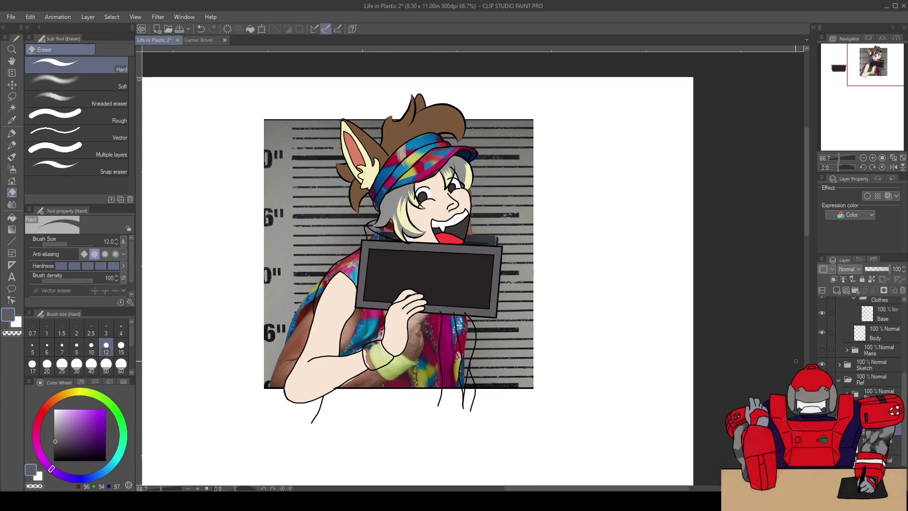
Add a new raster layer above Base in the Clothes folder, which ends up named Riff
scroll(866, 369, up, 3)
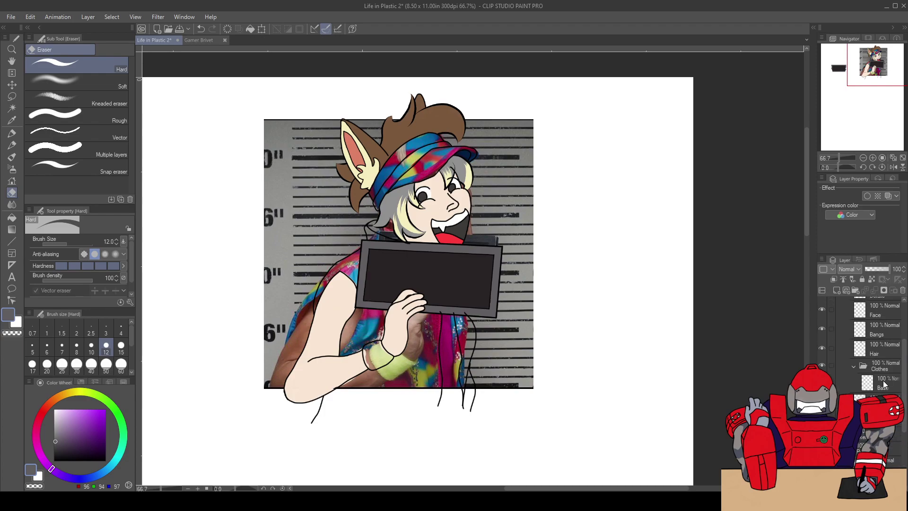
click(883, 386)
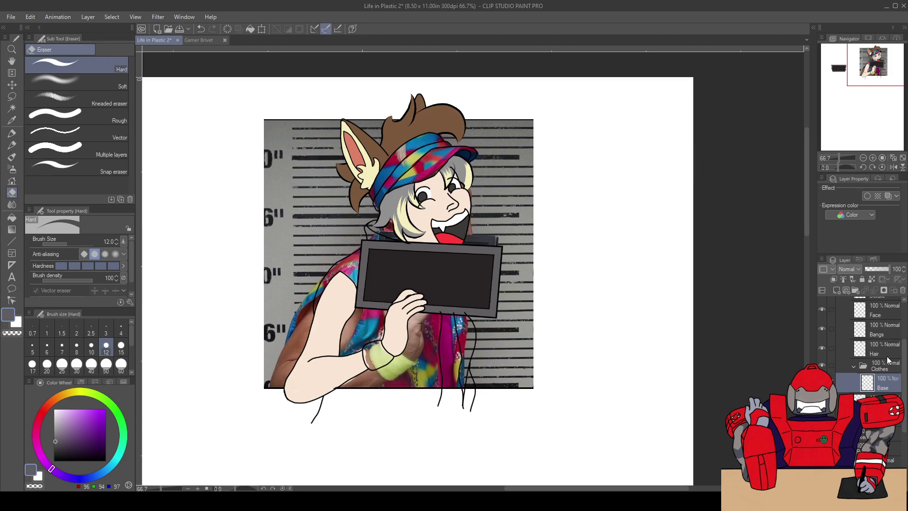
click(835, 292)
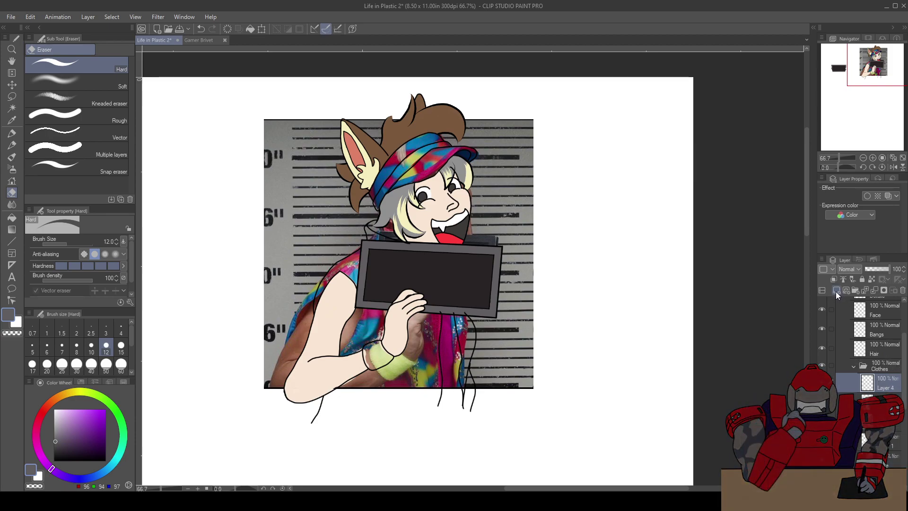
click(893, 441)
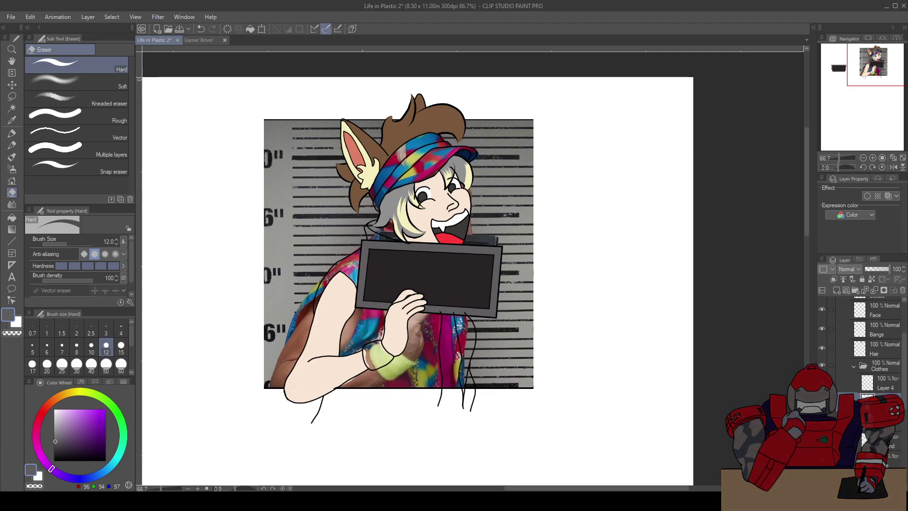
click(889, 387)
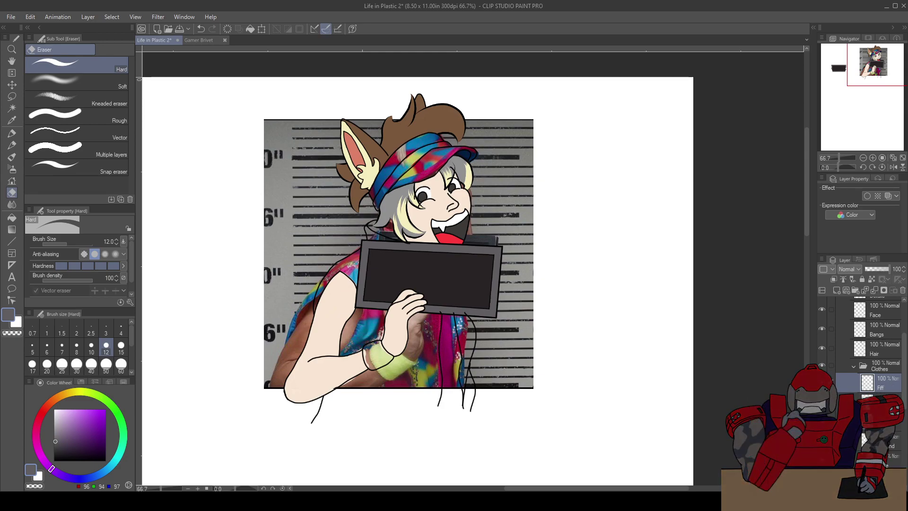
click(887, 462)
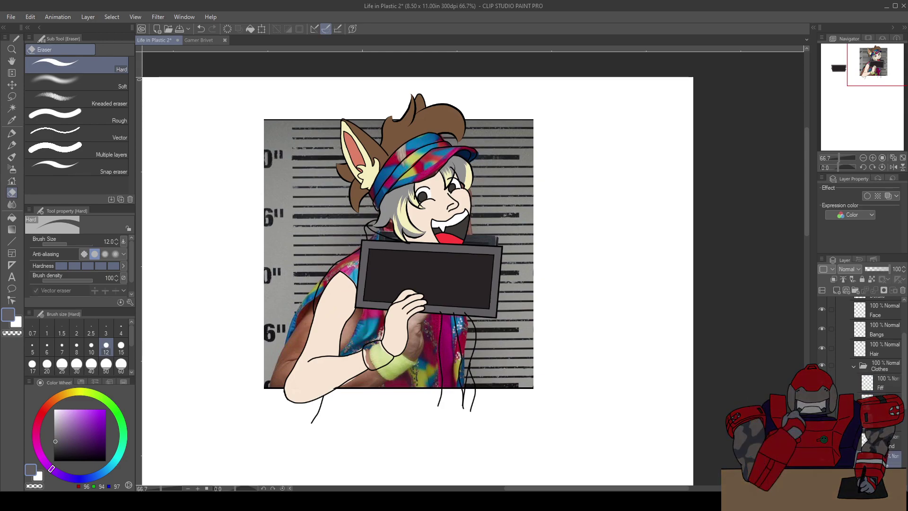
key(ctrl+plus)
key(ctrl+plus)
Sample the hat's blue and brush it along the hat band with Oil paint at size 15
drag(282, 185, 375, 278)
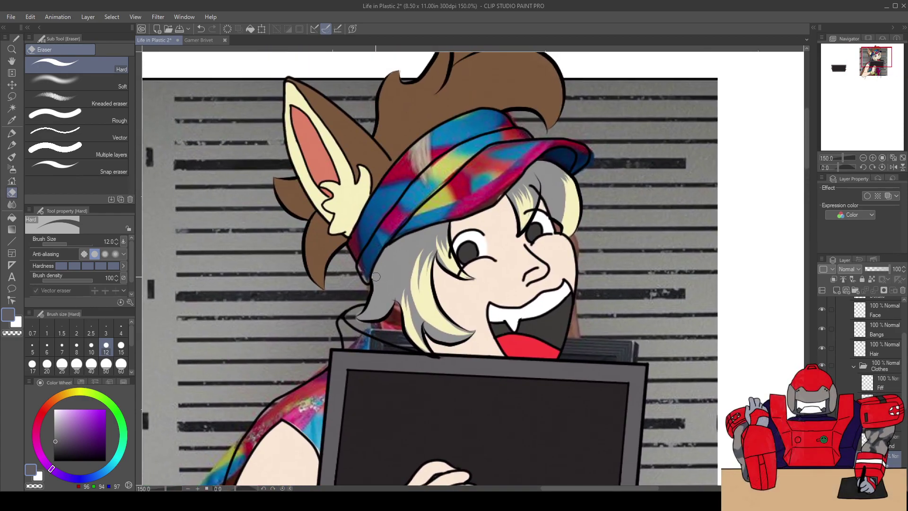
alt+click(415, 210)
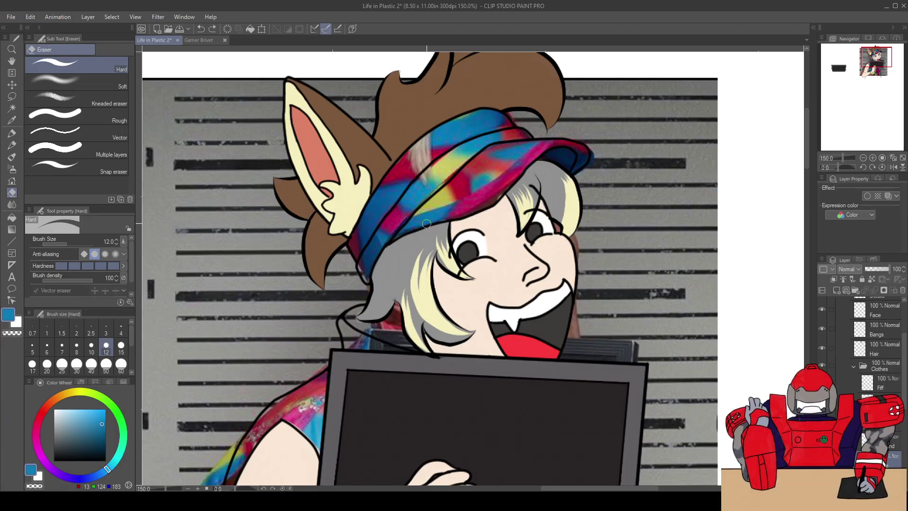
key(b)
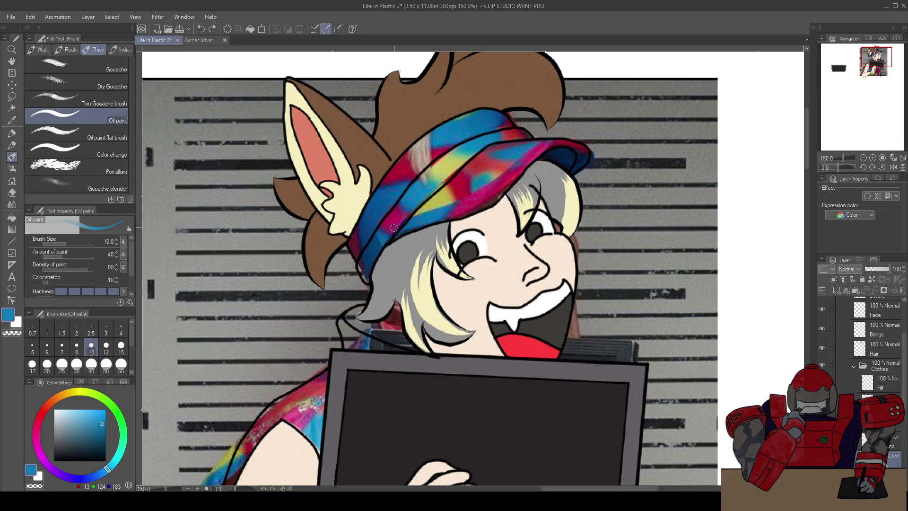
click(121, 346)
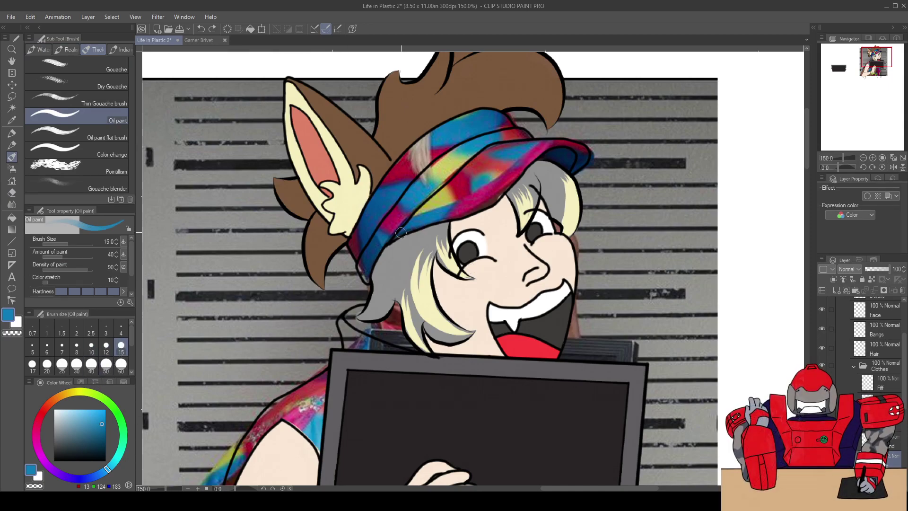
scroll(376, 213, up, 1)
mouse_move(379, 200)
mouse_down()
mouse_move(342, 252)
mouse_move(364, 301)
mouse_move(364, 272)
mouse_move(362, 289)
mouse_move(394, 234)
mouse_move(364, 276)
mouse_move(378, 237)
mouse_move(358, 265)
mouse_move(362, 235)
mouse_move(351, 240)
mouse_move(370, 206)
mouse_move(353, 235)
mouse_move(390, 177)
mouse_move(361, 232)
mouse_move(402, 181)
mouse_move(366, 241)
mouse_move(387, 209)
mouse_move(384, 228)
mouse_move(408, 204)
mouse_move(395, 243)
mouse_move(427, 218)
mouse_move(402, 183)
mouse_move(426, 148)
mouse_move(393, 185)
mouse_move(412, 155)
mouse_move(384, 177)
mouse_move(460, 101)
mouse_move(434, 120)
mouse_move(410, 219)
mouse_move(484, 143)
mouse_move(483, 151)
mouse_move(482, 138)
mouse_move(449, 199)
mouse_move(419, 220)
mouse_move(414, 199)
mouse_move(403, 199)
mouse_move(442, 178)
mouse_move(461, 189)
mouse_move(473, 141)
mouse_move(499, 138)
mouse_move(521, 151)
mouse_up()
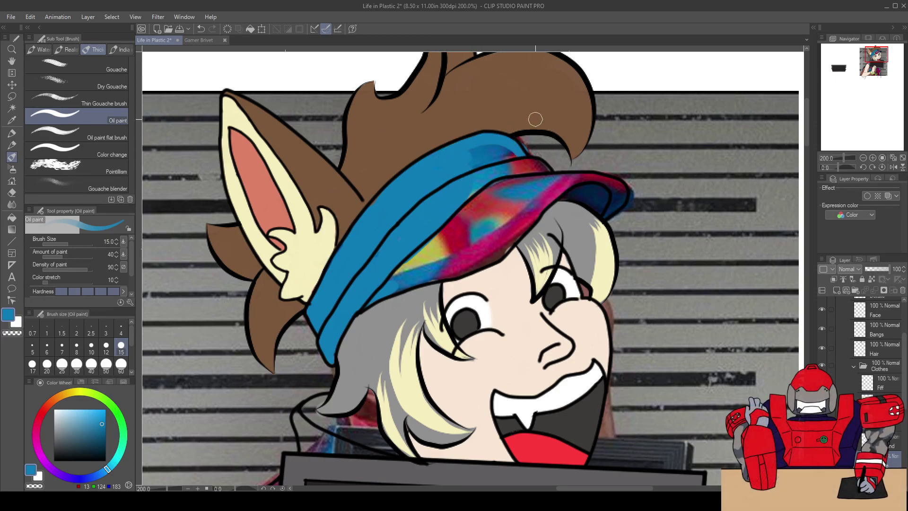
Paint blue over the red patch atop the hat and the pink upper and lower brim
key(e)
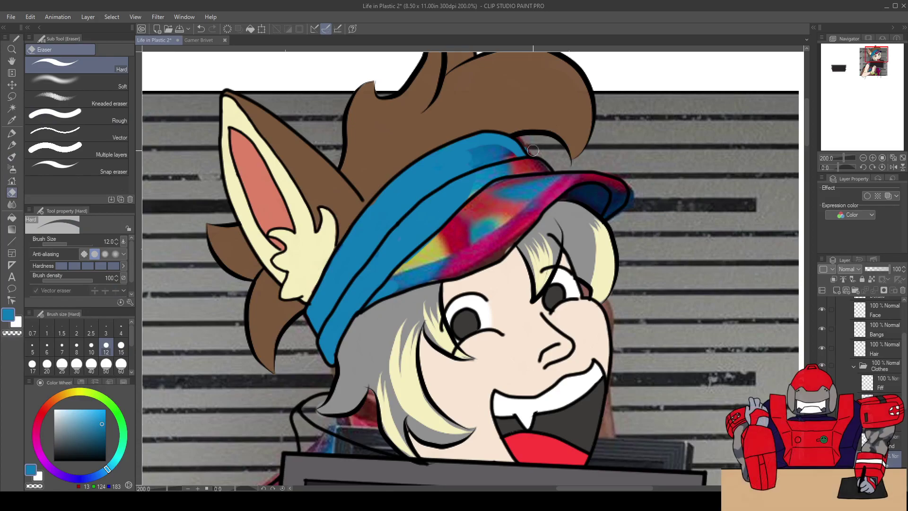
key(b)
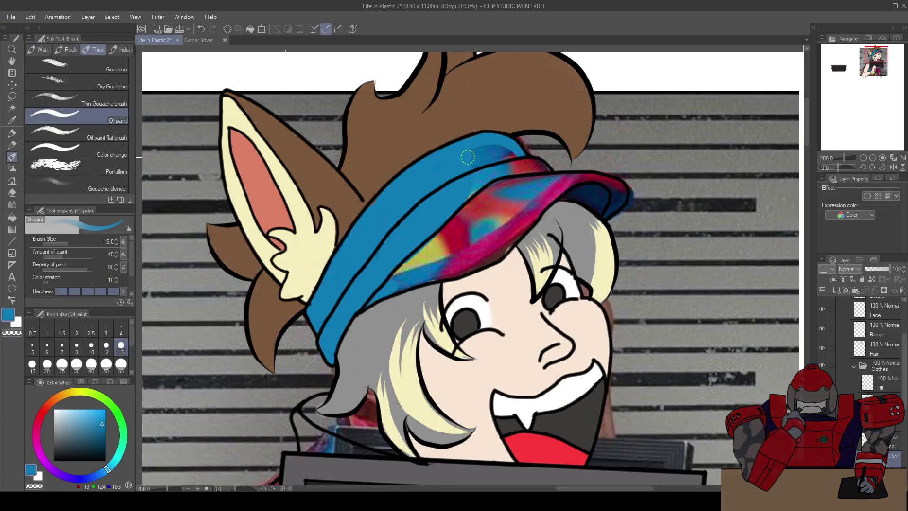
drag(496, 147, 520, 163)
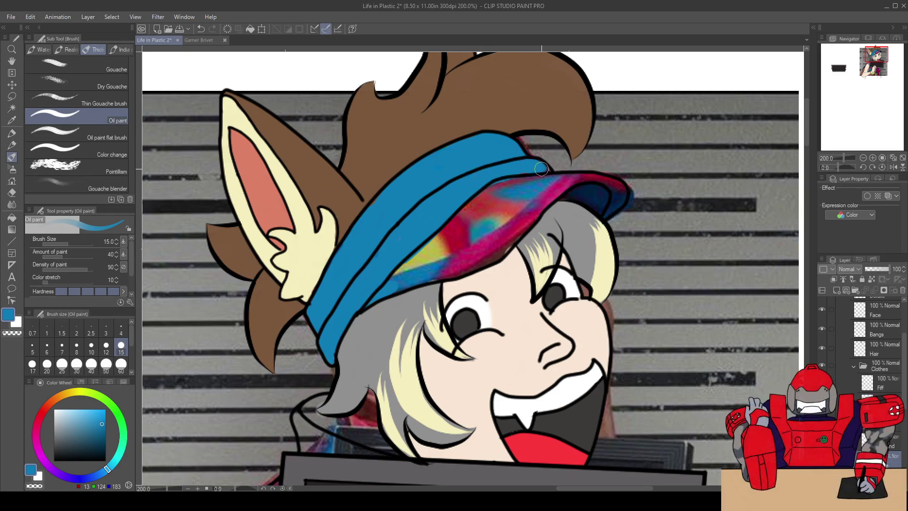
mouse_move(530, 164)
mouse_down()
mouse_move(476, 189)
mouse_move(546, 175)
mouse_move(515, 184)
mouse_move(525, 206)
mouse_up()
mouse_move(399, 284)
mouse_down()
mouse_move(393, 289)
mouse_move(476, 261)
mouse_move(453, 260)
mouse_up()
scroll(453, 260, up, 2)
Paint blue over the yellow-green, magenta, red and teal streaks left on the brim
key(e)
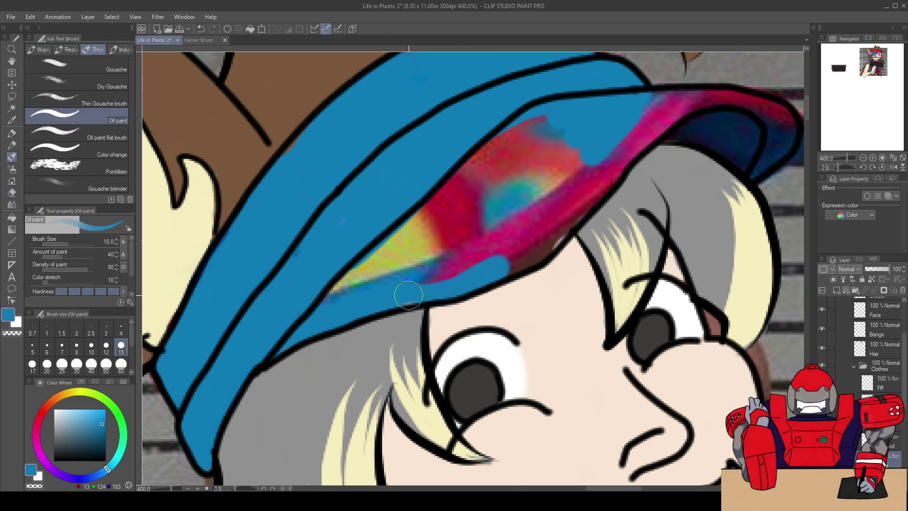
mouse_move(347, 274)
mouse_down()
mouse_move(409, 229)
mouse_move(435, 246)
mouse_up()
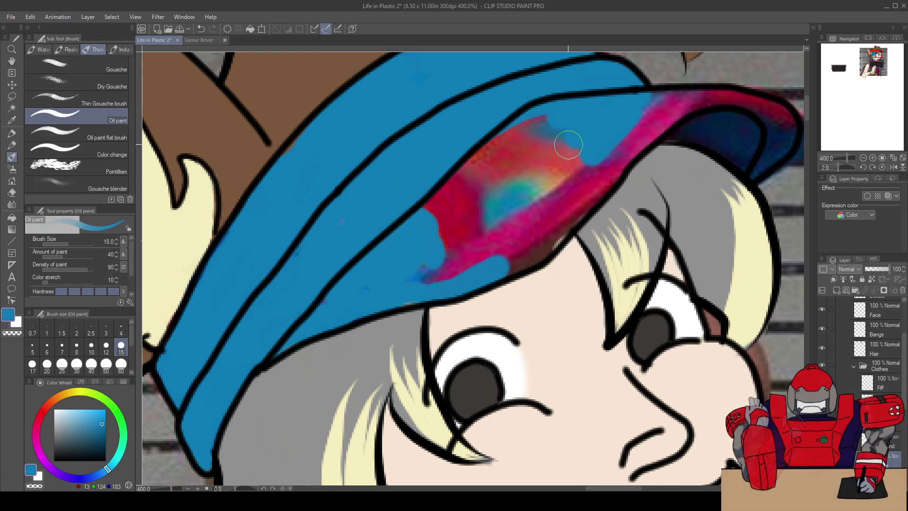
mouse_move(491, 263)
mouse_down()
mouse_move(545, 238)
mouse_move(529, 254)
mouse_move(538, 252)
mouse_move(582, 199)
mouse_move(502, 271)
mouse_move(465, 275)
mouse_move(459, 263)
mouse_move(430, 275)
mouse_up()
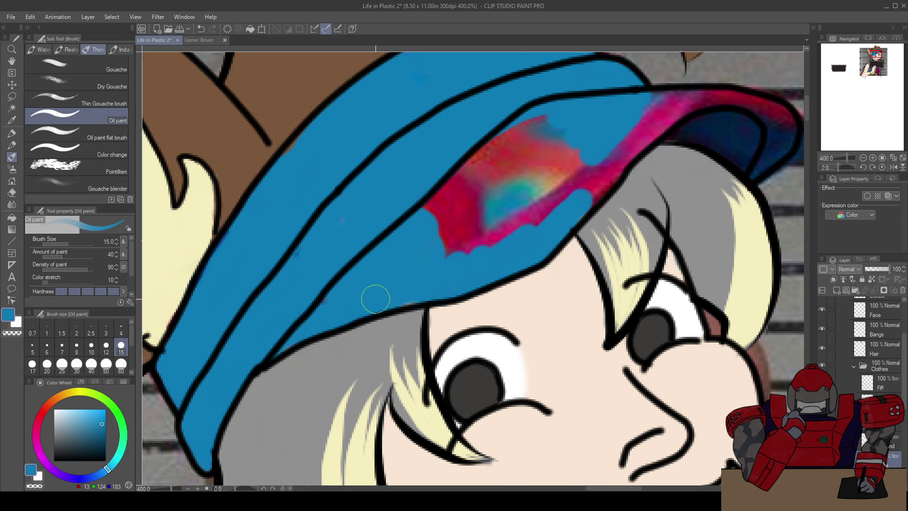
mouse_move(428, 218)
mouse_down()
mouse_move(495, 141)
mouse_move(547, 113)
mouse_move(448, 210)
mouse_move(515, 147)
mouse_move(460, 254)
mouse_move(552, 129)
mouse_move(518, 177)
mouse_move(501, 238)
mouse_move(517, 223)
mouse_move(491, 240)
mouse_move(556, 180)
mouse_move(562, 188)
mouse_move(582, 168)
mouse_move(582, 200)
mouse_move(606, 174)
mouse_up()
key(space)
mouse_move(612, 132)
mouse_down()
mouse_move(524, 212)
mouse_move(523, 237)
mouse_move(552, 204)
mouse_move(532, 216)
mouse_move(573, 182)
mouse_move(552, 201)
mouse_move(571, 167)
mouse_move(584, 169)
mouse_move(576, 169)
mouse_move(584, 180)
mouse_move(591, 174)
mouse_move(576, 198)
mouse_move(630, 209)
mouse_move(660, 234)
mouse_move(697, 202)
mouse_move(689, 184)
mouse_move(590, 175)
mouse_move(672, 178)
mouse_move(681, 195)
mouse_move(625, 186)
mouse_move(670, 212)
mouse_up()
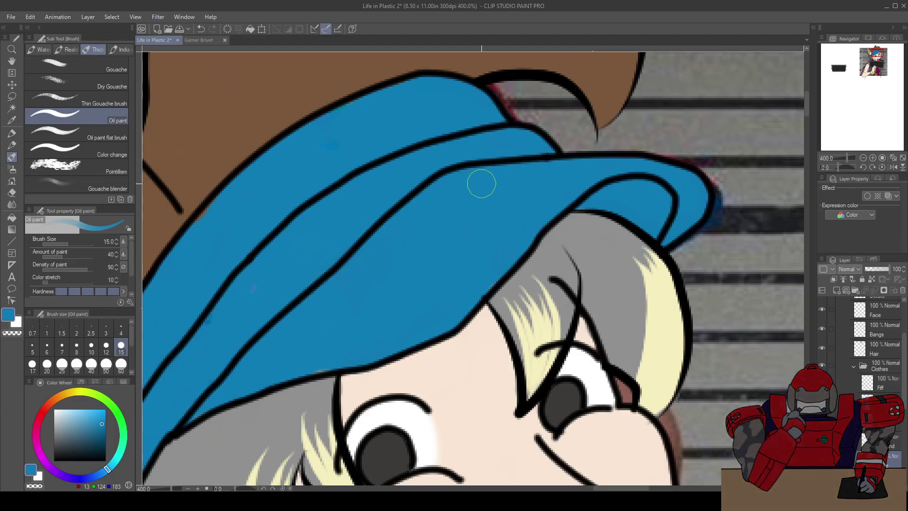
Zoom and pan over the board, arm and wristband to check the mugshot, returning to the hat
scroll(490, 216, down, 2)
scroll(439, 255, up, 2)
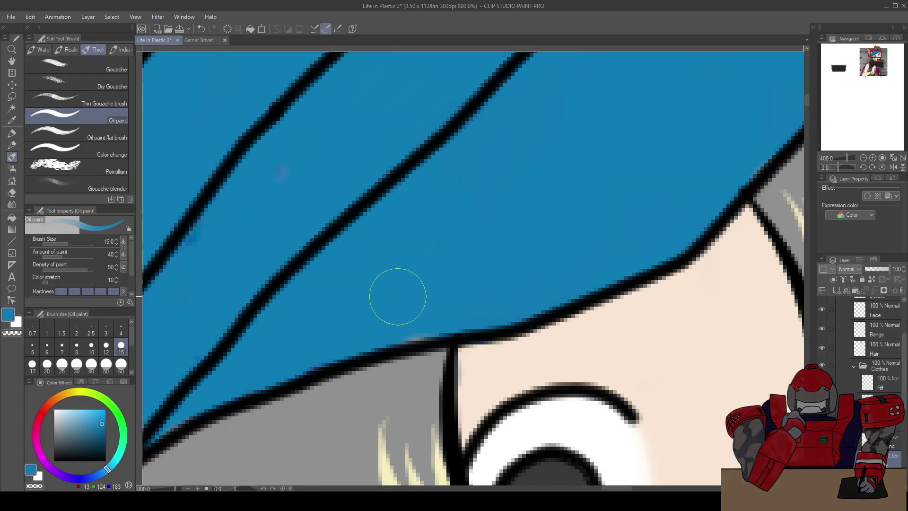
scroll(398, 305, down, 2)
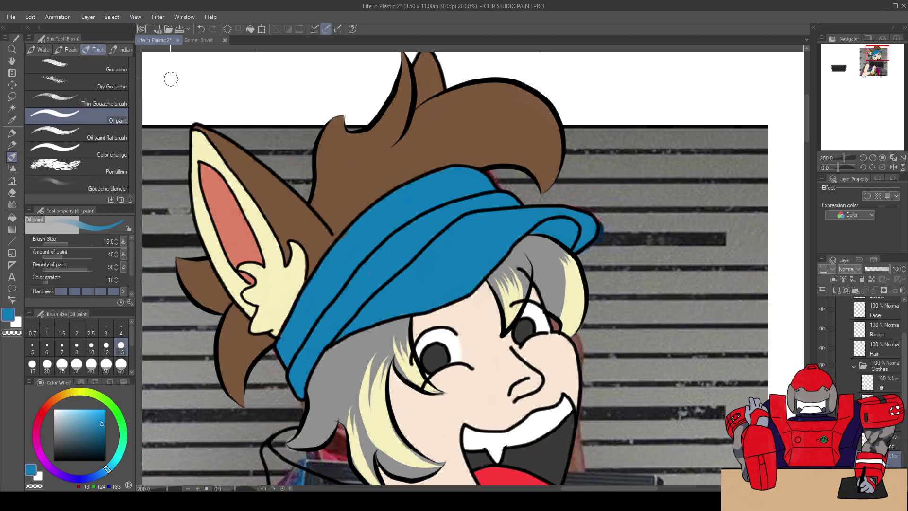
drag(367, 286, 425, 117)
drag(426, 309, 443, 126)
scroll(444, 125, down, 1)
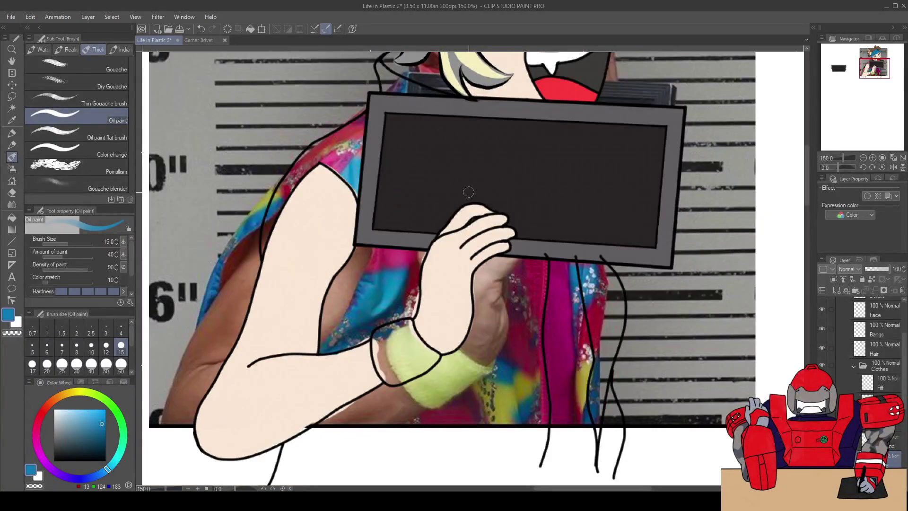
scroll(468, 191, down, 1)
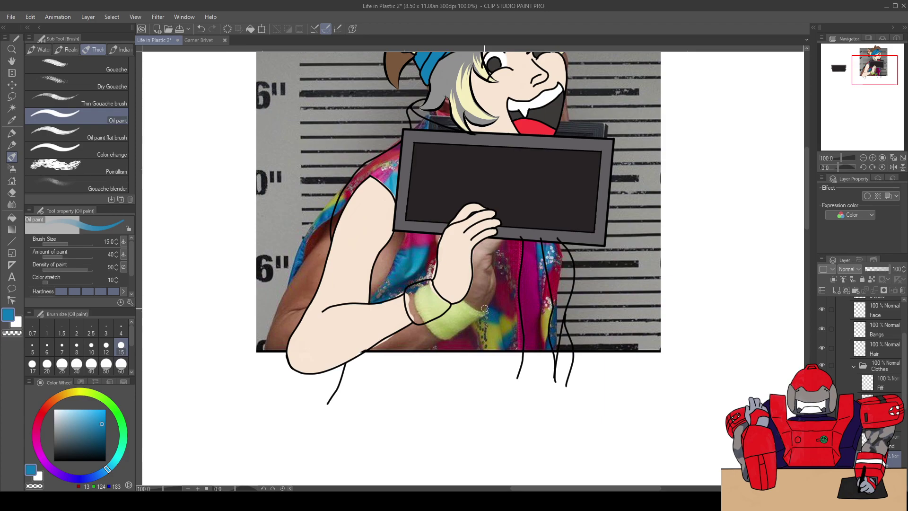
drag(478, 171, 464, 329)
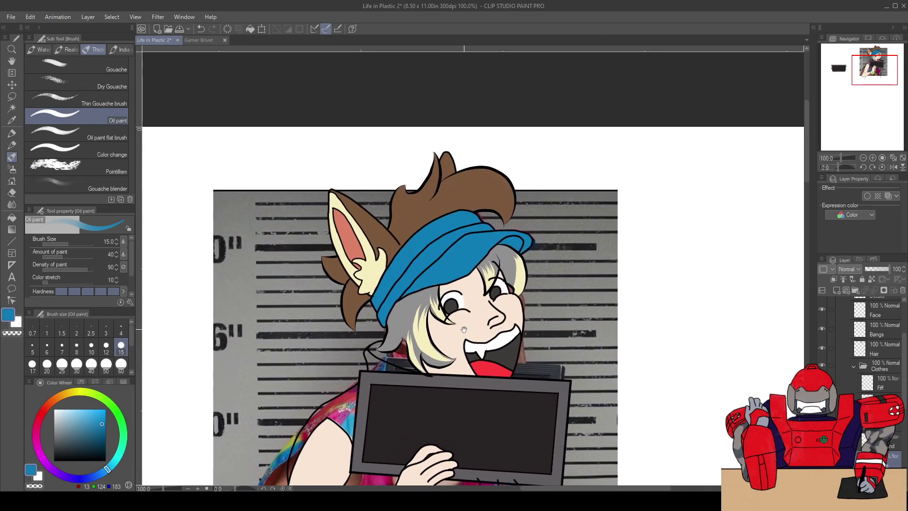
scroll(464, 330, up, 2)
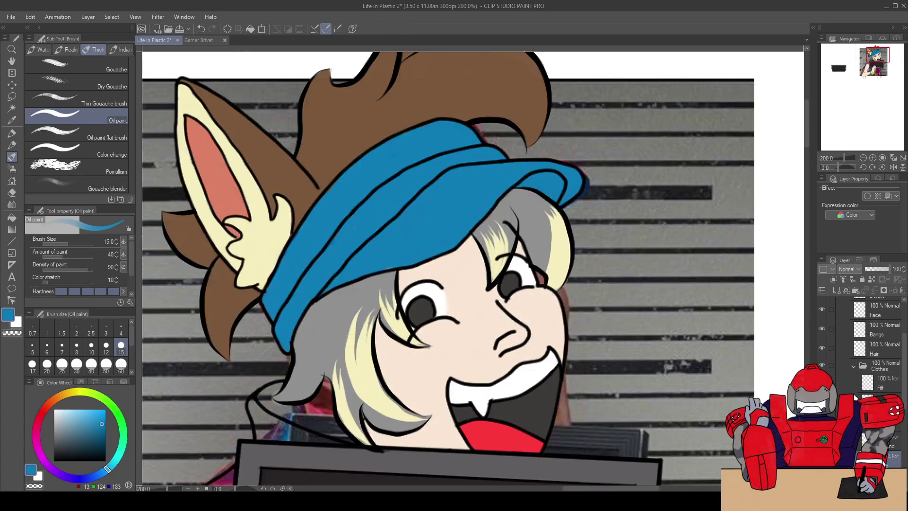
Hide the blue hat fill and sample crimson from the hat pattern for the layer above
click(822, 459)
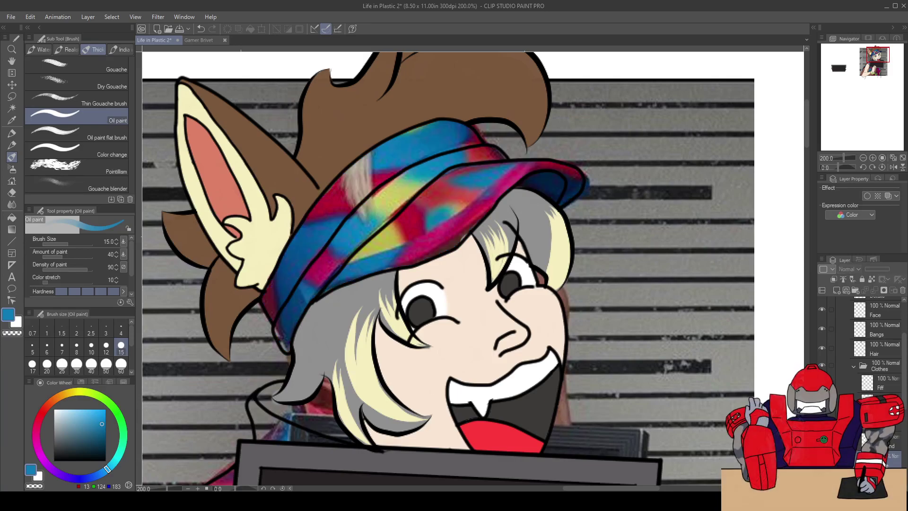
click(892, 441)
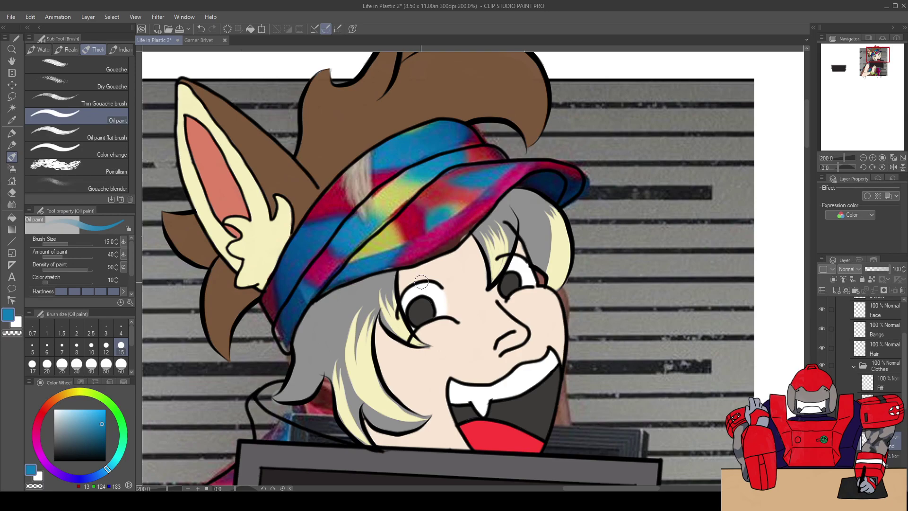
alt+click(417, 213)
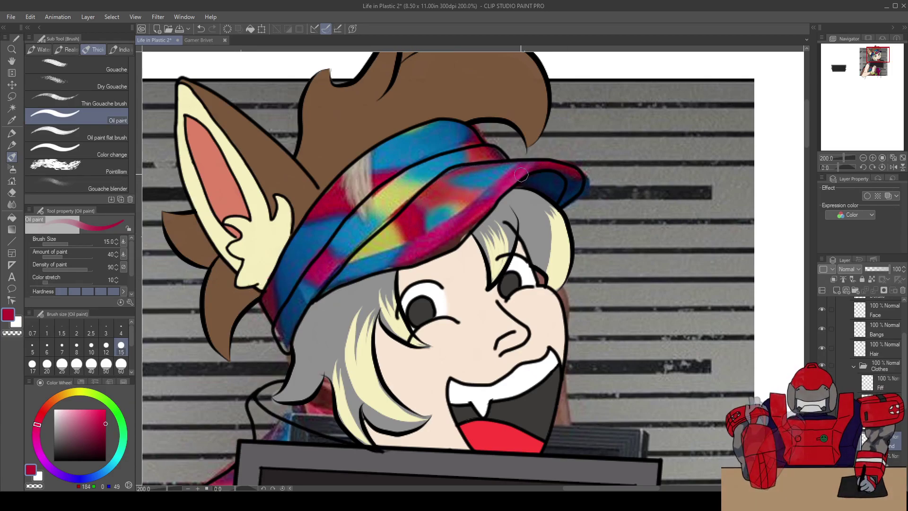
scroll(402, 145, up, 1)
drag(284, 244, 393, 199)
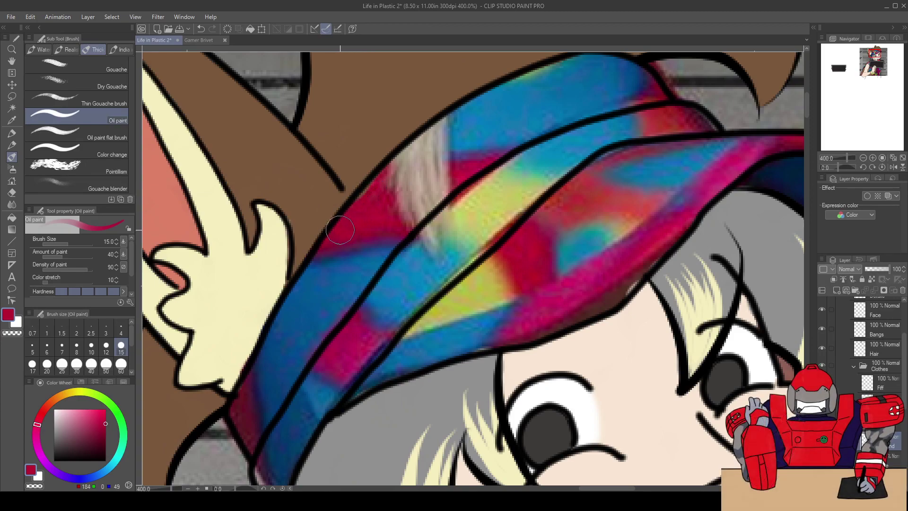
Paint crimson over the band's grey highlight, its lower edge and the dark blurred patch
mouse_move(417, 212)
mouse_down()
mouse_move(388, 214)
mouse_move(381, 194)
mouse_move(419, 206)
mouse_move(450, 180)
mouse_move(412, 191)
mouse_move(388, 182)
mouse_move(465, 175)
mouse_up()
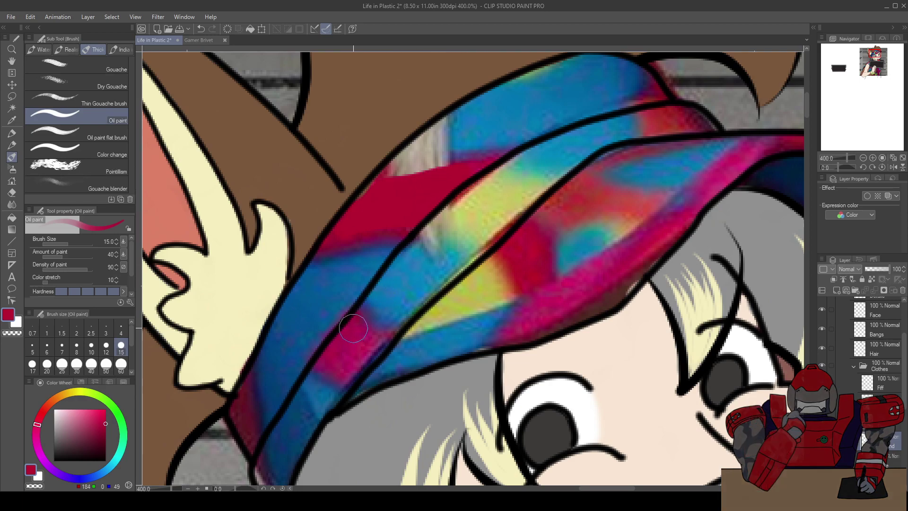
drag(356, 322, 338, 335)
mouse_move(525, 269)
mouse_down()
mouse_move(534, 276)
mouse_move(527, 238)
mouse_up()
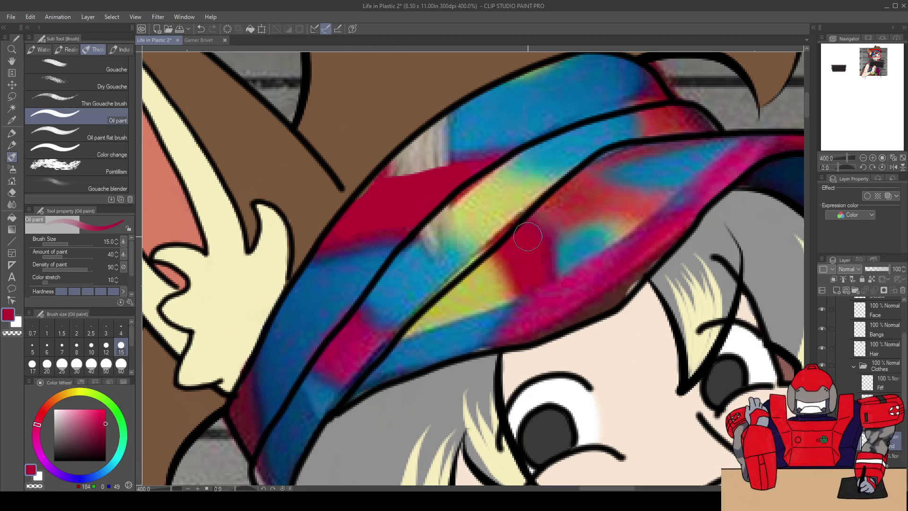
click(823, 441)
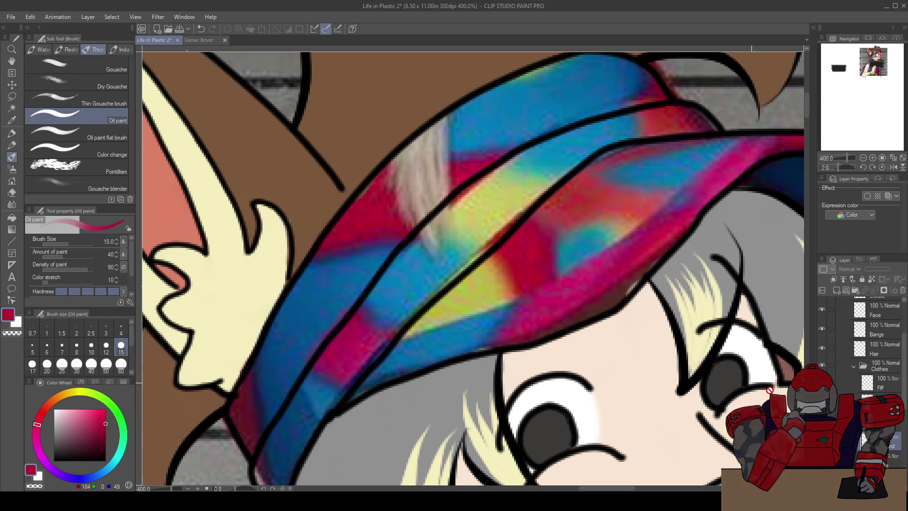
click(822, 441)
drag(904, 404, 904, 450)
scroll(868, 348, up, 2)
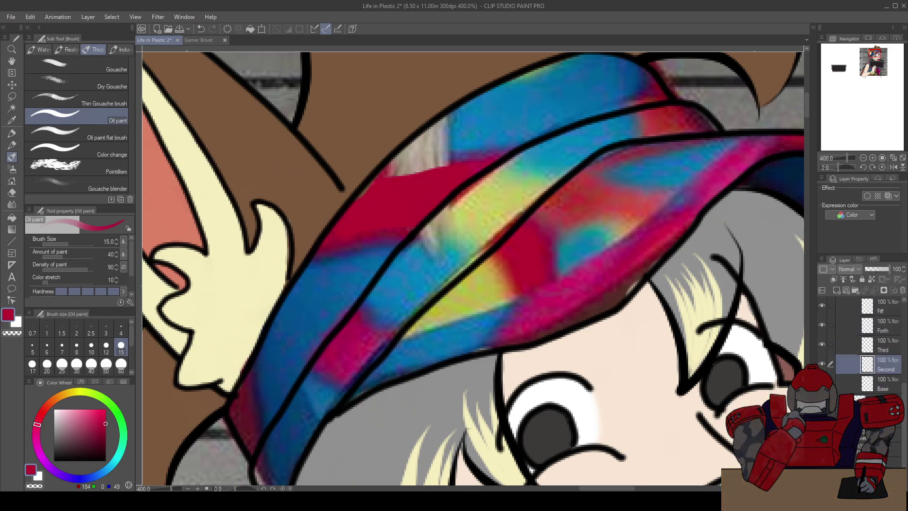
click(822, 441)
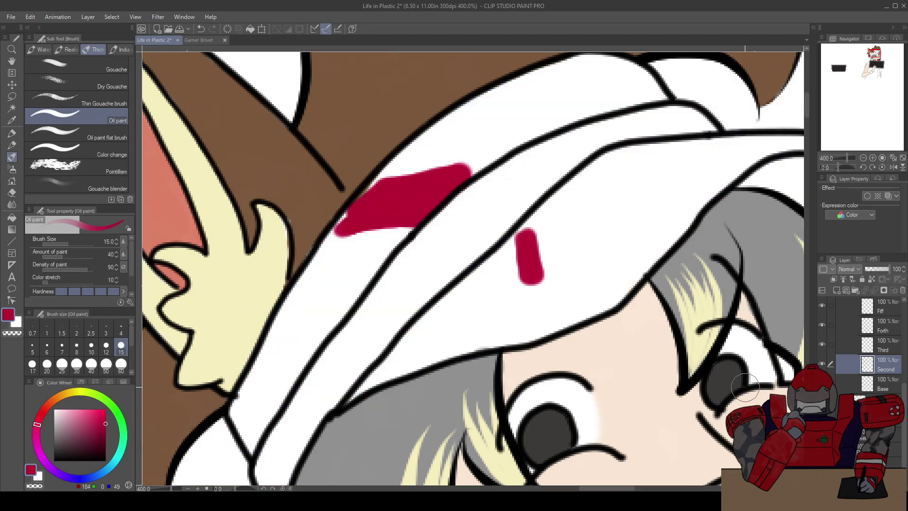
drag(520, 231, 528, 229)
Toggle the grey background and reference visibility and fade the hat pattern layer to 54% opacity
click(822, 459)
click(885, 461)
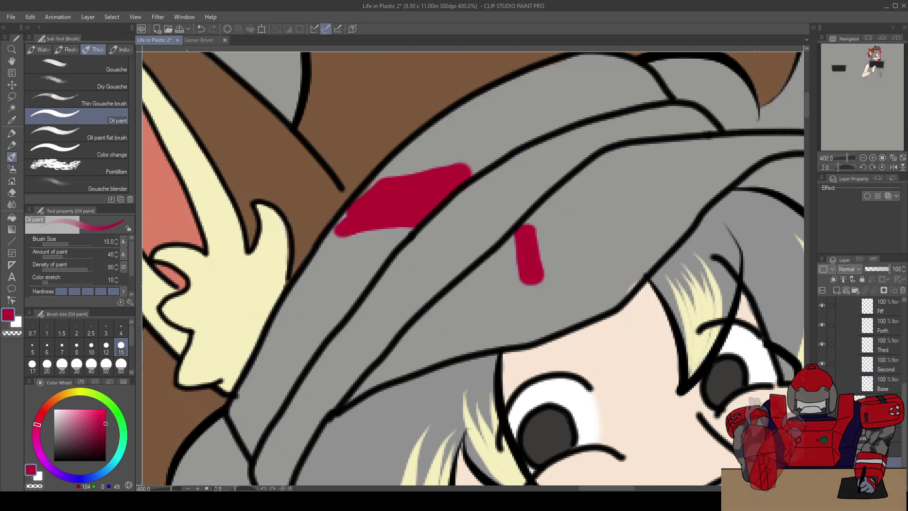
click(822, 462)
click(822, 448)
click(885, 450)
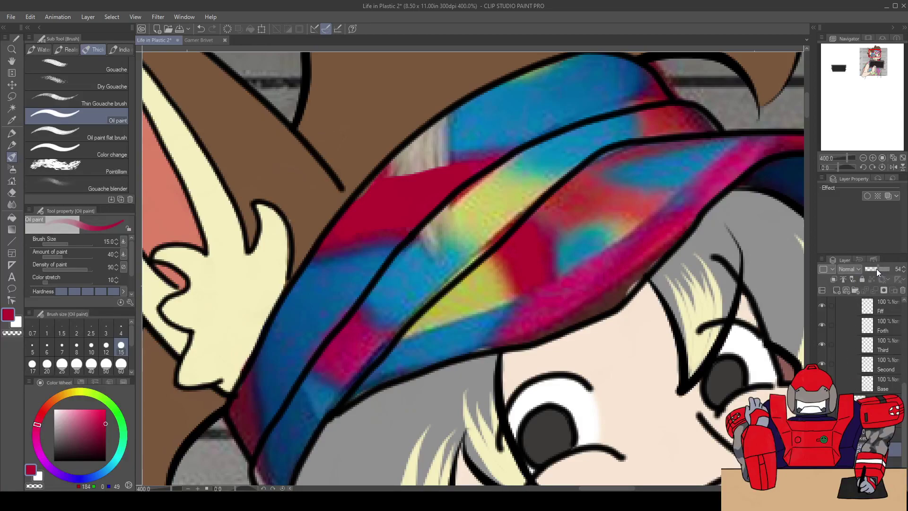
click(877, 268)
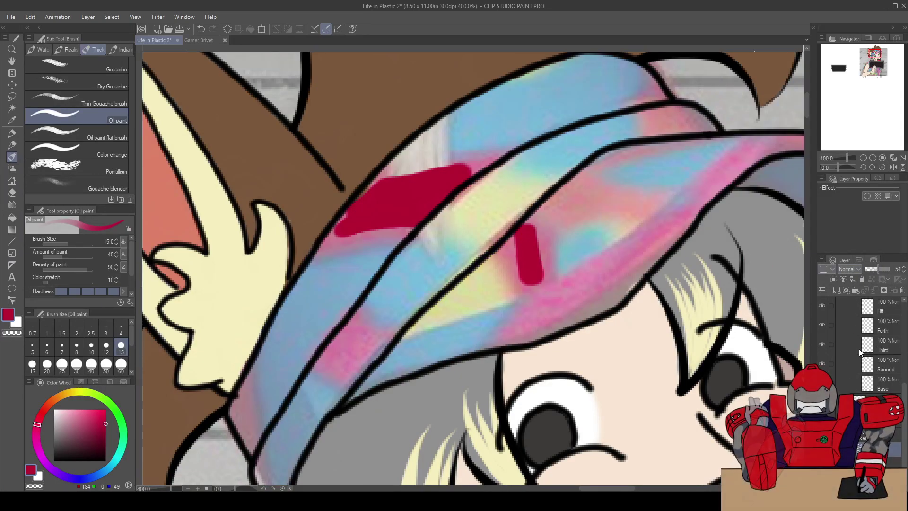
click(879, 369)
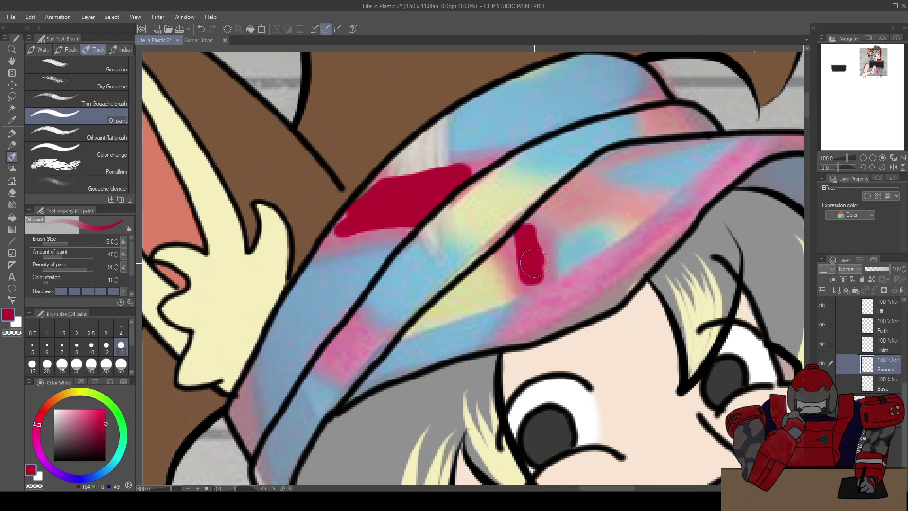
Reshape the crimson band stroke, restore the pattern to full opacity, and add crimson on the brim's top edge
mouse_move(532, 236)
mouse_down()
mouse_move(533, 269)
mouse_move(518, 243)
mouse_move(524, 265)
mouse_move(557, 268)
mouse_up()
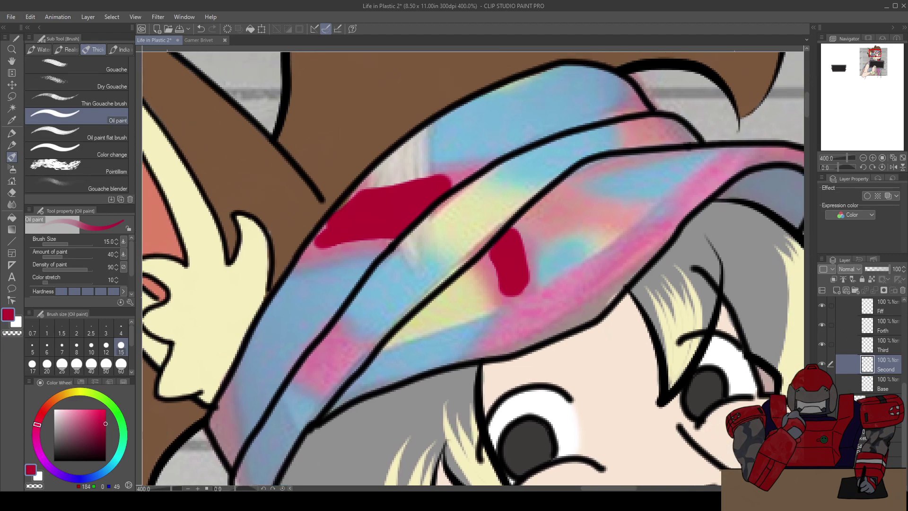
click(877, 449)
drag(881, 268, 890, 269)
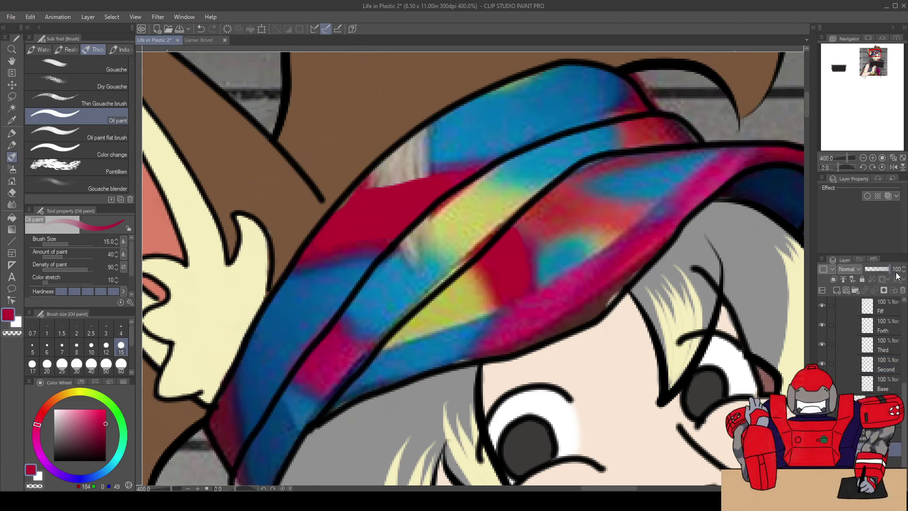
mouse_move(658, 248)
mouse_down()
mouse_move(602, 297)
mouse_move(549, 311)
mouse_up()
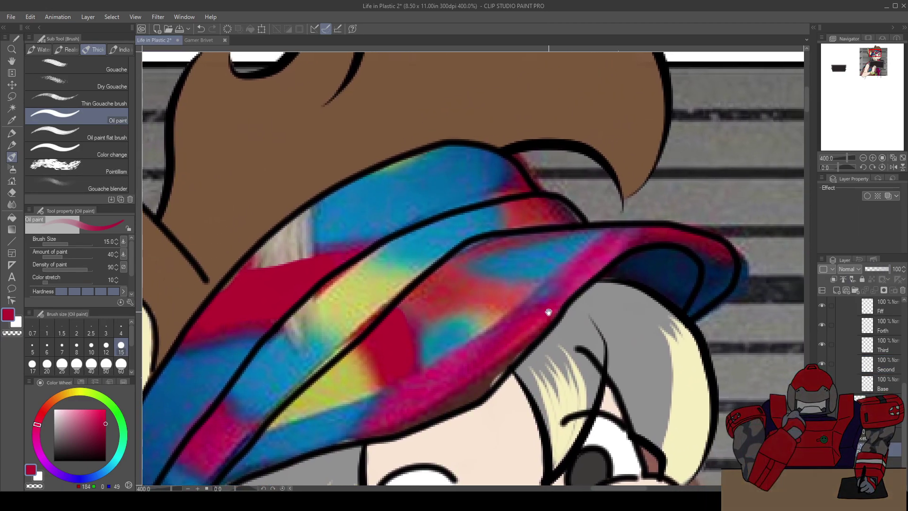
click(881, 365)
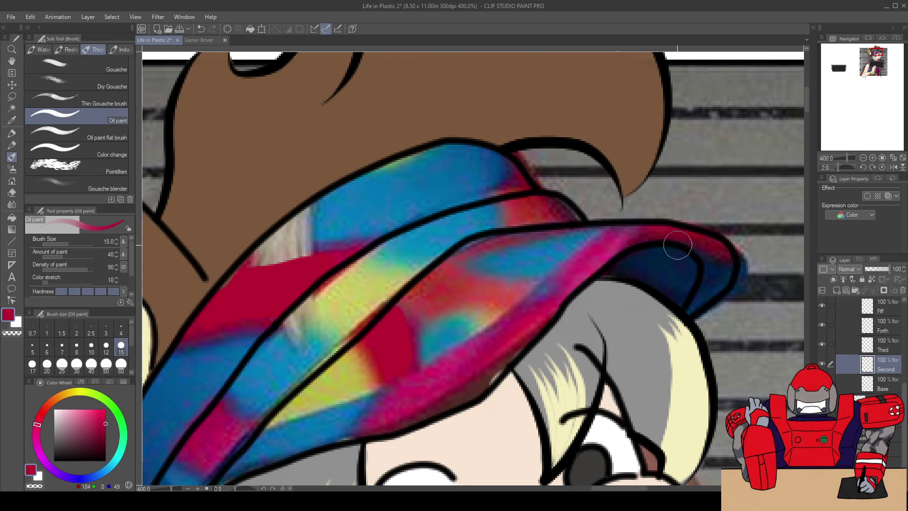
mouse_move(659, 233)
mouse_down()
mouse_move(725, 254)
mouse_move(661, 233)
mouse_up()
With the Soft Airbrush in dark red, spray the hat's red patches out to the black line art
key(b)
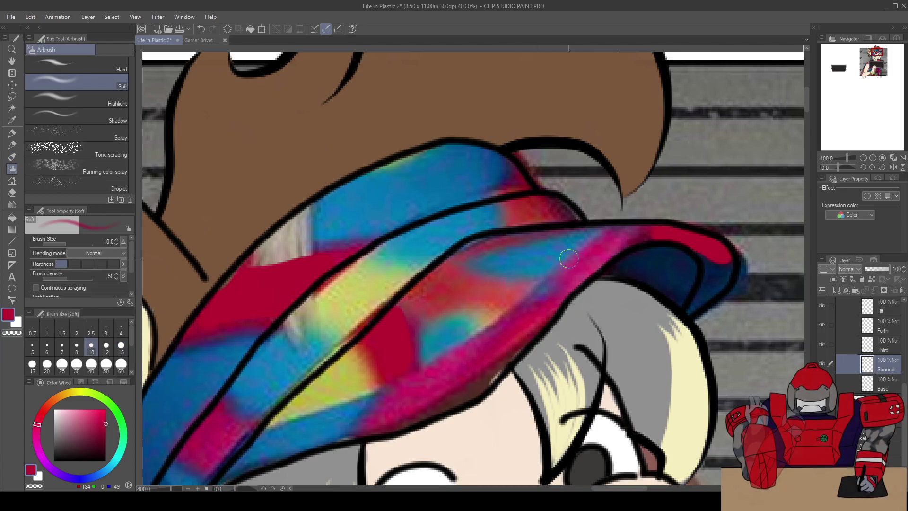
ctrl+click(637, 224)
drag(750, 264, 614, 196)
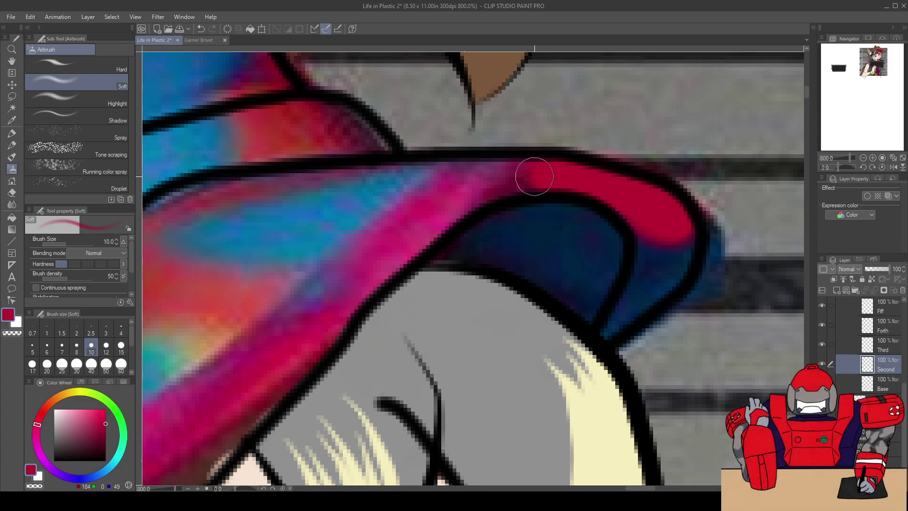
drag(451, 196, 634, 146)
drag(390, 199, 619, 113)
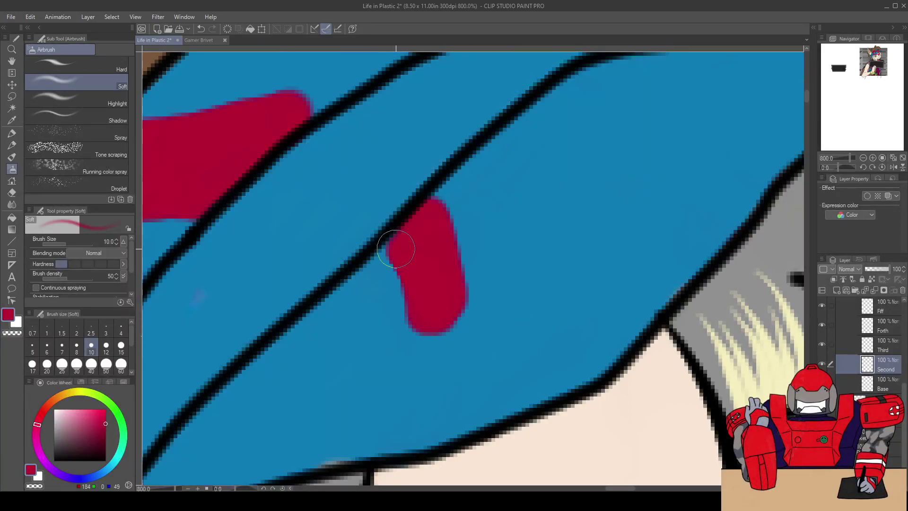
mouse_move(396, 249)
mouse_down()
mouse_move(392, 274)
mouse_move(385, 246)
mouse_move(407, 321)
mouse_move(424, 332)
mouse_move(410, 313)
mouse_move(441, 330)
mouse_move(433, 327)
mouse_move(459, 305)
mouse_move(435, 325)
mouse_move(457, 284)
mouse_move(435, 327)
mouse_move(411, 319)
mouse_move(441, 330)
mouse_up()
mouse_move(454, 281)
mouse_down()
mouse_move(458, 303)
mouse_move(450, 238)
mouse_move(432, 208)
mouse_move(460, 255)
mouse_move(440, 223)
mouse_up()
key(space)
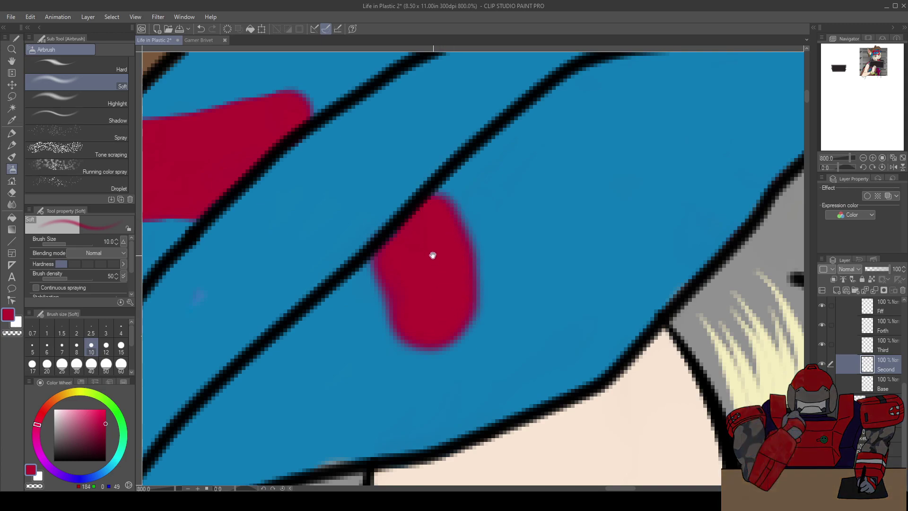
drag(305, 197, 437, 227)
mouse_move(325, 245)
mouse_down()
mouse_move(285, 240)
mouse_move(329, 244)
mouse_move(240, 248)
mouse_move(303, 248)
mouse_move(184, 266)
mouse_move(312, 246)
mouse_move(199, 259)
mouse_move(183, 252)
mouse_move(201, 219)
mouse_move(175, 264)
mouse_move(175, 248)
mouse_move(282, 149)
mouse_move(236, 198)
mouse_move(260, 167)
mouse_move(289, 157)
mouse_move(254, 164)
mouse_move(377, 129)
mouse_move(414, 125)
mouse_move(436, 144)
mouse_move(424, 124)
mouse_move(288, 167)
mouse_up()
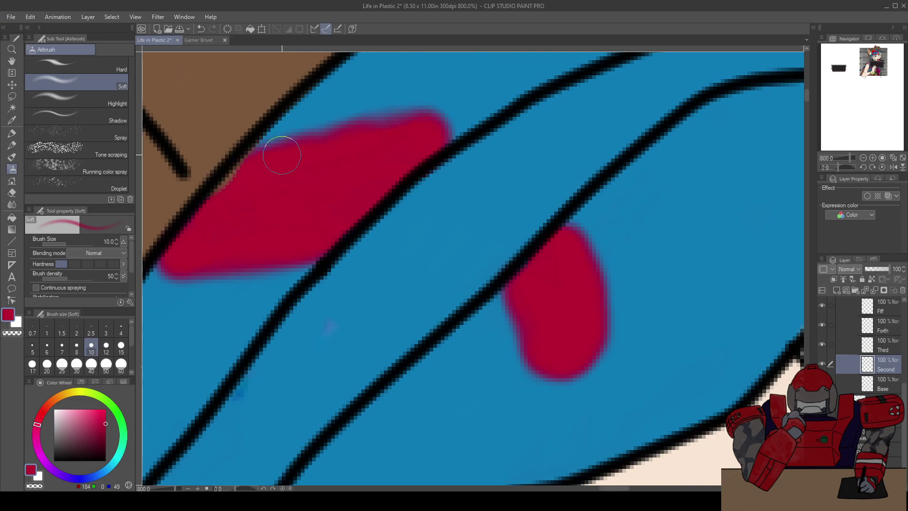
scroll(280, 156, down, 4)
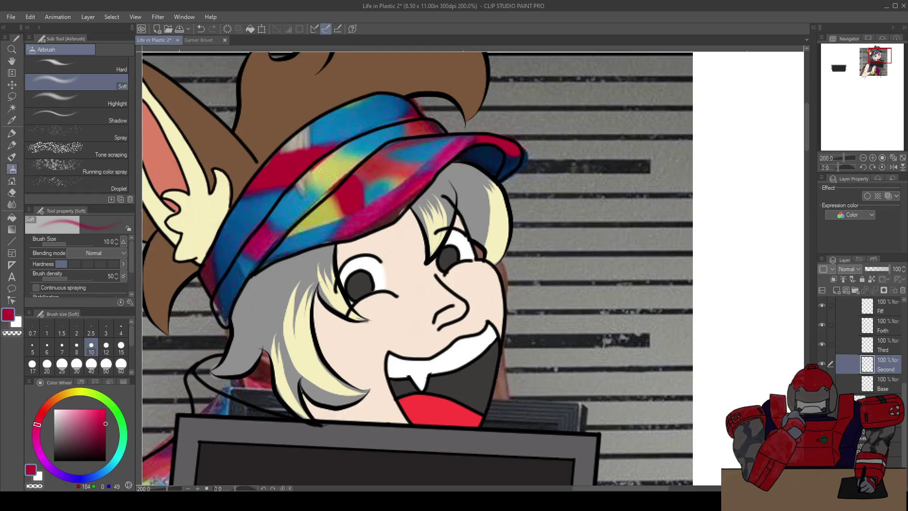
Show the blue Base layer, compare the red patch layer on and off, then hide Second and select Third
click(822, 383)
click(822, 364)
click(821, 365)
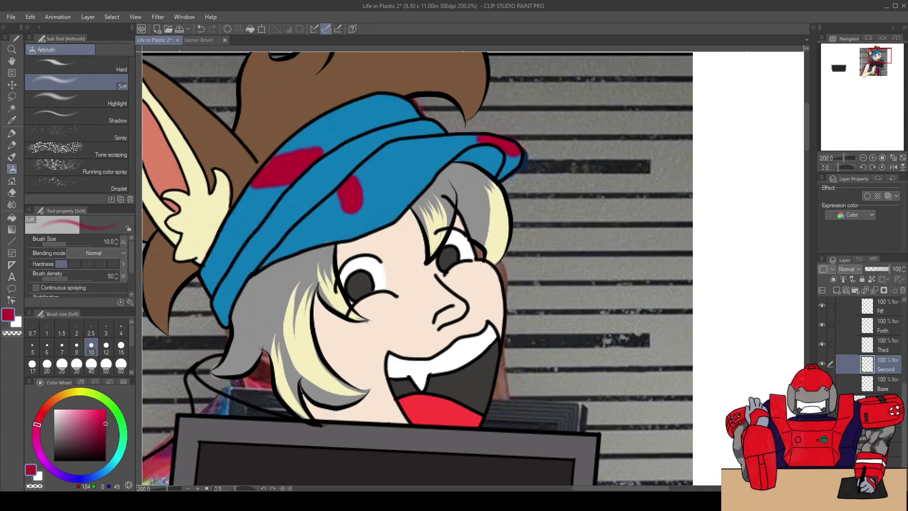
scroll(398, 198, up, 5)
drag(166, 140, 538, 285)
scroll(539, 285, down, 2)
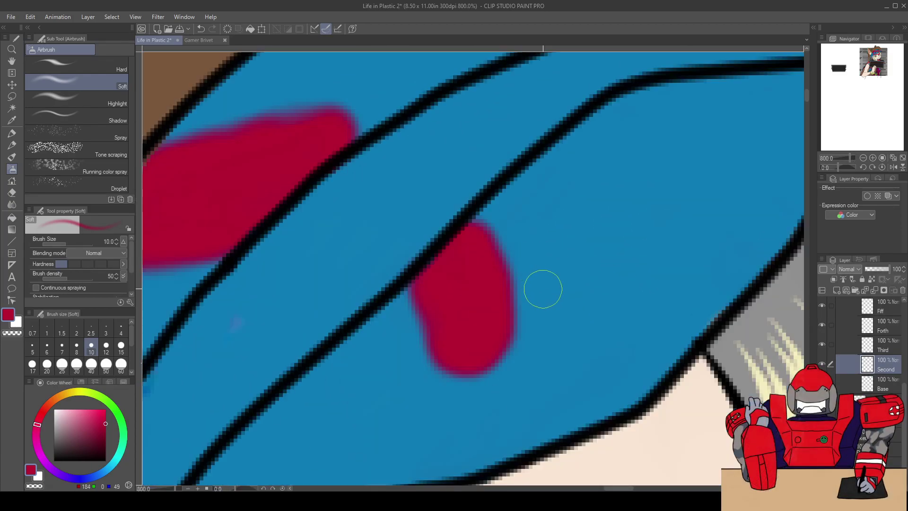
scroll(545, 284, down, 4)
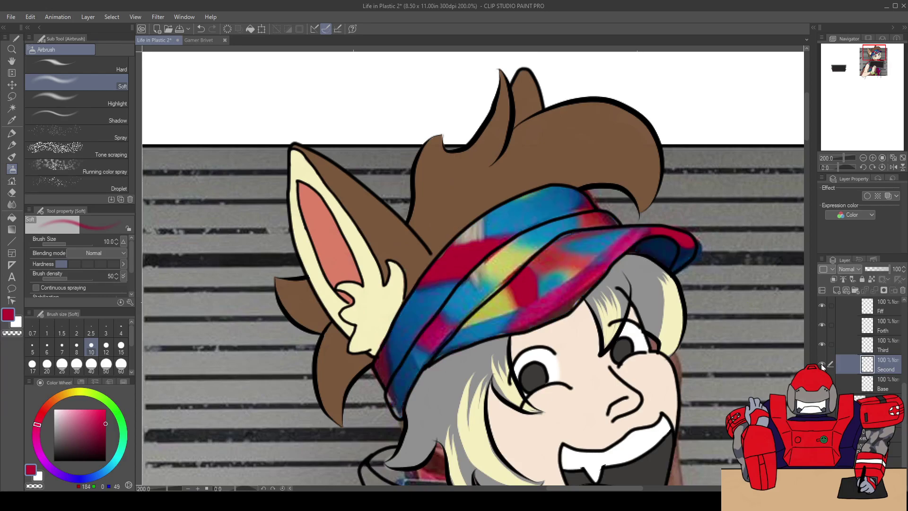
click(822, 364)
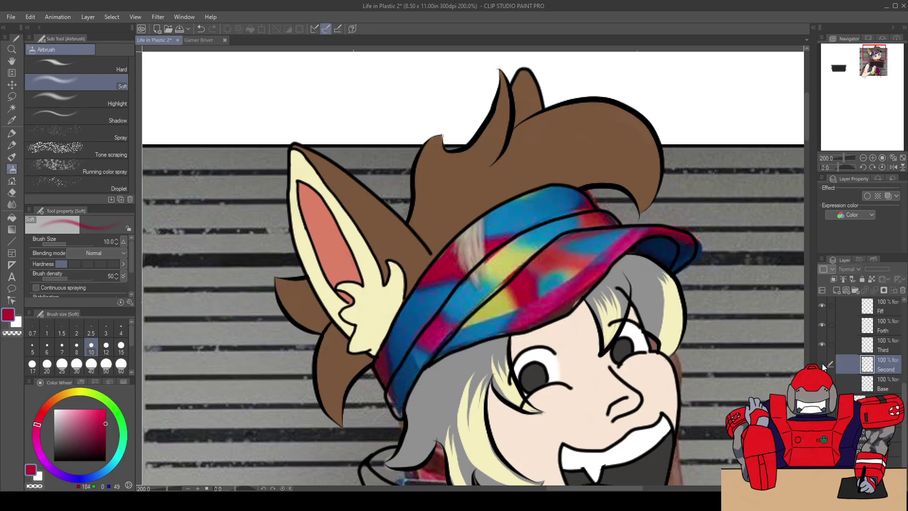
click(877, 344)
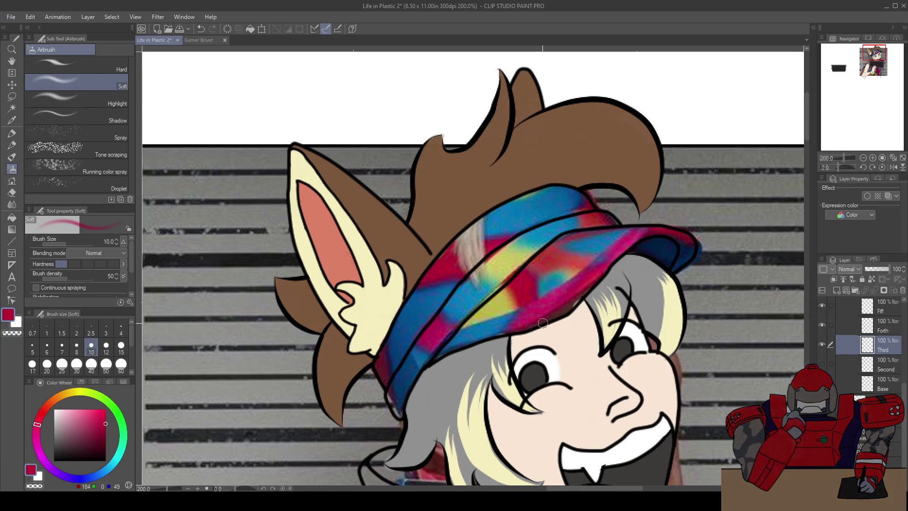
Eyedrop the shirt's pink, return to the airbrush, hide the left figure's layer and zoom onto the hat brim
scroll(456, 296, down, 1)
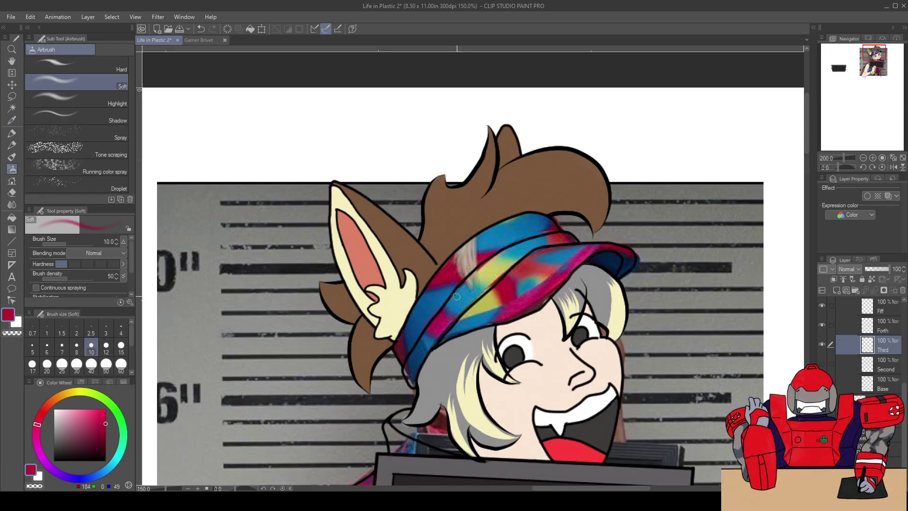
scroll(456, 297, down, 3)
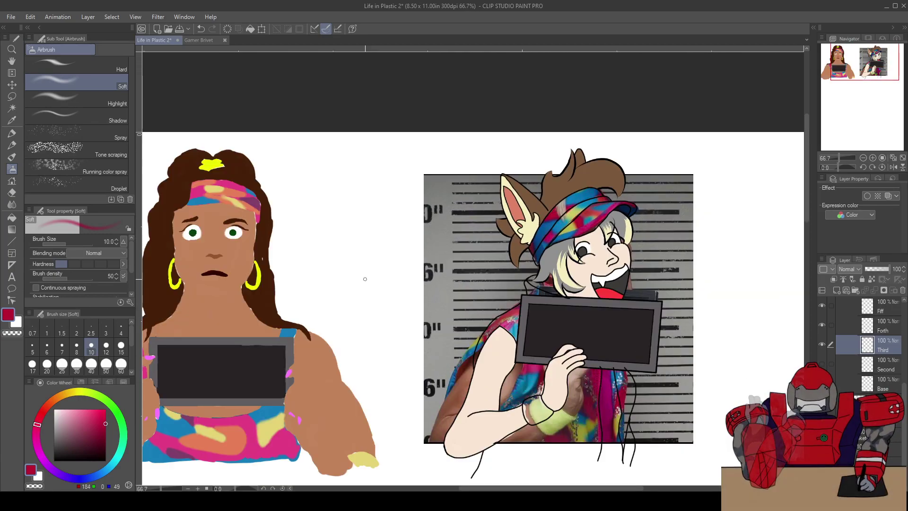
key(i)
click(251, 420)
key(b)
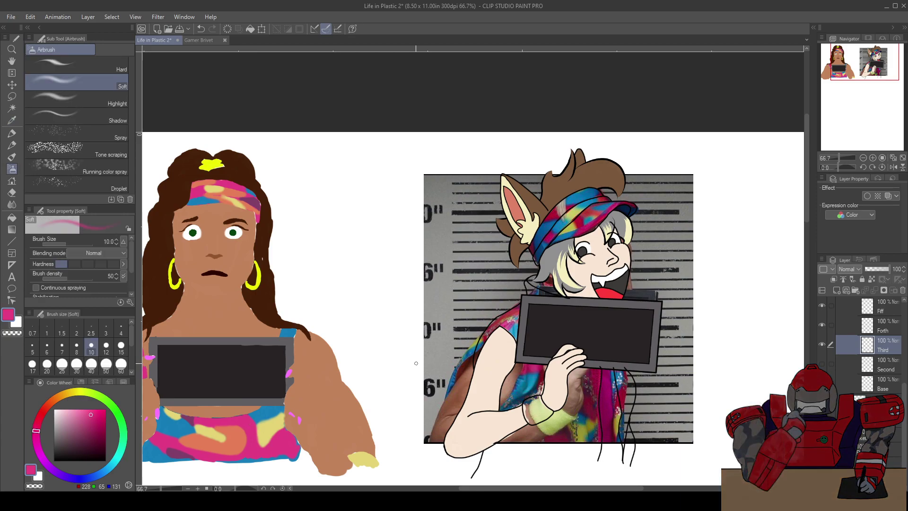
click(823, 449)
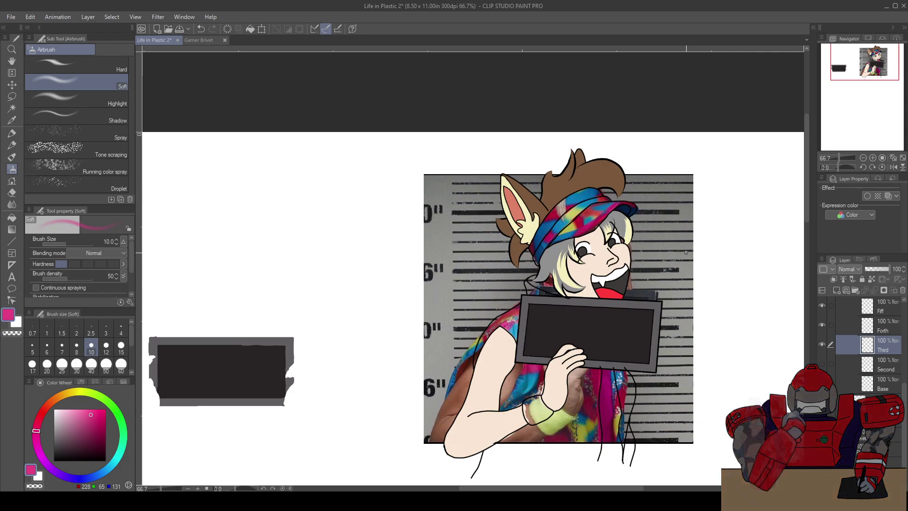
scroll(486, 233, up, 6)
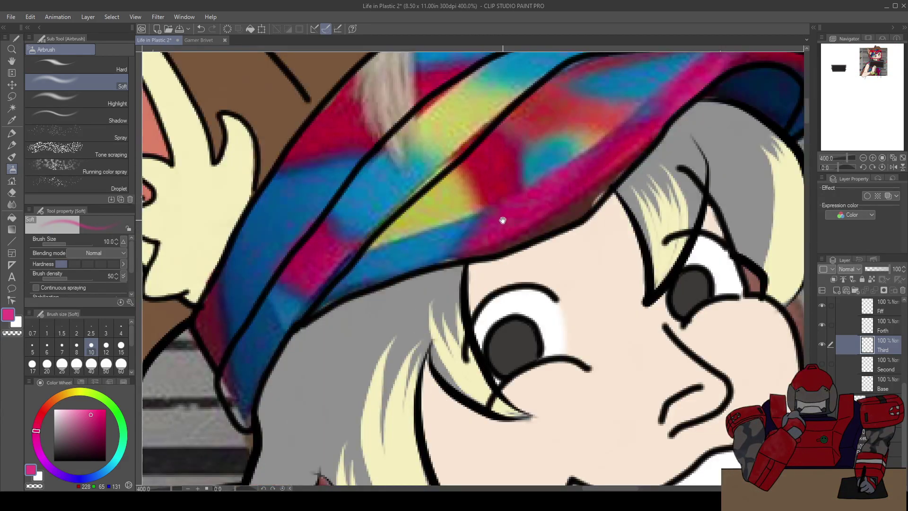
drag(502, 222, 495, 257)
scroll(492, 257, down, 2)
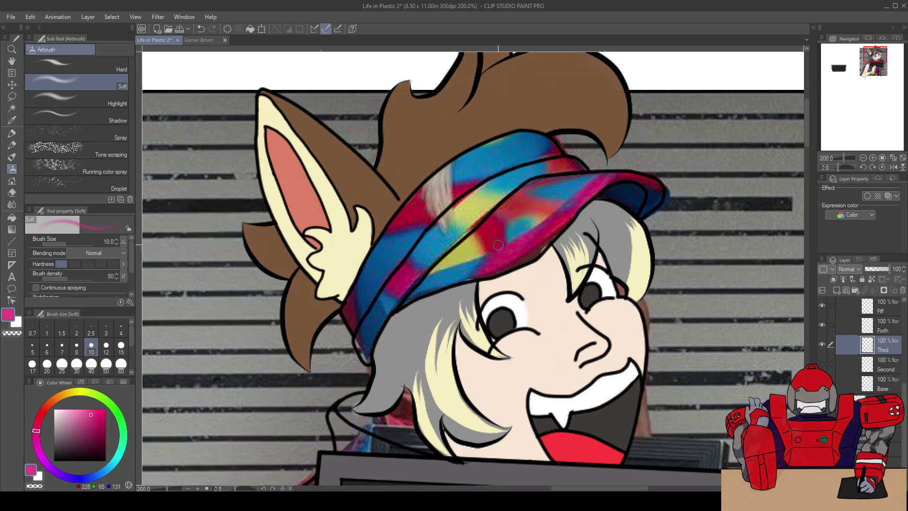
scroll(499, 258, up, 2)
drag(517, 269, 513, 303)
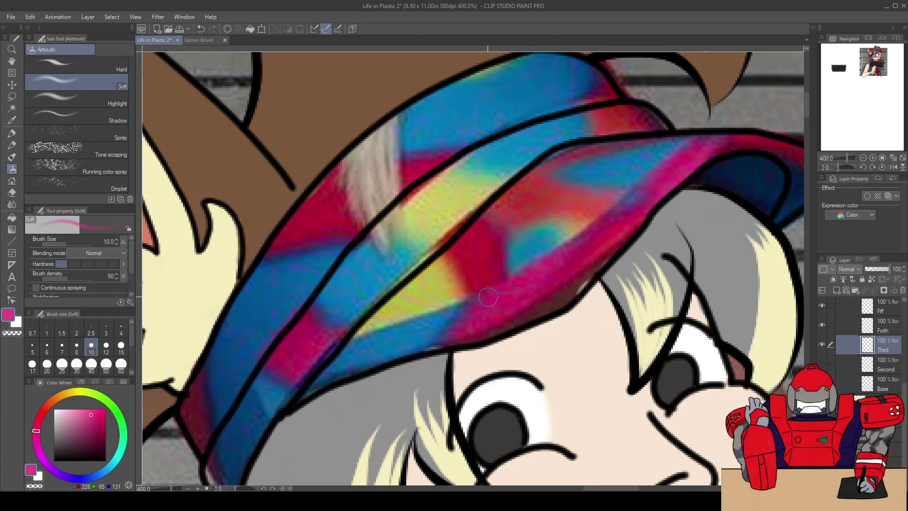
Undo the pink airbrush stroke, switch to Oil paint and fade the hat paint folder to 71% opacity
drag(489, 295, 472, 328)
key(ctrl+z)
key(b)
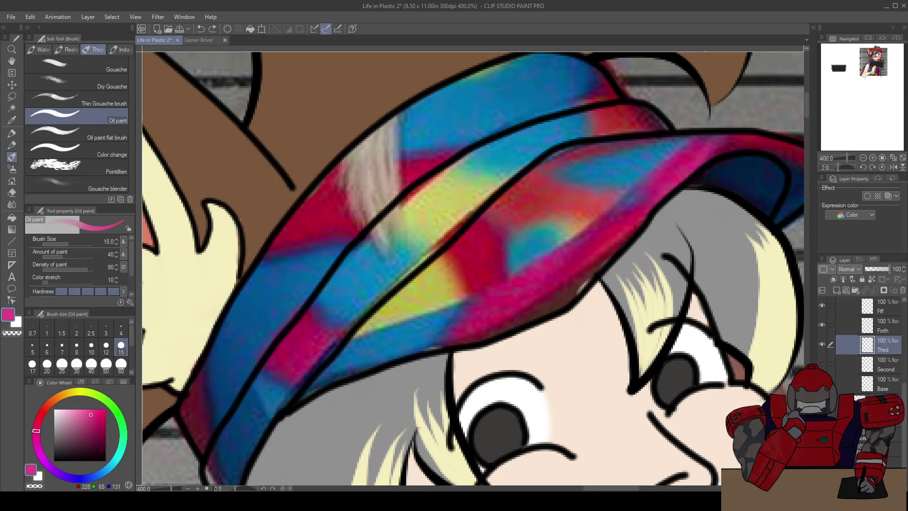
click(893, 463)
click(893, 449)
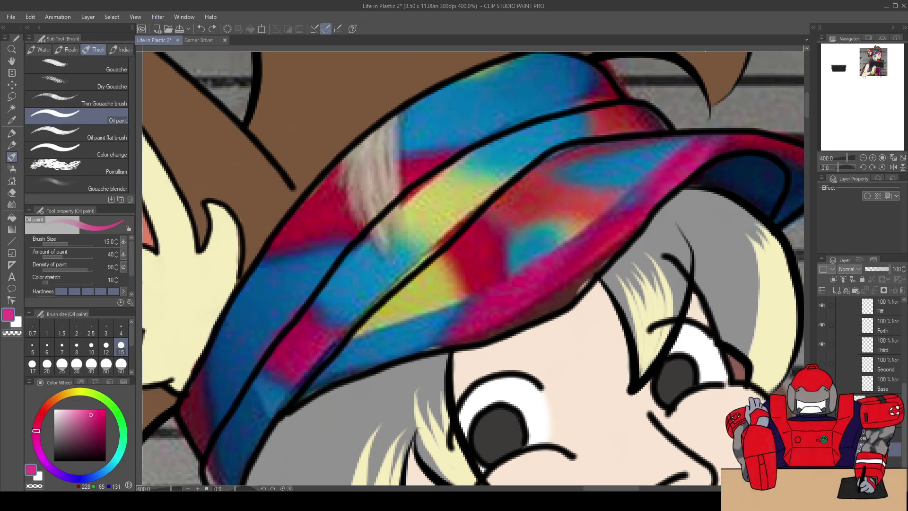
drag(886, 270, 883, 273)
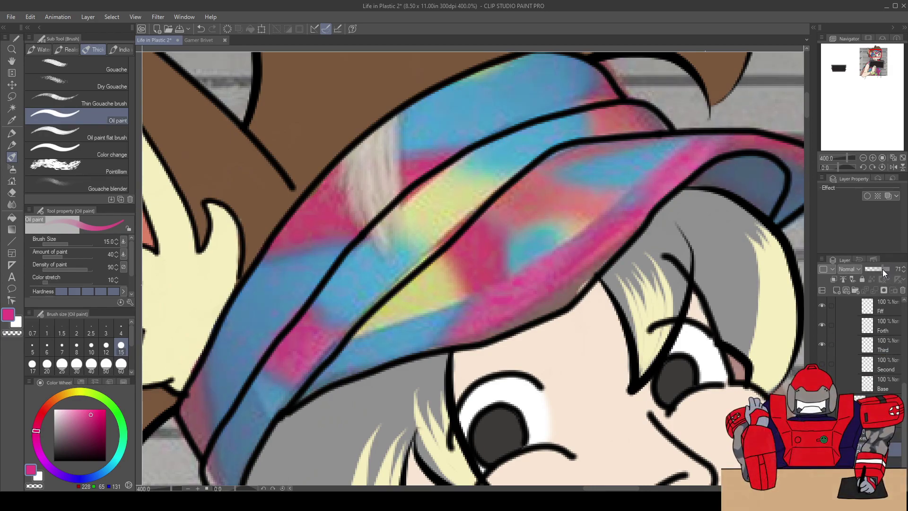
click(883, 346)
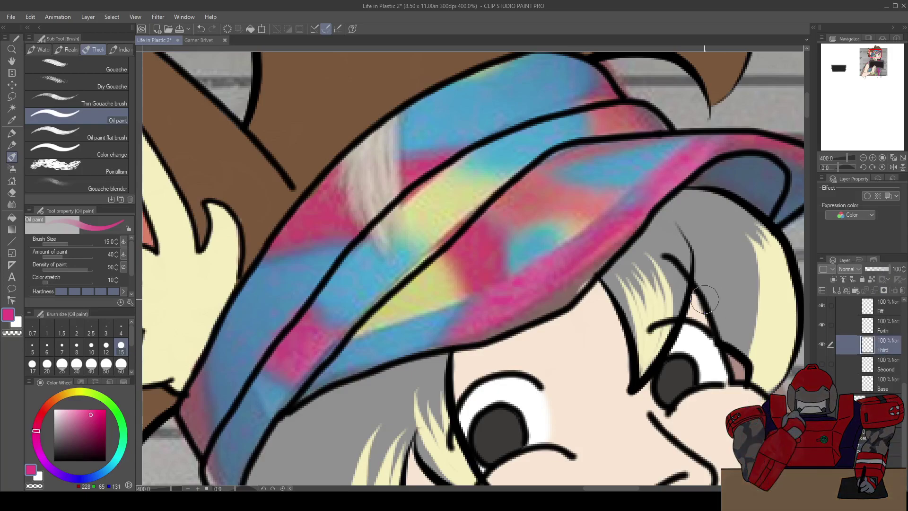
Paint solid pink along the brim's lower edge up to its right-hand tip on Third
drag(496, 295, 461, 345)
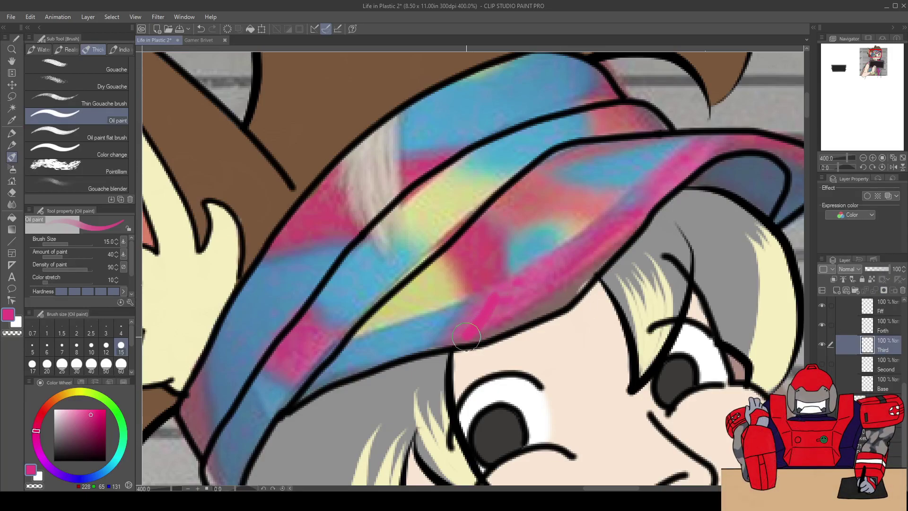
mouse_move(500, 289)
mouse_down()
mouse_move(560, 258)
mouse_move(503, 290)
mouse_move(476, 335)
mouse_move(519, 318)
mouse_move(510, 323)
mouse_move(531, 290)
mouse_move(574, 261)
mouse_move(562, 253)
mouse_move(566, 243)
mouse_move(585, 244)
mouse_move(578, 249)
mouse_move(592, 235)
mouse_move(570, 246)
mouse_move(624, 204)
mouse_move(610, 218)
mouse_up()
key(ctrl+z)
mouse_move(561, 270)
mouse_down()
mouse_move(546, 296)
mouse_move(552, 300)
mouse_up()
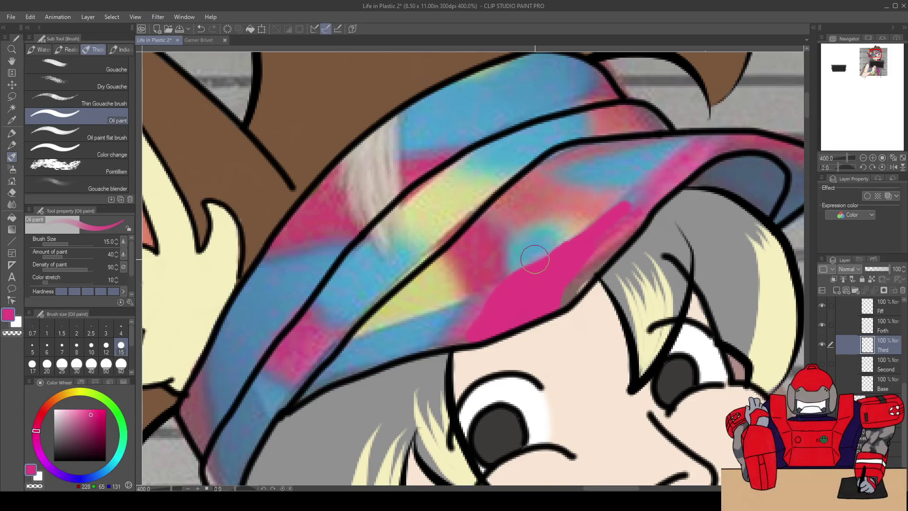
drag(623, 221, 608, 236)
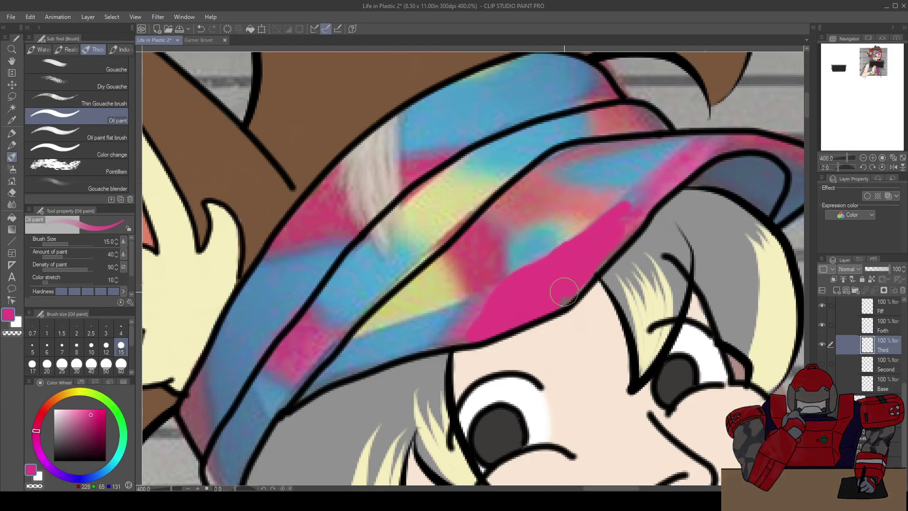
mouse_move(590, 267)
mouse_down()
mouse_move(660, 199)
mouse_move(674, 163)
mouse_move(663, 189)
mouse_move(685, 163)
mouse_move(664, 186)
mouse_move(709, 159)
mouse_move(628, 194)
mouse_up()
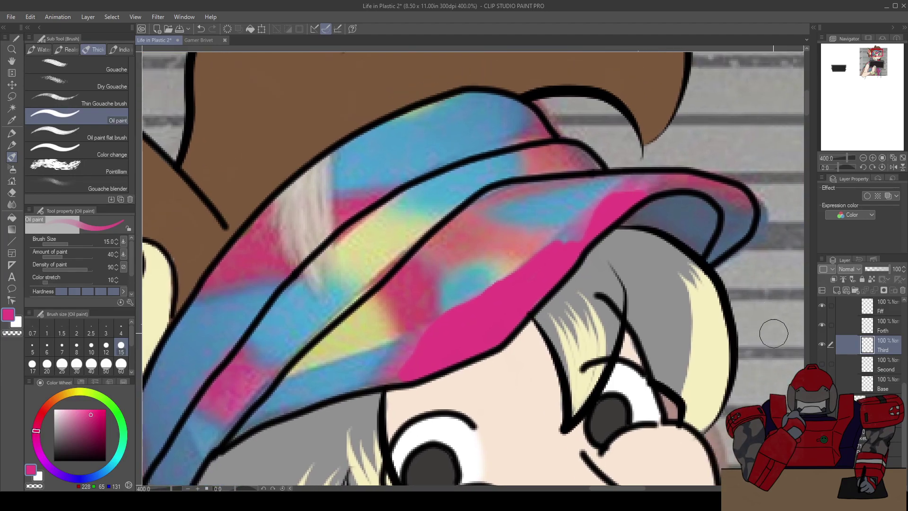
Extend the pink band along the brim's inner and lower edges with the oil paint brush
click(822, 364)
click(822, 364)
drag(644, 194, 666, 189)
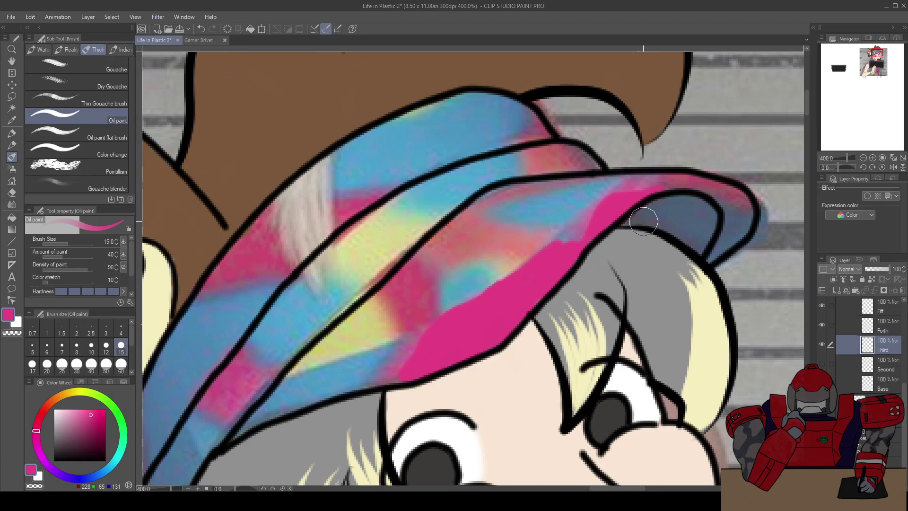
key(e)
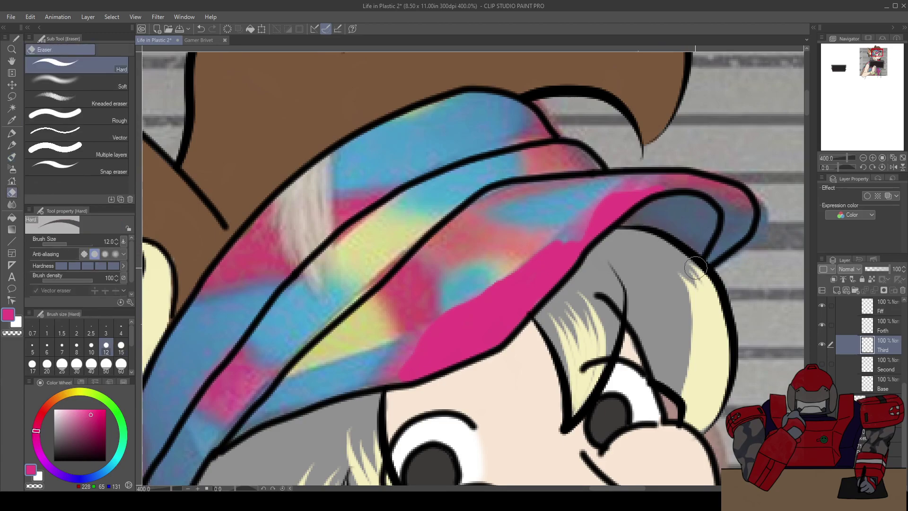
key(b)
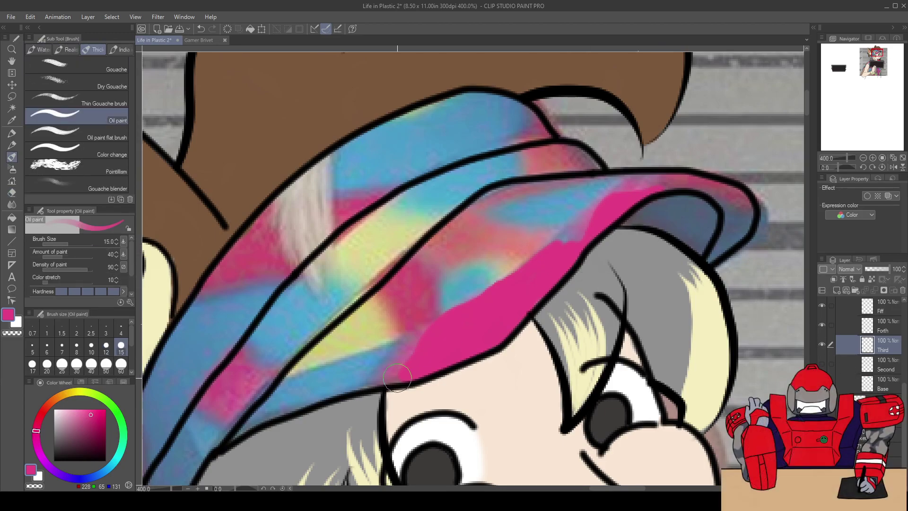
drag(416, 369, 397, 372)
Airbrush soft pink along the brim's lower edge and erase the overspray, checking against the blue base
click(822, 384)
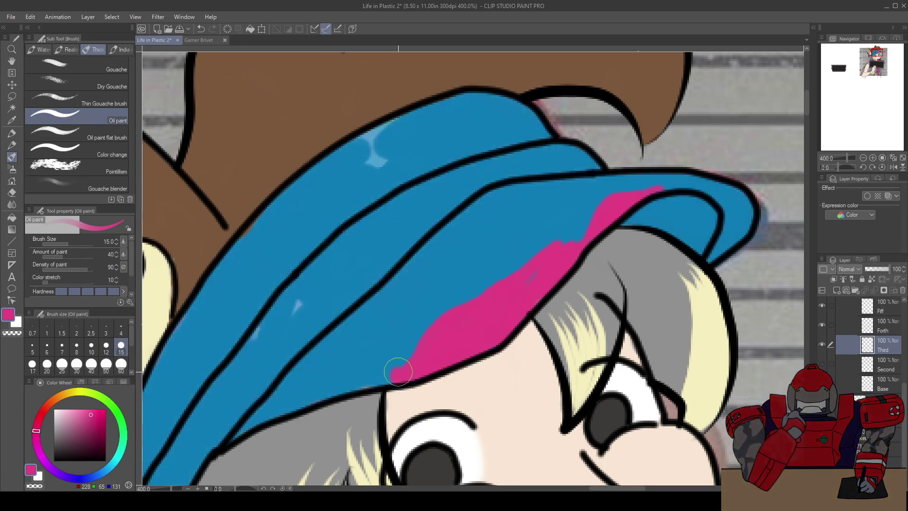
key(ctrl+z)
key(b)
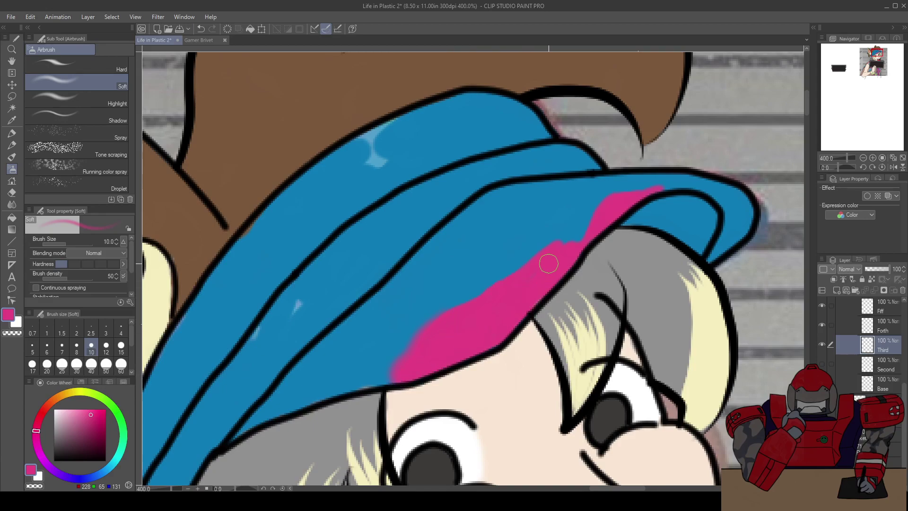
drag(528, 305, 484, 355)
key(e)
drag(488, 365, 539, 324)
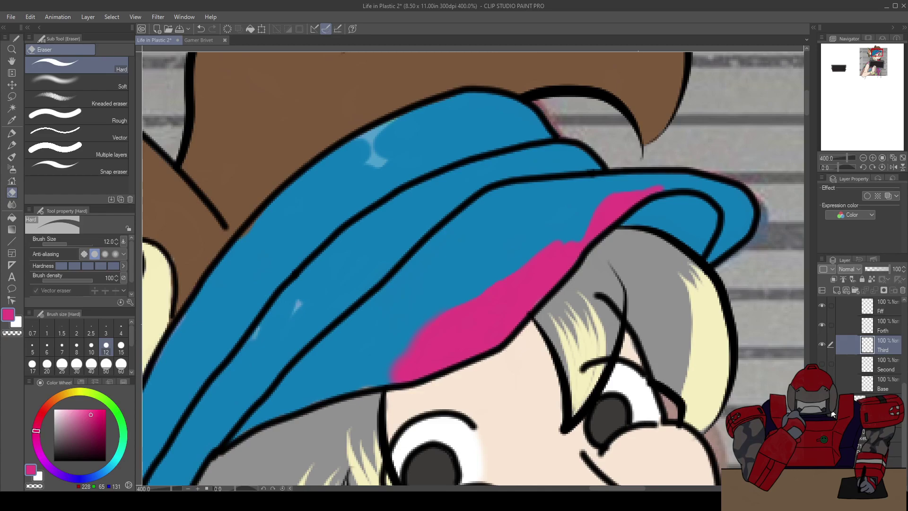
click(822, 383)
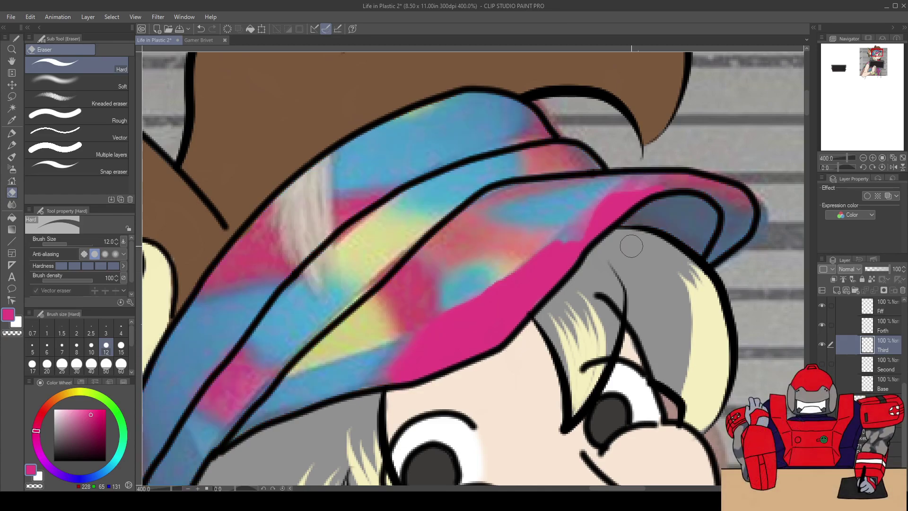
Soften the pink band's edge on the brim with the Soft airbrush
key(b)
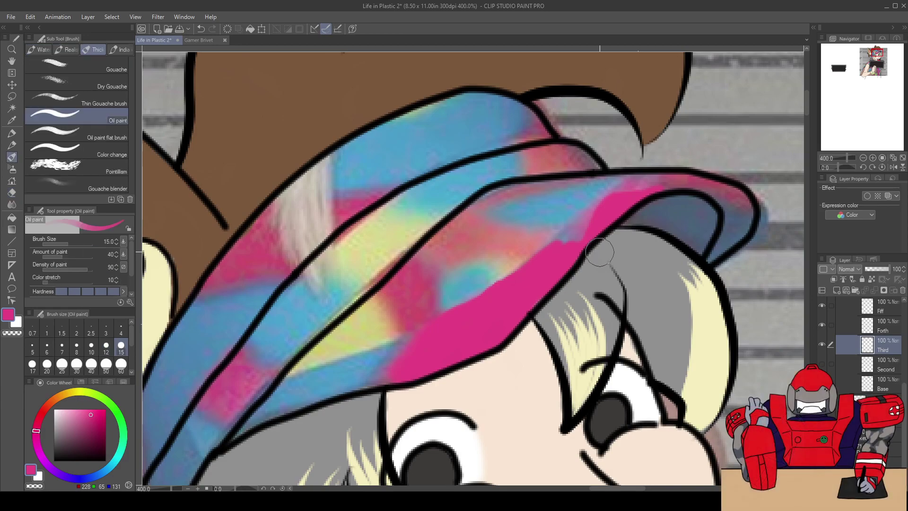
scroll(600, 253, up, 2)
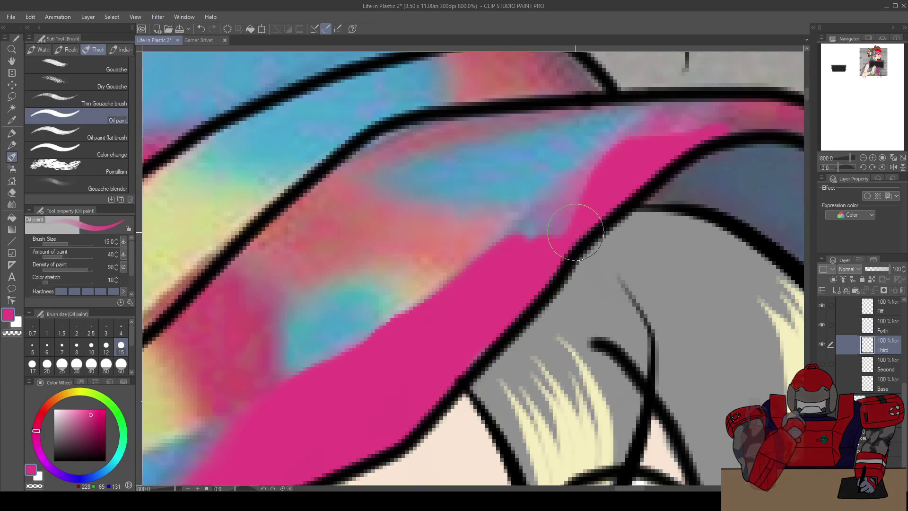
key(b)
mouse_move(564, 217)
mouse_down()
mouse_move(561, 229)
mouse_move(588, 185)
mouse_move(572, 227)
mouse_up()
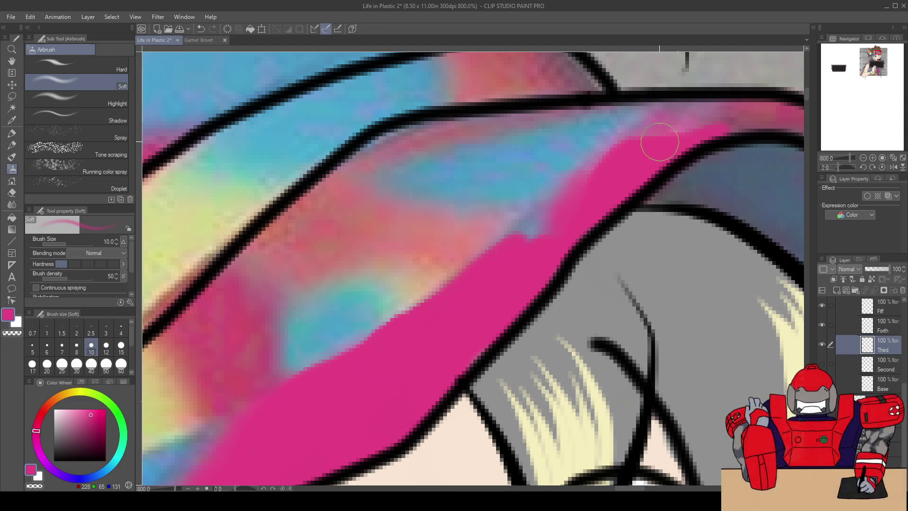
drag(691, 144, 606, 191)
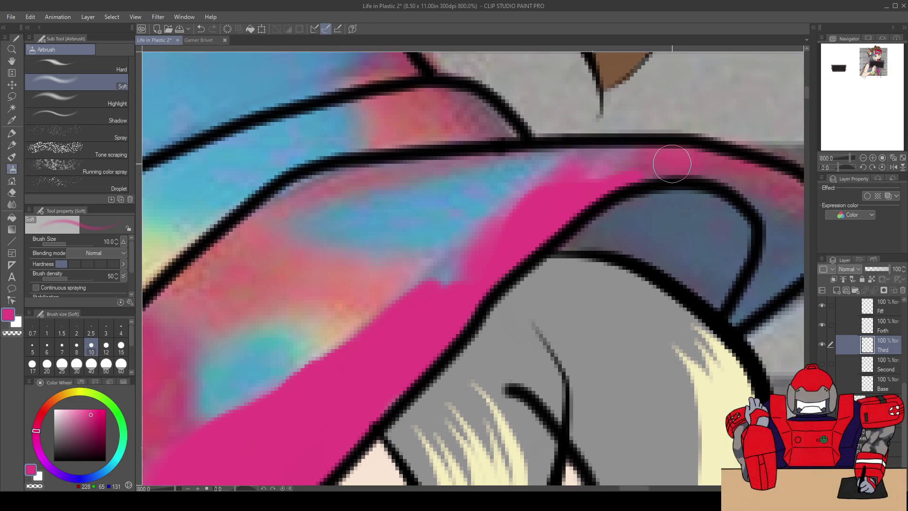
Turn the dark red Second and blue Base layers back on and fill the pink band's left edge
click(822, 364)
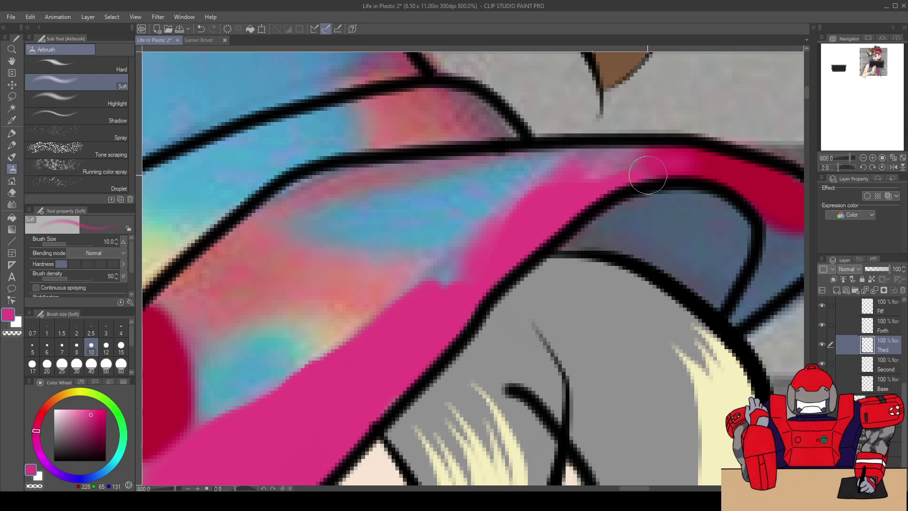
click(822, 384)
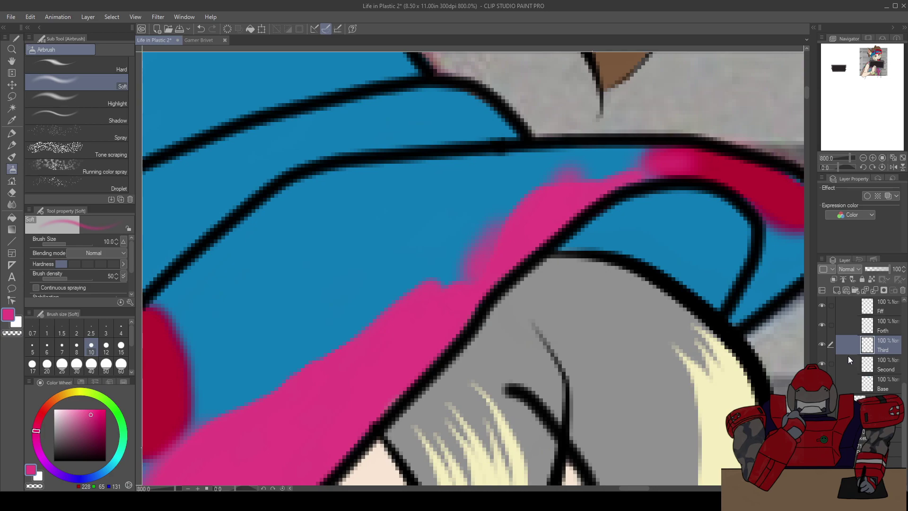
key(ctrl+y)
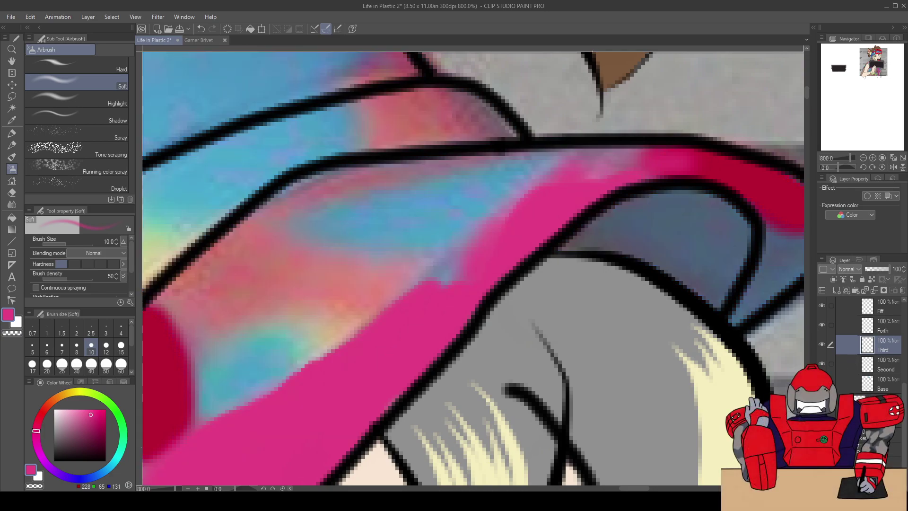
key(ctrl+z)
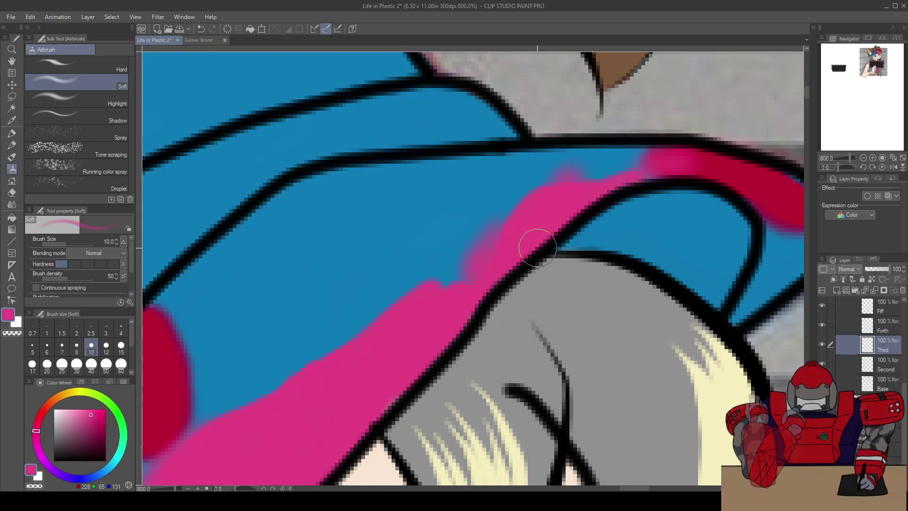
mouse_move(501, 237)
mouse_down()
mouse_move(490, 267)
mouse_move(503, 232)
mouse_move(540, 197)
mouse_move(509, 218)
mouse_move(492, 269)
mouse_move(507, 231)
mouse_move(545, 195)
mouse_move(520, 212)
mouse_move(570, 184)
mouse_move(550, 187)
mouse_move(596, 173)
mouse_move(598, 191)
mouse_move(646, 174)
mouse_move(577, 200)
mouse_move(552, 199)
mouse_move(525, 256)
mouse_move(478, 293)
mouse_move(545, 243)
mouse_up()
scroll(534, 258, down, 2)
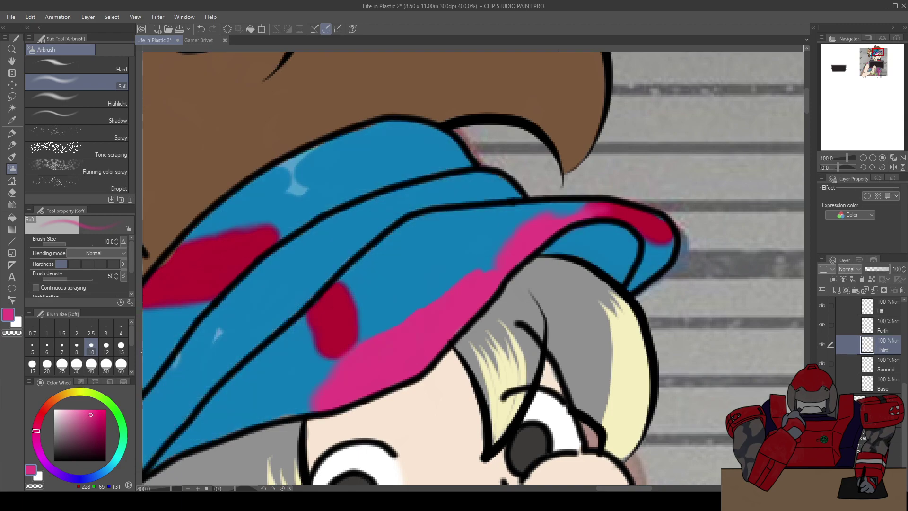
scroll(486, 285, down, 2)
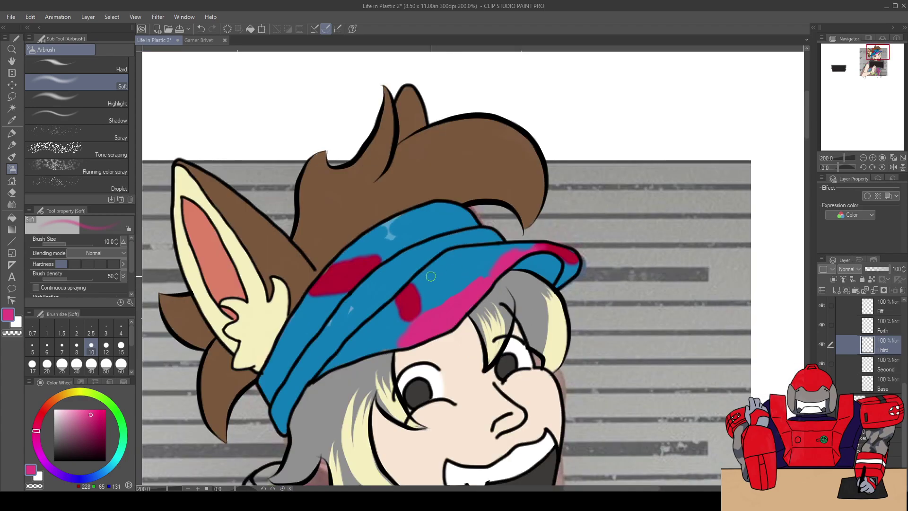
Hide the blue Base and dark red Second layers, keep the Oil paint brush, and select the Forth layer
drag(428, 278, 448, 273)
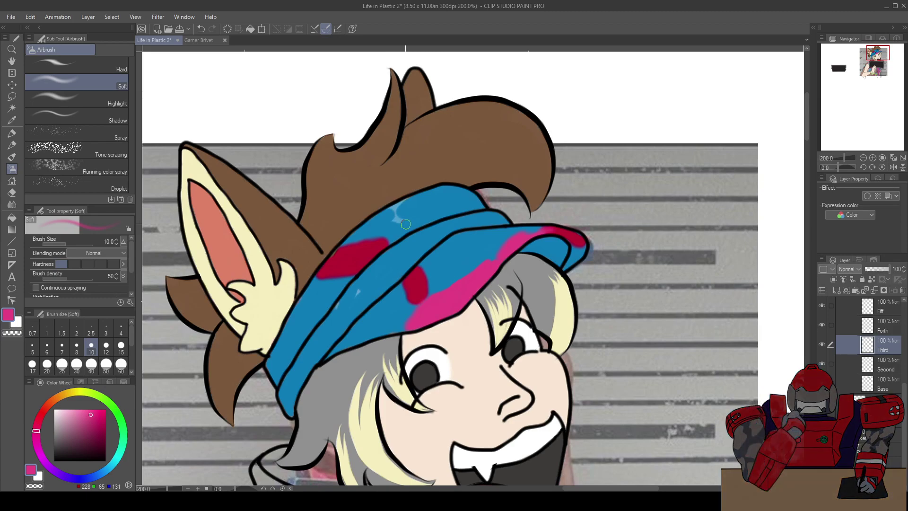
click(822, 383)
click(822, 383)
key(p)
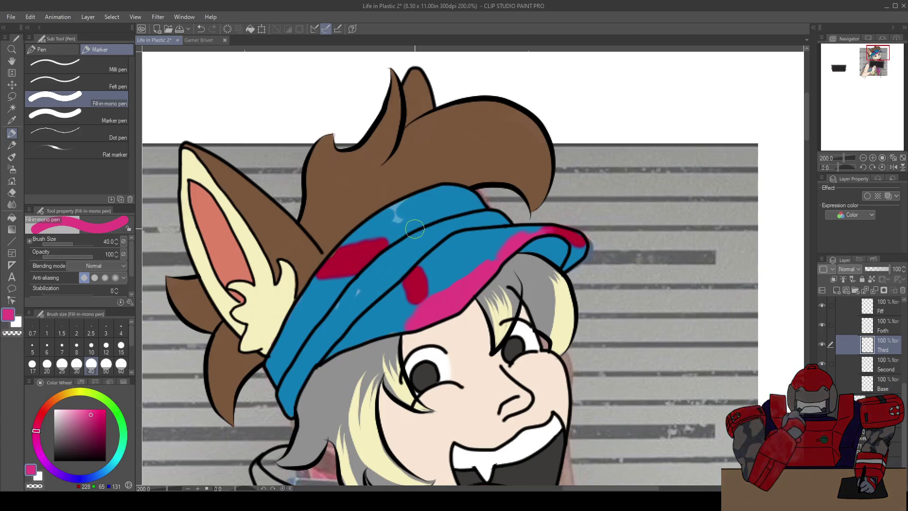
key(b)
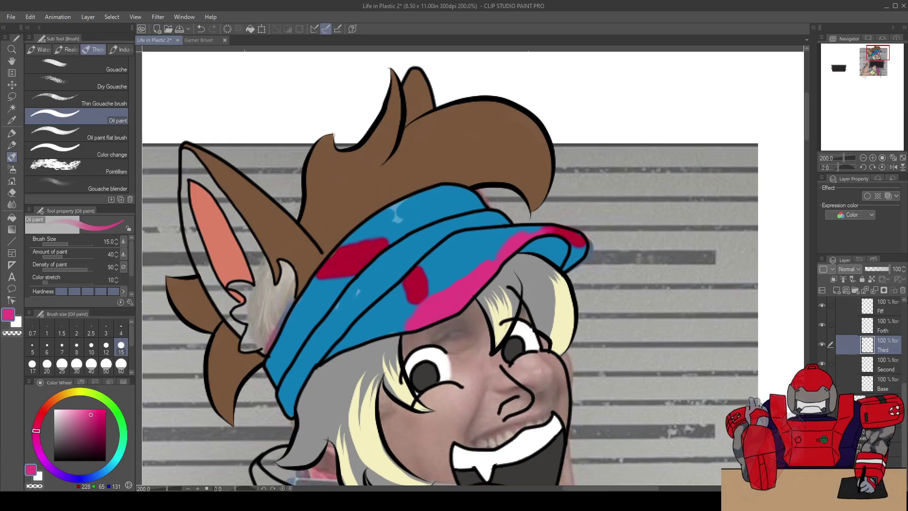
click(822, 383)
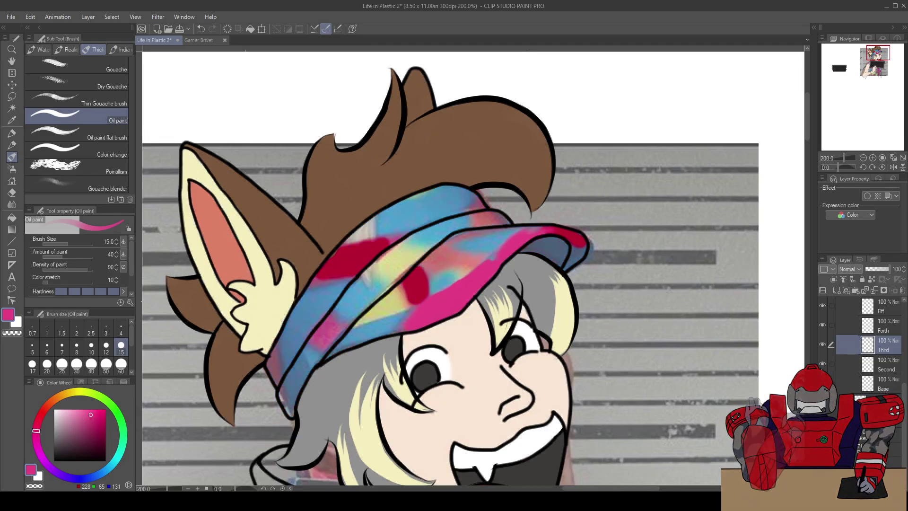
click(822, 364)
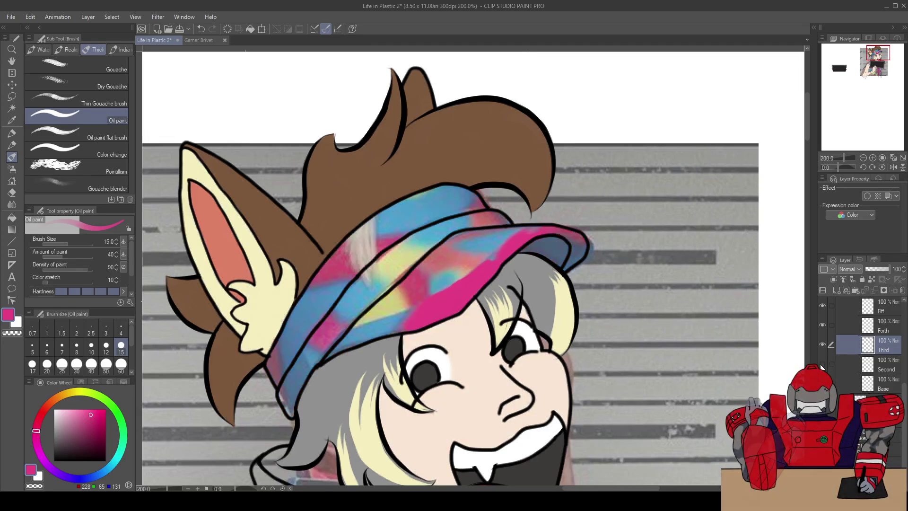
click(882, 325)
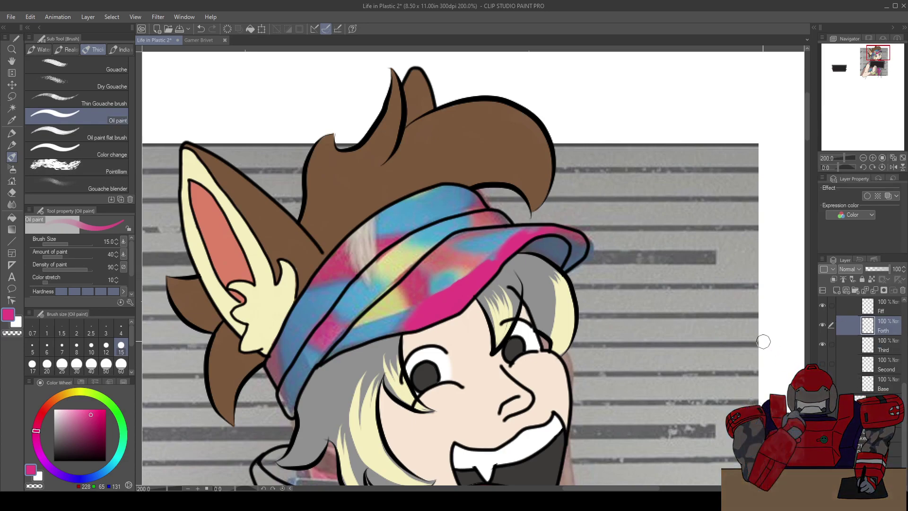
scroll(450, 308, down, 1)
Raise the mugshot photo layer's opacity from 71 to 100, sample the hat's yellow, and save
drag(365, 301, 403, 314)
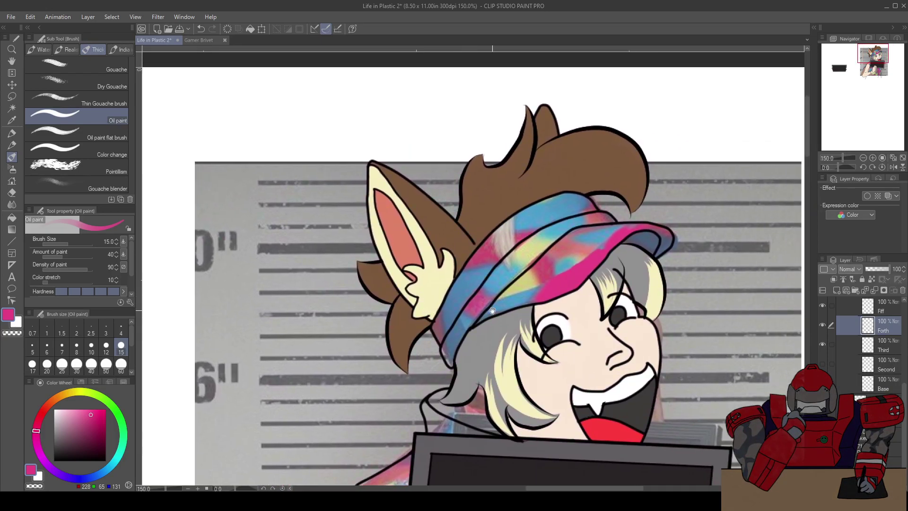
click(883, 450)
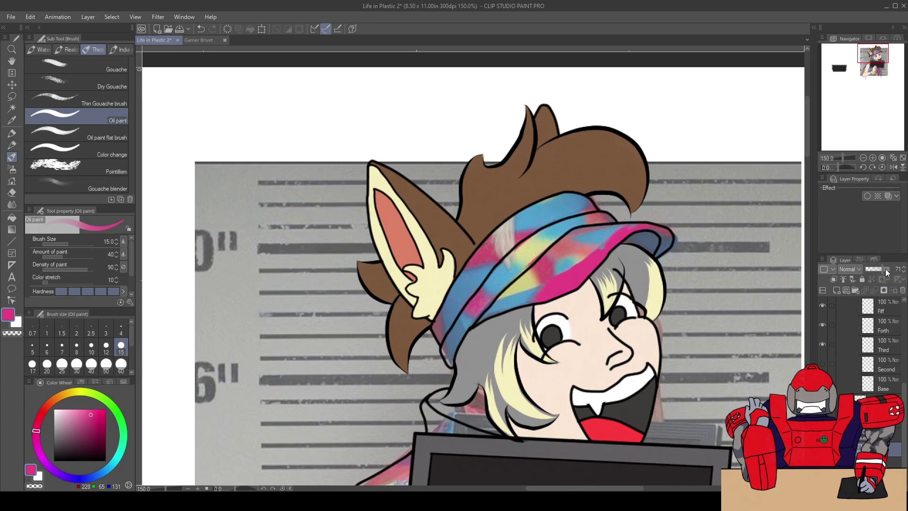
drag(887, 270, 903, 273)
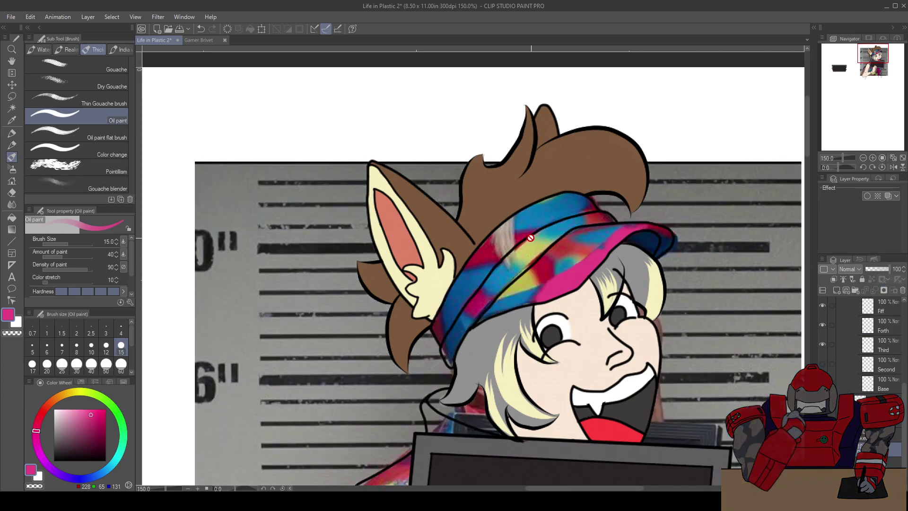
scroll(531, 240, up, 1)
key(alt)
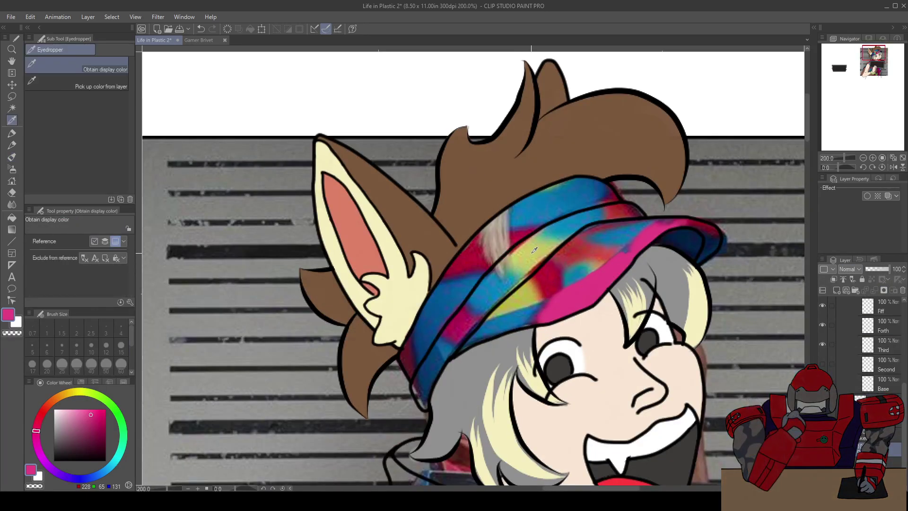
click(533, 250)
key(b)
key(ctrl+s)
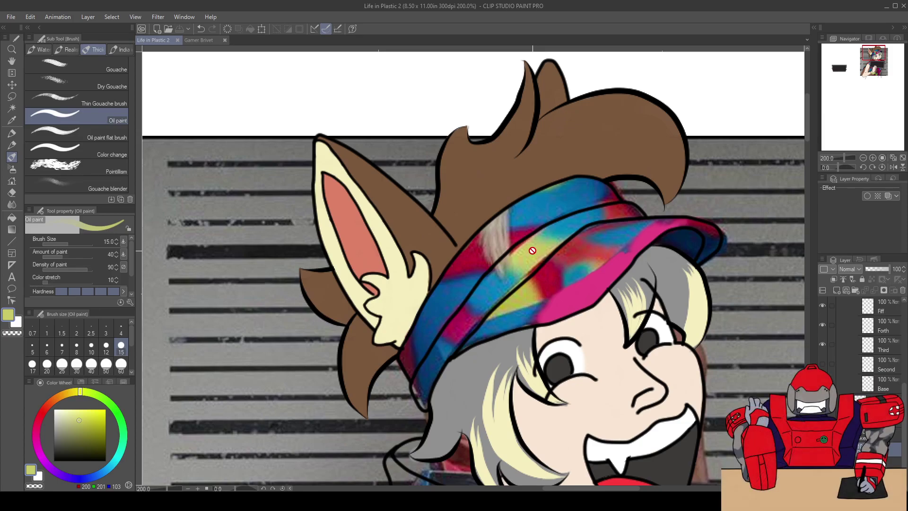
Hide the Third layer and make the Forth layer the painting layer
click(888, 348)
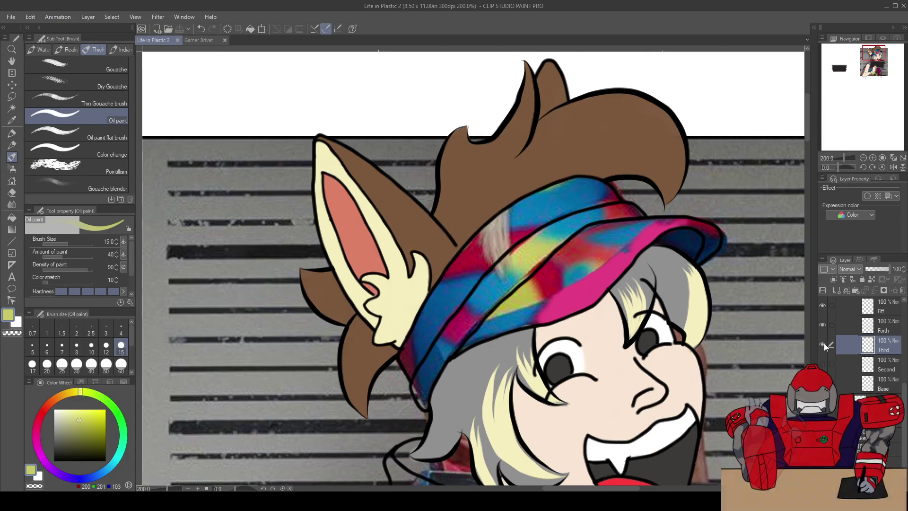
click(824, 344)
click(824, 344)
click(824, 343)
click(882, 330)
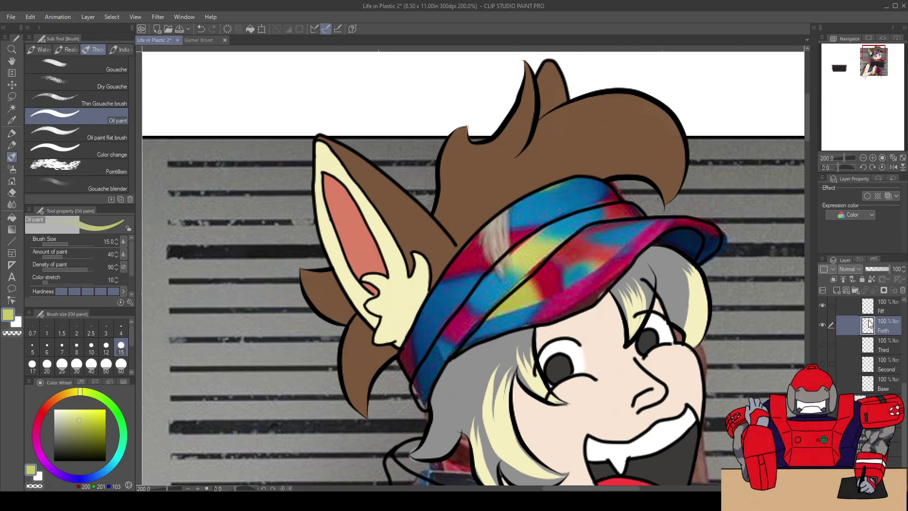
scroll(551, 259, up, 2)
drag(497, 288, 539, 279)
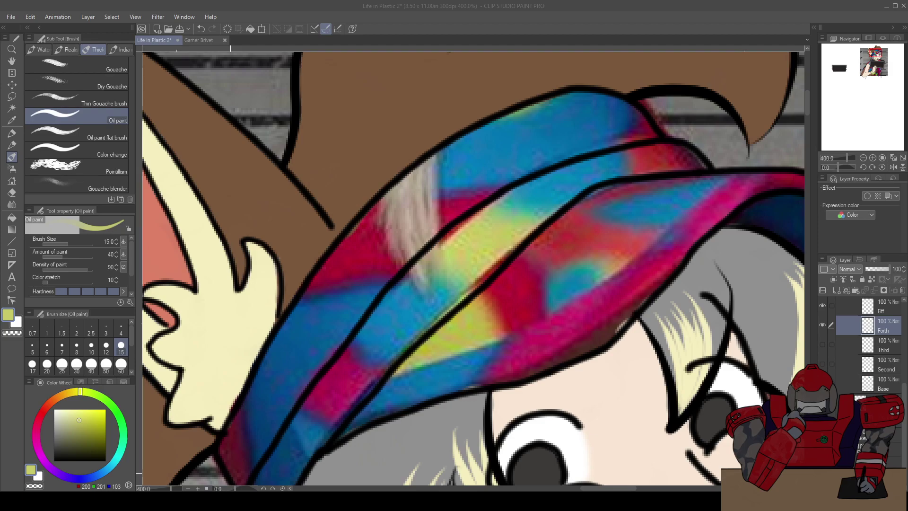
Paint yellow into the hat band's red-orange area with the Oil paint brush, extending it into the patch's tip
key(alt+Tab)
drag(478, 306, 487, 277)
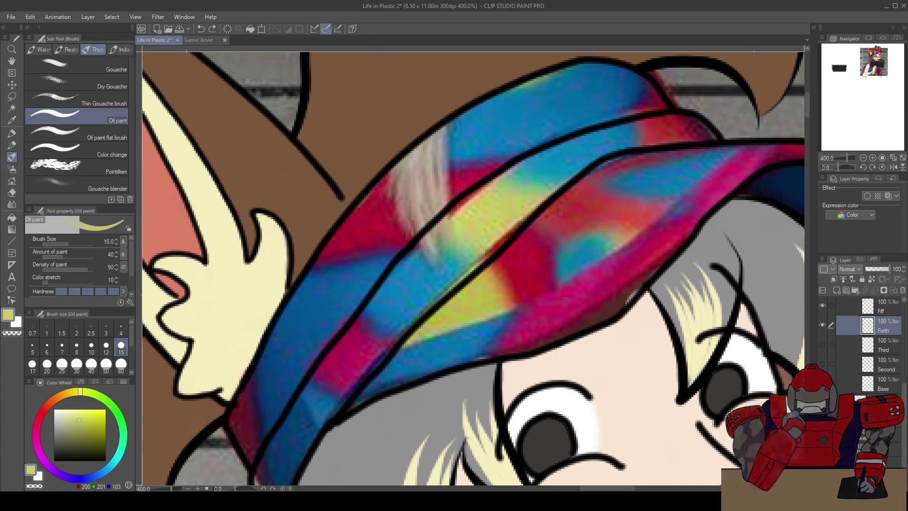
mouse_move(479, 283)
mouse_down()
mouse_move(492, 294)
mouse_move(484, 308)
mouse_up()
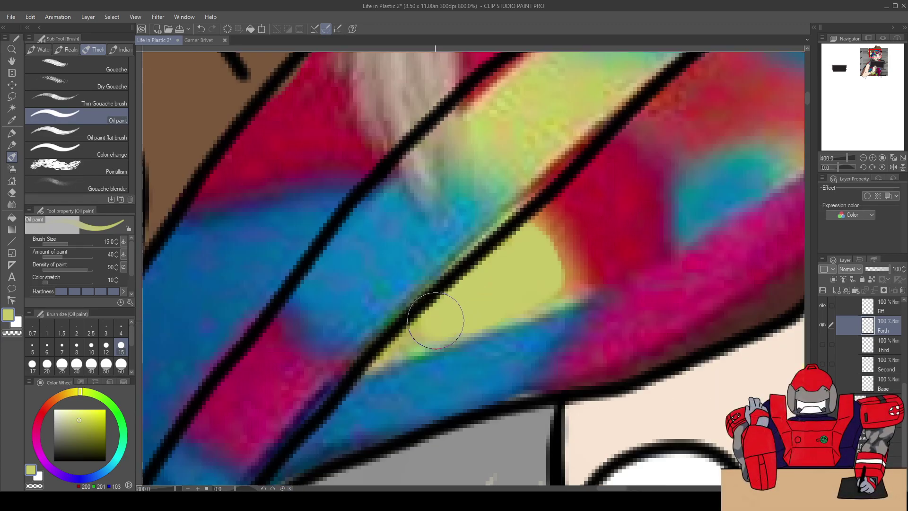
scroll(445, 319, up, 2)
mouse_move(442, 317)
mouse_down()
mouse_move(430, 337)
mouse_move(536, 293)
mouse_move(525, 255)
mouse_move(554, 206)
mouse_move(556, 215)
mouse_move(518, 238)
mouse_move(538, 226)
mouse_move(563, 258)
mouse_move(535, 223)
mouse_move(566, 270)
mouse_move(558, 291)
mouse_move(537, 300)
mouse_move(557, 289)
mouse_move(560, 250)
mouse_move(540, 233)
mouse_move(566, 265)
mouse_move(553, 291)
mouse_move(560, 247)
mouse_up()
key(b)
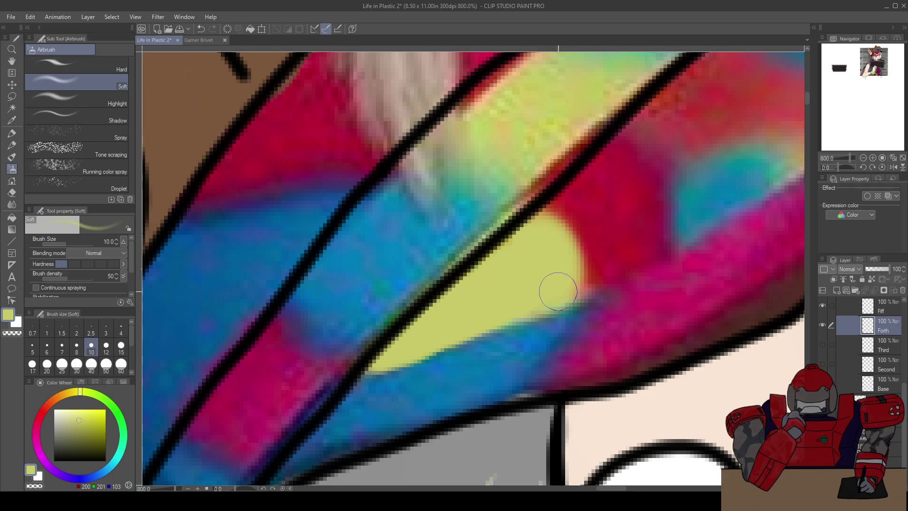
Scrub the yellow band leftward along the stripe with the Oil paint brush, then zoom out to review
scroll(501, 264, down, 2)
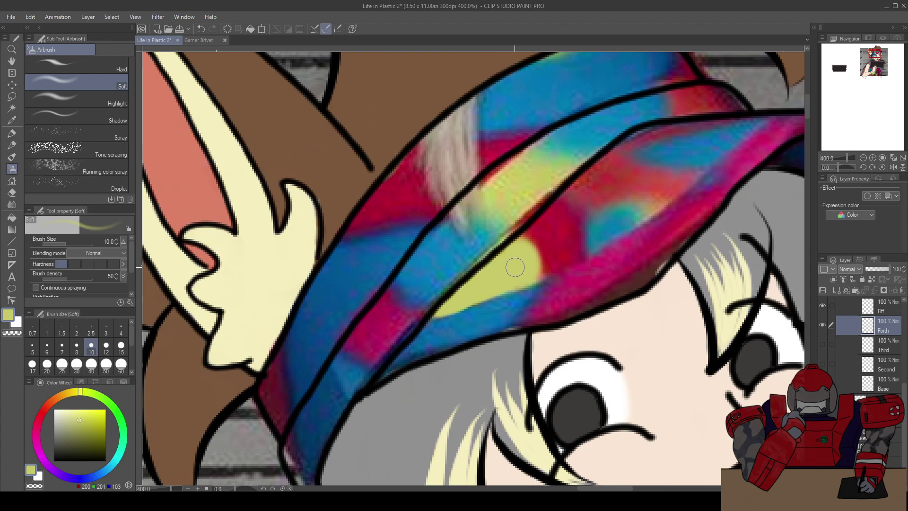
drag(514, 249, 524, 302)
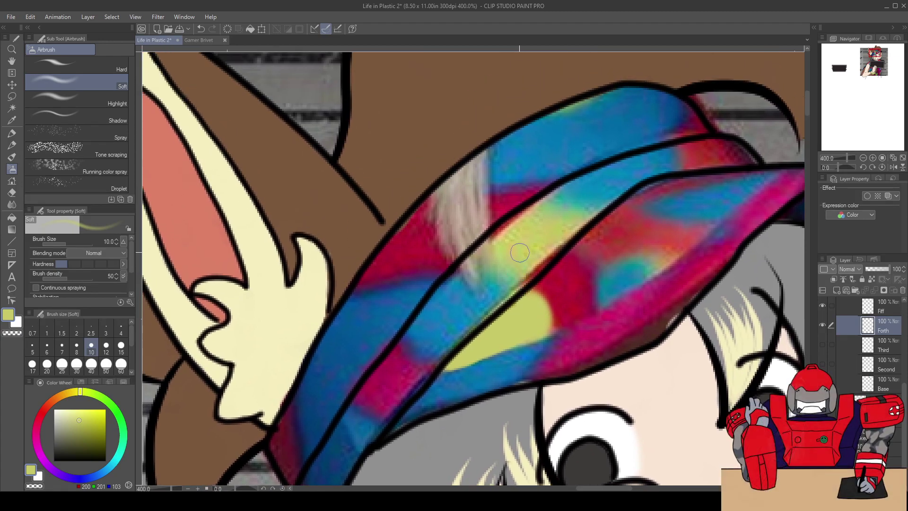
key(b)
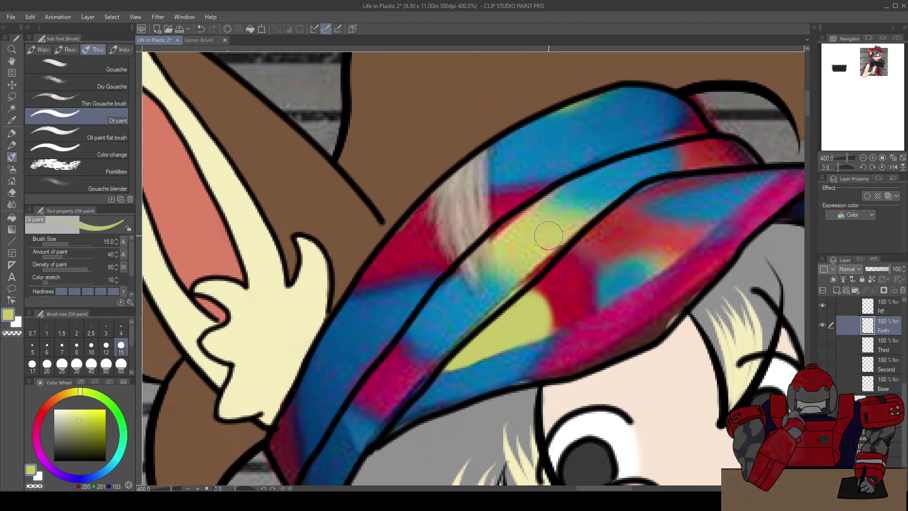
mouse_move(526, 229)
mouse_down()
mouse_move(500, 237)
mouse_move(516, 227)
mouse_move(507, 237)
mouse_move(522, 276)
mouse_move(553, 247)
mouse_move(527, 256)
mouse_up()
key(b)
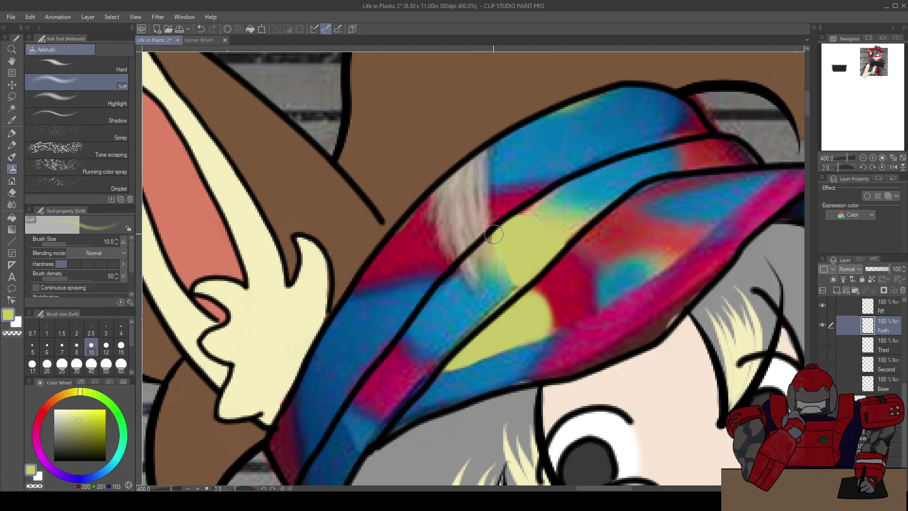
scroll(494, 233, up, 3)
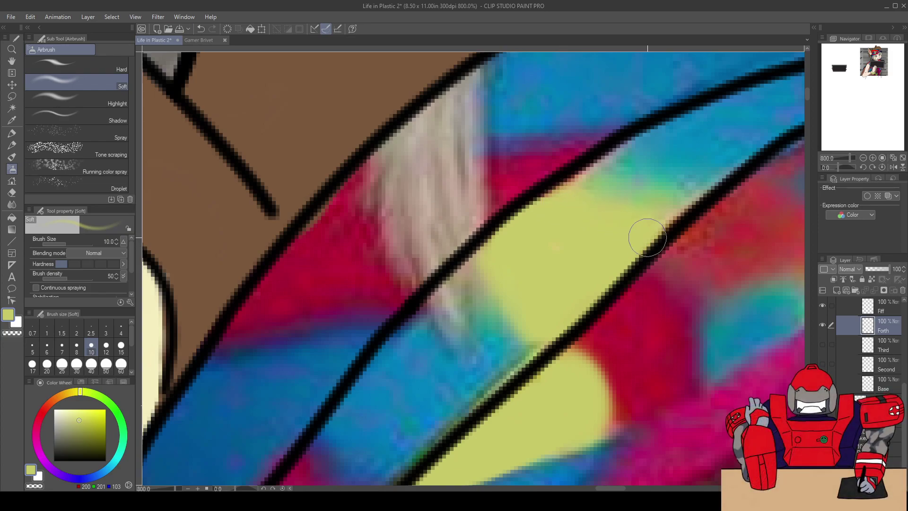
scroll(548, 208, down, 5)
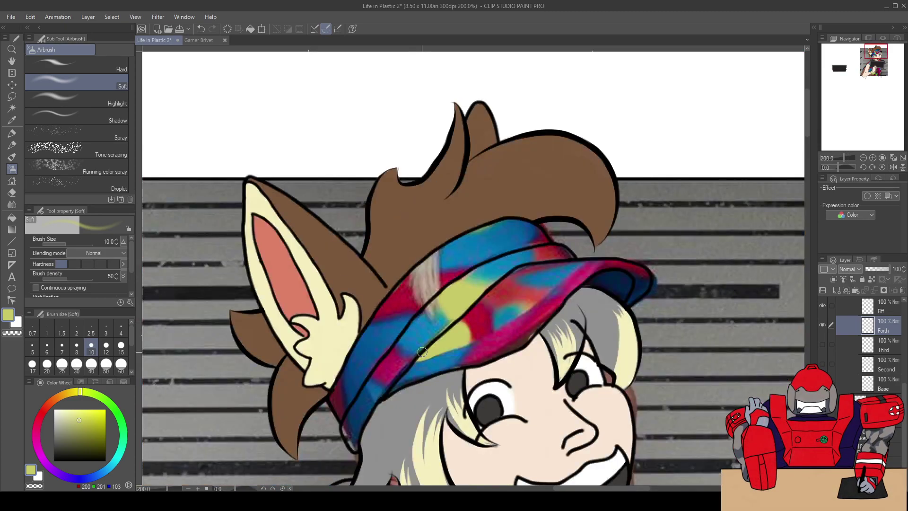
drag(424, 341, 435, 315)
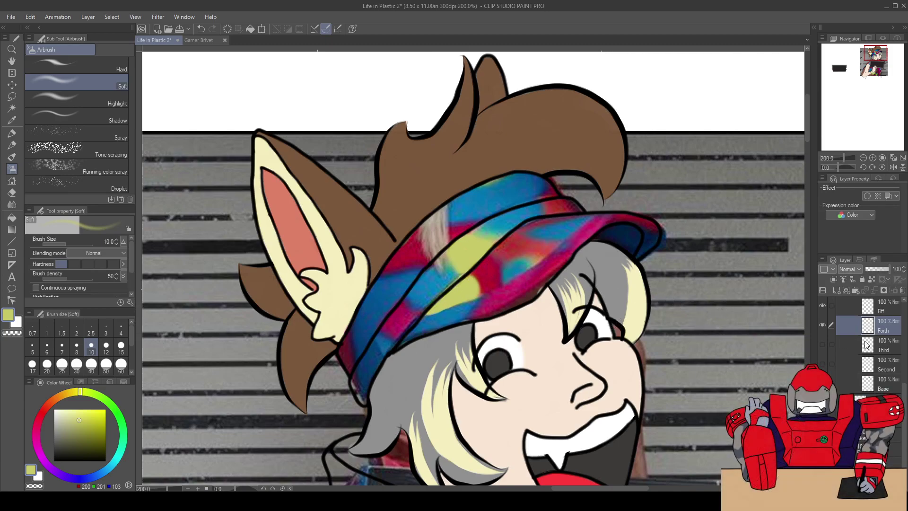
Show the Third and Second layers and airbrush yellow over the blue speck and the lower patch's notch
click(822, 344)
click(822, 363)
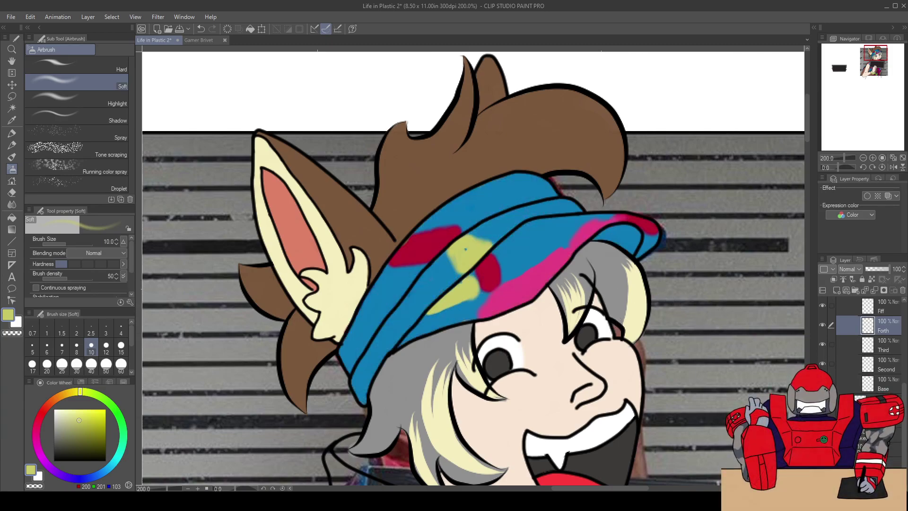
scroll(501, 295, up, 5)
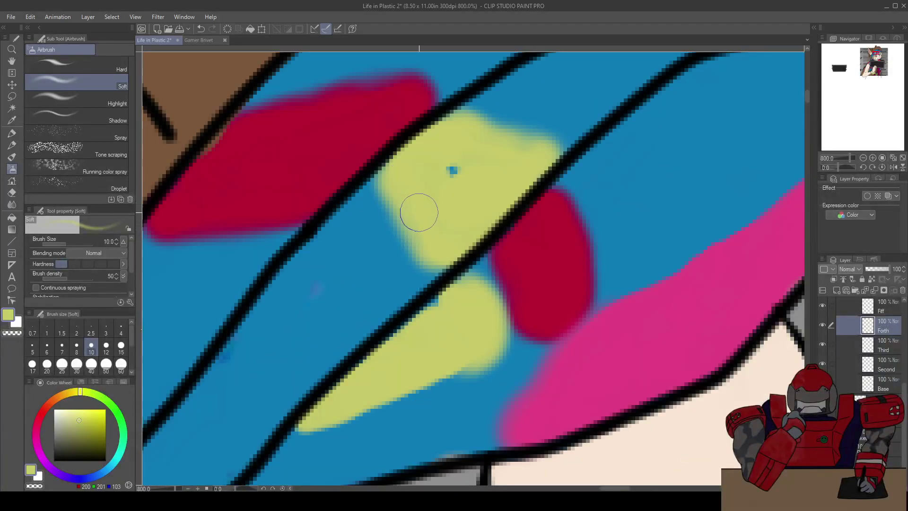
mouse_move(445, 175)
mouse_down()
mouse_move(450, 169)
mouse_move(457, 178)
mouse_up()
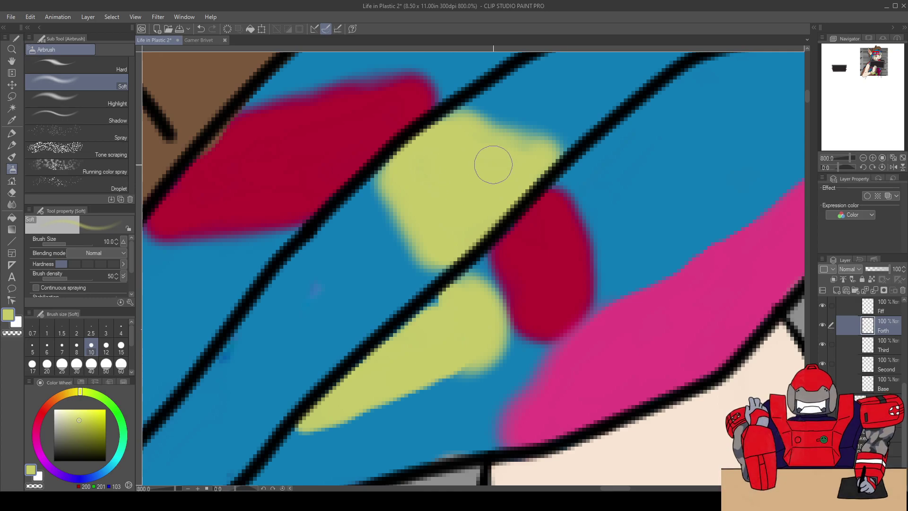
mouse_move(420, 329)
mouse_down()
mouse_move(486, 289)
mouse_move(479, 264)
mouse_move(491, 305)
mouse_move(482, 259)
mouse_move(487, 337)
mouse_move(424, 371)
mouse_move(410, 366)
mouse_move(431, 326)
mouse_move(415, 374)
mouse_move(425, 353)
mouse_up()
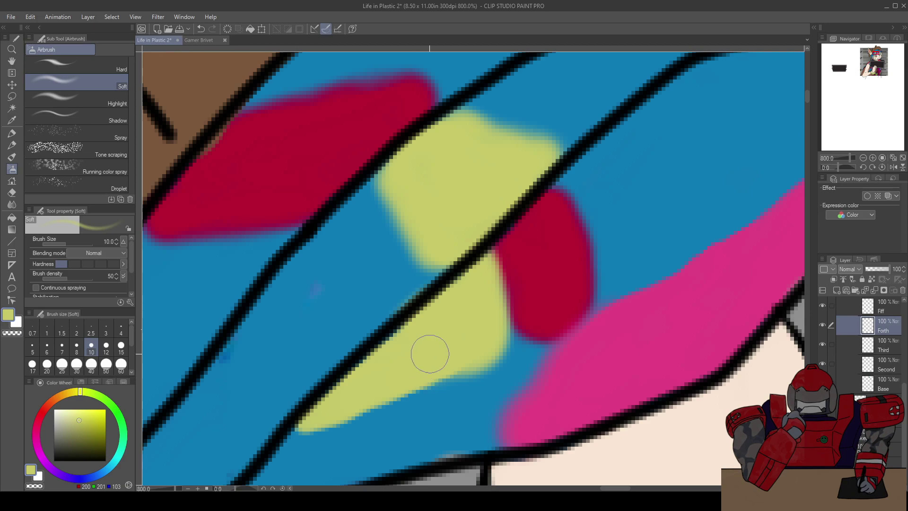
scroll(425, 325, down, 6)
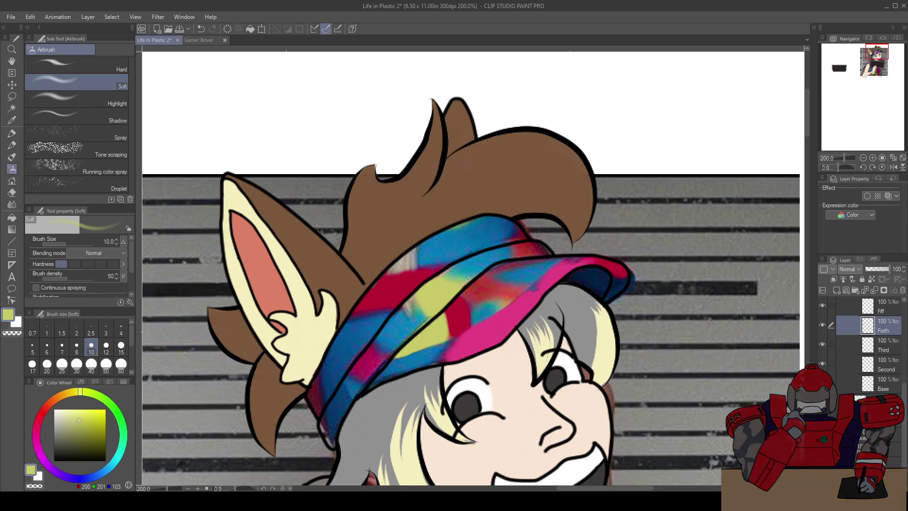
Airbrush a brighter yellow patch beside the pink brim edge, comparing with the Base layer and undo/redo
scroll(502, 261, up, 2)
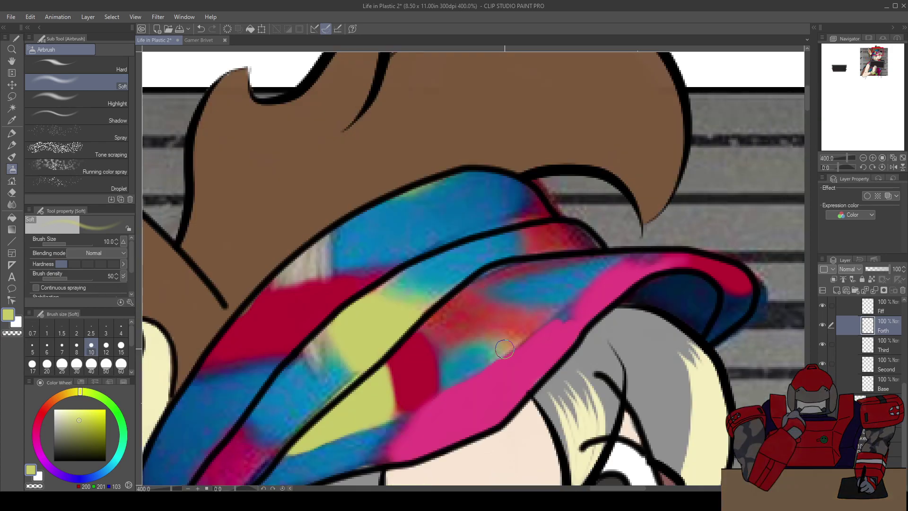
scroll(502, 339, up, 2)
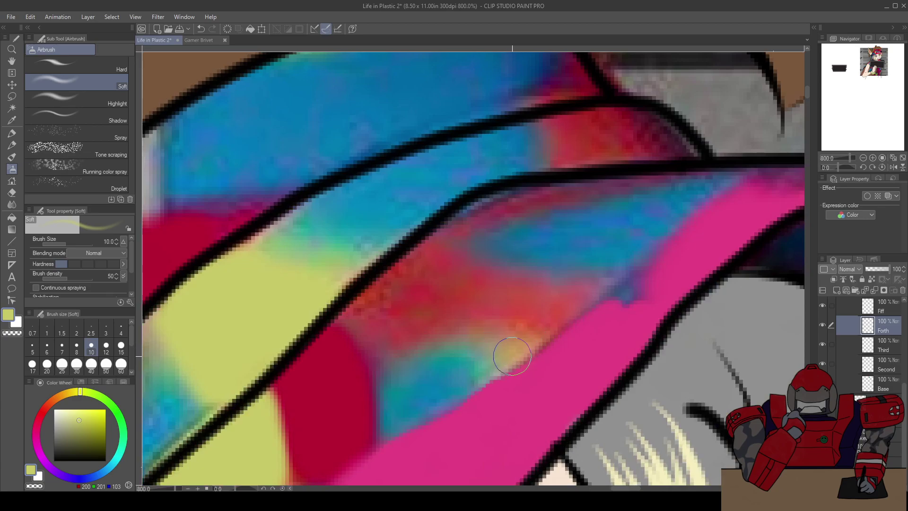
mouse_move(502, 367)
mouse_down()
mouse_move(528, 347)
mouse_move(512, 356)
mouse_move(503, 342)
mouse_move(512, 356)
mouse_move(502, 367)
mouse_move(525, 353)
mouse_up()
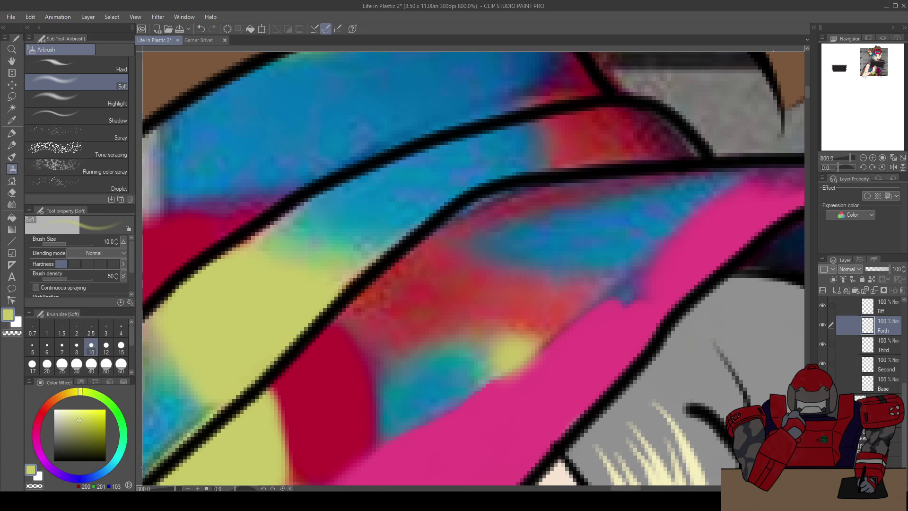
click(823, 383)
mouse_move(513, 357)
mouse_down()
mouse_move(531, 355)
mouse_move(507, 359)
mouse_move(530, 355)
mouse_move(503, 371)
mouse_move(534, 355)
mouse_move(513, 345)
mouse_move(515, 357)
mouse_up()
scroll(487, 394, down, 2)
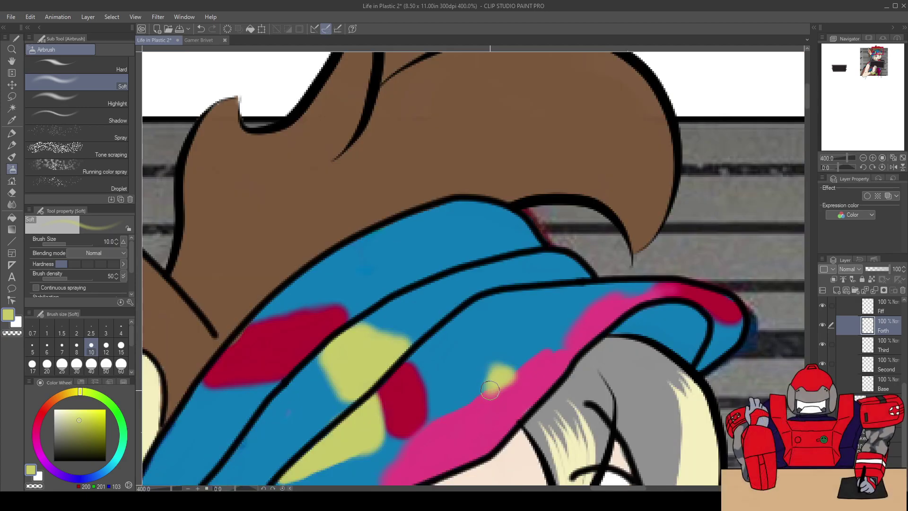
scroll(505, 393, down, 1)
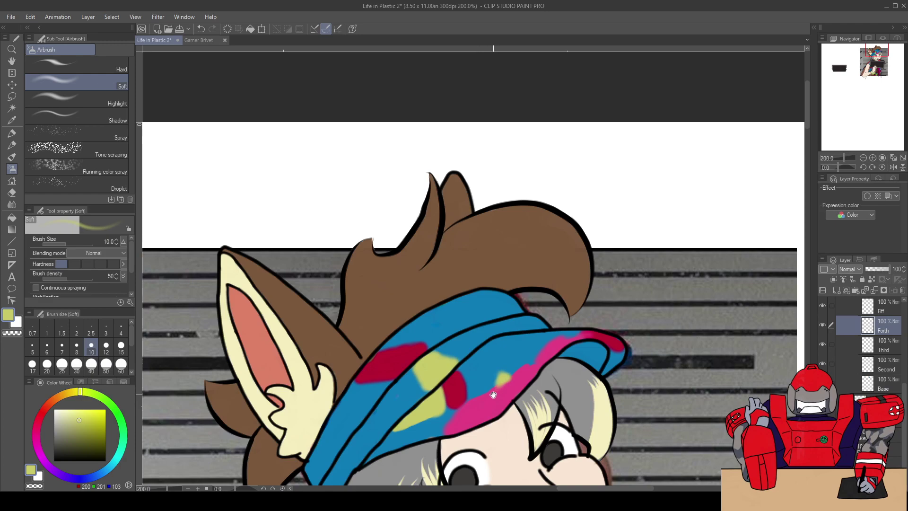
drag(494, 394, 501, 370)
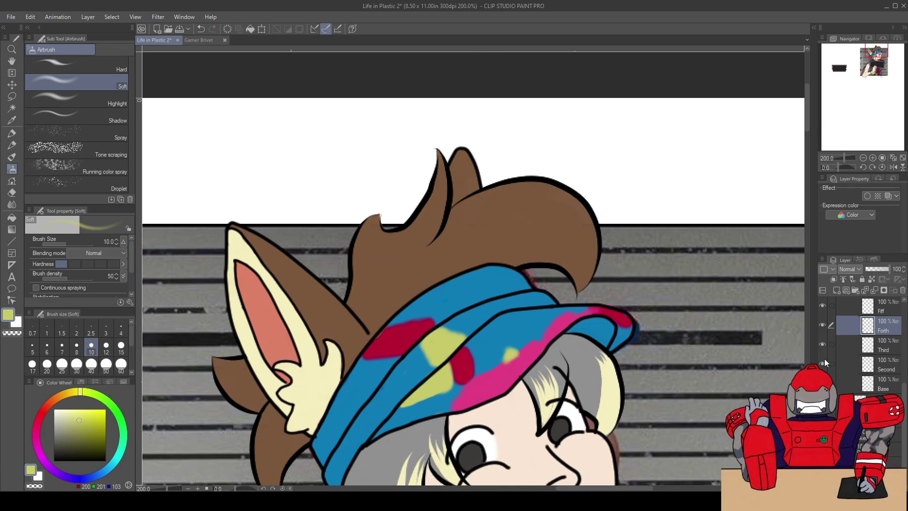
click(822, 383)
key(ctrl+z)
key(ctrl+y)
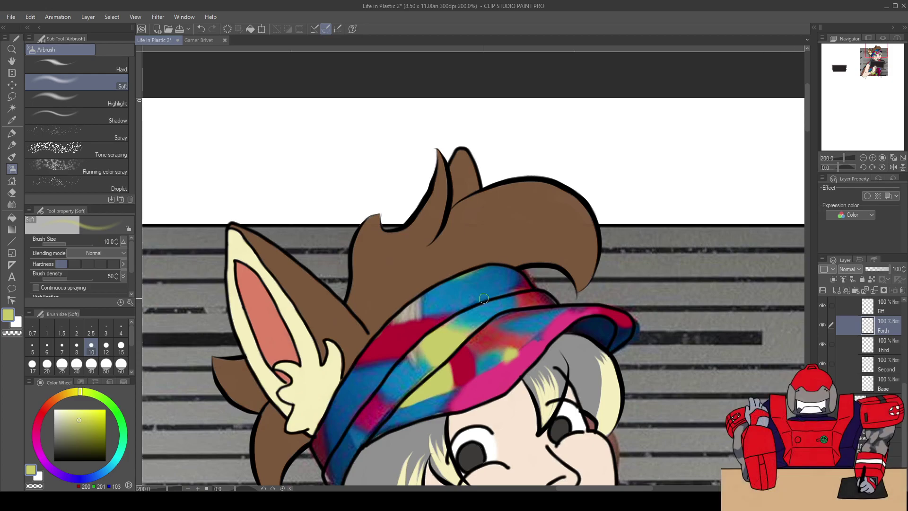
Erase stray yellow and blue along the pink brim edge with the Hard eraser
scroll(483, 300, up, 1)
scroll(480, 358, up, 1)
drag(589, 348, 552, 227)
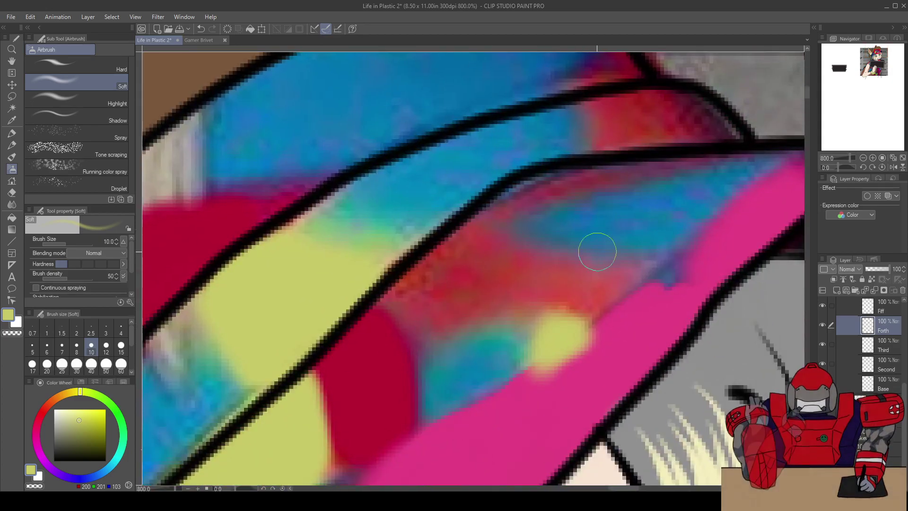
key(e)
mouse_move(539, 396)
mouse_down()
mouse_move(538, 377)
mouse_move(611, 337)
mouse_up()
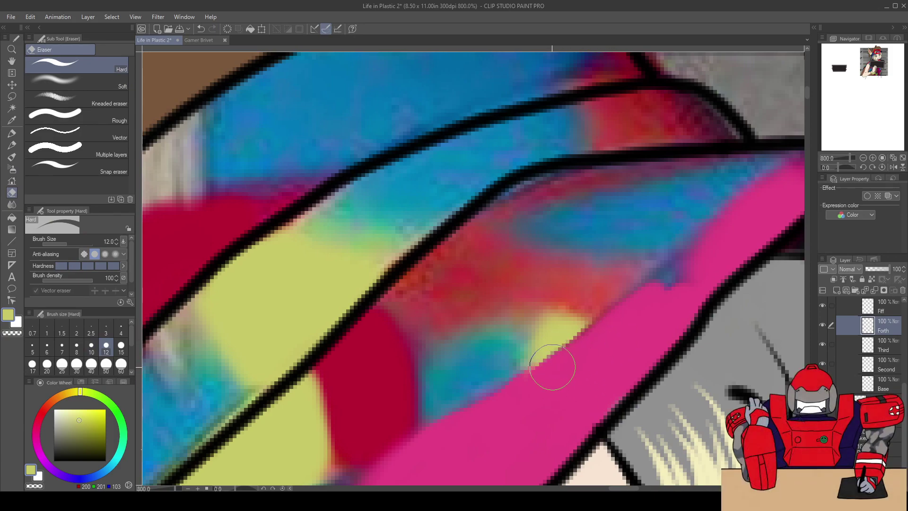
scroll(554, 365, down, 5)
drag(540, 403, 546, 387)
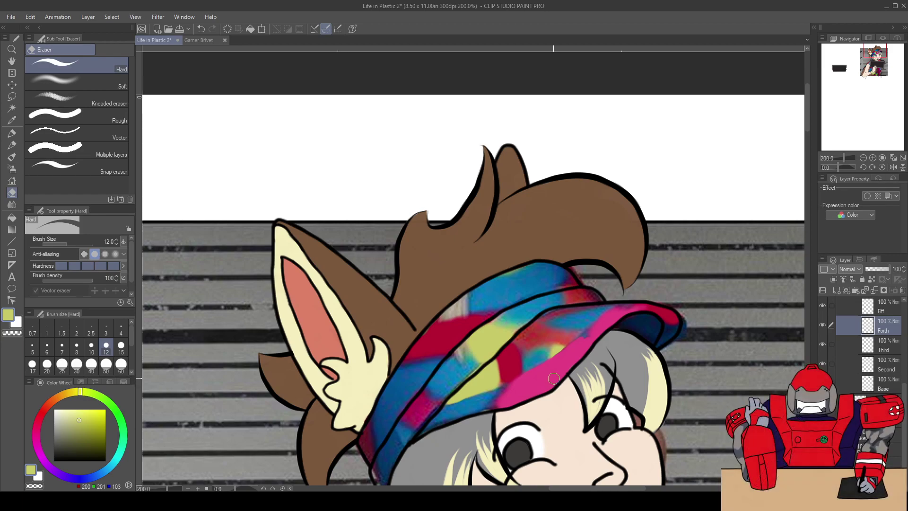
scroll(553, 370, up, 2)
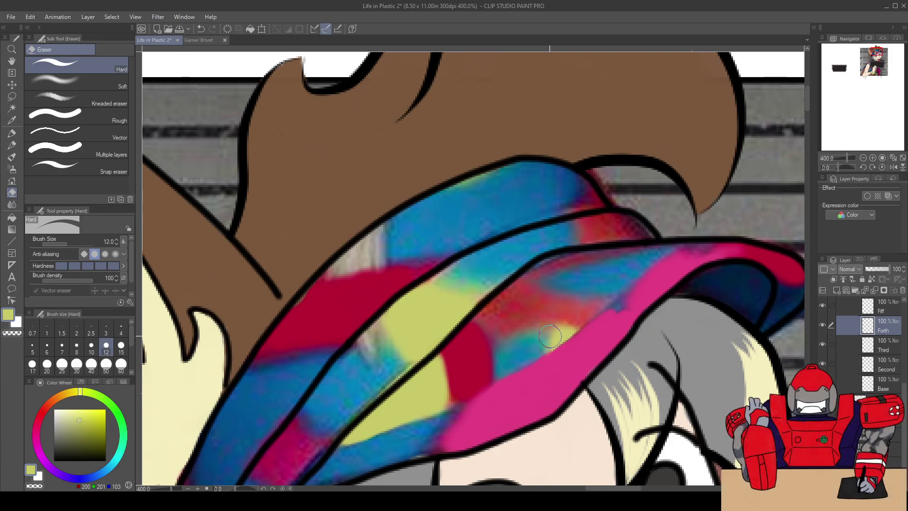
drag(501, 340, 511, 260)
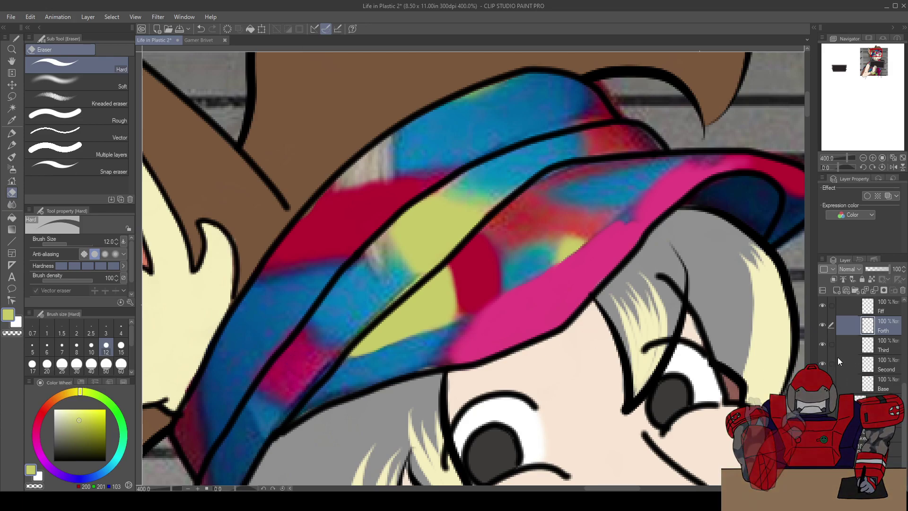
On the Third layer, sample the hat's magenta and airbrush it over the lower band's blue stretch
click(891, 349)
key(i)
click(581, 305)
key(b)
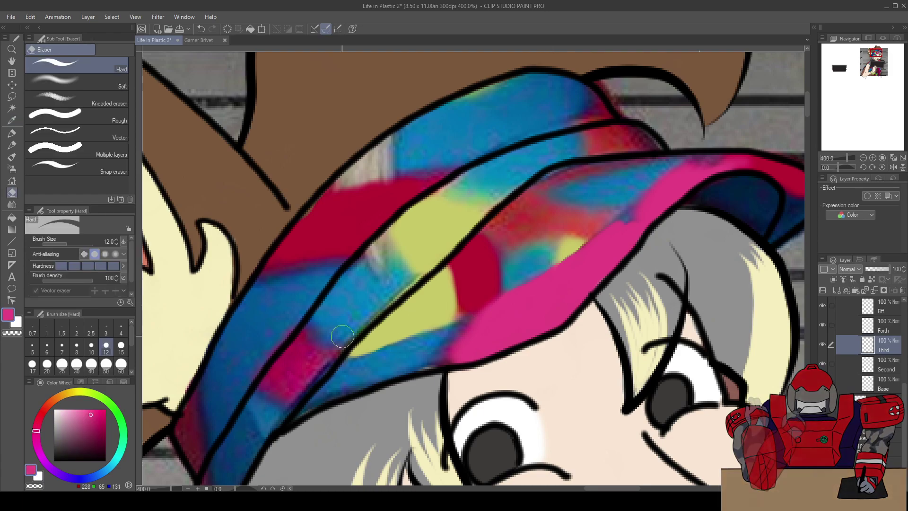
mouse_move(303, 354)
mouse_down()
mouse_move(336, 301)
mouse_move(329, 303)
mouse_move(351, 311)
mouse_move(326, 296)
mouse_move(351, 317)
mouse_move(340, 330)
mouse_move(339, 319)
mouse_move(320, 309)
mouse_move(310, 317)
mouse_move(335, 326)
mouse_move(300, 327)
mouse_up()
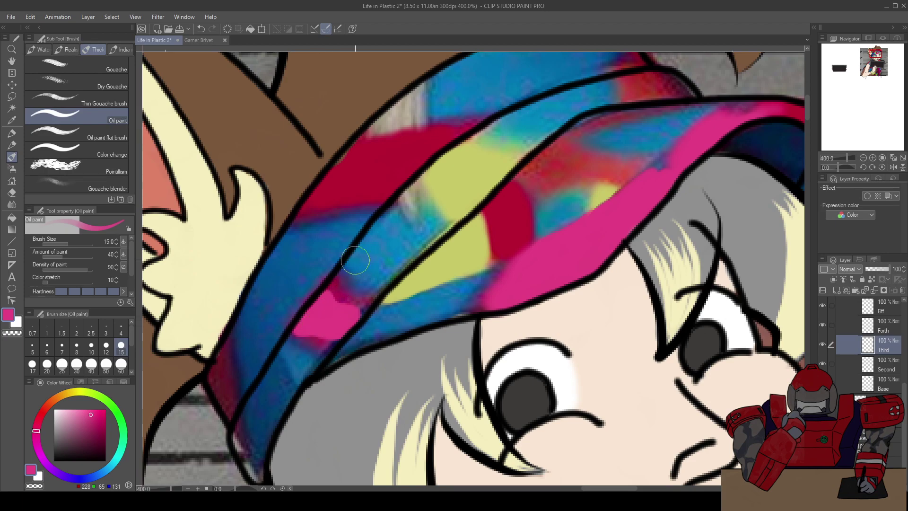
key(ctrl+plus)
key(e)
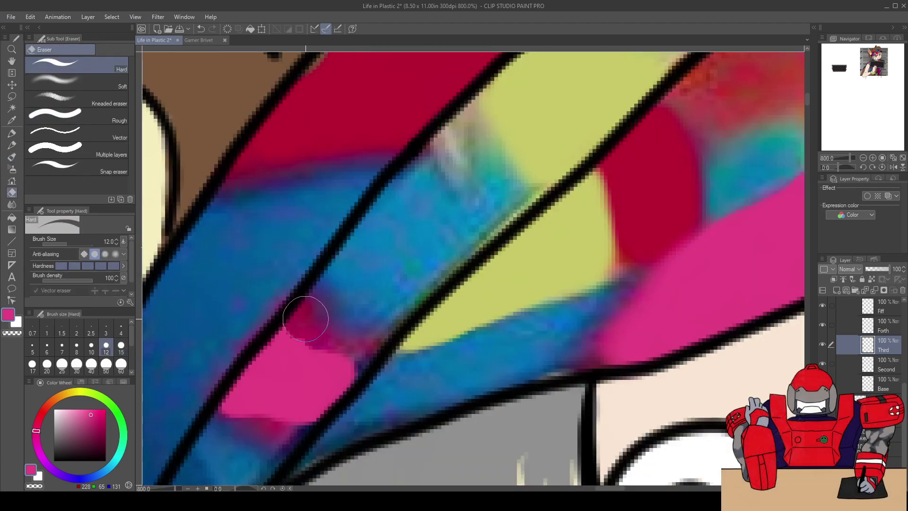
key(b)
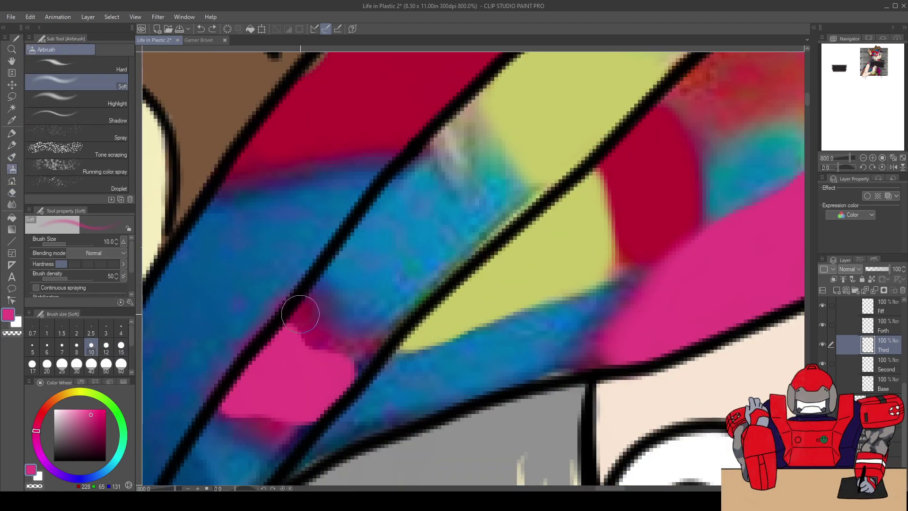
mouse_move(303, 323)
mouse_down()
mouse_move(334, 356)
mouse_move(362, 354)
mouse_move(354, 368)
mouse_move(380, 349)
mouse_move(340, 361)
mouse_move(308, 344)
mouse_move(324, 354)
mouse_move(311, 345)
mouse_move(305, 371)
mouse_move(373, 265)
mouse_up()
mouse_move(306, 342)
mouse_down()
mouse_move(389, 346)
mouse_move(317, 330)
mouse_up()
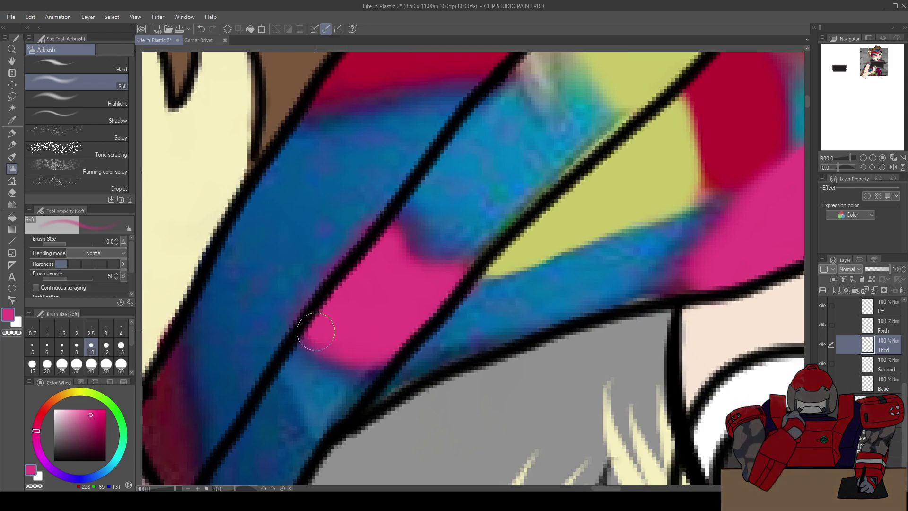
mouse_move(384, 352)
mouse_down()
mouse_move(325, 335)
mouse_move(329, 326)
mouse_up()
Sample the dark red from the hat as the current drawing colour
key(e)
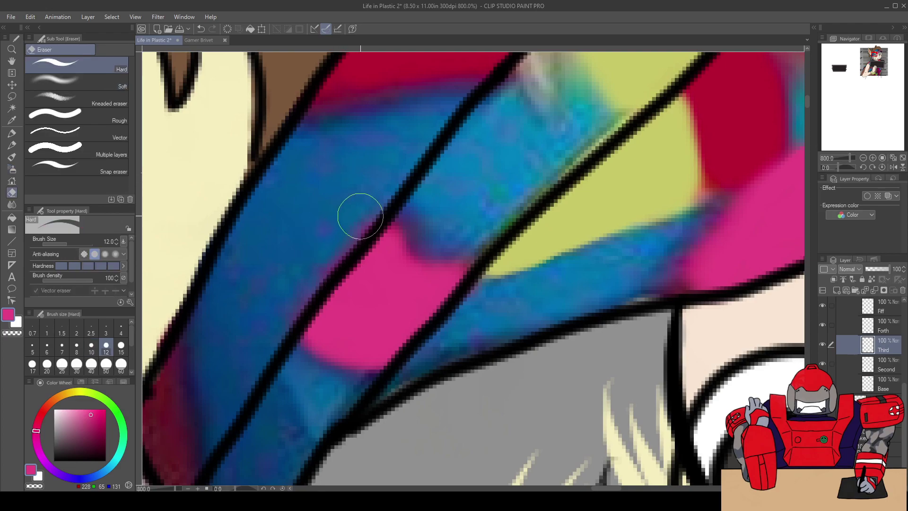
scroll(287, 284, down, 3)
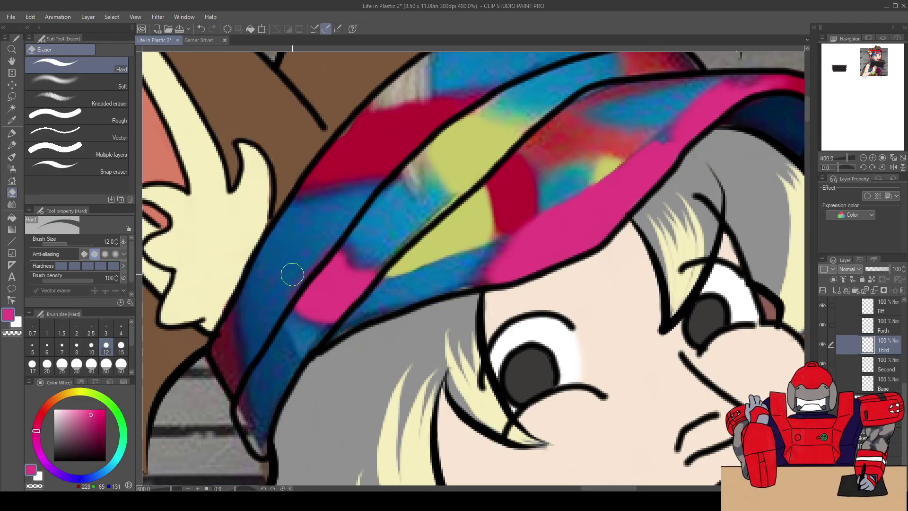
drag(376, 209, 352, 223)
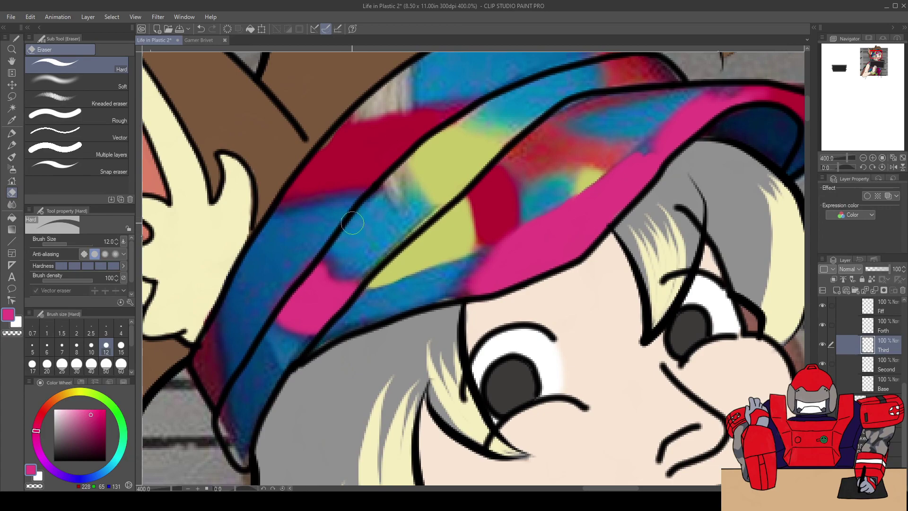
key(i)
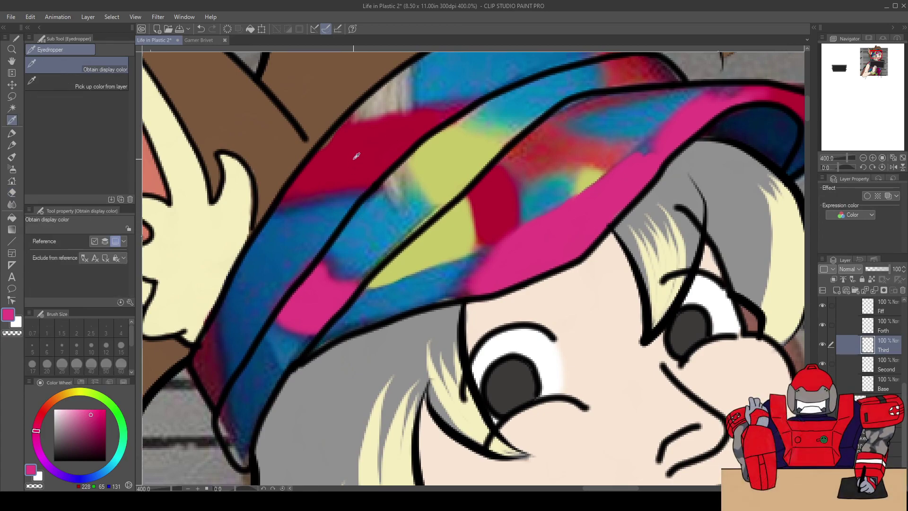
click(357, 155)
On the Second layer, paint the band's lower-left strip red with the Oil paint brush at size 10
key(e)
click(892, 363)
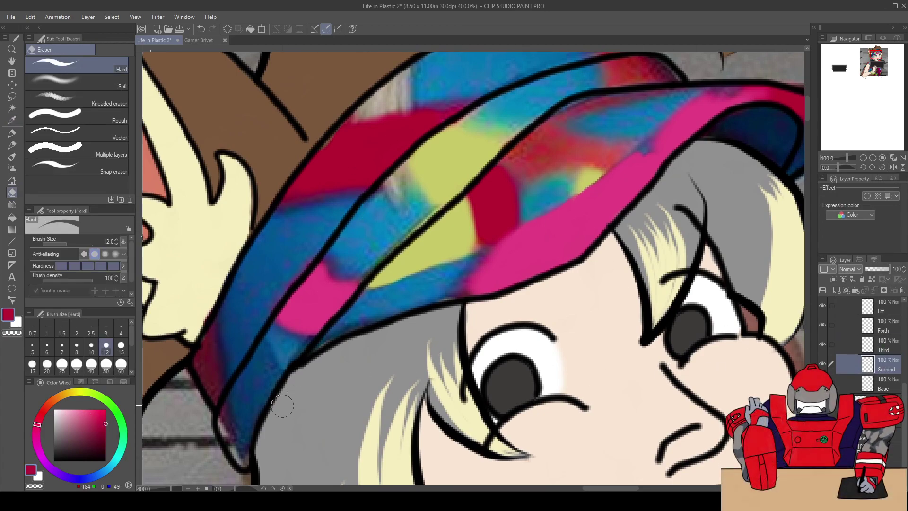
drag(226, 369, 292, 355)
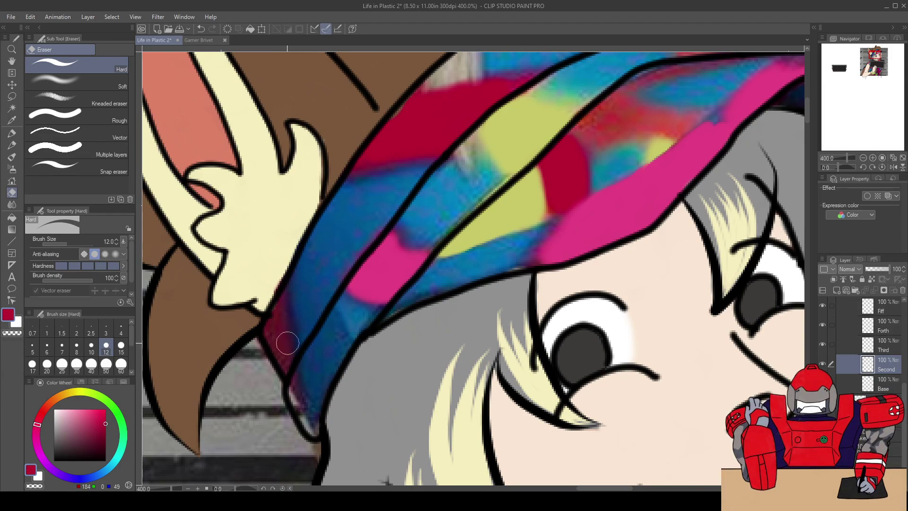
drag(291, 342, 338, 269)
scroll(336, 279, up, 2)
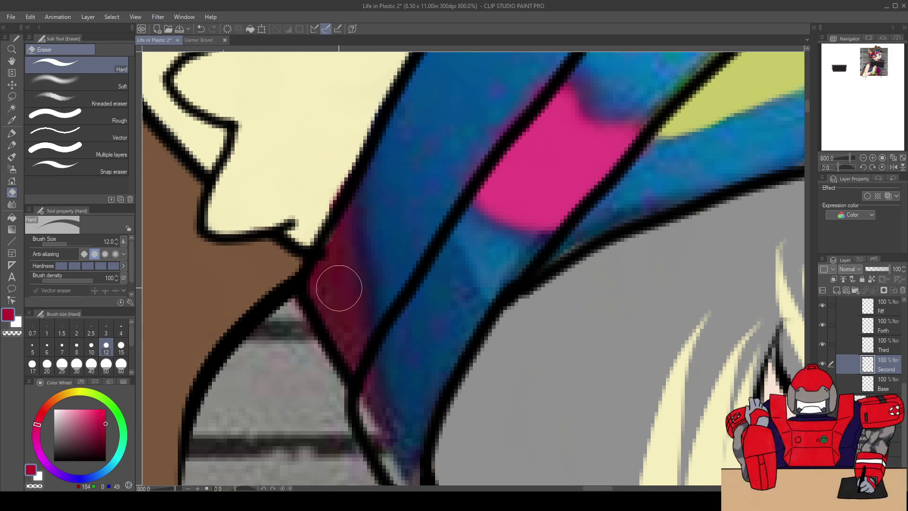
key(b)
mouse_move(335, 258)
mouse_down()
mouse_move(341, 314)
mouse_move(340, 253)
mouse_up()
key(ctrl+z)
key(ctrl+z)
click(93, 349)
drag(338, 279, 366, 240)
mouse_move(364, 206)
mouse_down()
mouse_move(368, 280)
mouse_move(365, 272)
mouse_move(396, 389)
mouse_move(354, 265)
mouse_move(357, 229)
mouse_move(352, 251)
mouse_up()
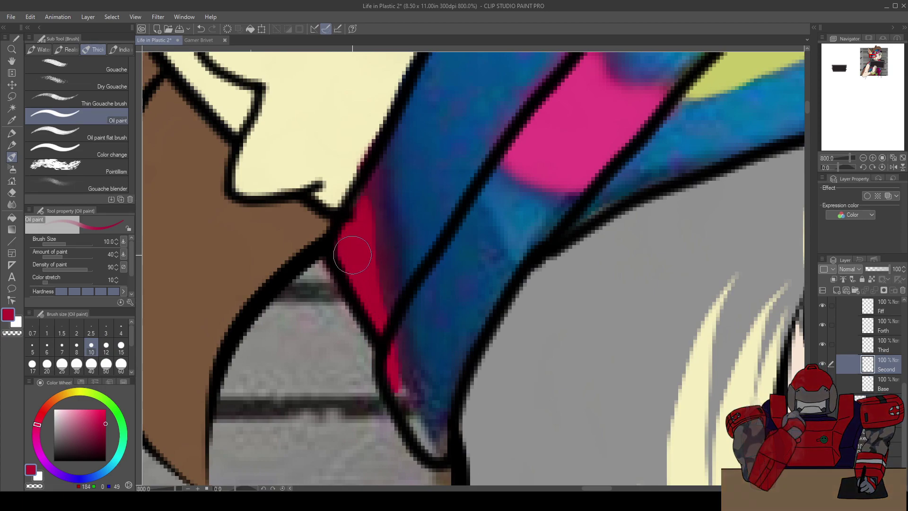
Airbrush crimson over the top and lower part of the strip with Airbrush Soft
key(b)
mouse_move(363, 196)
mouse_down()
mouse_move(371, 183)
mouse_move(377, 205)
mouse_move(374, 196)
mouse_up()
mouse_move(376, 274)
mouse_down()
mouse_move(398, 396)
mouse_move(394, 352)
mouse_up()
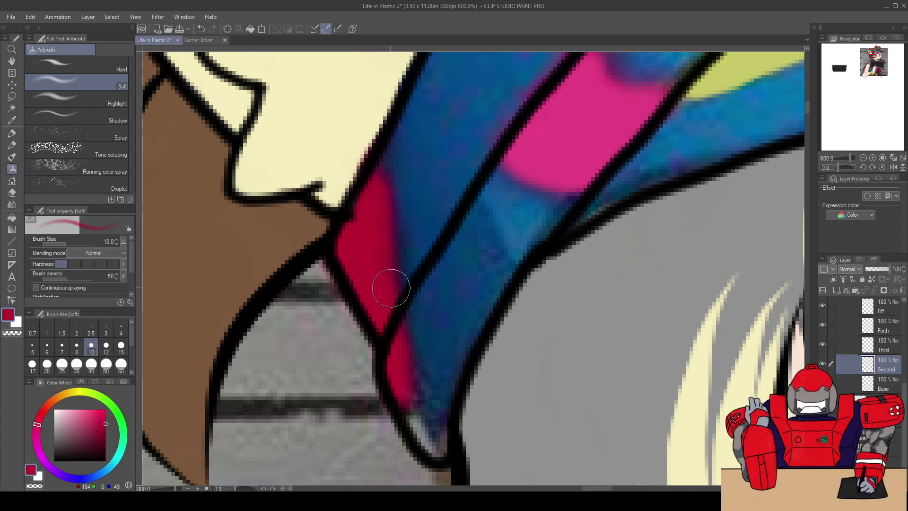
scroll(399, 346, down, 2)
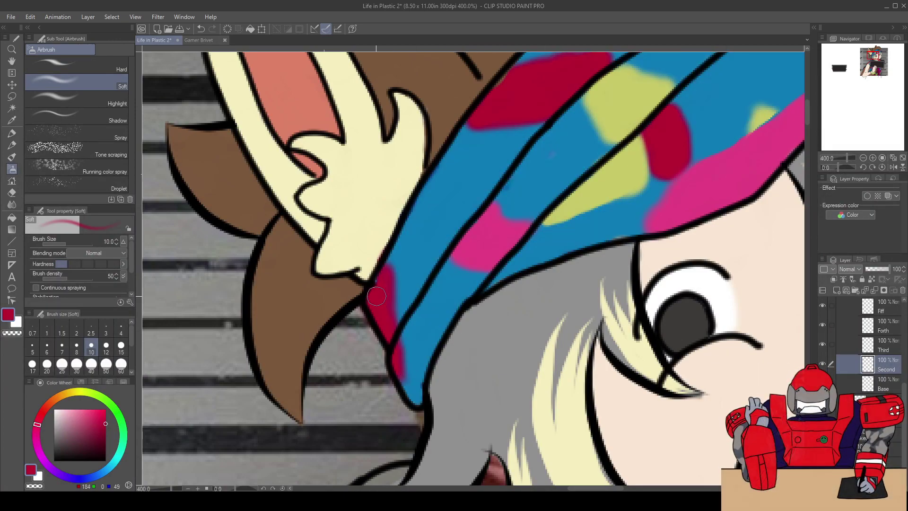
scroll(380, 299, up, 3)
drag(381, 268, 378, 325)
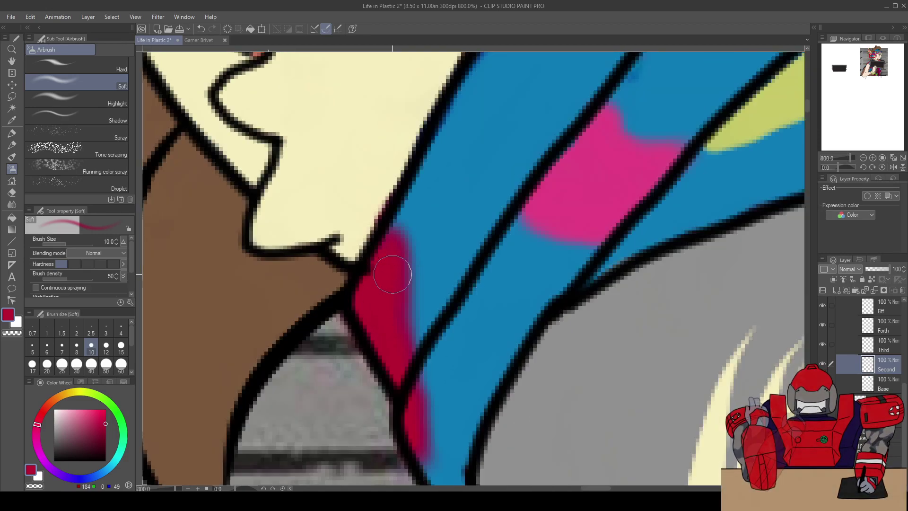
key(e)
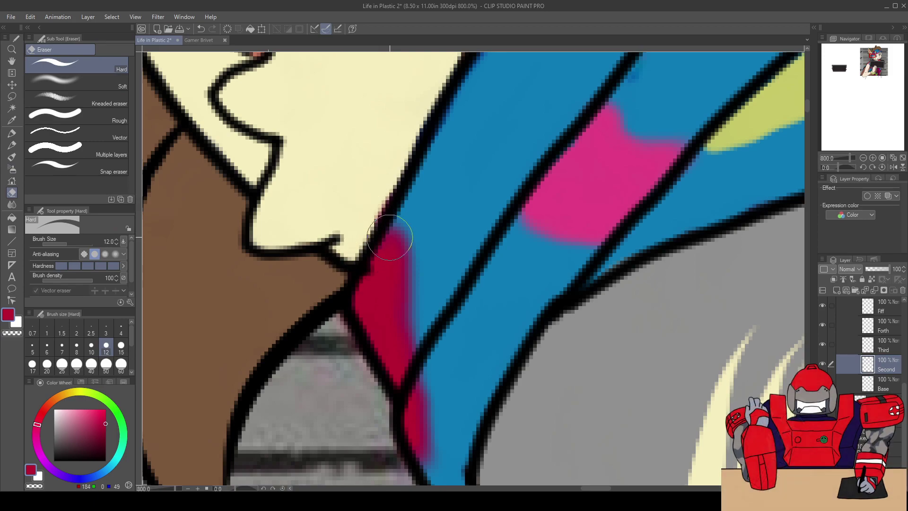
scroll(389, 239, down, 4)
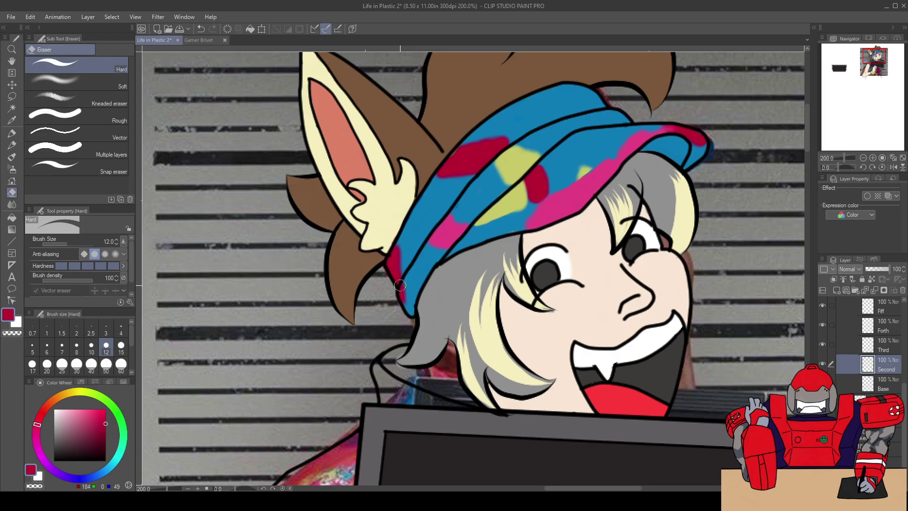
On layer Third, sample the hat's pink and ready the Oil paint brush
scroll(526, 230, up, 2)
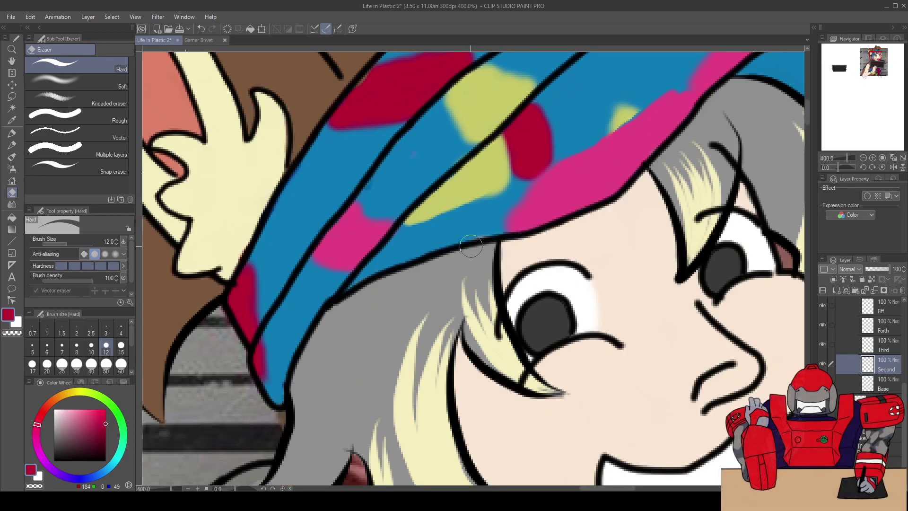
drag(491, 124, 450, 293)
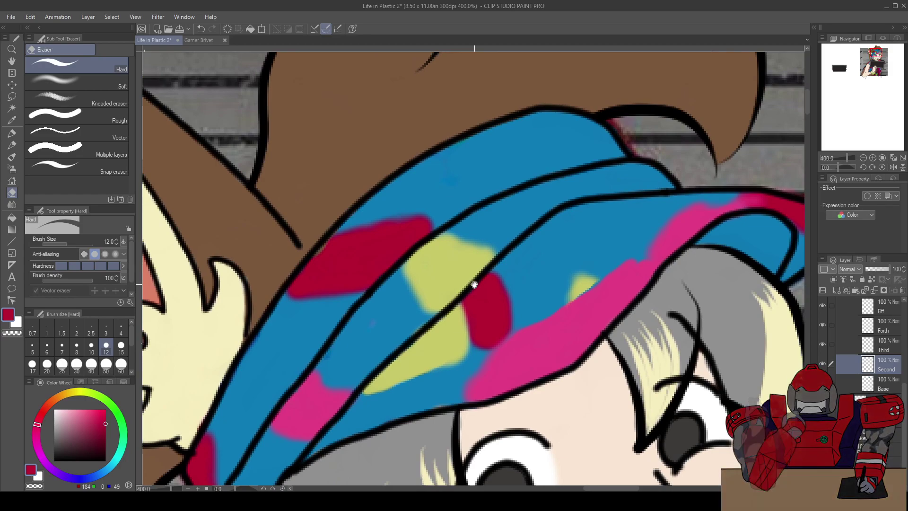
drag(373, 379, 417, 341)
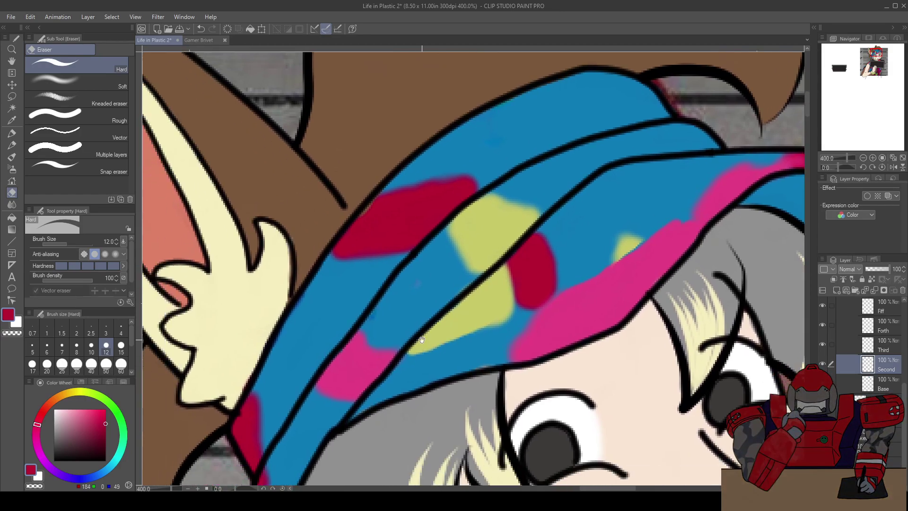
click(858, 352)
alt+click(359, 342)
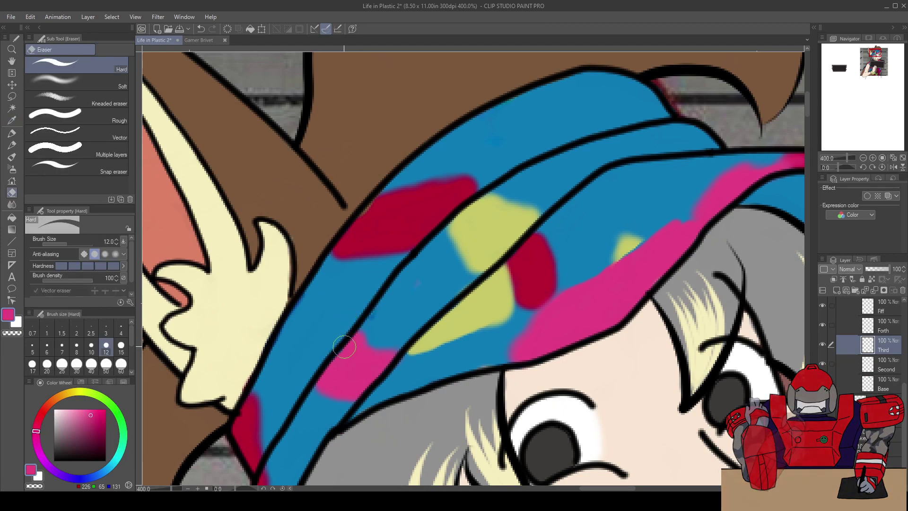
drag(347, 347, 386, 310)
key(b)
scroll(377, 322, up, 3)
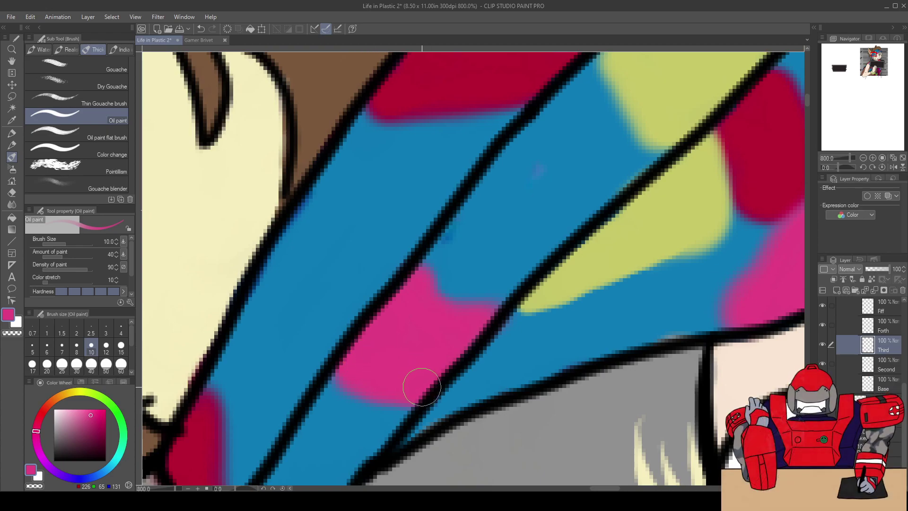
scroll(423, 297, down, 4)
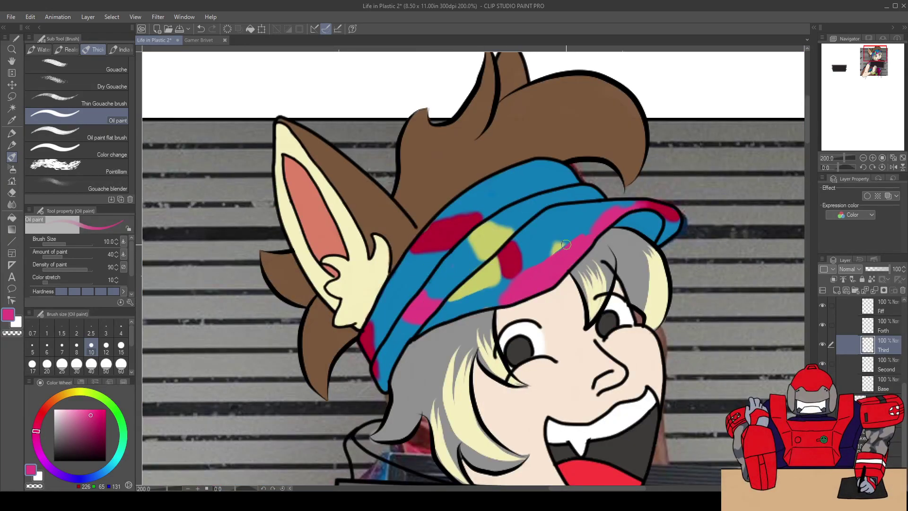
scroll(452, 232, up, 2)
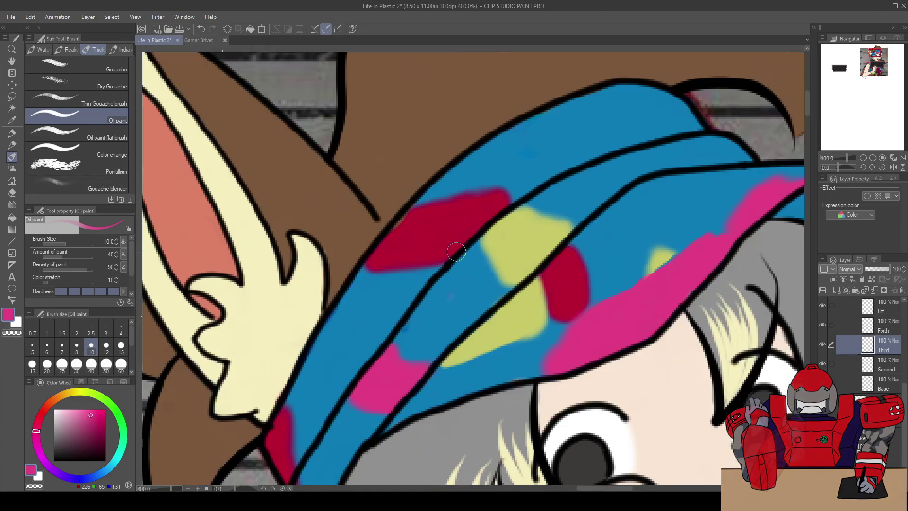
scroll(459, 244, down, 2)
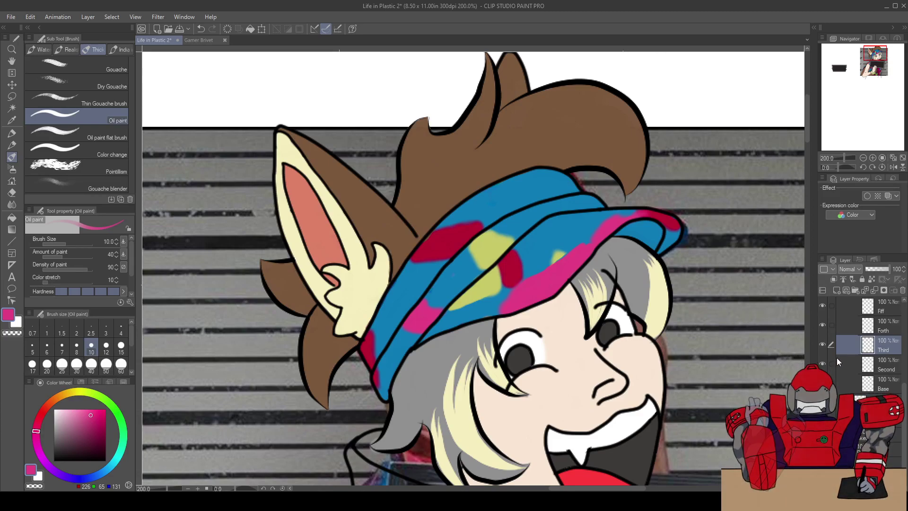
Compare layers by toggling the yellow, face, red and Base layers, leaving Base hidden
click(822, 324)
click(822, 325)
click(822, 402)
click(822, 402)
click(822, 383)
click(822, 364)
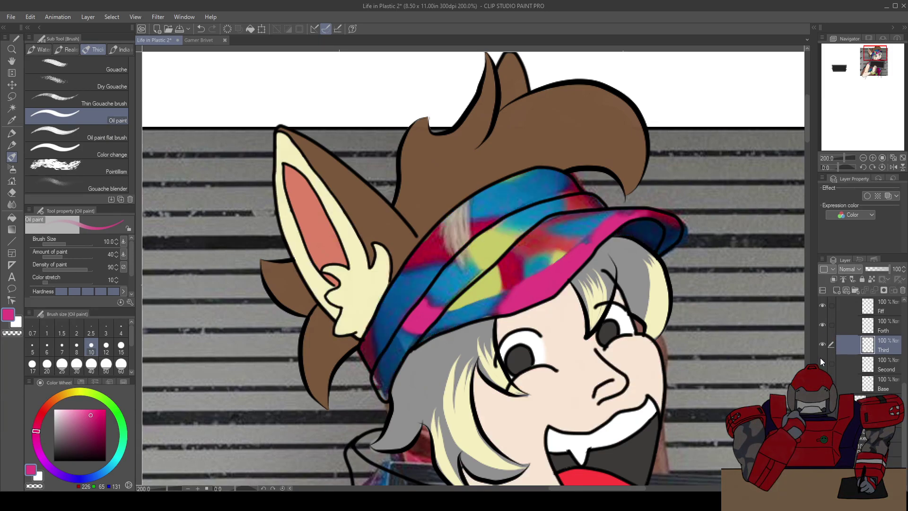
click(822, 362)
click(822, 363)
click(824, 364)
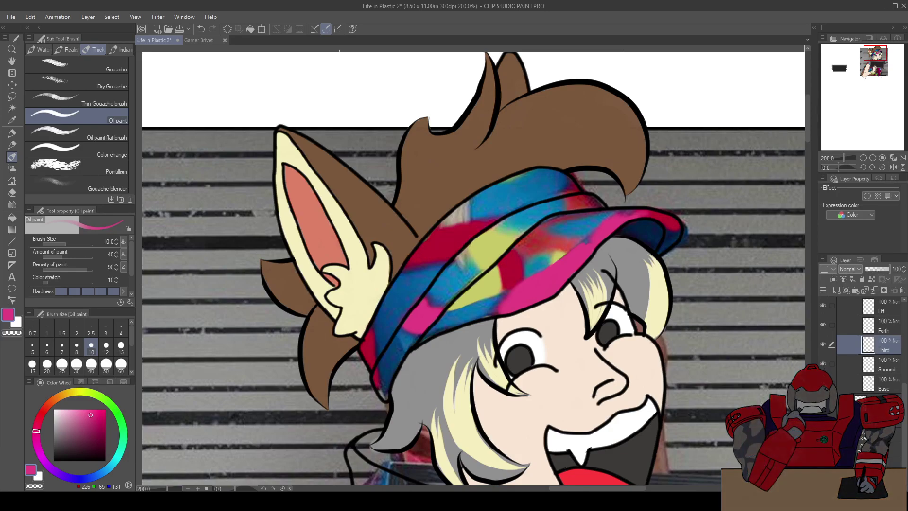
click(822, 383)
click(823, 384)
Zoom out to 100% and centre the whole mugshot in view
drag(203, 312, 537, 219)
scroll(499, 227, down, 1)
scroll(499, 227, down, 1)
mouse_move(525, 316)
mouse_down()
mouse_move(501, 230)
mouse_move(609, 277)
mouse_up()
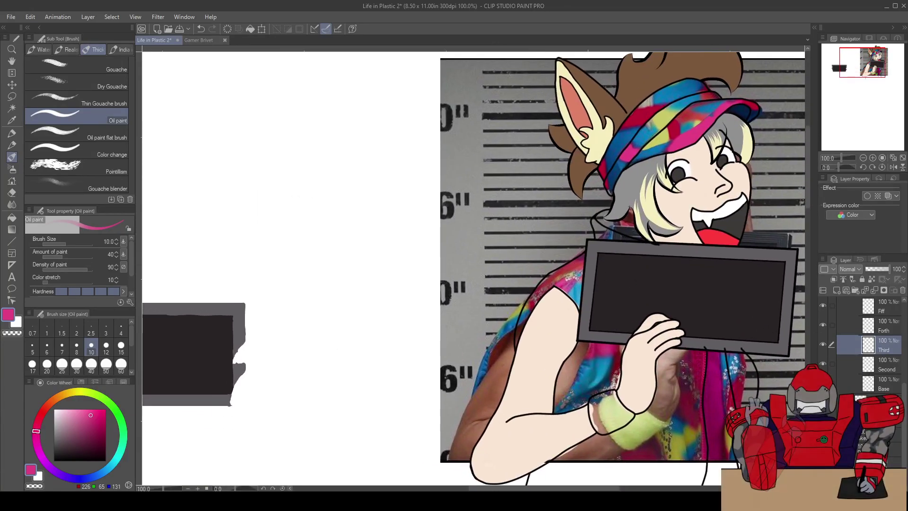
Show the other portrait and sample the orange from the woman's headband
click(823, 422)
drag(298, 191, 544, 317)
key(i)
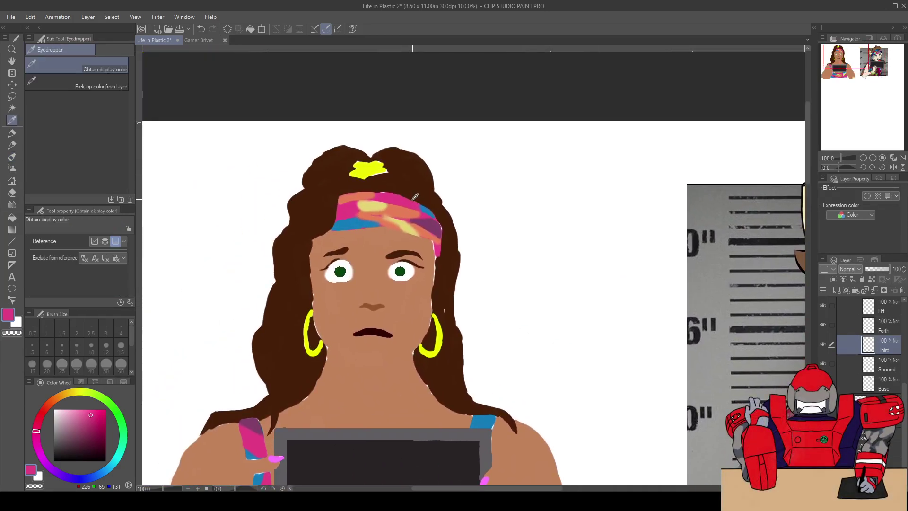
click(401, 207)
key(b)
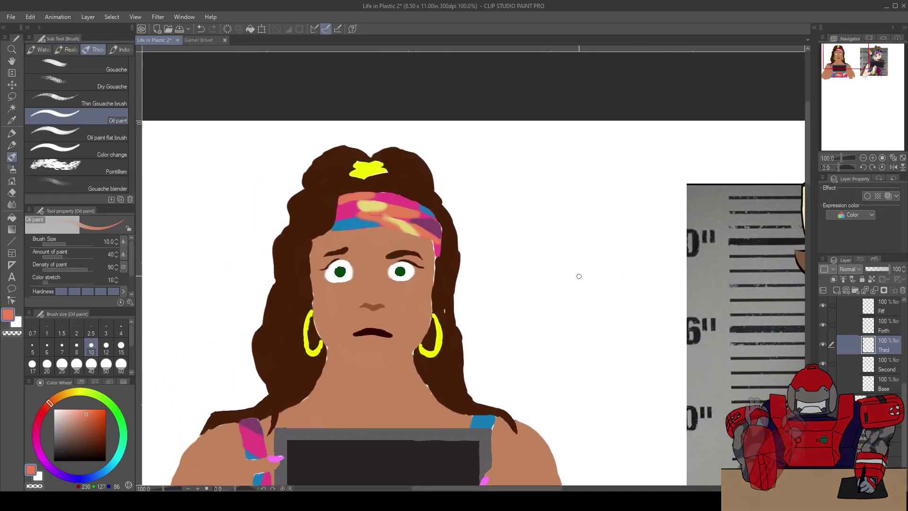
Paint orange over the hat band and its dark red tip, then set Soft airbrush size 6
drag(821, 342, 541, 351)
scroll(627, 246, up, 3)
drag(680, 261, 539, 261)
scroll(568, 271, up, 2)
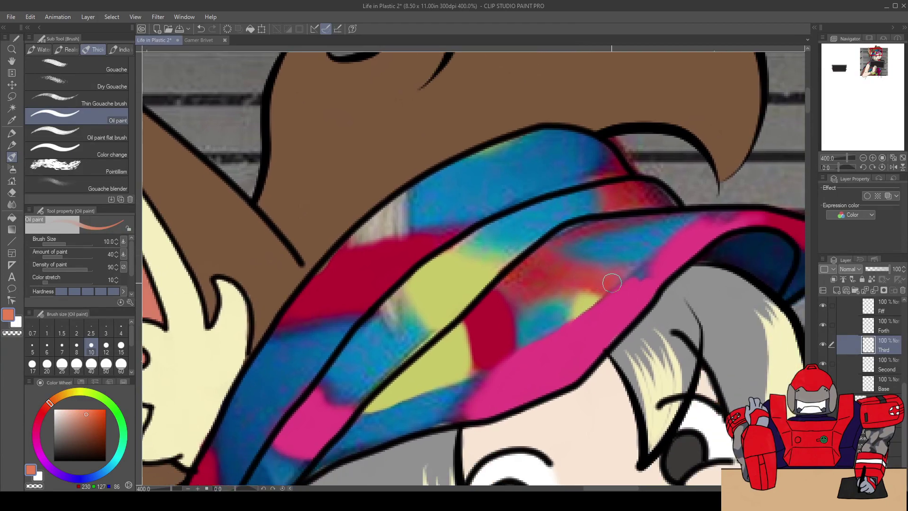
mouse_move(614, 284)
mouse_down()
mouse_move(533, 277)
mouse_move(553, 270)
mouse_move(536, 259)
mouse_up()
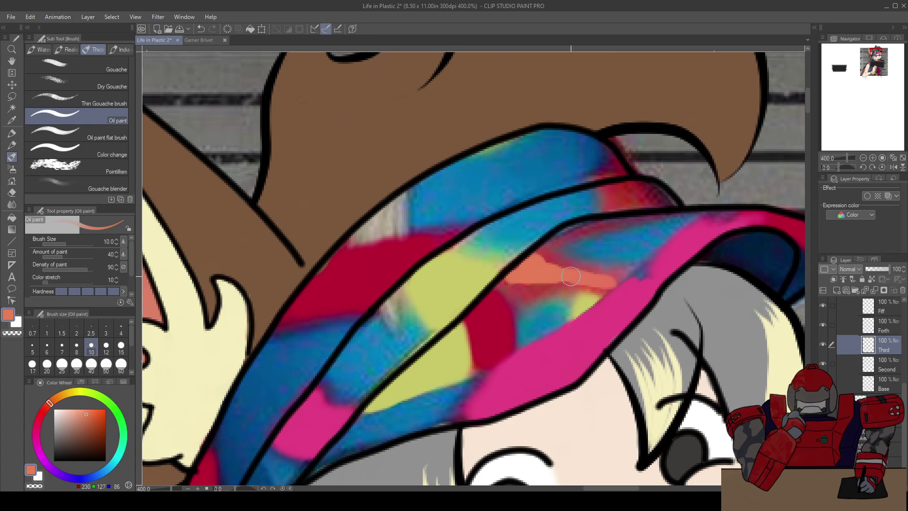
mouse_move(615, 207)
mouse_down()
mouse_move(650, 206)
mouse_move(622, 190)
mouse_up()
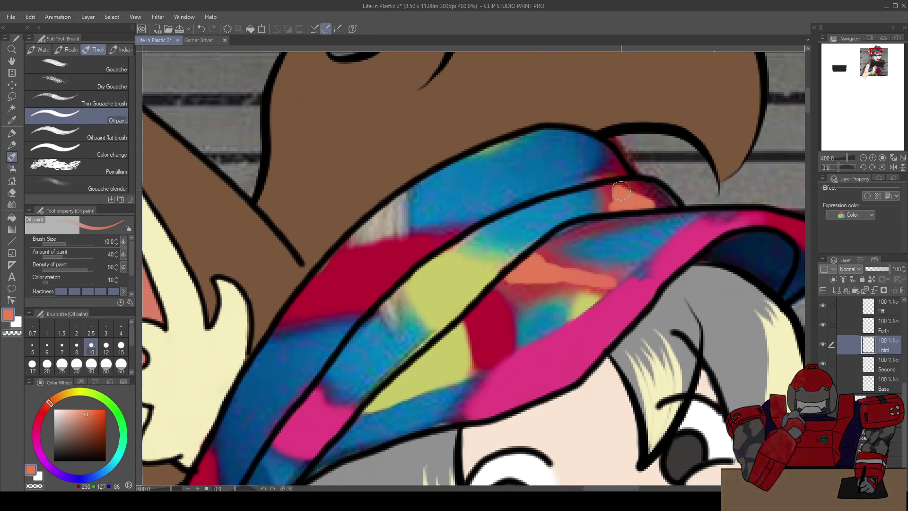
drag(673, 204, 641, 185)
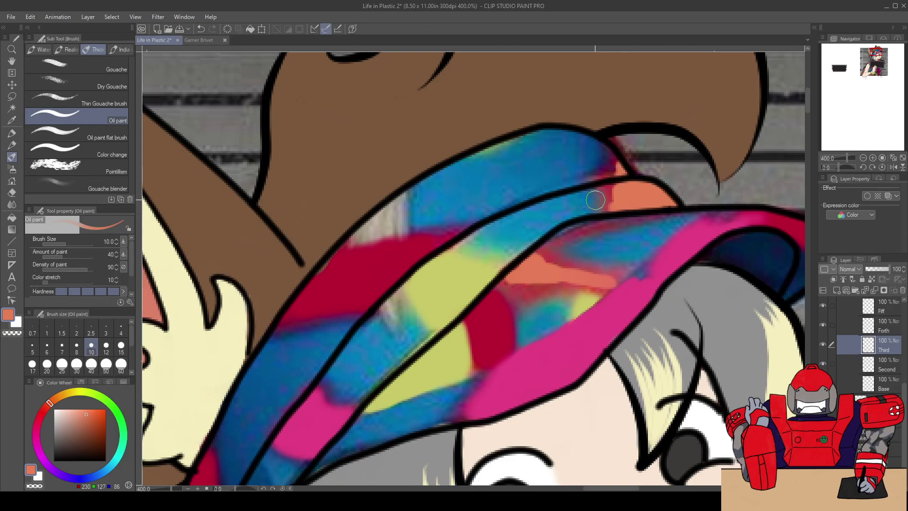
key(b)
click(50, 349)
Airbrush orange along the brim's band near the right tip at size 8
scroll(557, 117, up, 2)
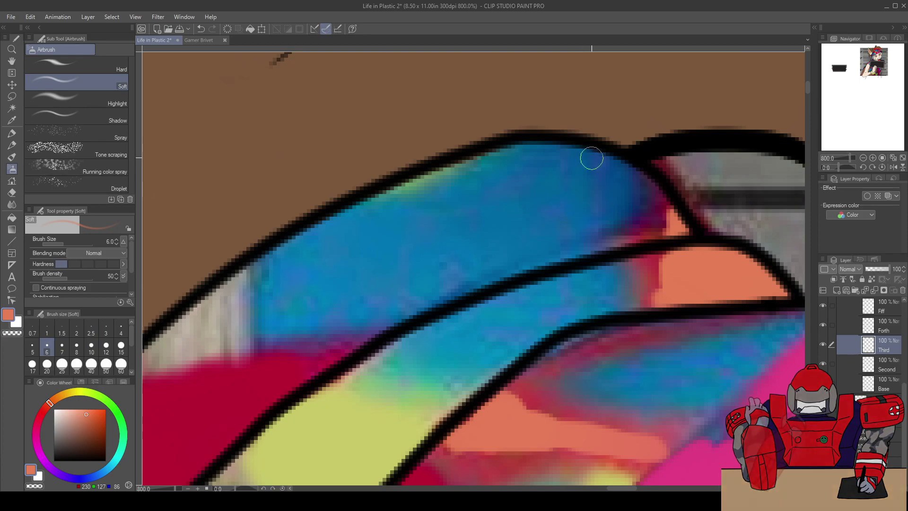
mouse_move(659, 199)
mouse_down()
mouse_move(663, 233)
mouse_move(667, 209)
mouse_move(646, 243)
mouse_move(624, 245)
mouse_move(659, 231)
mouse_move(662, 218)
mouse_move(628, 240)
mouse_move(648, 258)
mouse_move(648, 304)
mouse_move(650, 258)
mouse_move(665, 271)
mouse_move(670, 238)
mouse_move(641, 302)
mouse_move(651, 294)
mouse_move(649, 256)
mouse_up()
mouse_move(661, 186)
mouse_down()
mouse_move(658, 207)
mouse_move(632, 257)
mouse_up()
scroll(638, 230, down, 5)
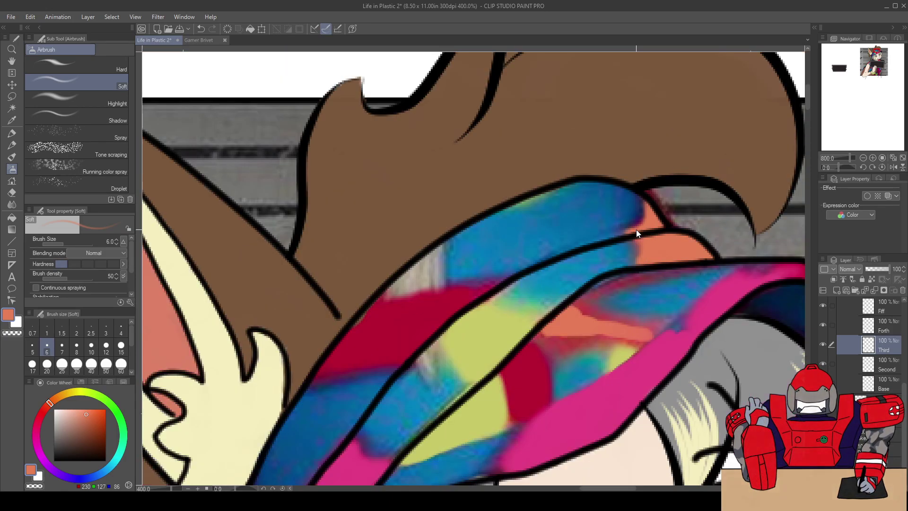
key(ctrl+plus)
key(ctrl+plus)
key(ctrl+plus)
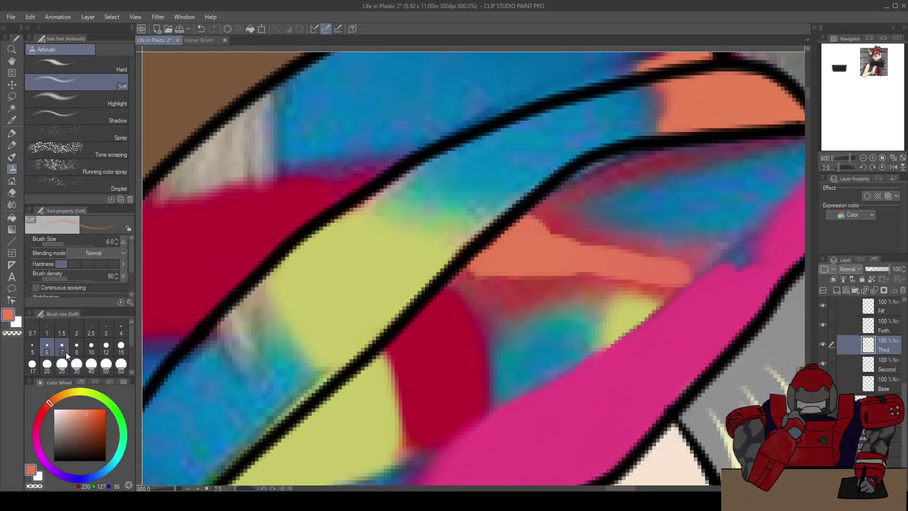
click(77, 348)
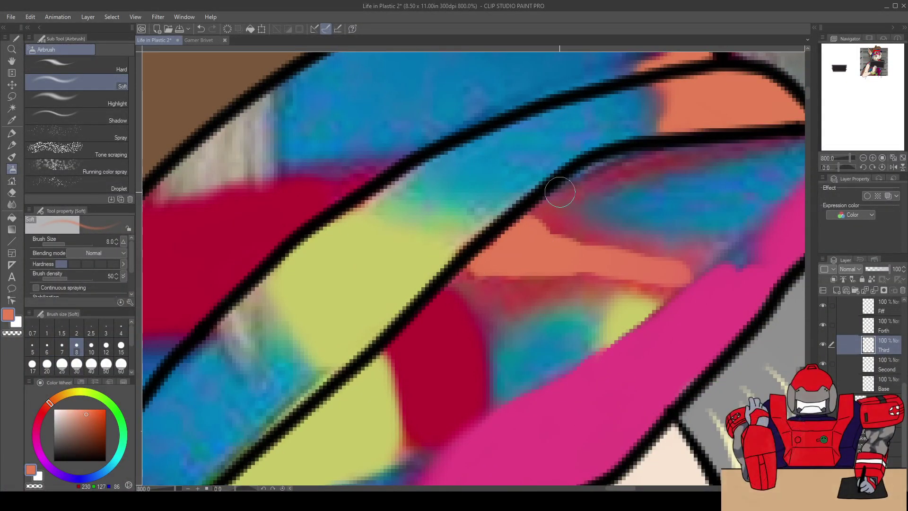
mouse_move(532, 204)
mouse_down()
mouse_move(567, 232)
mouse_move(532, 216)
mouse_move(559, 233)
mouse_move(695, 275)
mouse_up()
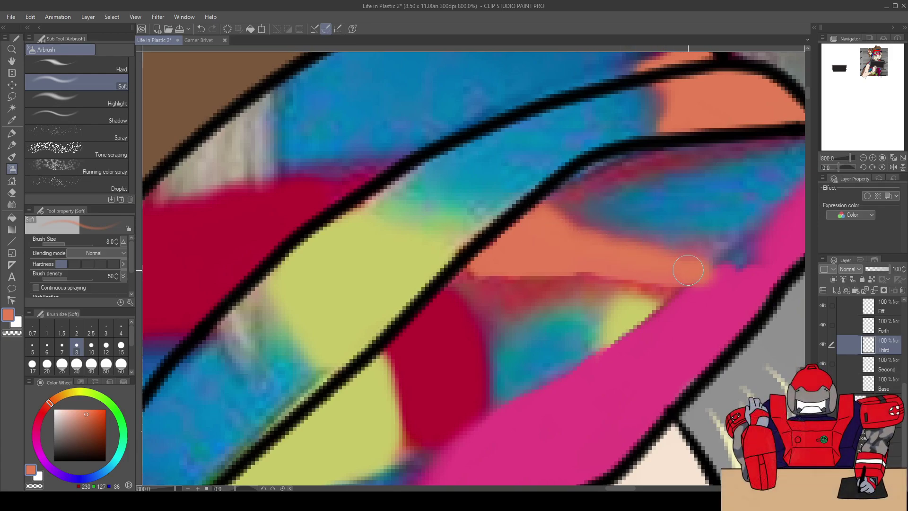
Undo the eraser dab and the orange brim strokes, then select the Fiff layer
key(e)
click(711, 302)
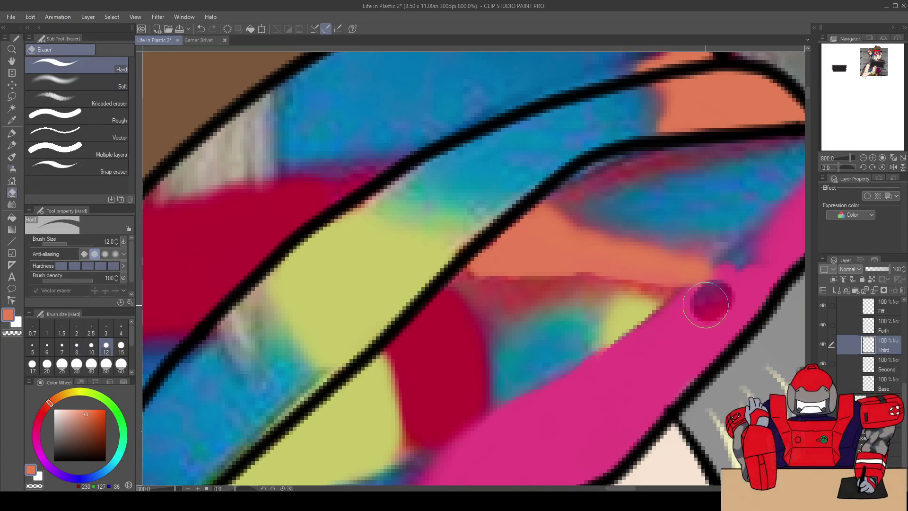
key(ctrl+z)
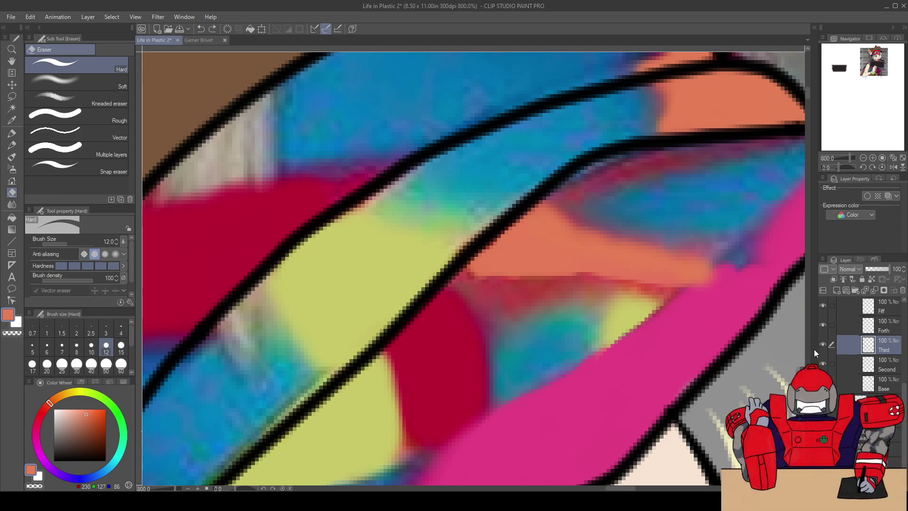
key(ctrl+z)
key(ctrl+z)
key(ctrl+z)
key(ctrl+z)
key(ctrl+z)
key(ctrl+z)
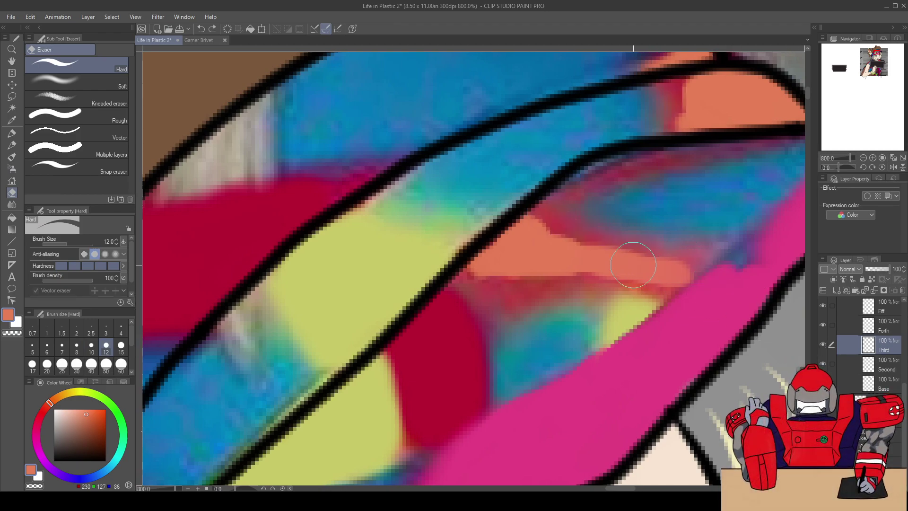
key(ctrl+z)
key(ctrl+z)
key(ctrl+z)
key(ctrl+z)
key(ctrl+z)
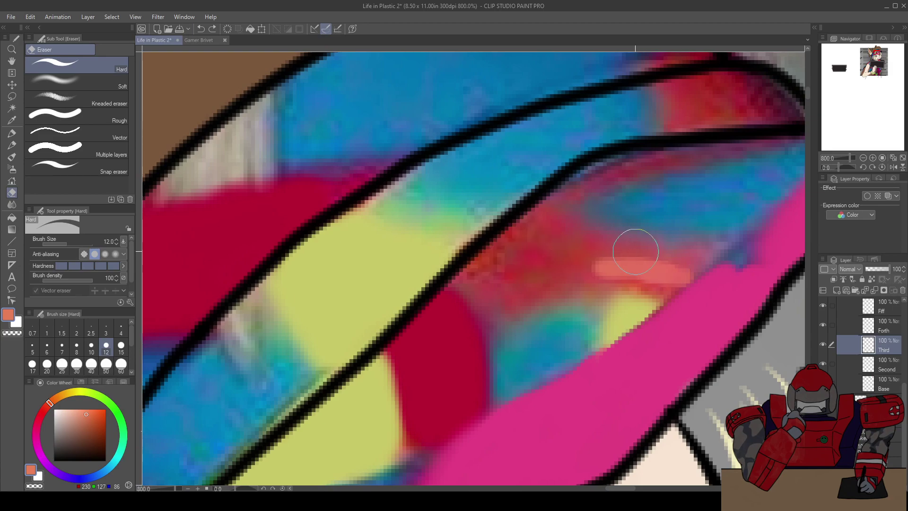
click(868, 315)
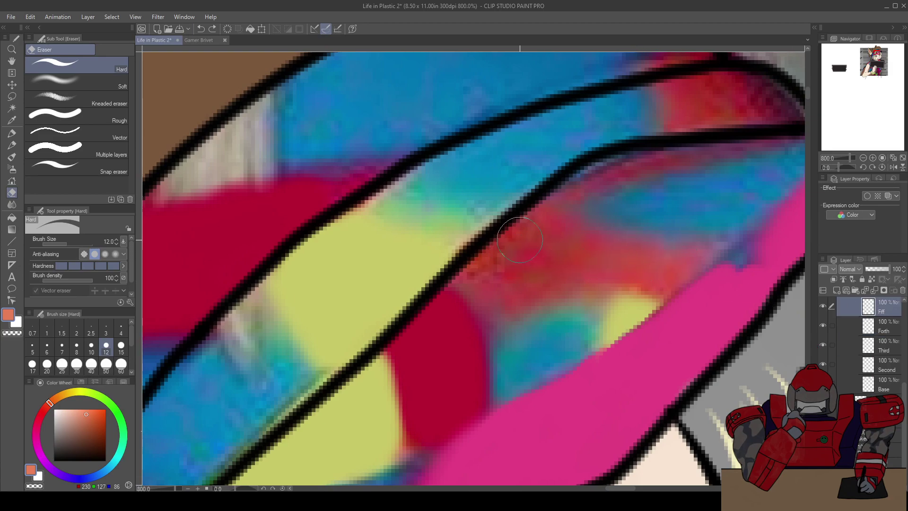
With Oil paint, brush salmon over the red and magenta areas along the black line
key(b)
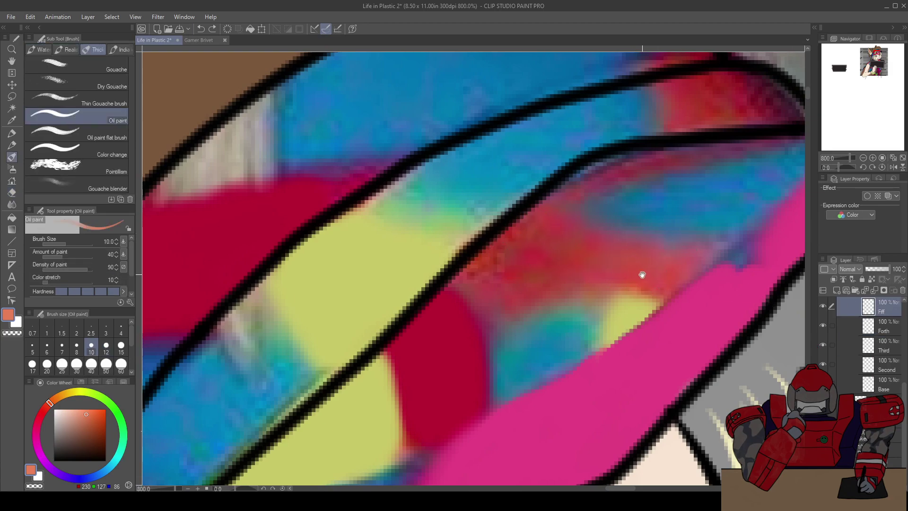
drag(640, 274, 612, 258)
mouse_move(660, 129)
mouse_down()
mouse_move(661, 153)
mouse_move(669, 116)
mouse_move(683, 135)
mouse_move(696, 122)
mouse_move(727, 123)
mouse_move(767, 146)
mouse_move(678, 150)
mouse_move(708, 157)
mouse_up()
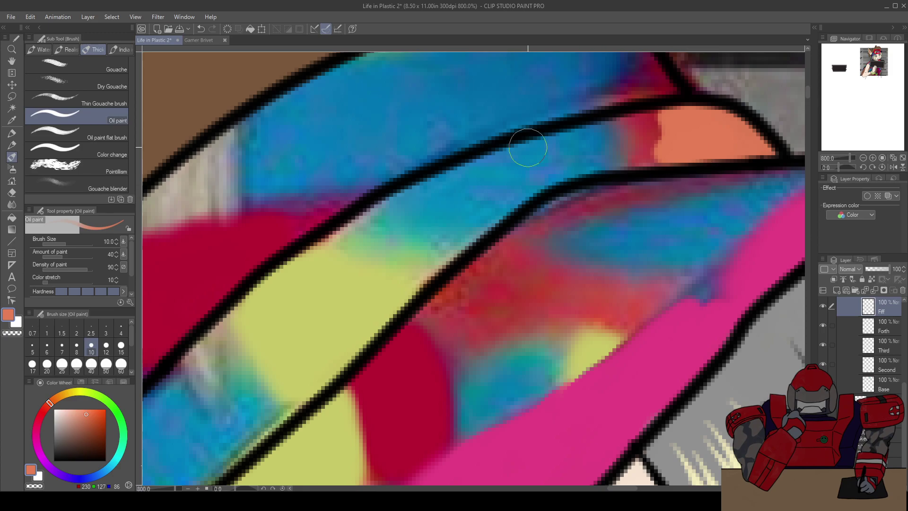
drag(406, 243, 400, 354)
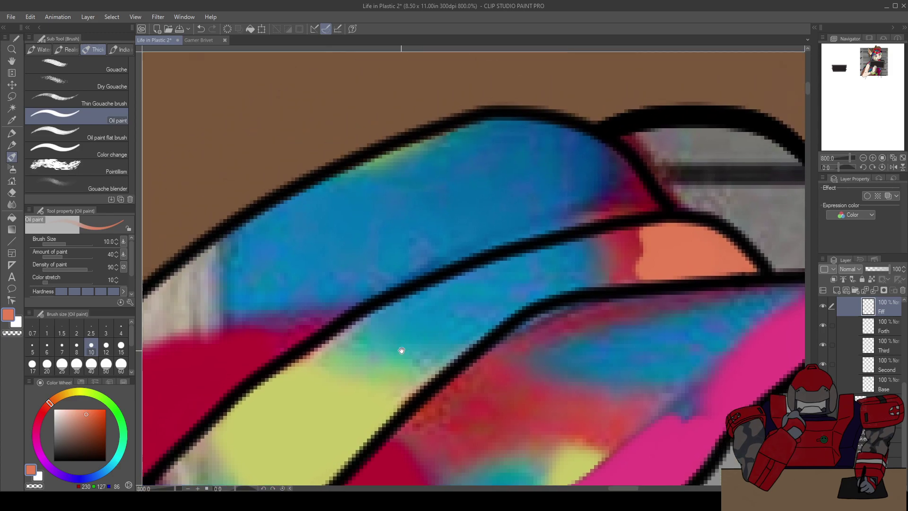
mouse_move(630, 191)
mouse_down()
mouse_move(650, 203)
mouse_move(642, 188)
mouse_move(632, 221)
mouse_move(641, 200)
mouse_move(622, 210)
mouse_move(634, 177)
mouse_move(646, 196)
mouse_move(641, 279)
mouse_move(625, 163)
mouse_up()
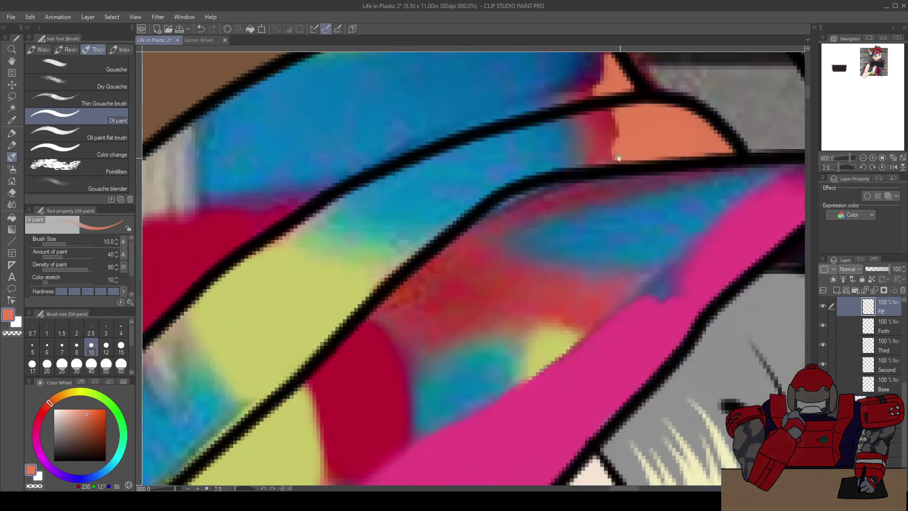
mouse_move(444, 255)
mouse_down()
mouse_move(381, 301)
mouse_move(429, 266)
mouse_move(406, 299)
mouse_move(414, 297)
mouse_move(453, 263)
mouse_move(450, 286)
mouse_move(420, 306)
mouse_move(471, 279)
mouse_move(603, 304)
mouse_up()
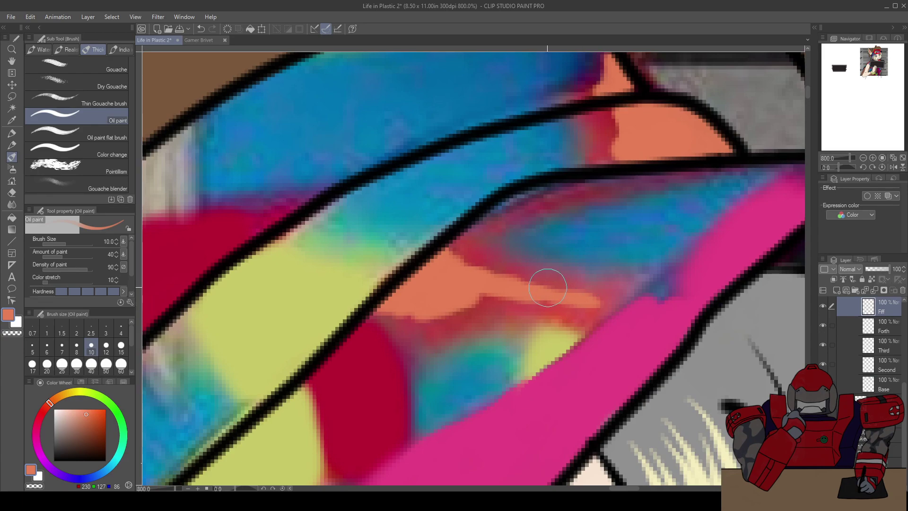
mouse_move(509, 280)
mouse_down()
mouse_move(584, 301)
mouse_move(460, 280)
mouse_move(483, 270)
mouse_move(456, 261)
mouse_up()
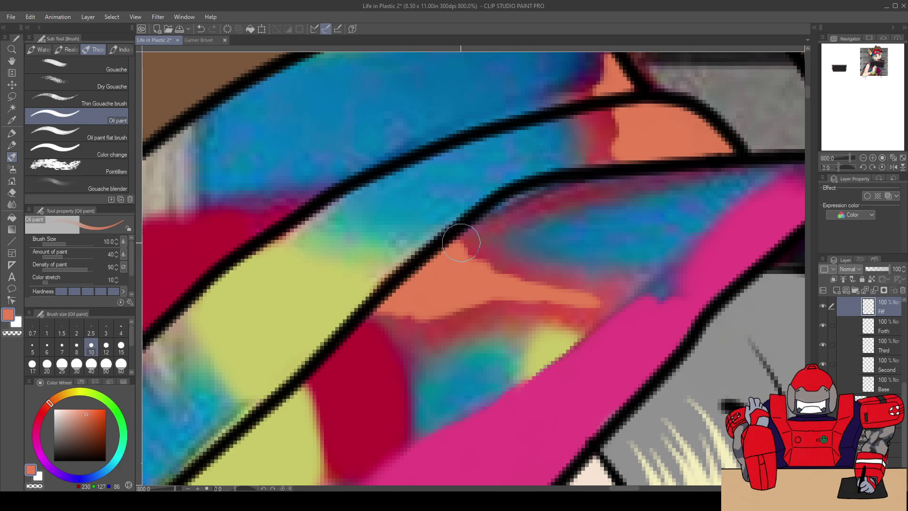
Spray salmon over the red streak with the Soft airbrush
key(b)
mouse_move(380, 309)
mouse_down()
mouse_move(430, 320)
mouse_move(419, 319)
mouse_move(462, 311)
mouse_move(434, 324)
mouse_move(523, 301)
mouse_move(443, 310)
mouse_up()
mouse_move(521, 302)
mouse_down()
mouse_move(580, 313)
mouse_move(609, 298)
mouse_move(498, 276)
mouse_move(519, 277)
mouse_move(474, 260)
mouse_move(464, 245)
mouse_move(484, 260)
mouse_move(470, 237)
mouse_up()
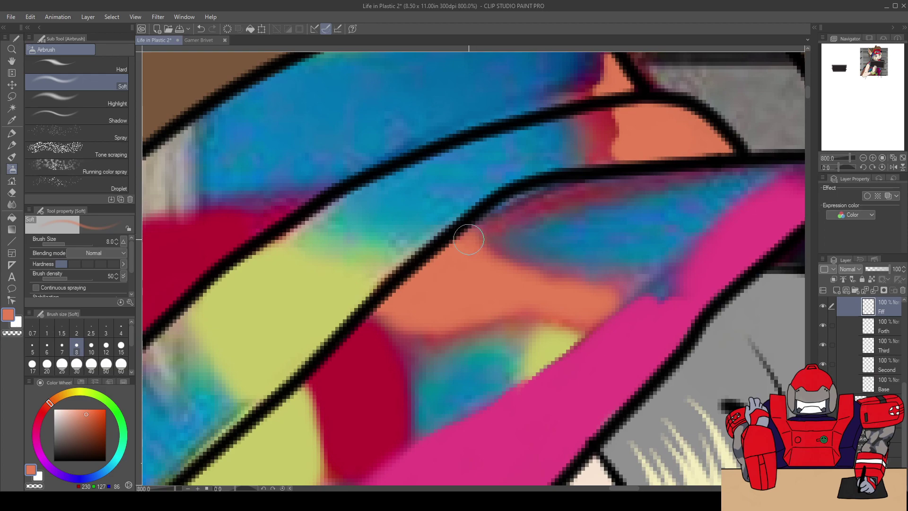
Airbrush salmon further across the band and up along the black line
drag(514, 296, 584, 307)
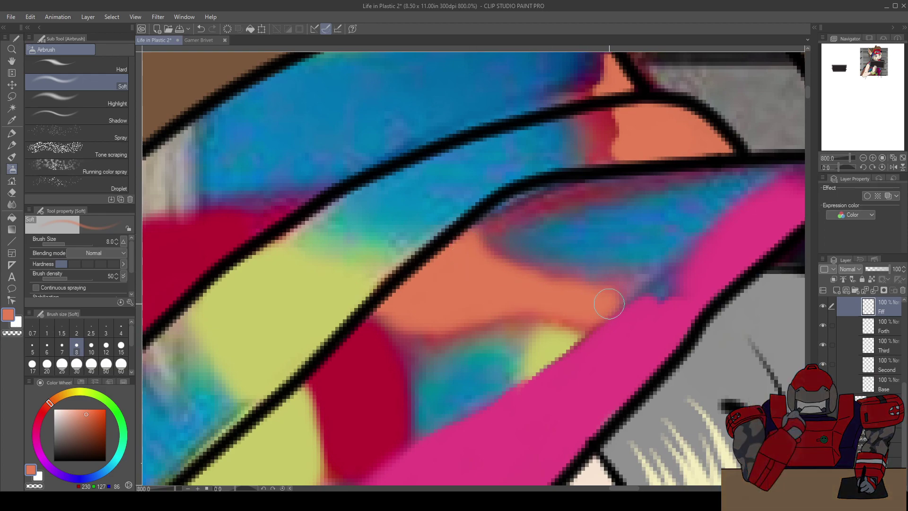
mouse_move(472, 240)
mouse_down()
mouse_move(483, 214)
mouse_move(481, 228)
mouse_move(507, 216)
mouse_move(485, 230)
mouse_up()
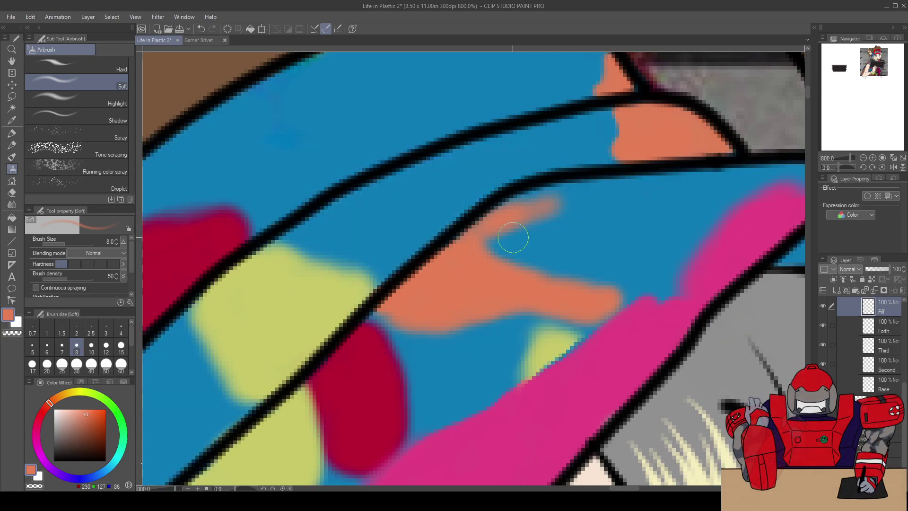
mouse_move(533, 213)
mouse_down()
mouse_move(592, 194)
mouse_move(533, 209)
mouse_move(661, 180)
mouse_up()
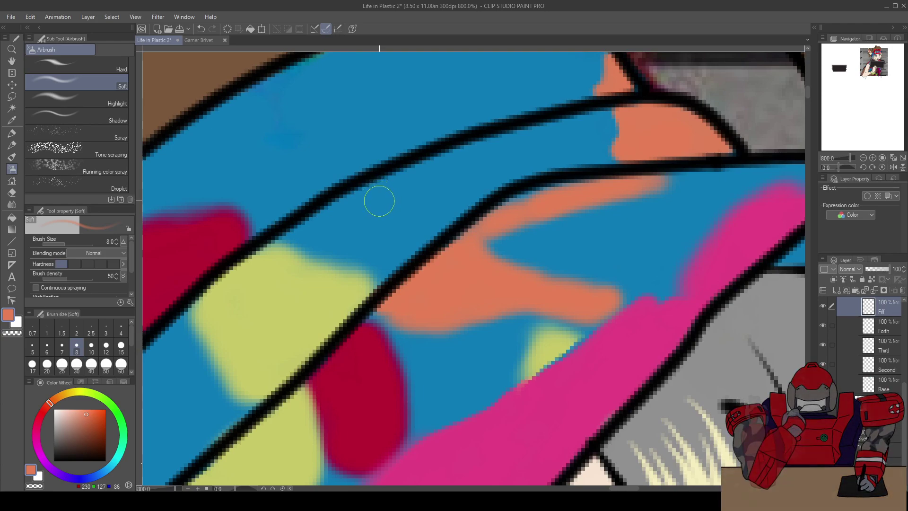
scroll(379, 200, down, 4)
scroll(397, 218, up, 2)
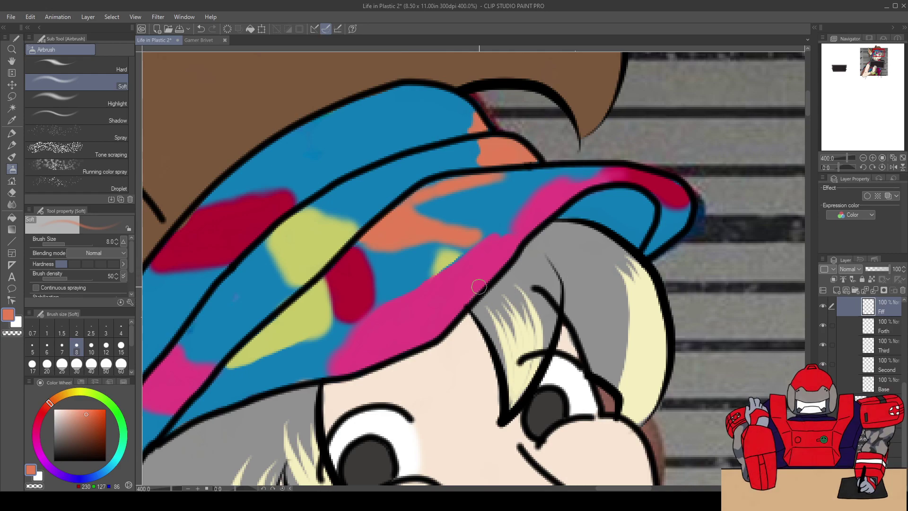
scroll(526, 287, up, 2)
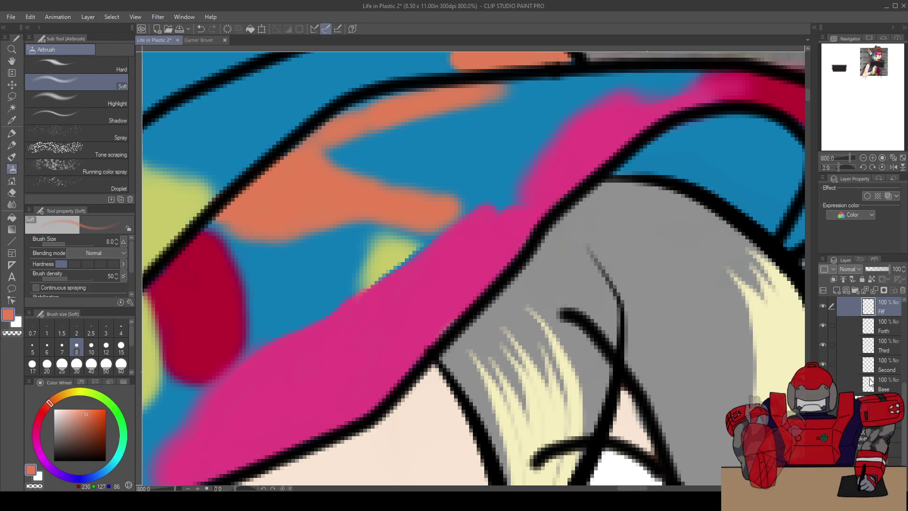
scroll(881, 388, up, 2)
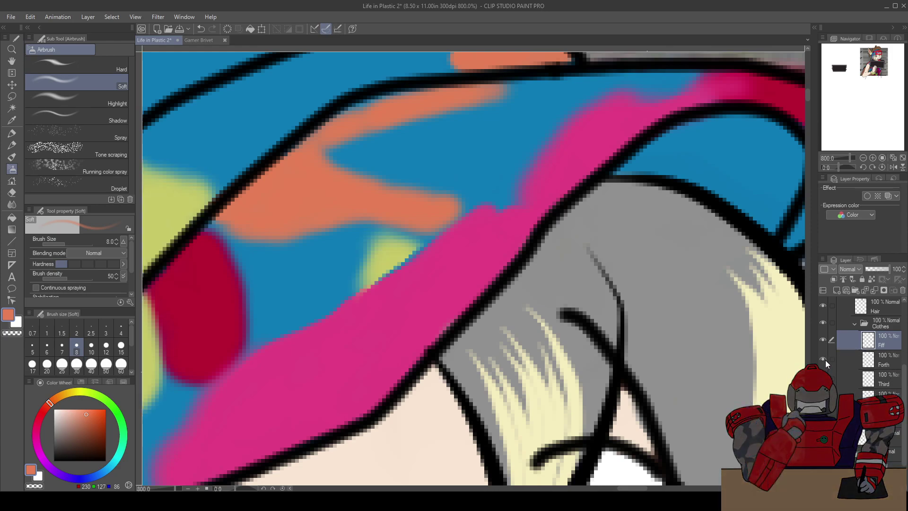
On layer Forth, sample the hat's yellow and airbrush it into the blue gap
click(887, 368)
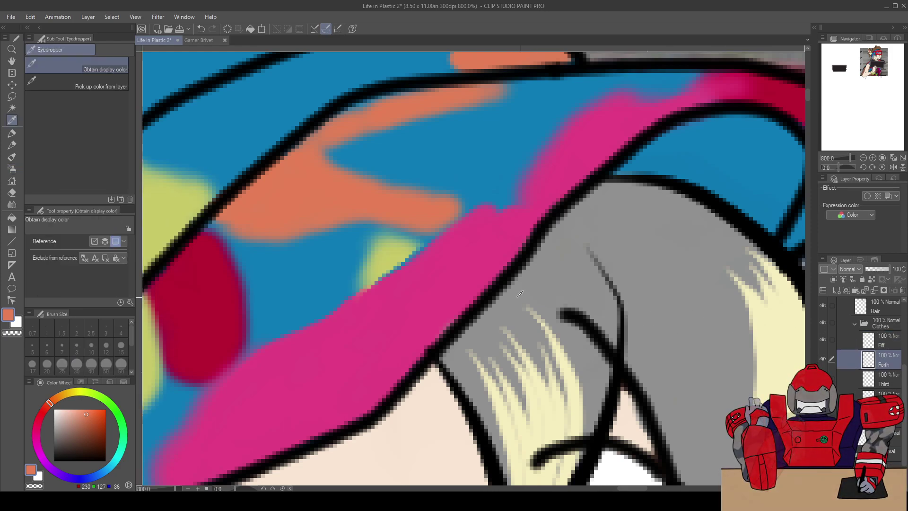
alt+click(415, 251)
key(b)
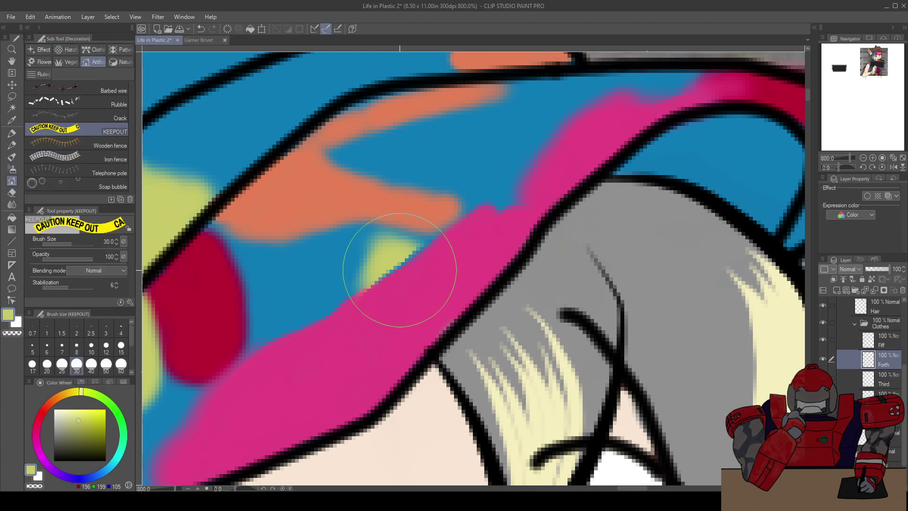
key(b)
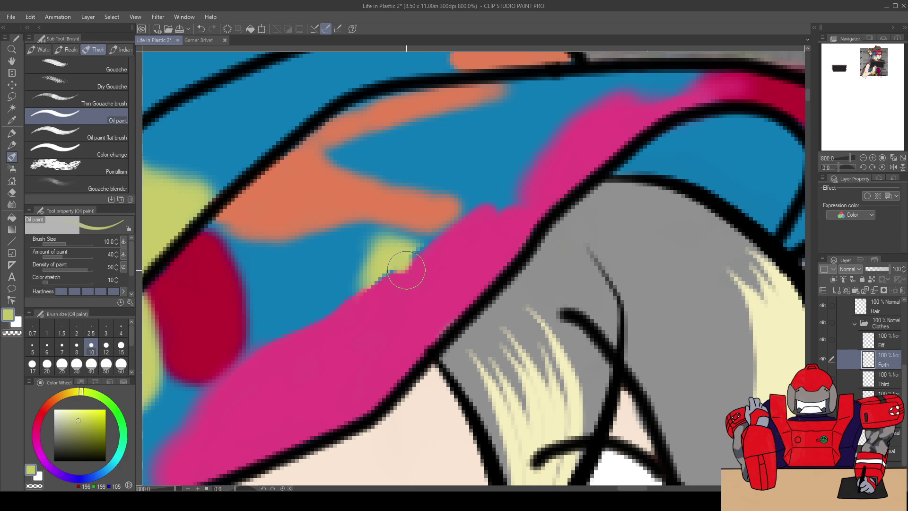
key(b)
mouse_move(410, 256)
mouse_down()
mouse_move(371, 281)
mouse_move(385, 259)
mouse_move(414, 249)
mouse_move(374, 279)
mouse_up()
key(e)
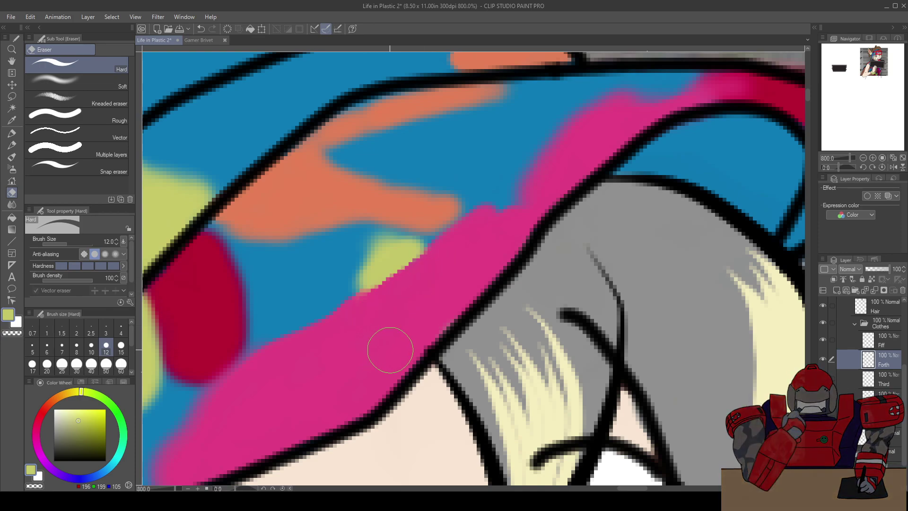
scroll(385, 350, down, 4)
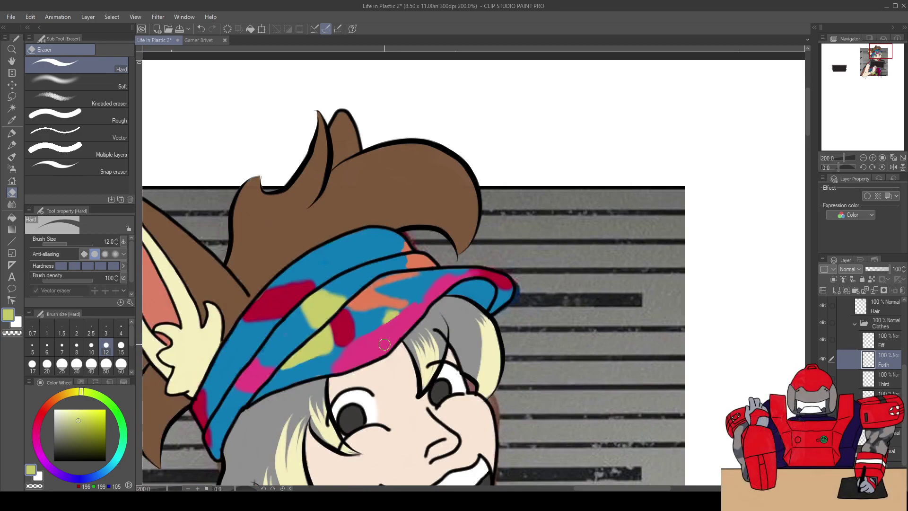
scroll(395, 319, up, 4)
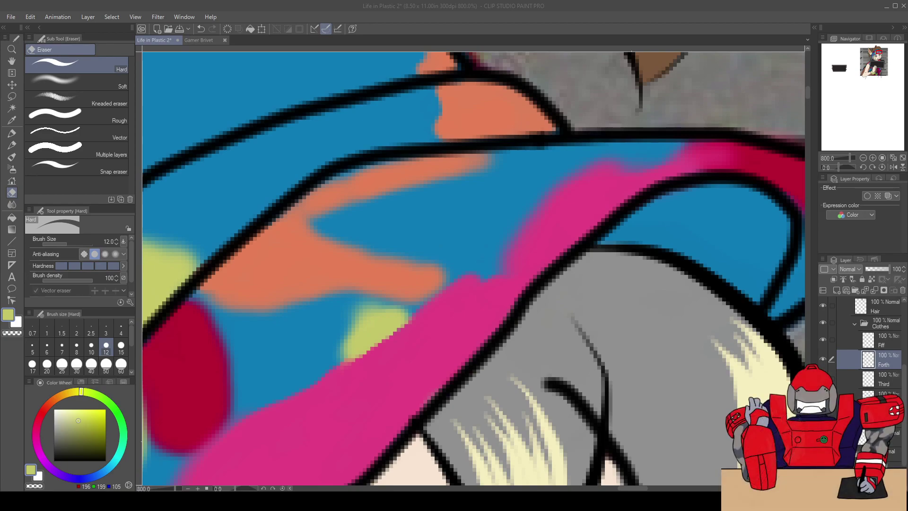
key(alt+Tab)
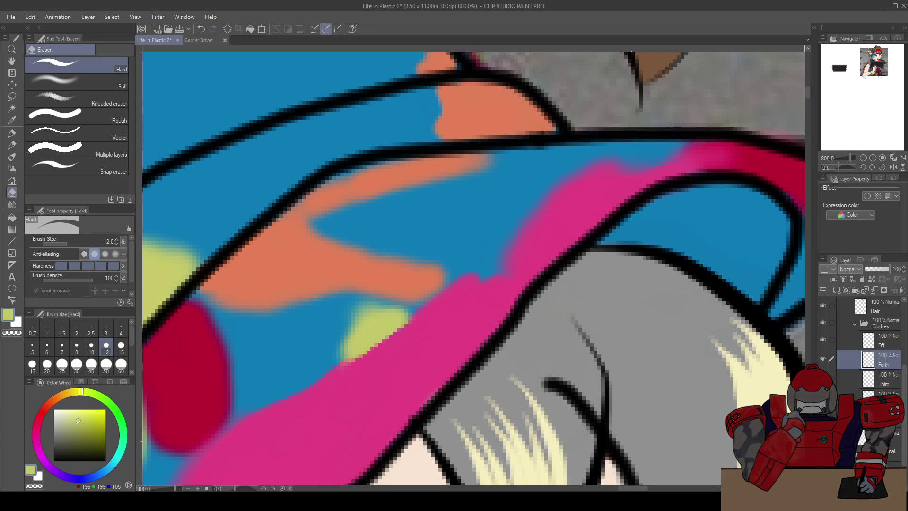
Choose the Soft eraser, then airbrush at size 12 to extend the brim's yellow patch
scroll(404, 325, down, 4)
drag(404, 325, 442, 297)
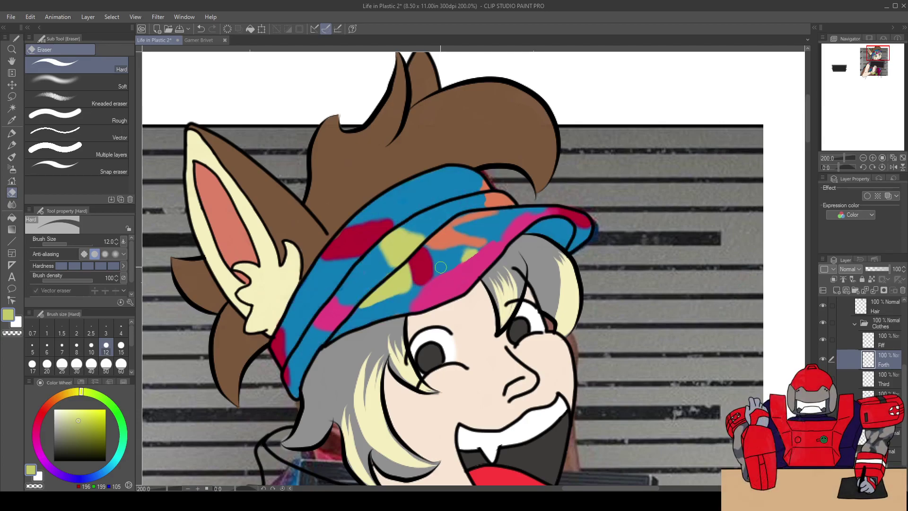
scroll(437, 250, up, 3)
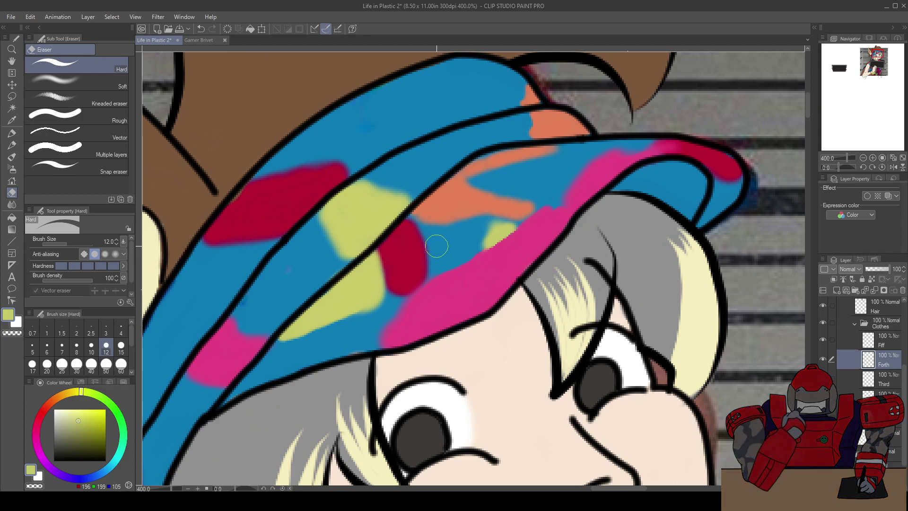
click(73, 84)
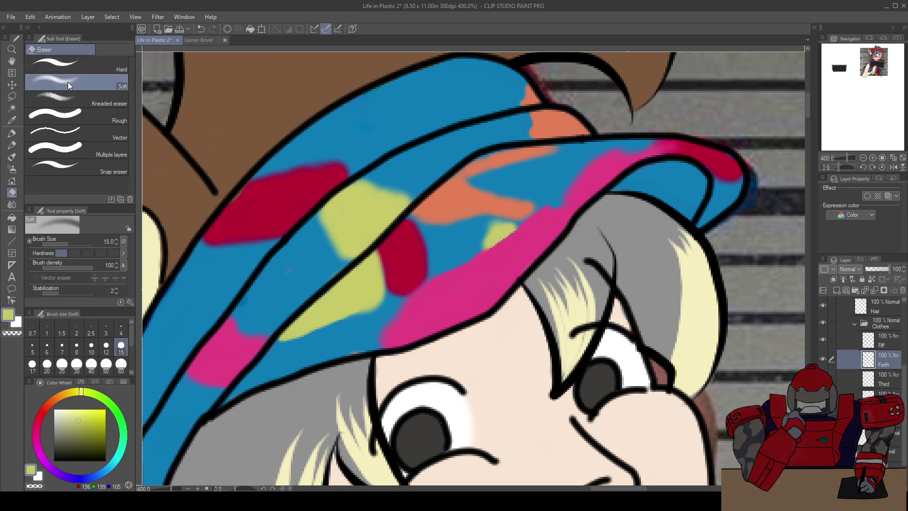
key(b)
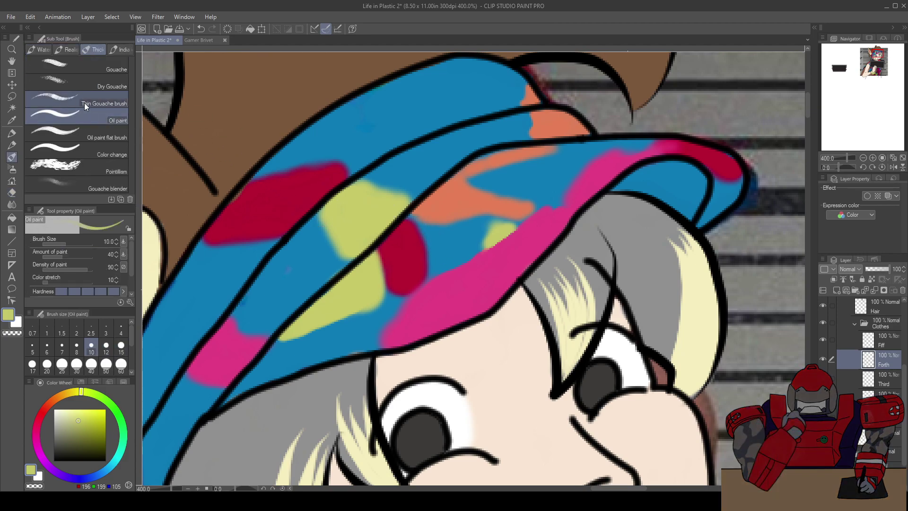
click(106, 347)
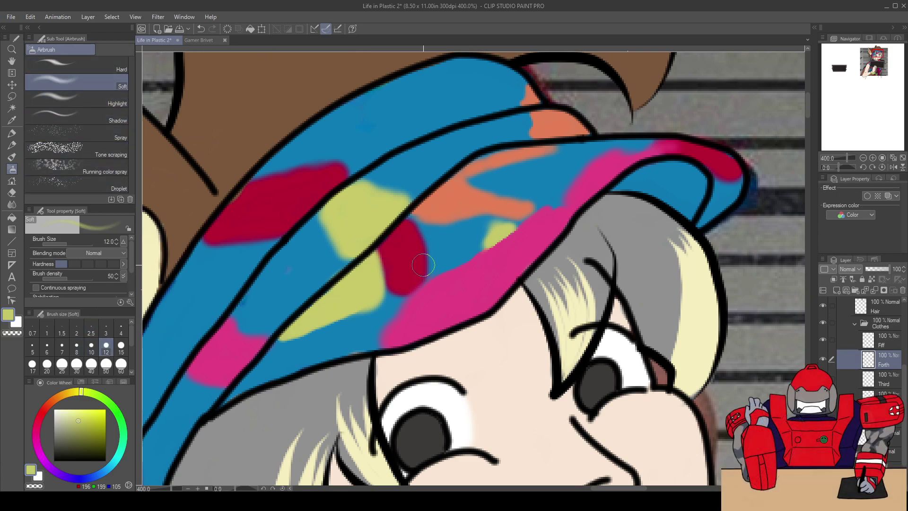
mouse_move(486, 237)
mouse_down()
mouse_move(511, 230)
mouse_move(493, 229)
mouse_move(509, 225)
mouse_move(501, 221)
mouse_move(488, 240)
mouse_move(487, 228)
mouse_move(504, 217)
mouse_move(497, 218)
mouse_move(511, 223)
mouse_move(485, 219)
mouse_move(507, 220)
mouse_move(486, 244)
mouse_move(512, 226)
mouse_move(491, 242)
mouse_move(486, 235)
mouse_move(482, 251)
mouse_move(488, 218)
mouse_move(508, 246)
mouse_up()
Erase stray yellow back from the pink band, undoing misplaced eraser strokes
key(e)
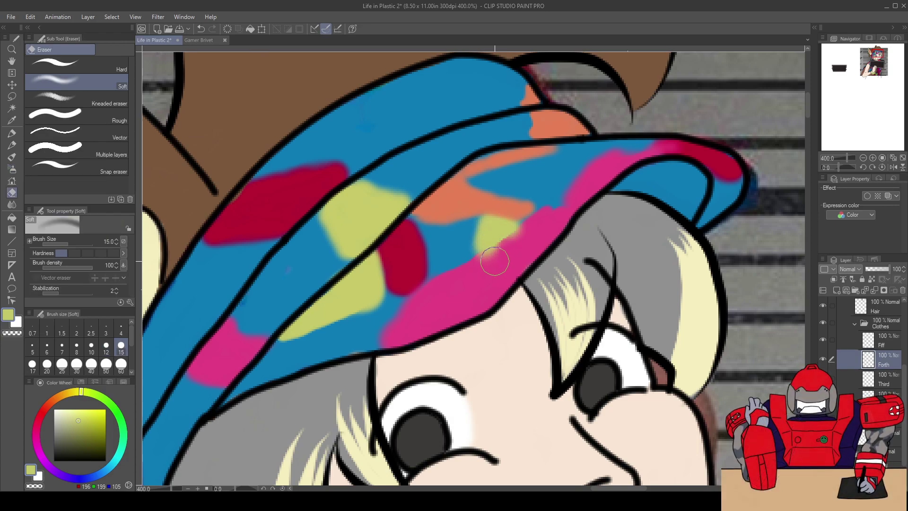
key(ctrl+z)
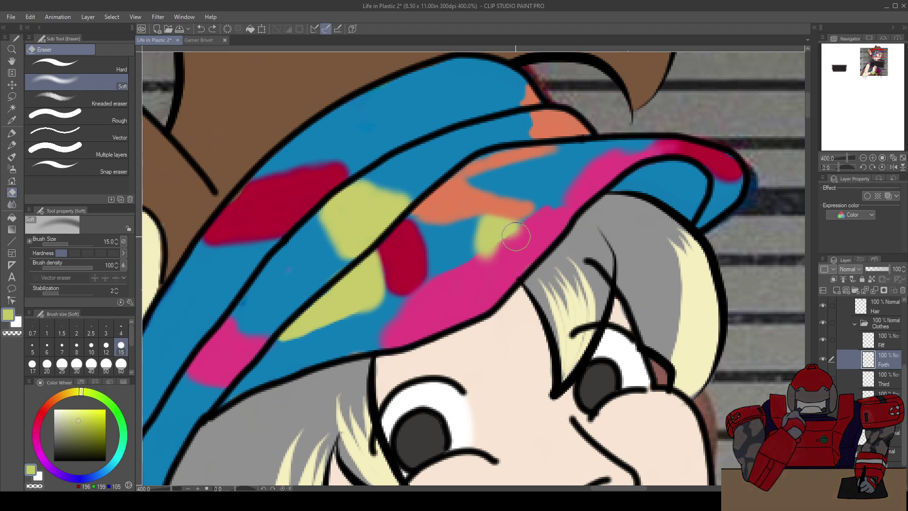
drag(501, 257, 528, 235)
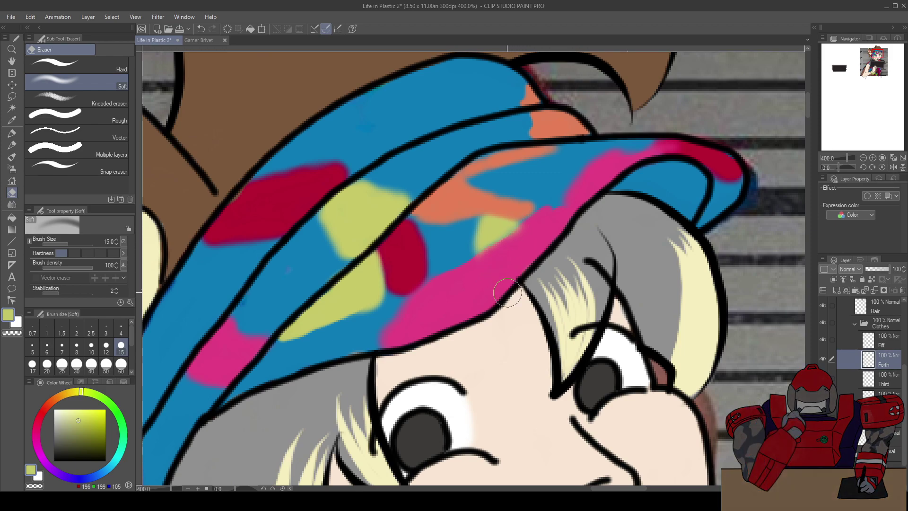
key(ctrl+z)
mouse_move(492, 269)
mouse_down()
mouse_move(490, 260)
mouse_move(554, 219)
mouse_up()
key(ctrl+z)
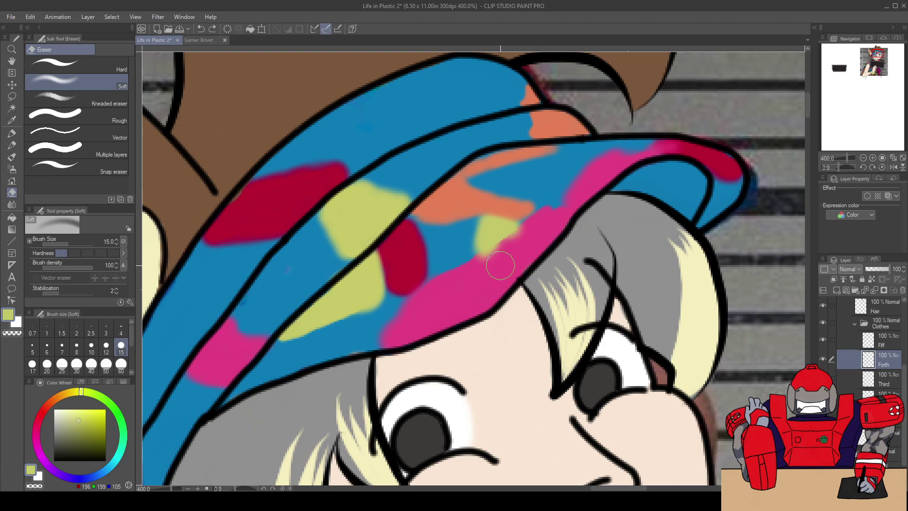
mouse_move(515, 252)
mouse_down()
mouse_move(487, 275)
mouse_move(490, 302)
mouse_move(492, 284)
mouse_move(474, 254)
mouse_up()
Airbrush more yellow over the hat's other yellow patch
key(b)
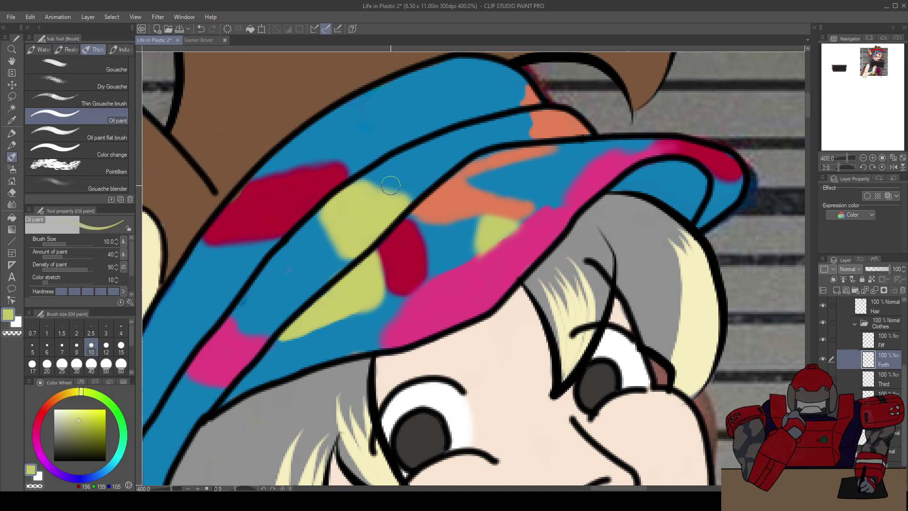
key(b)
mouse_move(322, 210)
mouse_down()
mouse_move(343, 254)
mouse_move(327, 231)
mouse_move(348, 252)
mouse_move(342, 220)
mouse_move(331, 221)
mouse_move(342, 201)
mouse_move(361, 188)
mouse_move(412, 190)
mouse_move(388, 201)
mouse_move(422, 189)
mouse_move(406, 197)
mouse_move(359, 190)
mouse_move(406, 200)
mouse_move(382, 202)
mouse_move(418, 193)
mouse_move(356, 233)
mouse_up()
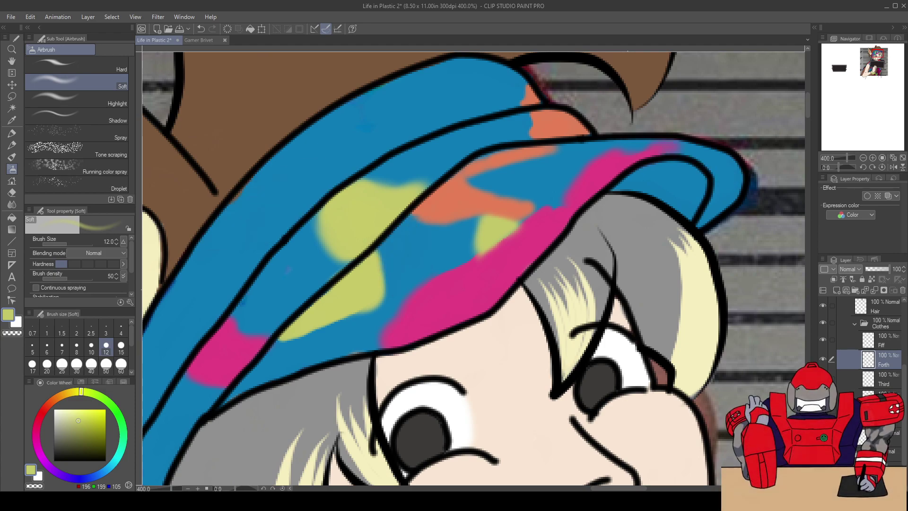
click(884, 397)
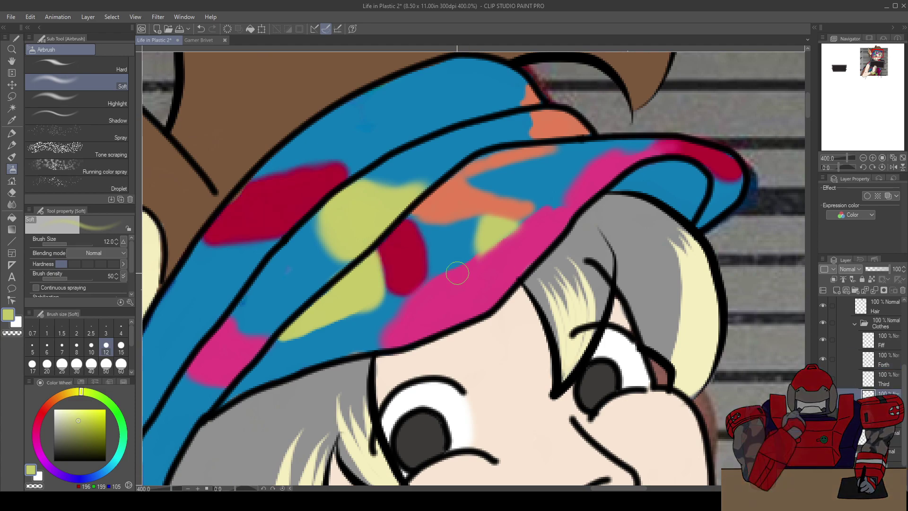
Sample the hat's dark red and switch to the Soft airbrush
key(i)
click(401, 266)
key(b)
key(b)
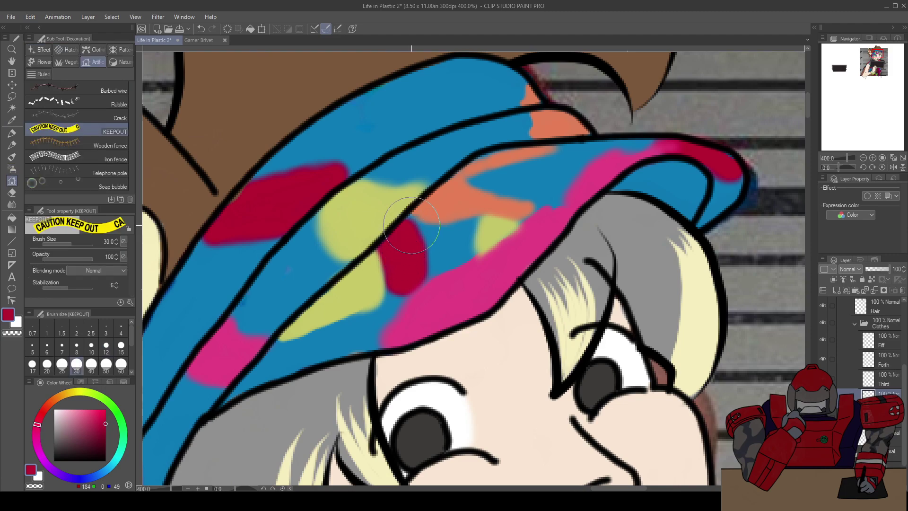
key(p)
key(b)
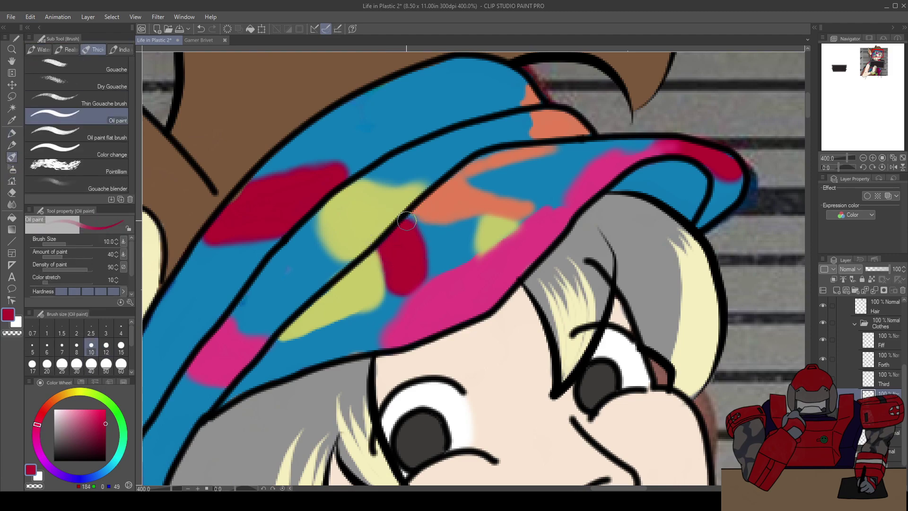
key(b)
Airbrush the red patches' edges out toward the black outline, undoing one faint stroke
mouse_move(423, 269)
mouse_down()
mouse_move(409, 221)
mouse_move(426, 253)
mouse_move(420, 279)
mouse_move(423, 270)
mouse_move(401, 289)
mouse_move(388, 283)
mouse_move(403, 291)
mouse_move(390, 284)
mouse_move(419, 281)
mouse_move(407, 290)
mouse_move(421, 273)
mouse_move(404, 292)
mouse_move(420, 270)
mouse_move(401, 293)
mouse_move(388, 282)
mouse_move(382, 252)
mouse_move(390, 288)
mouse_move(381, 257)
mouse_move(406, 292)
mouse_move(425, 267)
mouse_move(411, 216)
mouse_up()
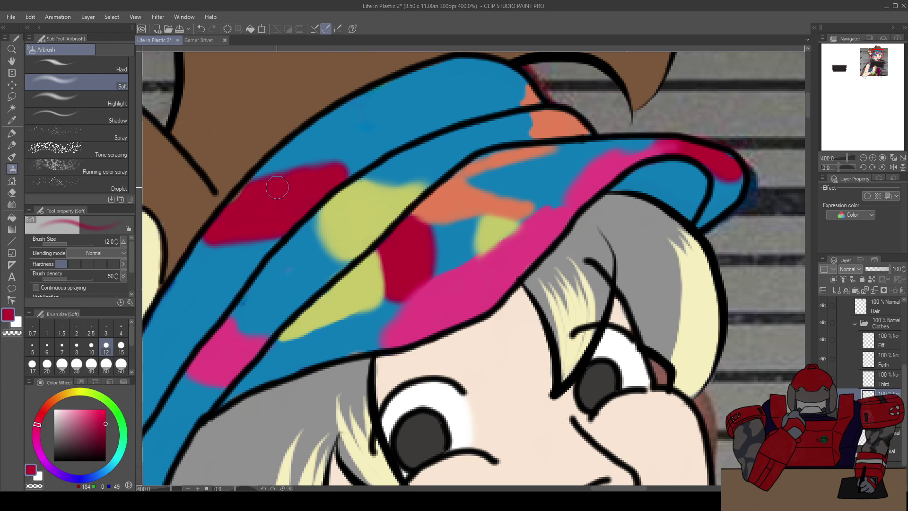
mouse_move(253, 190)
mouse_down()
mouse_move(277, 179)
mouse_move(260, 185)
mouse_up()
mouse_move(324, 171)
mouse_down()
mouse_move(347, 174)
mouse_move(336, 163)
mouse_move(252, 182)
mouse_up()
mouse_move(203, 243)
mouse_down()
mouse_move(251, 251)
mouse_move(271, 246)
mouse_move(286, 227)
mouse_move(270, 237)
mouse_move(276, 245)
mouse_move(210, 245)
mouse_move(286, 234)
mouse_move(225, 238)
mouse_move(225, 224)
mouse_move(210, 235)
mouse_up()
key(ctrl+z)
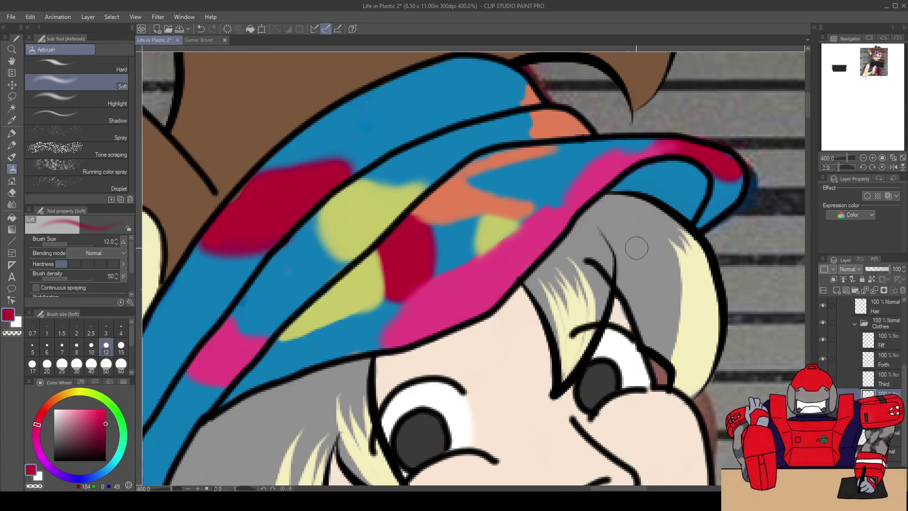
Toggle the yellow and orange layers' visibility to check the patches
click(822, 358)
click(822, 359)
click(823, 339)
click(823, 338)
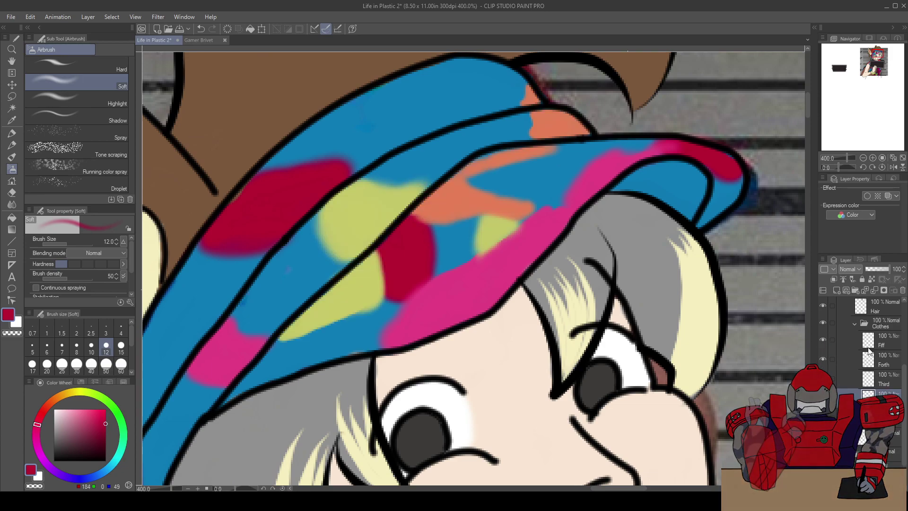
click(827, 341)
click(824, 338)
On Fiff, airbrush the hat's orange over the pink band edge and erase the fringe
click(824, 338)
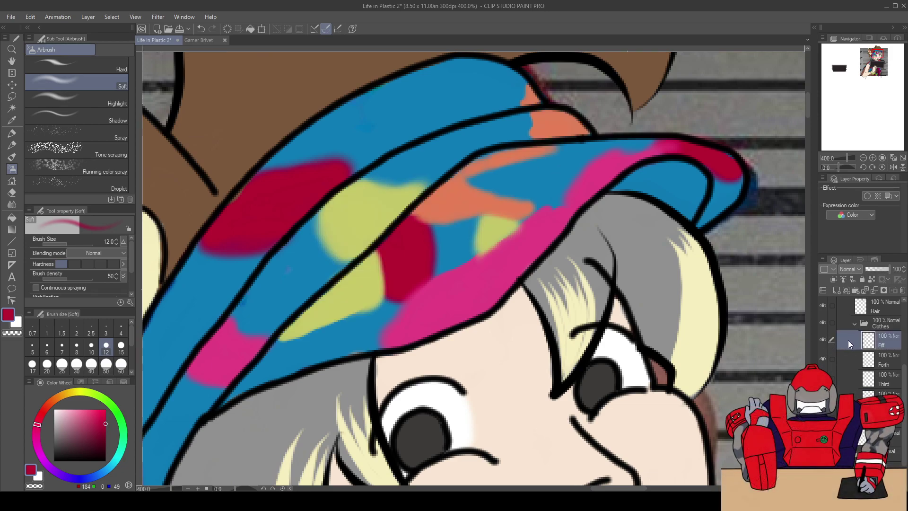
alt+click(466, 202)
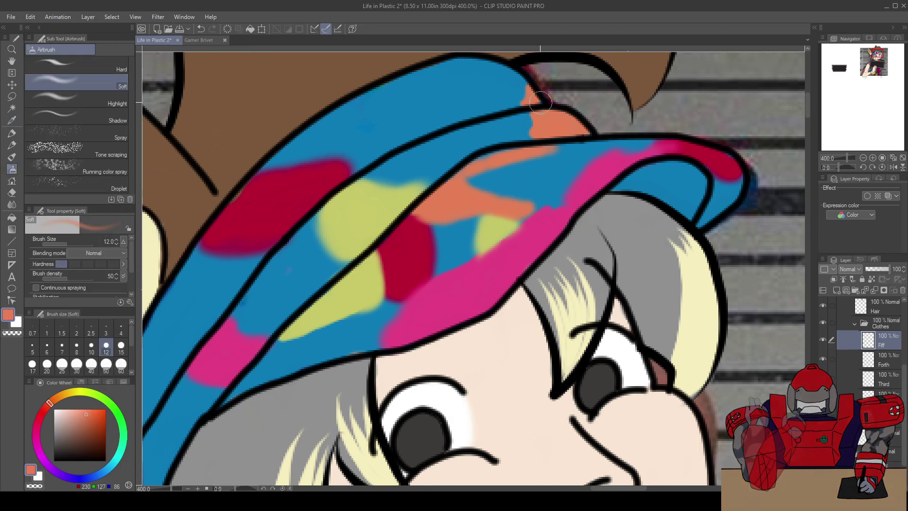
scroll(539, 102, up, 2)
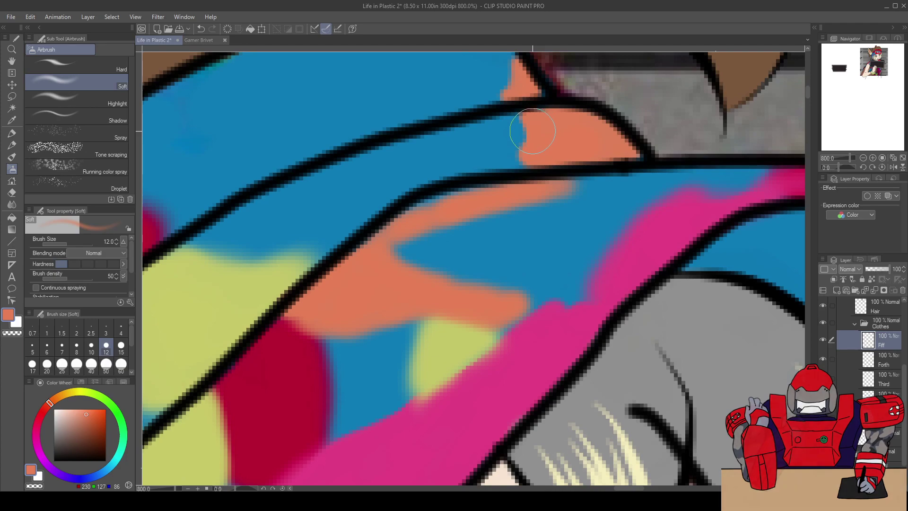
scroll(530, 130, down, 2)
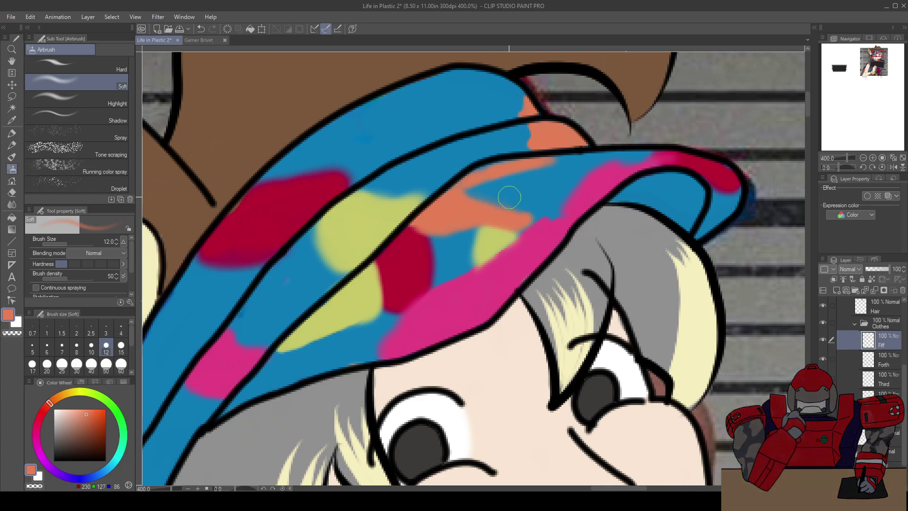
scroll(493, 192, up, 2)
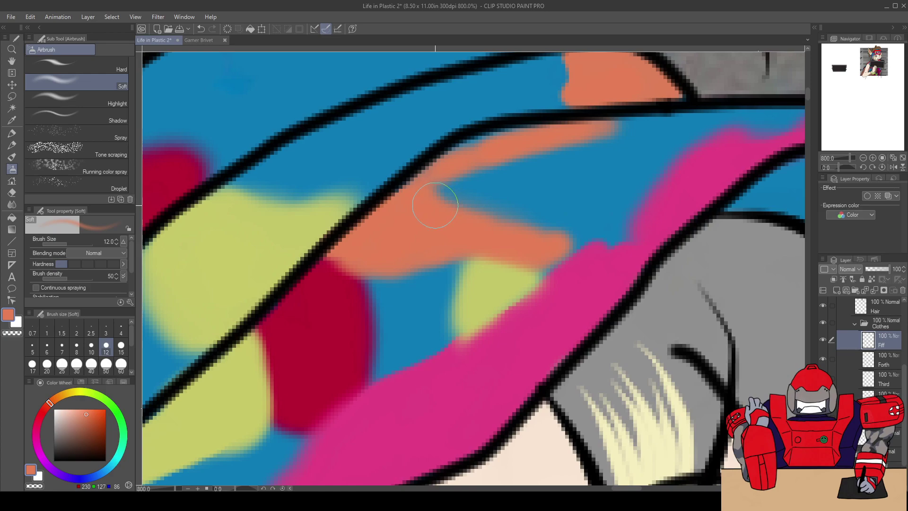
mouse_move(560, 254)
mouse_down()
mouse_move(539, 252)
mouse_move(562, 235)
mouse_move(536, 247)
mouse_move(554, 227)
mouse_move(566, 231)
mouse_move(557, 262)
mouse_up()
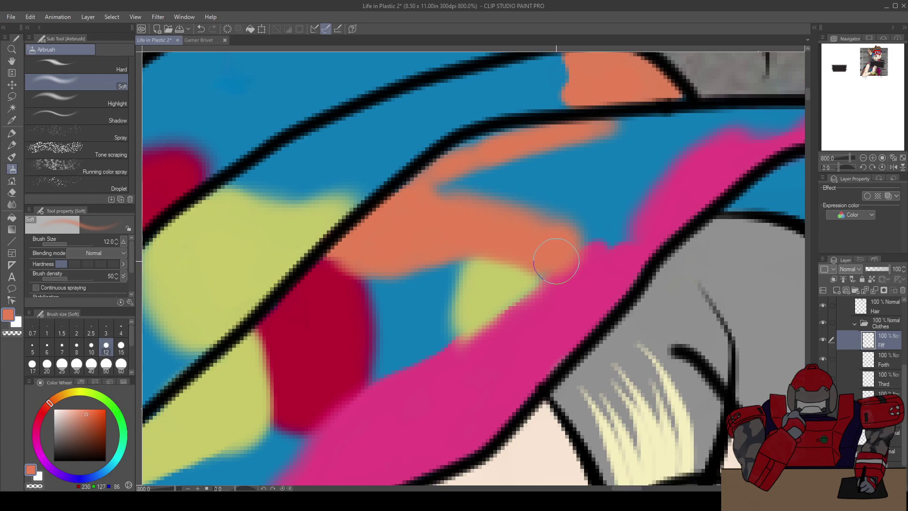
key(e)
key(ctrl+z)
drag(576, 298, 593, 276)
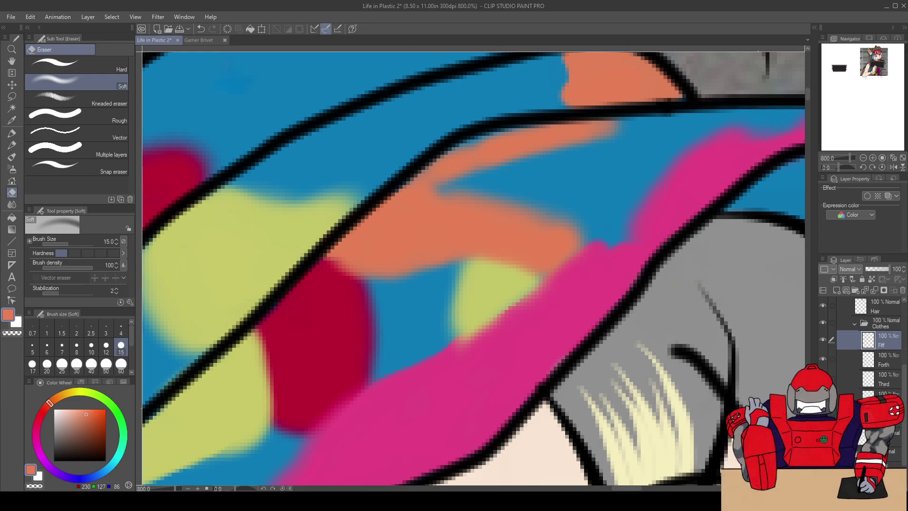
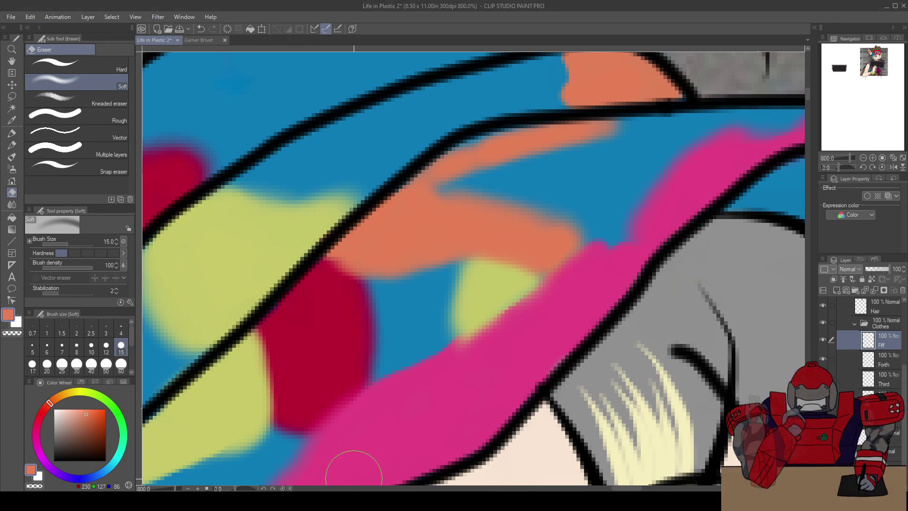
Zoom in on Brivet's head and hat patches, then recentre the full two-panel page
scroll(355, 476, down, 2)
scroll(500, 223, down, 2)
drag(380, 361, 482, 272)
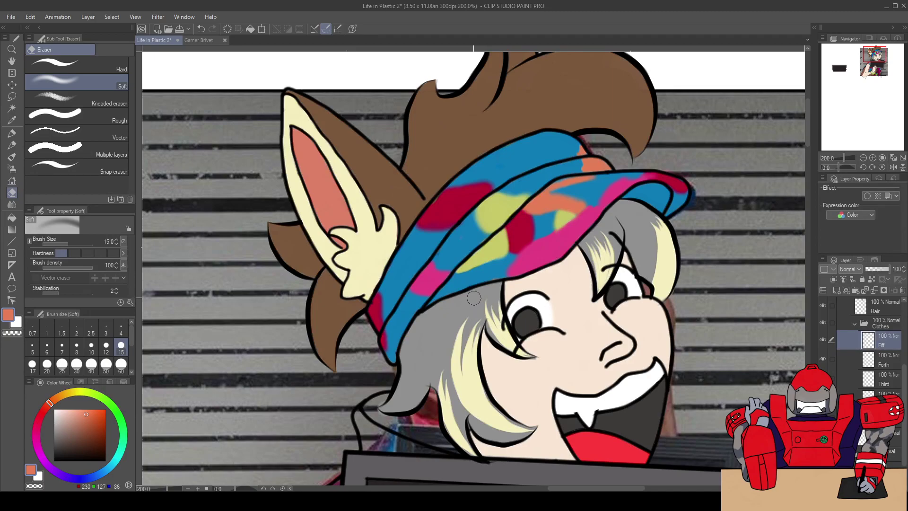
scroll(475, 298, up, 2)
scroll(473, 297, up, 2)
scroll(480, 282, up, 2)
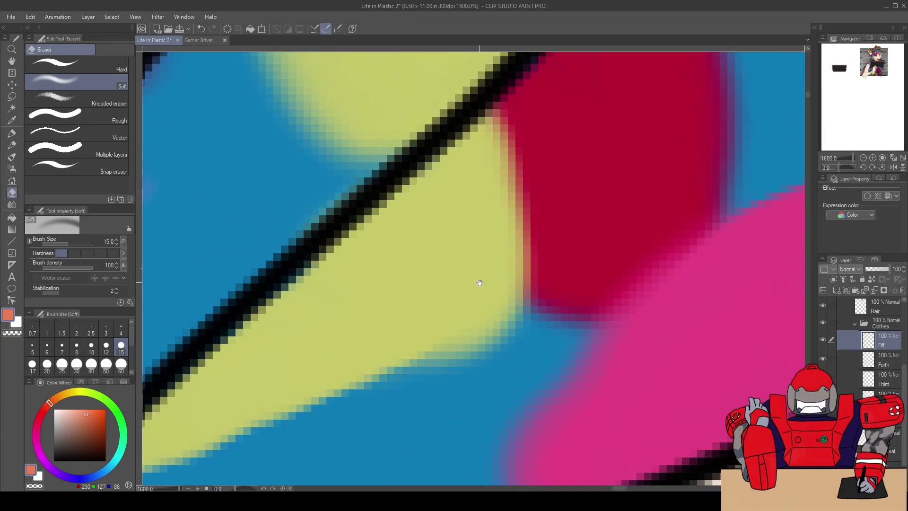
drag(480, 282, 347, 370)
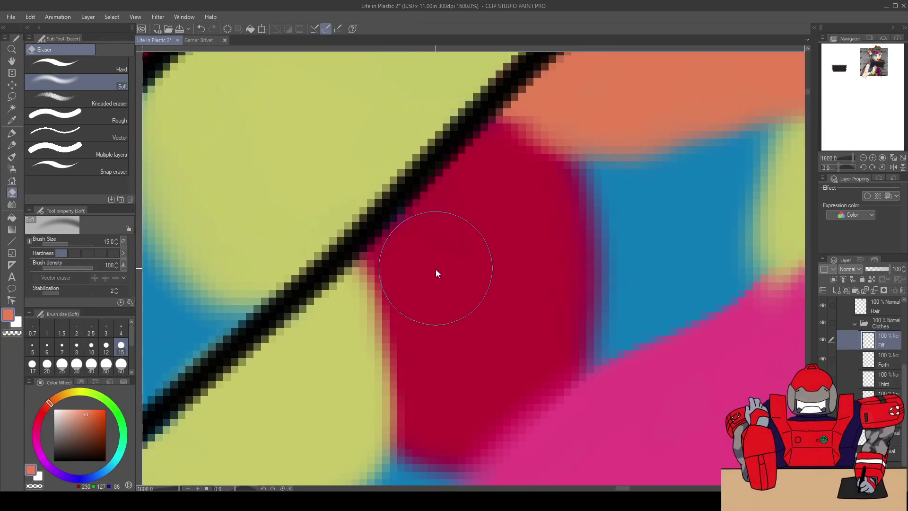
scroll(422, 296, down, 6)
scroll(395, 326, down, 2)
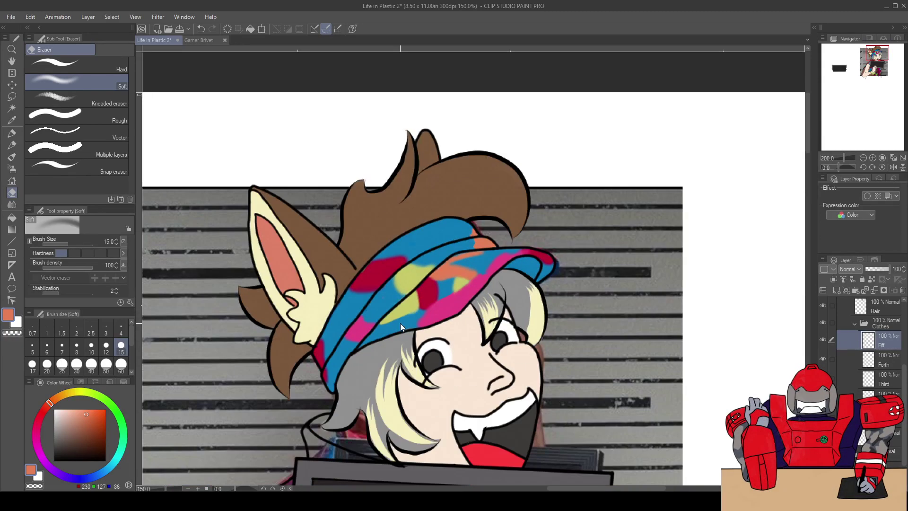
drag(338, 328, 406, 240)
scroll(406, 241, down, 2)
drag(367, 269, 493, 253)
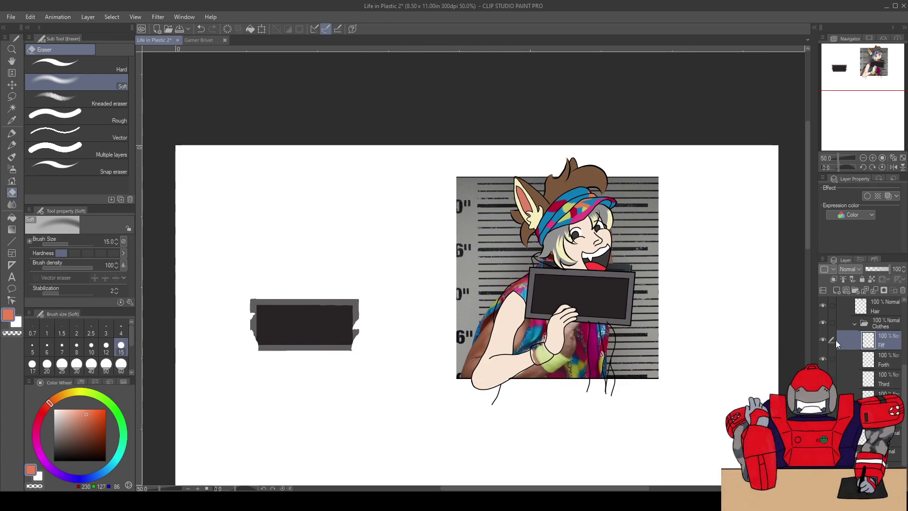
Show Maria's line art layer inside the Line group
drag(904, 411, 906, 359)
scroll(906, 361, up, 1)
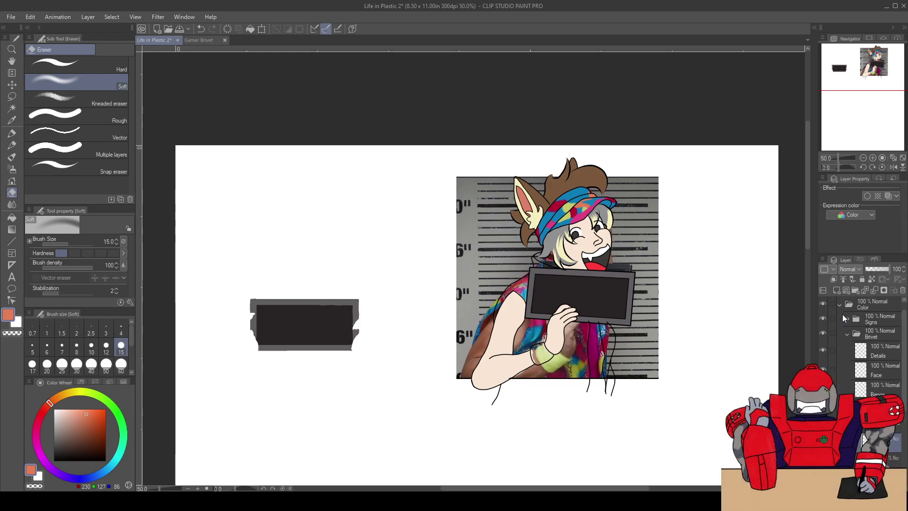
click(842, 315)
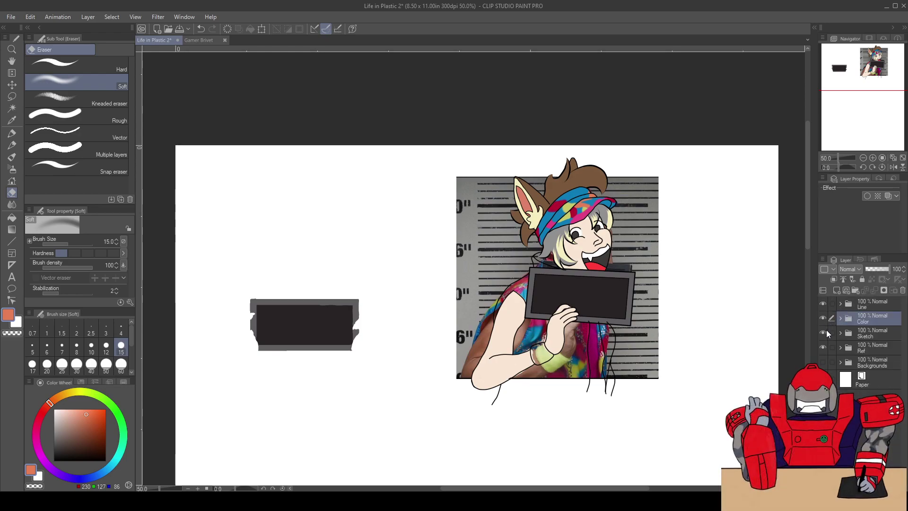
click(840, 318)
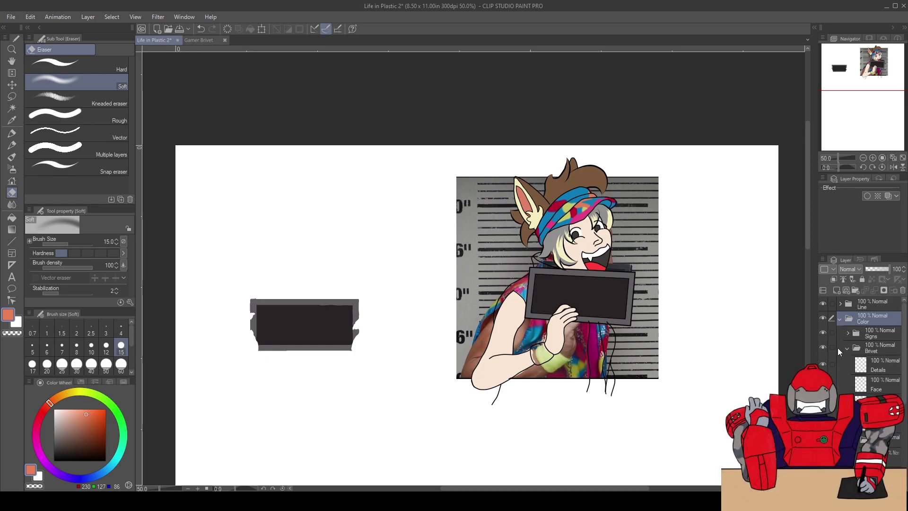
click(840, 304)
click(823, 372)
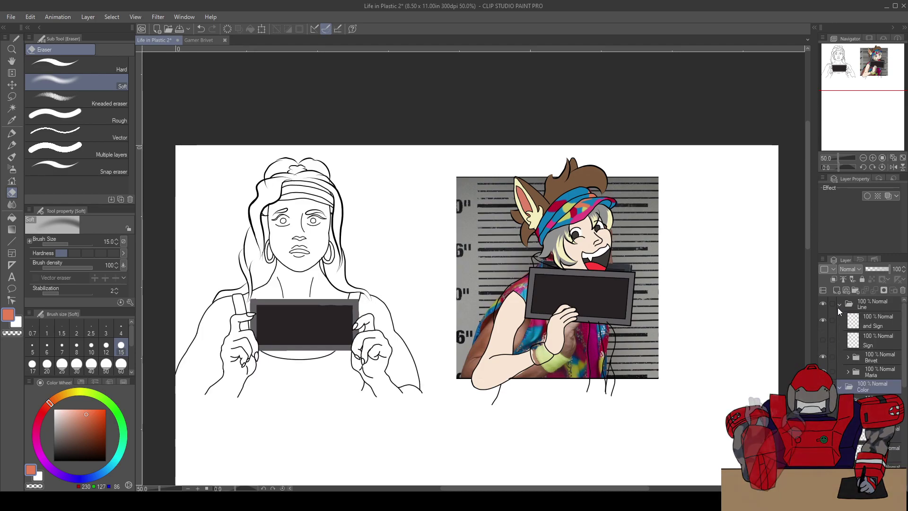
click(840, 304)
Select the Fiff clothing layer and undo the last change
scroll(905, 410, down, 5)
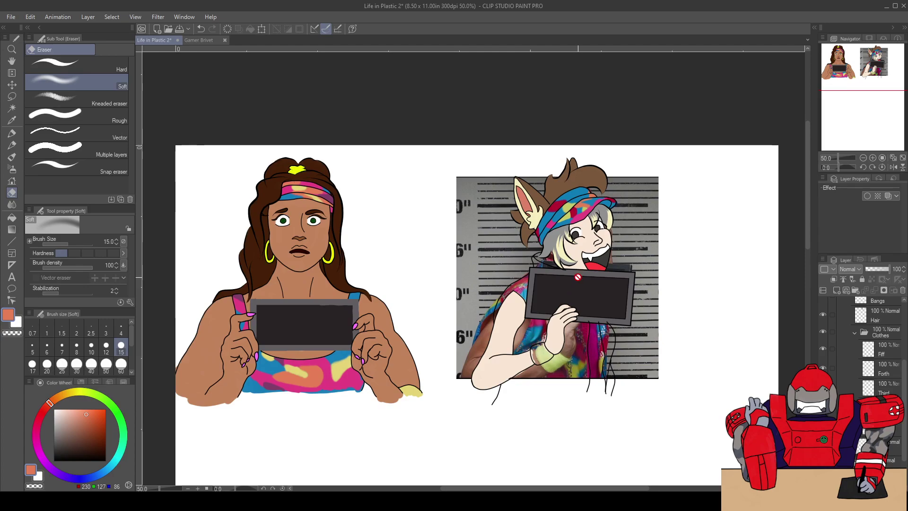
scroll(572, 280, up, 1)
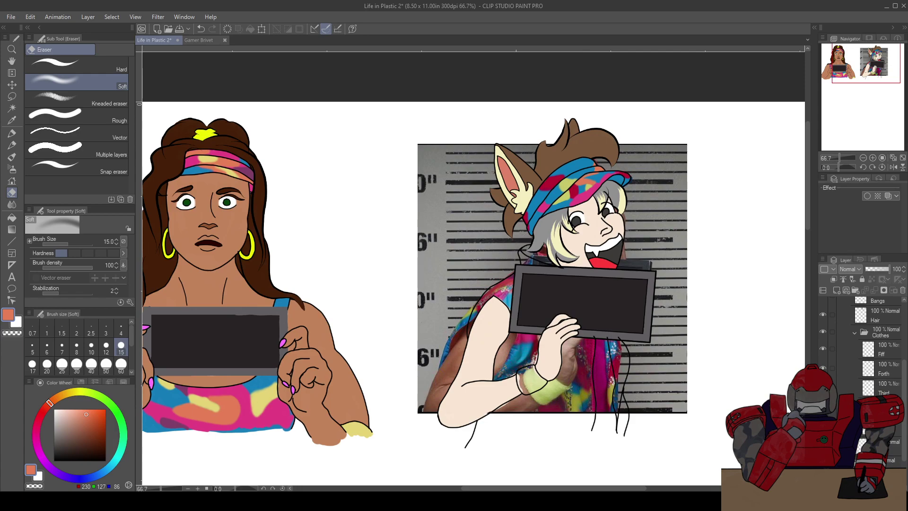
click(900, 347)
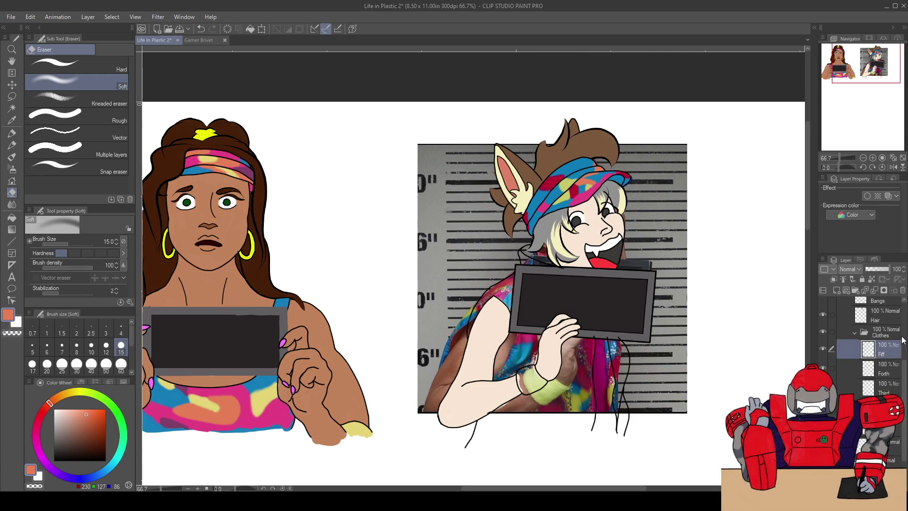
click(903, 350)
key(ctrl+z)
drag(903, 387, 902, 390)
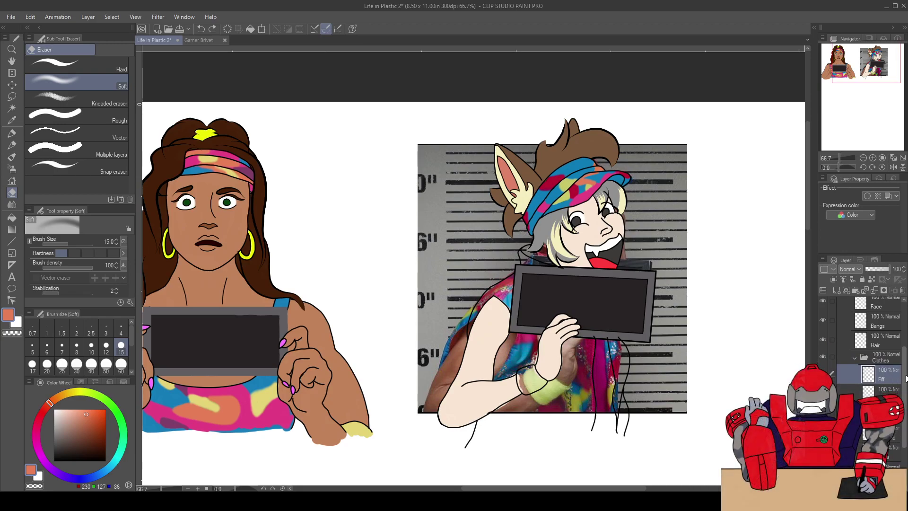
scroll(903, 350, down, 1)
drag(904, 350, 901, 300)
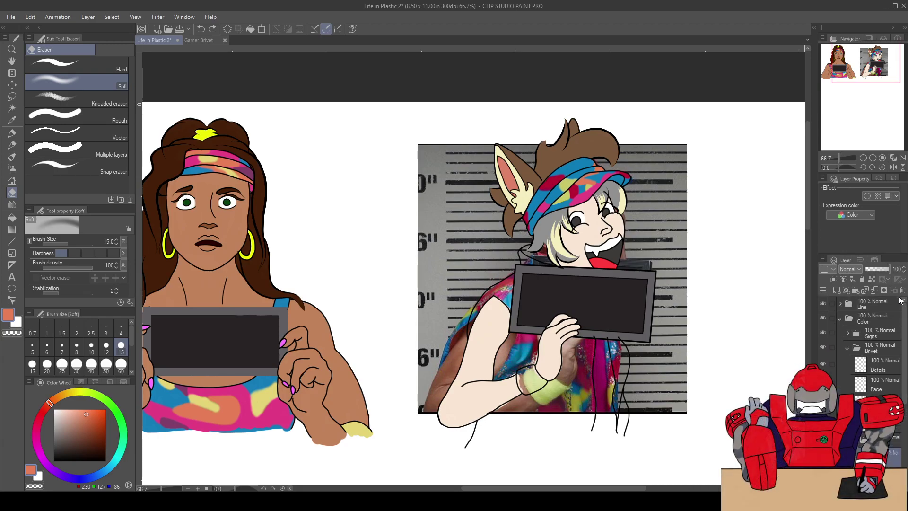
Hide Maria's line art and colouring, leaving only her sign visible
click(840, 318)
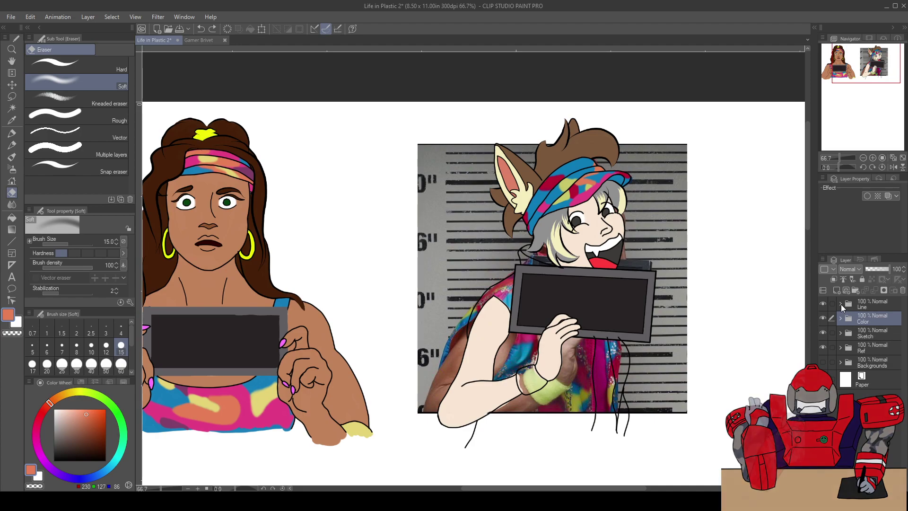
click(841, 303)
click(823, 371)
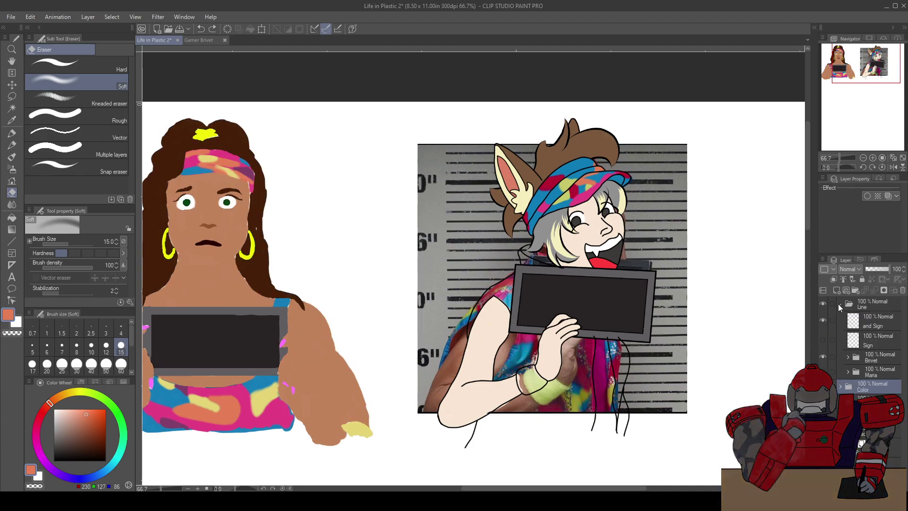
click(840, 304)
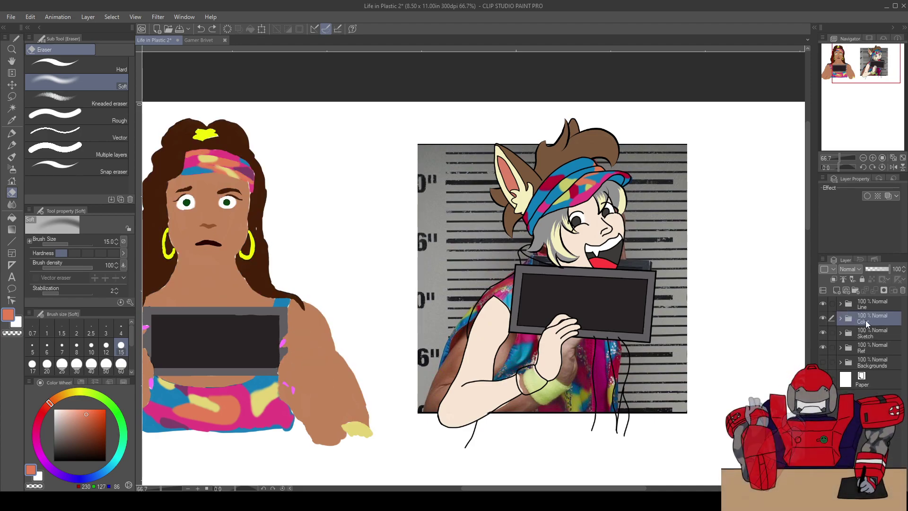
click(841, 318)
drag(904, 322, 904, 423)
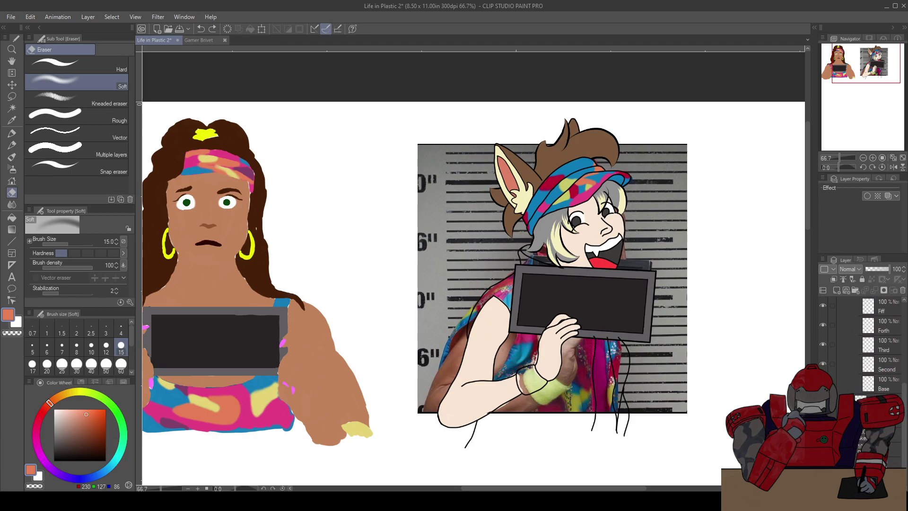
click(823, 421)
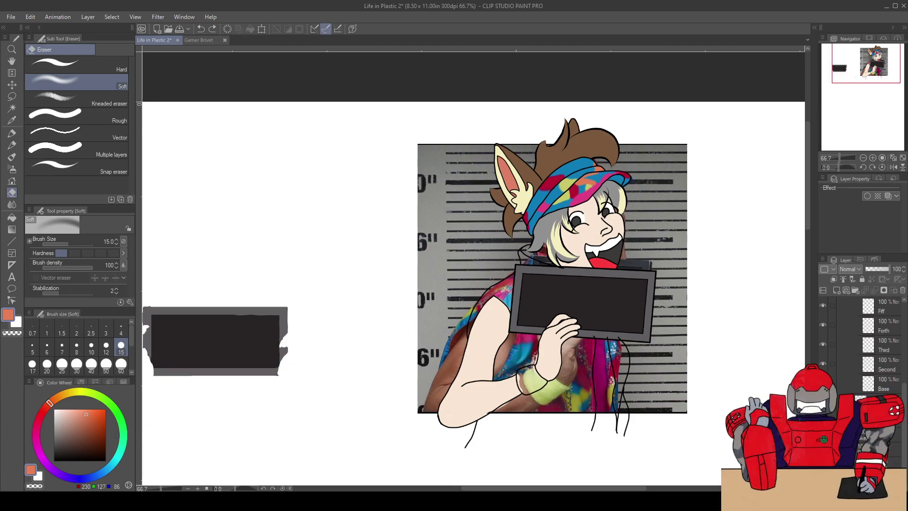
Hide the Color and Line groups to reveal the reference photo
scroll(521, 314, up, 2)
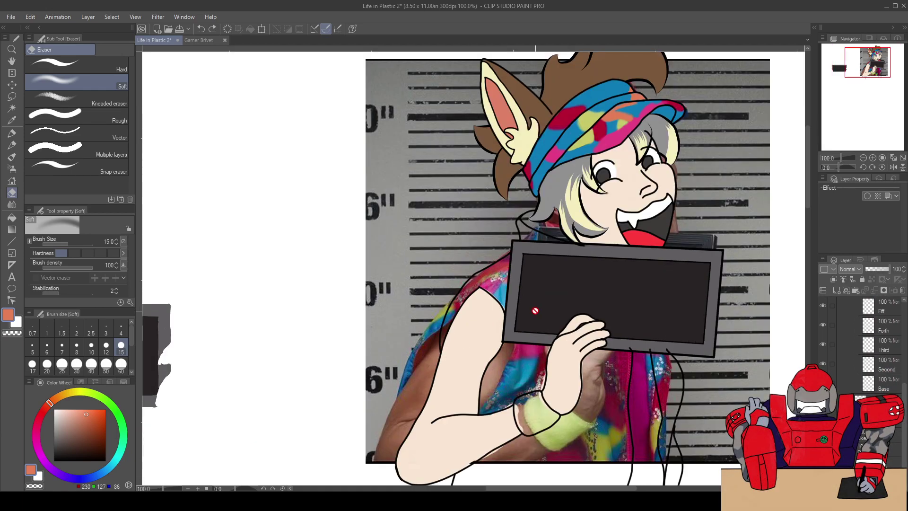
scroll(525, 306, up, 2)
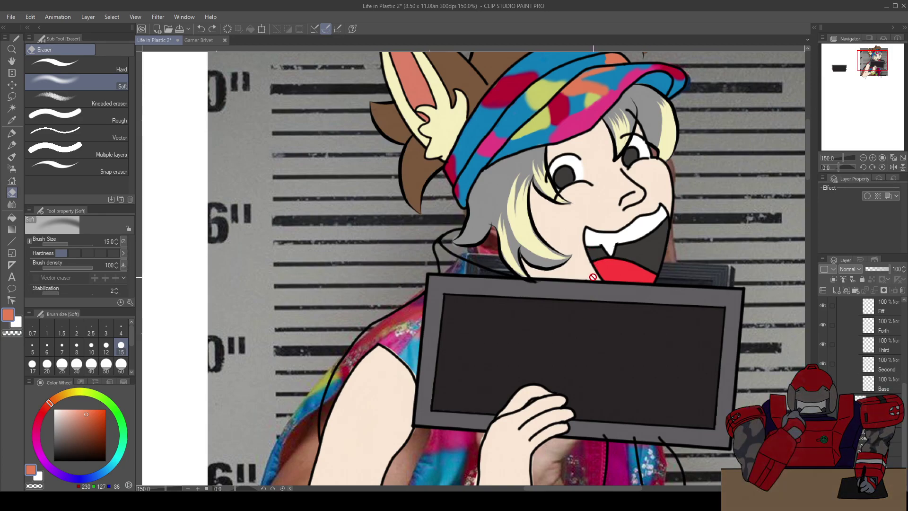
scroll(593, 277, down, 3)
drag(708, 343, 664, 317)
click(904, 311)
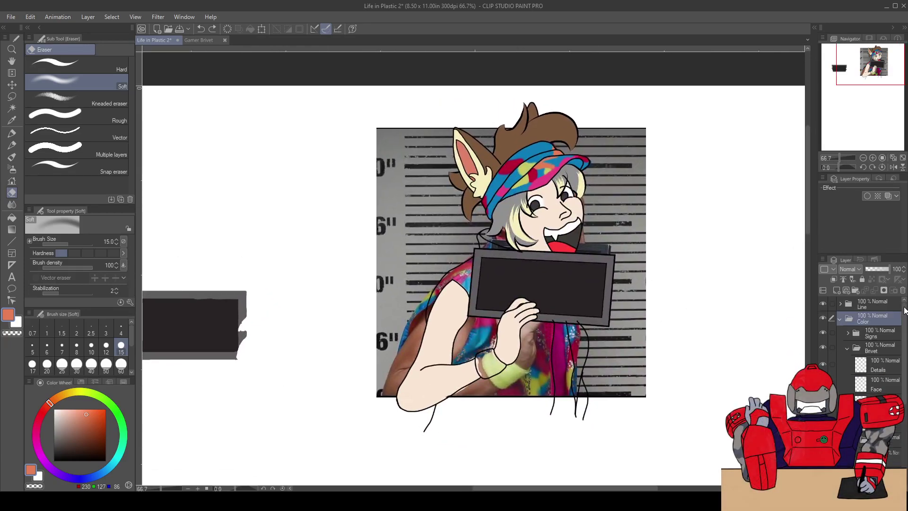
click(825, 319)
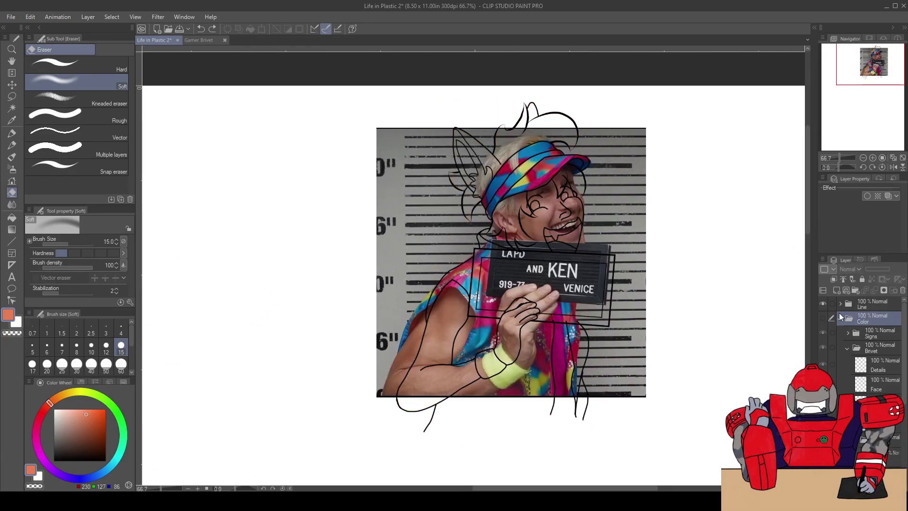
click(823, 303)
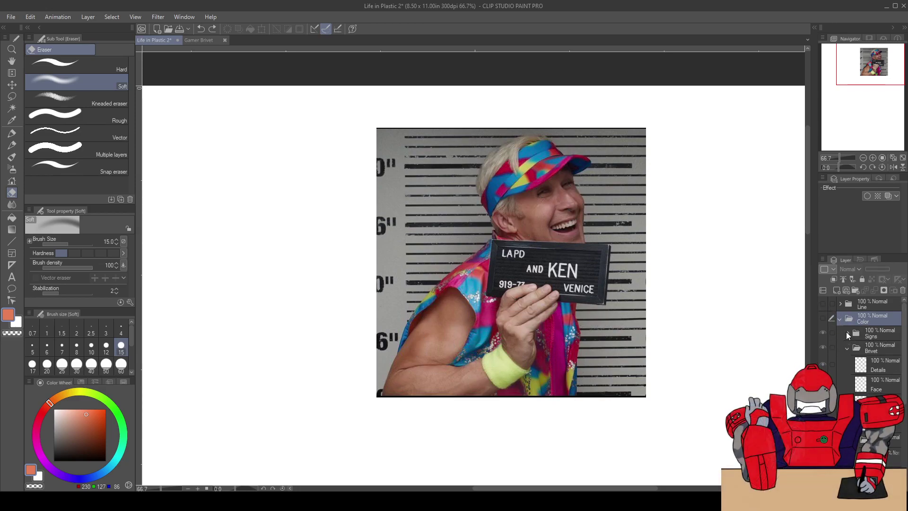
Show the Barbie reference photo in the Ref group and frame both reference photos
click(841, 318)
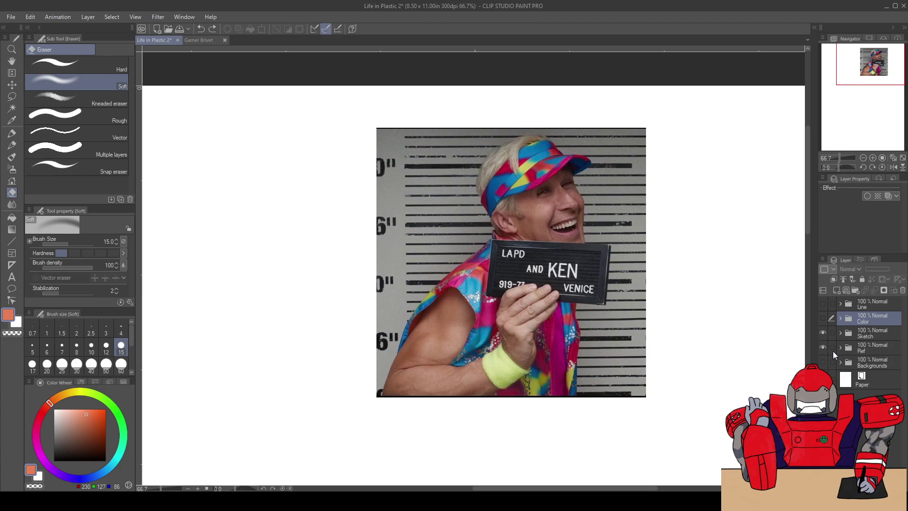
click(840, 348)
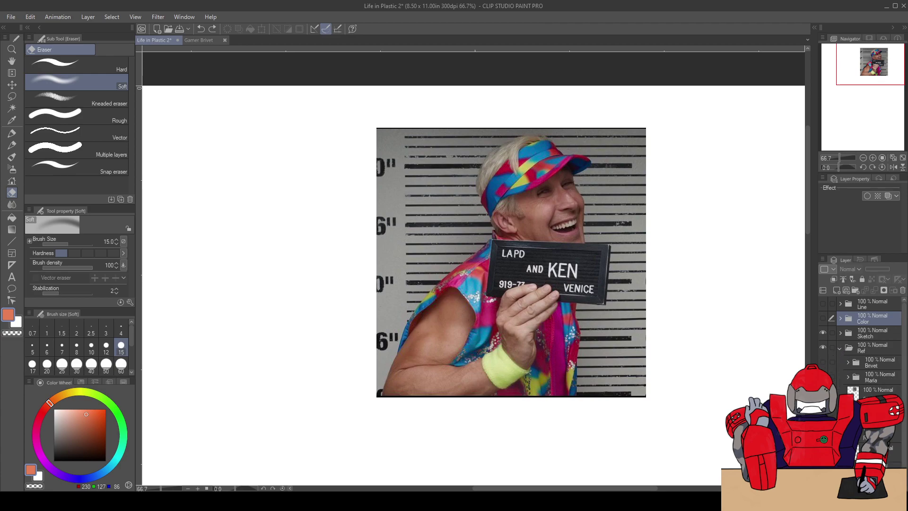
click(823, 413)
scroll(476, 341, down, 1)
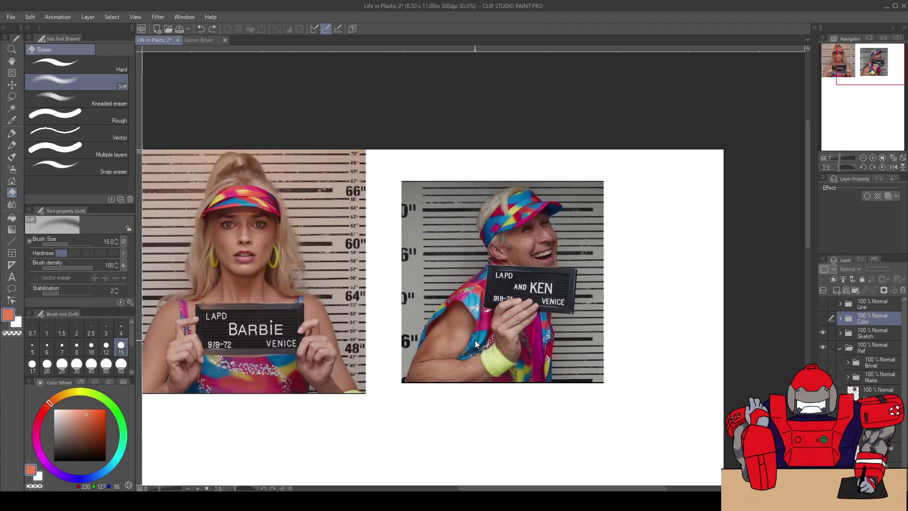
drag(430, 324, 472, 333)
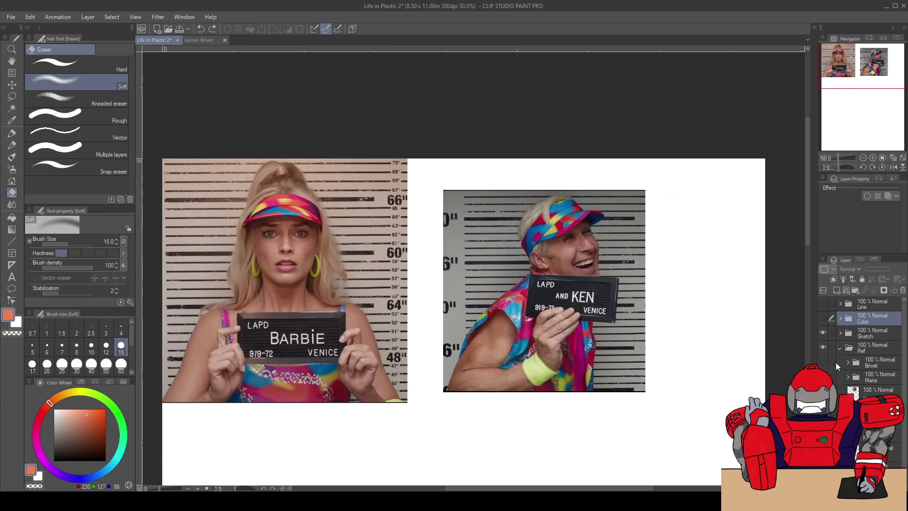
Hide the Barbie reference photo and show the colour fills and line art again
click(841, 348)
click(840, 347)
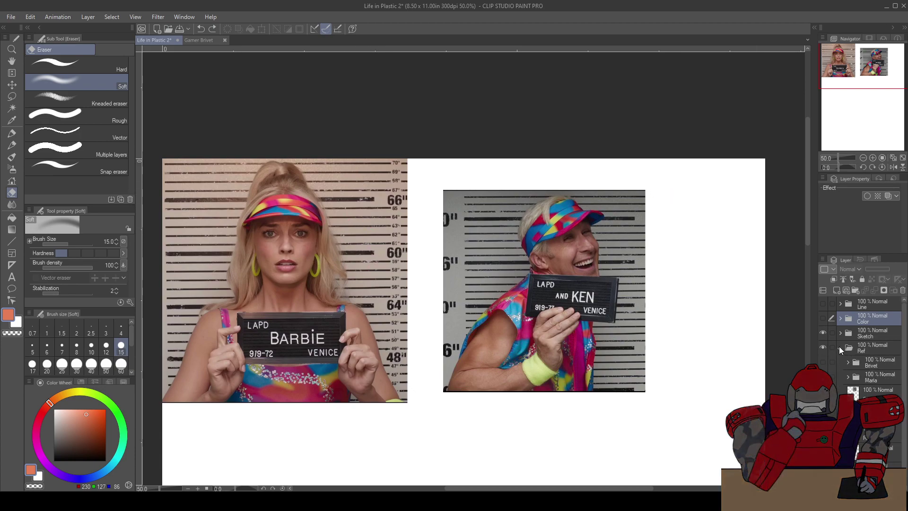
click(823, 406)
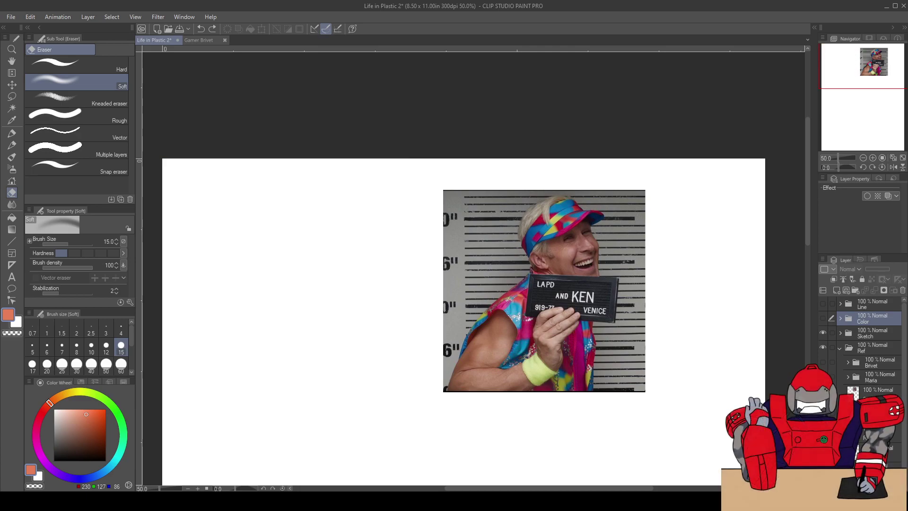
click(823, 318)
click(822, 304)
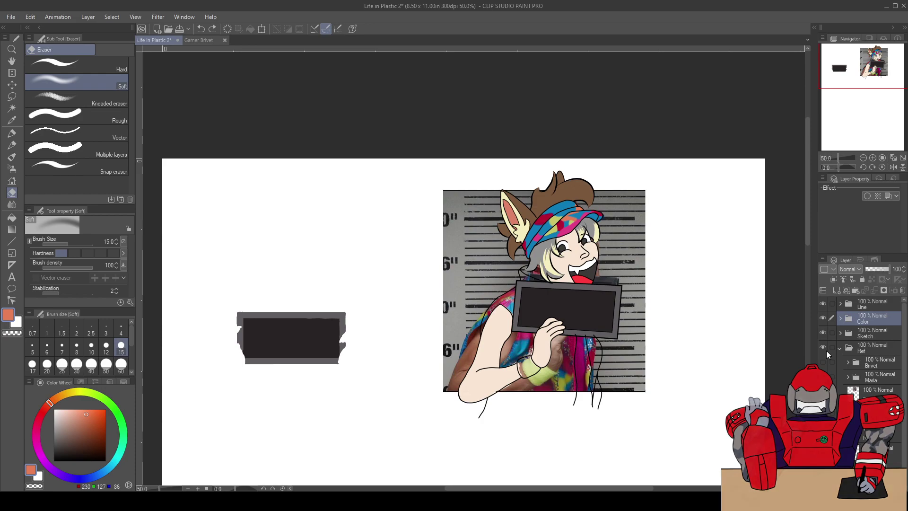
scroll(586, 283, up, 3)
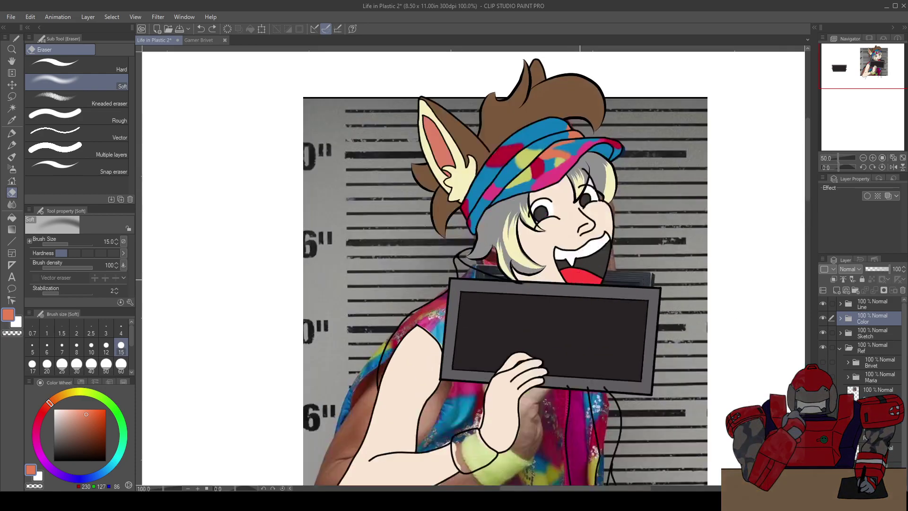
scroll(516, 283, down, 1)
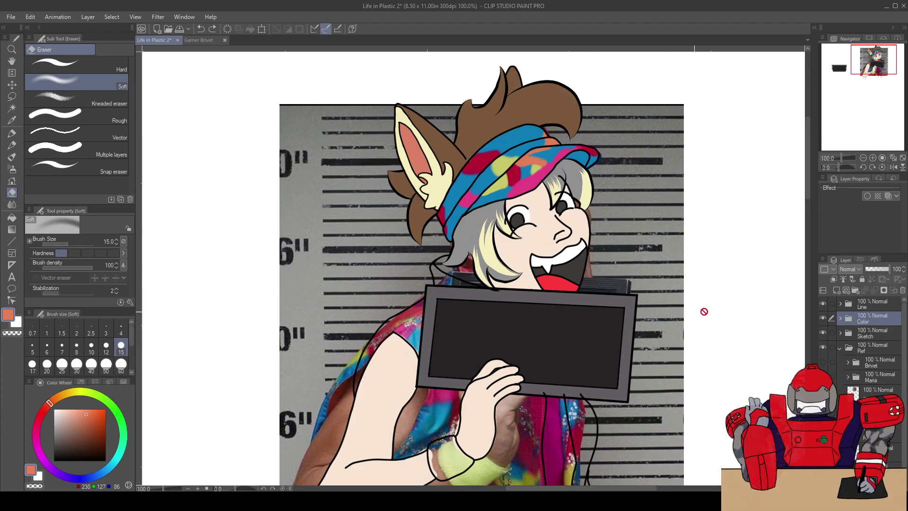
Expand the Color group down to the Clothes layers and pan around Brivet's figure
click(840, 319)
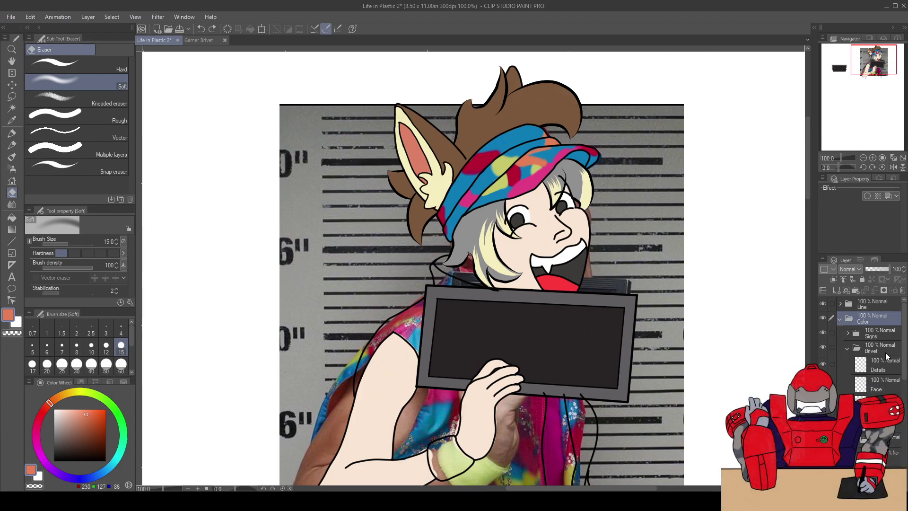
drag(904, 359, 904, 394)
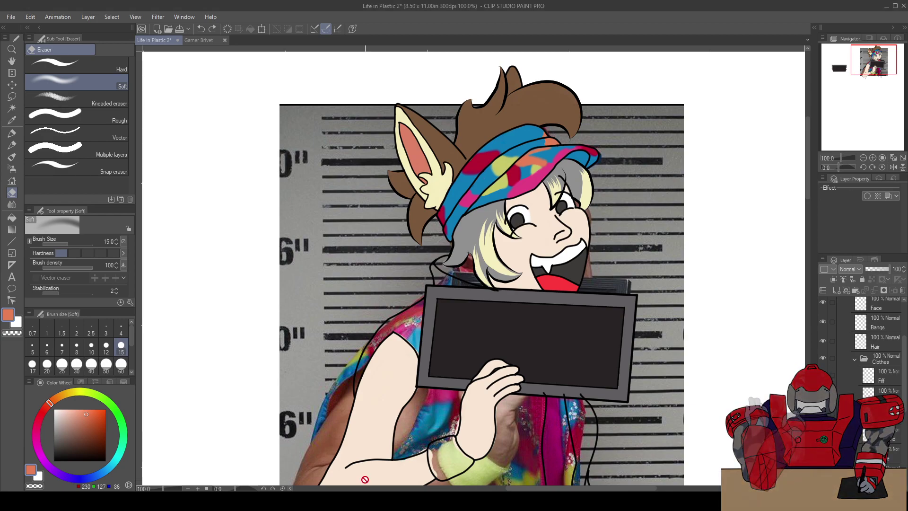
drag(465, 281, 441, 228)
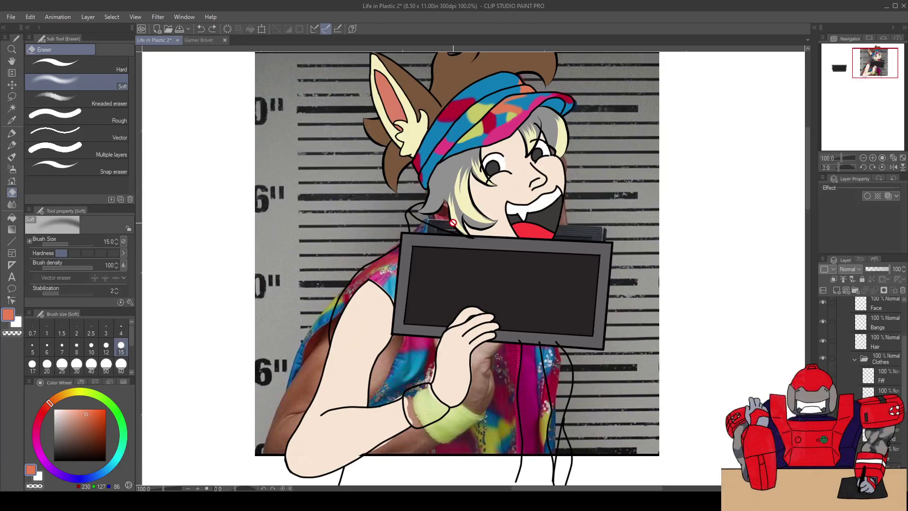
drag(489, 141, 473, 242)
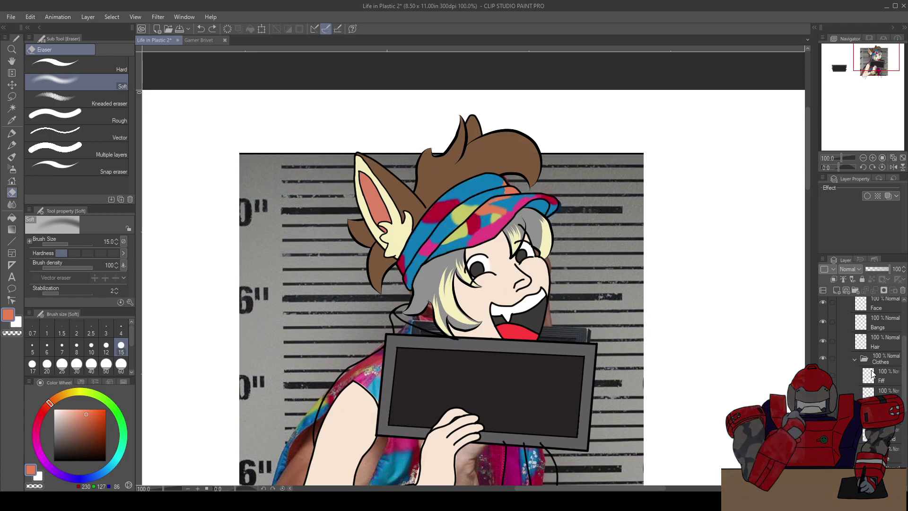
On the Fiff layer, erase part of the orange patch and airbrush orange along the brim
click(885, 379)
scroll(495, 196, up, 4)
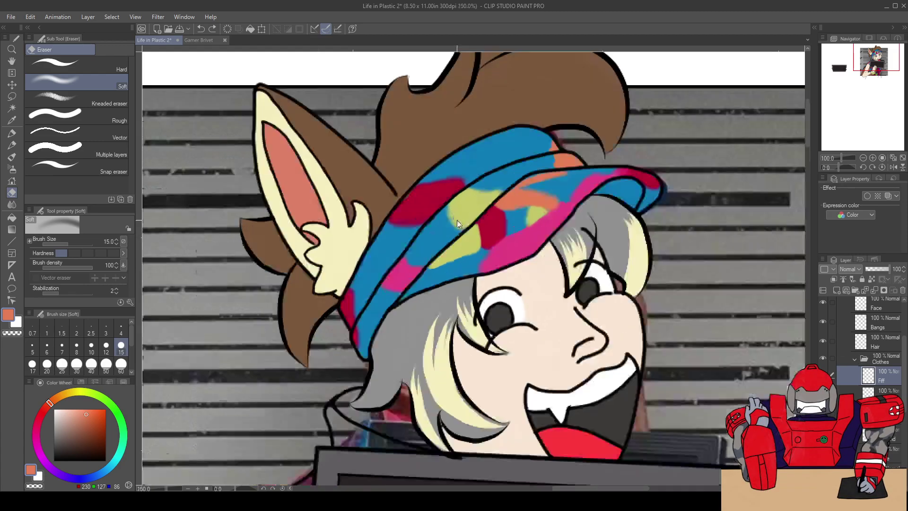
drag(578, 152, 499, 256)
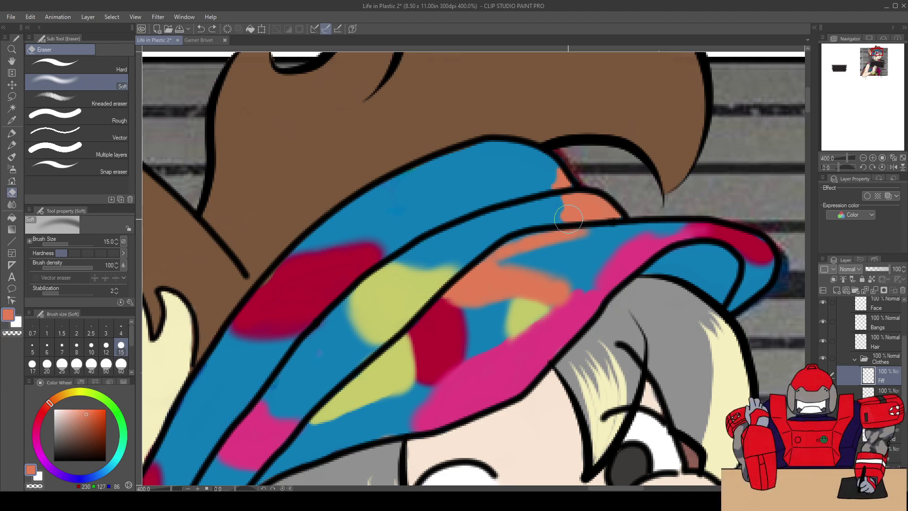
drag(567, 212, 562, 199)
key(b)
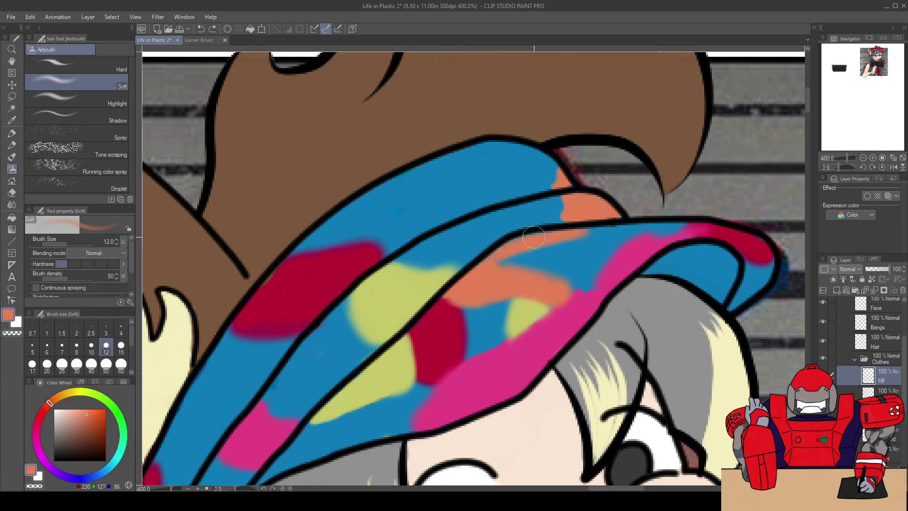
mouse_move(511, 248)
mouse_down()
mouse_move(585, 234)
mouse_move(505, 252)
mouse_move(580, 229)
mouse_move(566, 198)
mouse_move(566, 215)
mouse_move(548, 220)
mouse_move(570, 209)
mouse_move(566, 198)
mouse_move(561, 213)
mouse_move(562, 197)
mouse_move(566, 211)
mouse_move(540, 226)
mouse_move(569, 202)
mouse_move(550, 187)
mouse_move(558, 169)
mouse_move(548, 164)
mouse_move(558, 175)
mouse_move(538, 189)
mouse_move(551, 184)
mouse_move(544, 158)
mouse_move(557, 174)
mouse_up()
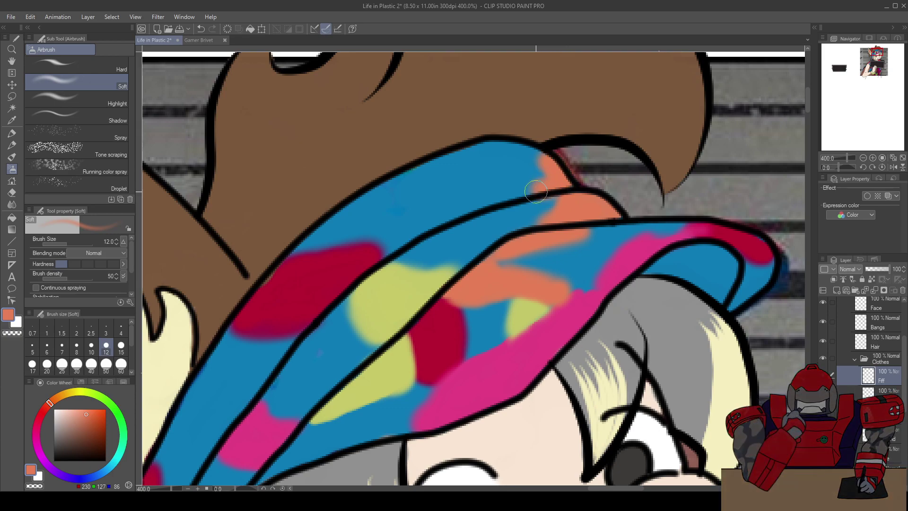
Toggle the hat's blue base layer off and on to check against the reference
scroll(531, 218, down, 3)
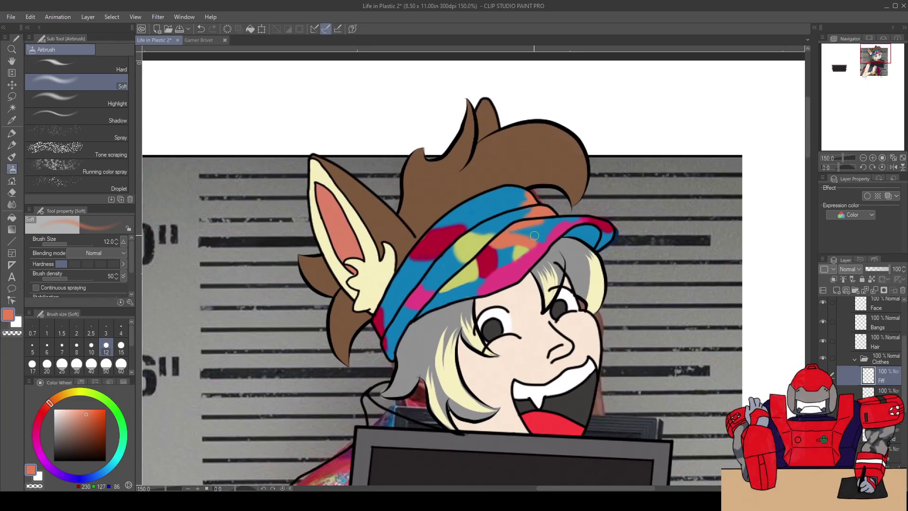
scroll(516, 293, up, 3)
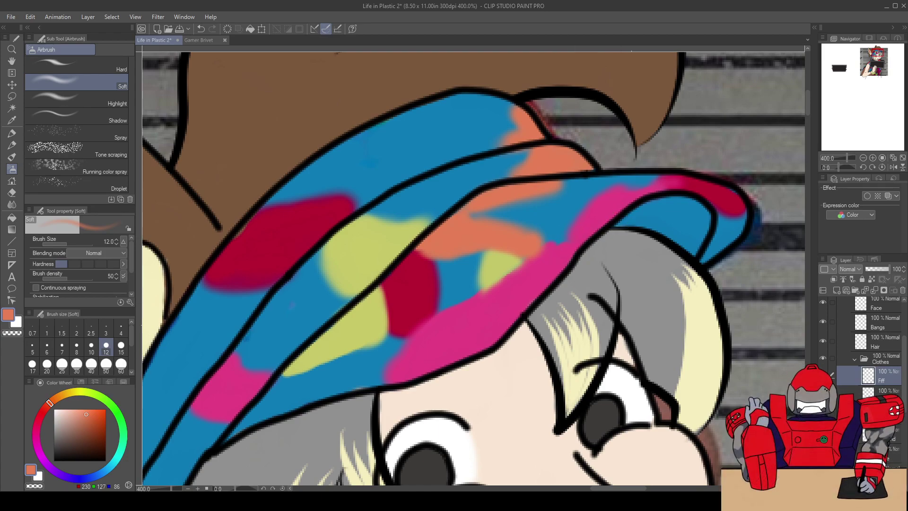
click(823, 453)
click(823, 453)
scroll(423, 268, down, 2)
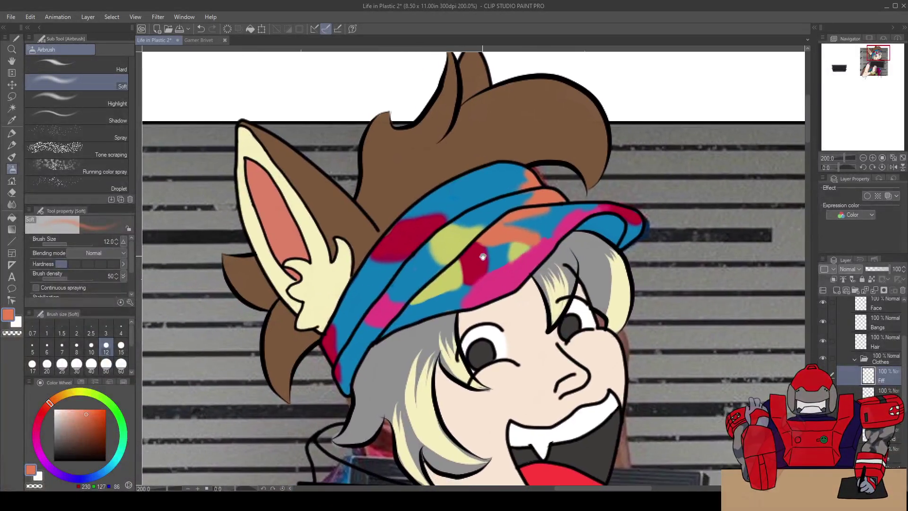
drag(423, 268, 481, 257)
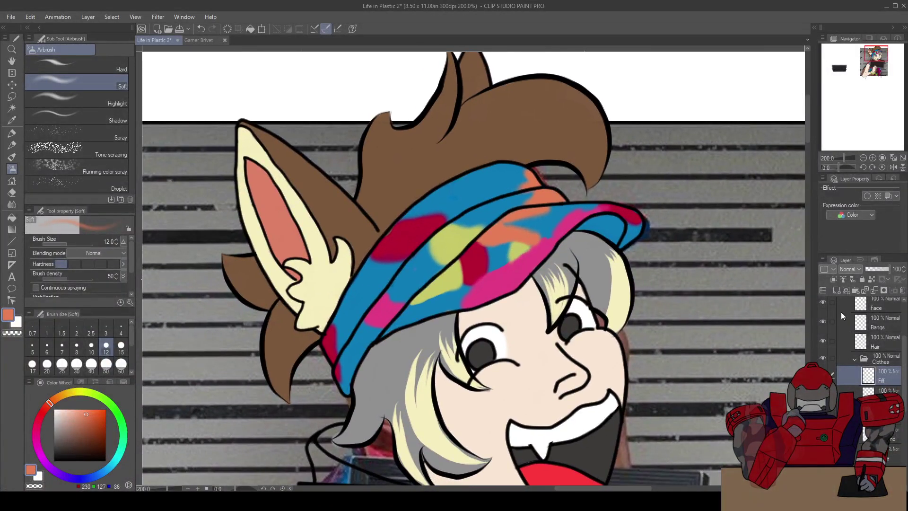
Flip between undo and redo to compare the hat band's flat and blurred colours
key(ctrl+y)
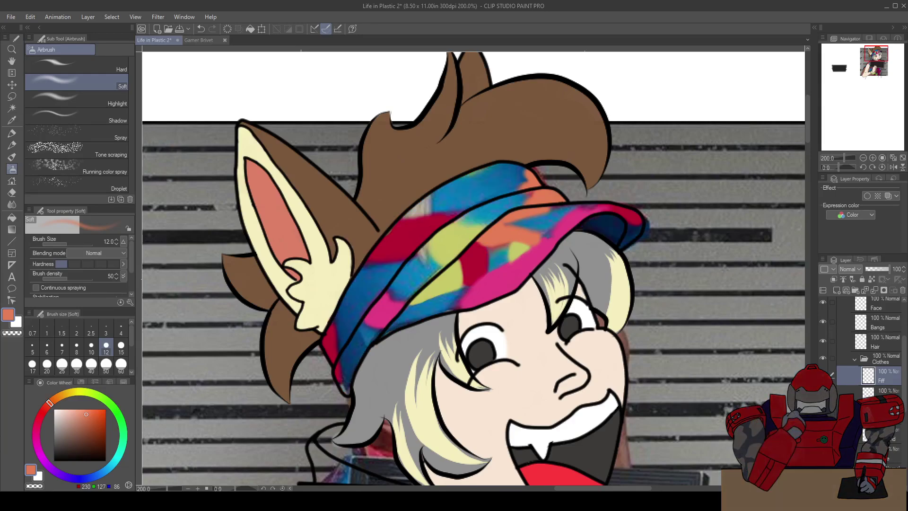
key(ctrl+z)
key(ctrl+y)
key(ctrl+z)
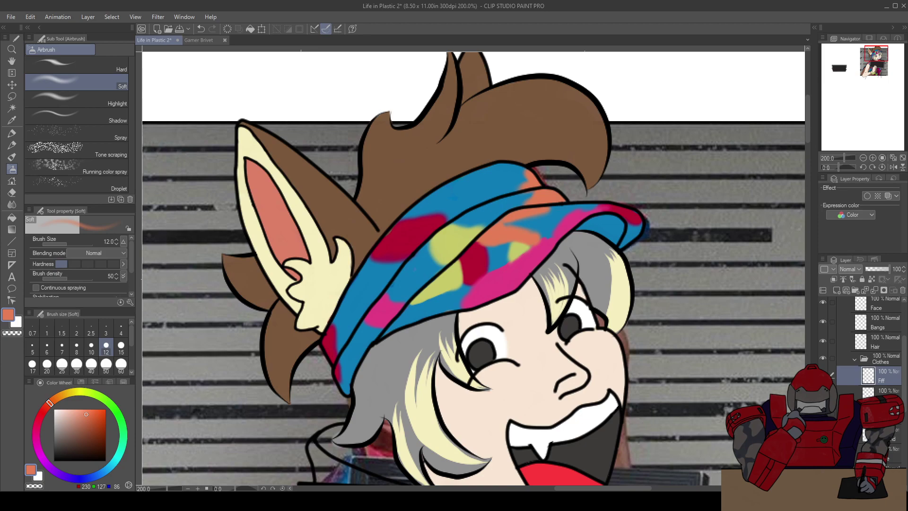
key(ctrl+y)
key(ctrl+z)
key(ctrl+y)
key(ctrl+z)
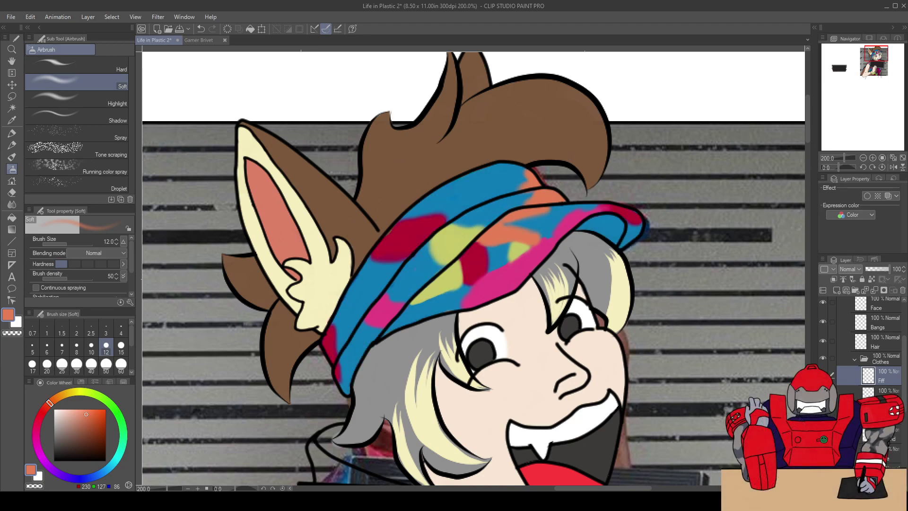
Eyedrop the hat's crimson and airbrush it over the blue, orange and yellow areas
scroll(457, 281, up, 4)
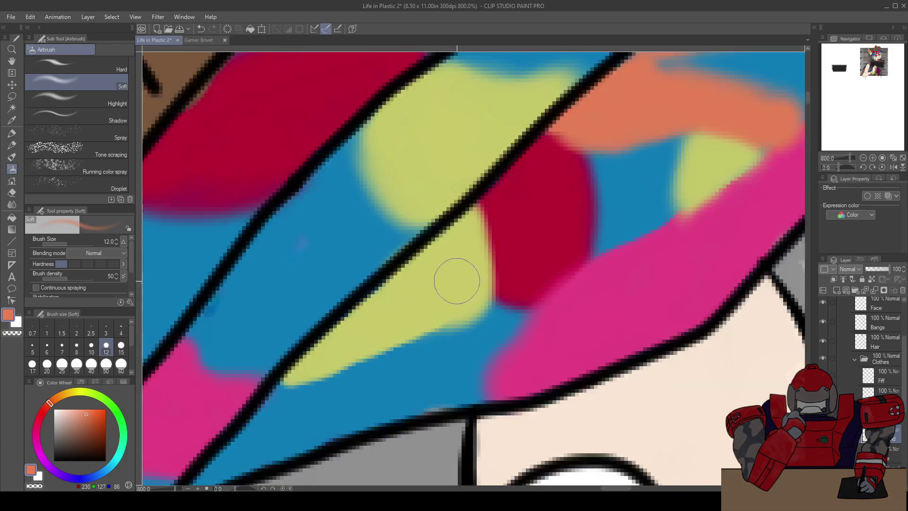
alt+click(531, 234)
drag(532, 236, 499, 327)
mouse_move(562, 334)
mouse_down()
mouse_move(565, 299)
mouse_move(587, 260)
mouse_move(632, 236)
mouse_move(572, 264)
mouse_move(561, 329)
mouse_move(571, 243)
mouse_move(630, 231)
mouse_move(570, 249)
mouse_move(562, 325)
mouse_move(554, 264)
mouse_move(513, 253)
mouse_up()
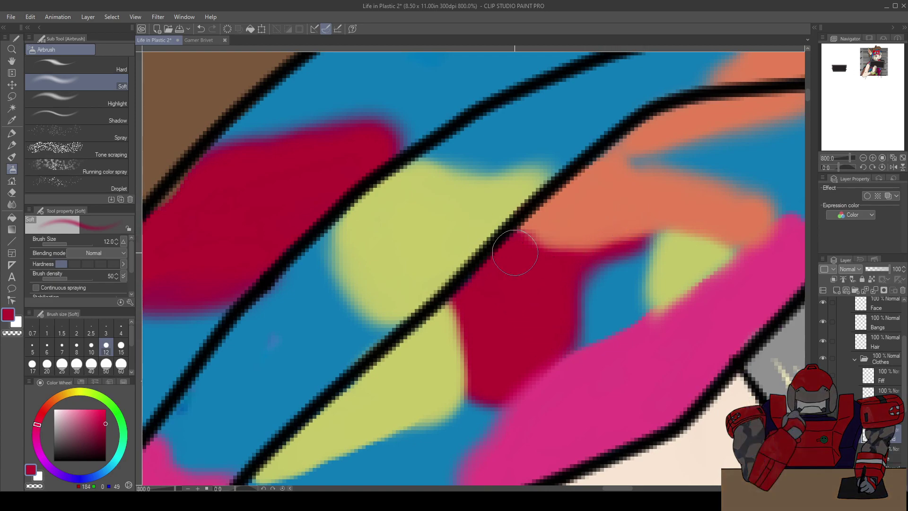
scroll(502, 260, down, 4)
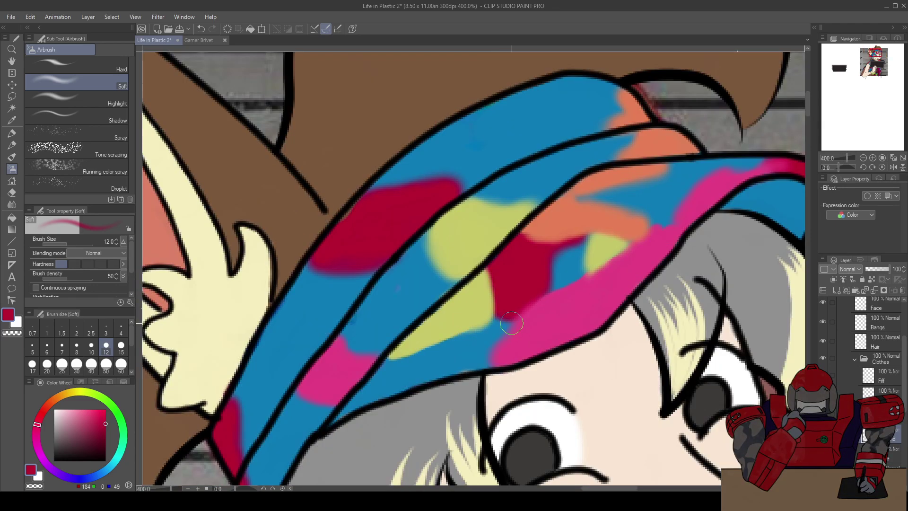
mouse_move(499, 317)
mouse_down()
mouse_move(509, 322)
mouse_move(494, 326)
mouse_move(502, 328)
mouse_move(524, 321)
mouse_up()
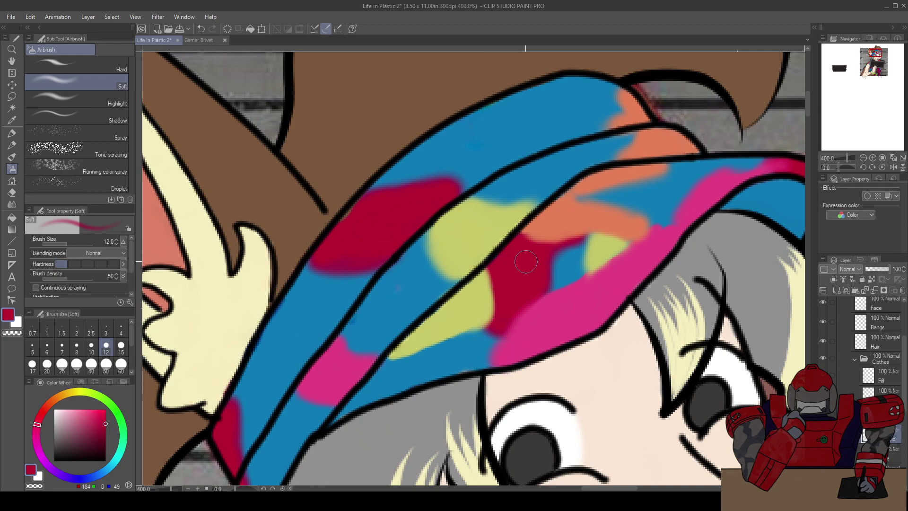
Hide the hat's base colour layer to check the patches against the reference
scroll(520, 249, down, 2)
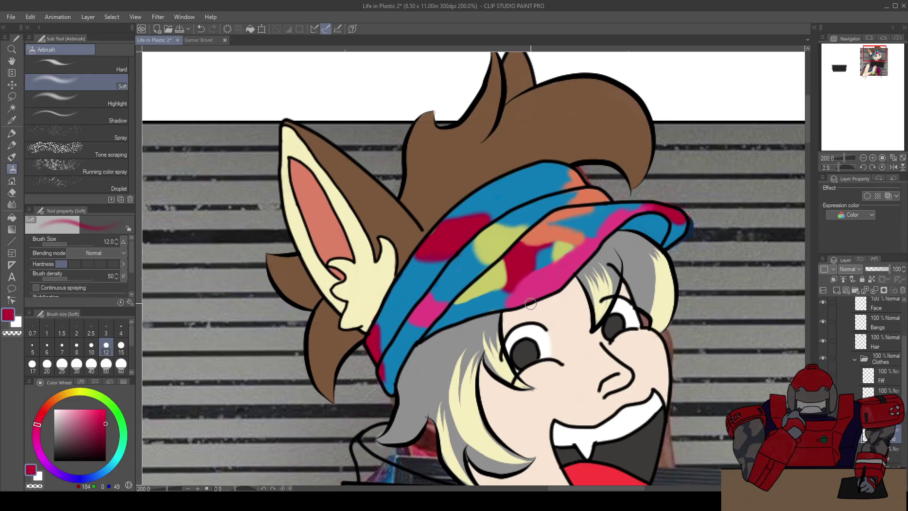
click(823, 453)
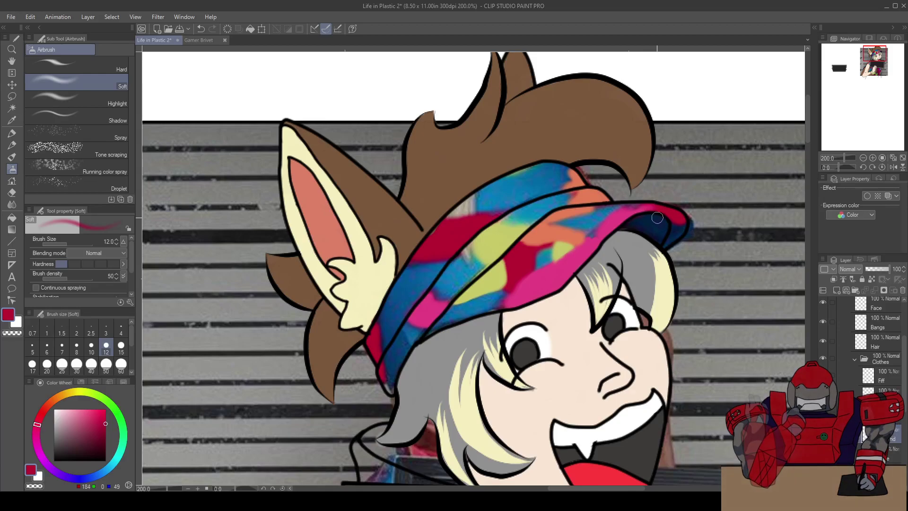
scroll(641, 219, up, 2)
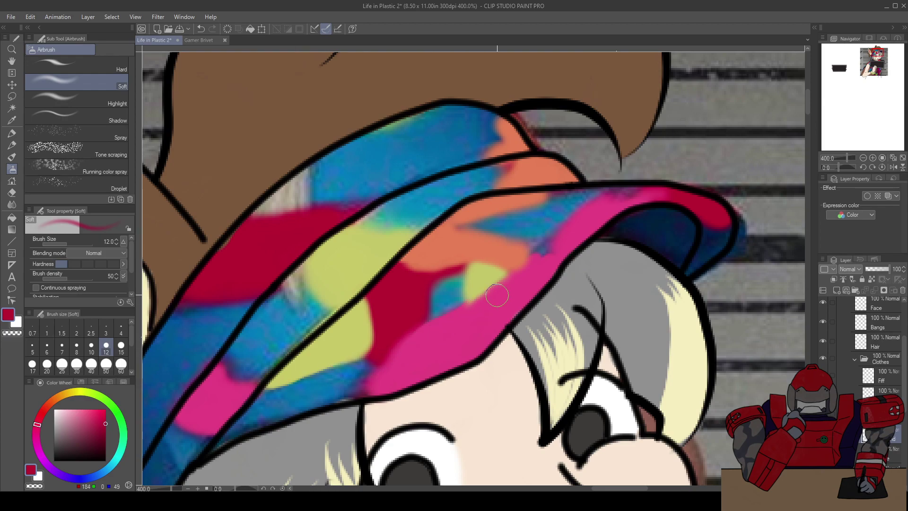
scroll(645, 208, down, 2)
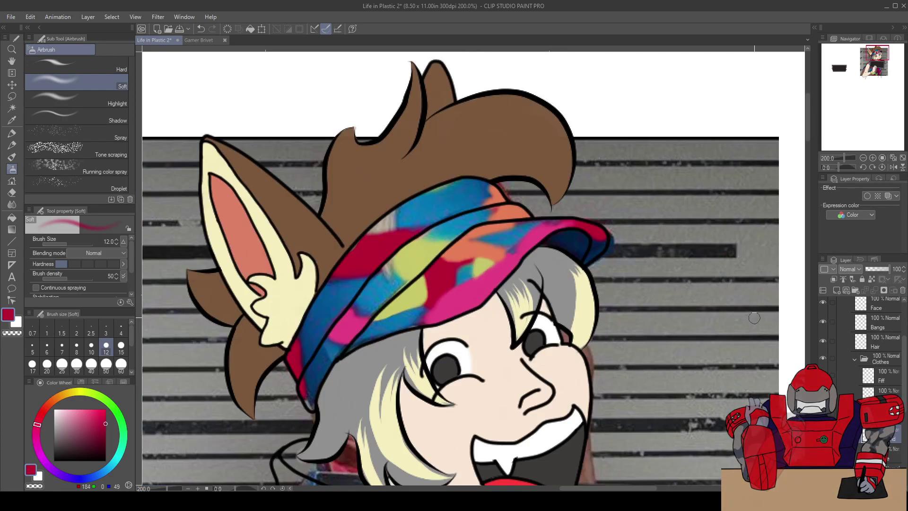
Select Brivet's line layer with black and the thinner Felt pen, undoing a test stroke
scroll(889, 331, up, 4)
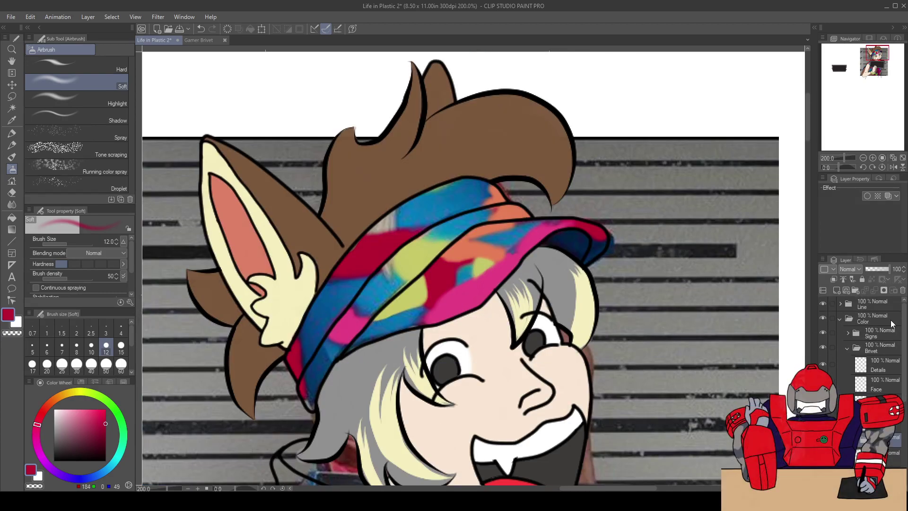
click(840, 304)
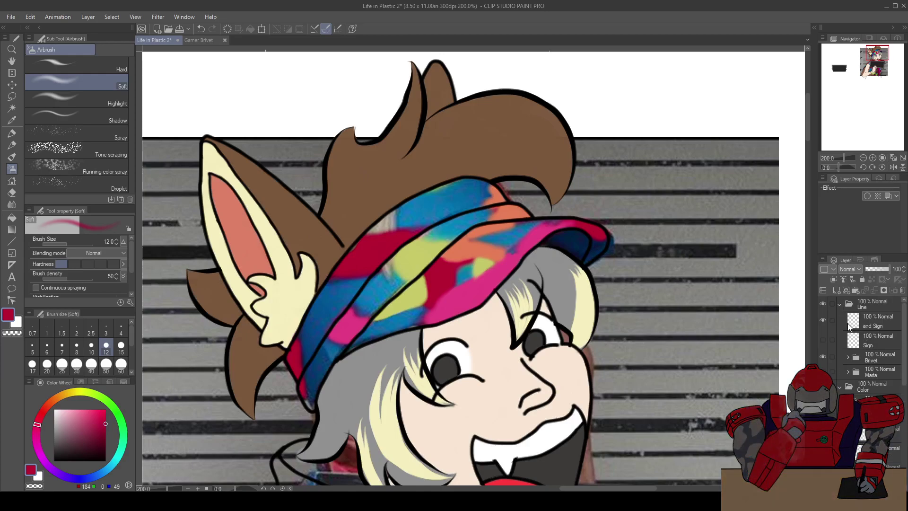
click(848, 358)
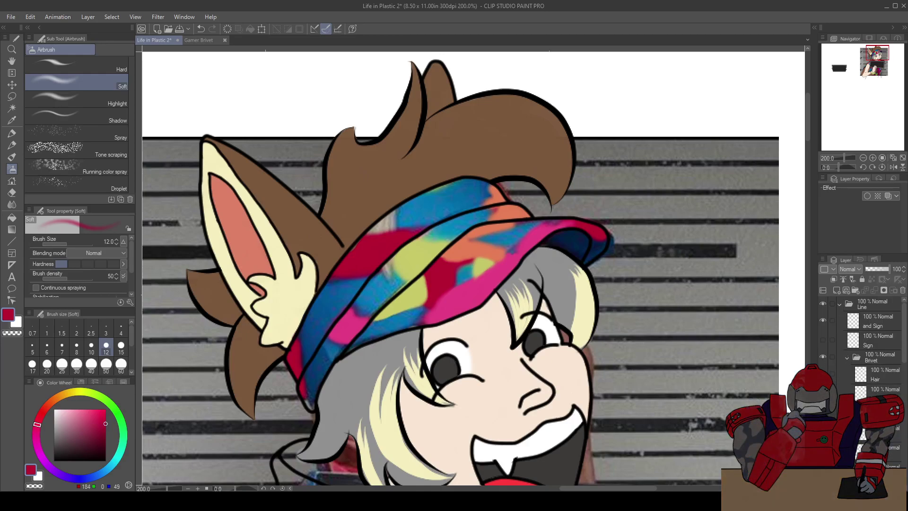
click(889, 451)
drag(85, 430, 51, 462)
key(p)
key(p)
key(p)
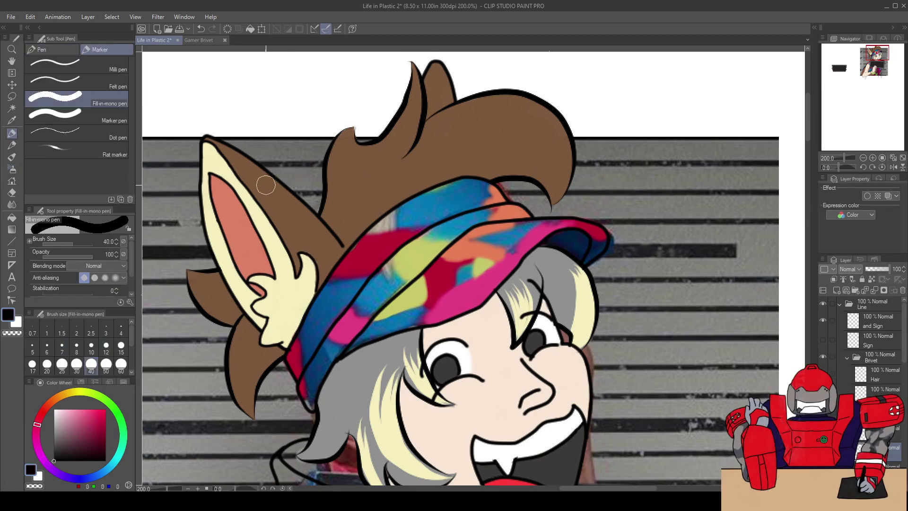
click(71, 83)
drag(200, 95, 314, 82)
key(ctrl+z)
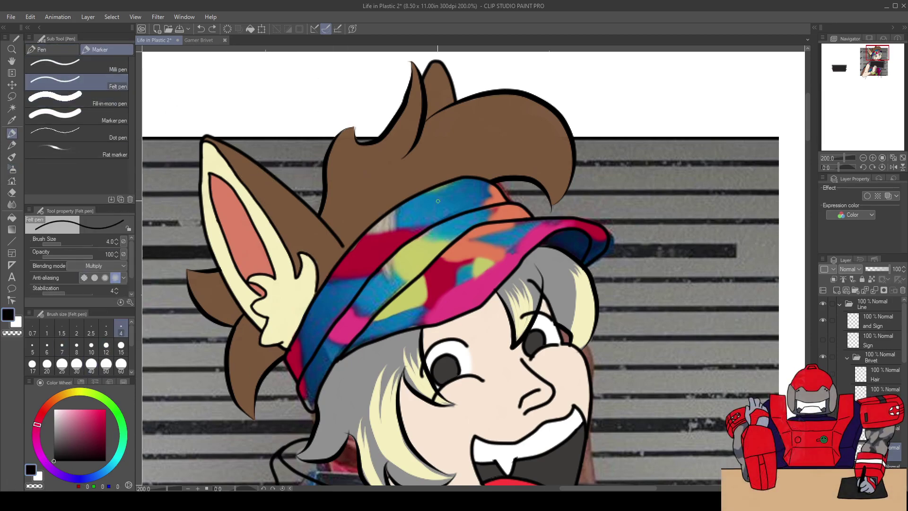
Hide the flat colours and redraw the hat's inner brim line along the reference, retrying after undos
scroll(465, 260, up, 1)
scroll(450, 318, up, 1)
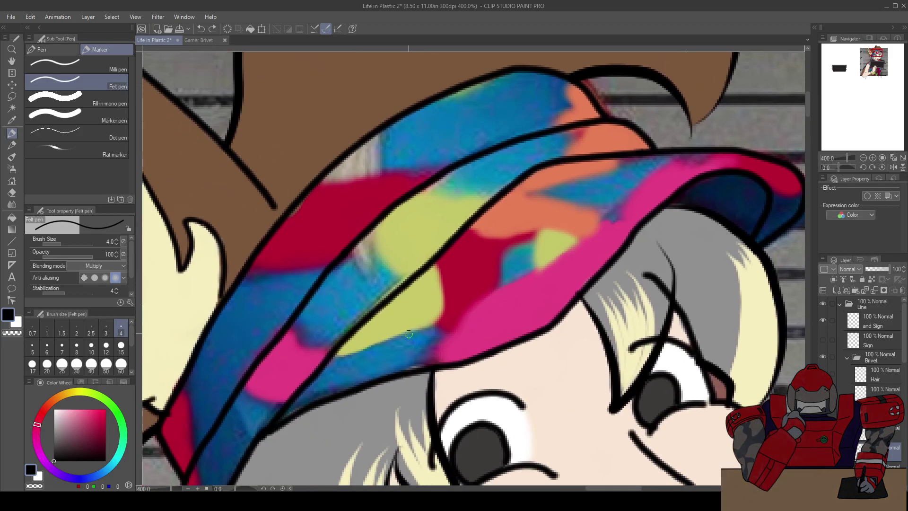
drag(375, 345, 432, 330)
key(ctrl+z)
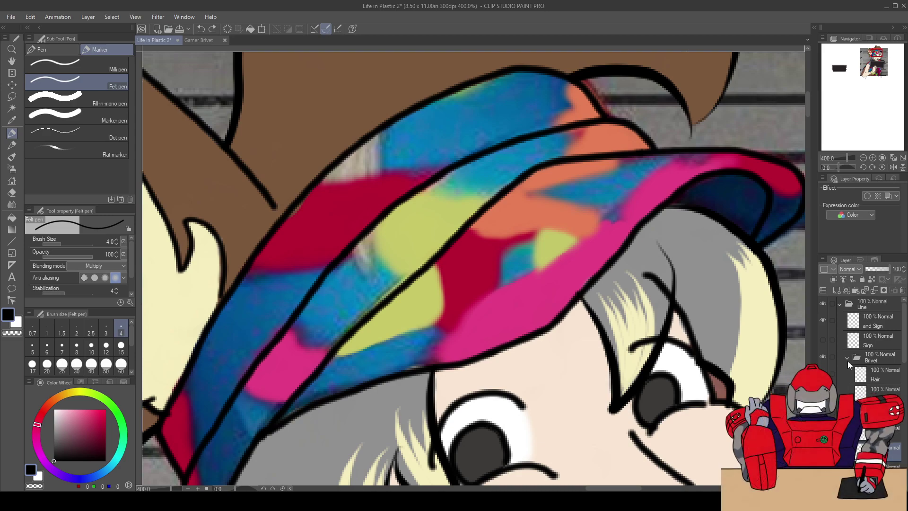
drag(905, 362, 905, 417)
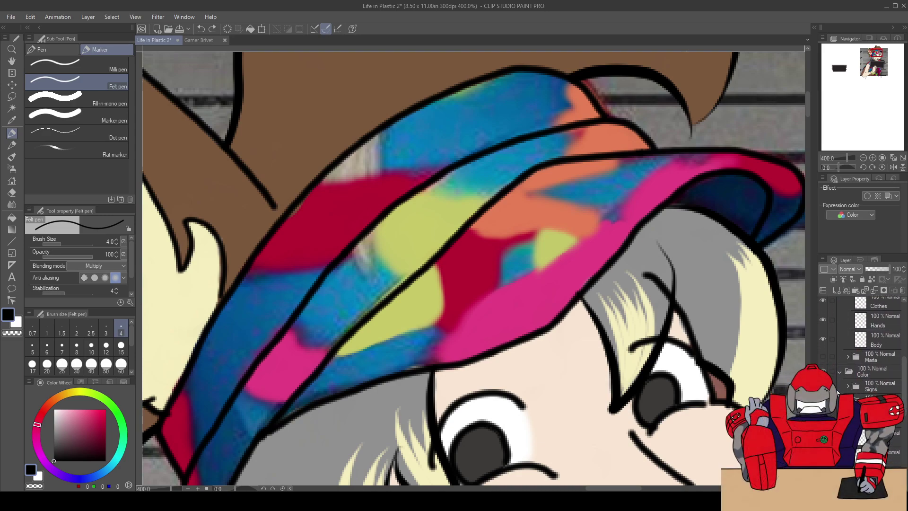
click(823, 371)
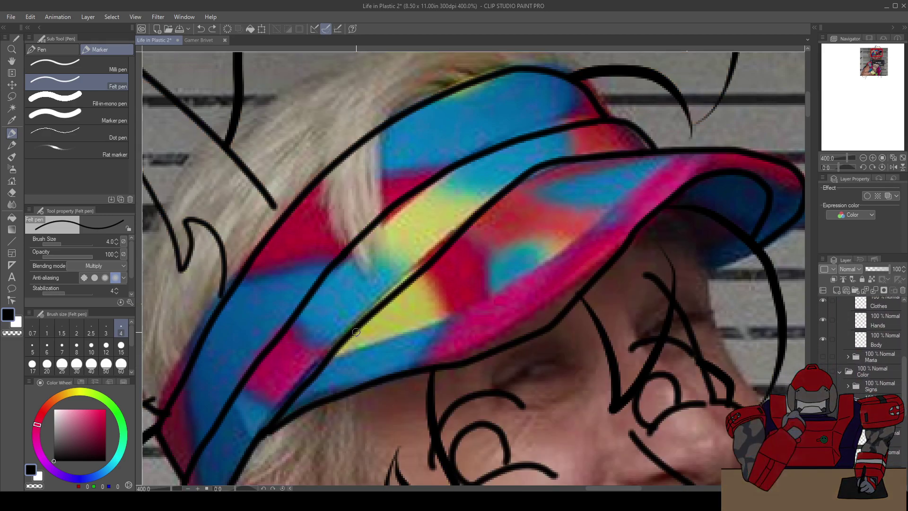
drag(402, 336, 443, 321)
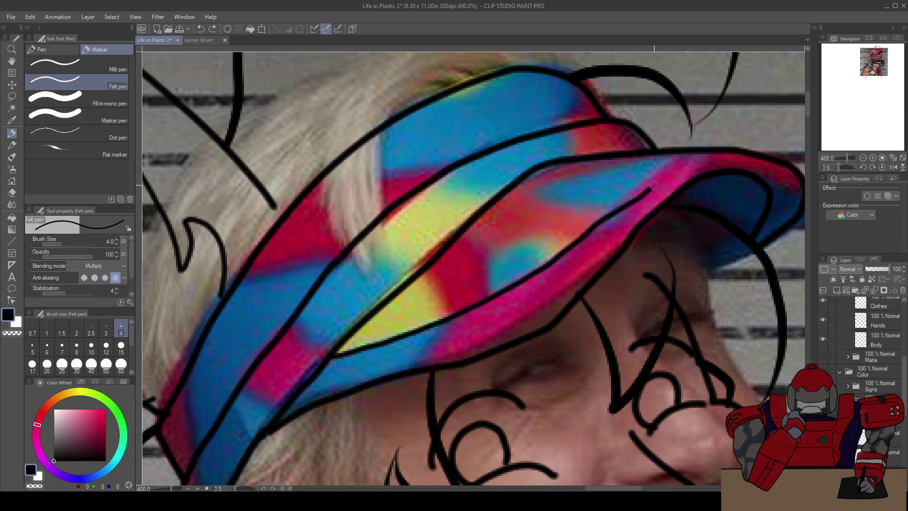
key(ctrl+z)
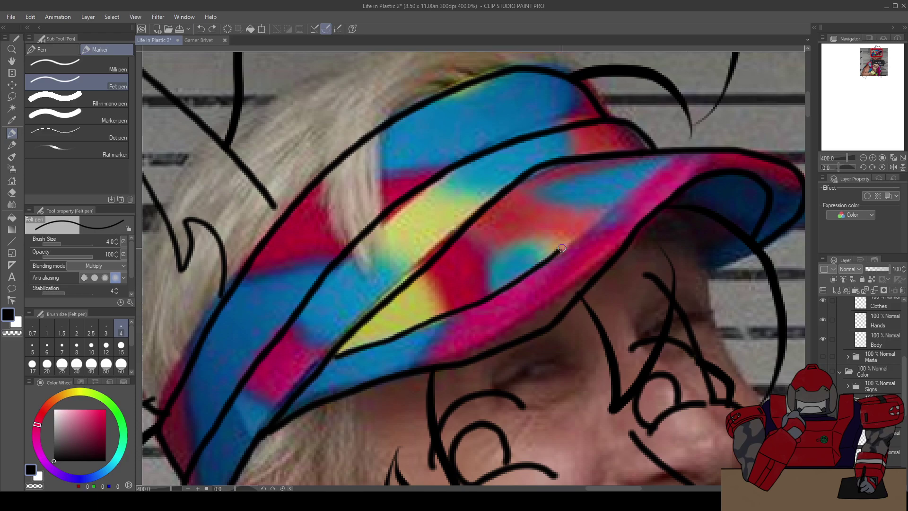
drag(591, 225, 622, 201)
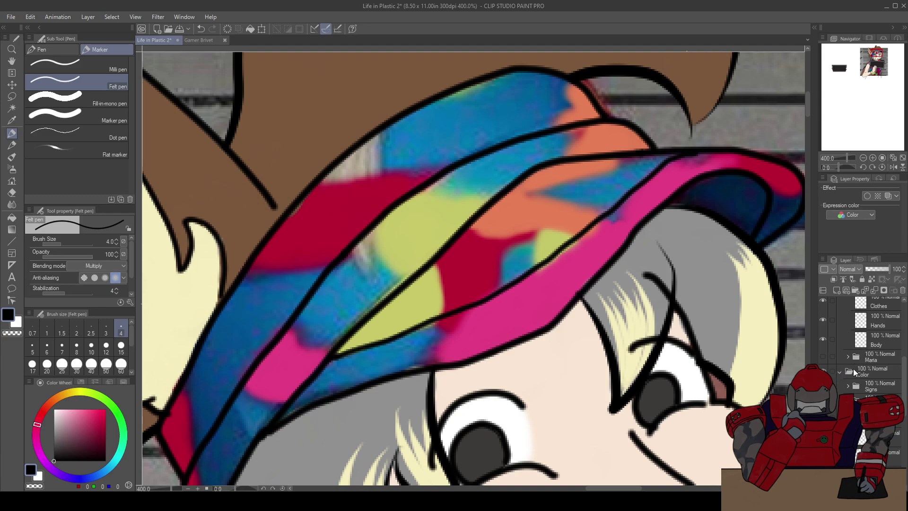
scroll(851, 362, up, 5)
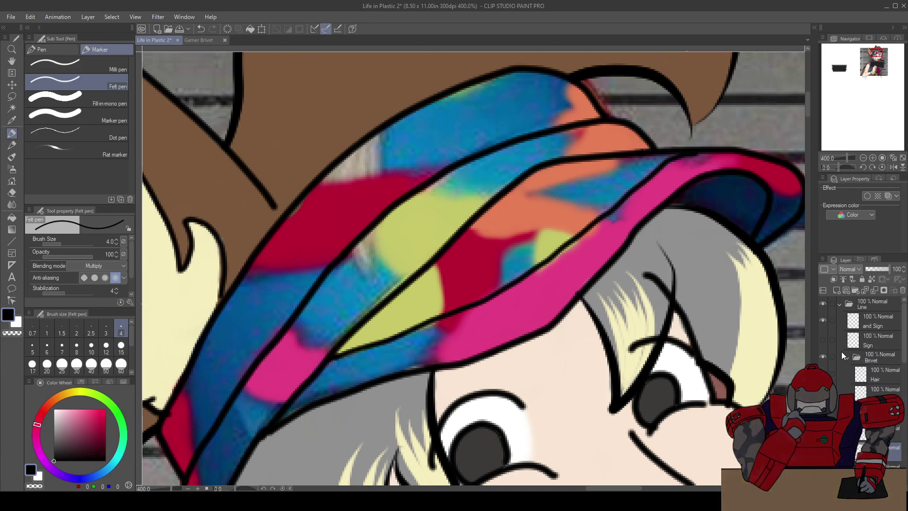
click(840, 303)
scroll(504, 326, down, 2)
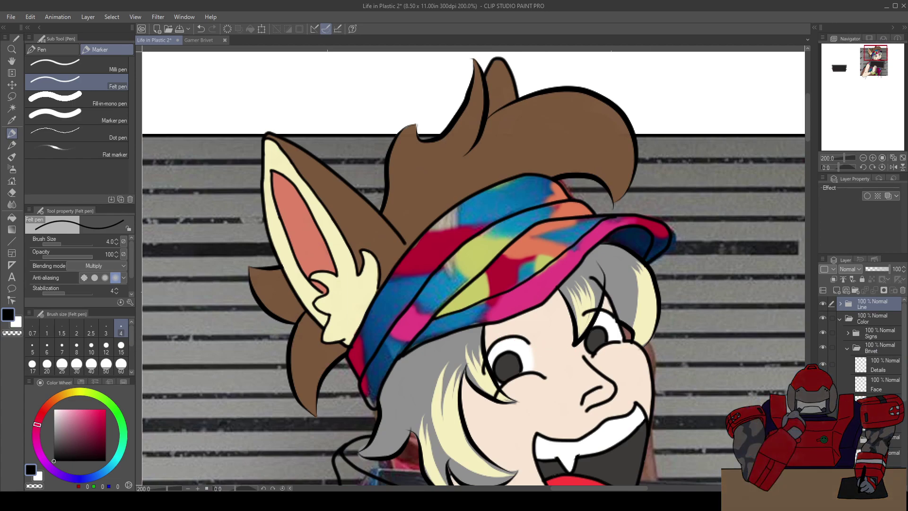
Switch to the soft Eraser and move between the Third, Forth and Fiff colour layers
scroll(861, 350, down, 4)
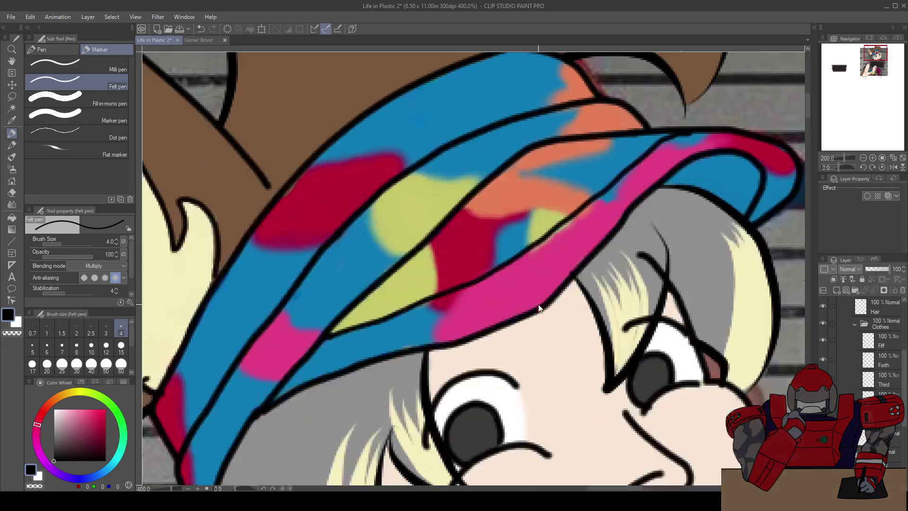
scroll(538, 294, up, 2)
drag(555, 274, 568, 341)
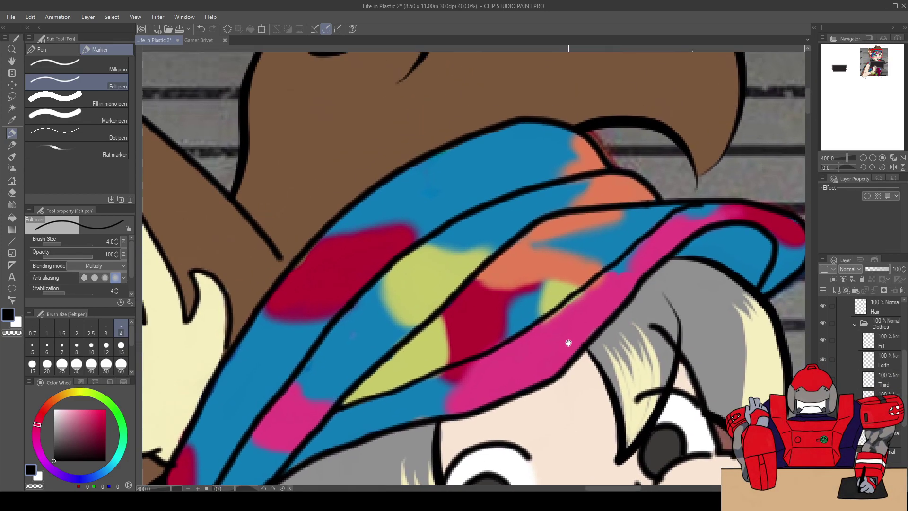
click(883, 401)
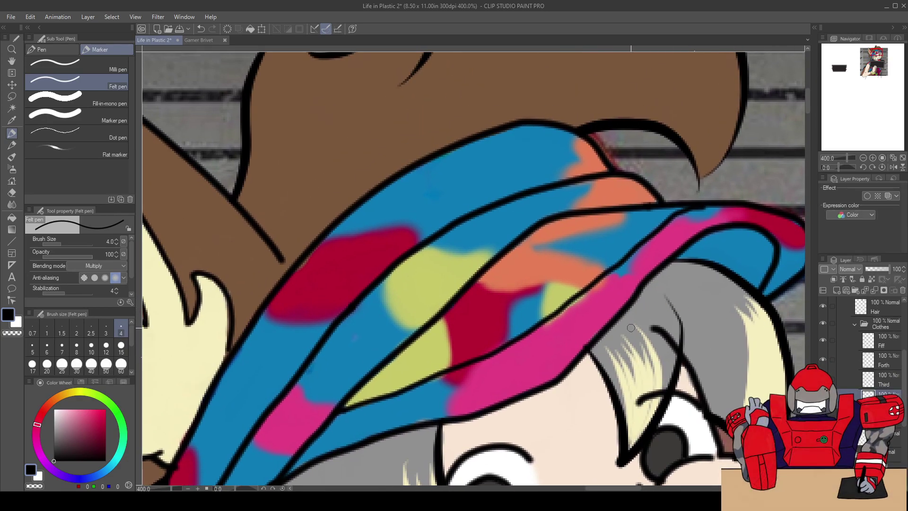
key(e)
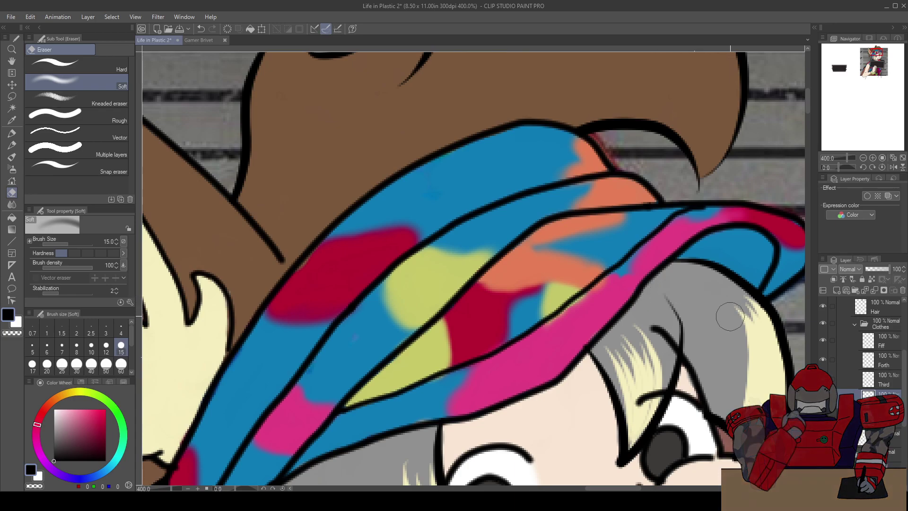
click(884, 384)
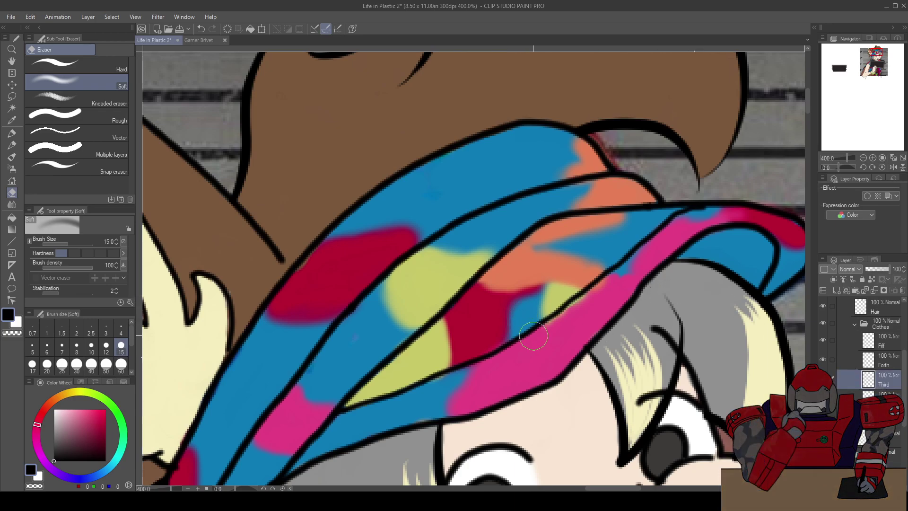
click(883, 365)
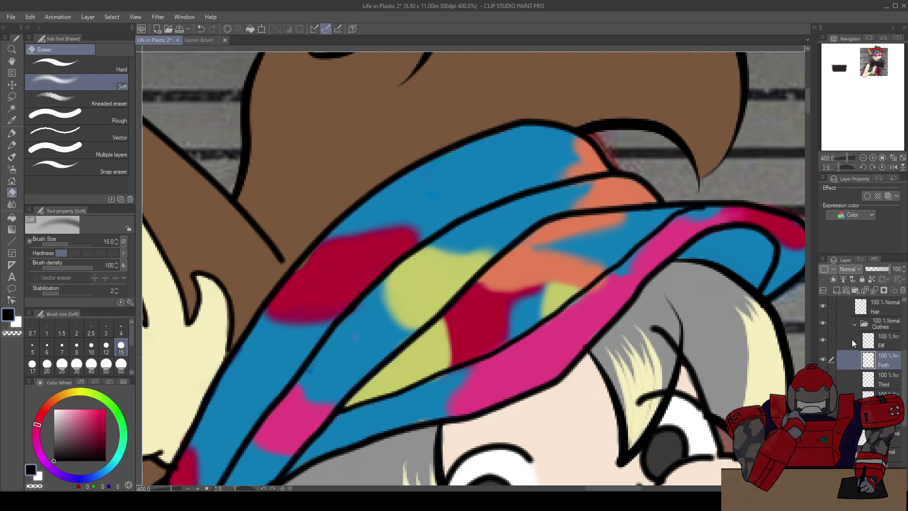
click(884, 342)
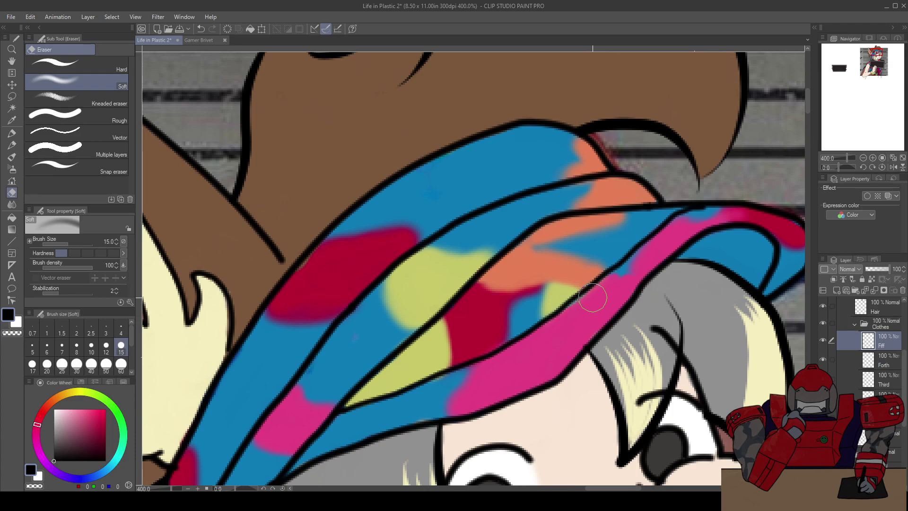
click(884, 380)
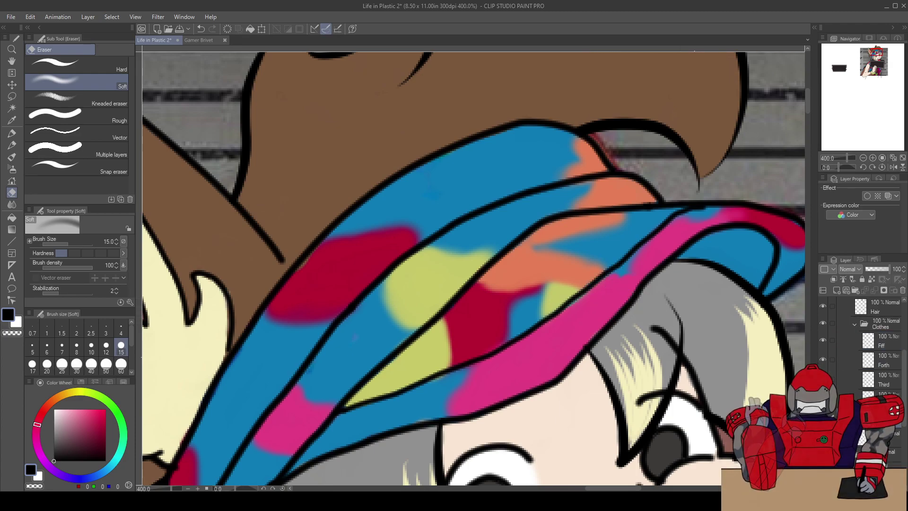
On the Third layer, eyedrop the hat band's pink for the Oil paint brush
key(i)
click(521, 367)
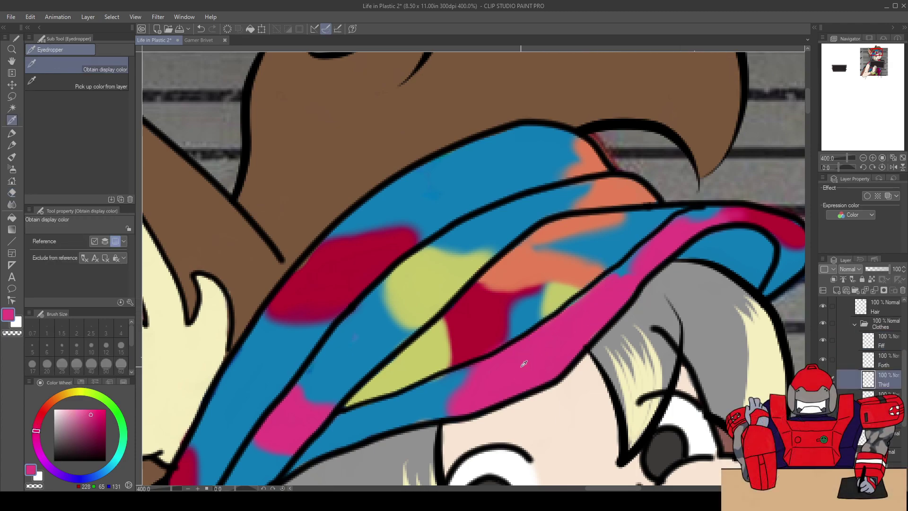
key(b)
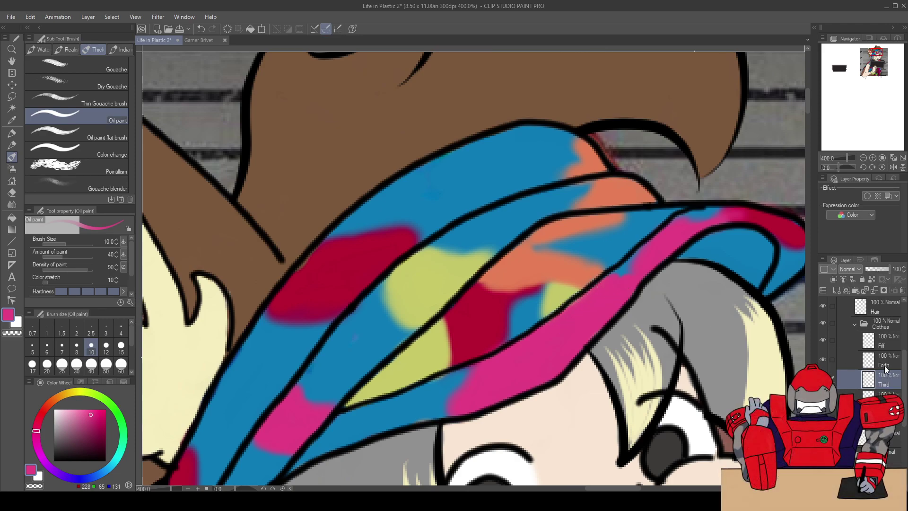
click(882, 343)
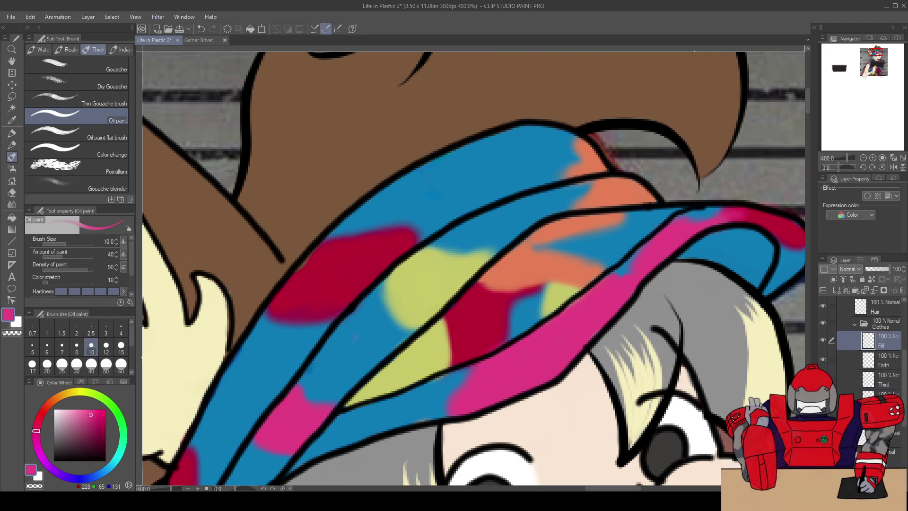
click(882, 399)
click(882, 381)
scroll(515, 327, up, 1)
key(e)
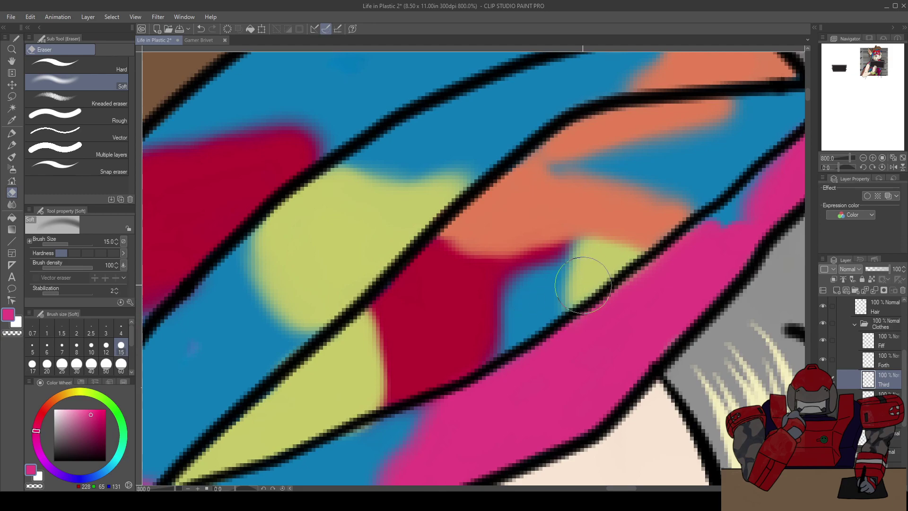
Clean up the Forth layer's colour near the hair above the band, then return to Third
scroll(717, 277, down, 2)
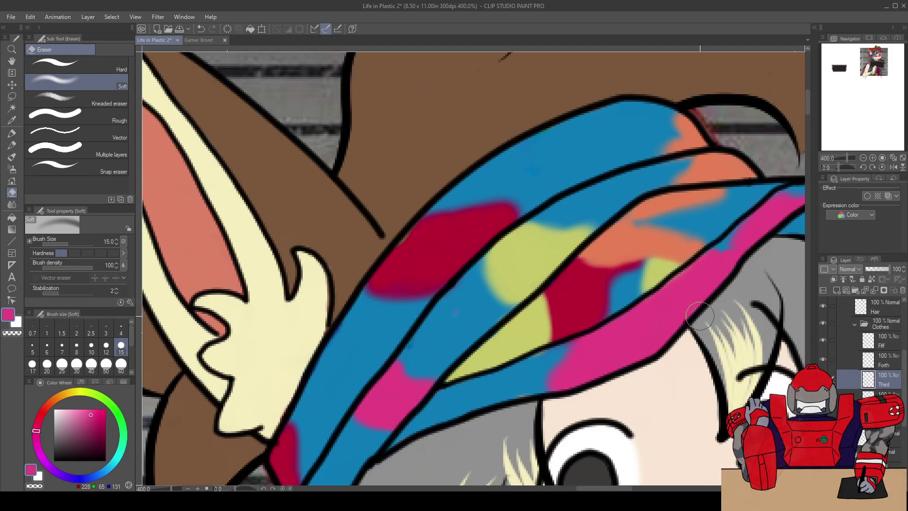
drag(664, 345, 693, 307)
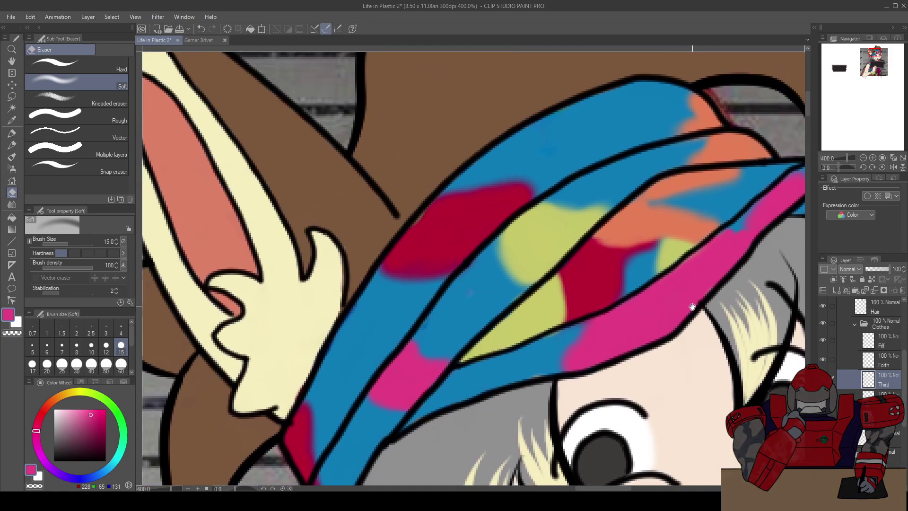
click(877, 360)
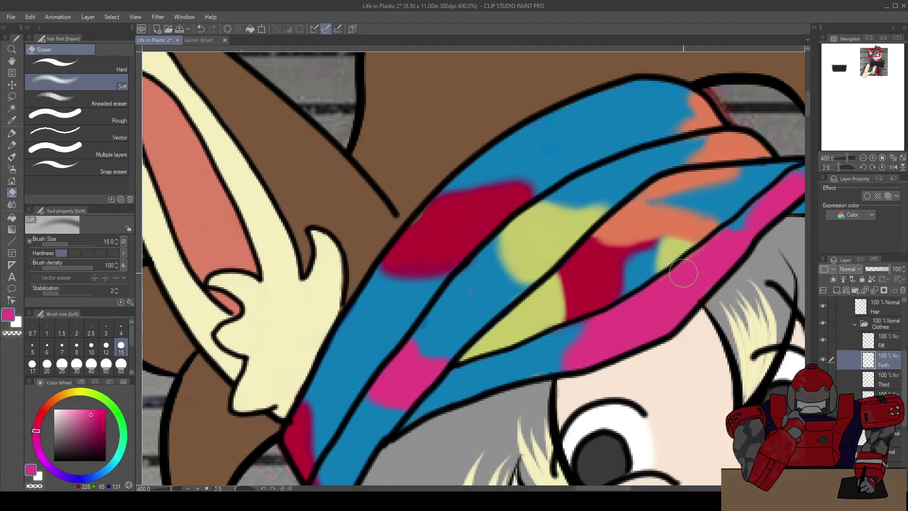
drag(706, 251, 622, 350)
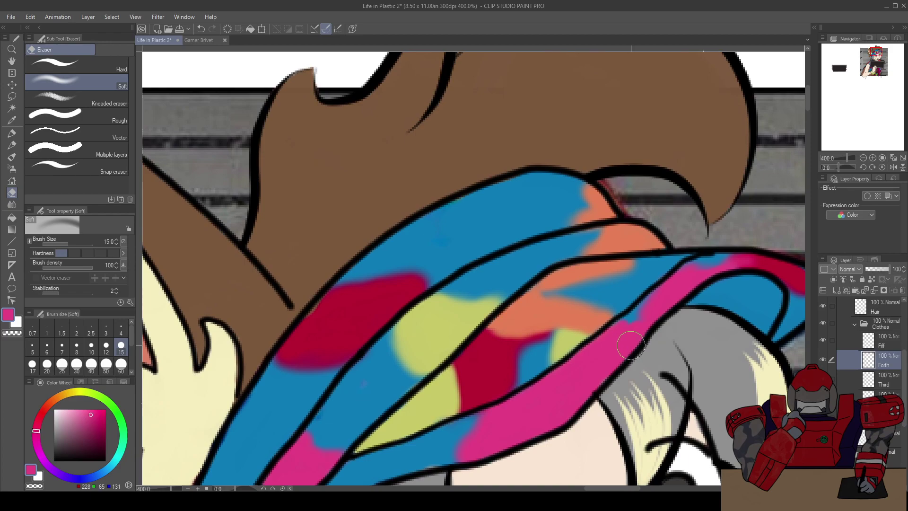
click(864, 382)
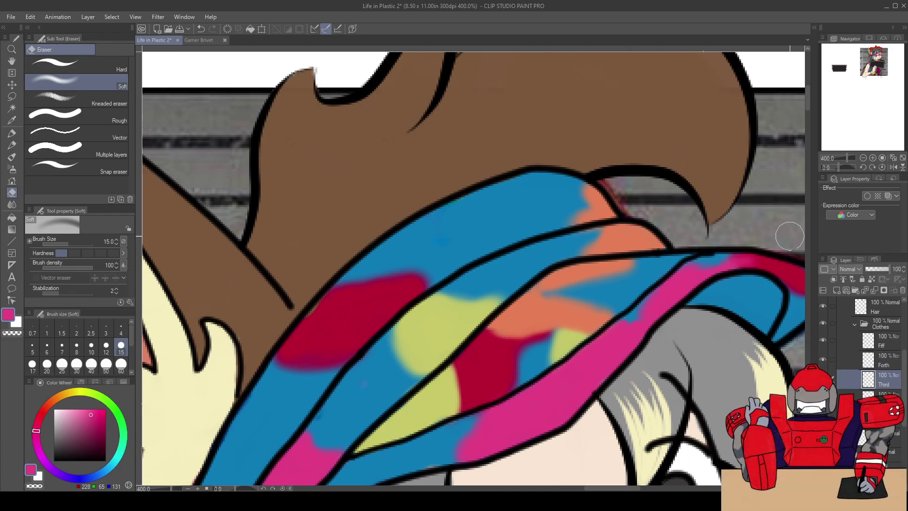
key(b)
key(b)
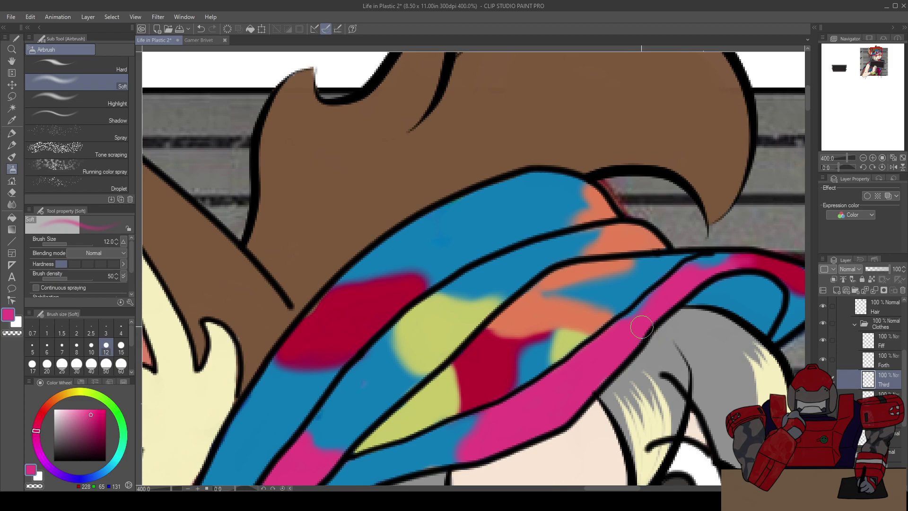
On the Forth layer, spread the hat's yellow-green patch into the blue band
drag(516, 310, 537, 237)
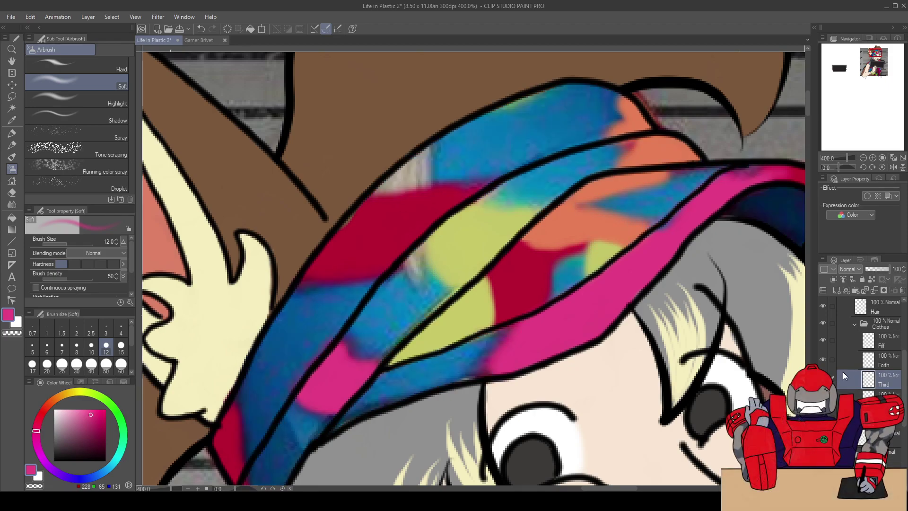
click(874, 359)
key(b)
alt+click(473, 247)
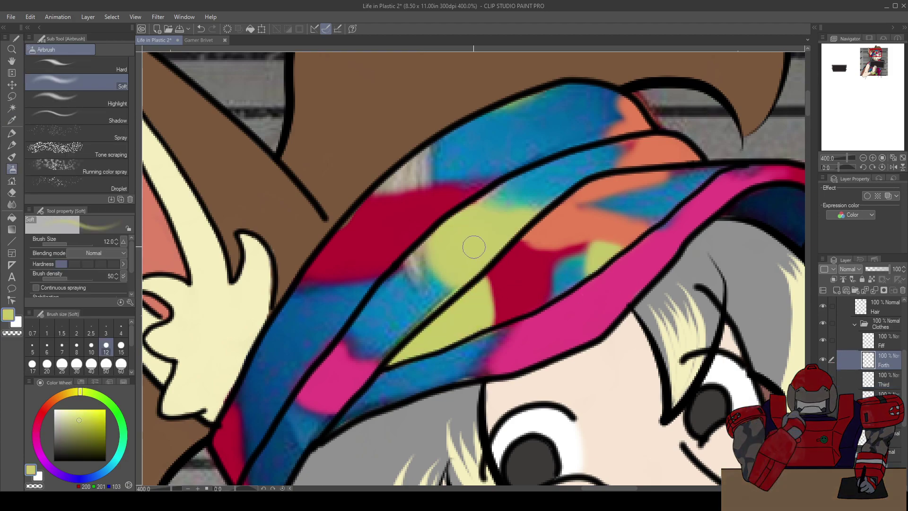
key(b)
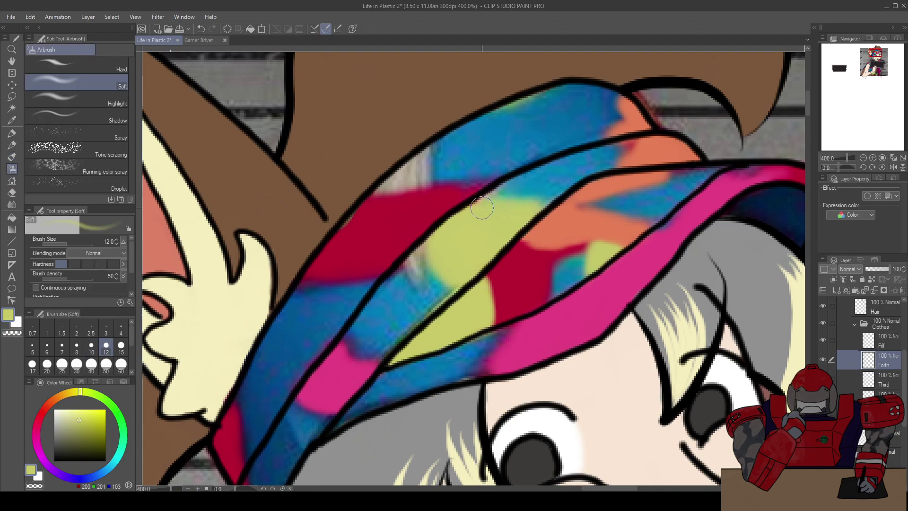
key(ctrl+z)
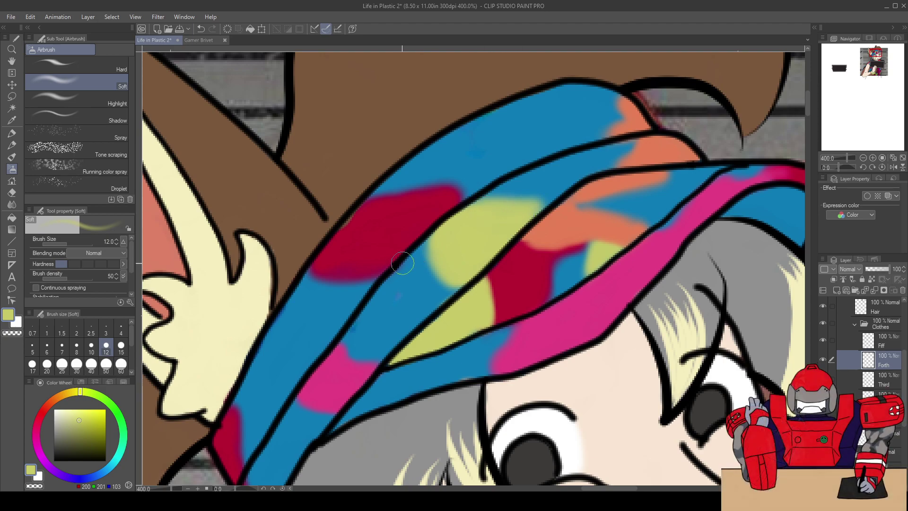
mouse_move(427, 277)
mouse_down()
mouse_move(461, 285)
mouse_move(429, 278)
mouse_move(429, 244)
mouse_move(433, 278)
mouse_move(456, 286)
mouse_move(441, 284)
mouse_move(430, 254)
mouse_up()
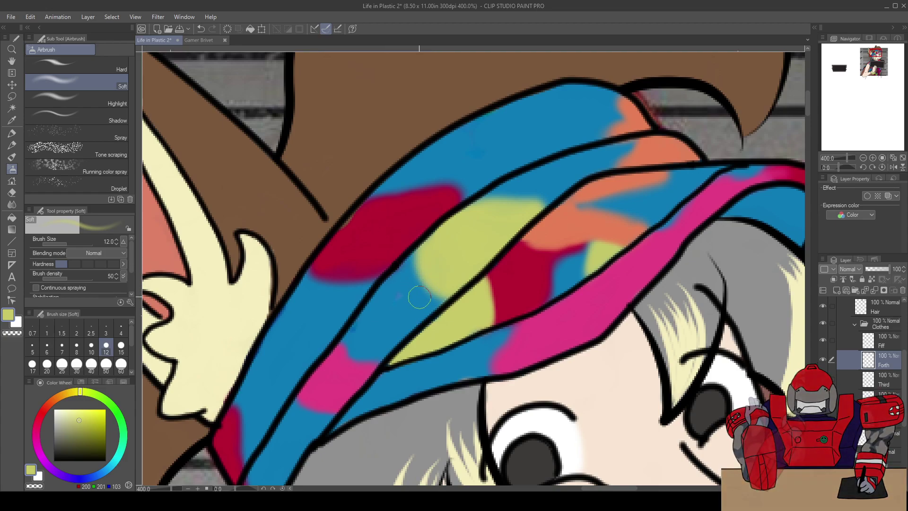
On the orange patch layer, airbrush the hat's sampled orange across the blue band
drag(431, 274, 433, 249)
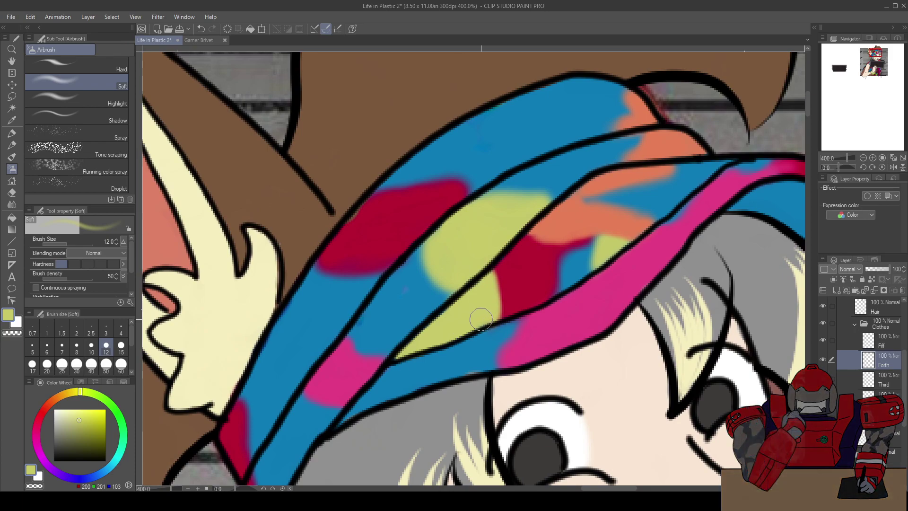
drag(481, 227, 482, 262)
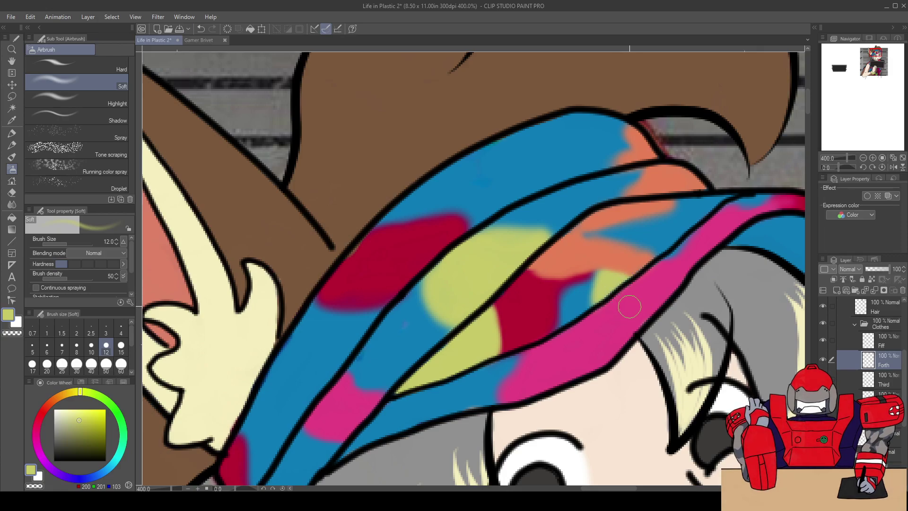
drag(654, 279, 543, 345)
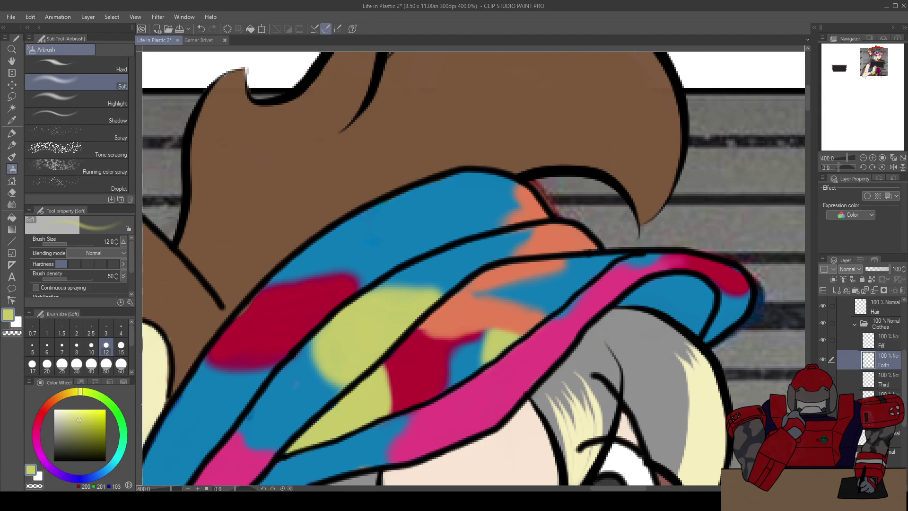
click(823, 341)
click(824, 341)
click(884, 341)
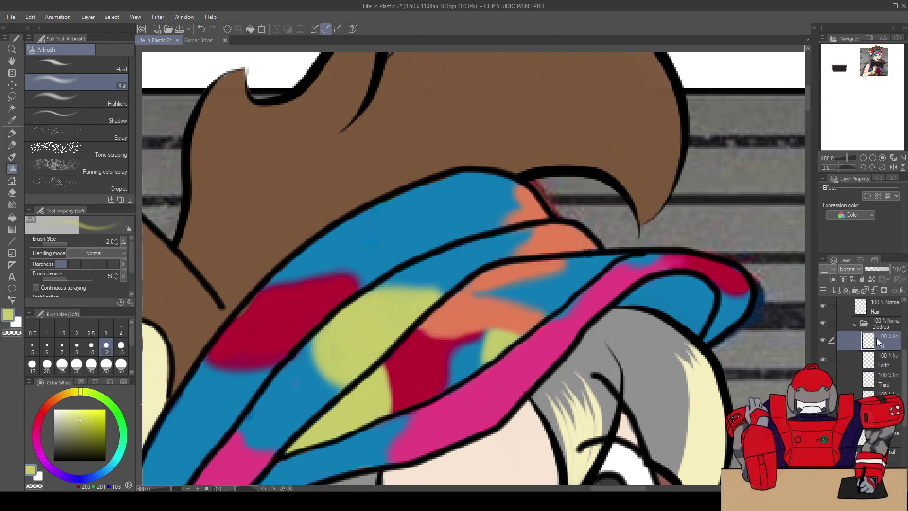
alt+click(472, 315)
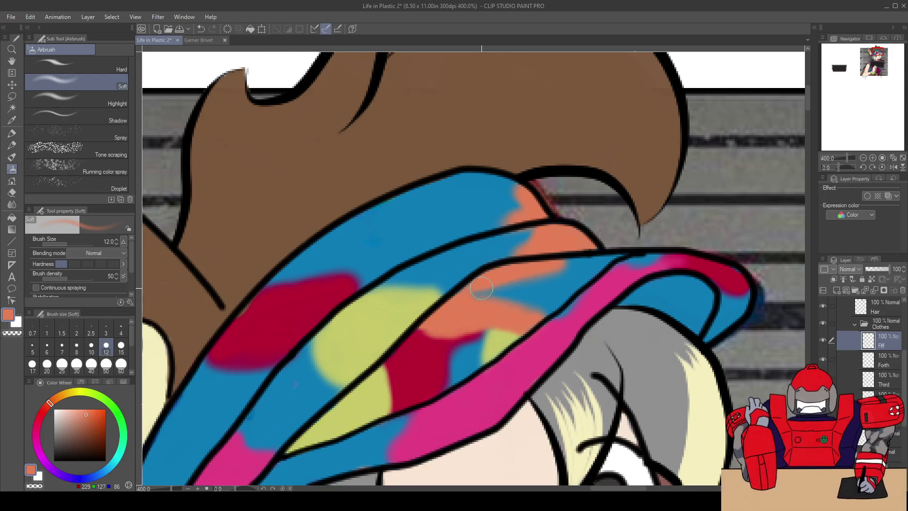
scroll(482, 287, up, 2)
mouse_move(450, 293)
mouse_down()
mouse_move(586, 267)
mouse_move(606, 249)
mouse_move(578, 213)
mouse_move(585, 245)
mouse_move(647, 239)
mouse_move(583, 261)
mouse_move(596, 253)
mouse_move(513, 270)
mouse_move(465, 299)
mouse_move(472, 290)
mouse_move(470, 308)
mouse_move(525, 318)
mouse_move(623, 321)
mouse_move(569, 359)
mouse_move(580, 349)
mouse_move(544, 346)
mouse_up()
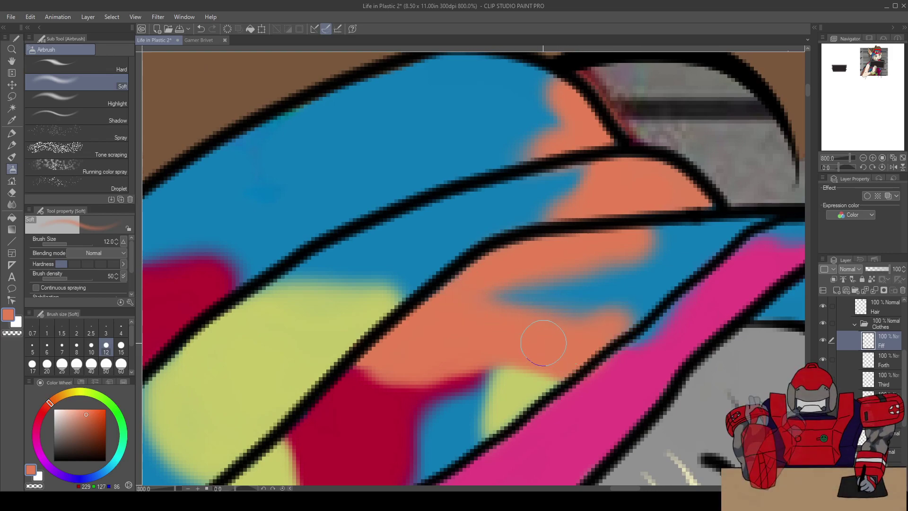
drag(424, 351, 542, 259)
scroll(421, 203, down, 4)
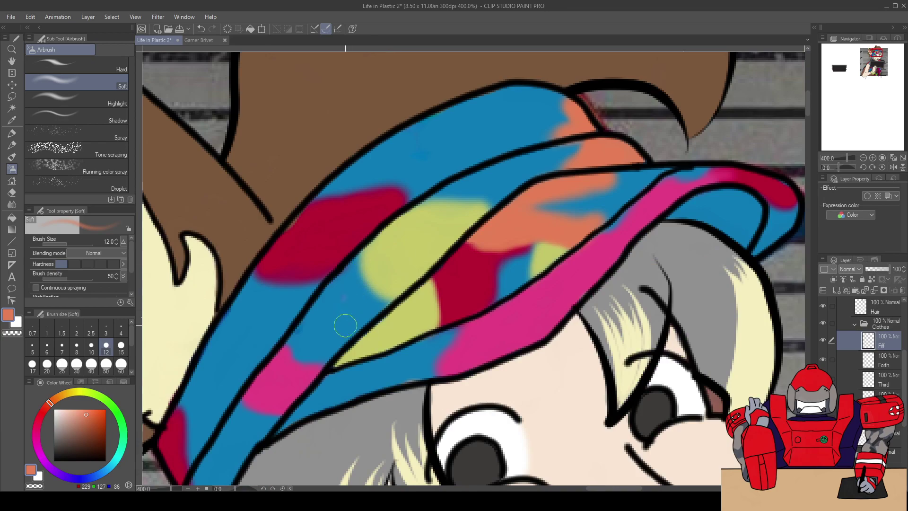
drag(303, 392, 372, 342)
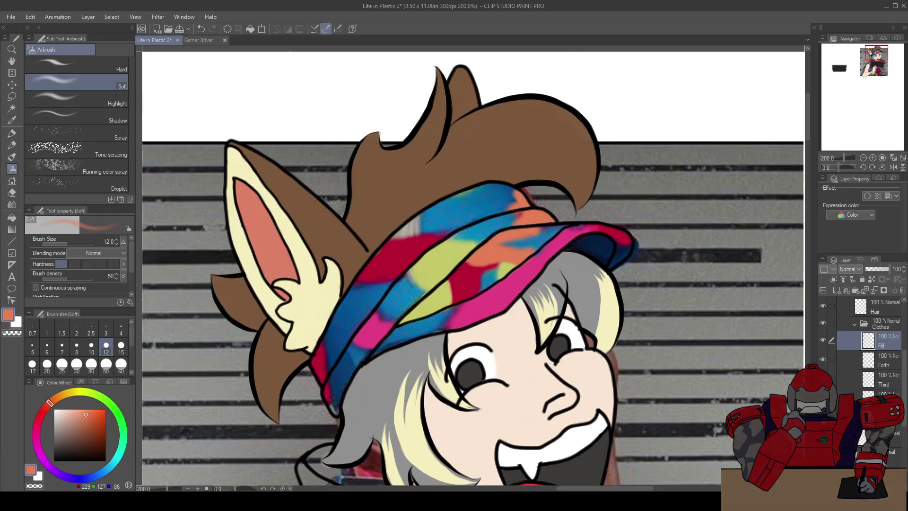
On the Third layer, airbrush the hat's sampled pink as soft shading along the brim
click(879, 383)
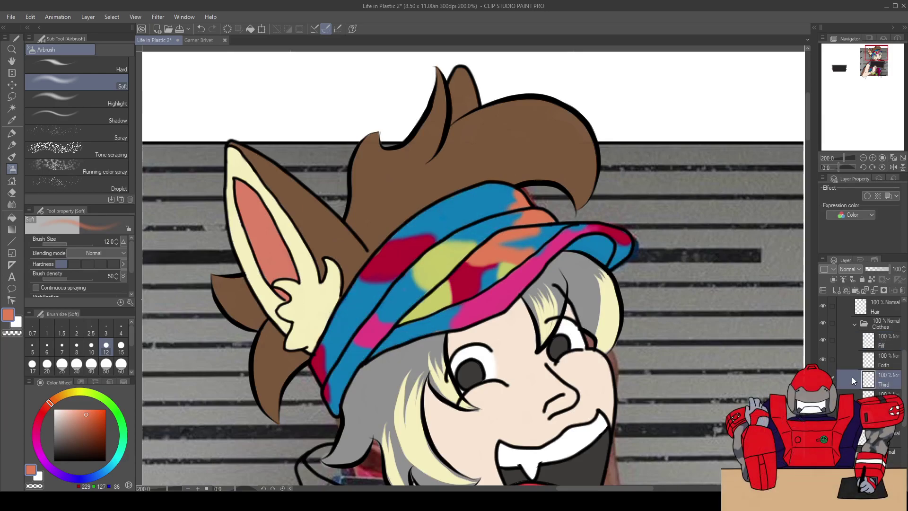
click(823, 379)
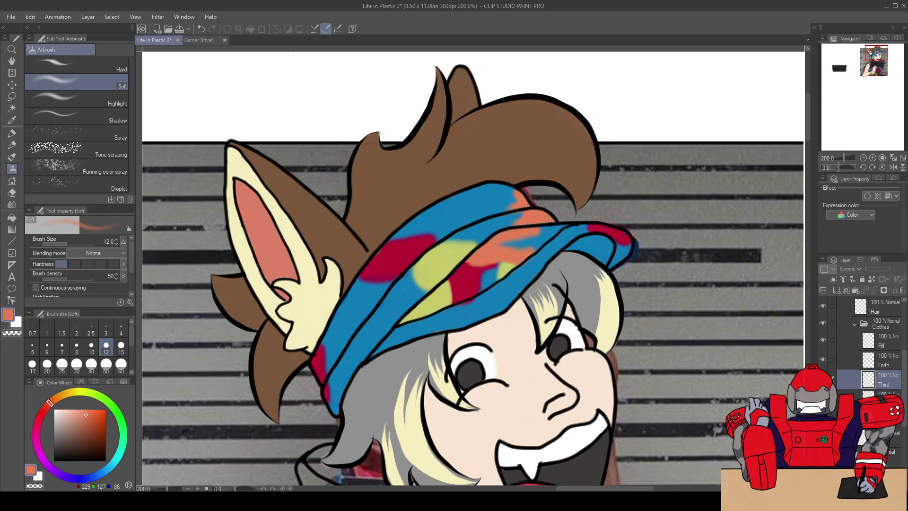
click(823, 379)
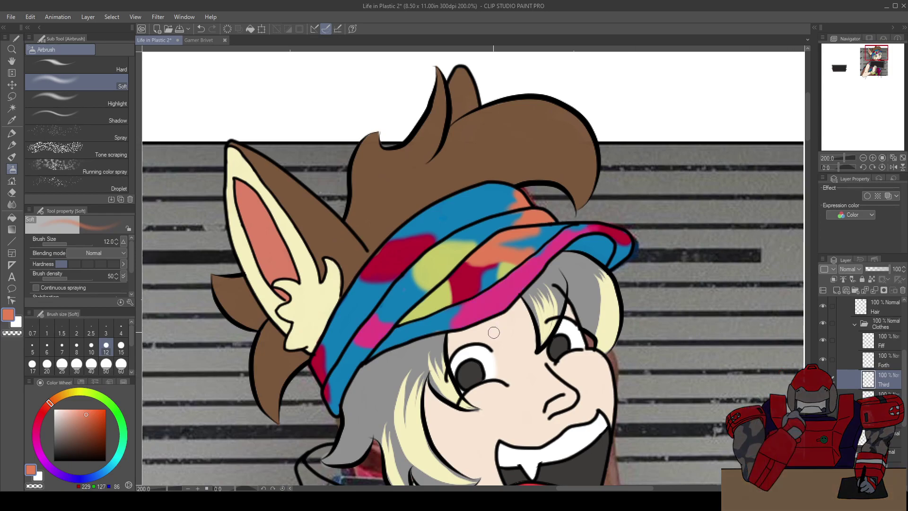
alt+click(489, 303)
scroll(397, 313, up, 2)
mouse_move(533, 313)
mouse_down()
mouse_move(541, 273)
mouse_move(520, 271)
mouse_move(531, 256)
mouse_move(503, 289)
mouse_move(503, 300)
mouse_move(527, 258)
mouse_move(504, 297)
mouse_move(529, 264)
mouse_move(520, 295)
mouse_up()
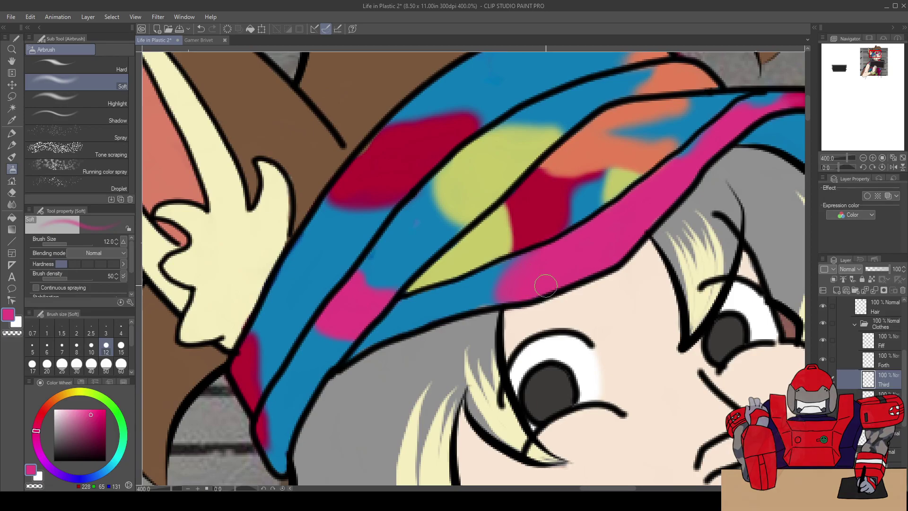
mouse_move(508, 296)
mouse_down()
mouse_move(532, 280)
mouse_move(539, 257)
mouse_move(538, 276)
mouse_up()
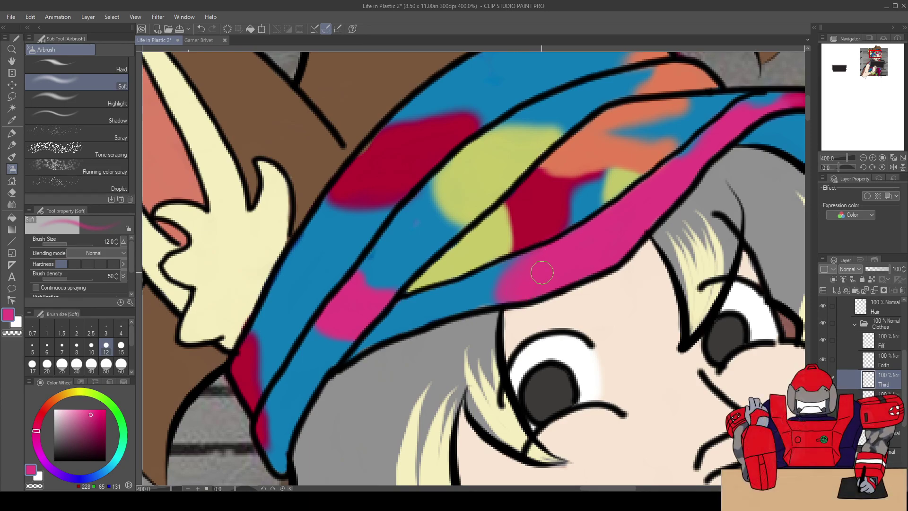
Check the whole head, remove the last pink stroke, and select the layer below Third
scroll(539, 277, down, 2)
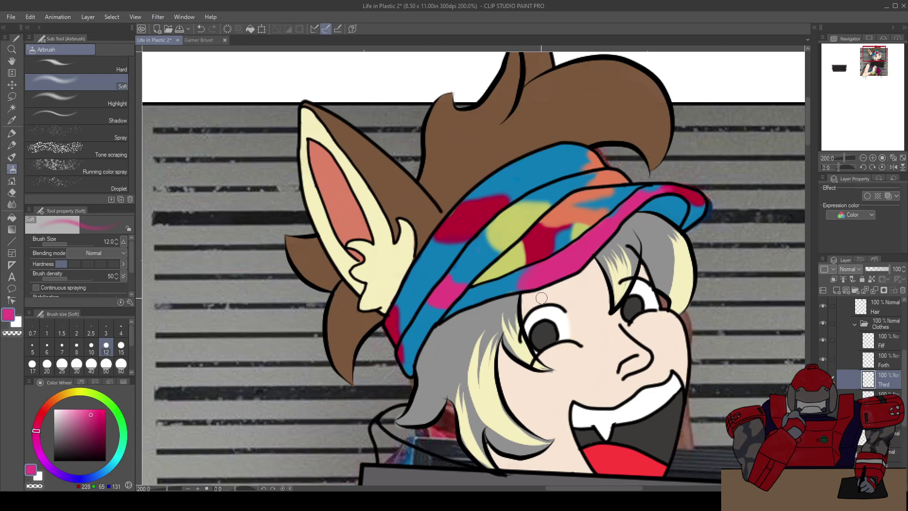
drag(518, 263, 497, 274)
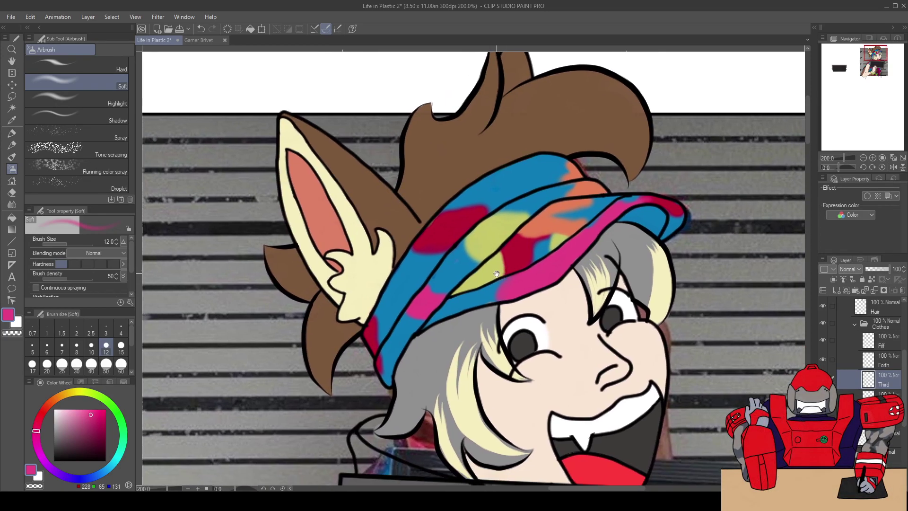
scroll(524, 248, up, 2)
drag(387, 284, 458, 186)
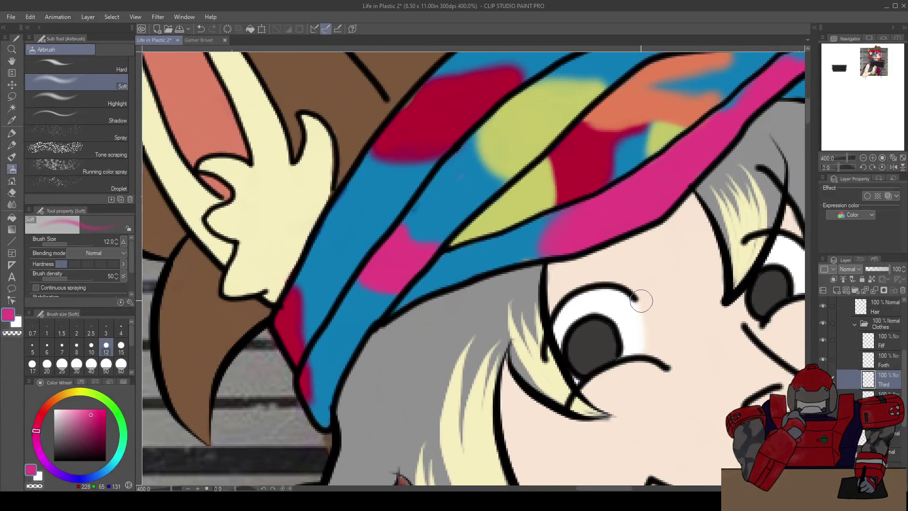
scroll(639, 300, down, 3)
drag(585, 295, 515, 320)
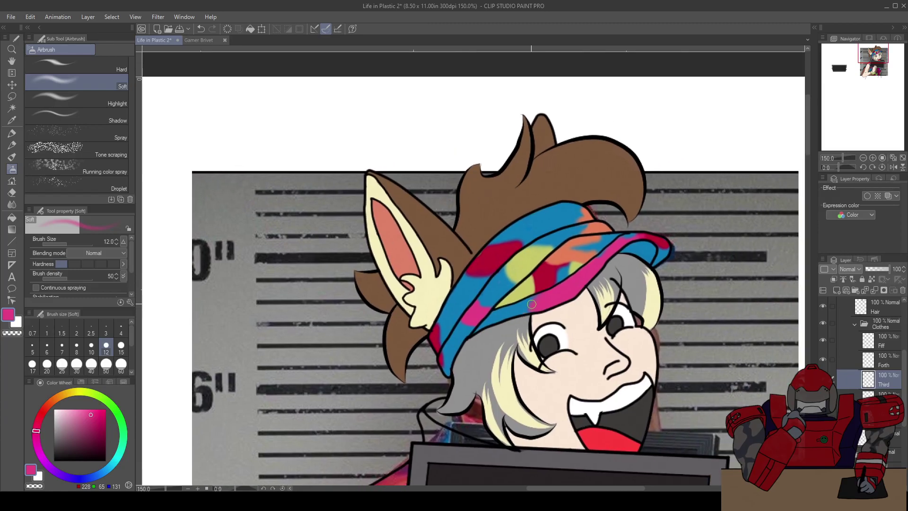
scroll(549, 289, up, 1)
drag(783, 325, 726, 302)
key(Delete)
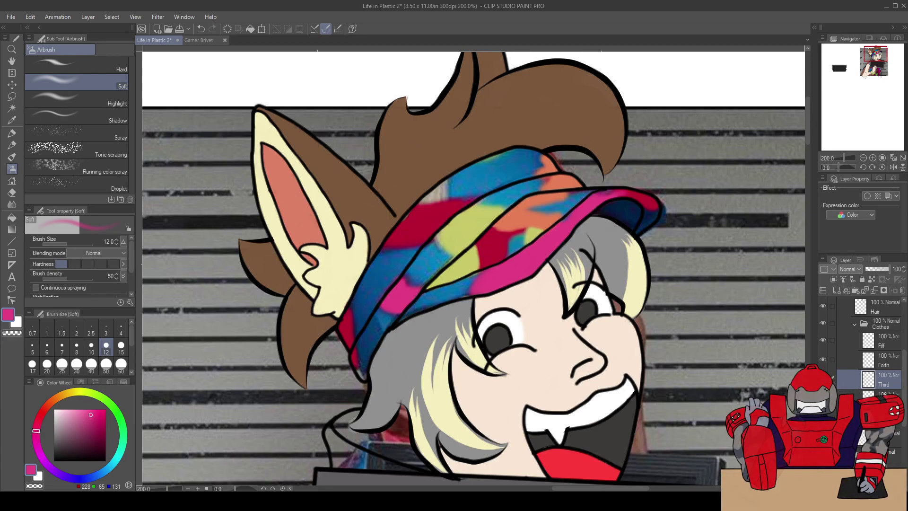
click(844, 397)
Sample the hat's crimson and blend it softly into the band with the airbrush
key(i)
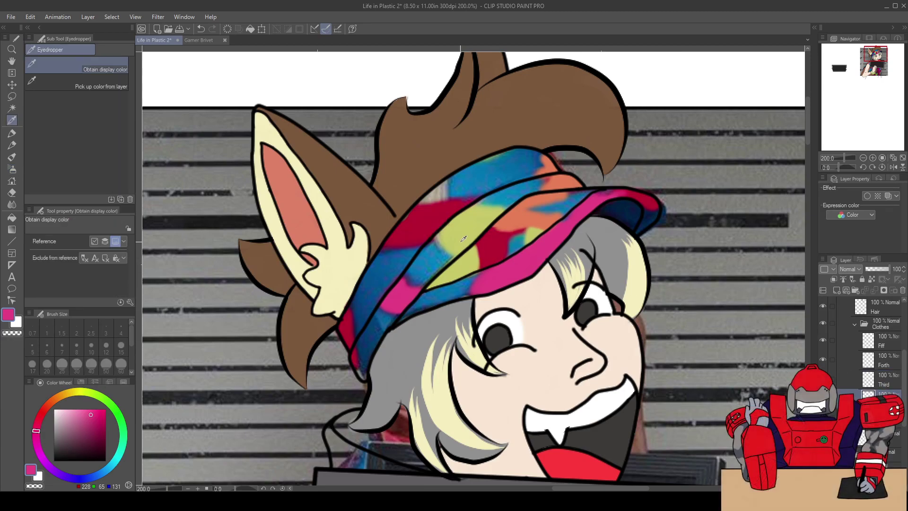
click(422, 224)
key(b)
key(b)
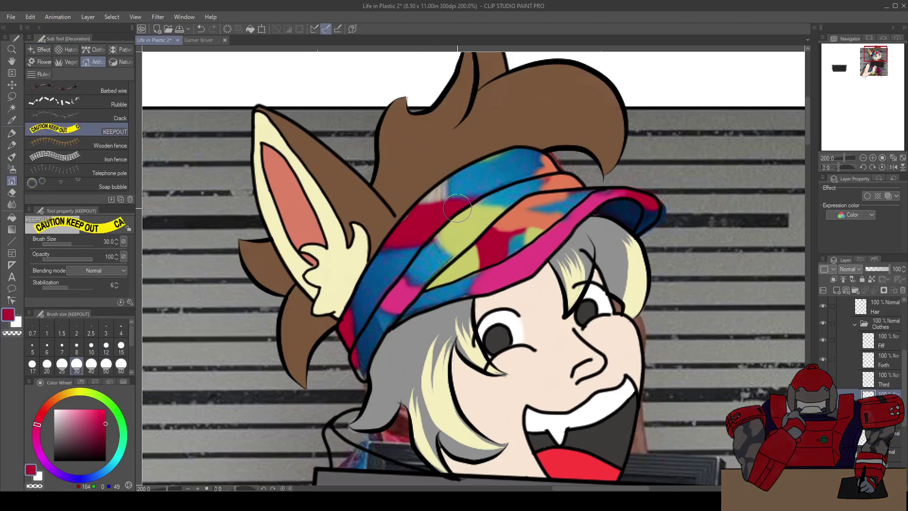
key(shift+b)
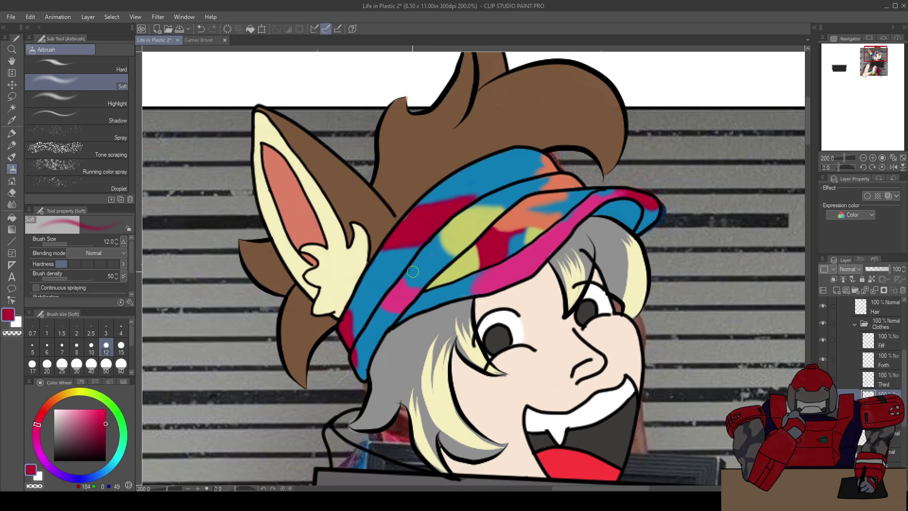
scroll(420, 272, down, 2)
drag(415, 324, 416, 253)
scroll(416, 252, down, 1)
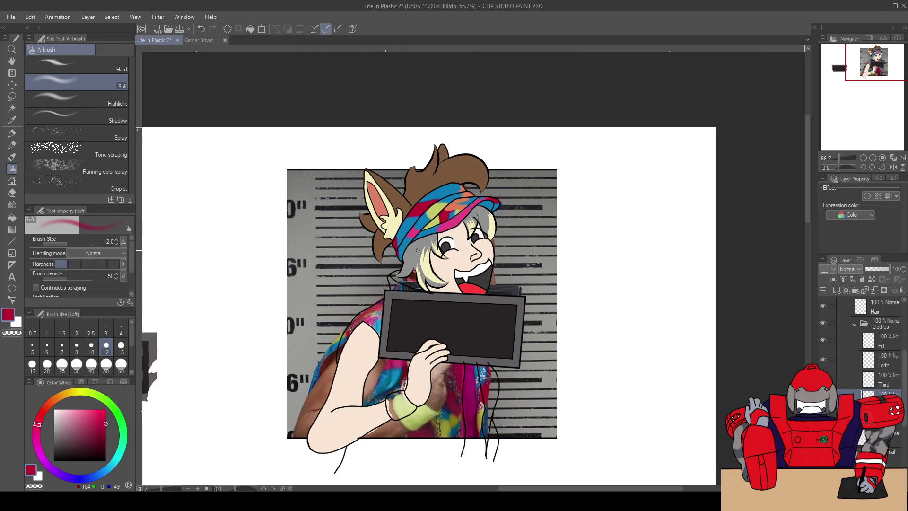
scroll(417, 250, up, 3)
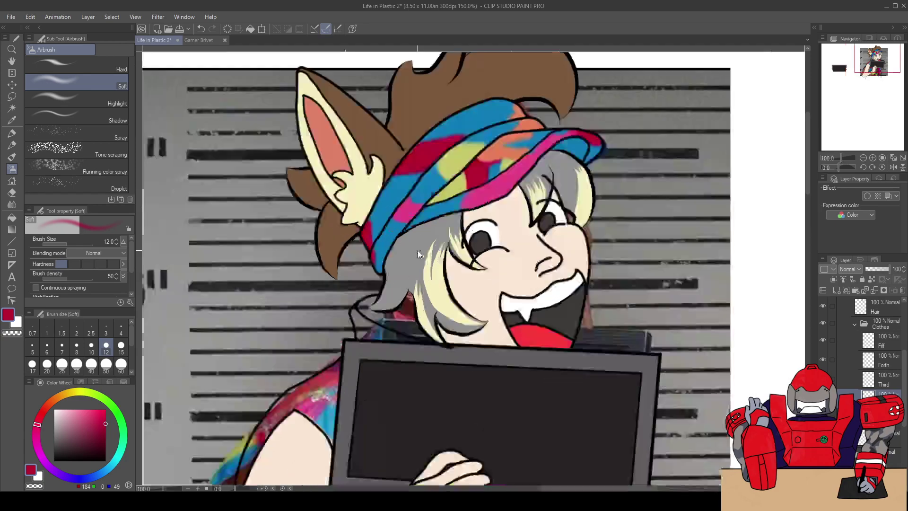
drag(474, 133, 468, 211)
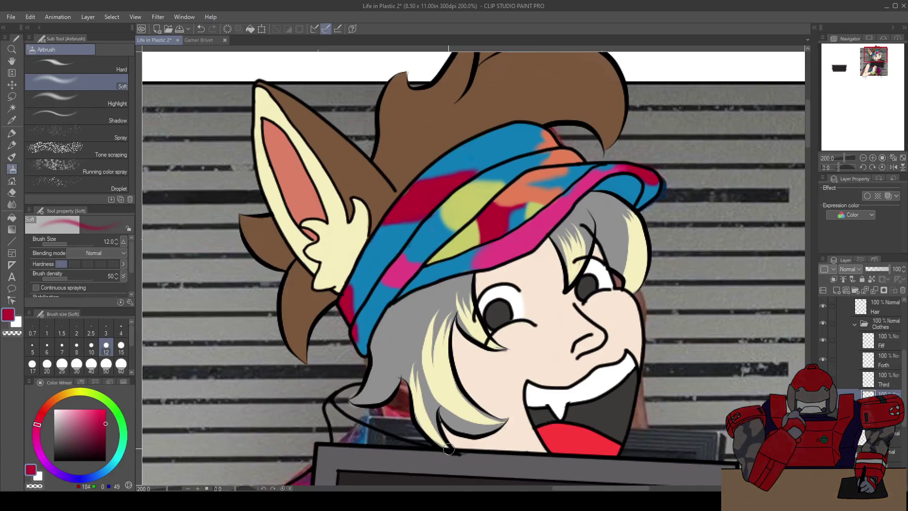
On the and Sign line layer, erase the stray line over the hair tip using eraser size 7
click(854, 325)
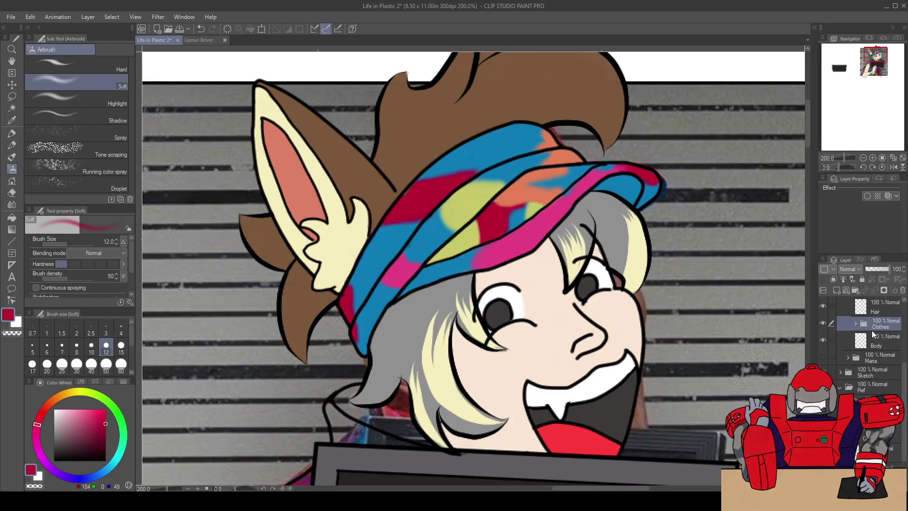
drag(904, 370, 907, 308)
click(847, 347)
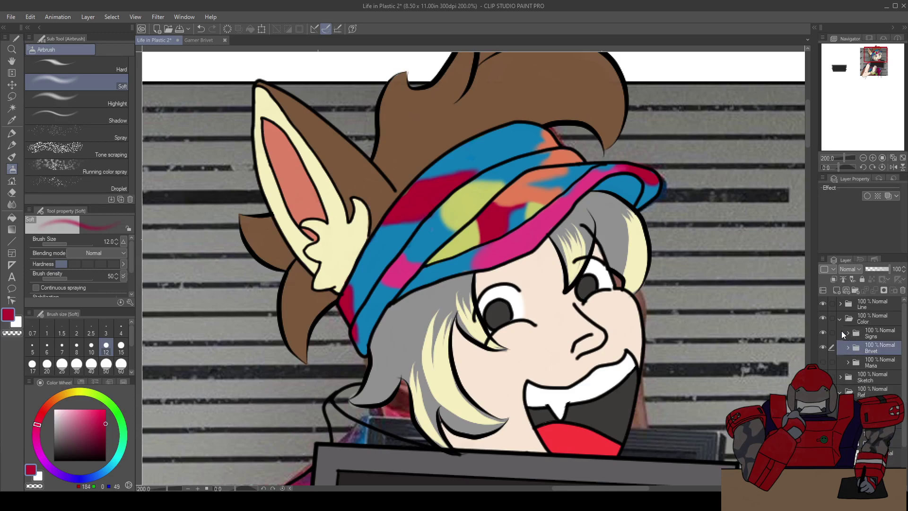
click(840, 318)
click(840, 303)
click(858, 326)
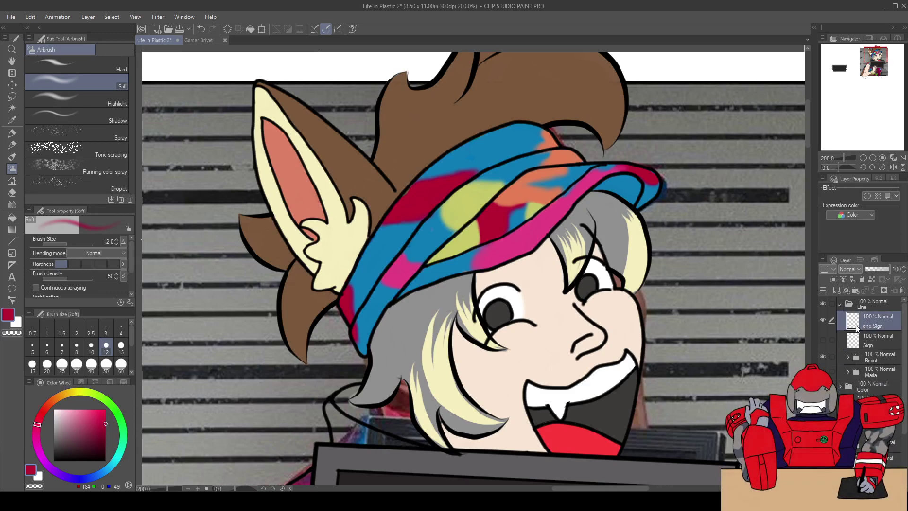
drag(492, 406, 491, 352)
scroll(442, 322, up, 2)
key(e)
mouse_move(424, 404)
mouse_down()
mouse_move(416, 363)
mouse_move(371, 271)
mouse_up()
drag(382, 335, 398, 350)
key(ctrl+z)
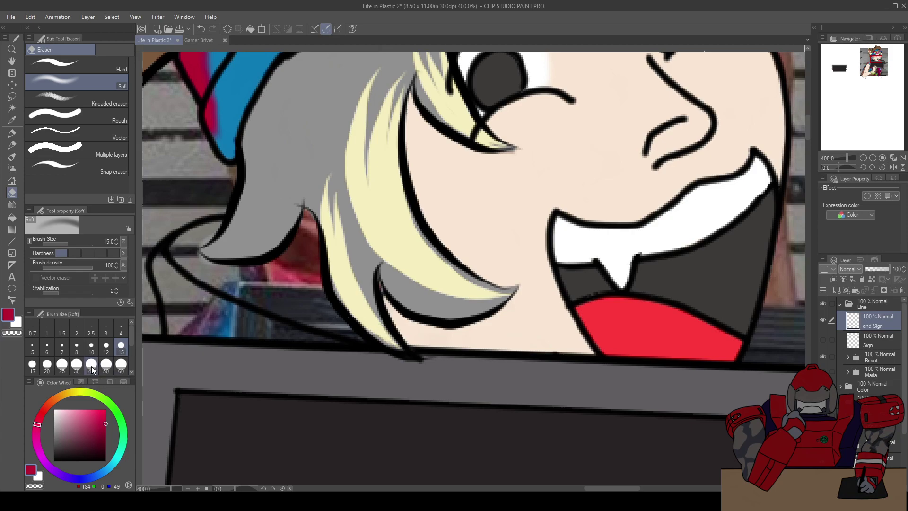
click(62, 347)
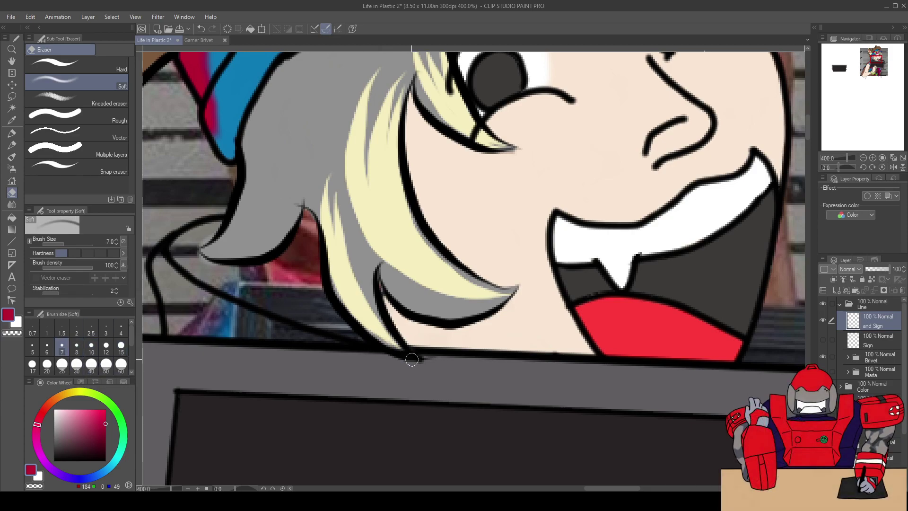
In the Color group, erase the grey fringe outside the hair outline
scroll(357, 257, down, 2)
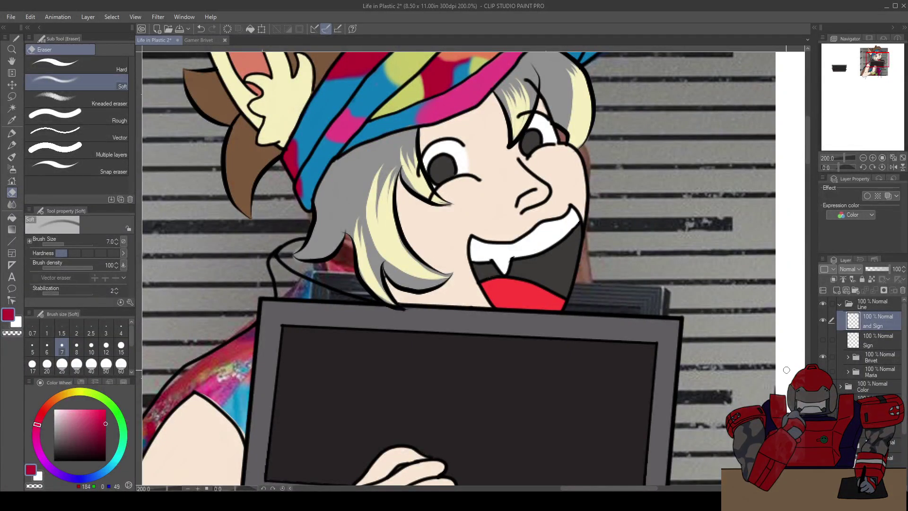
click(841, 388)
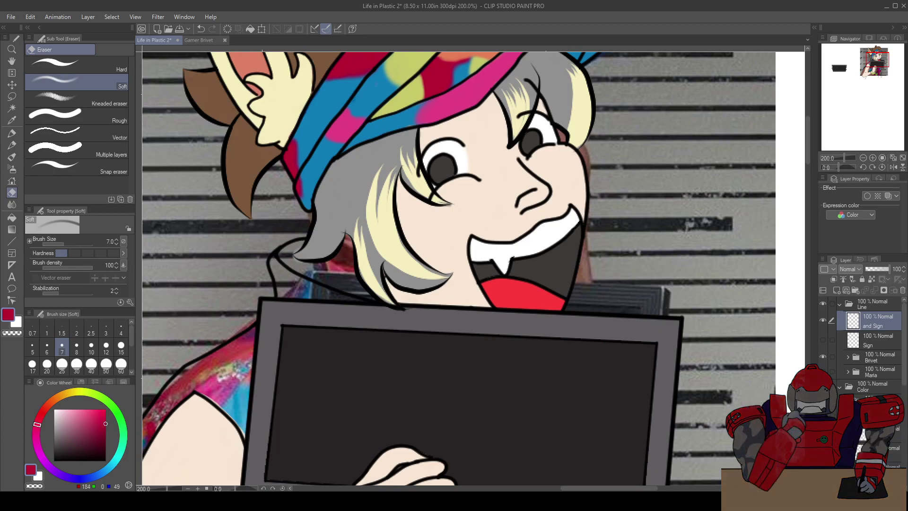
scroll(904, 402, down, 3)
scroll(904, 403, down, 1)
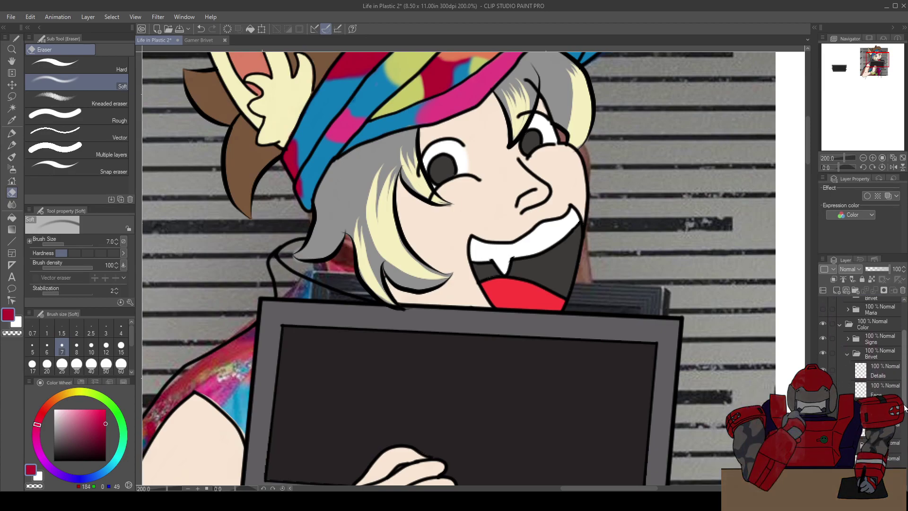
scroll(307, 271, up, 4)
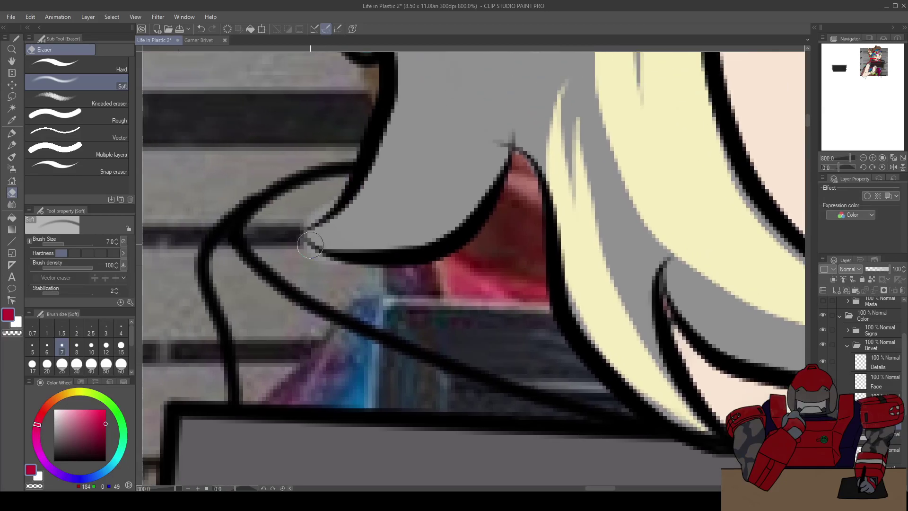
drag(334, 186, 293, 220)
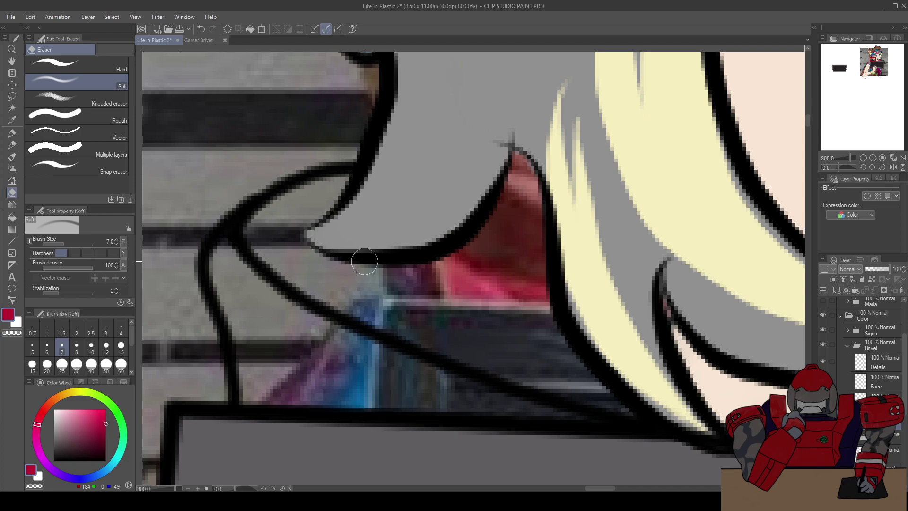
scroll(348, 323, down, 4)
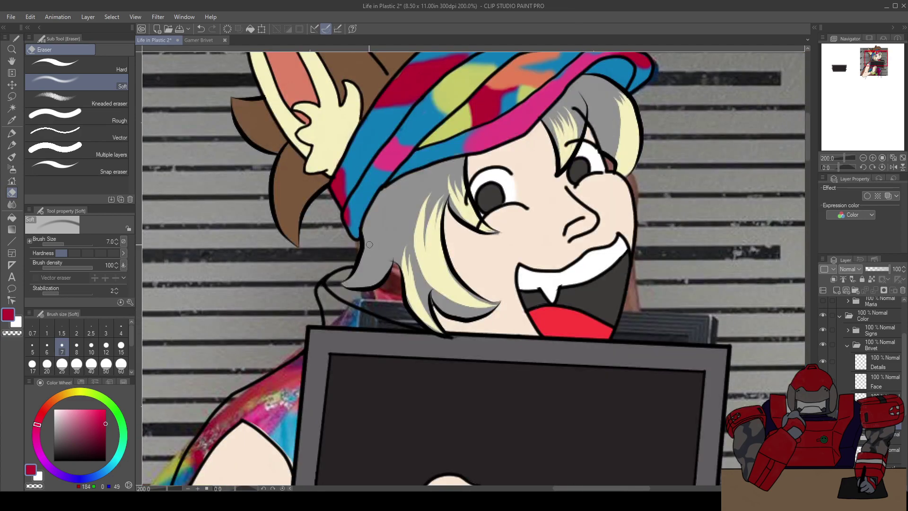
scroll(375, 131, down, 1)
scroll(389, 118, up, 3)
Undo the last hat band change while viewing the ear and band
drag(375, 127, 419, 240)
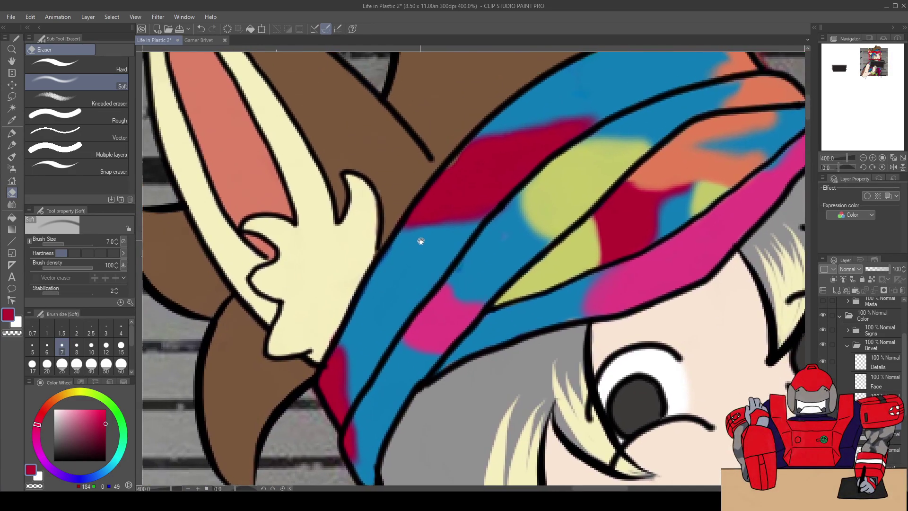
drag(448, 188, 432, 233)
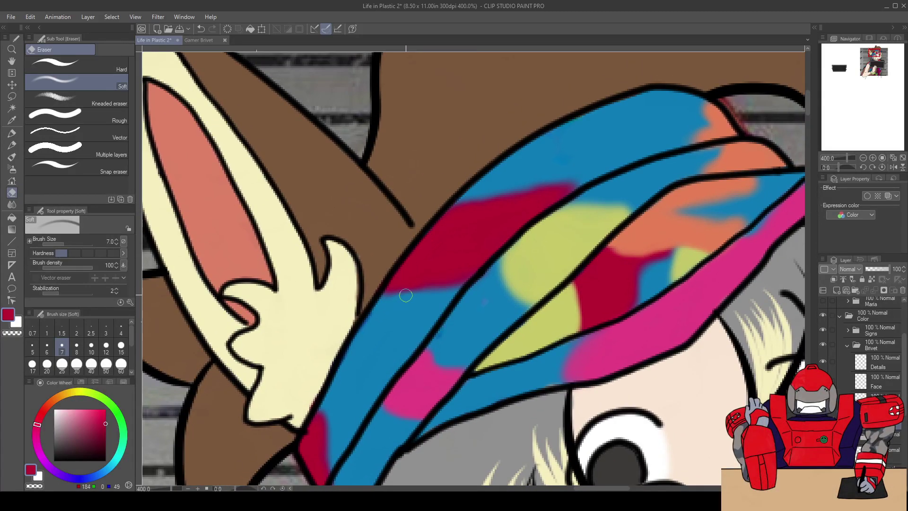
drag(343, 379, 378, 322)
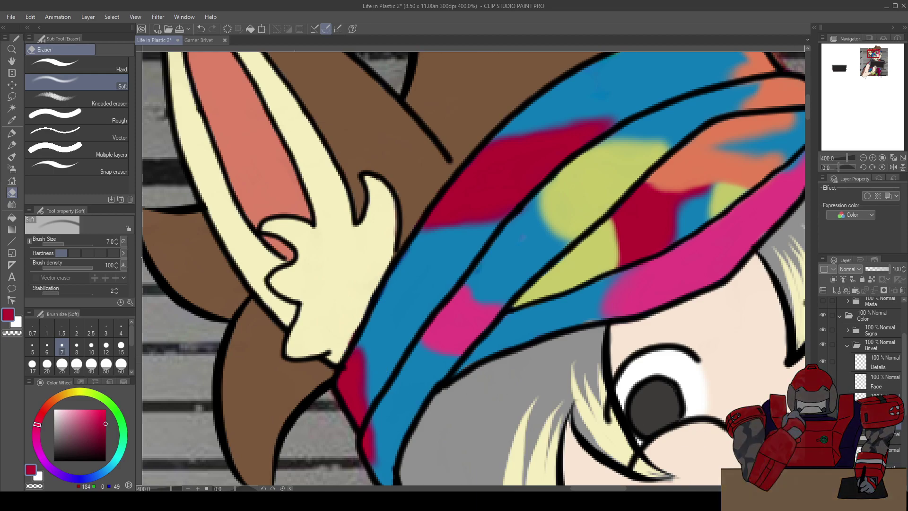
click(823, 419)
key(ctrl+z)
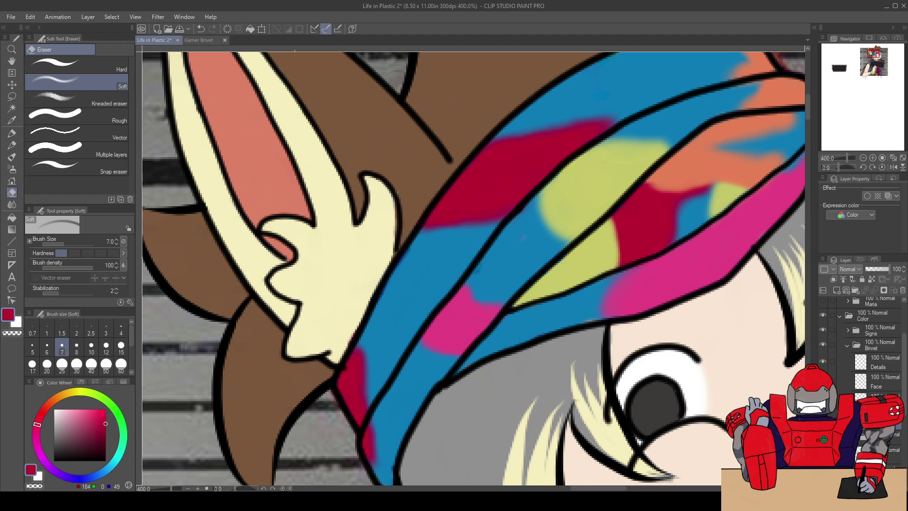
Paint the ear–band gap with the ear fur's cream colour, then zoom out to 66.7%
alt+click(338, 303)
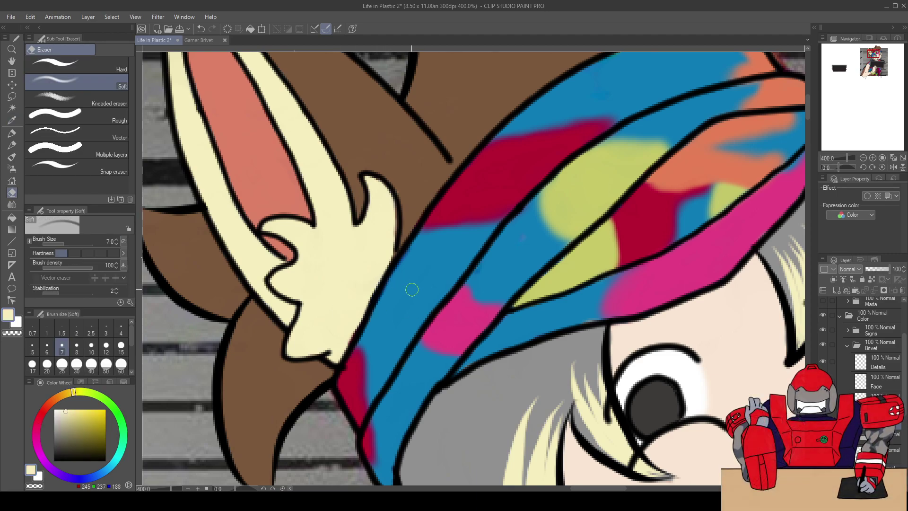
key(b)
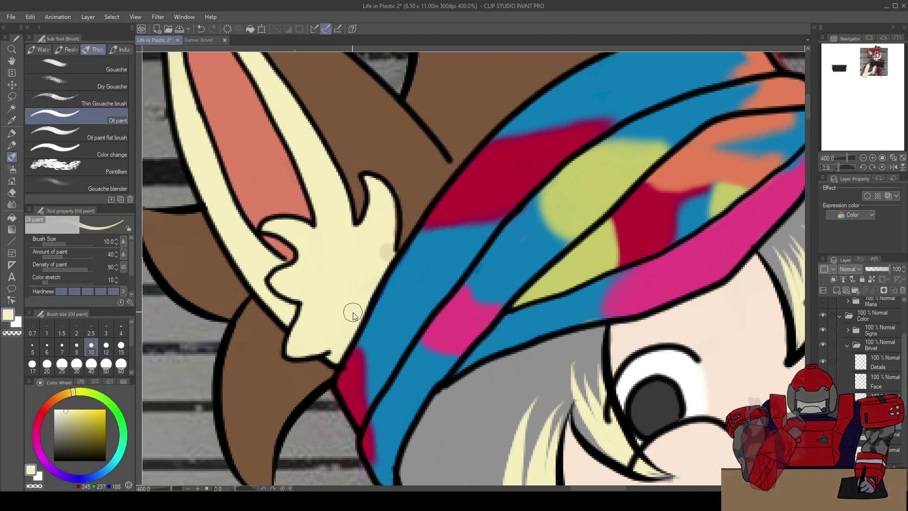
scroll(352, 312, down, 2)
mouse_move(352, 351)
mouse_down()
mouse_move(348, 295)
mouse_move(341, 328)
mouse_move(321, 272)
mouse_move(324, 230)
mouse_move(339, 270)
mouse_up()
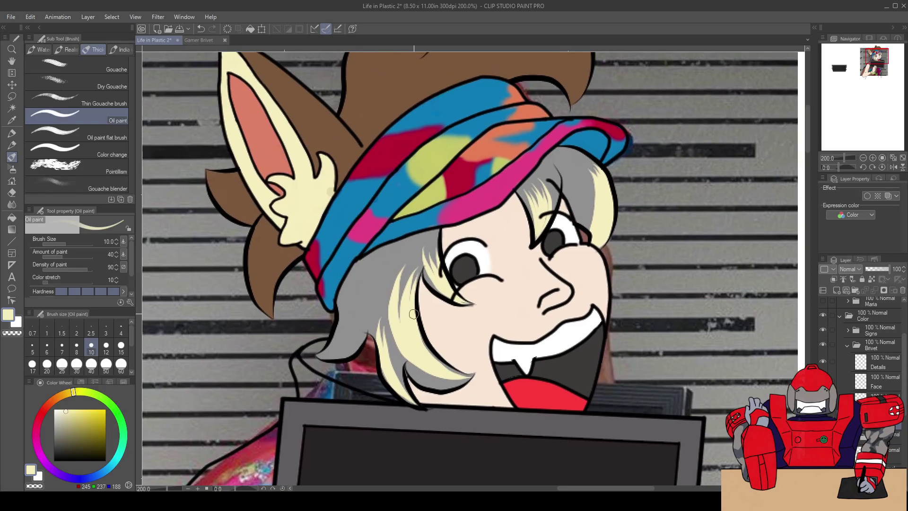
scroll(408, 313, up, 3)
scroll(441, 331, down, 5)
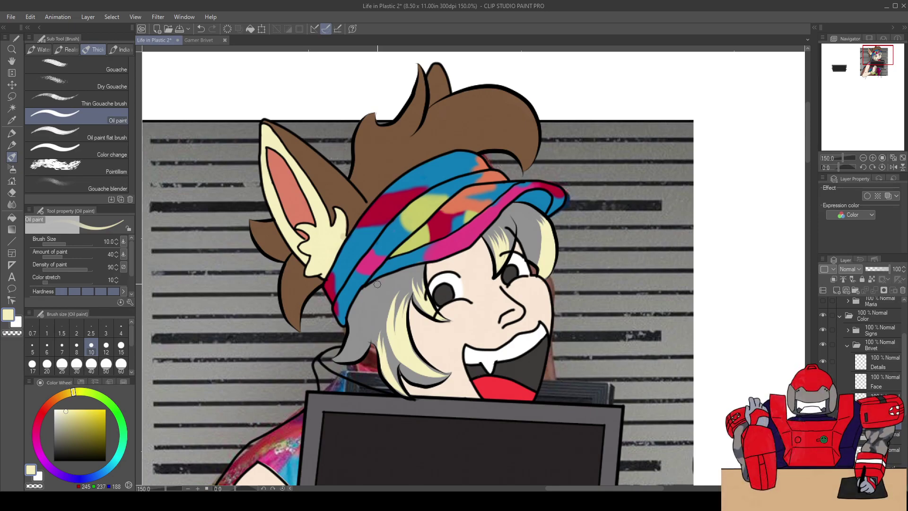
scroll(386, 299, down, 3)
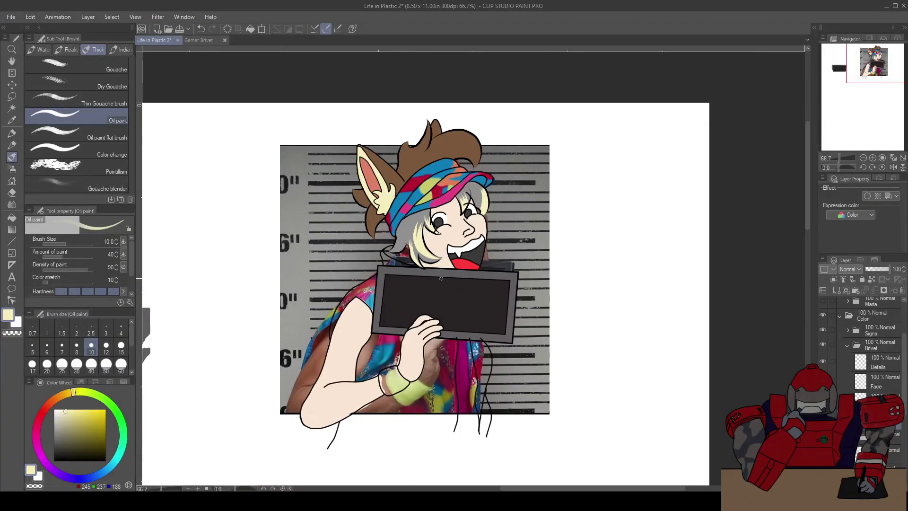
Make Maria's colour layer and line art visible, collapsing the Ref, Color and Line folders
drag(381, 290, 486, 278)
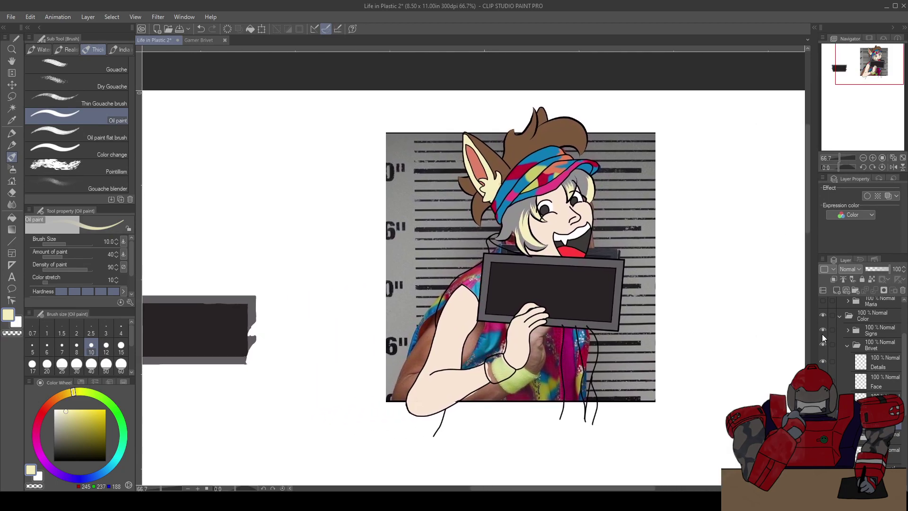
click(847, 345)
click(823, 359)
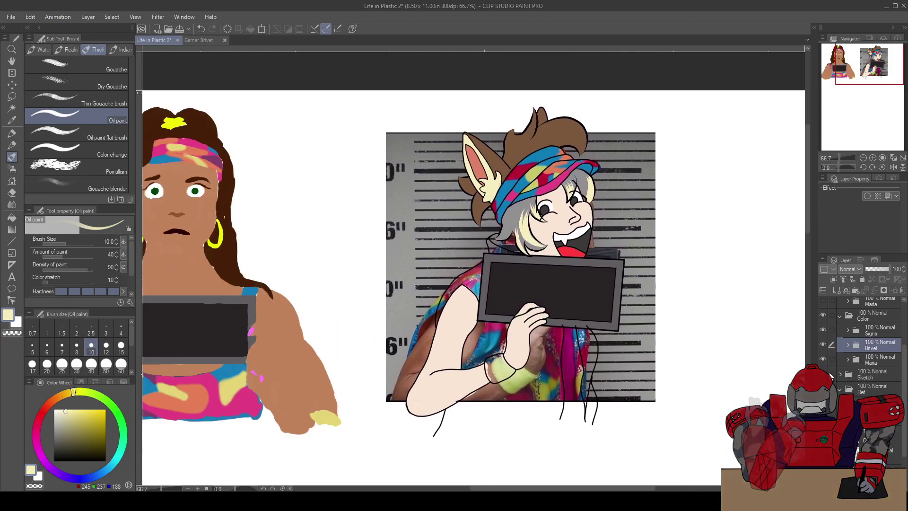
click(840, 389)
click(839, 376)
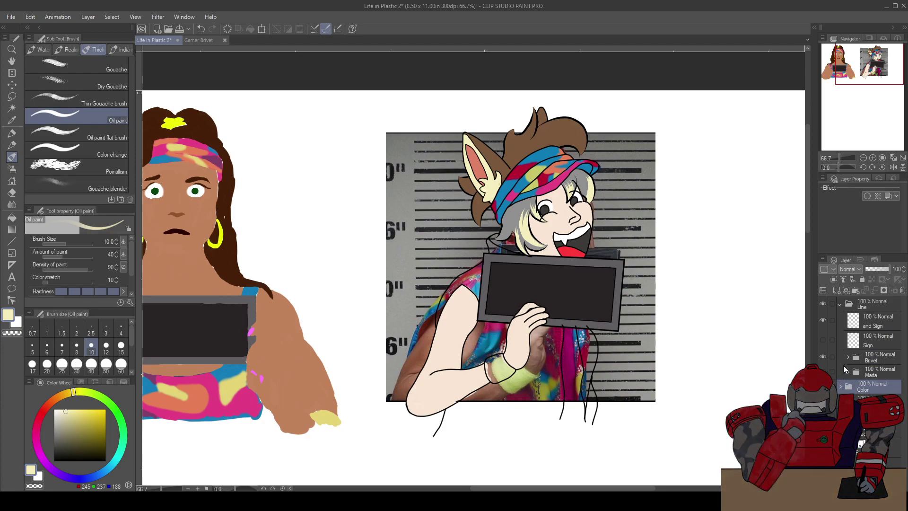
click(823, 371)
click(838, 304)
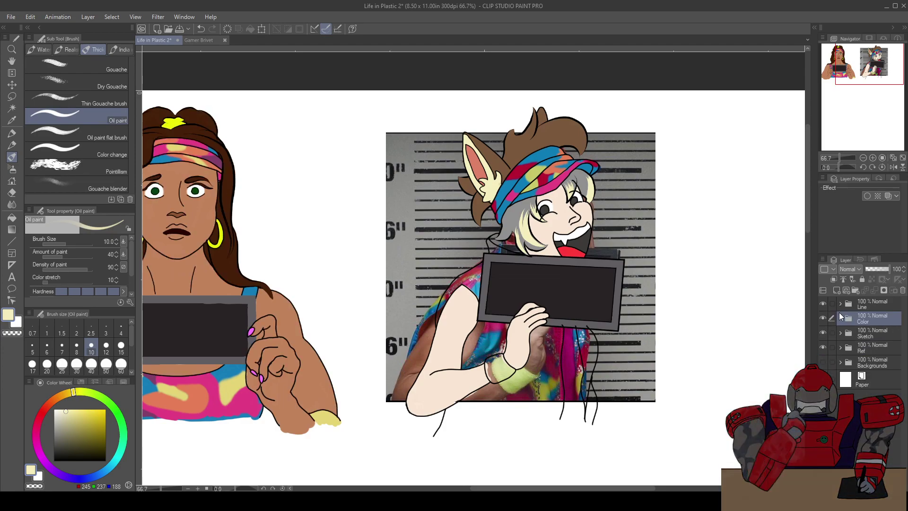
Show the Backgrounds folder without its grey fill, hide Brivet's reference photo, and save
click(824, 362)
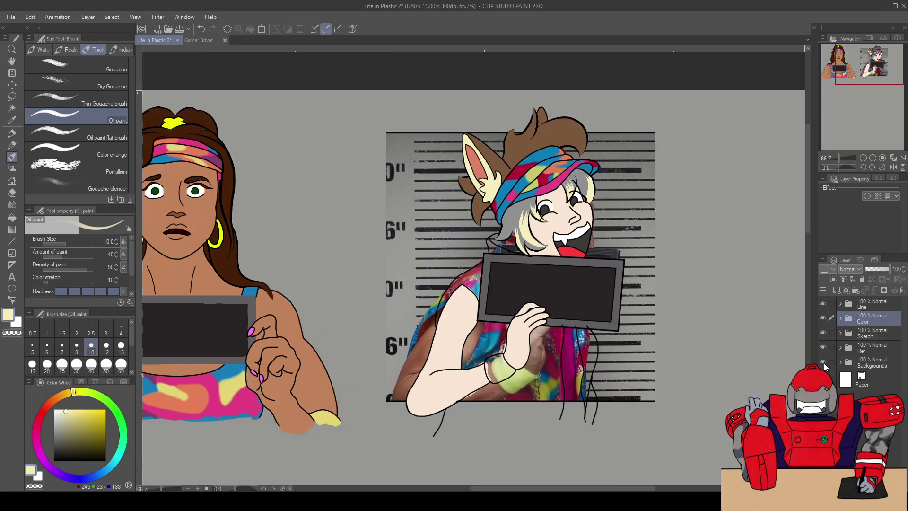
click(840, 363)
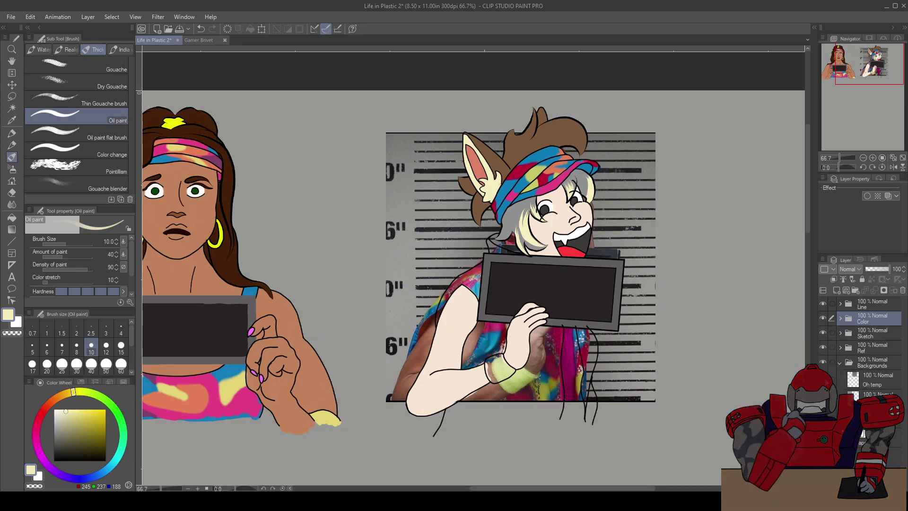
click(823, 418)
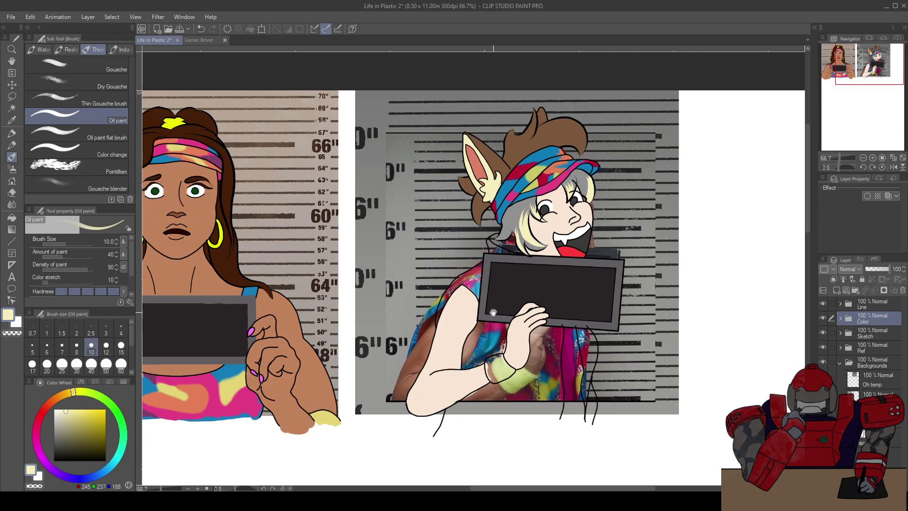
drag(496, 312, 607, 298)
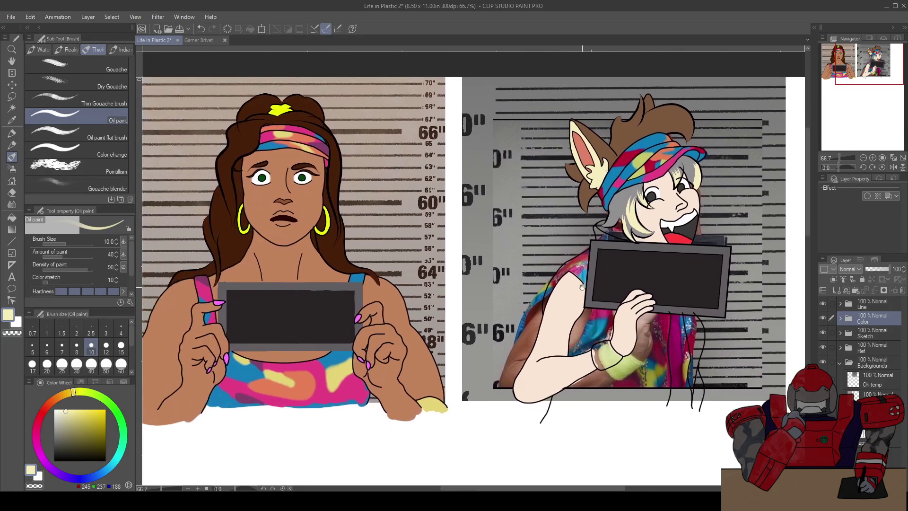
click(824, 348)
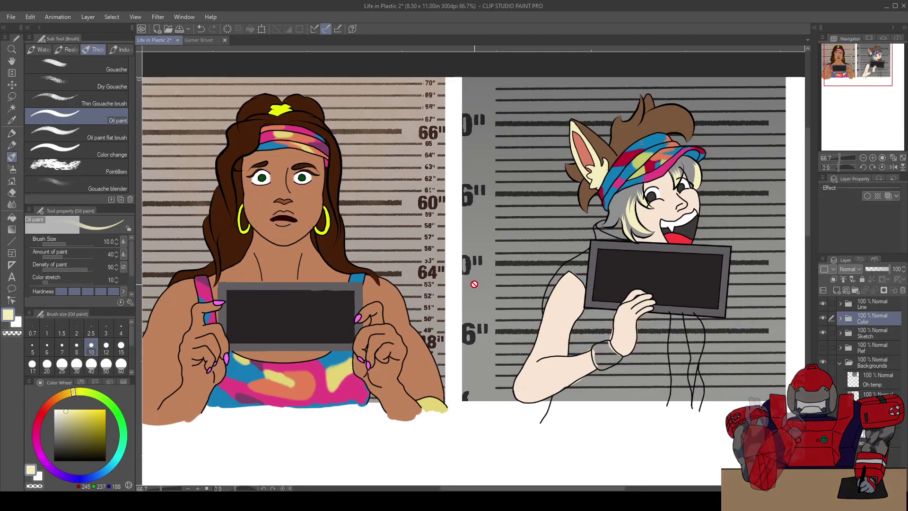
scroll(465, 292, down, 1)
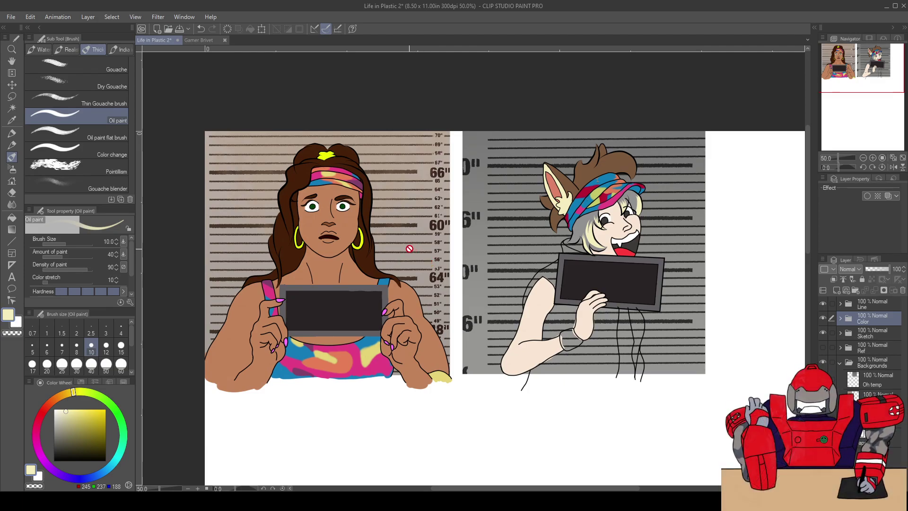
key(ctrl+s)
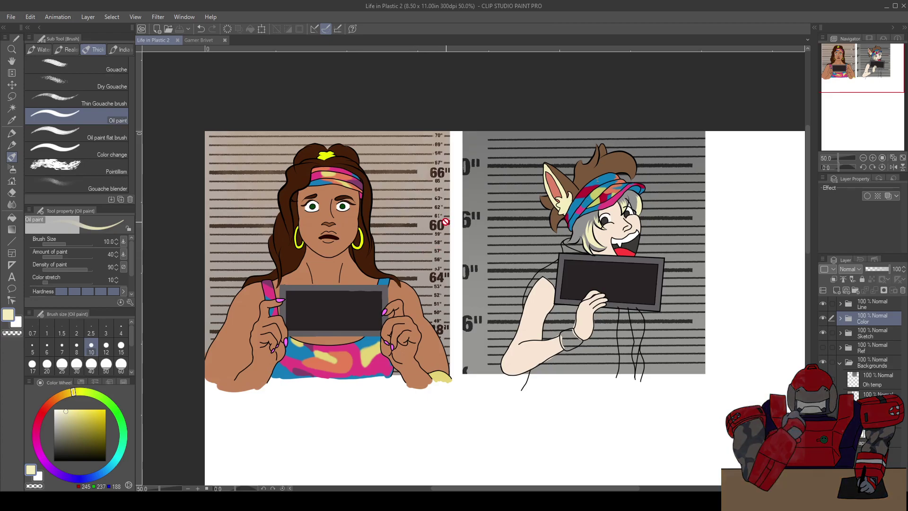
scroll(437, 246, up, 1)
drag(438, 242, 450, 244)
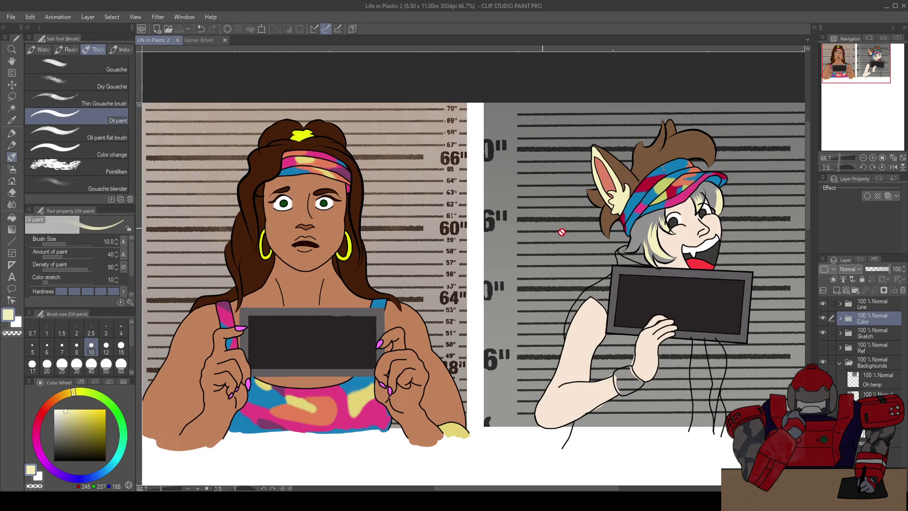
Hide Brivet's mugshot background and show the sign lettering layer in the Line folder
click(822, 364)
click(822, 364)
click(823, 380)
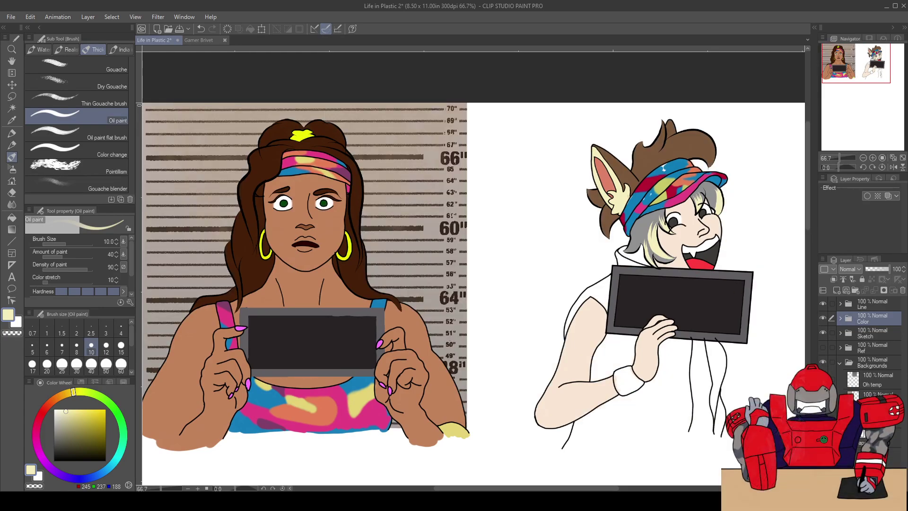
click(841, 303)
click(823, 339)
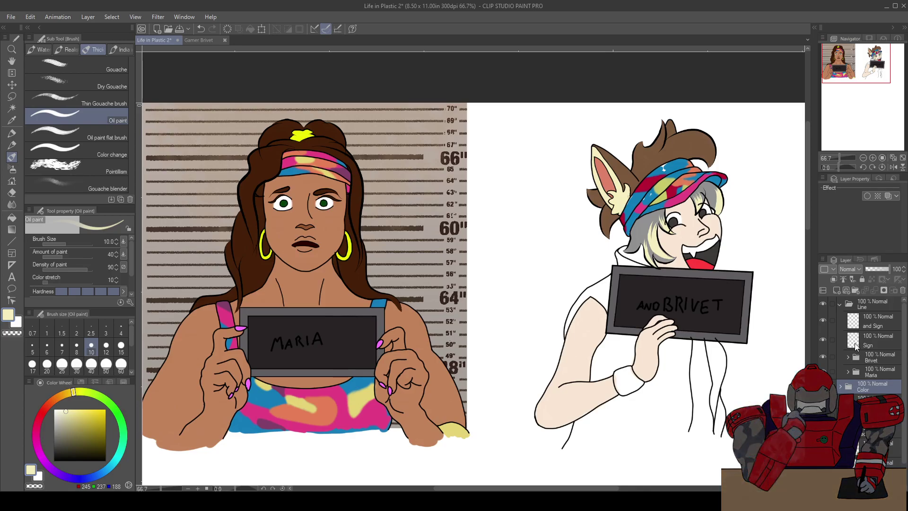
Lock the Sign layer's transparent pixels and paint the MARIA lettering white with a fill pen
click(869, 343)
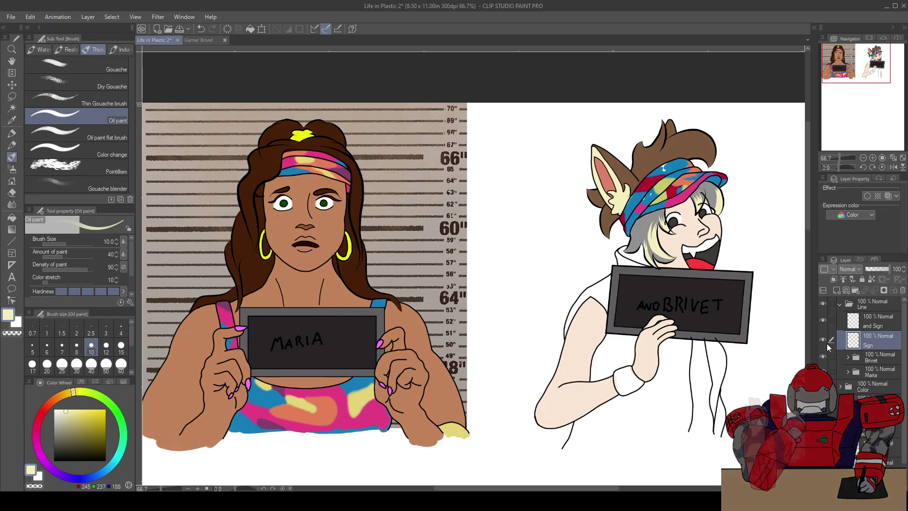
click(823, 340)
click(823, 340)
click(872, 279)
drag(57, 413, 34, 403)
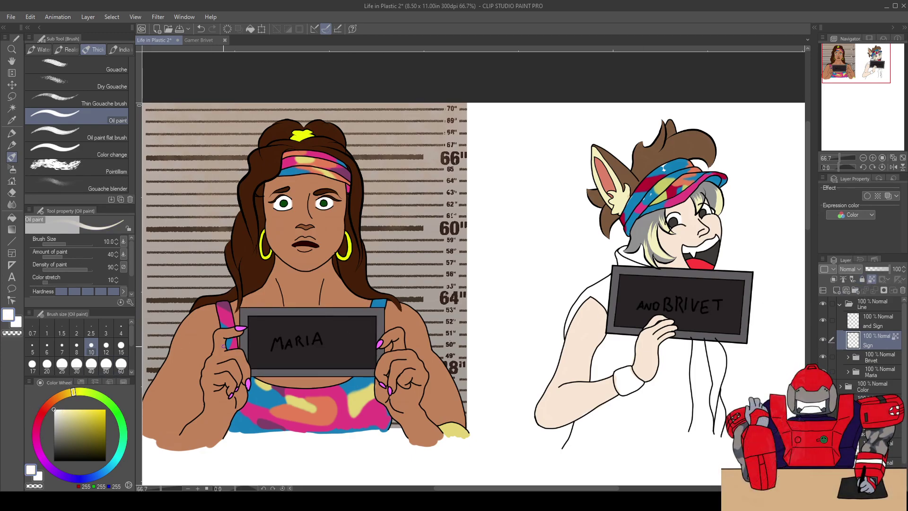
key(p)
click(76, 98)
mouse_move(272, 351)
mouse_down()
mouse_move(276, 337)
mouse_move(320, 339)
mouse_up()
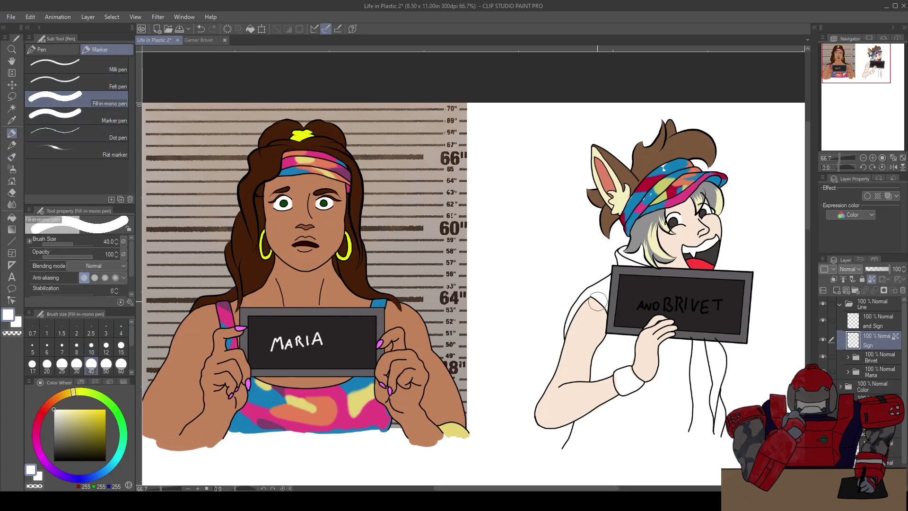
Paint AND BRIVET white, reset the colour to black, save, and unlock transparent pixels
drag(637, 312, 722, 302)
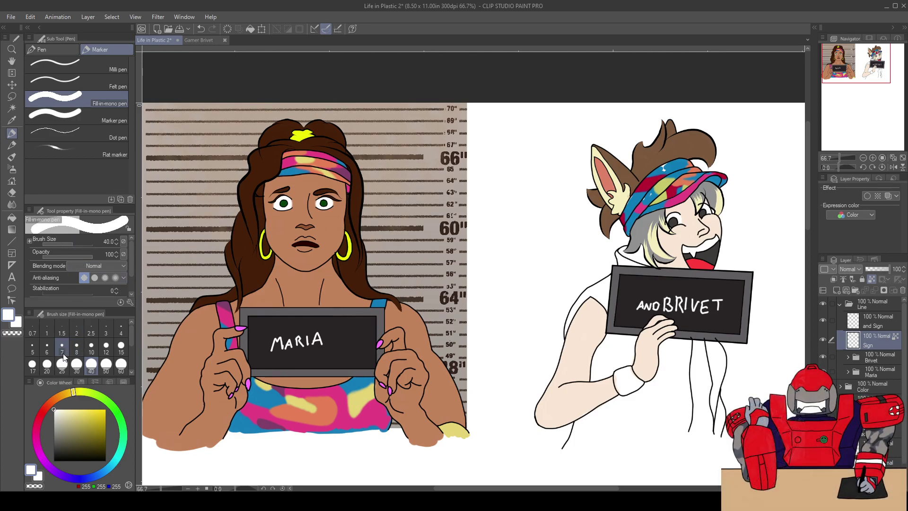
click(54, 461)
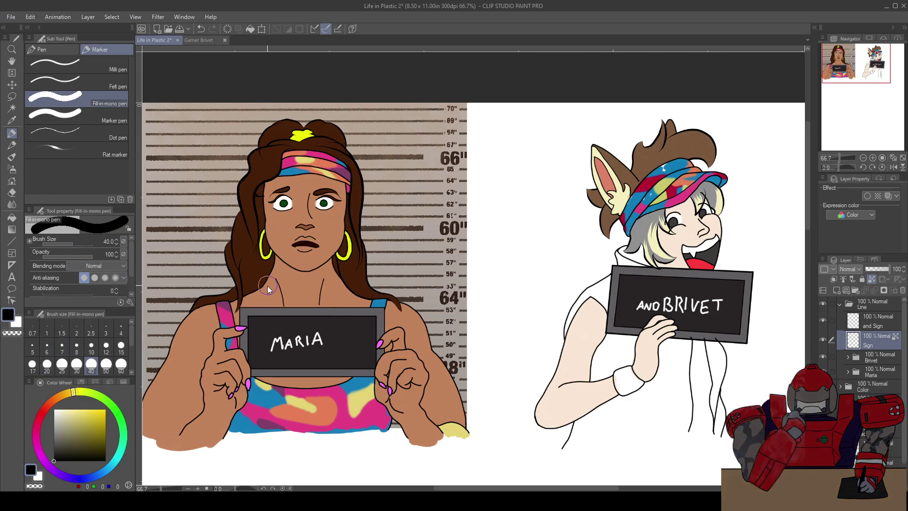
key(ctrl+s)
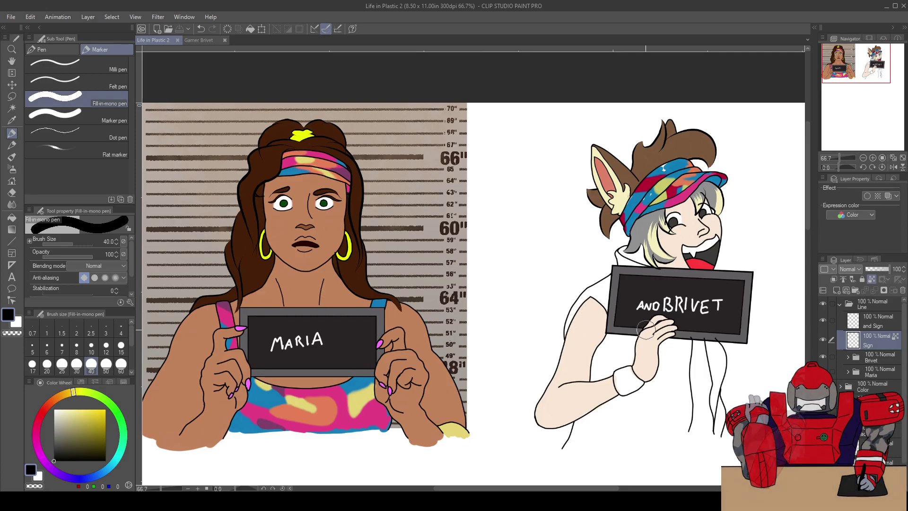
click(872, 280)
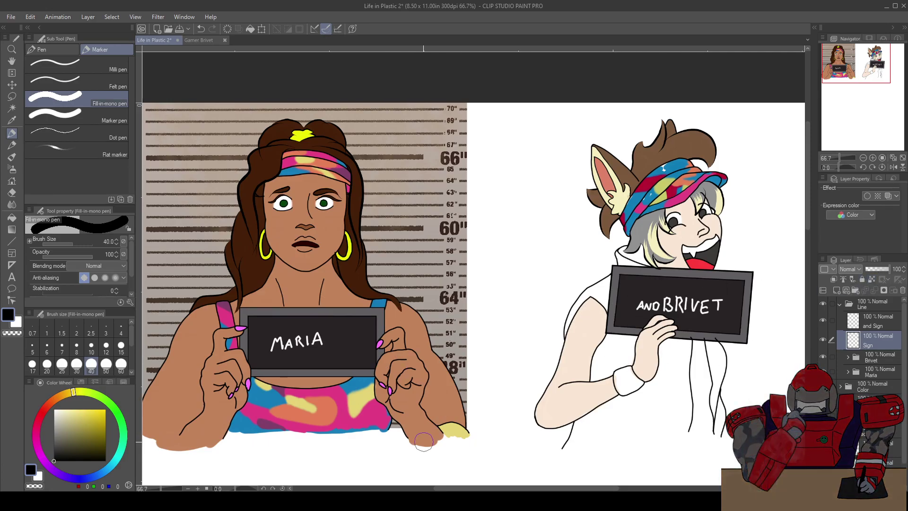